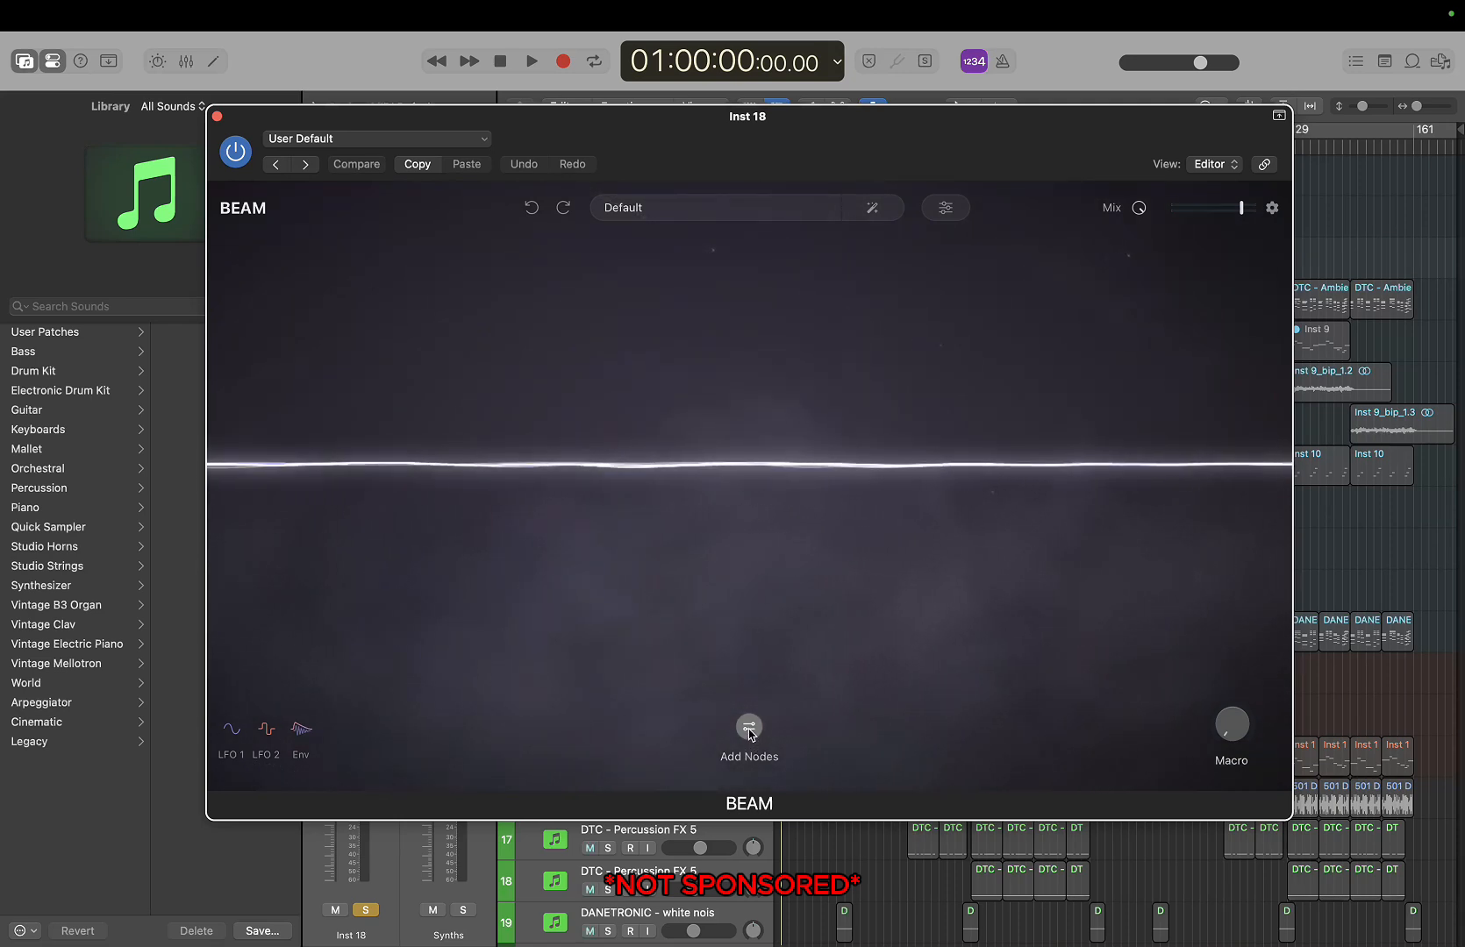
Add a Space node to Inst 18's BEAM beam, then close the BEAM window
{"action": "left_click", "coordinate": [749, 733]}
{"action": "left_click_drag", "start_coordinate": [636, 699], "coordinate": [758, 498]}
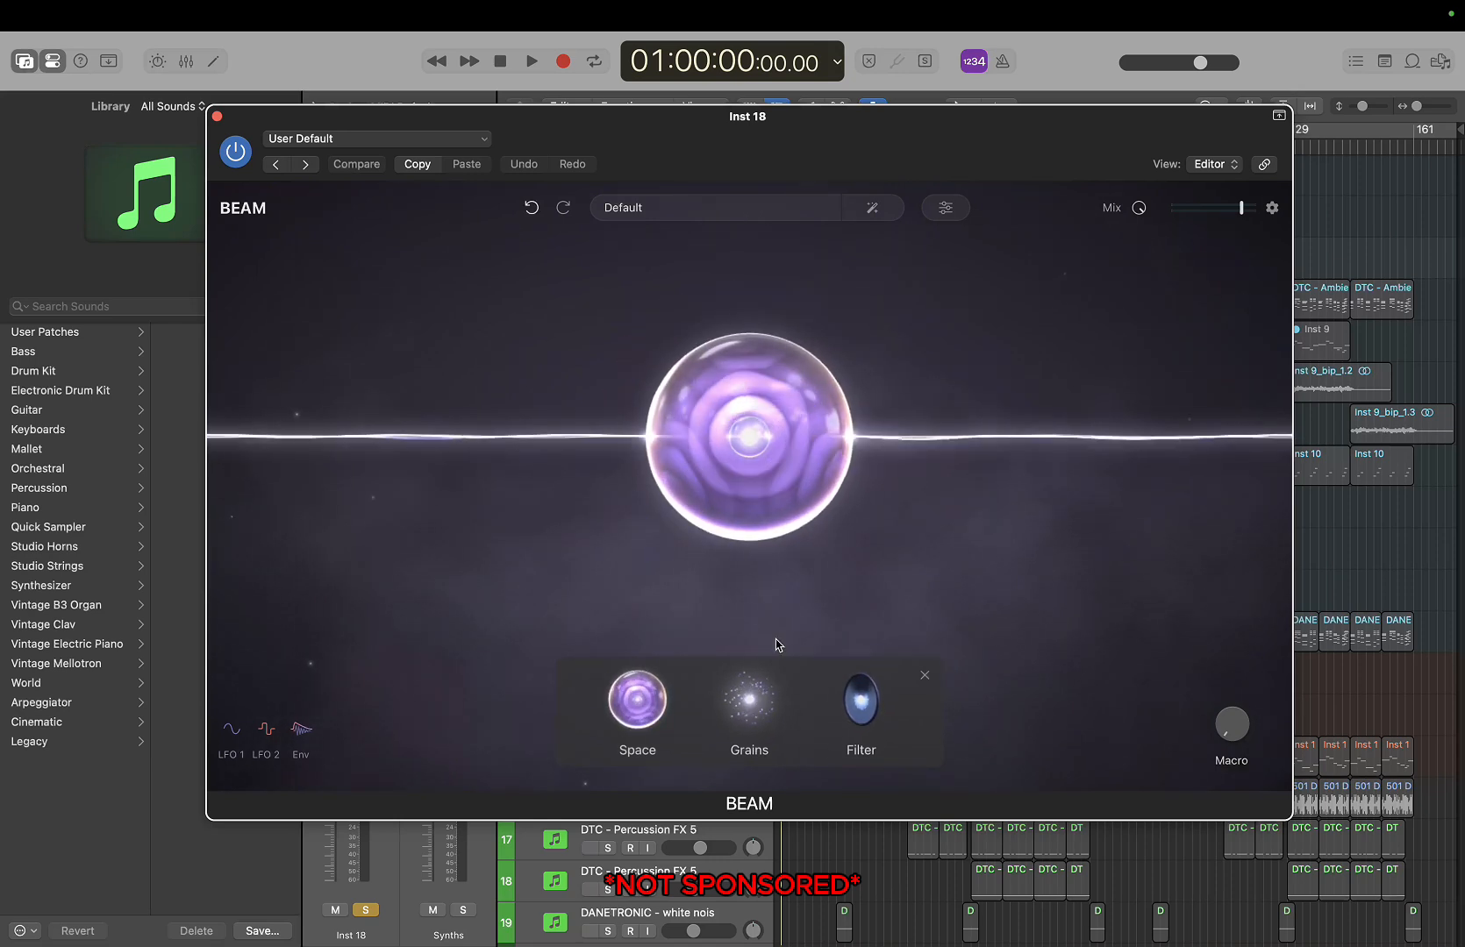
{"action": "left_click", "coordinate": [925, 674]}
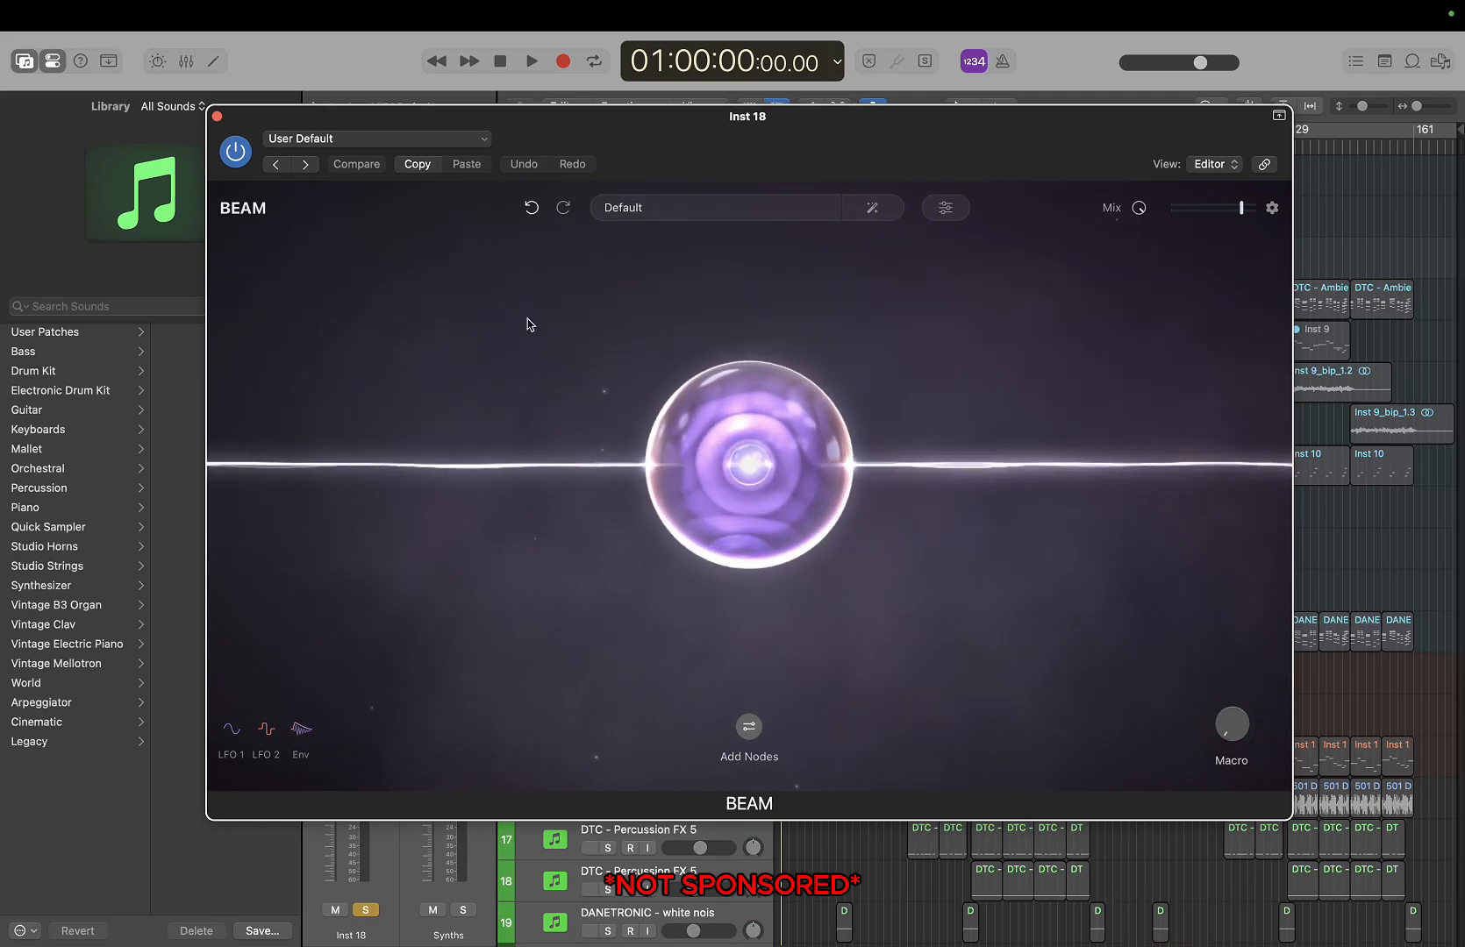
{"action": "left_click", "coordinate": [216, 117]}
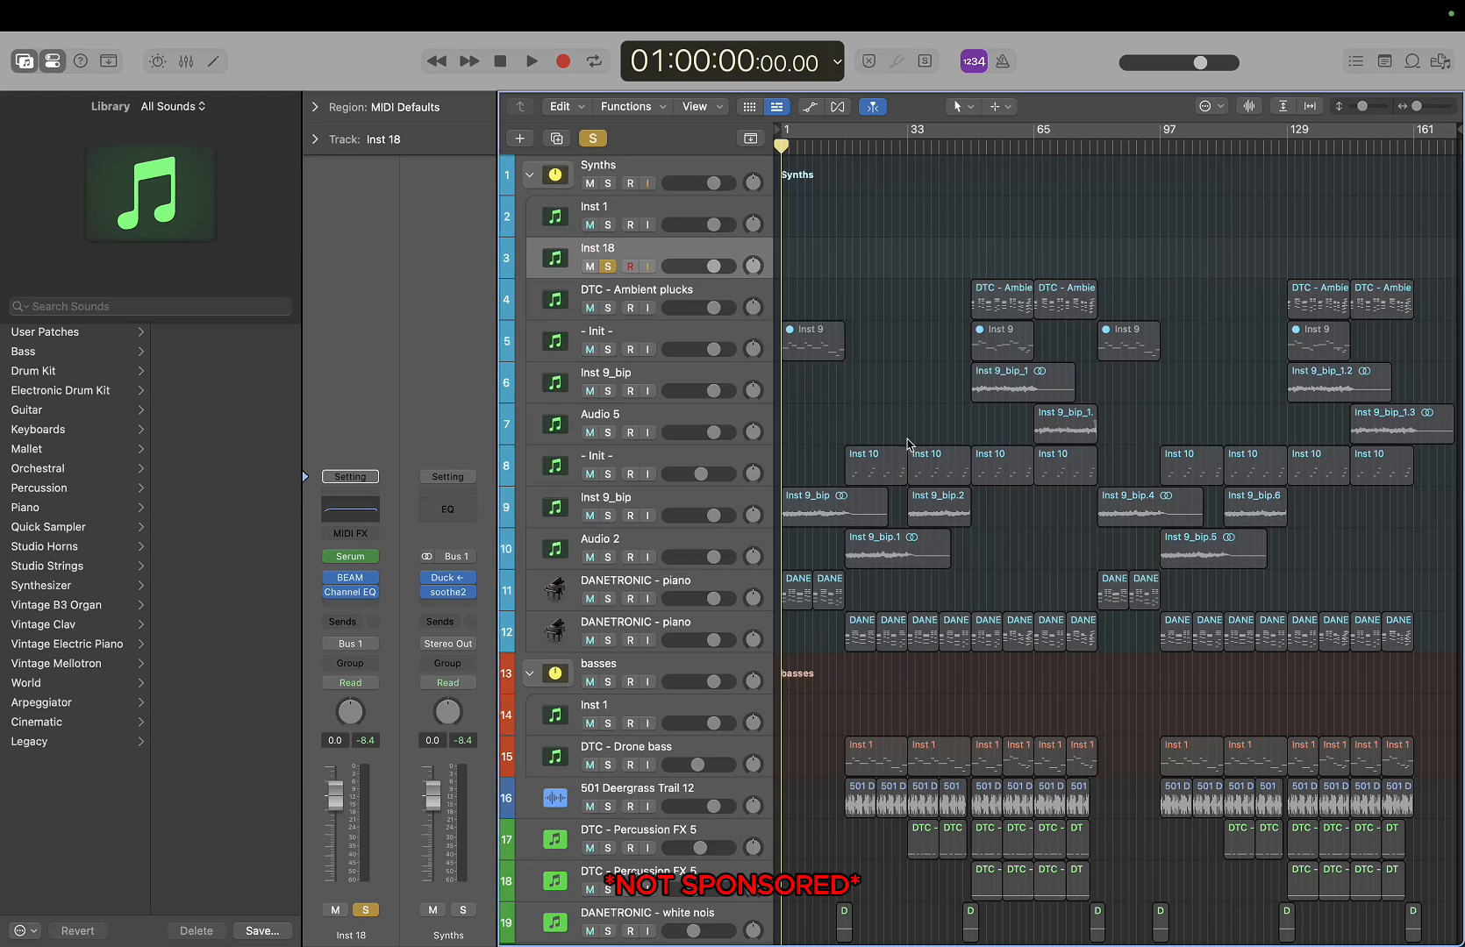
Open Serum on Inst 18 and load the simplewaves SINE wavetable into oscillator A
{"action": "left_click", "coordinate": [349, 560]}
{"action": "left_click_drag", "start_coordinate": [991, 261], "coordinate": [904, 152]}
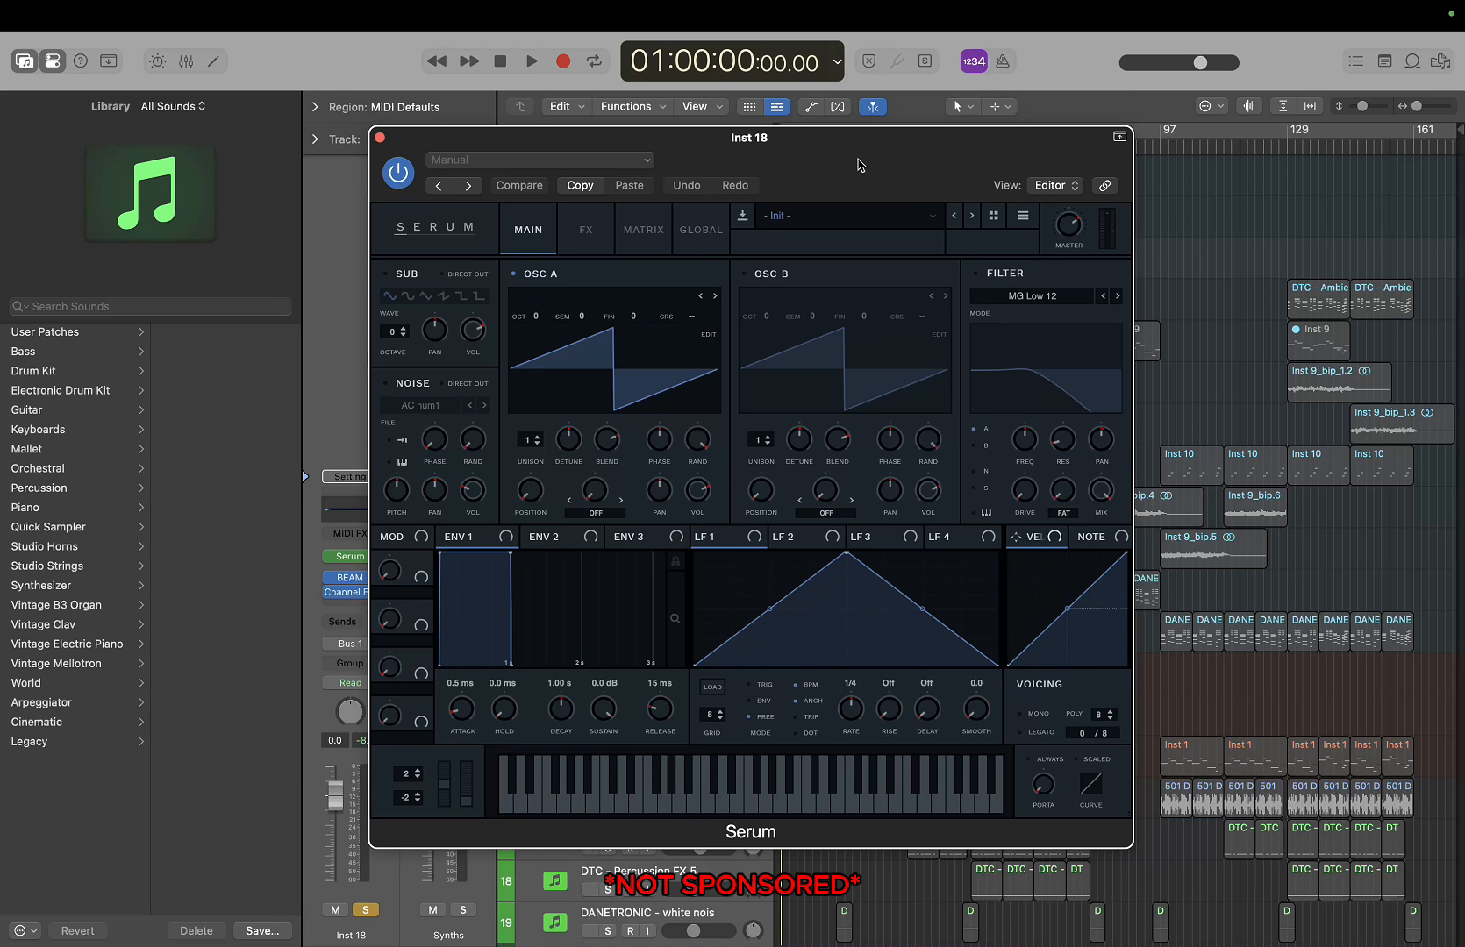
{"action": "left_click", "coordinate": [647, 302]}
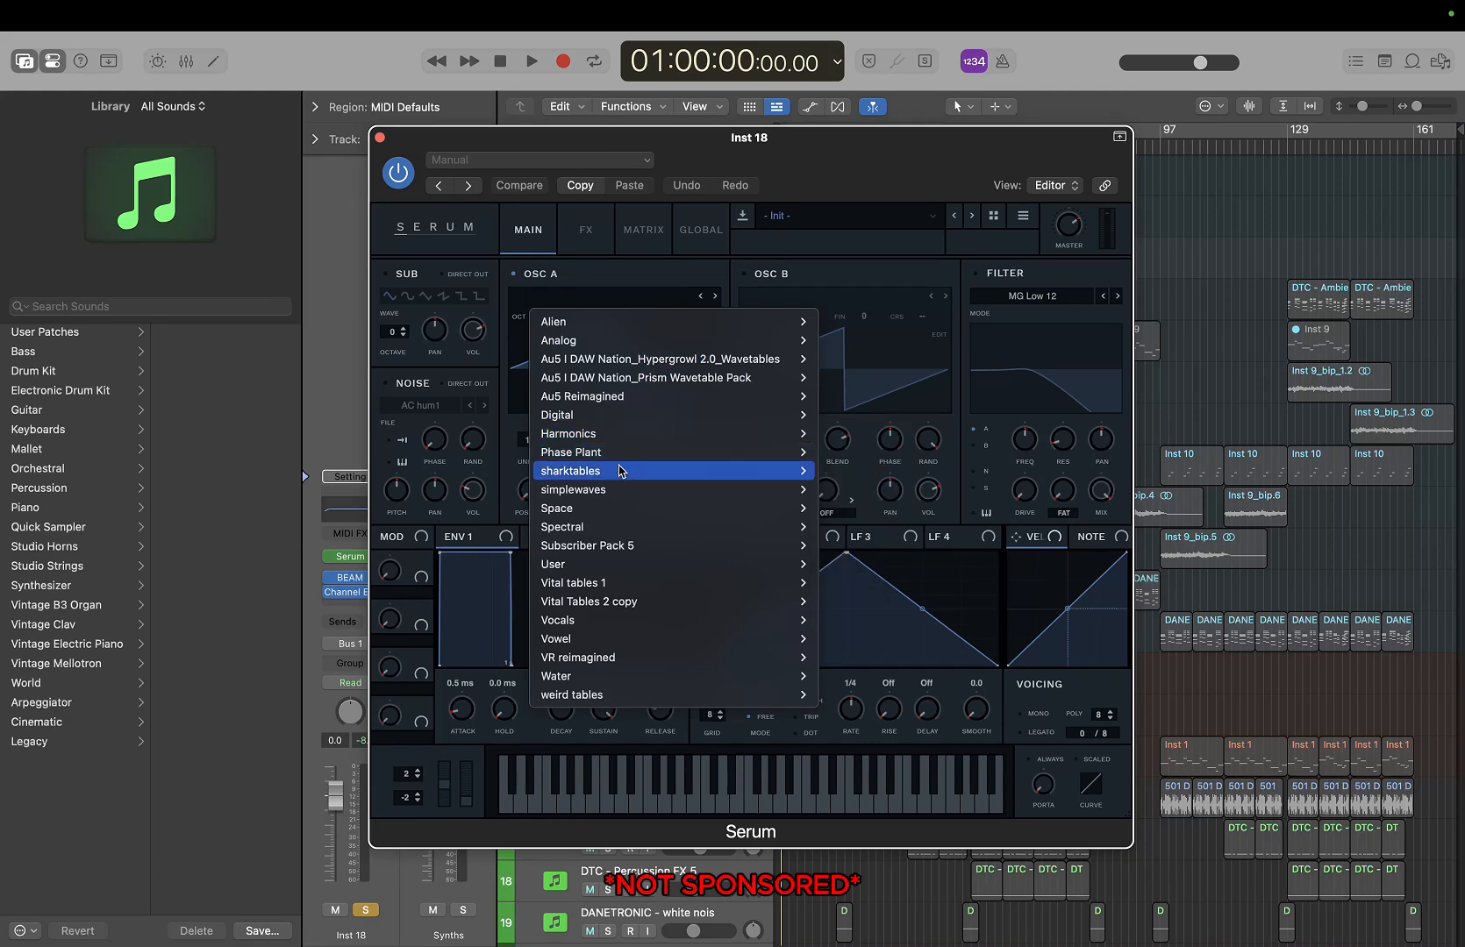
{"action": "mouse_move", "coordinate": [612, 491]}
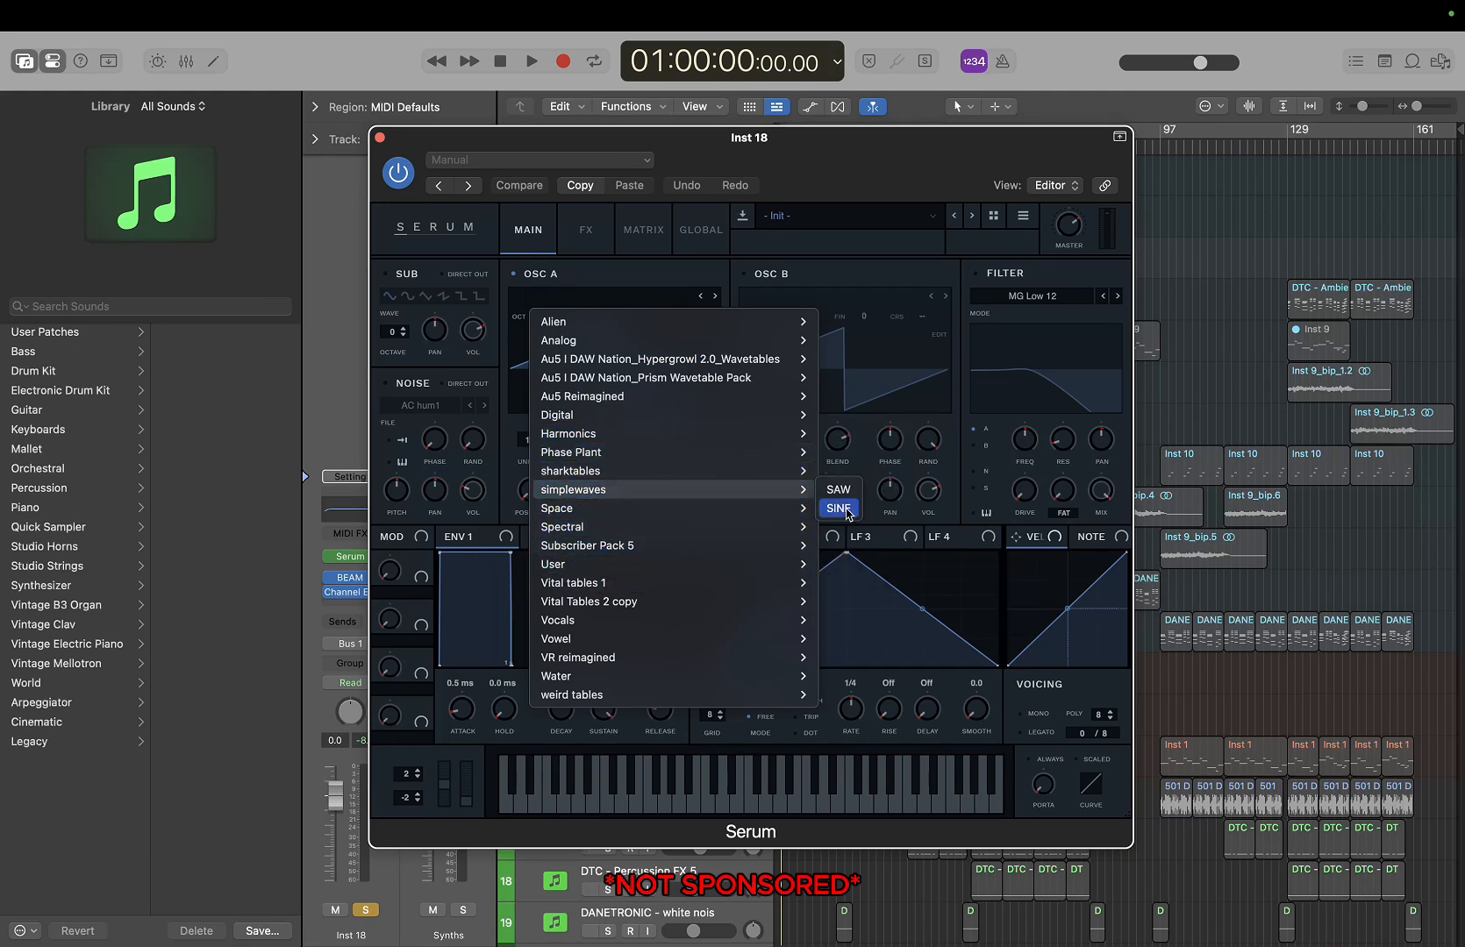
{"action": "left_click", "coordinate": [846, 511]}
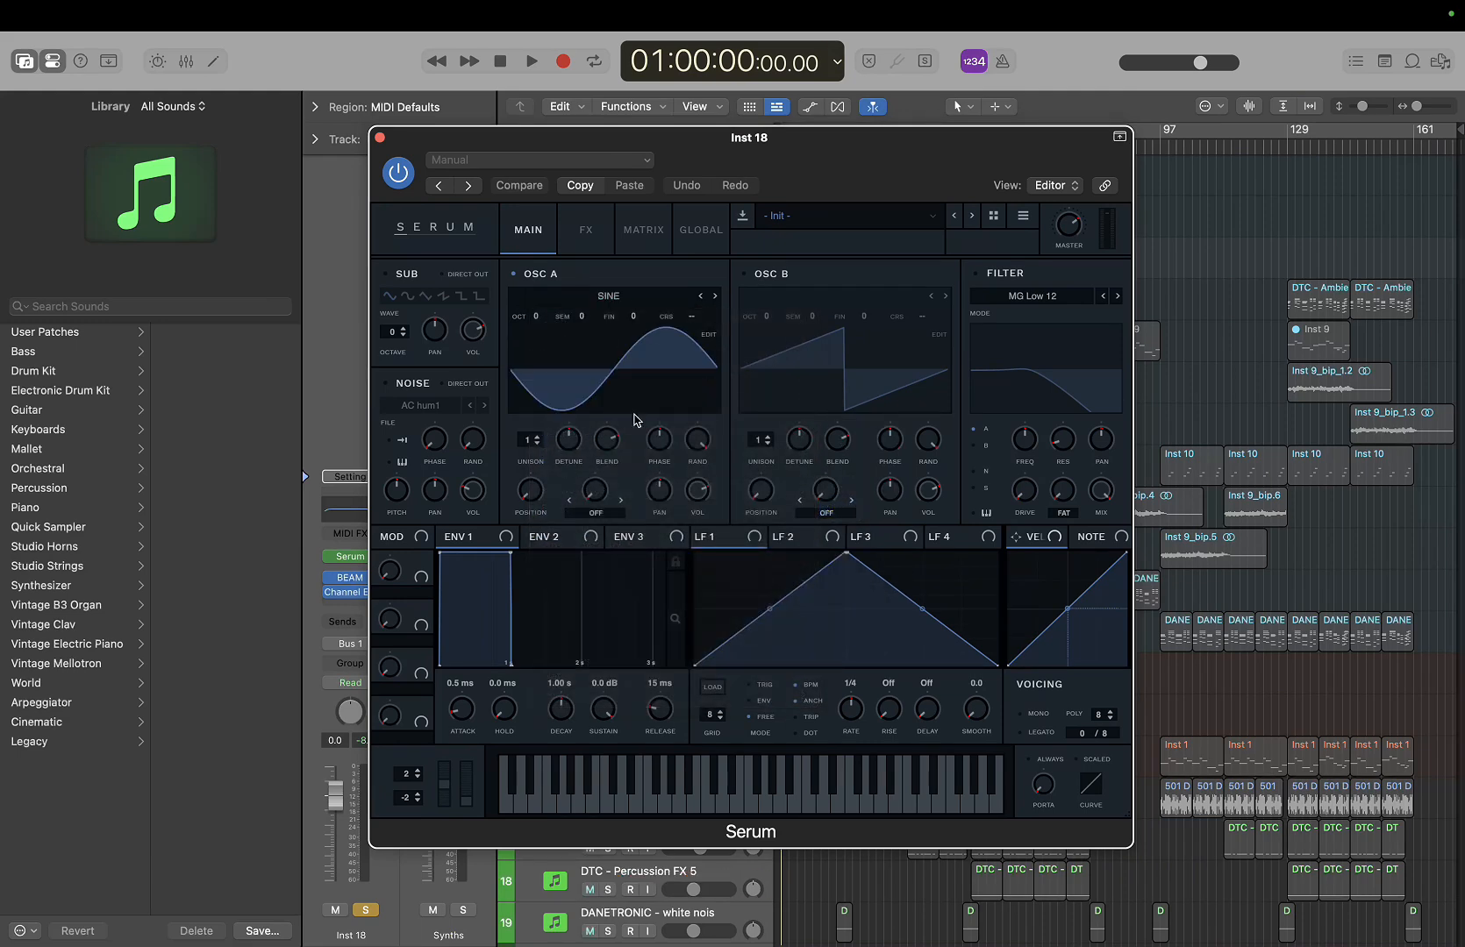
Bypass BEAM and set Serum's Env 1 sustain to -inf dB and decay to 222 ms
{"action": "left_click", "coordinate": [330, 578]}
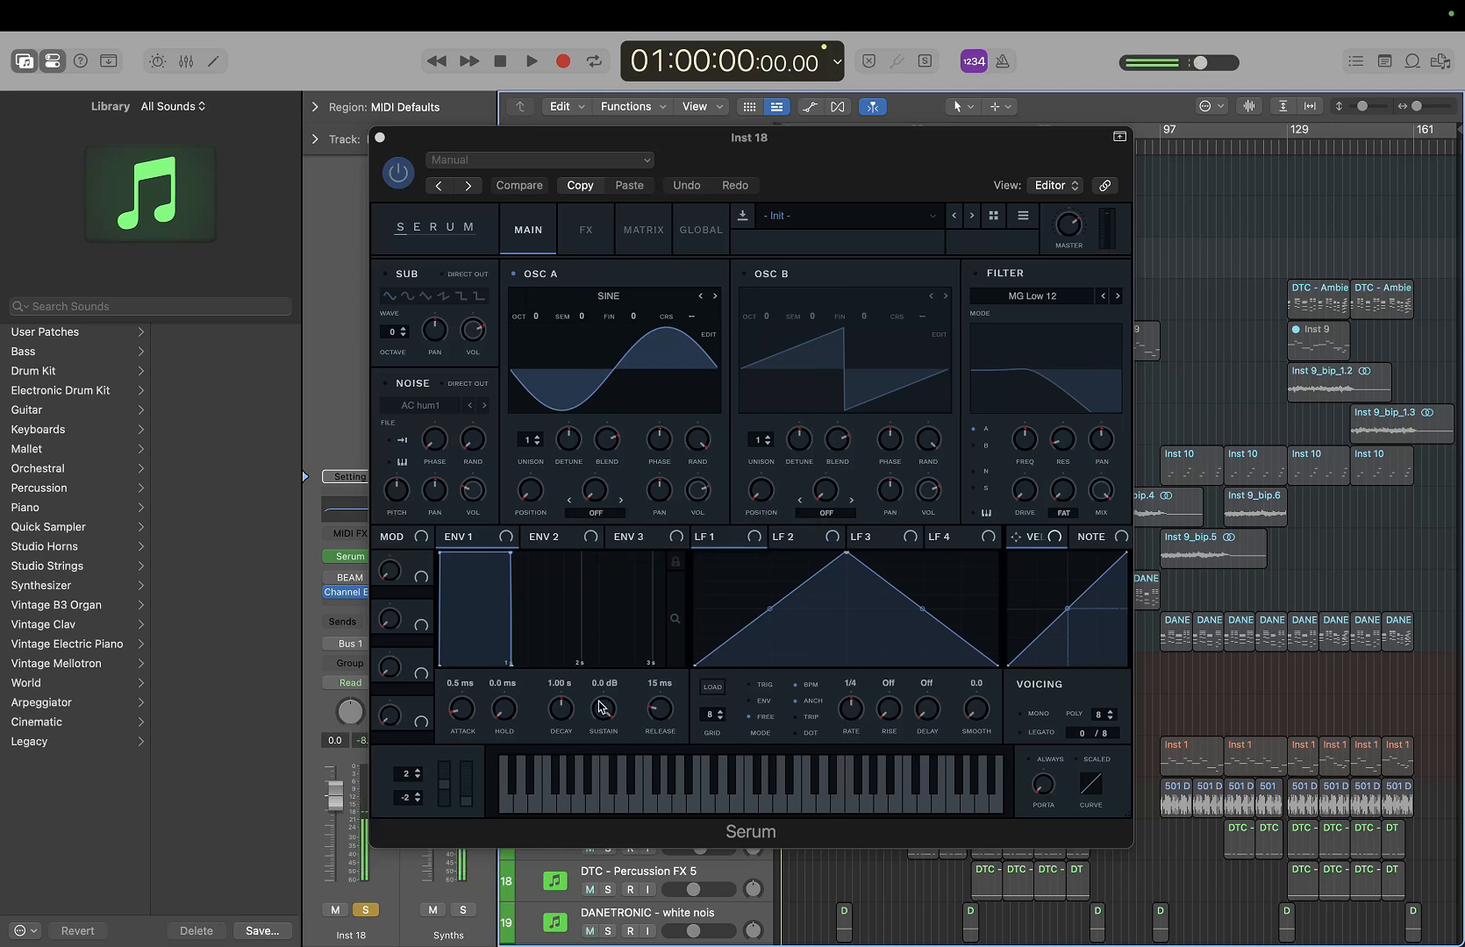
{"action": "left_click_drag", "start_coordinate": [602, 707], "coordinate": [526, 855]}
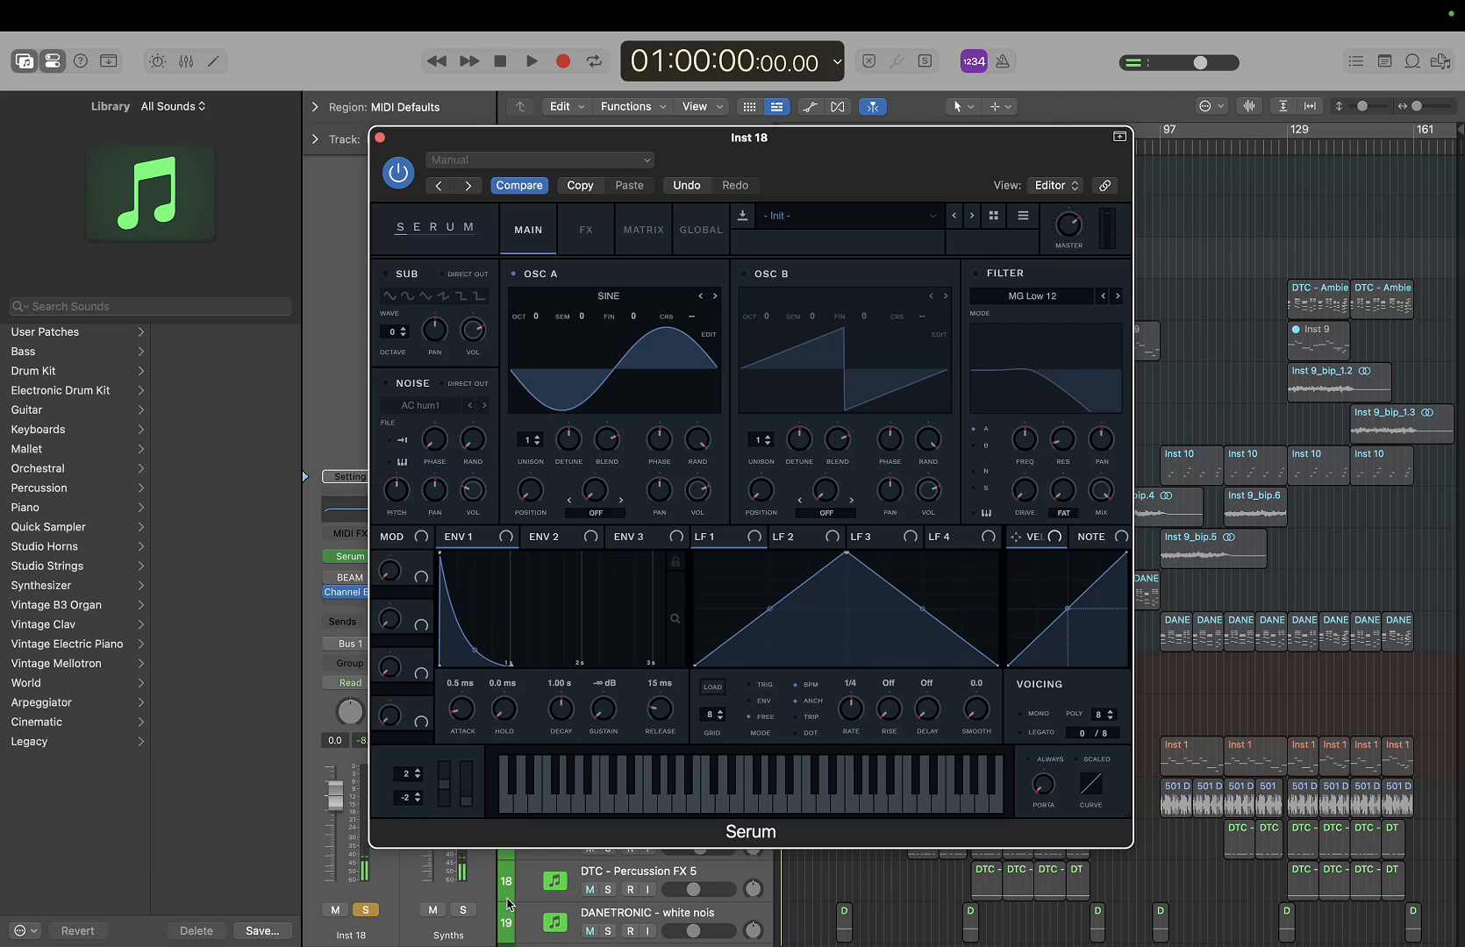
{"action": "left_click_drag", "start_coordinate": [562, 716], "coordinate": [547, 728]}
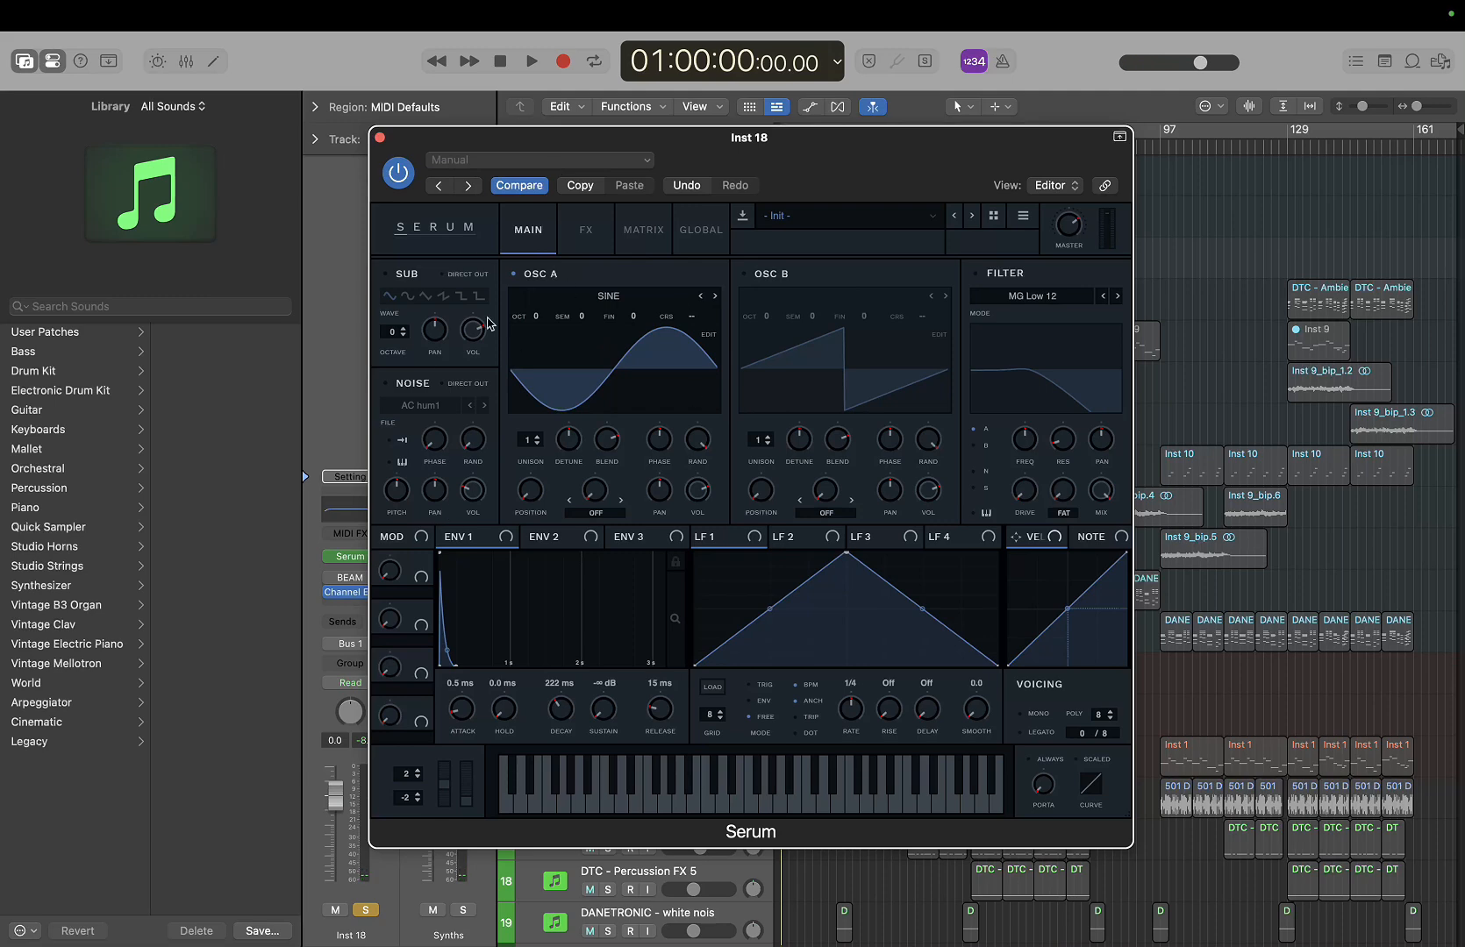
Close Serum, reopen BEAM on Inst 18, switch it on, and show the Space, Grains and Filter nodes
{"action": "left_click", "coordinate": [380, 137]}
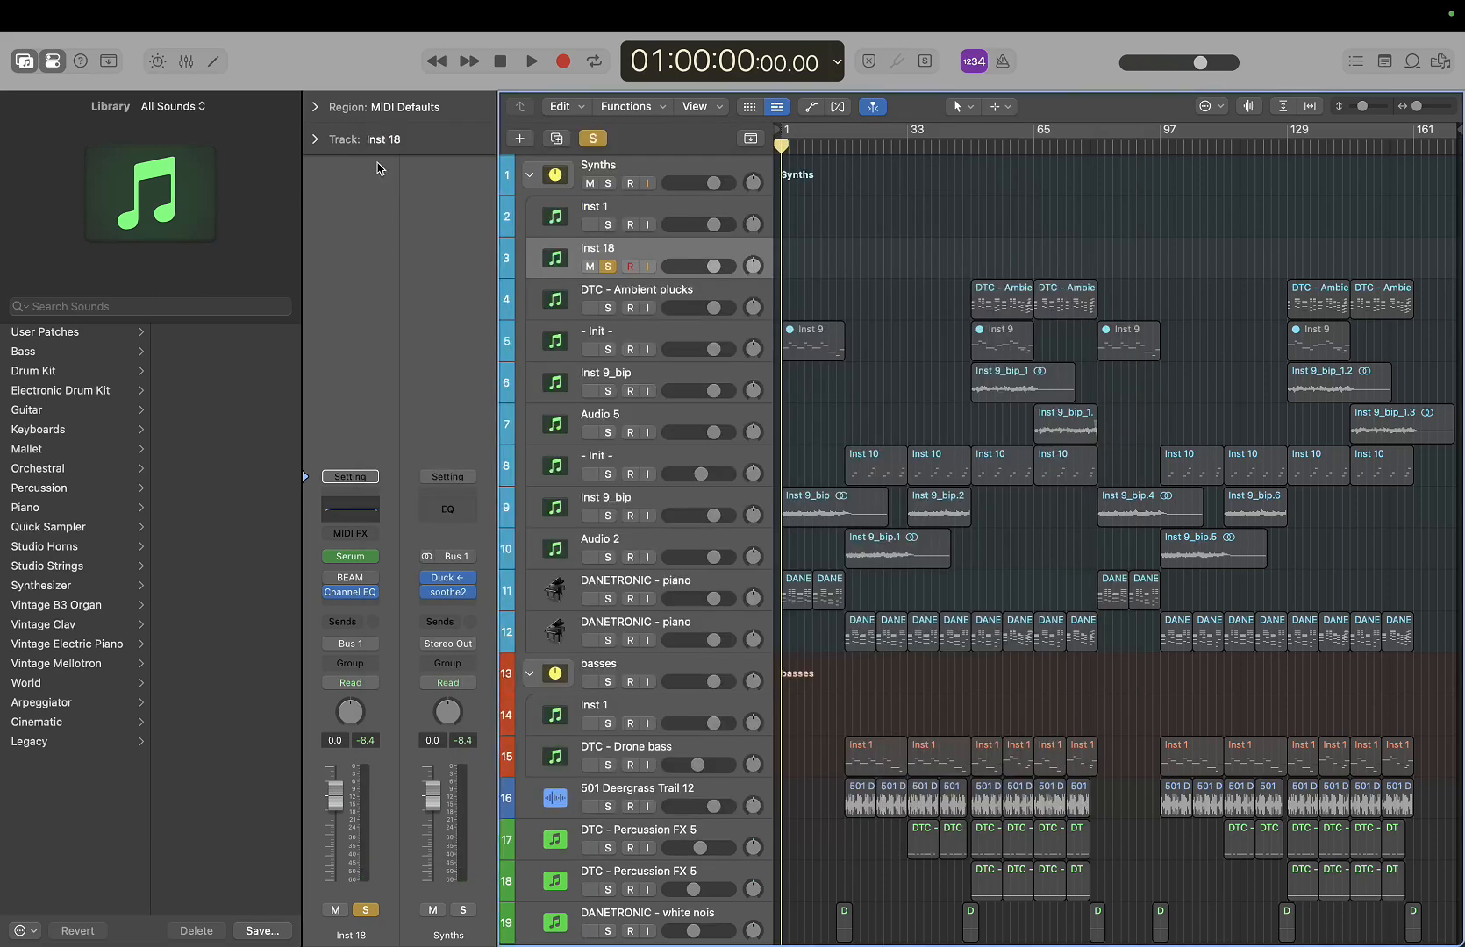
{"action": "left_click", "coordinate": [350, 581]}
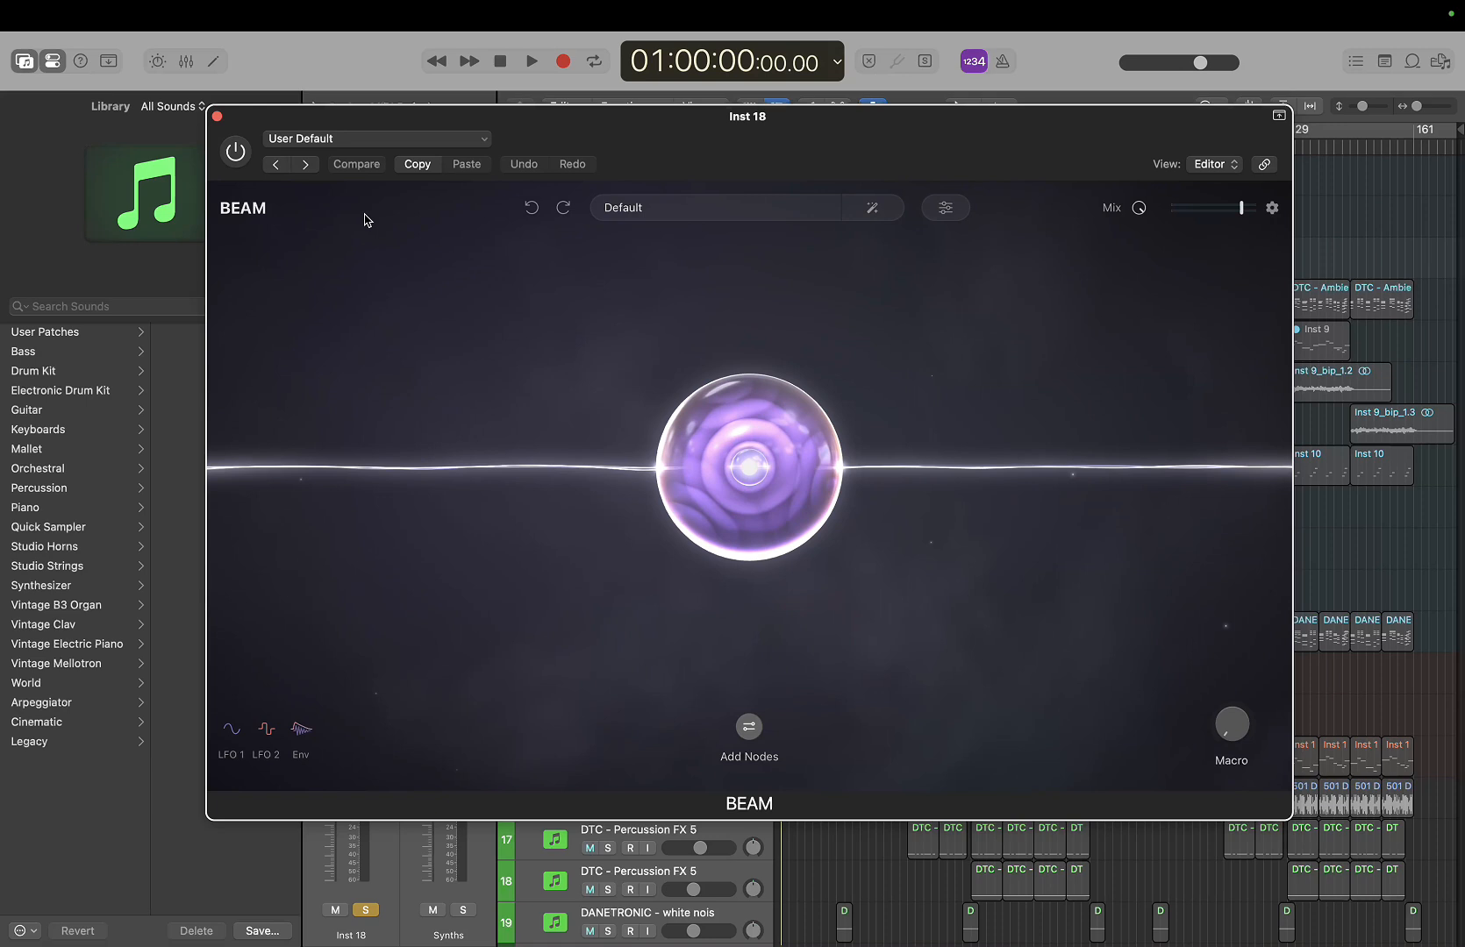
{"action": "left_click", "coordinate": [235, 153]}
{"action": "mouse_move", "coordinate": [766, 484]}
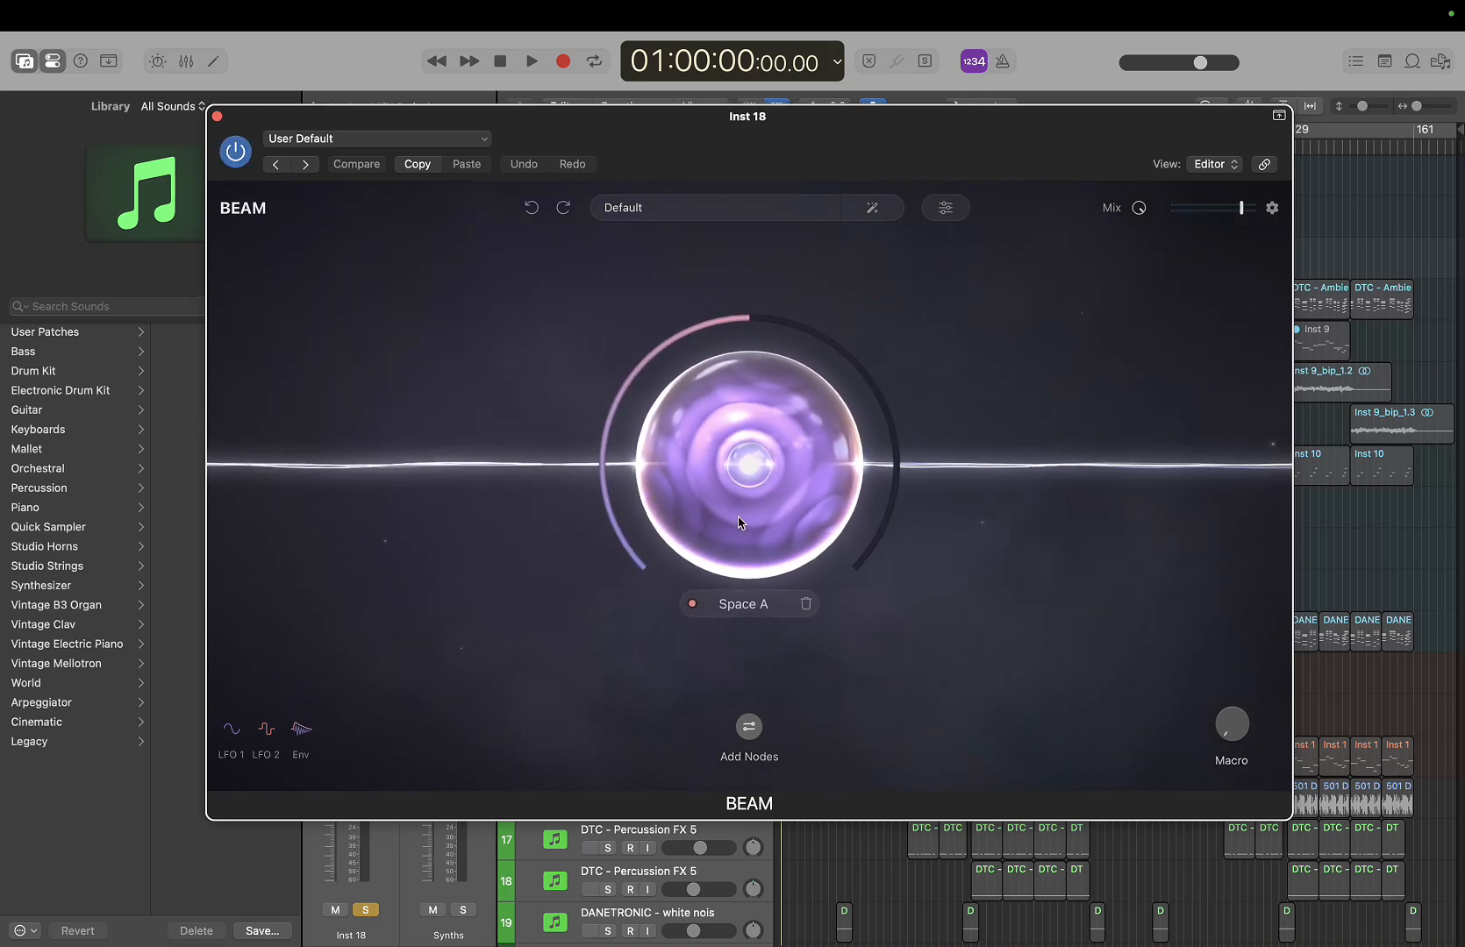
{"action": "left_click", "coordinate": [749, 727]}
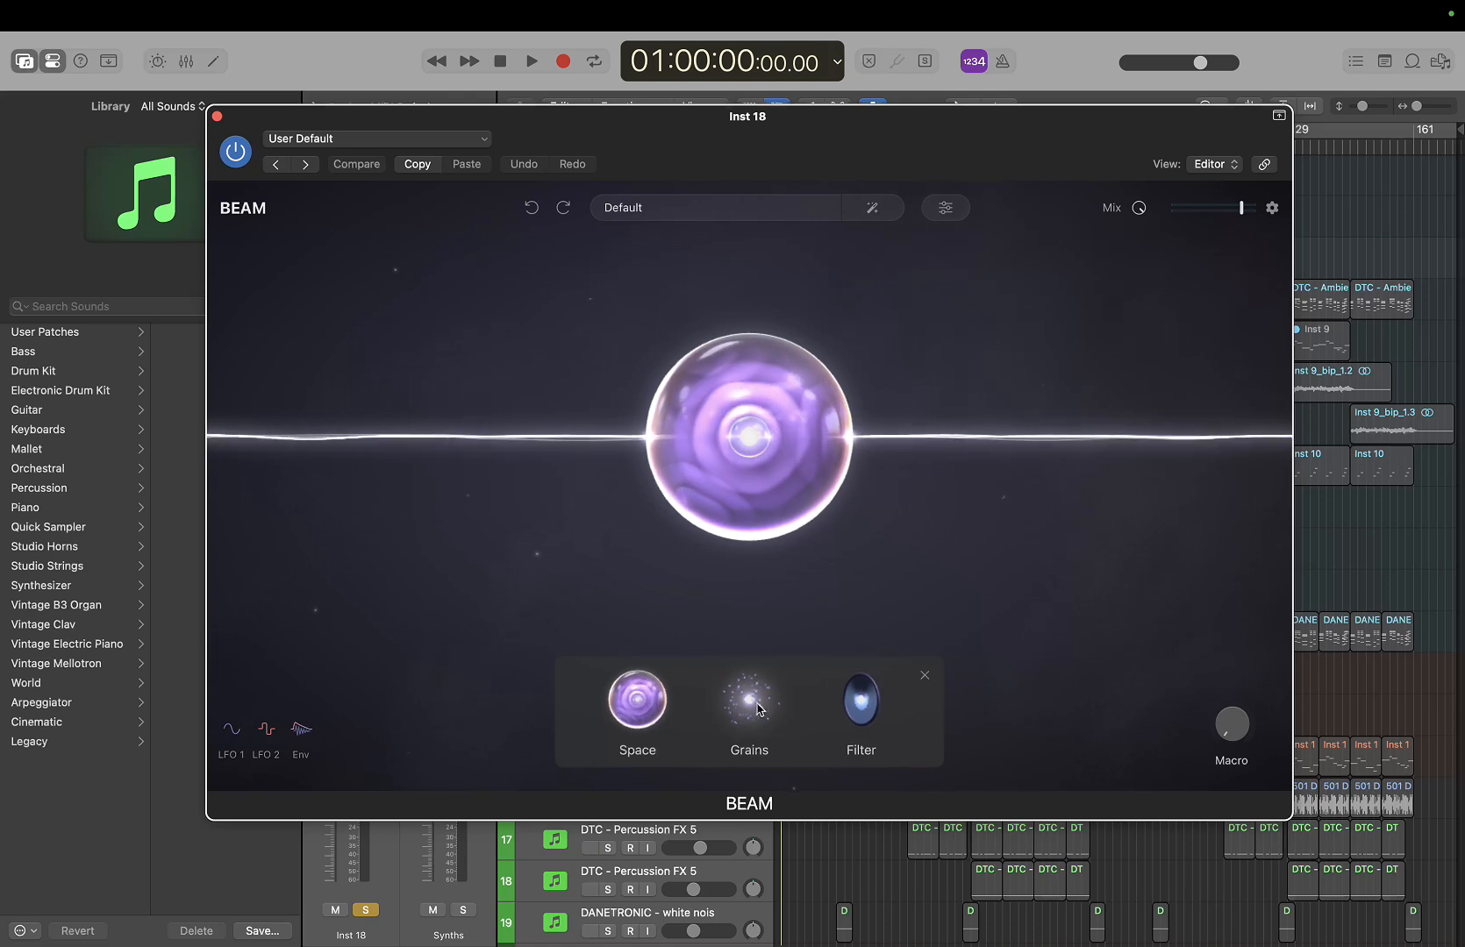
{"action": "mouse_move", "coordinate": [749, 450]}
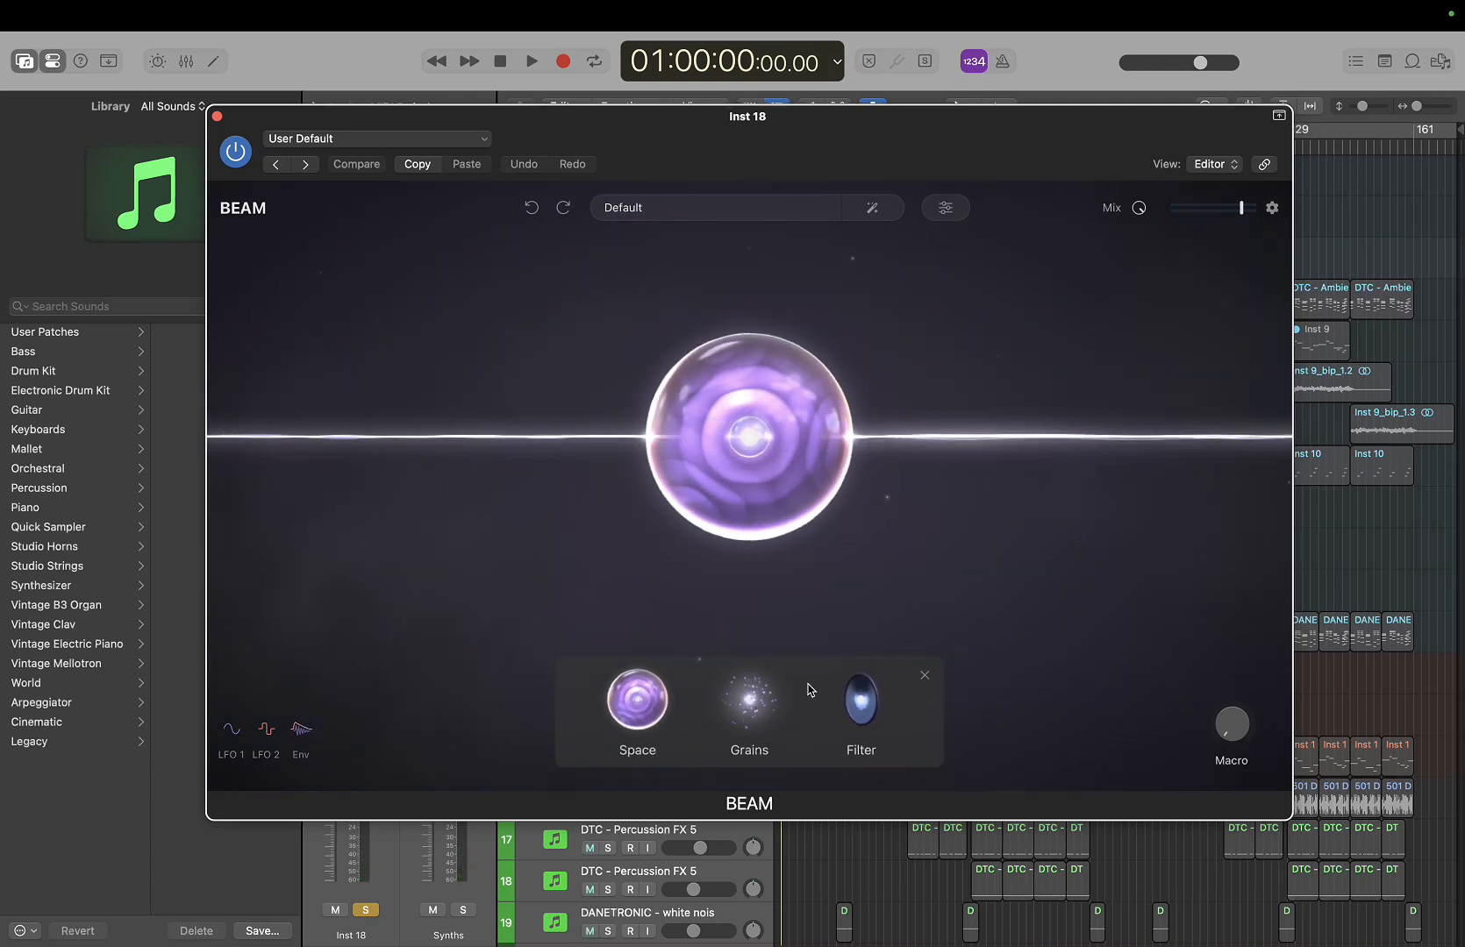
Open Space A's Spaces browser and replace Elvish Plate with the Lunacy Aerator sample
{"action": "left_click", "coordinate": [746, 426]}
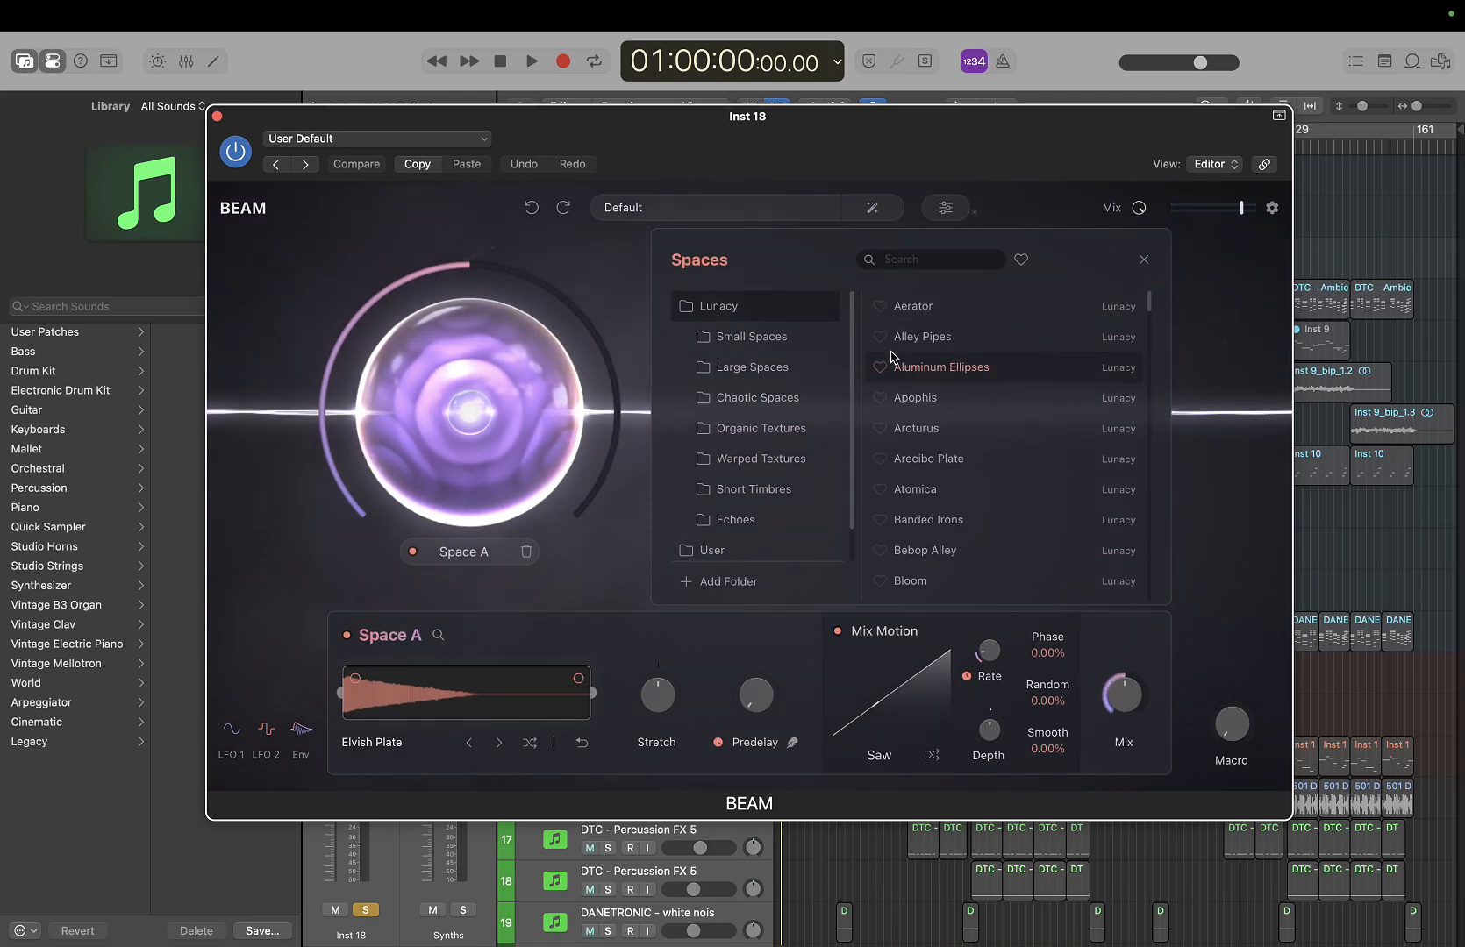
{"action": "scroll", "coordinate": [891, 356], "scroll_direction": "down", "scroll_amount": 15}
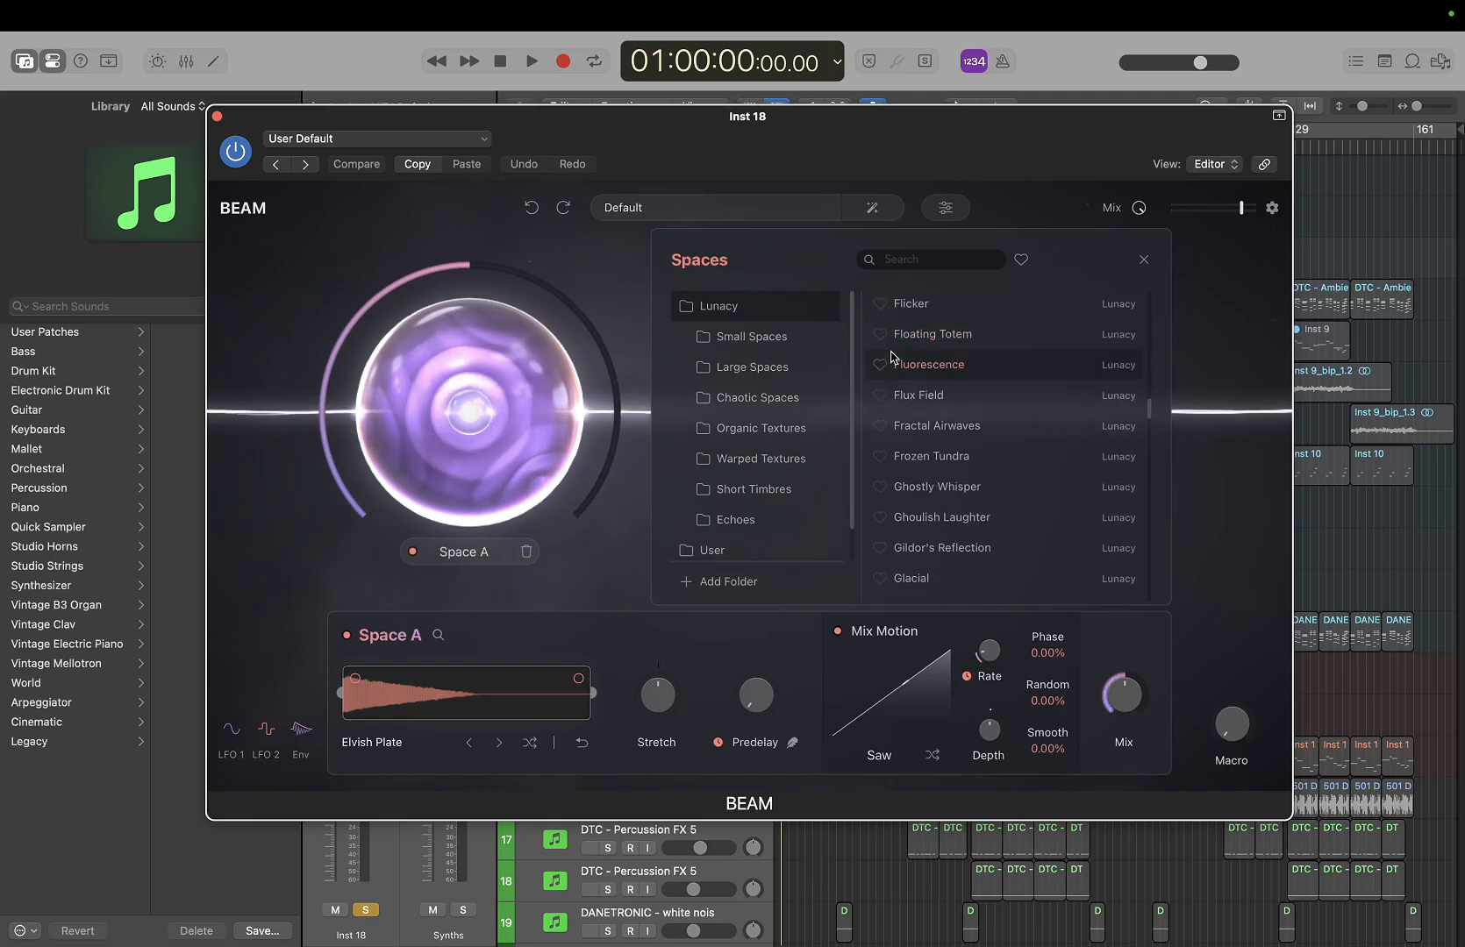
{"action": "scroll", "coordinate": [895, 355], "scroll_direction": "up", "scroll_amount": 5}
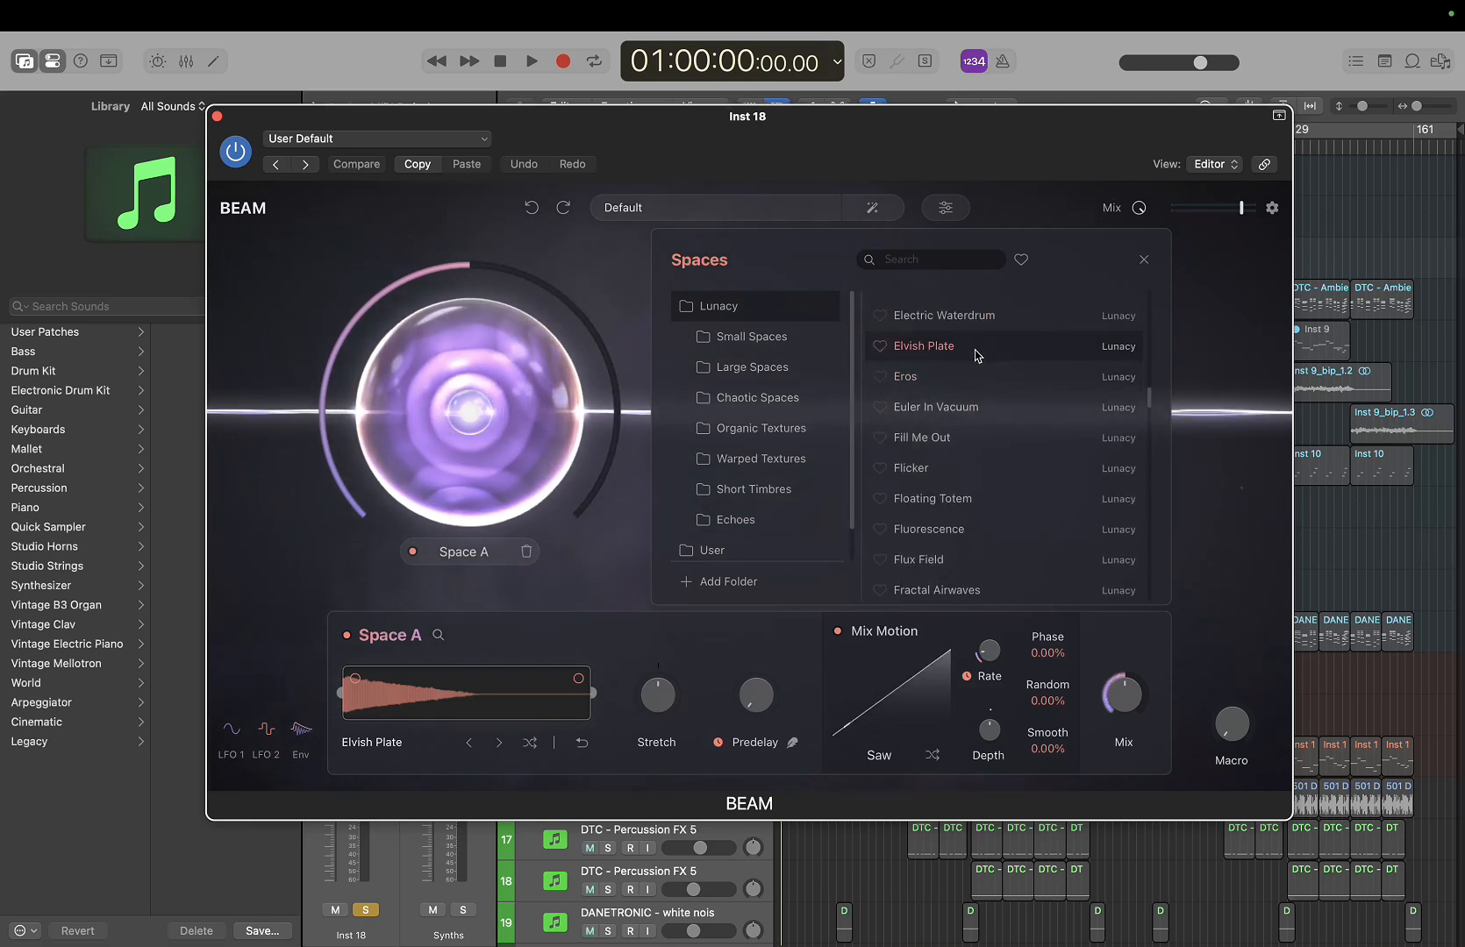
{"action": "scroll", "coordinate": [976, 355], "scroll_direction": "up", "scroll_amount": 10}
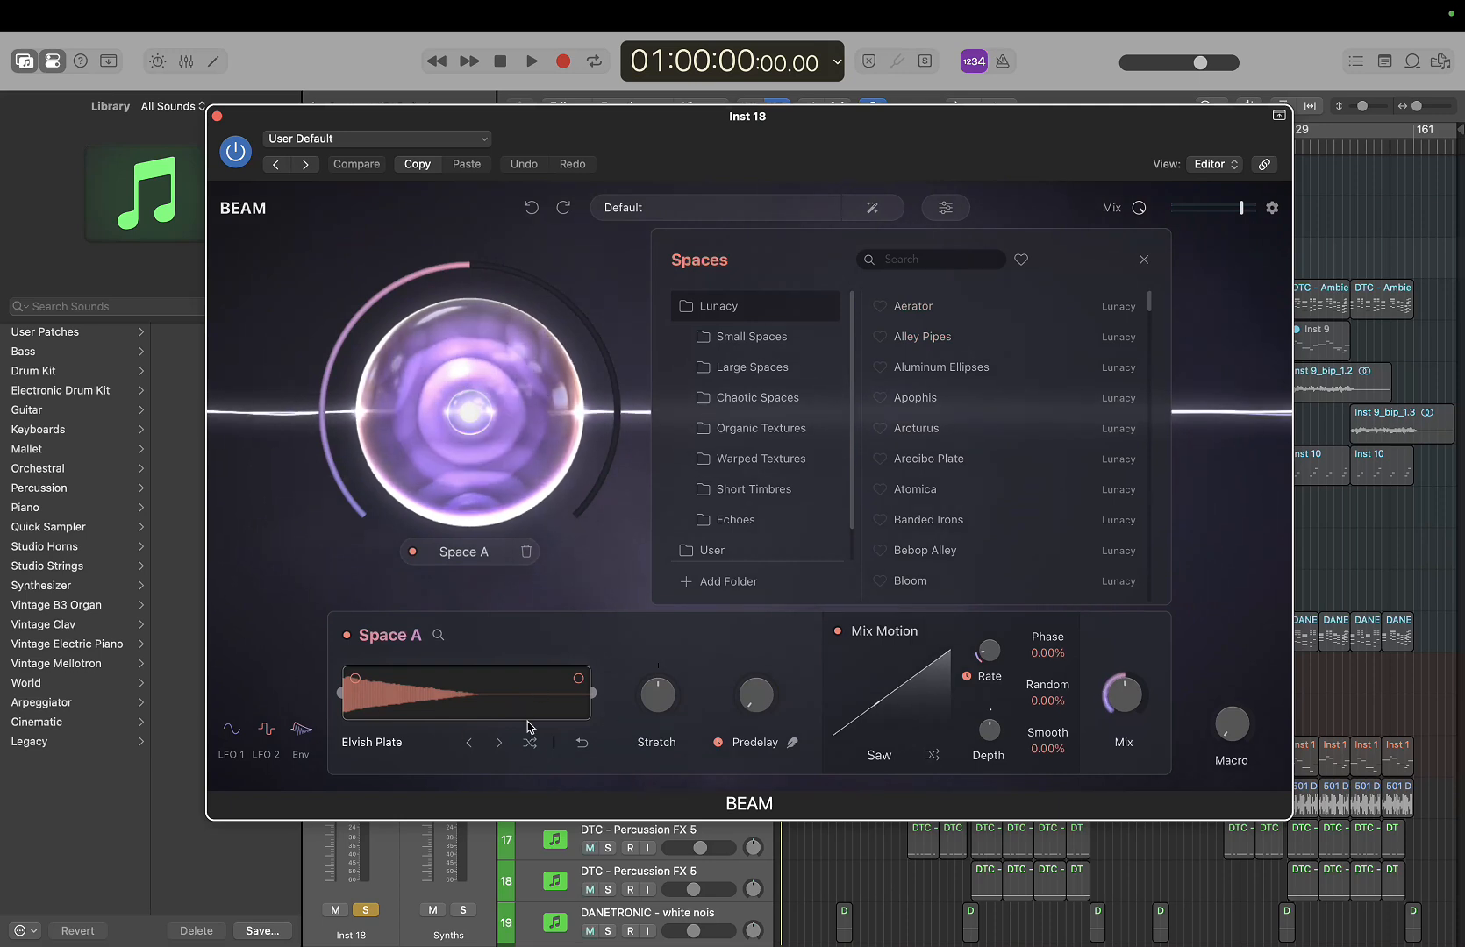
{"action": "scroll", "coordinate": [920, 351], "scroll_direction": "down", "scroll_amount": 10}
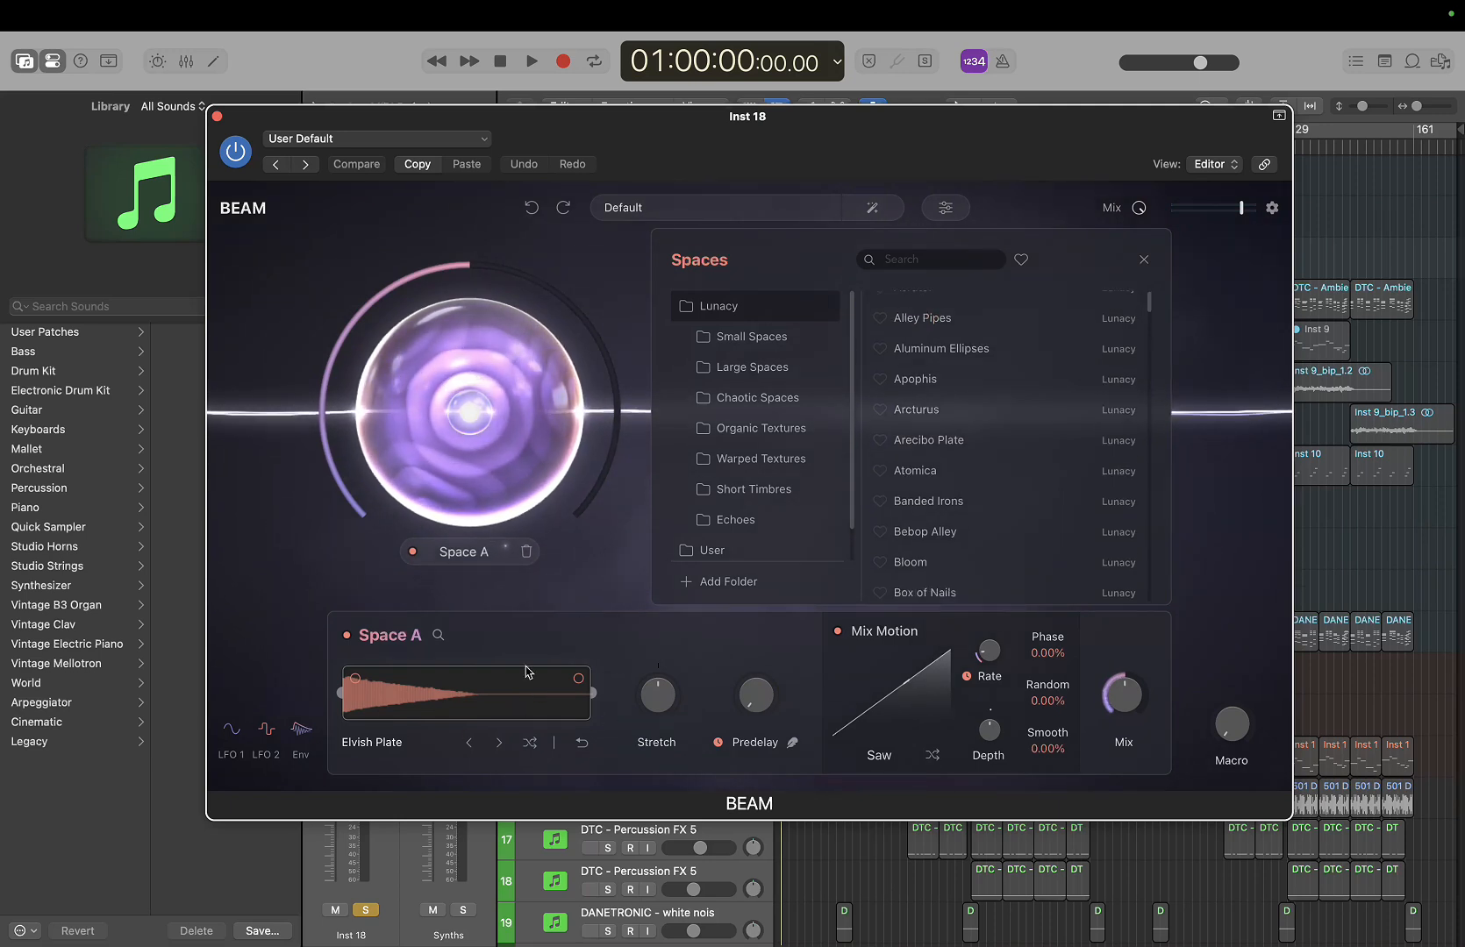
{"action": "scroll", "coordinate": [904, 360], "scroll_direction": "up", "scroll_amount": 10}
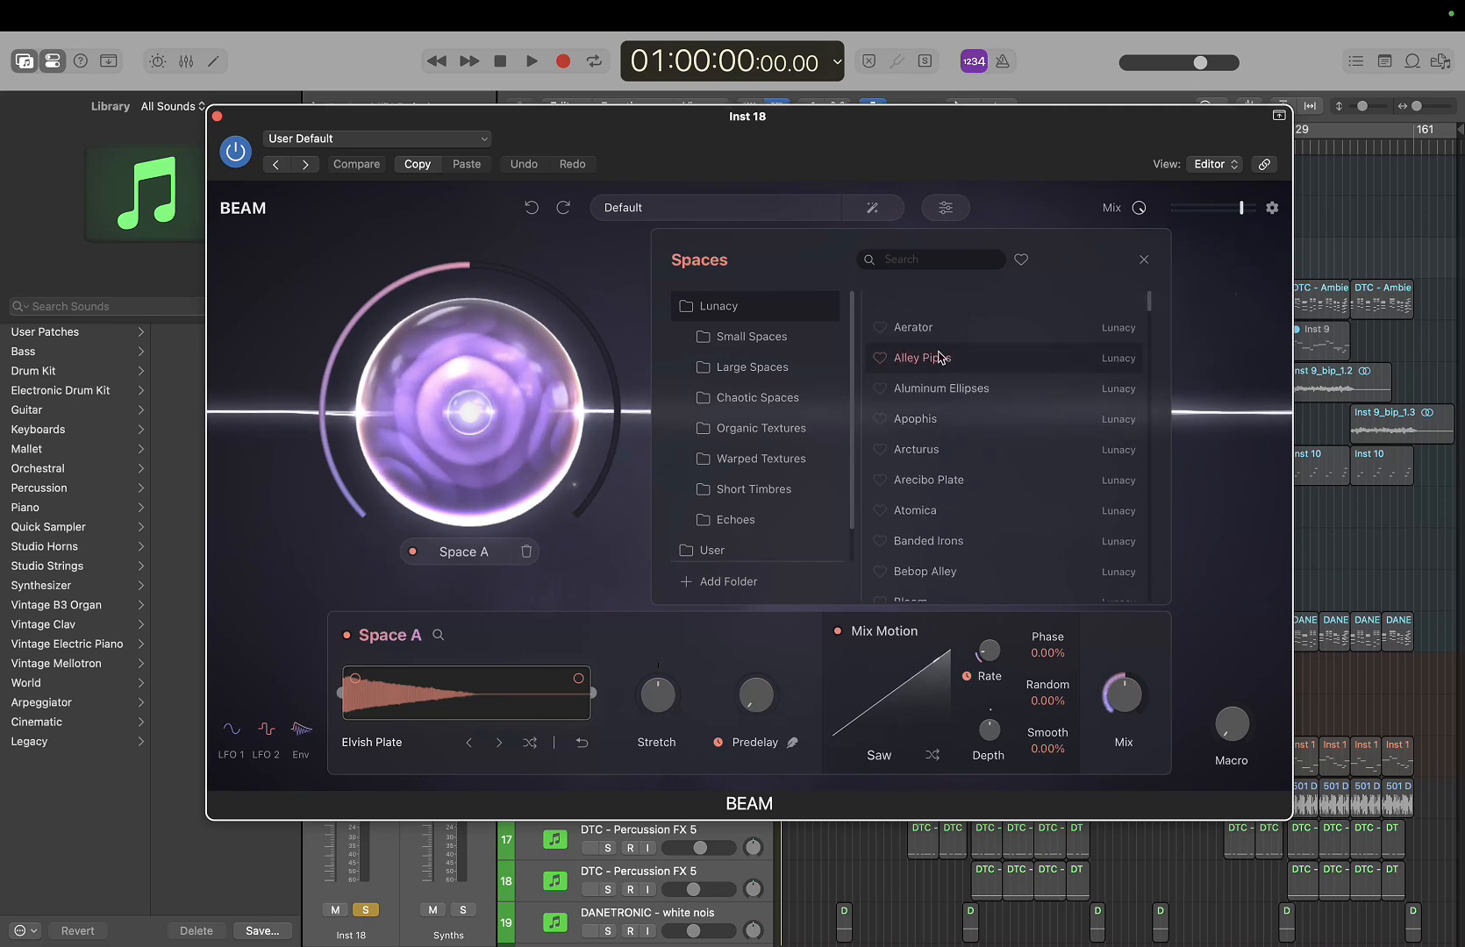
{"action": "left_click", "coordinate": [917, 317]}
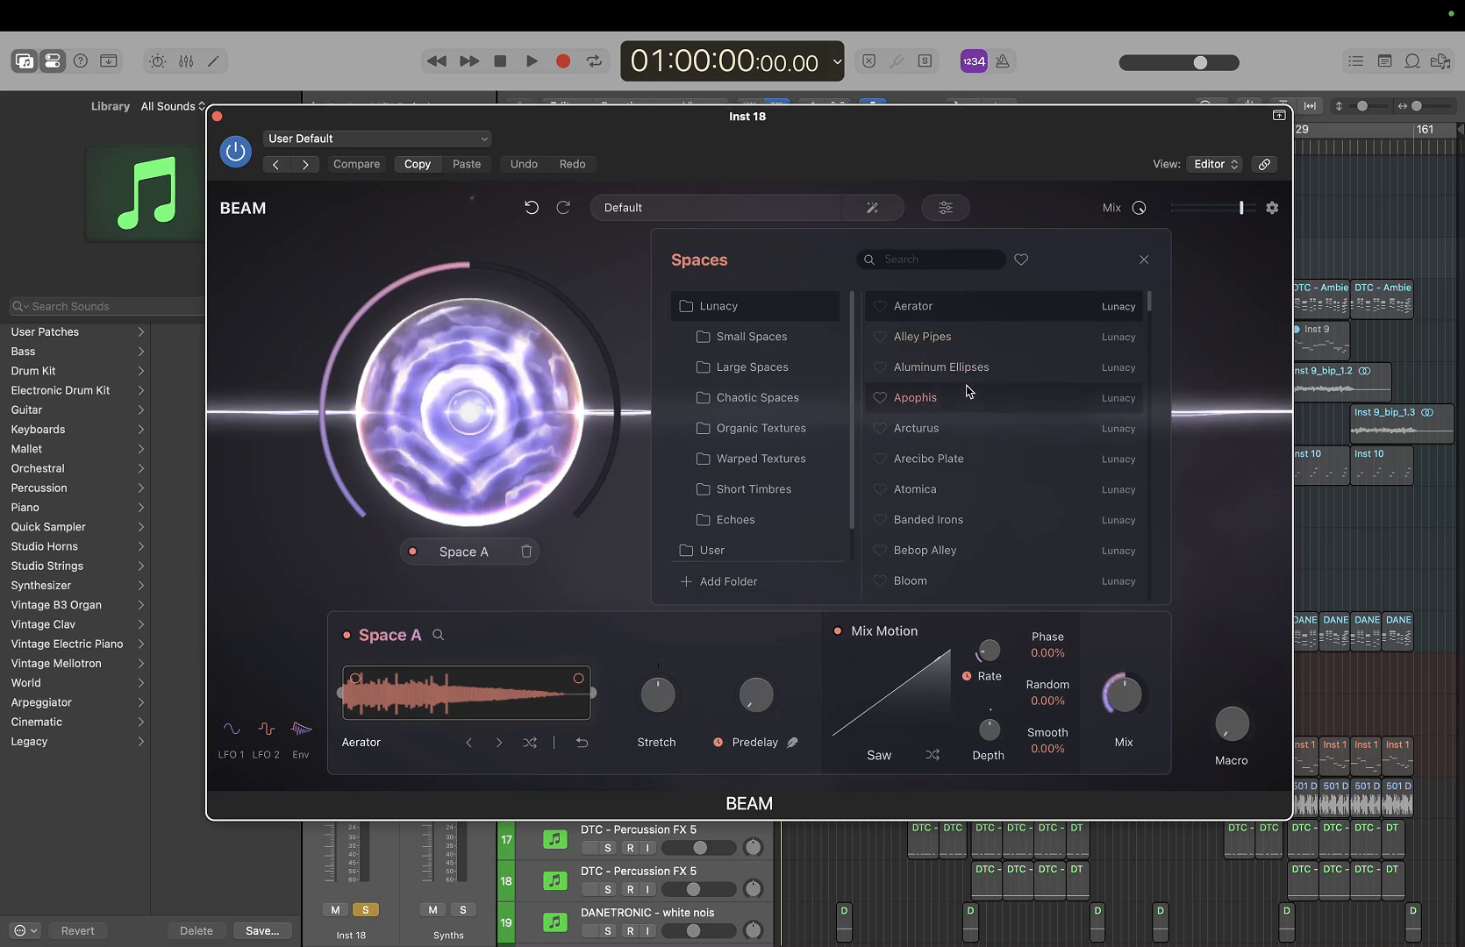
Audition Small Spaces presets Aluminum Ellipses and Crevice in the Wall, settling on Fractal Airwaves
{"action": "left_click", "coordinate": [780, 348]}
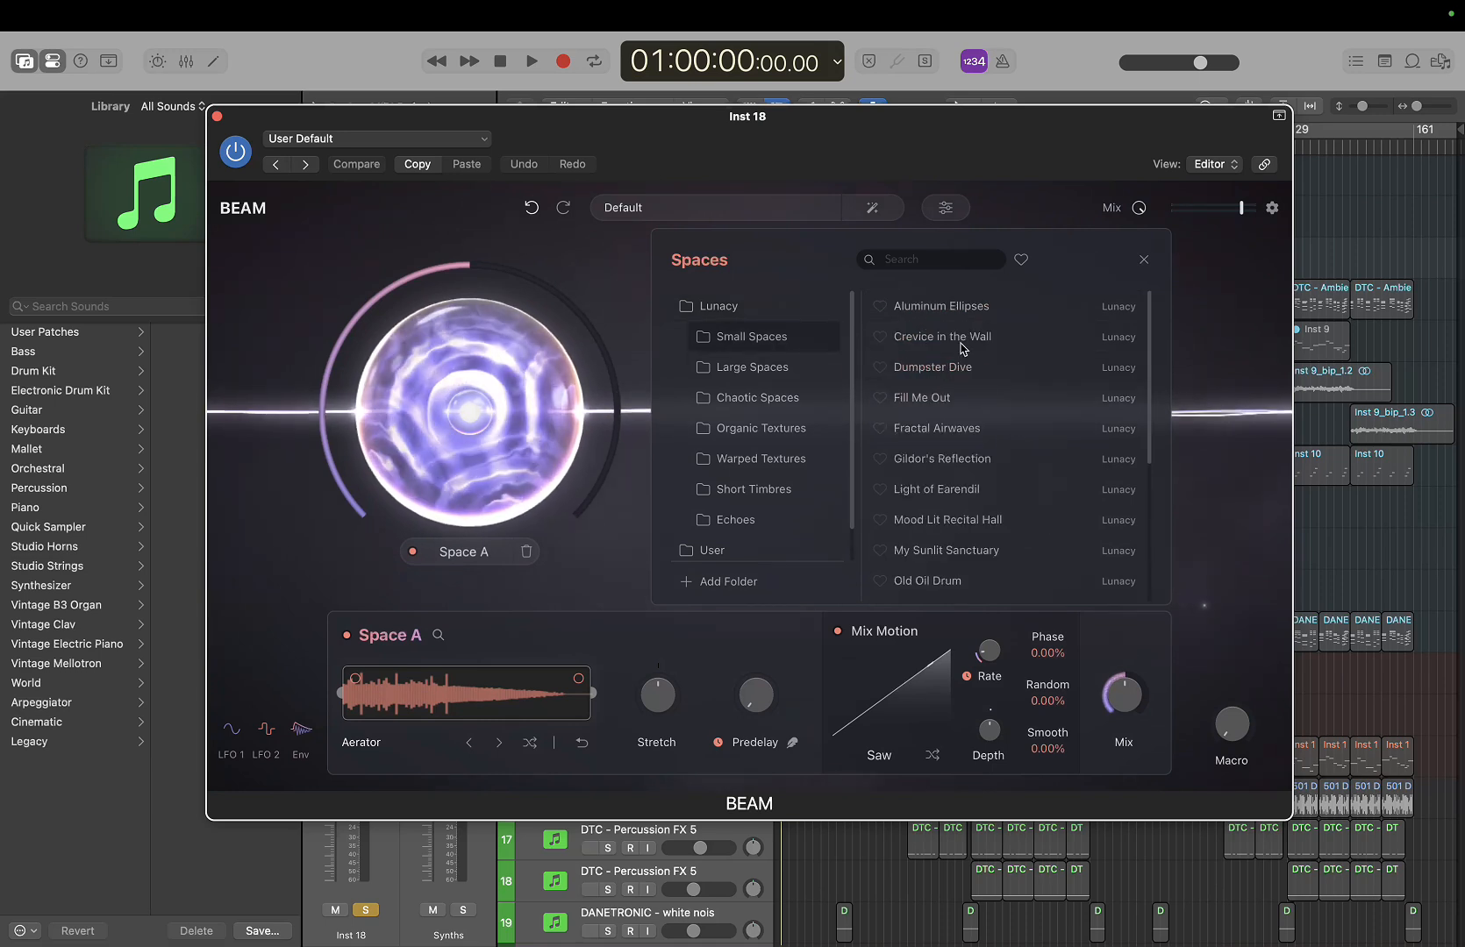
{"action": "left_click", "coordinate": [1023, 310]}
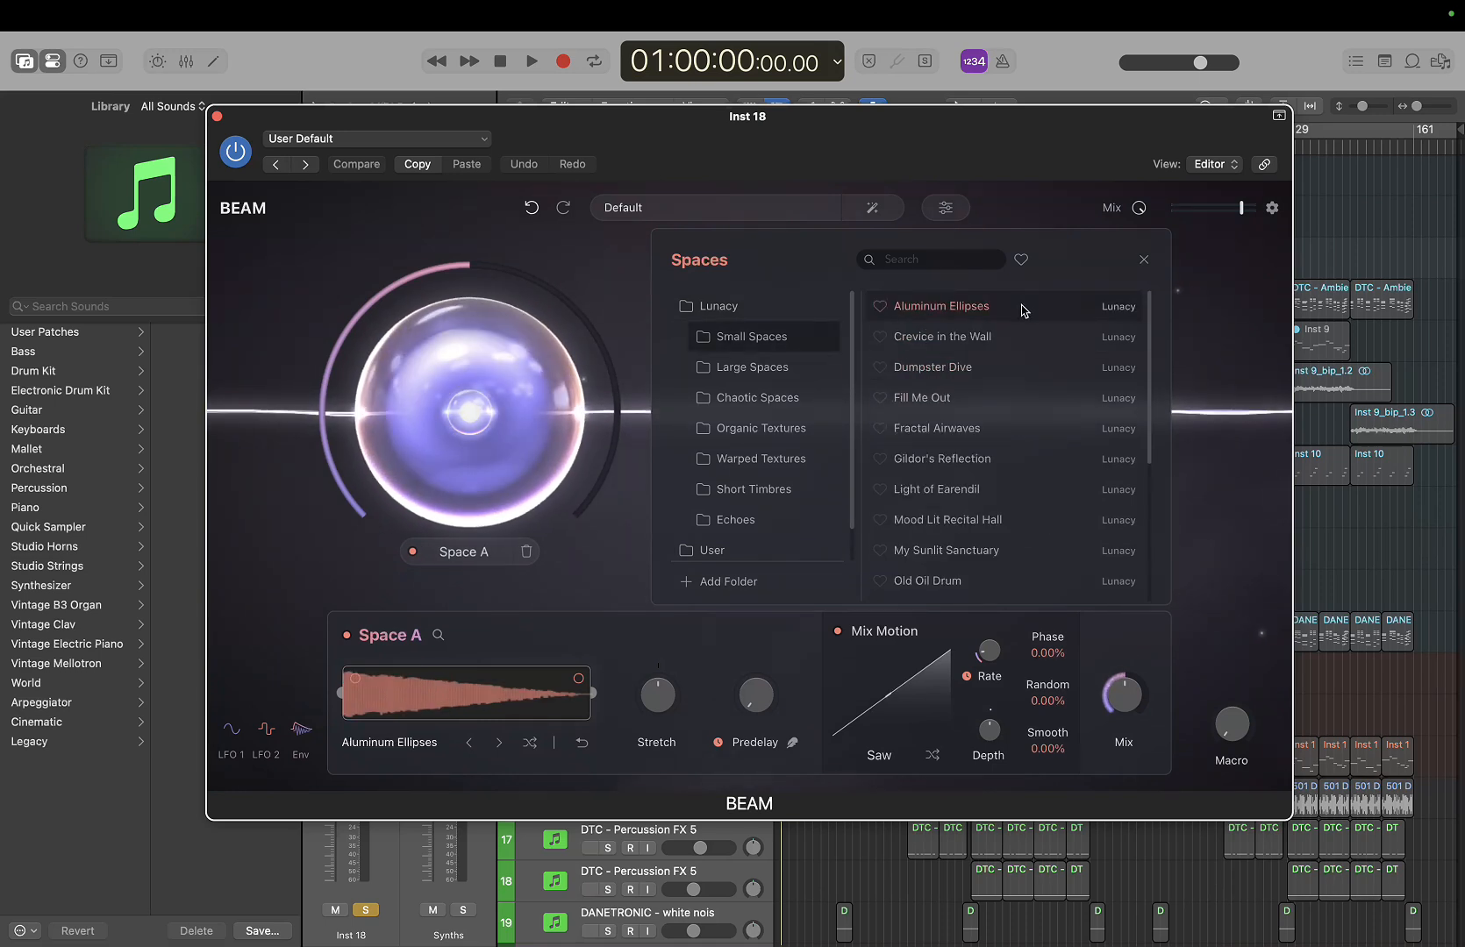
{"action": "left_click", "coordinate": [993, 350]}
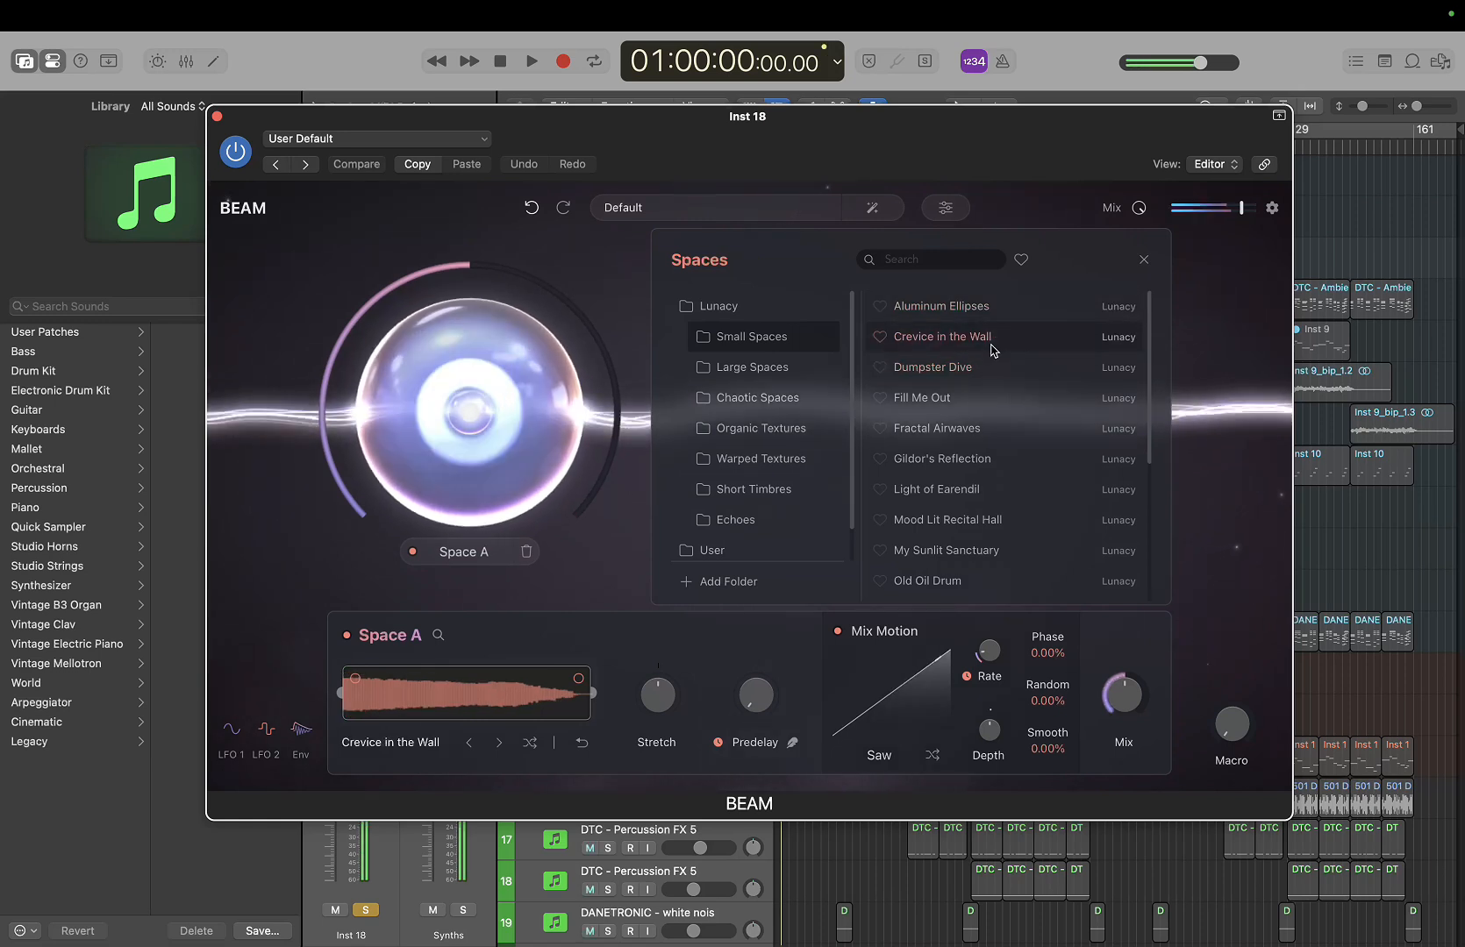
{"action": "left_click", "coordinate": [988, 435]}
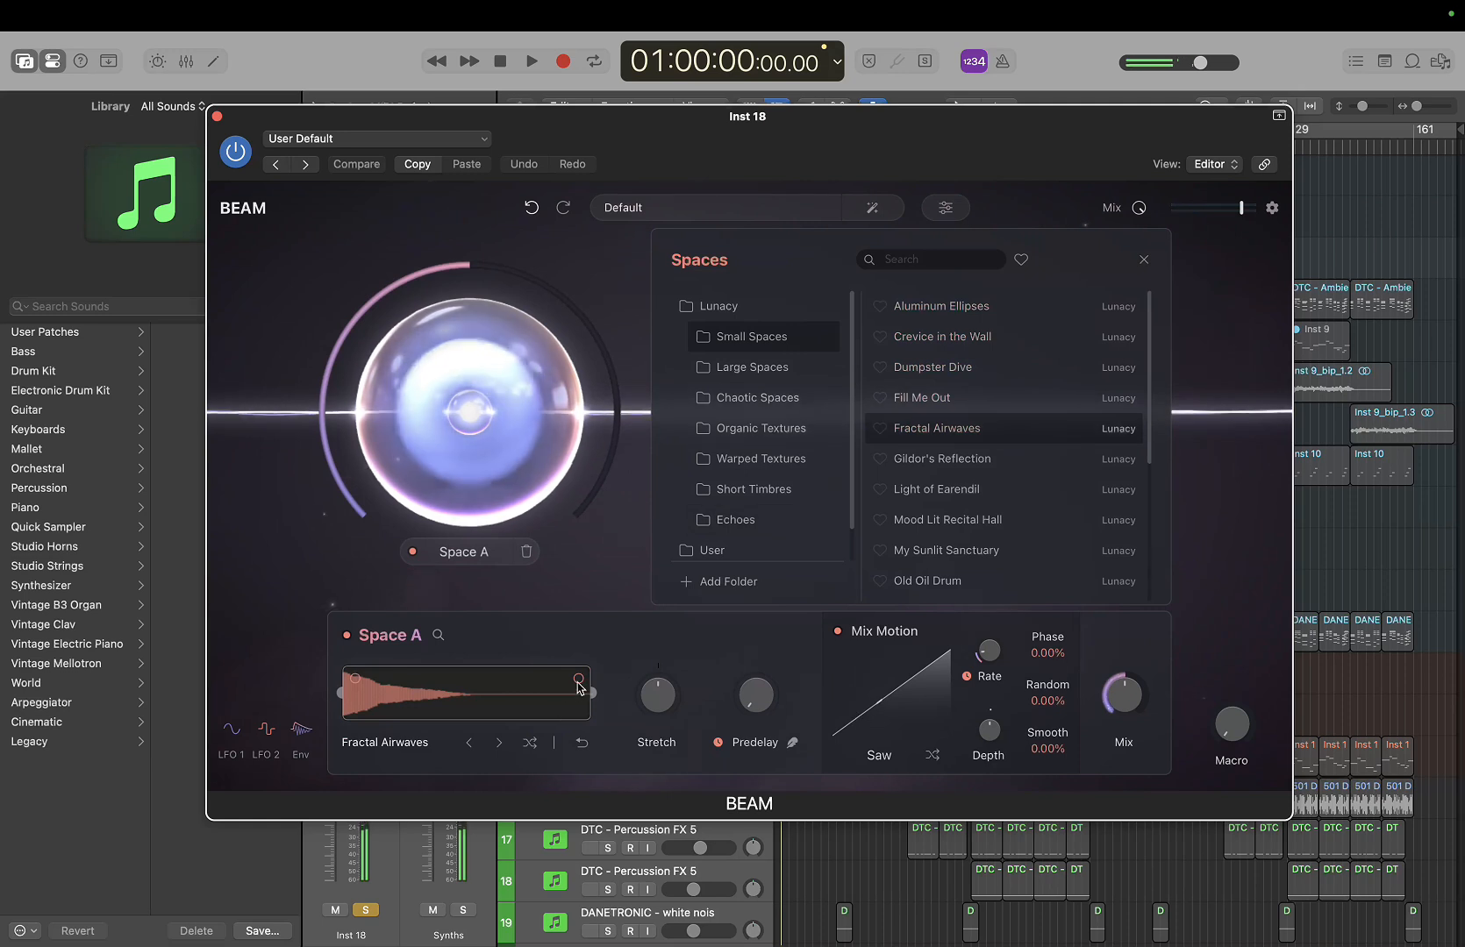
Experiment with trimming the sample, then restore the full region and reshape the fade-in and fade-out
{"action": "left_click_drag", "start_coordinate": [580, 683], "coordinate": [514, 677]}
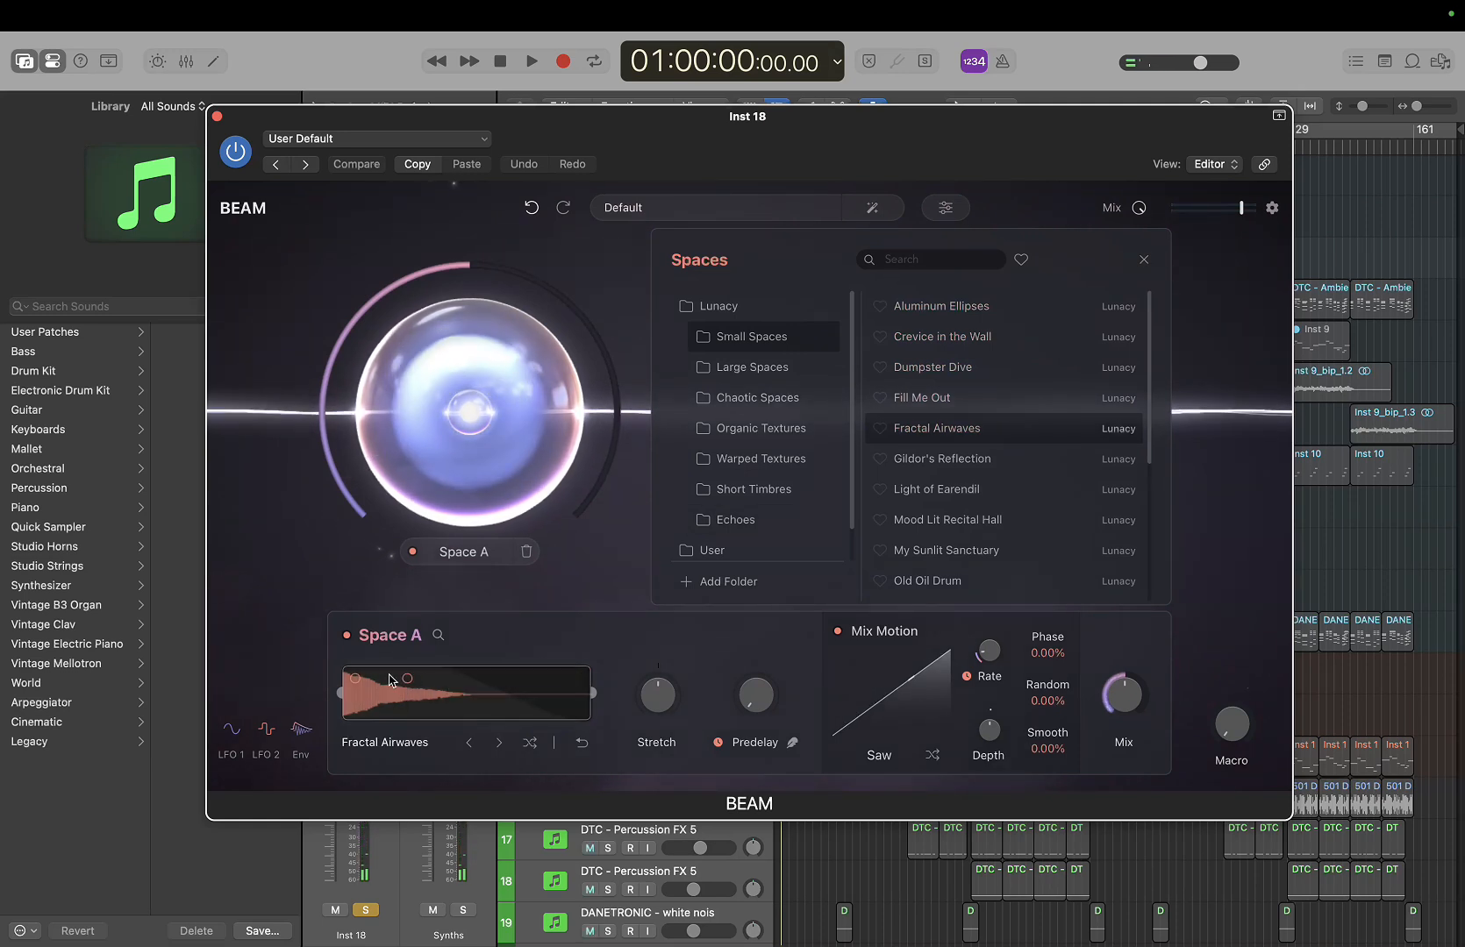
{"action": "left_click_drag", "start_coordinate": [354, 686], "coordinate": [452, 664]}
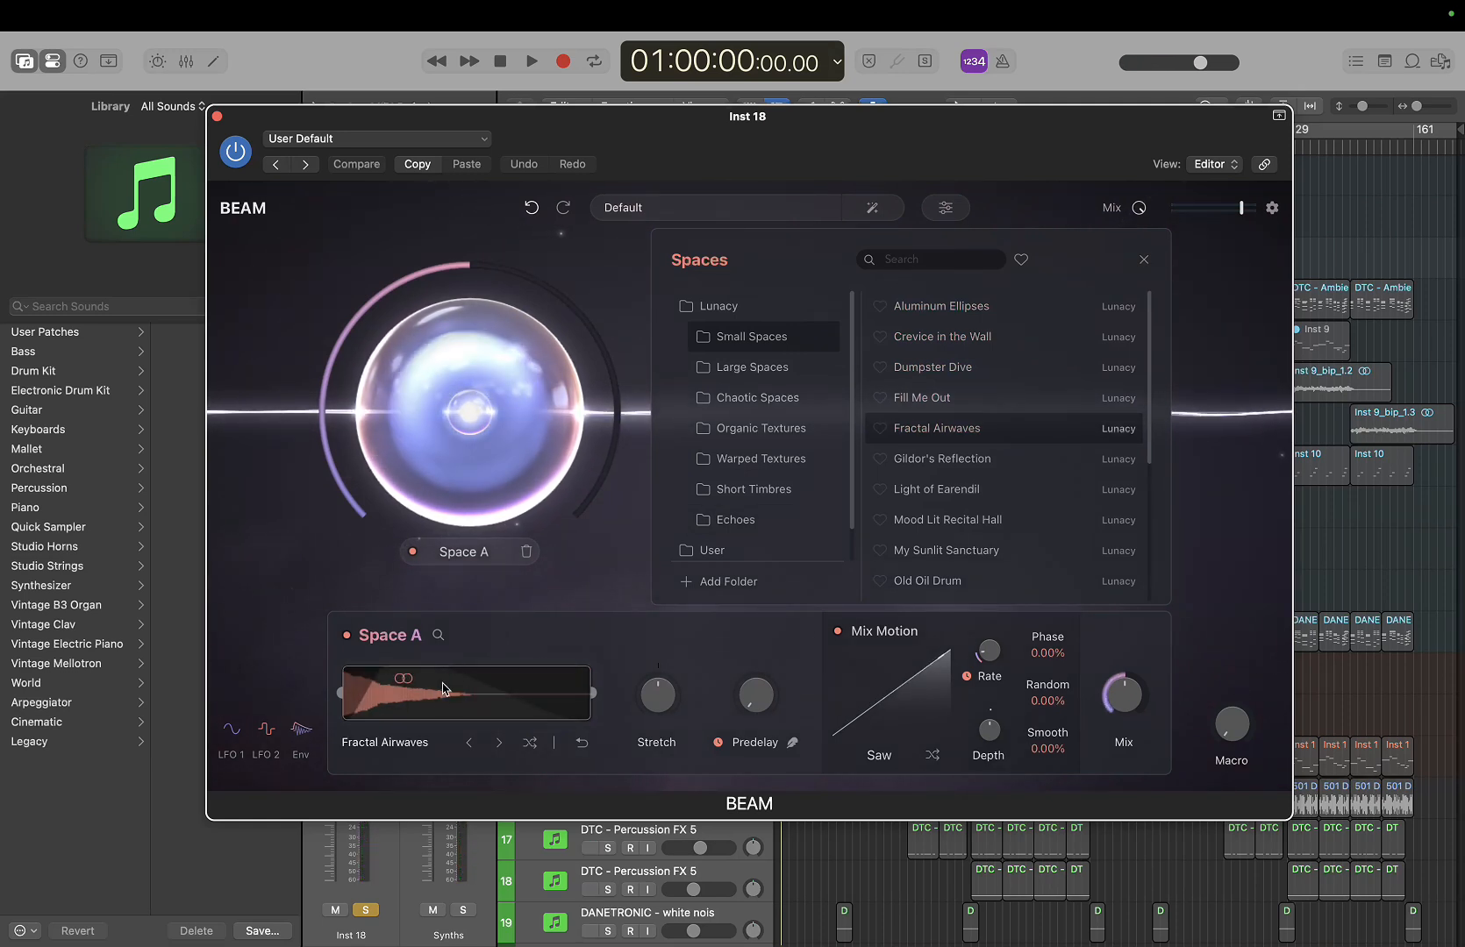
{"action": "left_click_drag", "start_coordinate": [340, 699], "coordinate": [378, 703]}
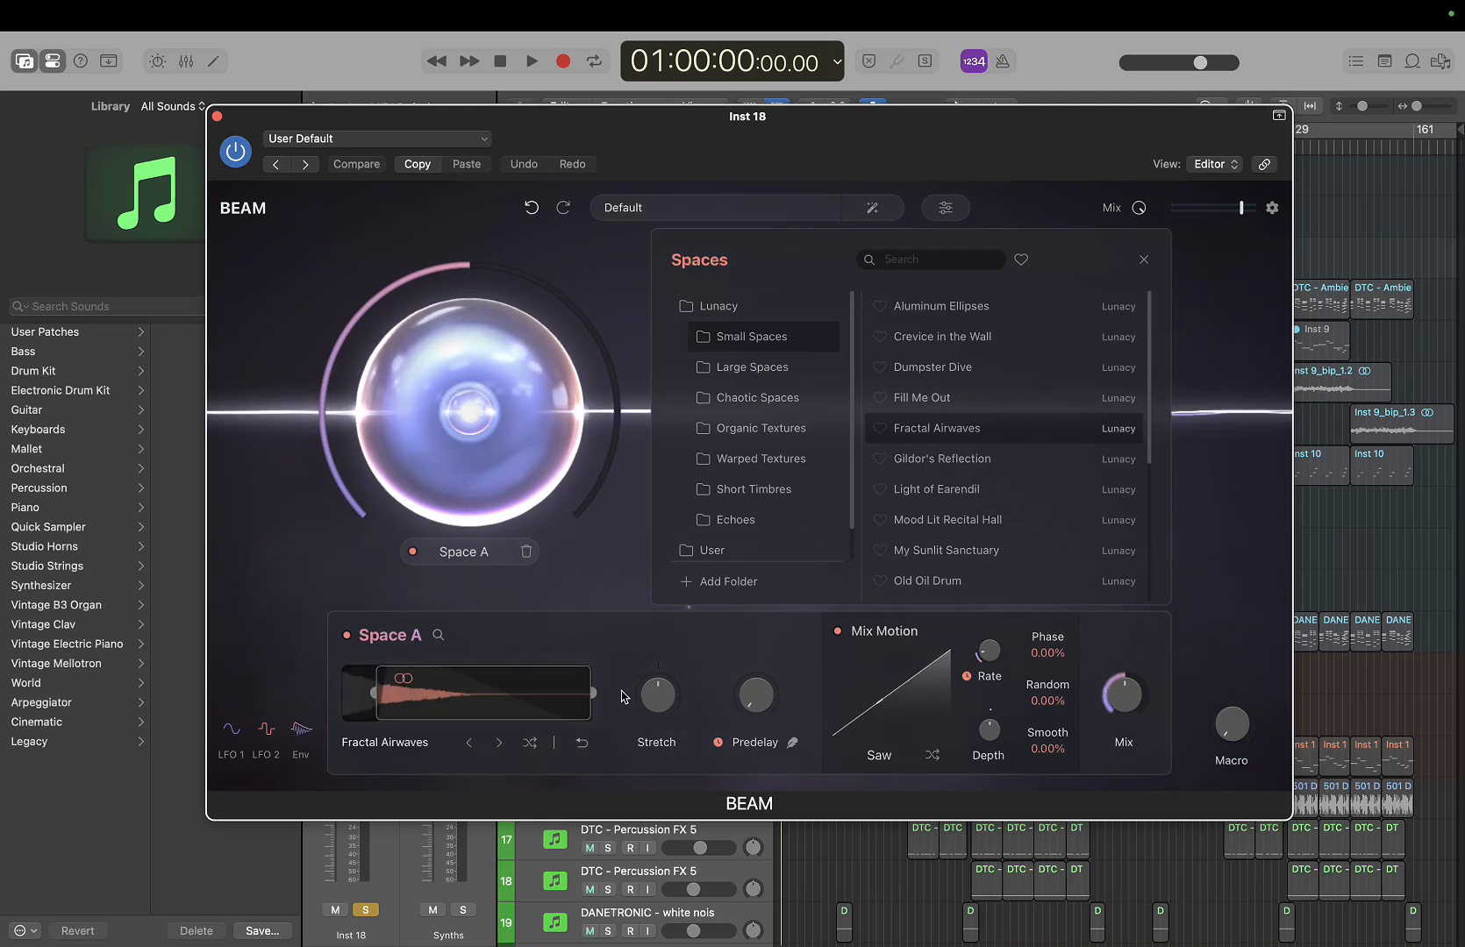
{"action": "left_click_drag", "start_coordinate": [594, 699], "coordinate": [454, 695]}
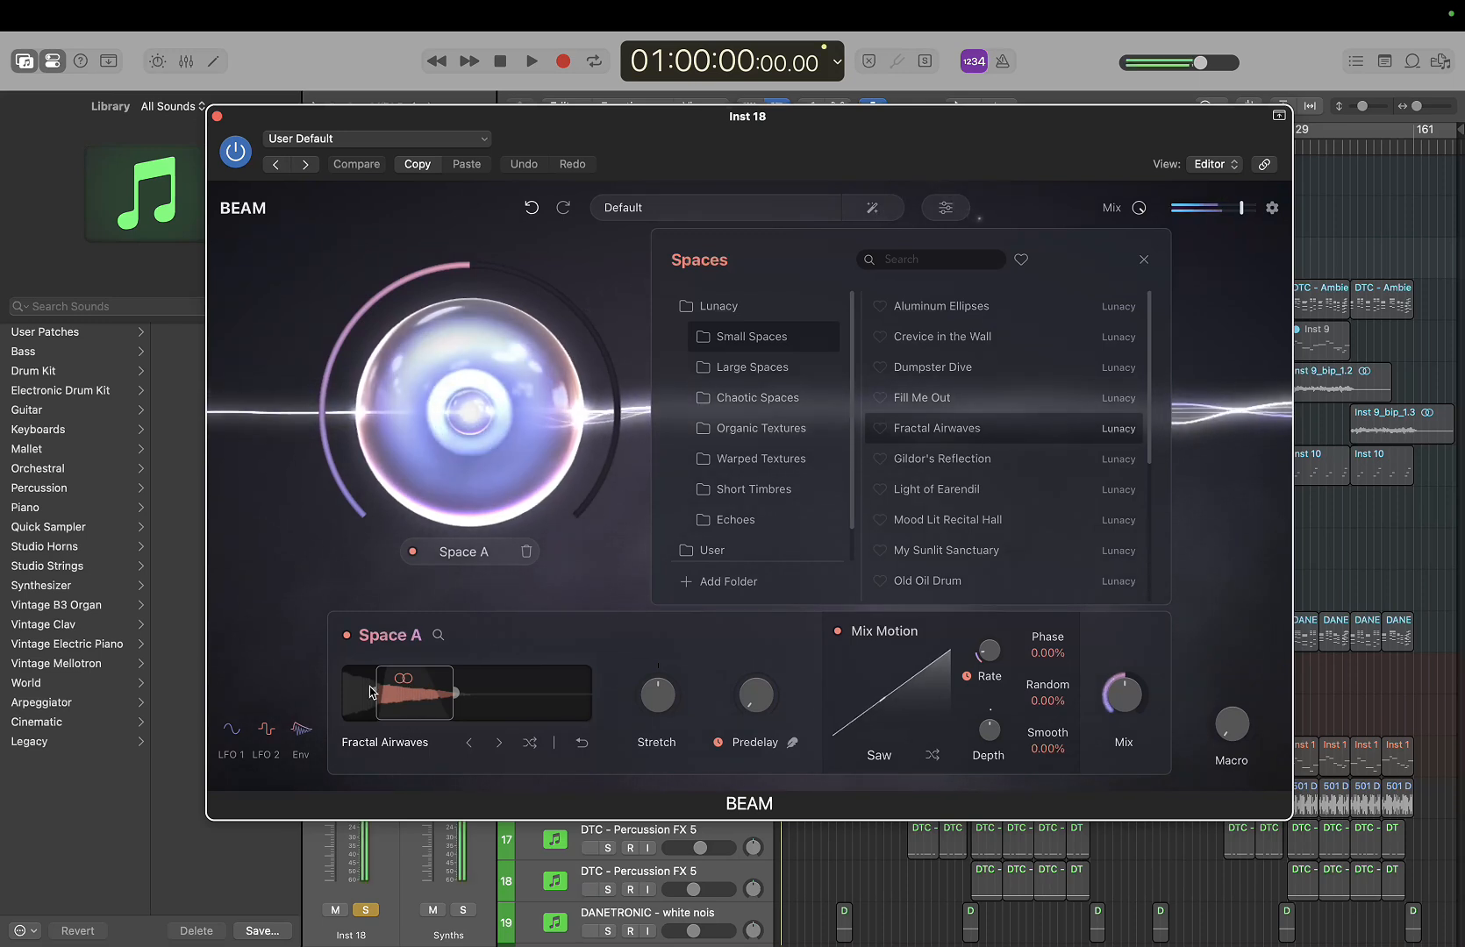
{"action": "left_click_drag", "start_coordinate": [374, 697], "coordinate": [341, 695]}
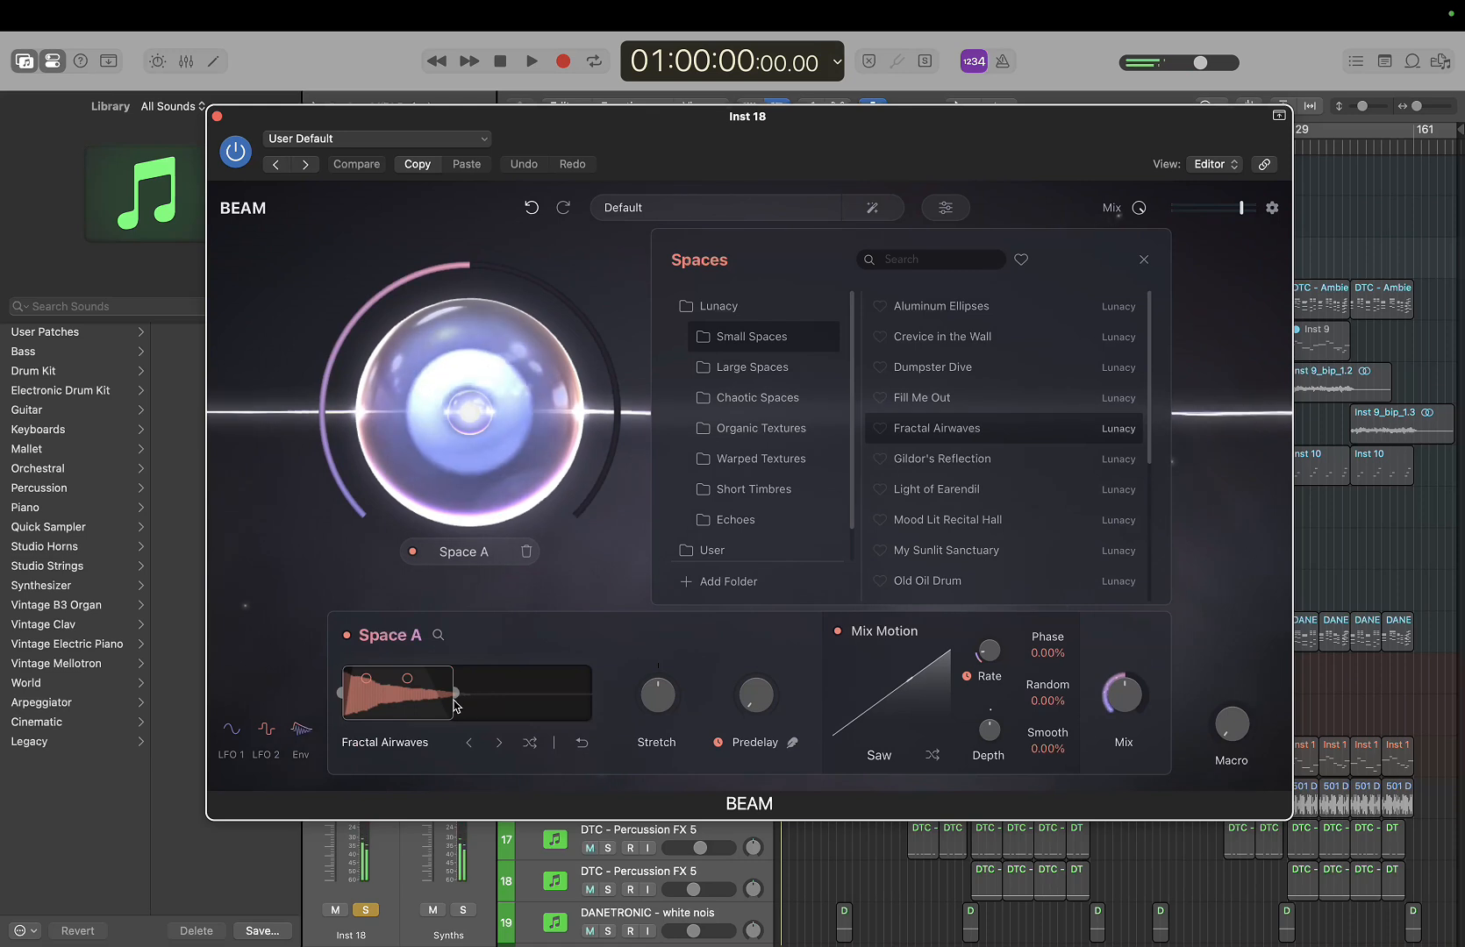
{"action": "left_click_drag", "start_coordinate": [471, 697], "coordinate": [593, 693]}
{"action": "left_click_drag", "start_coordinate": [364, 681], "coordinate": [268, 657]}
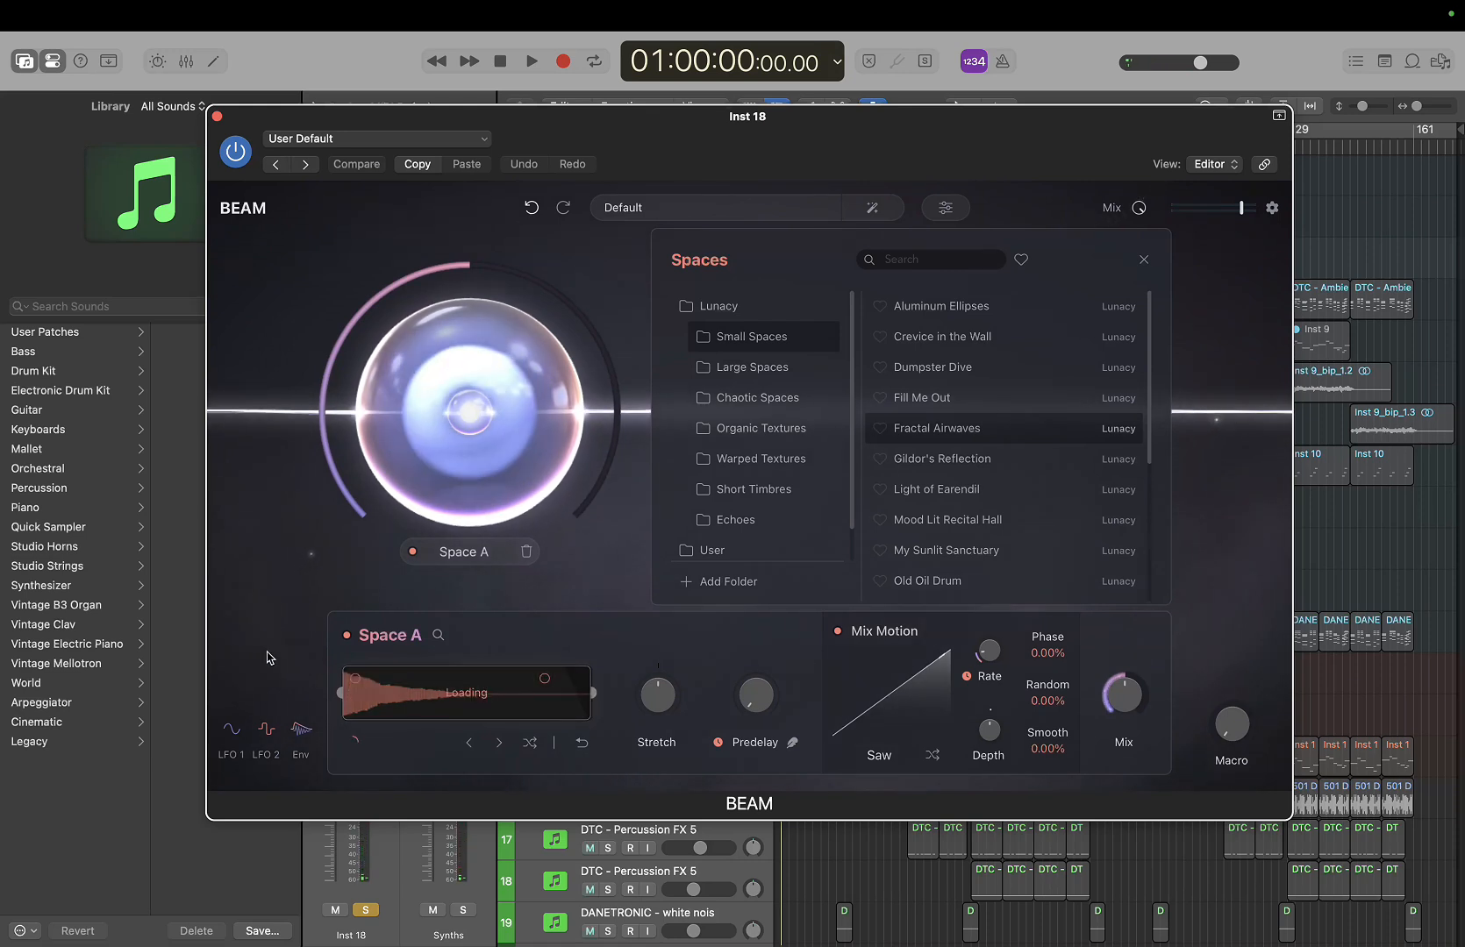
{"action": "left_click_drag", "start_coordinate": [544, 685], "coordinate": [578, 679]}
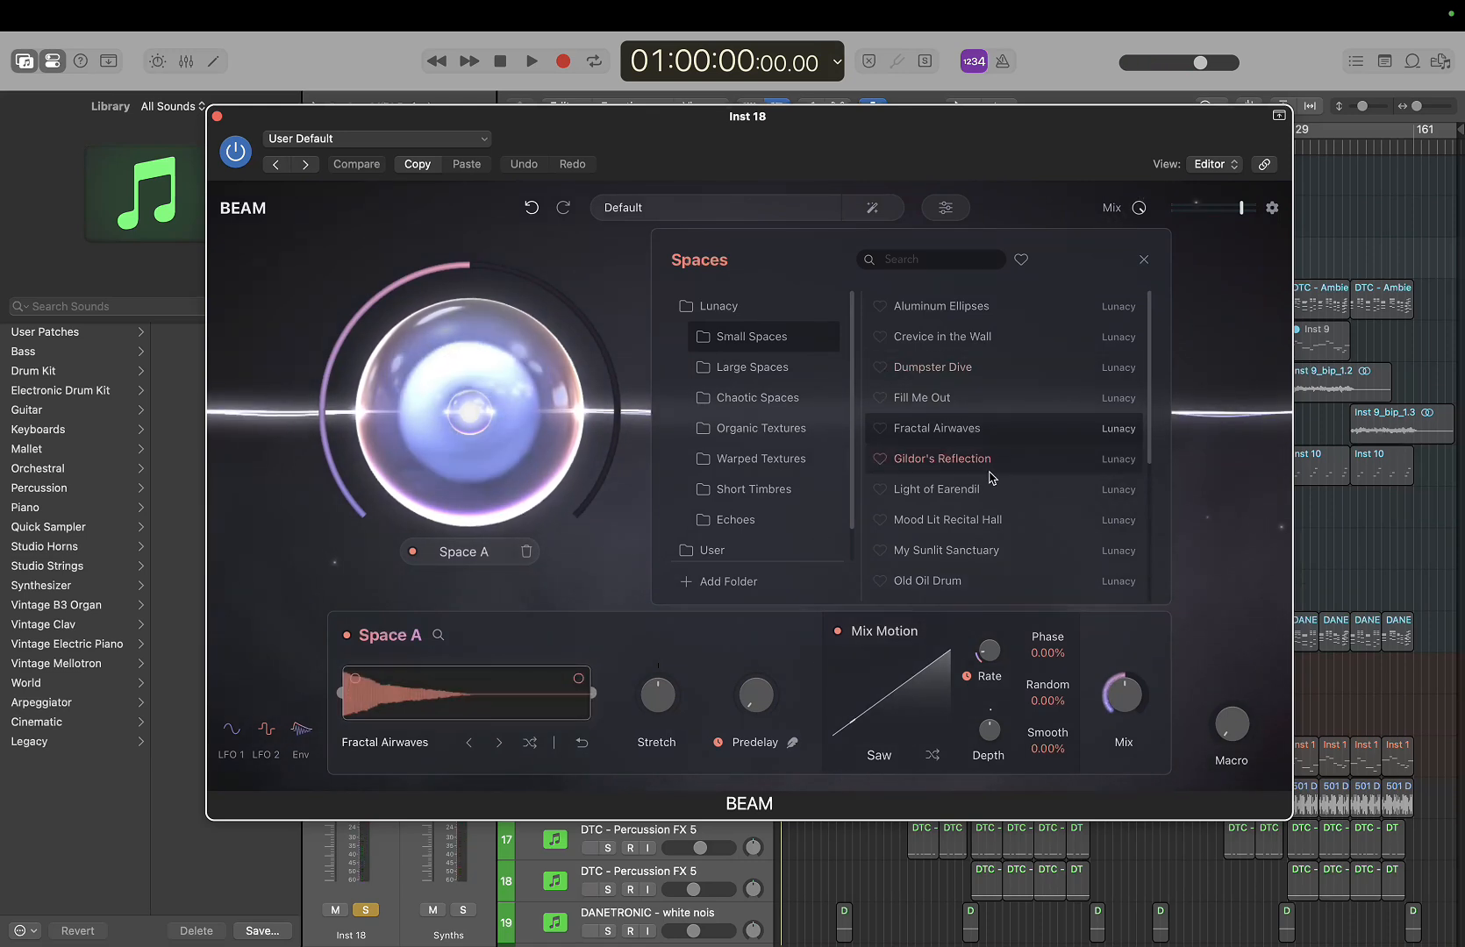
Audition Small Spaces presets Old Oil Drum, Phonebooth and School Assembly in Space A
{"action": "scroll", "coordinate": [988, 473], "scroll_direction": "down", "scroll_amount": 5}
{"action": "left_click", "coordinate": [930, 397]}
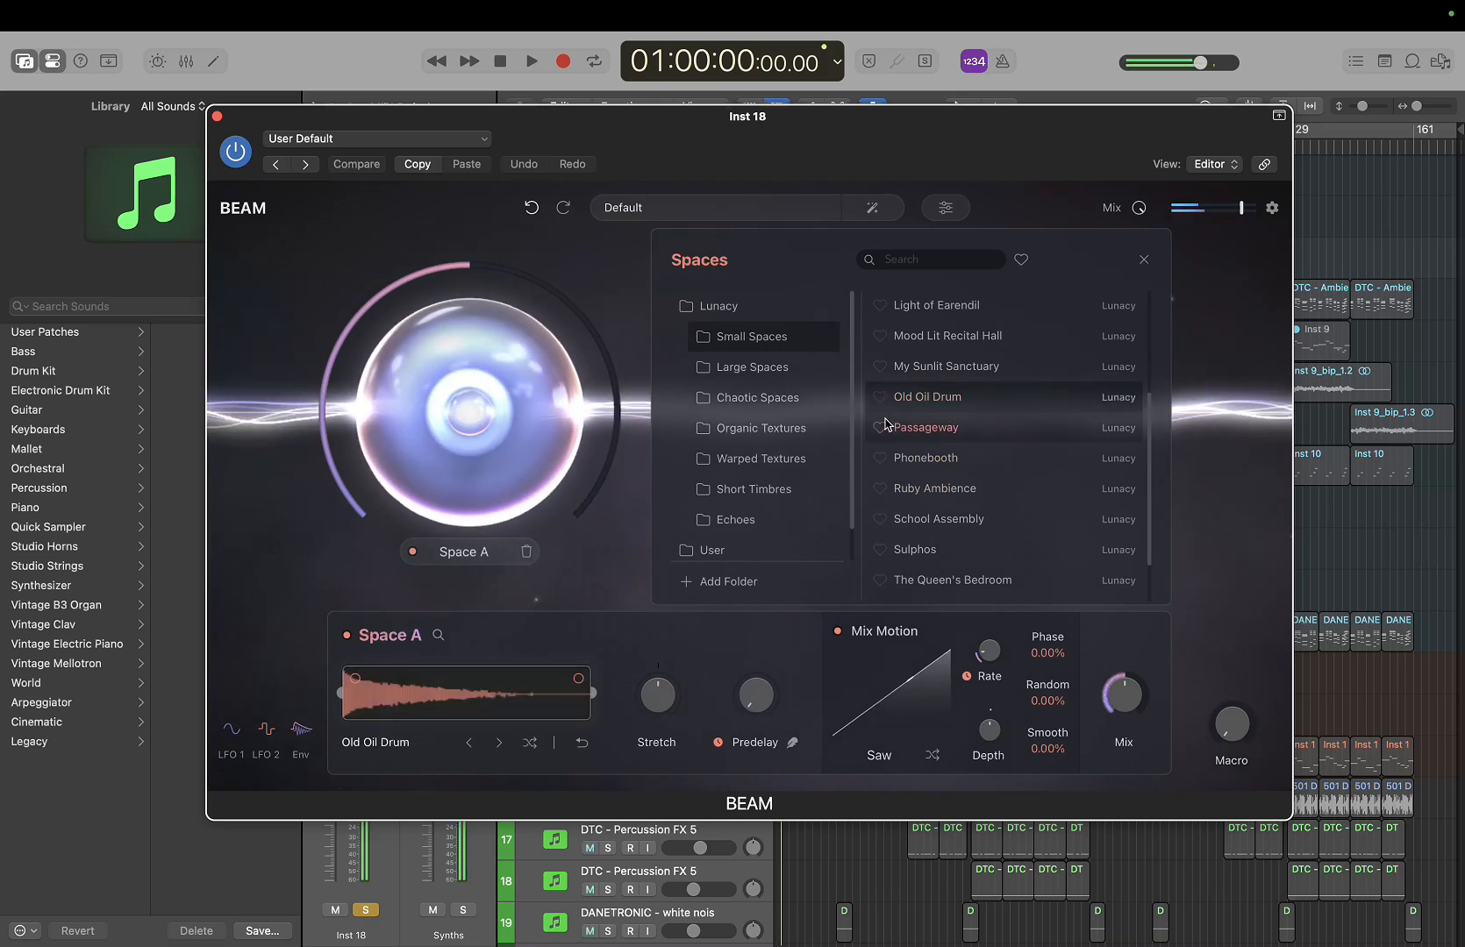
{"action": "left_click", "coordinate": [946, 467]}
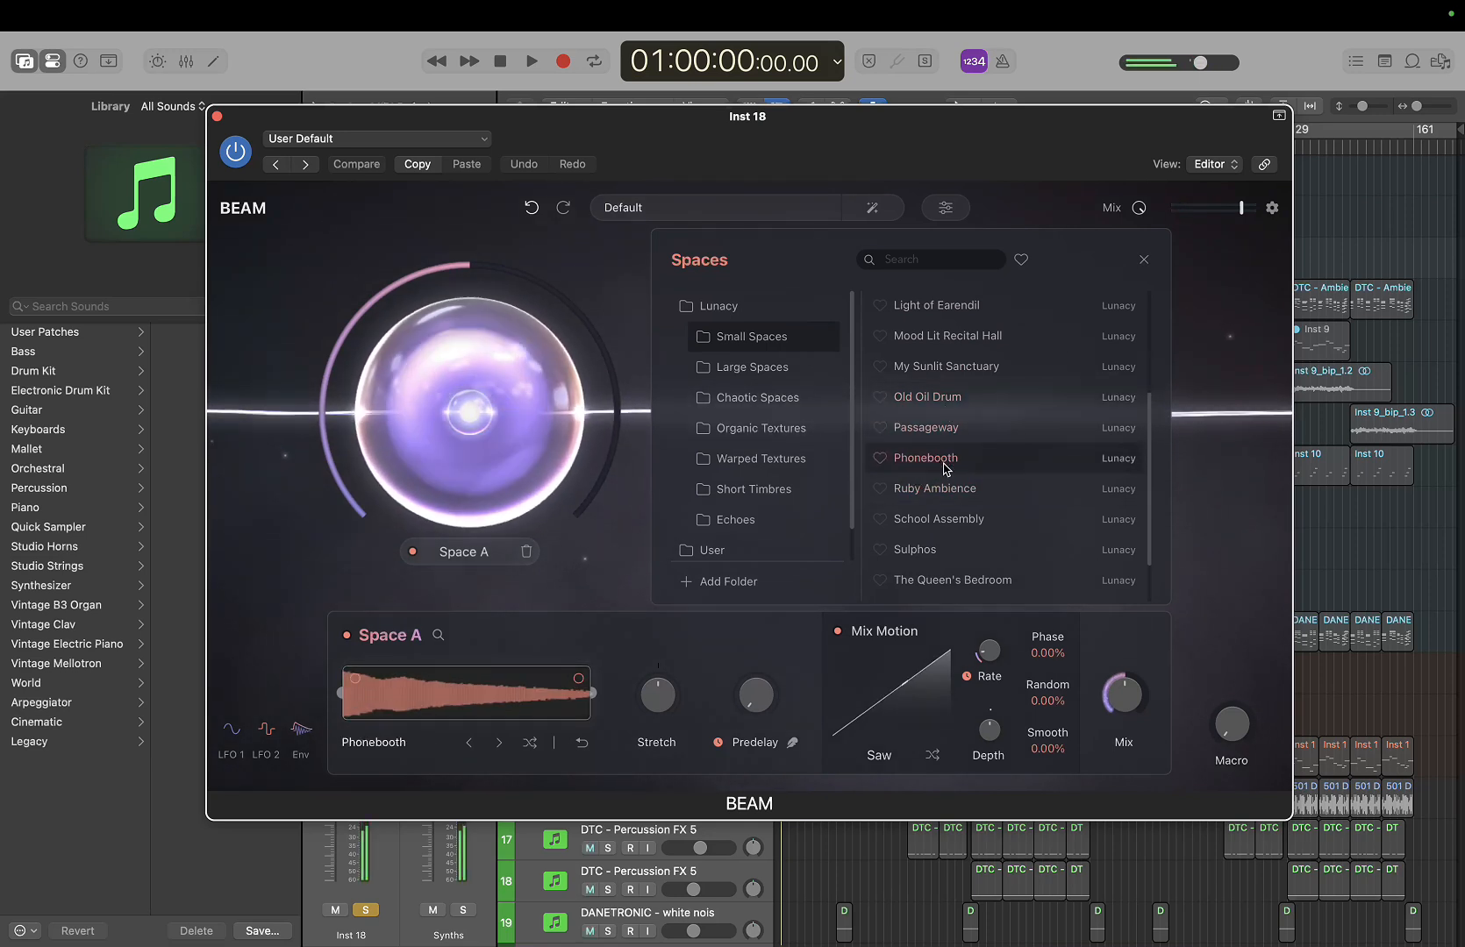
{"action": "left_click", "coordinate": [942, 521]}
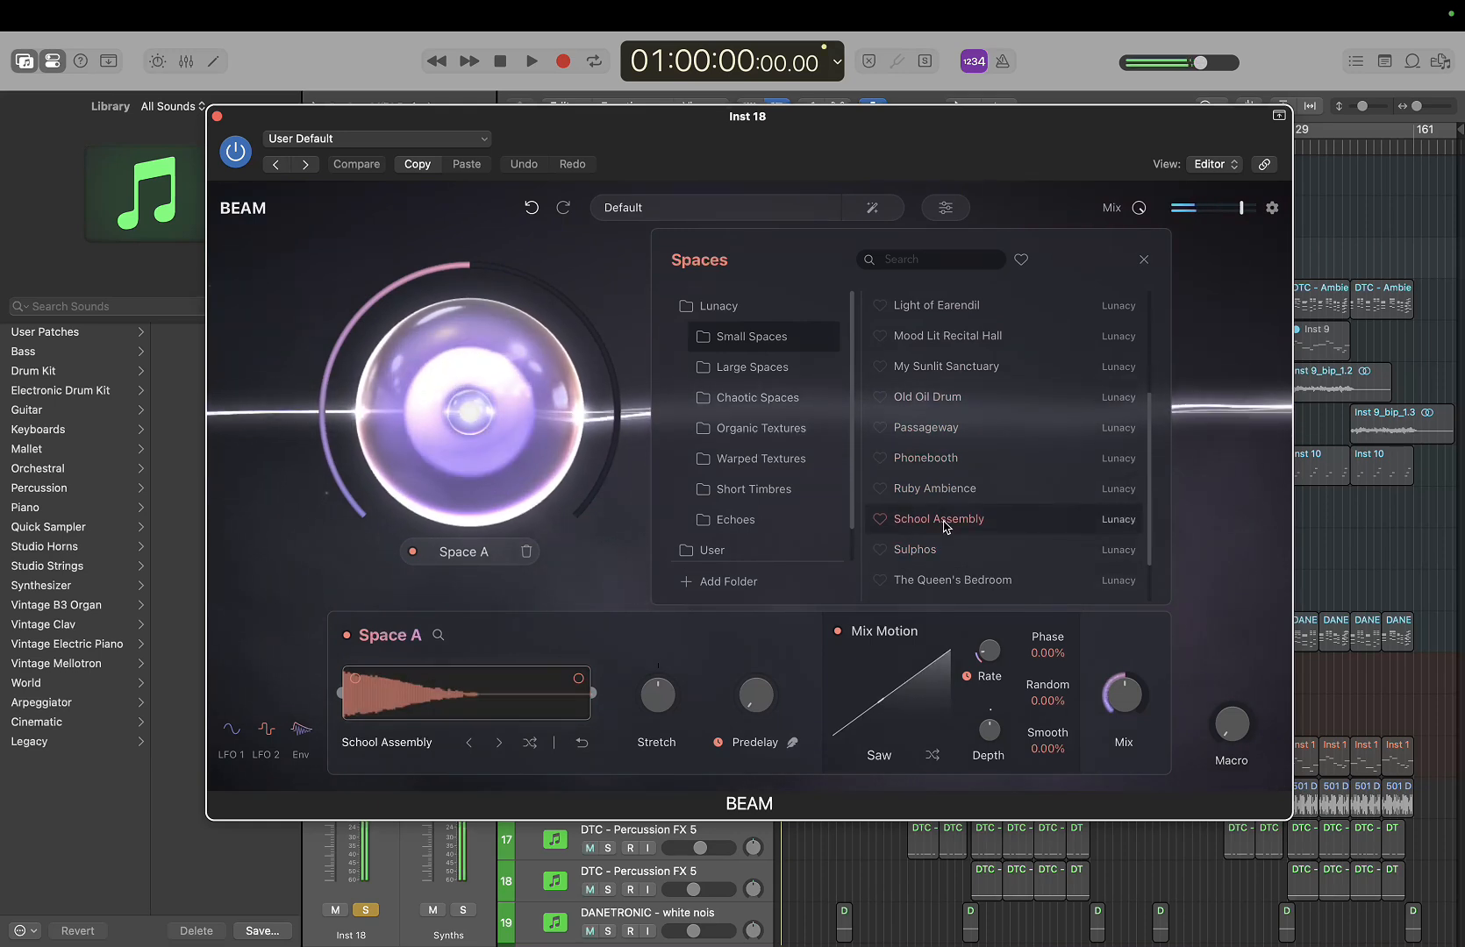
Try Large Spaces presets Dusk, Glacial and Lucifer's Lair, leaving The Universe loaded
{"action": "mouse_move", "coordinate": [675, 707]}
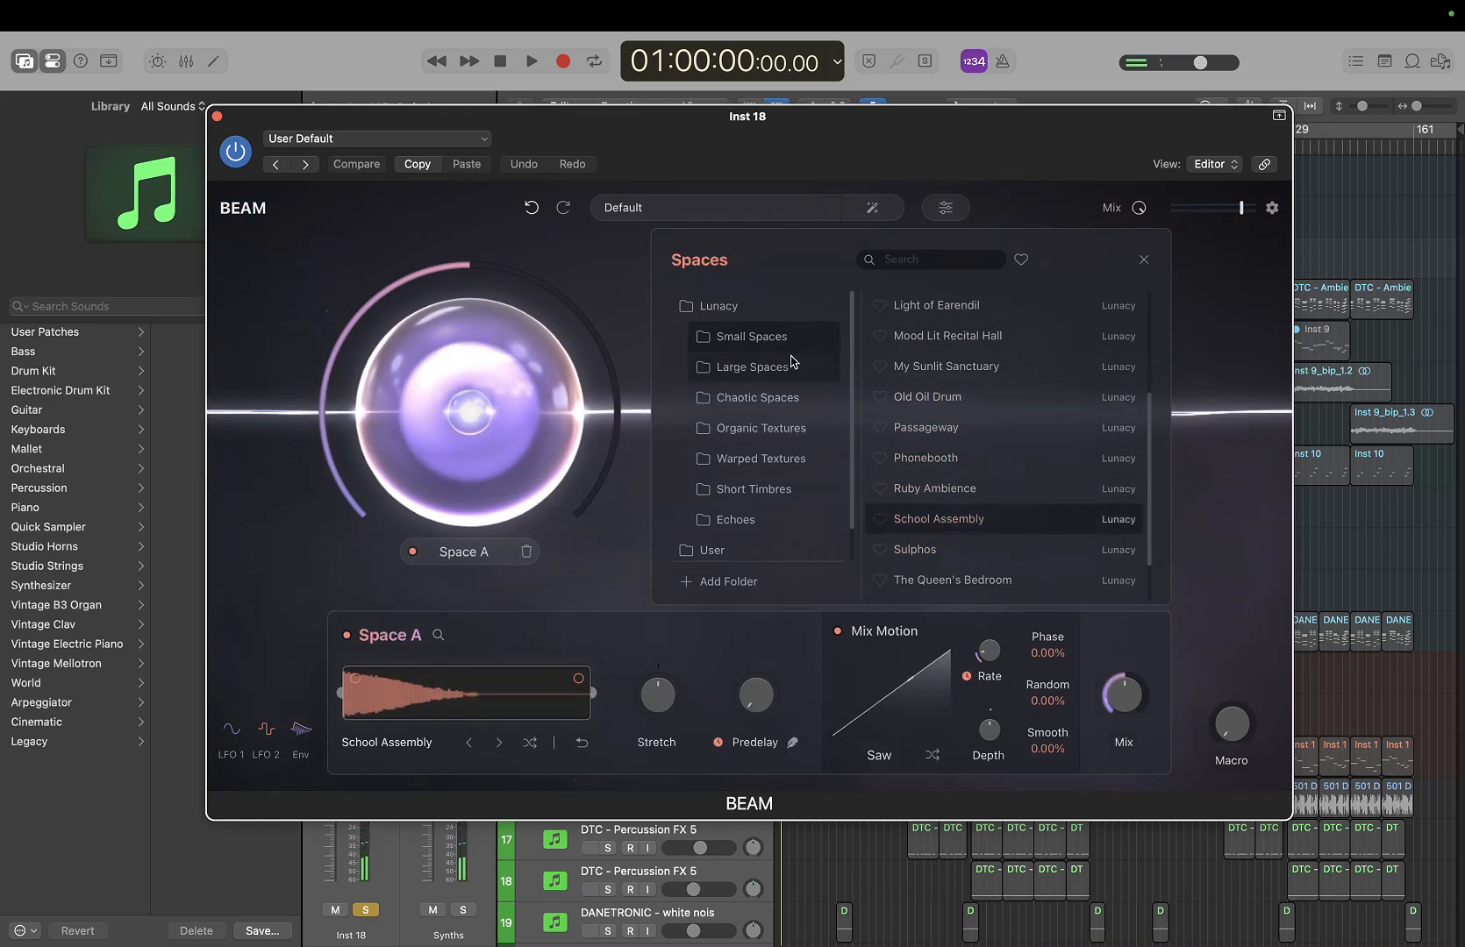
{"action": "left_click", "coordinate": [779, 380]}
{"action": "left_click", "coordinate": [973, 307]}
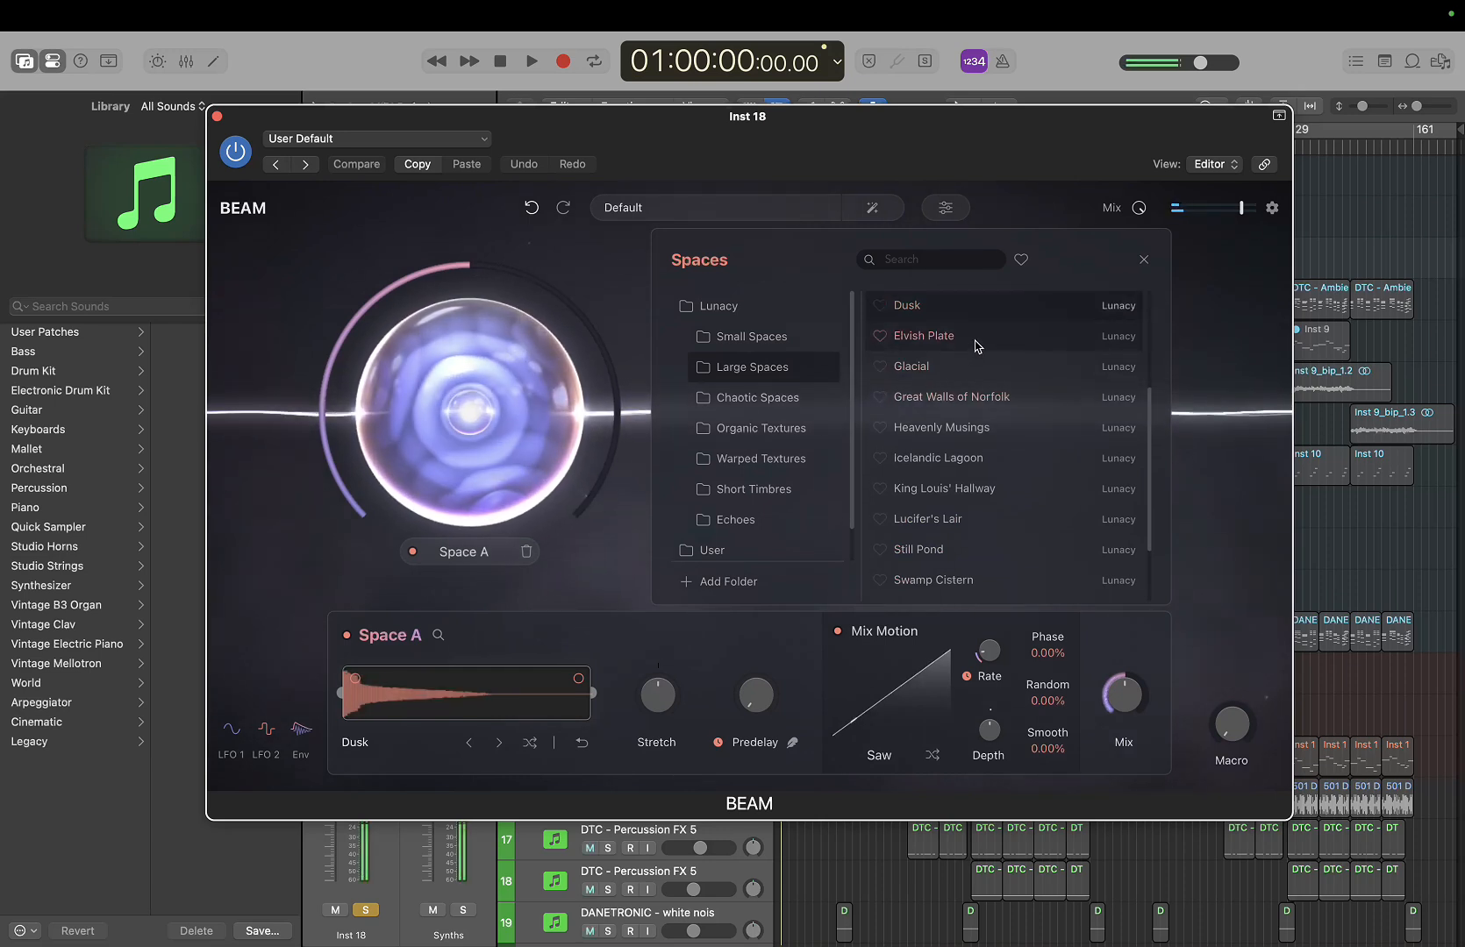
{"action": "left_click", "coordinate": [956, 380]}
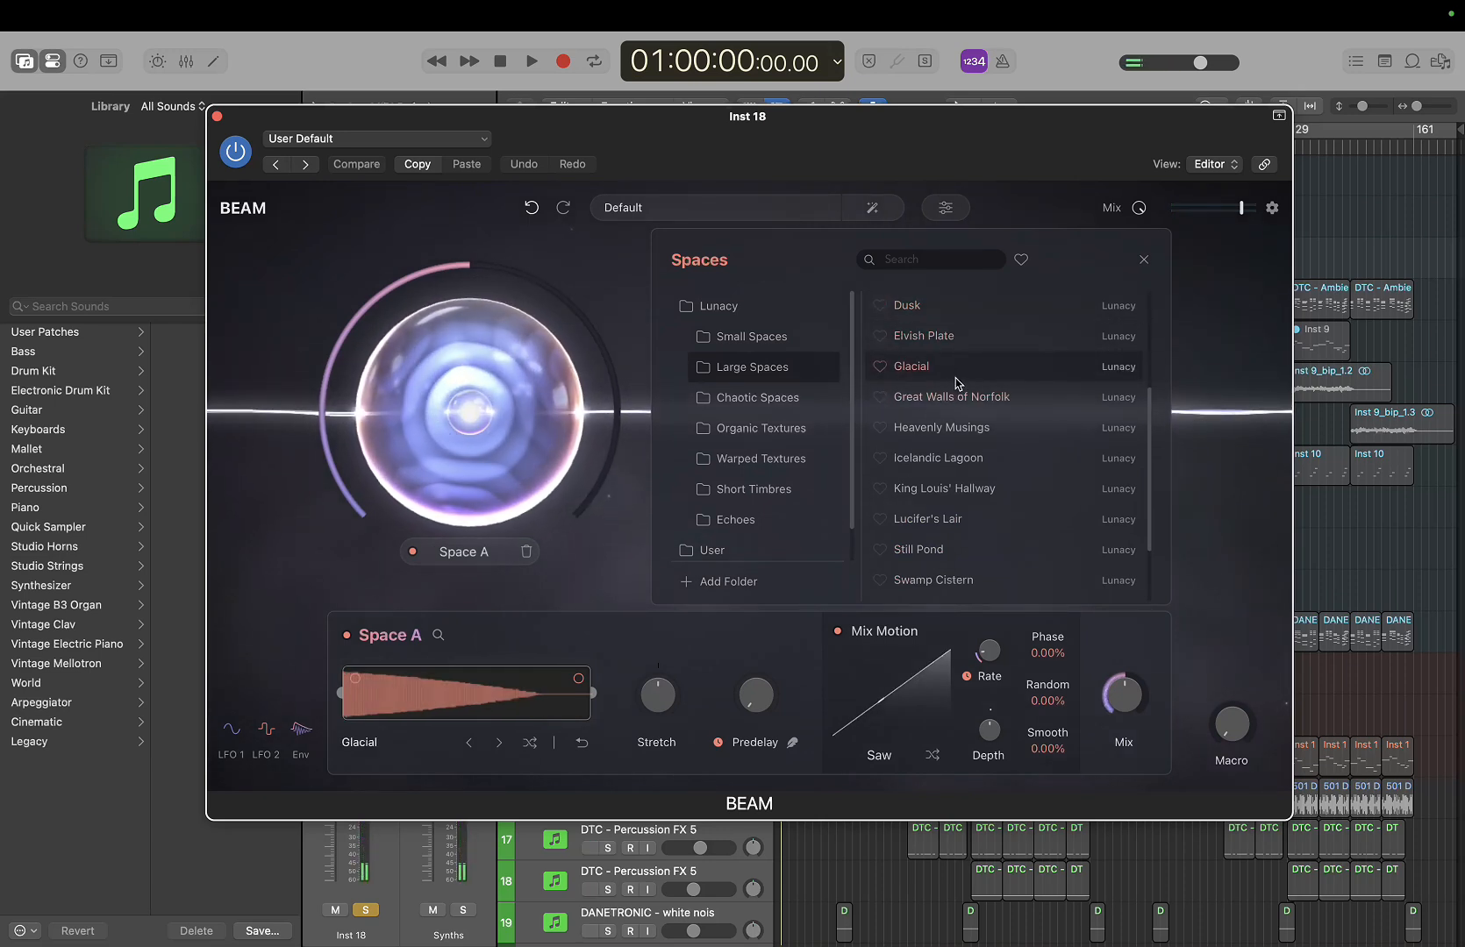
{"action": "left_click", "coordinate": [927, 523]}
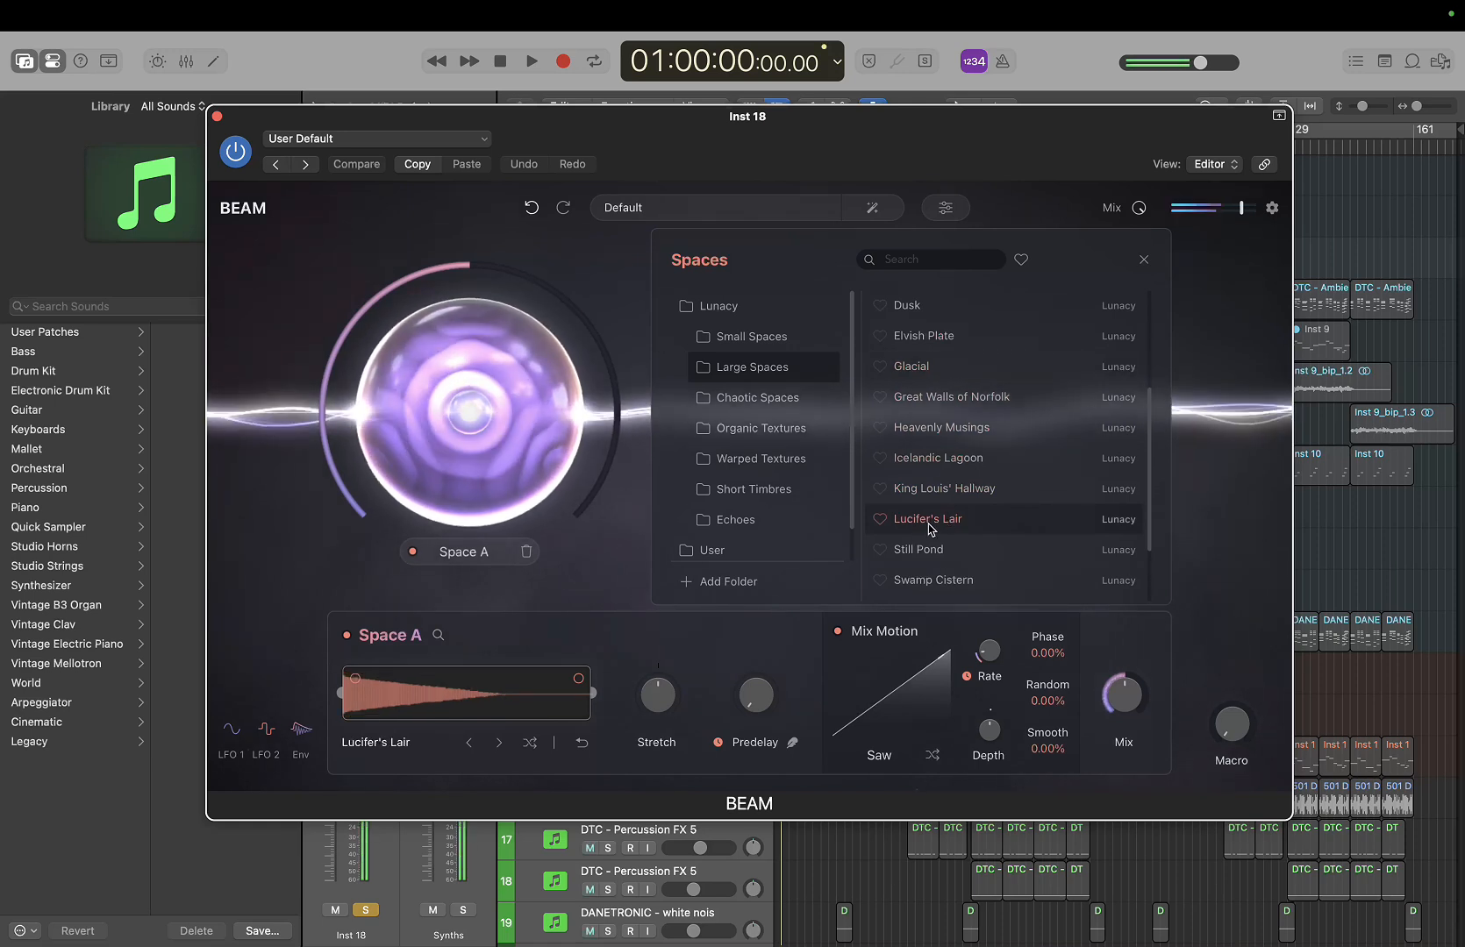
{"action": "scroll", "coordinate": [928, 526], "scroll_direction": "down", "scroll_amount": 2}
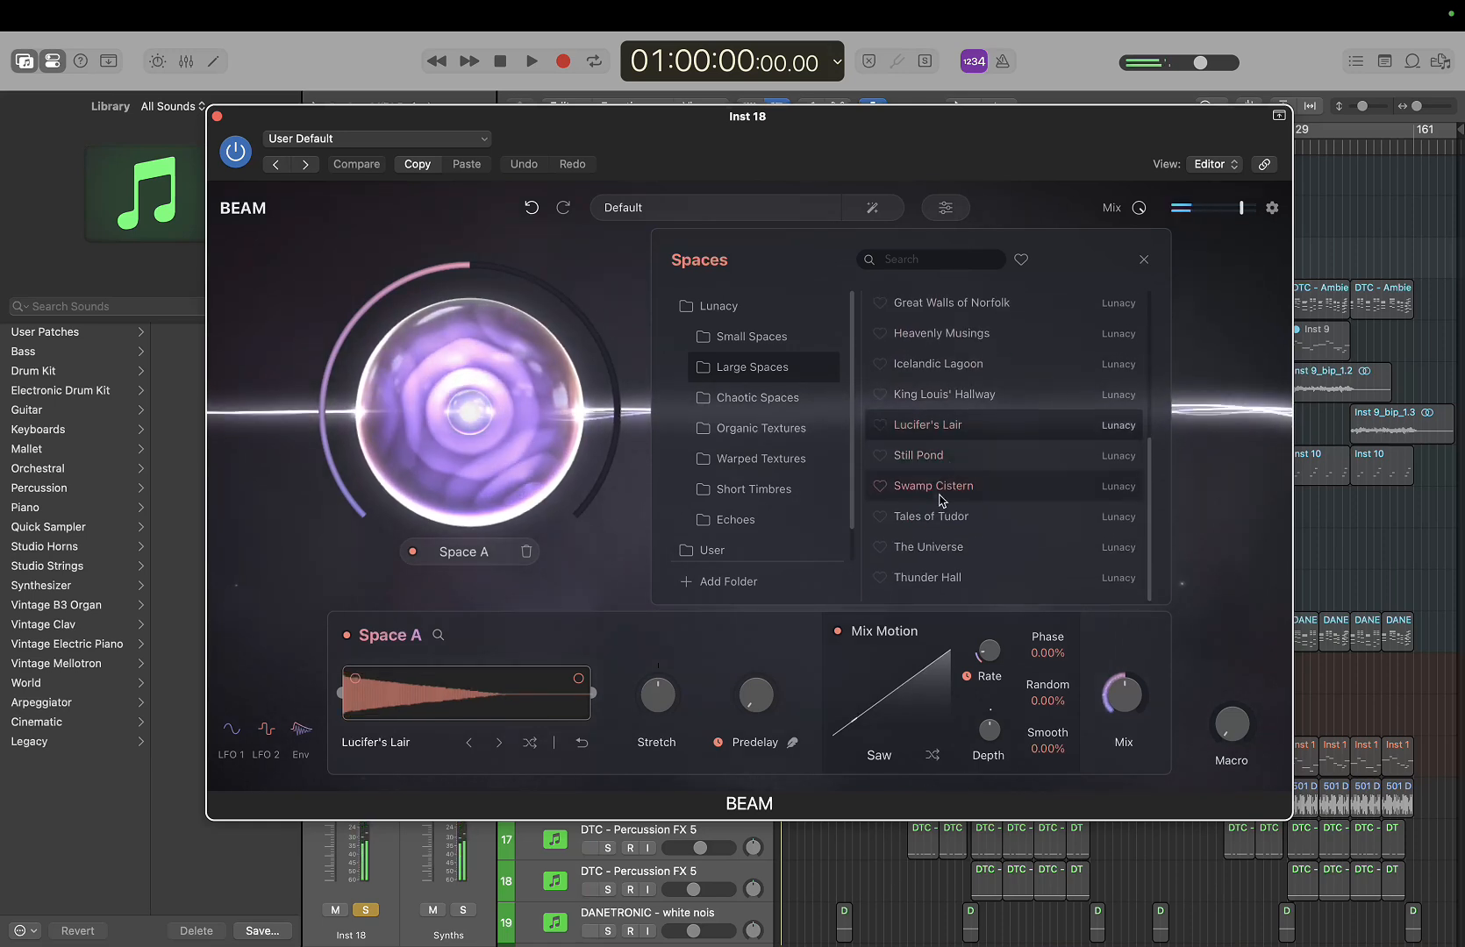
{"action": "left_click", "coordinate": [933, 548]}
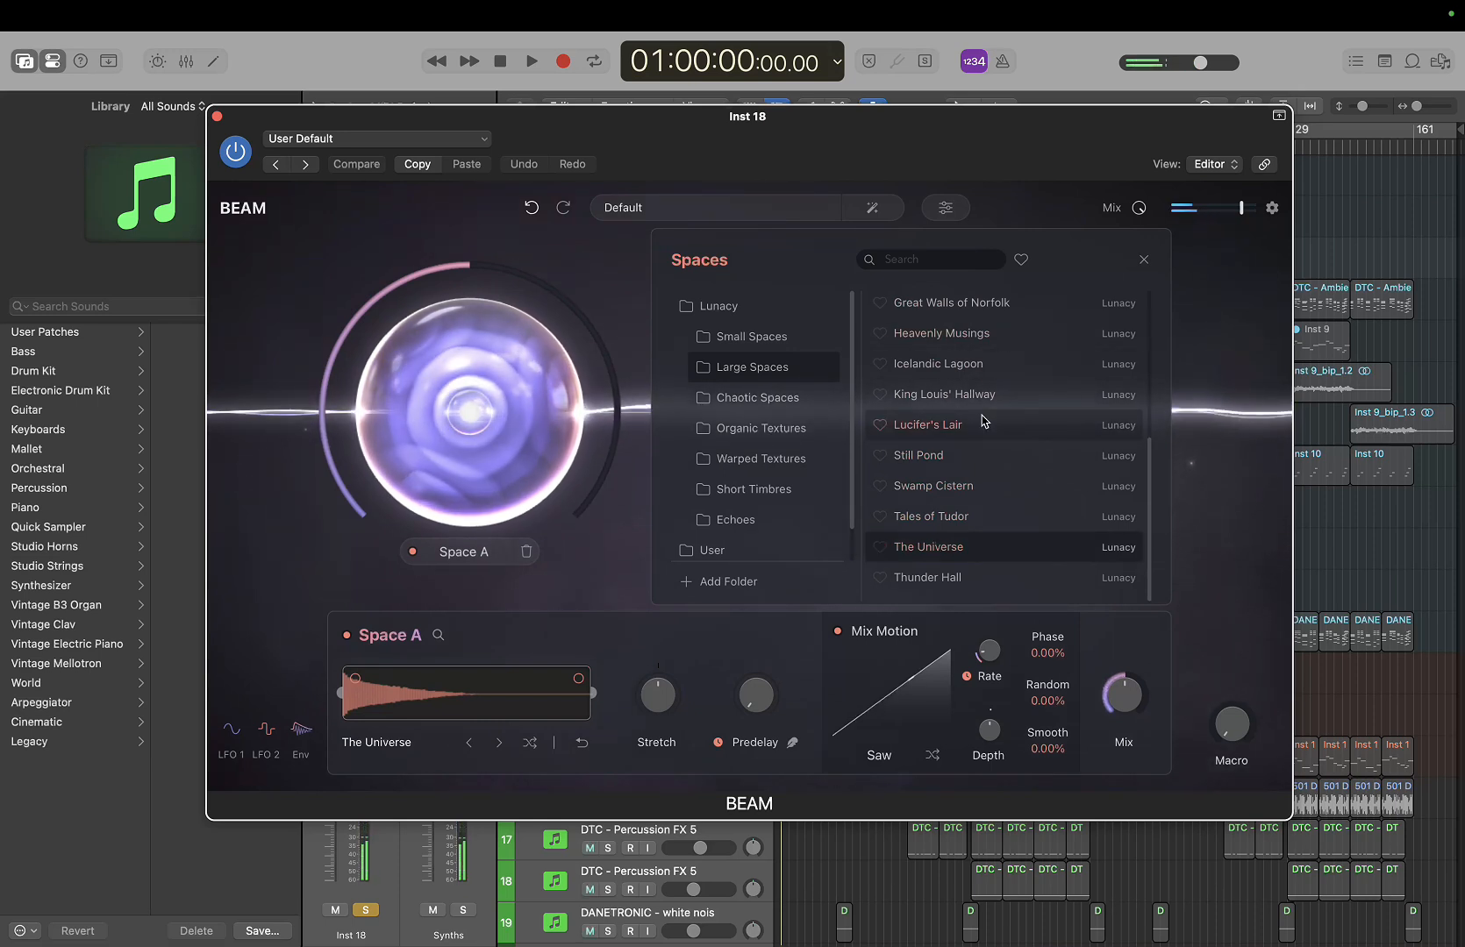
Audition Chaotic Spaces presets Ghoulish Laughter, Gravitational Waves, Gravity Well and Nirvana, favouriting Nirvana
{"action": "left_click", "coordinate": [780, 404]}
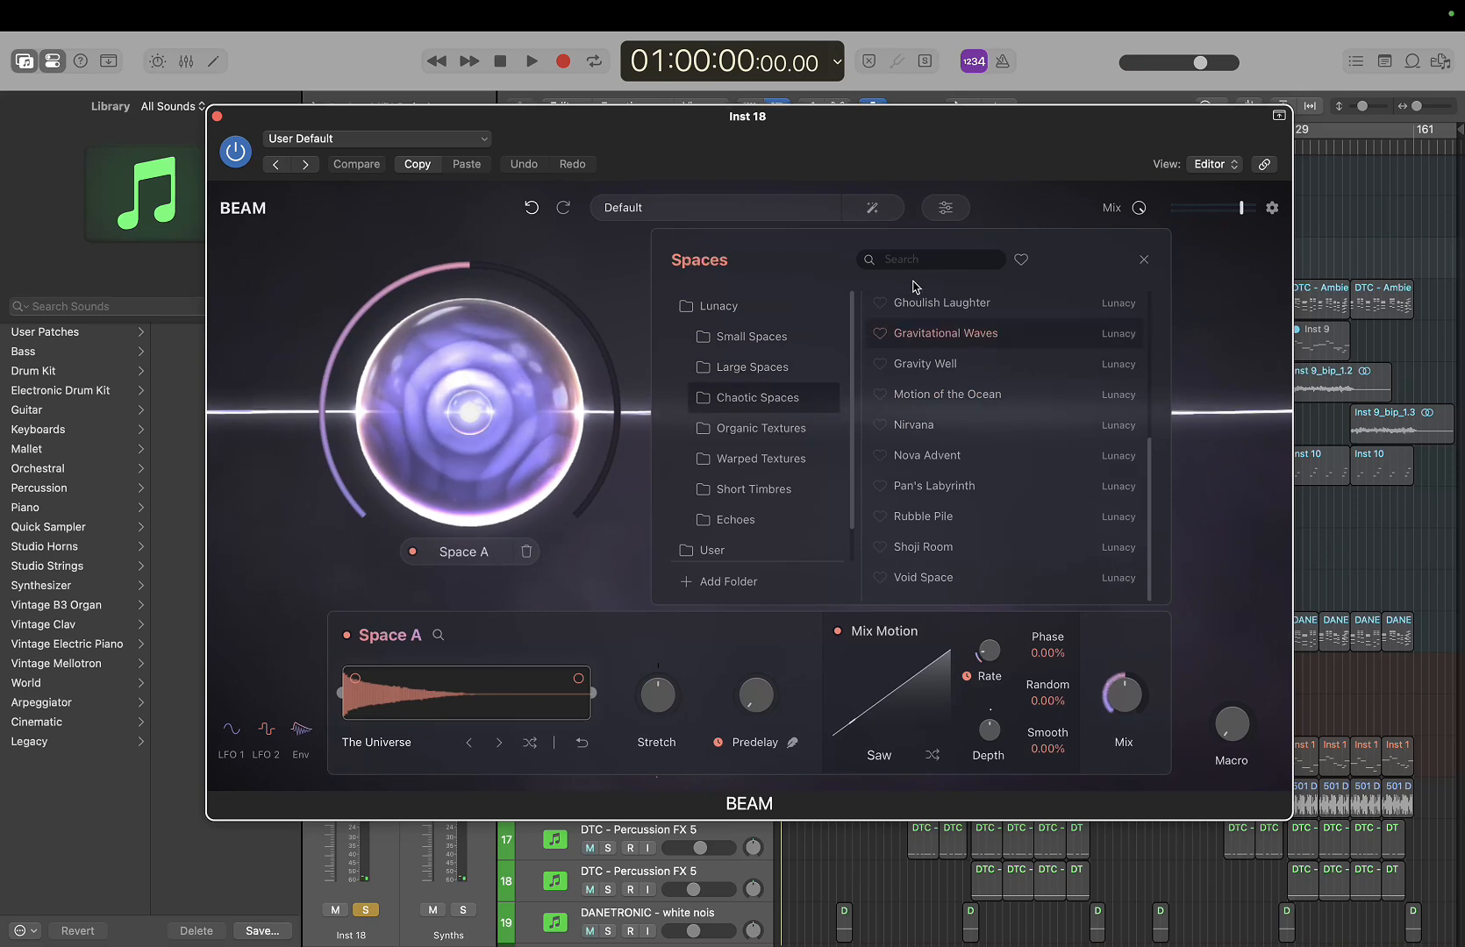
{"action": "left_click", "coordinate": [925, 307]}
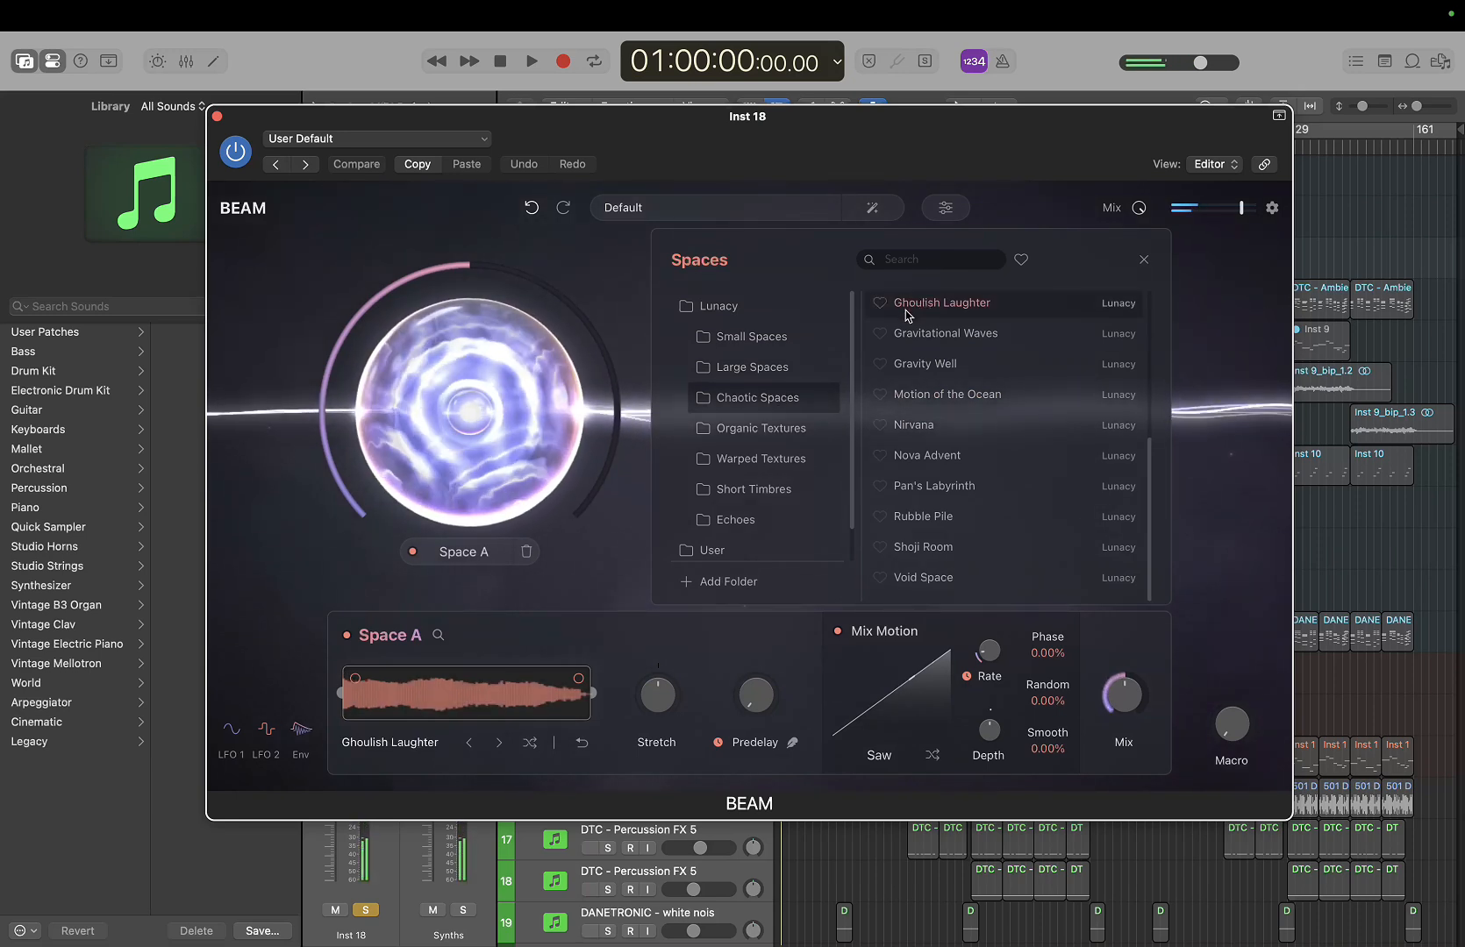
{"action": "left_click", "coordinate": [979, 342]}
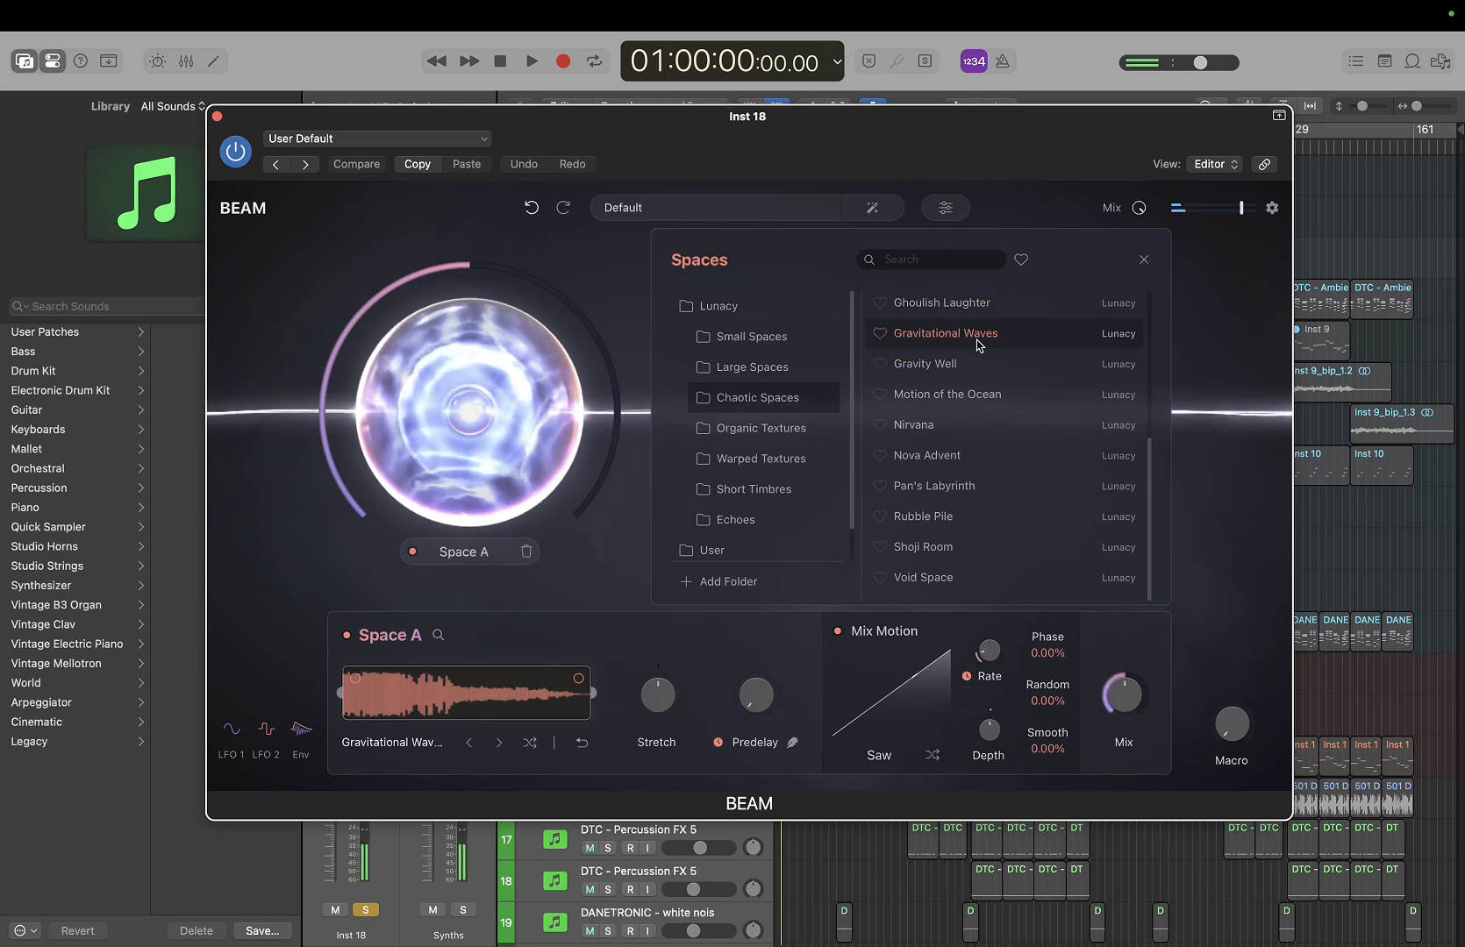
{"action": "left_click", "coordinate": [965, 372]}
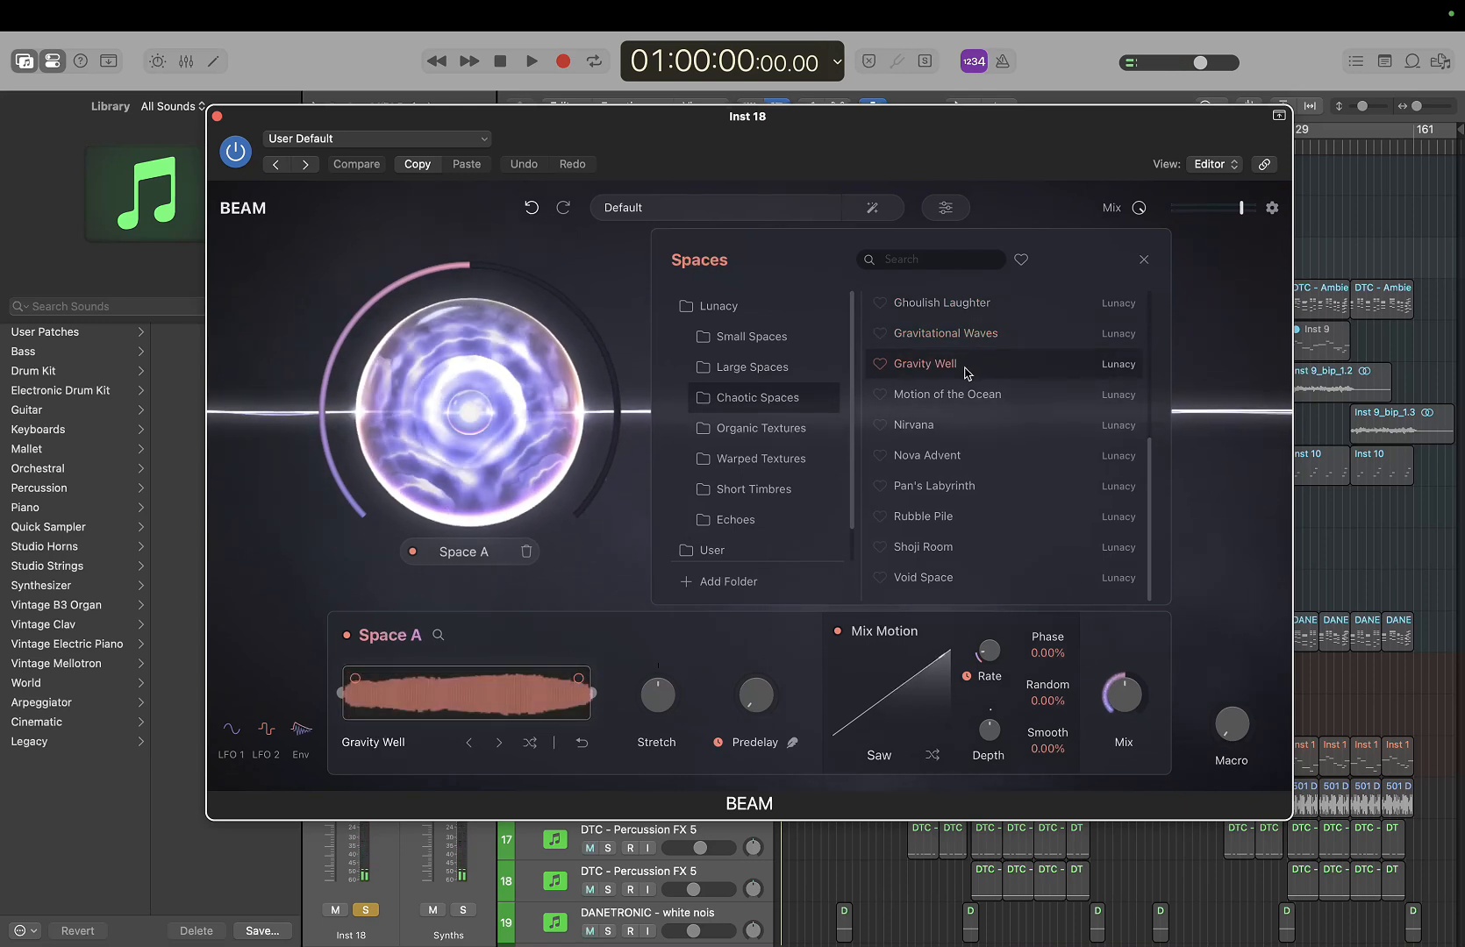
{"action": "left_click", "coordinate": [940, 429]}
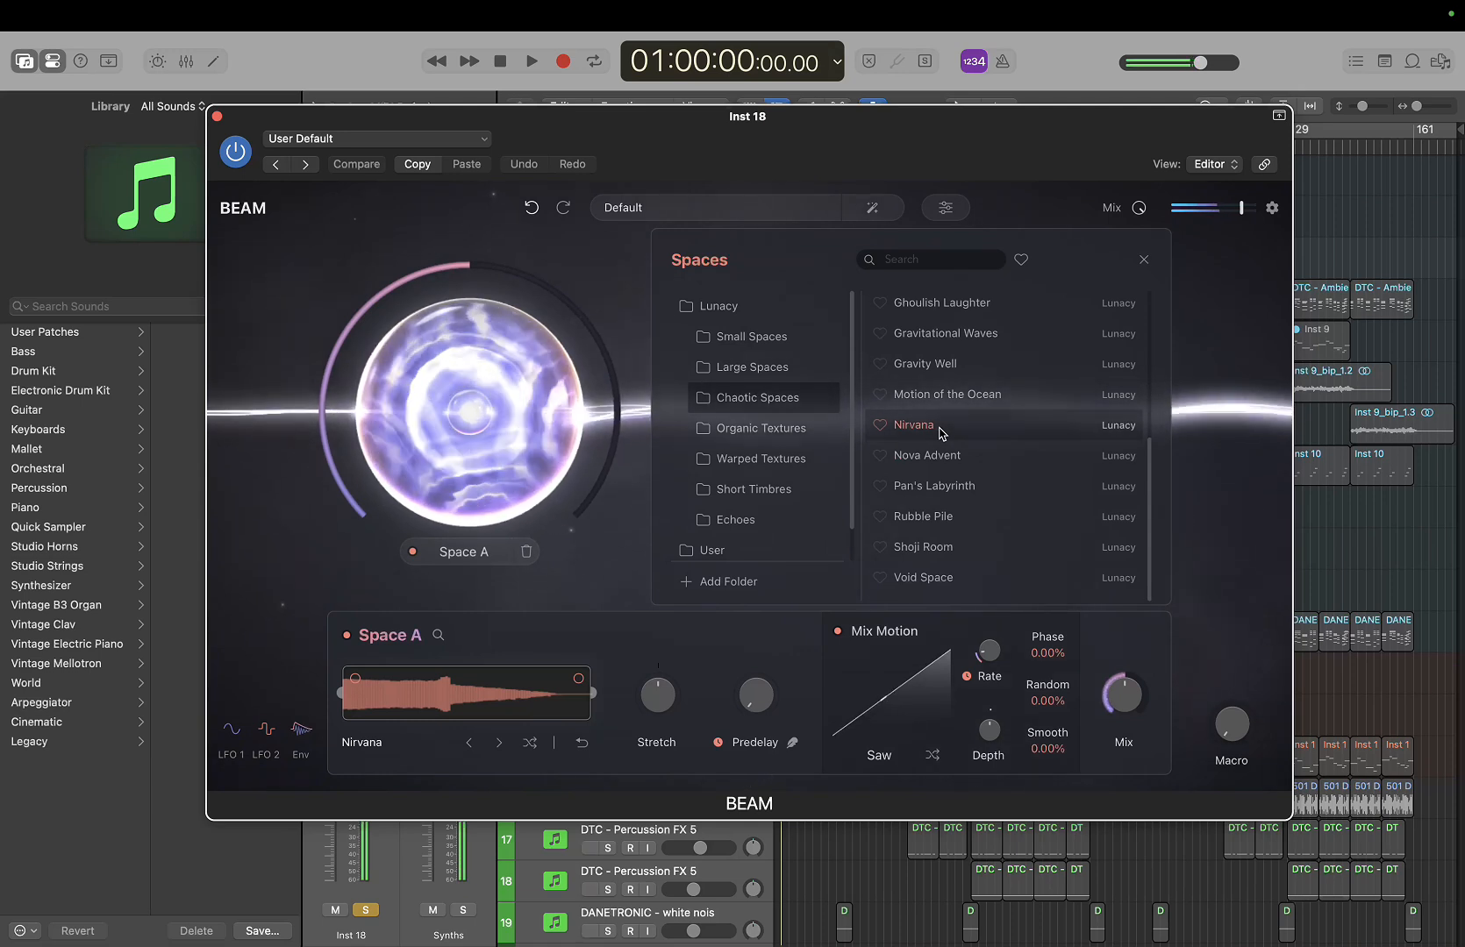
Start playback and try Rubble Pile and Pan's Labyrinth, leaving Void Space loaded
{"action": "key", "text": "space"}
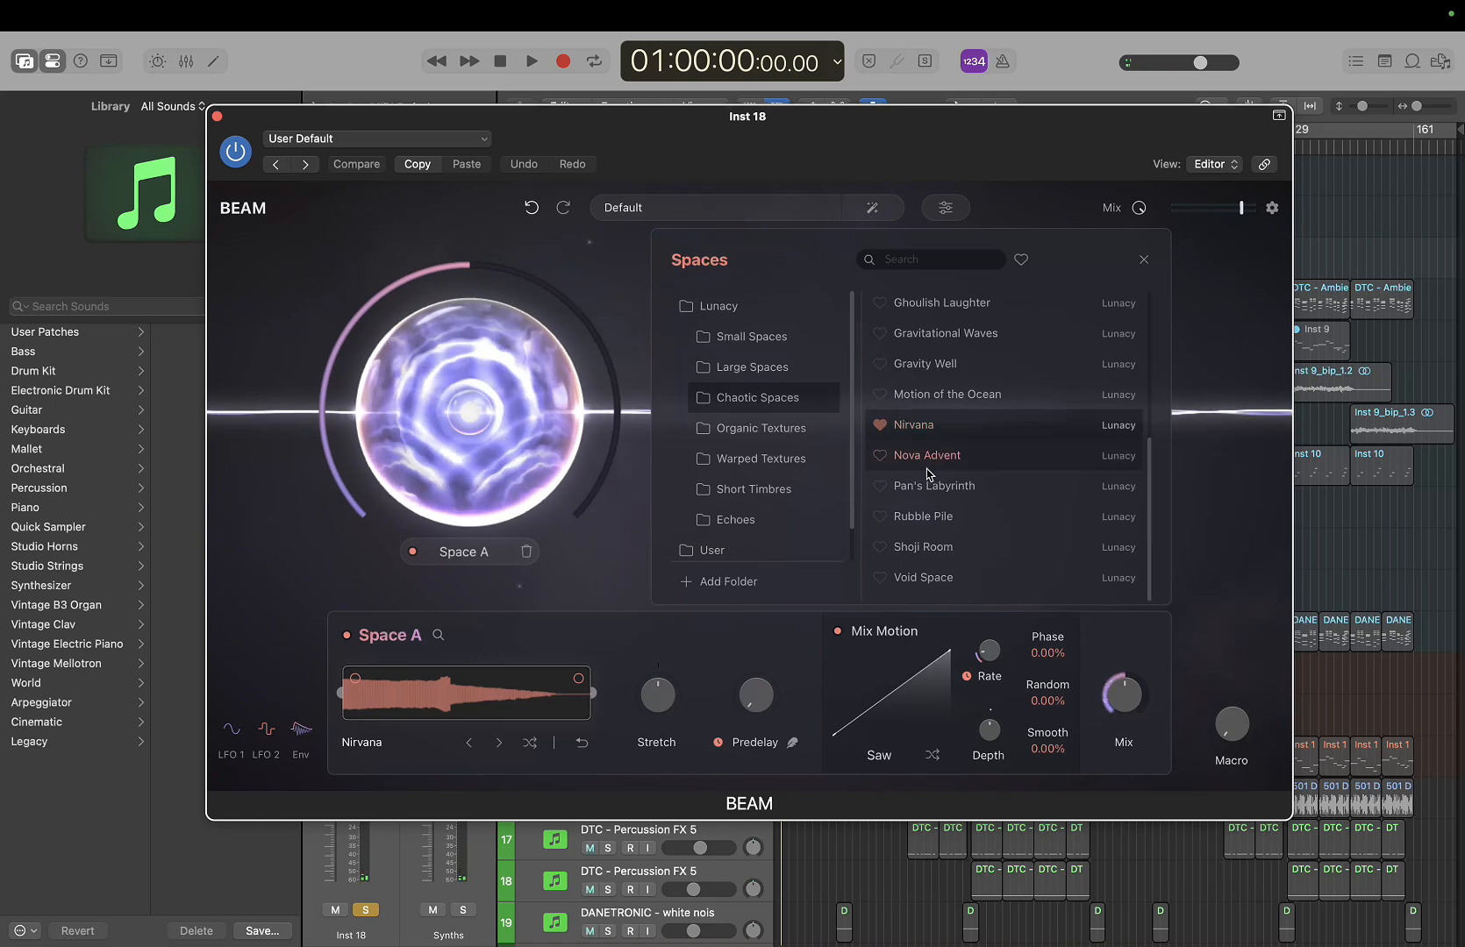
{"action": "left_click", "coordinate": [923, 517]}
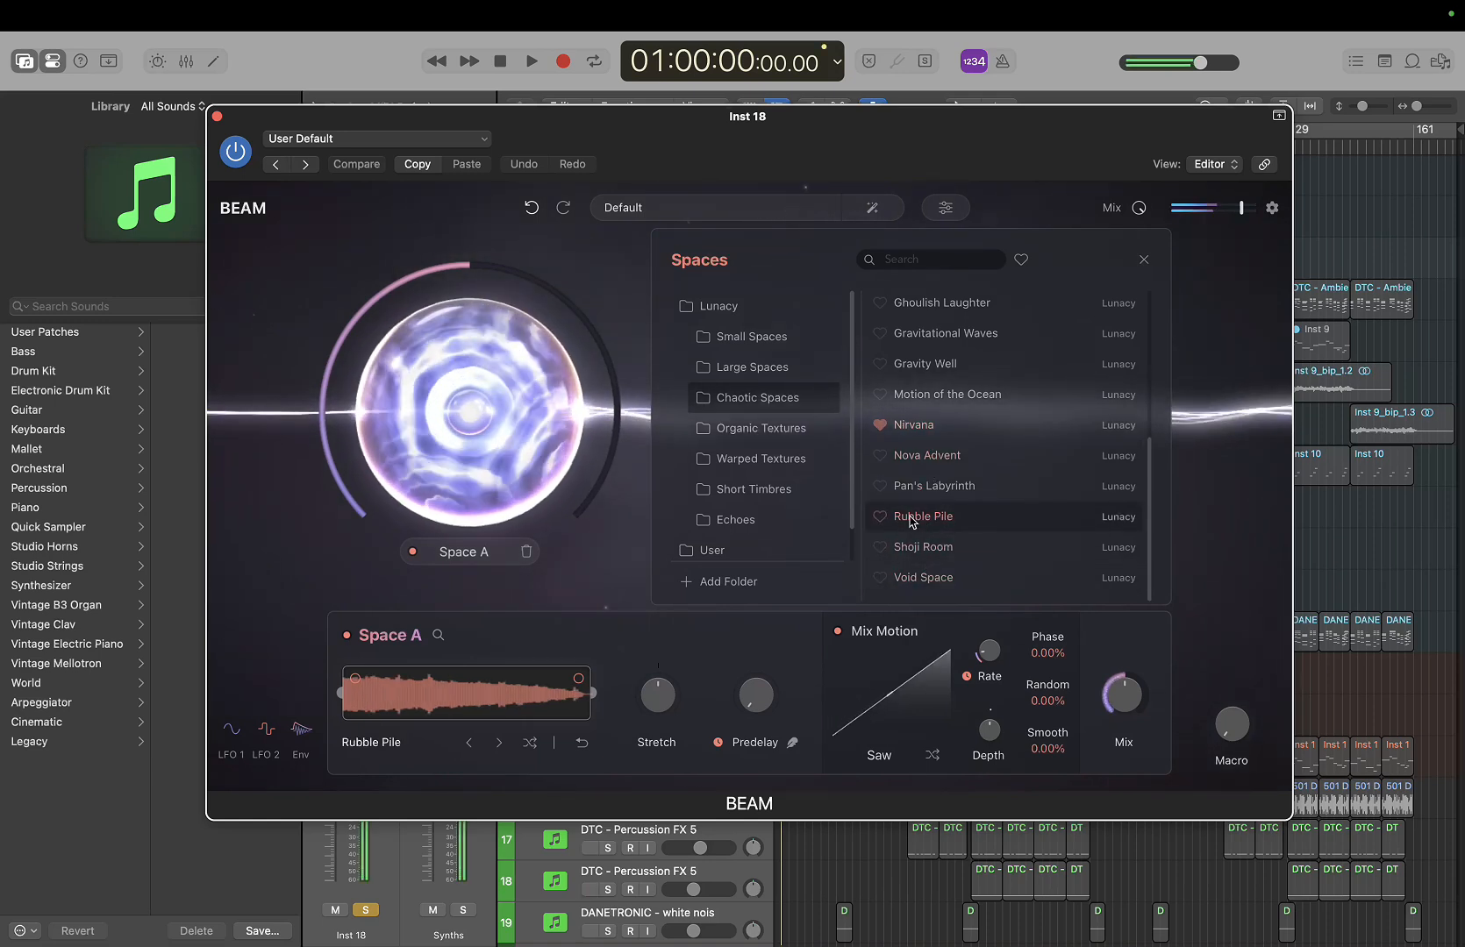
{"action": "left_click", "coordinate": [939, 487]}
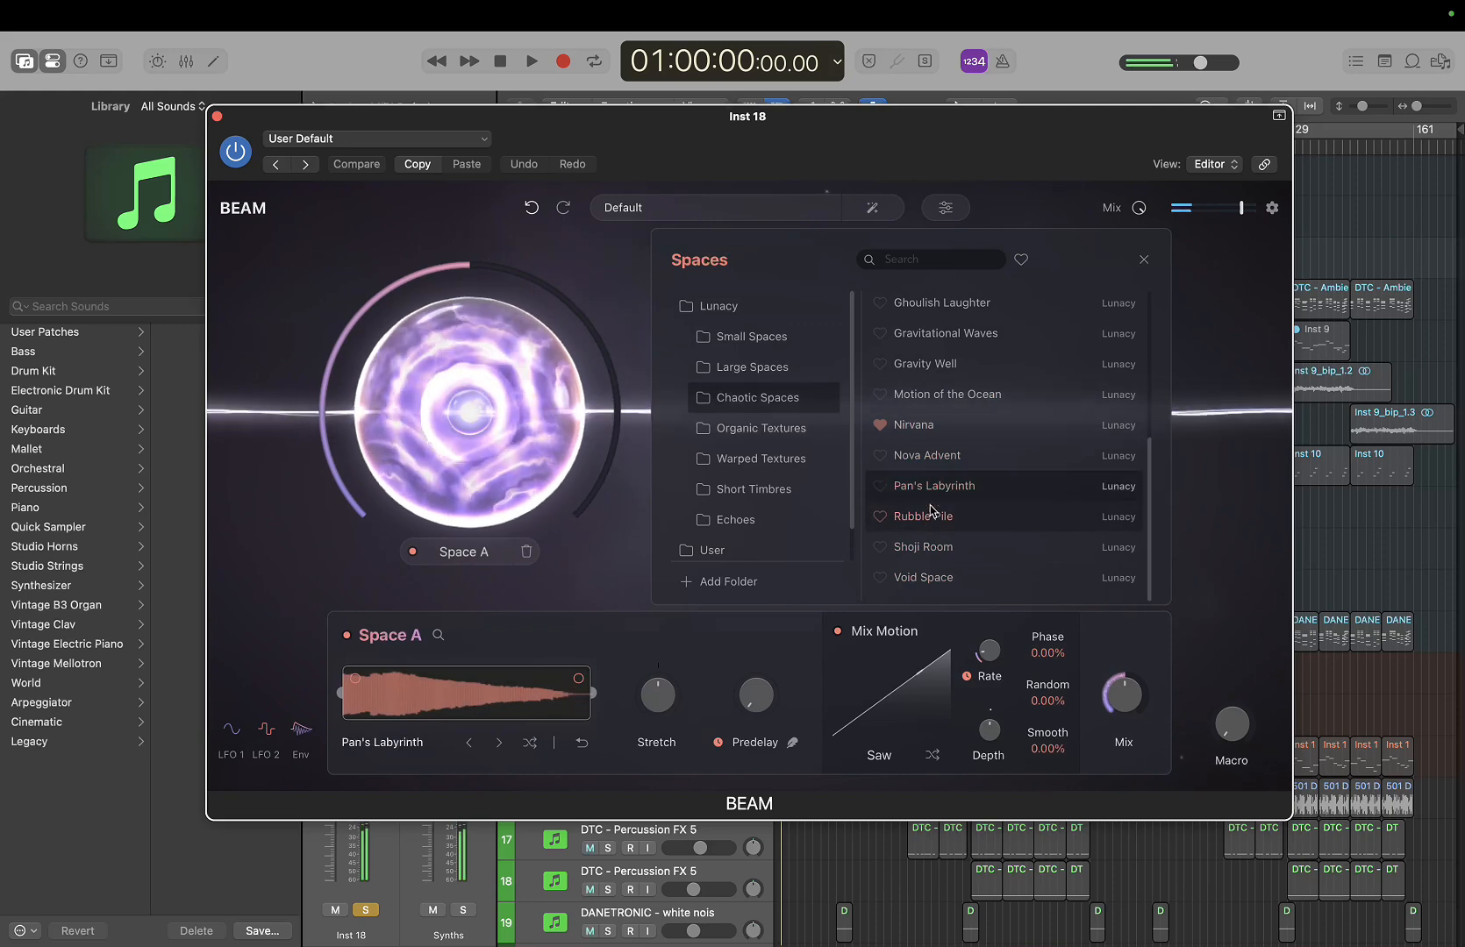
{"action": "left_click", "coordinate": [923, 576]}
Audition Organic Textures presets In the Cell, Box of Nails, Brummy Stovepipe, Catching Birds and Ceramic Jug
{"action": "left_click", "coordinate": [801, 432]}
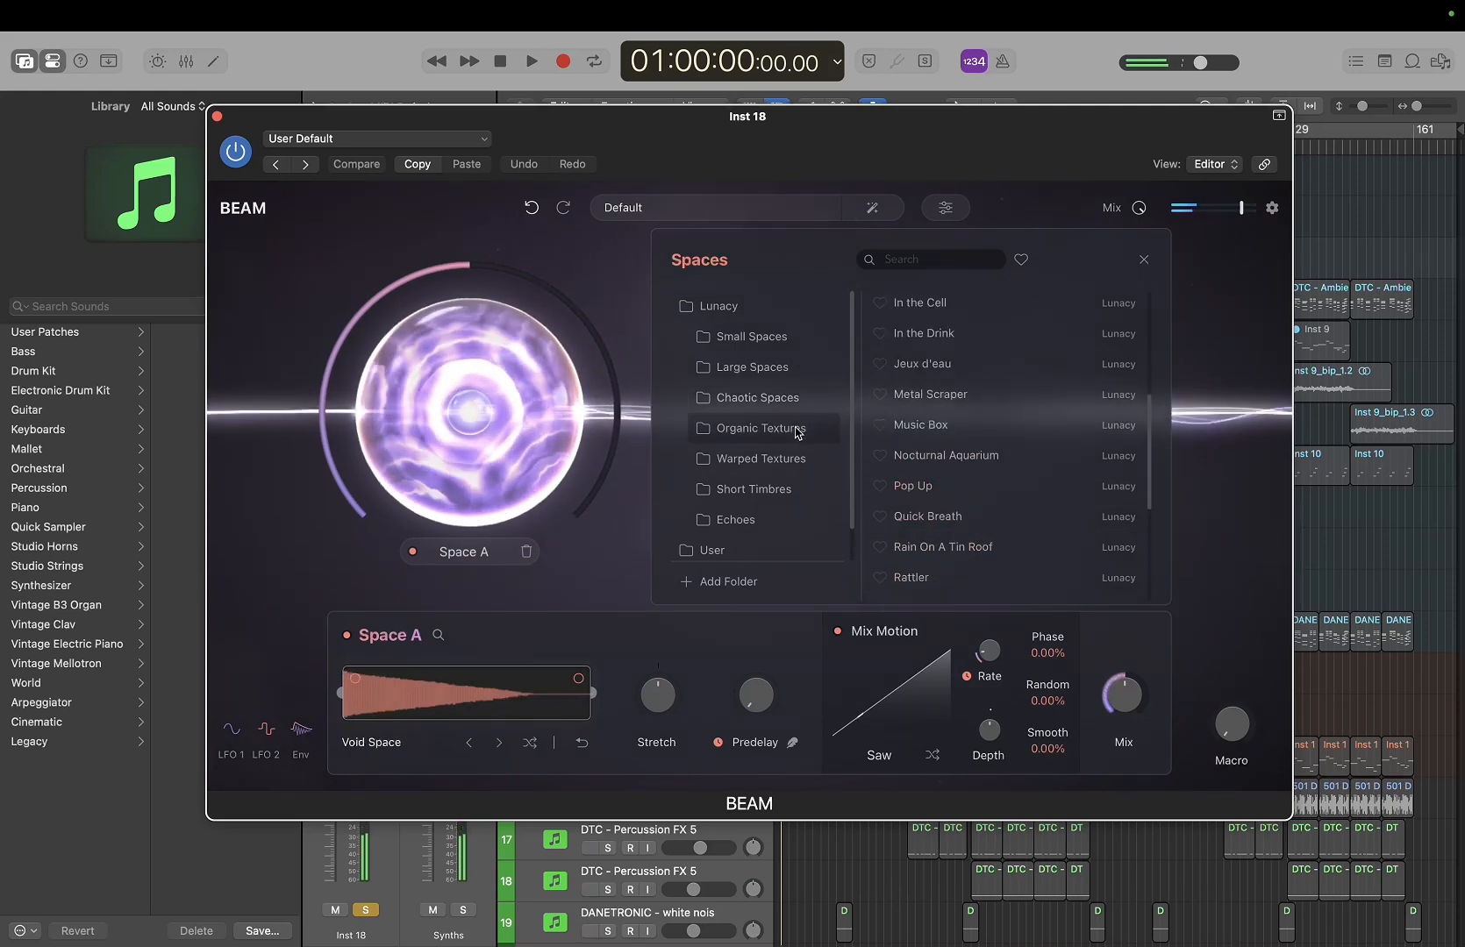
{"action": "left_click", "coordinate": [919, 303]}
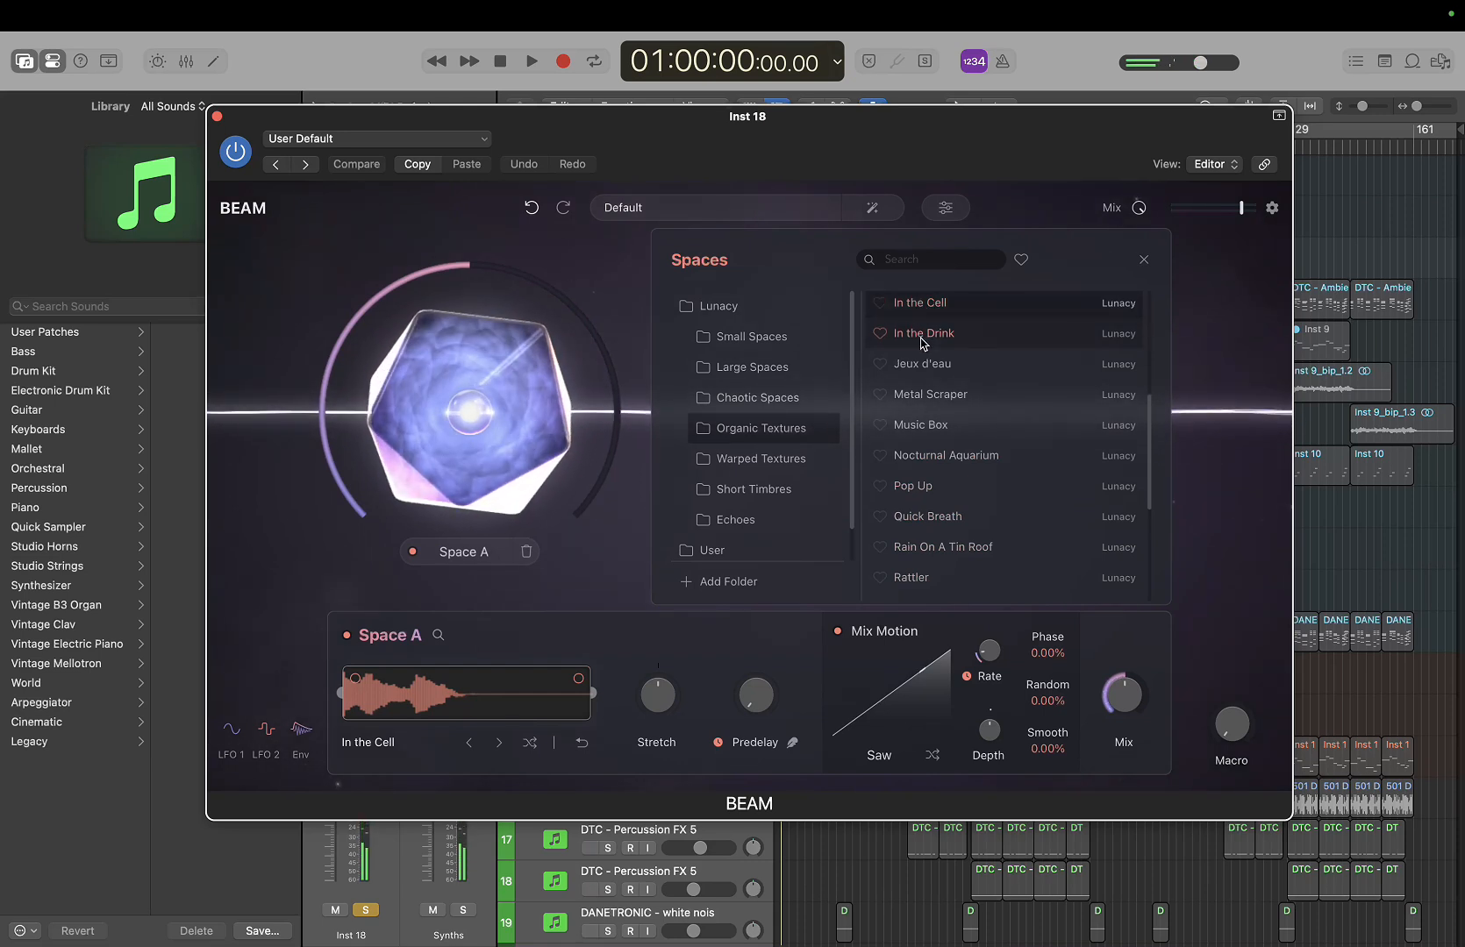
{"action": "scroll", "coordinate": [926, 349], "scroll_direction": "up", "scroll_amount": 5}
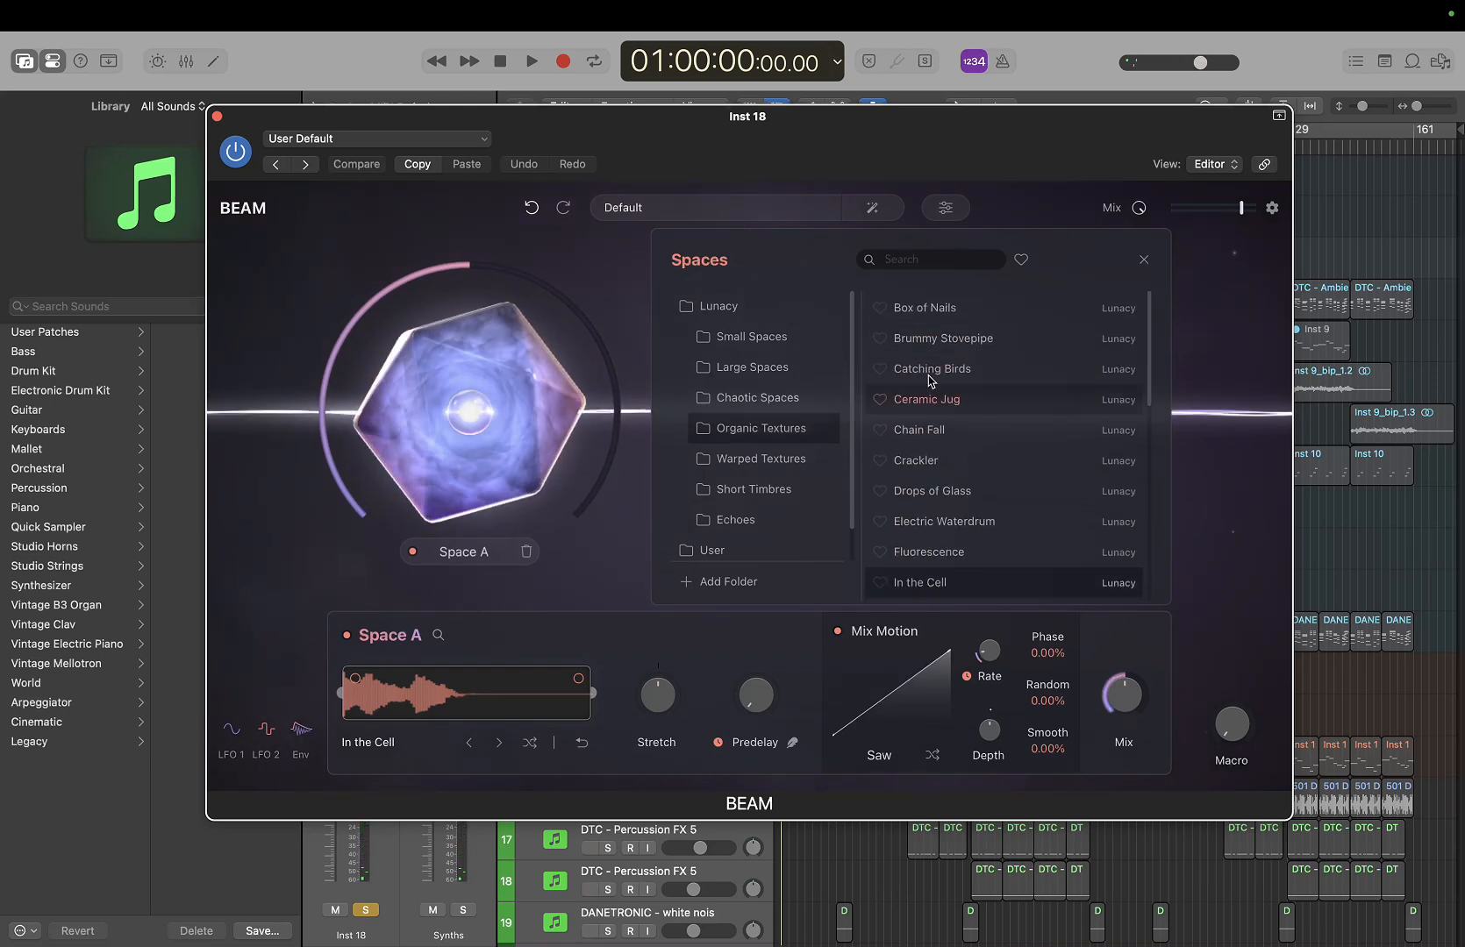
{"action": "left_click", "coordinate": [947, 307]}
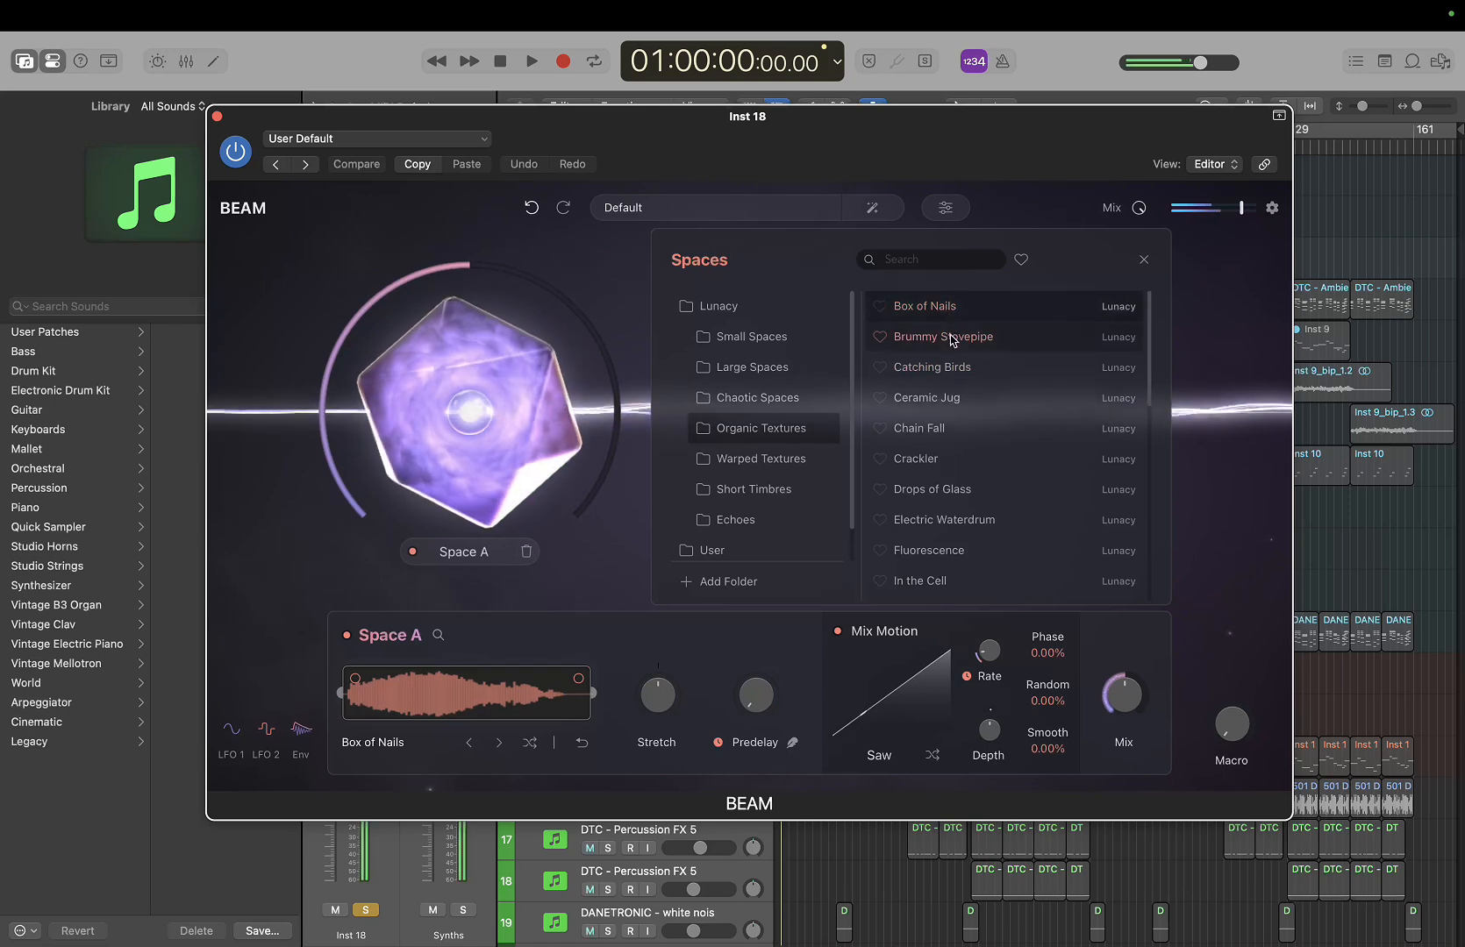
{"action": "left_click", "coordinate": [947, 338]}
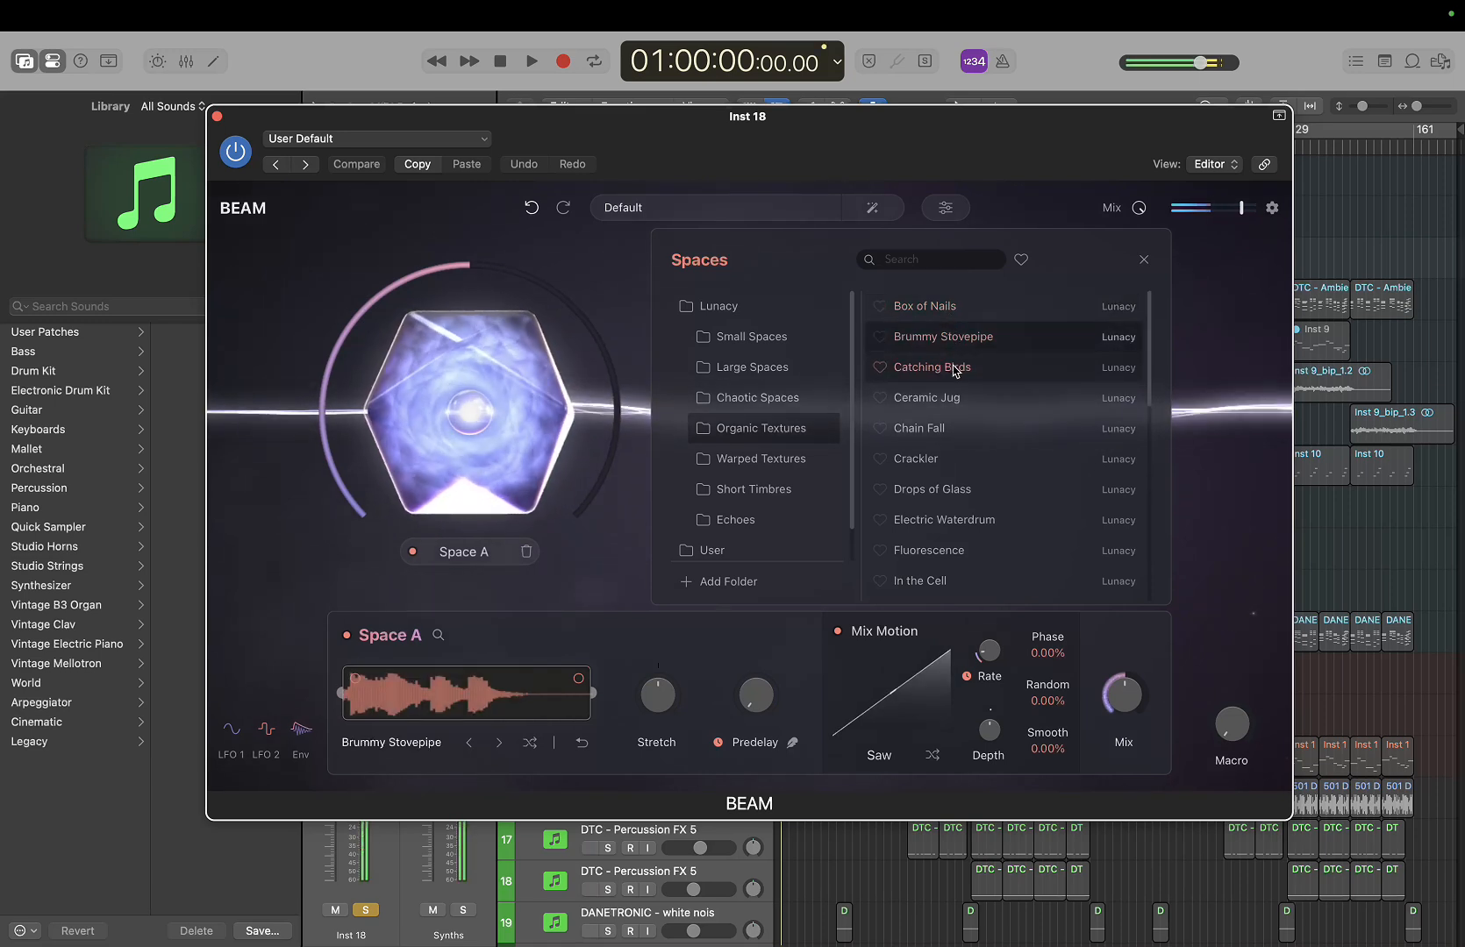
{"action": "left_click", "coordinate": [951, 368]}
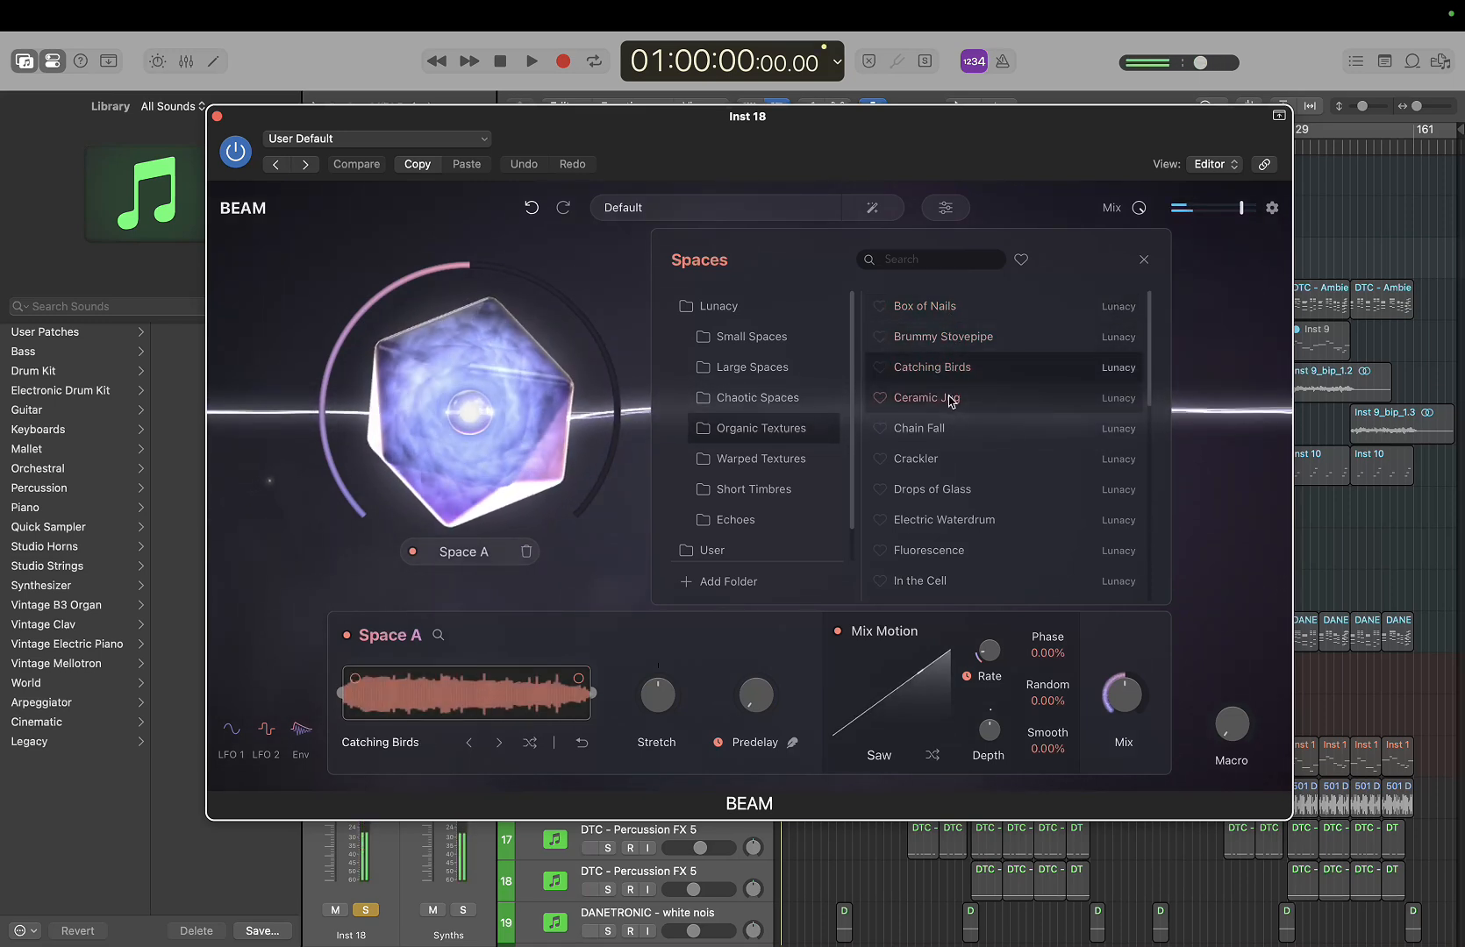
{"action": "left_click", "coordinate": [951, 399]}
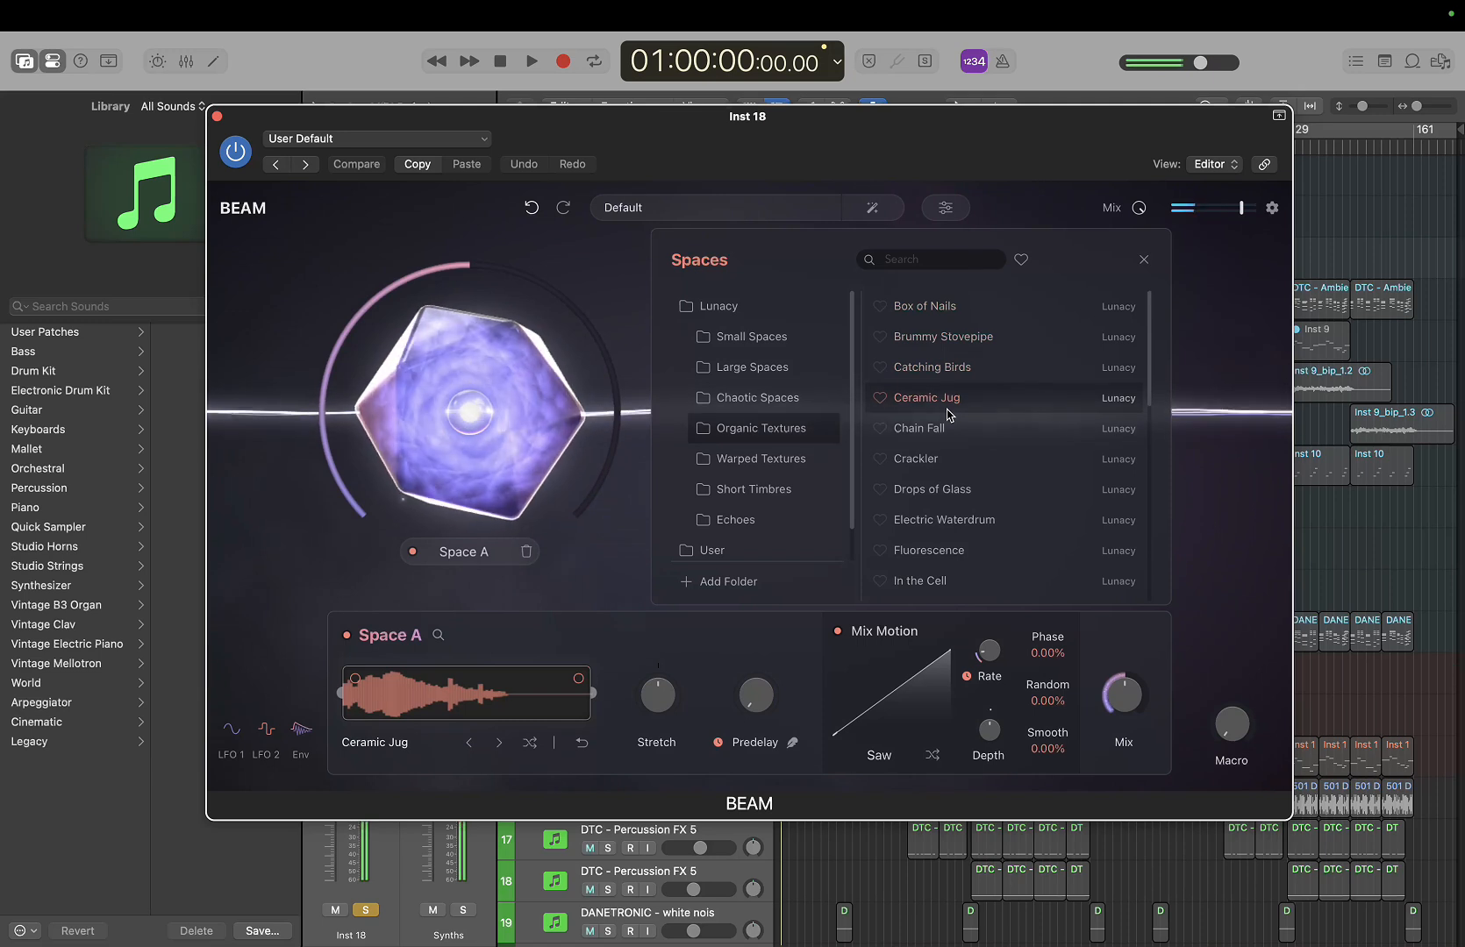
{"action": "left_click_drag", "start_coordinate": [344, 720], "coordinate": [369, 717]}
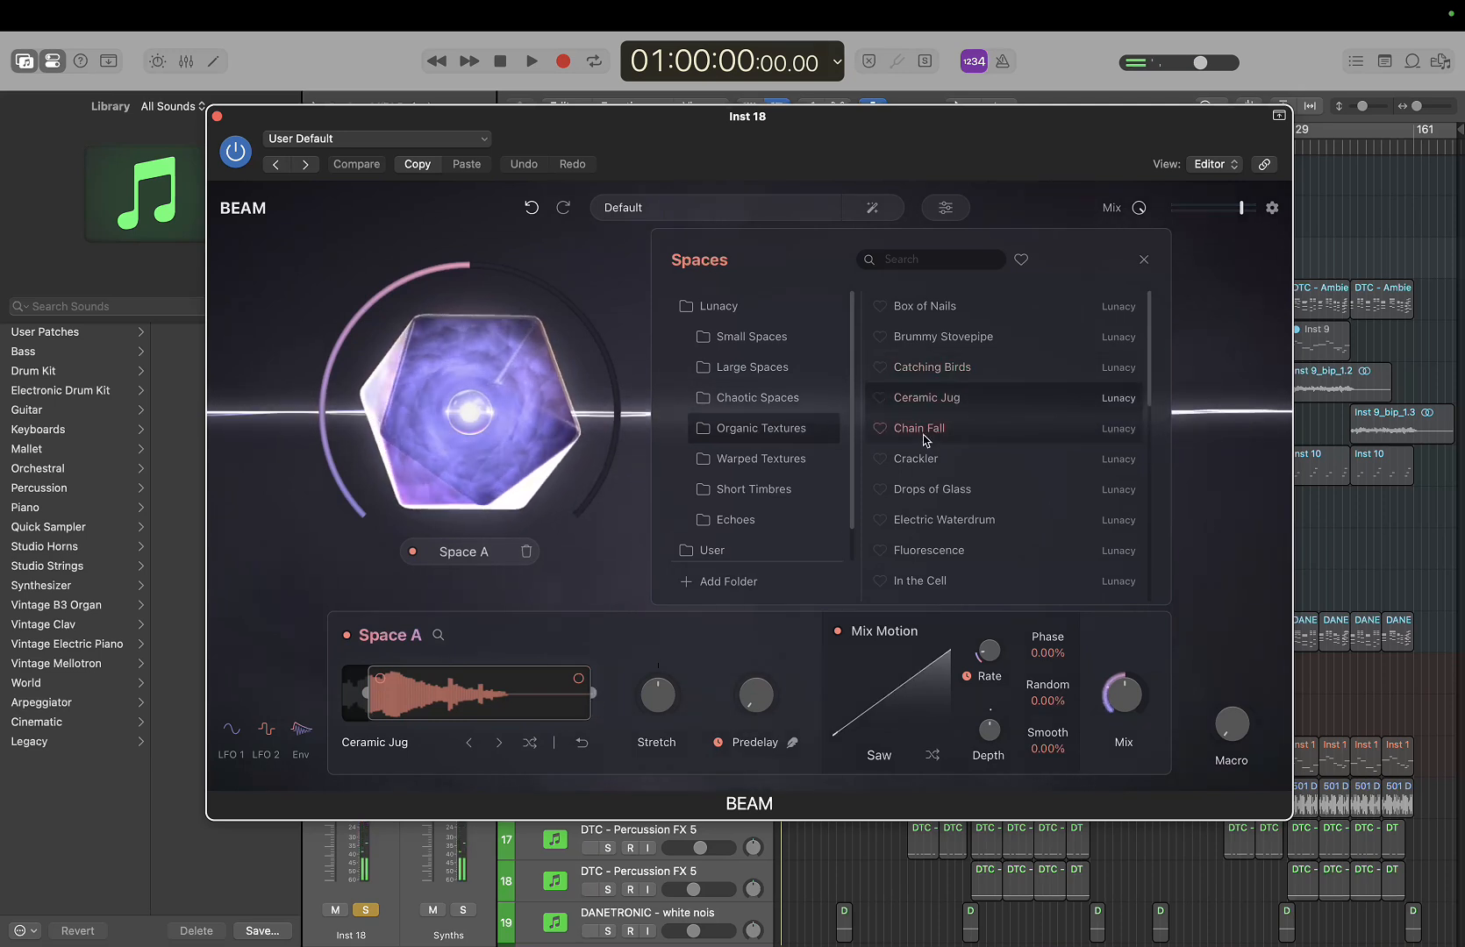
Compare Chain Fall, Crackler, Drops of Glass and Electric Waterdrum in Space A
{"action": "left_click", "coordinate": [921, 428]}
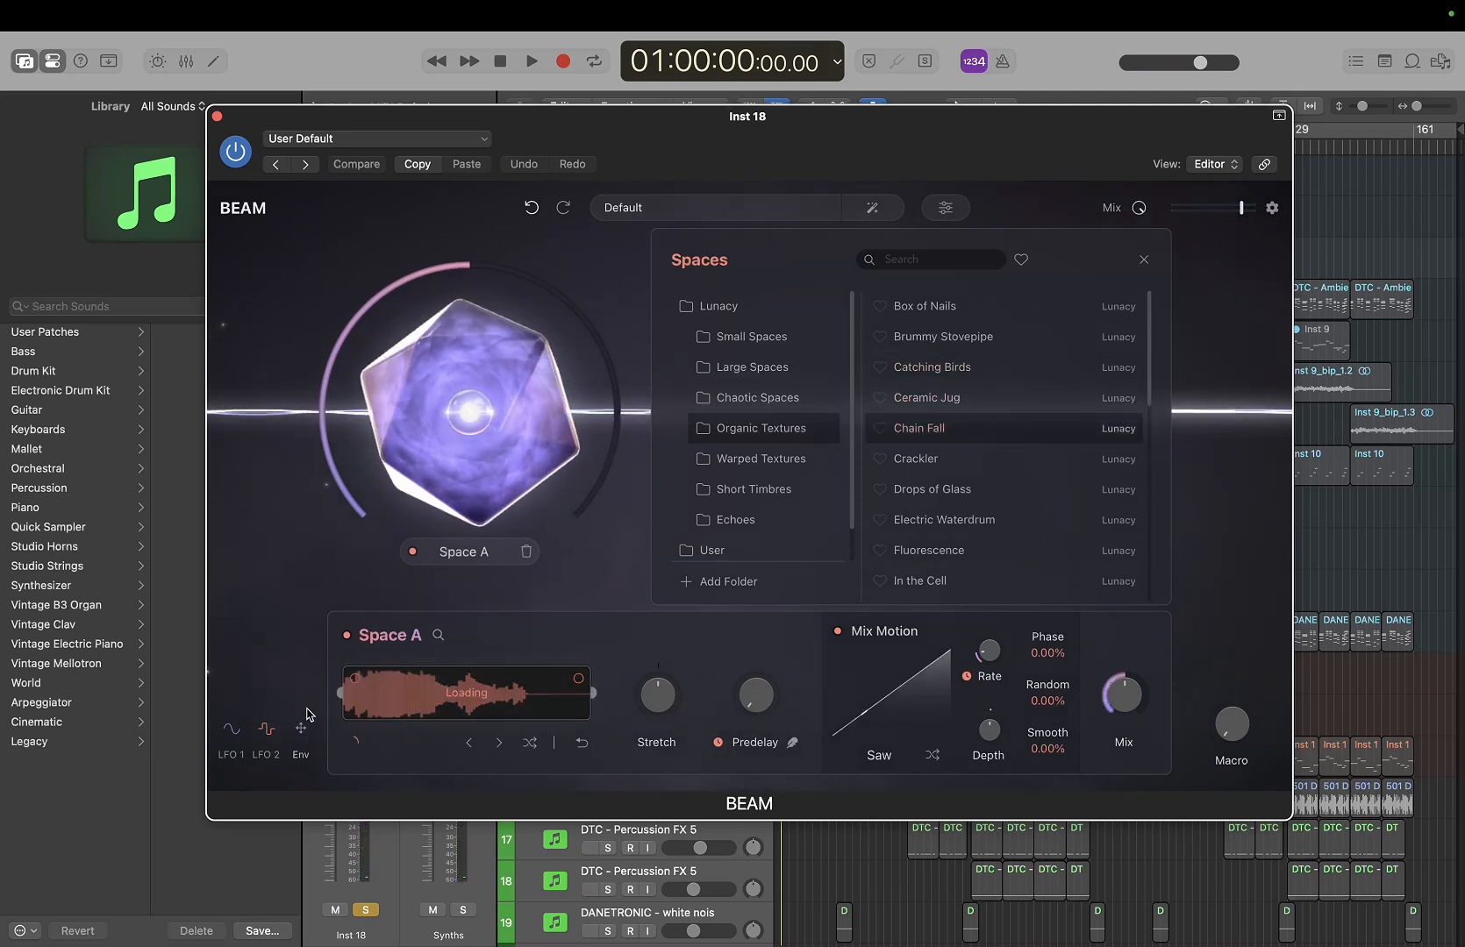
{"action": "left_click", "coordinate": [938, 462]}
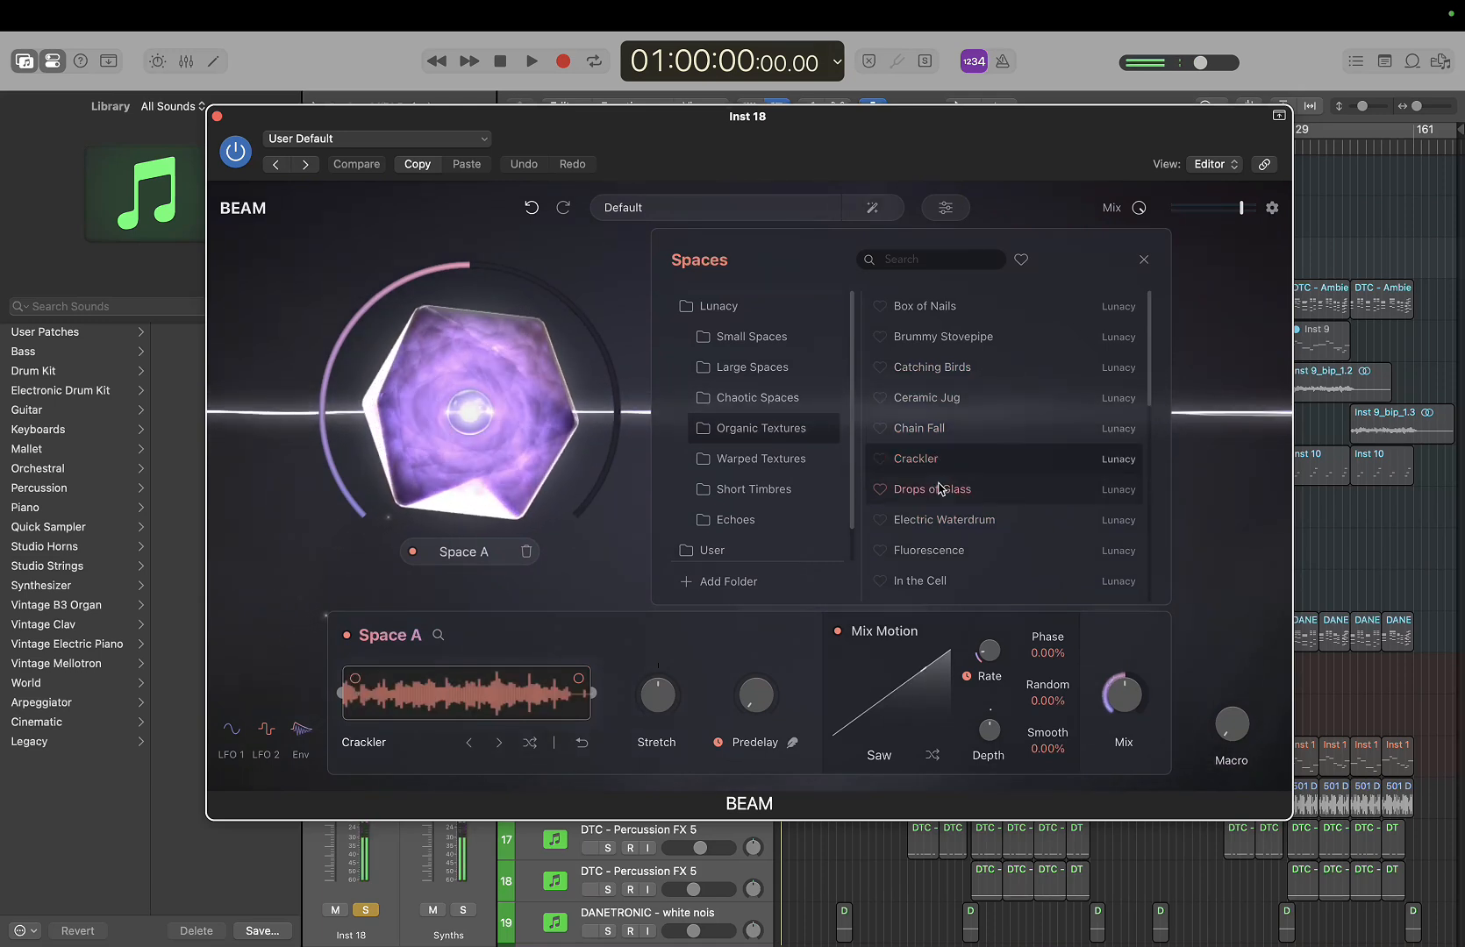
{"action": "left_click", "coordinate": [942, 490]}
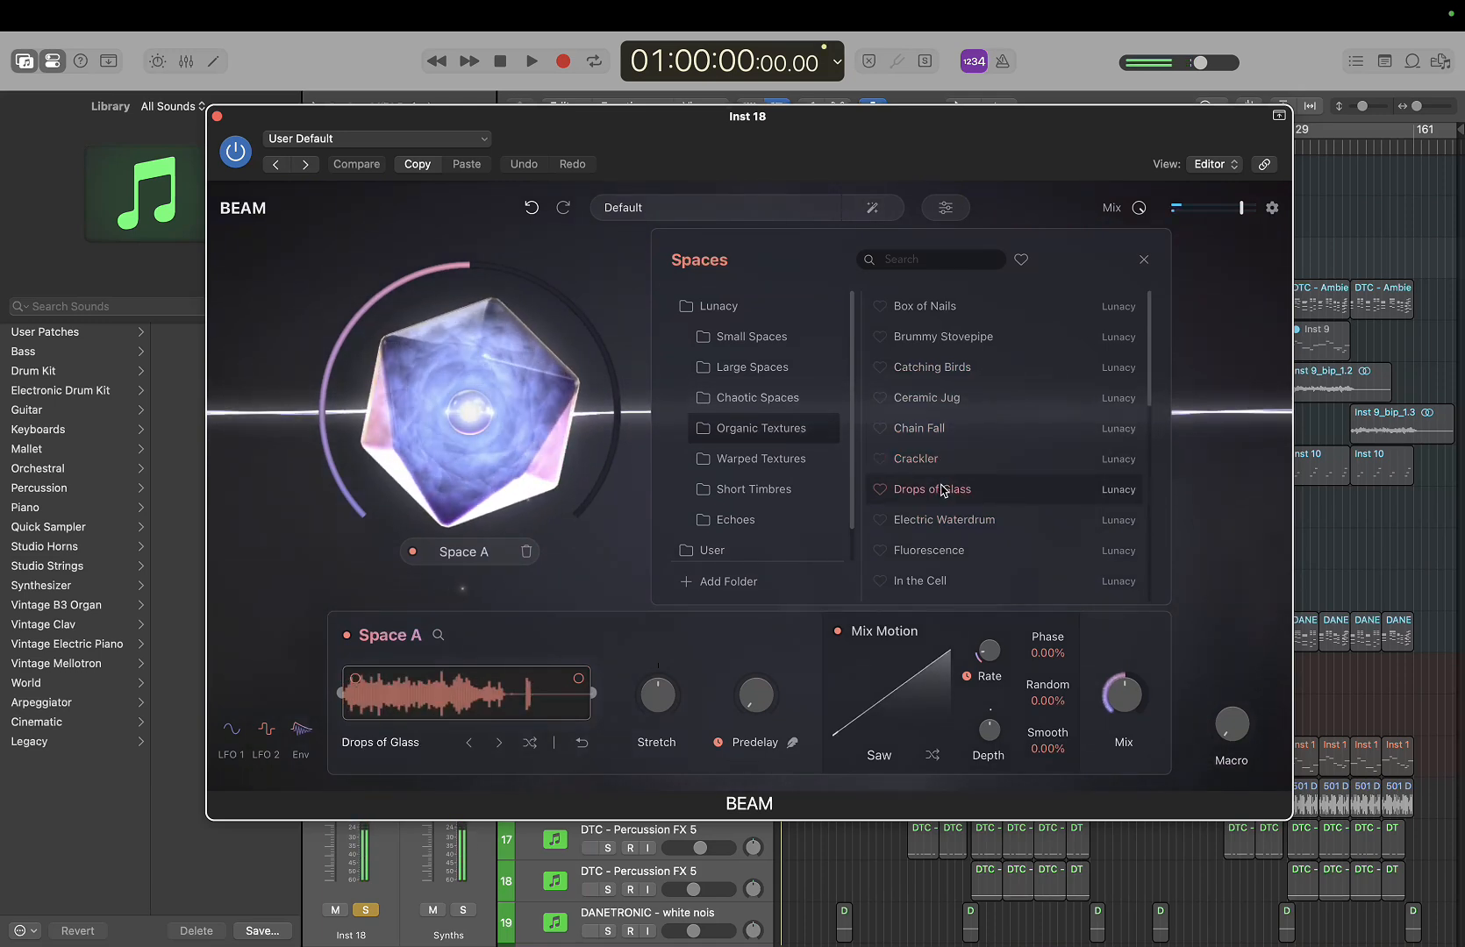
{"action": "left_click", "coordinate": [936, 470]}
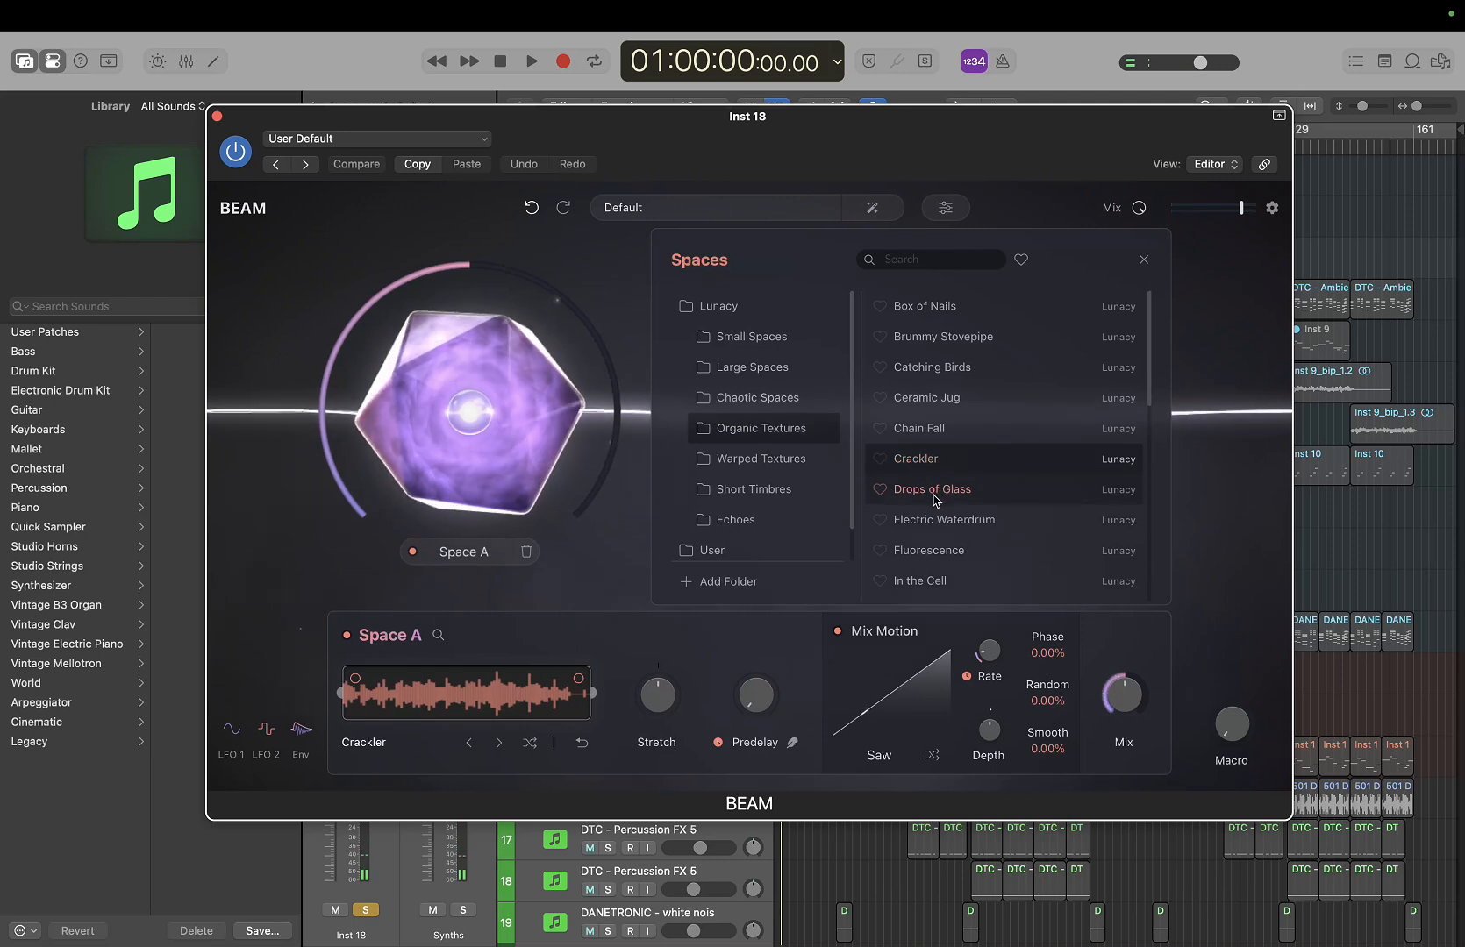
{"action": "left_click", "coordinate": [941, 488]}
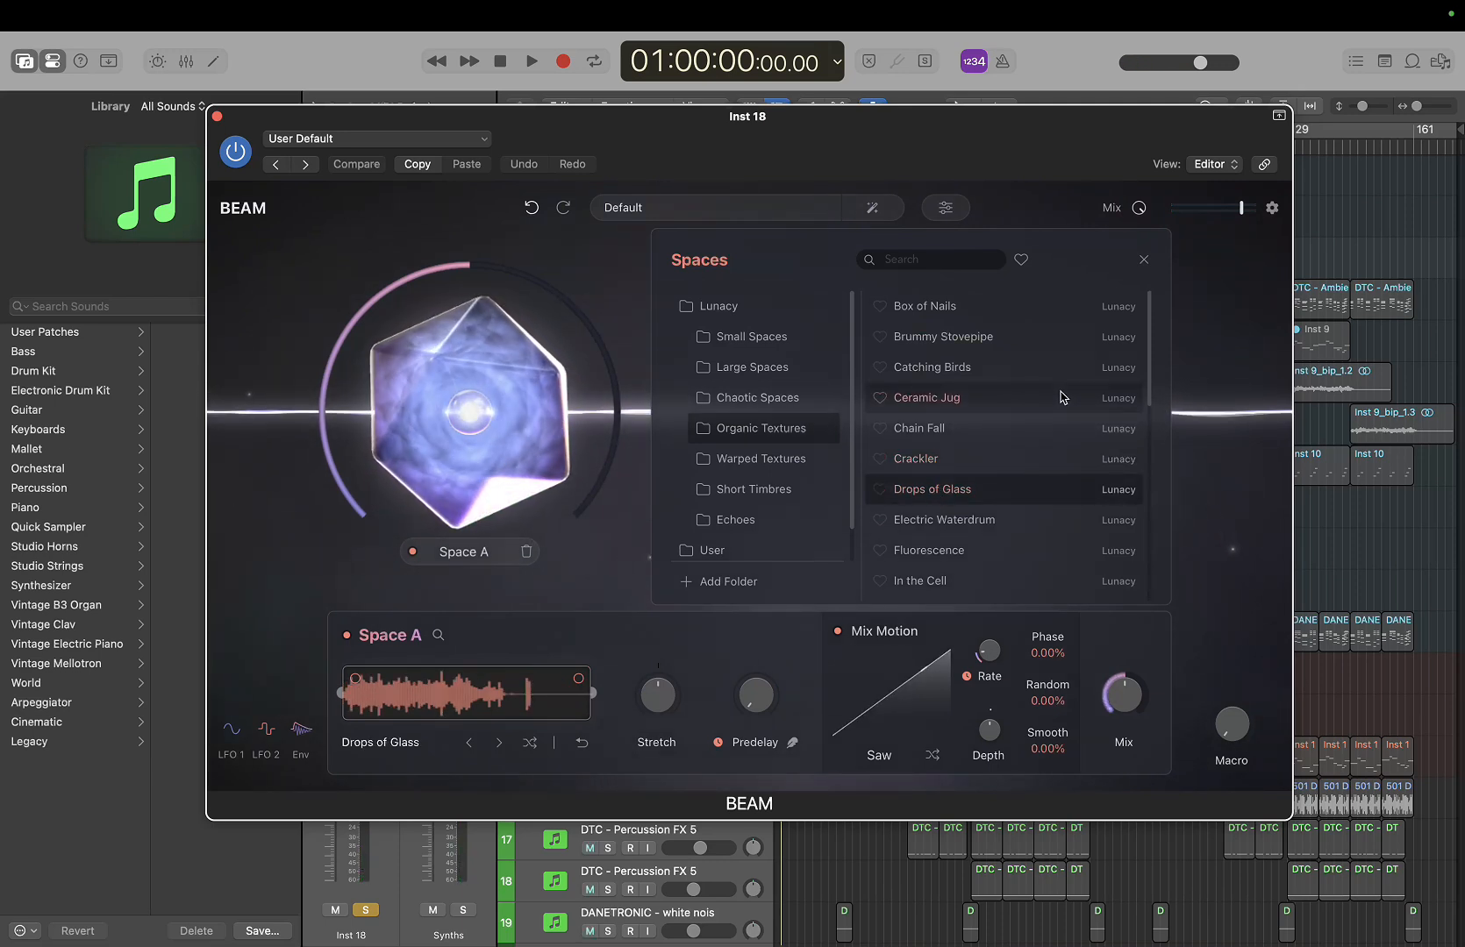
{"action": "left_click", "coordinate": [939, 522]}
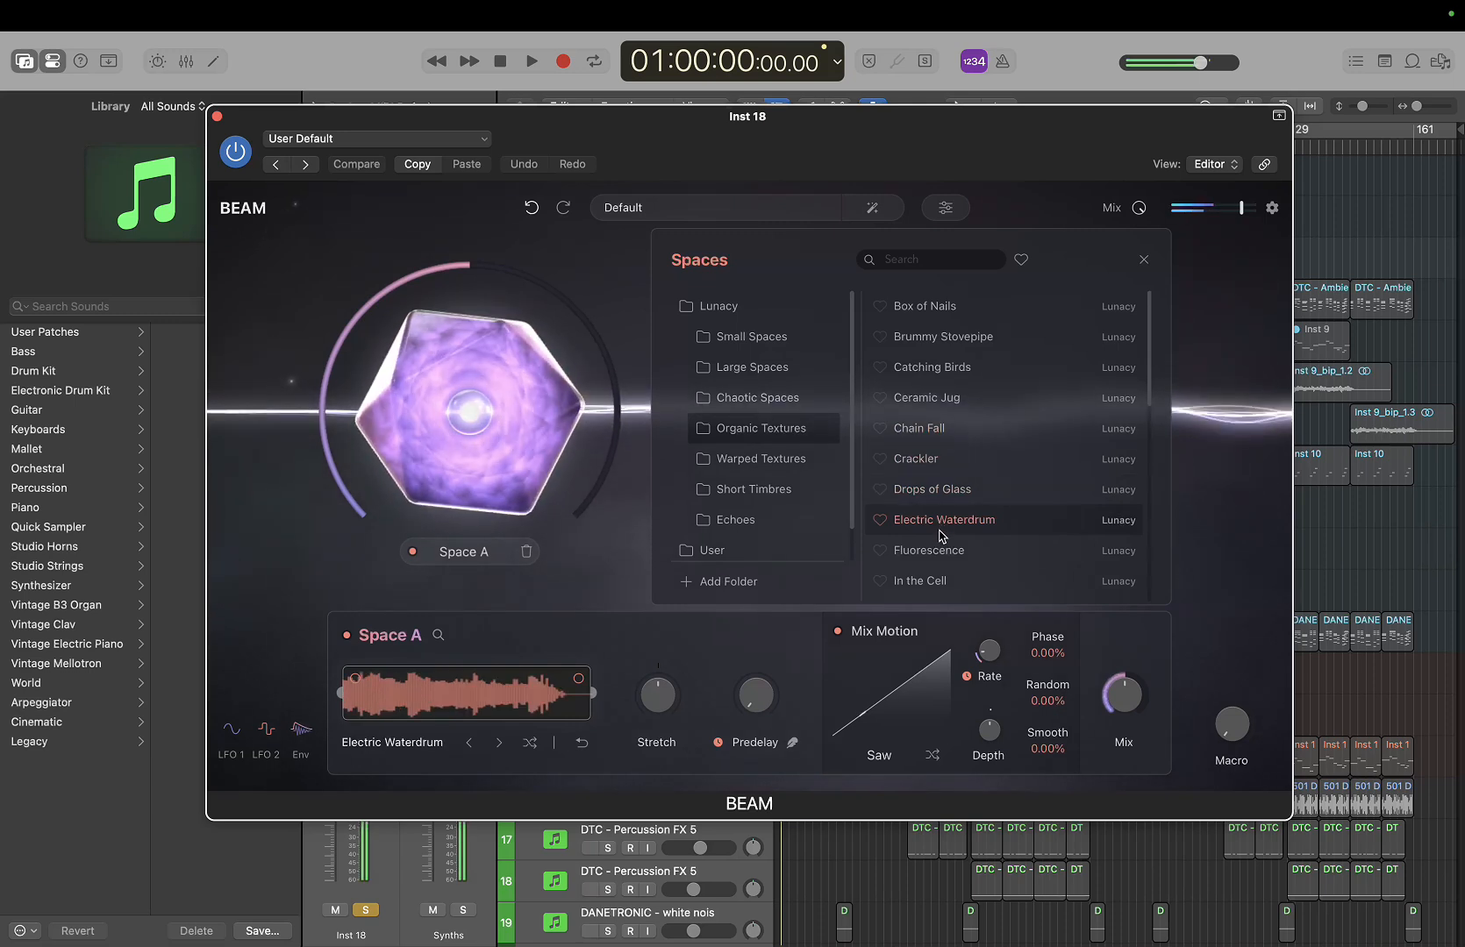
Try Fluorescence, In the Cell and Jeux d'eau, leave Music Box loaded, and open Warped Textures
{"action": "scroll", "coordinate": [939, 549], "scroll_direction": "down", "scroll_amount": 2}
{"action": "scroll", "coordinate": [938, 553], "scroll_direction": "down", "scroll_amount": 2}
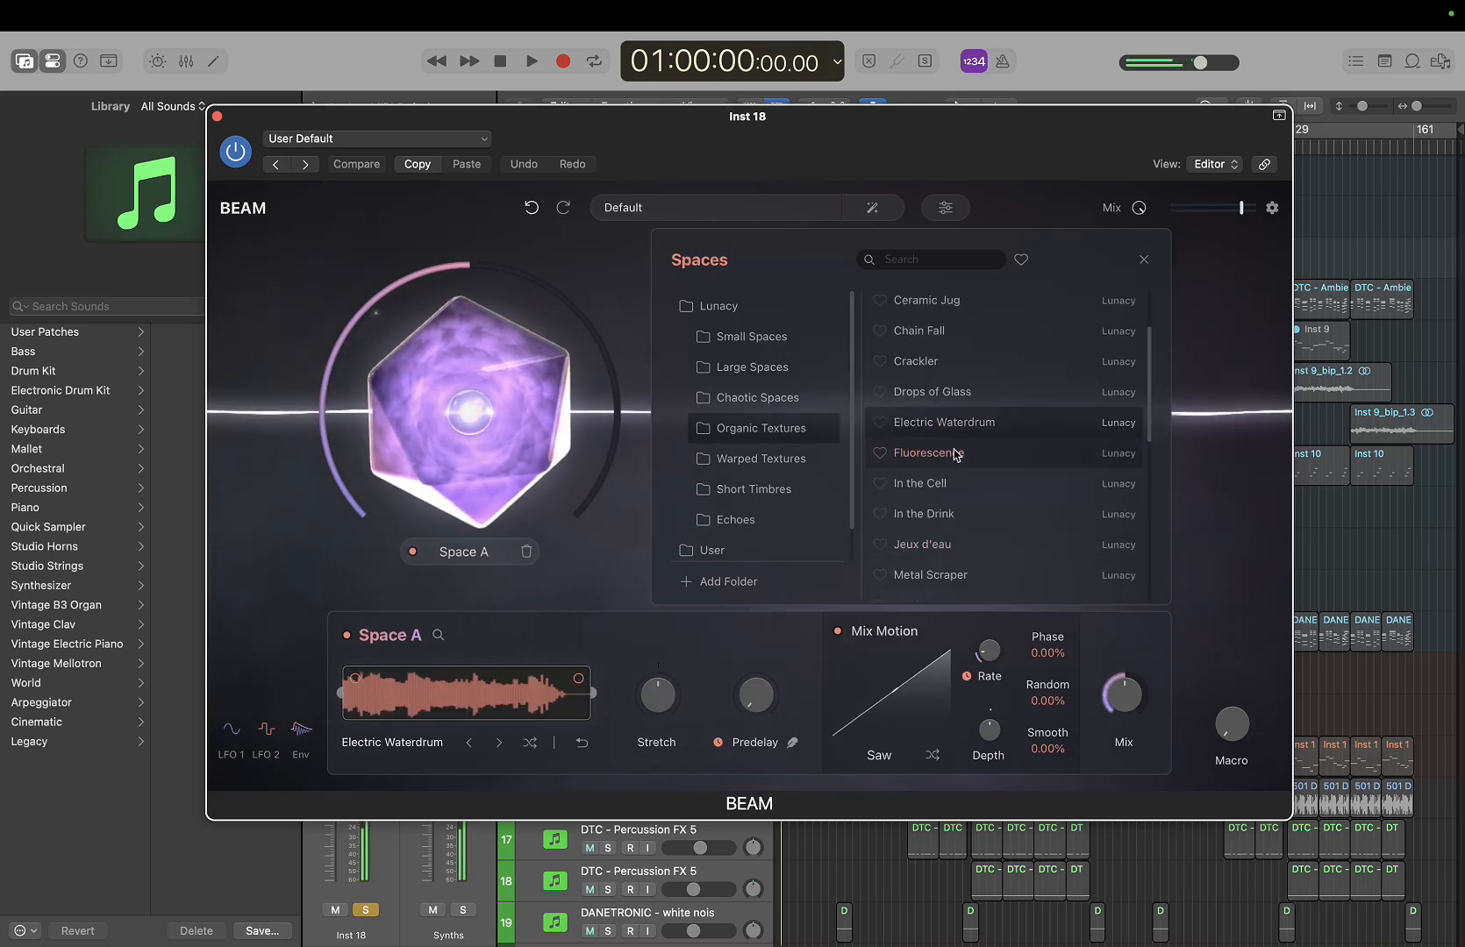
{"action": "left_click", "coordinate": [954, 451]}
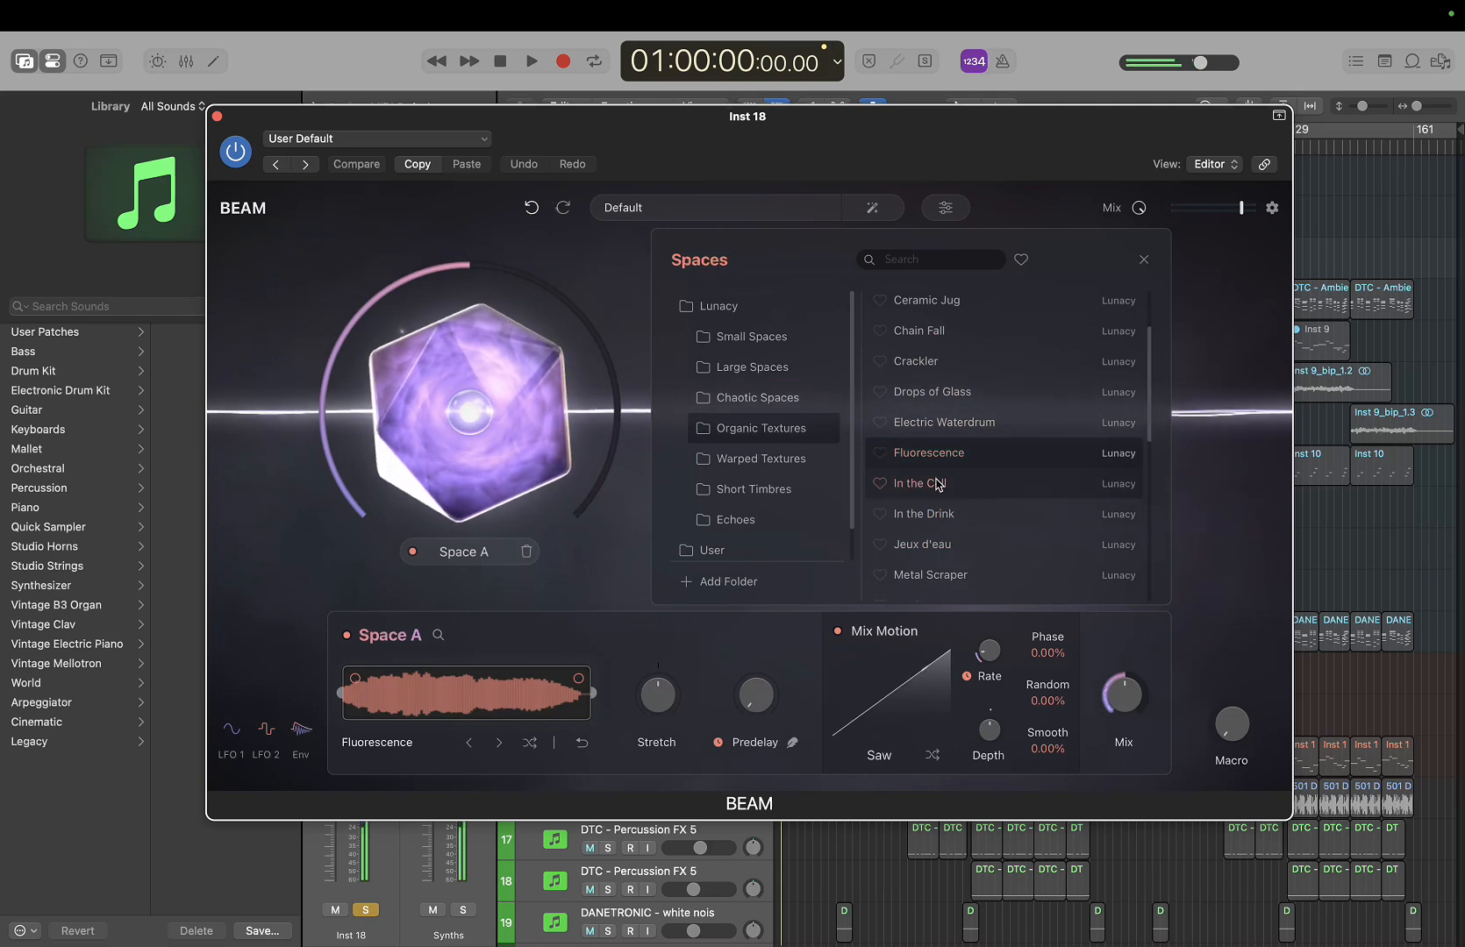
{"action": "left_click", "coordinate": [939, 483]}
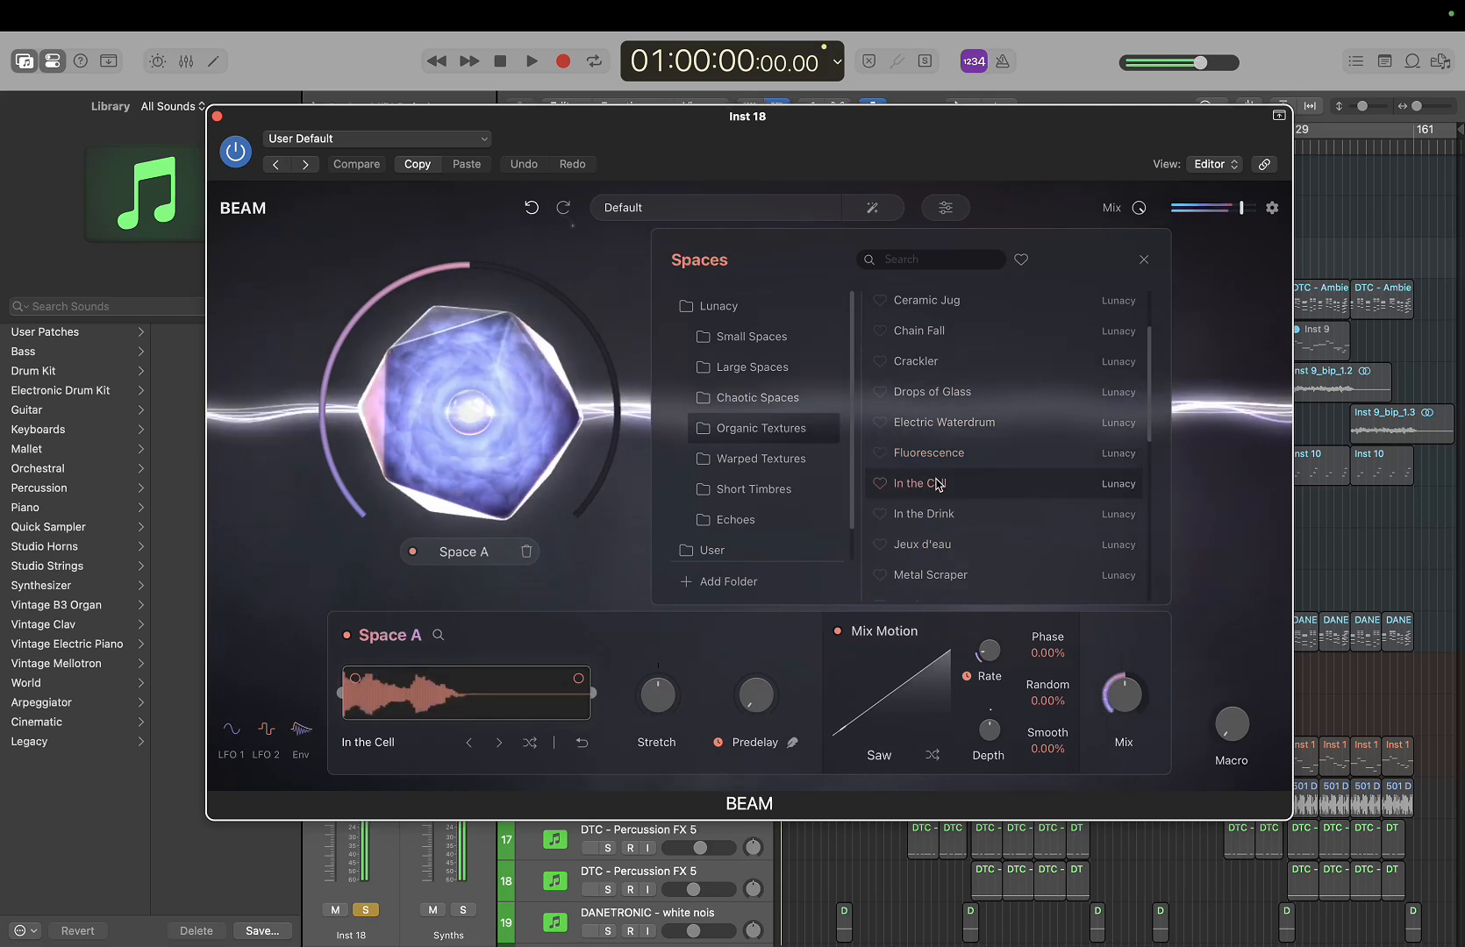
{"action": "left_click", "coordinate": [925, 544]}
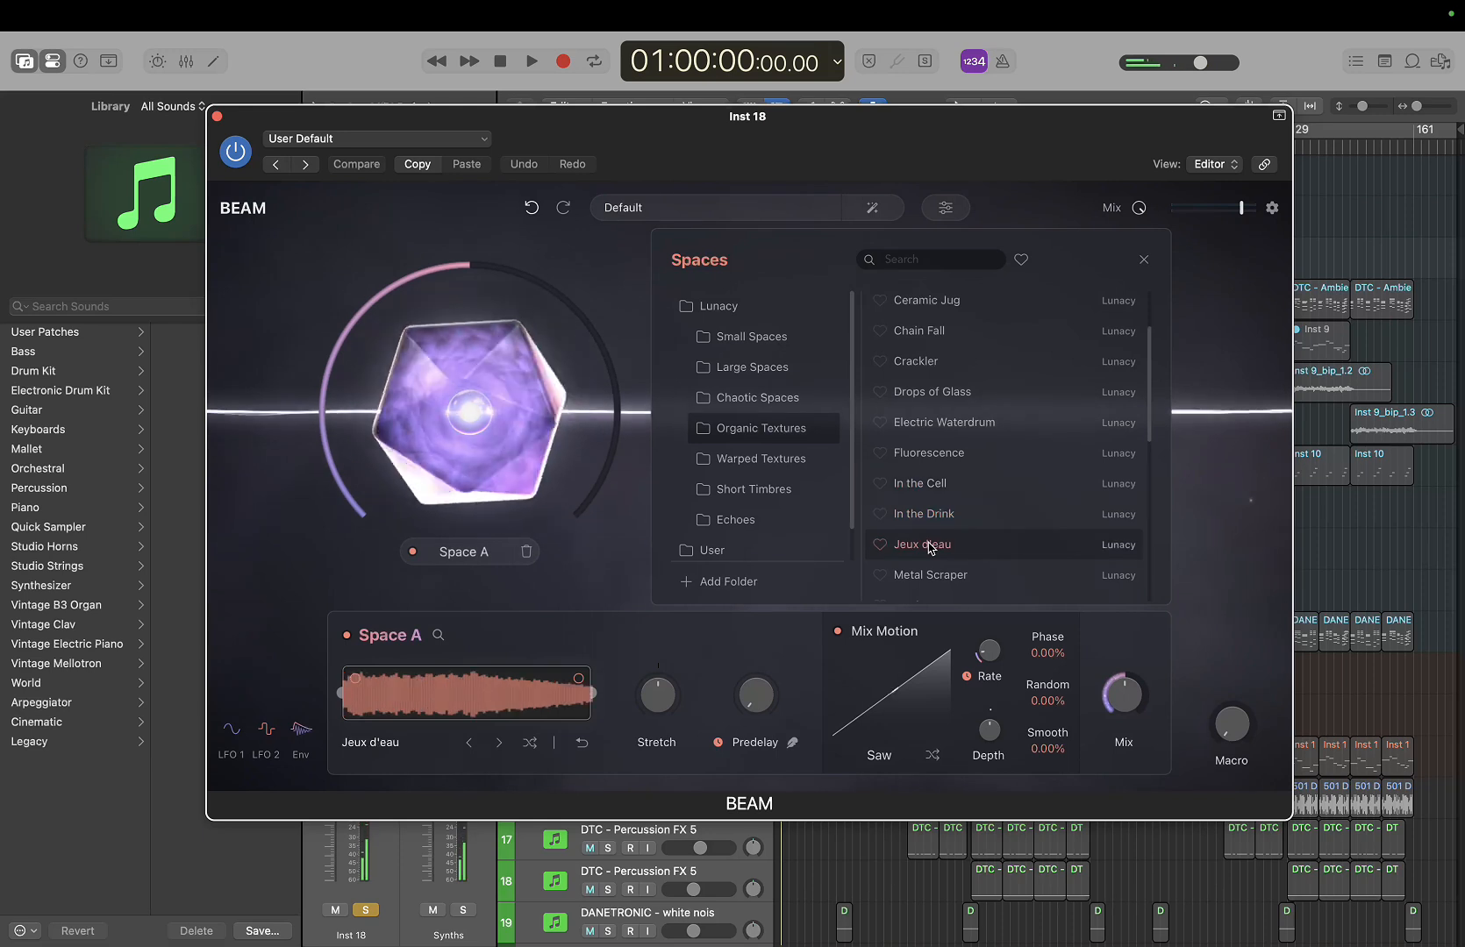
{"action": "scroll", "coordinate": [930, 544], "scroll_direction": "down", "scroll_amount": 3}
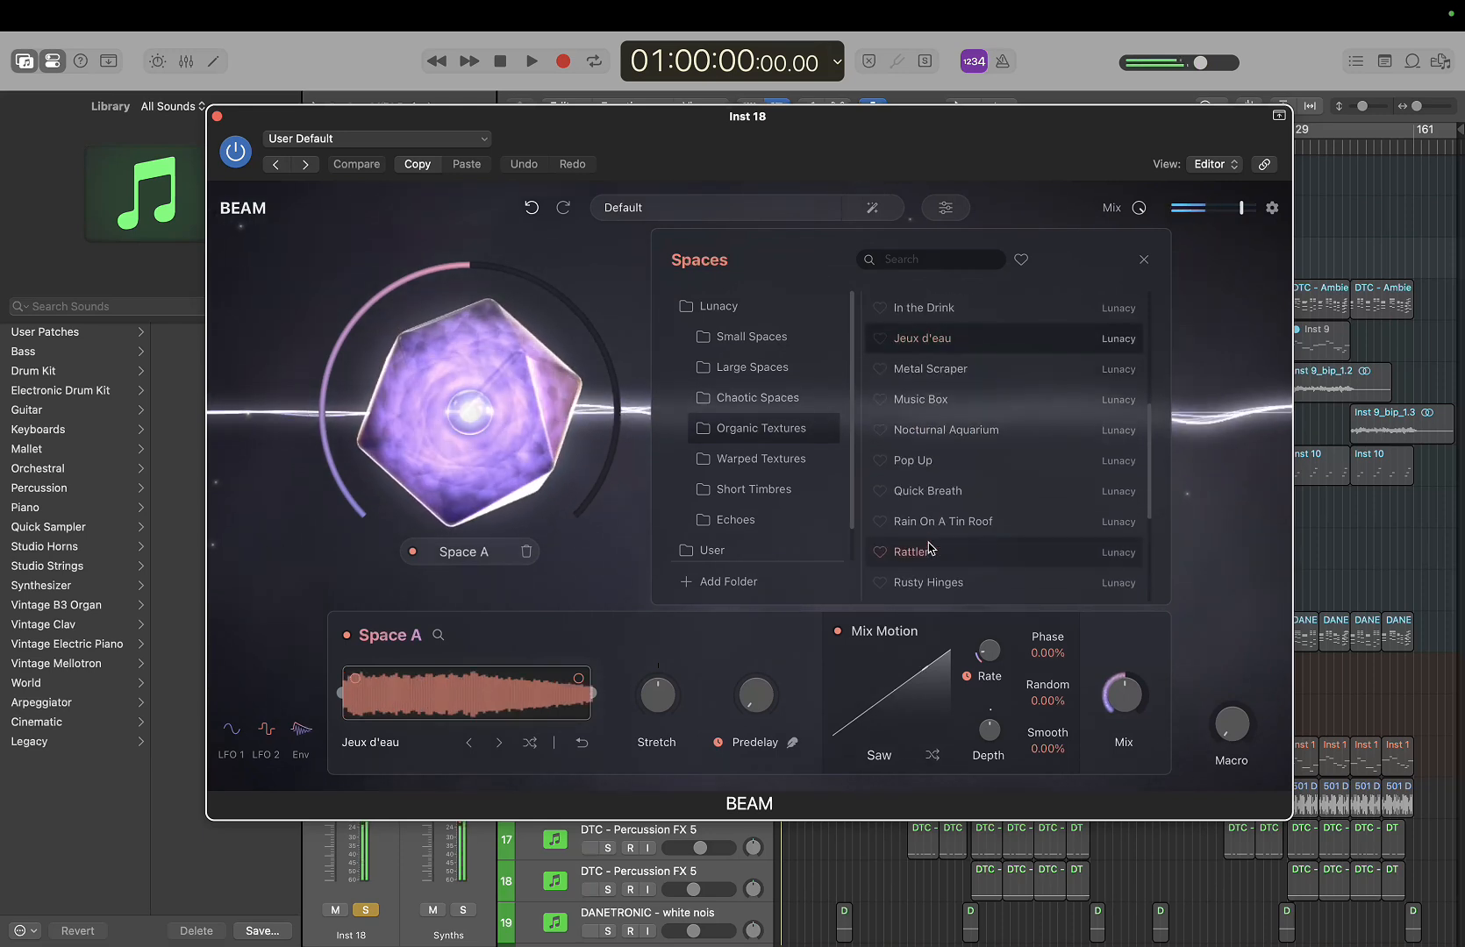
{"action": "left_click", "coordinate": [942, 405]}
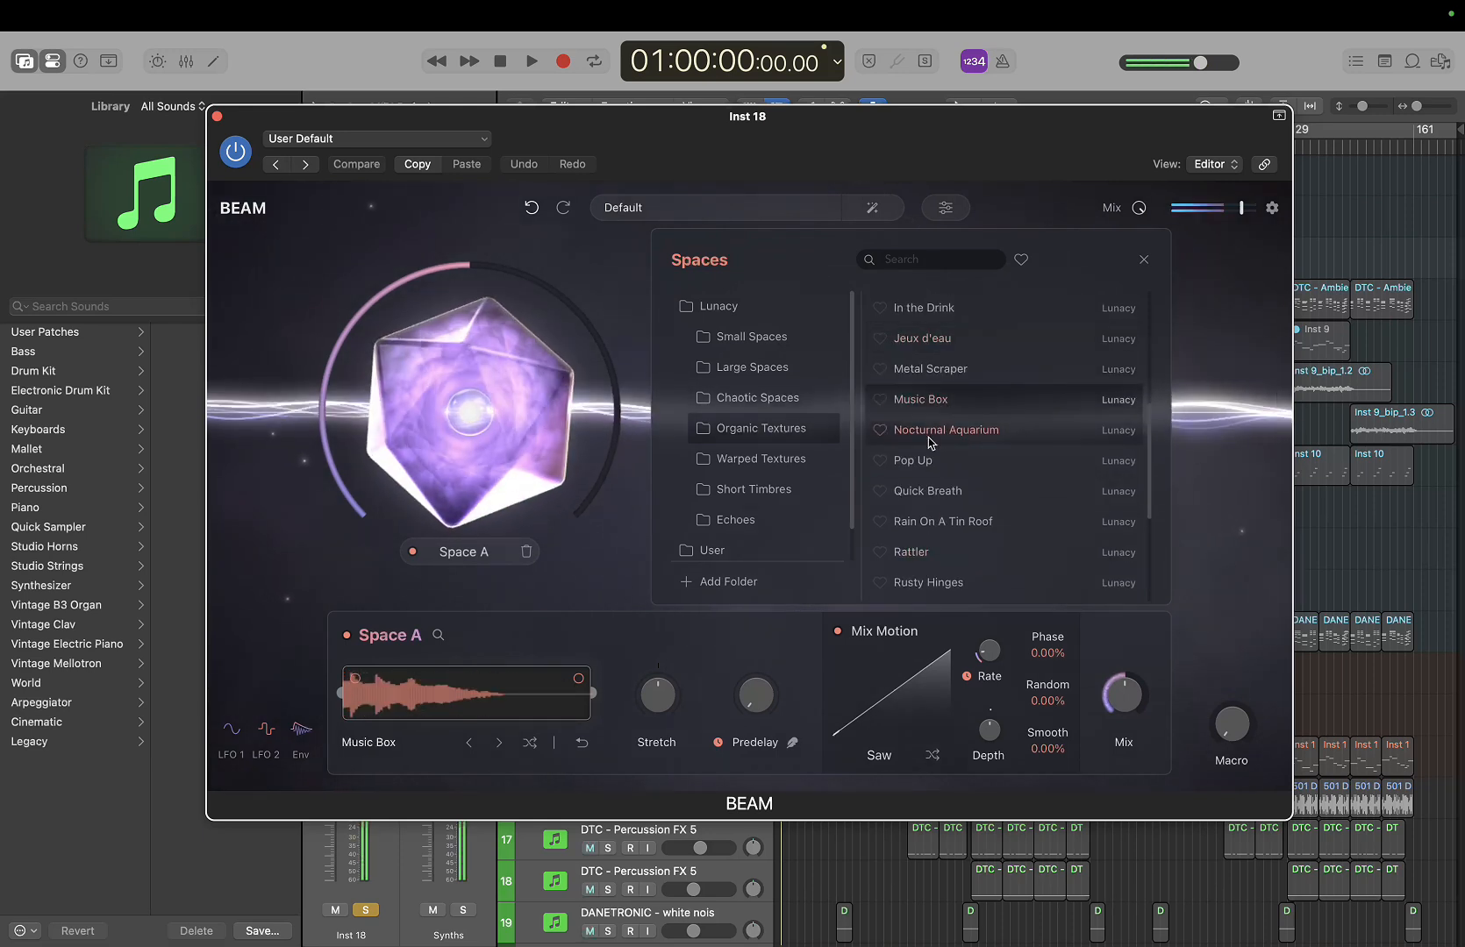
{"action": "left_click", "coordinate": [757, 458]}
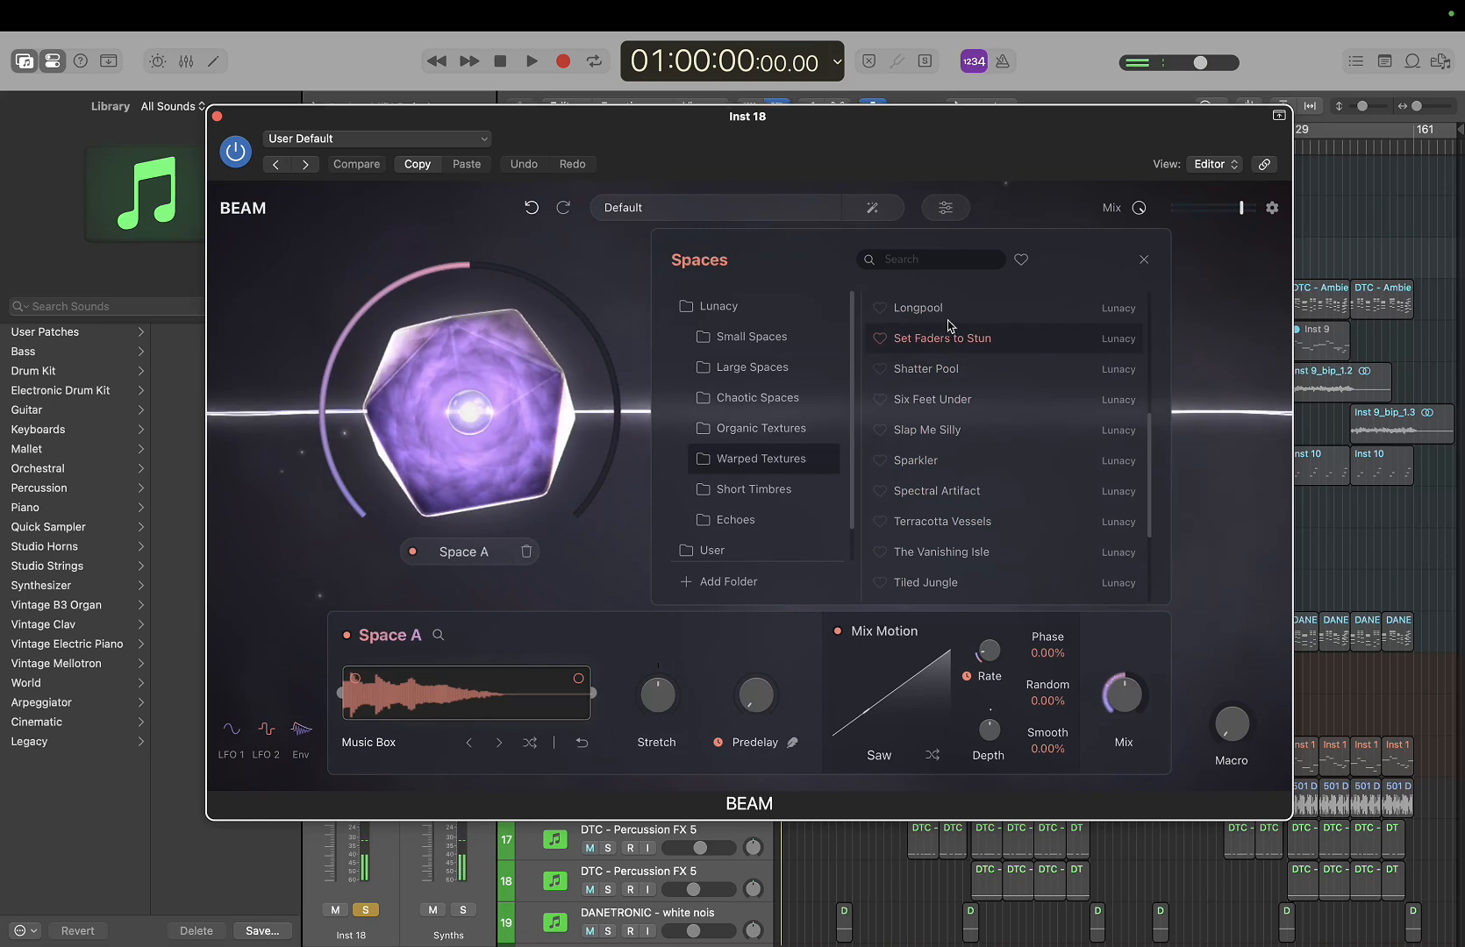
Audition Warped Textures presets Longpool, Shatter Pool, Six Feet Under, Spectral Artifact, Sparkler and Terracotta Vessels
{"action": "left_click", "coordinate": [918, 308]}
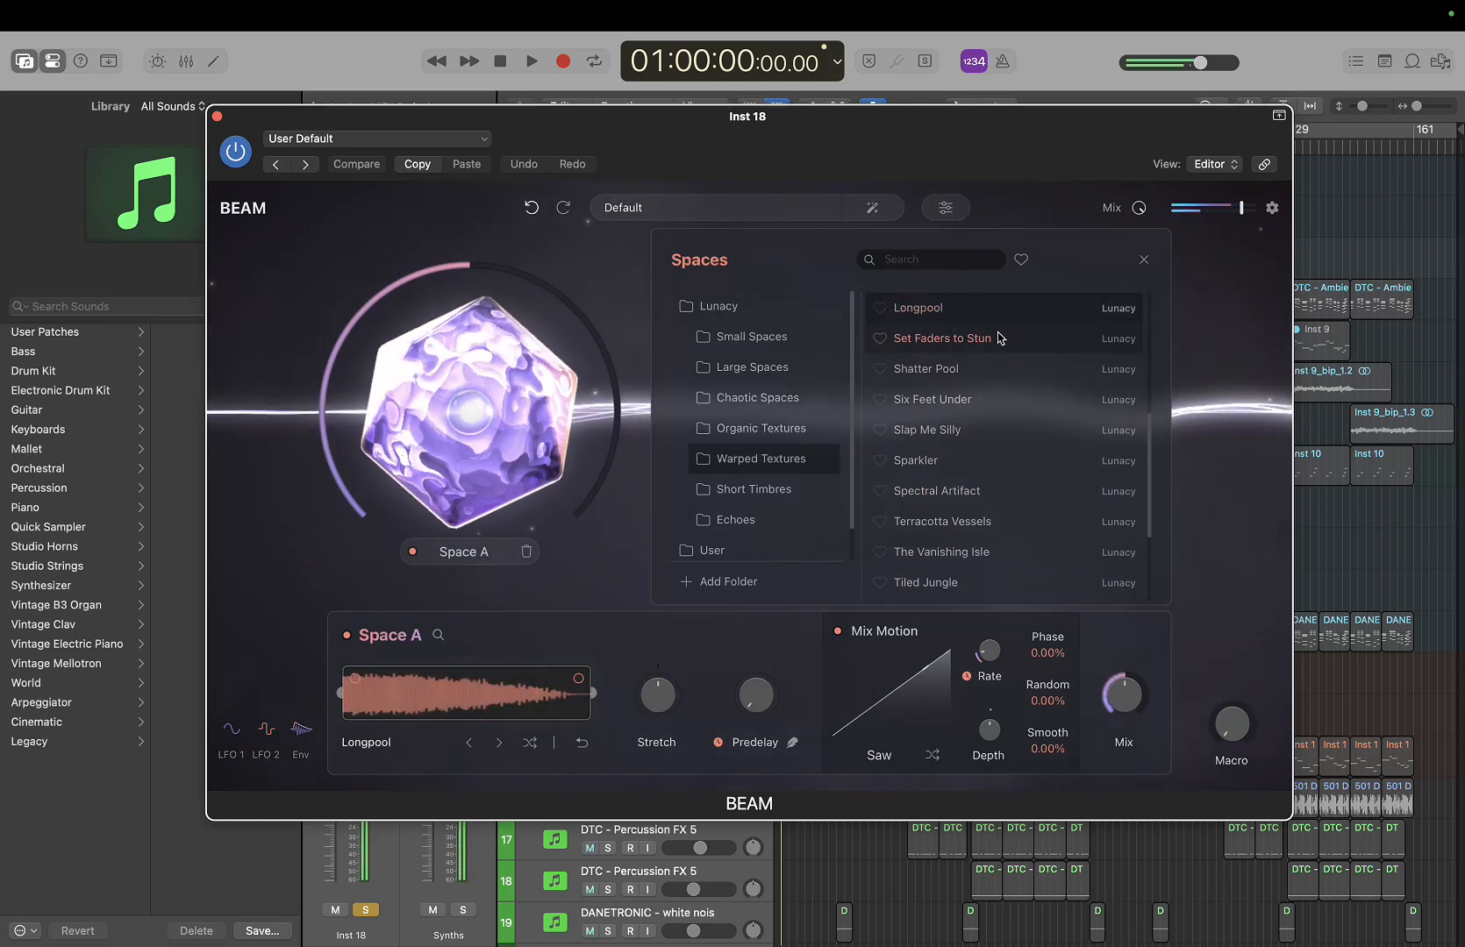
{"action": "left_click", "coordinate": [962, 372]}
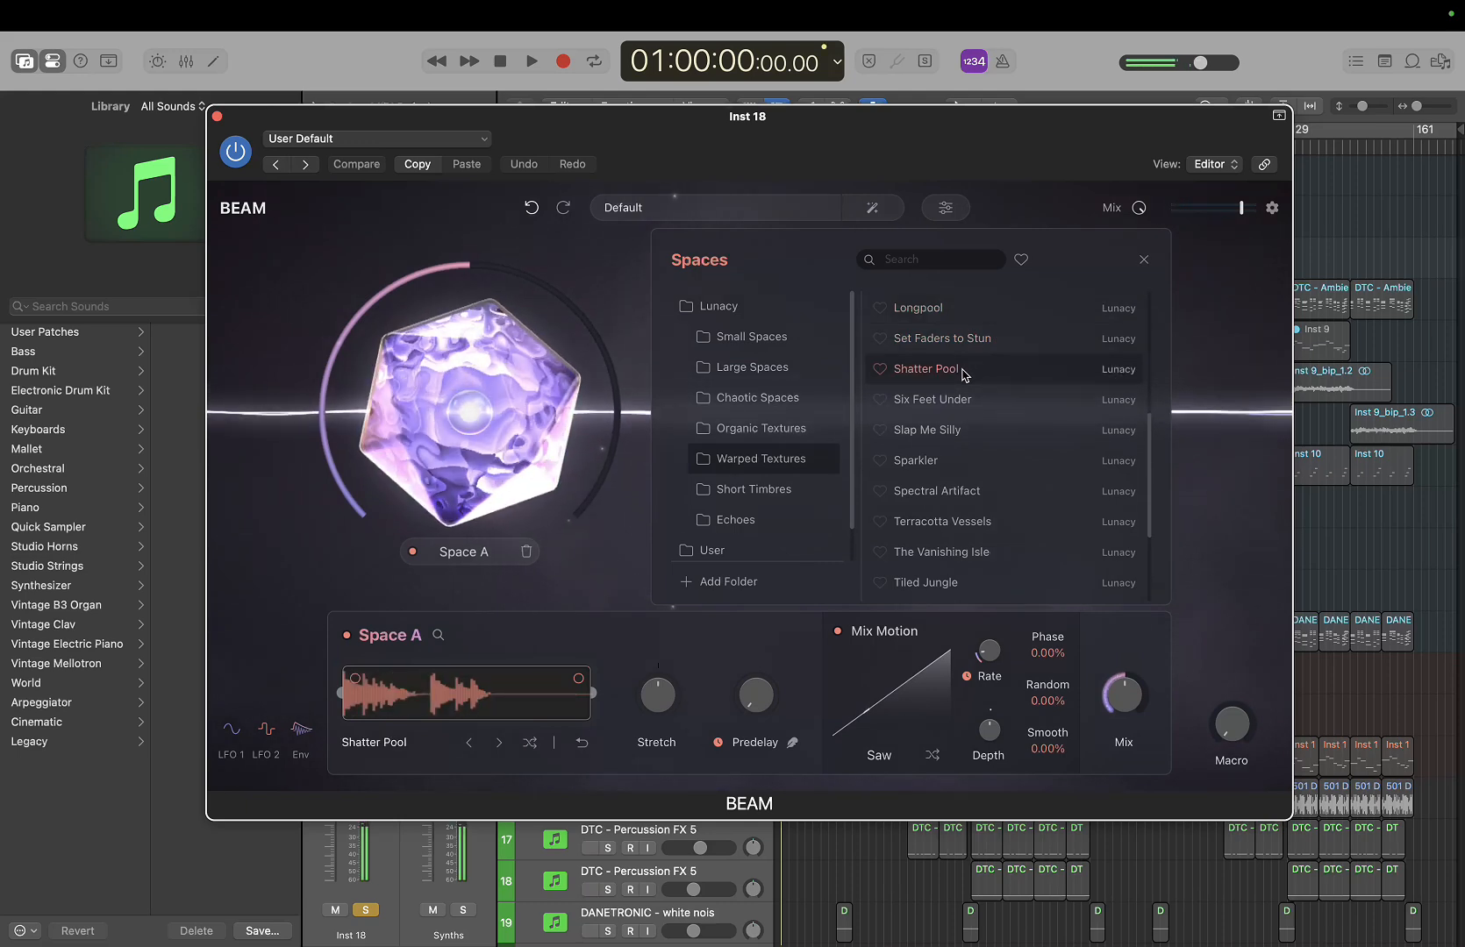
{"action": "left_click", "coordinate": [949, 401]}
{"action": "left_click", "coordinate": [945, 492]}
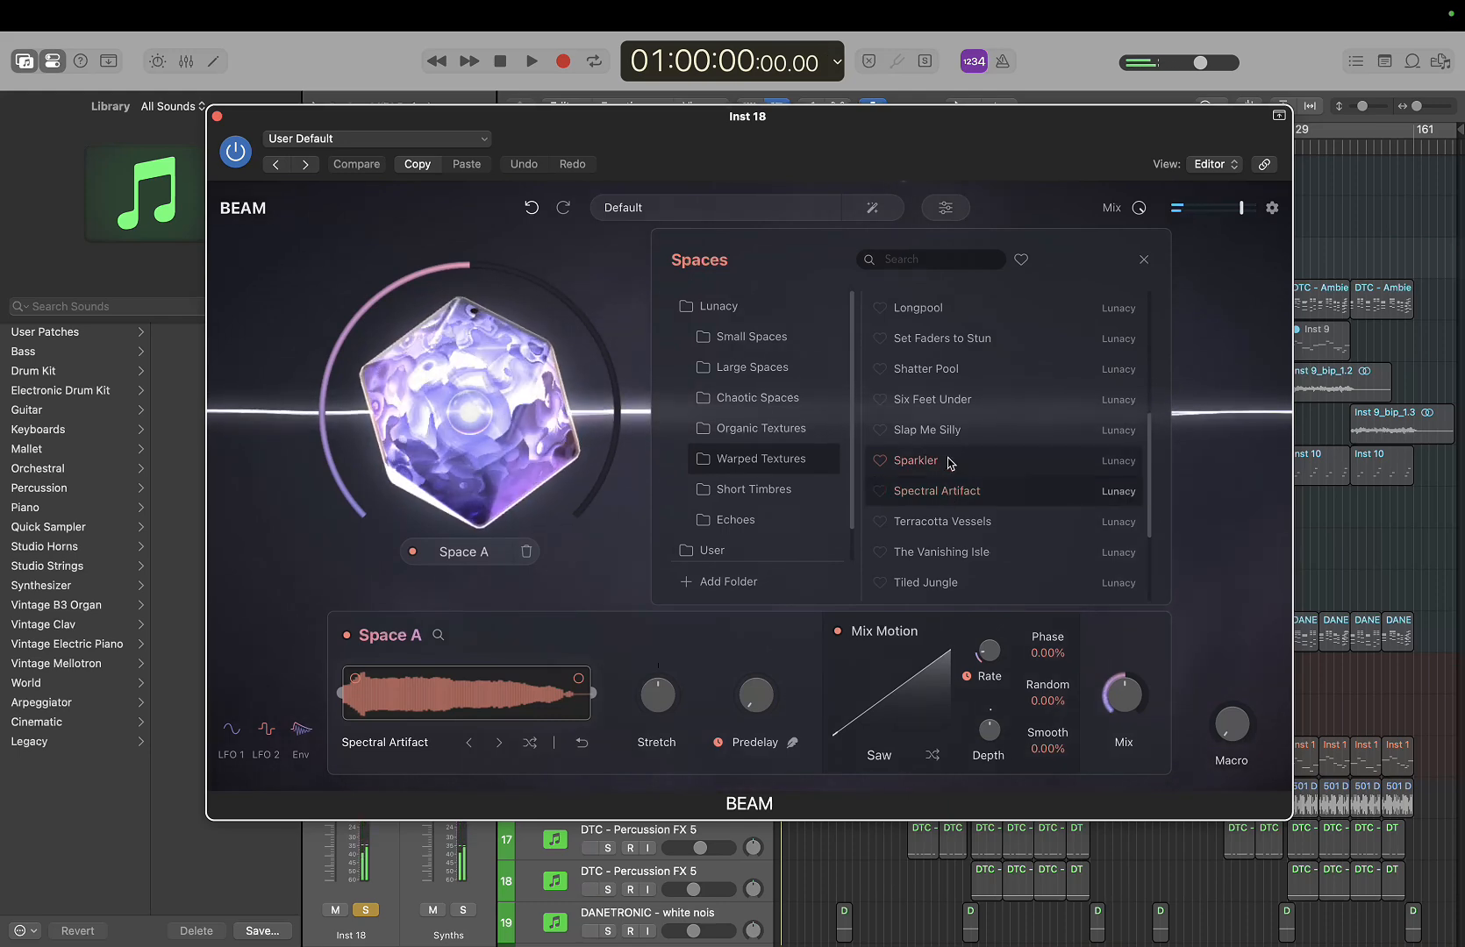
{"action": "left_click", "coordinate": [947, 461]}
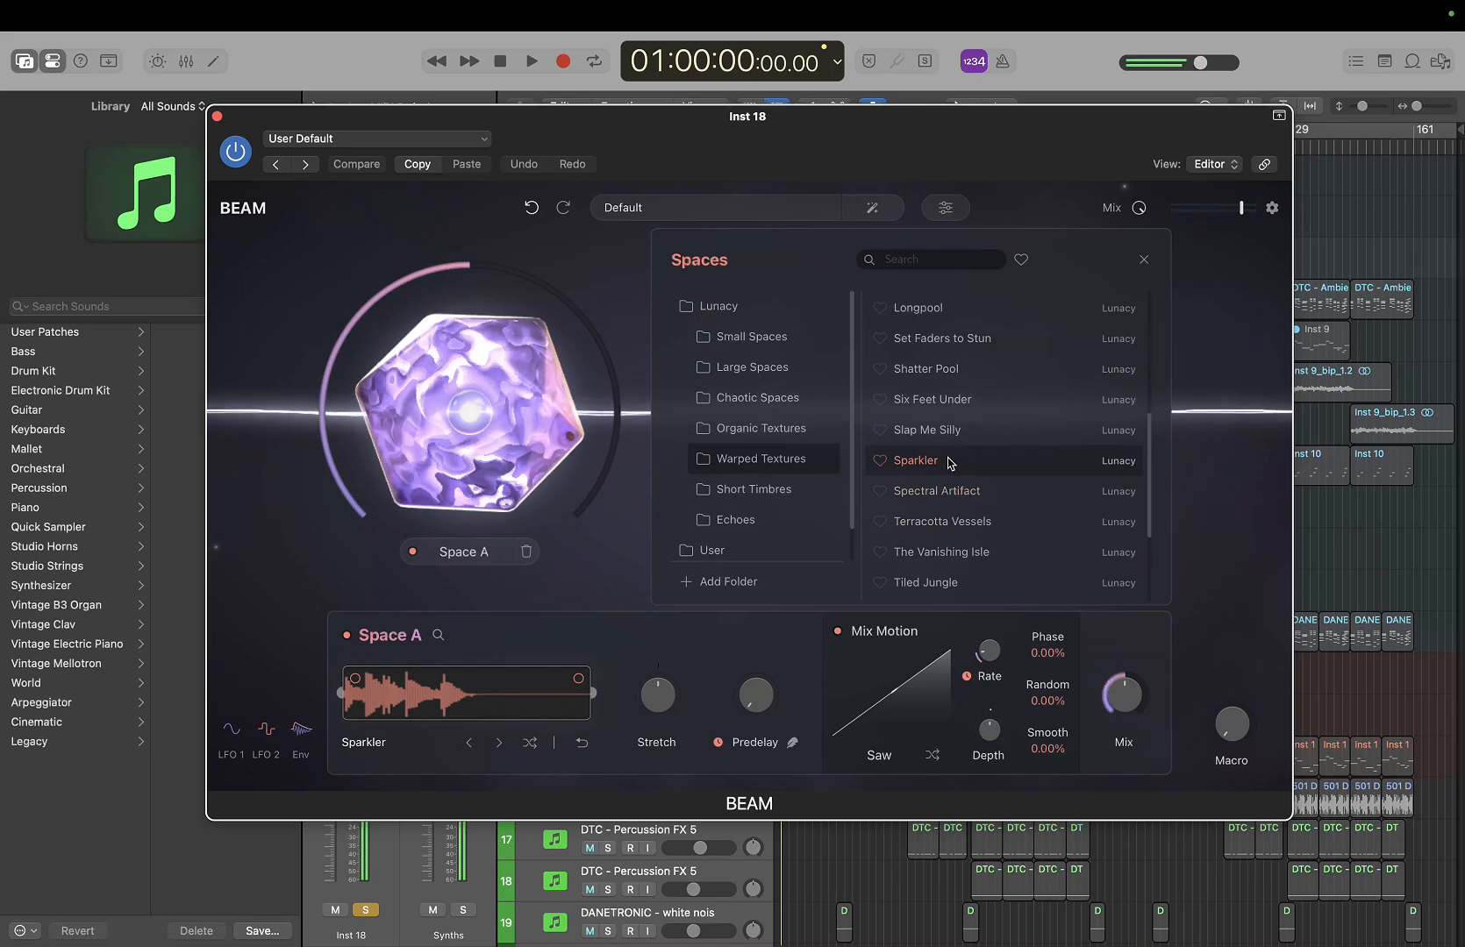
{"action": "left_click", "coordinate": [903, 526]}
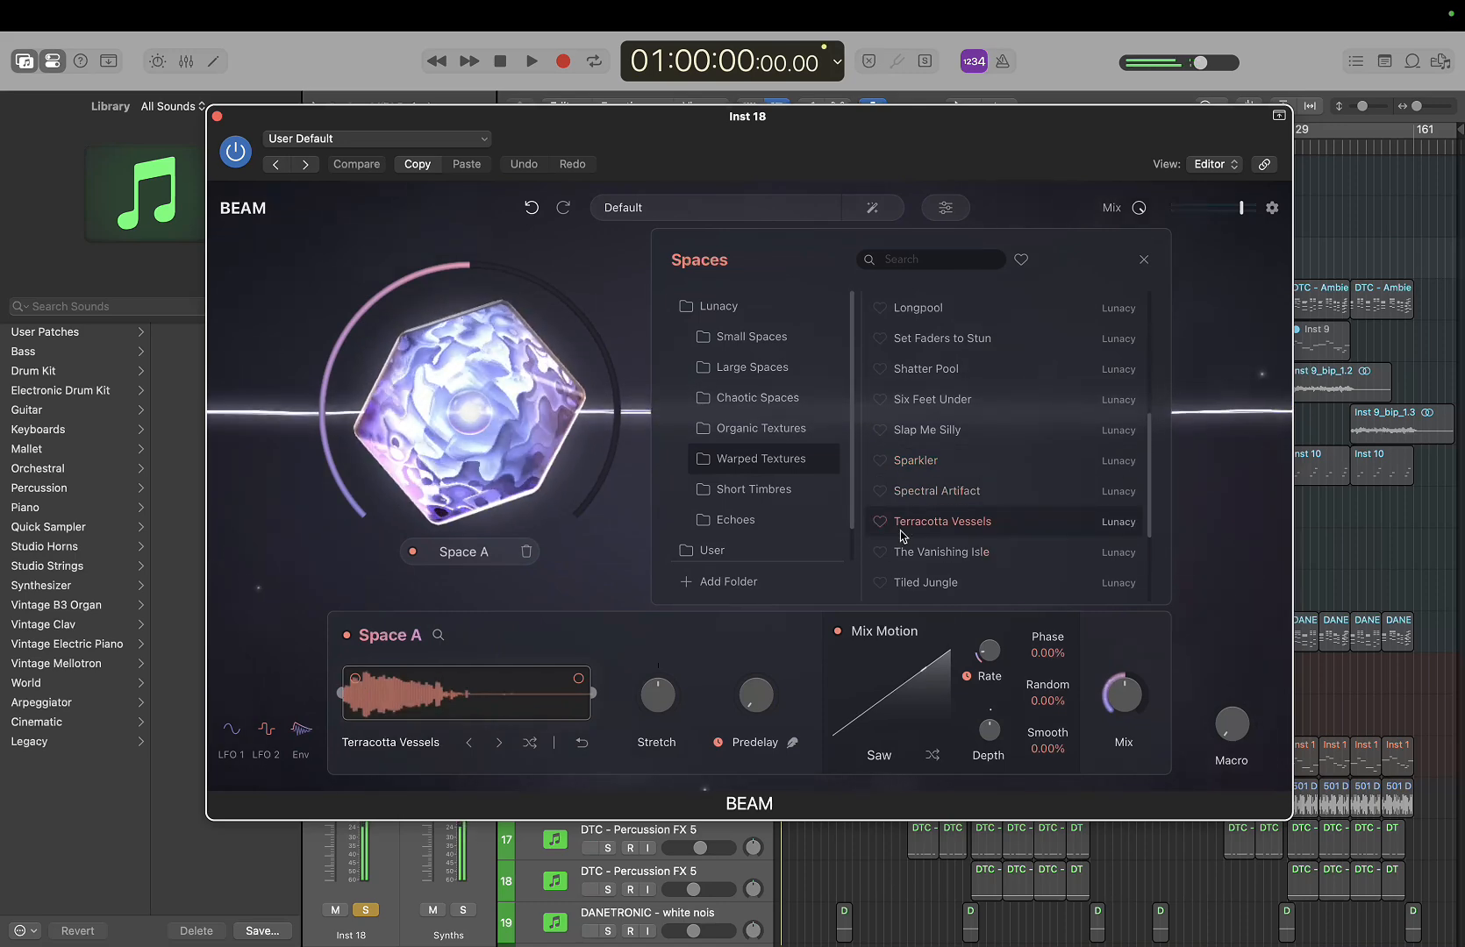
Try The Vanishing Isle and Vertical Maze, leave Yawing Banshees loaded, and open Short Timbres
{"action": "left_click", "coordinate": [916, 552]}
{"action": "scroll", "coordinate": [921, 552], "scroll_direction": "down", "scroll_amount": 3}
{"action": "left_click", "coordinate": [950, 457]}
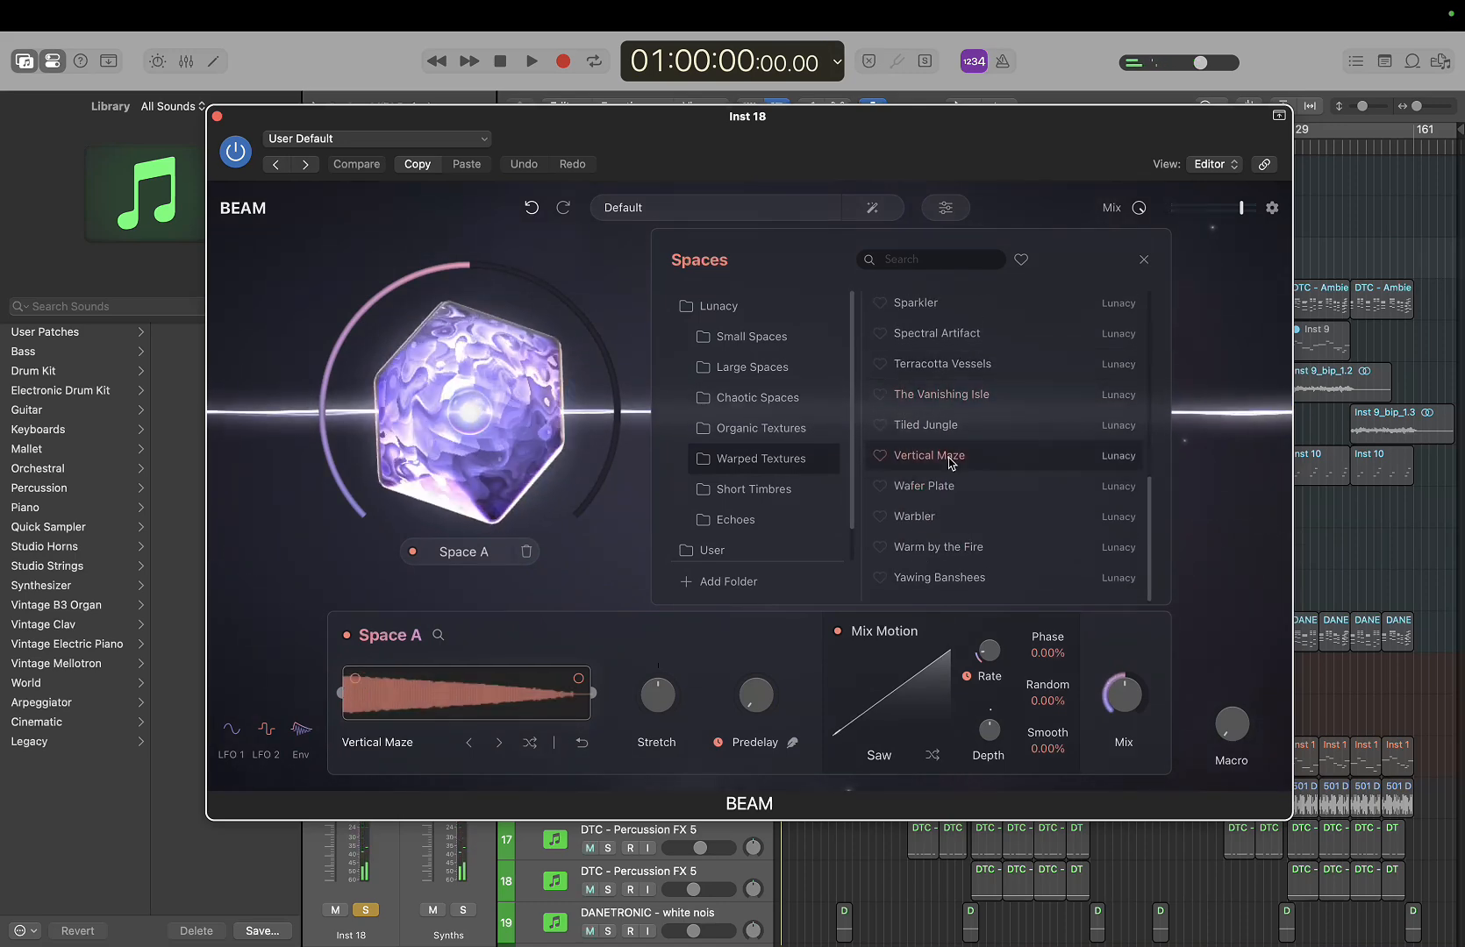
{"action": "left_click", "coordinate": [934, 577]}
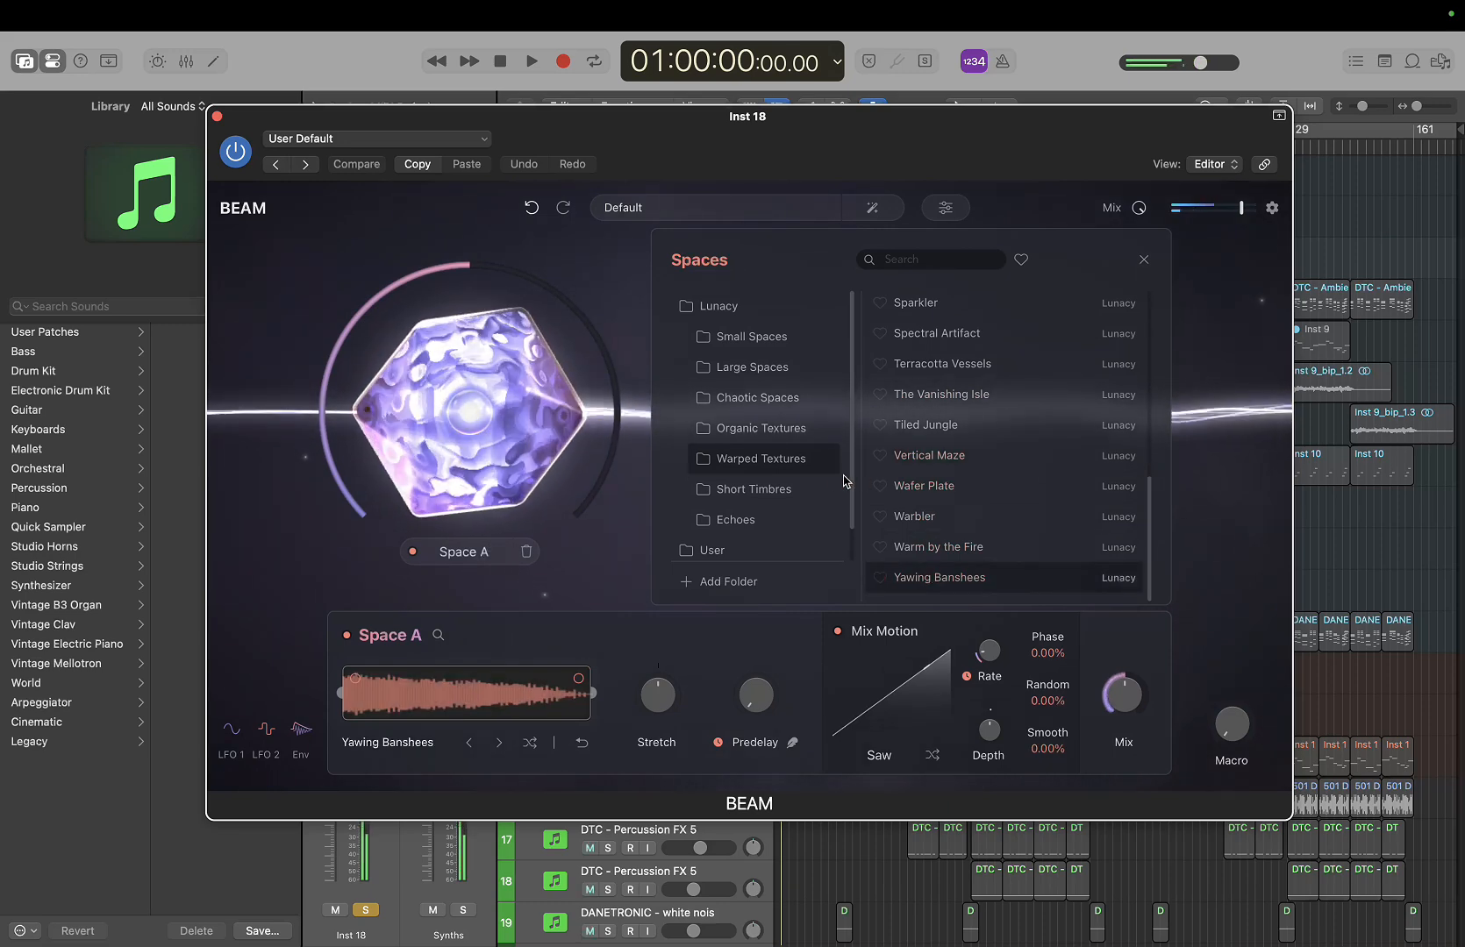
{"action": "left_click", "coordinate": [795, 489]}
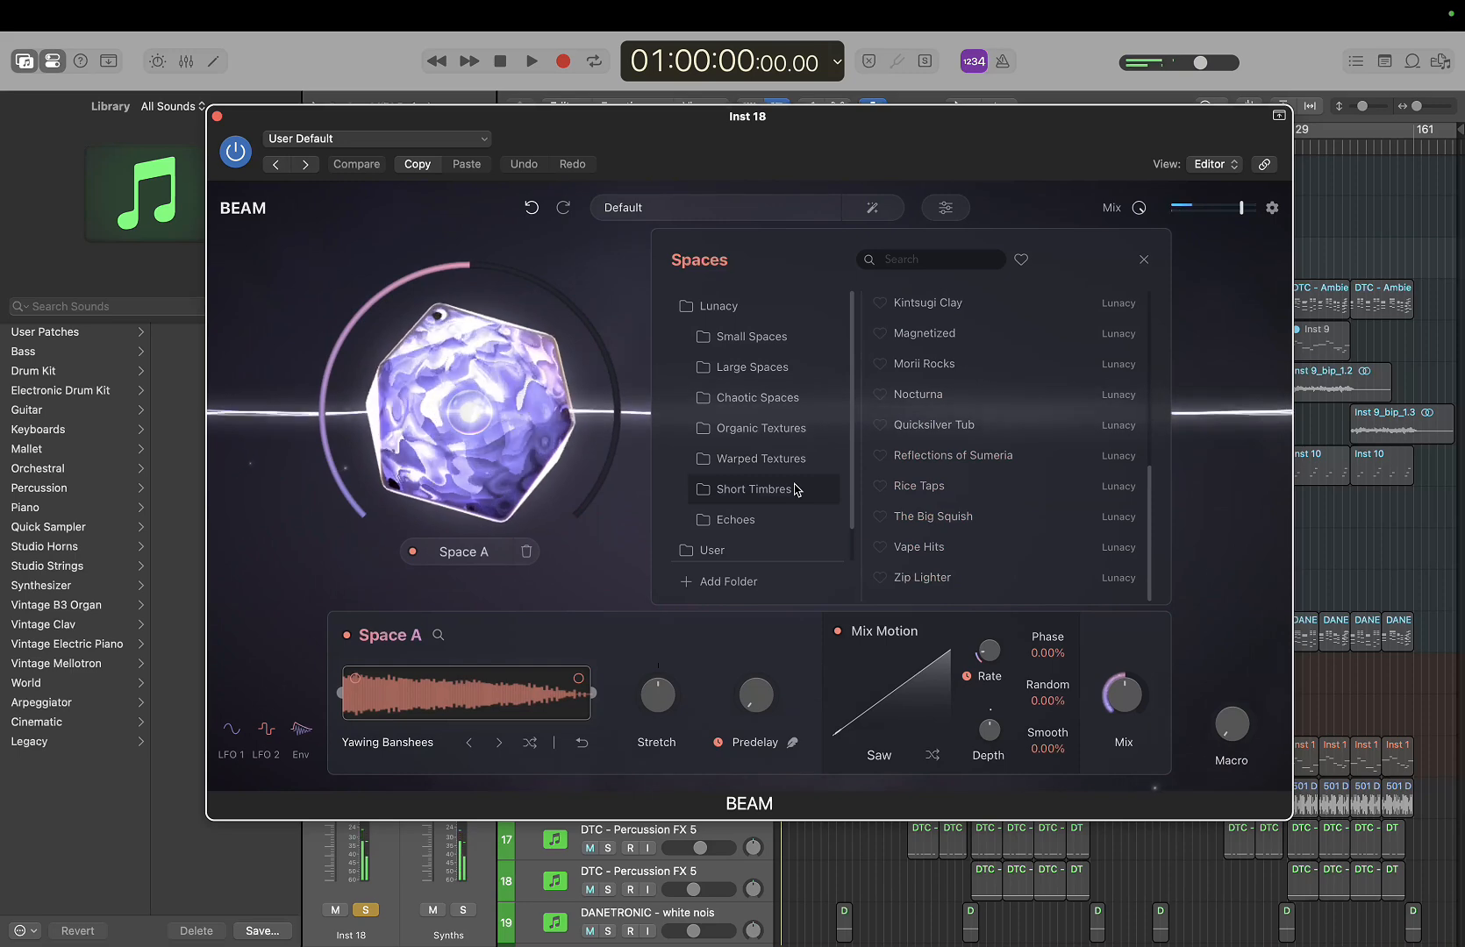
Audition the Cardboard Box, Chainlink, Clanking Metal, Clap On, Coalsia FX and Corridor in the Louvre spaces
{"action": "scroll", "coordinate": [948, 346], "scroll_direction": "up", "scroll_amount": 10}
{"action": "left_click", "coordinate": [951, 309]}
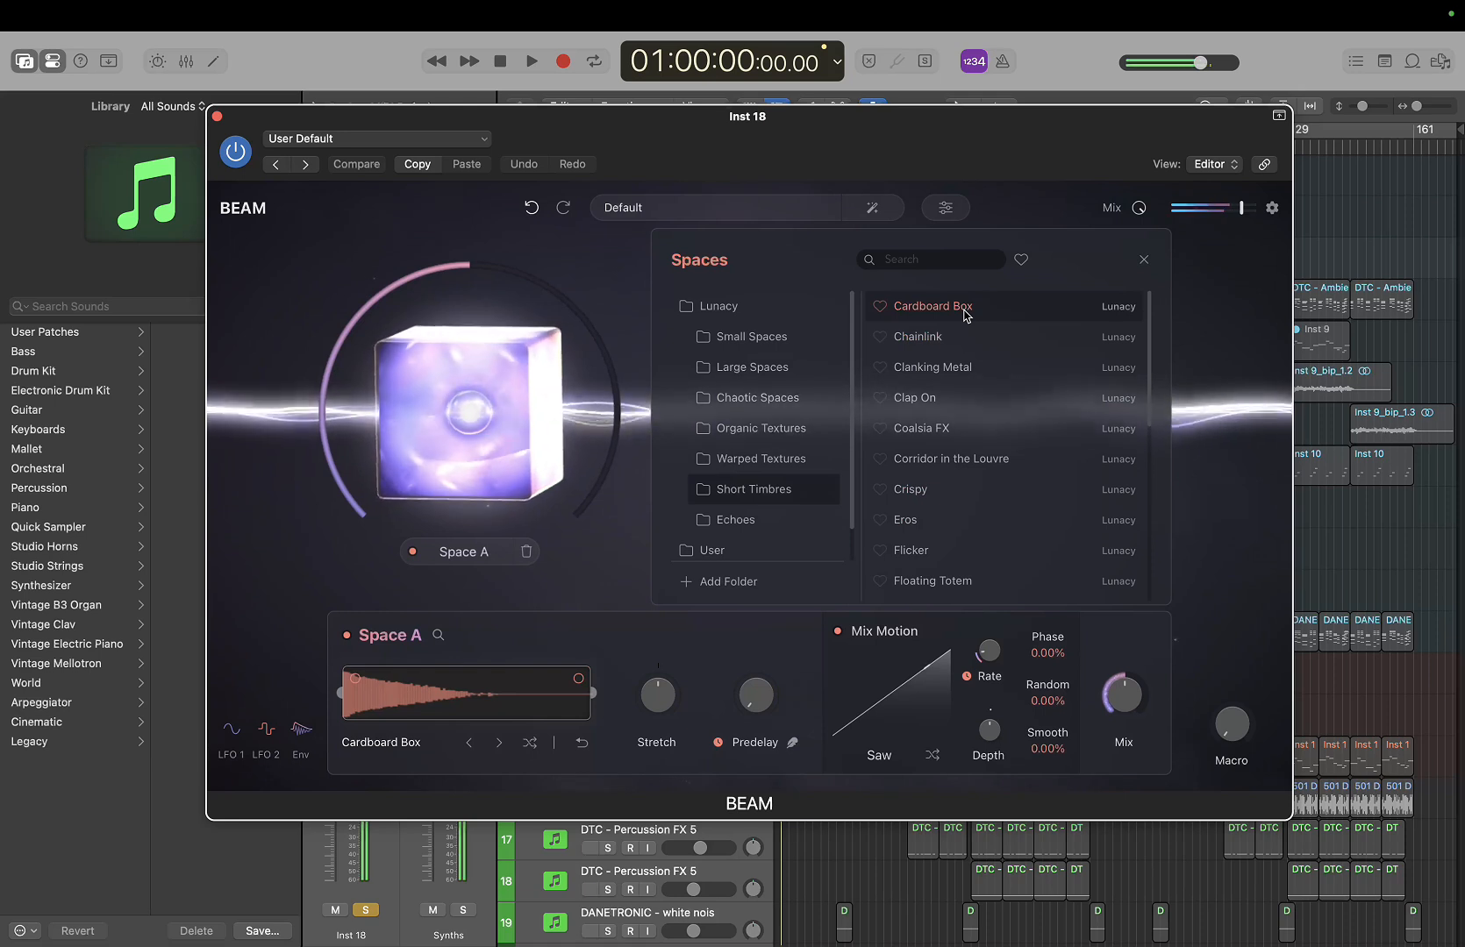
{"action": "left_click", "coordinate": [951, 343]}
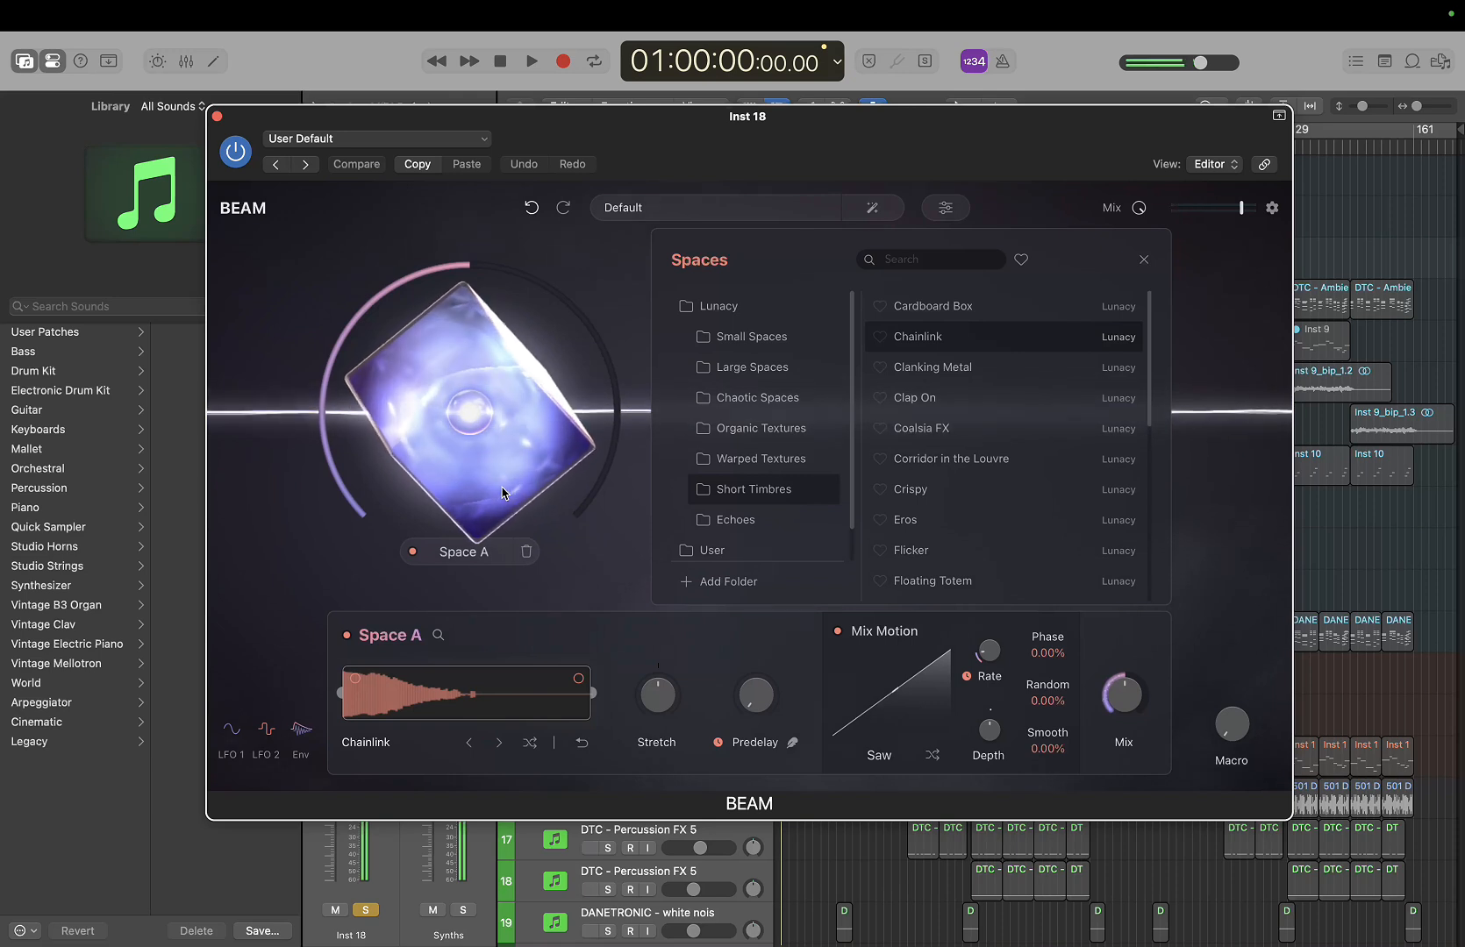
{"action": "left_click", "coordinate": [994, 371]}
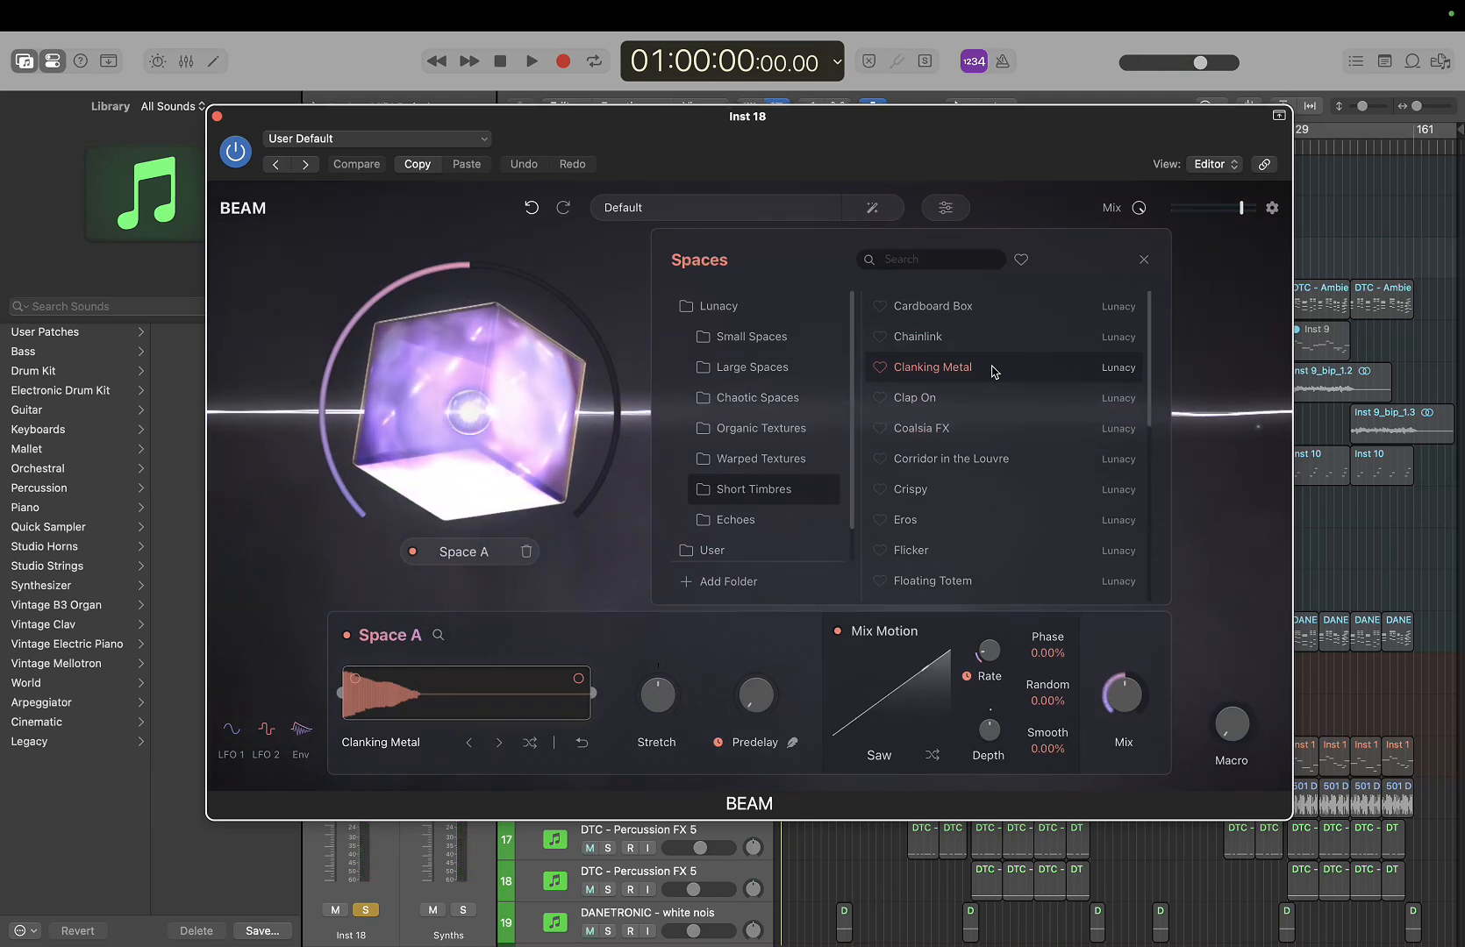
{"action": "left_click", "coordinate": [954, 408]}
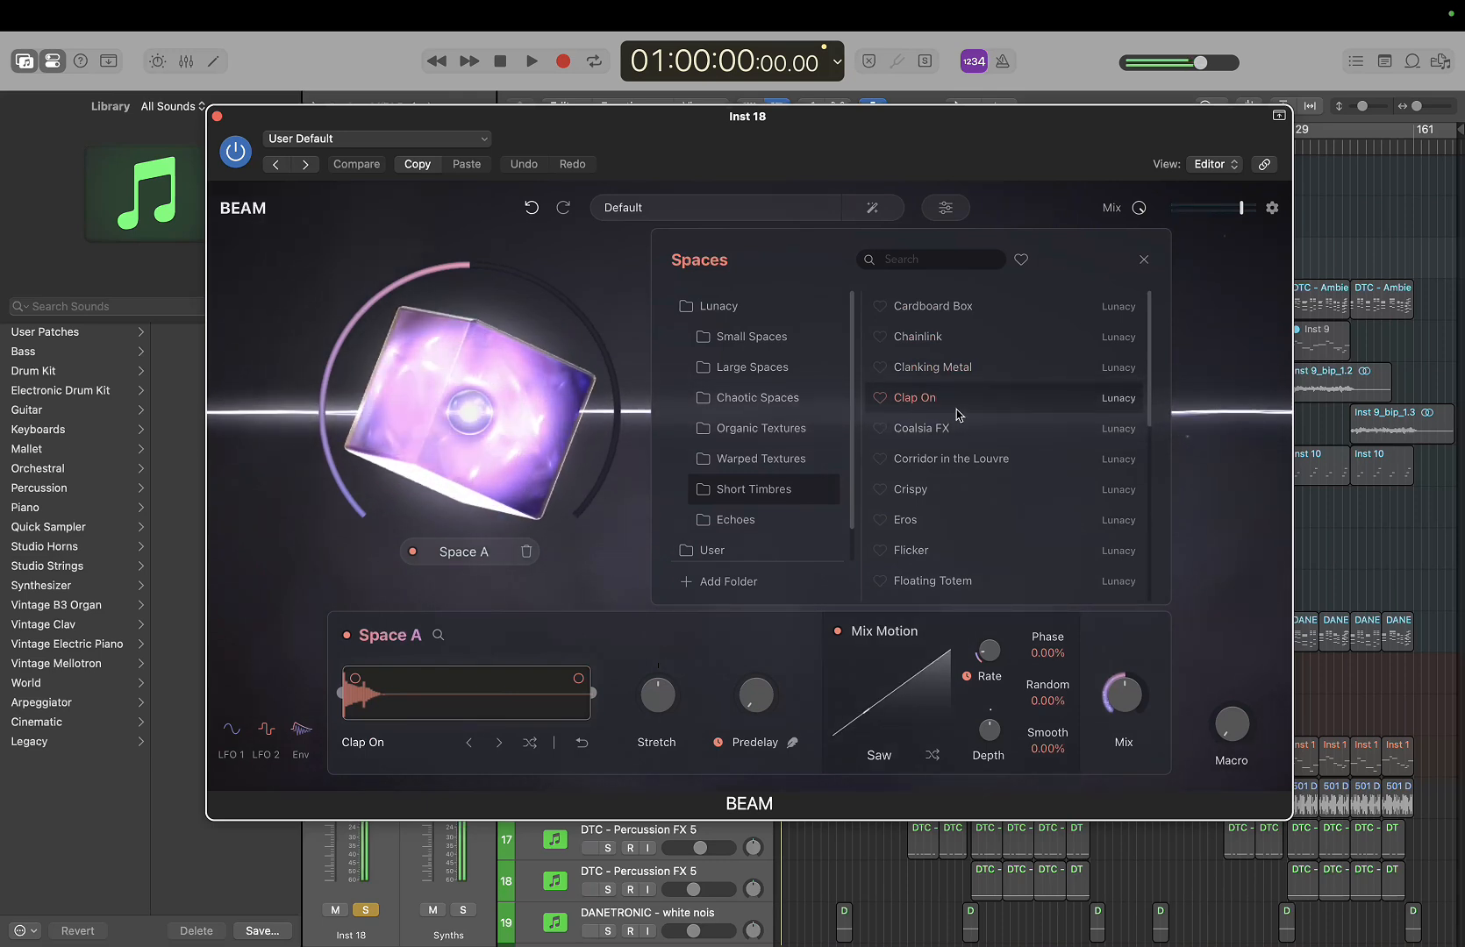
{"action": "left_click", "coordinate": [965, 438]}
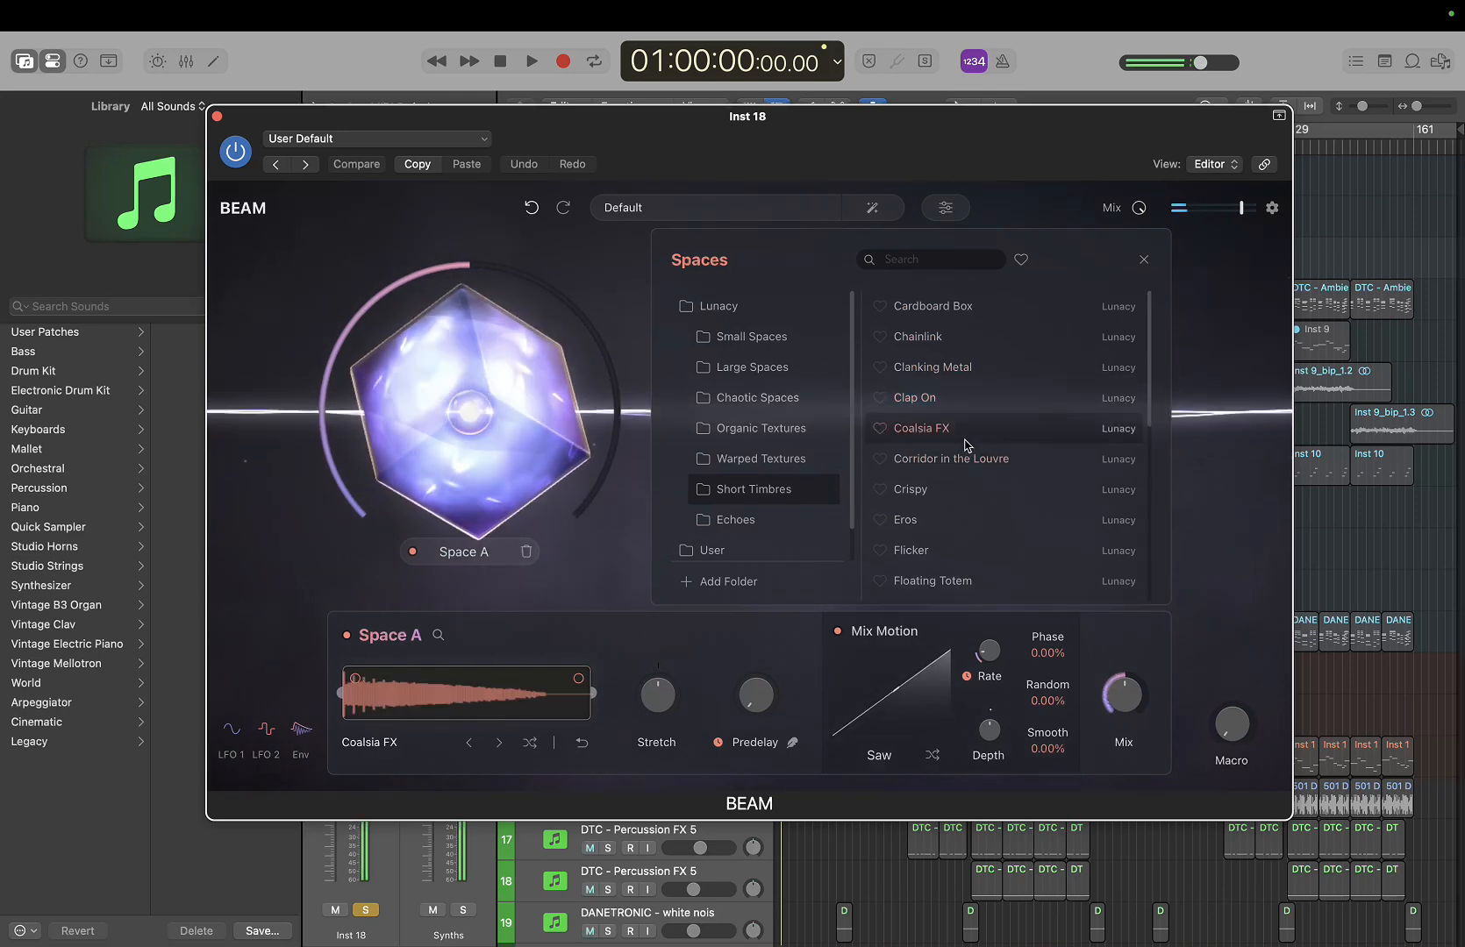
{"action": "left_click", "coordinate": [954, 463]}
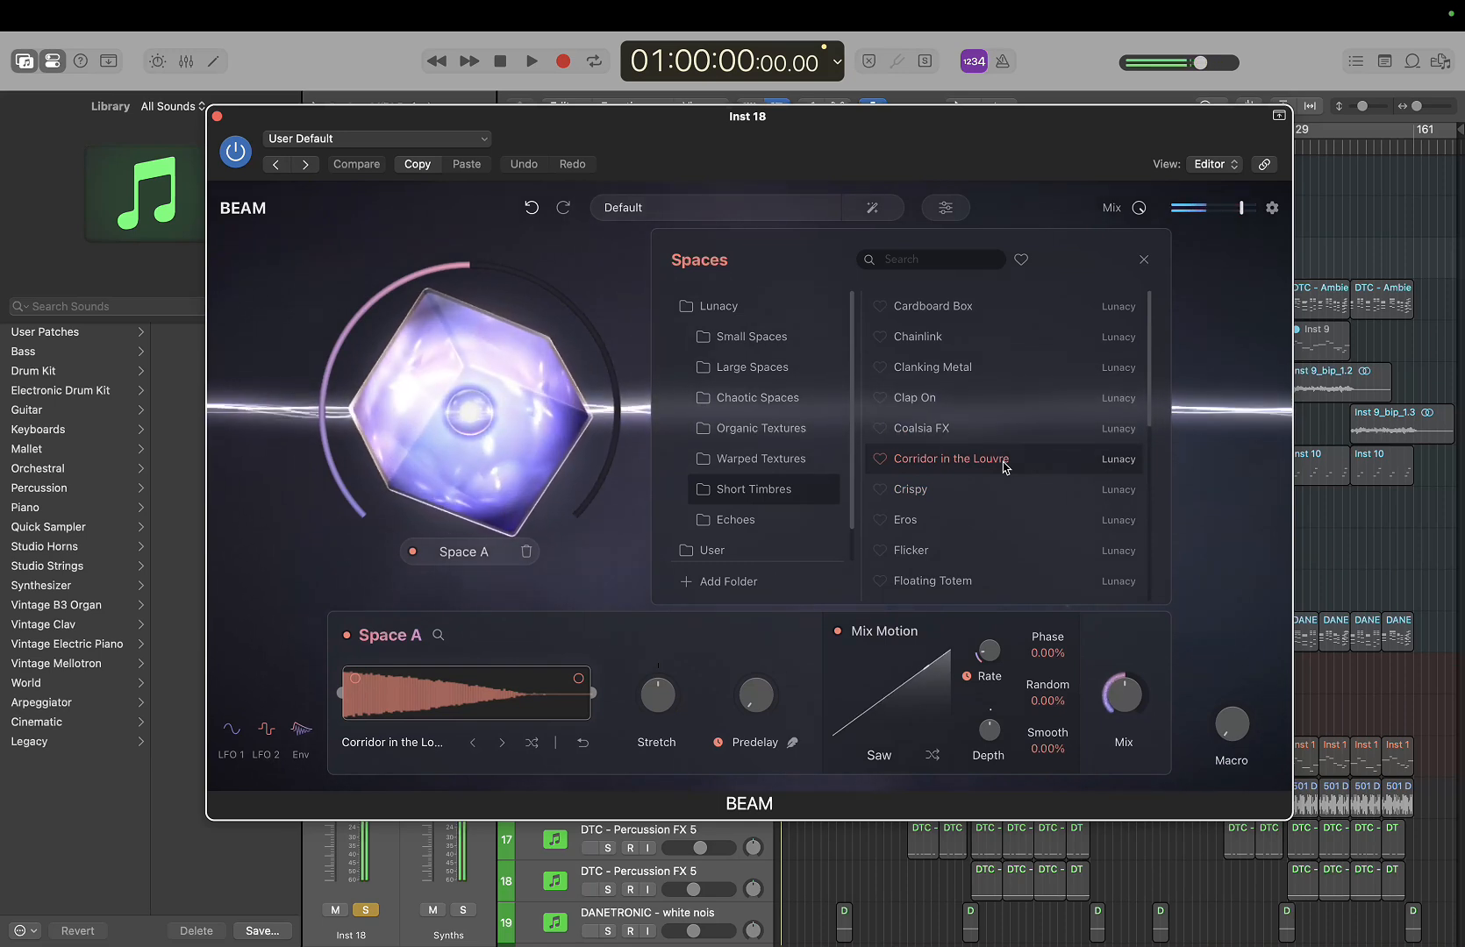
Audition Nocturna, Kintsugi Clay, Vape Hits, The Big Squish and Zip Lighter, then list the Echoes folder
{"action": "scroll", "coordinate": [1002, 465], "scroll_direction": "down", "scroll_amount": 10}
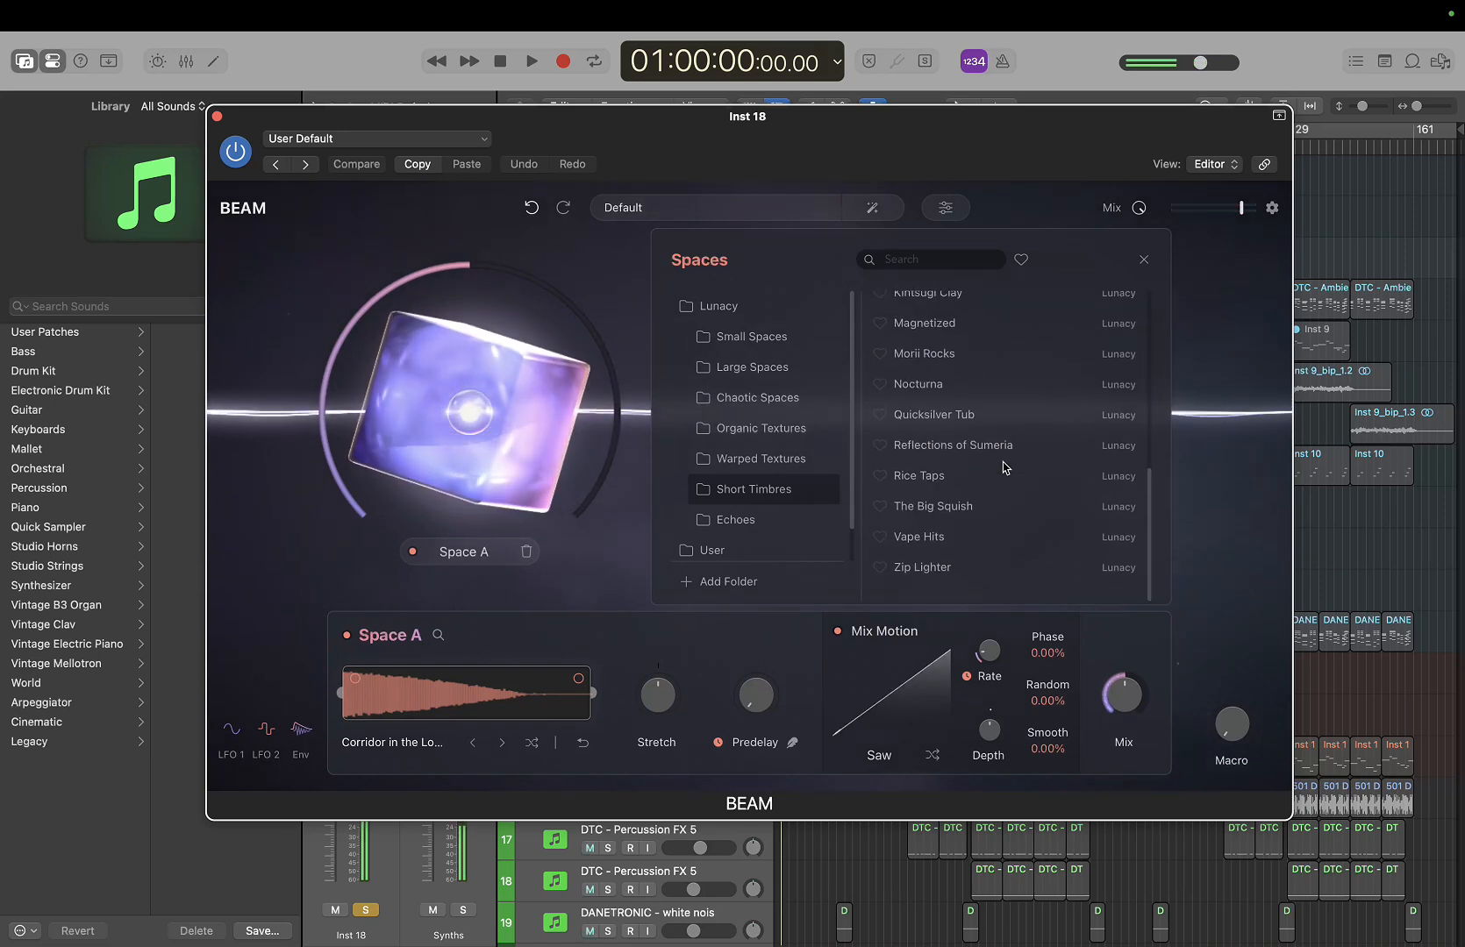
{"action": "left_click", "coordinate": [957, 396]}
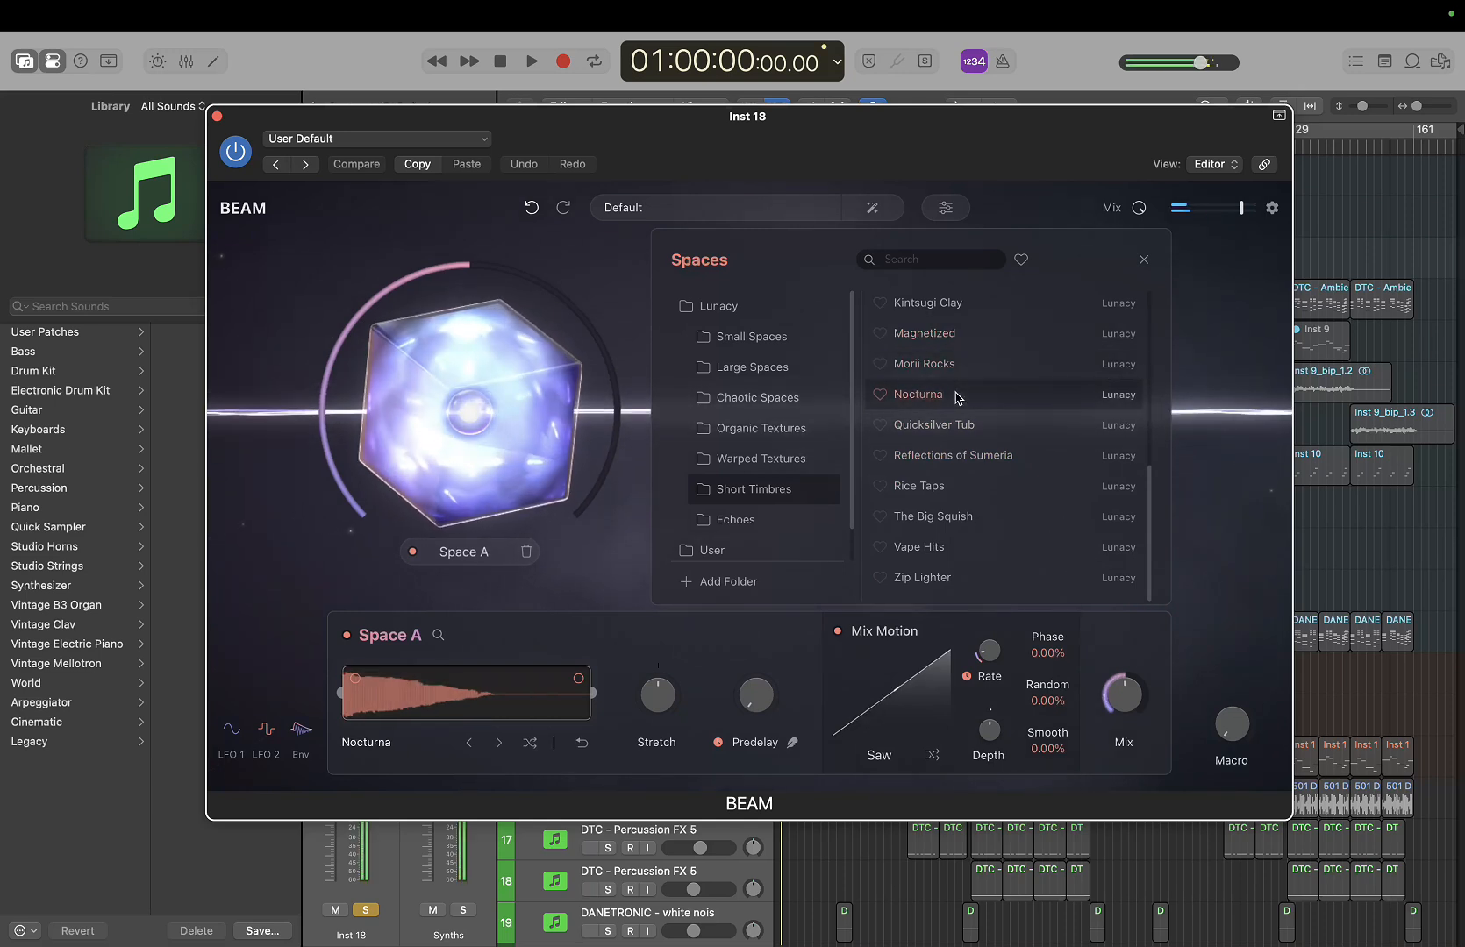
{"action": "left_click", "coordinate": [930, 305]}
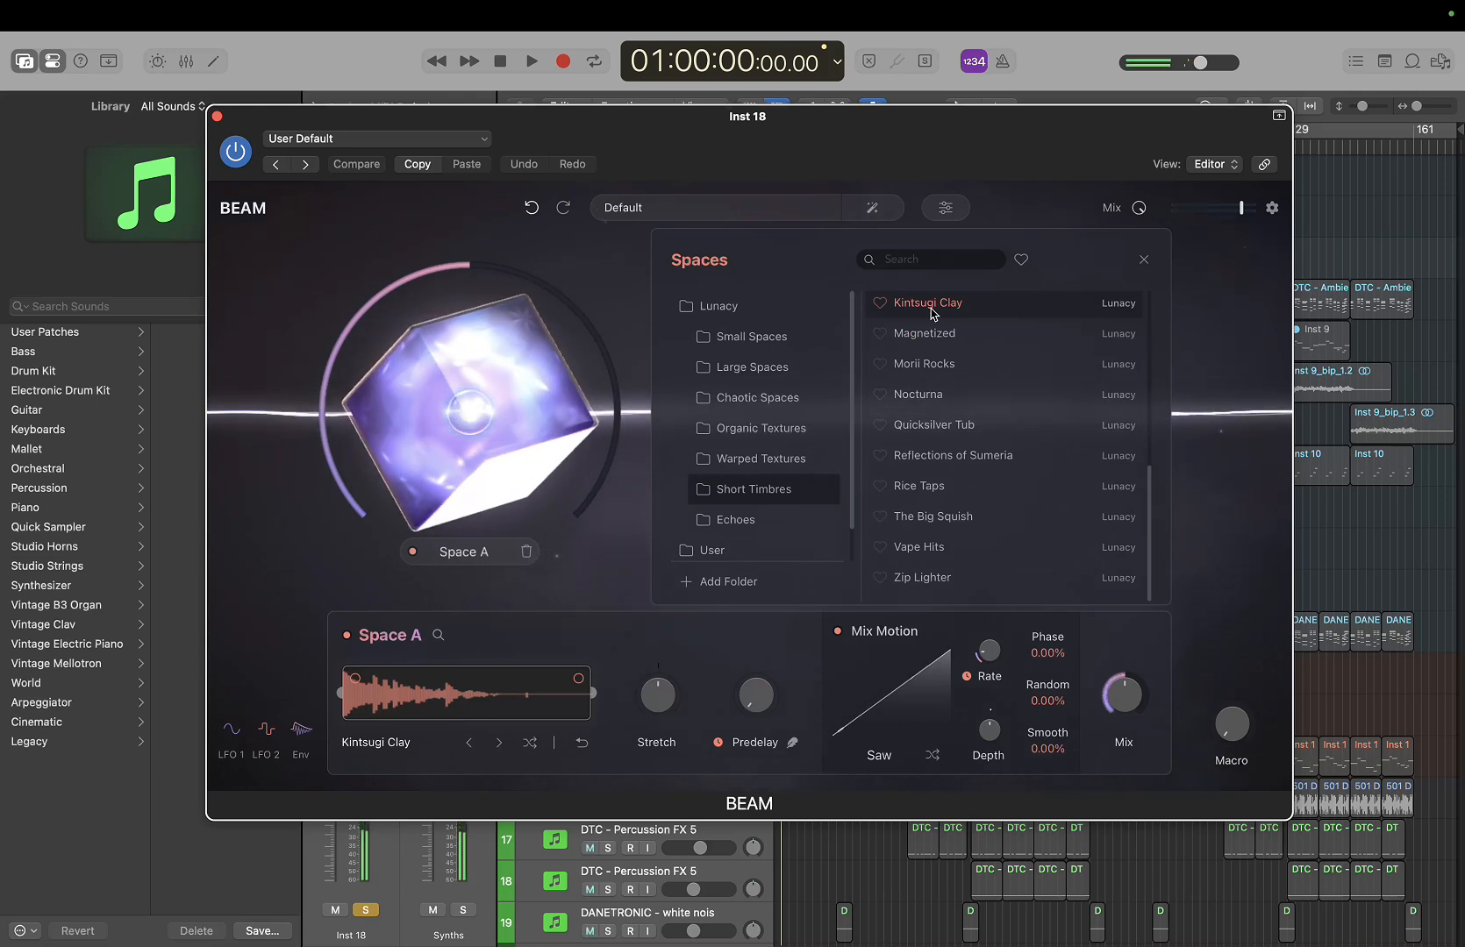
{"action": "left_click", "coordinate": [921, 548]}
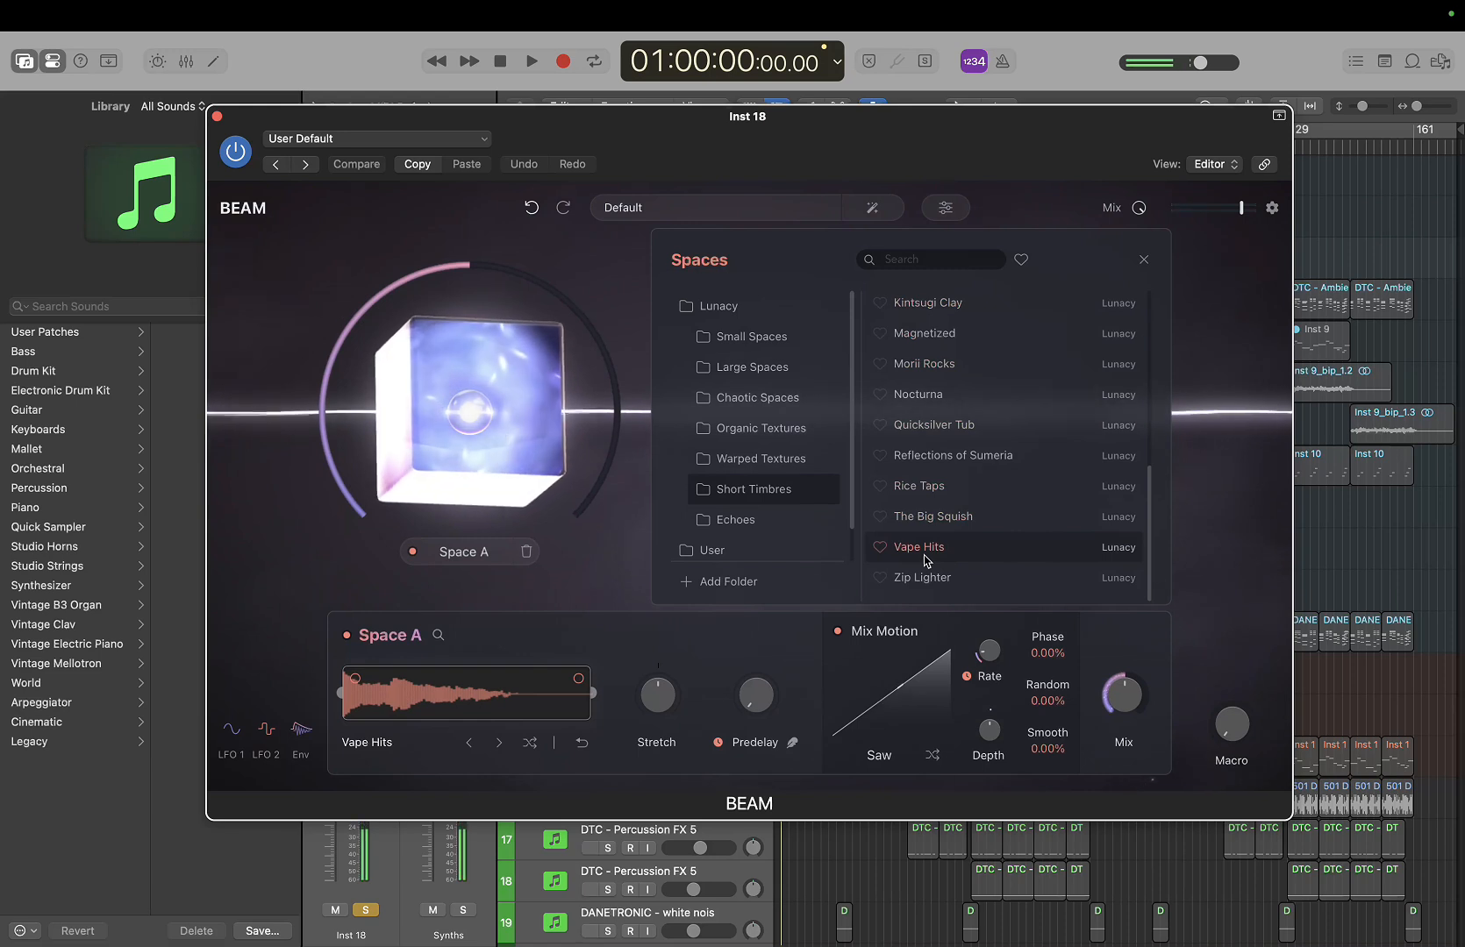
{"action": "left_click", "coordinate": [960, 526]}
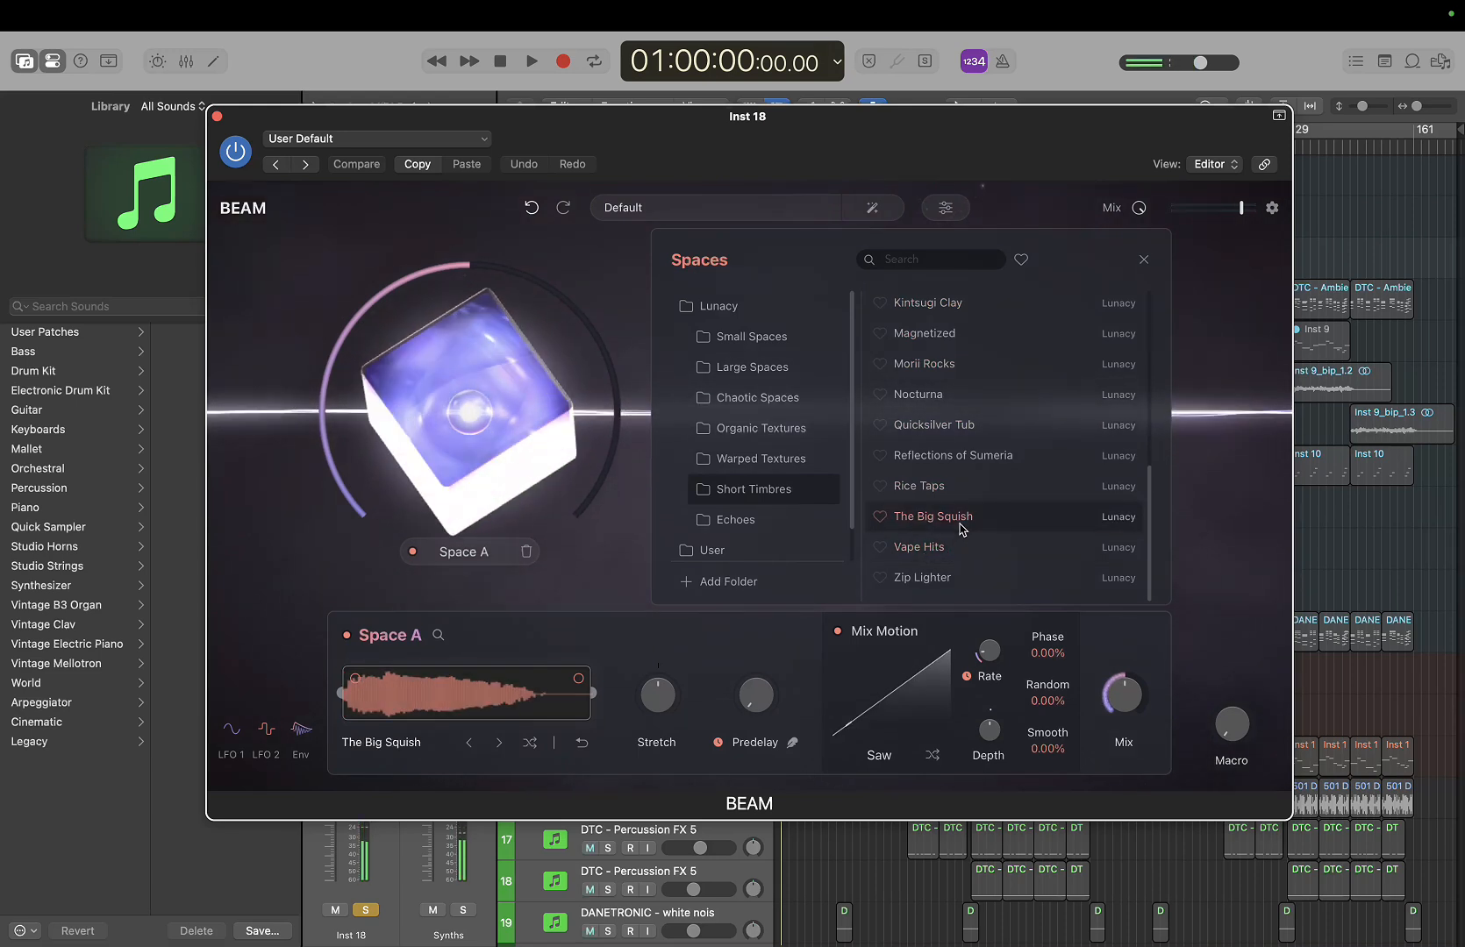
{"action": "left_click", "coordinate": [928, 578]}
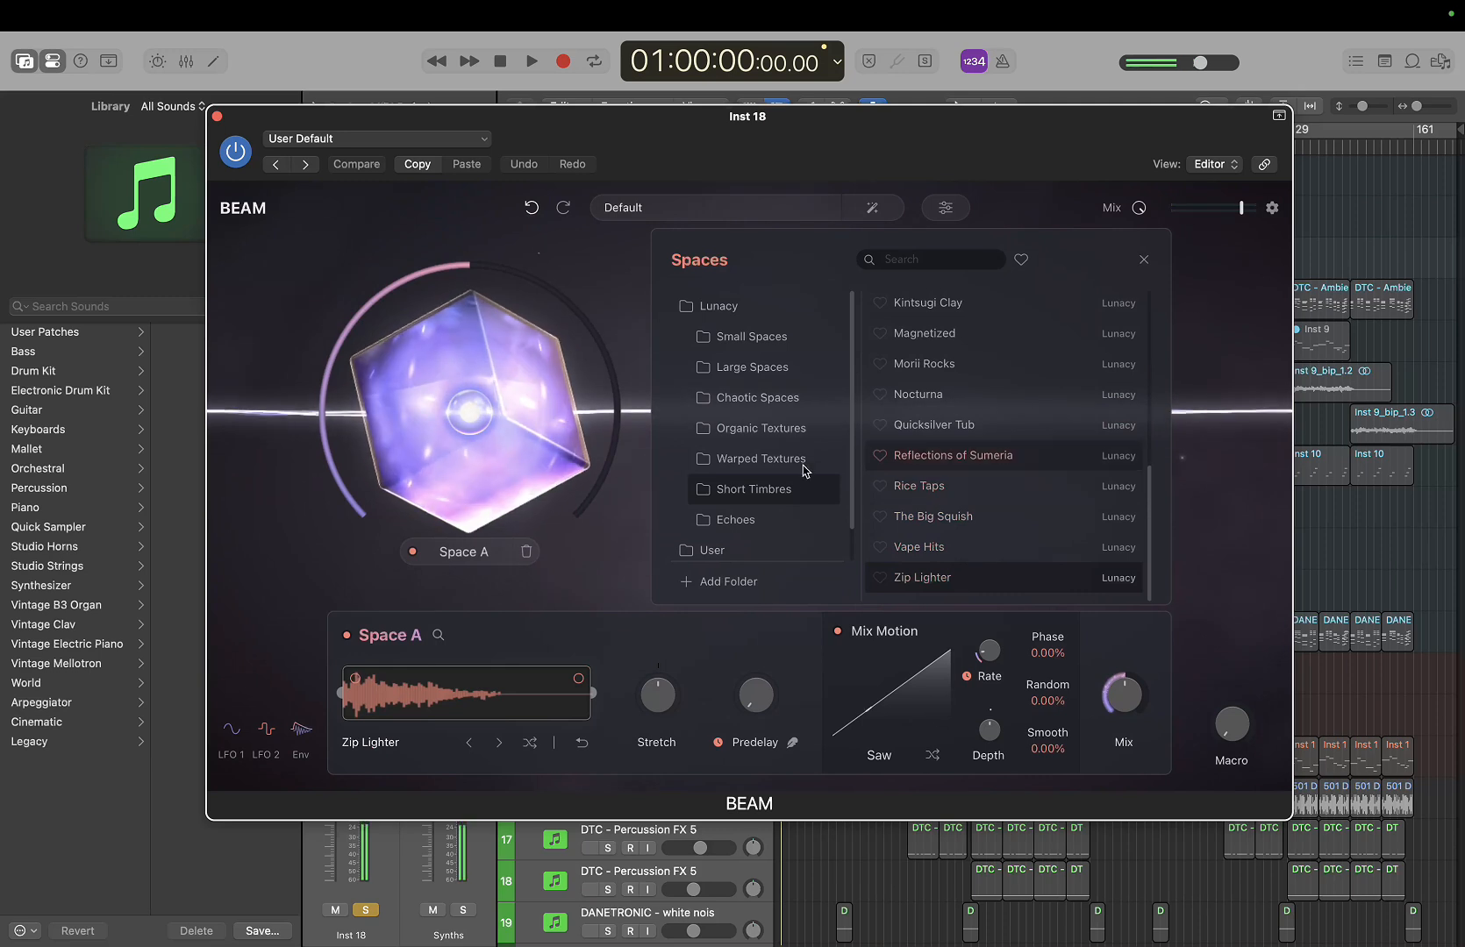
{"action": "left_click", "coordinate": [746, 522]}
Audition Banded Irons, Branches, Broken Clock, Clockwork Tower, Cylindrical Robot and Dreamstate, ending on Hyperizer
{"action": "scroll", "coordinate": [978, 302], "scroll_direction": "up", "scroll_amount": 10}
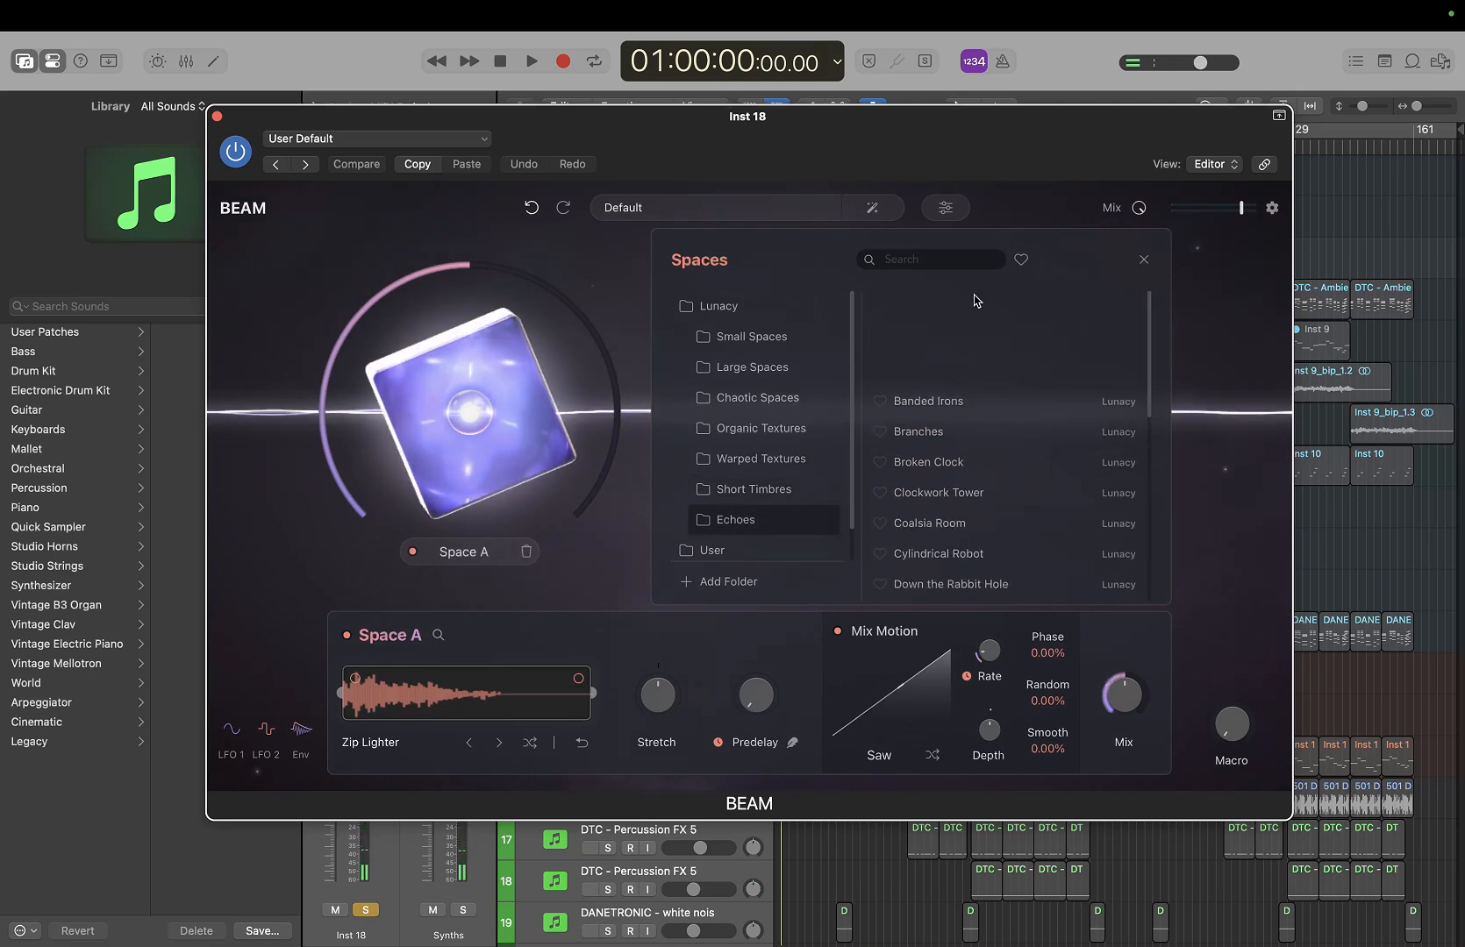
{"action": "left_click", "coordinate": [961, 307]}
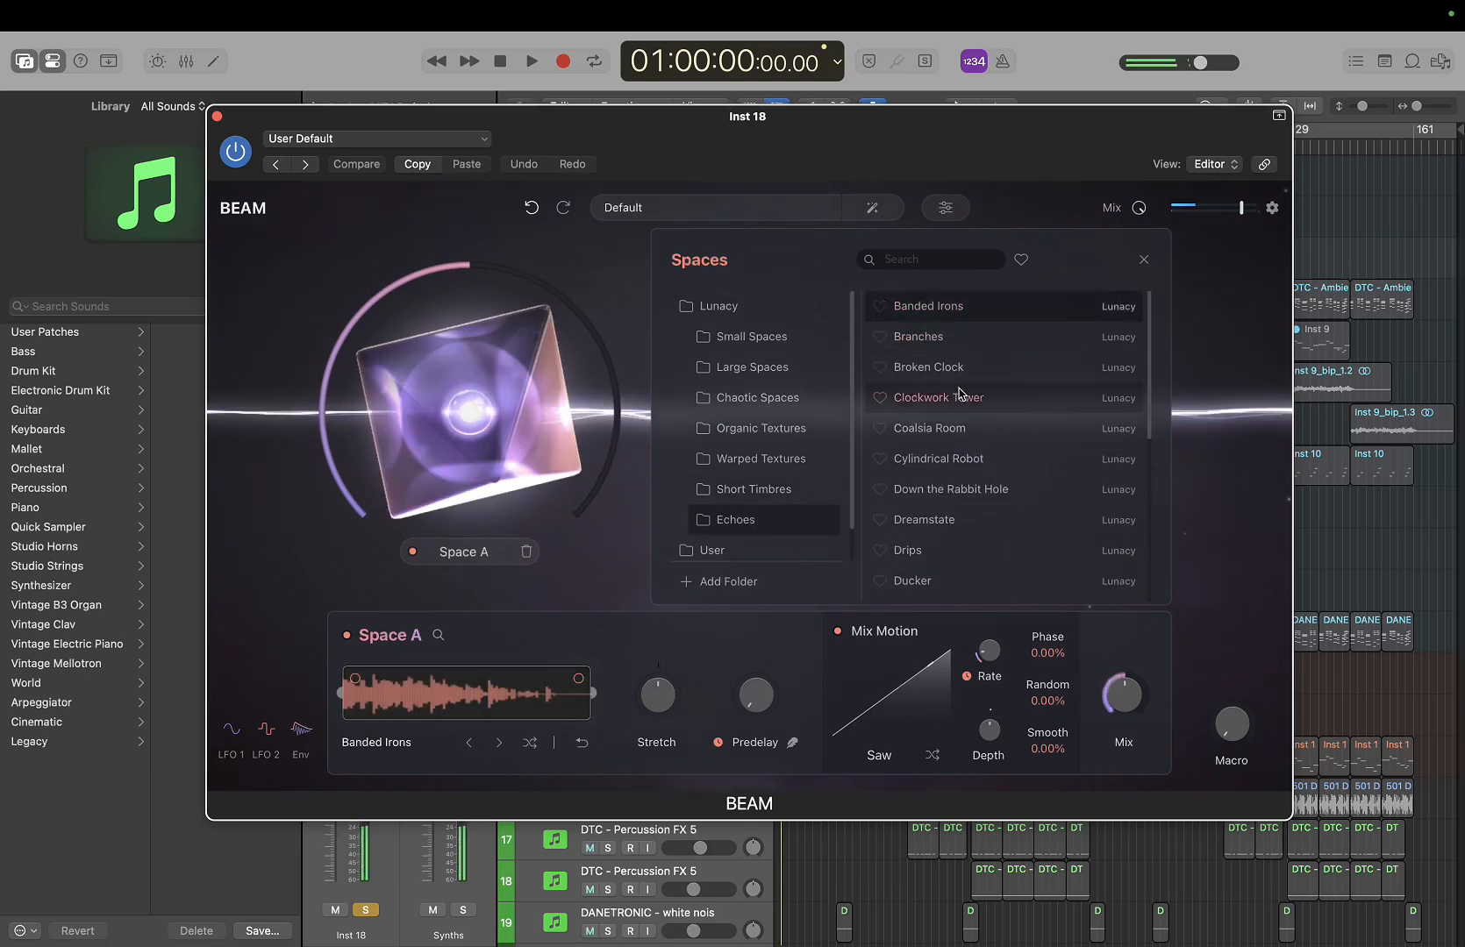
{"action": "left_click", "coordinate": [975, 340]}
{"action": "left_click", "coordinate": [975, 368]}
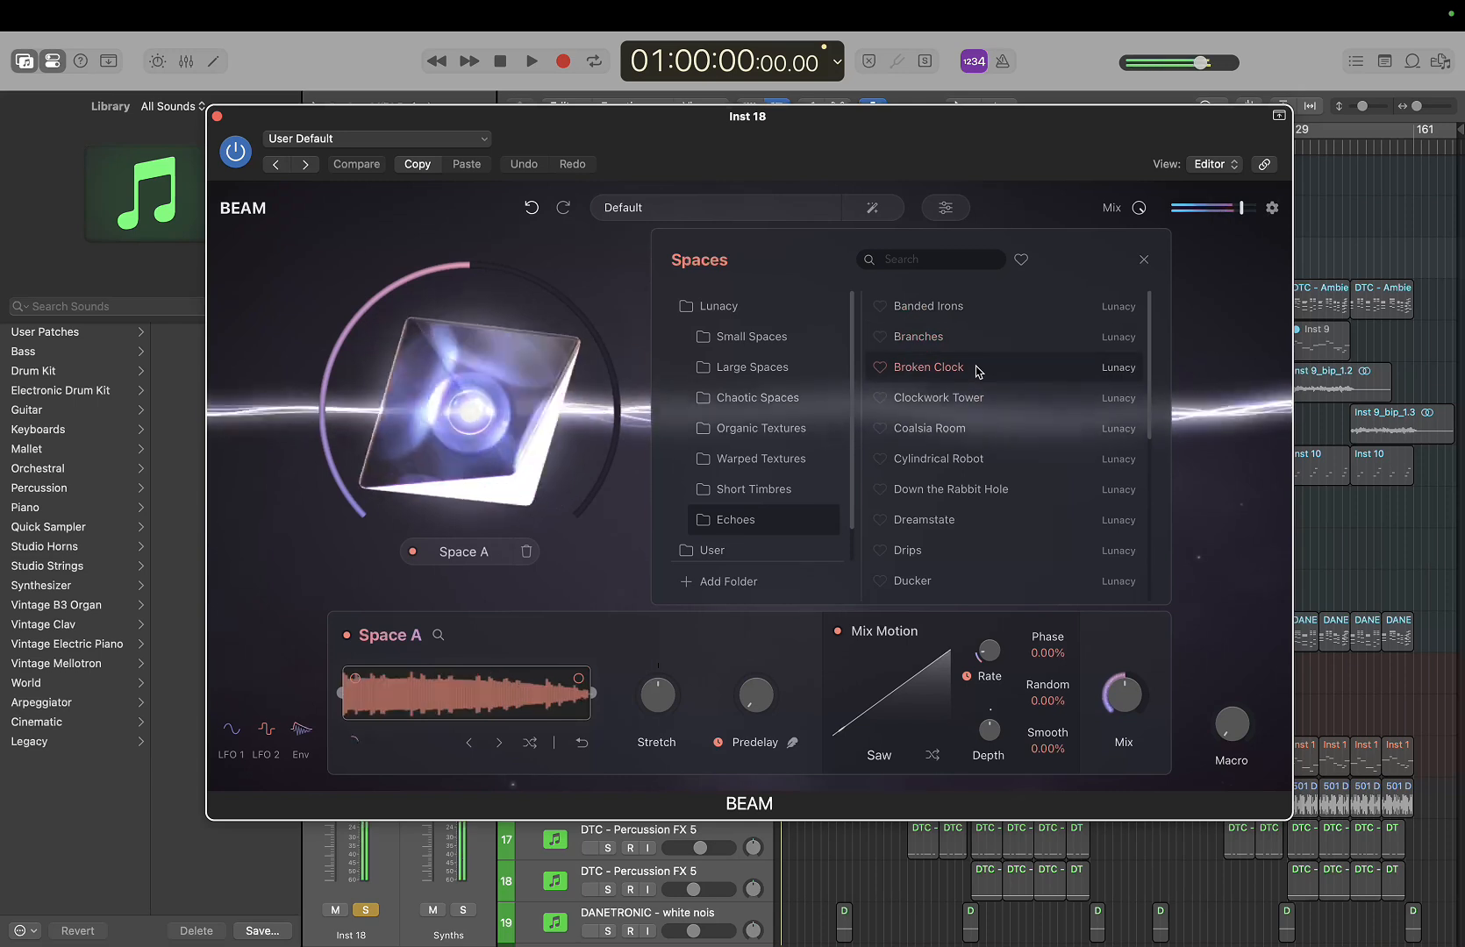
{"action": "left_click", "coordinate": [972, 400]}
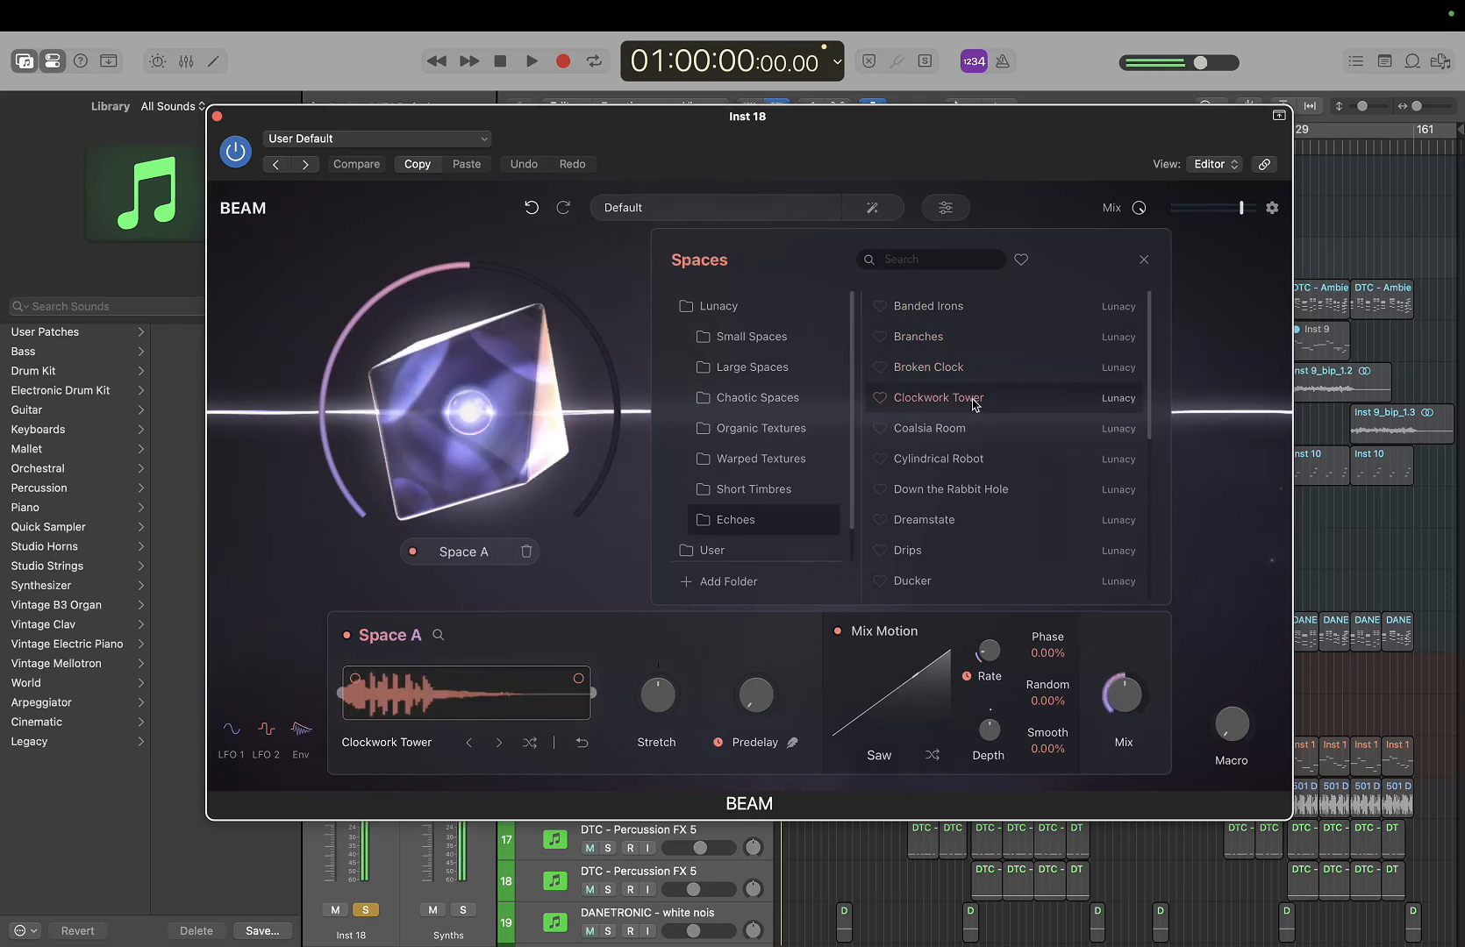
{"action": "left_click", "coordinate": [970, 459]}
{"action": "scroll", "coordinate": [970, 460], "scroll_direction": "down", "scroll_amount": 3}
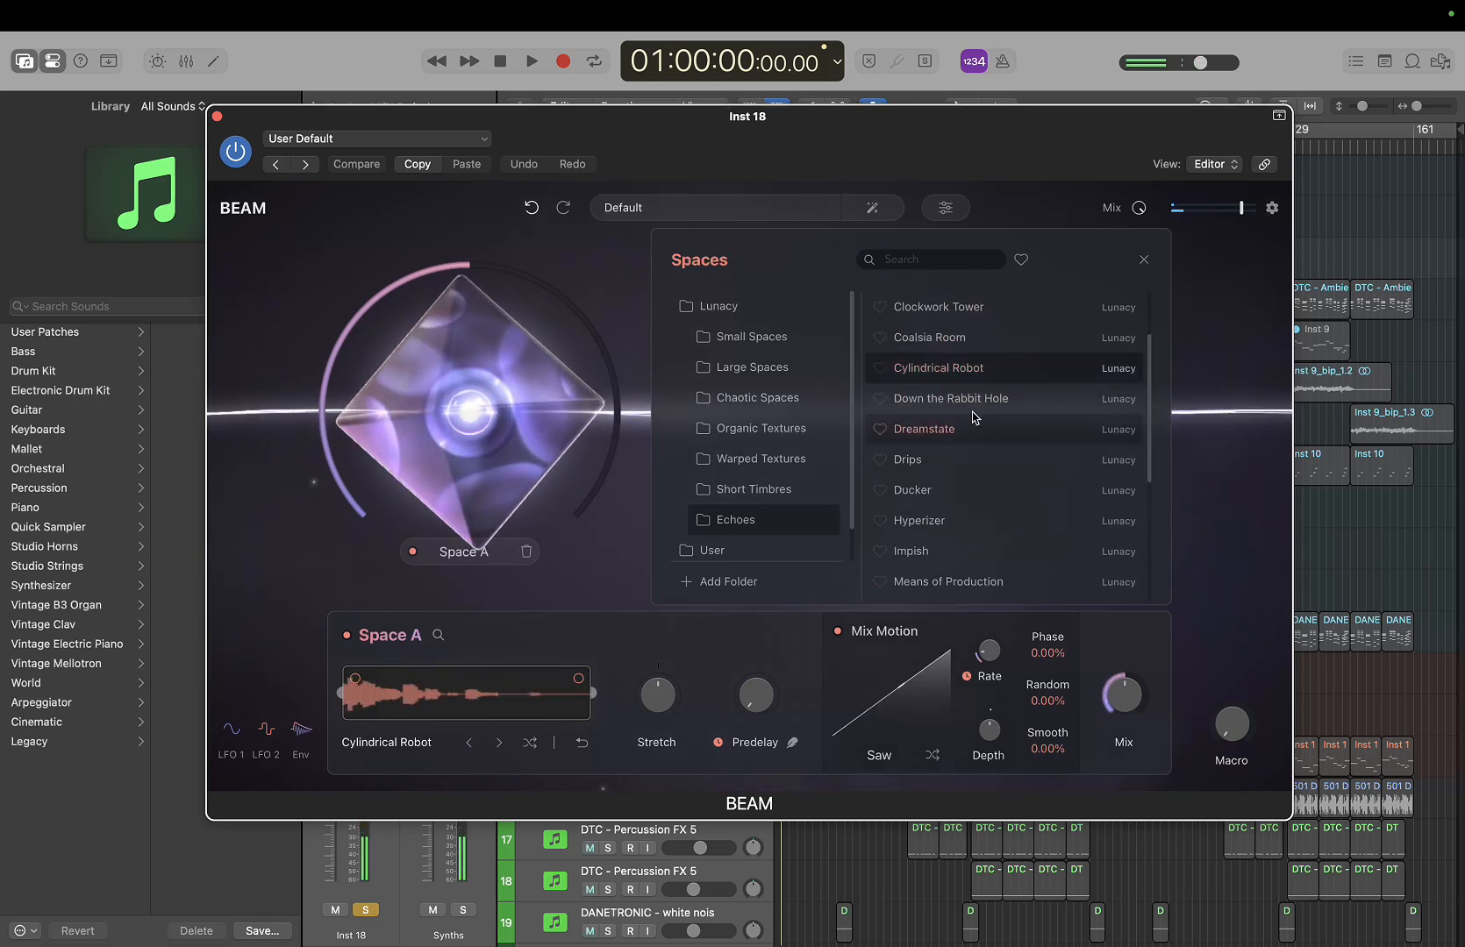
{"action": "left_click", "coordinate": [935, 434]}
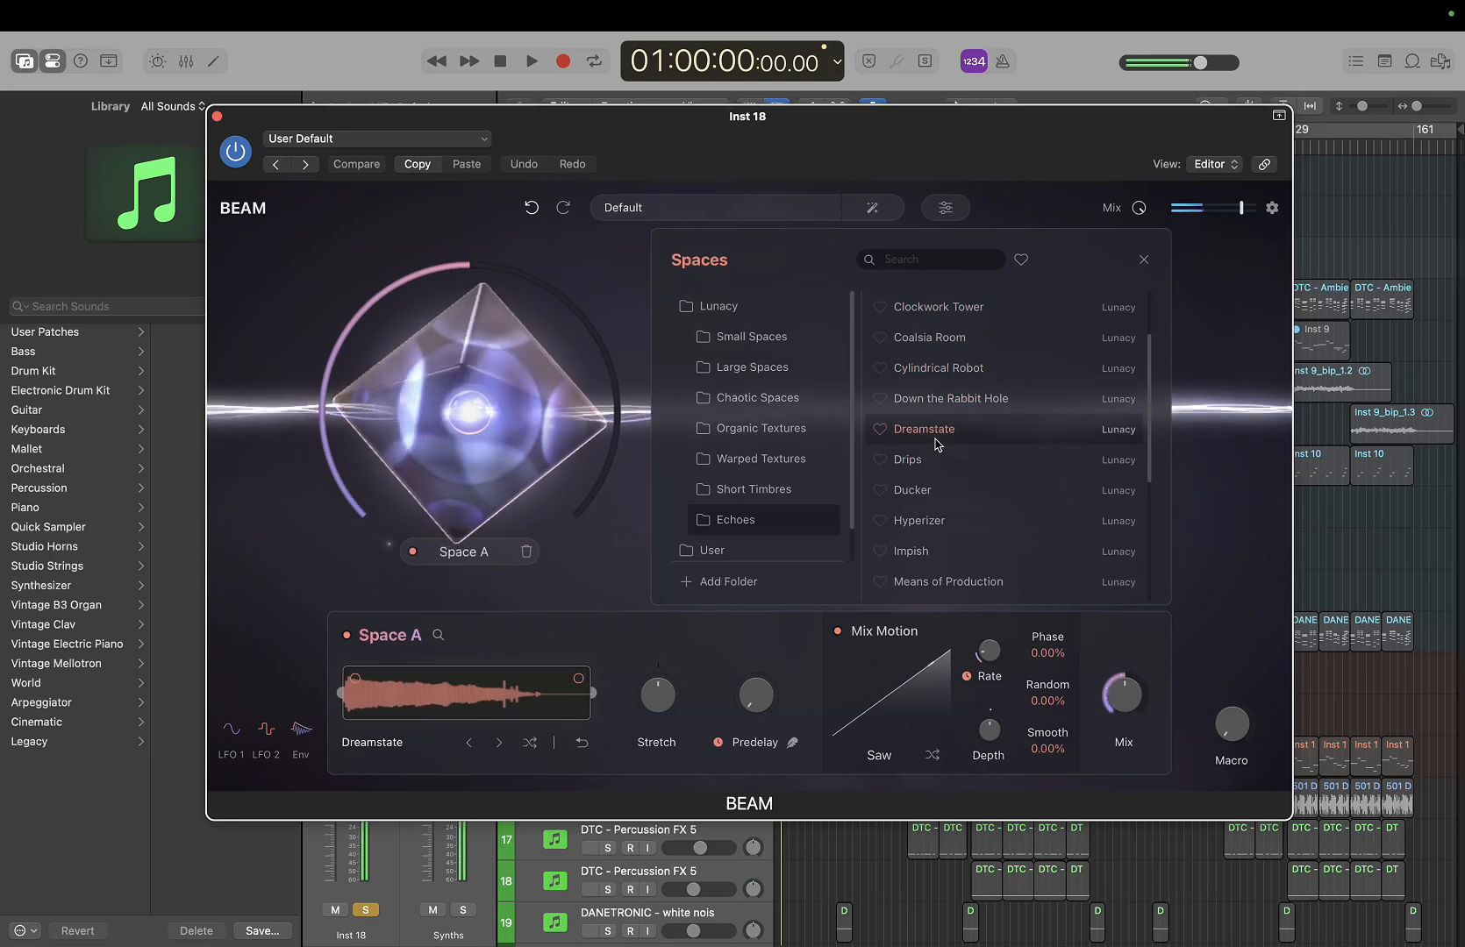
{"action": "left_click", "coordinate": [931, 520]}
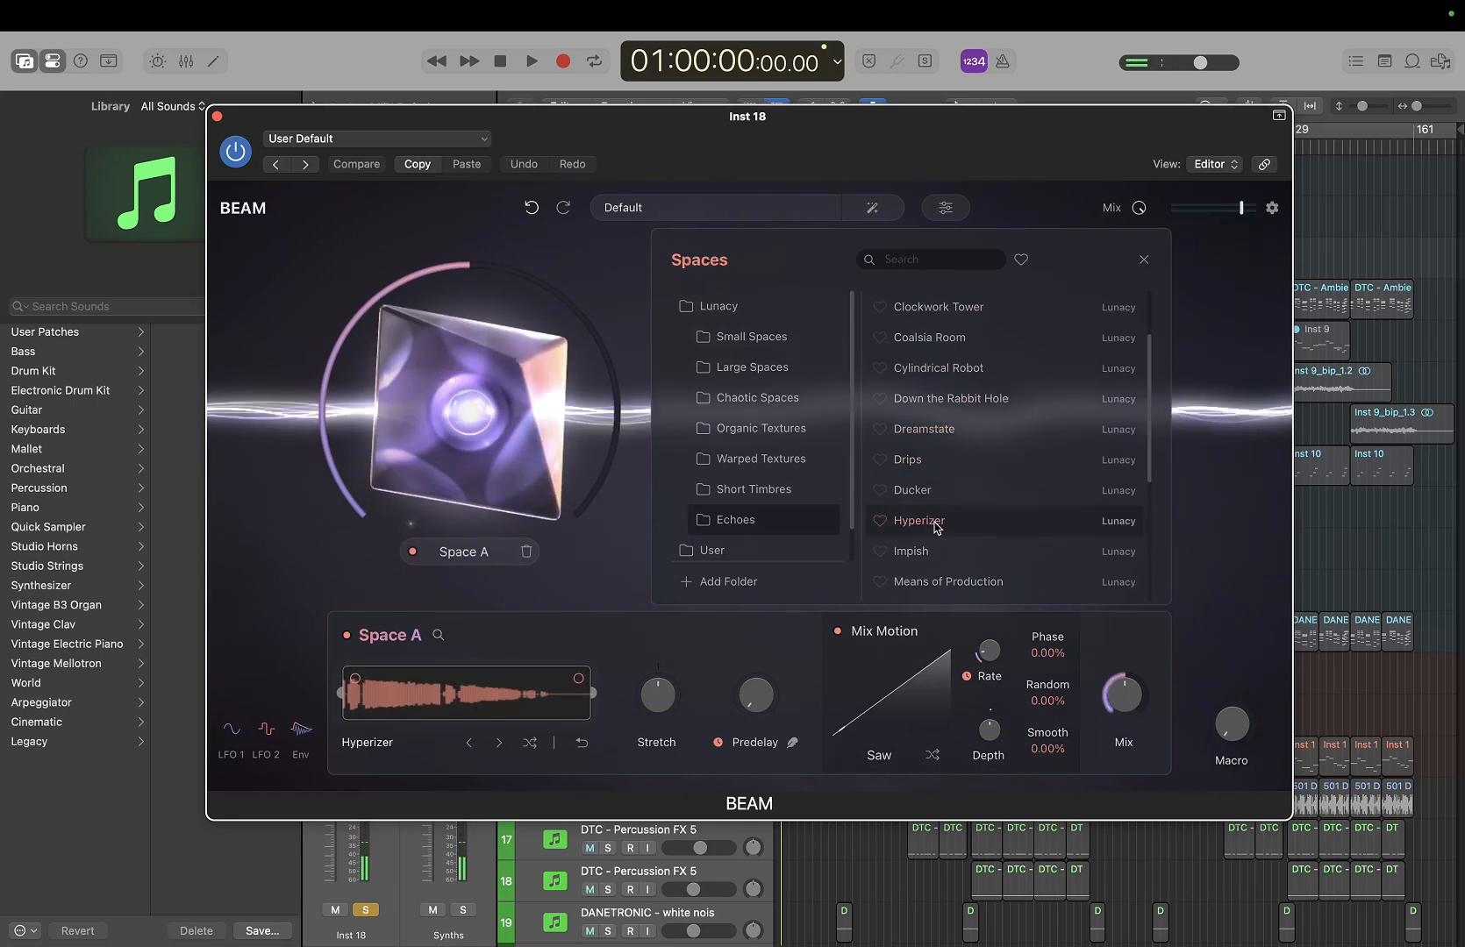
{"action": "scroll", "coordinate": [938, 517], "scroll_direction": "down", "scroll_amount": 5}
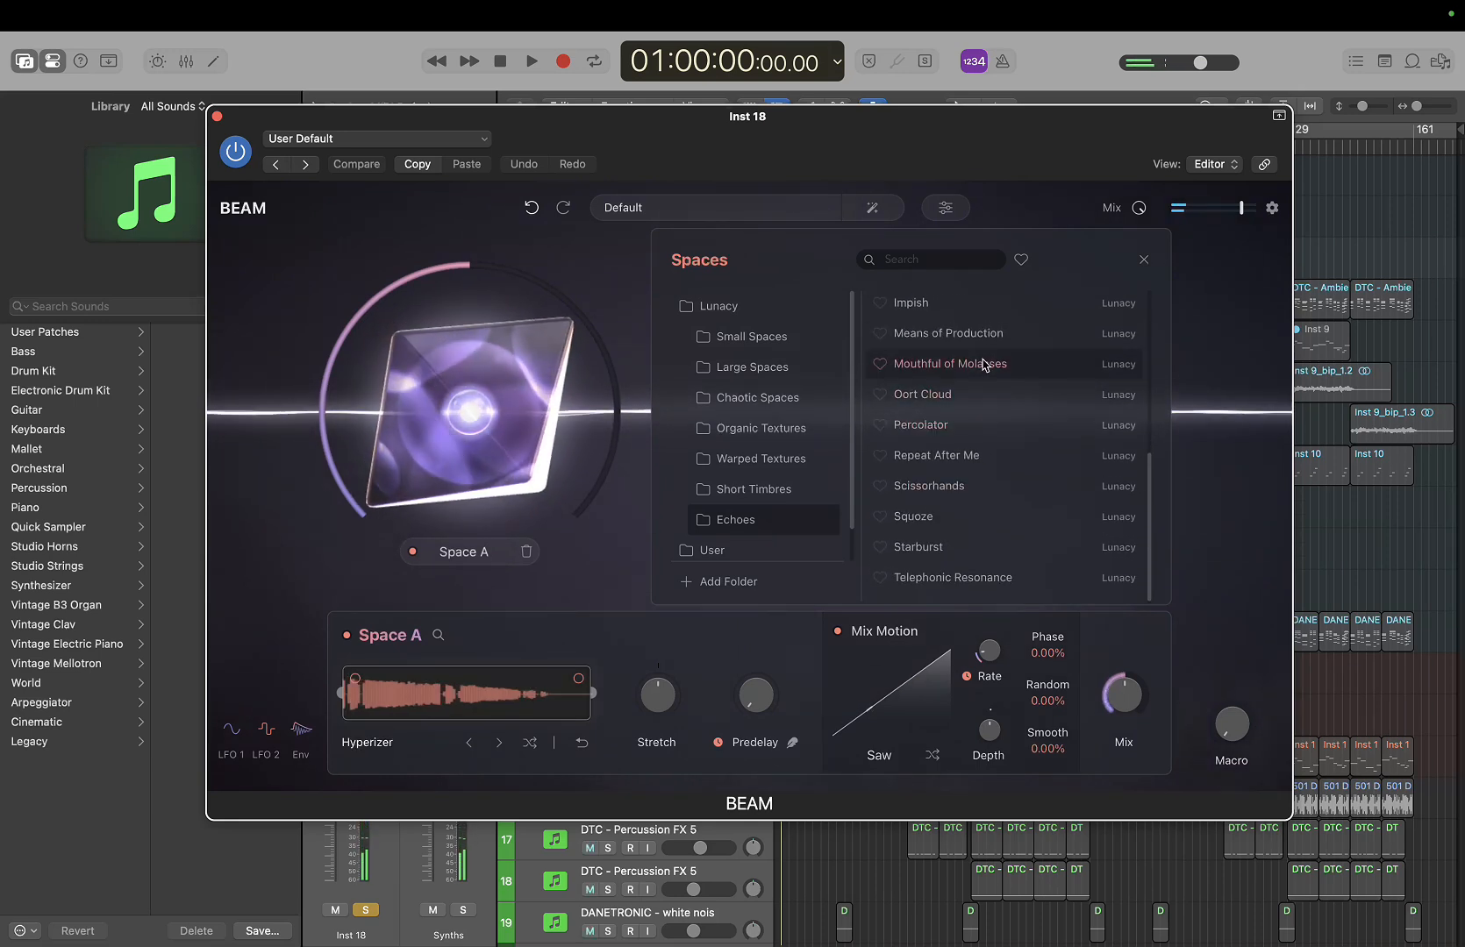
{"action": "scroll", "coordinate": [799, 529], "scroll_direction": "down", "scroll_amount": 2}
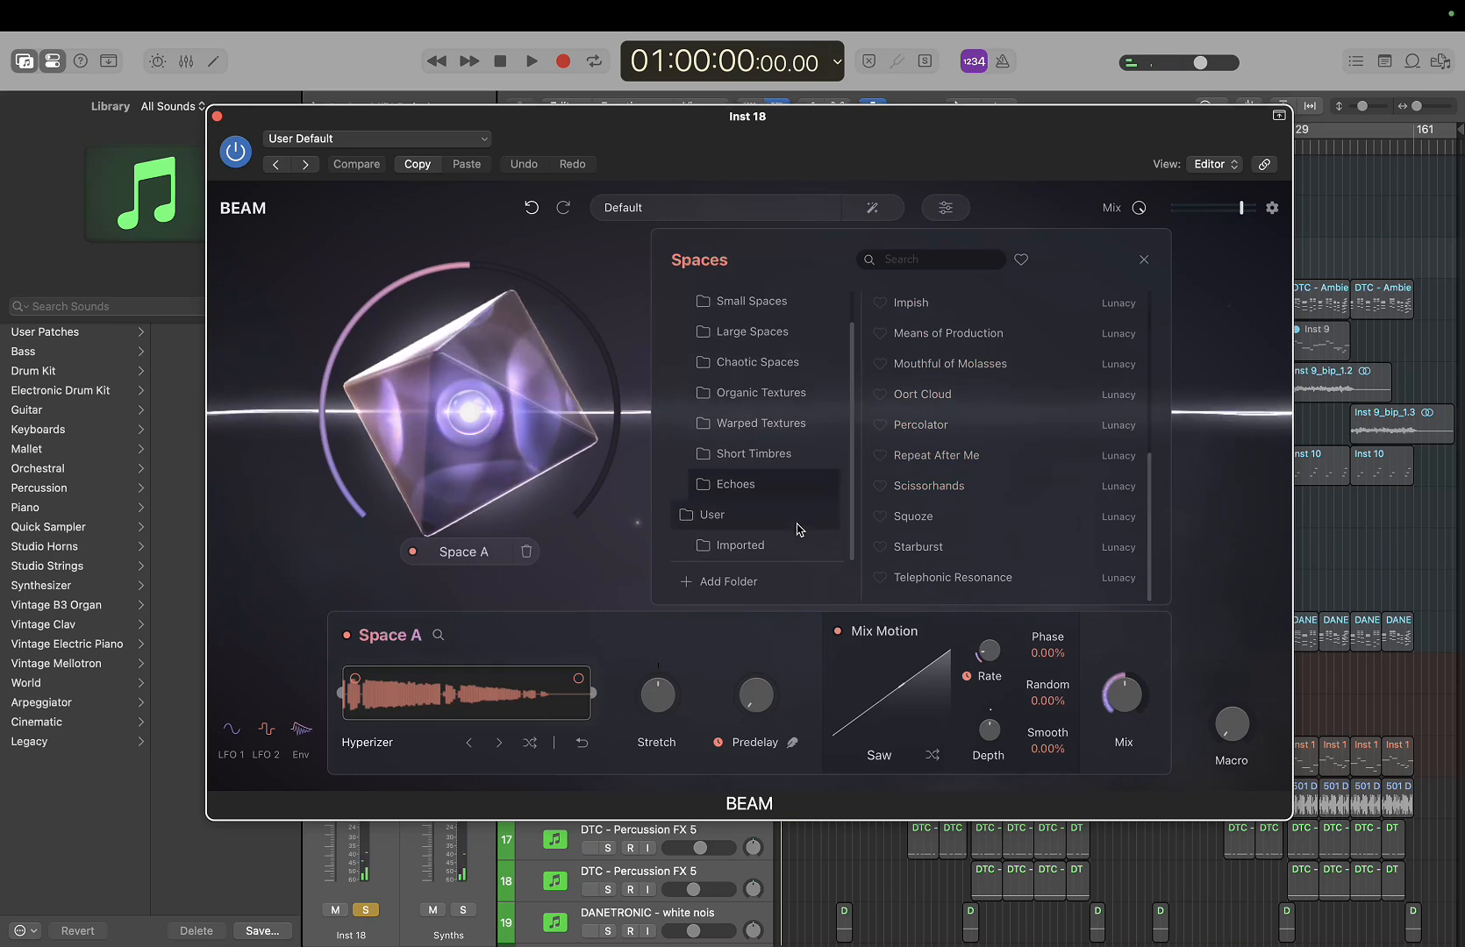
From User > Imported, audition CHIME_FX_chip_bleeper_05, color arps, Pathfinder_colors and Pixellator 1 F# during playback
{"action": "left_click", "coordinate": [766, 547]}
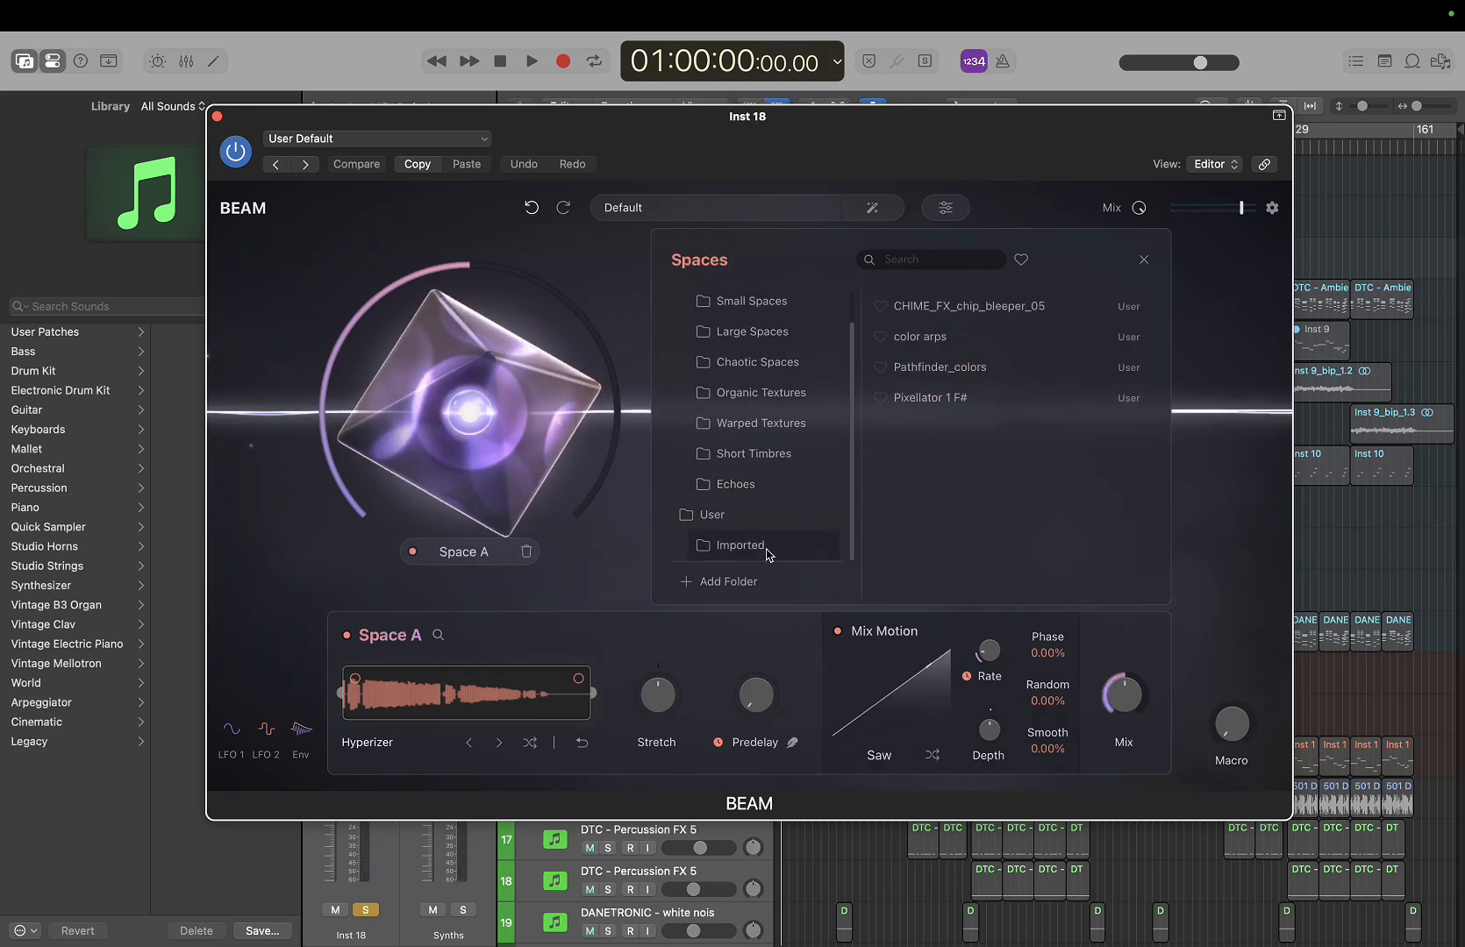
{"action": "left_click", "coordinate": [935, 314]}
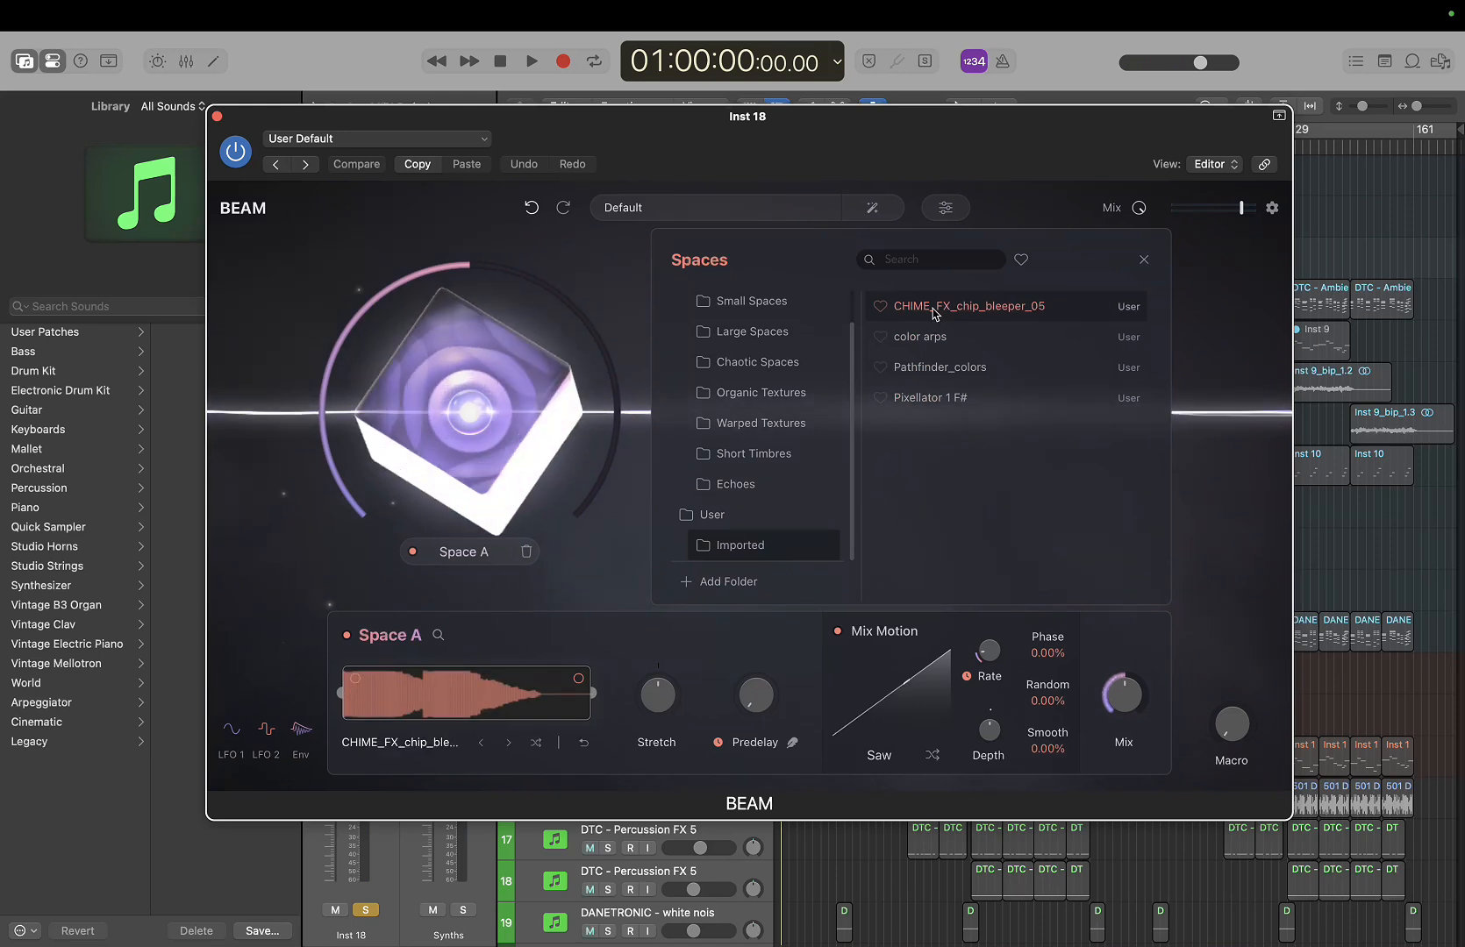
{"action": "left_click", "coordinate": [965, 337]}
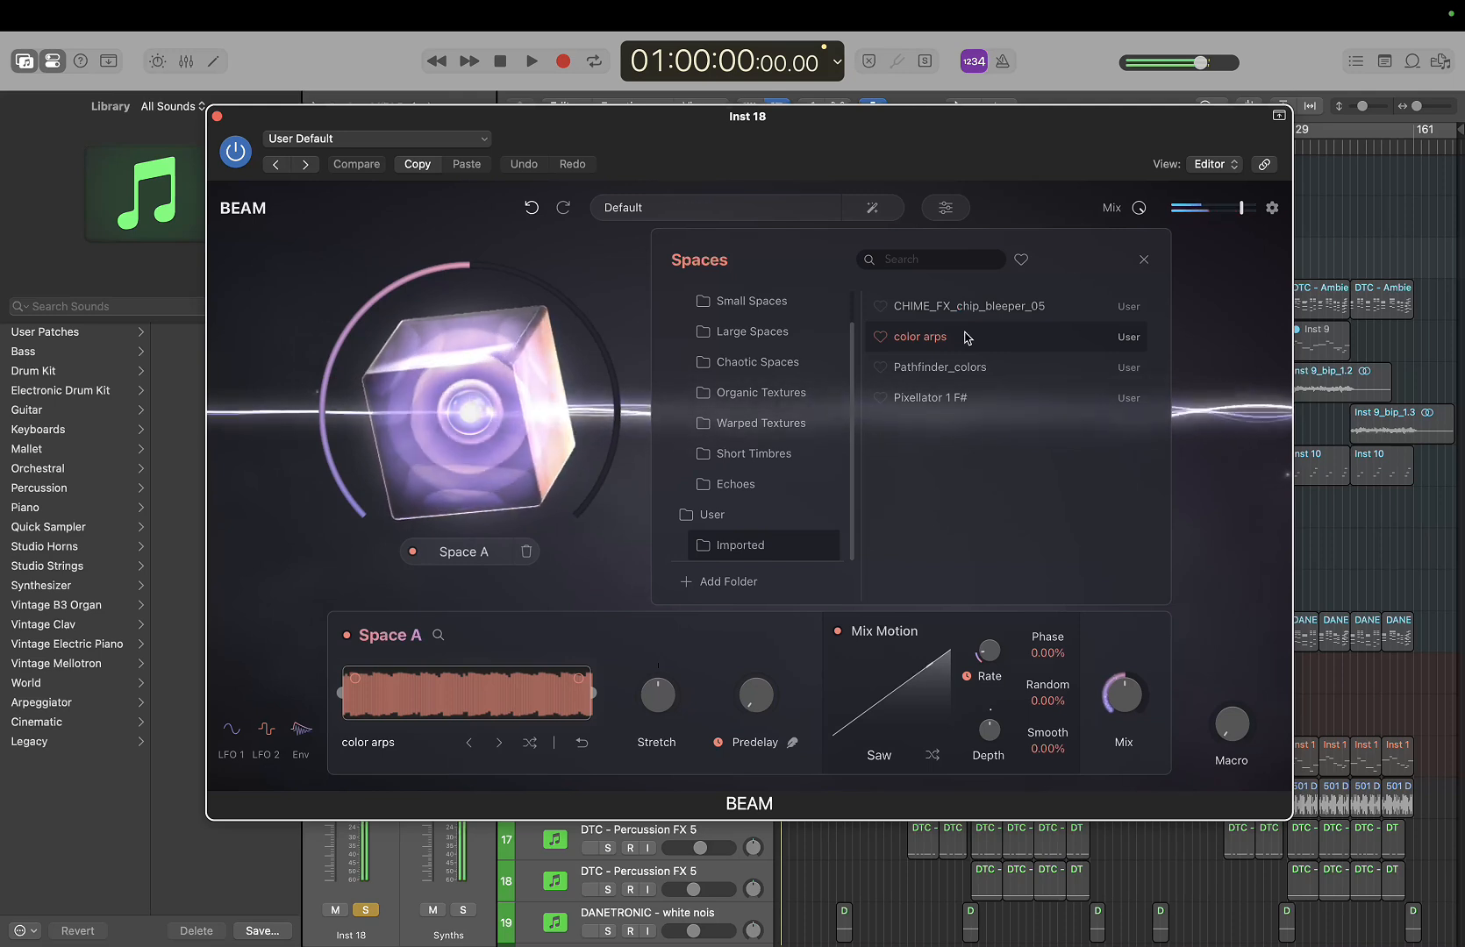
{"action": "key", "text": "space"}
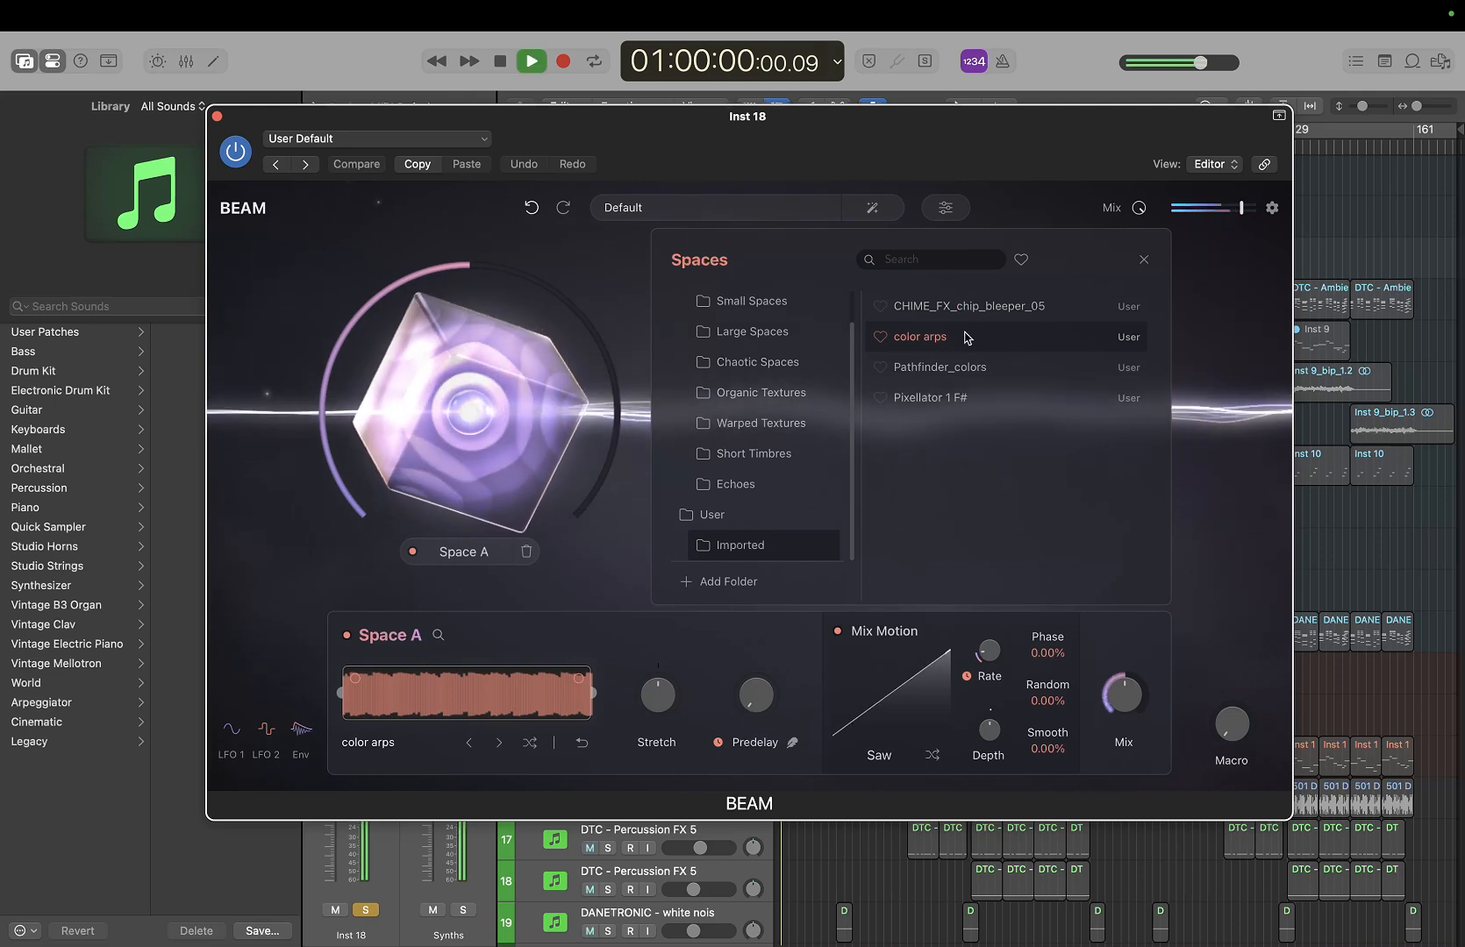
{"action": "left_click", "coordinate": [953, 372]}
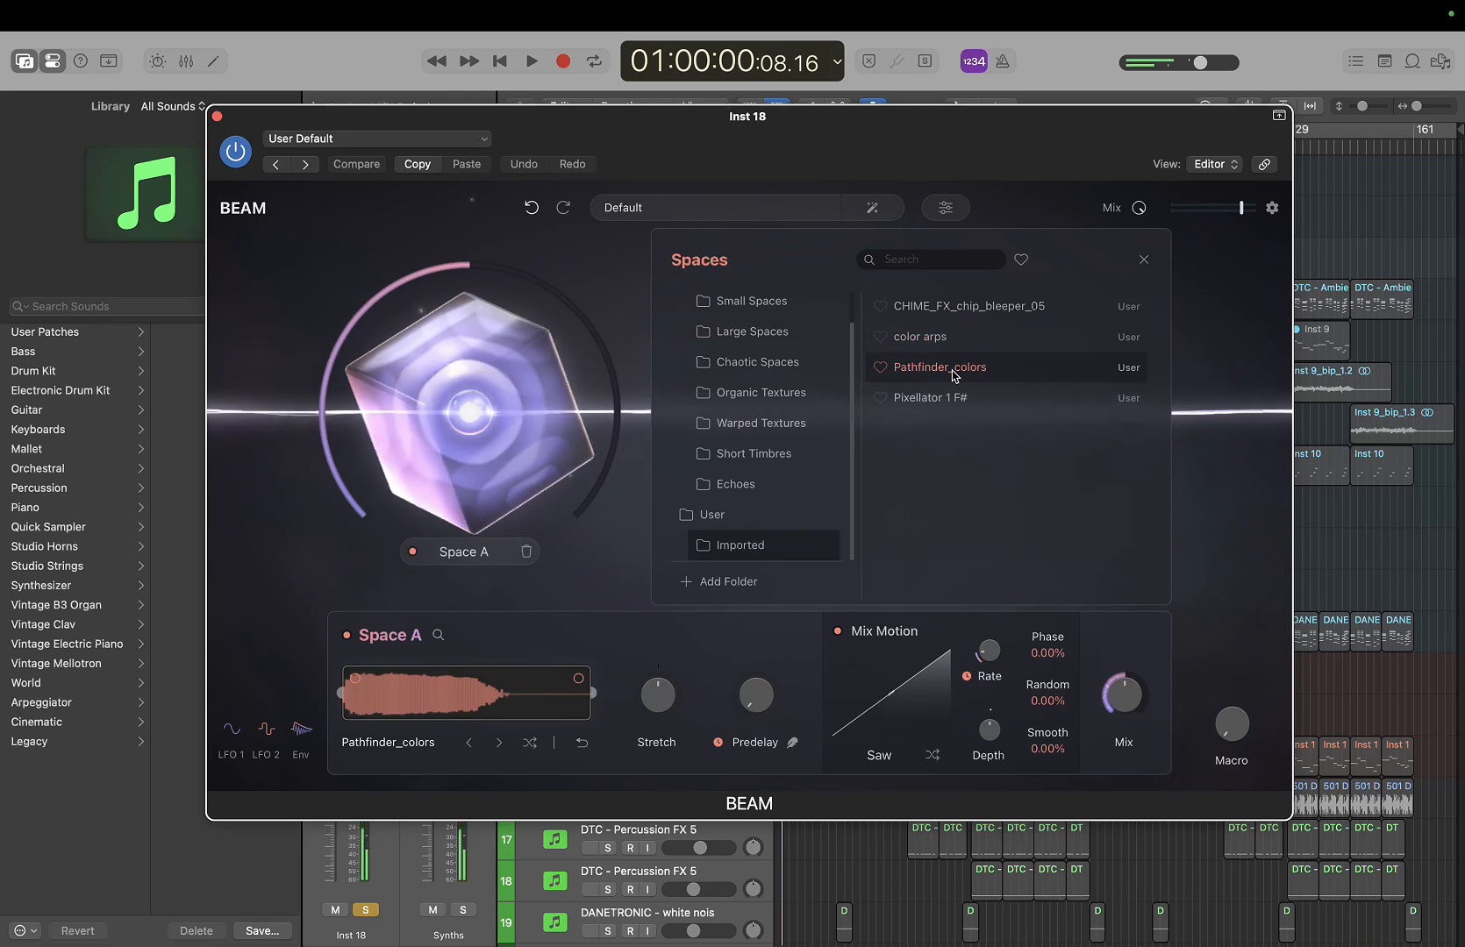
{"action": "left_click", "coordinate": [939, 396]}
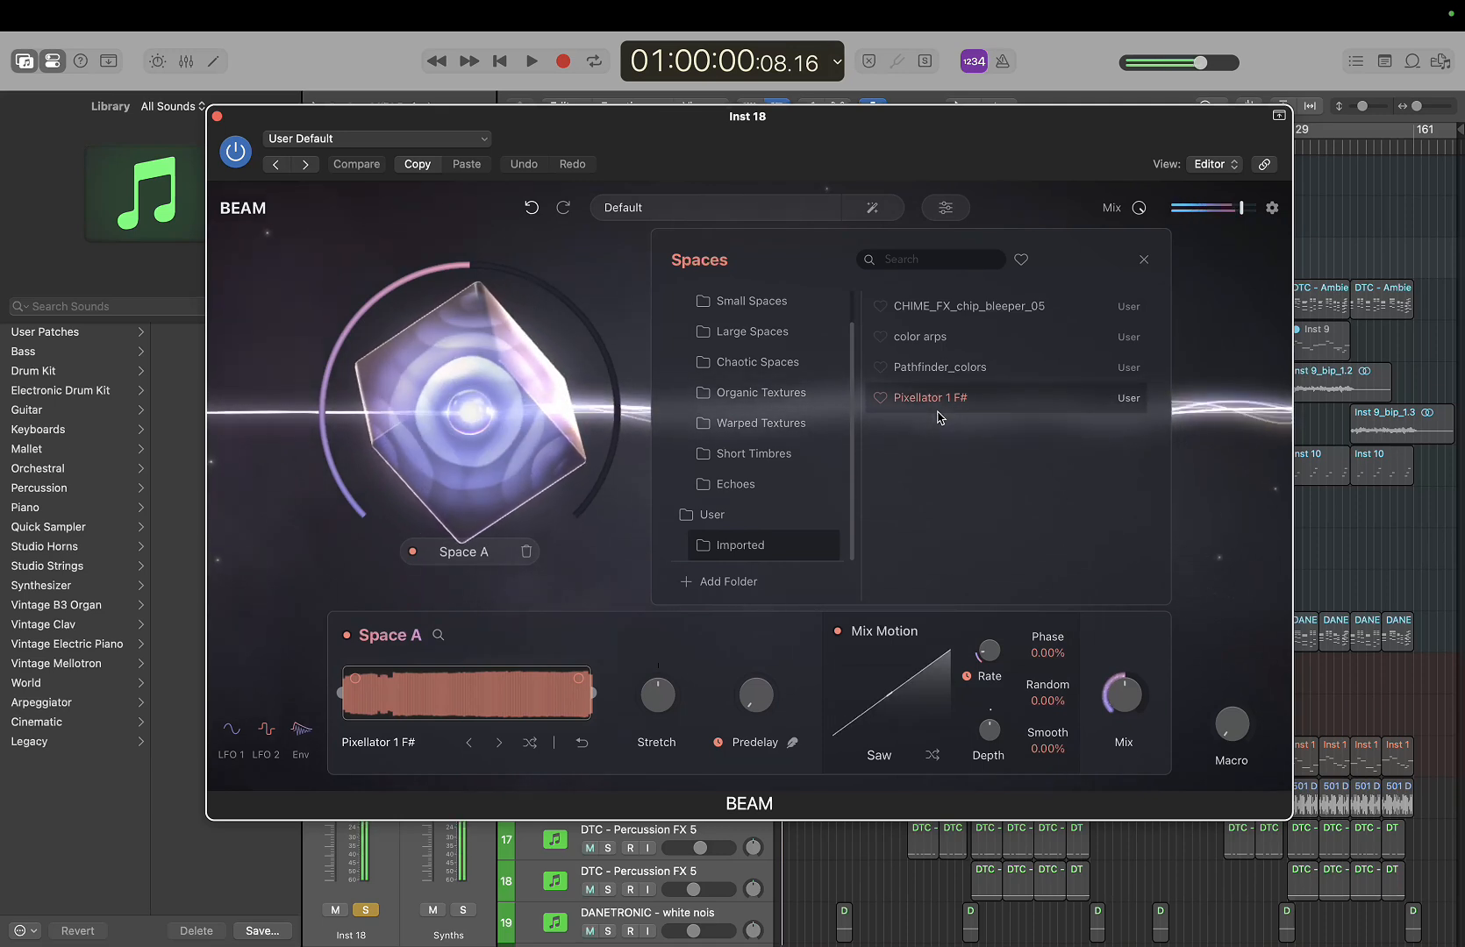
{"action": "key", "text": "space"}
{"action": "key", "text": "space"}
{"action": "key", "text": "Return"}
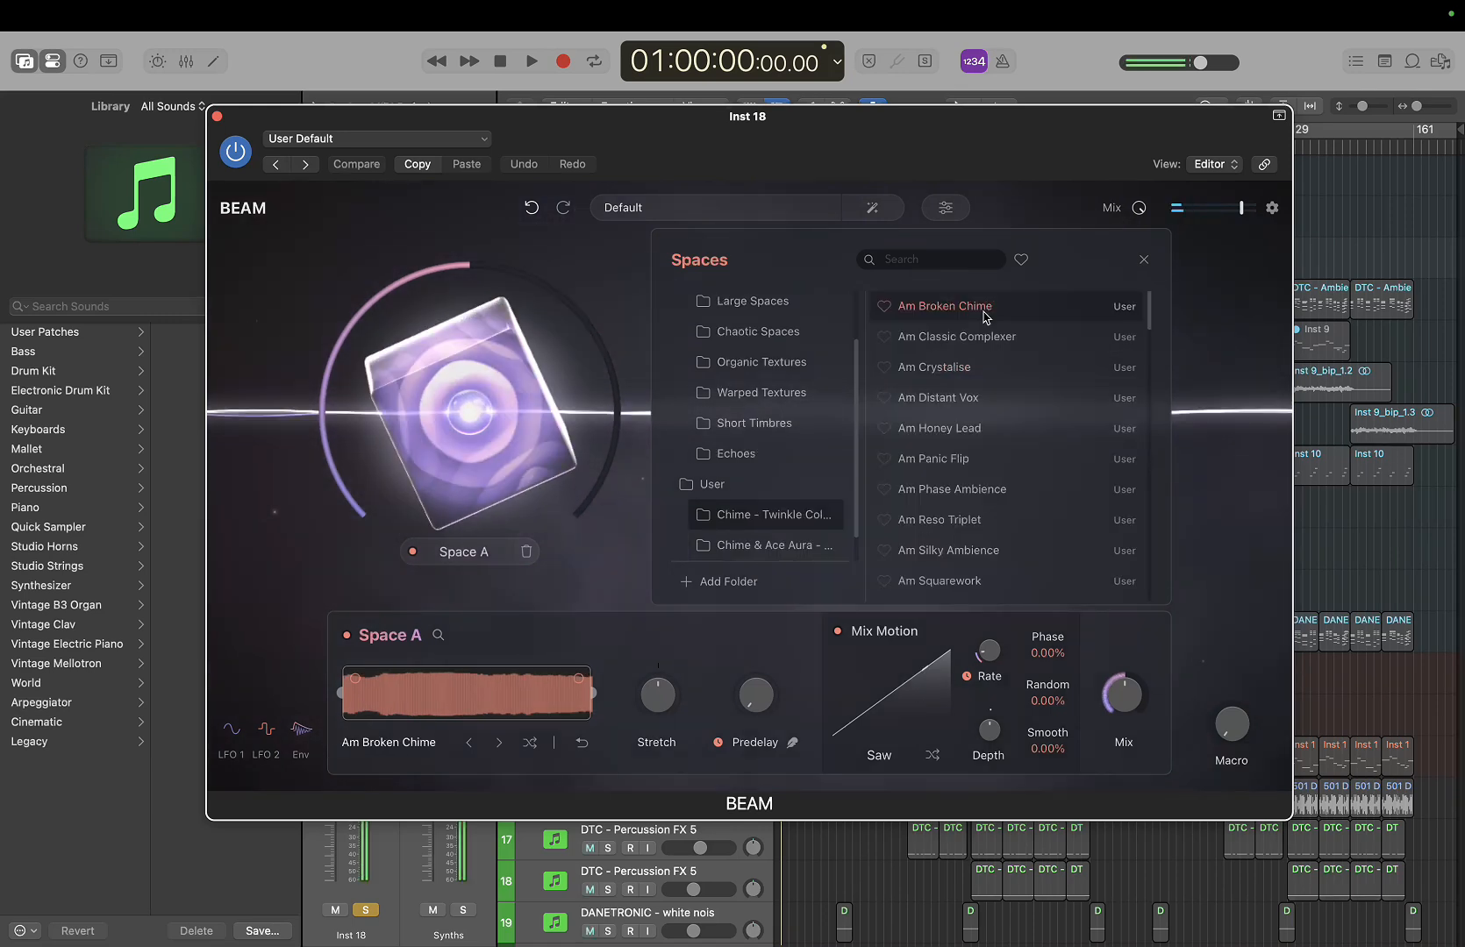
Audition Am Classic Complexer, C#m Japanese Flutter, Dm Choir, Em Ambience WFM 1 and WFM 2
{"action": "left_click", "coordinate": [986, 338]}
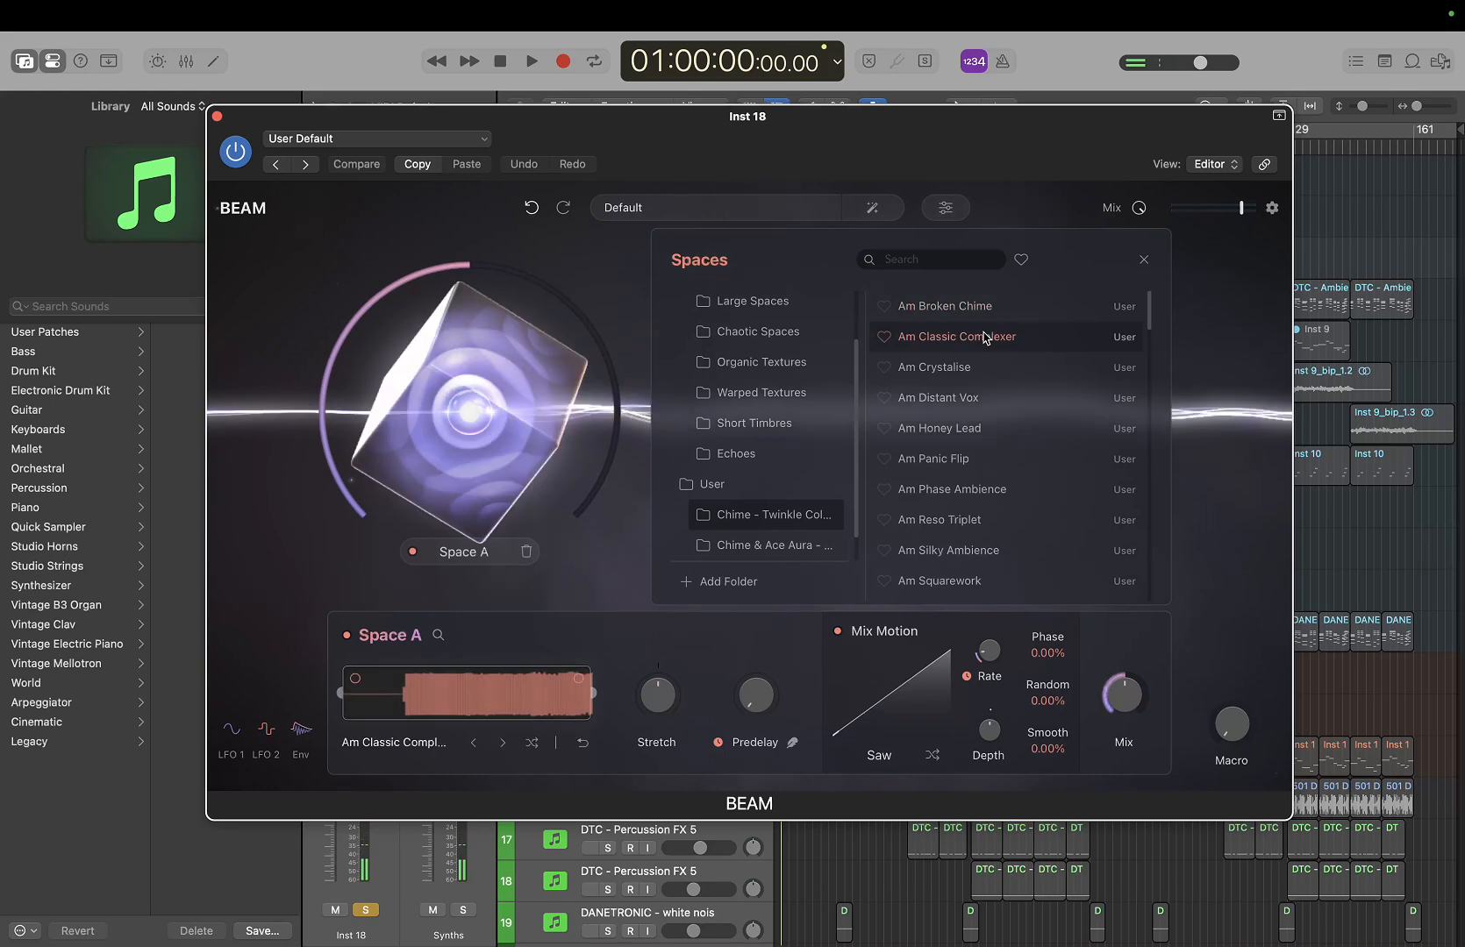
{"action": "scroll", "coordinate": [986, 338], "scroll_direction": "down", "scroll_amount": 5}
{"action": "left_click", "coordinate": [985, 341]}
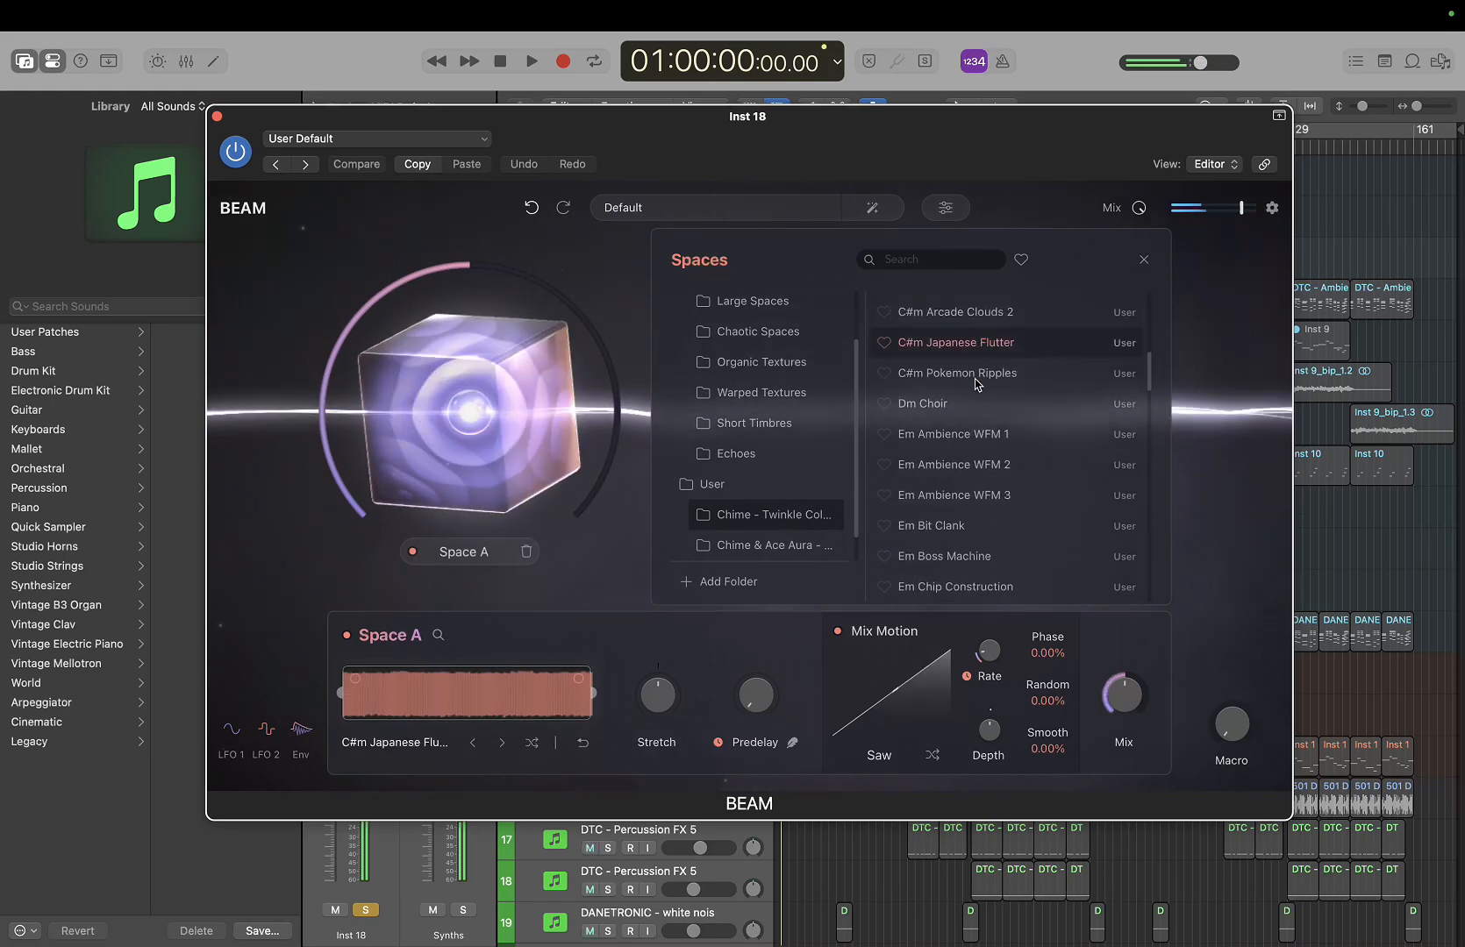
{"action": "left_click", "coordinate": [975, 418]}
{"action": "left_click", "coordinate": [973, 433]}
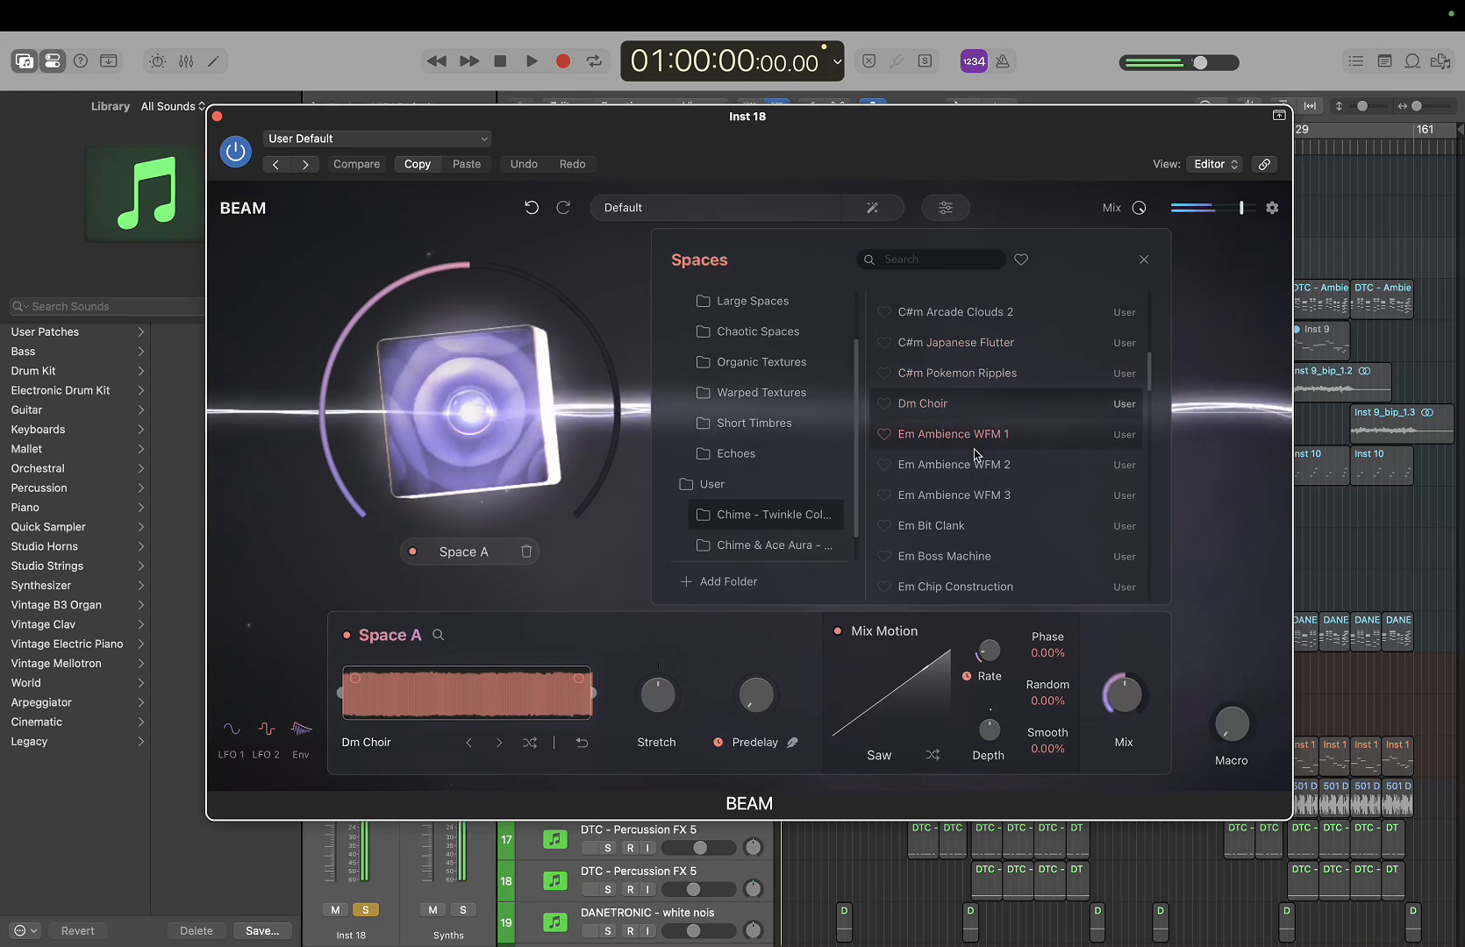
{"action": "left_click", "coordinate": [975, 458]}
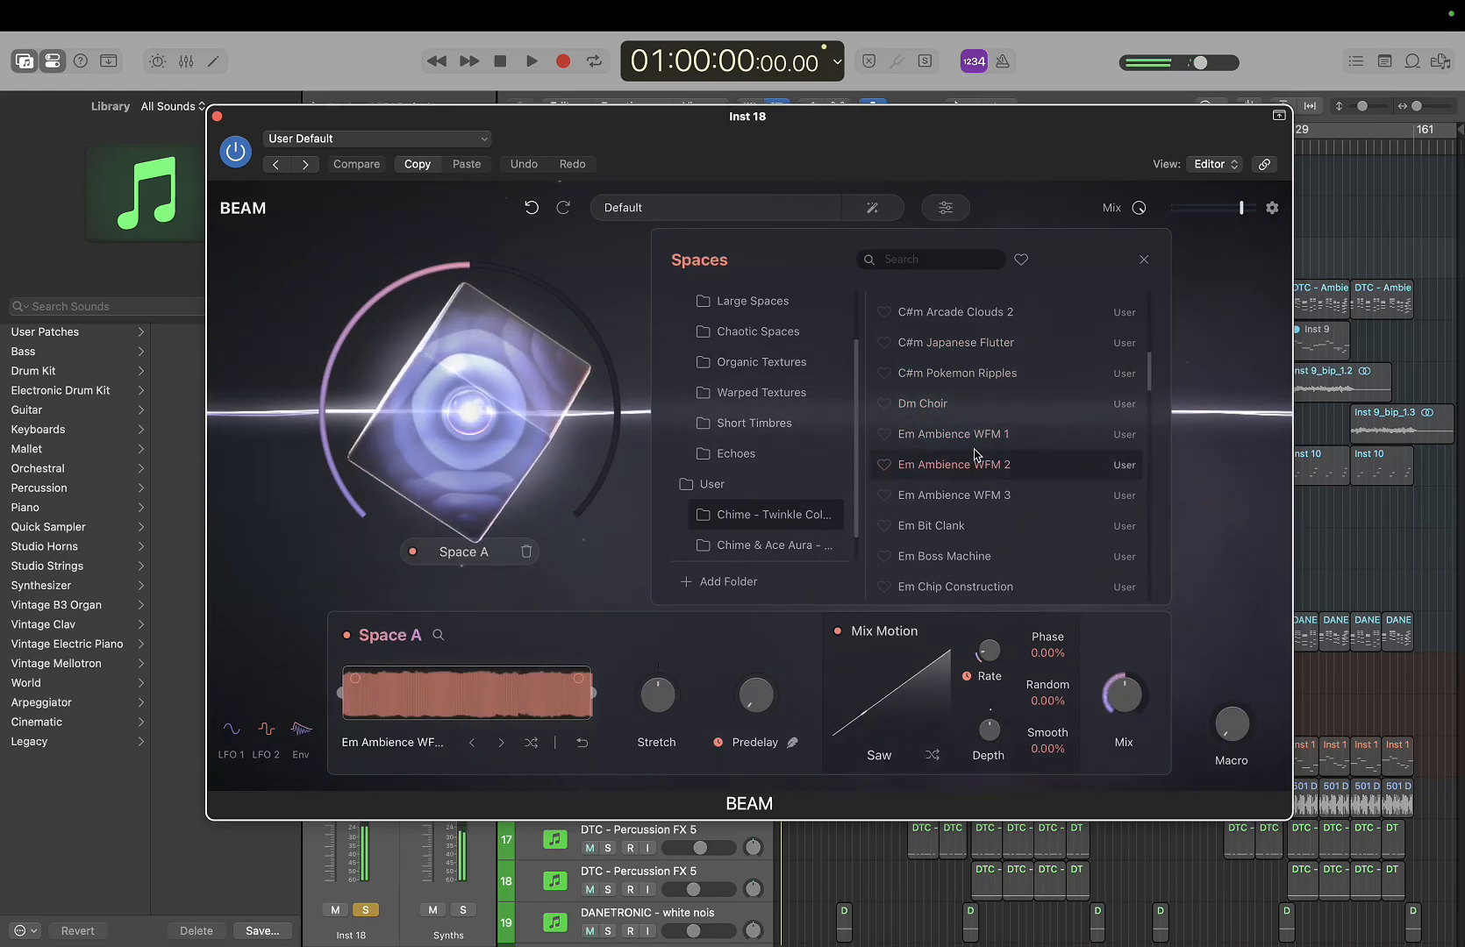
Try Em Vox WFM 1, load Fm ASMR Dripper into Space A, and close the browser
{"action": "scroll", "coordinate": [974, 454], "scroll_direction": "down", "scroll_amount": 5}
{"action": "left_click", "coordinate": [994, 342]}
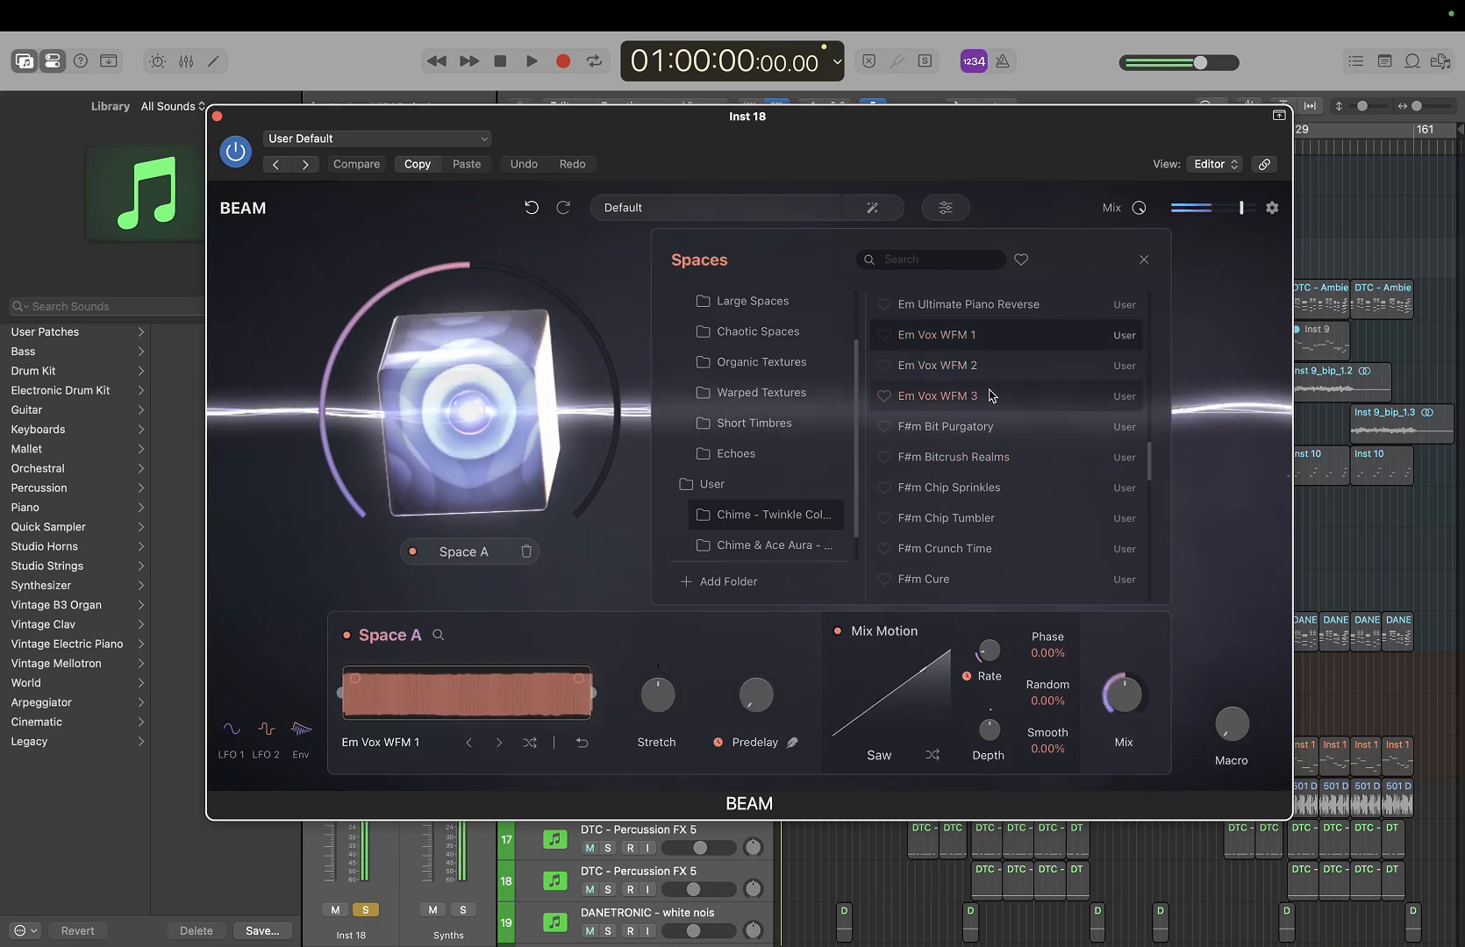
{"action": "scroll", "coordinate": [991, 395], "scroll_direction": "down", "scroll_amount": 5}
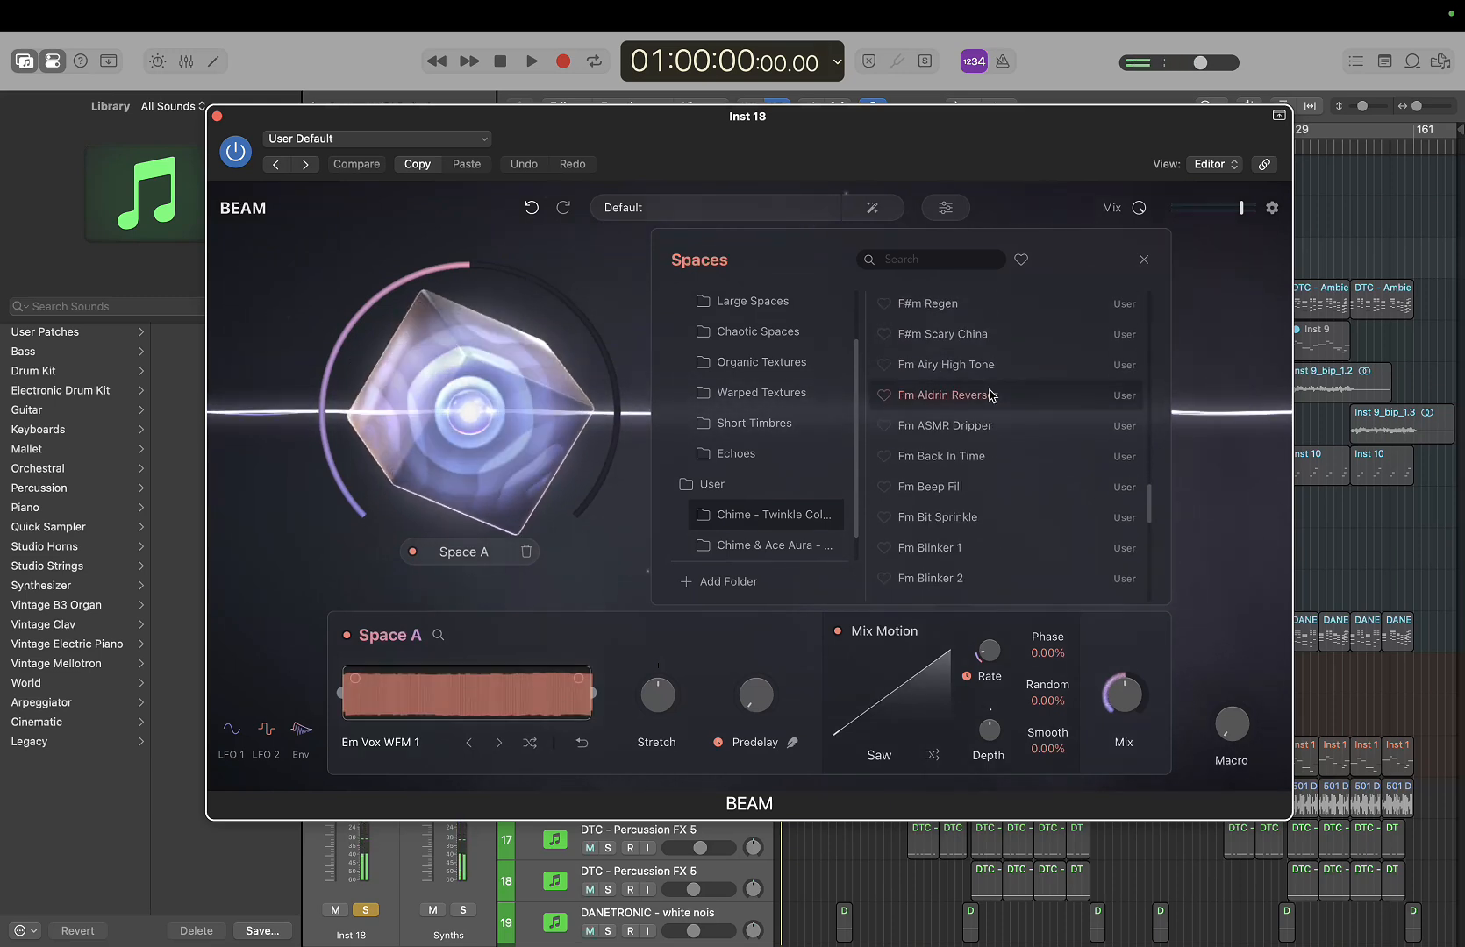
{"action": "left_click", "coordinate": [978, 424]}
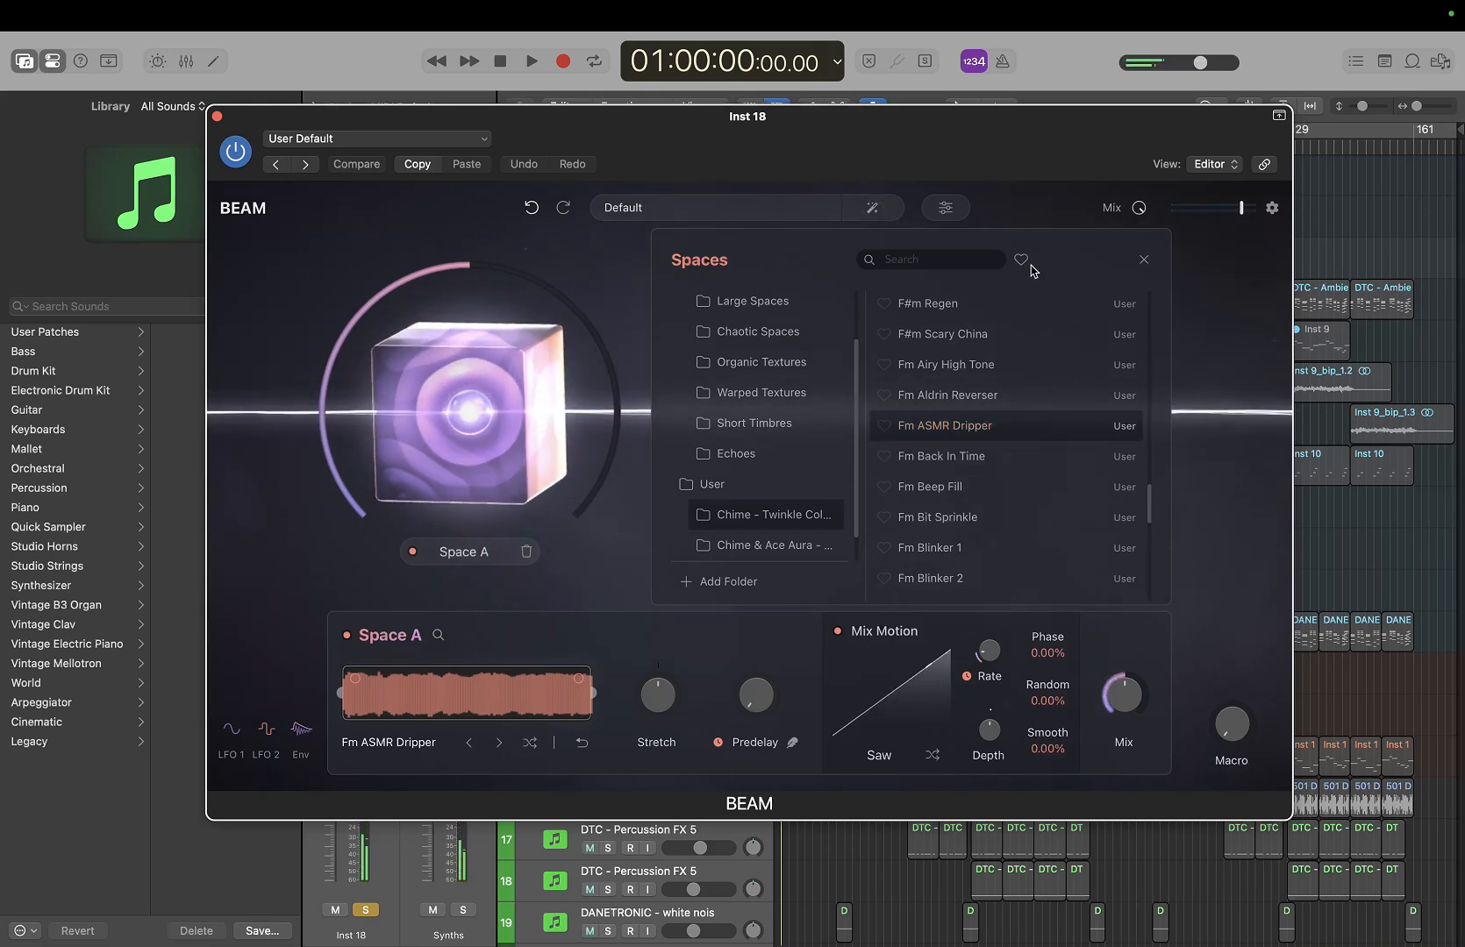
{"action": "left_click", "coordinate": [1143, 260]}
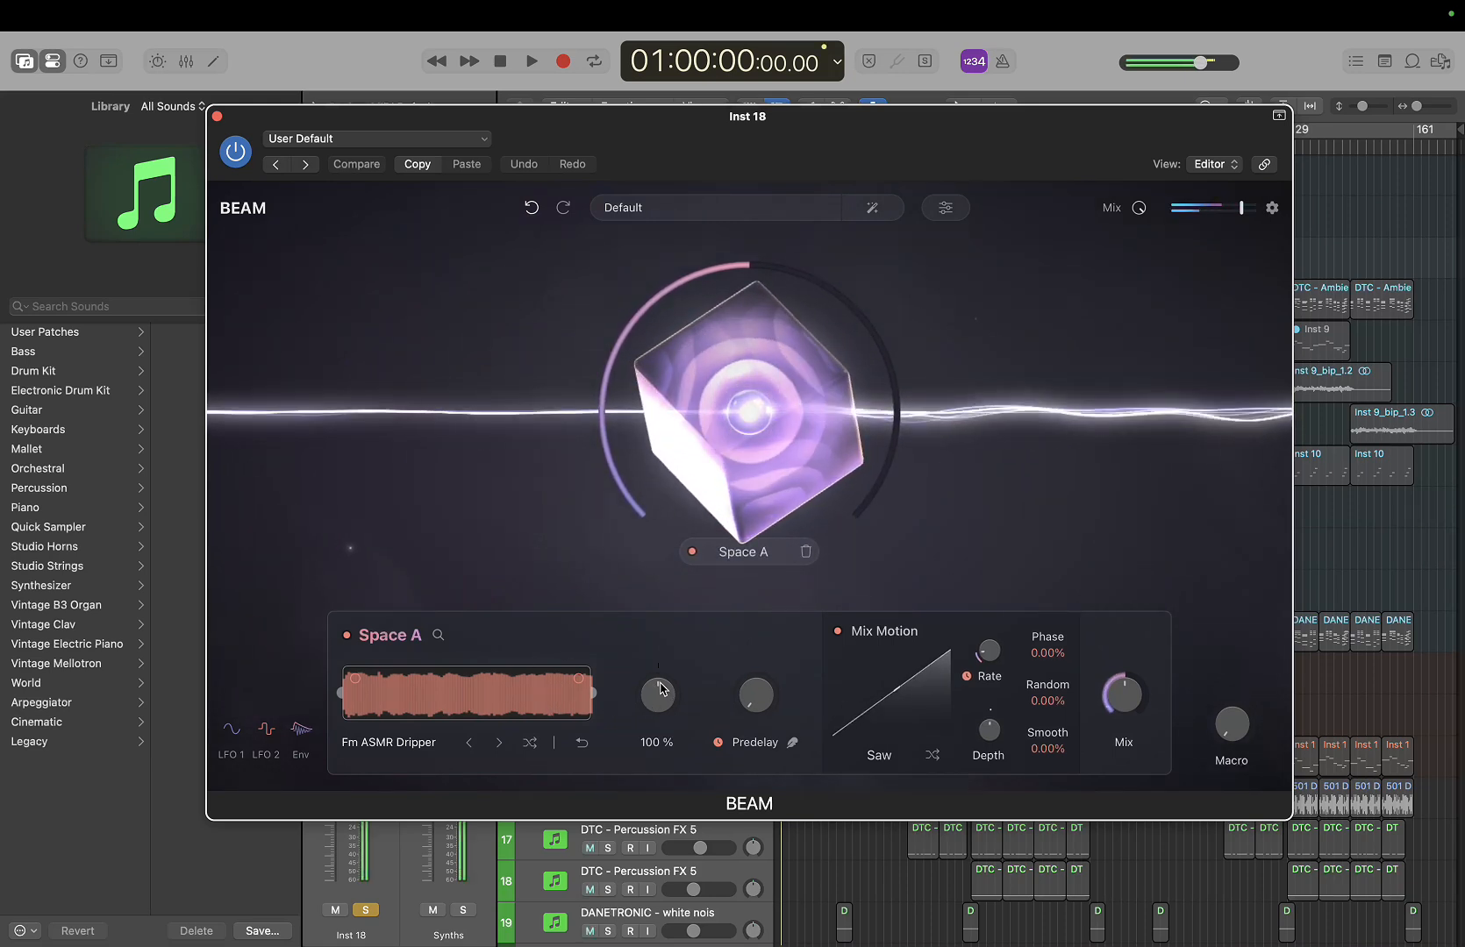
Turn Space A's Stretch knob down from 100 % to about 21.2 %
{"action": "left_click_drag", "start_coordinate": [660, 689], "coordinate": [667, 637]}
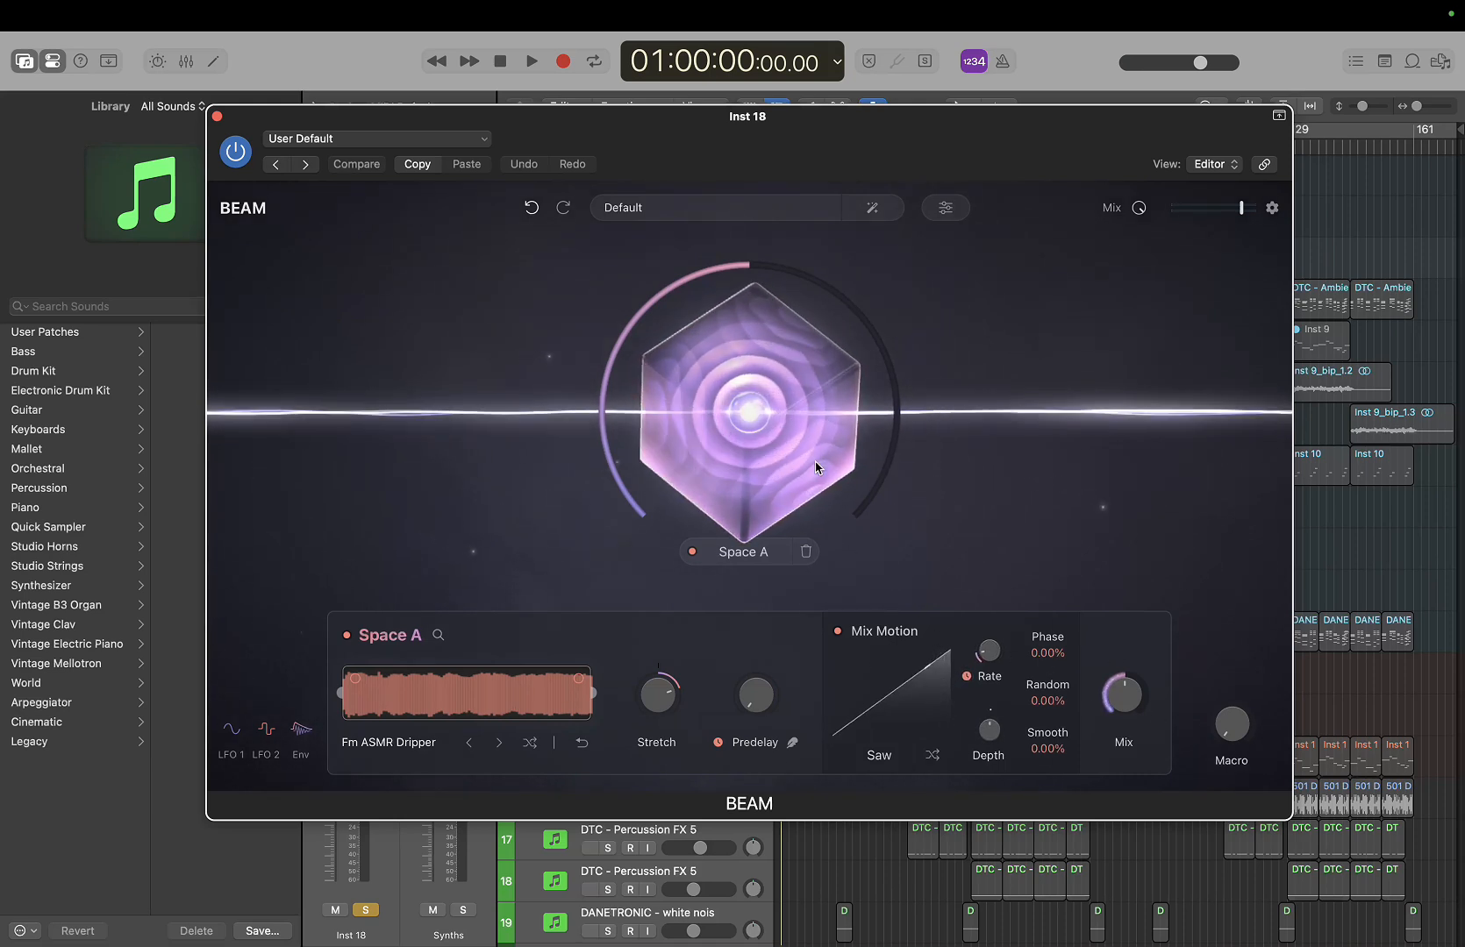
Delete the Space A node, drop a Grains node onto the beam, and toggle BEAM's bypass
{"action": "left_click", "coordinate": [900, 557]}
{"action": "mouse_move", "coordinate": [788, 430]}
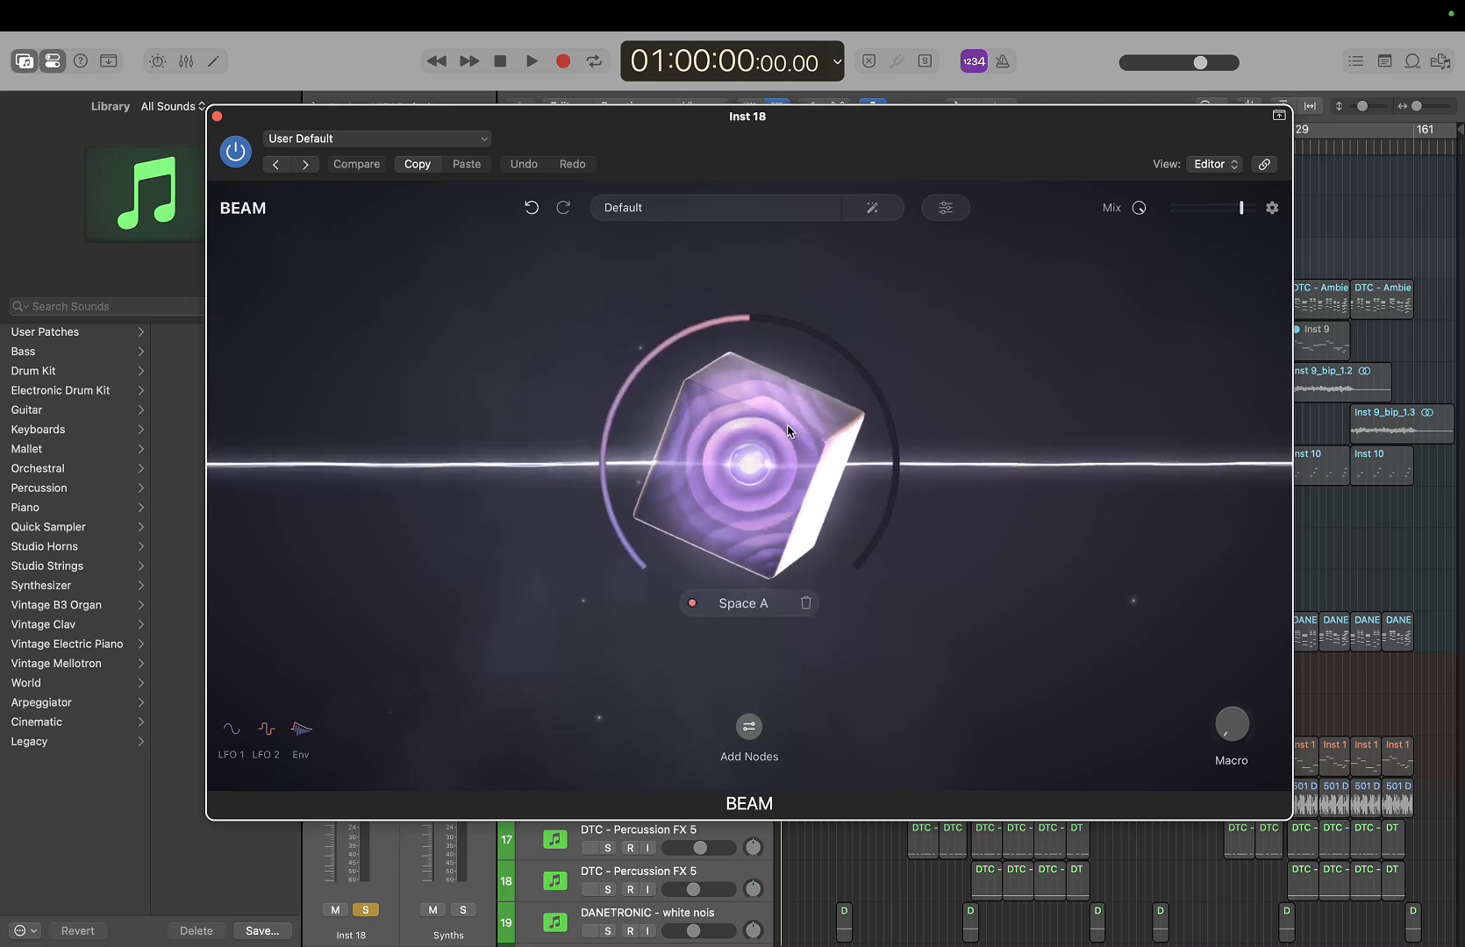
{"action": "left_click", "coordinate": [806, 604]}
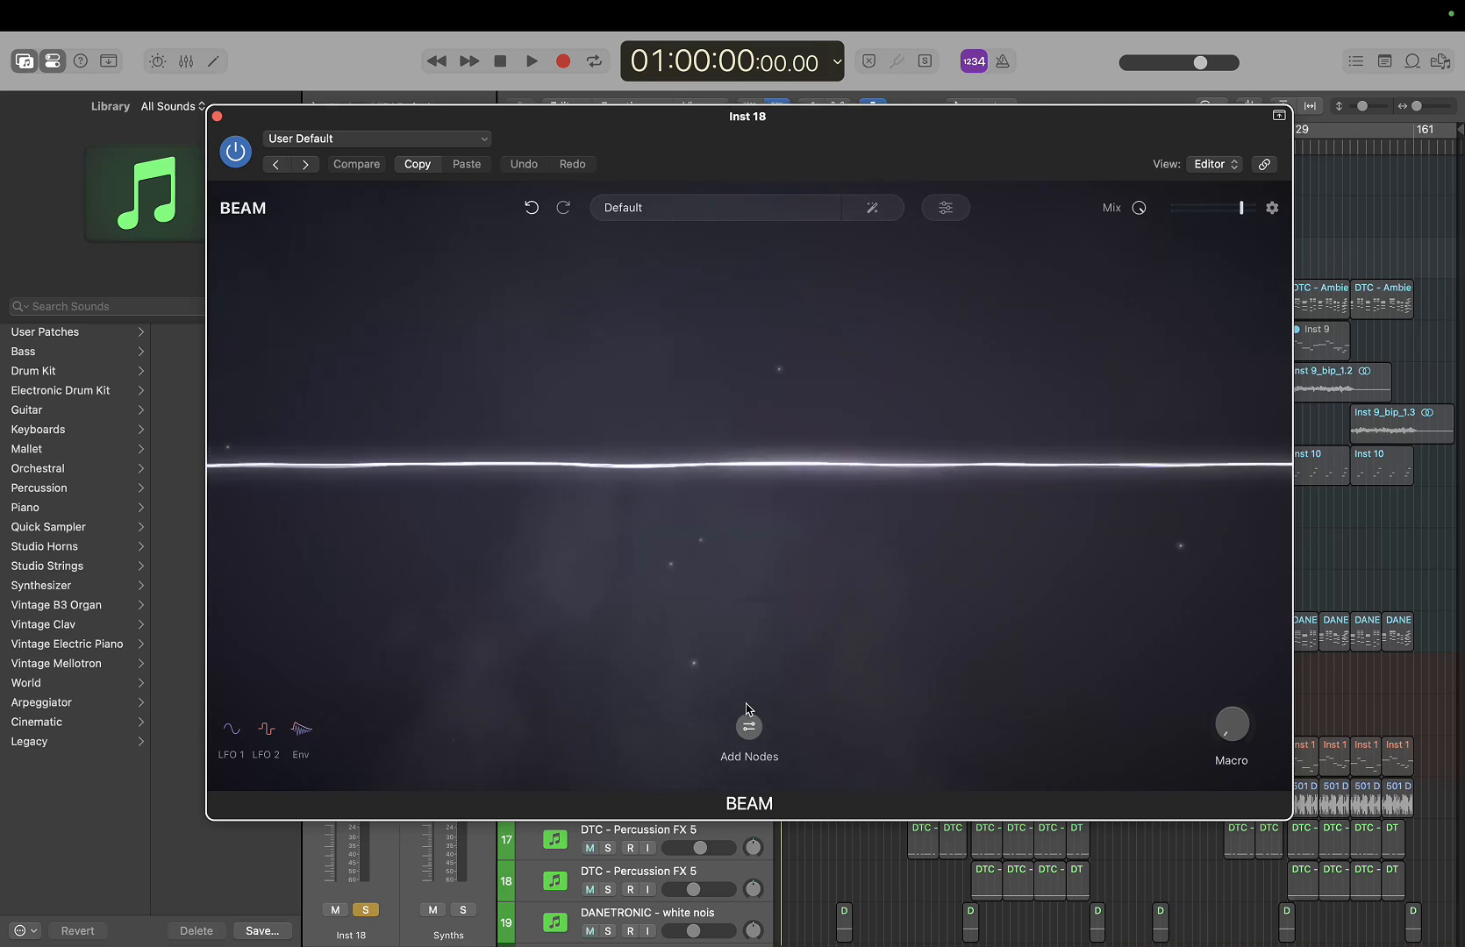
{"action": "left_click", "coordinate": [749, 726]}
{"action": "left_click_drag", "start_coordinate": [749, 699], "coordinate": [747, 436]}
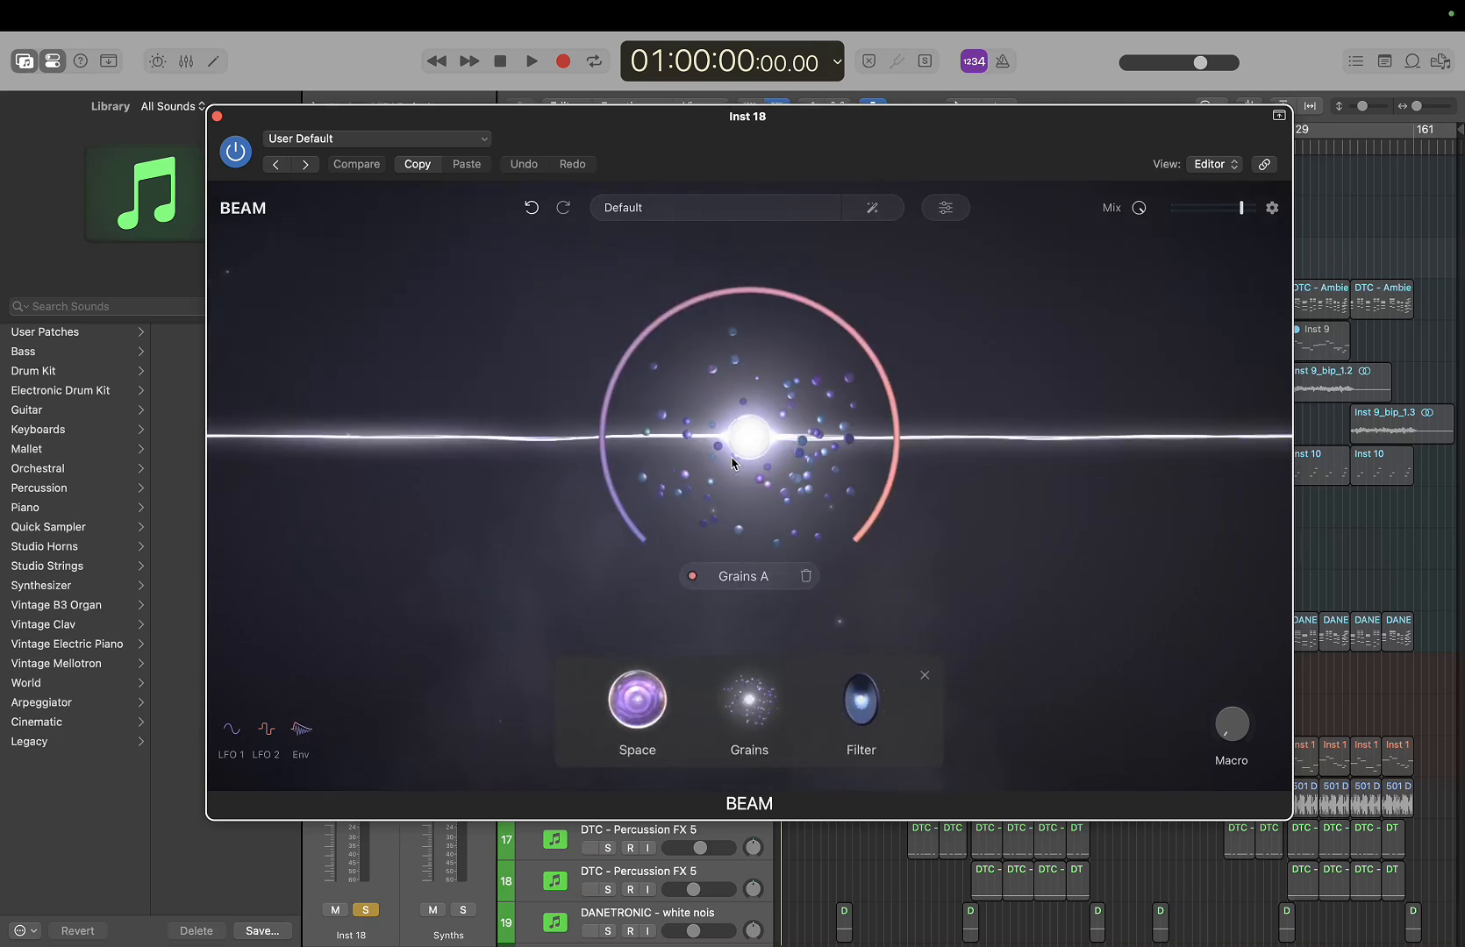
{"action": "left_click", "coordinate": [244, 160]}
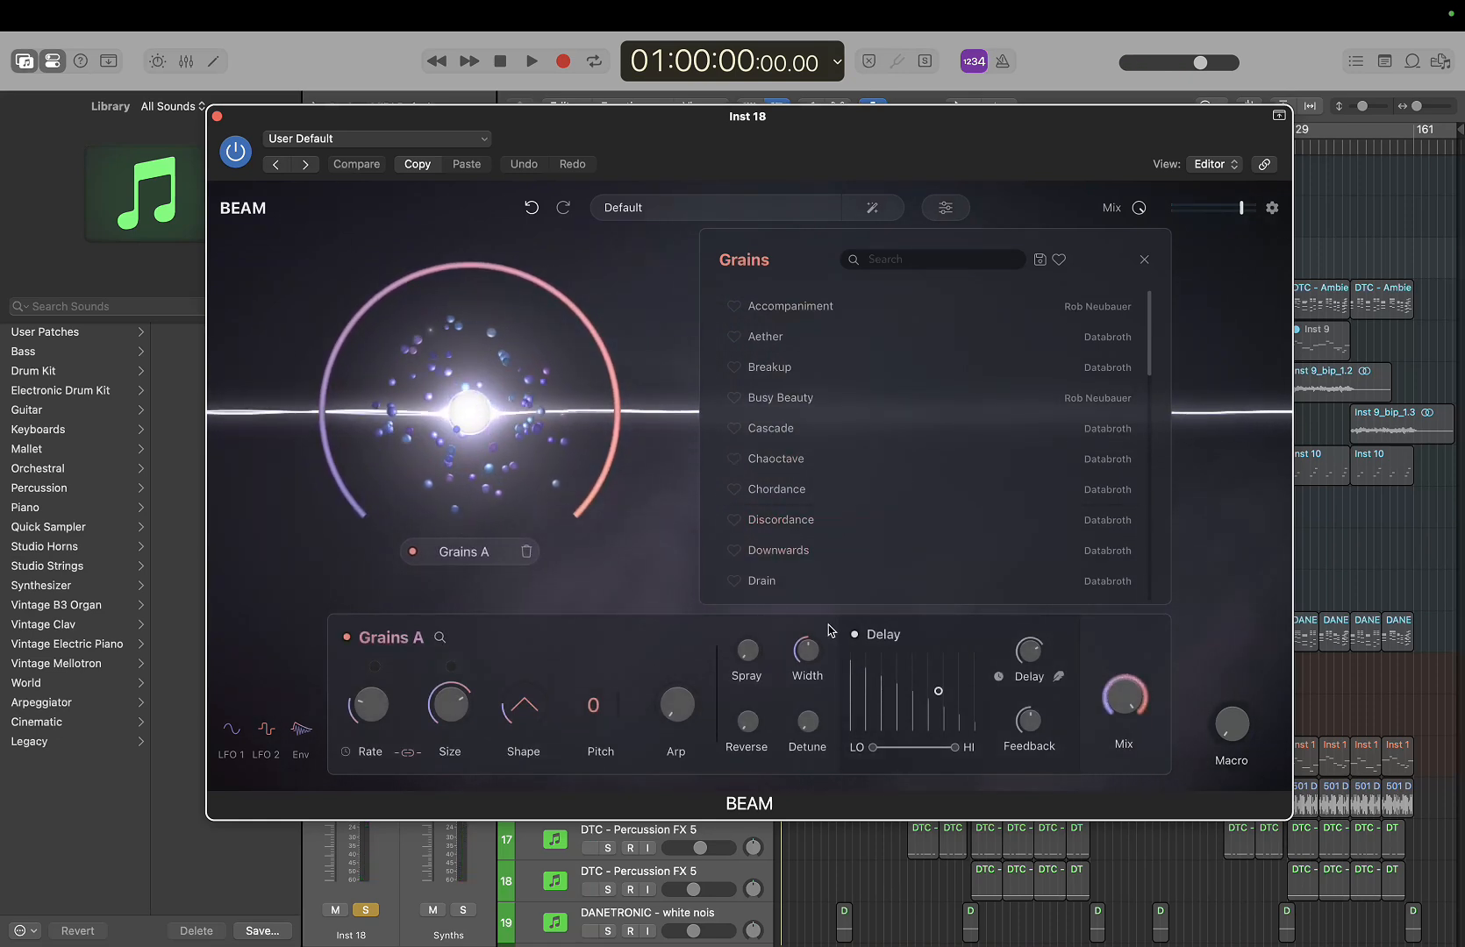
Try grain rates of 2.00 and 11.4 Hz and sizes 1:16 and 4:1, finishing at 51.4 Hz rate
{"action": "scroll", "coordinate": [853, 439], "scroll_direction": "down", "scroll_amount": 5}
{"action": "scroll", "coordinate": [853, 439], "scroll_direction": "down", "scroll_amount": 3}
{"action": "scroll", "coordinate": [851, 426], "scroll_direction": "up", "scroll_amount": 10}
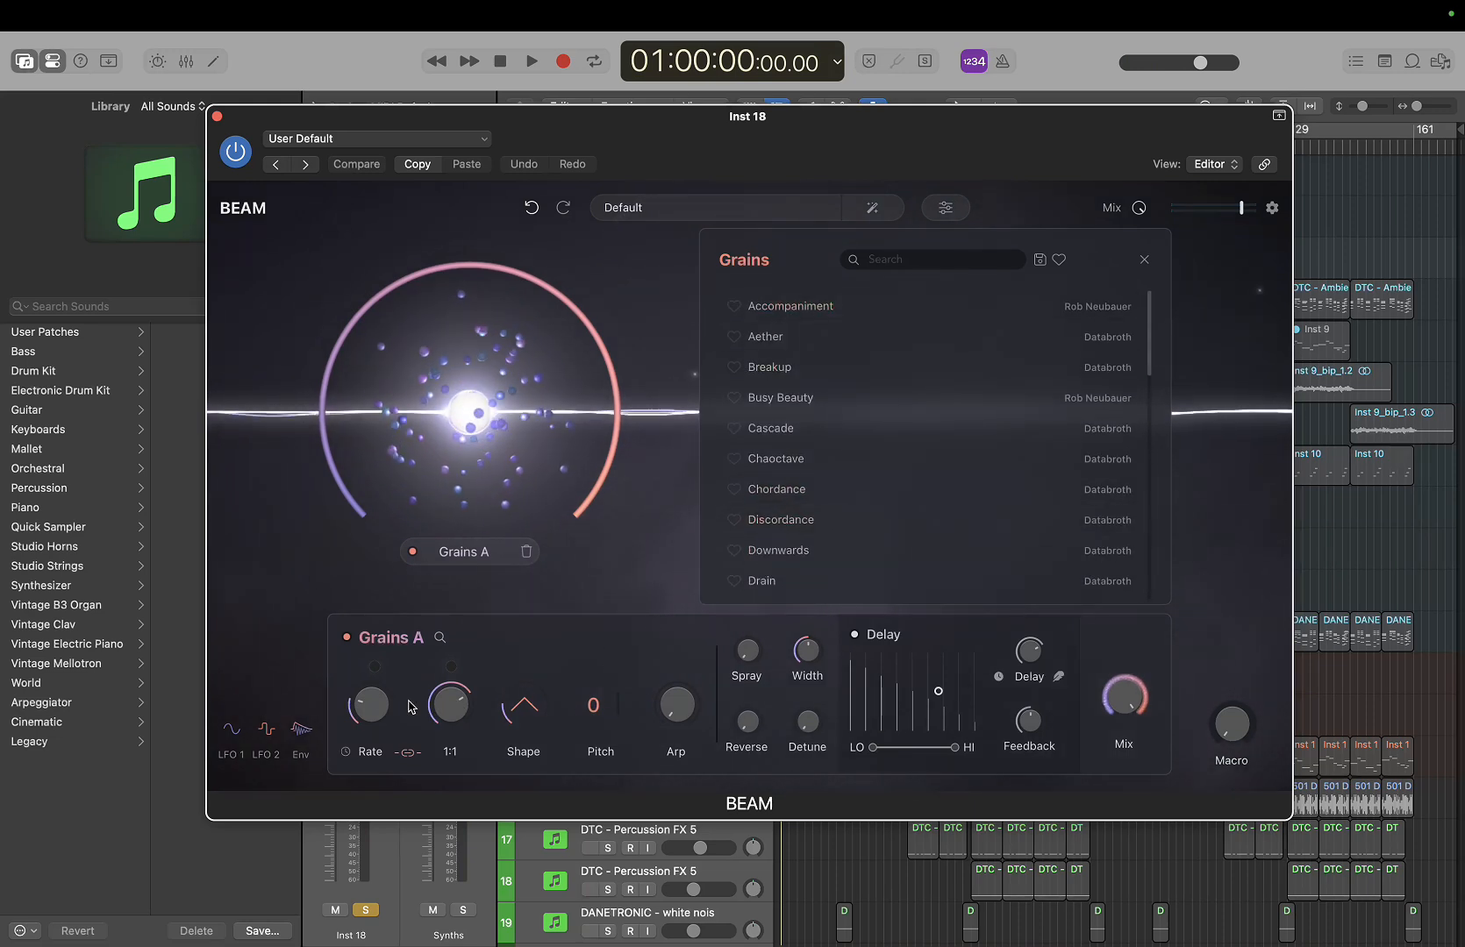
{"action": "mouse_move", "coordinate": [377, 707]}
{"action": "left_mouse_down"}
{"action": "mouse_move", "coordinate": [379, 686]}
{"action": "mouse_move", "coordinate": [365, 739]}
{"action": "mouse_move", "coordinate": [366, 701]}
{"action": "left_mouse_up"}
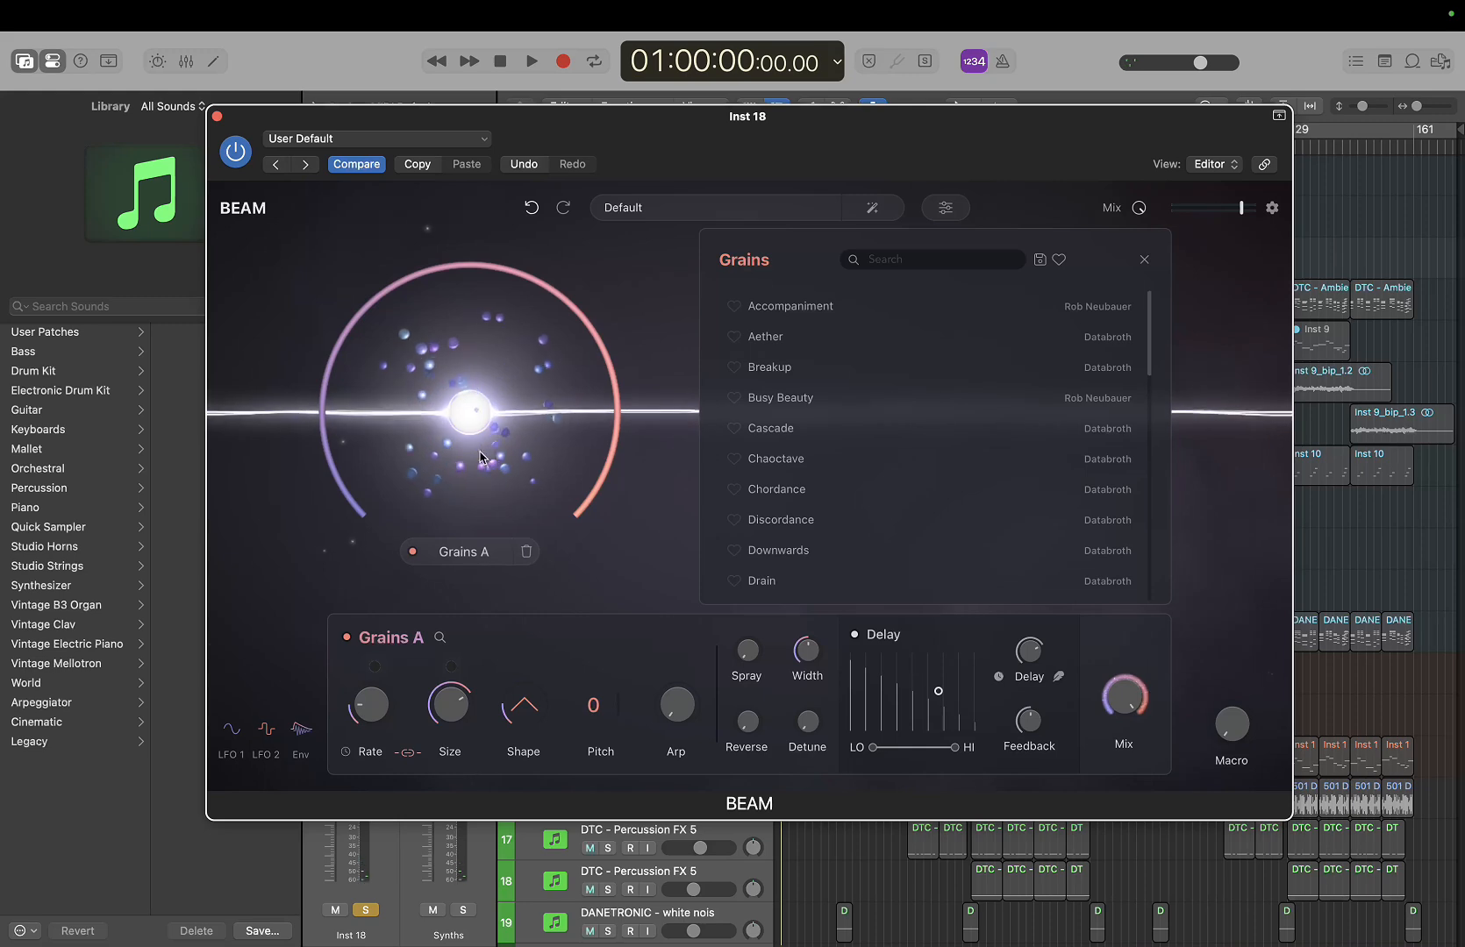
{"action": "left_click_drag", "start_coordinate": [372, 720], "coordinate": [382, 619]}
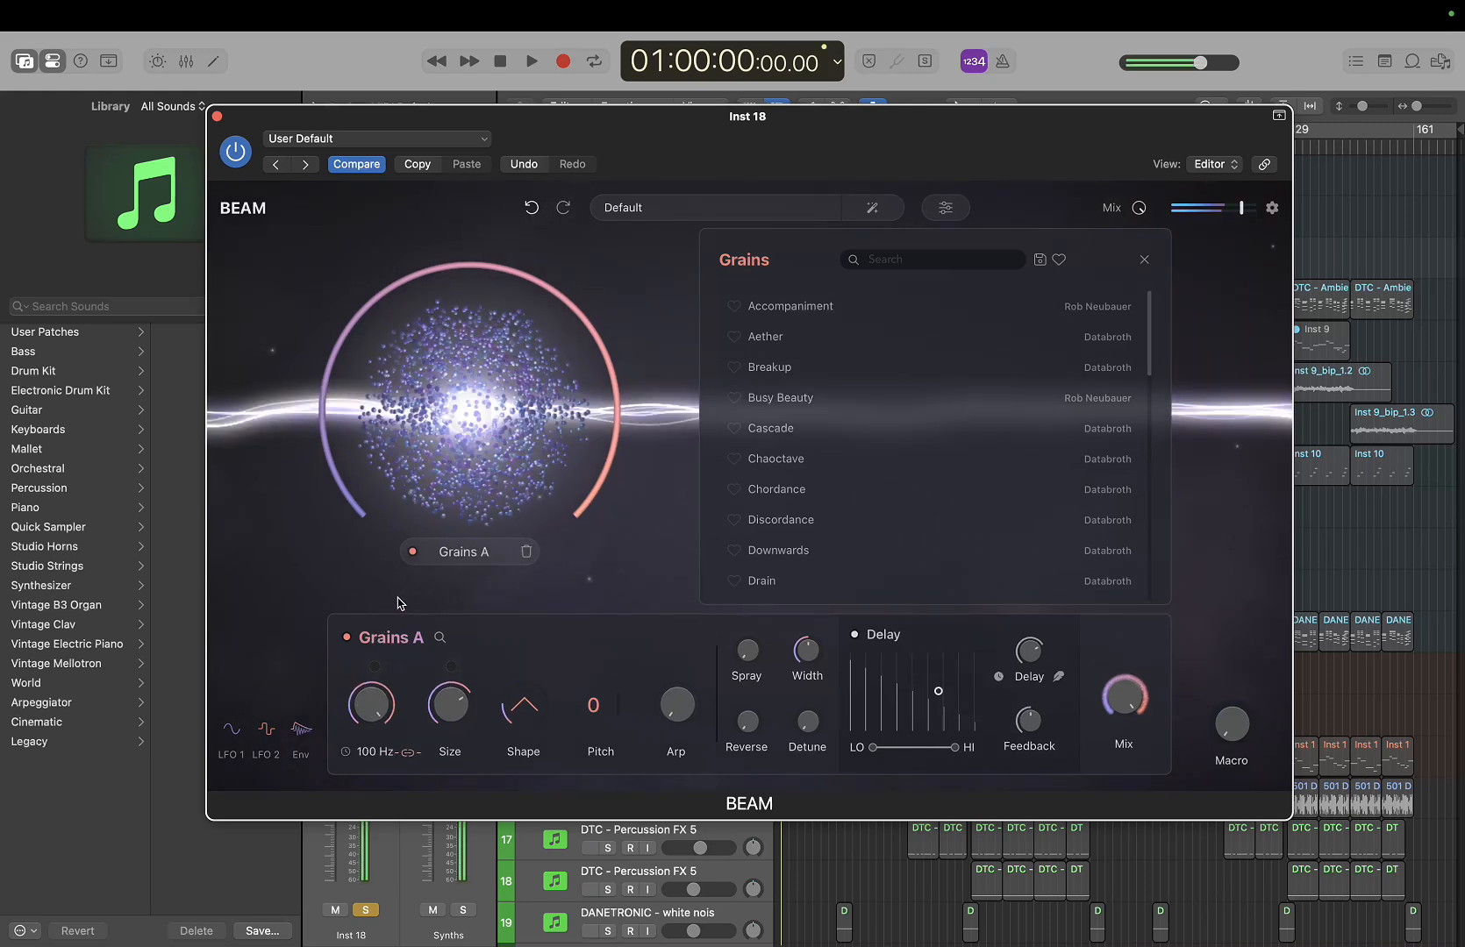
{"action": "left_click_drag", "start_coordinate": [400, 604], "coordinate": [337, 746]}
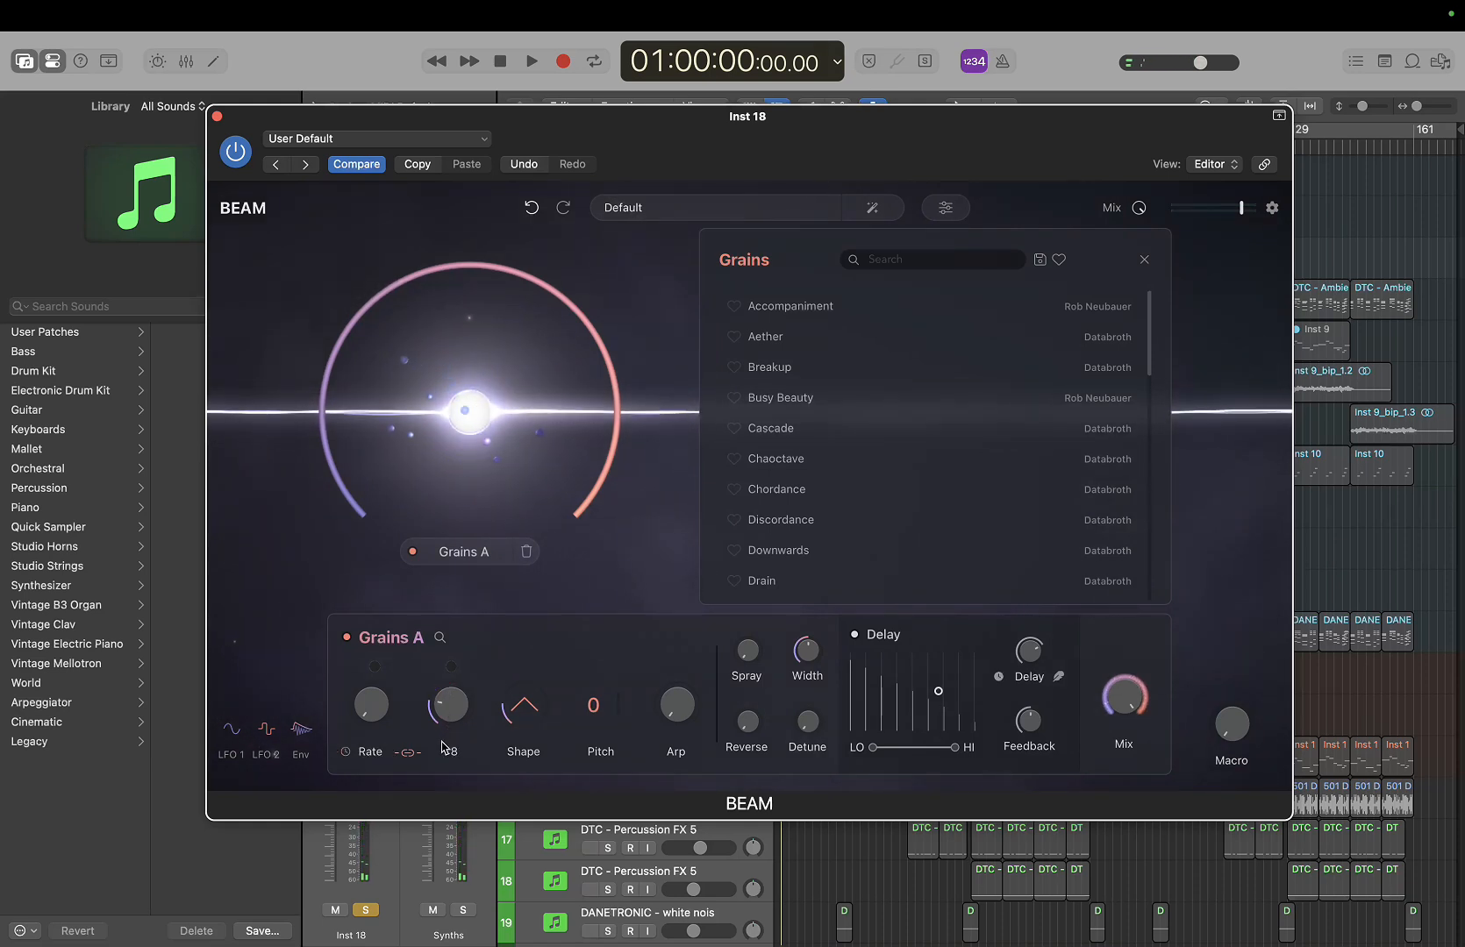
{"action": "left_click_drag", "start_coordinate": [443, 747], "coordinate": [438, 763]}
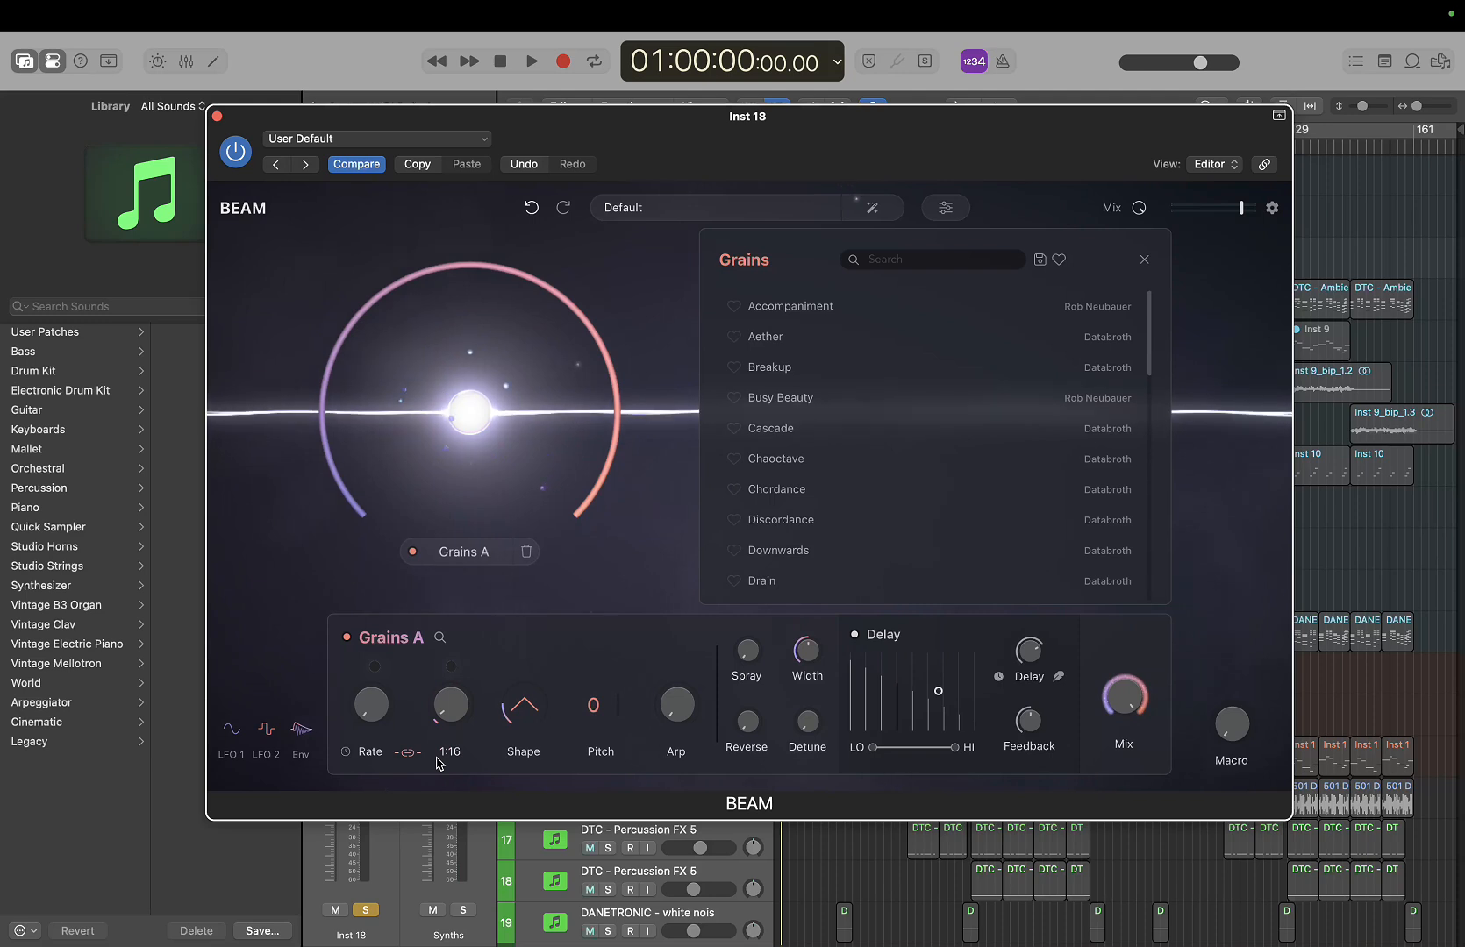
{"action": "left_click_drag", "start_coordinate": [455, 698], "coordinate": [494, 631]}
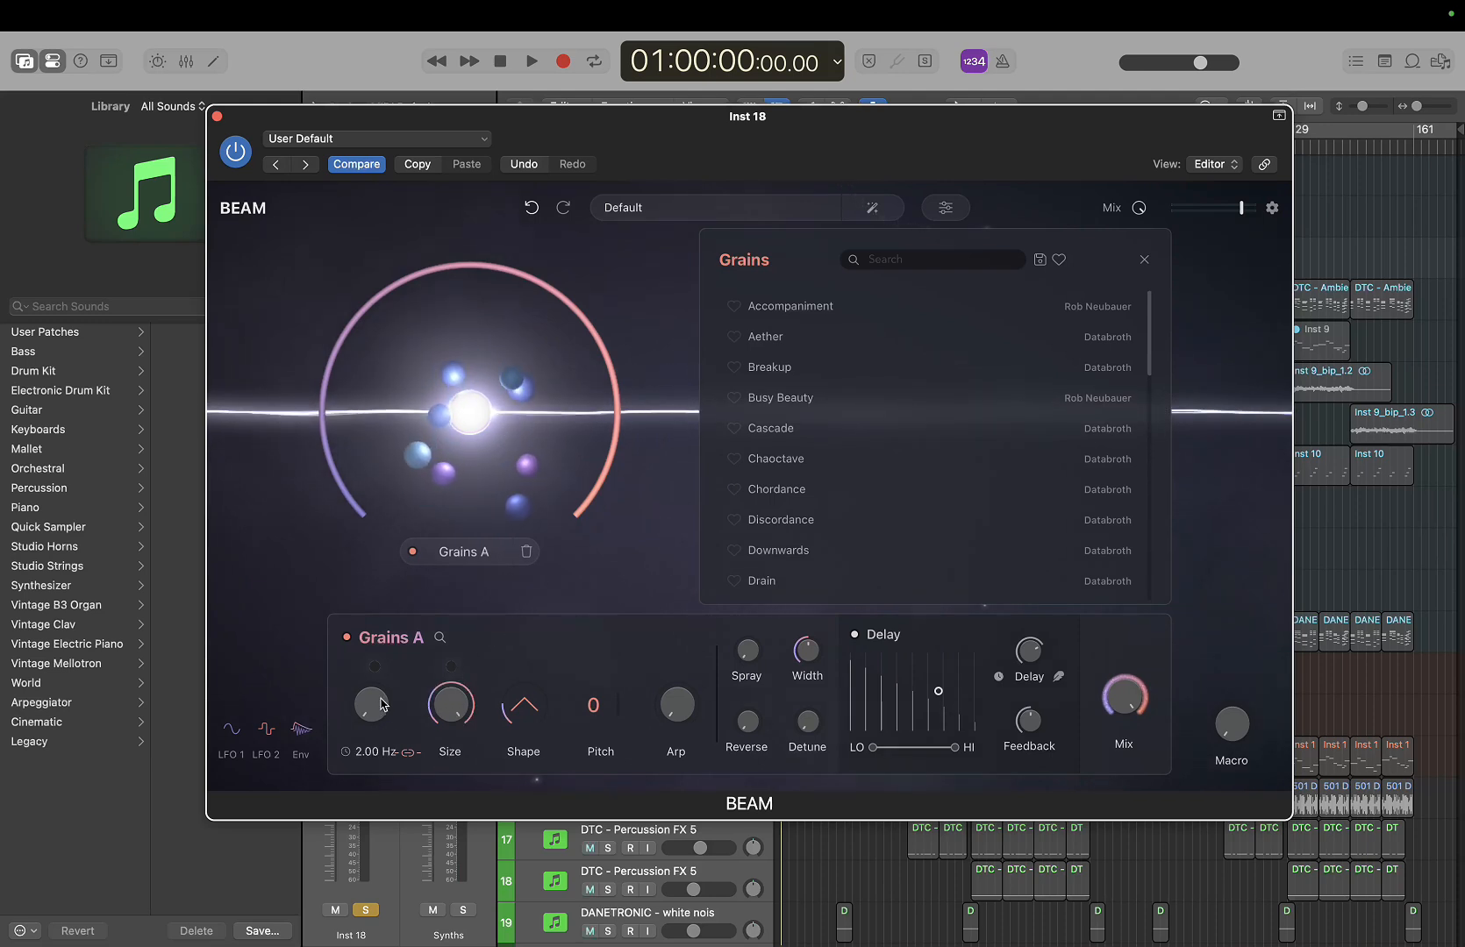
{"action": "mouse_move", "coordinate": [382, 703]}
{"action": "left_mouse_down"}
{"action": "mouse_move", "coordinate": [398, 638]}
{"action": "mouse_move", "coordinate": [386, 702]}
{"action": "left_mouse_up"}
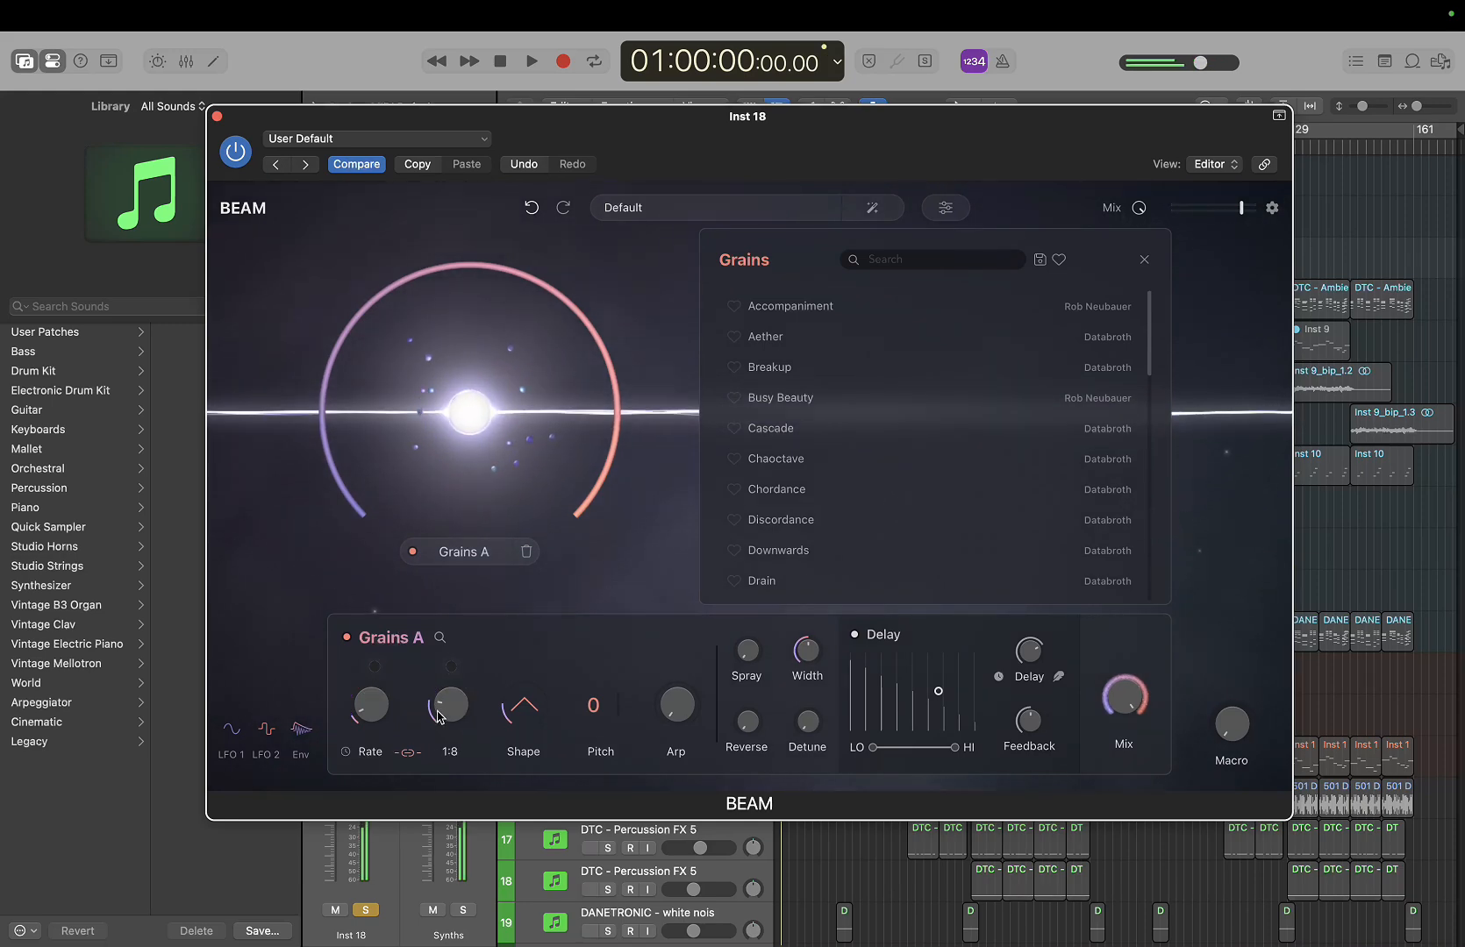
{"action": "left_click_drag", "start_coordinate": [386, 716], "coordinate": [377, 679]}
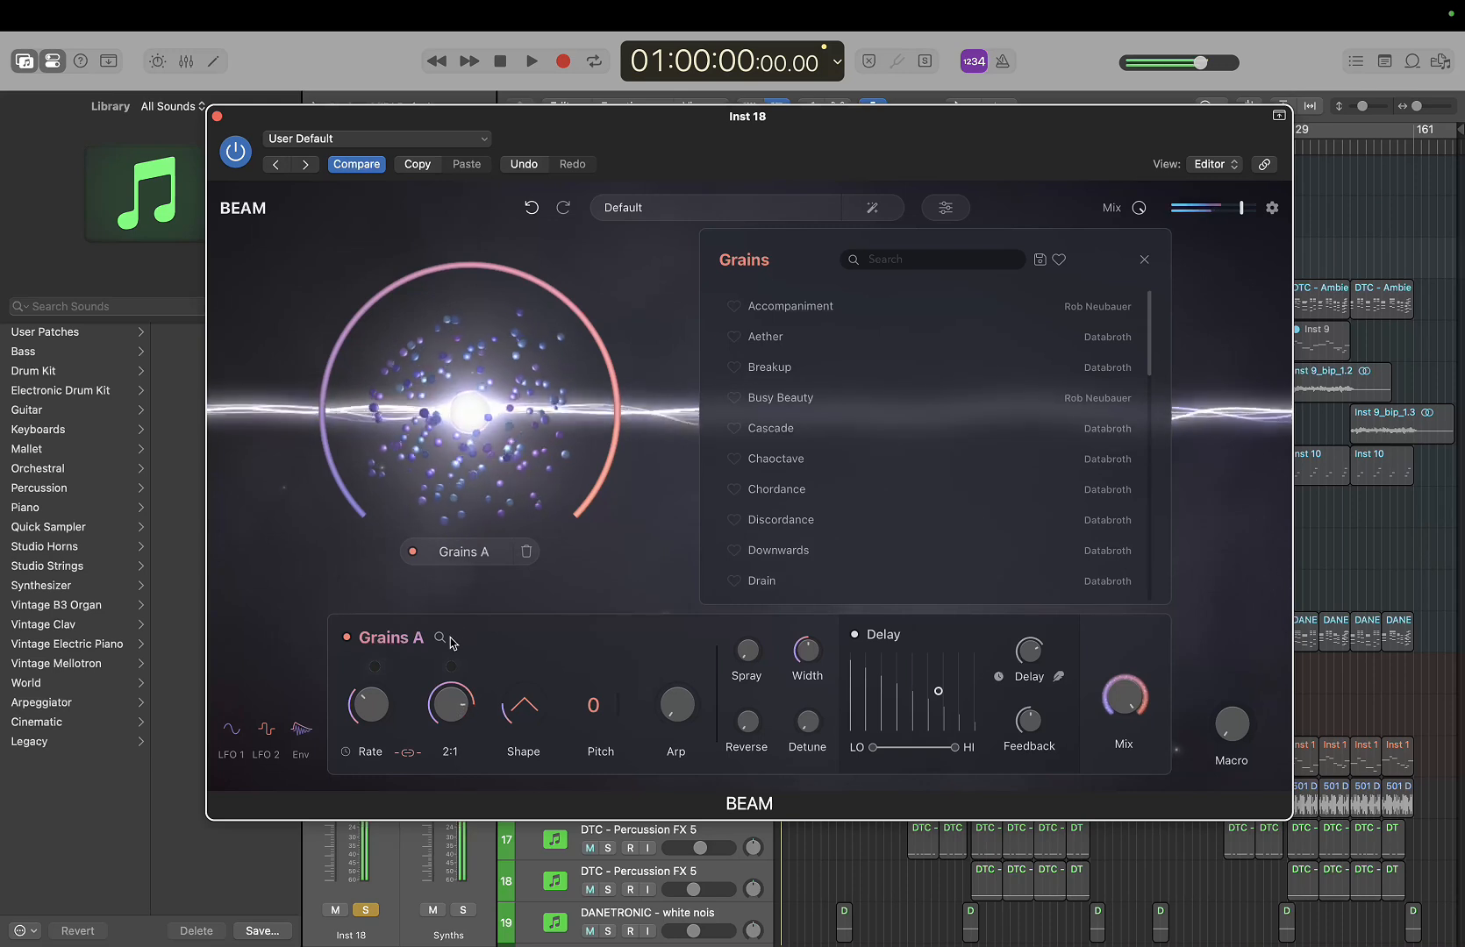
Cycle the grain shape through Rectangle, Triangle, Round, Shelf, Slope Down and Slope Up, then back to bell
{"action": "left_click", "coordinate": [532, 717]}
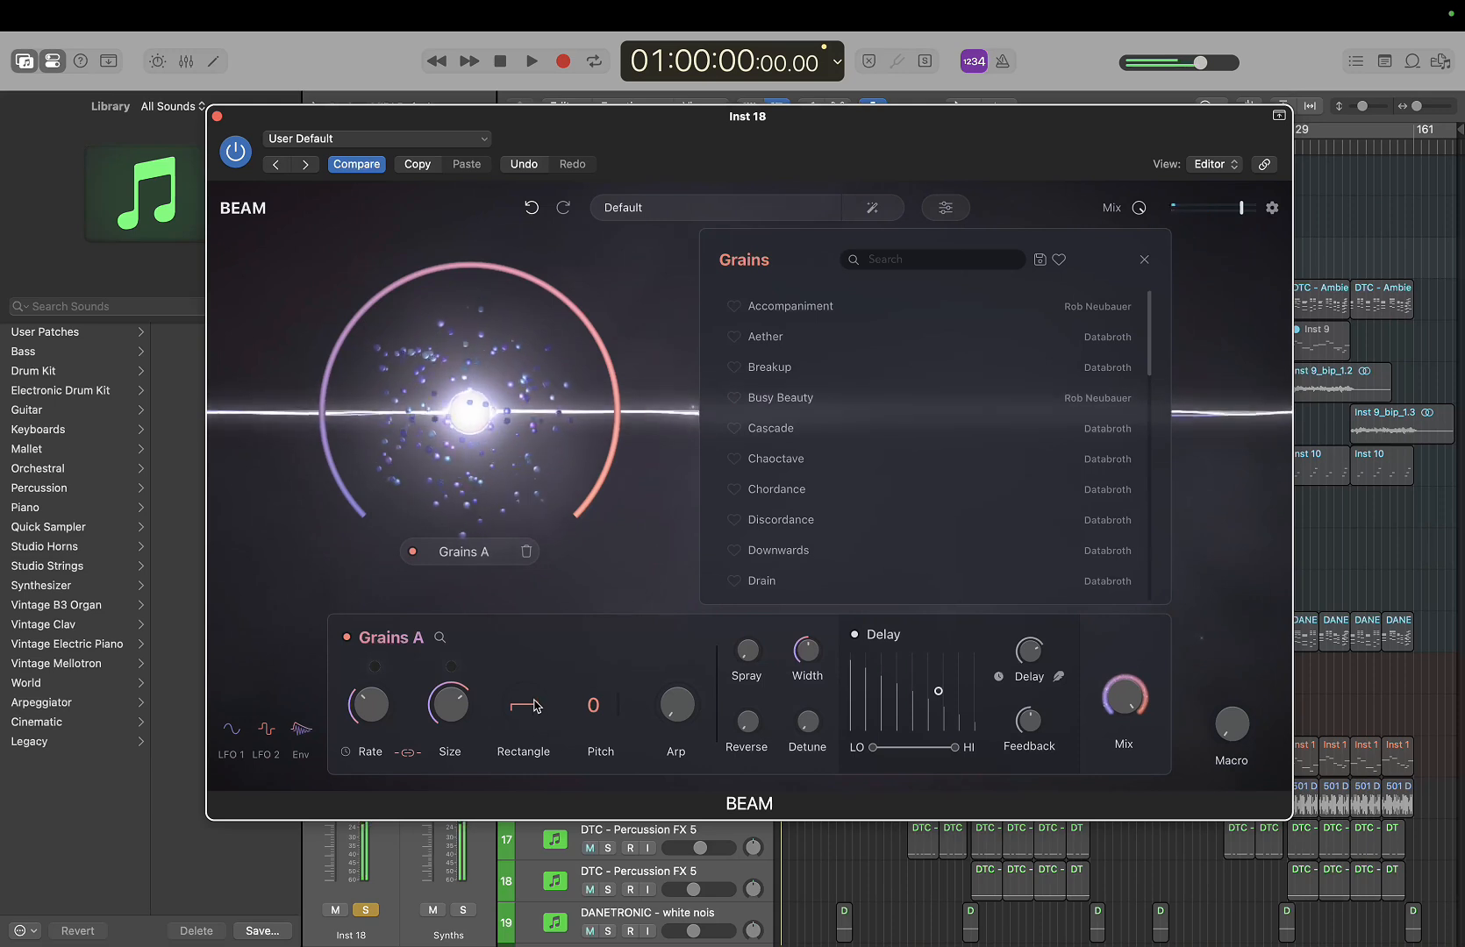
{"action": "left_click", "coordinate": [536, 702]}
{"action": "left_click", "coordinate": [543, 673]}
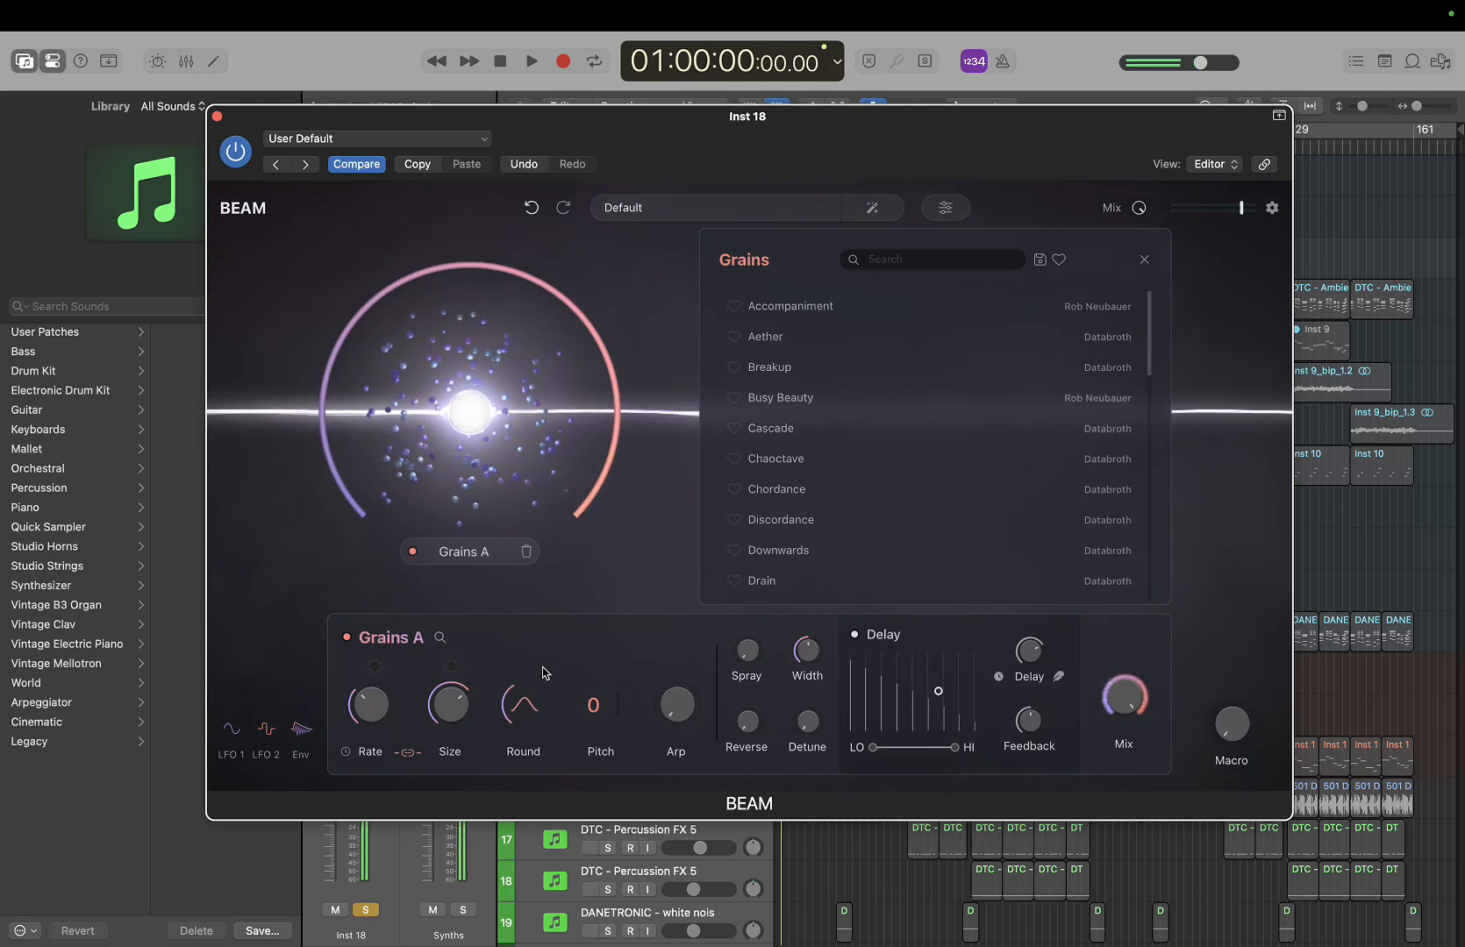
{"action": "left_click", "coordinate": [548, 660]}
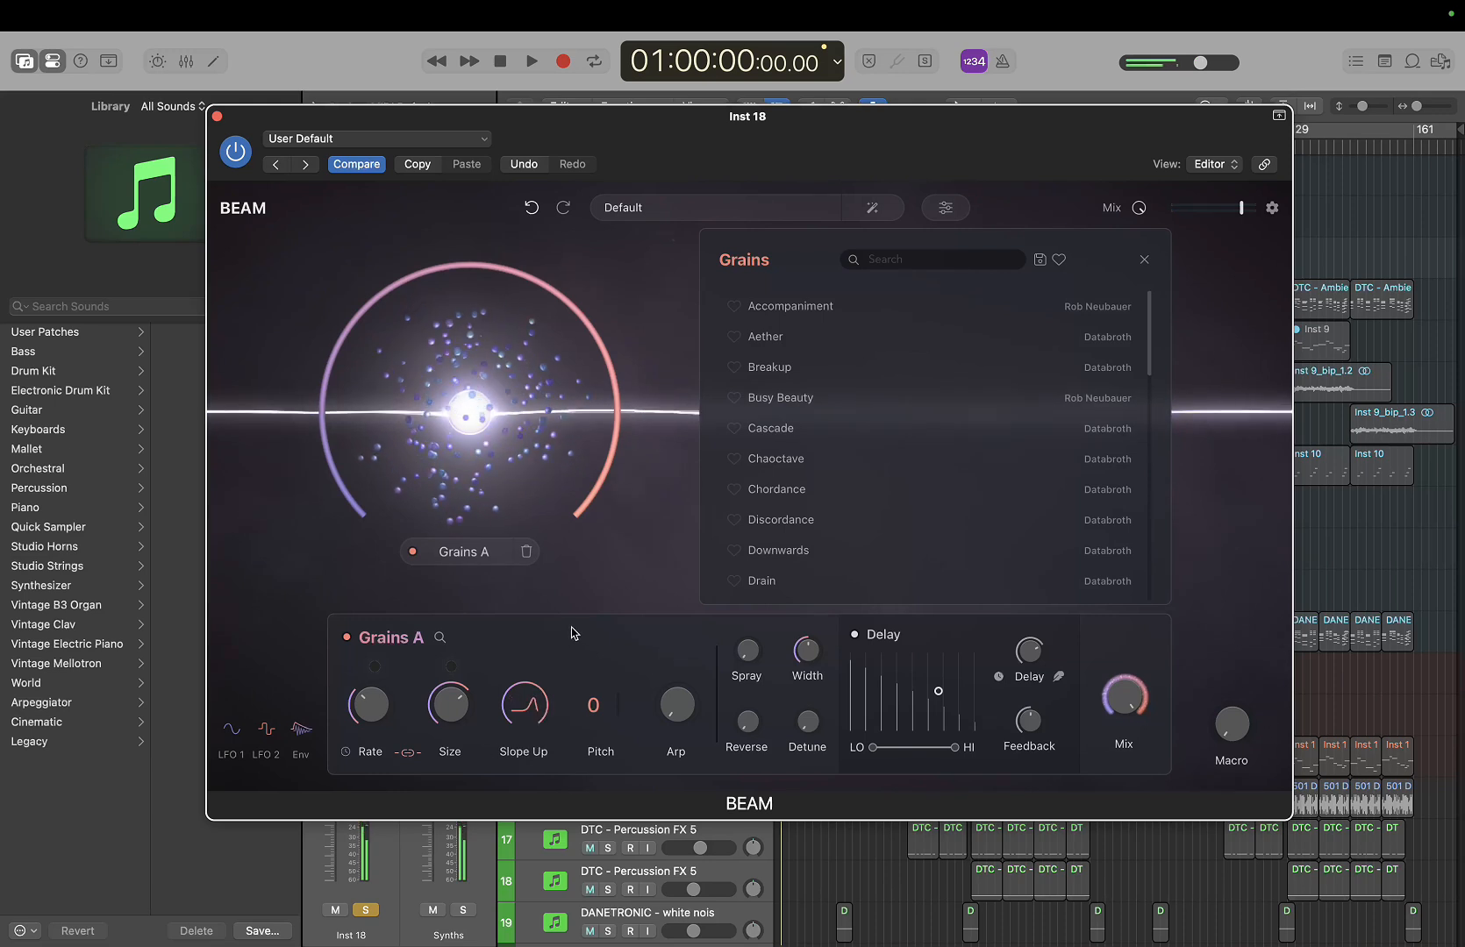
{"action": "left_click", "coordinate": [567, 634]}
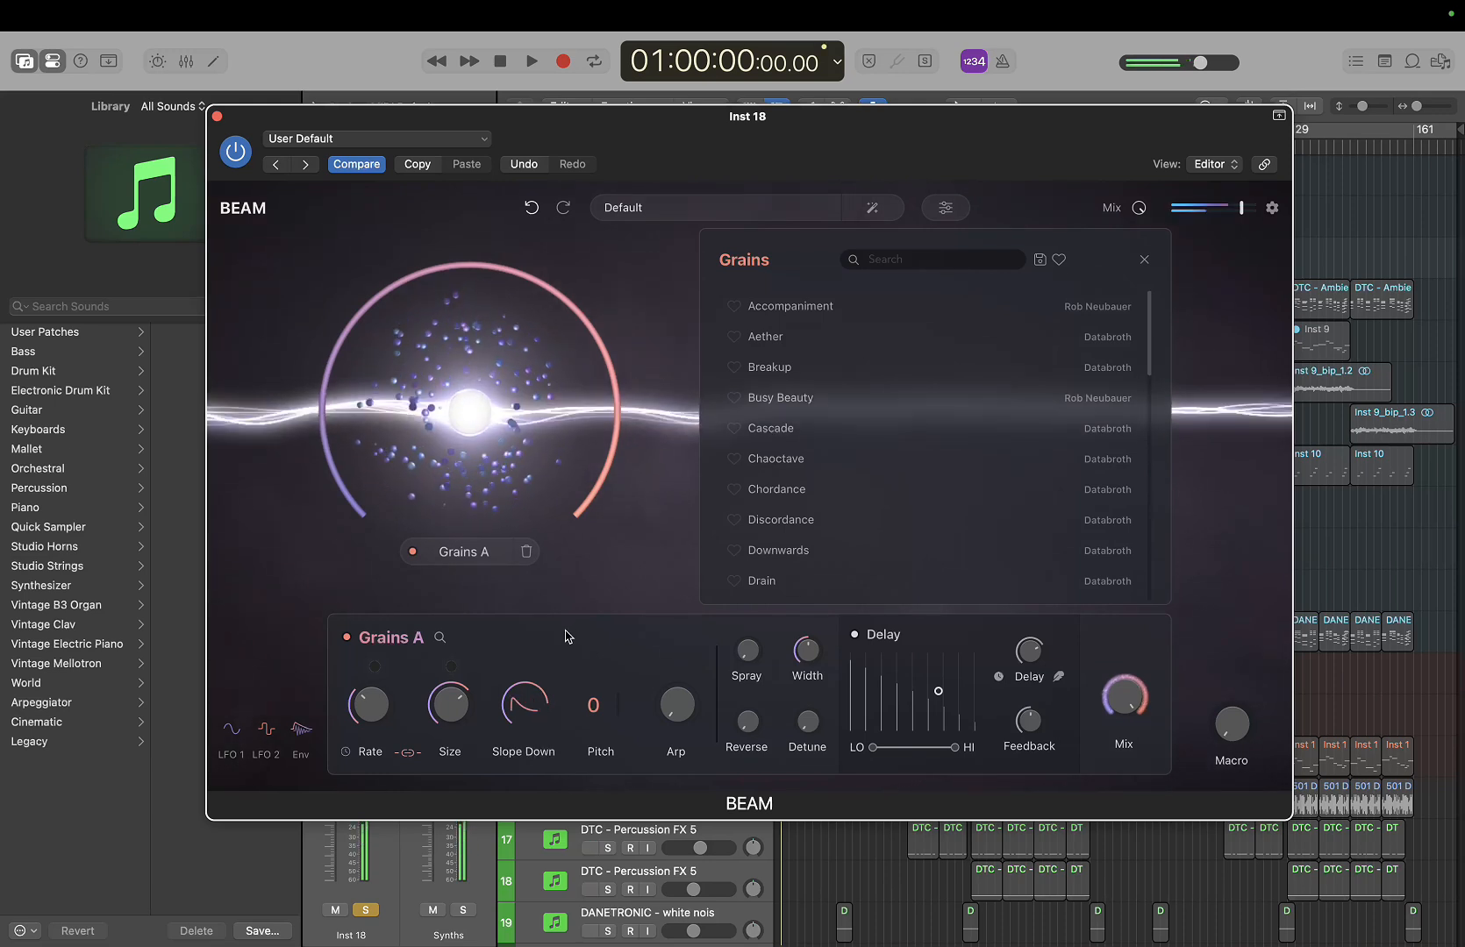
{"action": "left_click", "coordinate": [572, 629]}
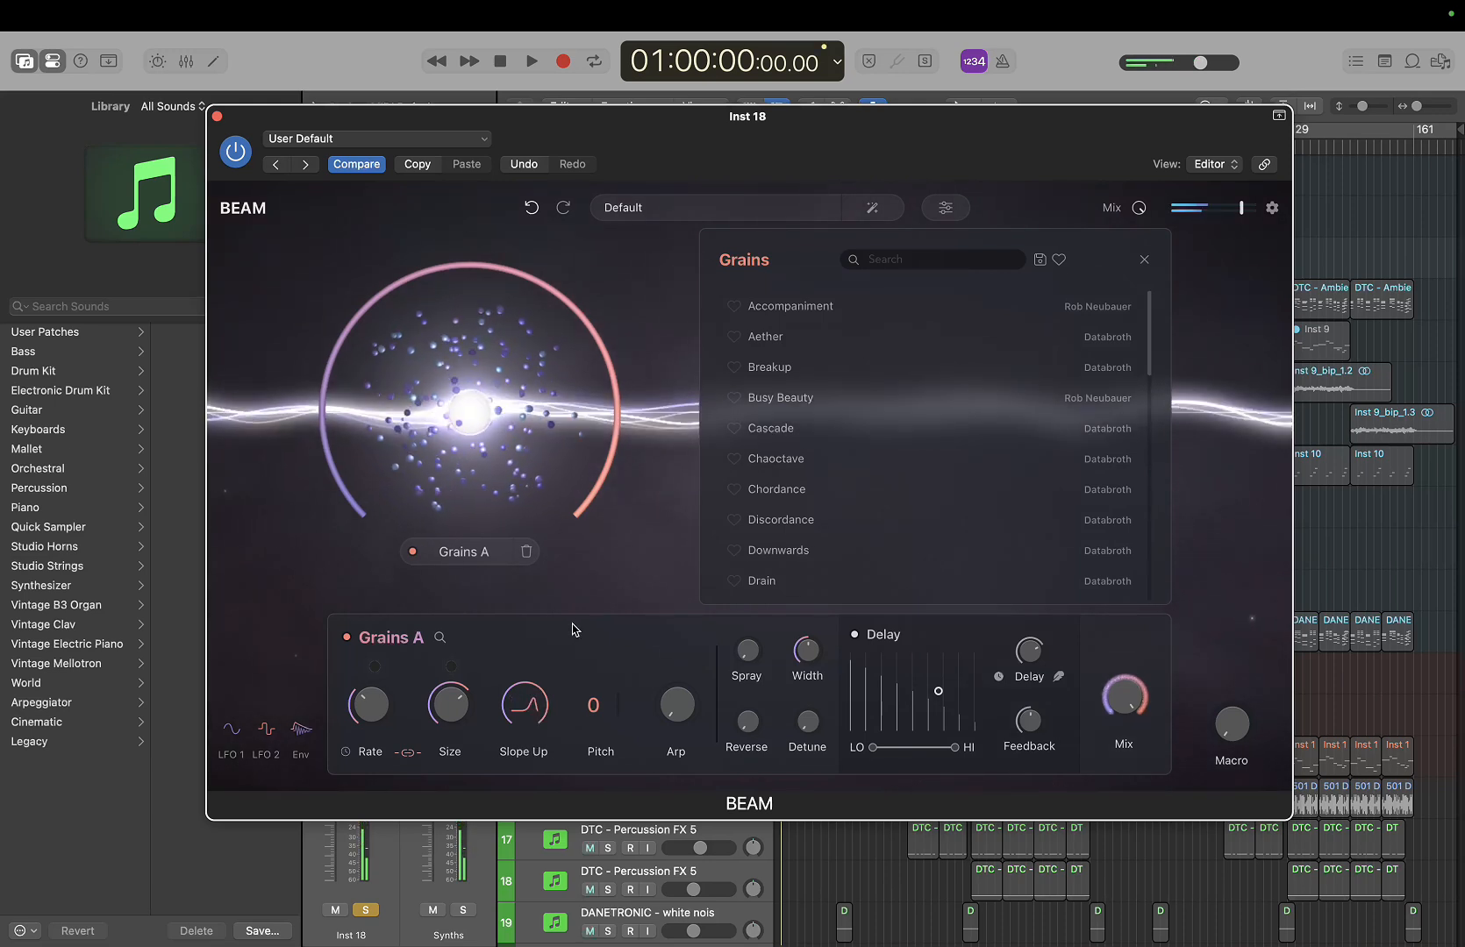
{"action": "left_click_drag", "start_coordinate": [548, 640], "coordinate": [589, 692]}
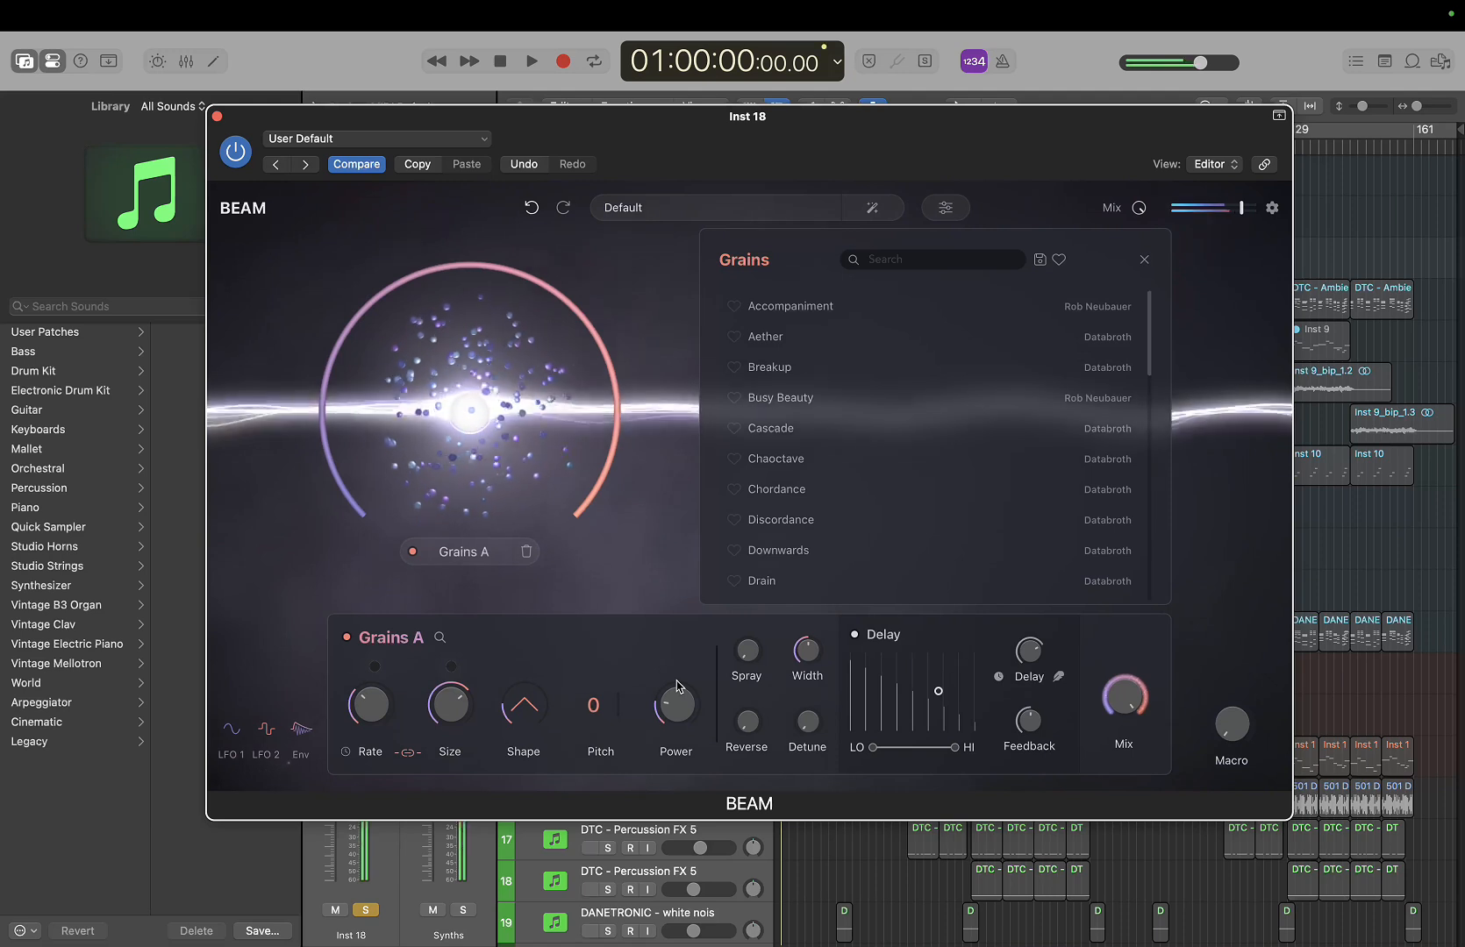
Try the Zigzag and Major arpeggio modes, then turn the Grains A arpeggiator off
{"action": "left_click_drag", "start_coordinate": [676, 686], "coordinate": [677, 678]}
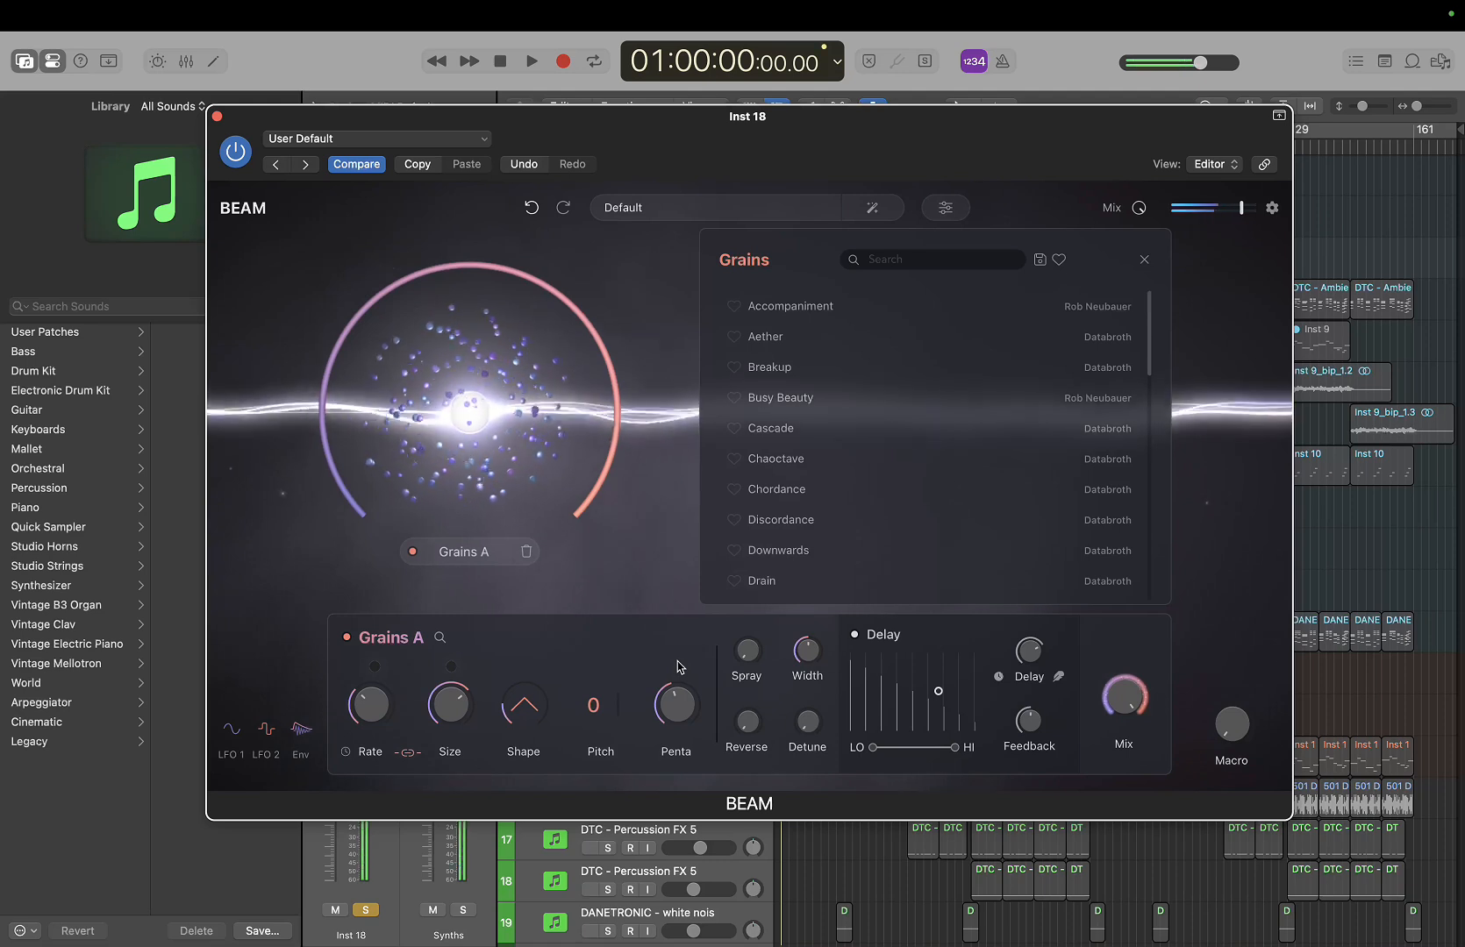
{"action": "left_click_drag", "start_coordinate": [678, 664], "coordinate": [691, 627]}
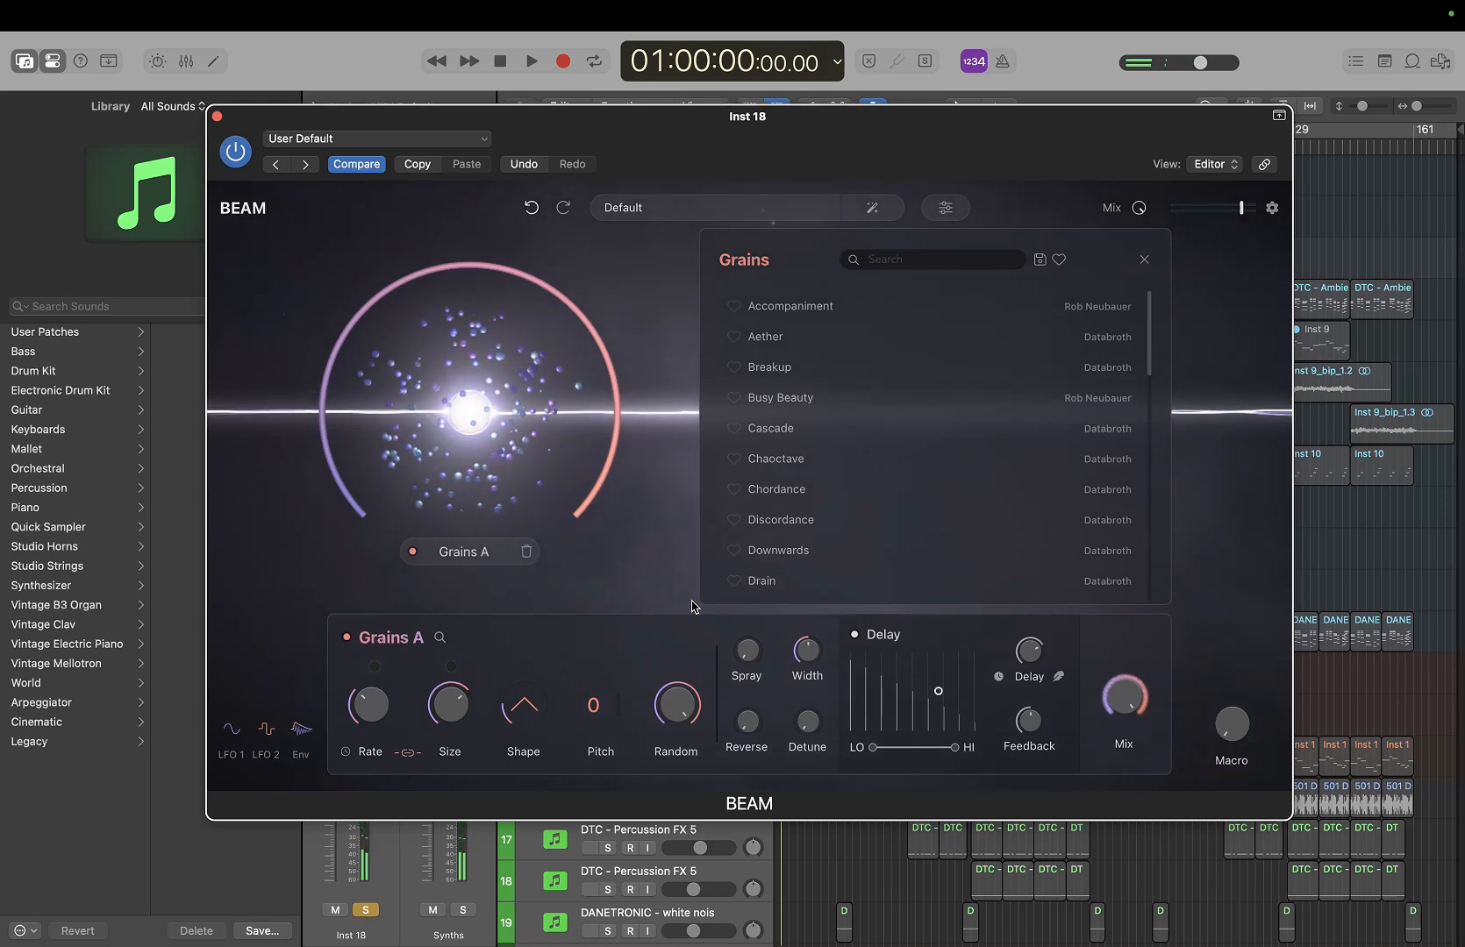
{"action": "left_click_drag", "start_coordinate": [681, 698], "coordinate": [638, 743]}
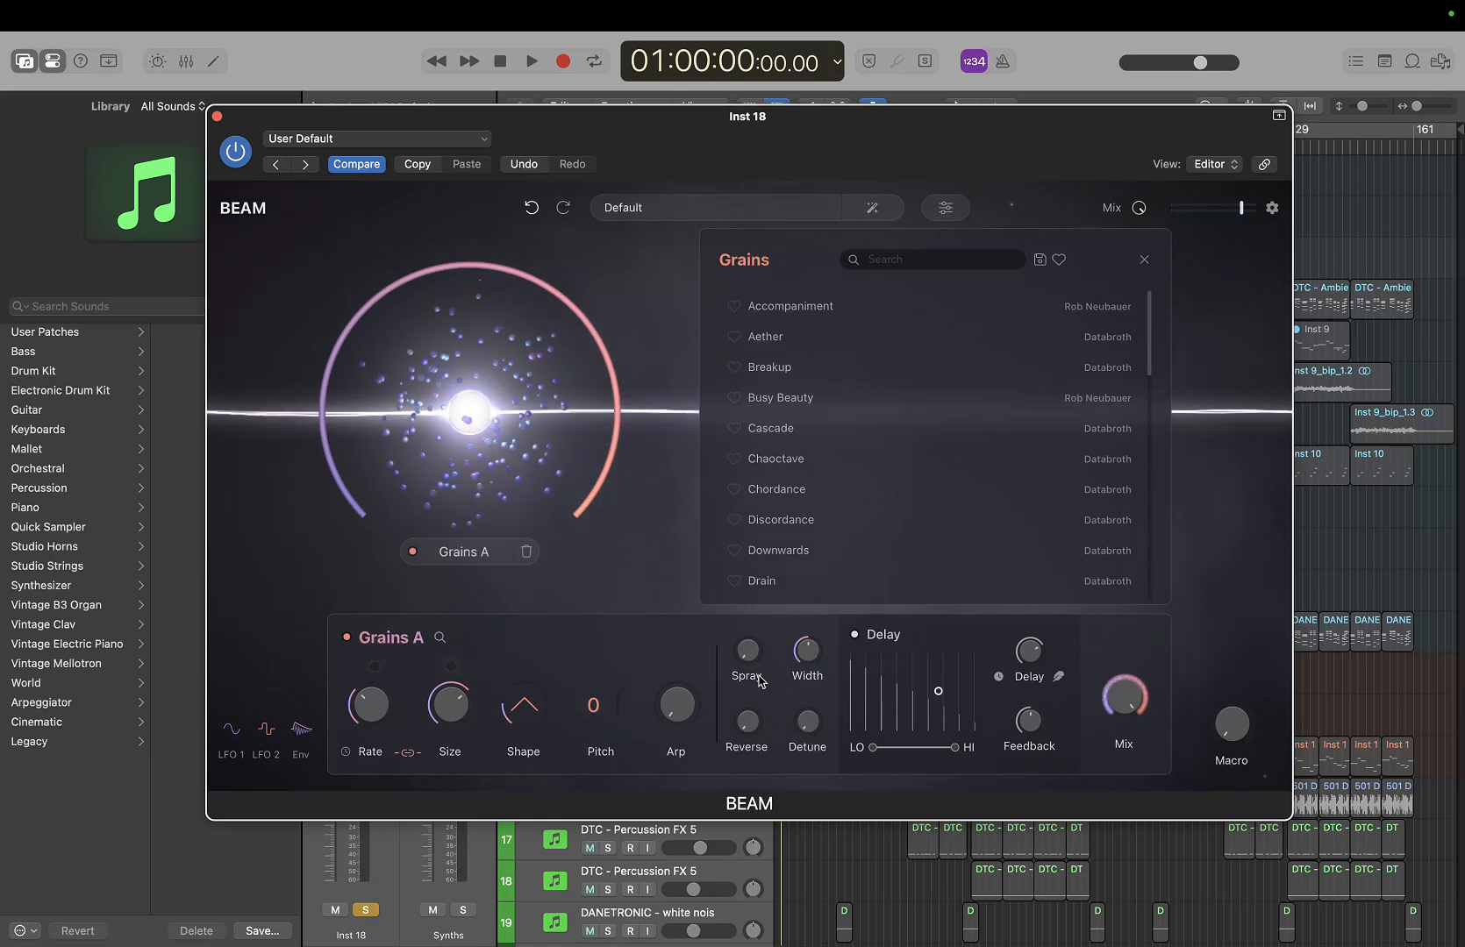
{"action": "mouse_move", "coordinate": [757, 656]}
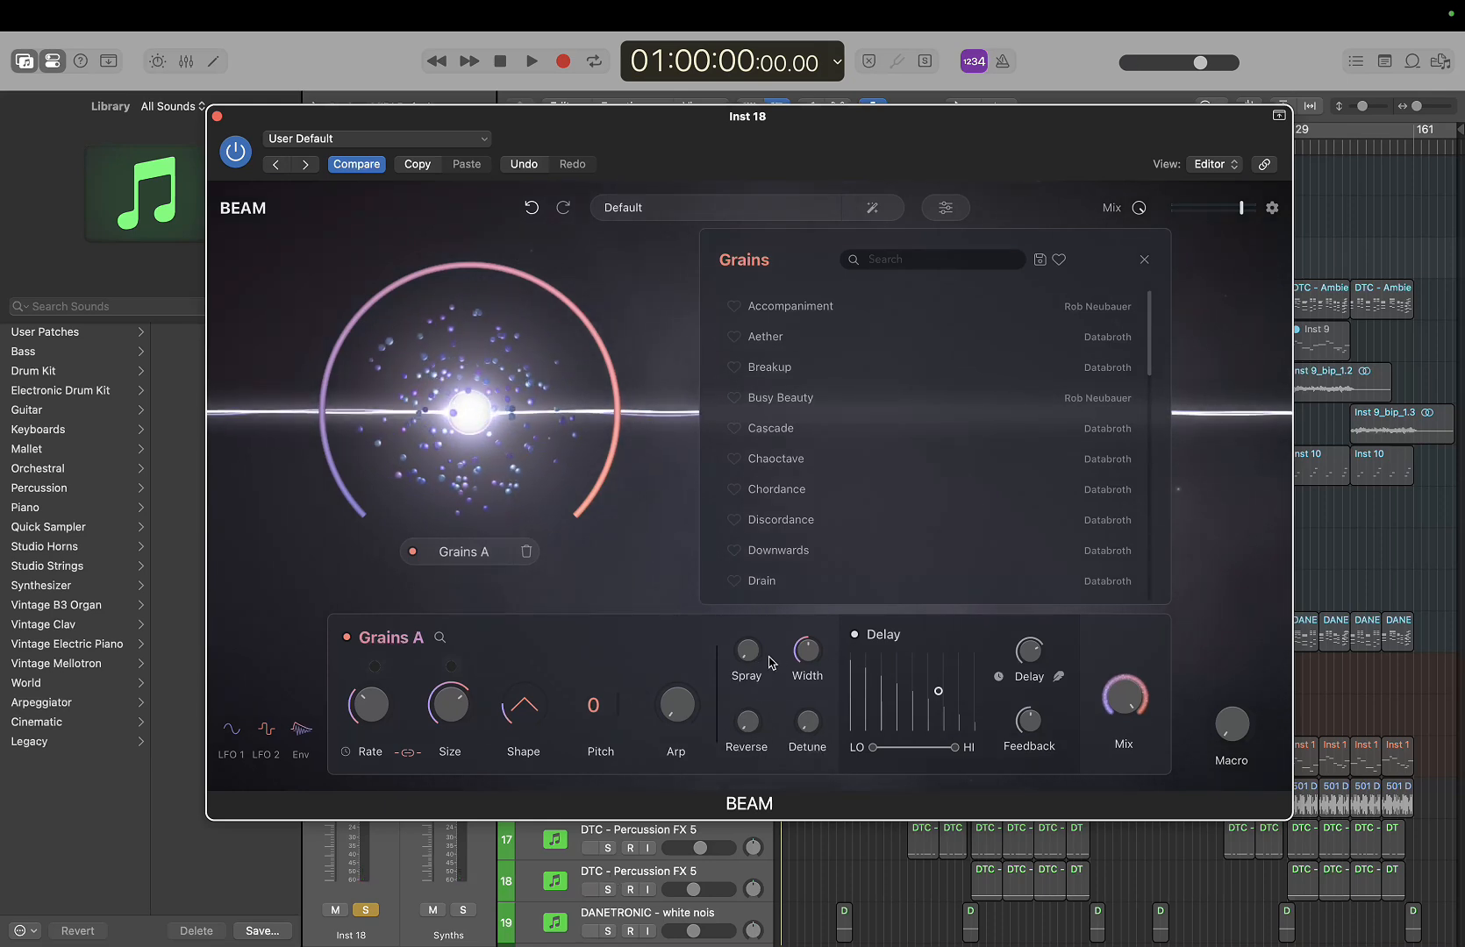
Set grain spray to 853 ms, delay low cut 182 Hz, high cut maximum, and shorten the delay time
{"action": "mouse_move", "coordinate": [757, 656]}
{"action": "left_mouse_down"}
{"action": "mouse_move", "coordinate": [752, 551]}
{"action": "mouse_move", "coordinate": [742, 706]}
{"action": "mouse_move", "coordinate": [762, 591]}
{"action": "mouse_move", "coordinate": [732, 578]}
{"action": "mouse_move", "coordinate": [706, 794]}
{"action": "left_mouse_up"}
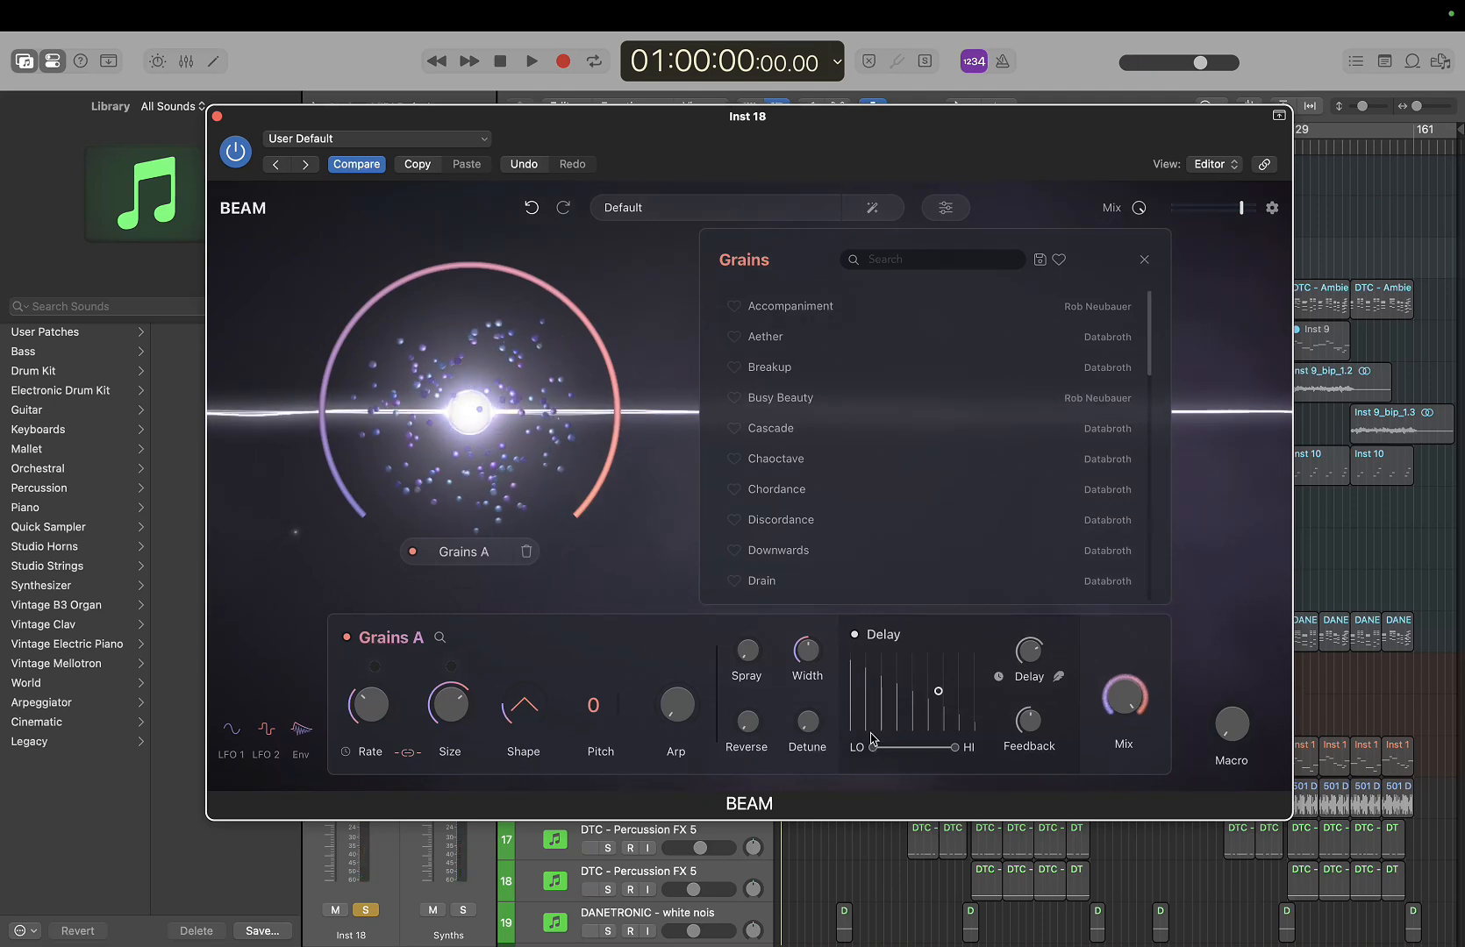
{"action": "left_click_drag", "start_coordinate": [873, 750], "coordinate": [921, 756]}
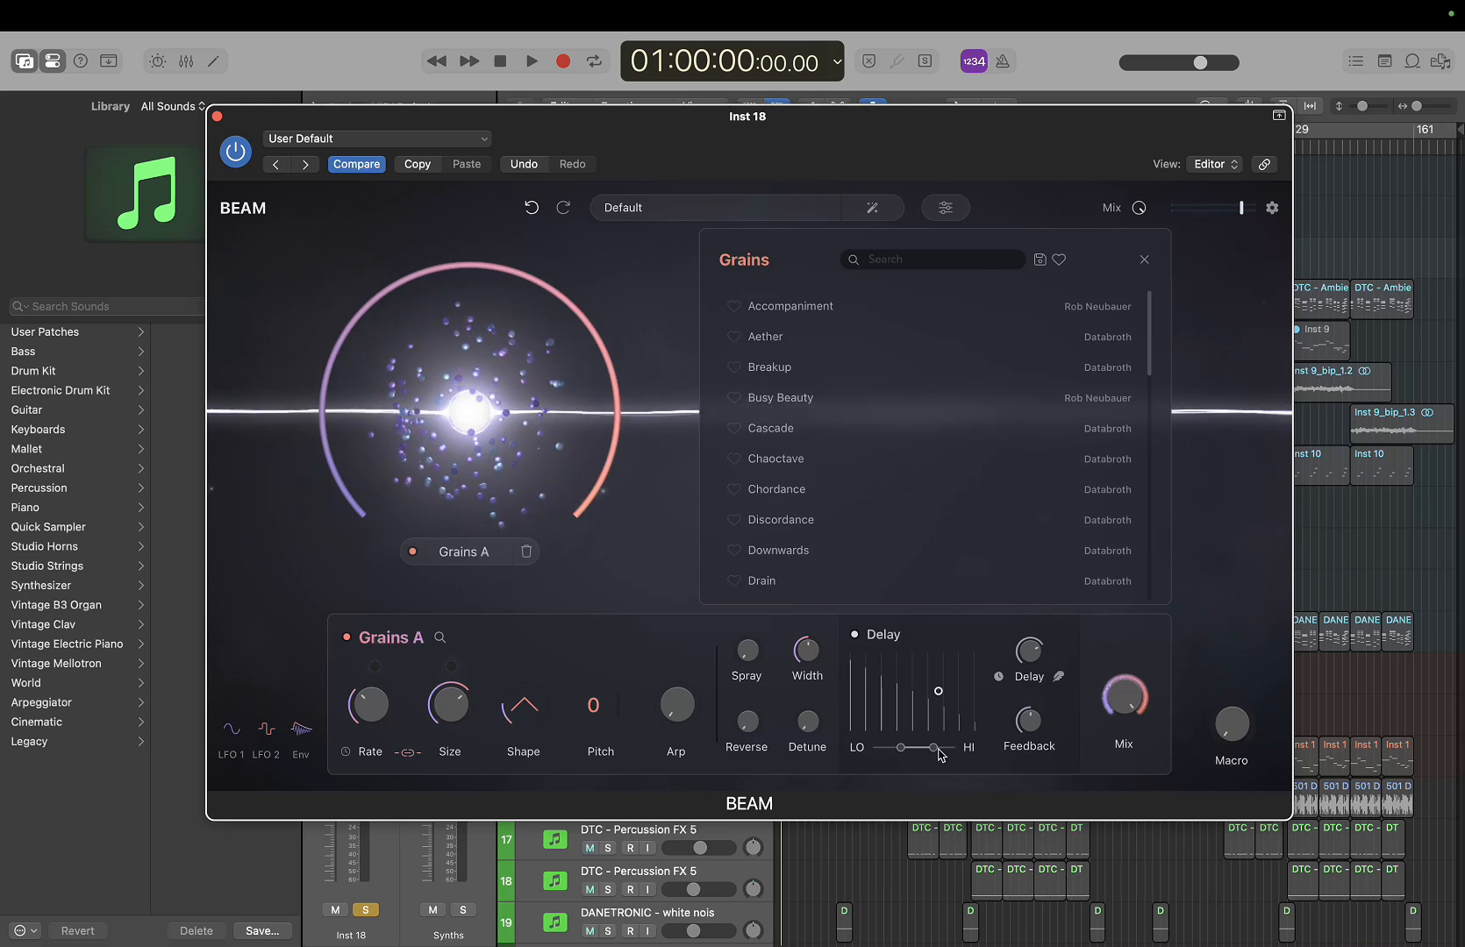
{"action": "left_click_drag", "start_coordinate": [937, 756], "coordinate": [990, 752]}
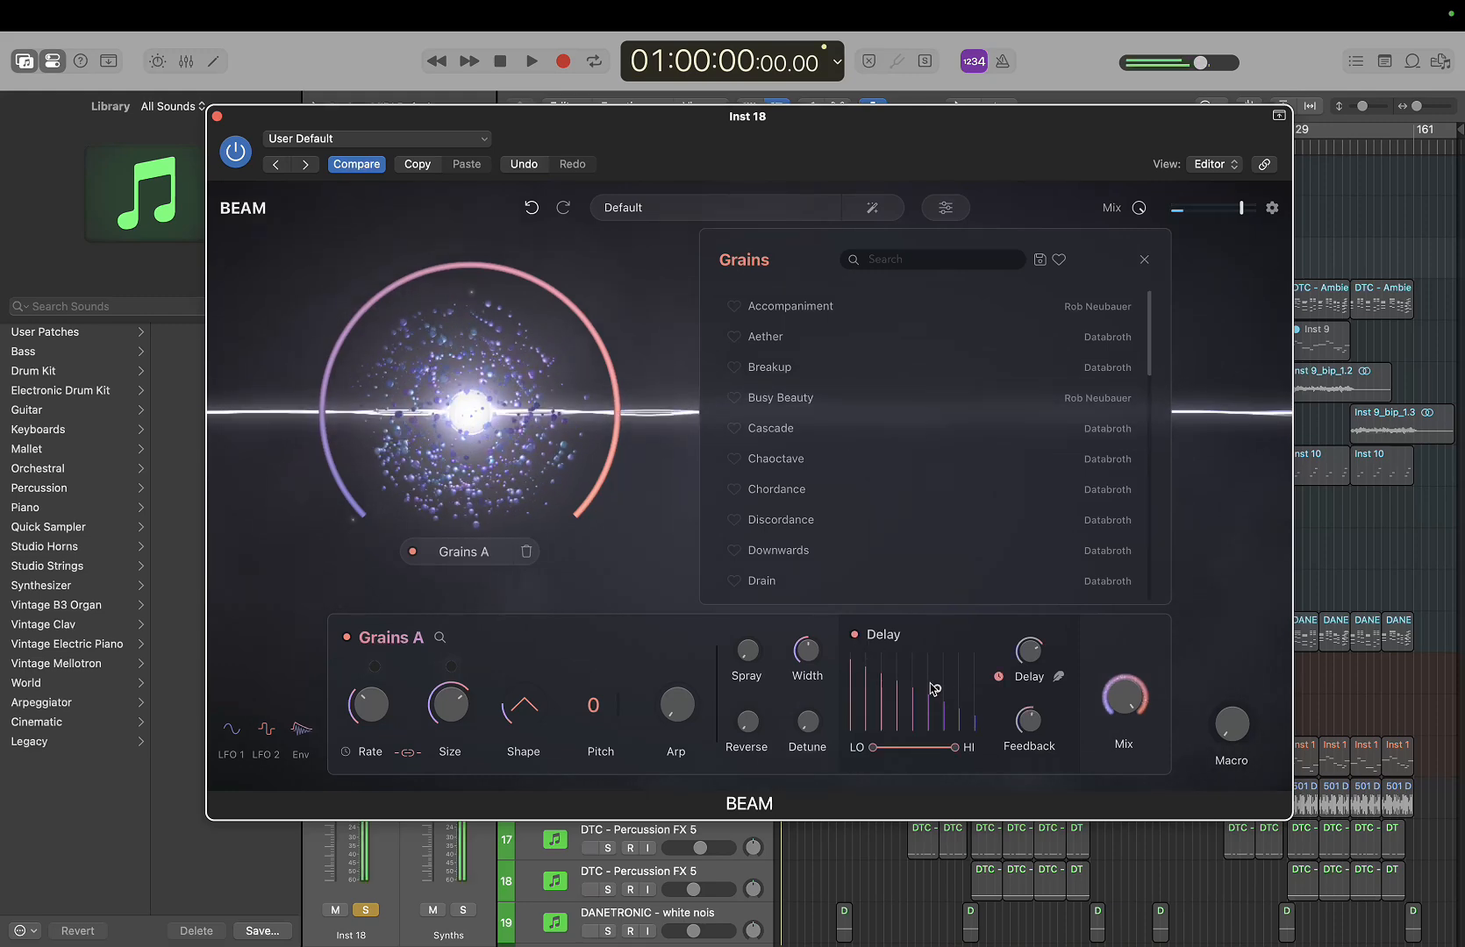
{"action": "left_click_drag", "start_coordinate": [940, 688], "coordinate": [908, 689]}
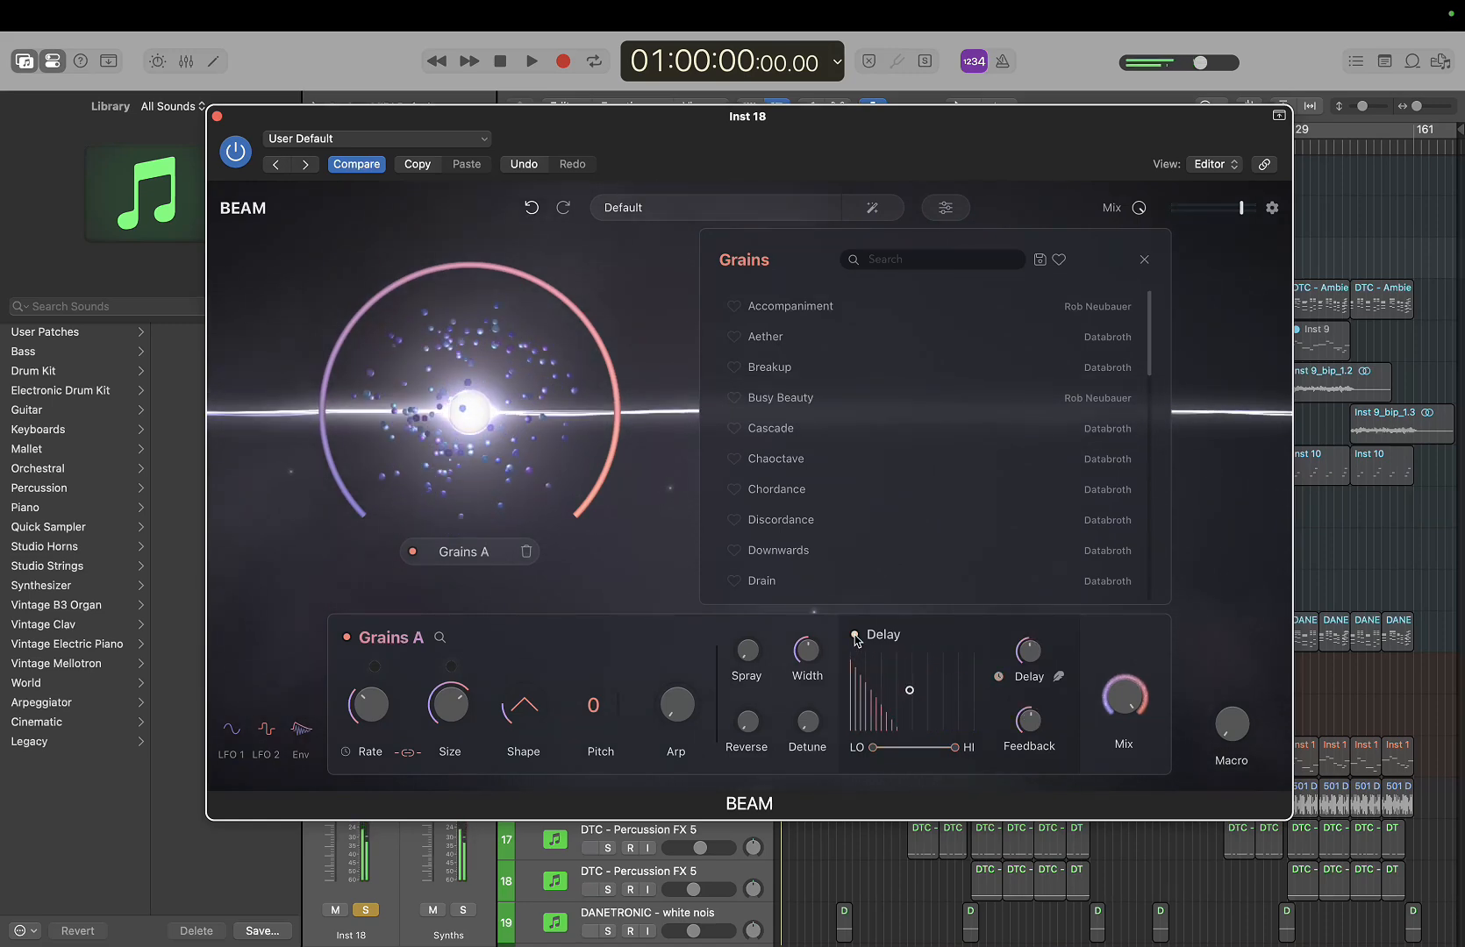
Audition the Accompaniment, Aether, Breakup and Busy Beauty Grains presets with playback running
{"action": "left_click", "coordinate": [805, 307]}
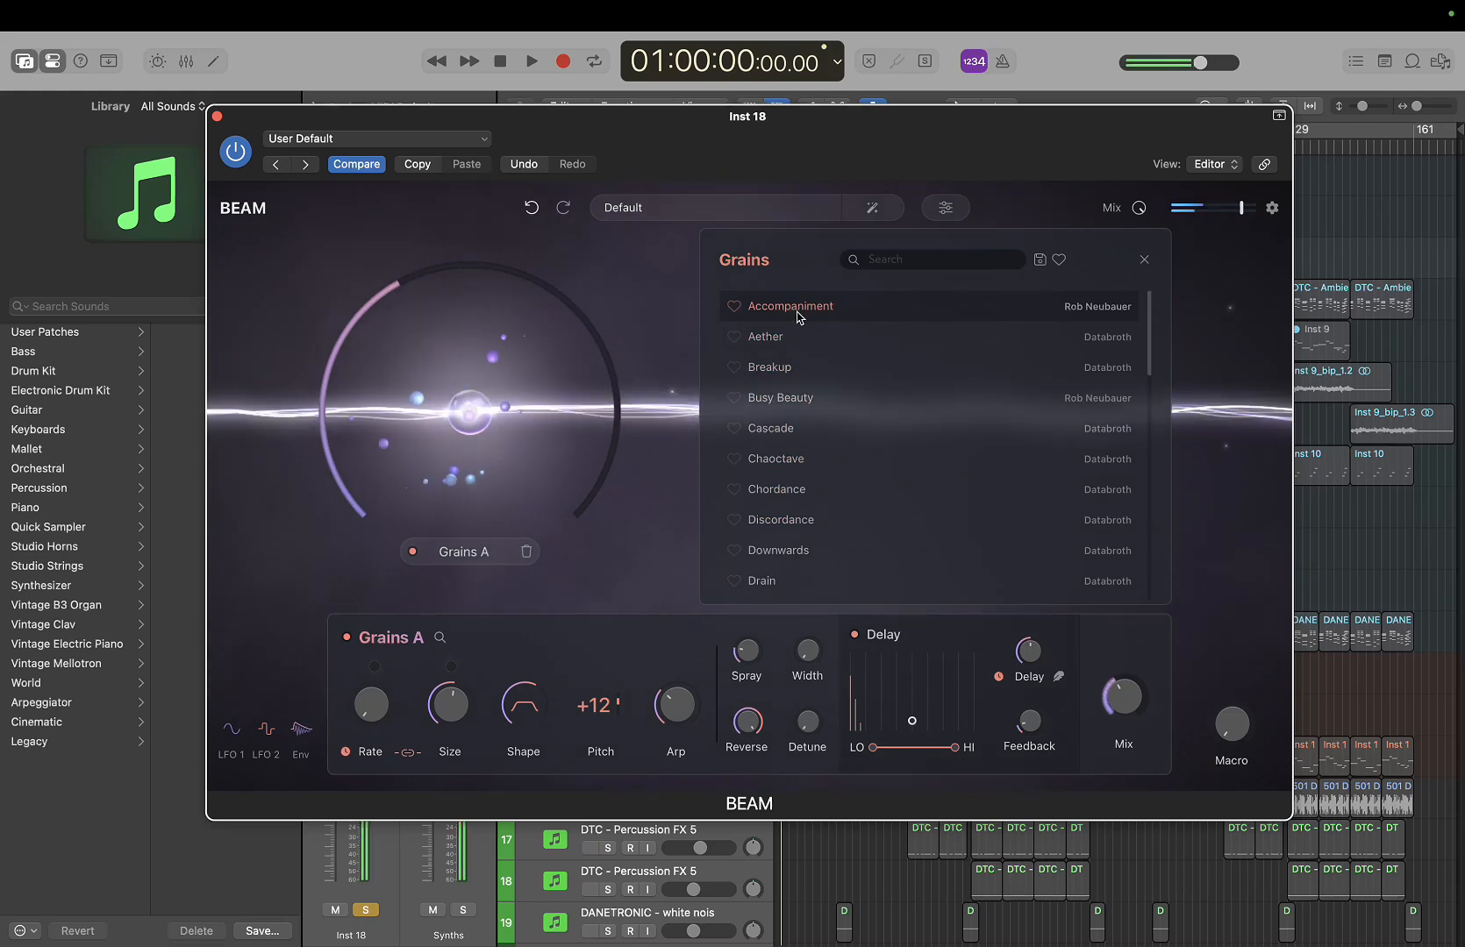
{"action": "left_click", "coordinate": [787, 339]}
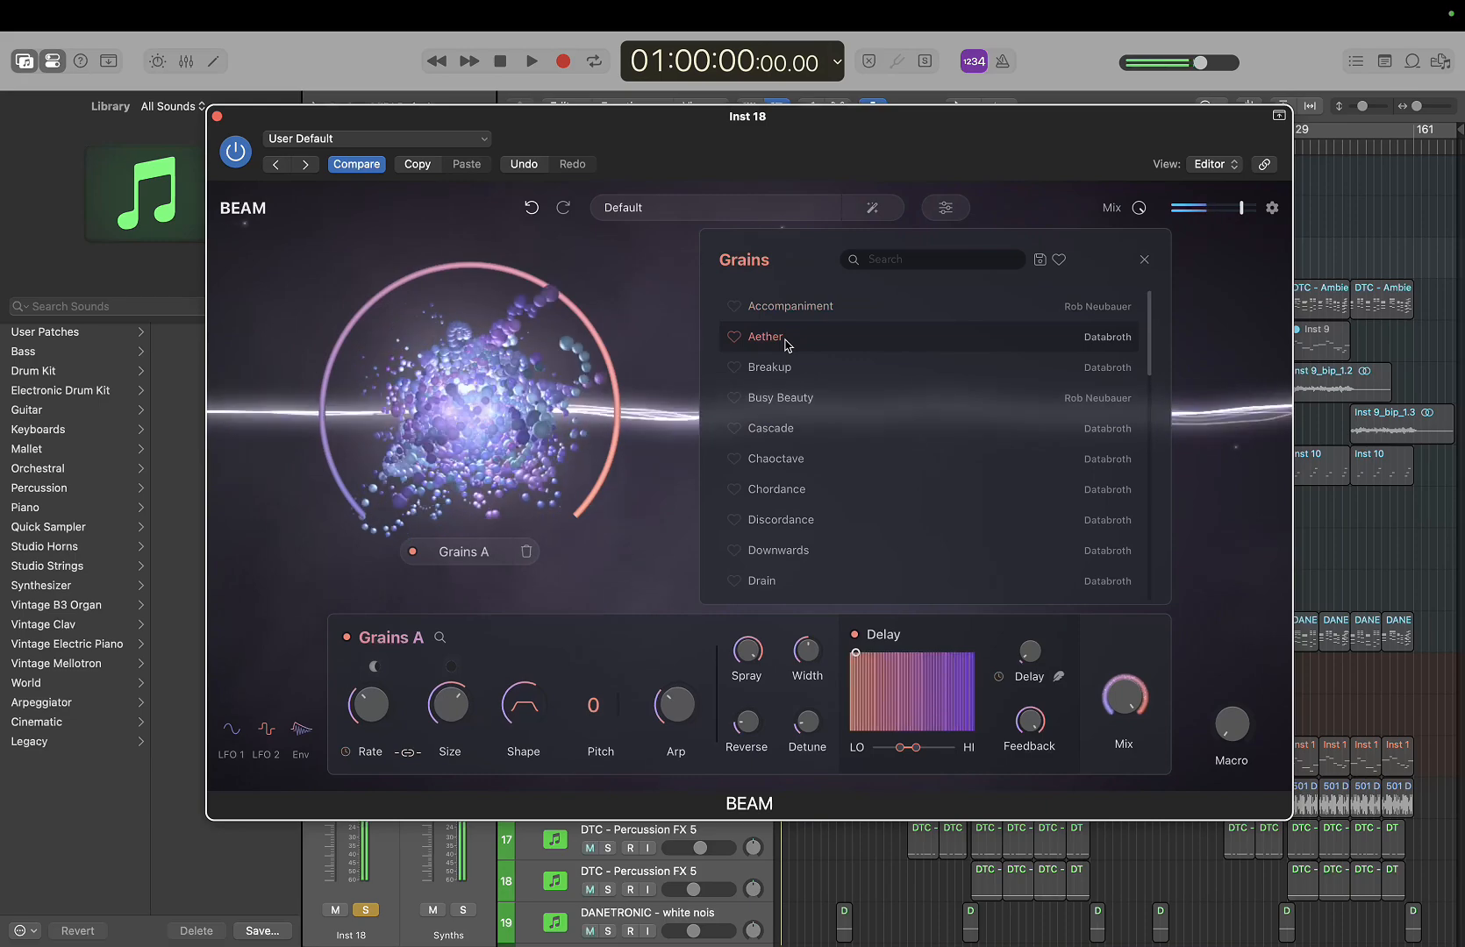
{"action": "key", "text": "space"}
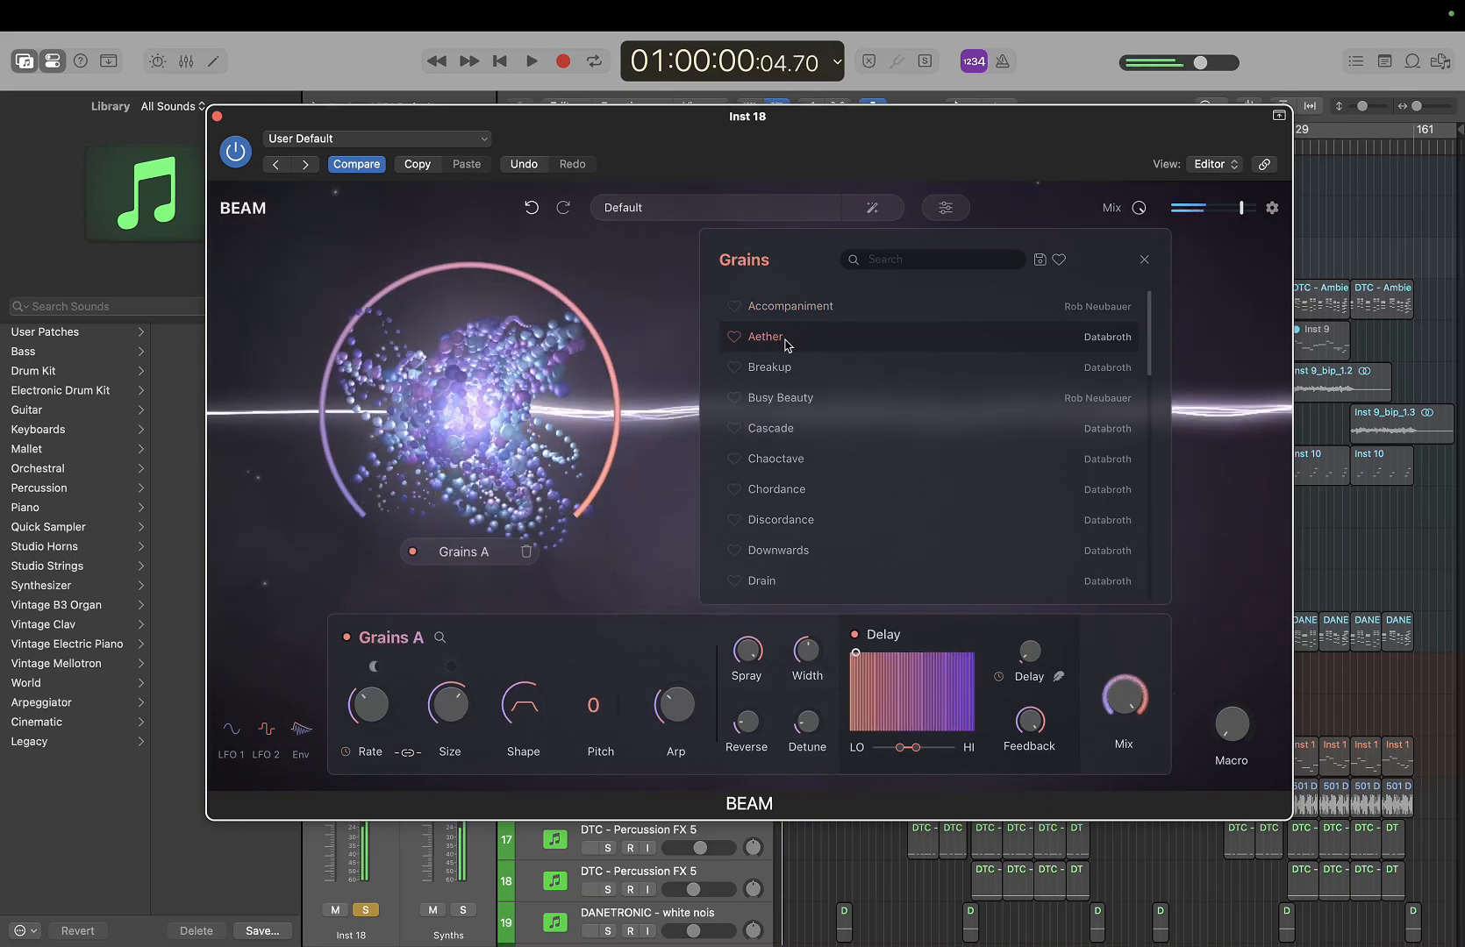
{"action": "left_click", "coordinate": [769, 367]}
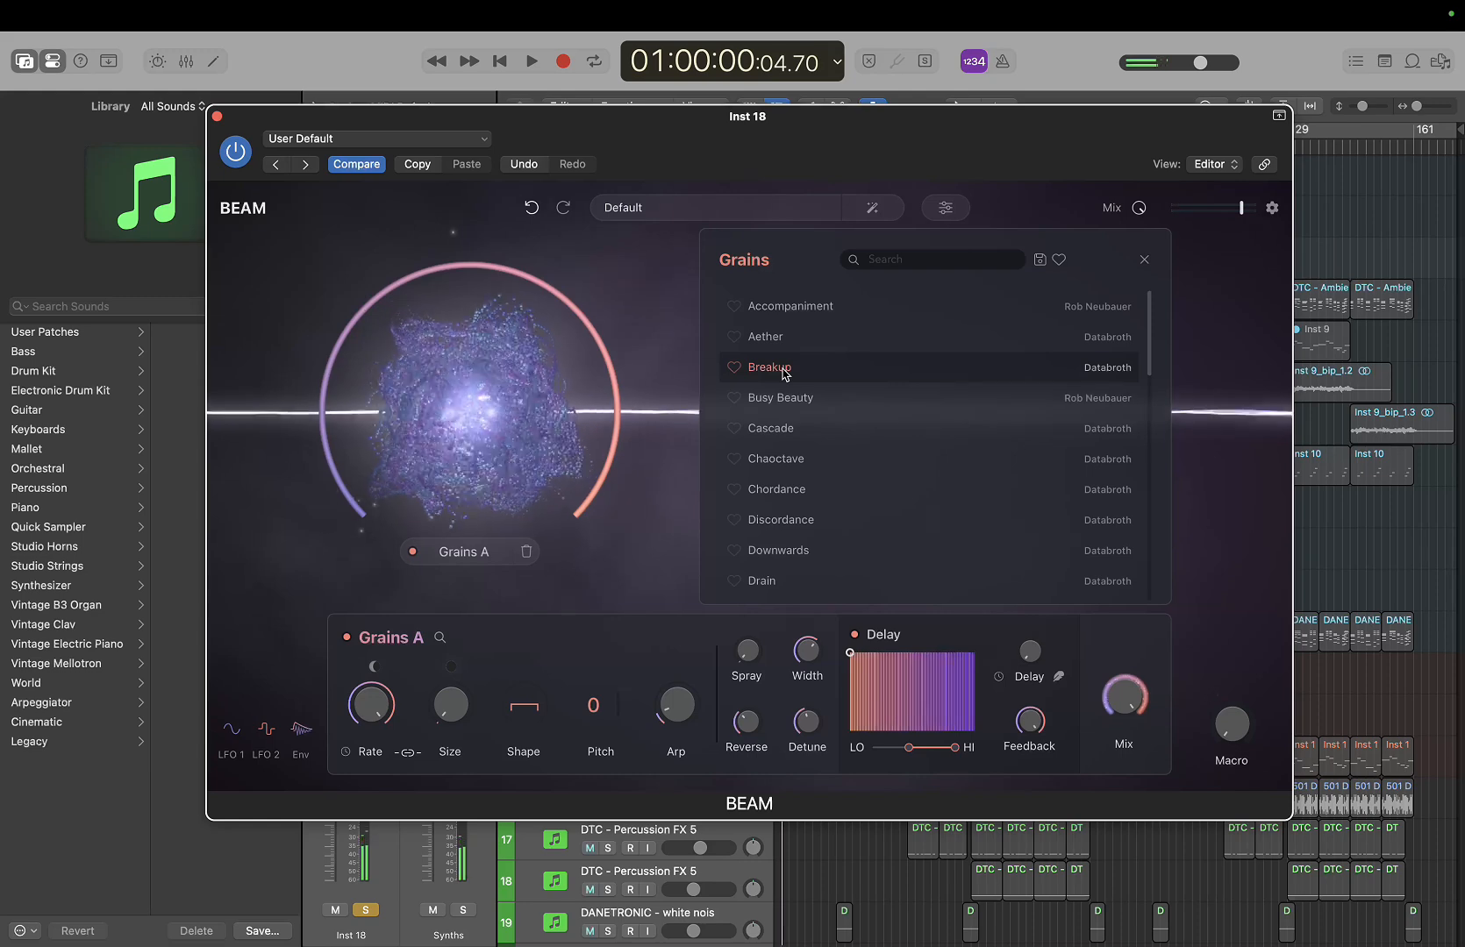
{"action": "left_click", "coordinate": [785, 398]}
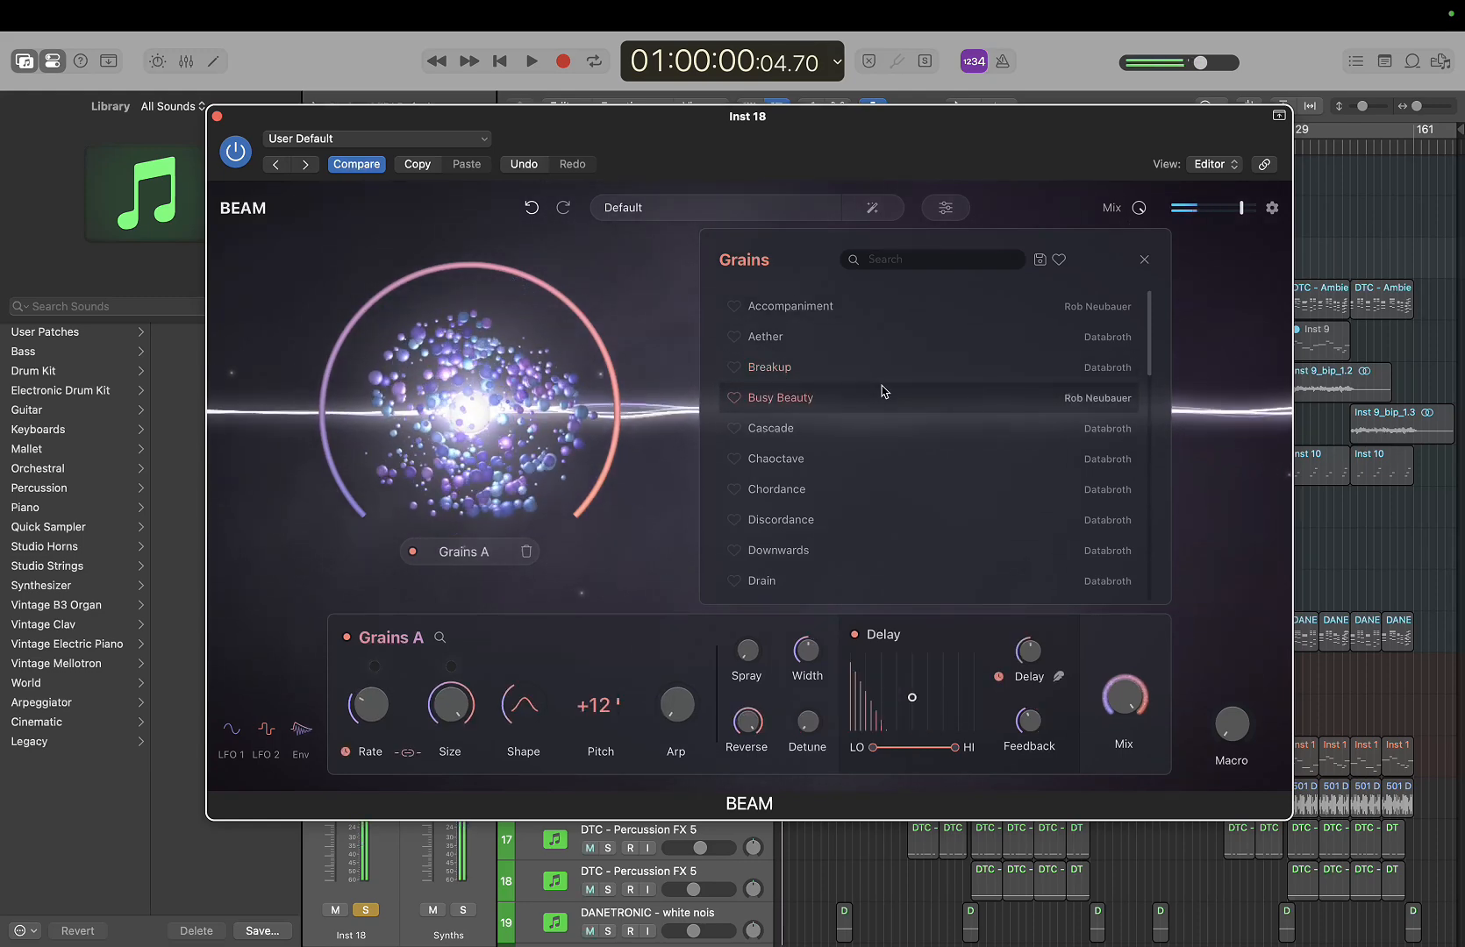
{"action": "scroll", "coordinate": [877, 392], "scroll_direction": "down", "scroll_amount": 5}
{"action": "scroll", "coordinate": [877, 415], "scroll_direction": "up", "scroll_amount": 3}
Audition Cascade, Chaoctave, Discordance, Downwards, Drain, Flange and Granule, ending on Grainy
{"action": "left_click", "coordinate": [847, 351]}
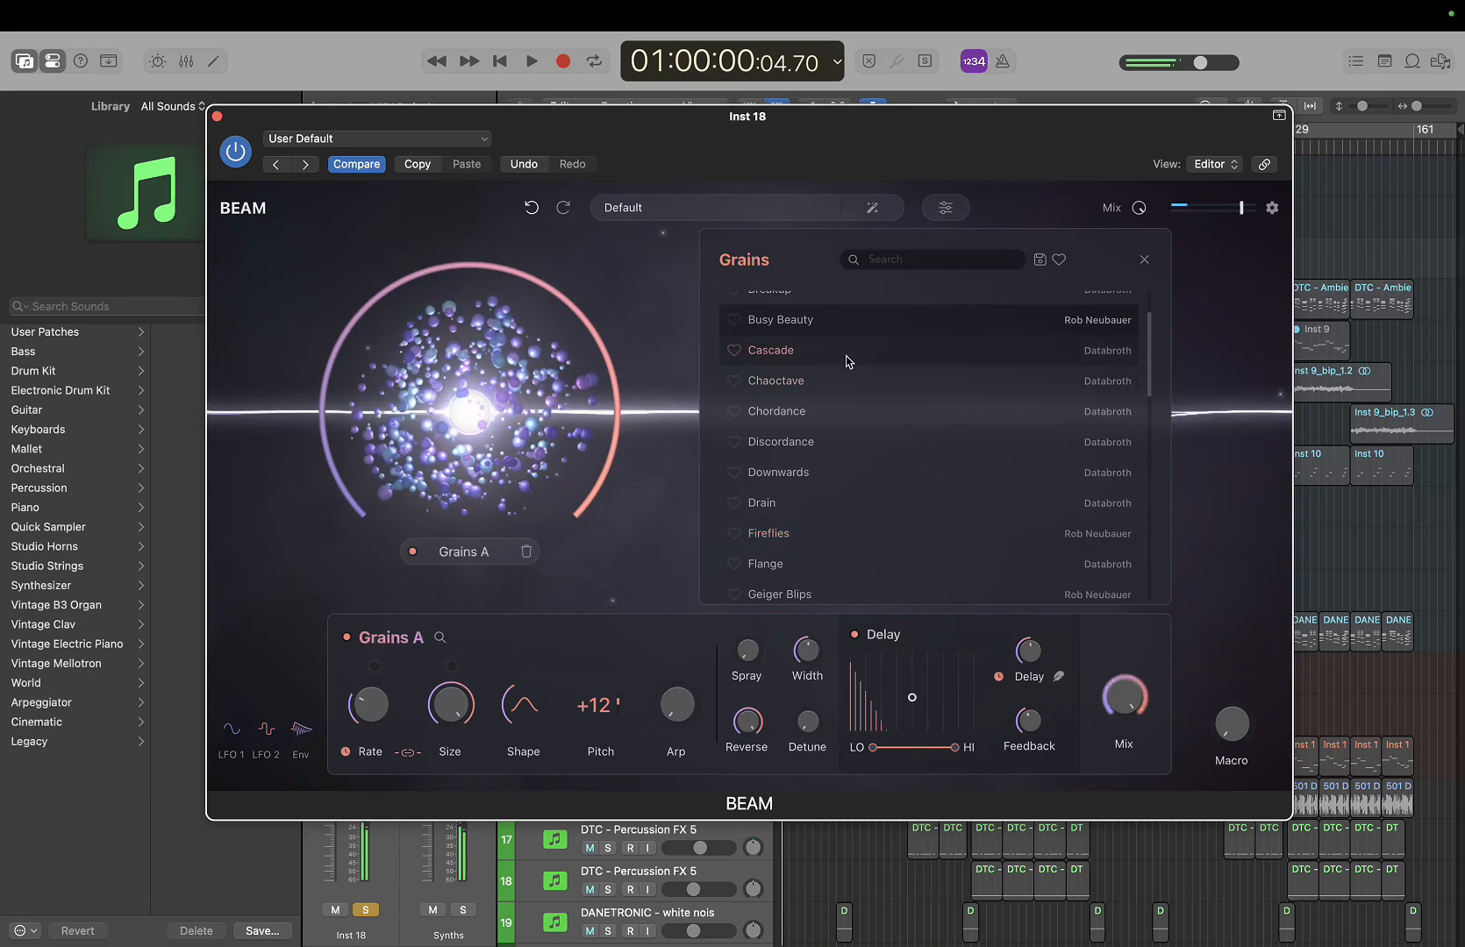
{"action": "left_click", "coordinate": [841, 381]}
{"action": "left_click", "coordinate": [824, 442]}
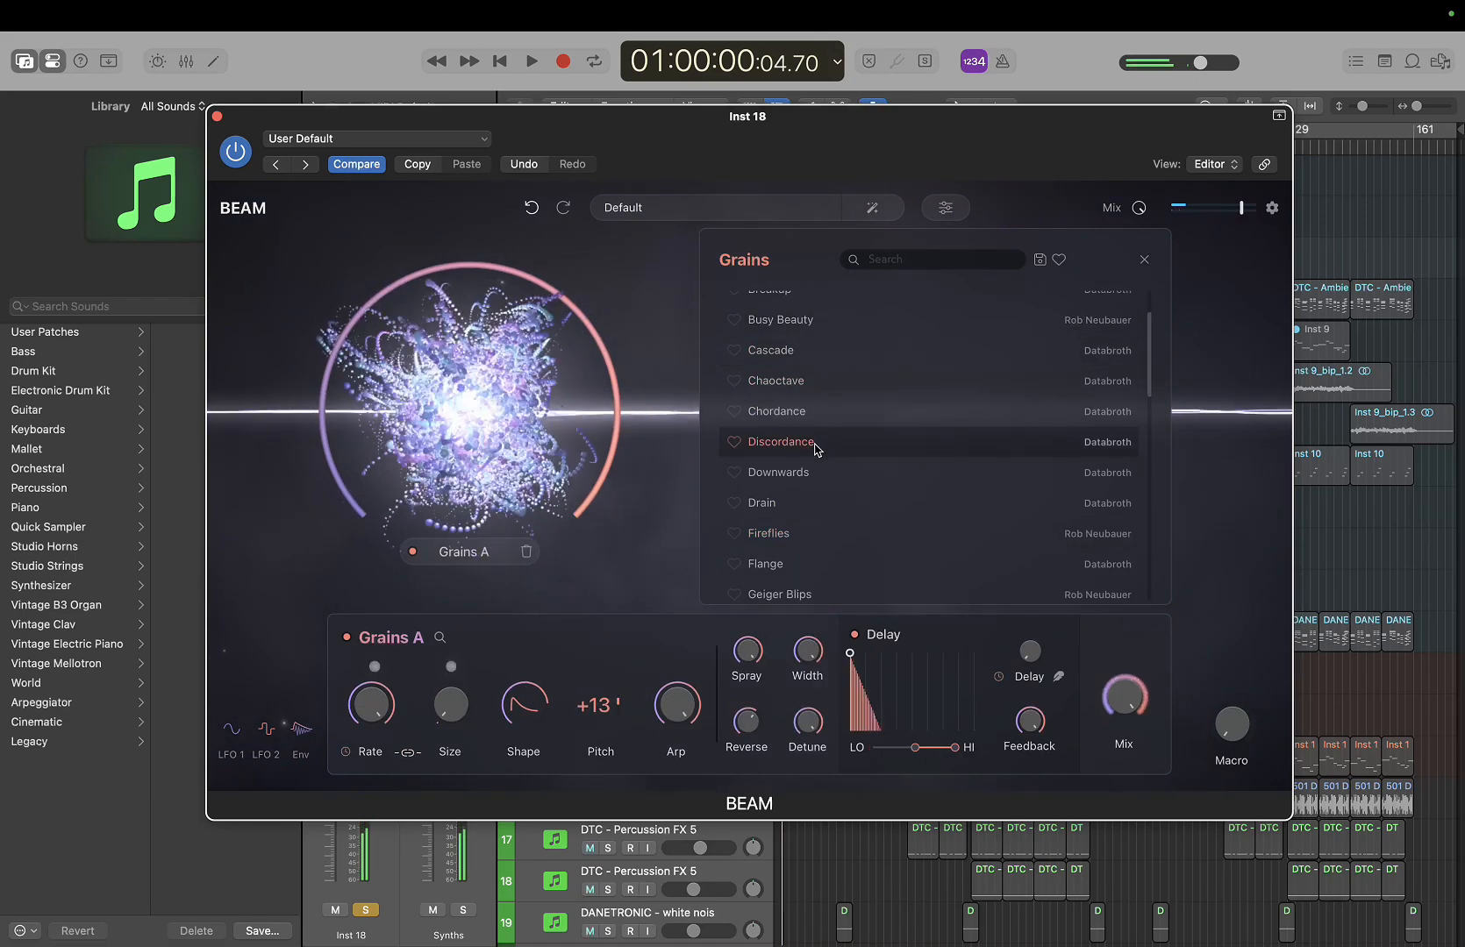
{"action": "scroll", "coordinate": [816, 449], "scroll_direction": "down", "scroll_amount": 2}
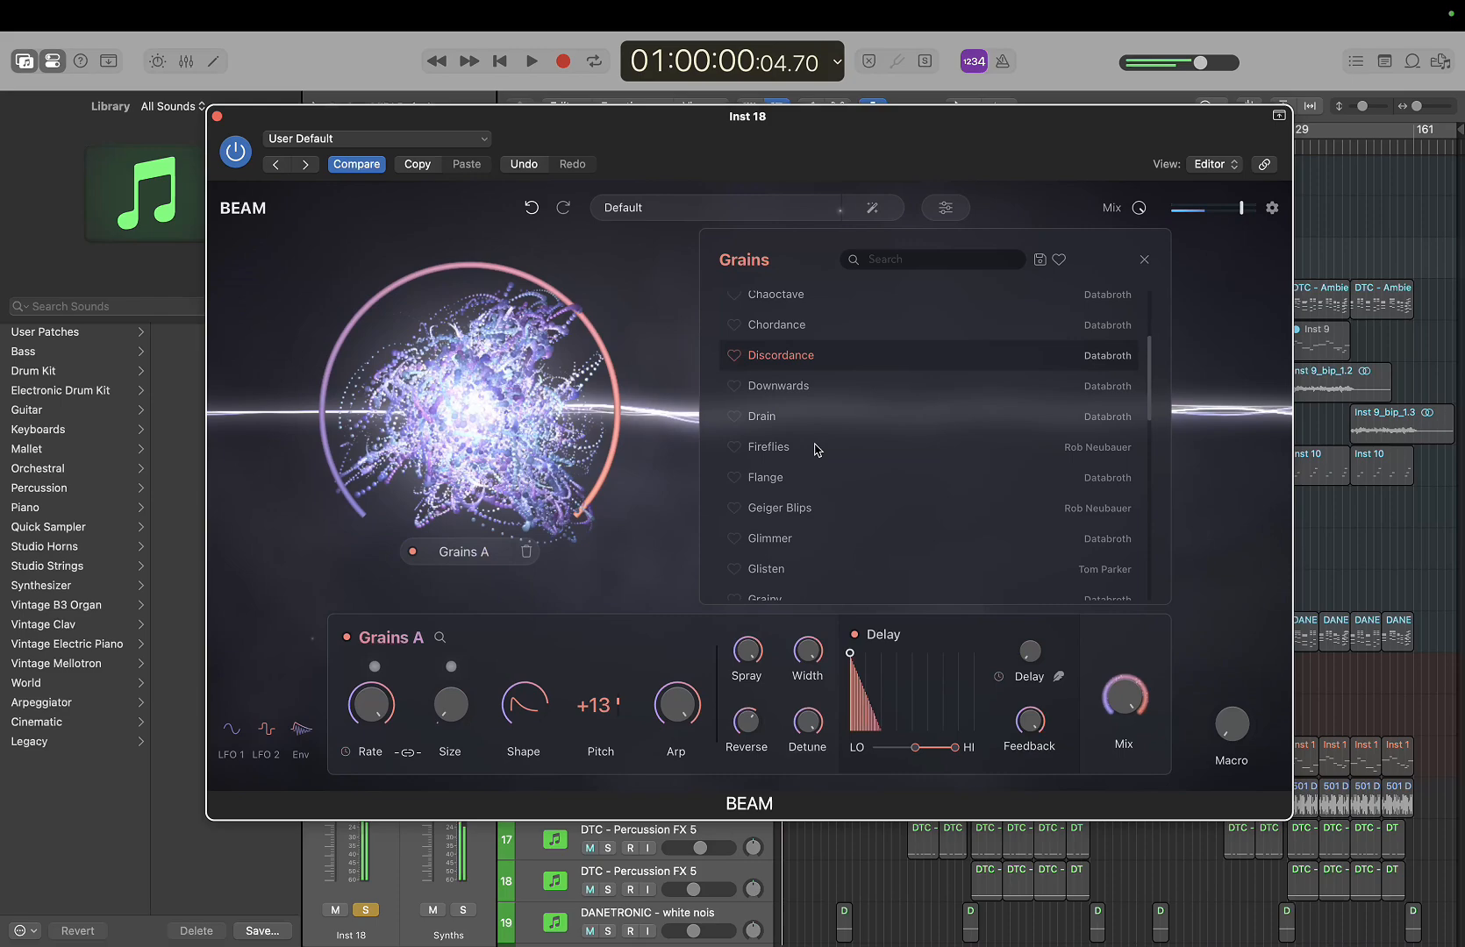
{"action": "left_click", "coordinate": [840, 383]}
{"action": "left_click", "coordinate": [815, 421]}
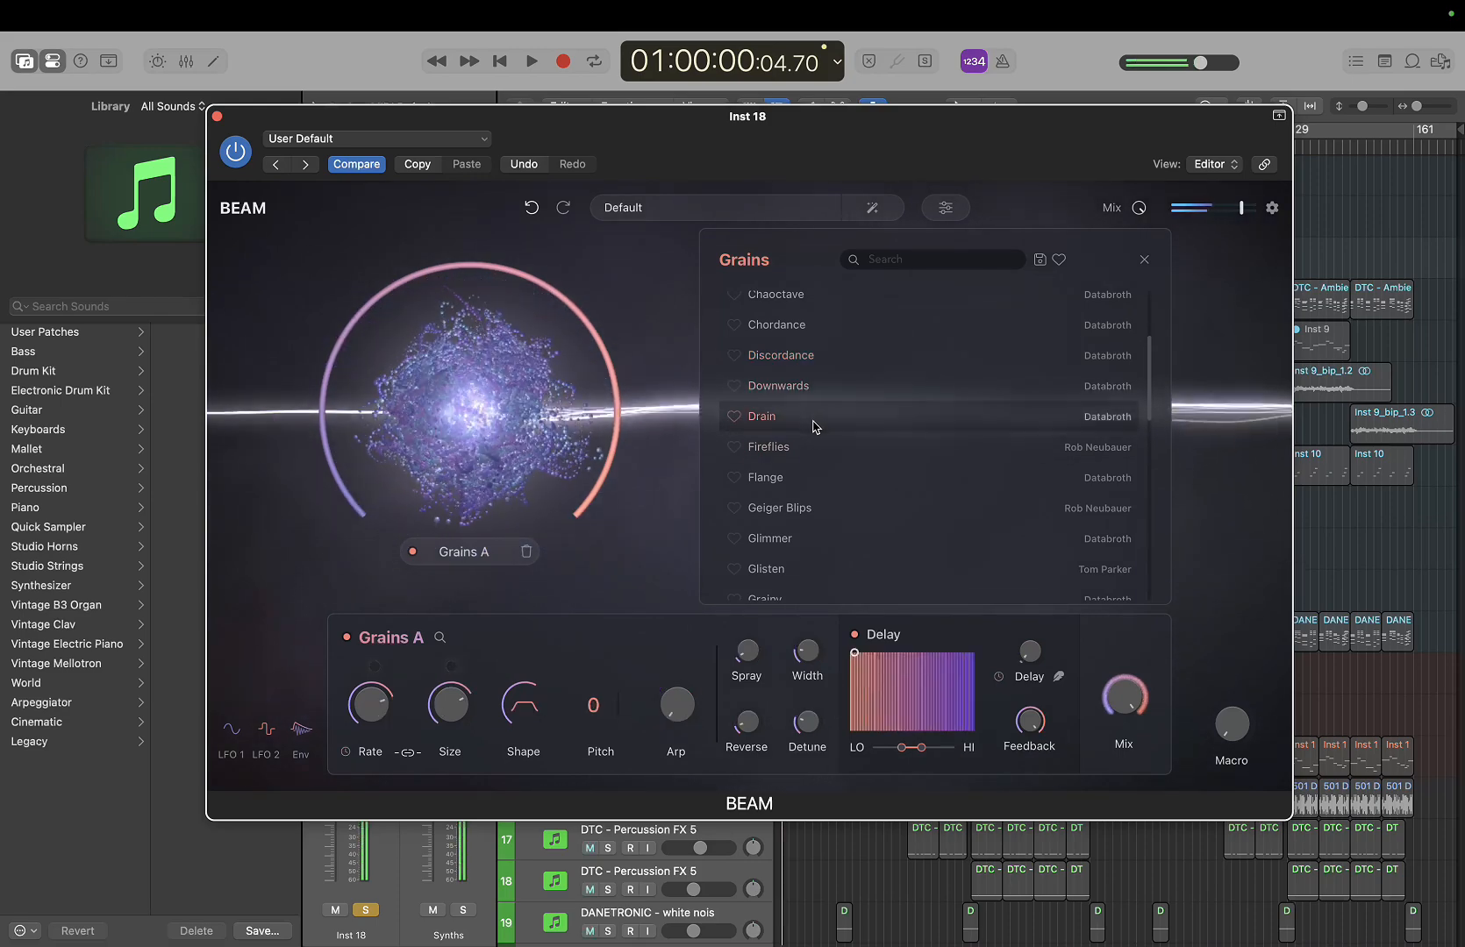
{"action": "left_click", "coordinate": [808, 479]}
{"action": "scroll", "coordinate": [808, 485], "scroll_direction": "down", "scroll_amount": 3}
{"action": "left_click", "coordinate": [807, 483]}
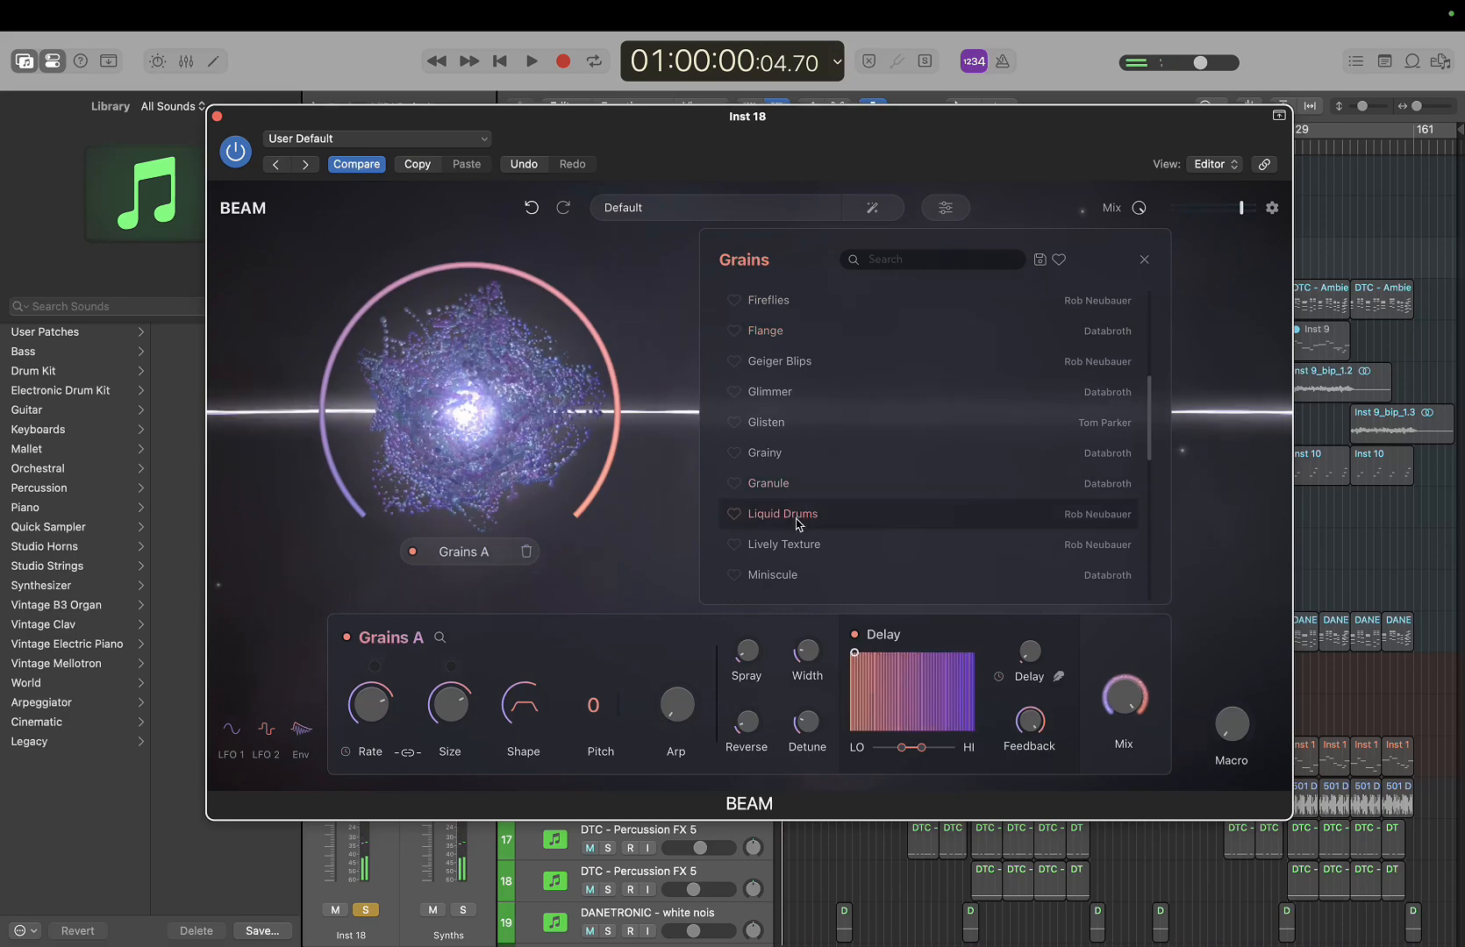
{"action": "left_click", "coordinate": [802, 455]}
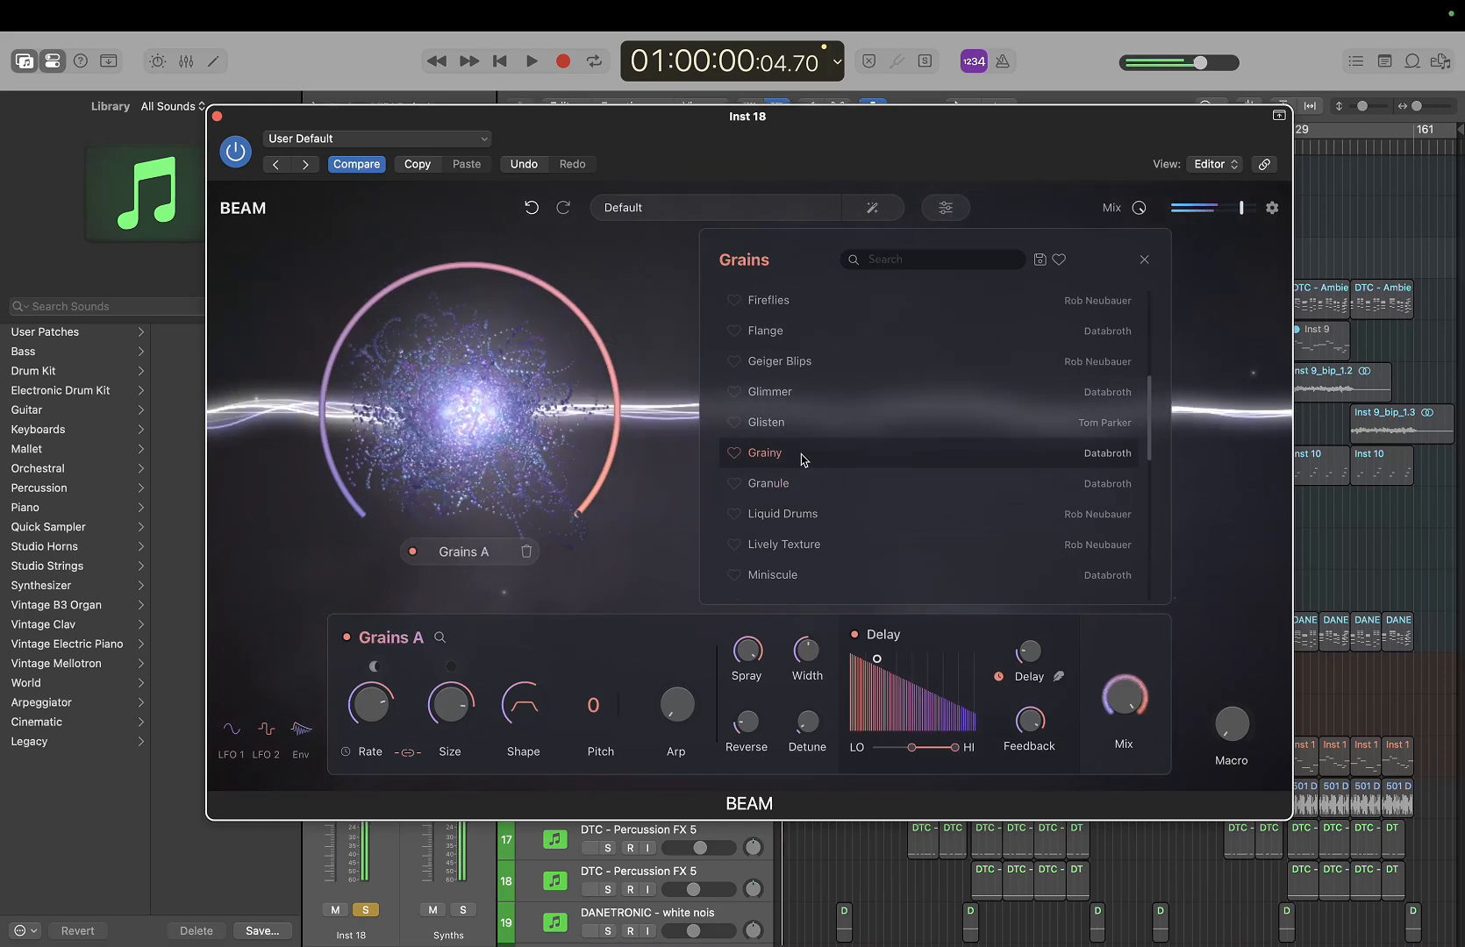
{"action": "scroll", "coordinate": [802, 457], "scroll_direction": "down", "scroll_amount": 5}
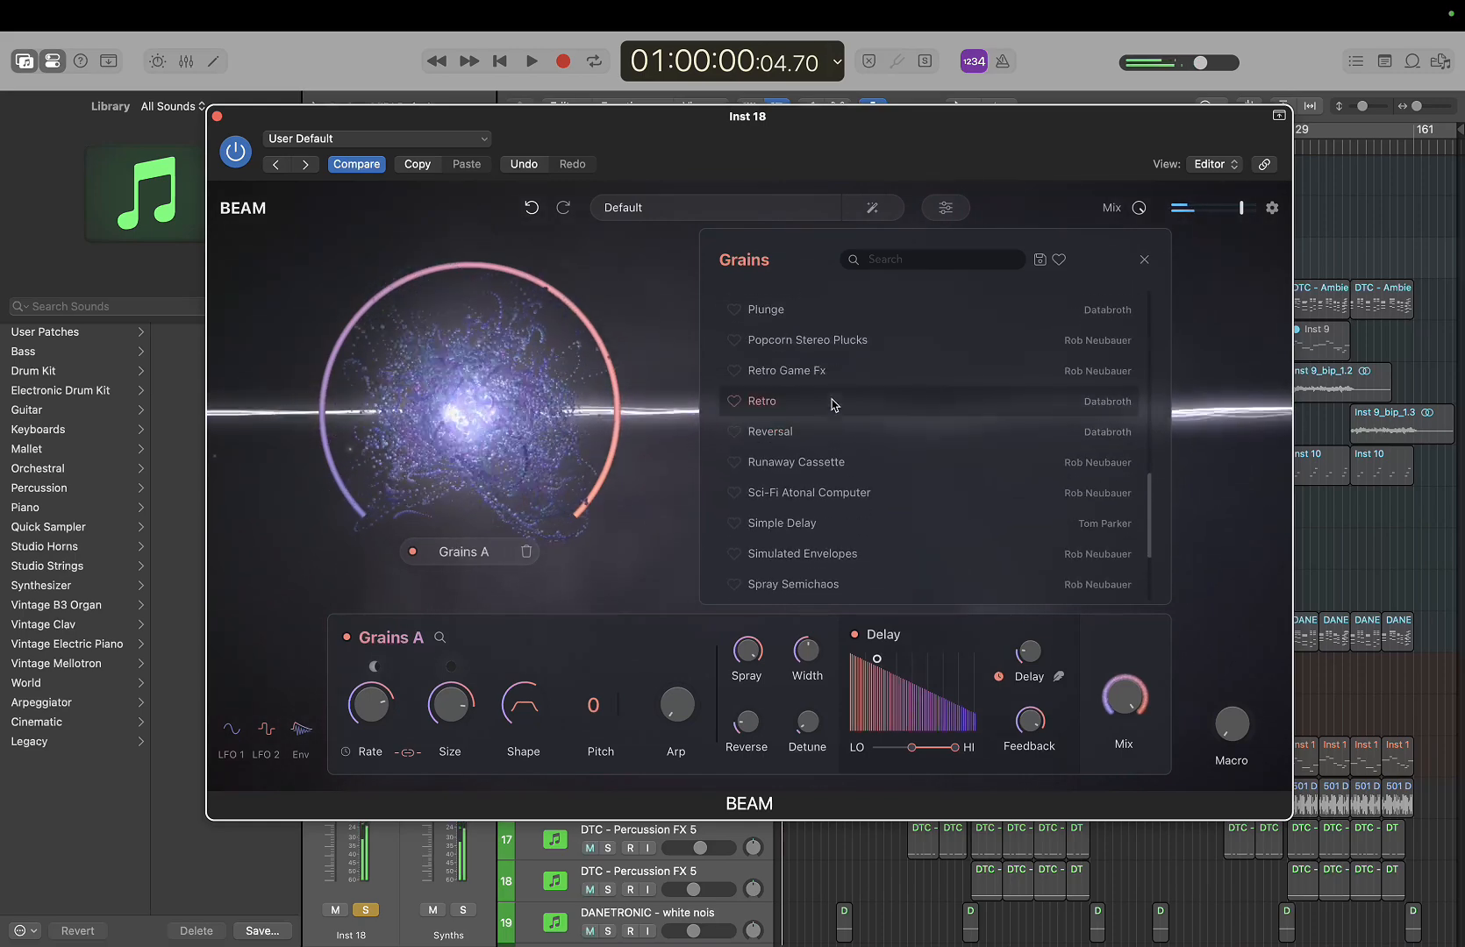
Audition the Retro Game Fx, Reversal and Sci-Fi Atonal Computer Grains presets
{"action": "left_click", "coordinate": [828, 371]}
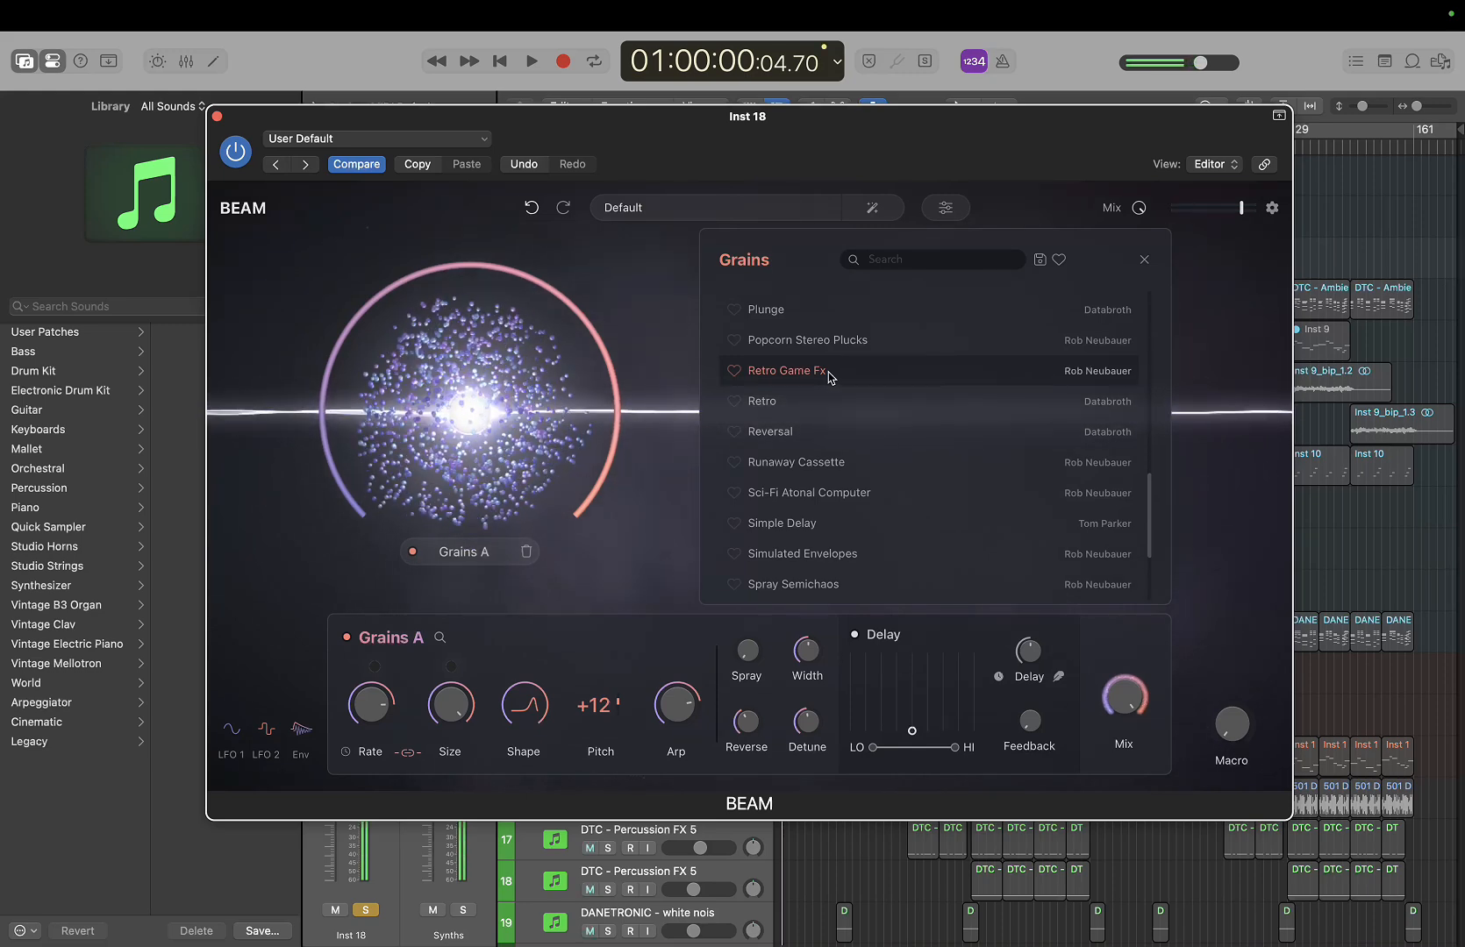
{"action": "left_click", "coordinate": [796, 433]}
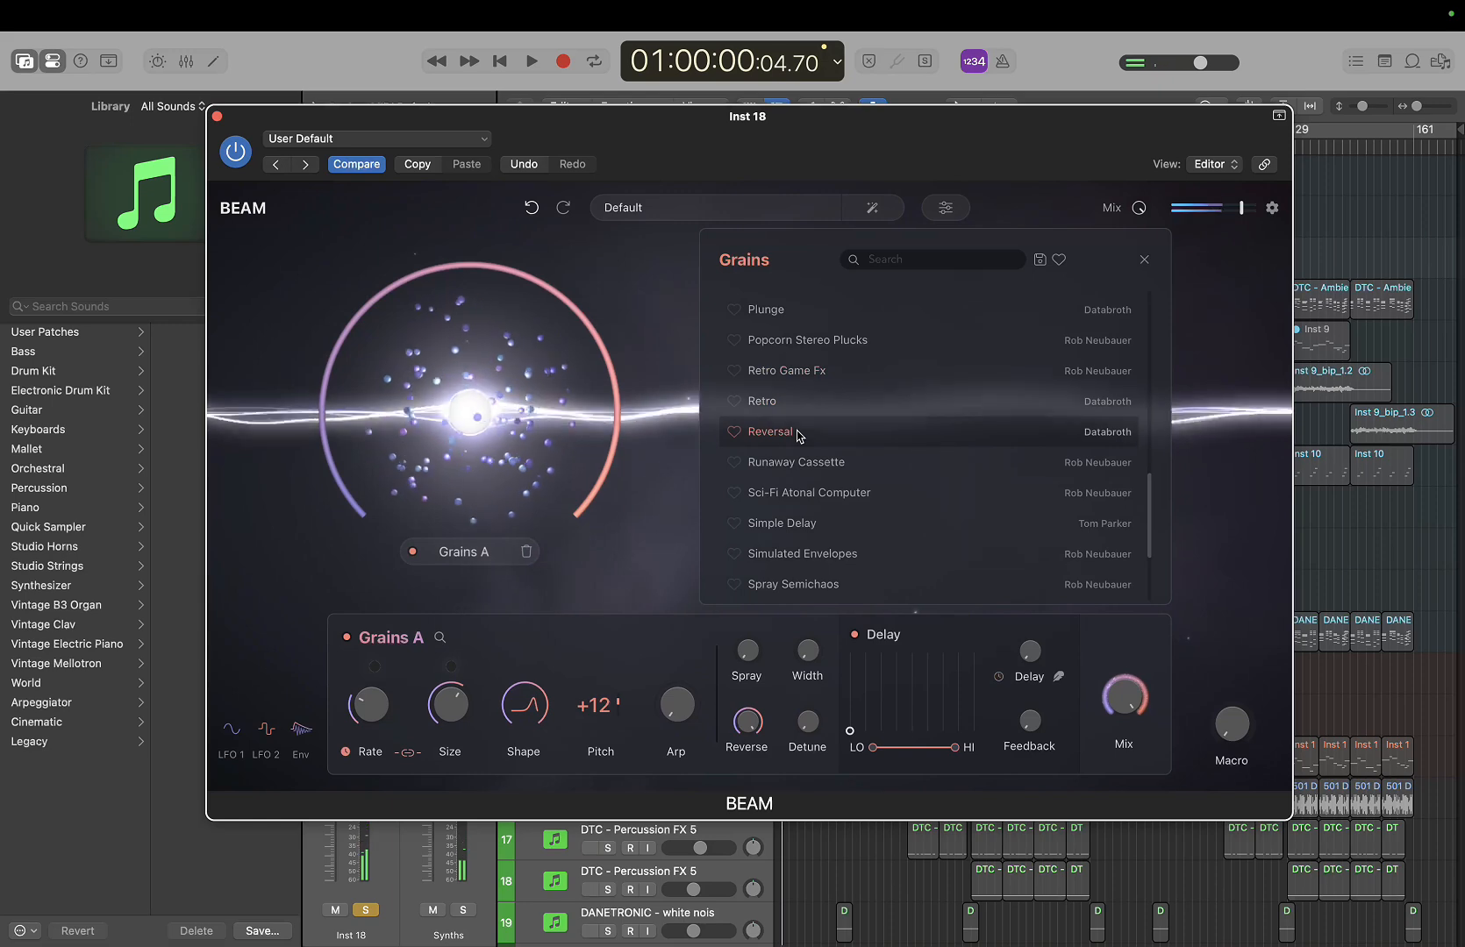
{"action": "scroll", "coordinate": [805, 480], "scroll_direction": "down", "scroll_amount": 3}
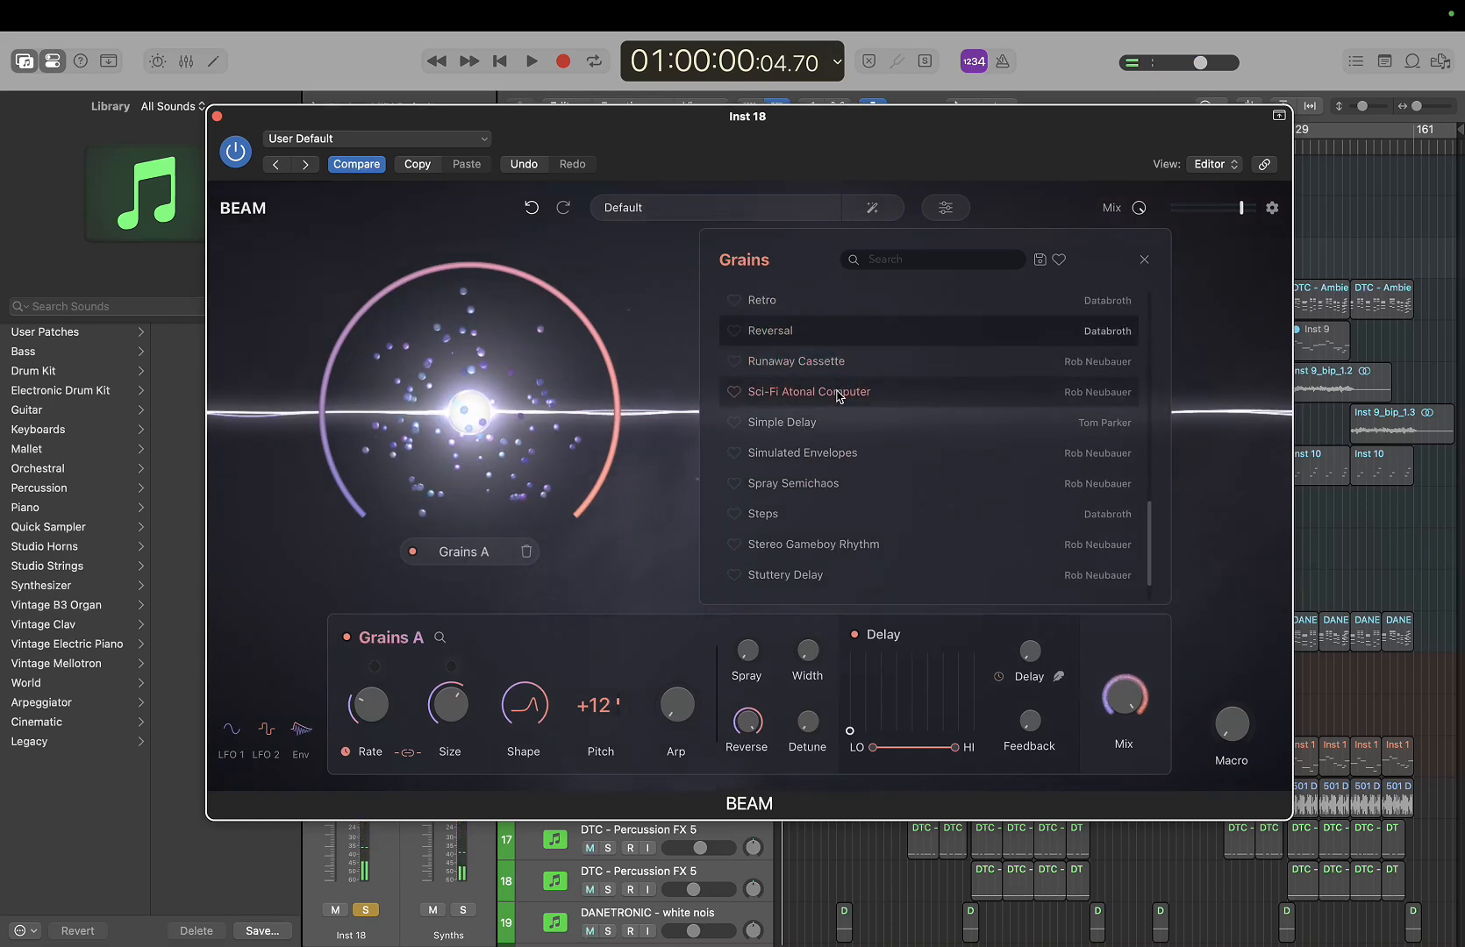
{"action": "left_click", "coordinate": [838, 396]}
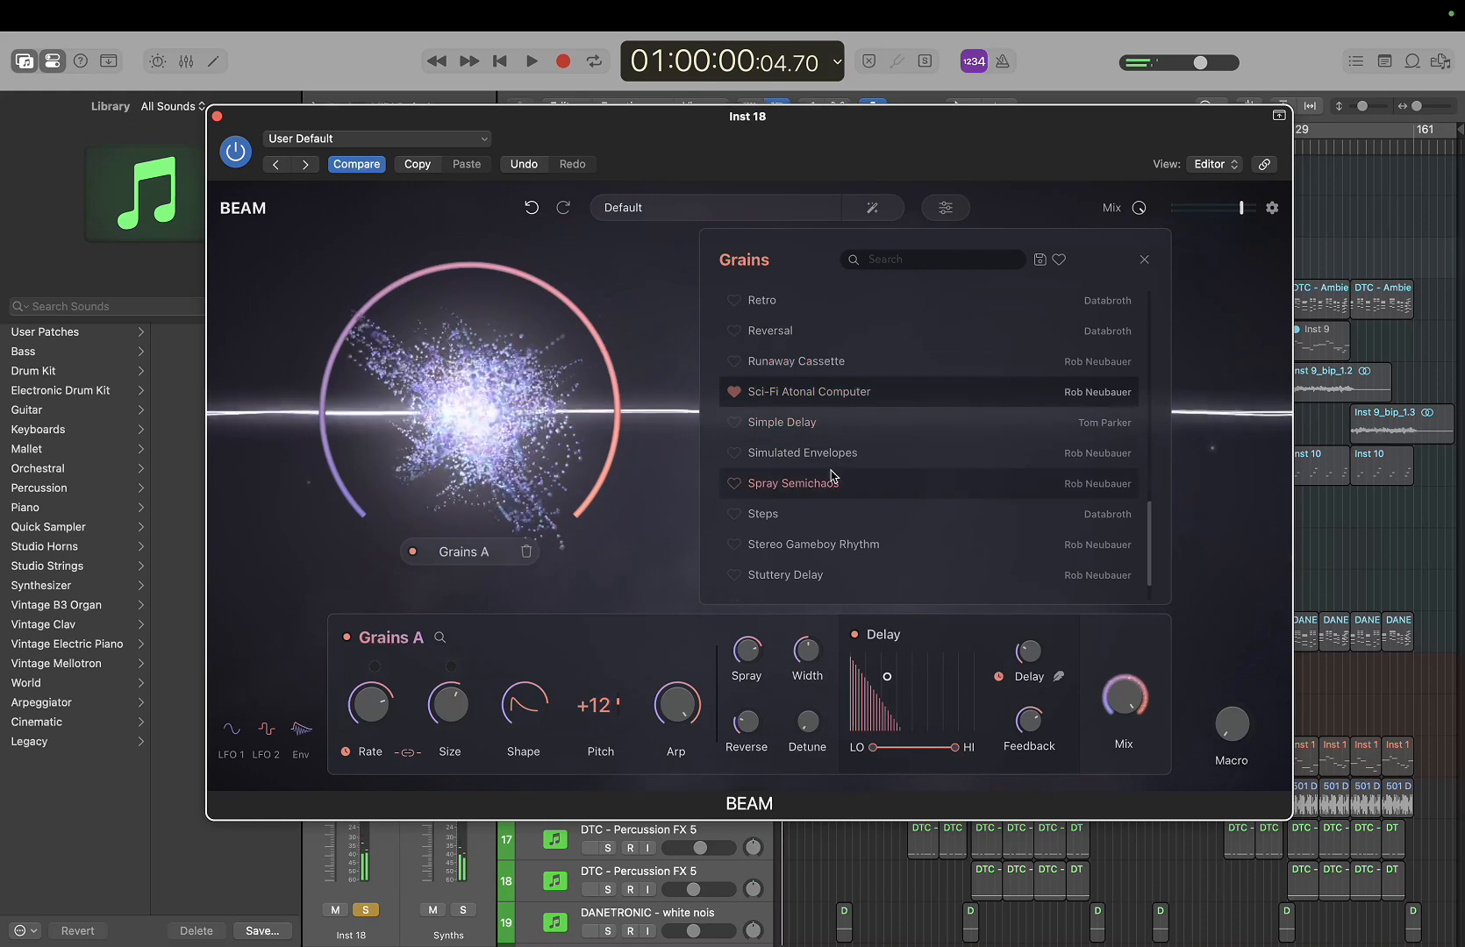
{"action": "scroll", "coordinate": [831, 456], "scroll_direction": "down", "scroll_amount": 2}
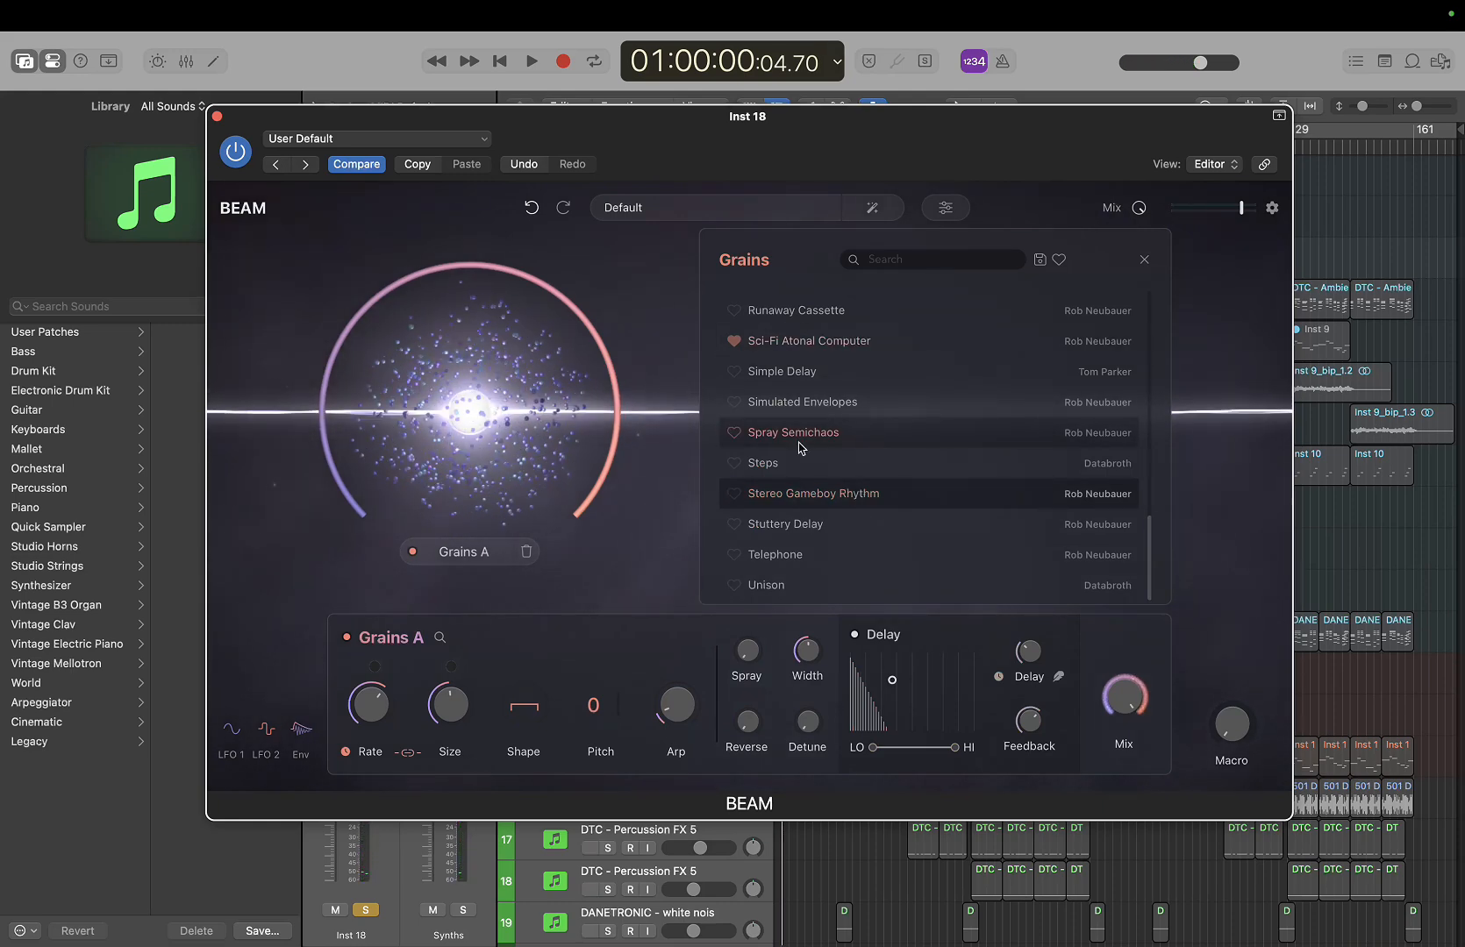
{"action": "mouse_move", "coordinate": [431, 704]}
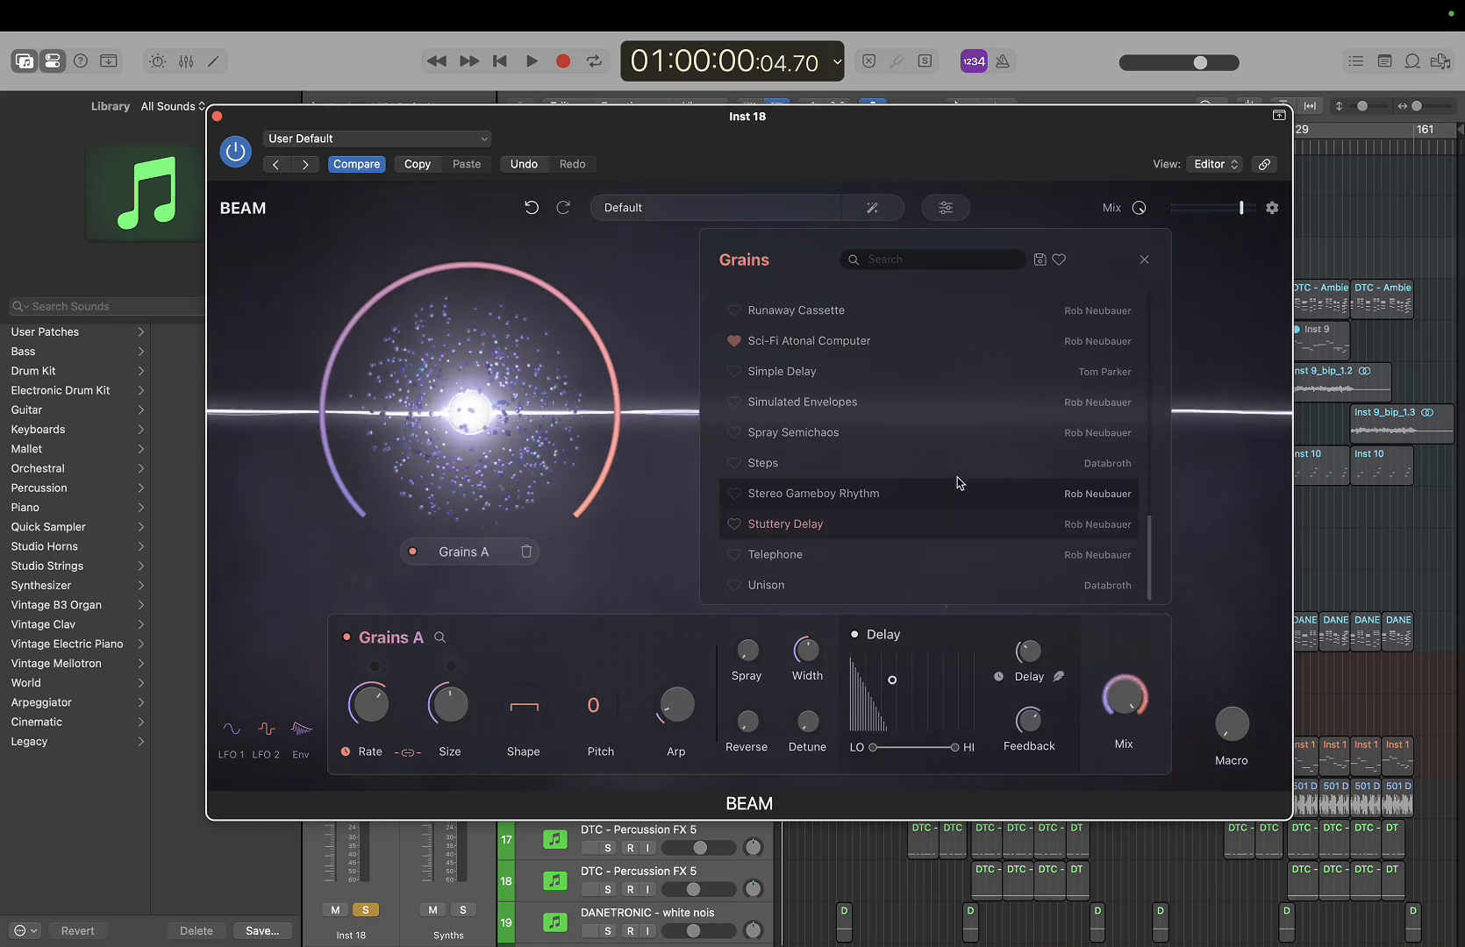
Replace Grains A with a Filter node and raise its cutoff to 3.18 kHz
{"action": "left_click", "coordinate": [1144, 263]}
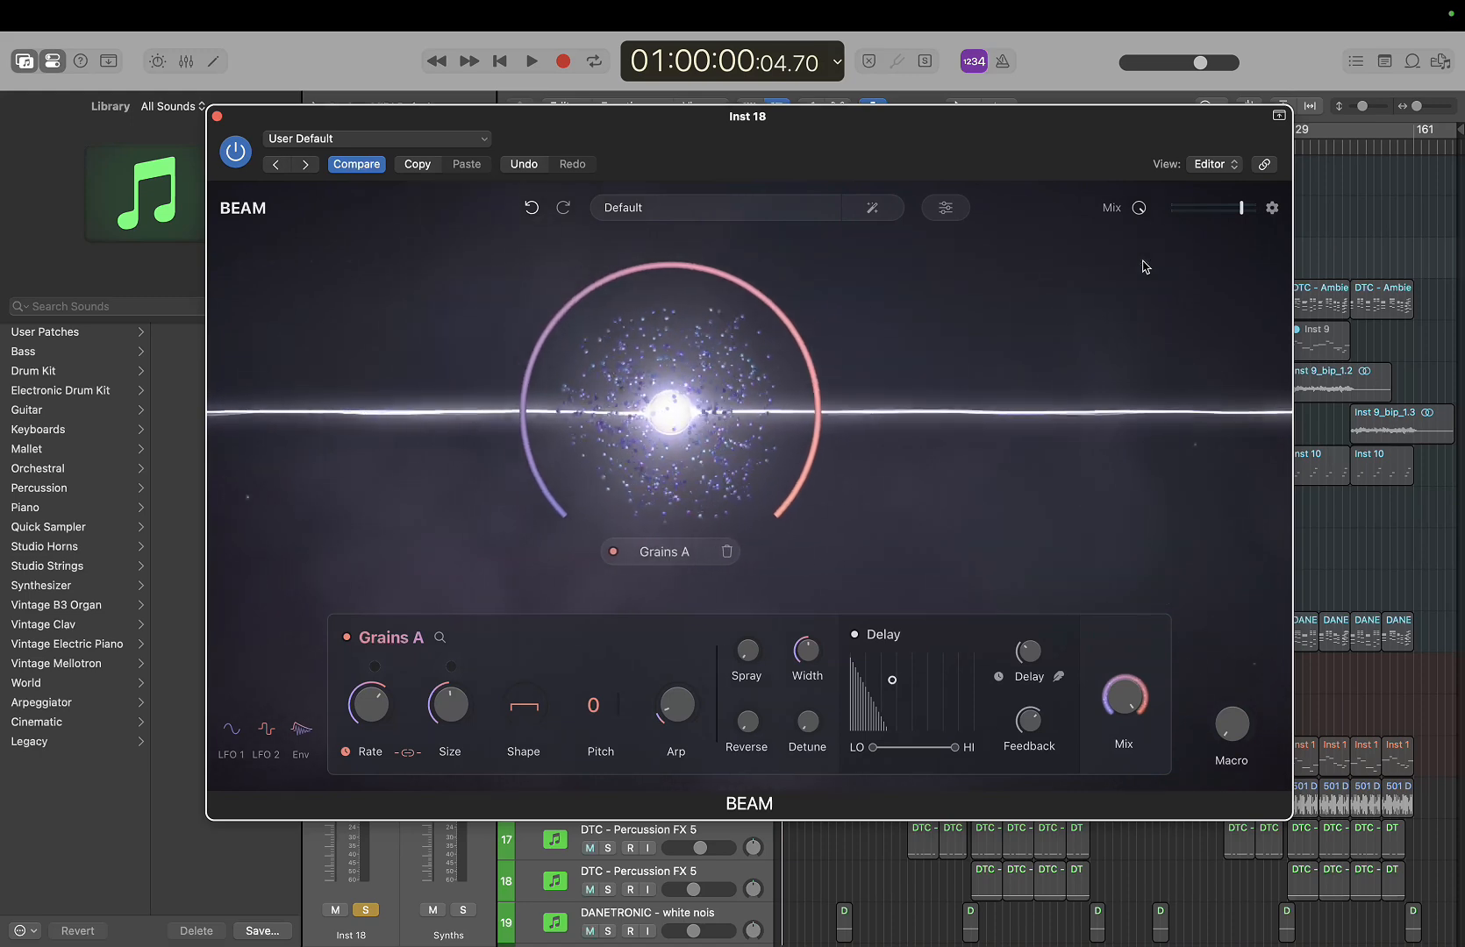
{"action": "left_click", "coordinate": [798, 558]}
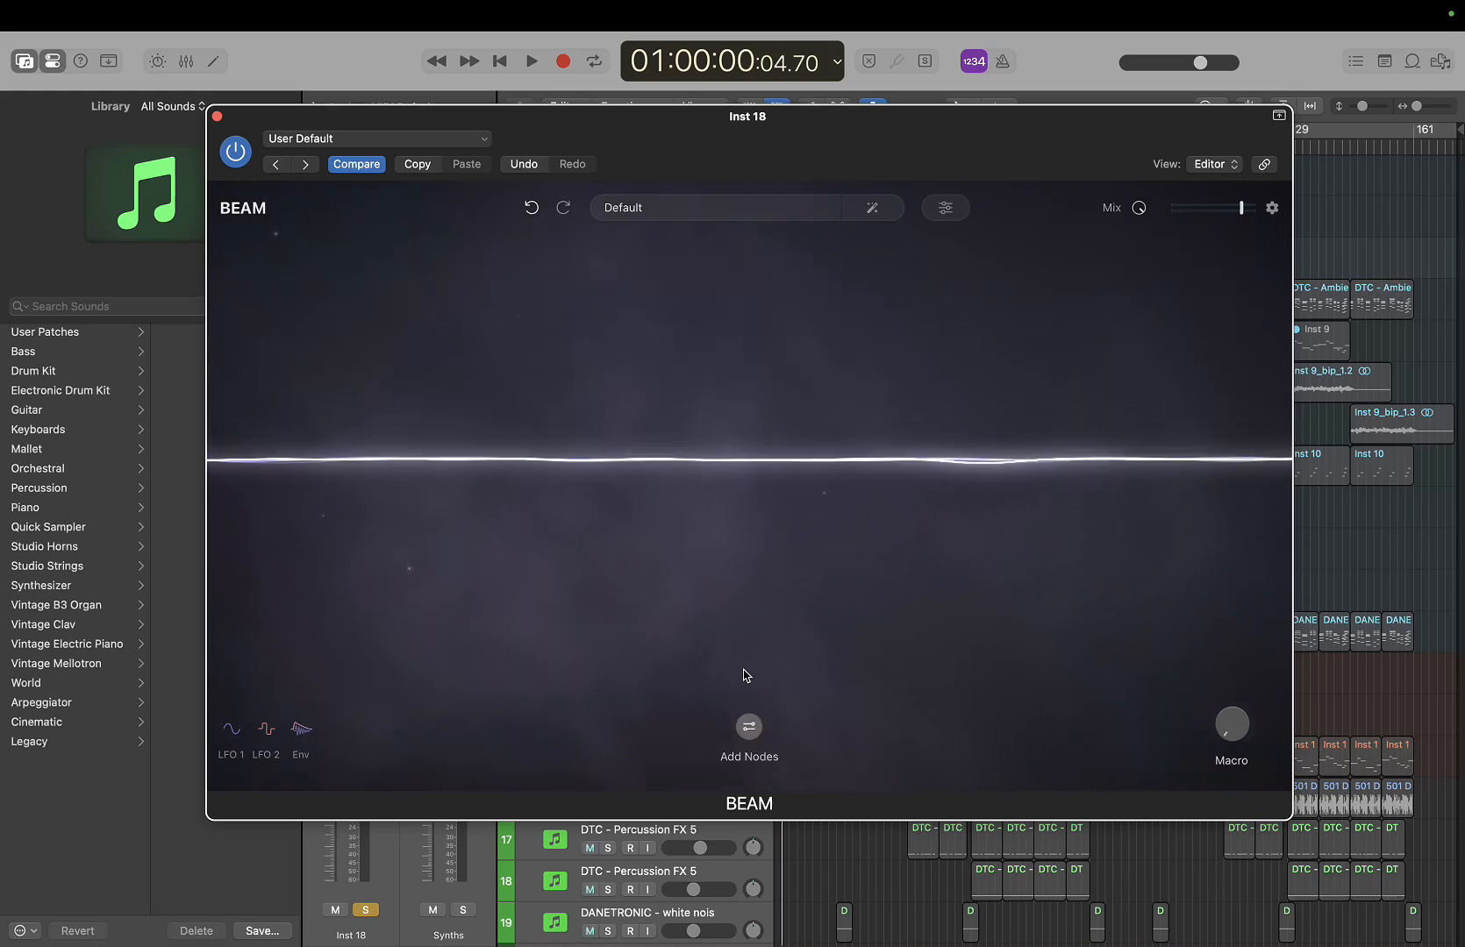
{"action": "left_click", "coordinate": [748, 726]}
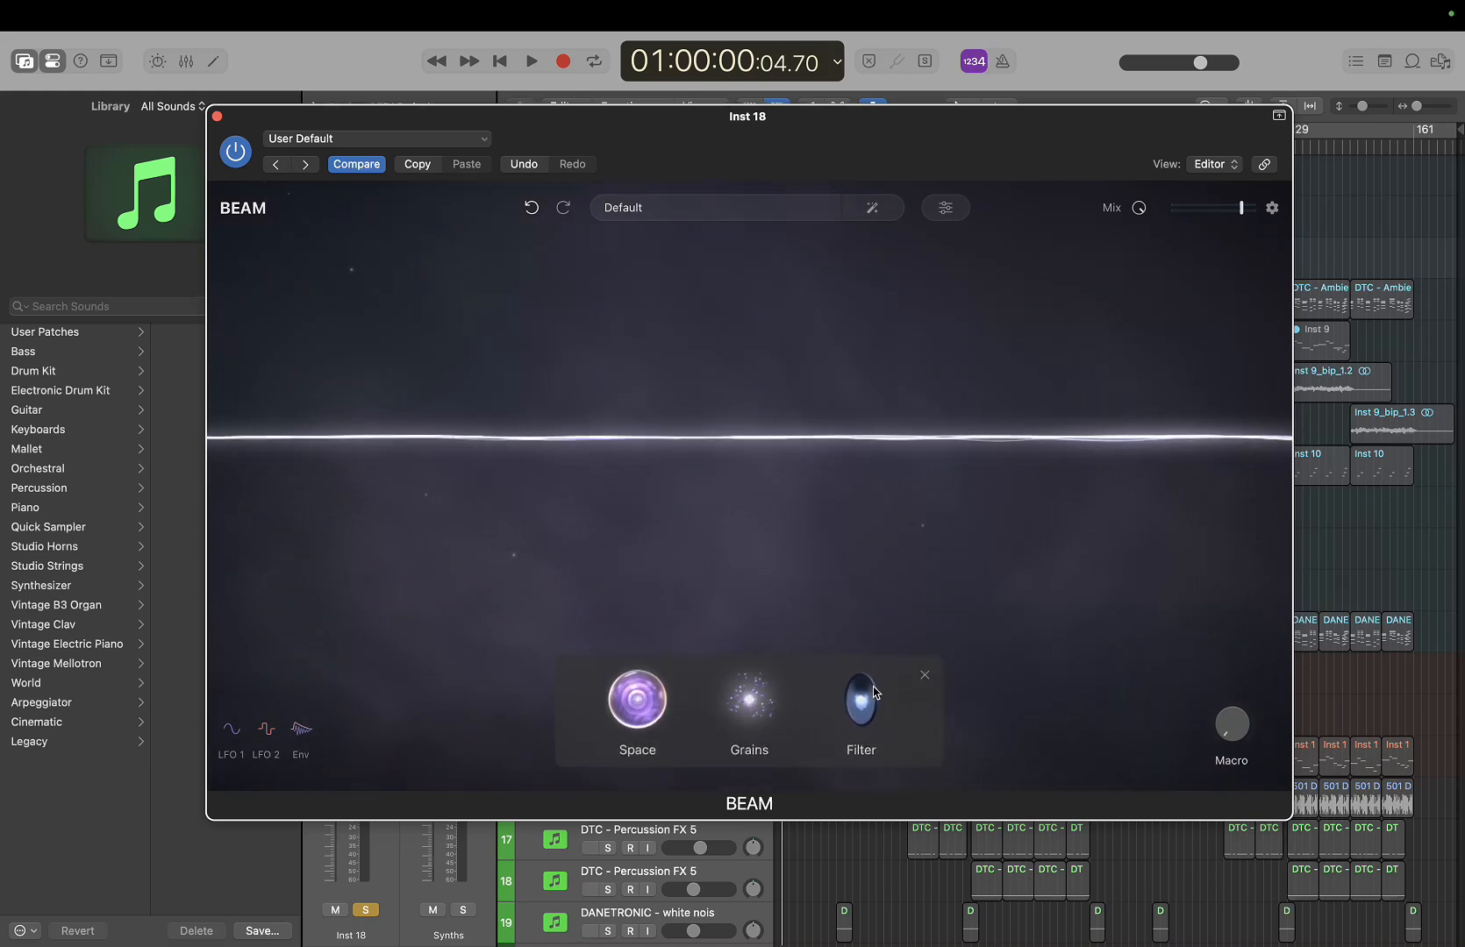
{"action": "left_click_drag", "start_coordinate": [874, 692], "coordinate": [774, 466]}
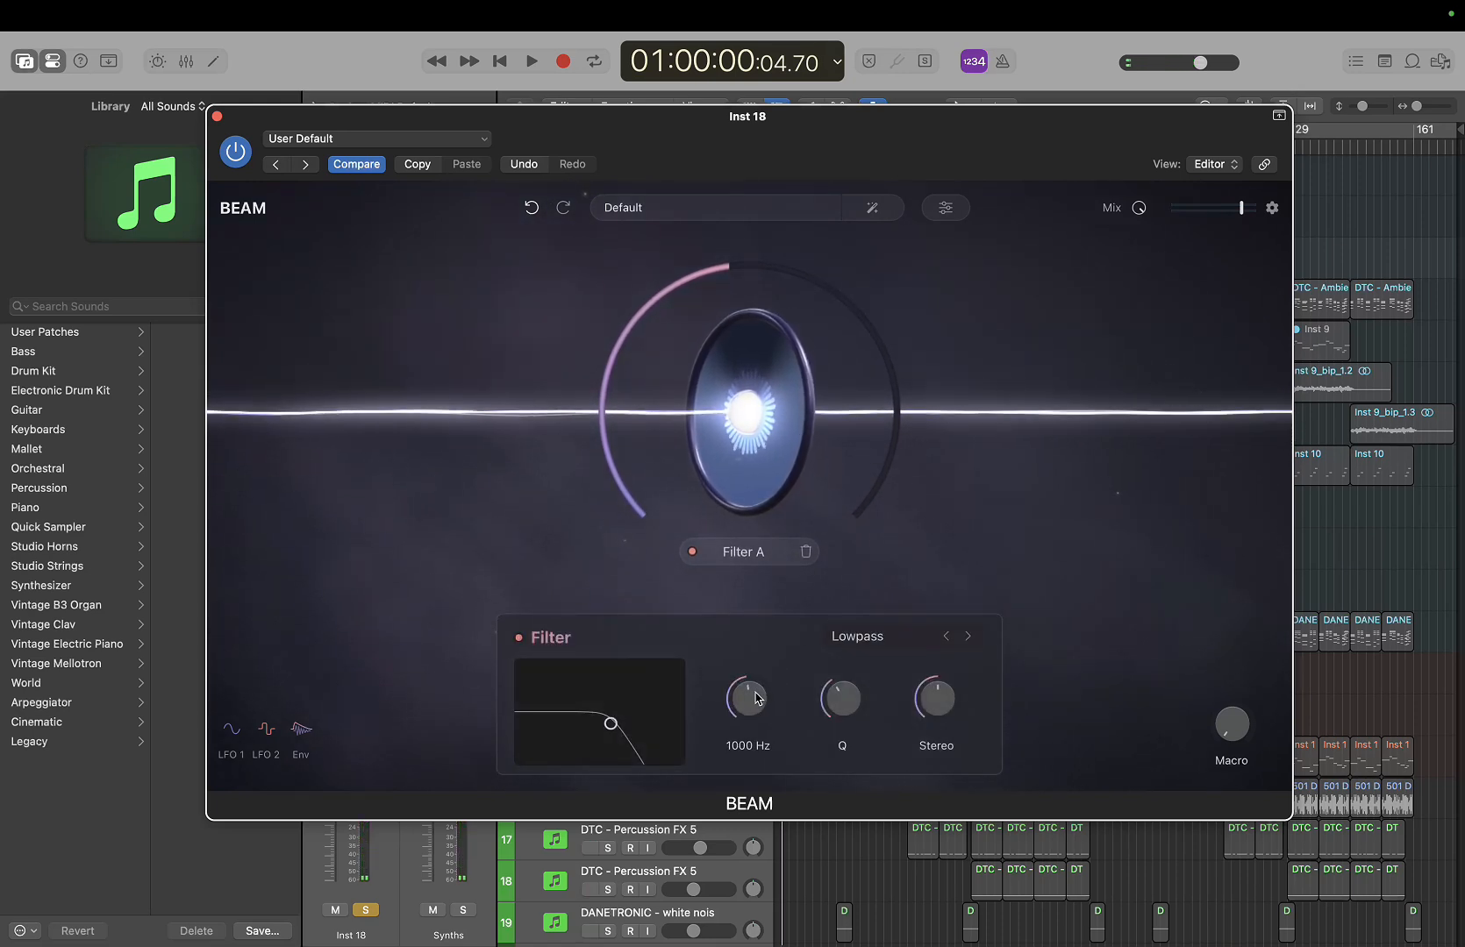
{"action": "left_click_drag", "start_coordinate": [757, 698], "coordinate": [759, 601]}
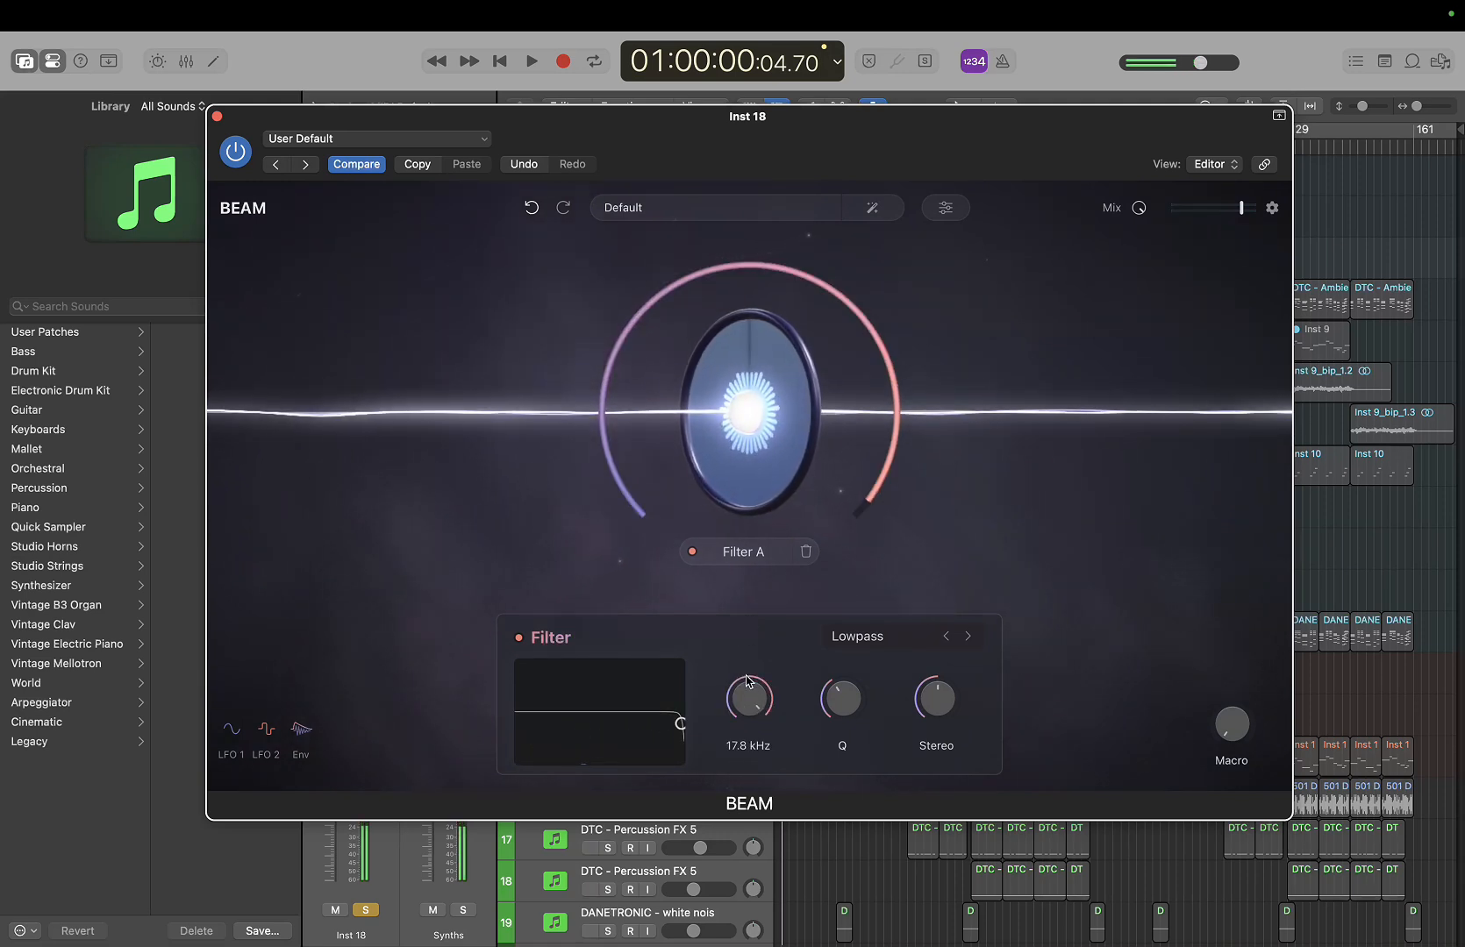
Step the filter through Highpass, Bandpass (cutoff 665 Hz), Peak and Notch to Comb 1
{"action": "left_click", "coordinate": [968, 637]}
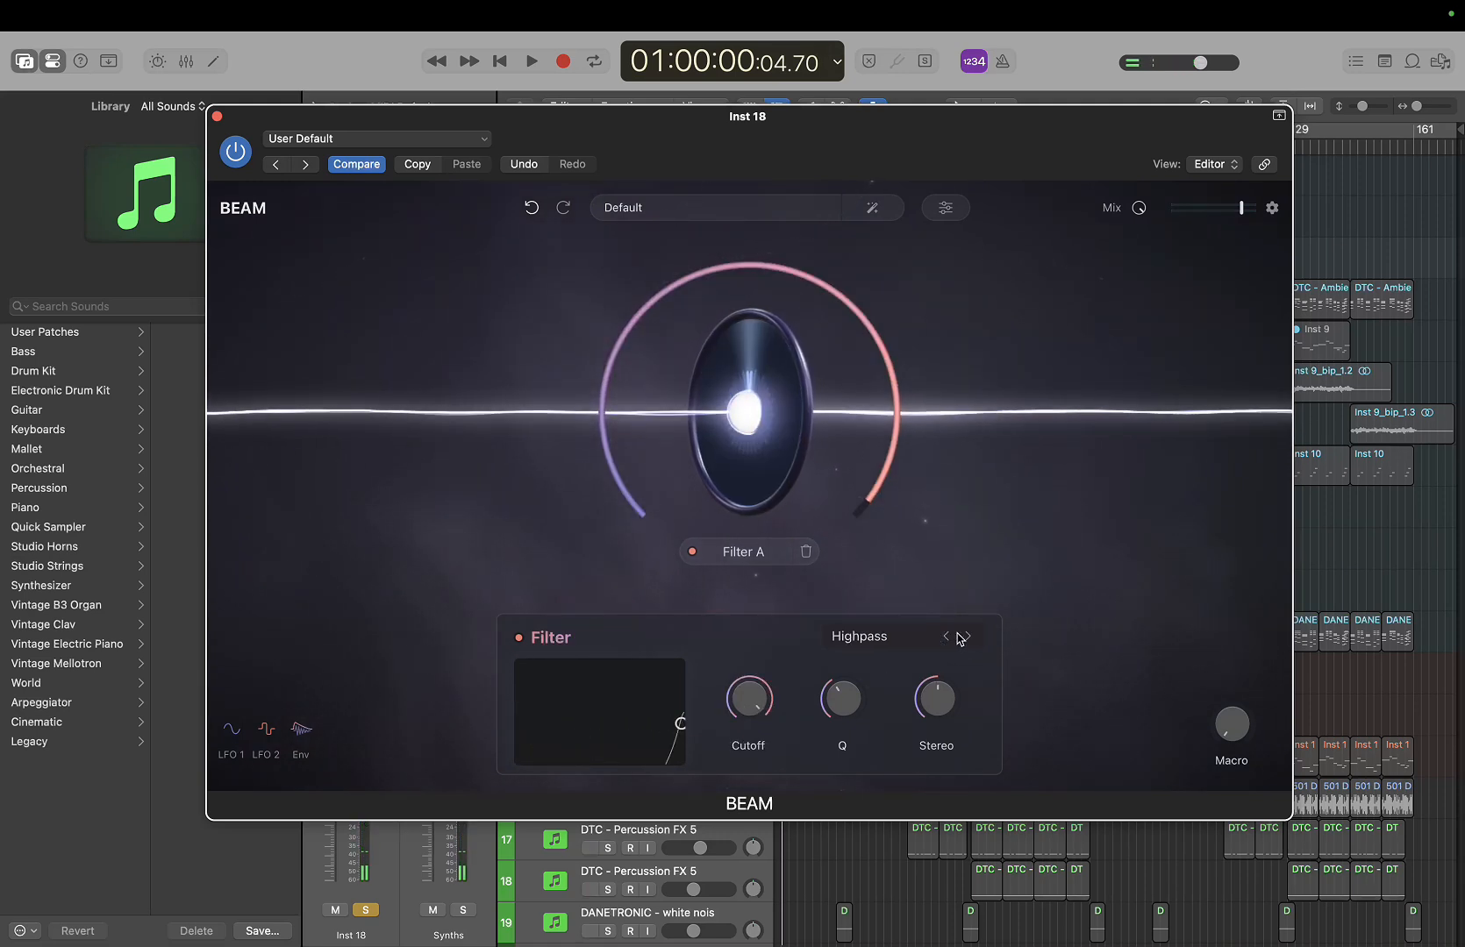
{"action": "left_click", "coordinate": [968, 637]}
{"action": "mouse_move", "coordinate": [771, 715]}
{"action": "left_mouse_down"}
{"action": "mouse_move", "coordinate": [728, 771]}
{"action": "mouse_move", "coordinate": [768, 719]}
{"action": "left_mouse_up"}
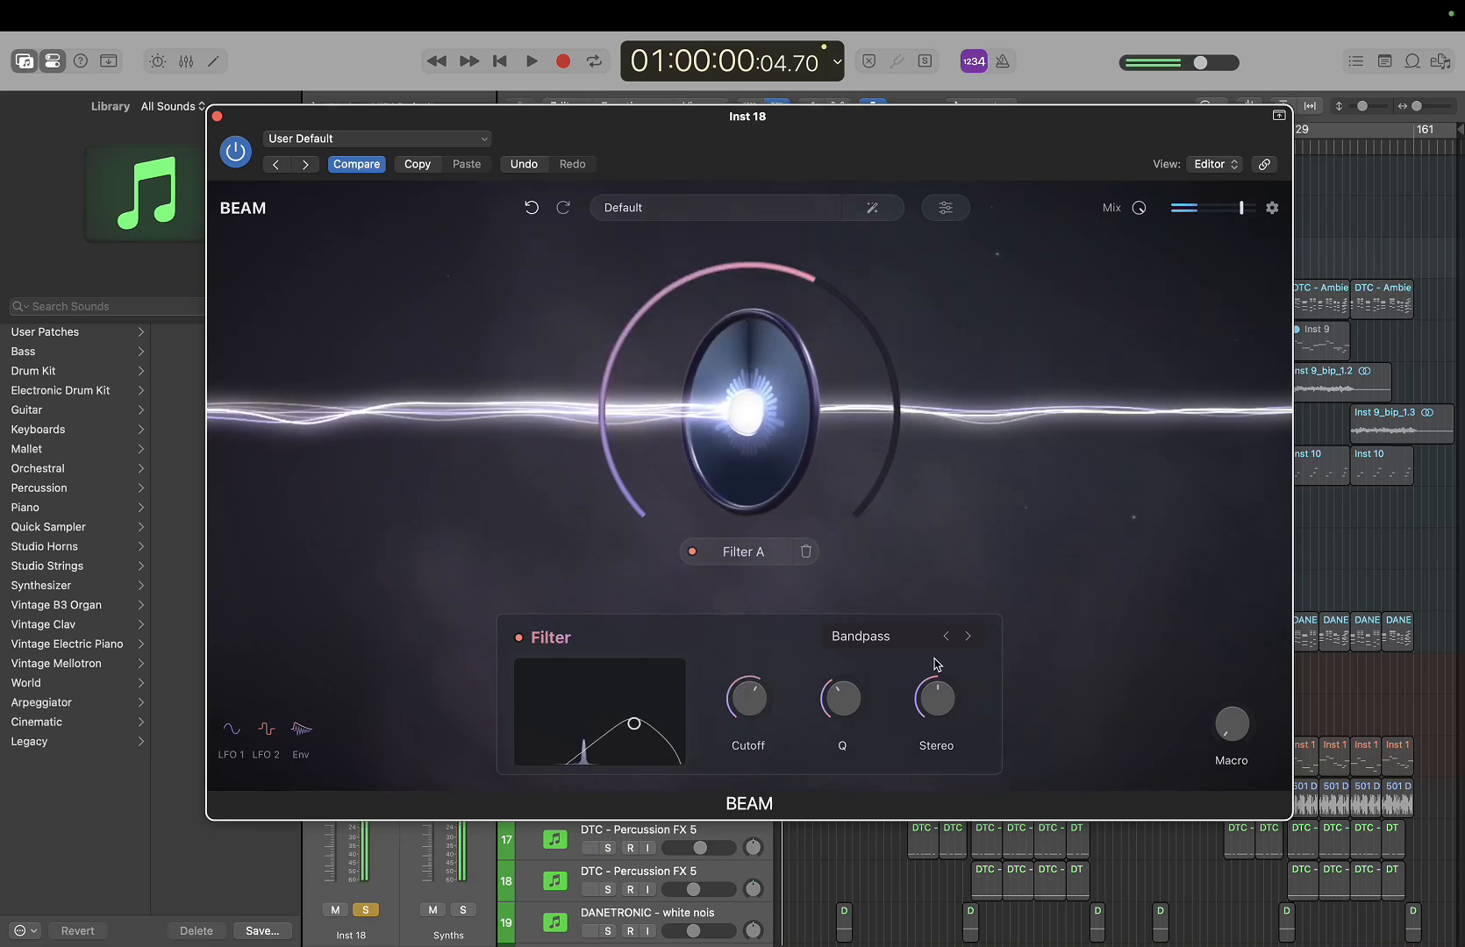
{"action": "left_click", "coordinate": [968, 637]}
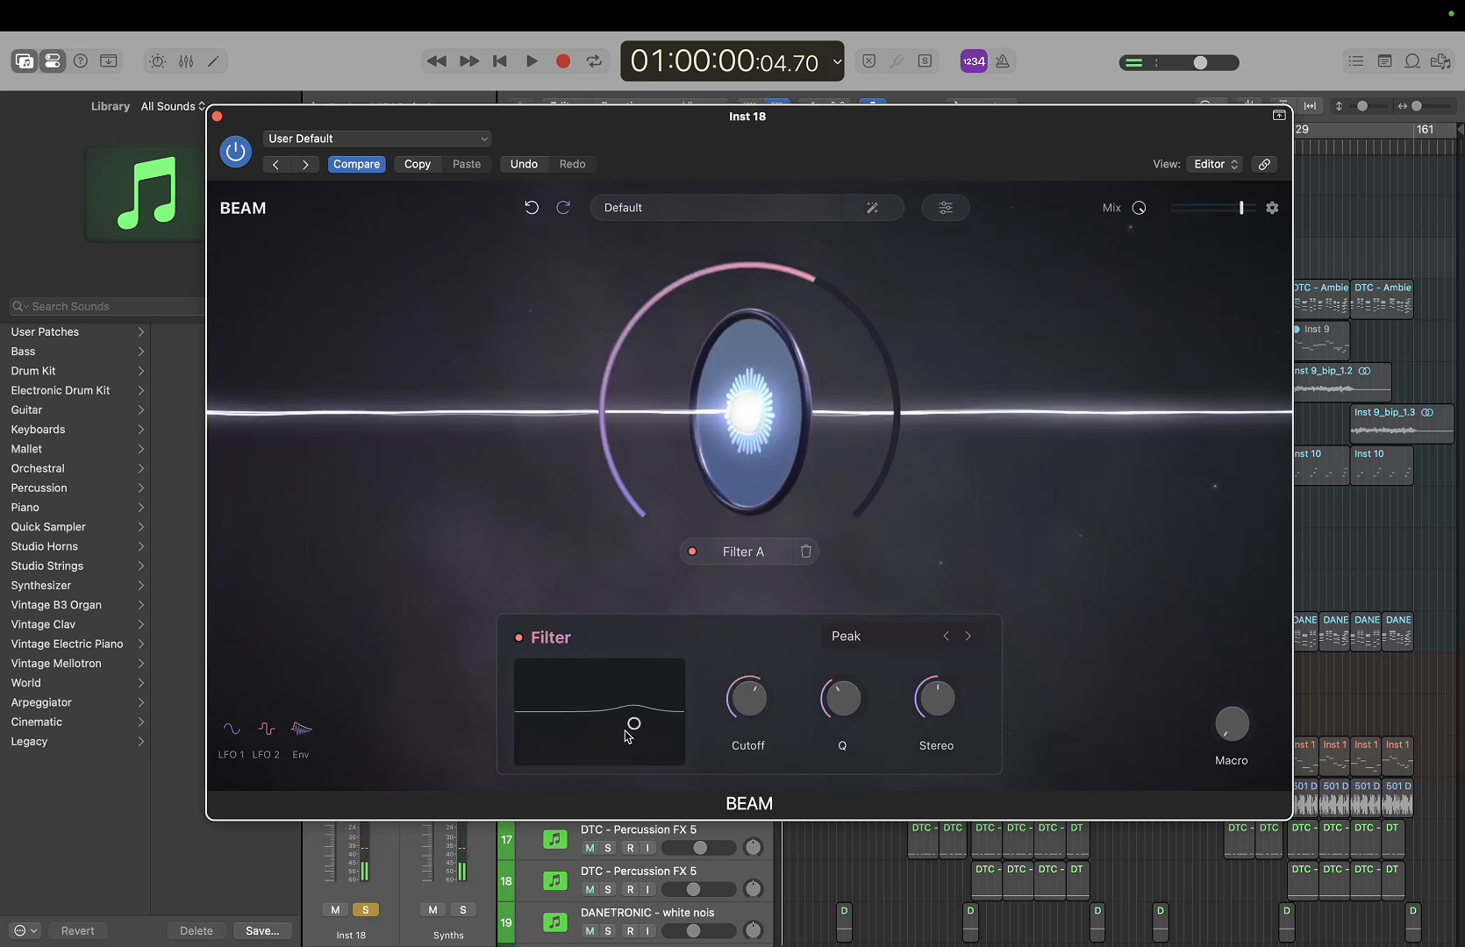
{"action": "mouse_move", "coordinate": [637, 708]}
{"action": "left_mouse_down"}
{"action": "mouse_move", "coordinate": [599, 692]}
{"action": "mouse_move", "coordinate": [562, 702]}
{"action": "mouse_move", "coordinate": [646, 696]}
{"action": "left_mouse_up"}
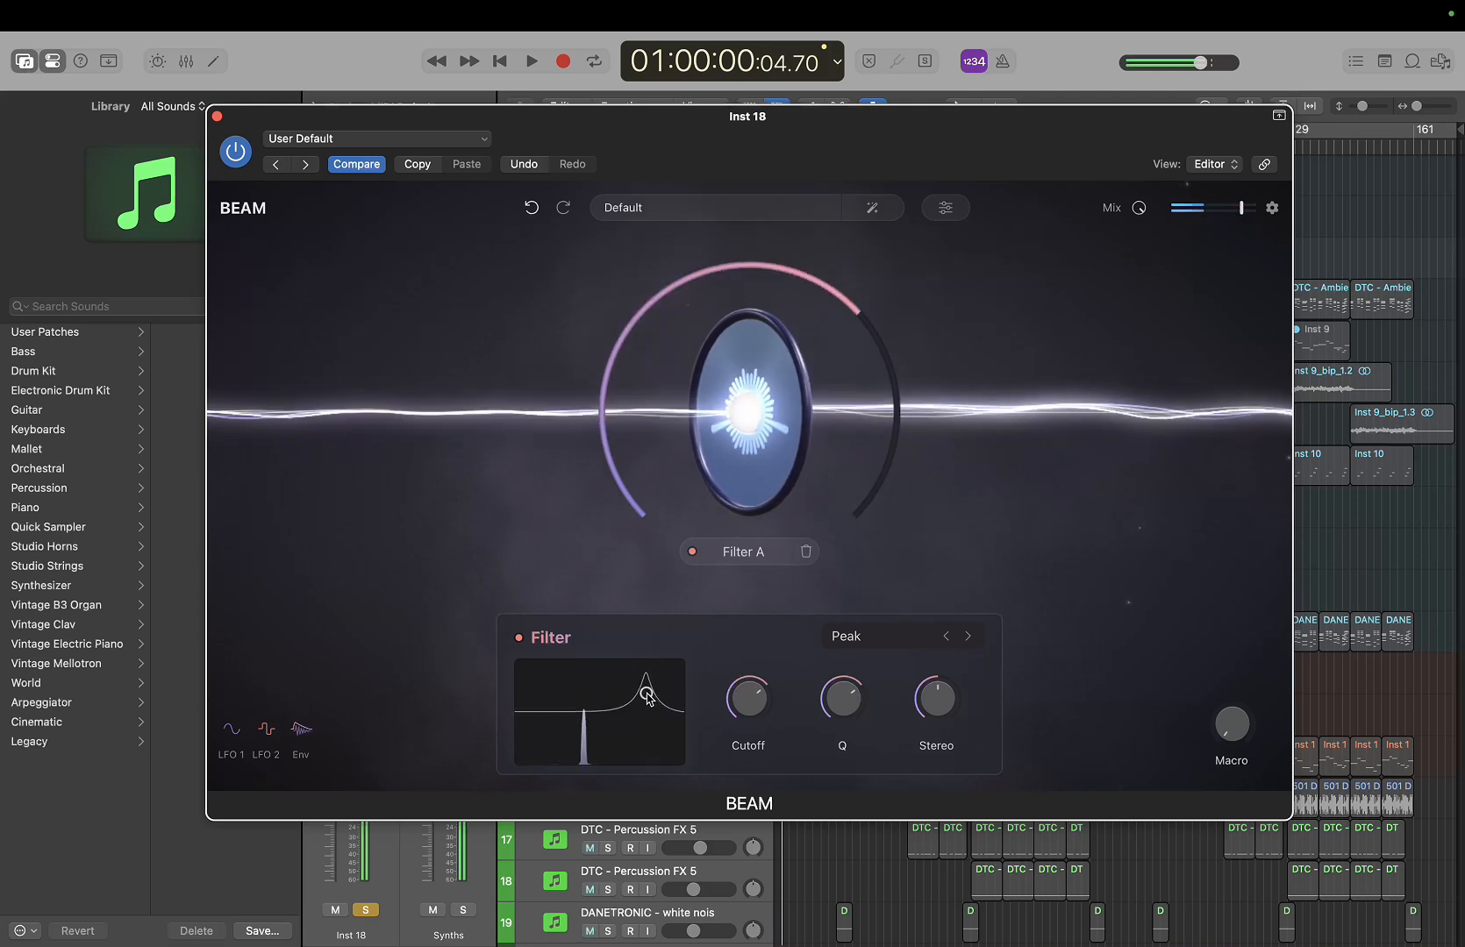
{"action": "left_click", "coordinate": [968, 638]}
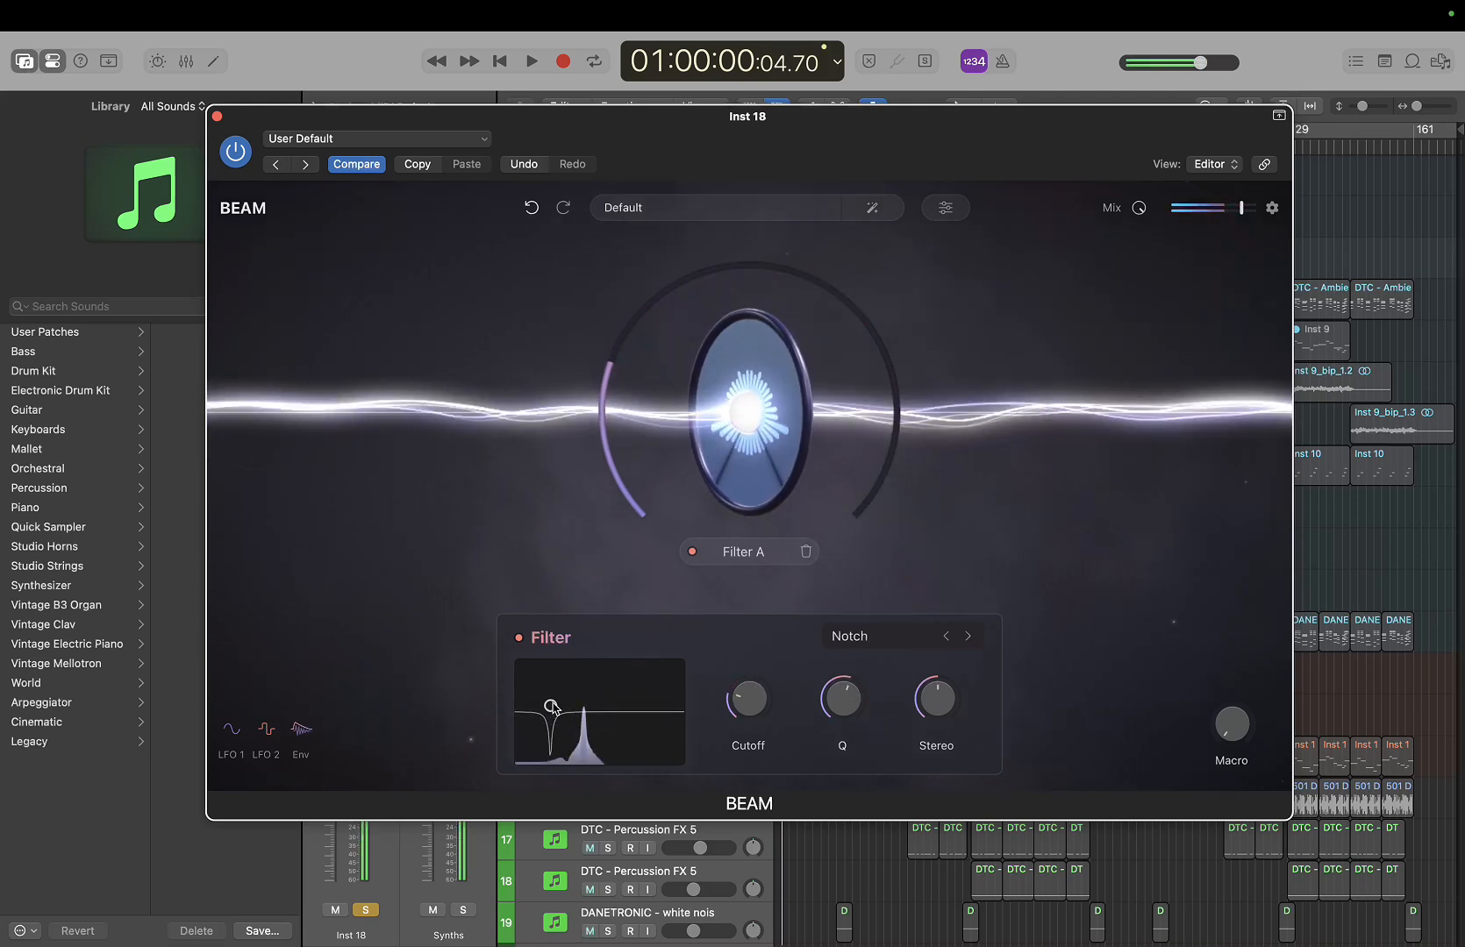
{"action": "left_click", "coordinate": [969, 635]}
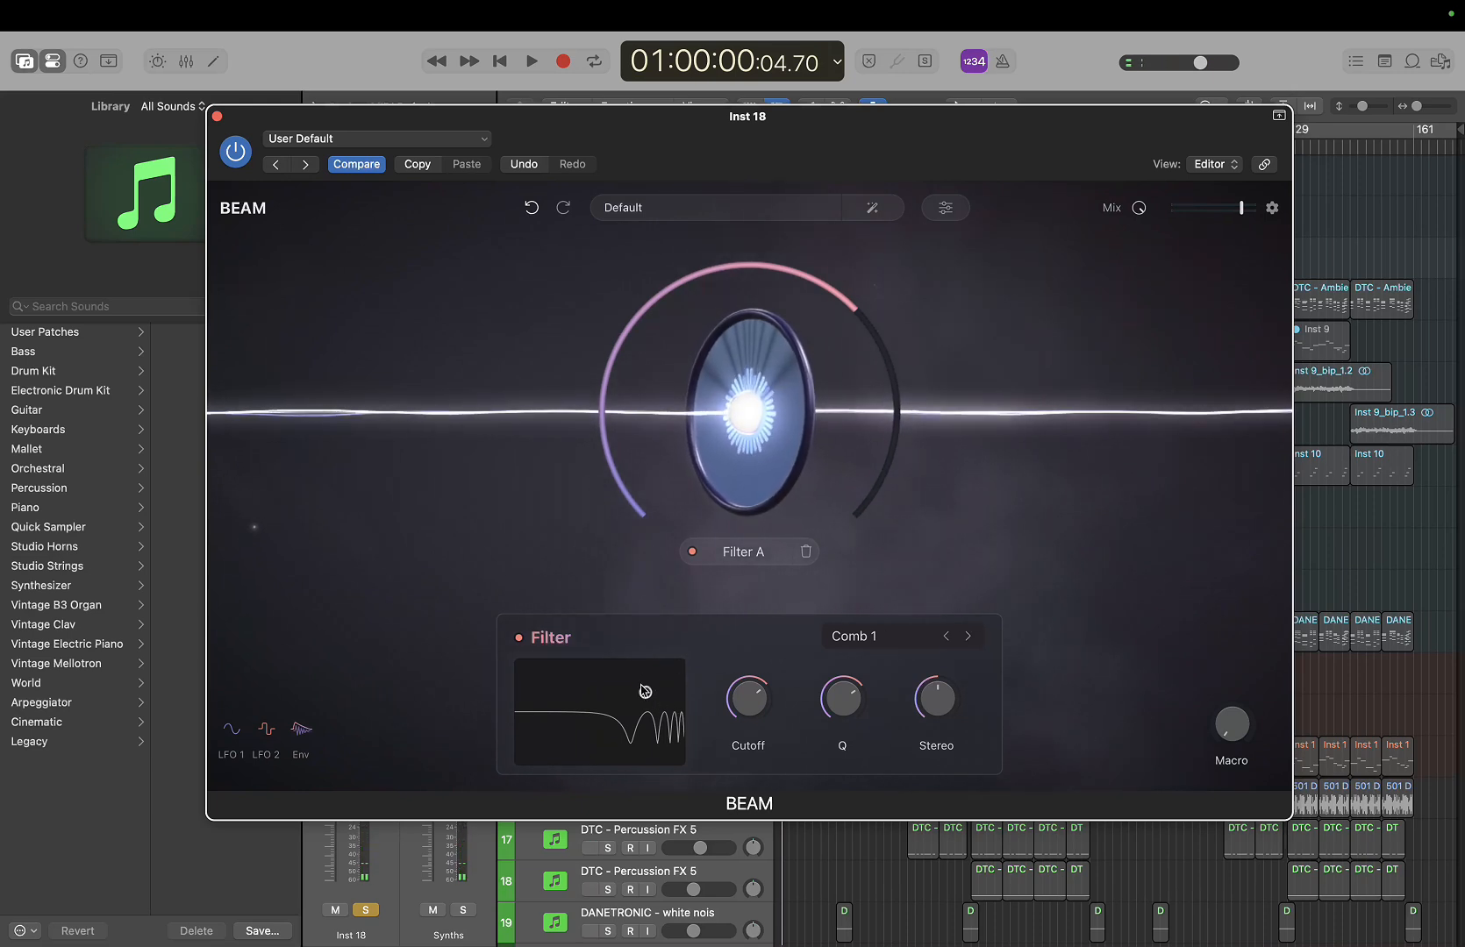
Shape the Comb filter by sweeping its cutoff, resonance and peak frequencies
{"action": "left_click_drag", "start_coordinate": [641, 685], "coordinate": [617, 665]}
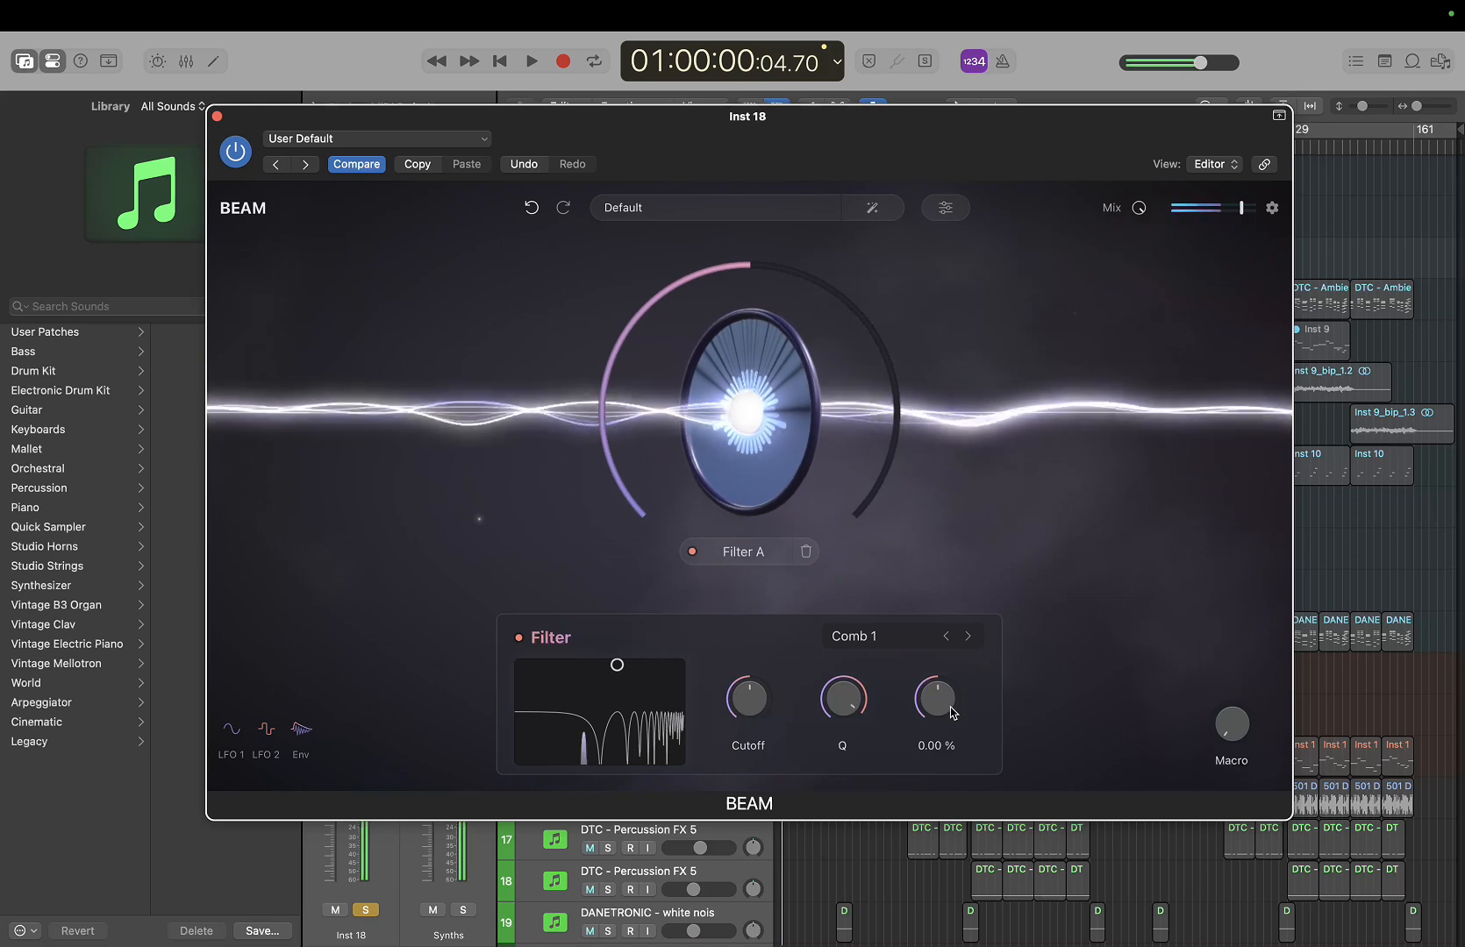
{"action": "left_click_drag", "start_coordinate": [620, 671], "coordinate": [584, 699]}
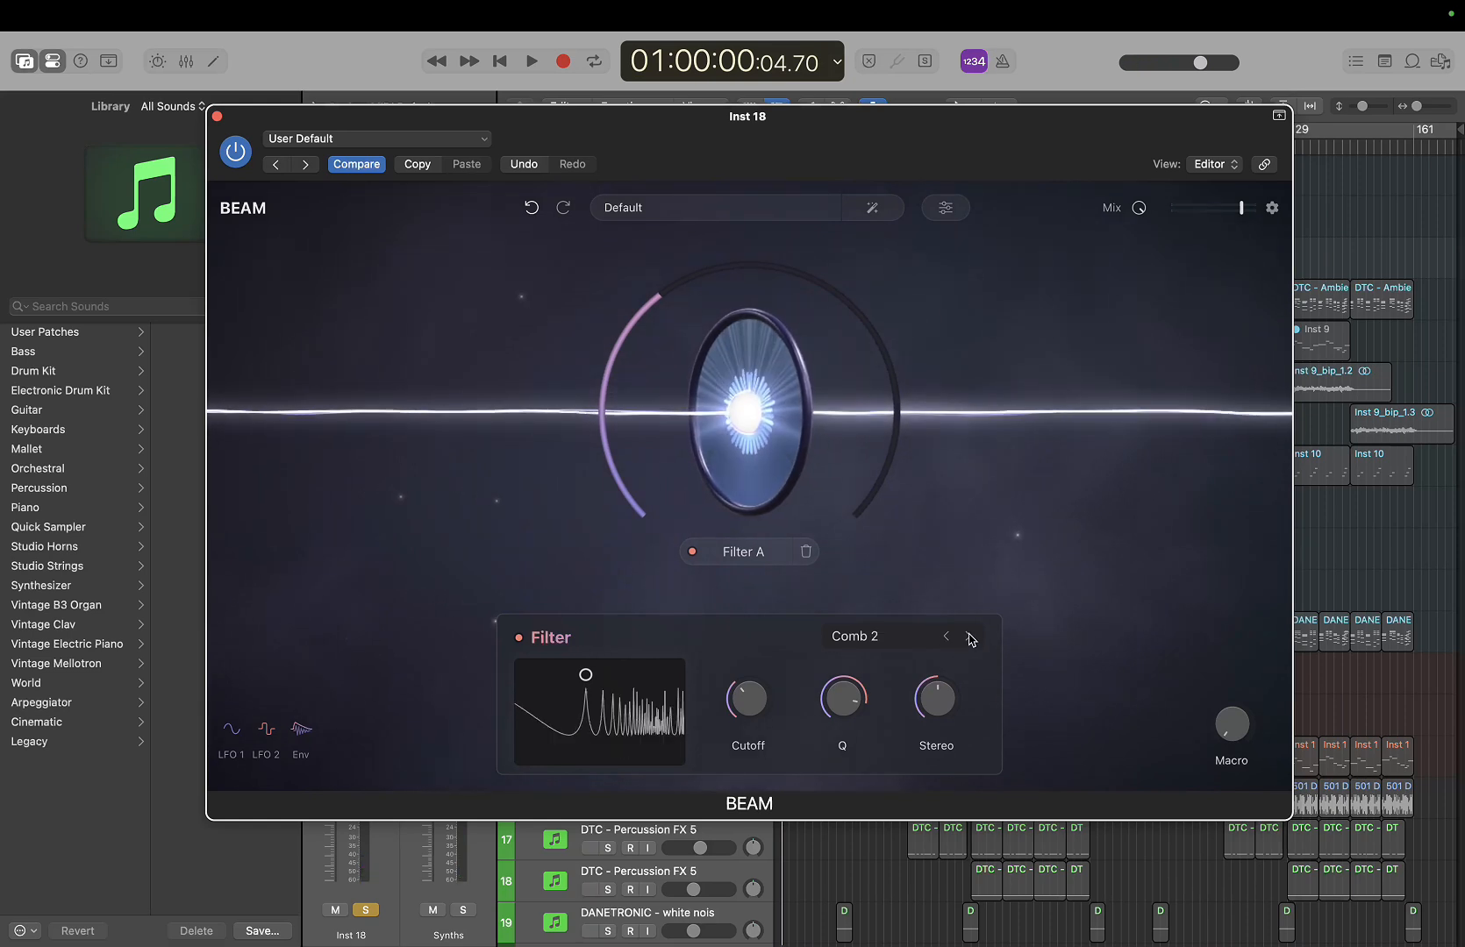
{"action": "left_click_drag", "start_coordinate": [602, 675], "coordinate": [610, 675]}
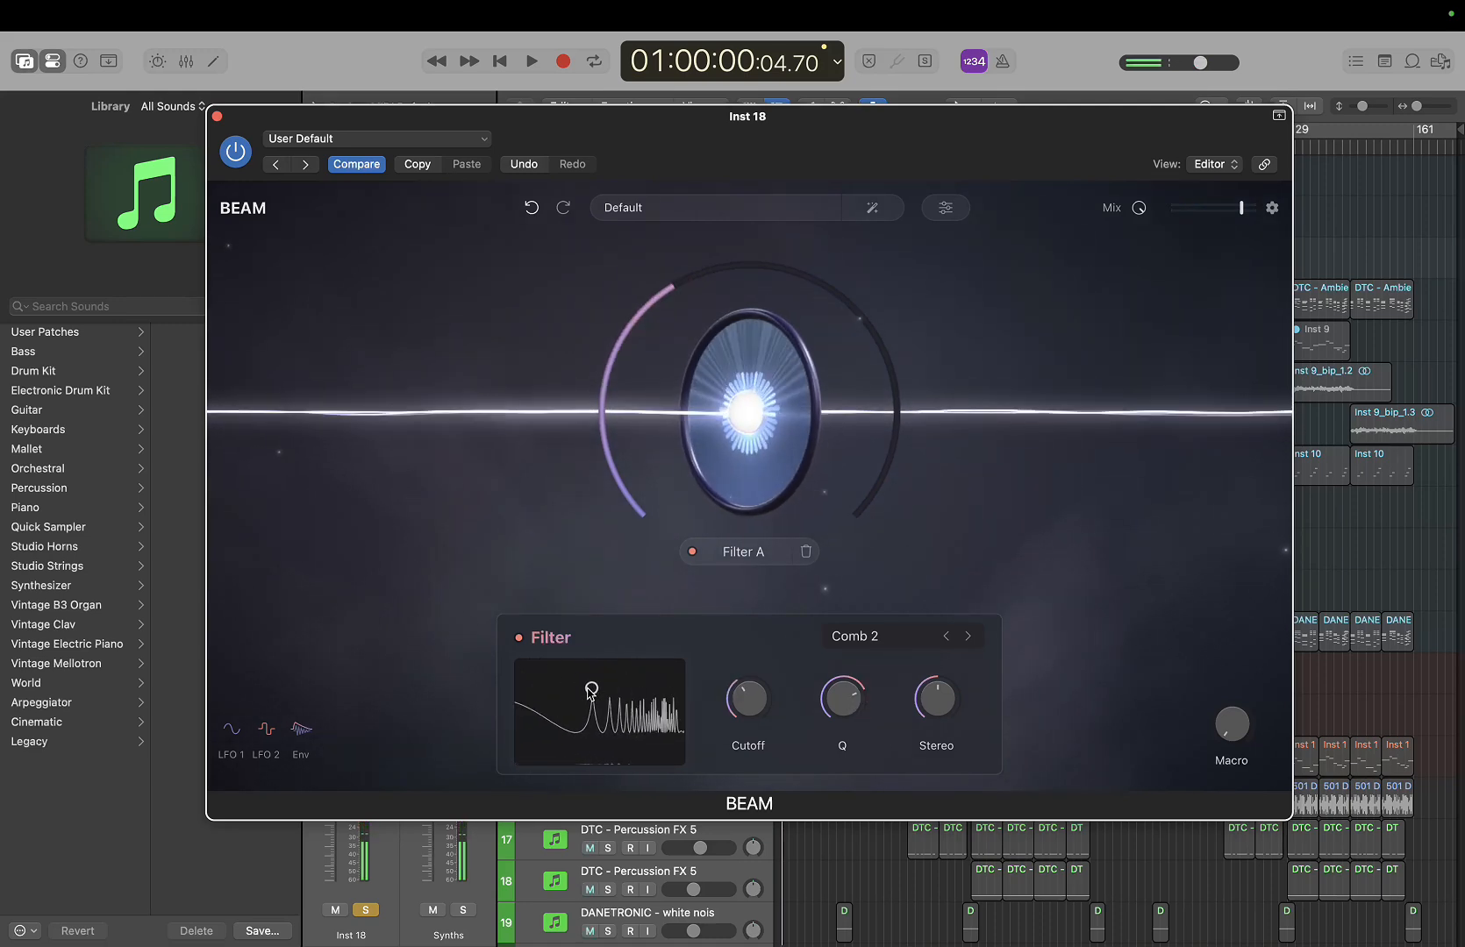
{"action": "left_click_drag", "start_coordinate": [590, 690], "coordinate": [546, 671]}
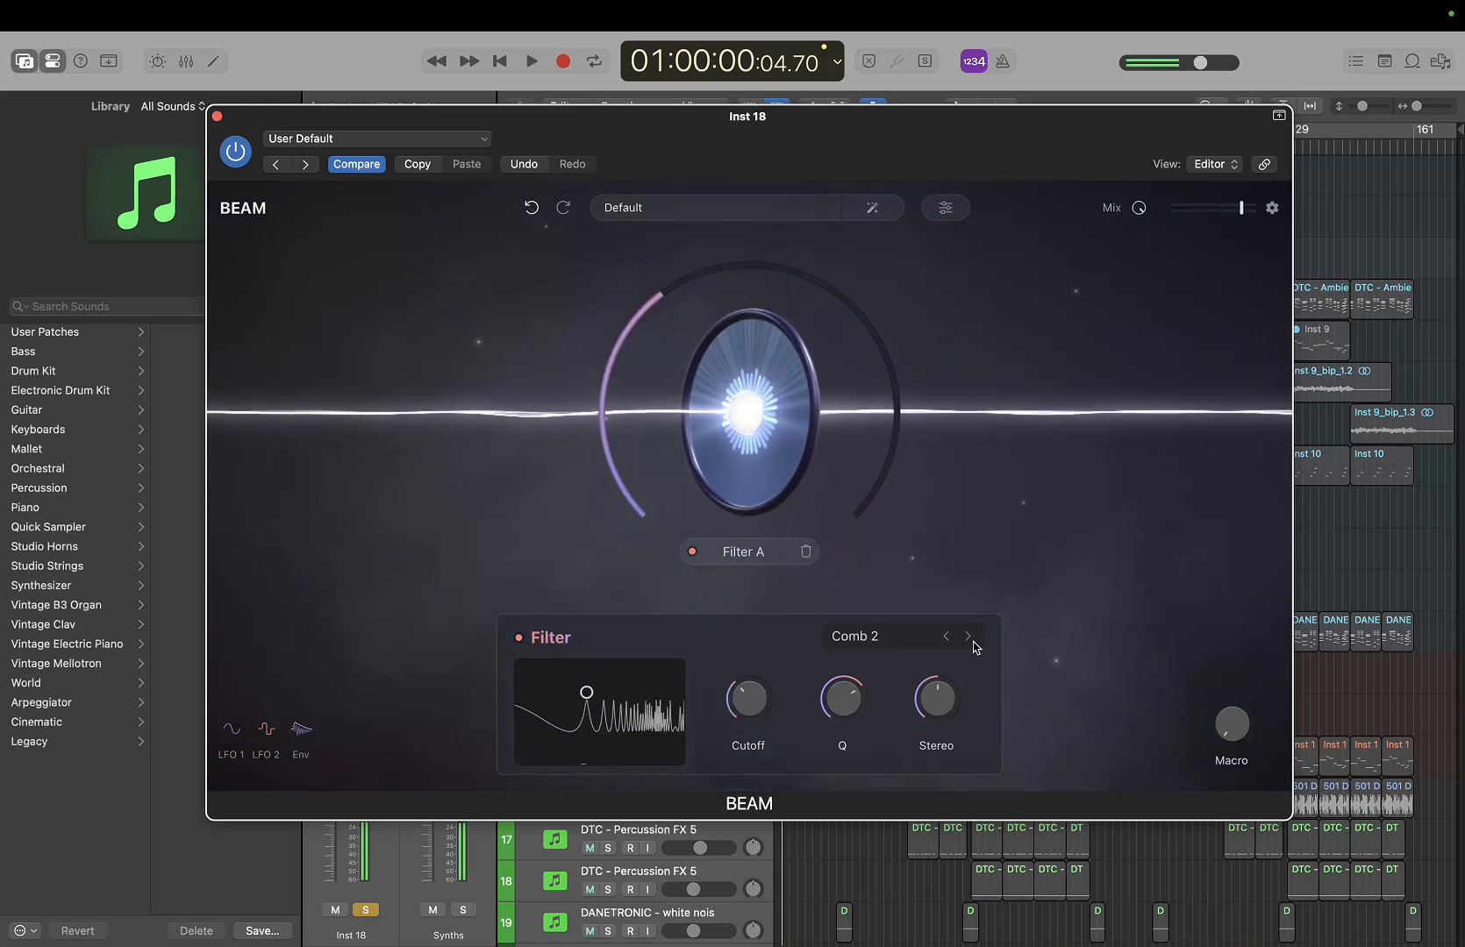
{"action": "left_click_drag", "start_coordinate": [585, 693], "coordinate": [584, 694]}
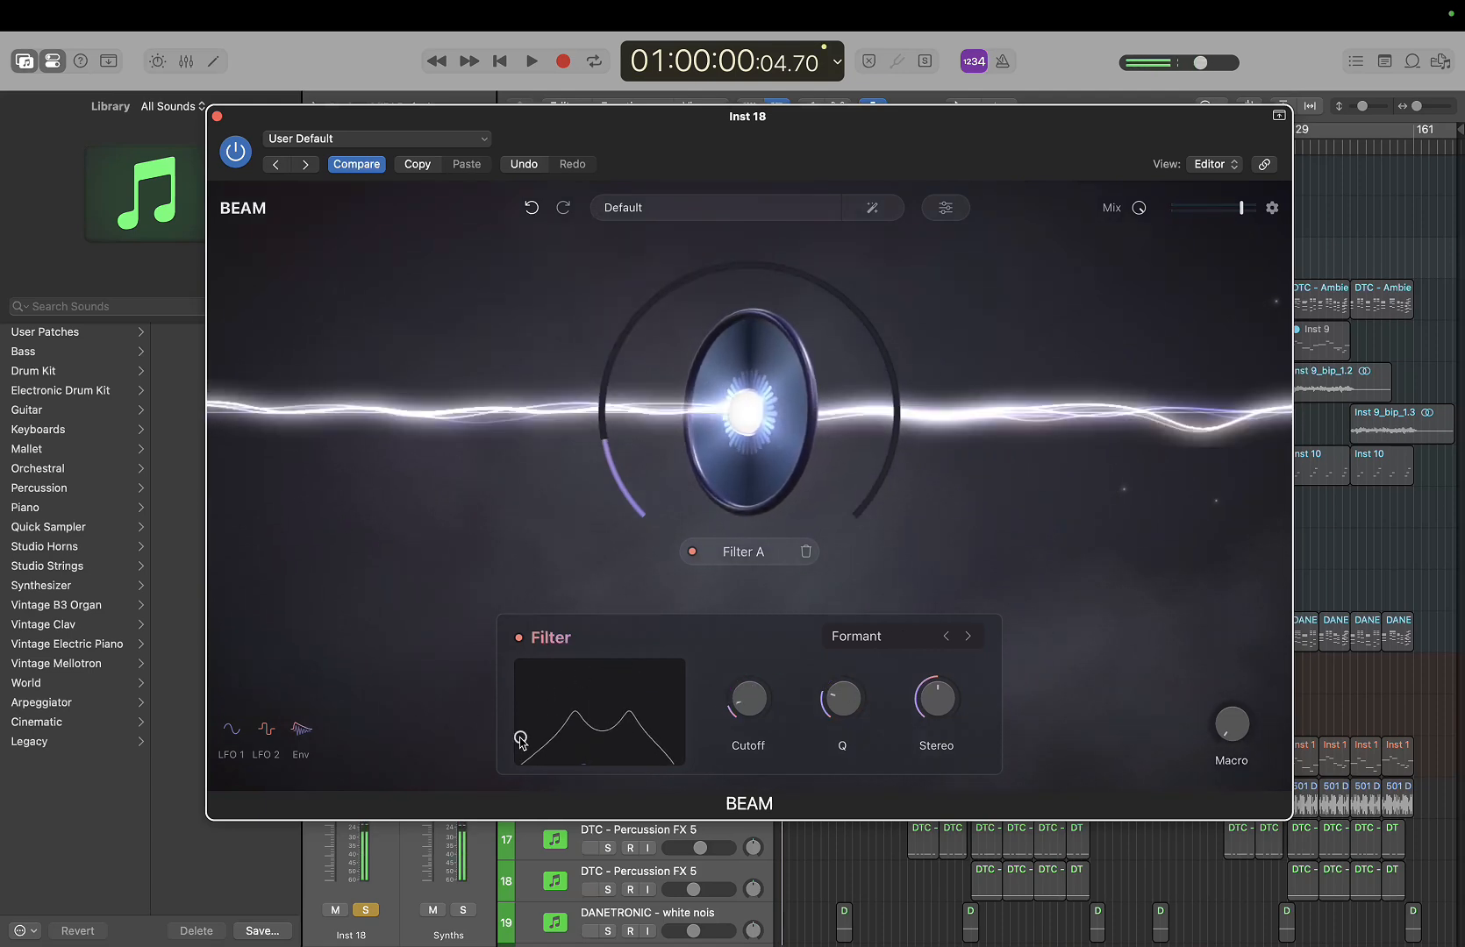
Try Formant, sweep cutoff to 4.18 kHz with minimum resonance, then switch through Lowpass to Highpass
{"action": "mouse_move", "coordinate": [520, 740]}
{"action": "left_mouse_down"}
{"action": "mouse_move", "coordinate": [593, 698]}
{"action": "mouse_move", "coordinate": [563, 692]}
{"action": "mouse_move", "coordinate": [536, 747]}
{"action": "mouse_move", "coordinate": [533, 715]}
{"action": "left_mouse_up"}
{"action": "left_click_drag", "start_coordinate": [765, 702], "coordinate": [756, 656]}
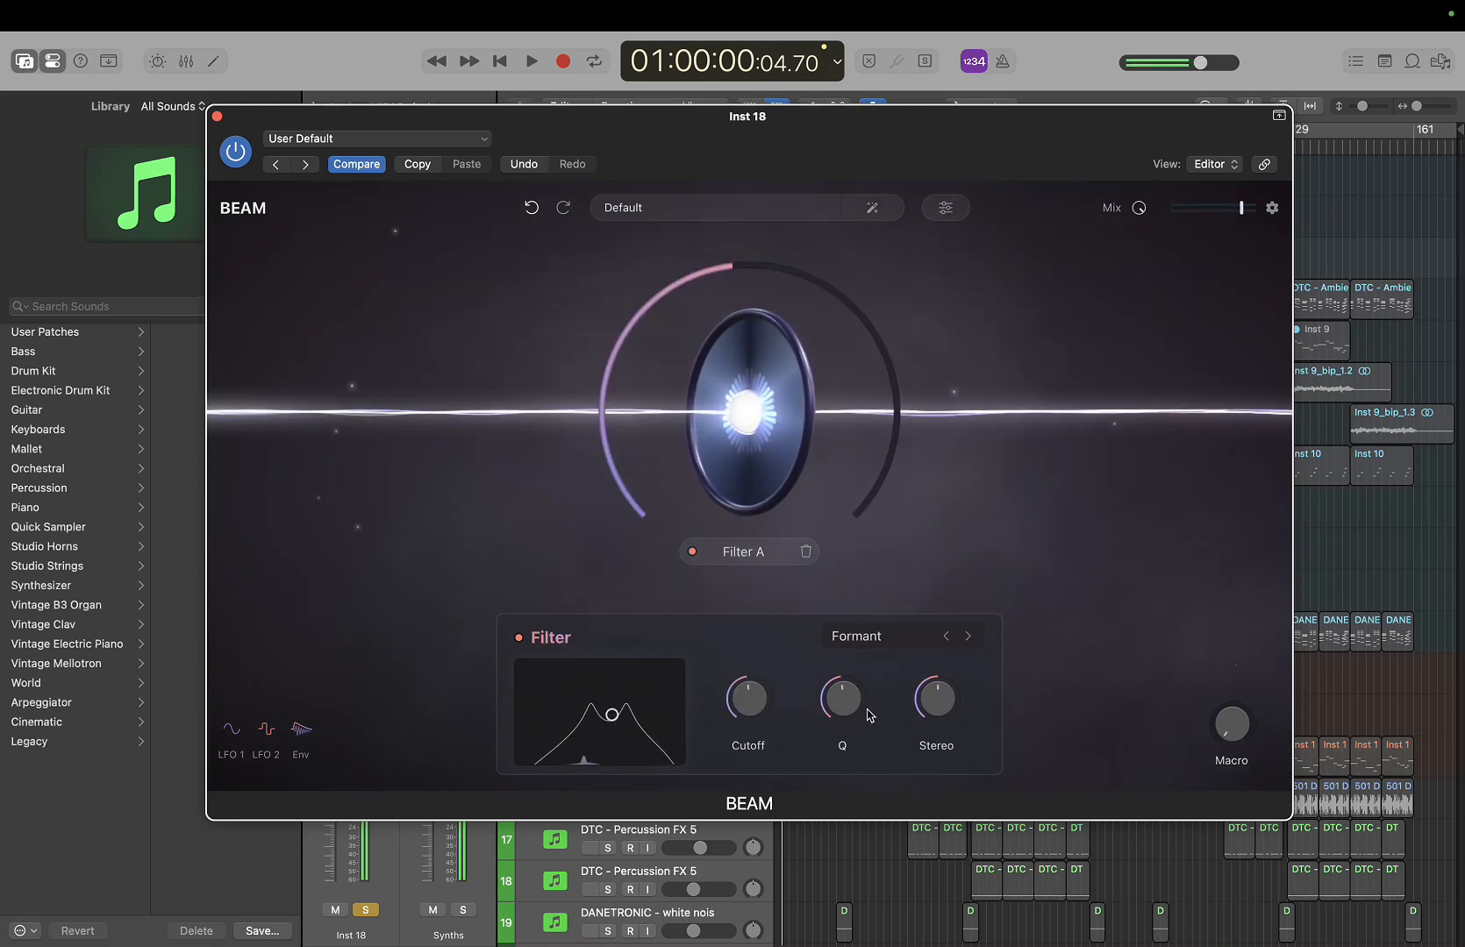
{"action": "mouse_move", "coordinate": [840, 697]}
{"action": "left_mouse_down"}
{"action": "mouse_move", "coordinate": [833, 744]}
{"action": "mouse_move", "coordinate": [851, 694]}
{"action": "left_mouse_up"}
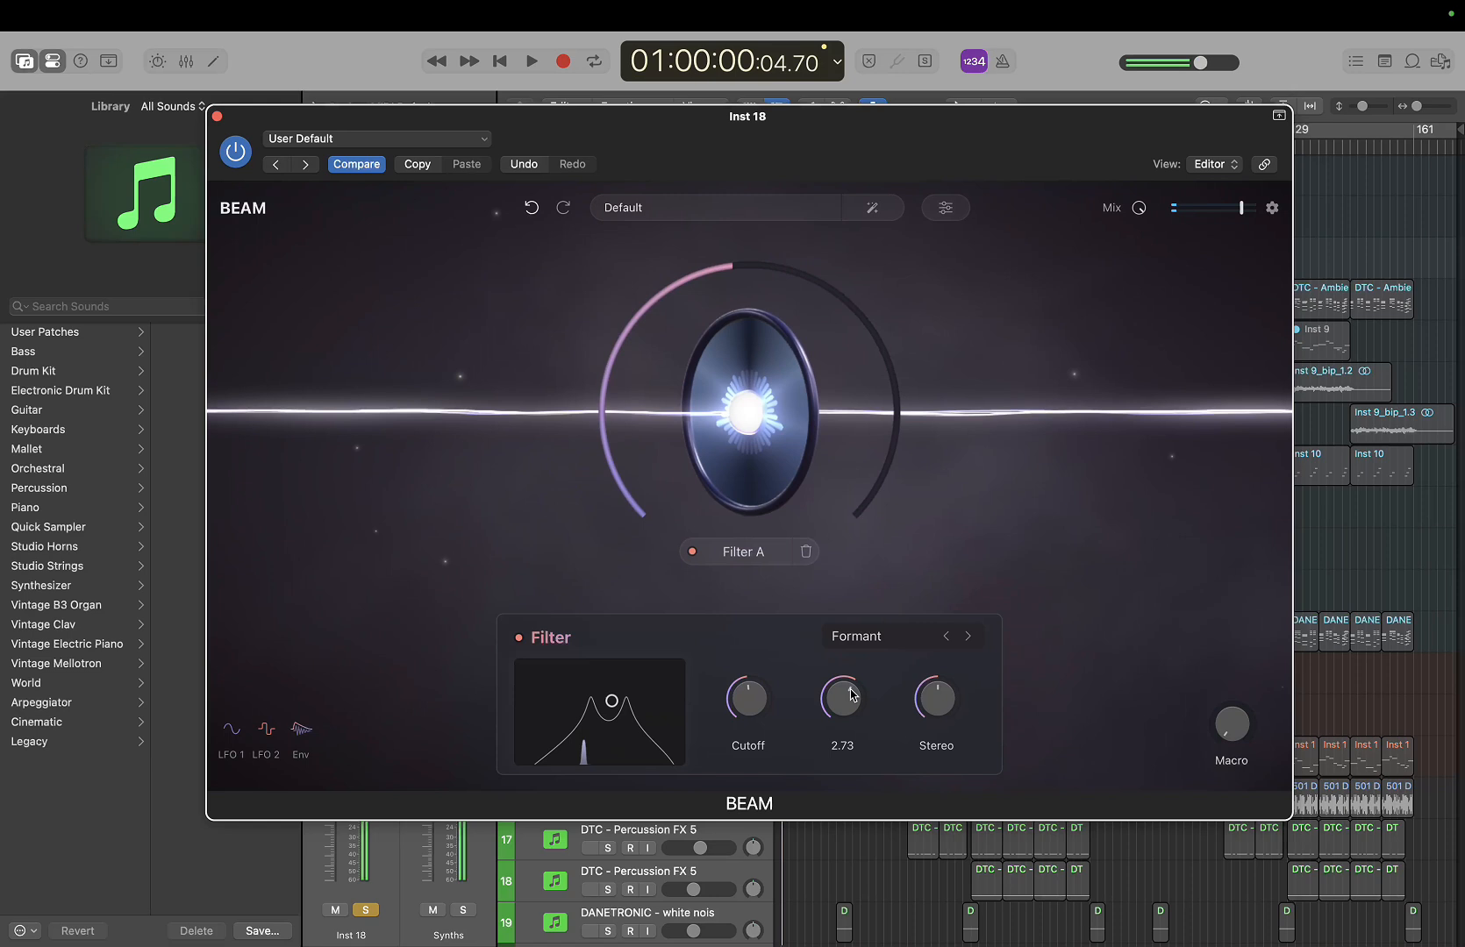
{"action": "left_click", "coordinate": [968, 637]}
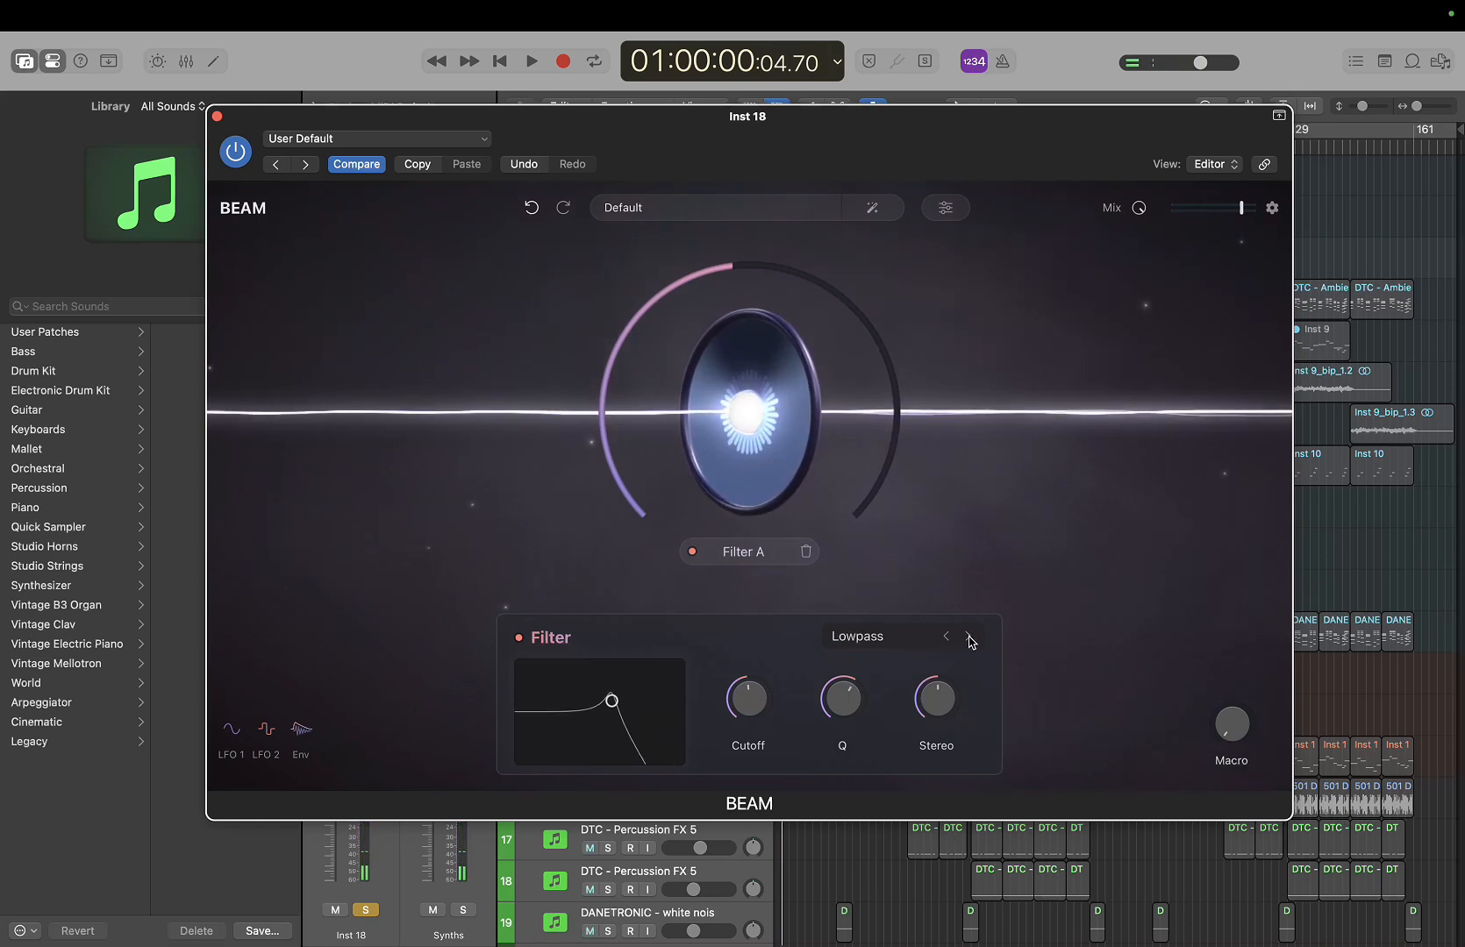
{"action": "left_click", "coordinate": [970, 638]}
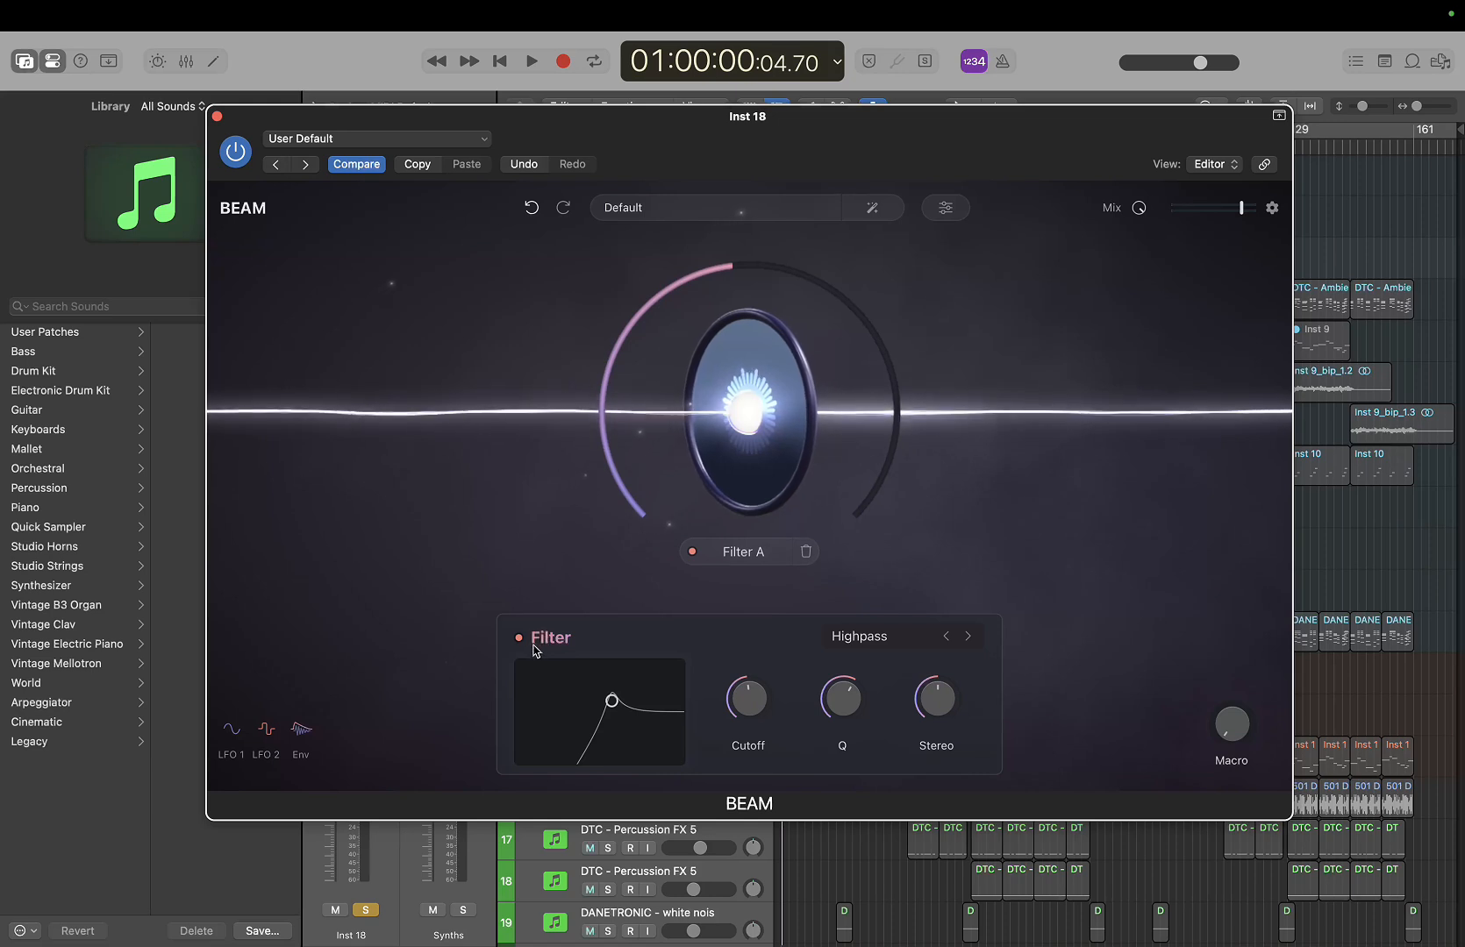
Delete the Filter A node and inspect the LFO 1, LFO 2 and Envelope modulators
{"action": "left_click", "coordinate": [806, 551]}
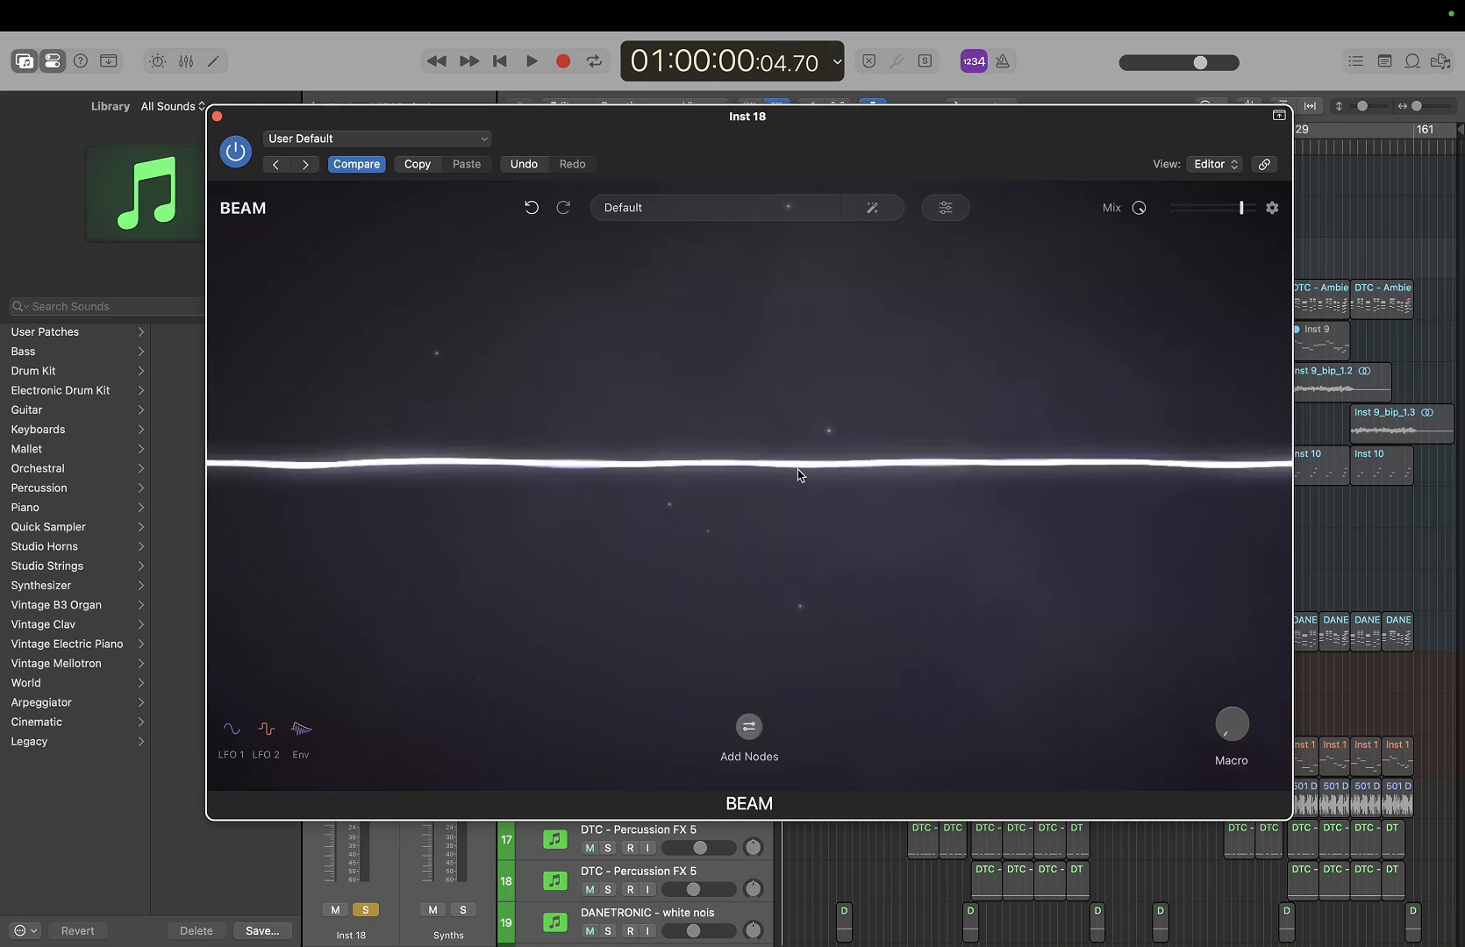
{"action": "left_click", "coordinate": [229, 735]}
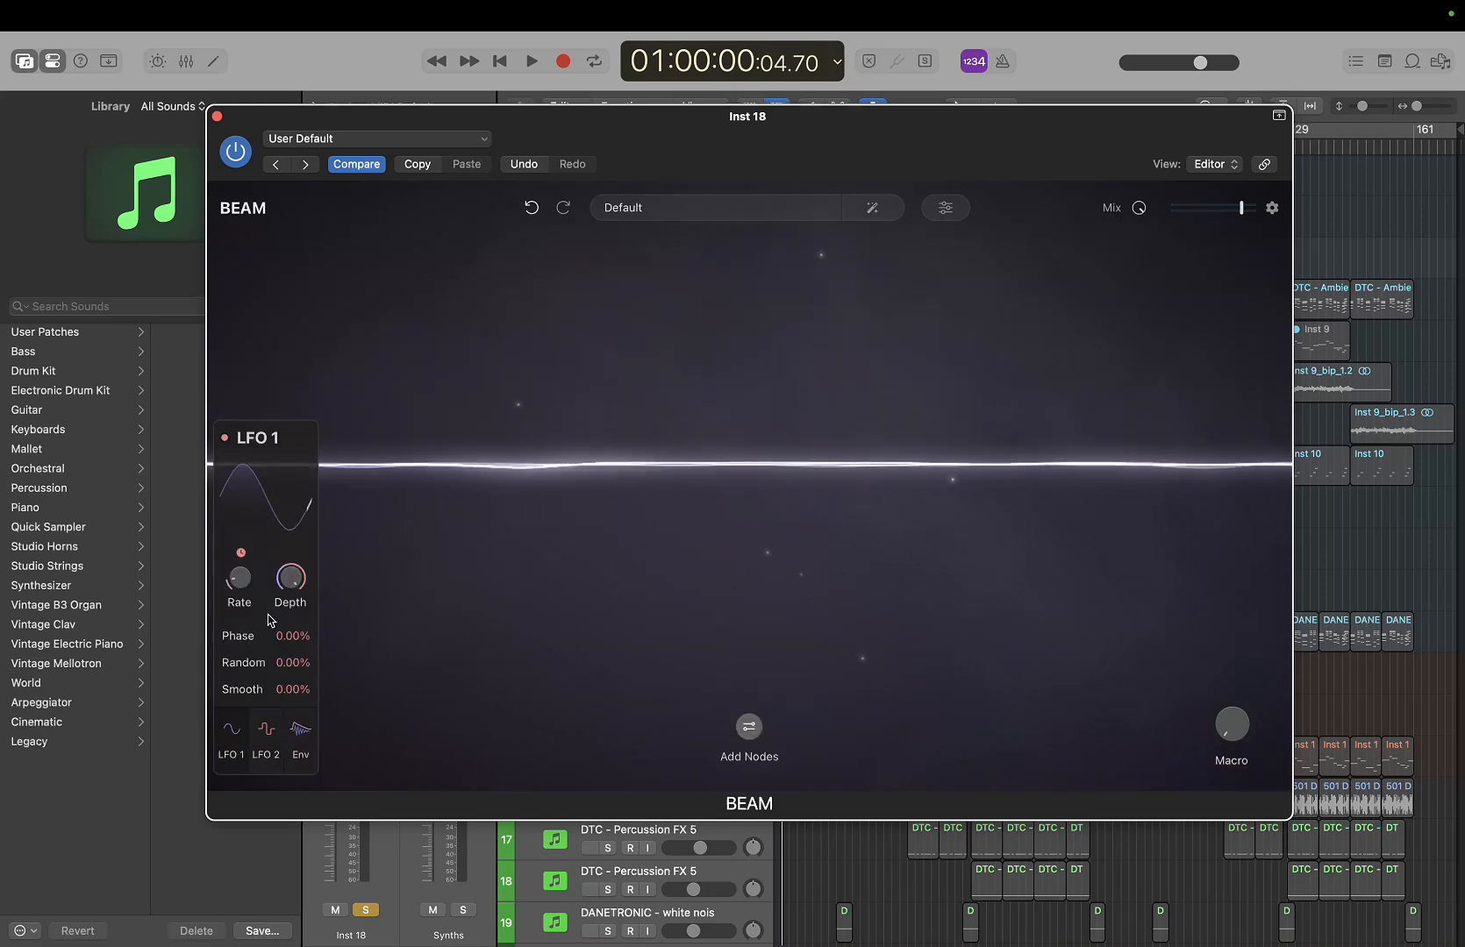
{"action": "left_click", "coordinate": [267, 741]}
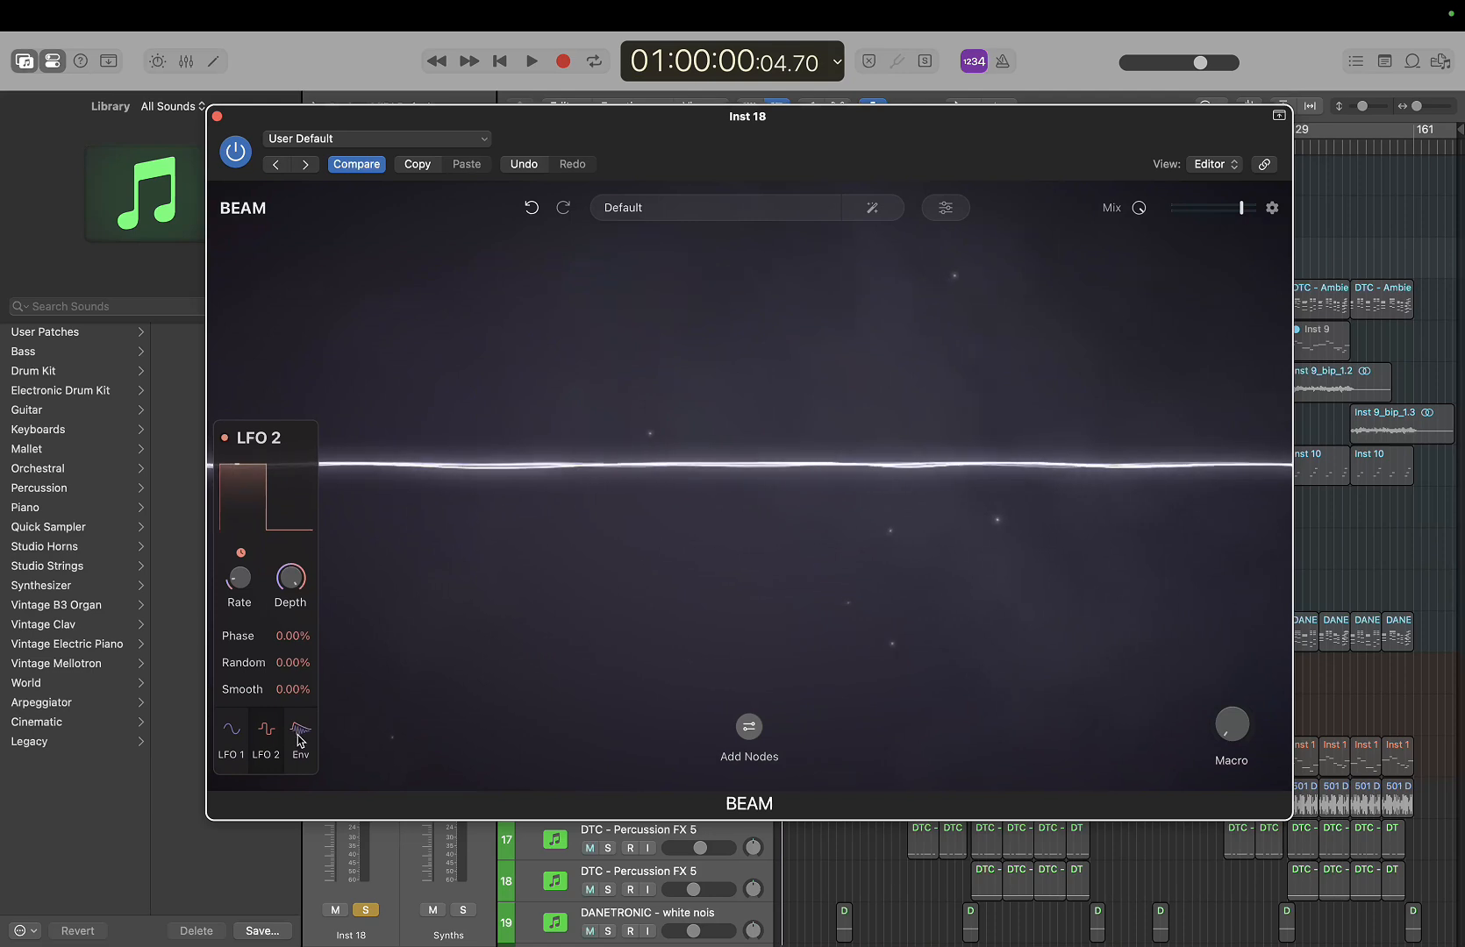
{"action": "left_click", "coordinate": [301, 730]}
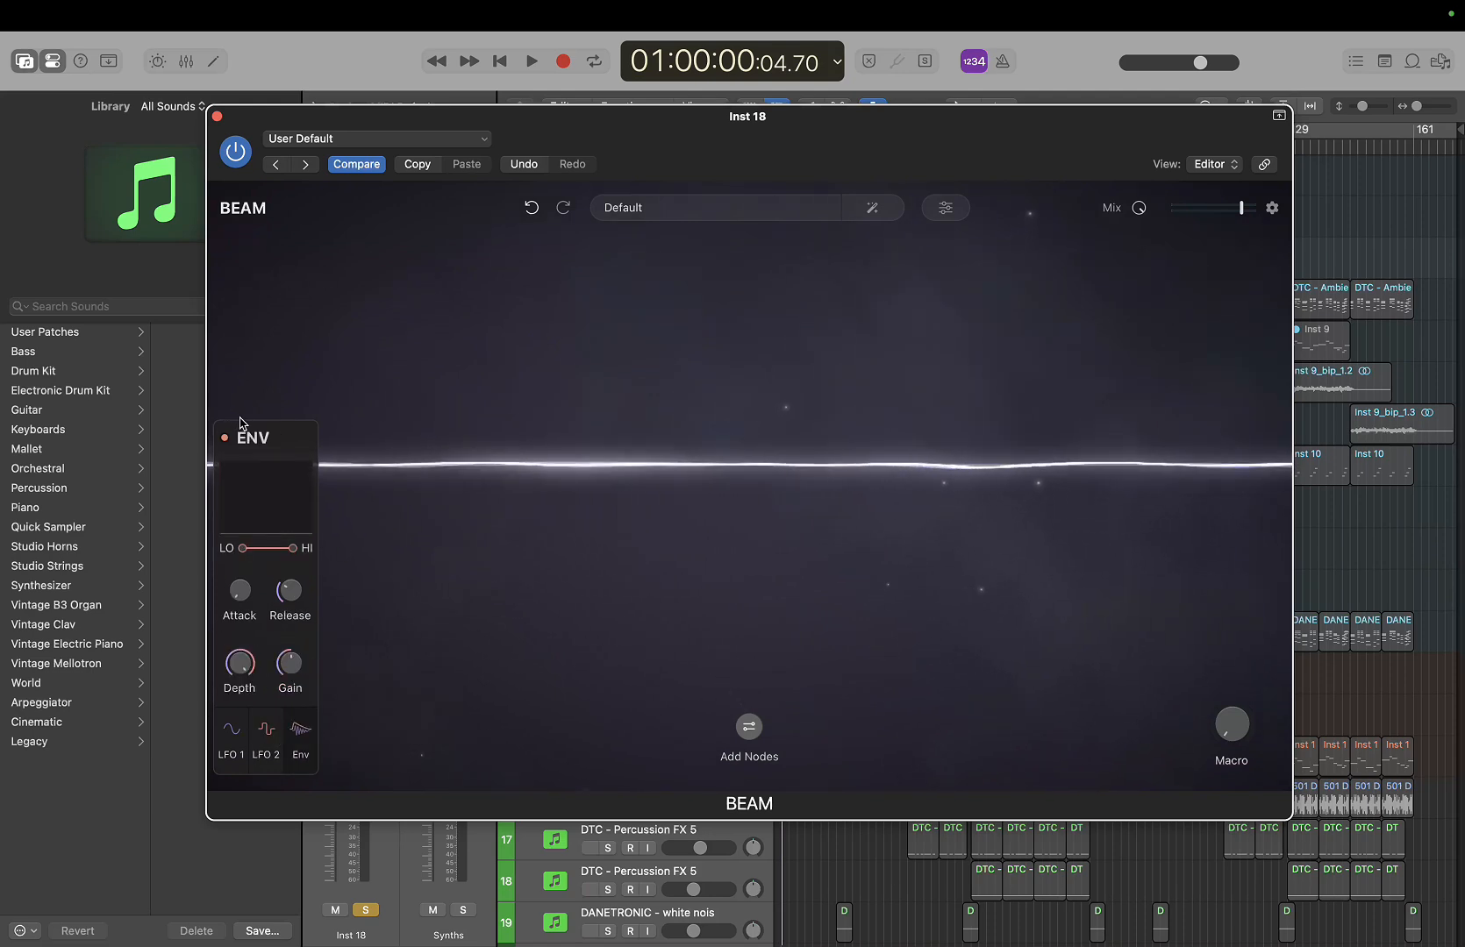
{"action": "left_click", "coordinate": [272, 402]}
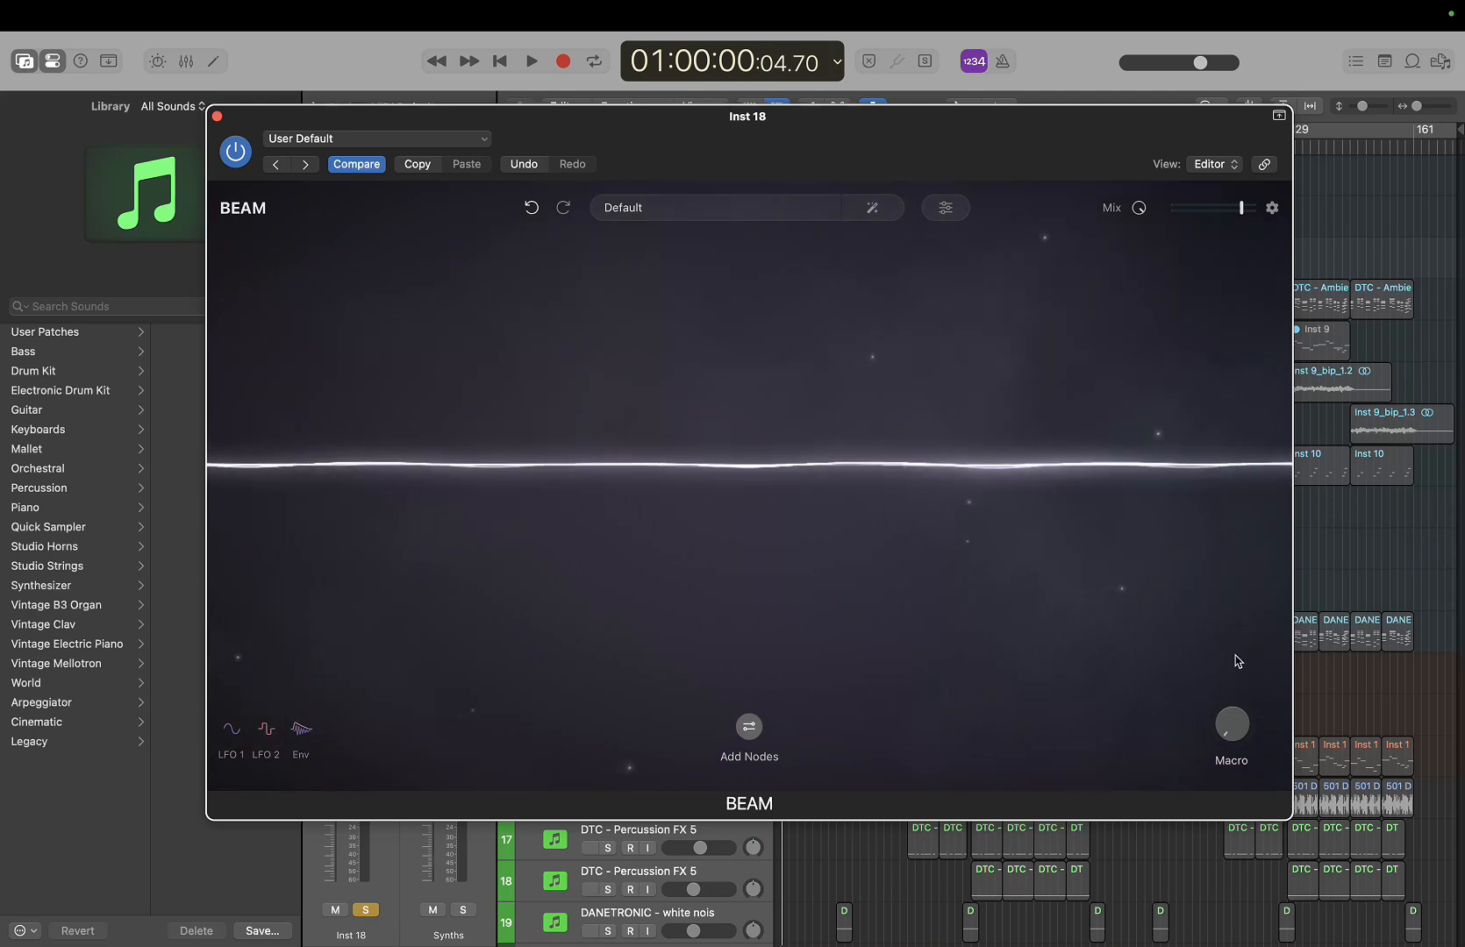
{"action": "mouse_move", "coordinate": [1217, 739]}
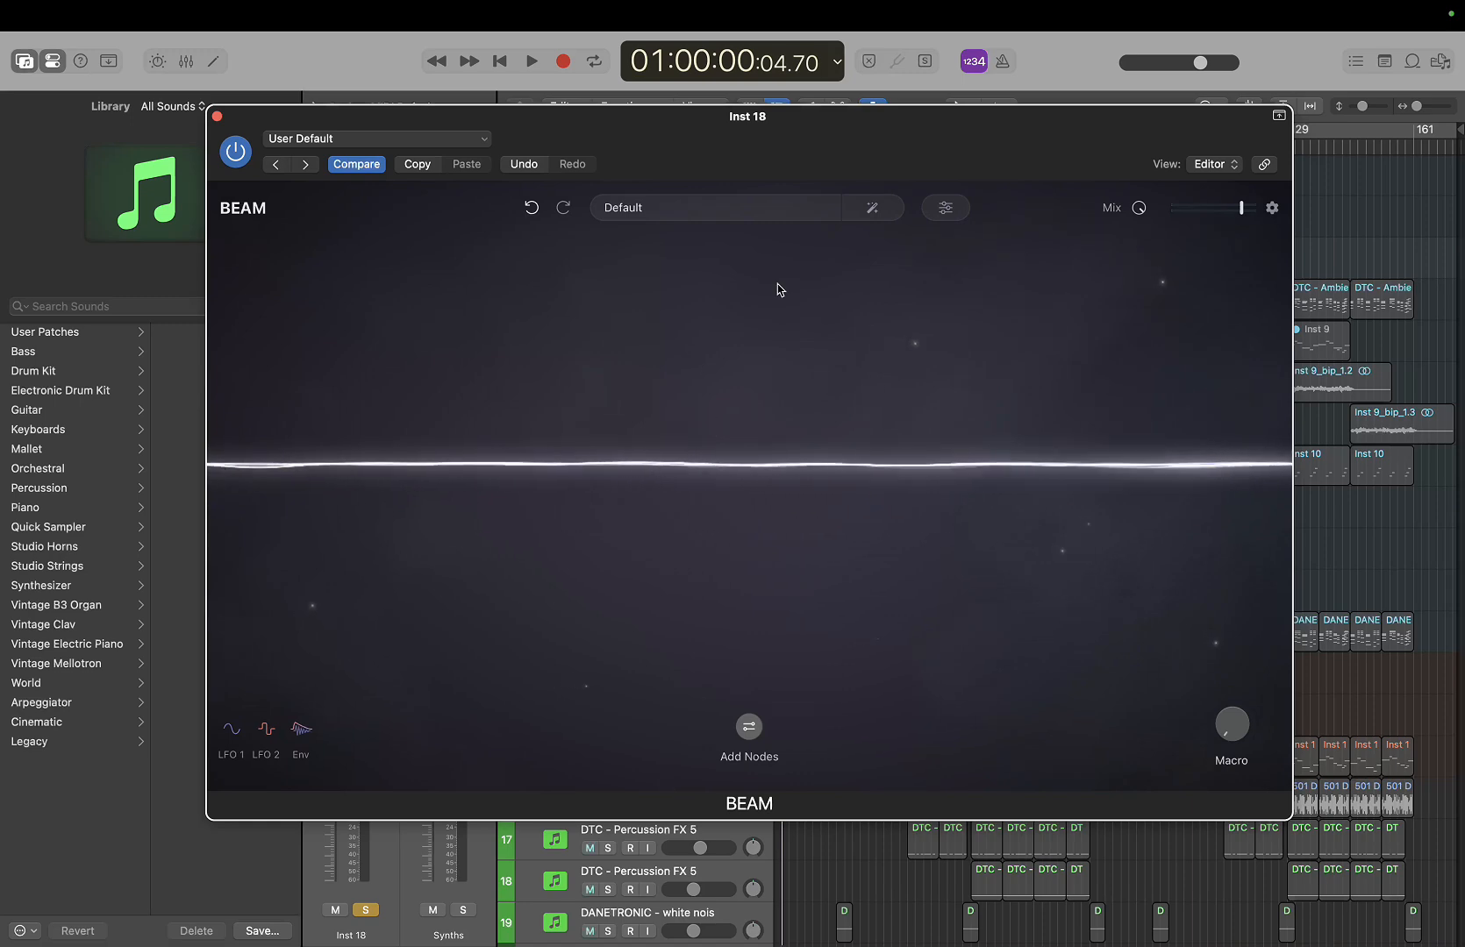
Load Defector, then audition Press Start from the 01 Particle Sprays folder
{"action": "left_click", "coordinate": [781, 207]}
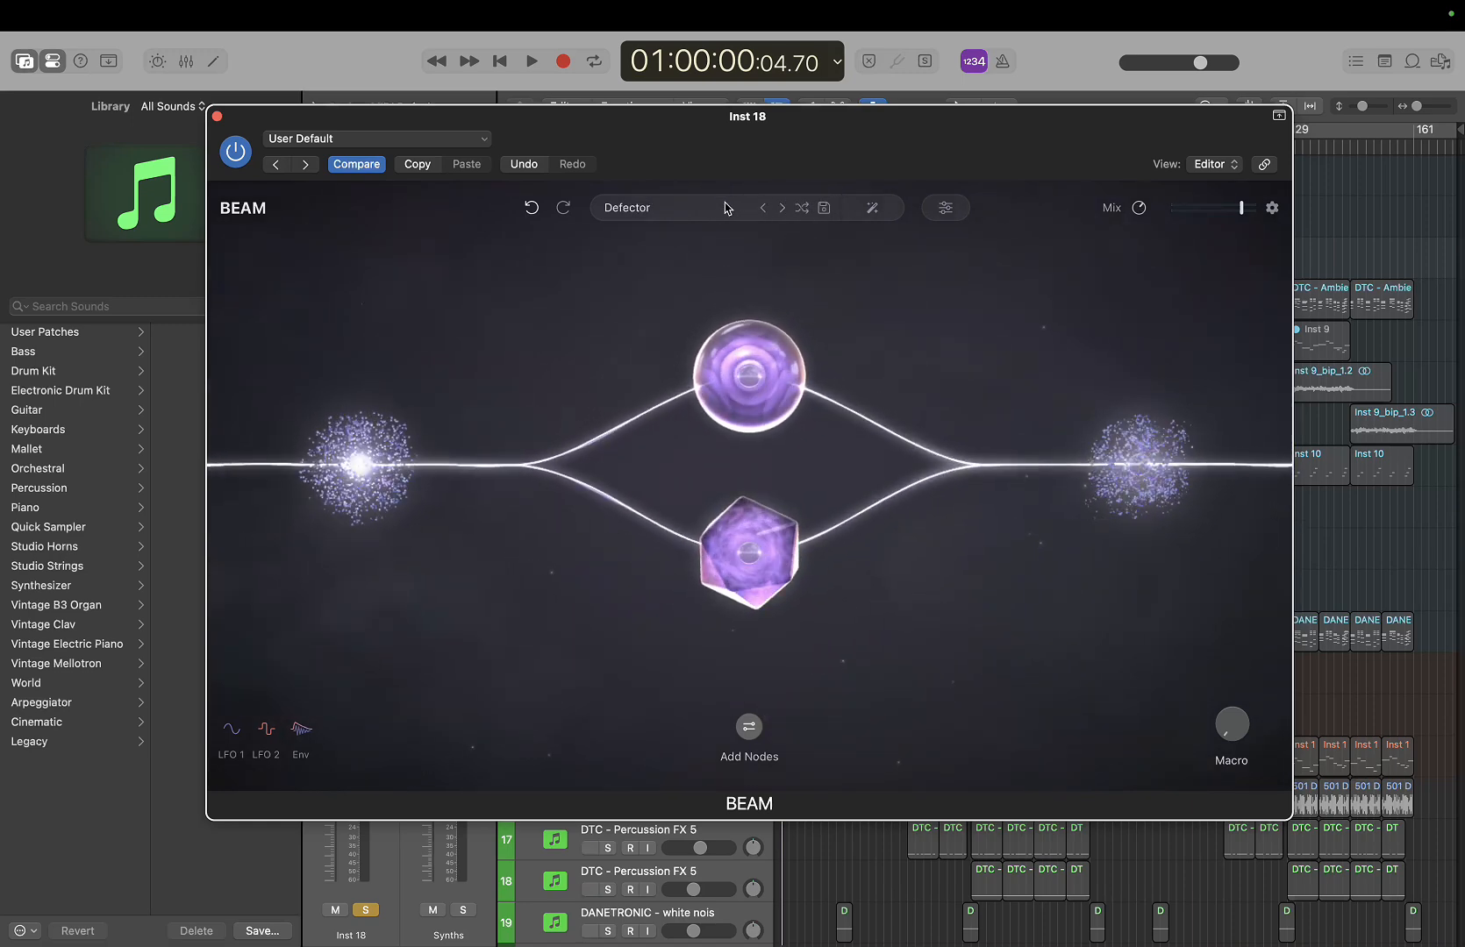
{"action": "left_click", "coordinate": [745, 207]}
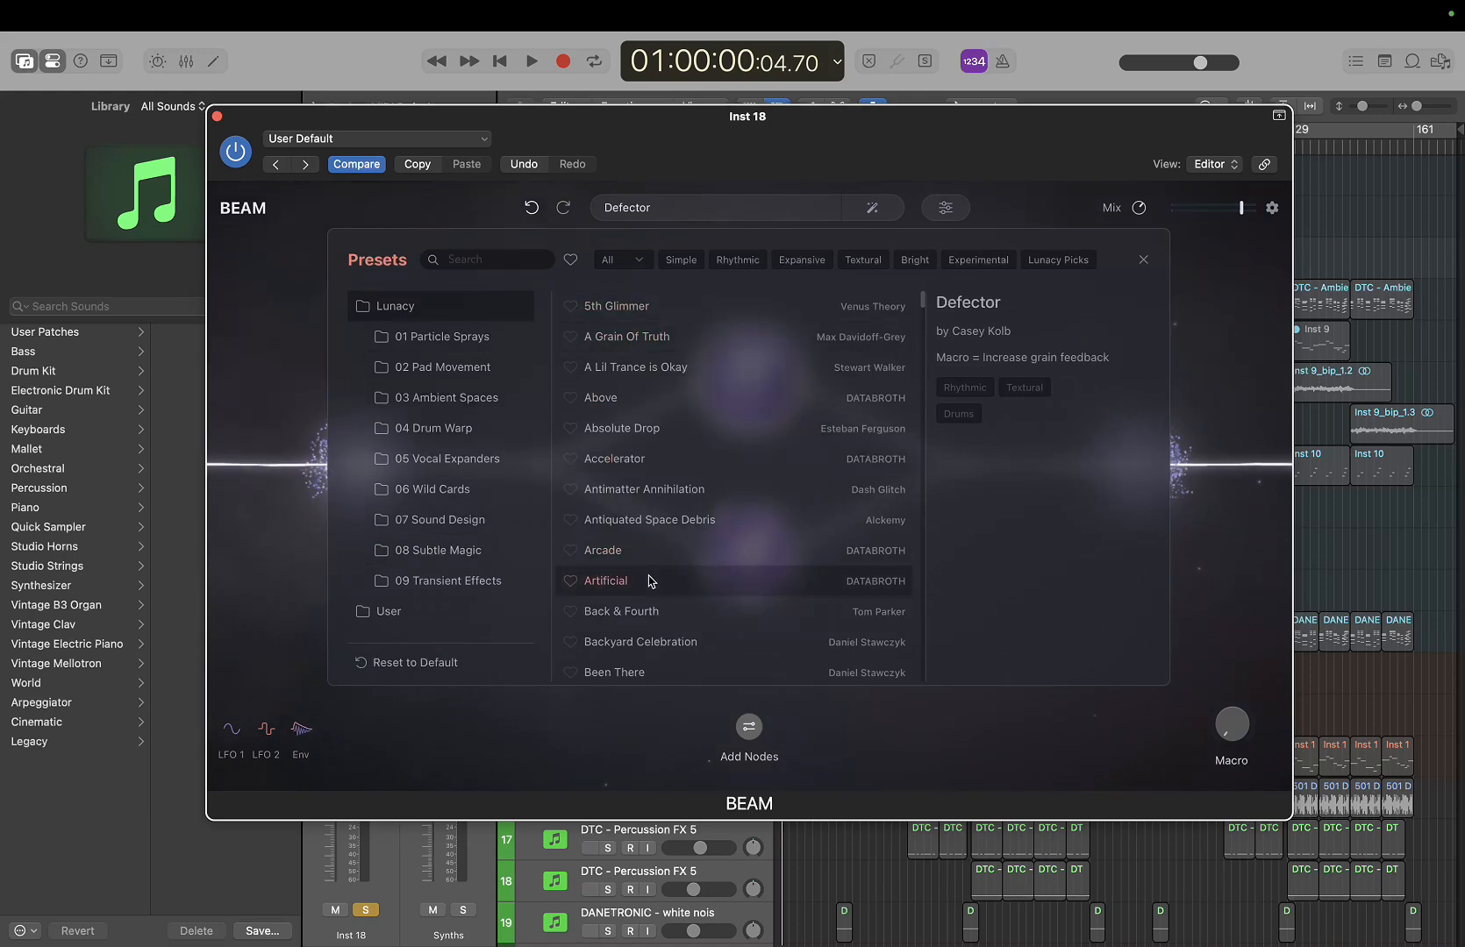
{"action": "scroll", "coordinate": [647, 581], "scroll_direction": "down", "scroll_amount": 15}
{"action": "scroll", "coordinate": [649, 580], "scroll_direction": "up", "scroll_amount": 15}
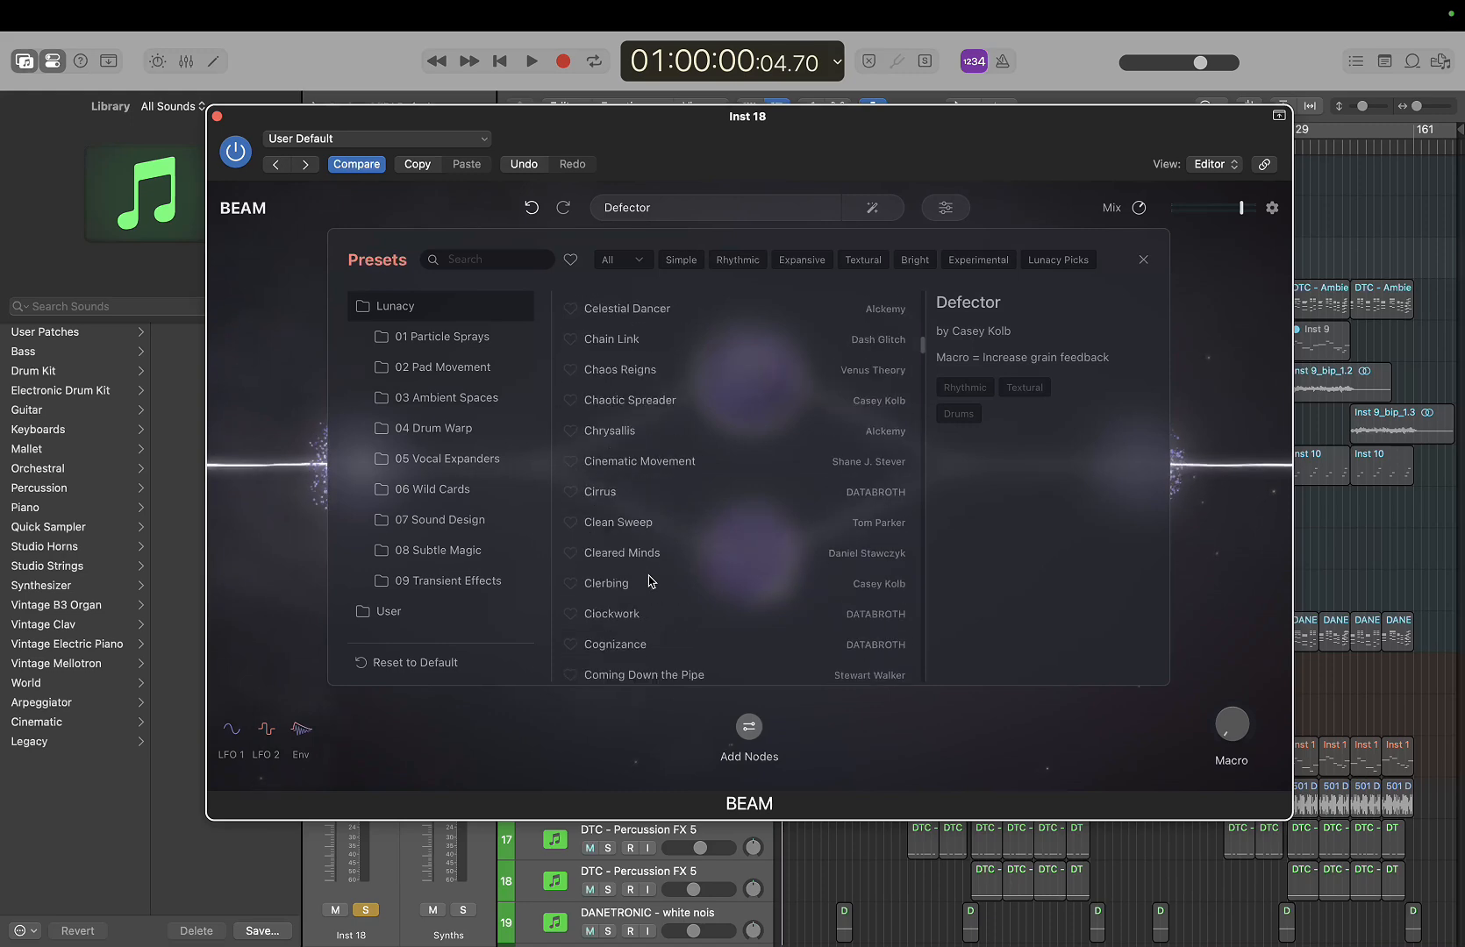
{"action": "left_click", "coordinate": [504, 342]}
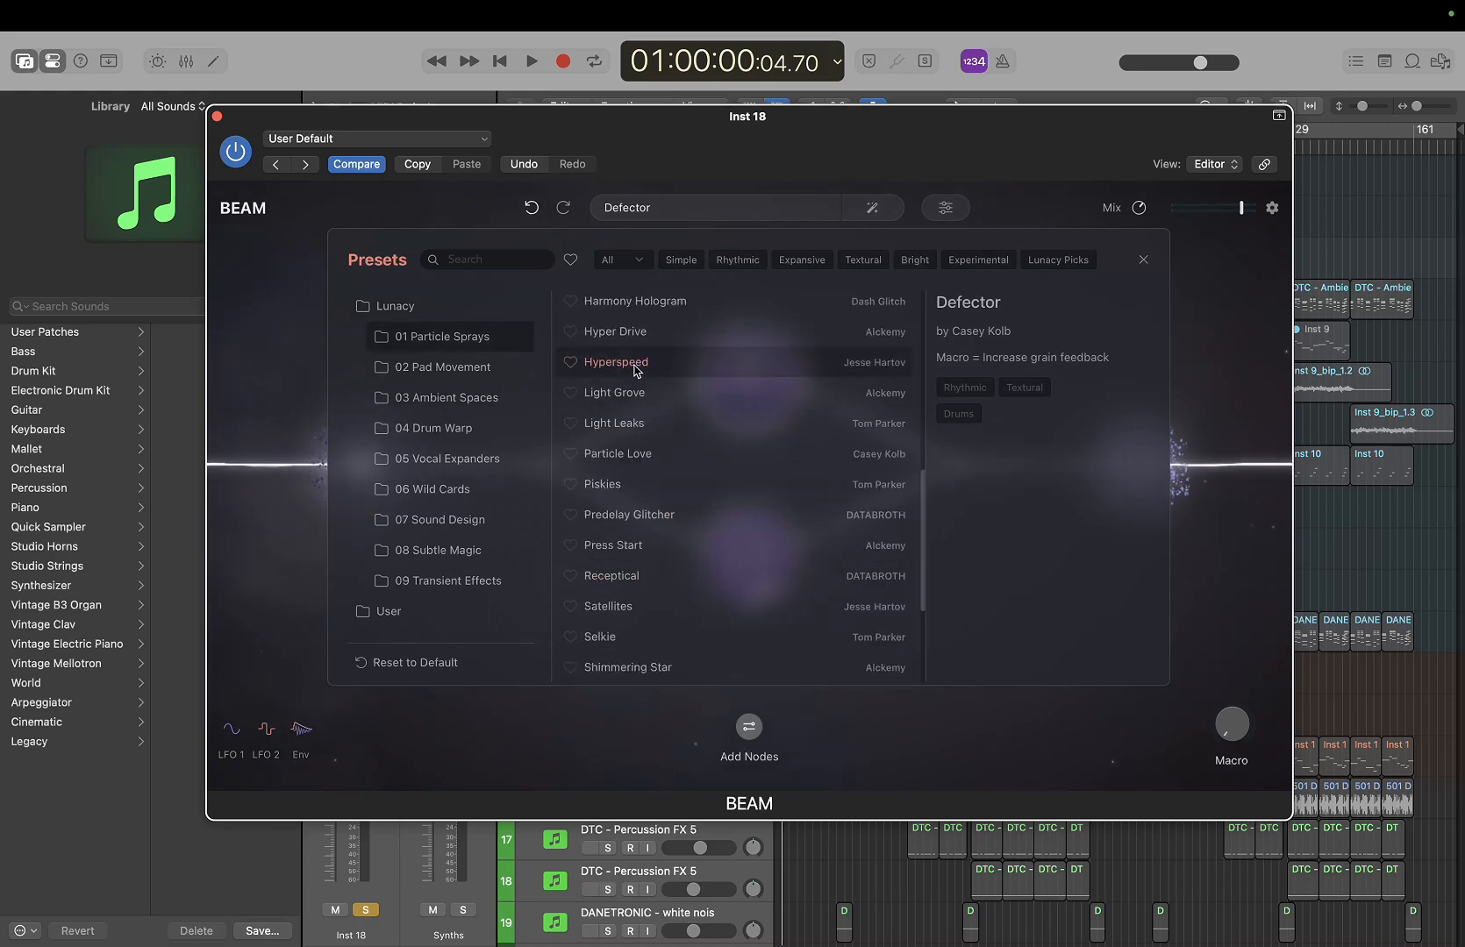
{"action": "left_click", "coordinate": [629, 550]}
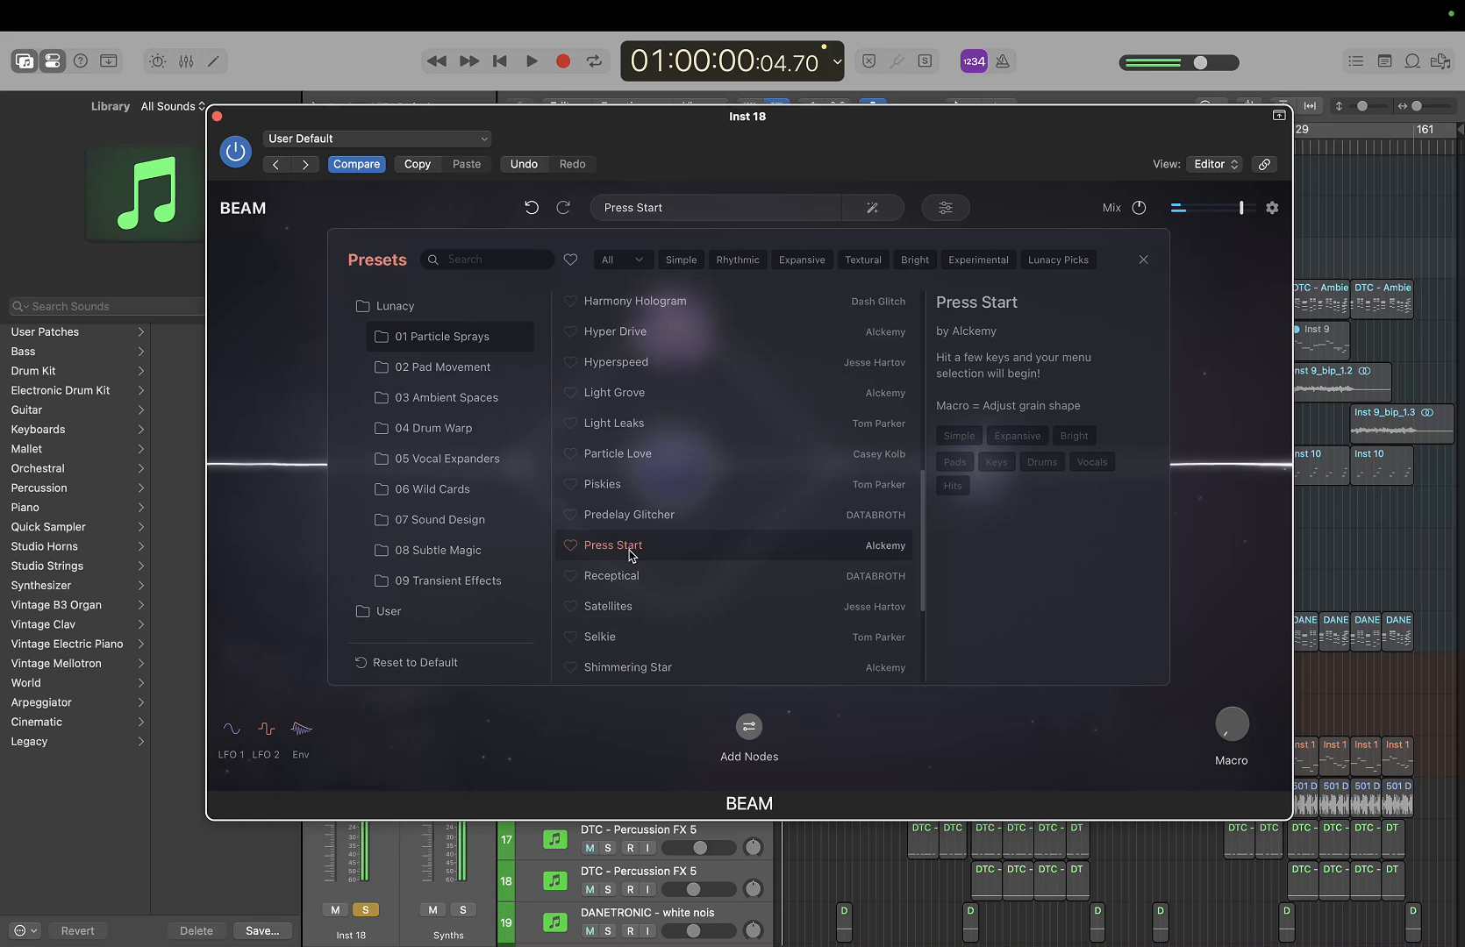
Audition 5th Glimmer, Absolute Drop and Big and Simple from folders 02 and 03, then list 04 Drum Warp
{"action": "left_click", "coordinate": [468, 366]}
{"action": "scroll", "coordinate": [647, 377], "scroll_direction": "up", "scroll_amount": 3}
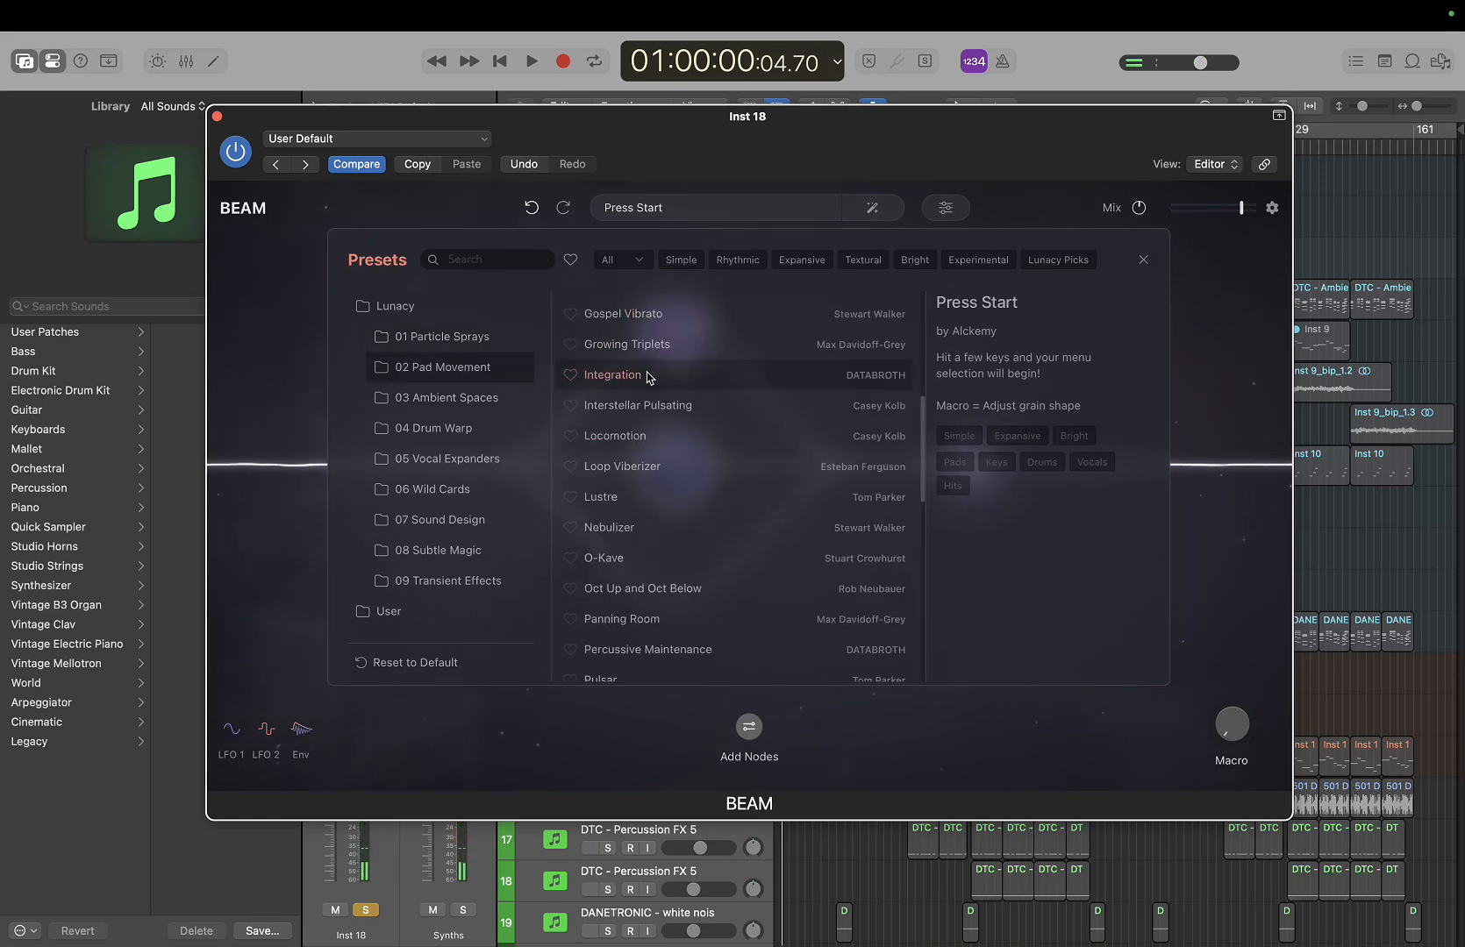
{"action": "scroll", "coordinate": [647, 377], "scroll_direction": "up", "scroll_amount": 5}
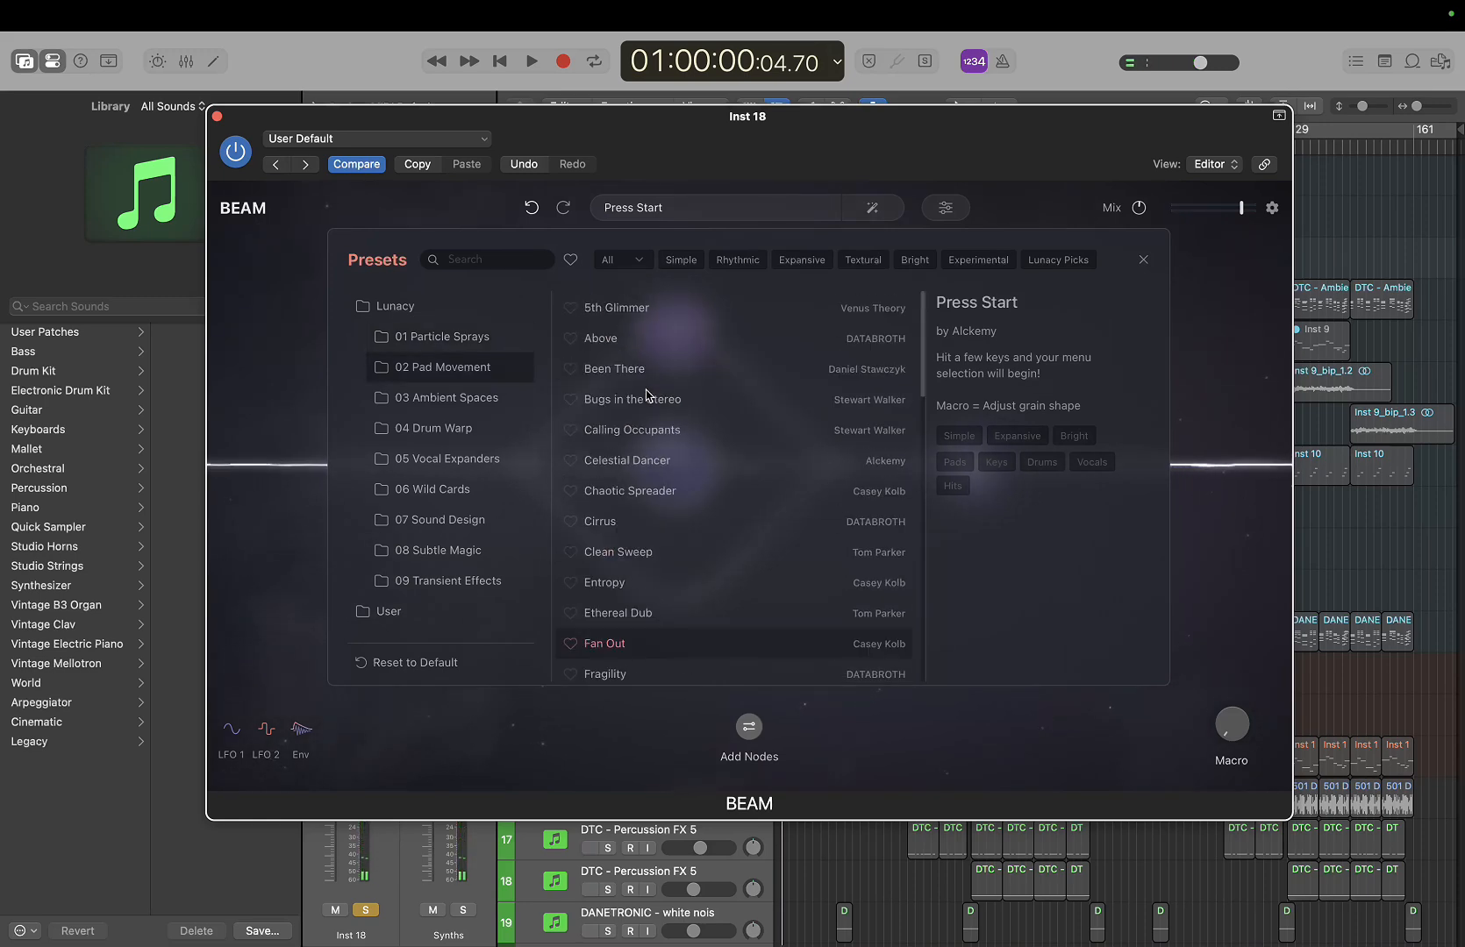
{"action": "left_click", "coordinate": [649, 307]}
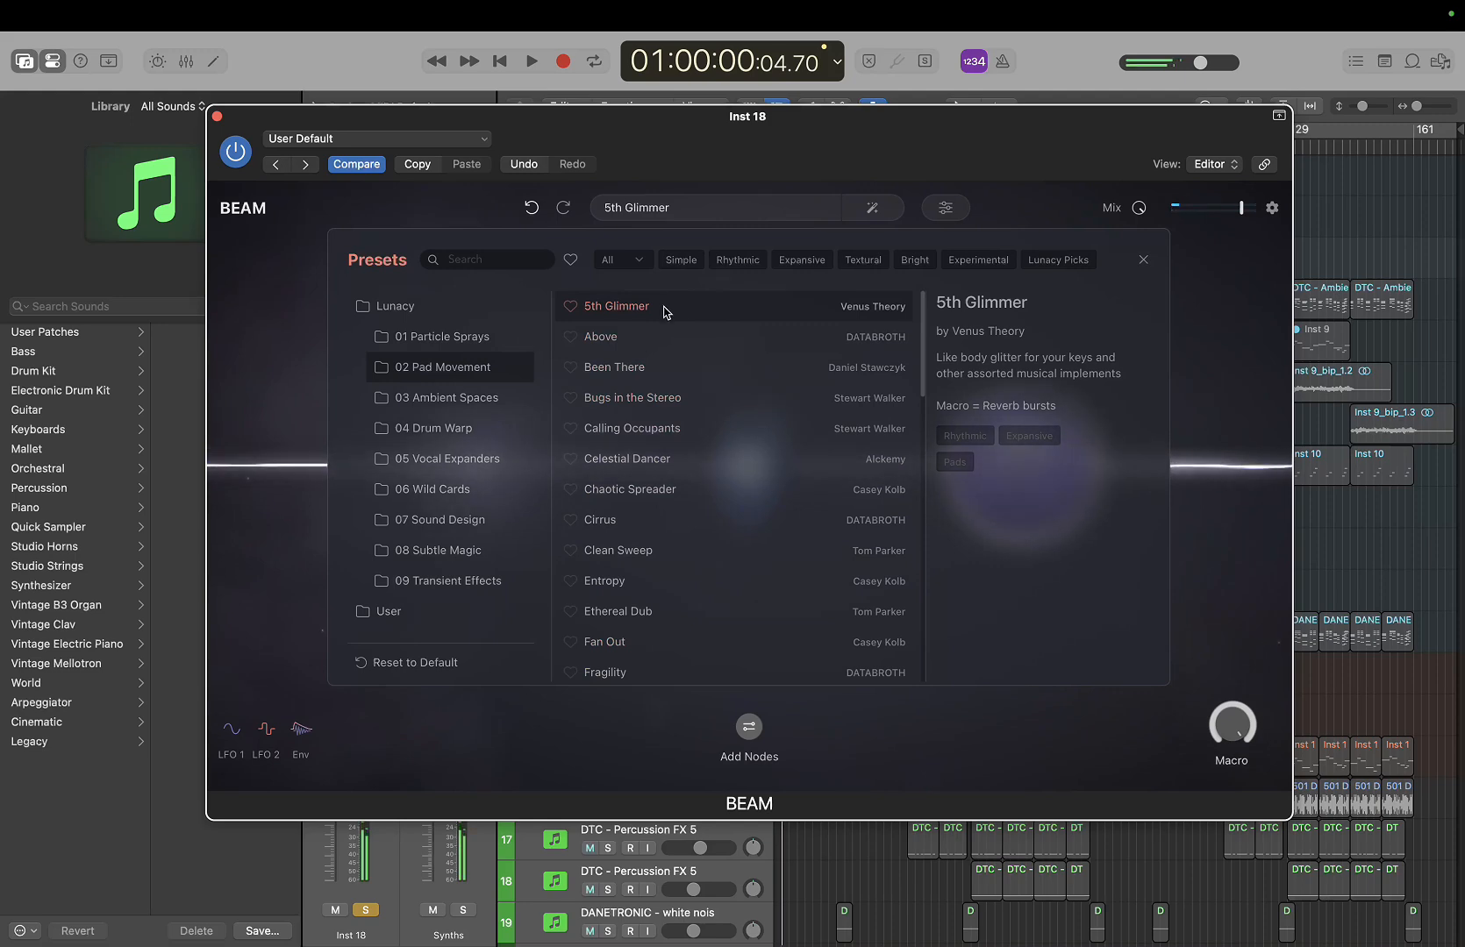
{"action": "left_click", "coordinate": [491, 402]}
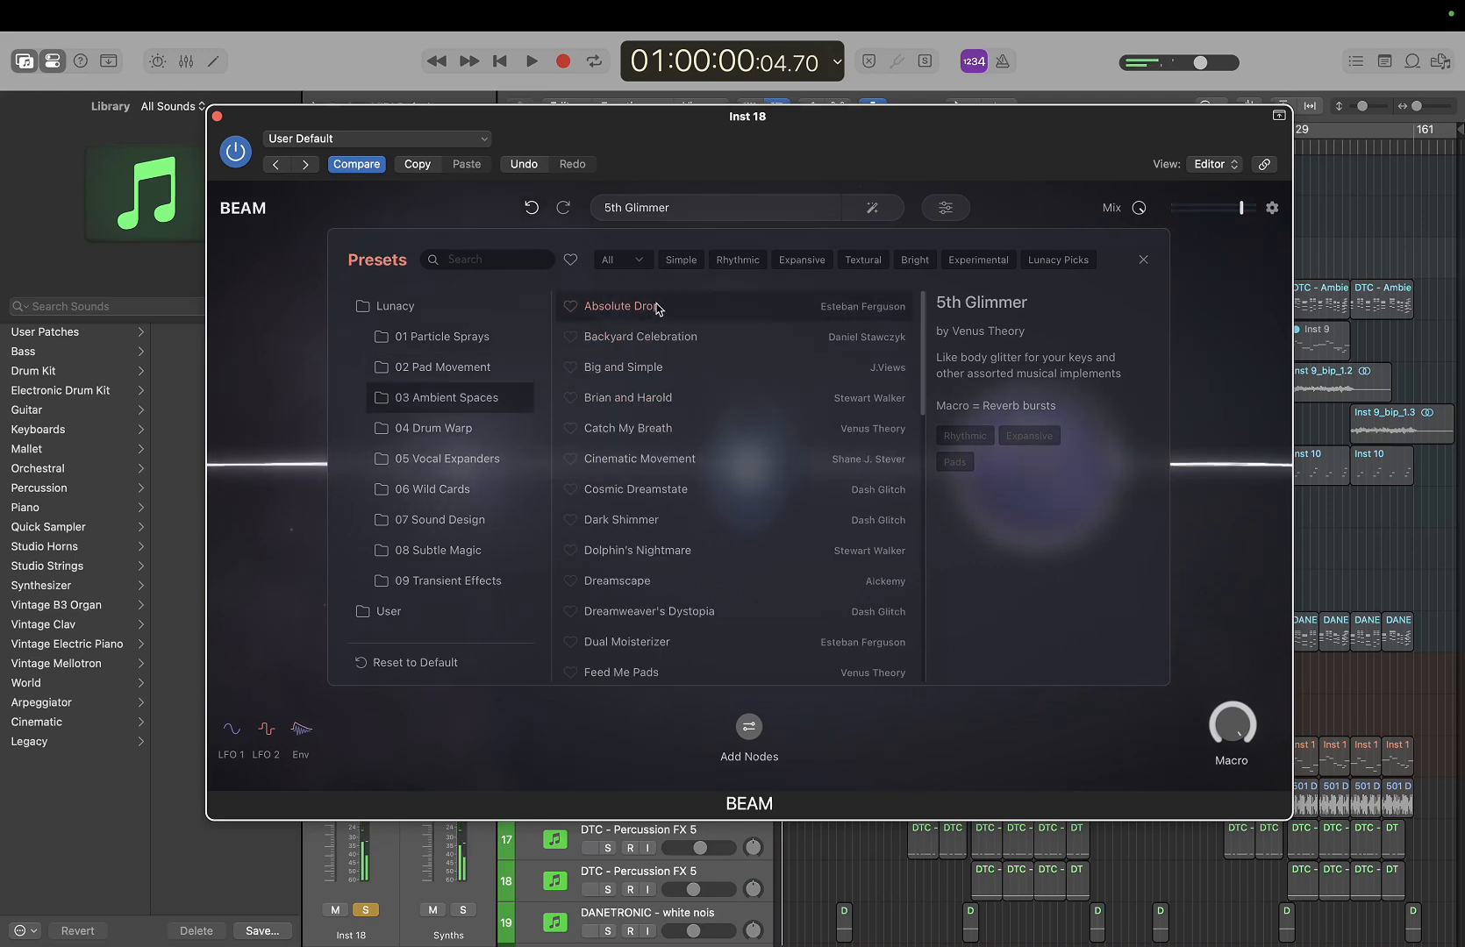
{"action": "left_click", "coordinate": [656, 307]}
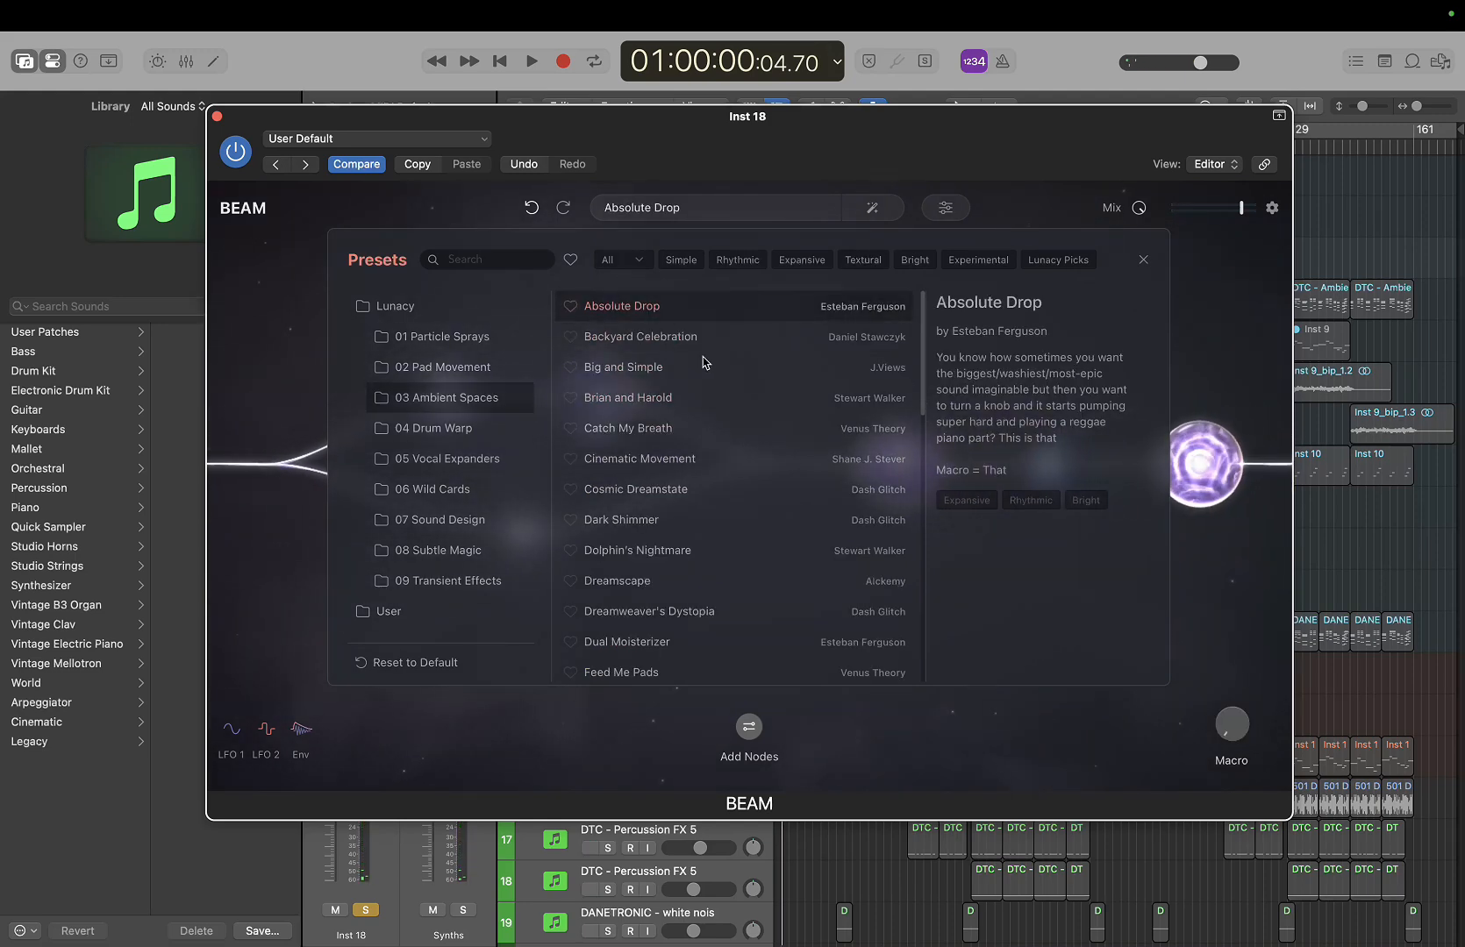
{"action": "left_click", "coordinate": [706, 365]}
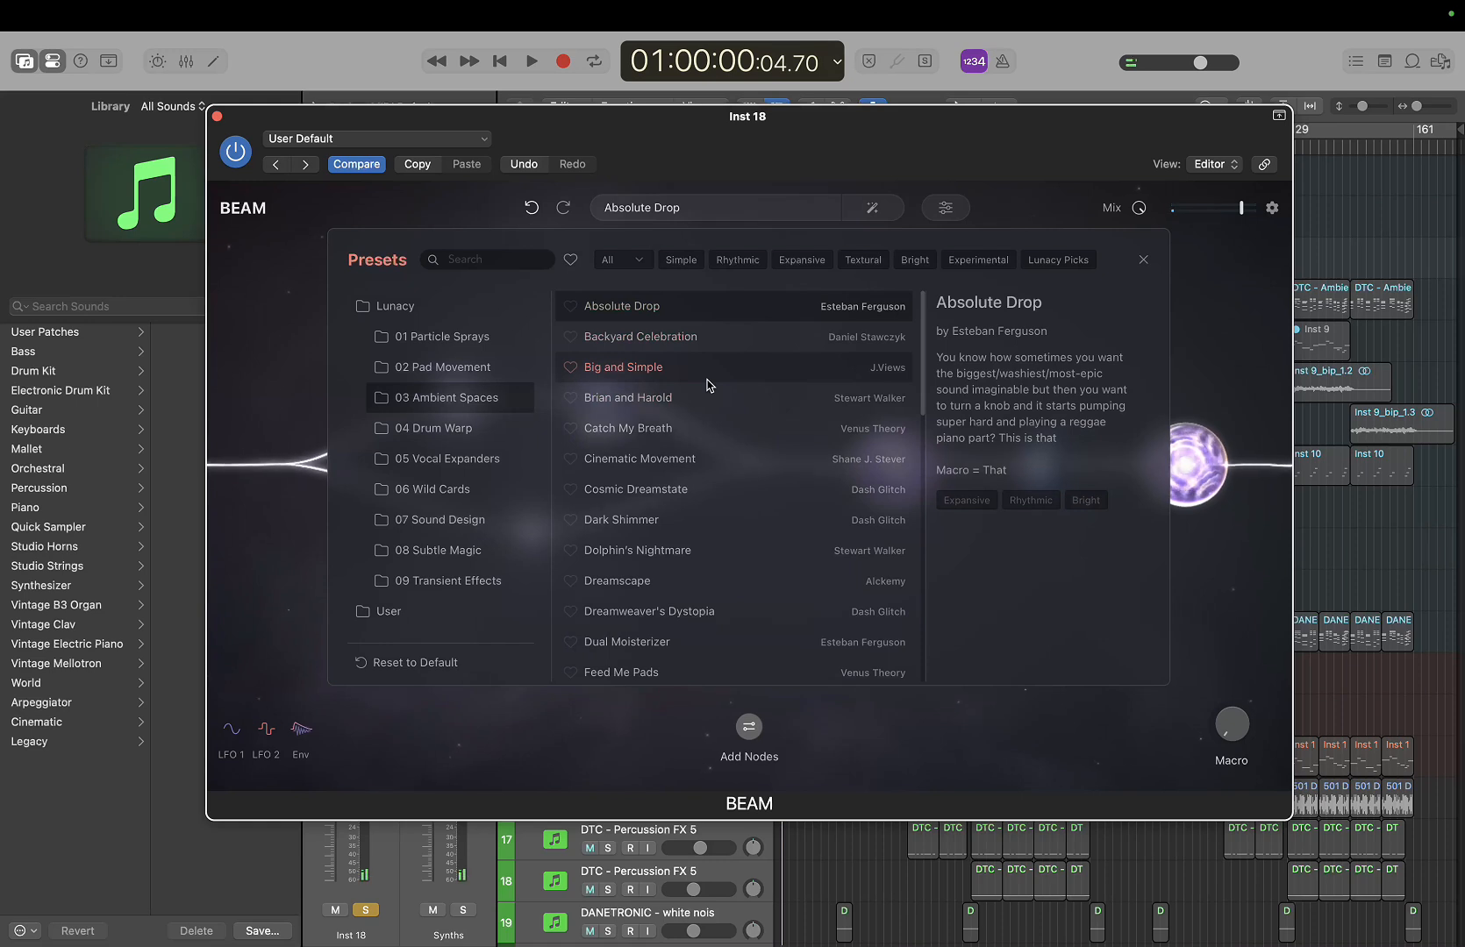
{"action": "left_click", "coordinate": [486, 429]}
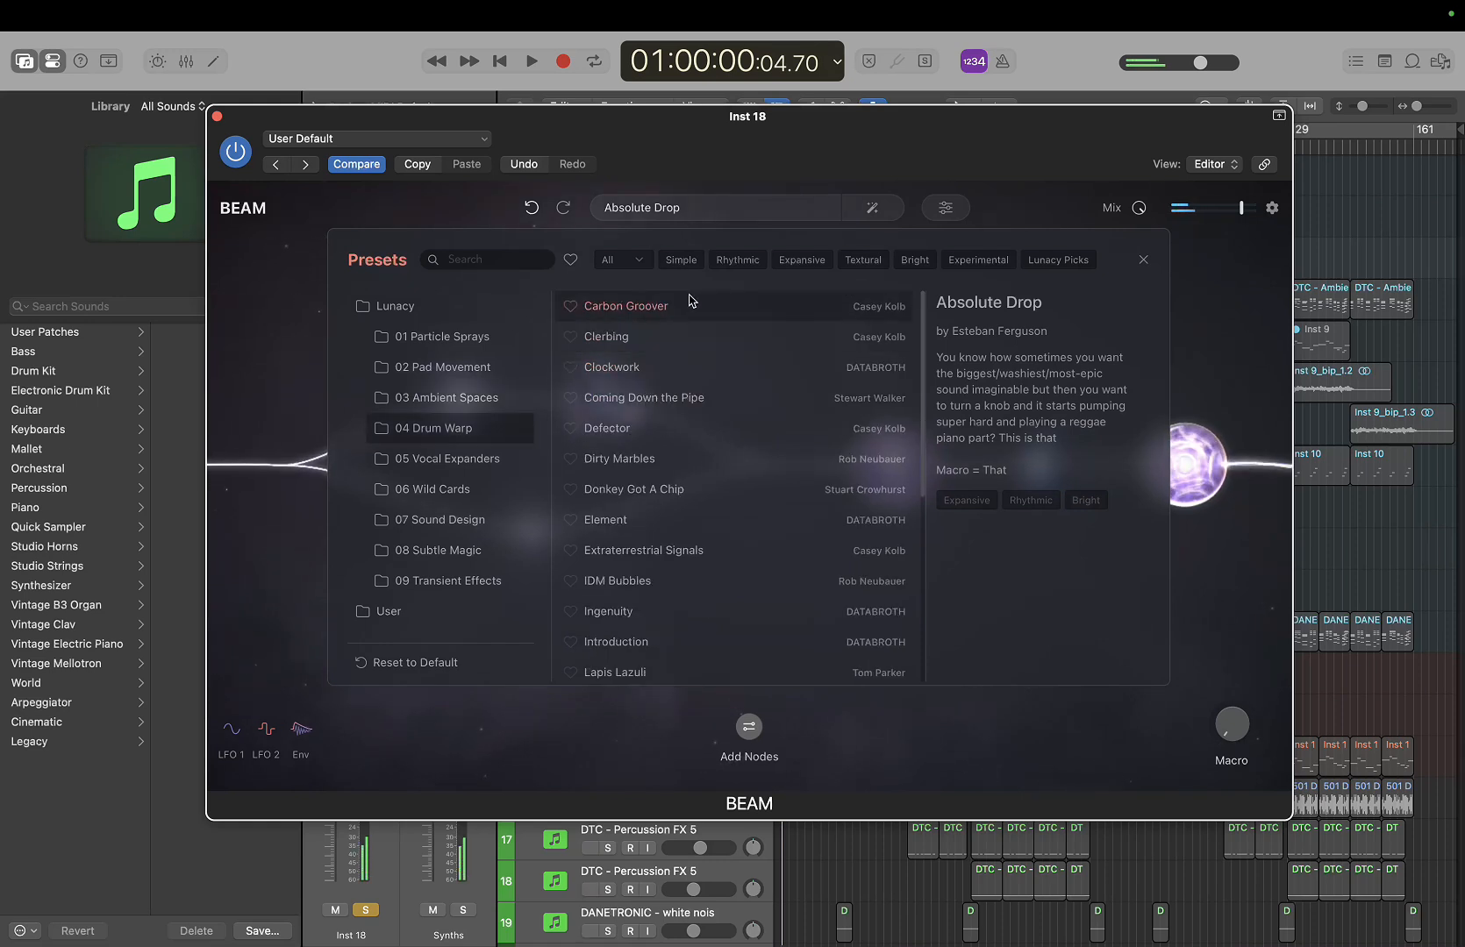
Audition IDM Bubbles, Radio Talkbox, Major Imposition, Chrysallis and Phantoms from folders 04 to 07
{"action": "left_click", "coordinate": [619, 589]}
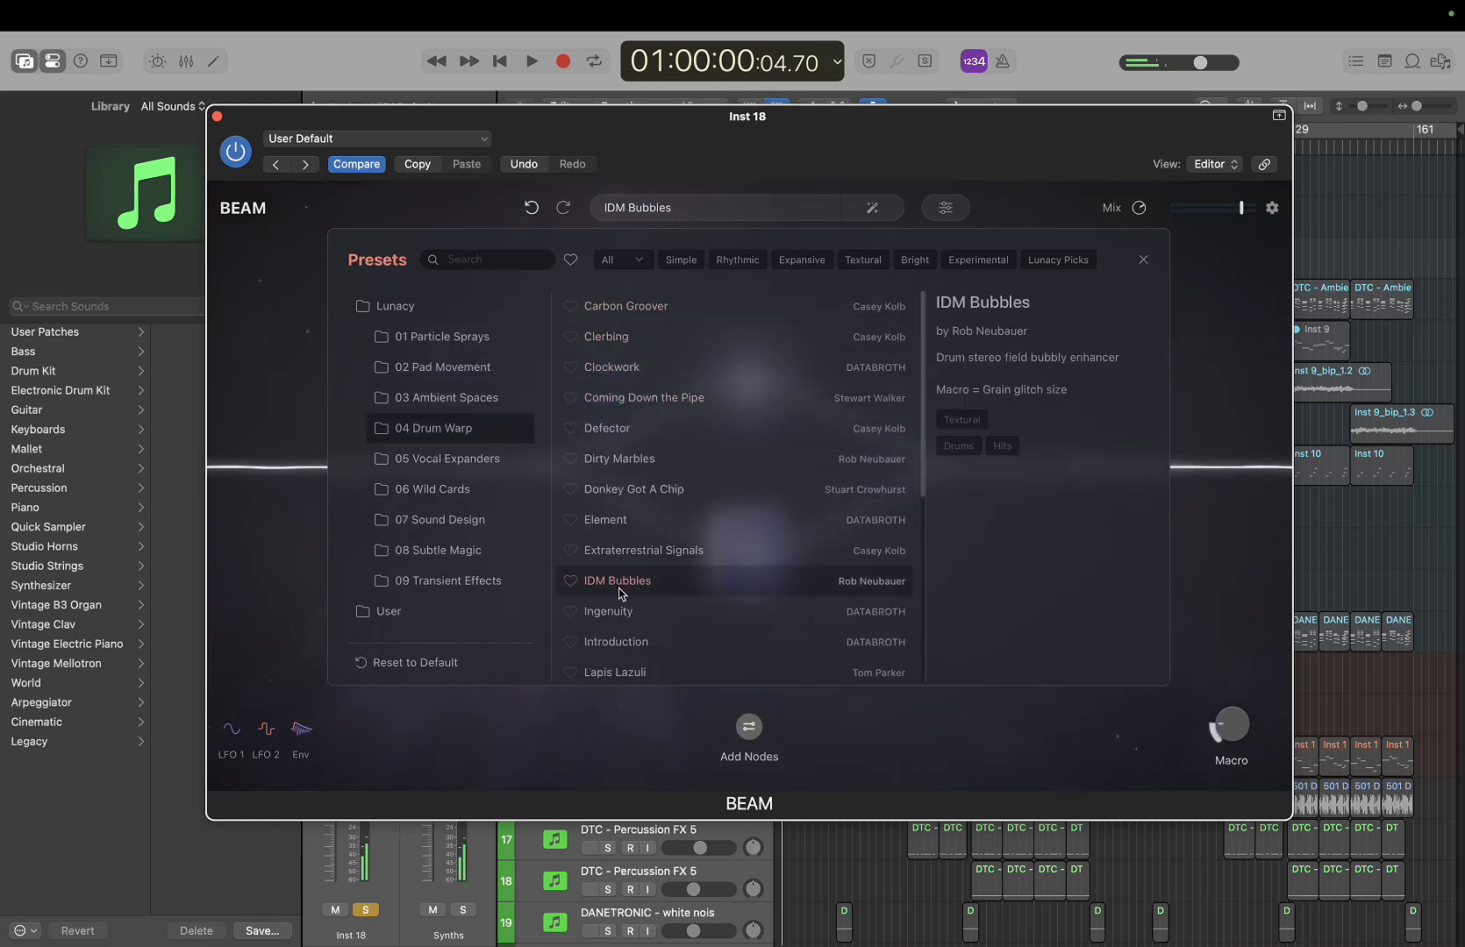
{"action": "left_click", "coordinate": [480, 463]}
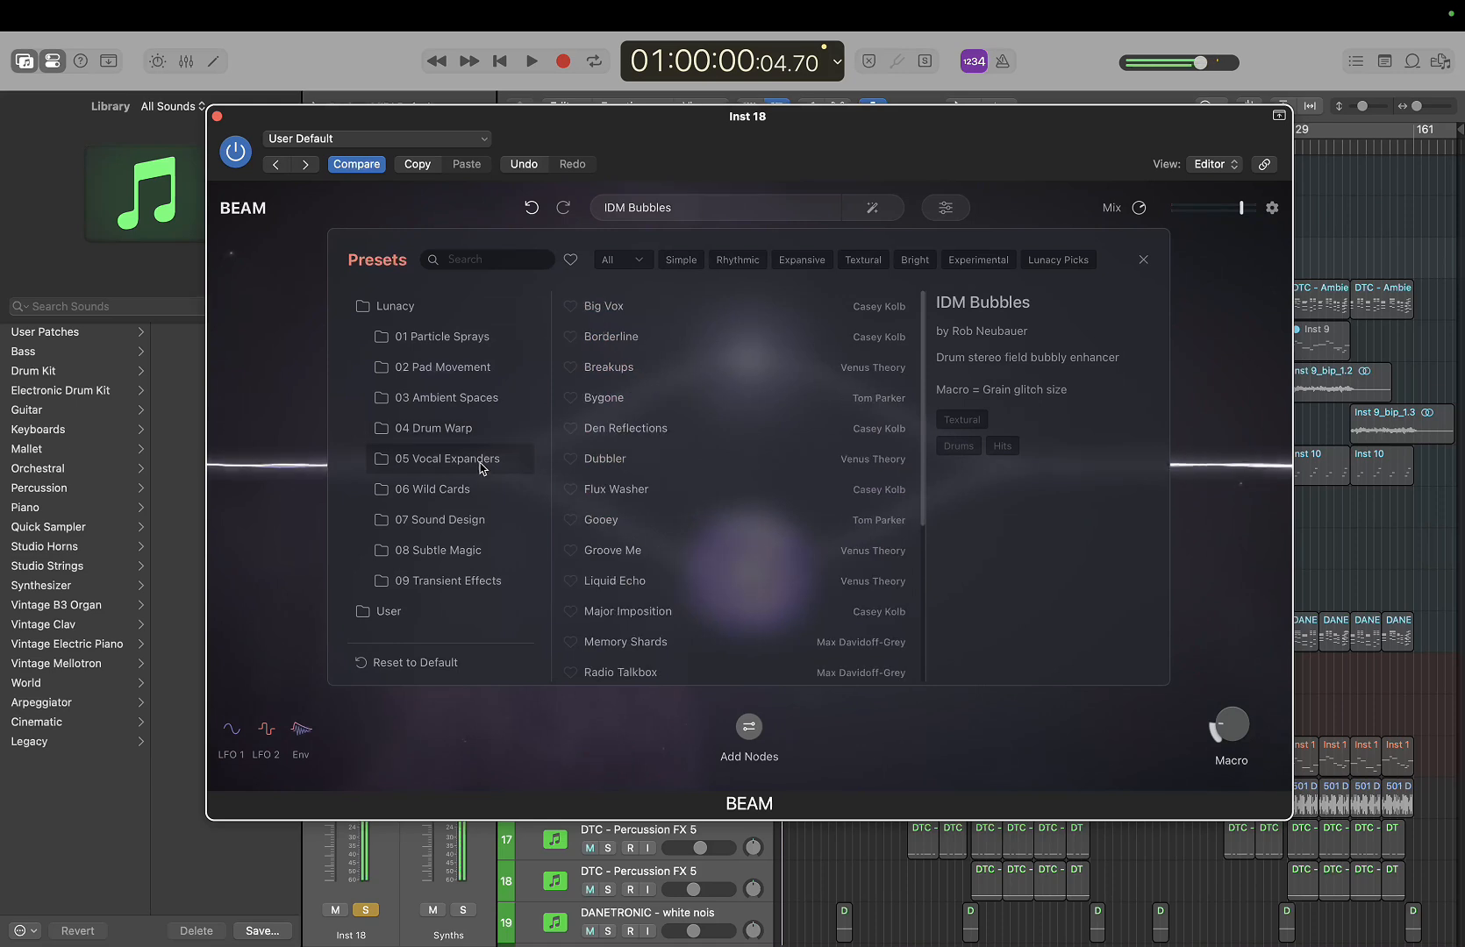
{"action": "scroll", "coordinate": [648, 513], "scroll_direction": "down", "scroll_amount": 5}
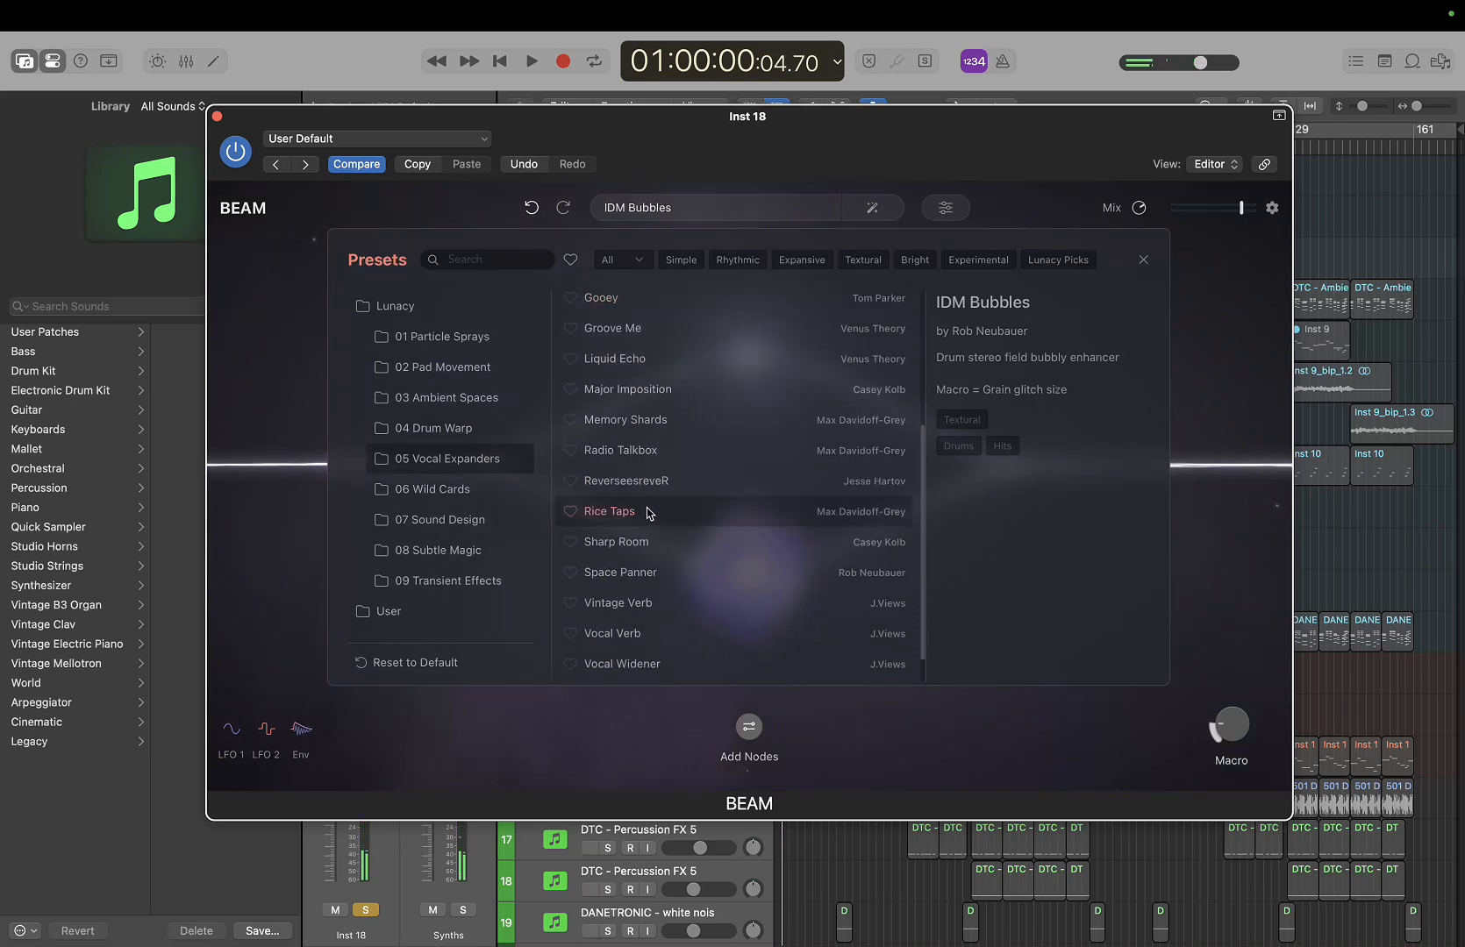
{"action": "left_click", "coordinate": [664, 451]}
{"action": "left_click", "coordinate": [685, 385]}
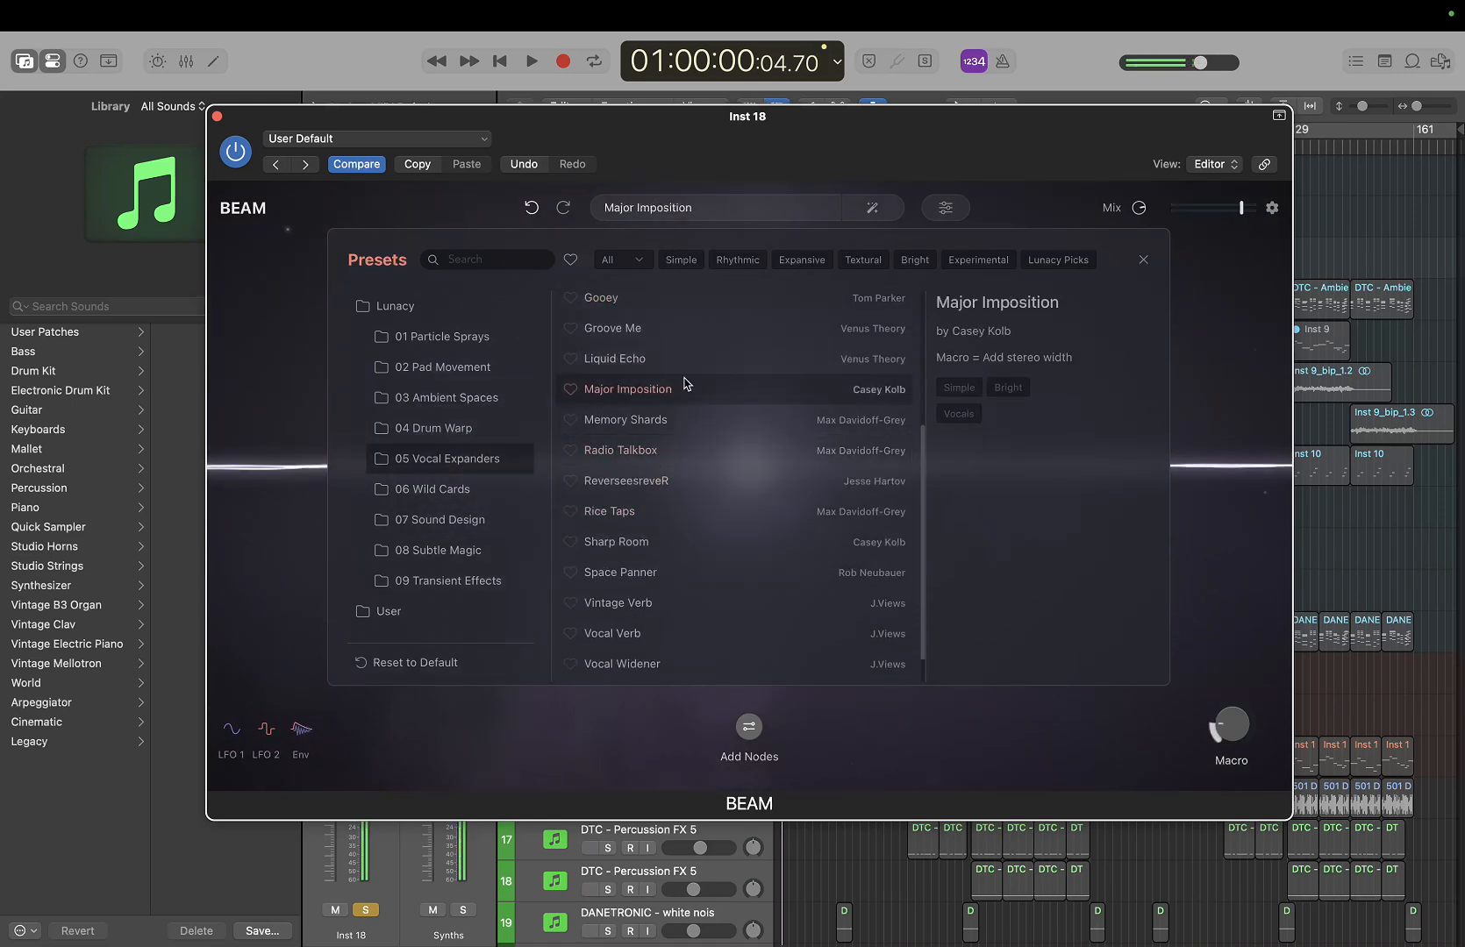
{"action": "left_click", "coordinate": [478, 488]}
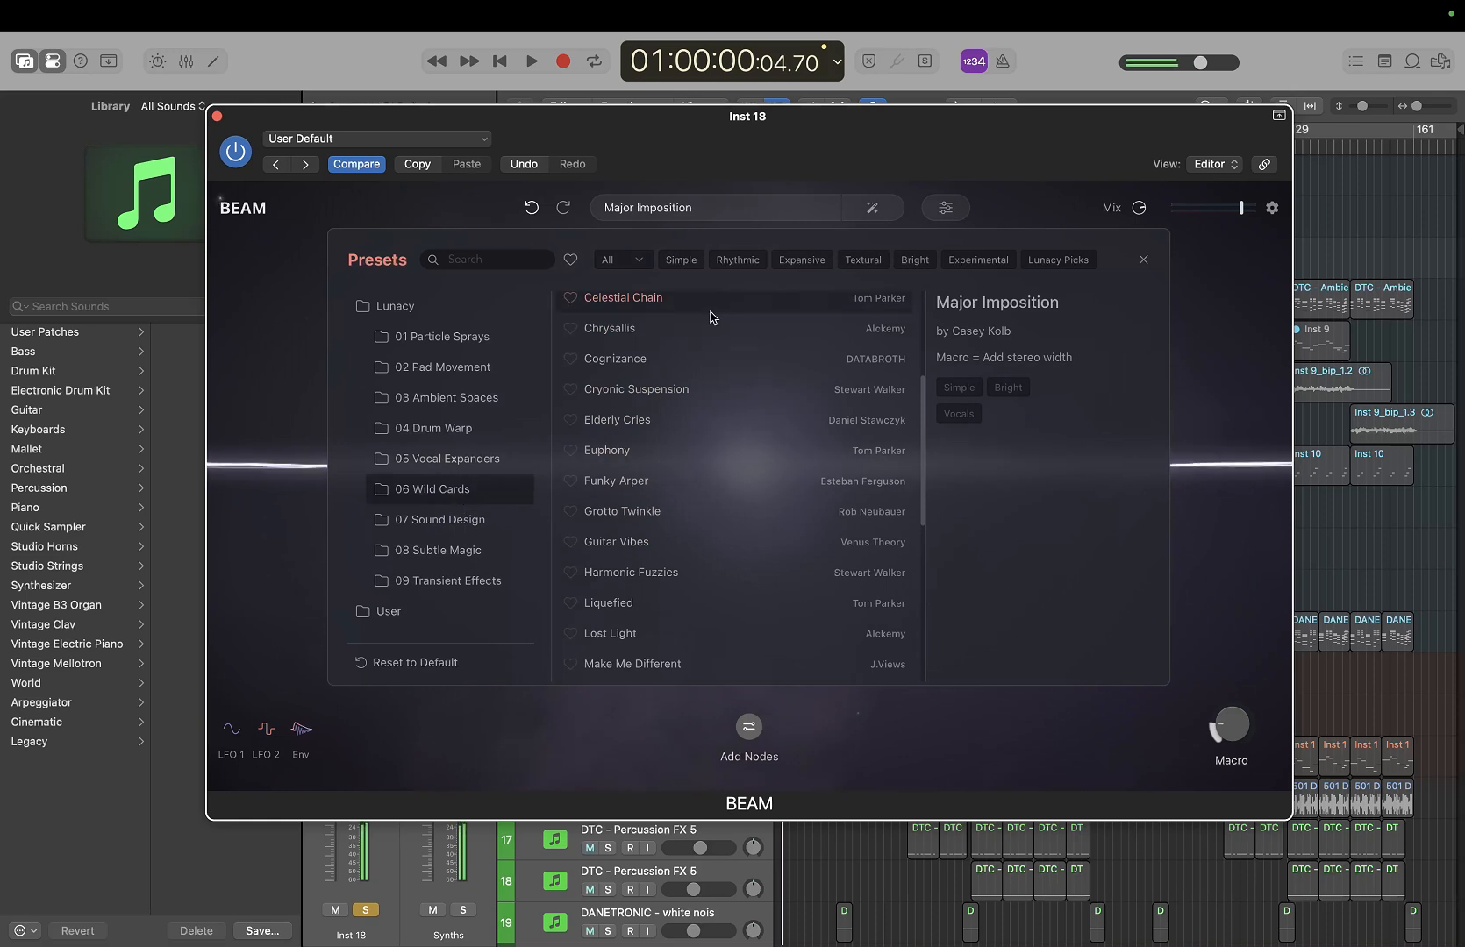
{"action": "left_click", "coordinate": [670, 327]}
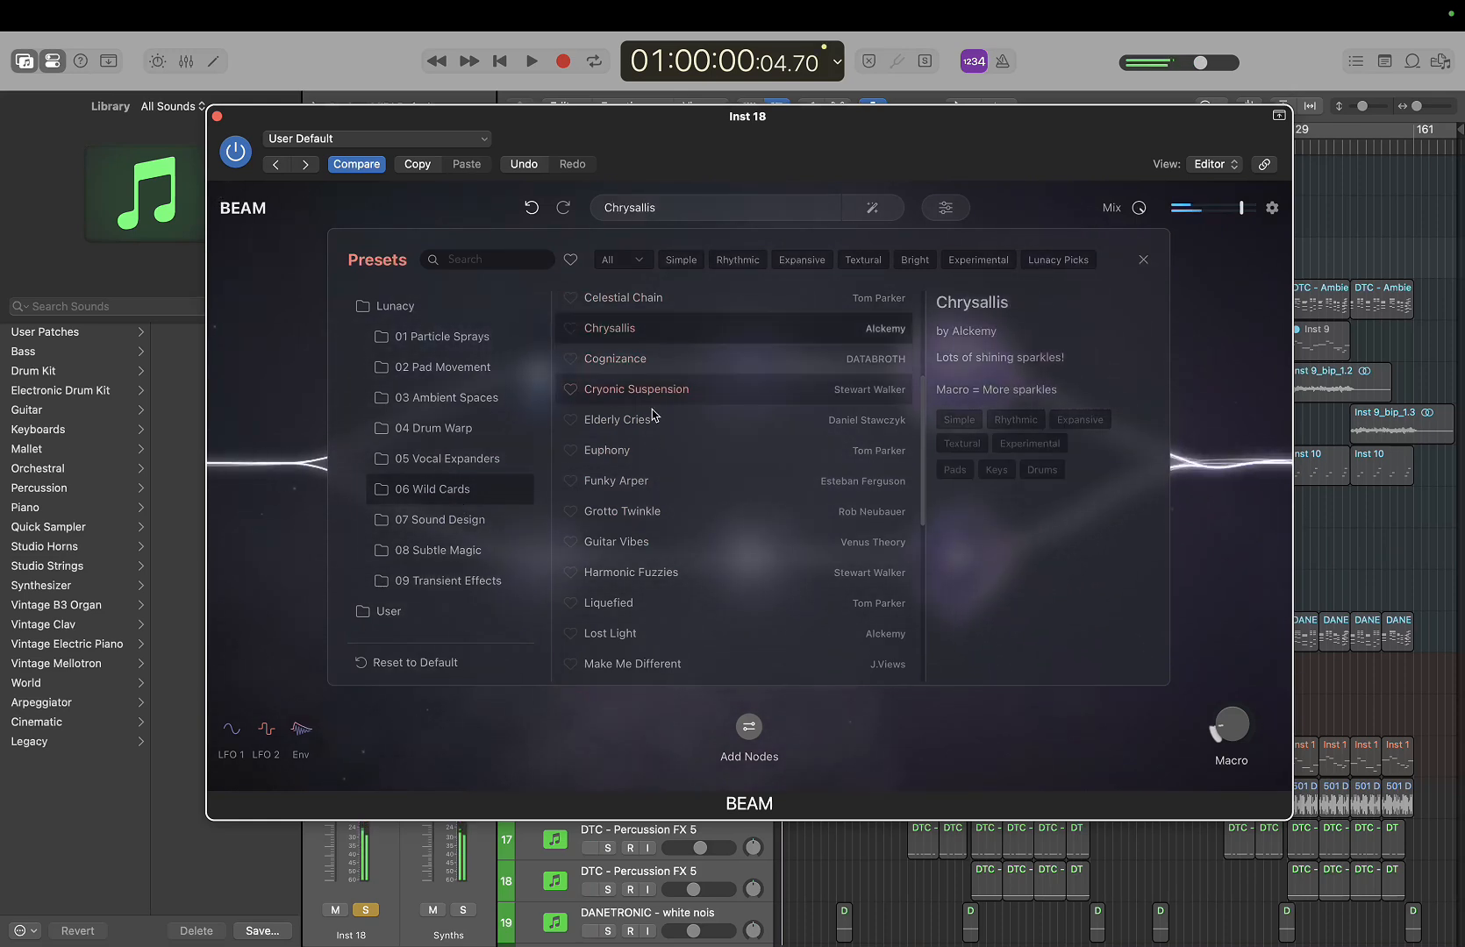
{"action": "left_click", "coordinate": [488, 521]}
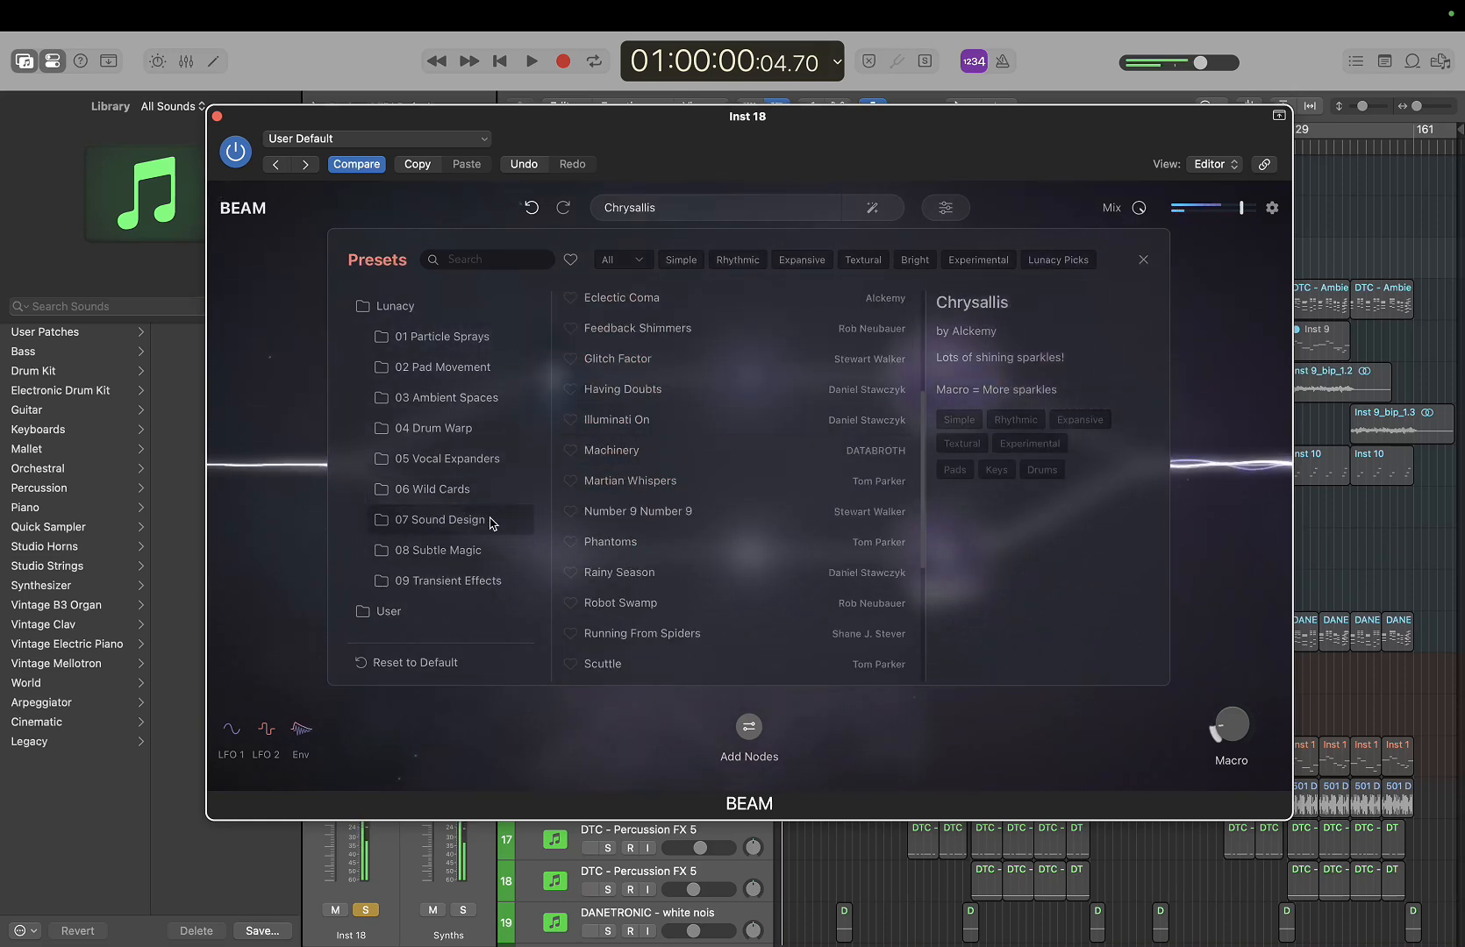
{"action": "left_click", "coordinate": [649, 542]}
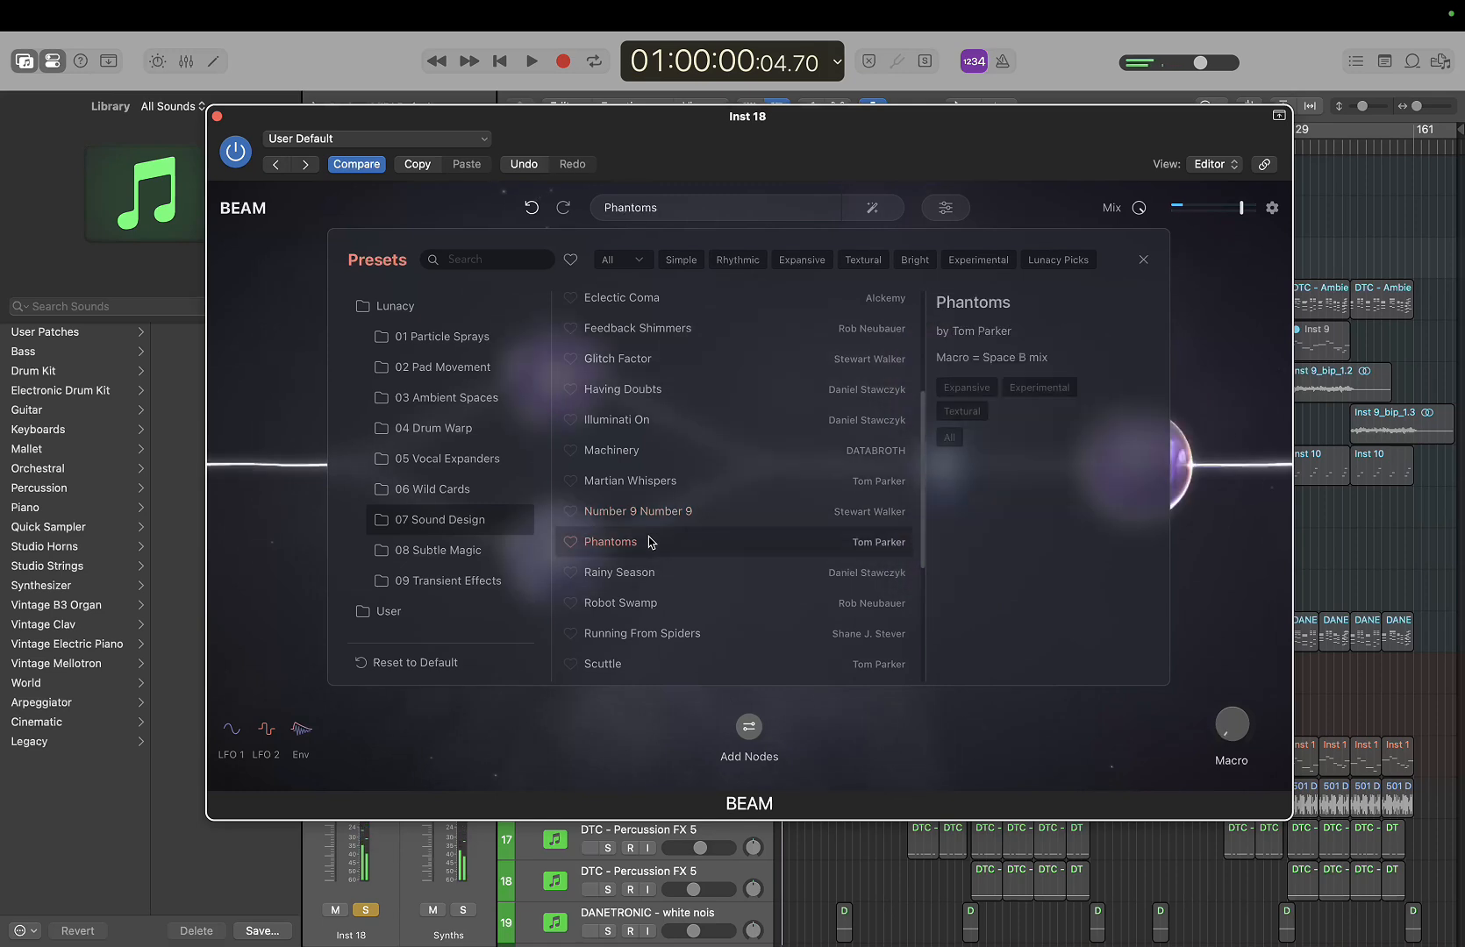
Audition 08 Subtle Magic presets Bright Reflection, Reflecting Room, Panorama, Metallics and Holographic
{"action": "left_click", "coordinate": [511, 557]}
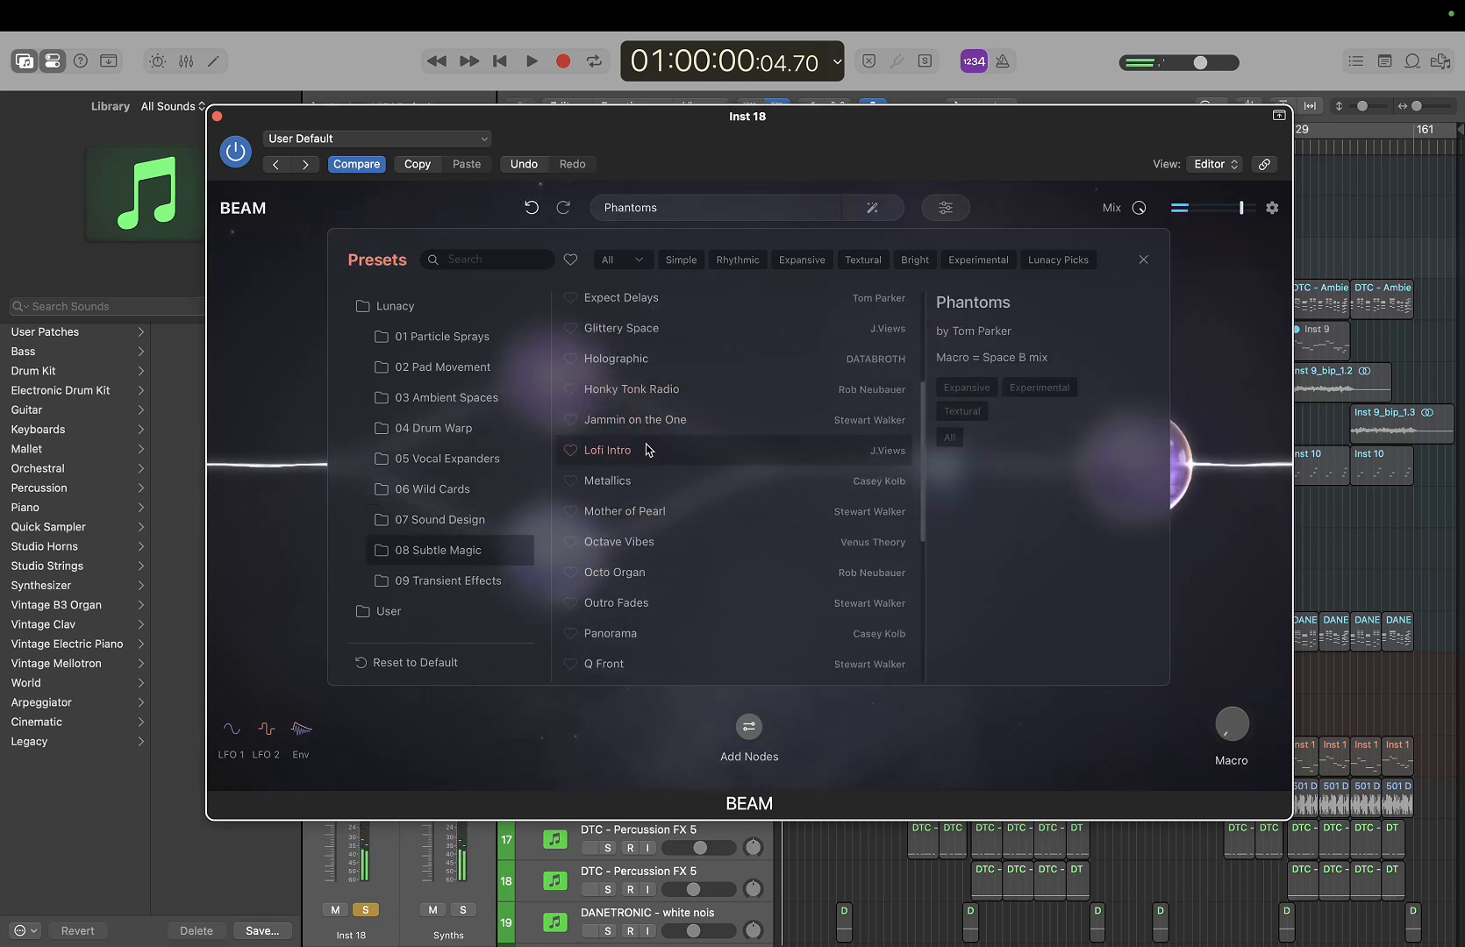
{"action": "scroll", "coordinate": [647, 449], "scroll_direction": "up", "scroll_amount": 5}
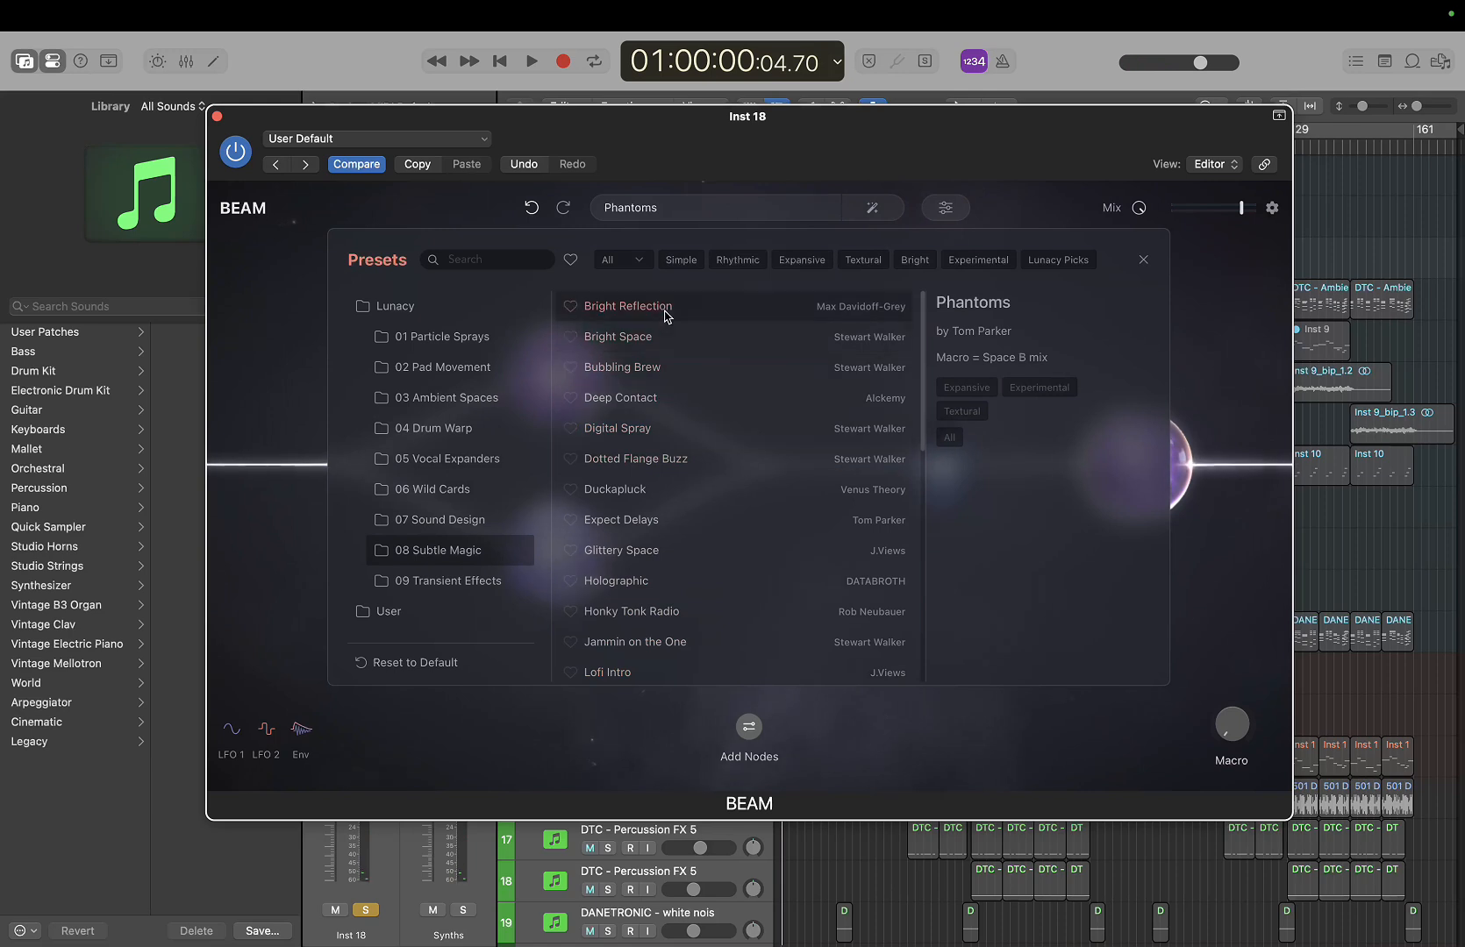
{"action": "left_click", "coordinate": [665, 309]}
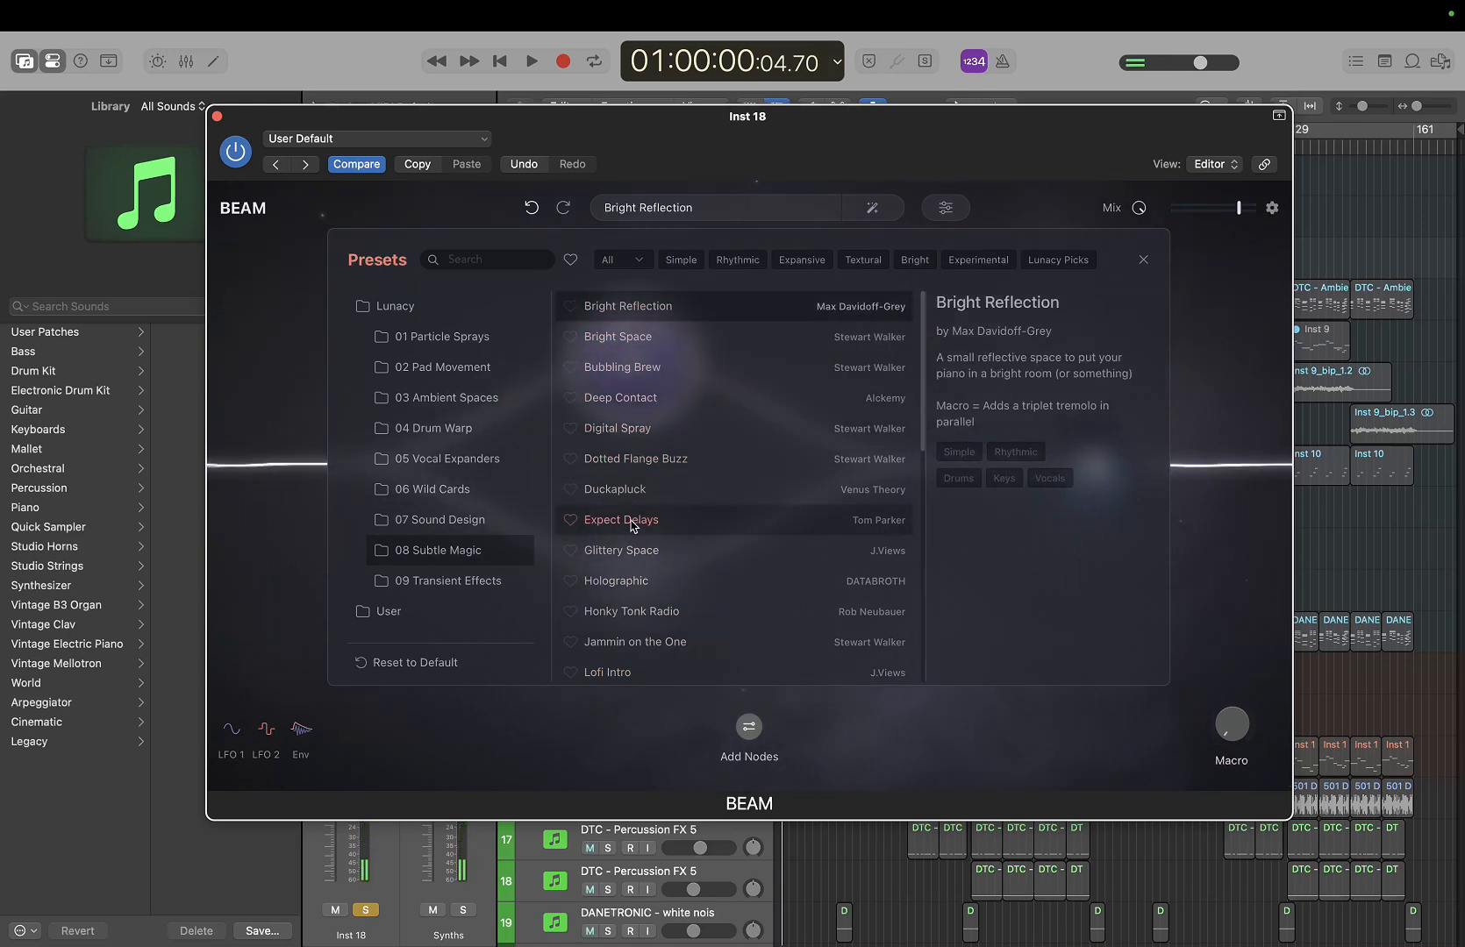
{"action": "scroll", "coordinate": [624, 508], "scroll_direction": "down", "scroll_amount": 10}
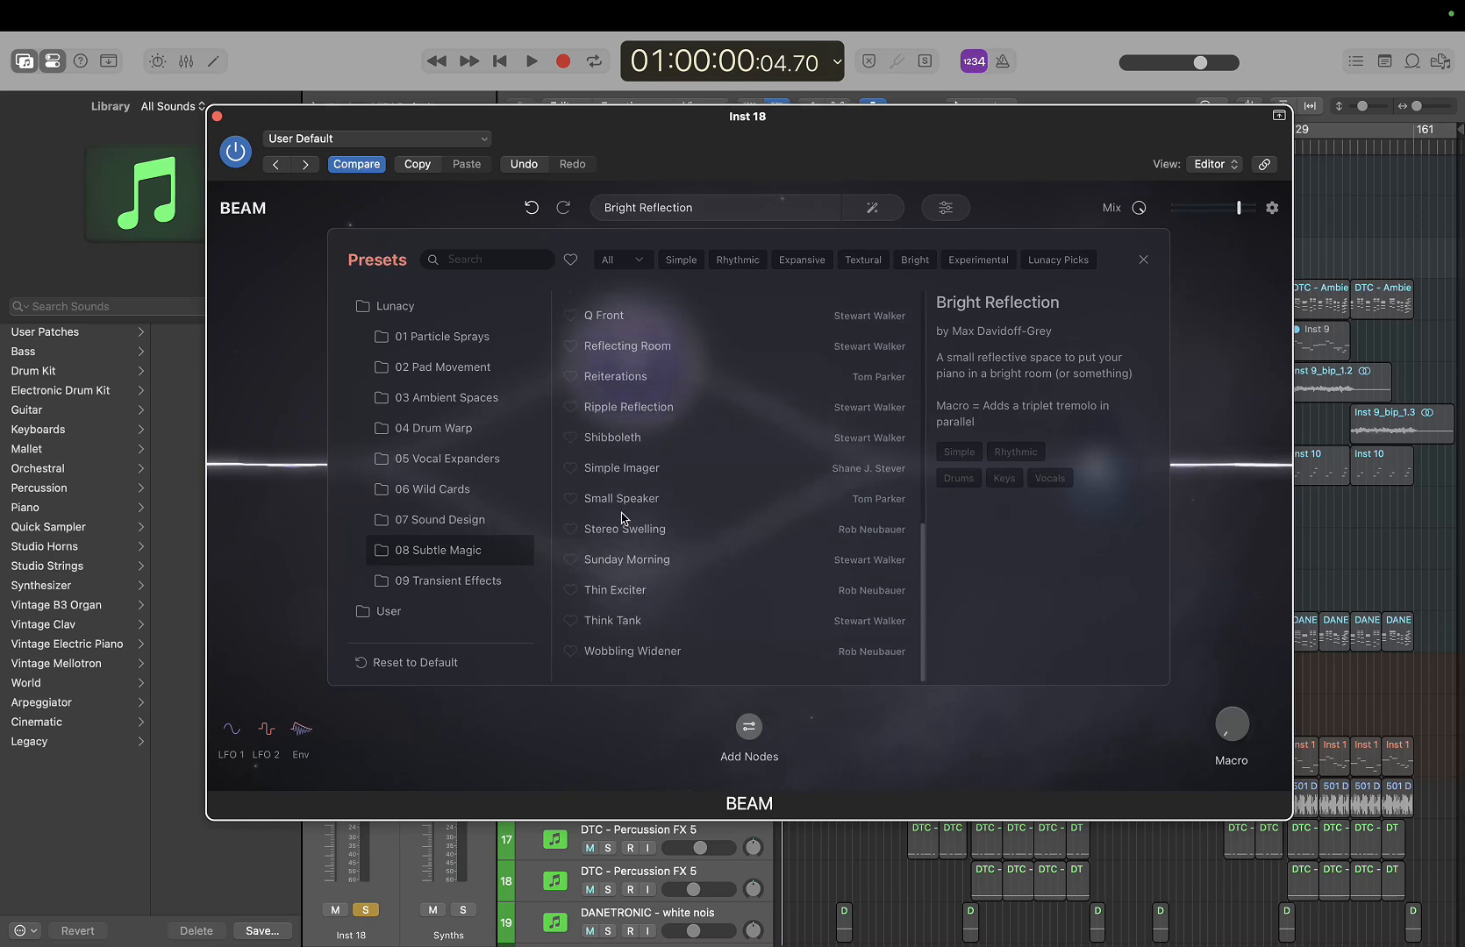
{"action": "scroll", "coordinate": [649, 403], "scroll_direction": "up", "scroll_amount": 1}
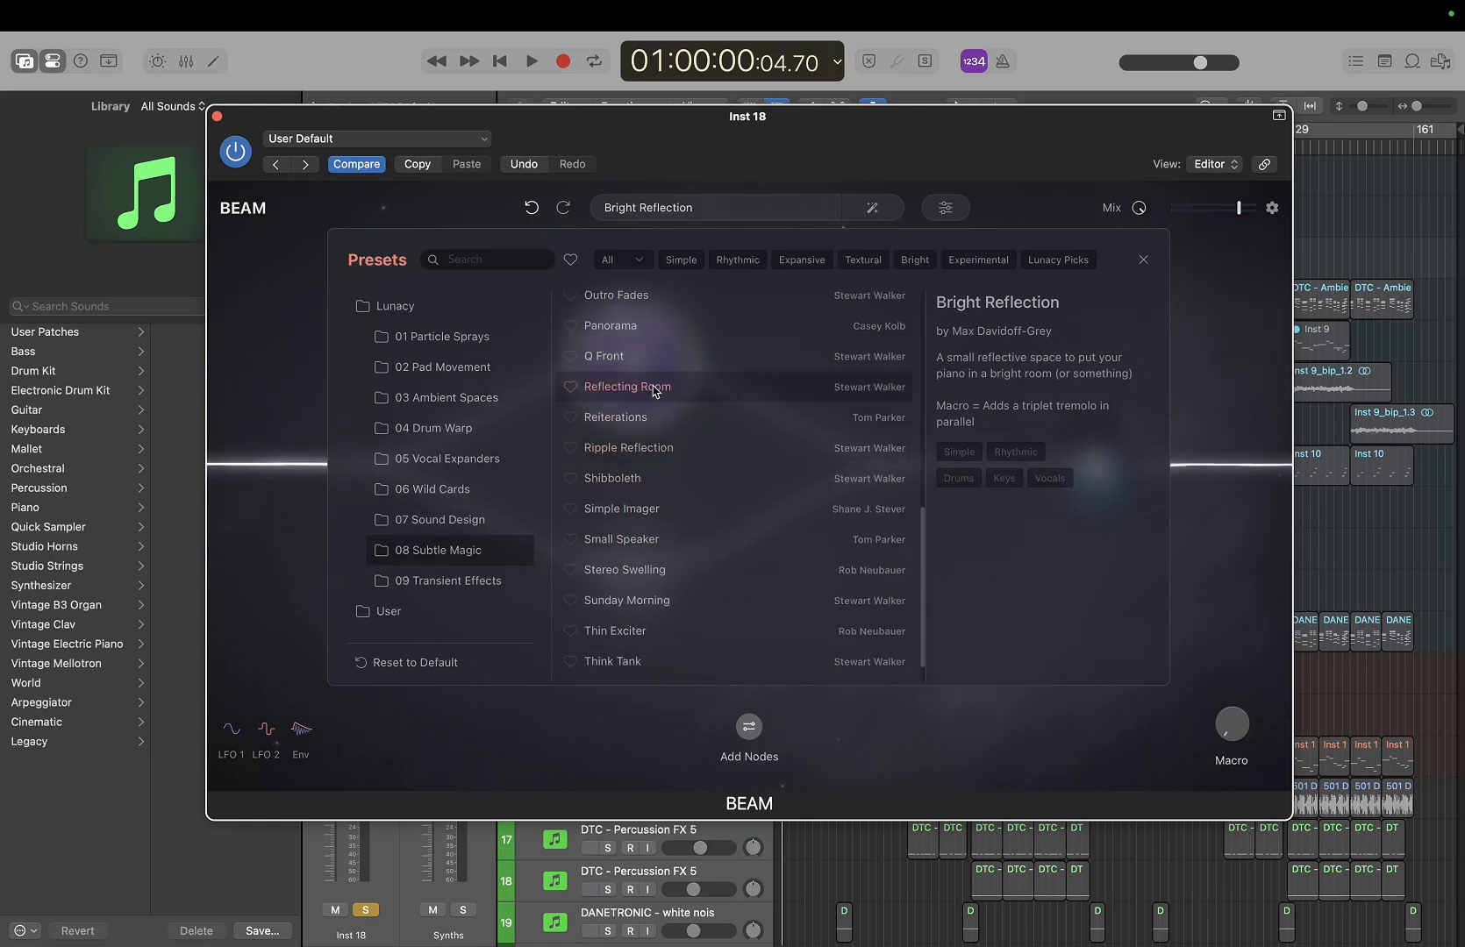
{"action": "left_click", "coordinate": [653, 389]}
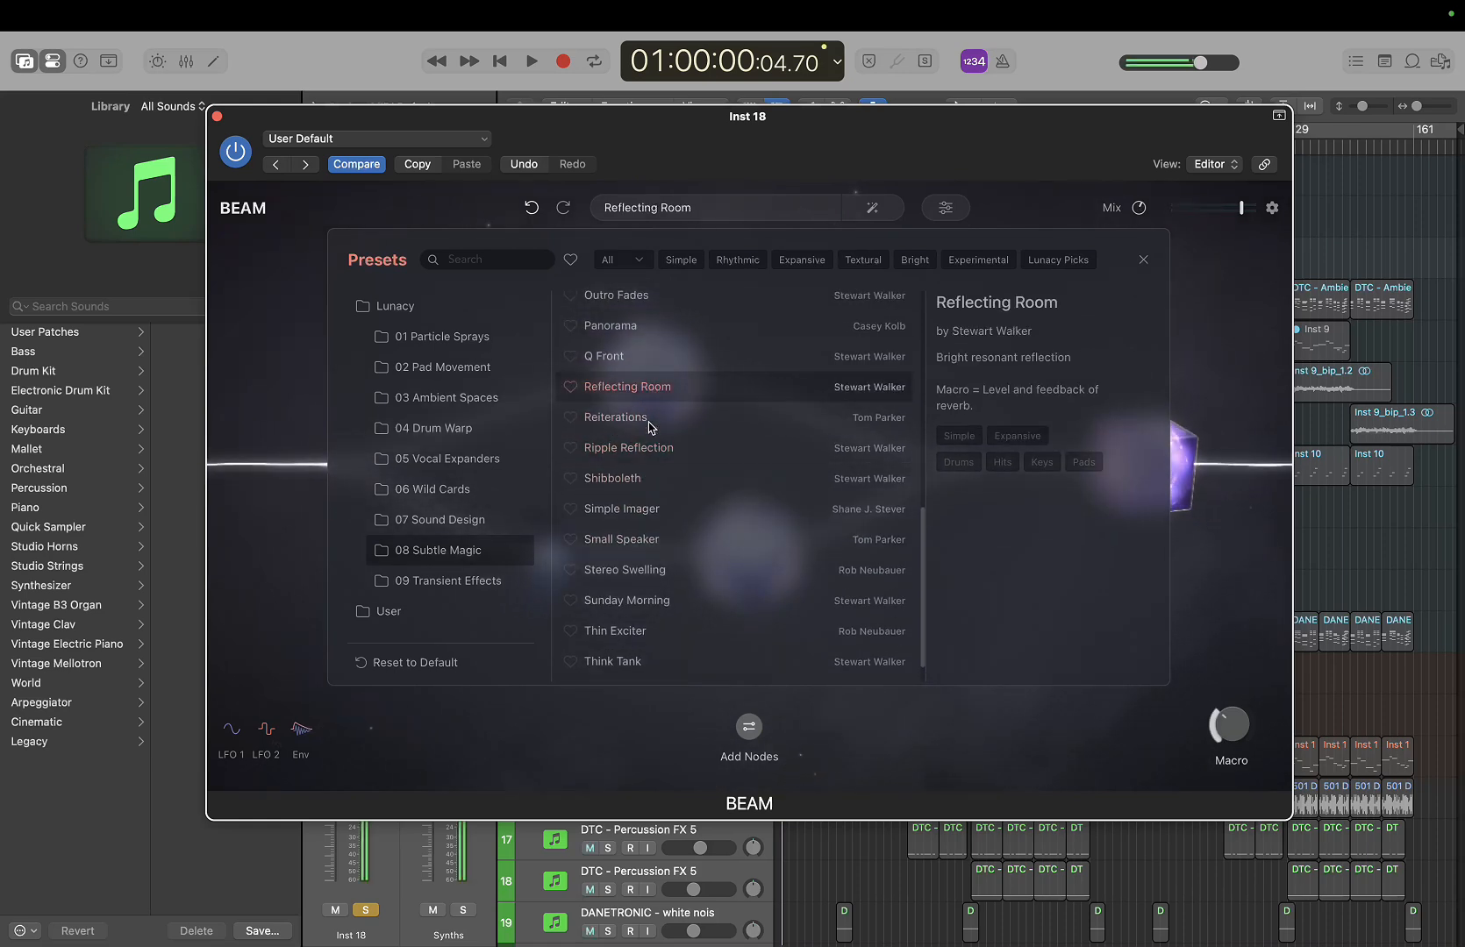
{"action": "scroll", "coordinate": [649, 421], "scroll_direction": "up", "scroll_amount": 2}
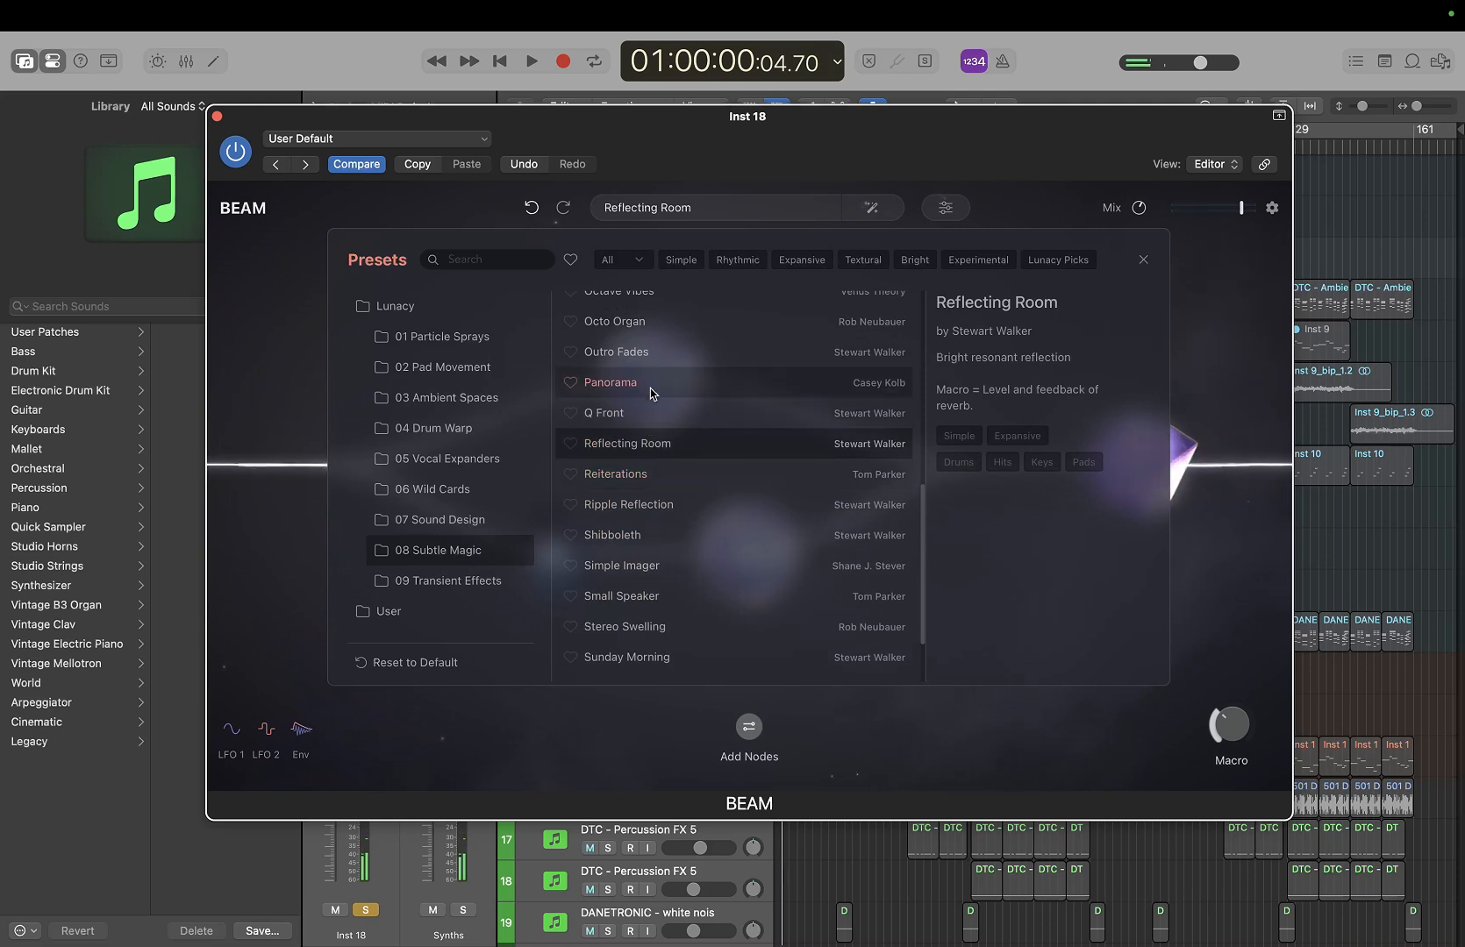
{"action": "left_click", "coordinate": [652, 386]}
{"action": "scroll", "coordinate": [647, 399], "scroll_direction": "up", "scroll_amount": 6}
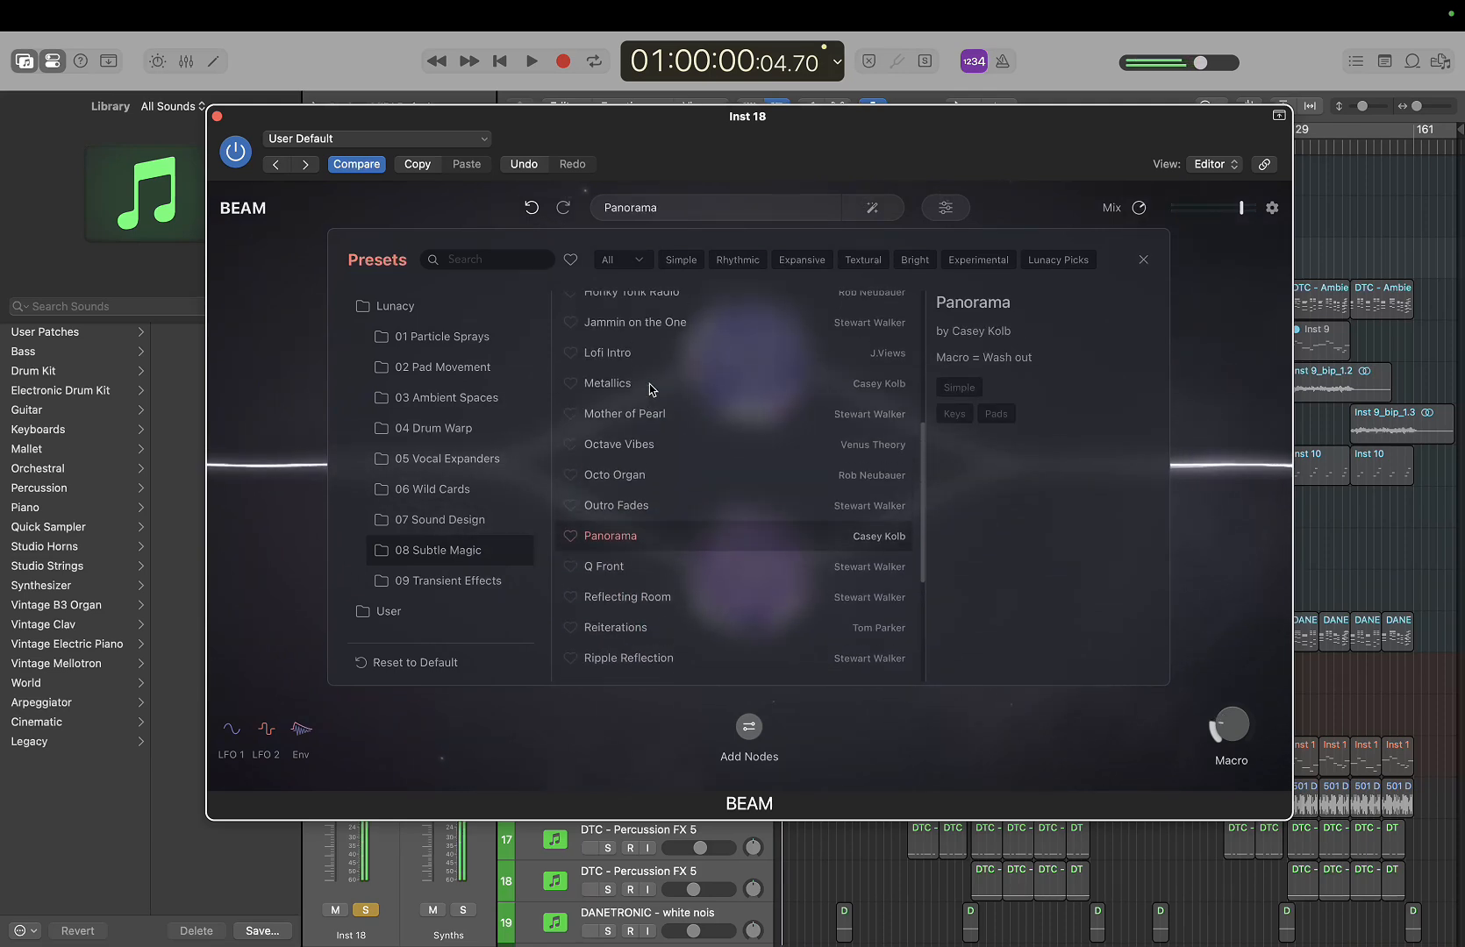
{"action": "left_click", "coordinate": [645, 414]}
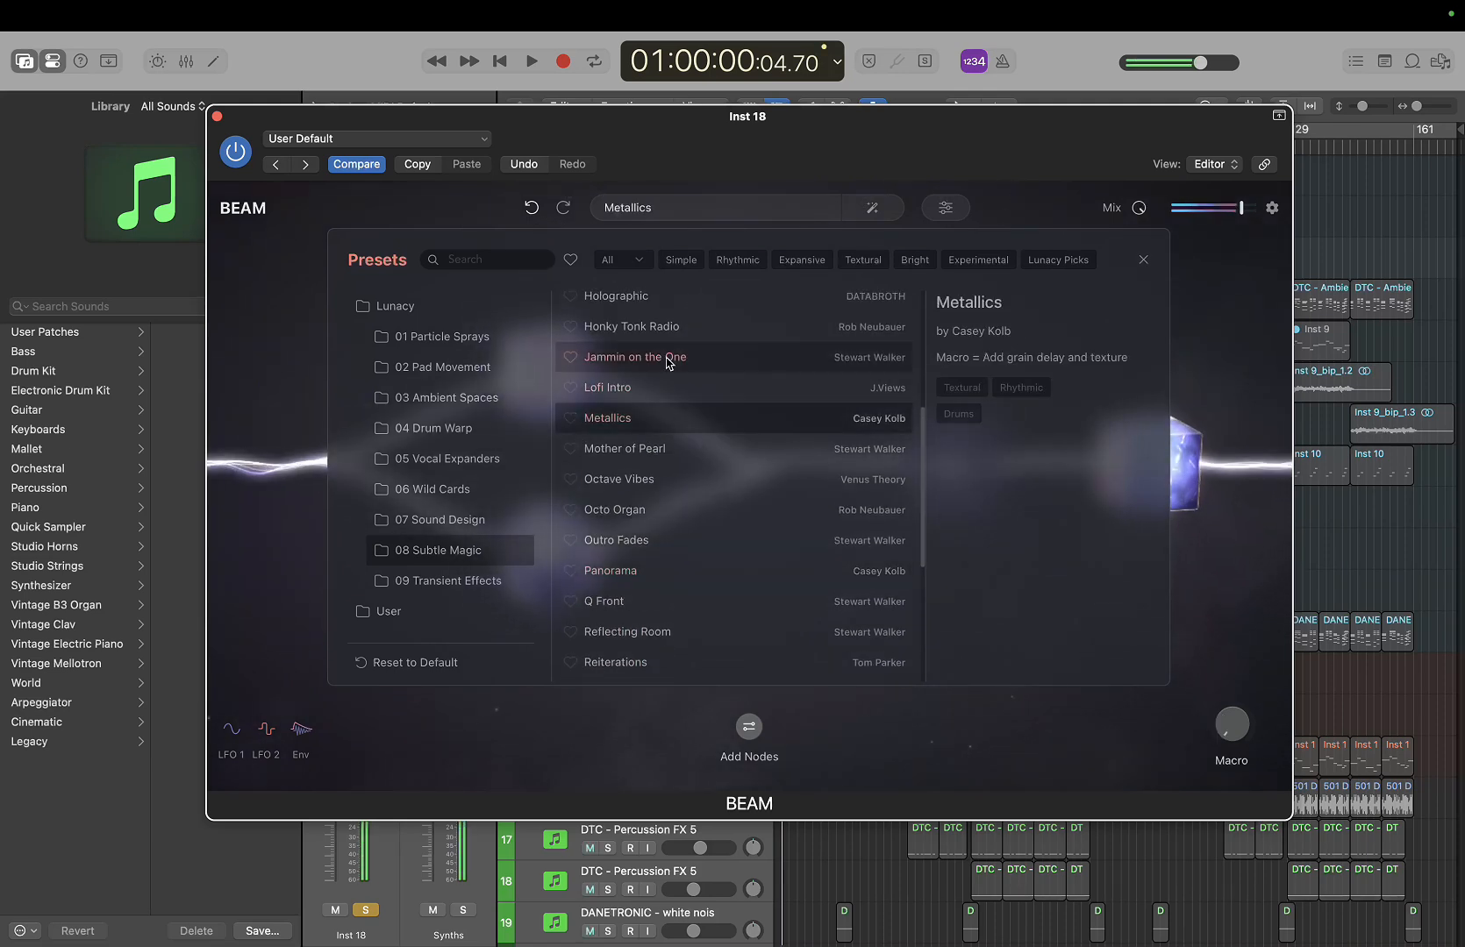
{"action": "left_click", "coordinate": [675, 307]}
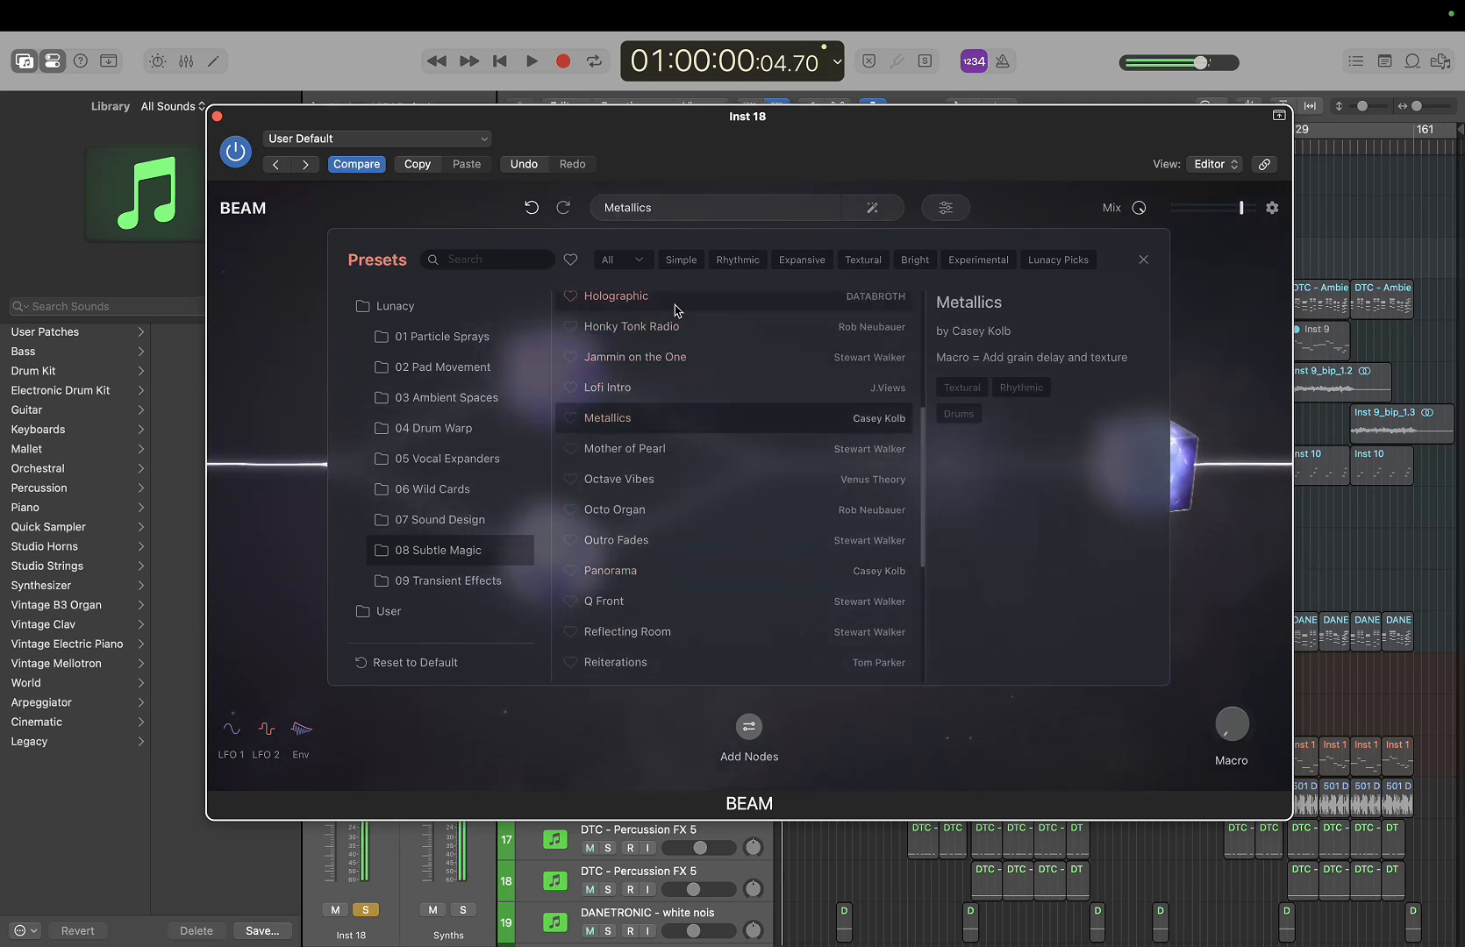
Audition Antimatter Annihilation, Cantankerous, Cyber Citadel, Graviton Wave, Nebula Dynamics and Plasma Flare, returning to Antimatter Annihilation
{"action": "left_click", "coordinate": [480, 584]}
{"action": "scroll", "coordinate": [685, 388], "scroll_direction": "up", "scroll_amount": 5}
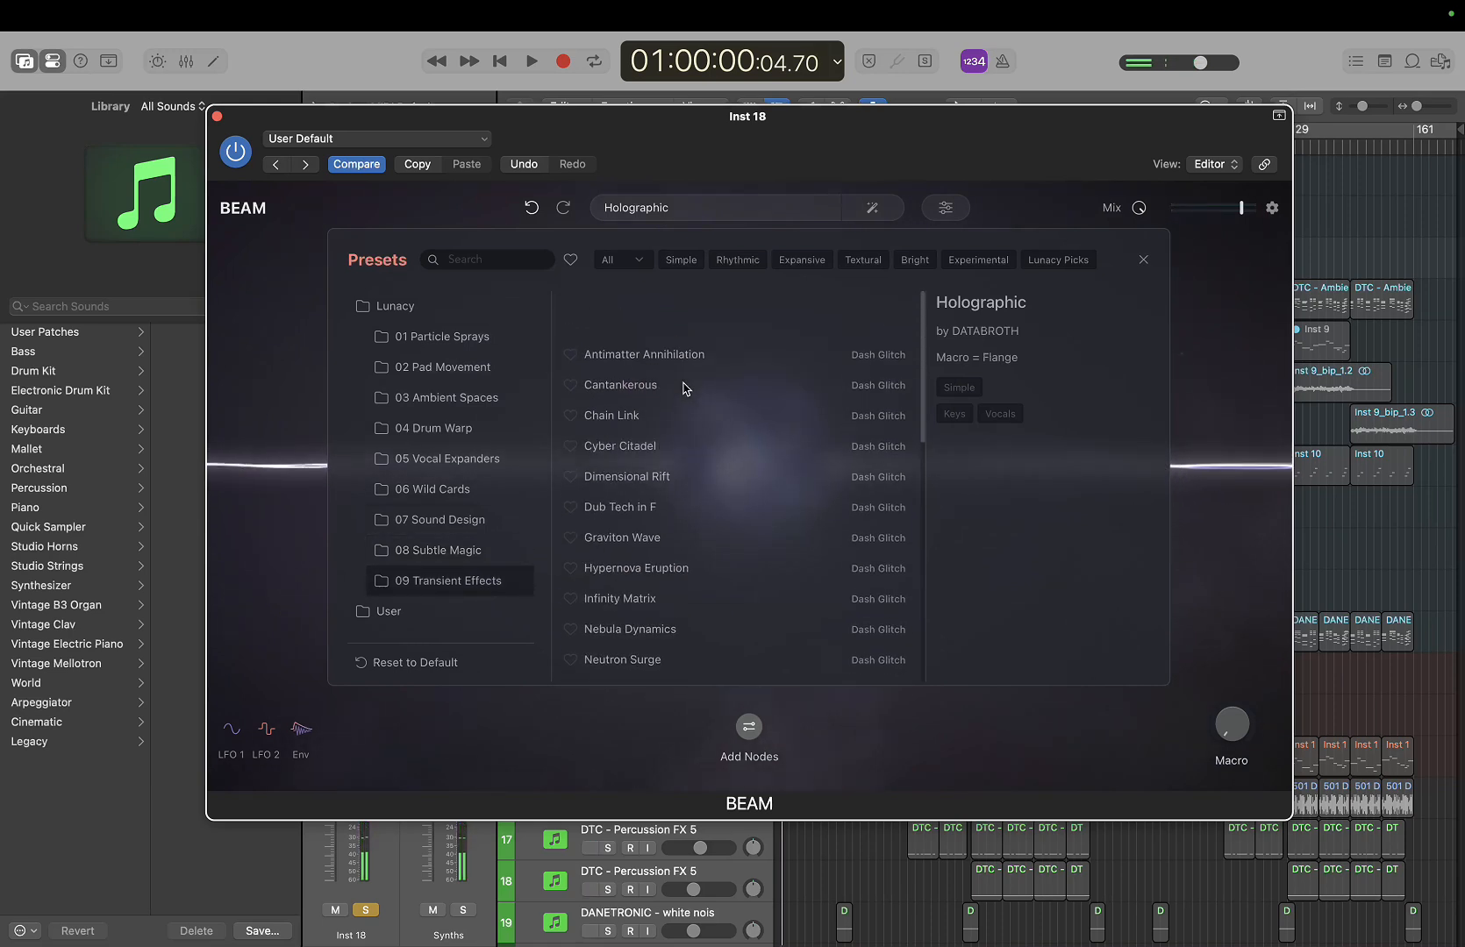
{"action": "left_click", "coordinate": [690, 305]}
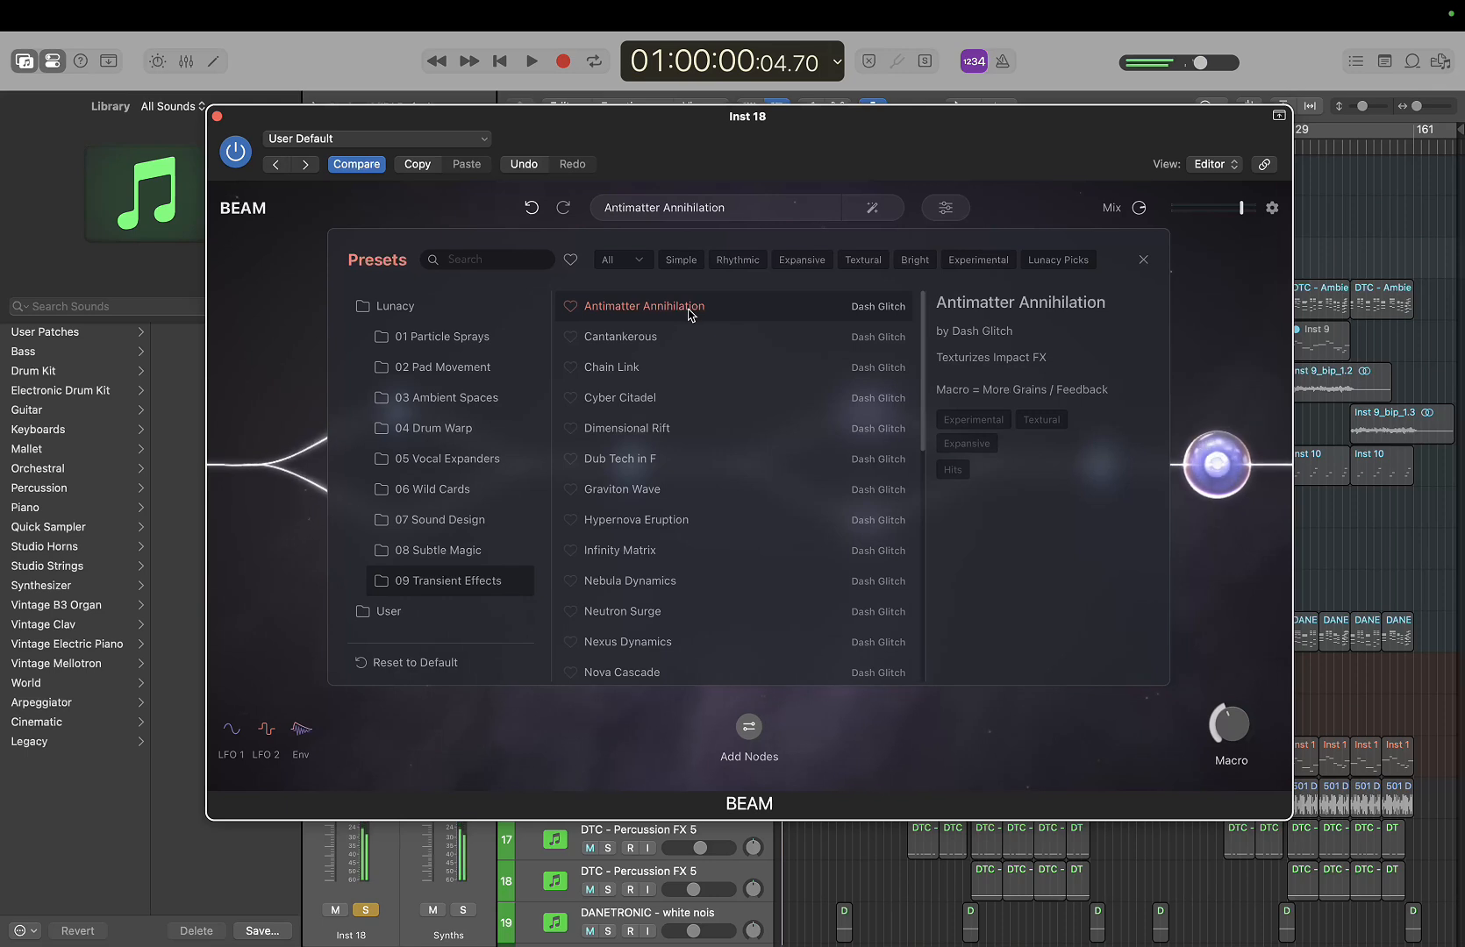
{"action": "left_click", "coordinate": [669, 348]}
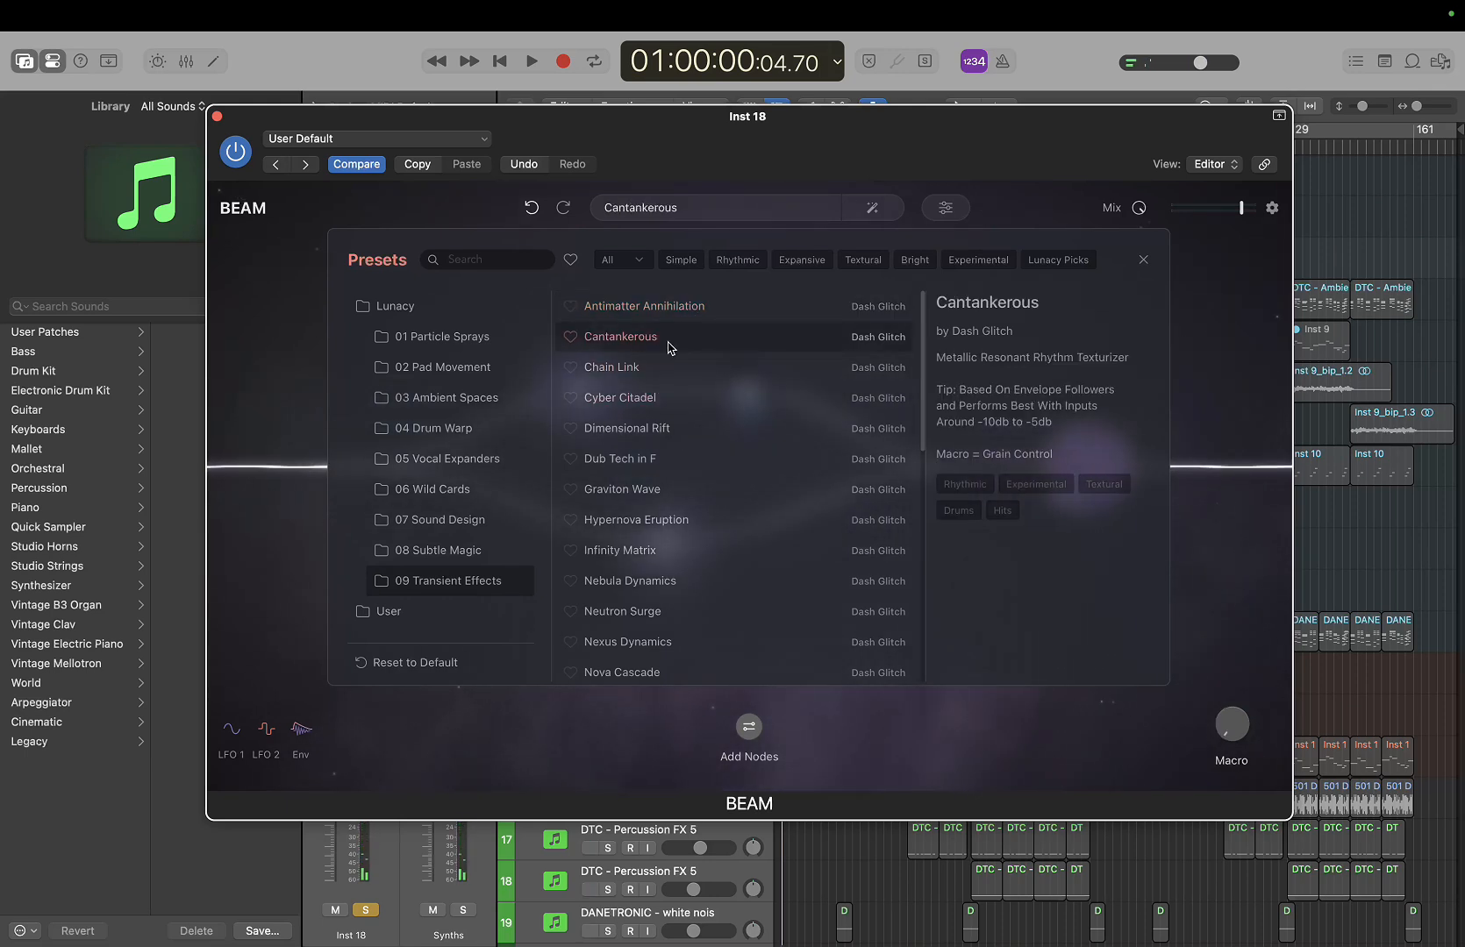
{"action": "left_click", "coordinate": [653, 399]}
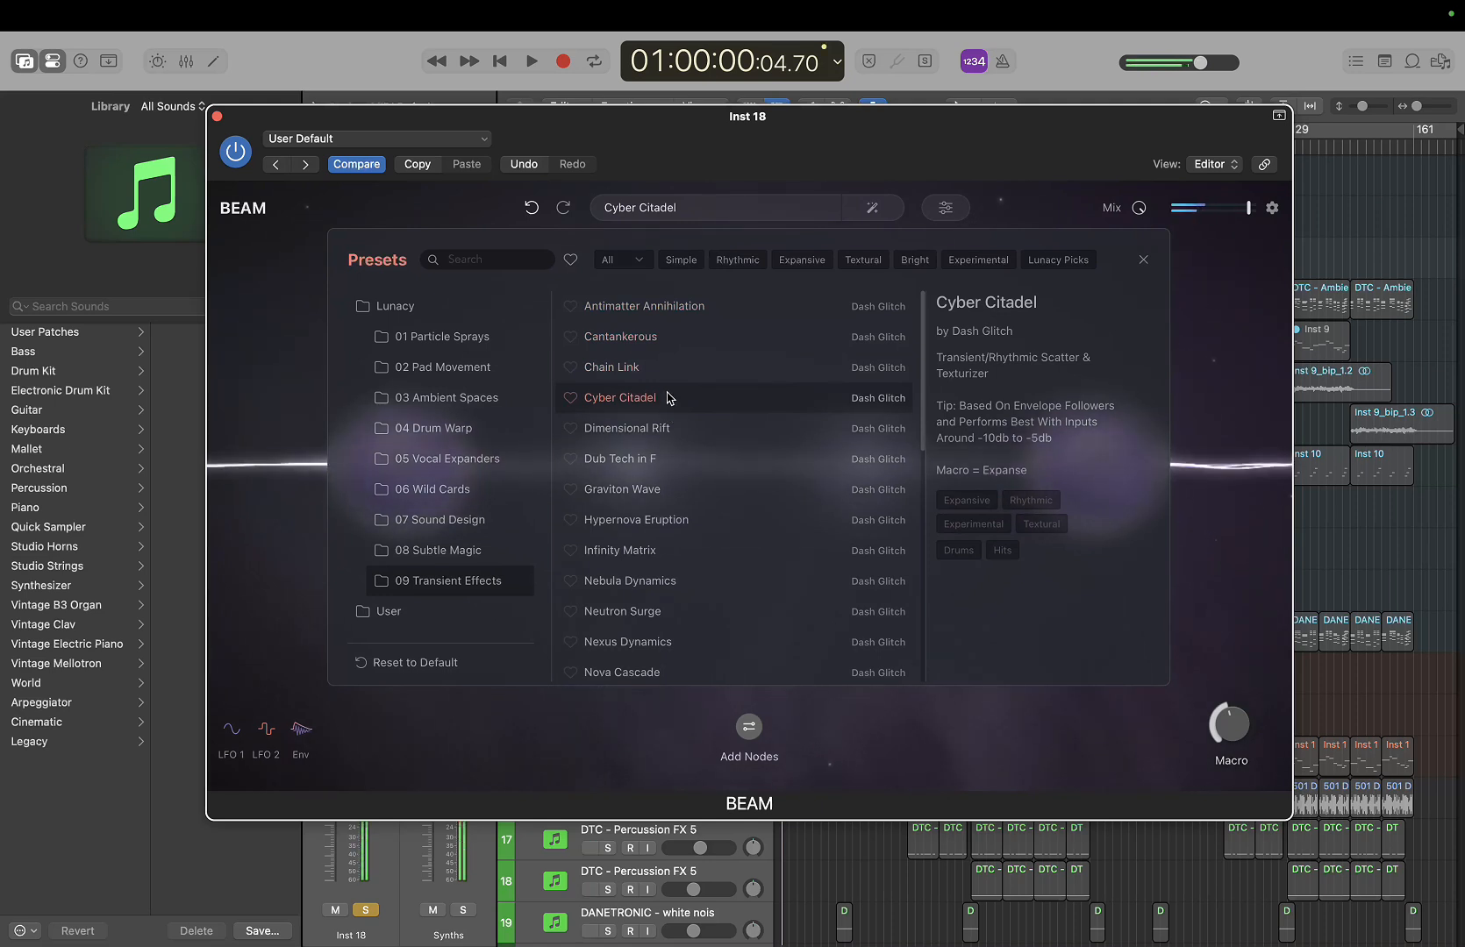
{"action": "scroll", "coordinate": [662, 402], "scroll_direction": "down", "scroll_amount": 3}
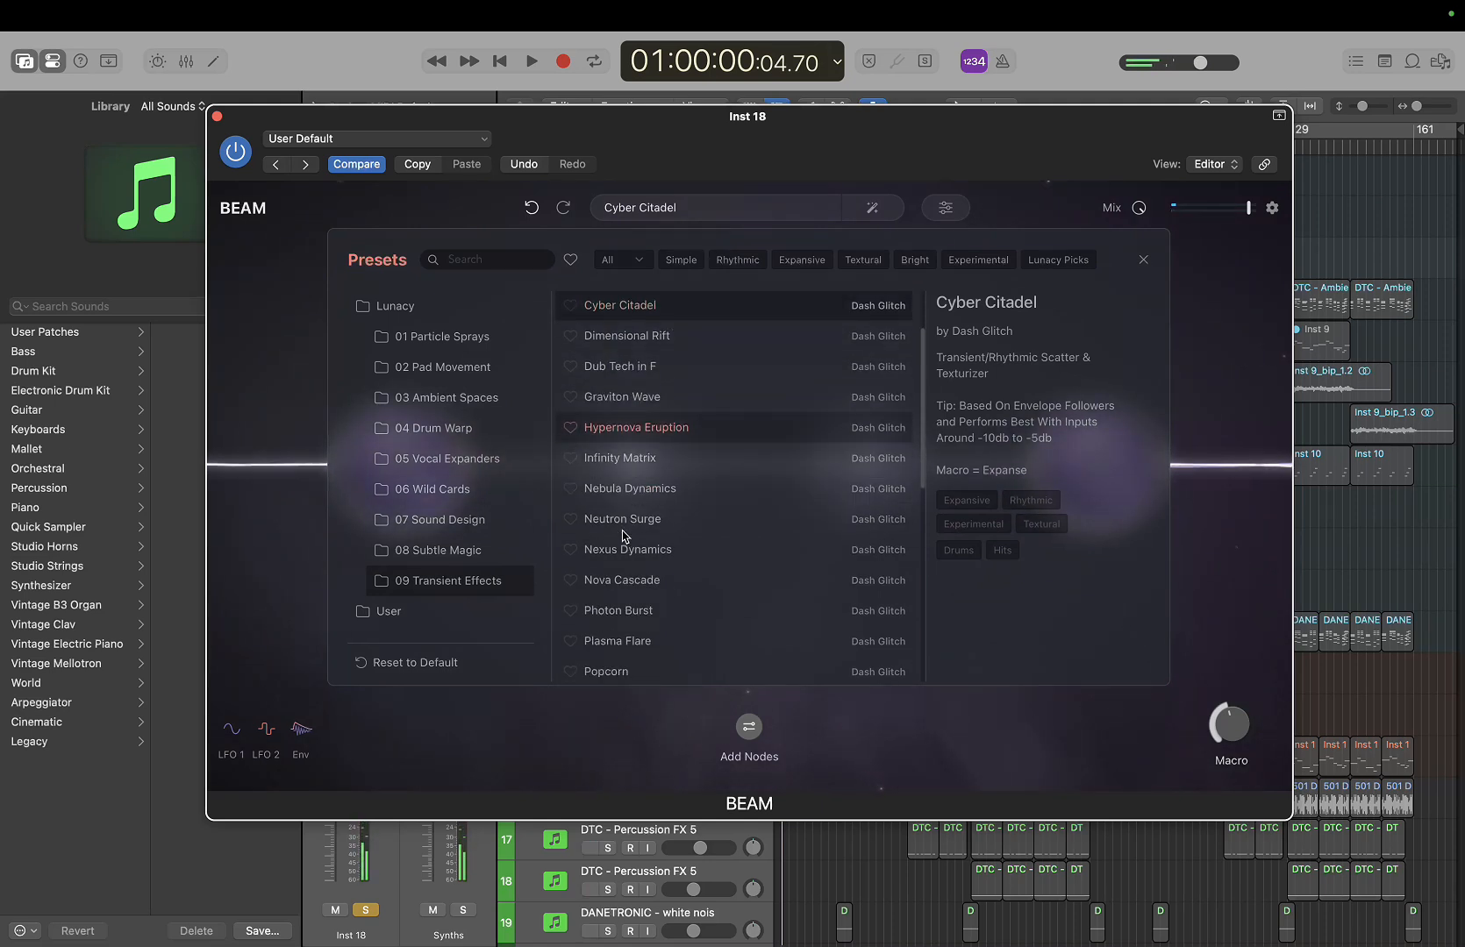
{"action": "left_click", "coordinate": [653, 402]}
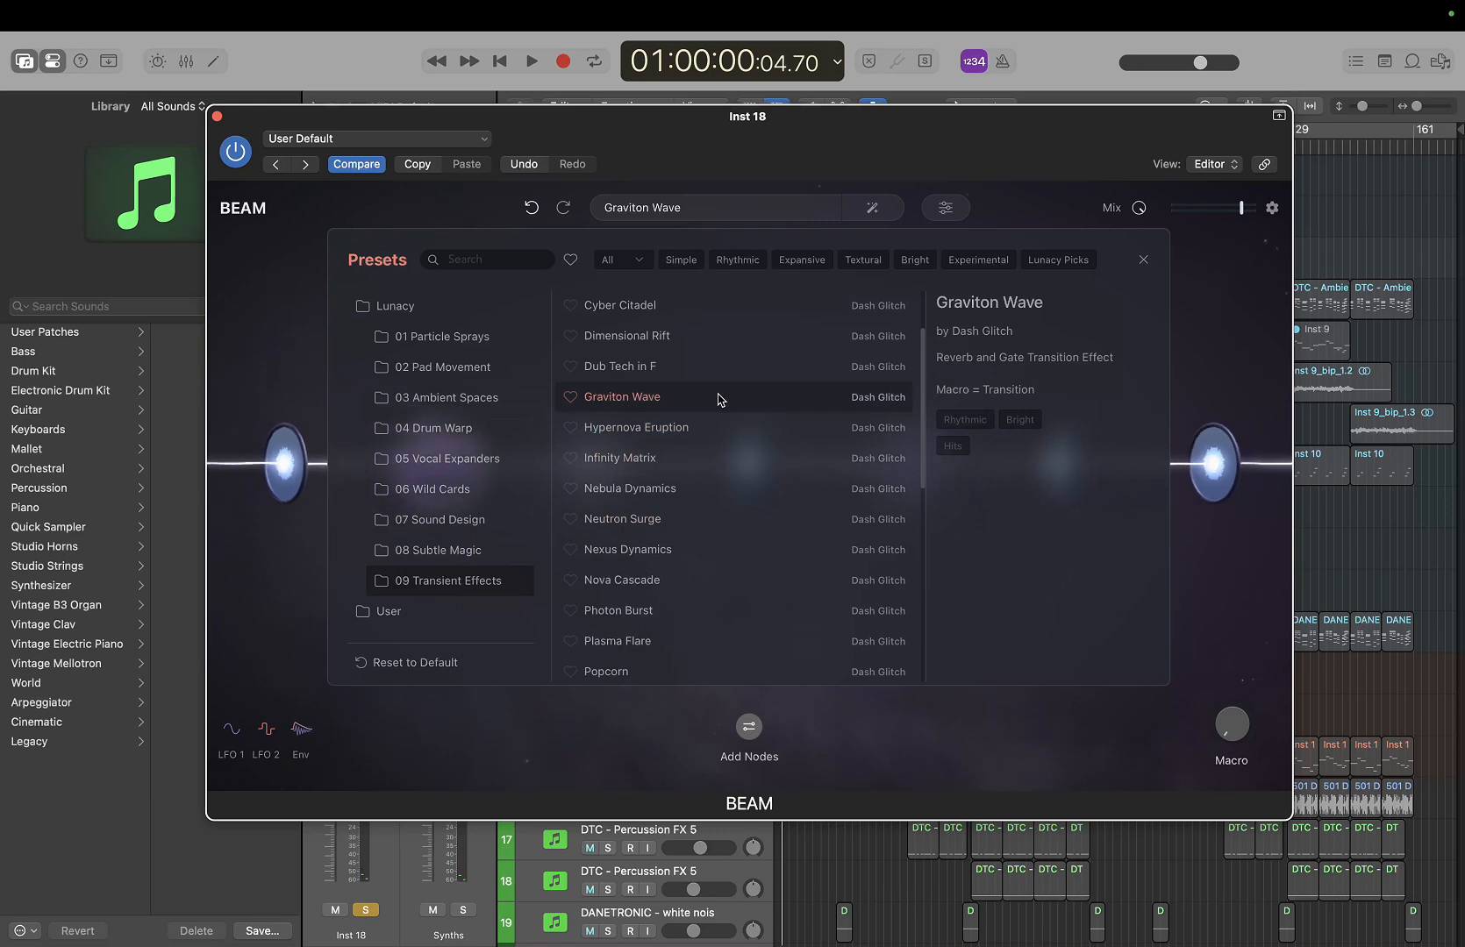
{"action": "left_click", "coordinate": [673, 488]}
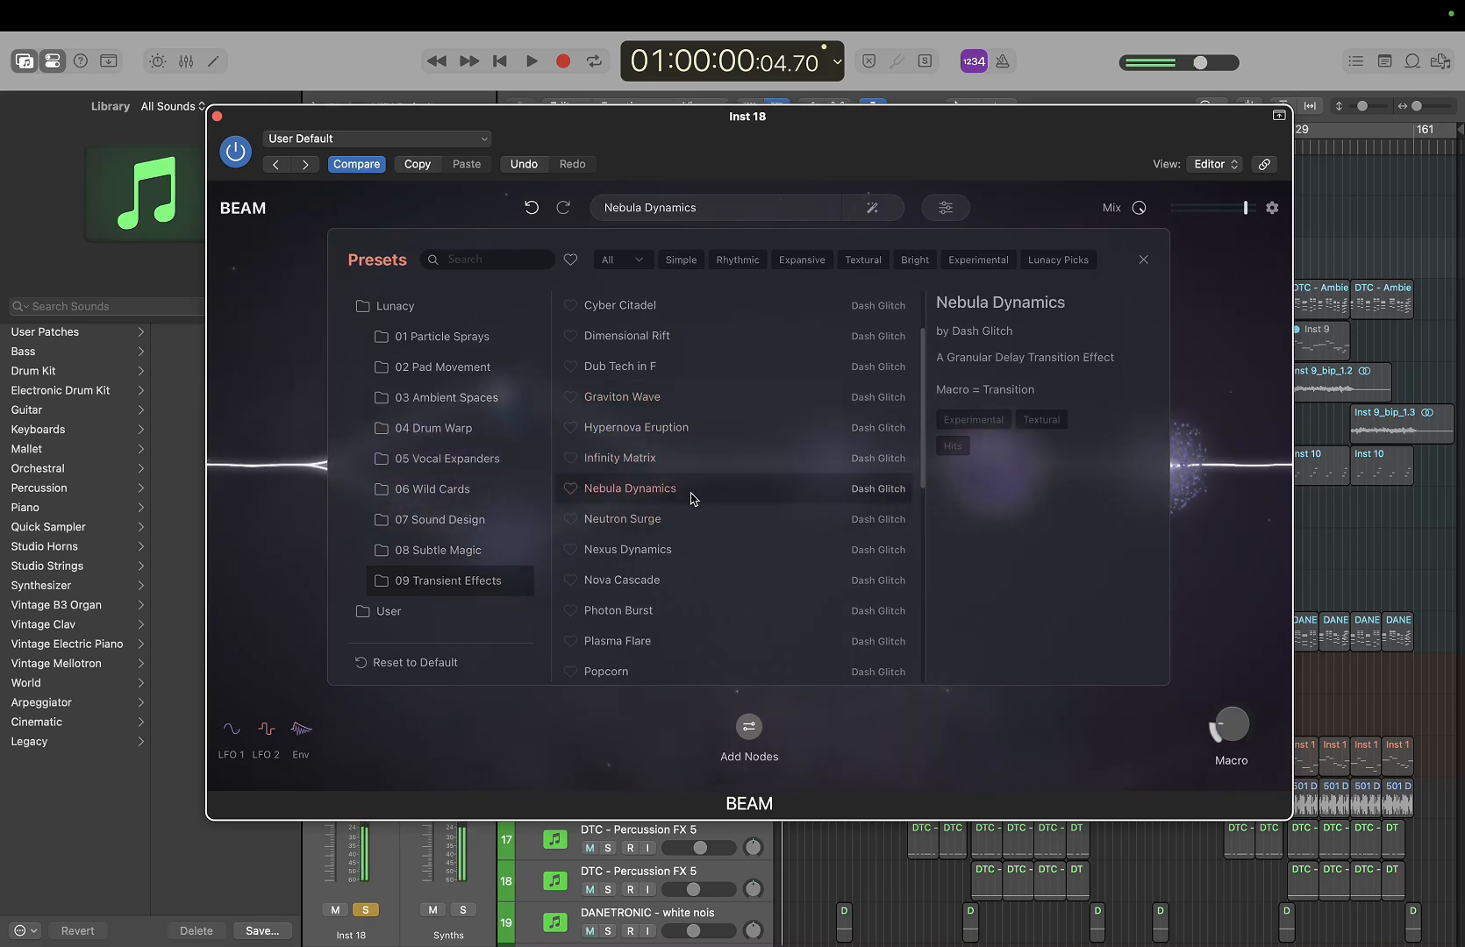
{"action": "scroll", "coordinate": [693, 498], "scroll_direction": "down", "scroll_amount": 3}
{"action": "left_click", "coordinate": [654, 522]}
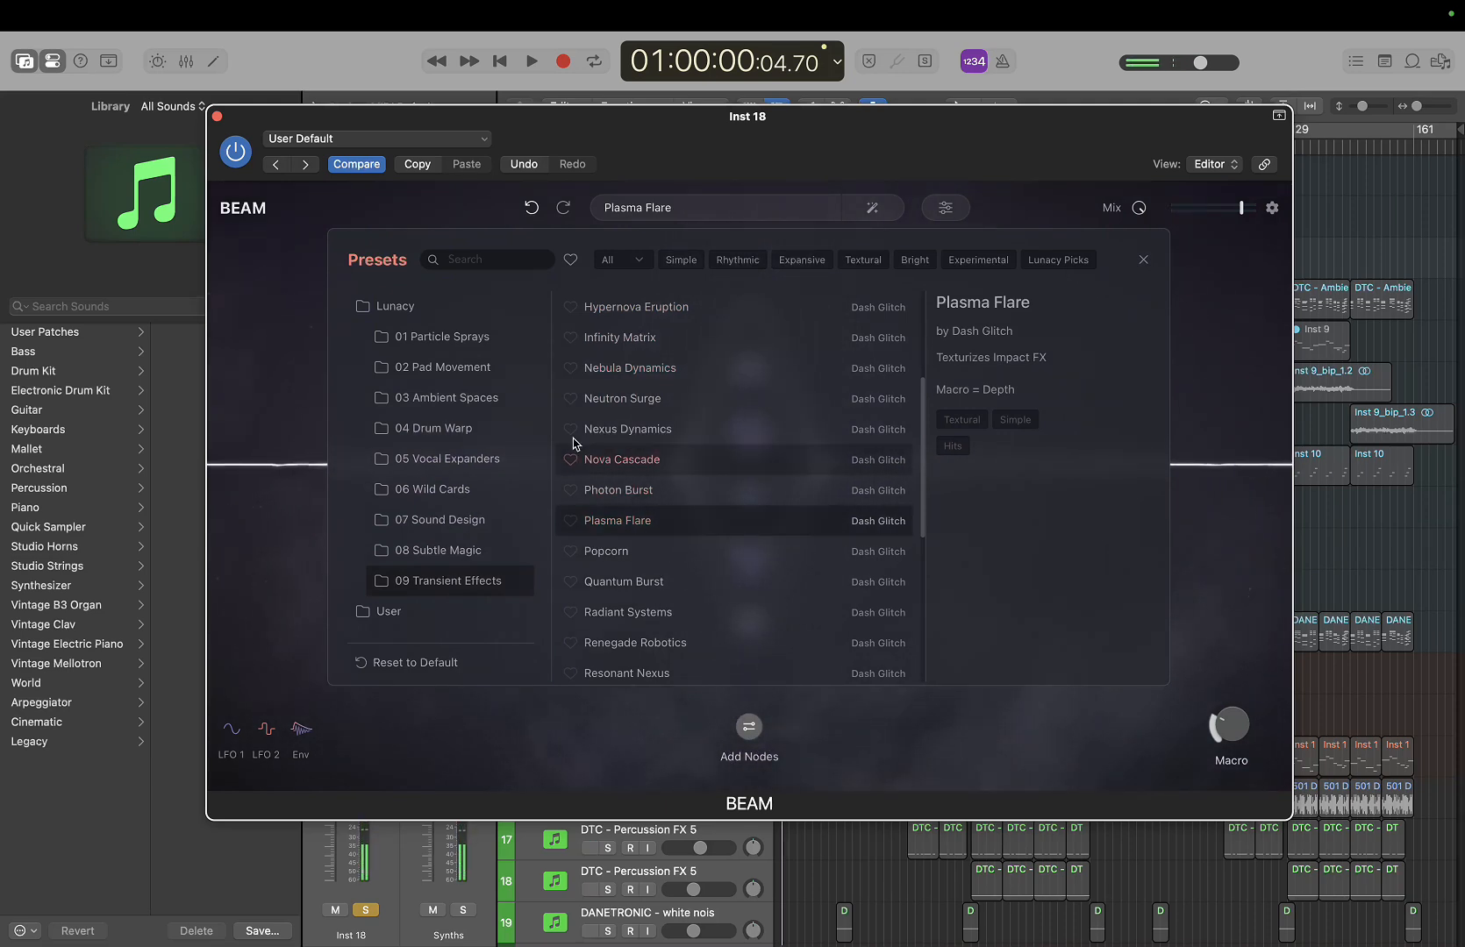
{"action": "scroll", "coordinate": [592, 516], "scroll_direction": "up", "scroll_amount": 5}
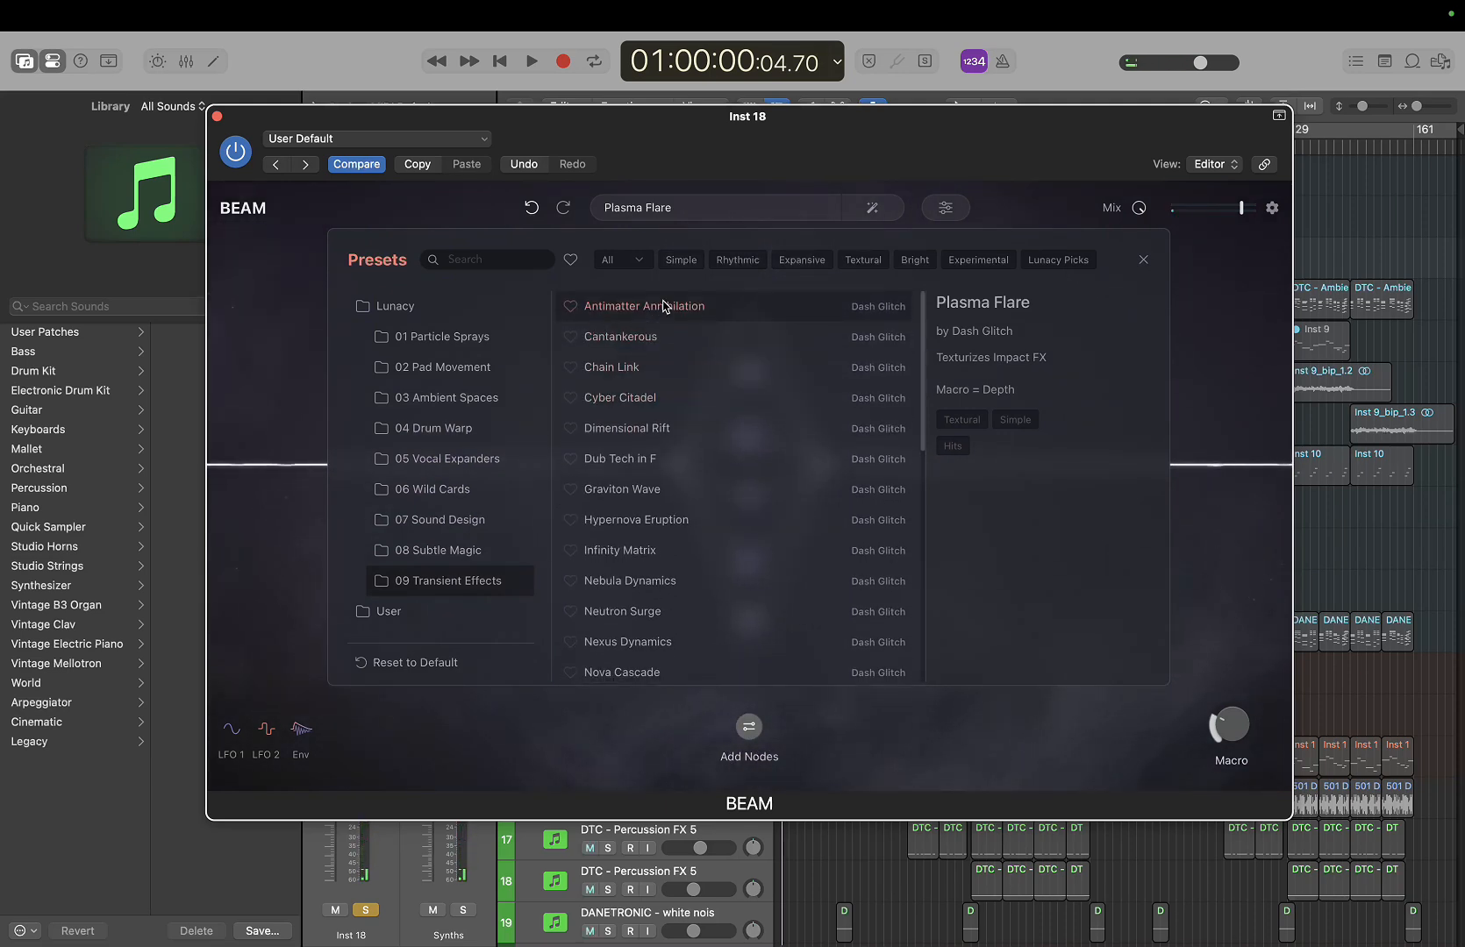
{"action": "left_click", "coordinate": [660, 310]}
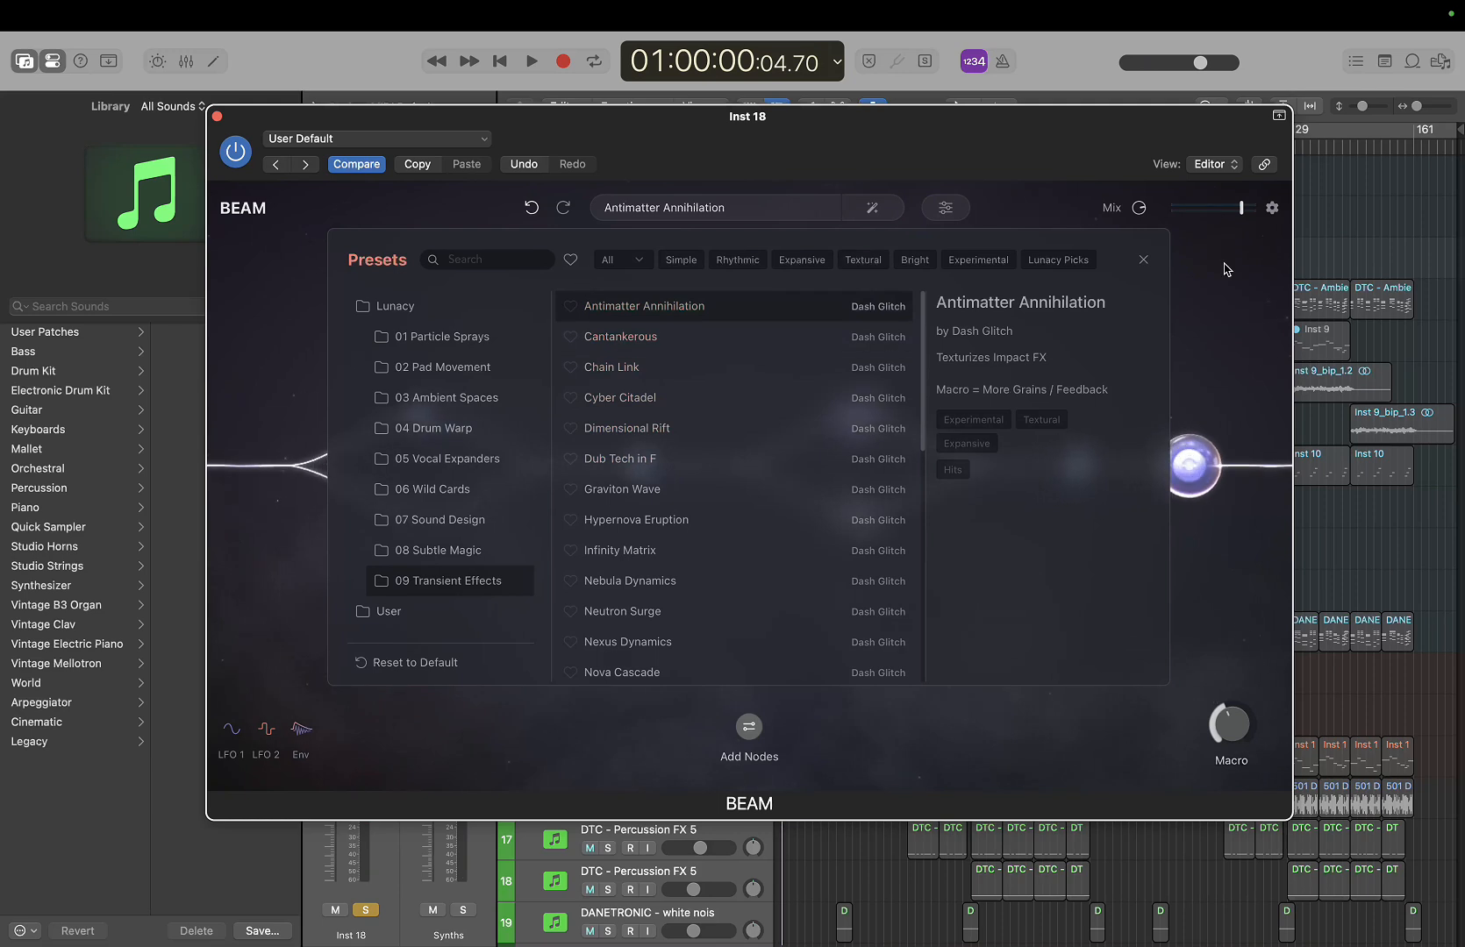
Close the preset browser and generate a new randomised BEAM preset
{"action": "left_click", "coordinate": [1144, 261]}
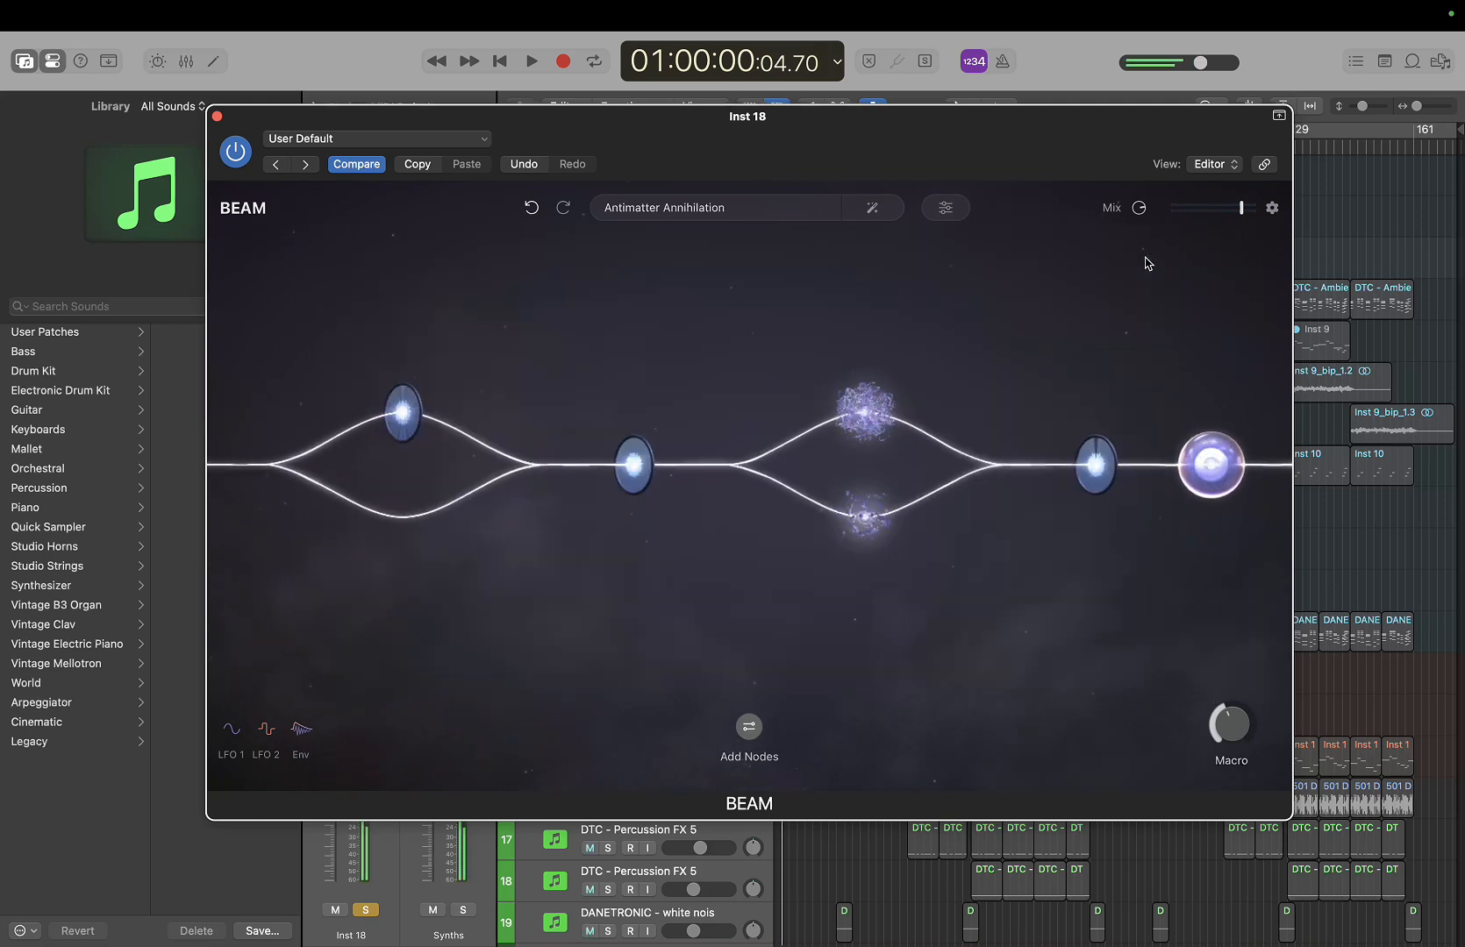
{"action": "left_click", "coordinate": [877, 216]}
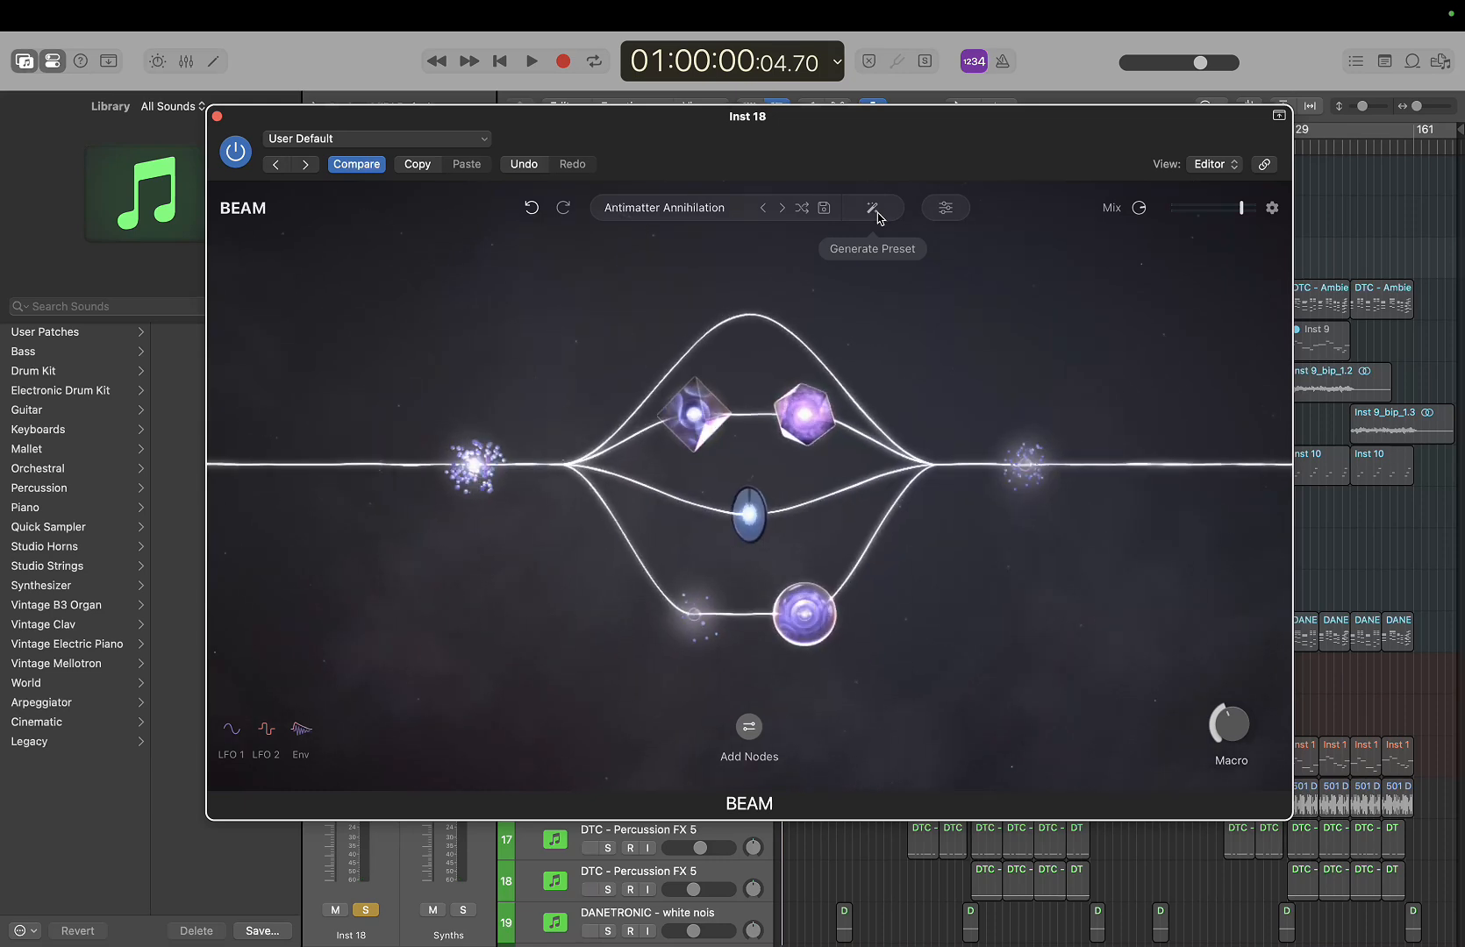
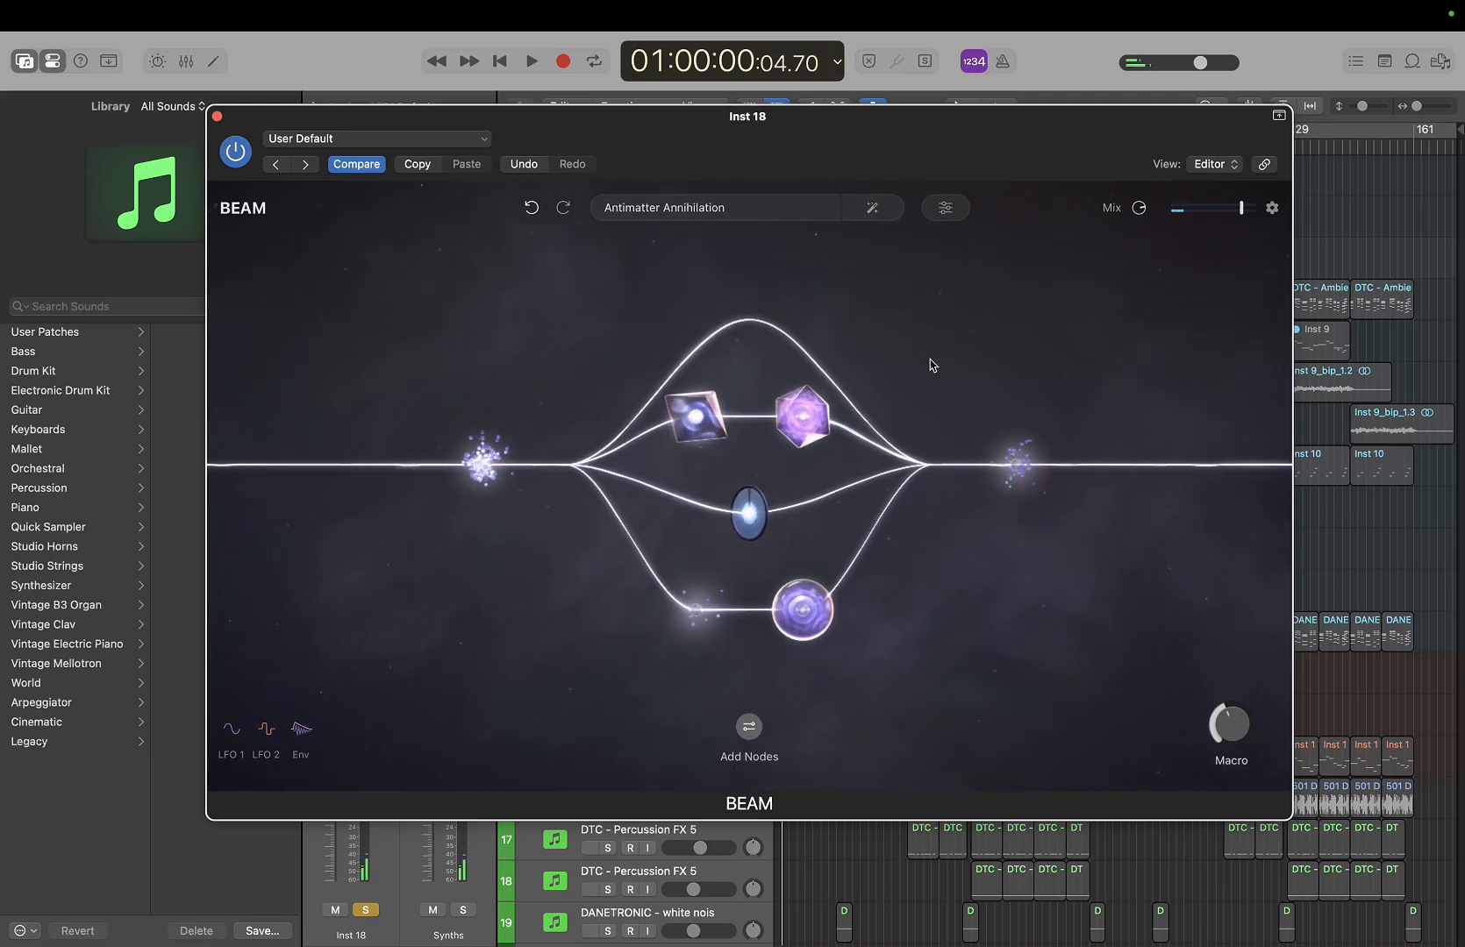
Generate five random BEAM presets in a row, then step forward to the Cantankerous factory preset
{"action": "left_click", "coordinate": [872, 207]}
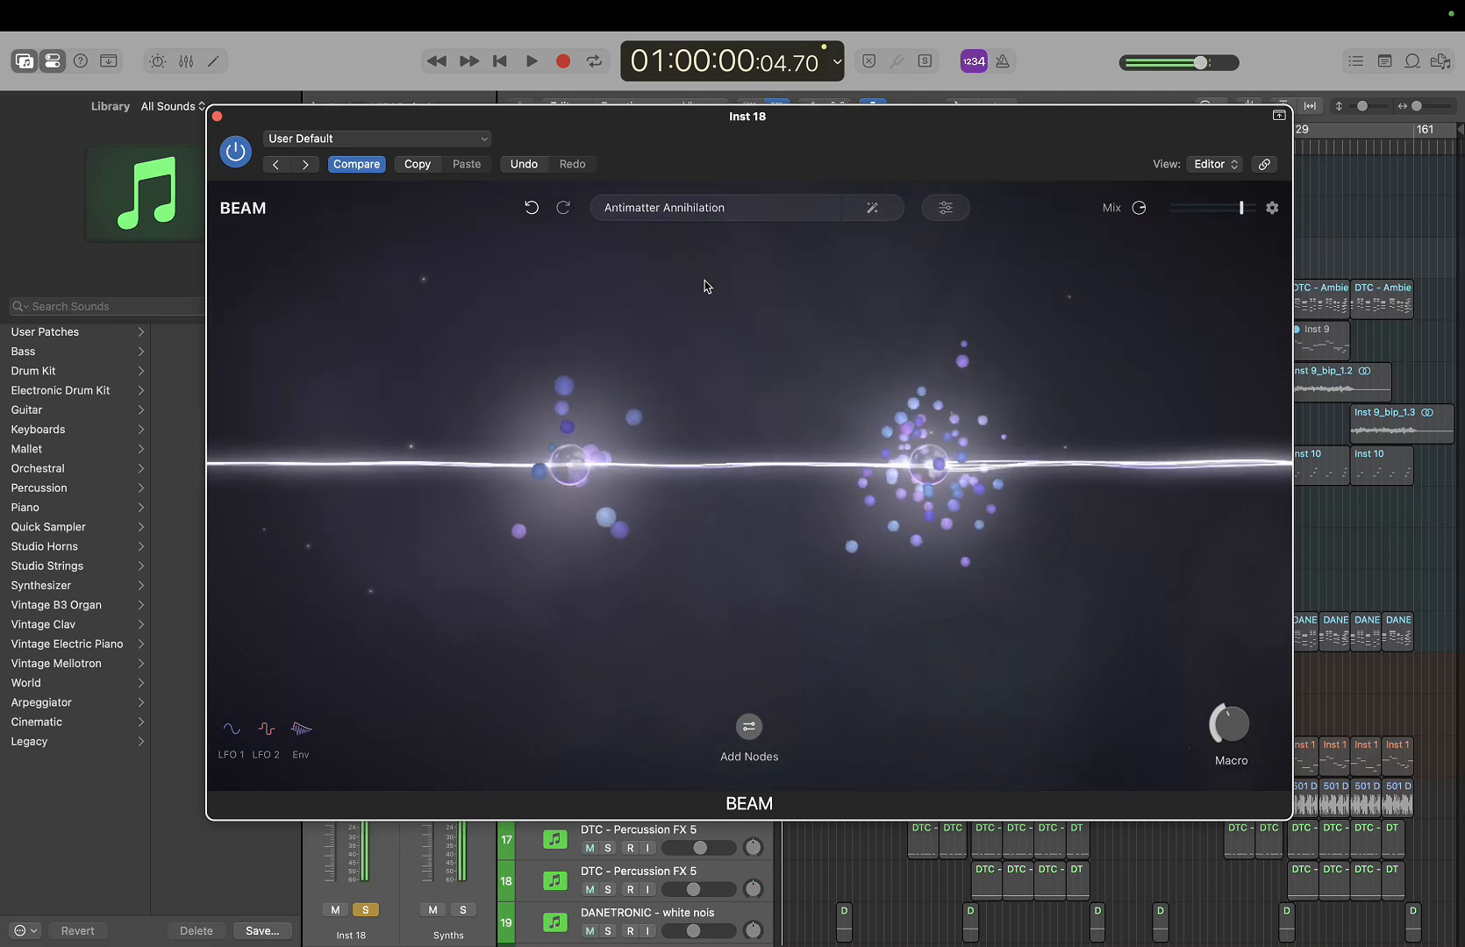
{"action": "left_click", "coordinate": [873, 208]}
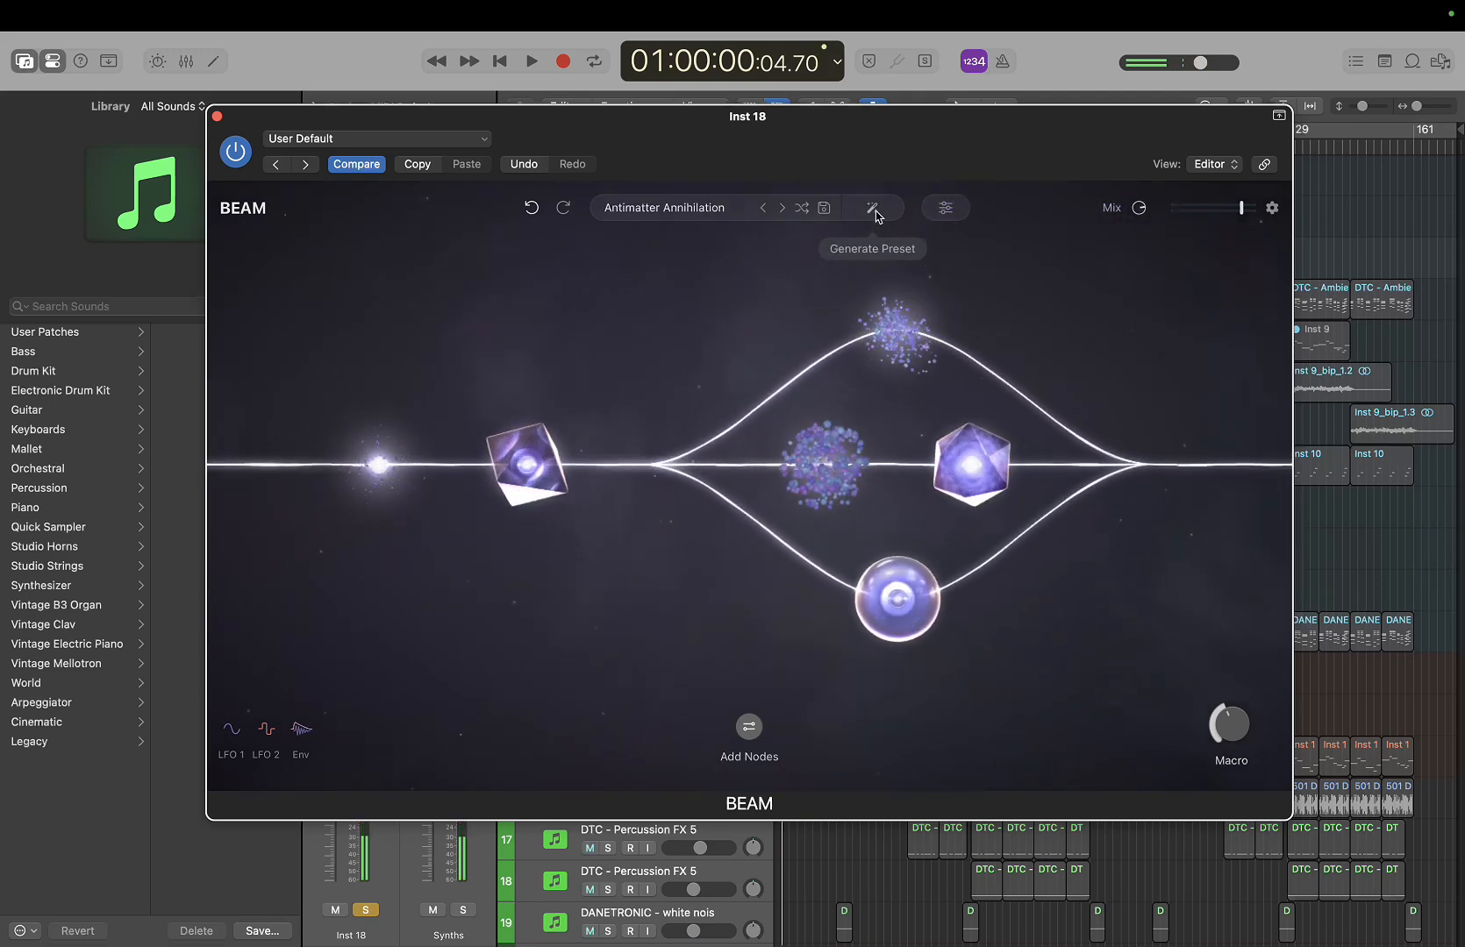
{"action": "left_click", "coordinate": [873, 208]}
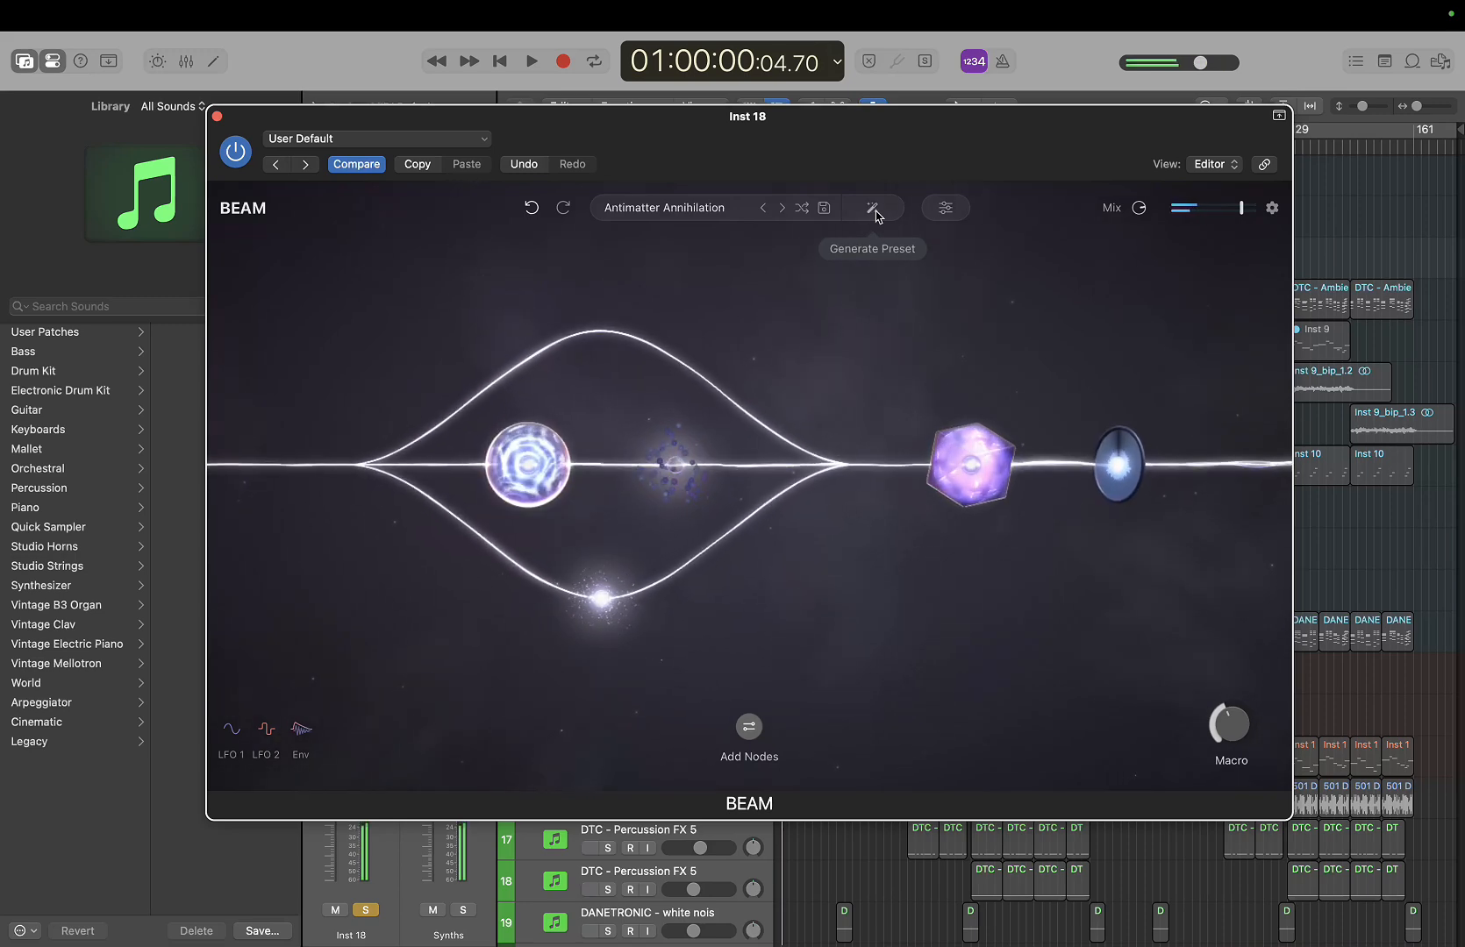
{"action": "left_click", "coordinate": [876, 214]}
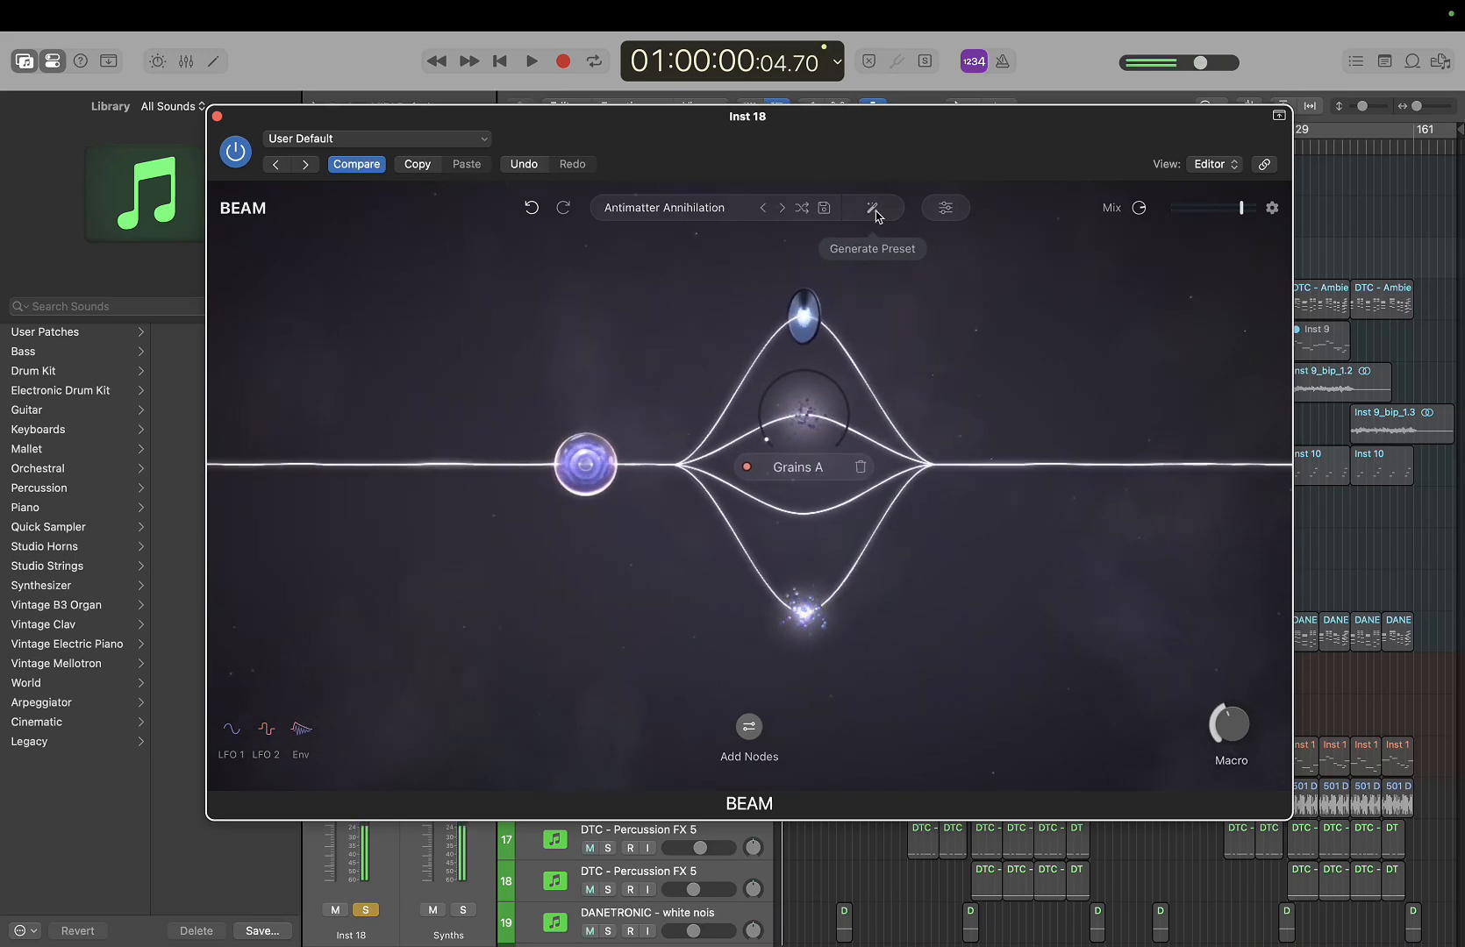
{"action": "left_click", "coordinate": [875, 214]}
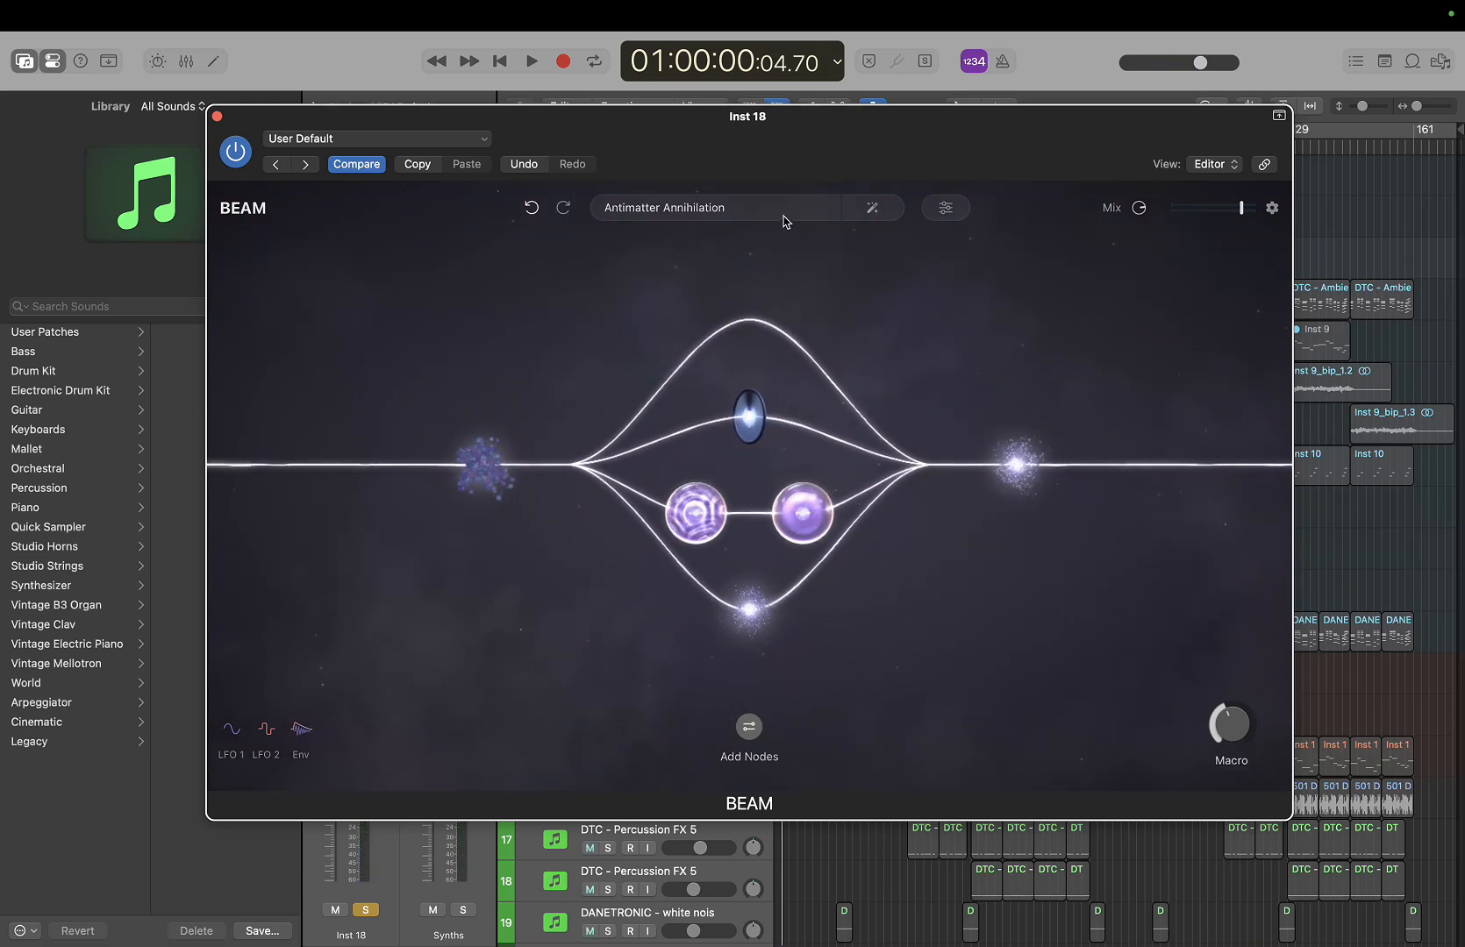
{"action": "left_click", "coordinate": [782, 210]}
Reset BEAM to the Default preset, recall default plug-in settings, and close the BEAM window
{"action": "left_click", "coordinate": [693, 210]}
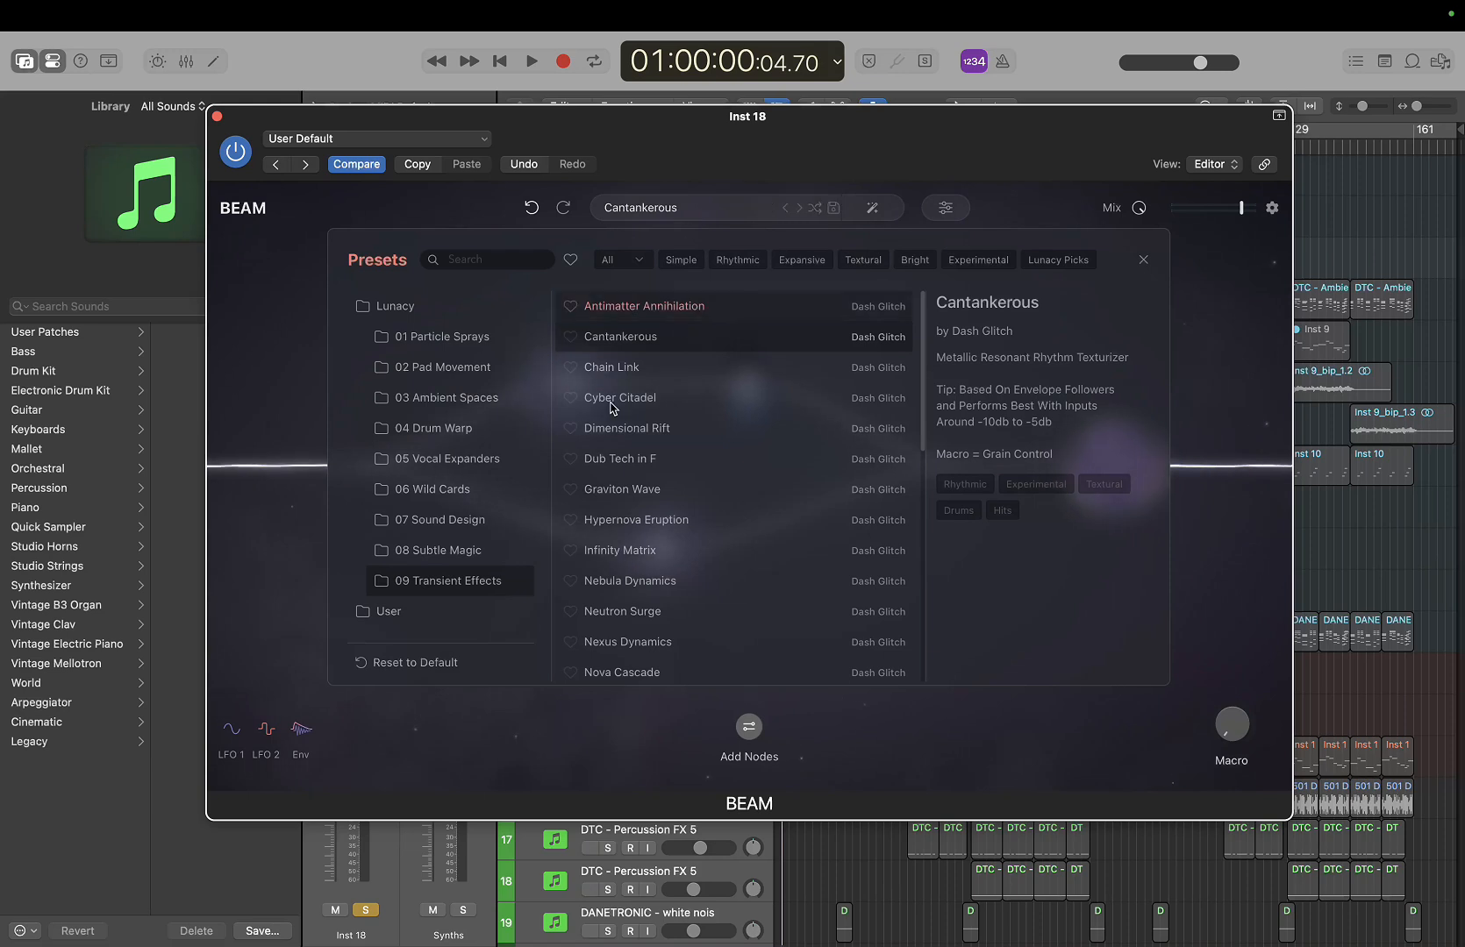
{"action": "left_click", "coordinate": [417, 663]}
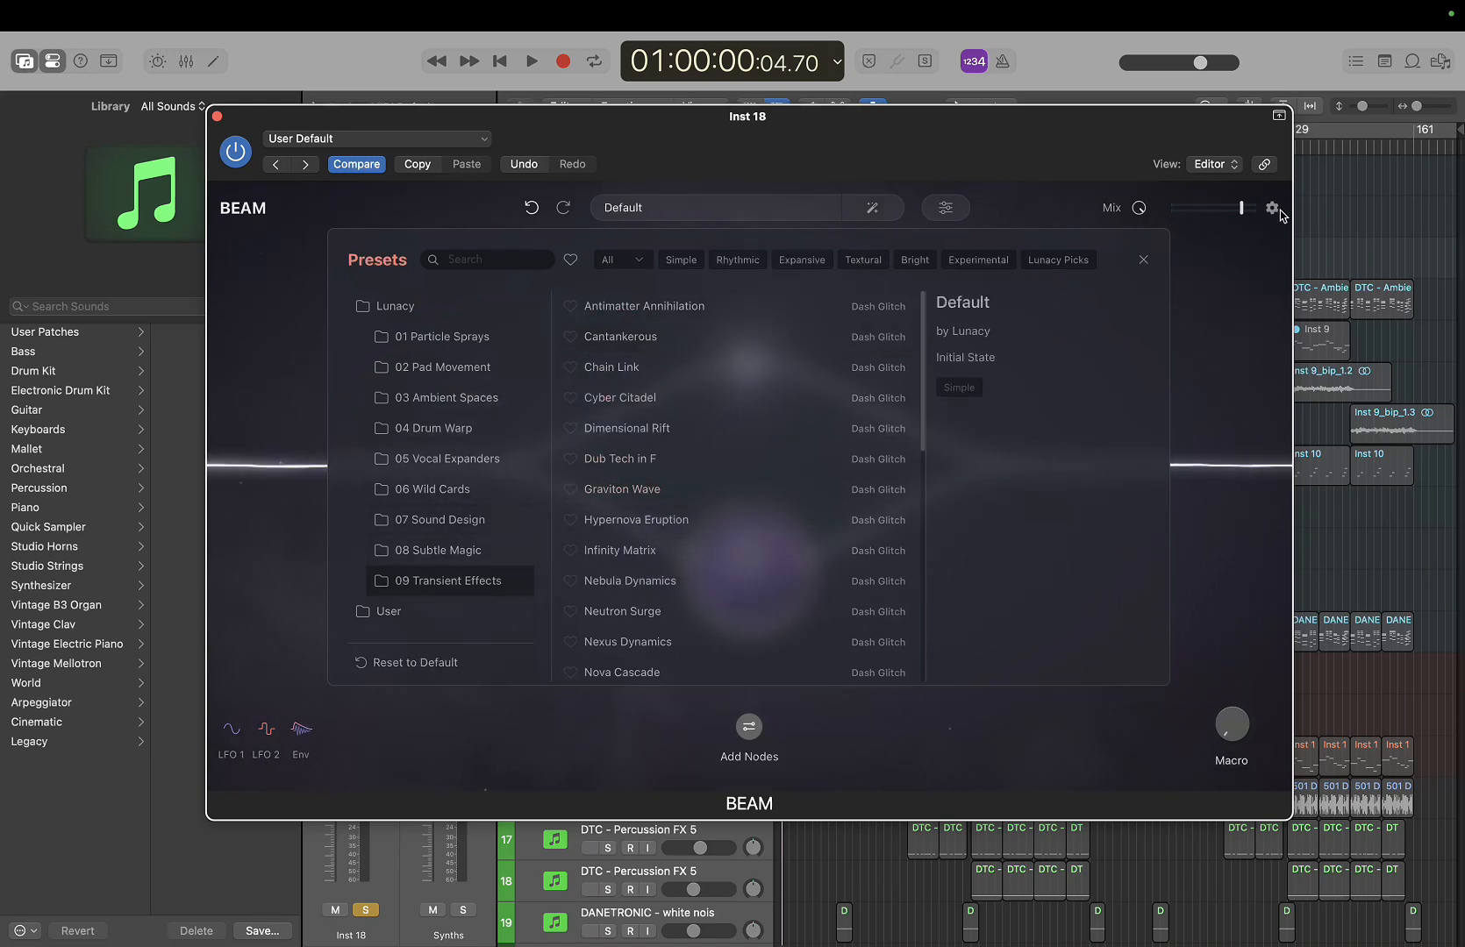
{"action": "left_click", "coordinate": [1143, 261]}
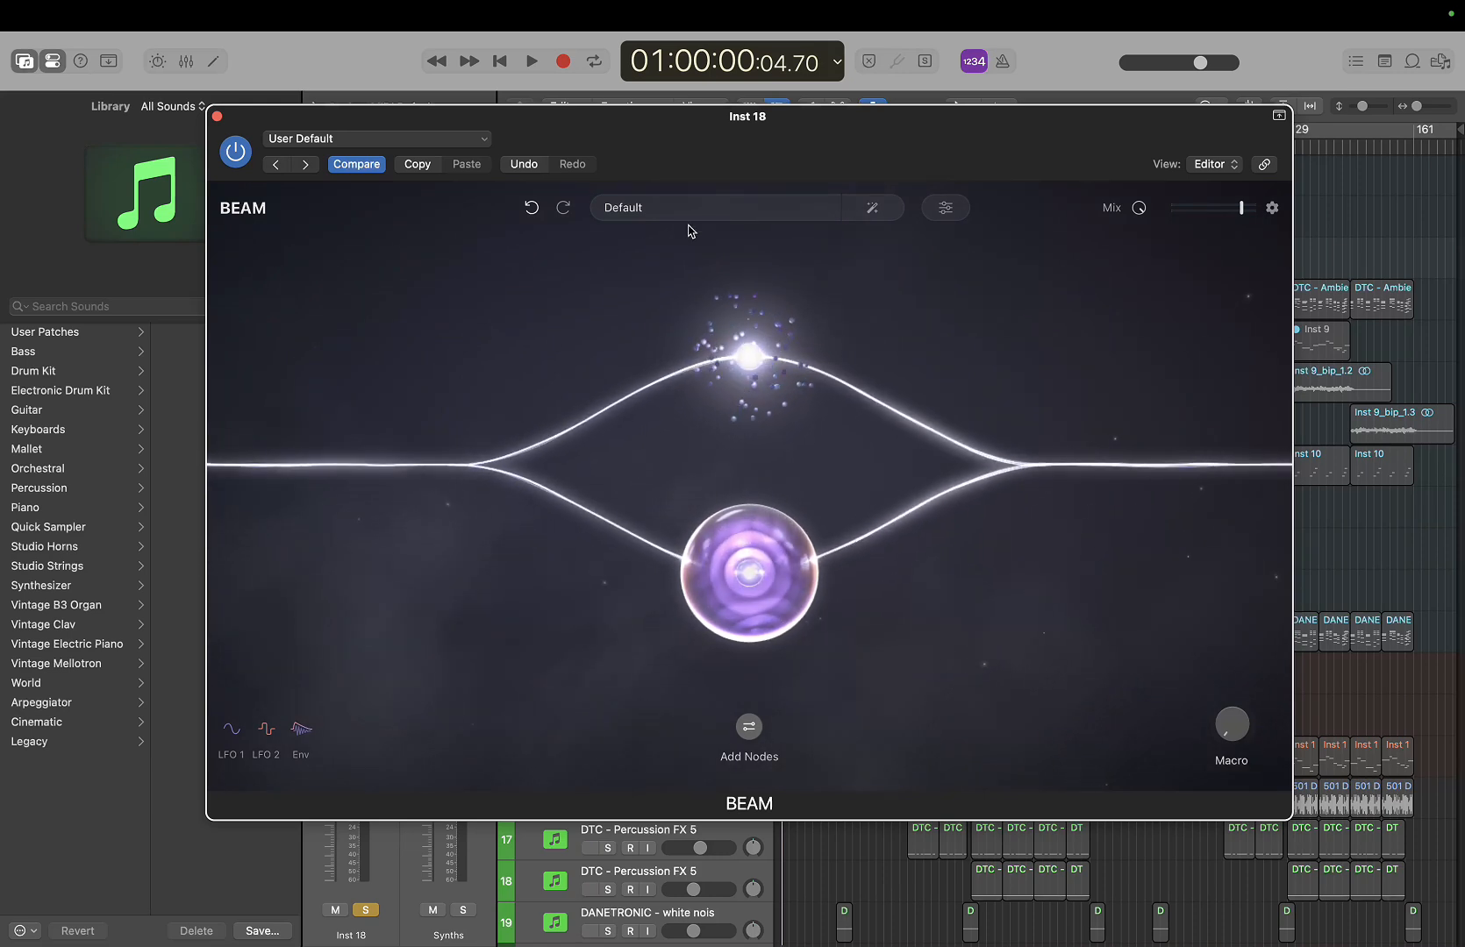
{"action": "left_click", "coordinate": [368, 139]}
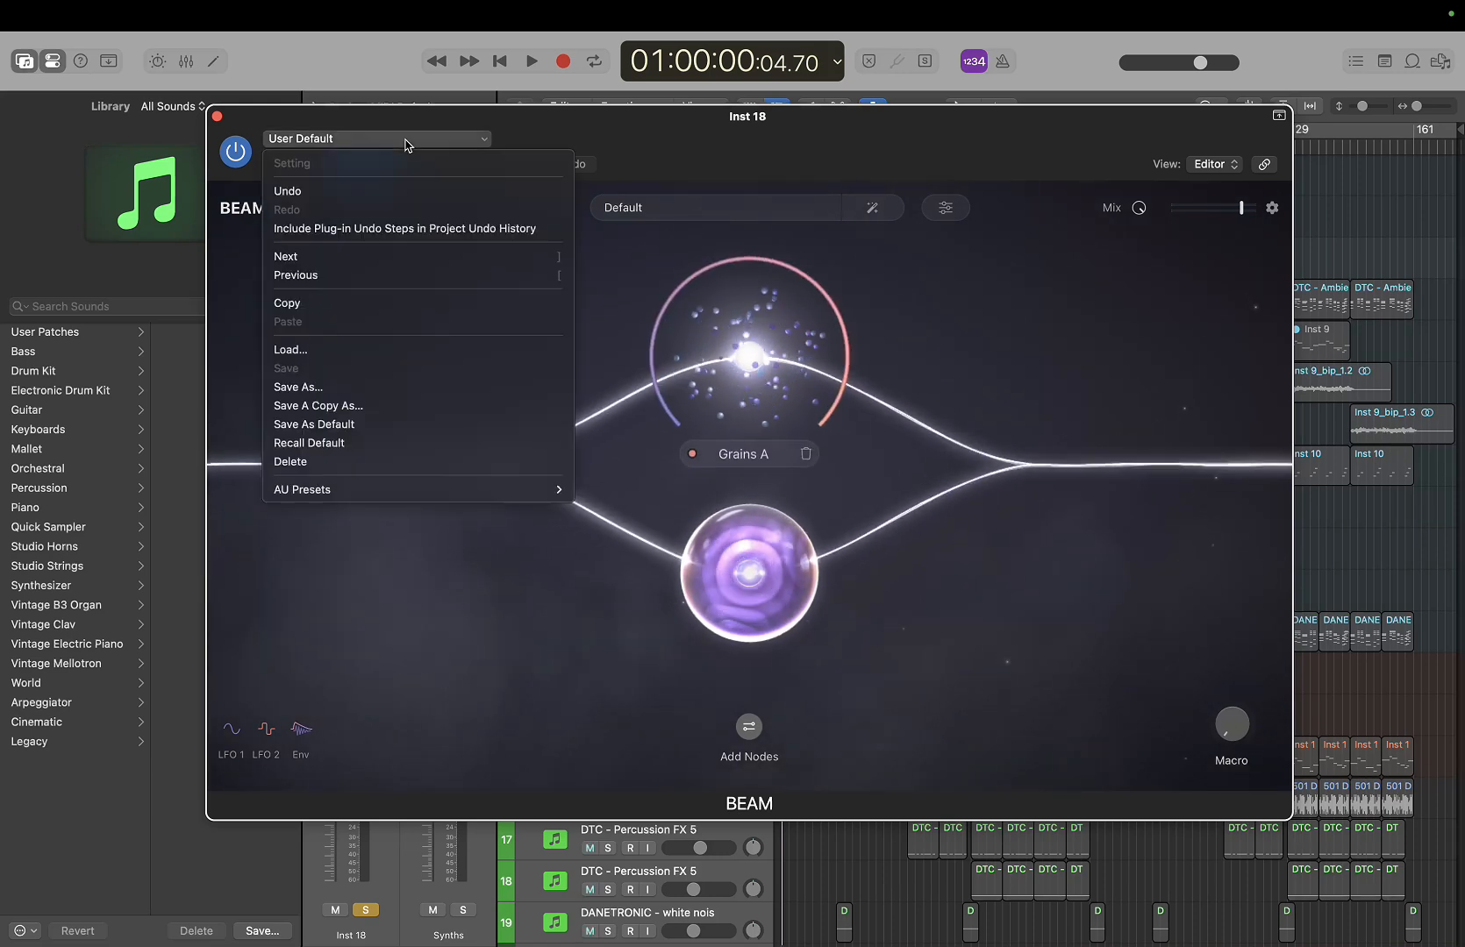
{"action": "left_click", "coordinate": [373, 442]}
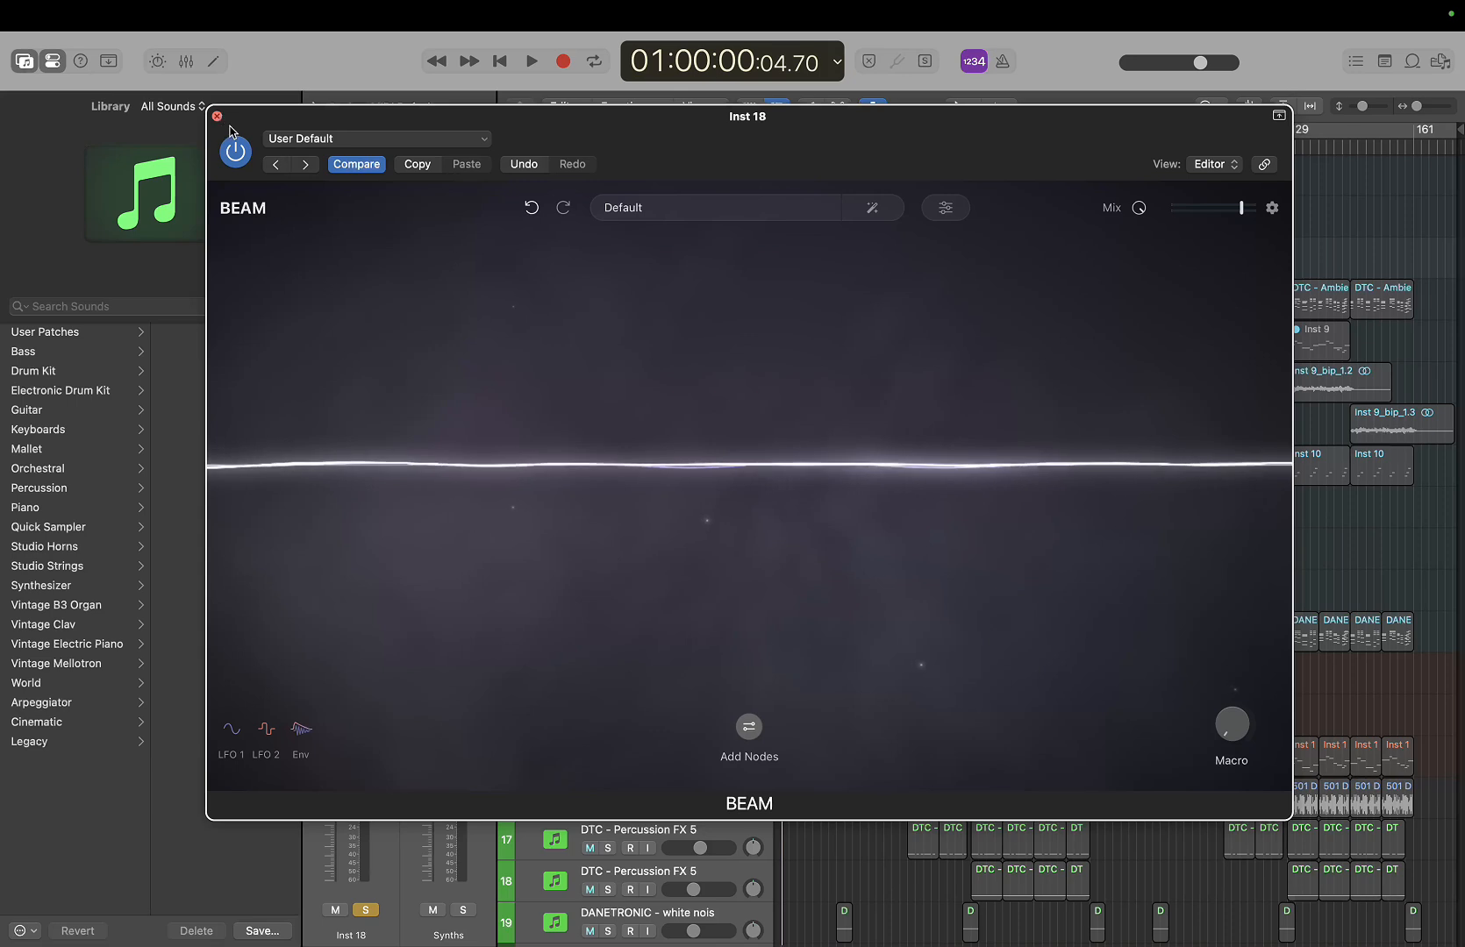
{"action": "key", "text": "super+w"}
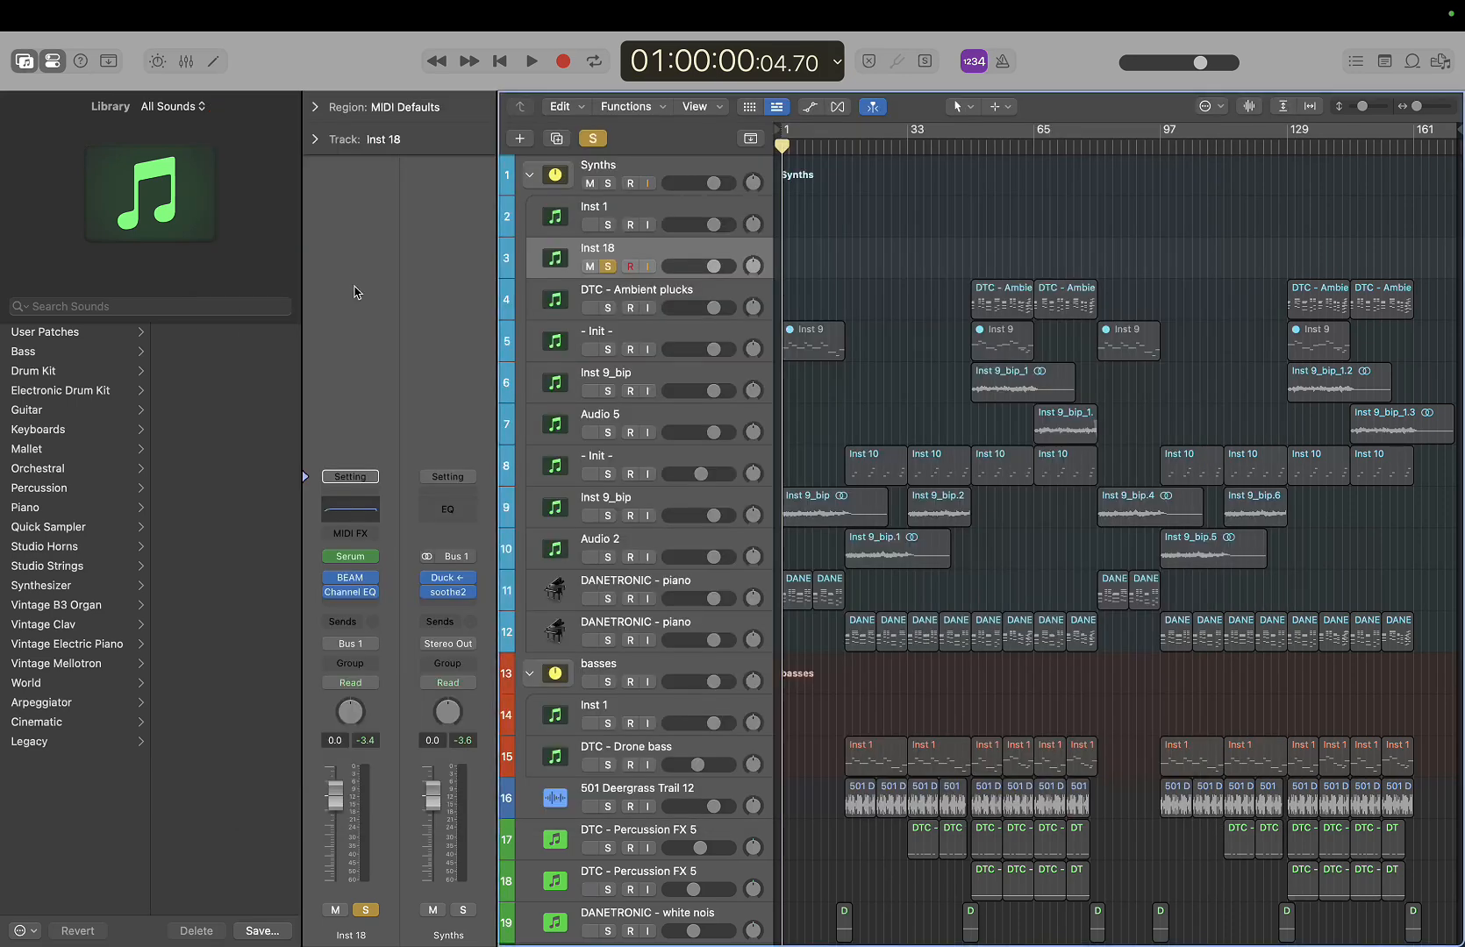
Open Serum on Inst 18 and enable the noise oscillator with the Analog BrightWhite sample
{"action": "left_click", "coordinate": [352, 558]}
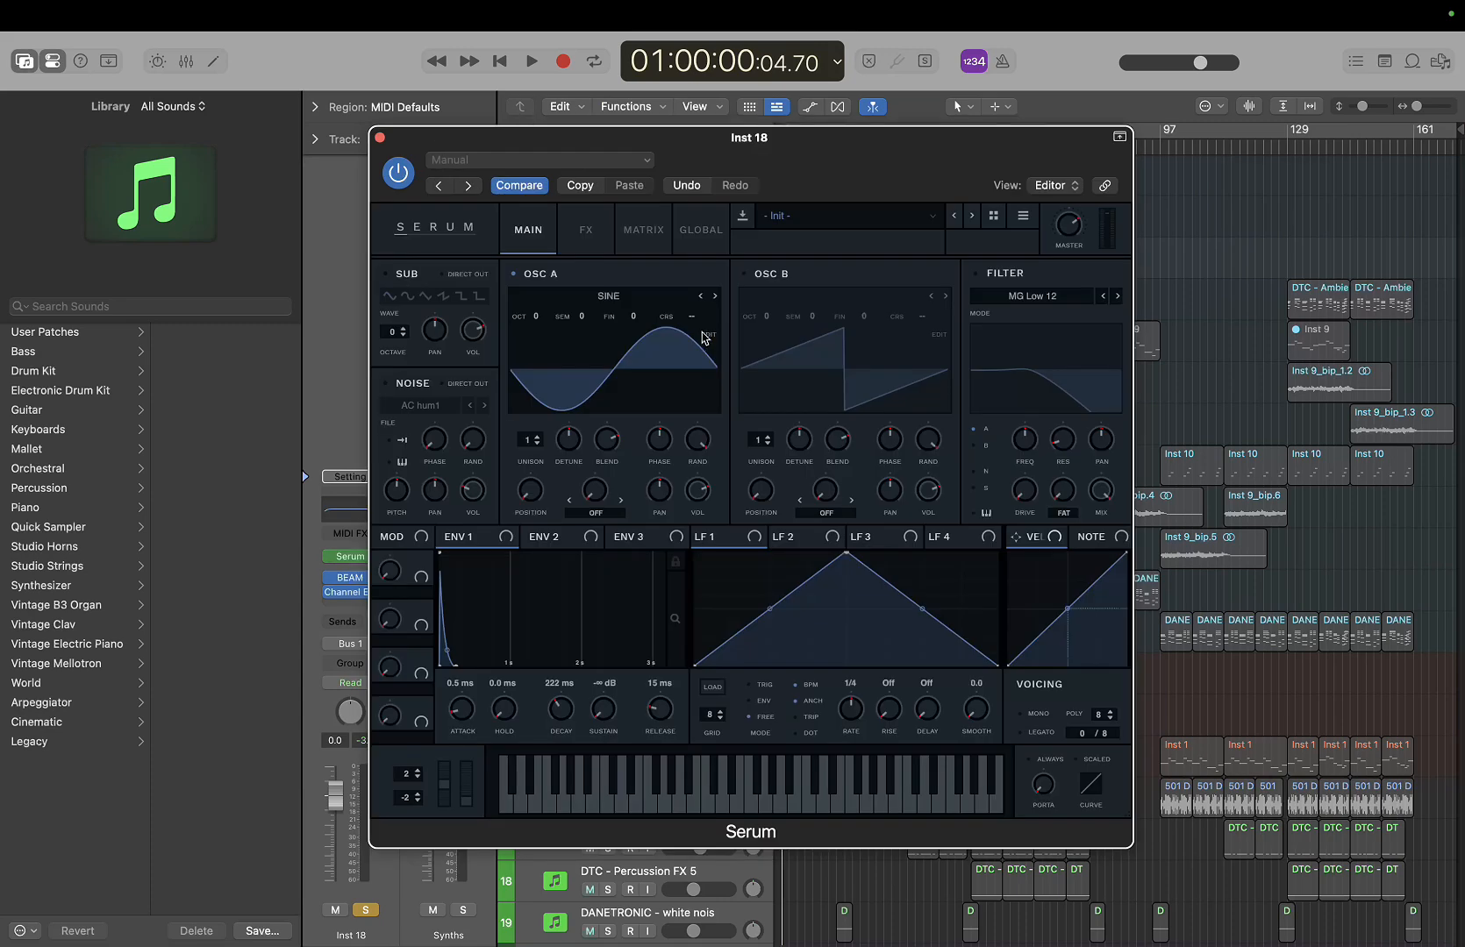
{"action": "left_click_drag", "start_coordinate": [765, 173], "coordinate": [744, 163]}
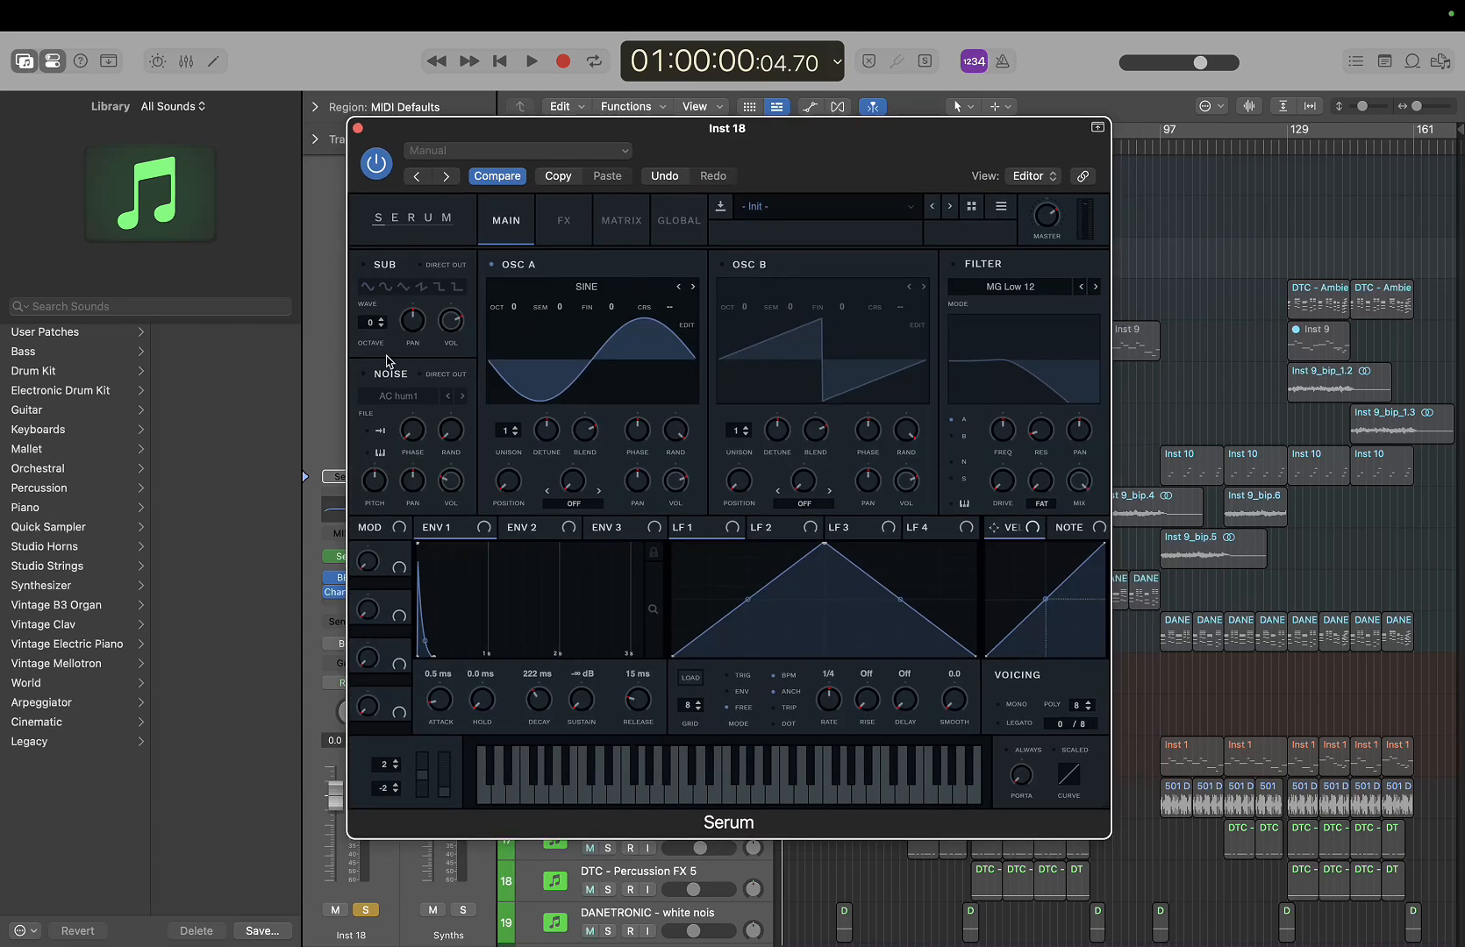
{"action": "left_click", "coordinate": [367, 377]}
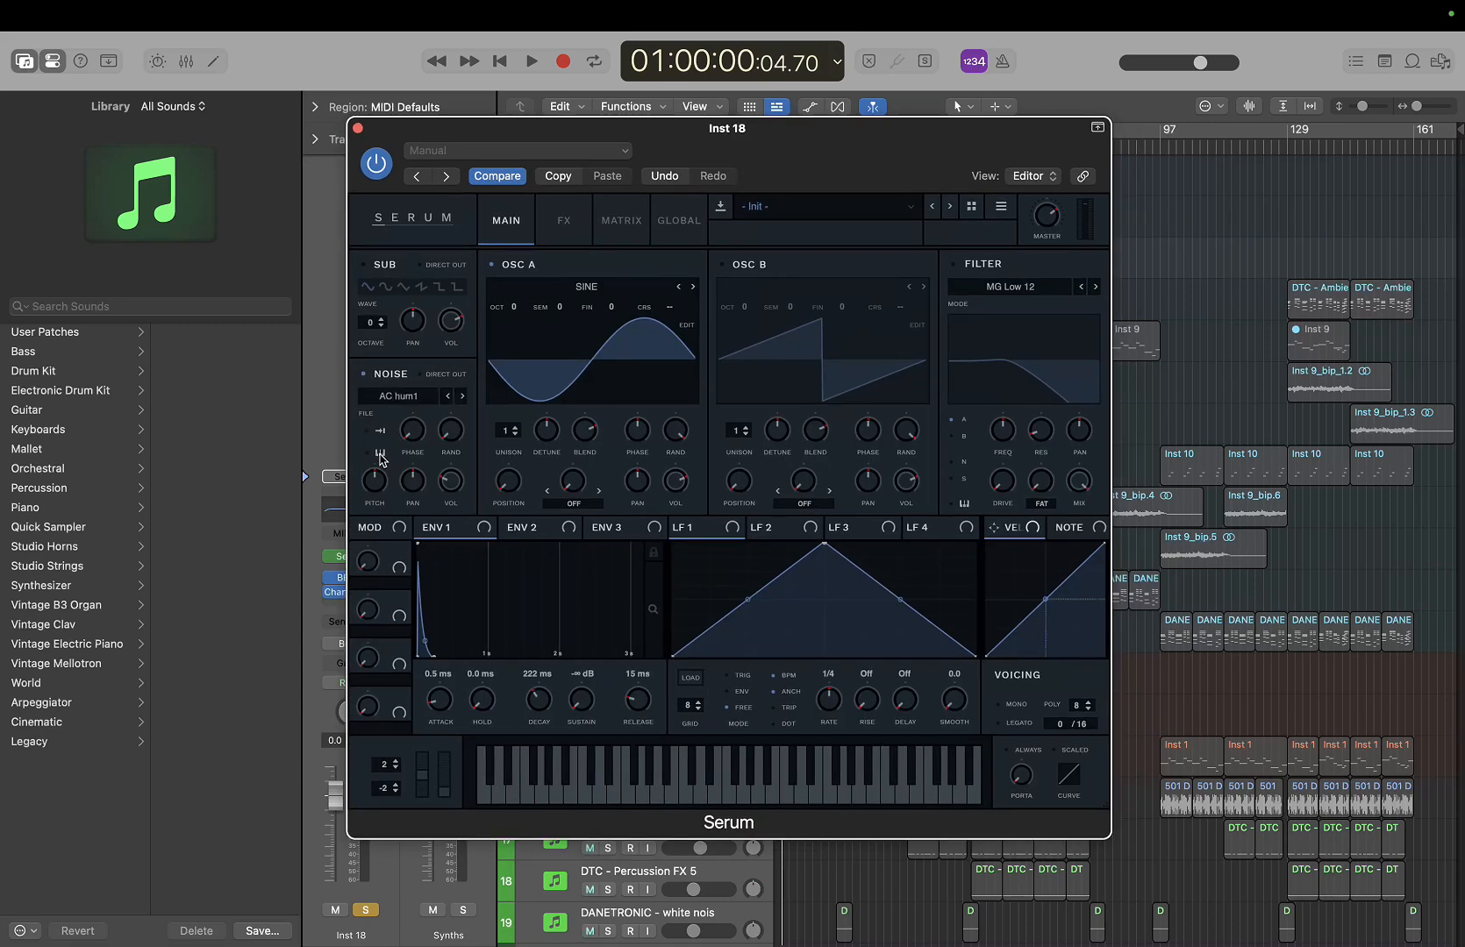
{"action": "left_click", "coordinate": [399, 396]}
{"action": "mouse_move", "coordinate": [400, 424]}
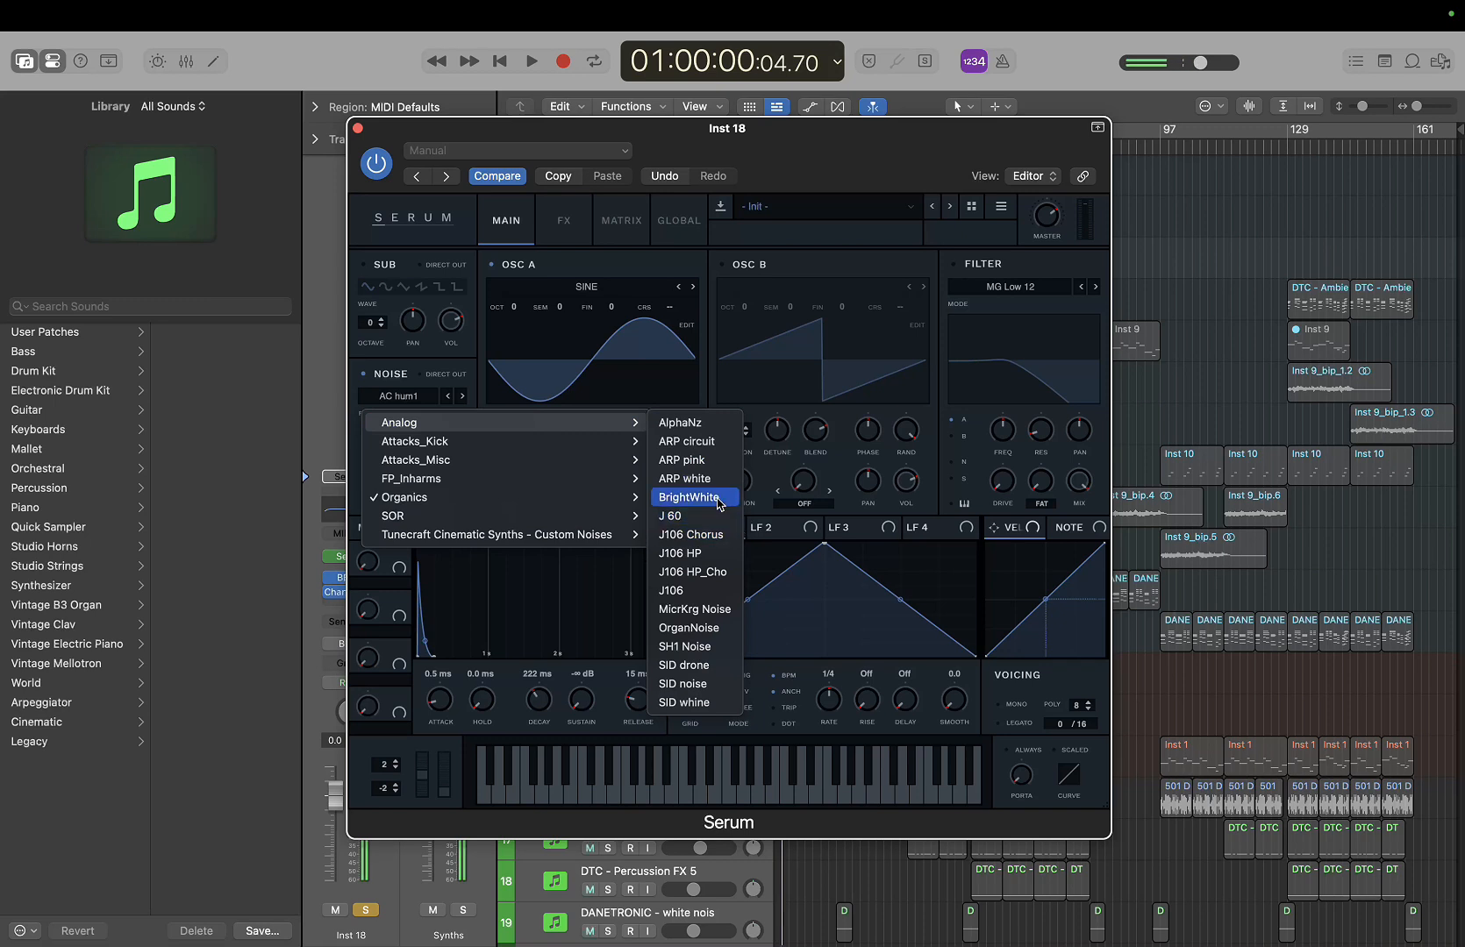
{"action": "left_click", "coordinate": [693, 498]}
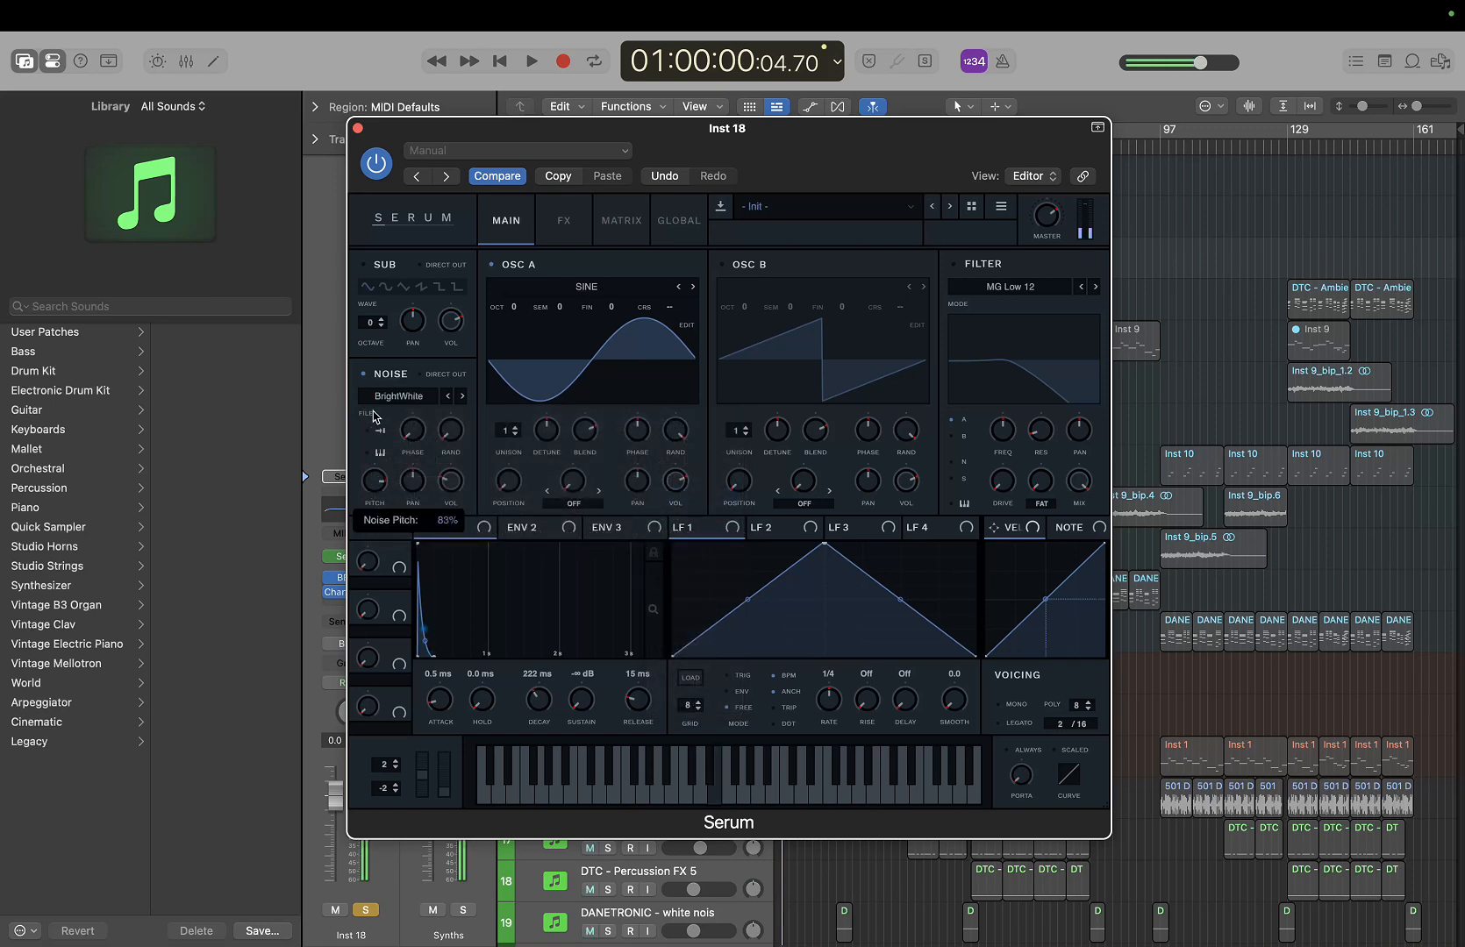
Enable Serum's Flanger effect with raised feedback, then return to the oscillator page
{"action": "left_click", "coordinate": [551, 223]}
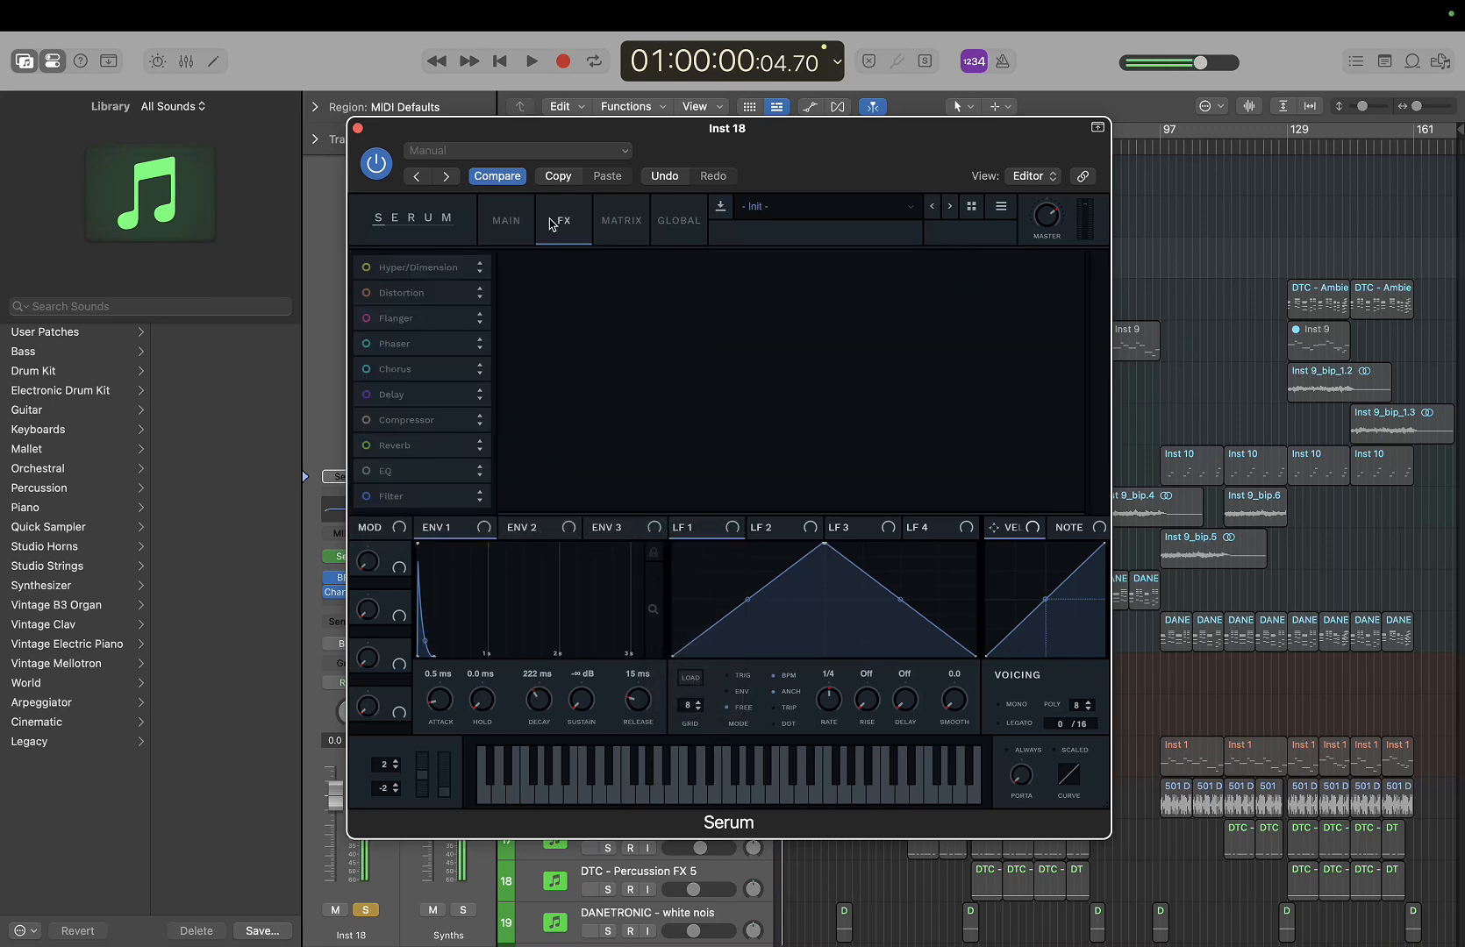
{"action": "left_click", "coordinate": [368, 319]}
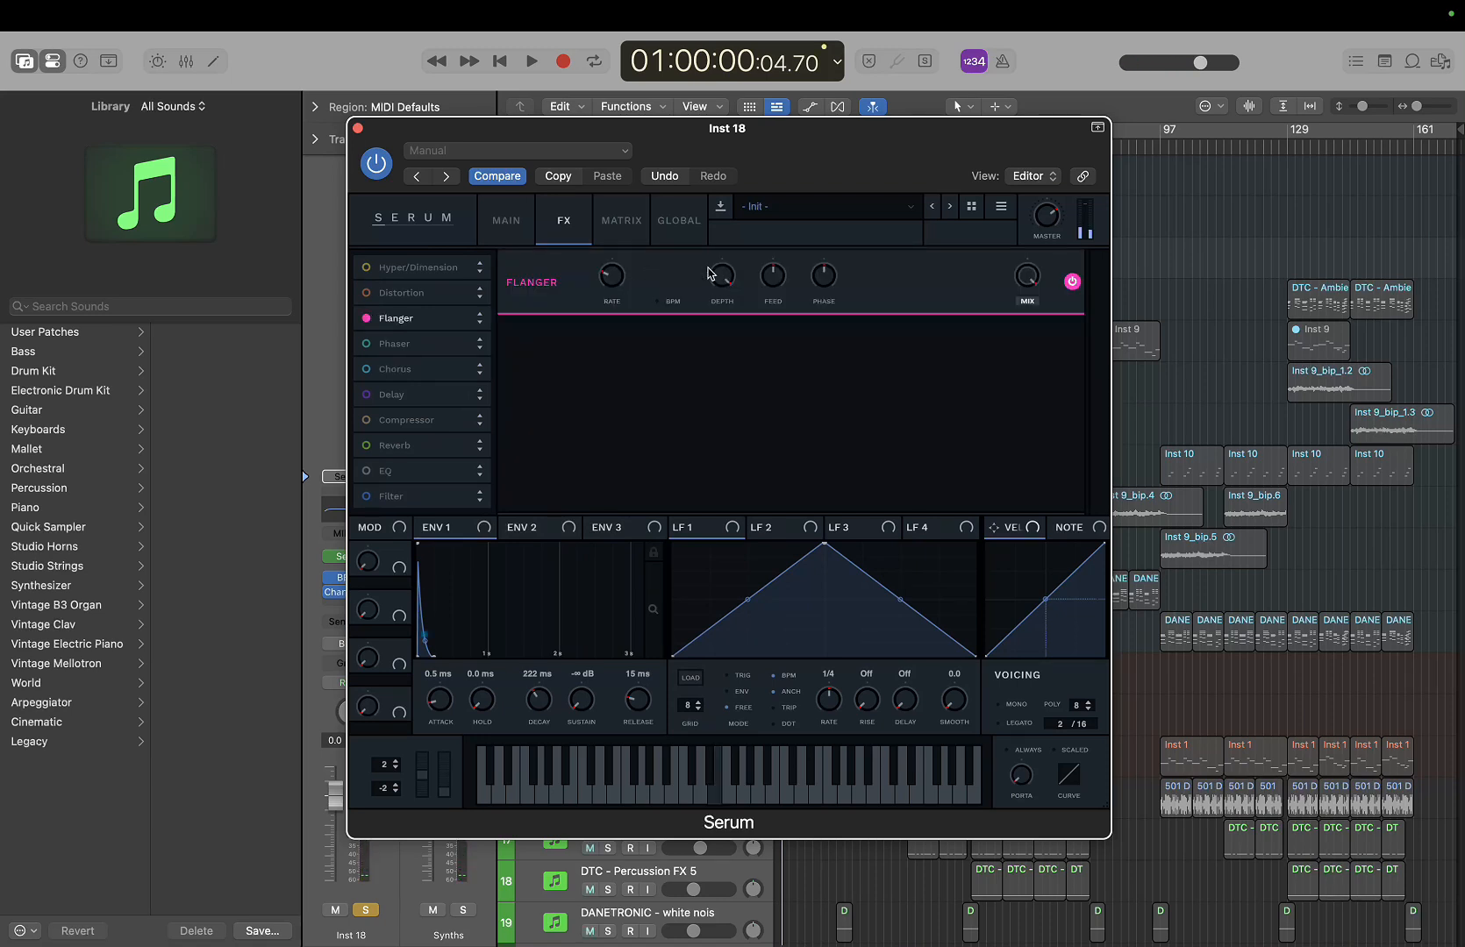
{"action": "left_click_drag", "start_coordinate": [773, 276], "coordinate": [777, 219]}
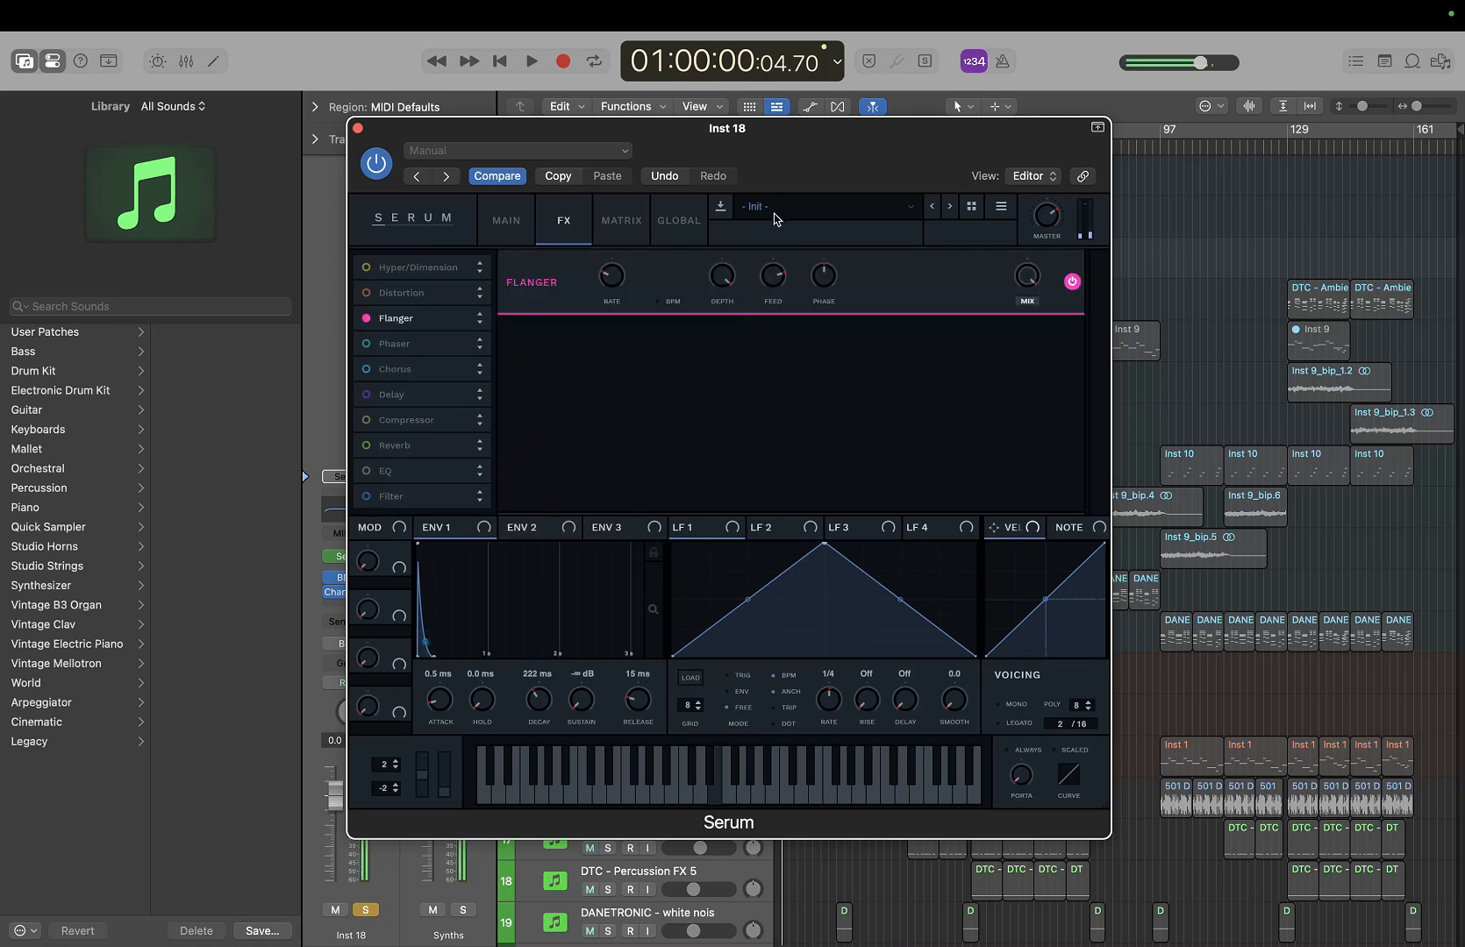
{"action": "left_click", "coordinate": [507, 220]}
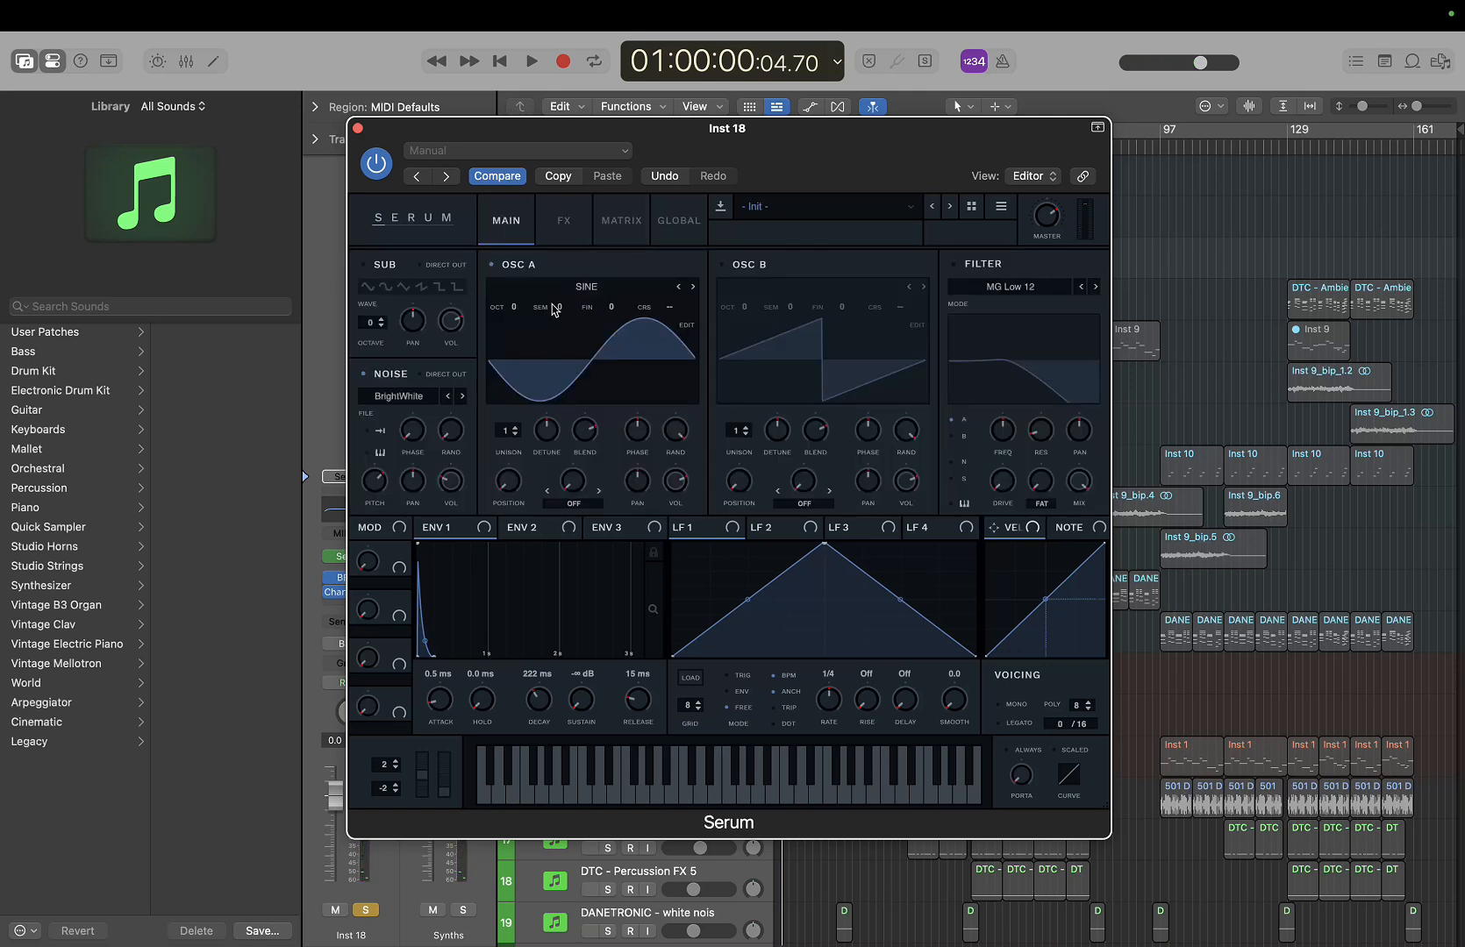
Set ENV 2 sustain to 0%, route it to Oscillator A's octave, and shorten decay to 95 ms
{"action": "left_click", "coordinate": [511, 529]}
{"action": "left_click_drag", "start_coordinate": [589, 709], "coordinate": [588, 946]}
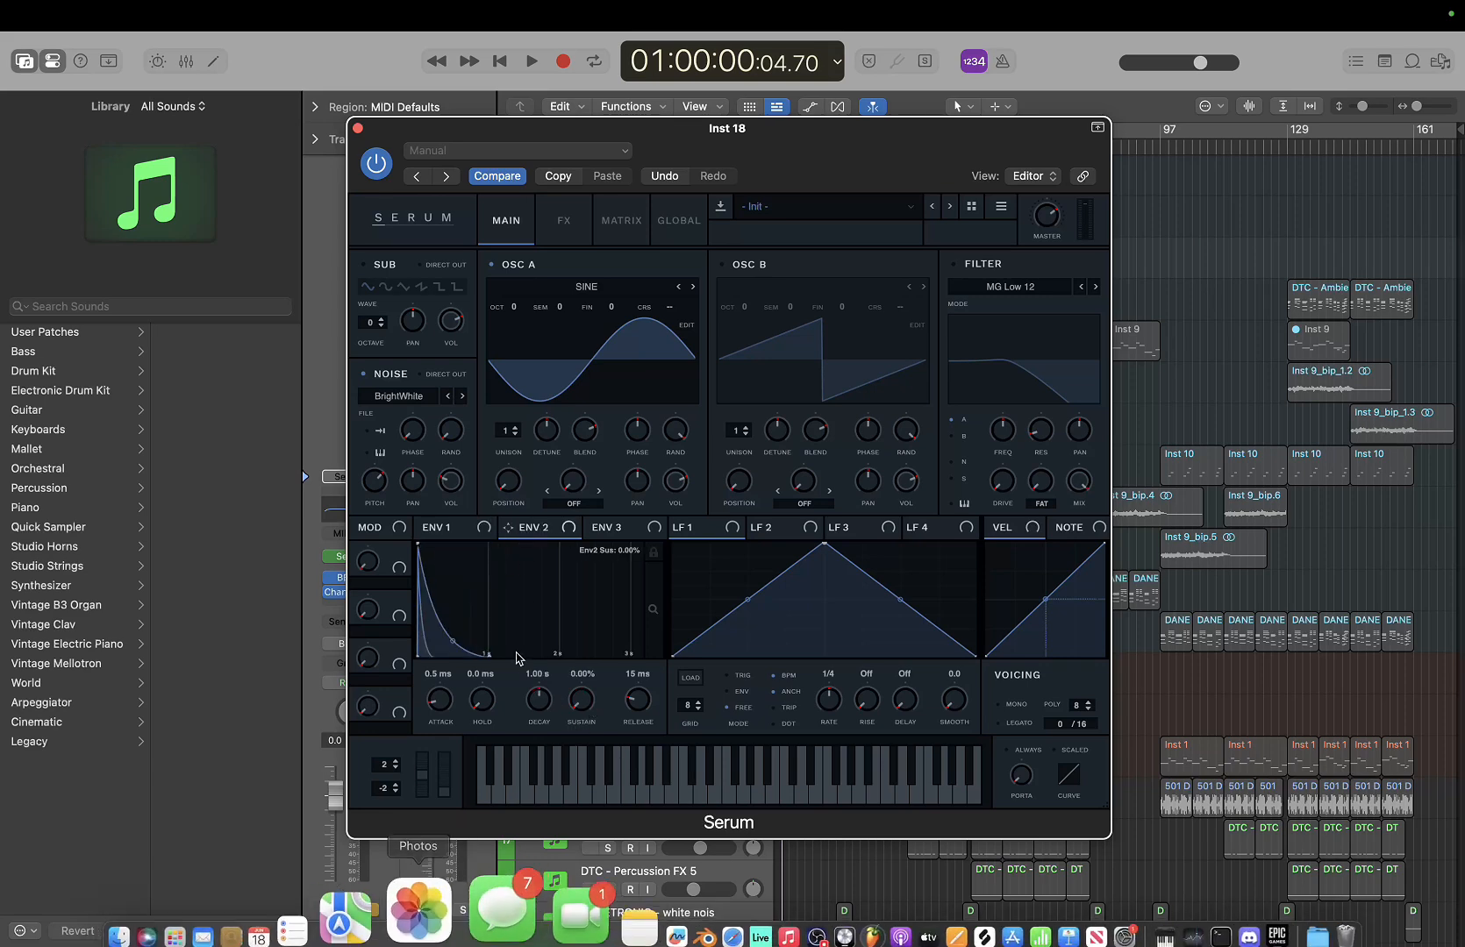
{"action": "left_click_drag", "start_coordinate": [558, 532], "coordinate": [521, 309]}
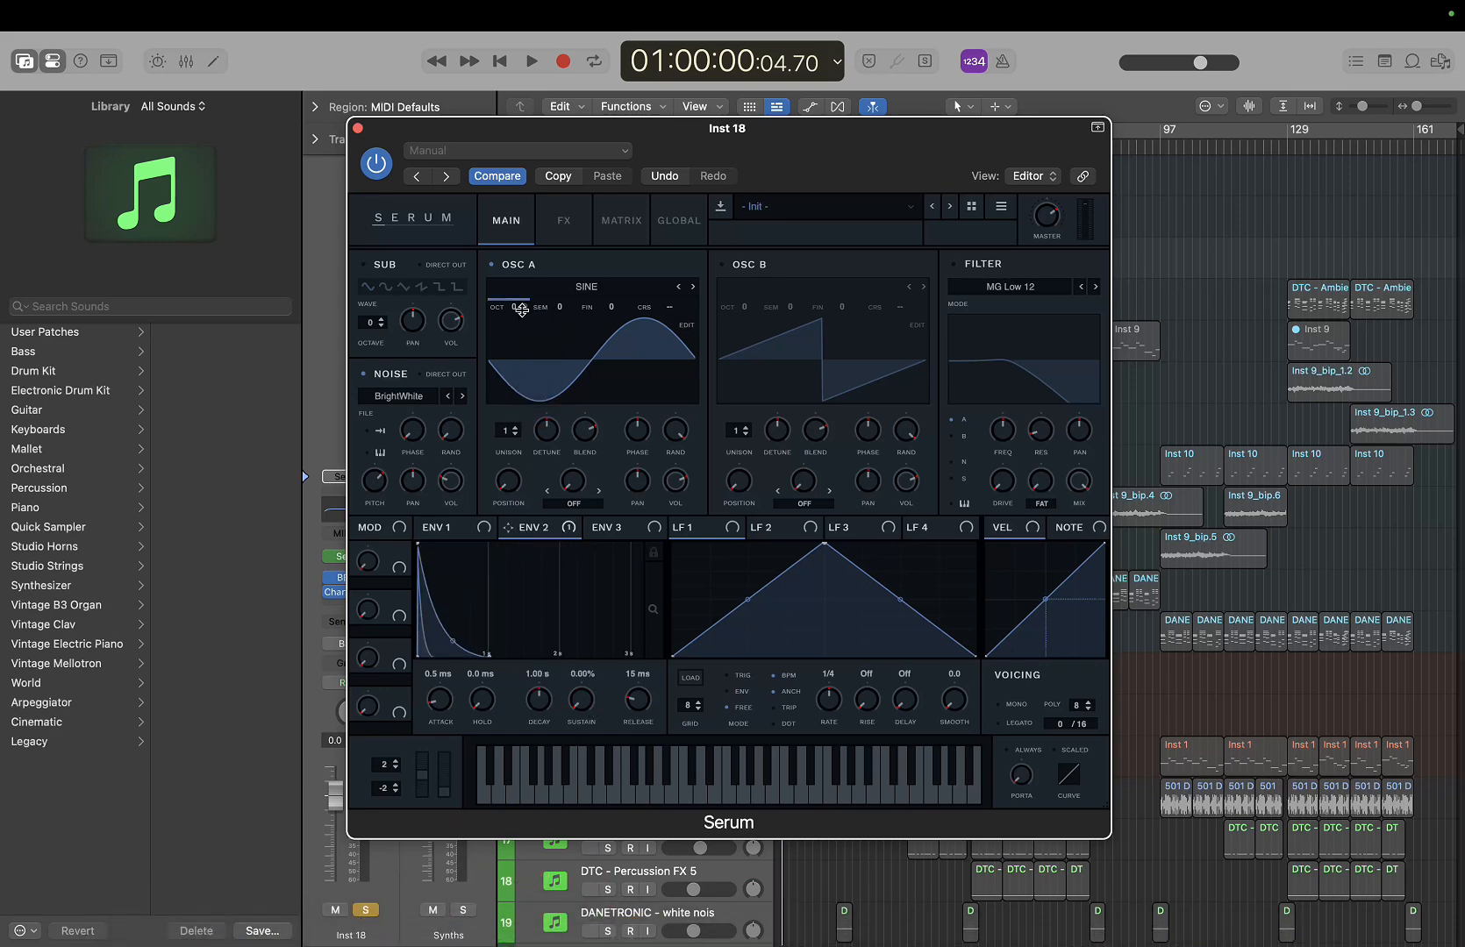
{"action": "left_click", "coordinate": [623, 219]}
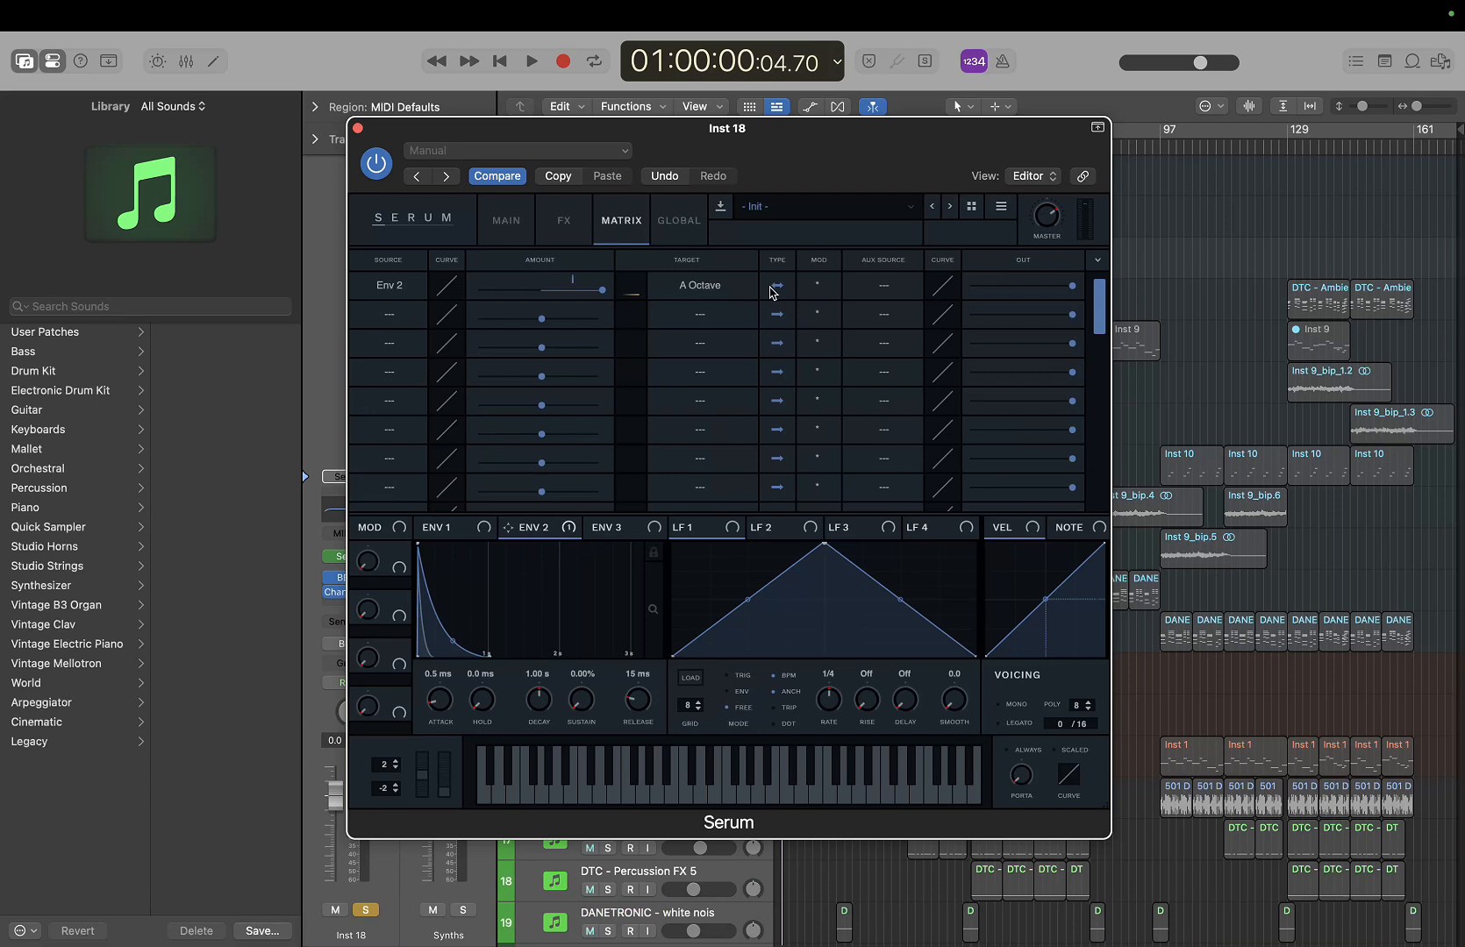
{"action": "left_click", "coordinate": [505, 220]}
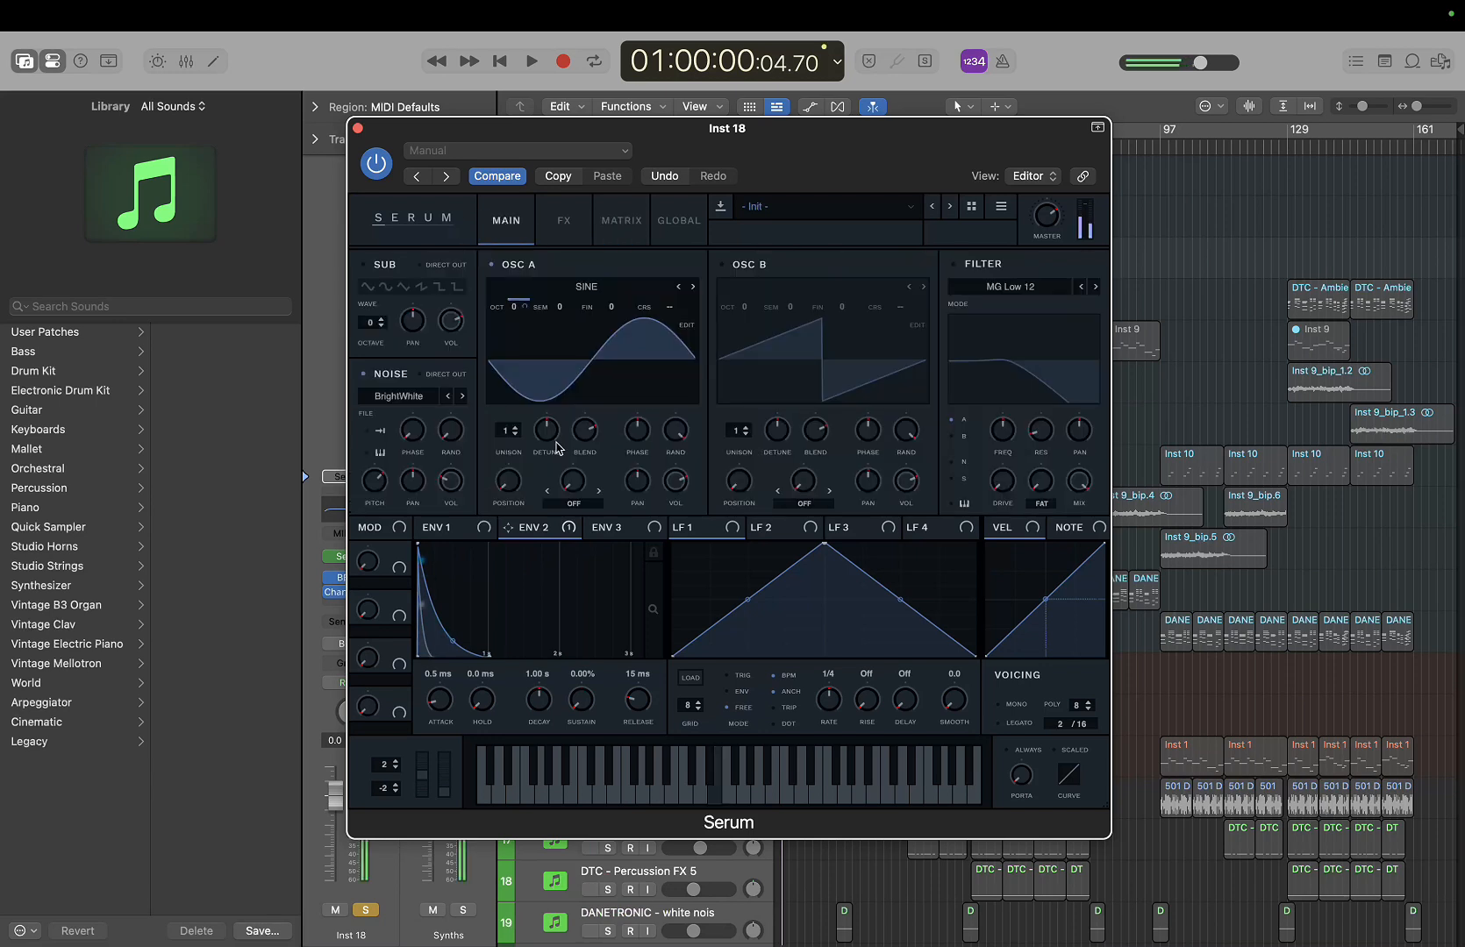
{"action": "left_click_drag", "start_coordinate": [537, 698], "coordinate": [532, 734]}
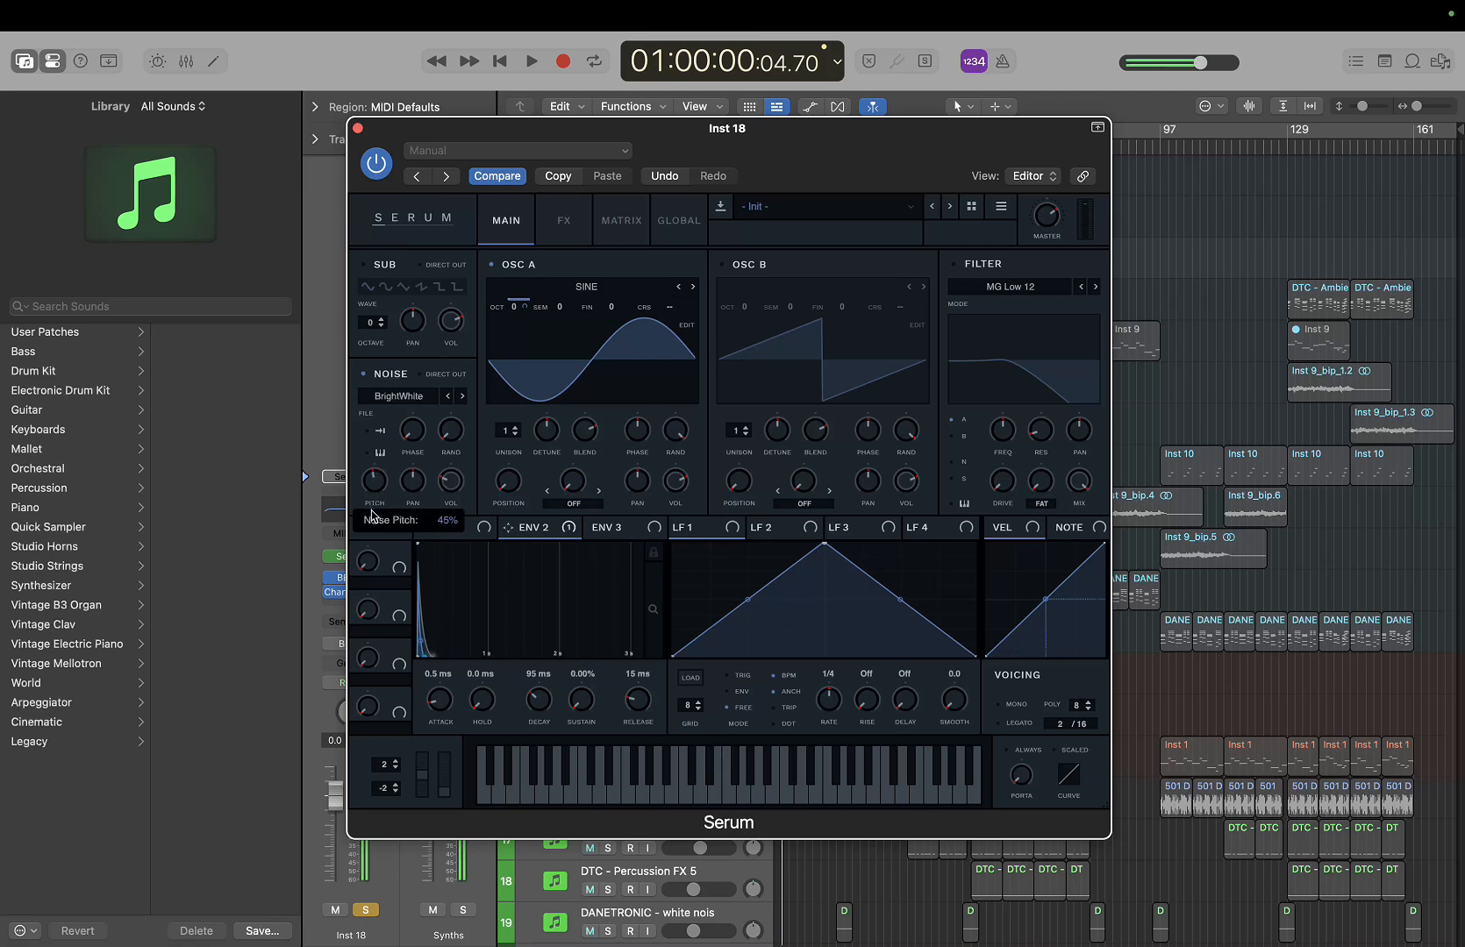
Lower the noise oscillator's pitch and level, close Serum, and open BEAM on Inst 18
{"action": "left_click_drag", "start_coordinate": [372, 516], "coordinate": [394, 446]}
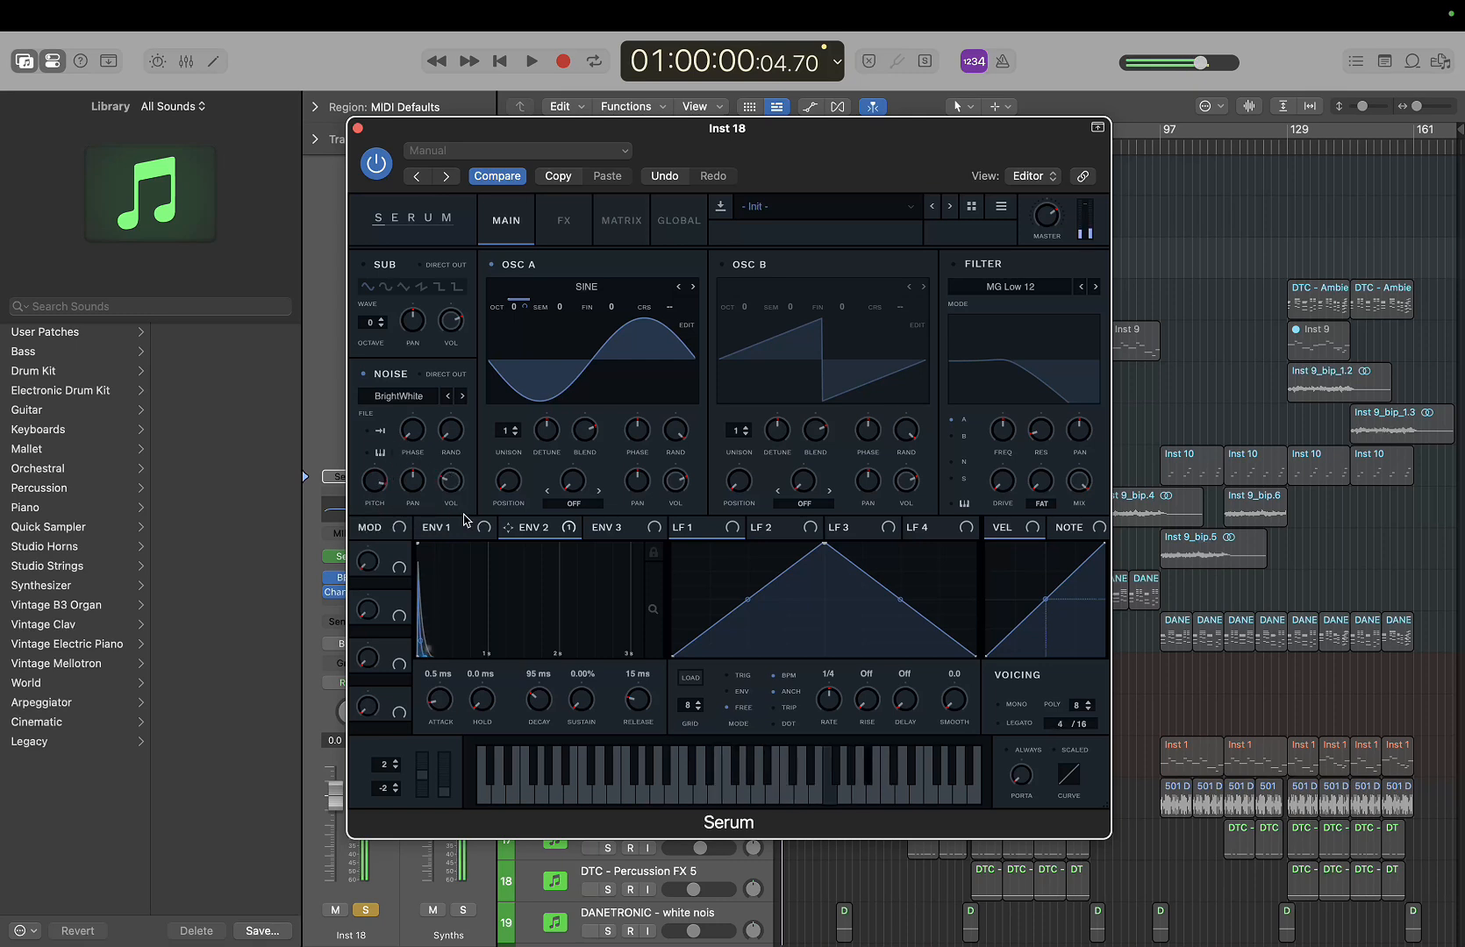
{"action": "left_click_drag", "start_coordinate": [449, 481], "coordinate": [444, 507]}
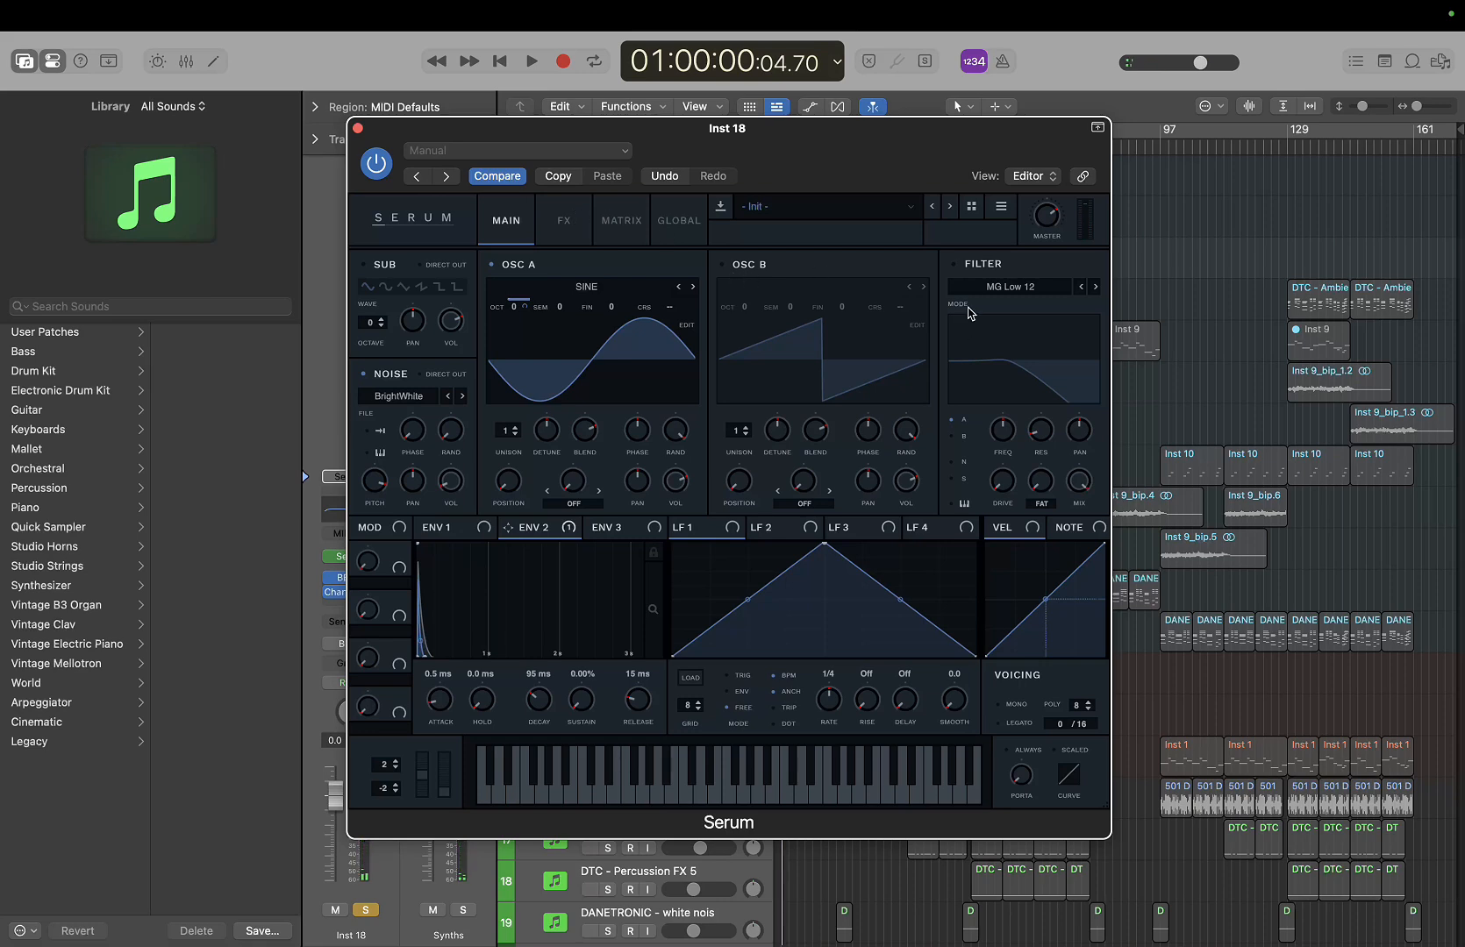
{"action": "left_click", "coordinate": [357, 128]}
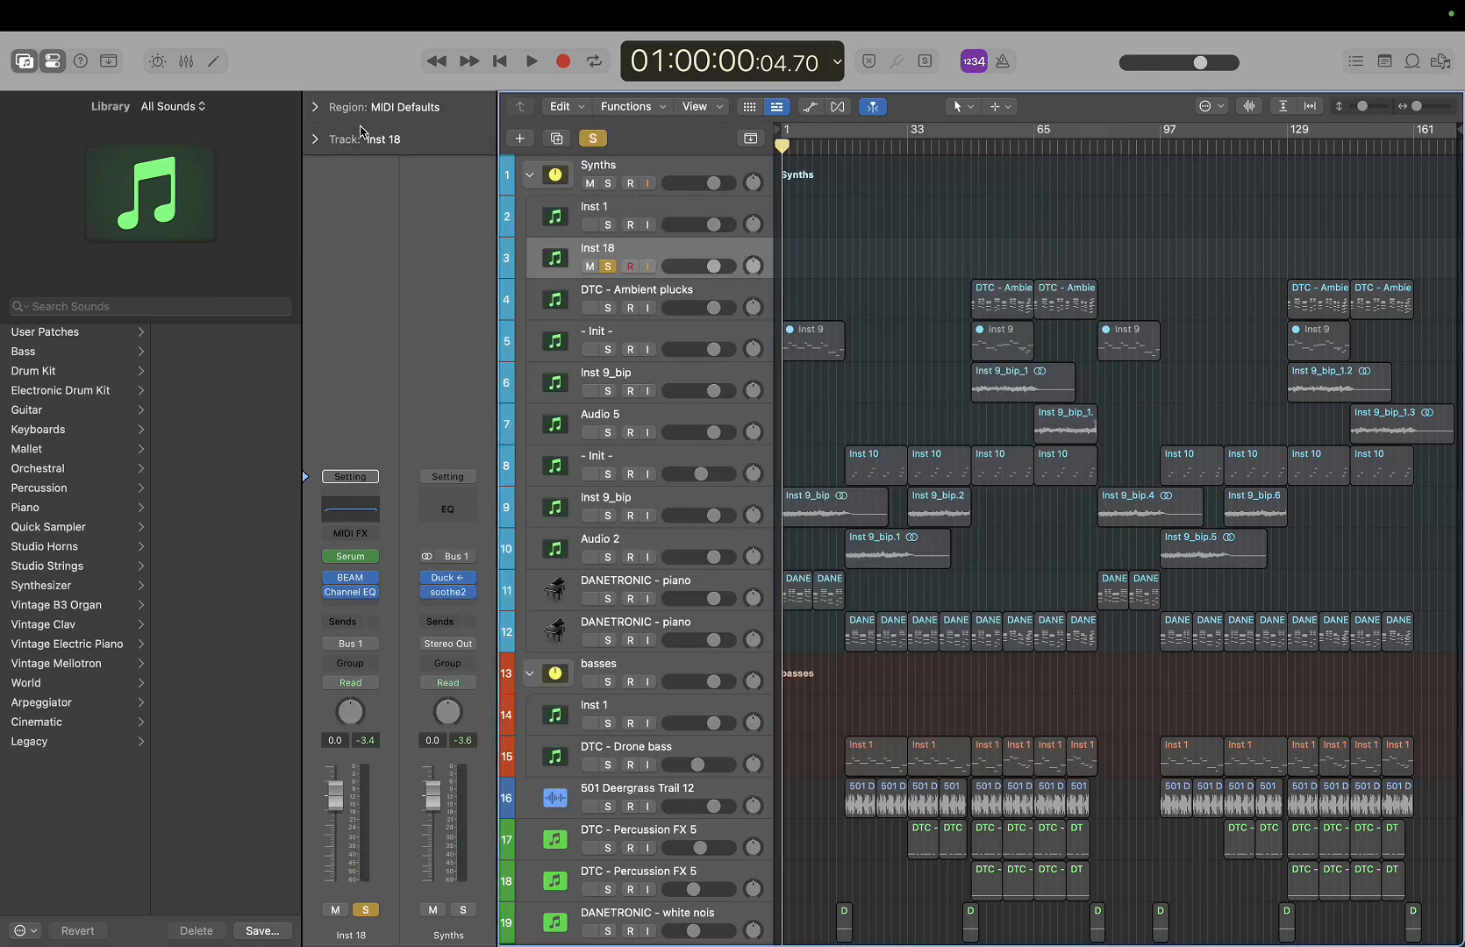
{"action": "left_click", "coordinate": [359, 559]}
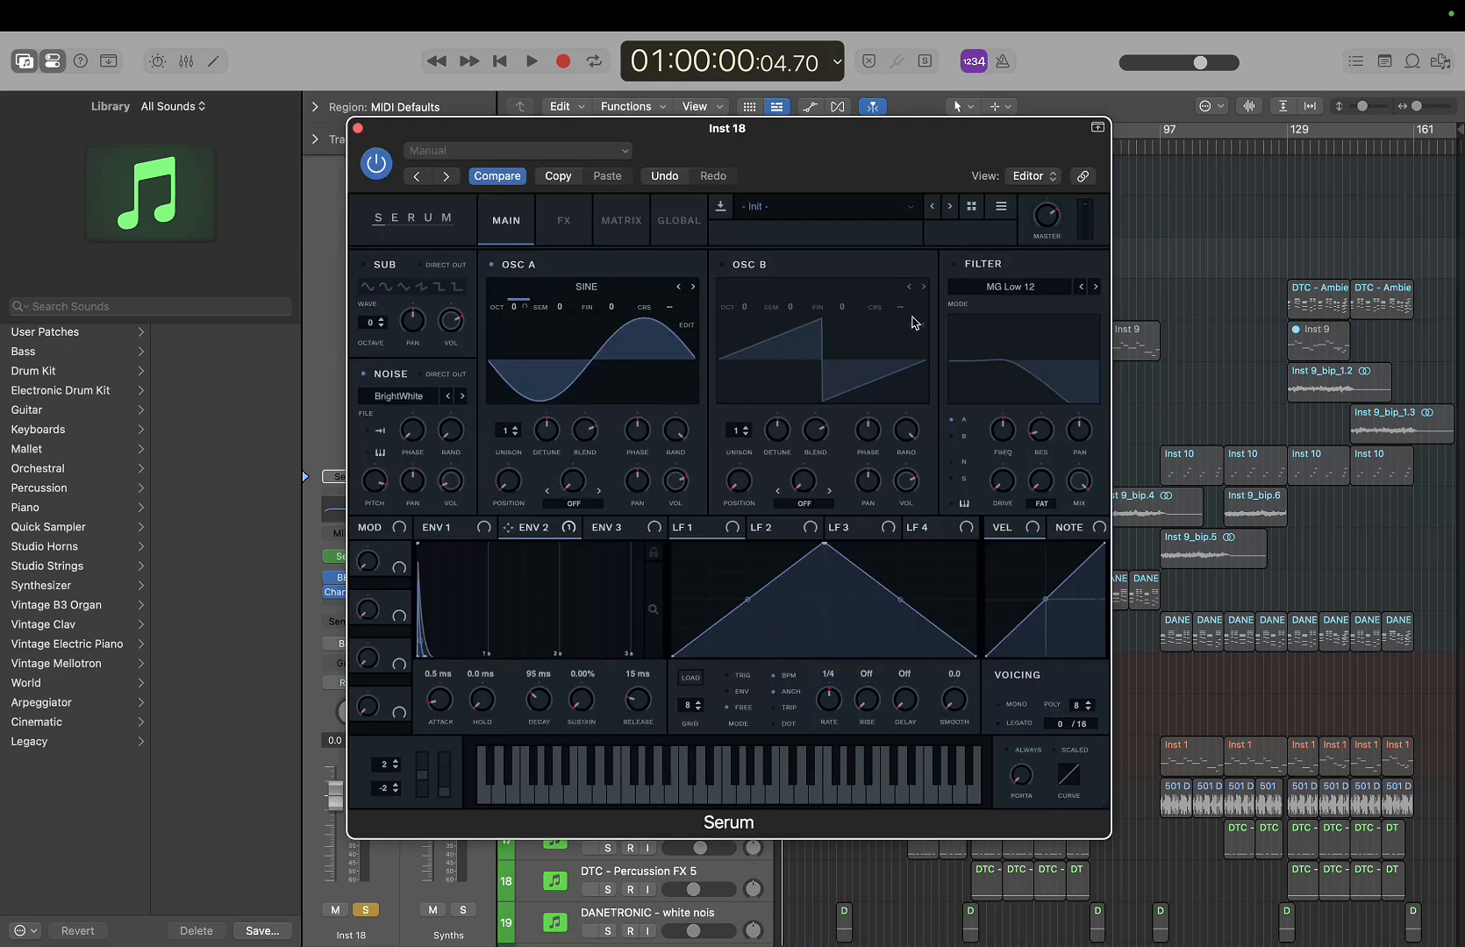
{"action": "left_click", "coordinate": [357, 129]}
{"action": "left_click", "coordinate": [360, 580]}
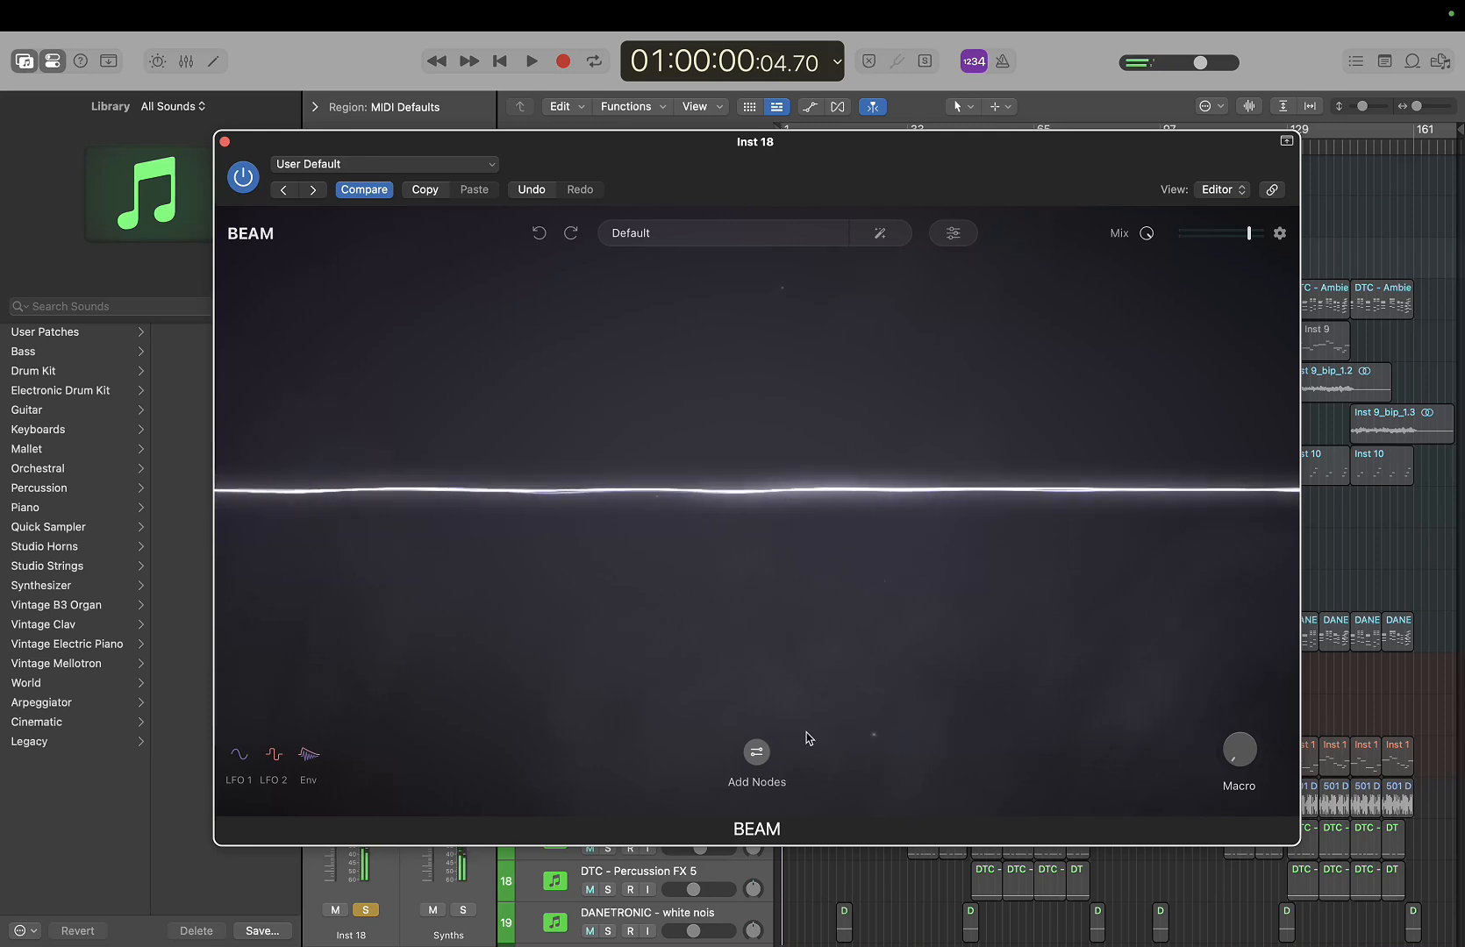
Add a Grains node onto the BEAM beam
{"action": "left_click", "coordinate": [756, 751]}
{"action": "left_click_drag", "start_coordinate": [756, 724], "coordinate": [747, 455]}
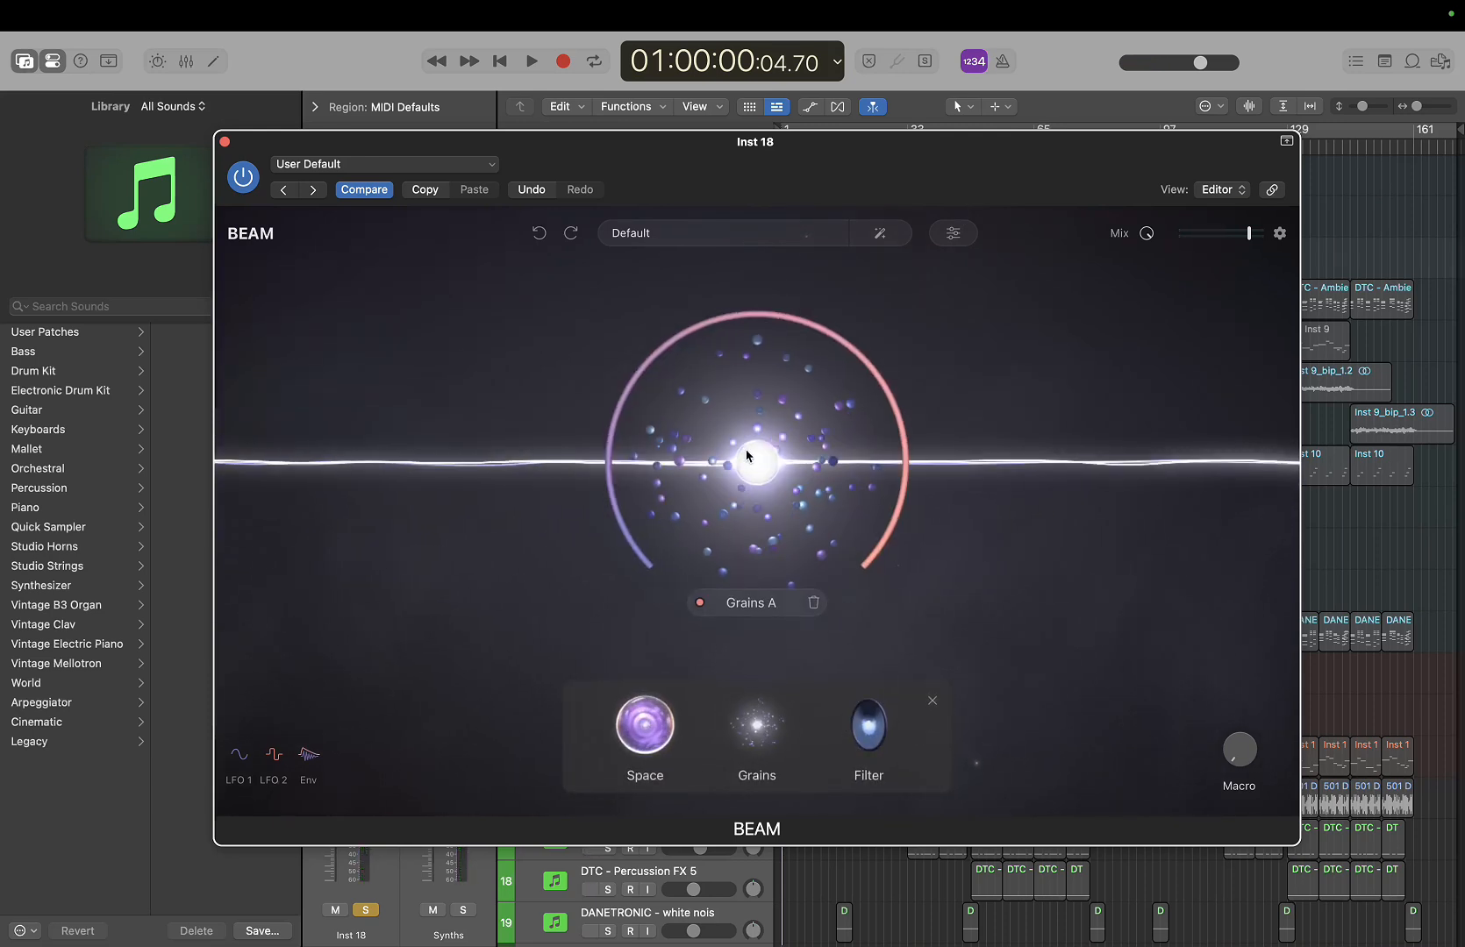
{"action": "left_click", "coordinate": [760, 510]}
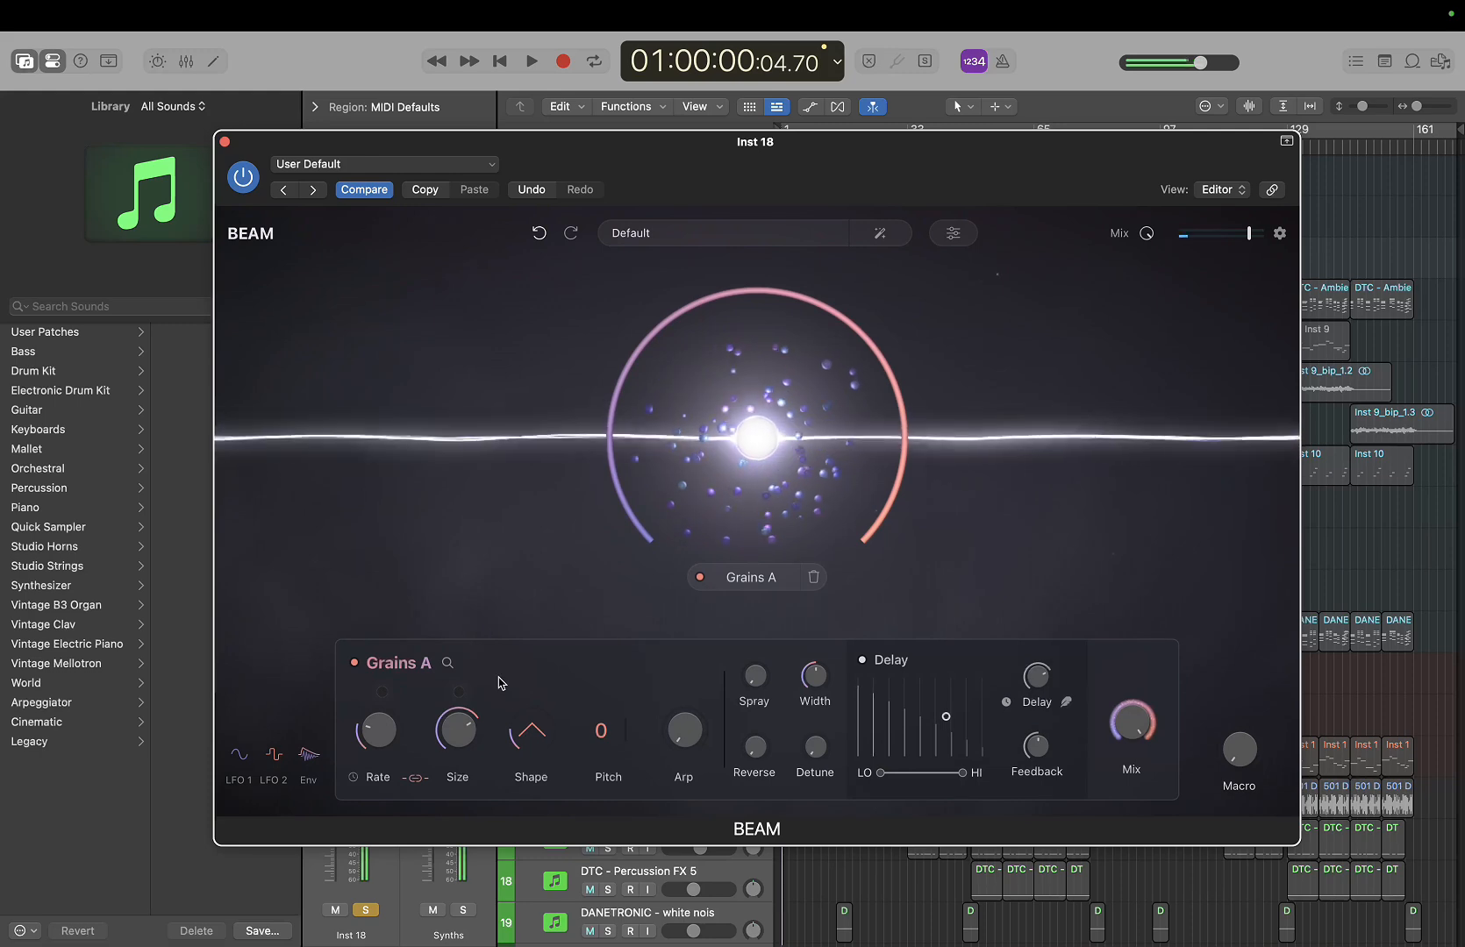
Raise the Grains A rate, reset grain pitch to 0, and increase grain size from 1:4 to 1:1
{"action": "left_click_drag", "start_coordinate": [376, 730], "coordinate": [372, 695]}
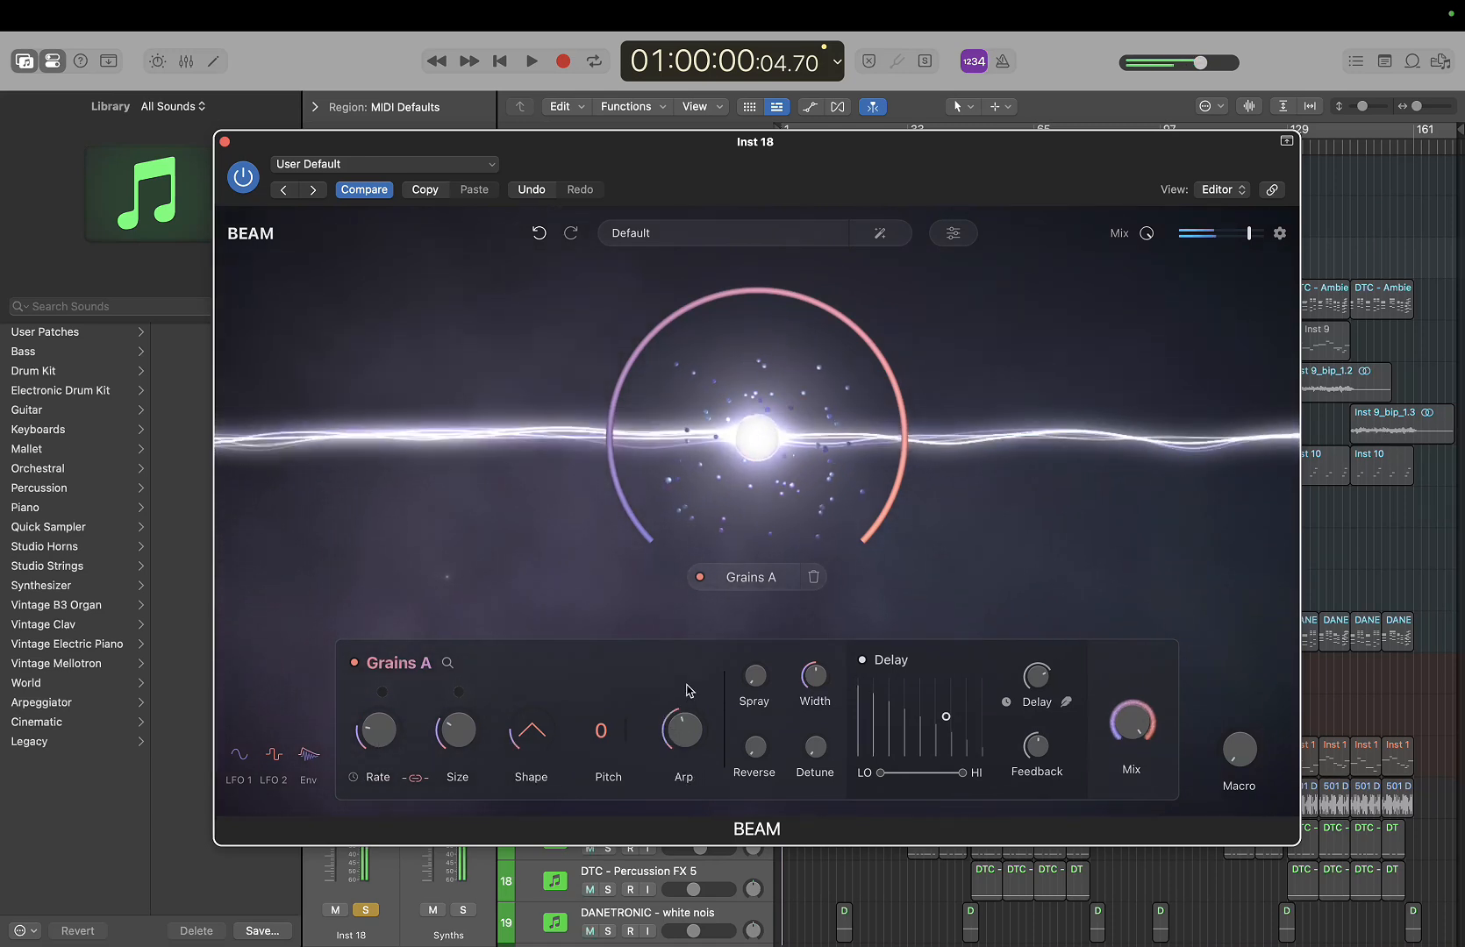
{"action": "left_click_drag", "start_coordinate": [384, 729], "coordinate": [379, 707]}
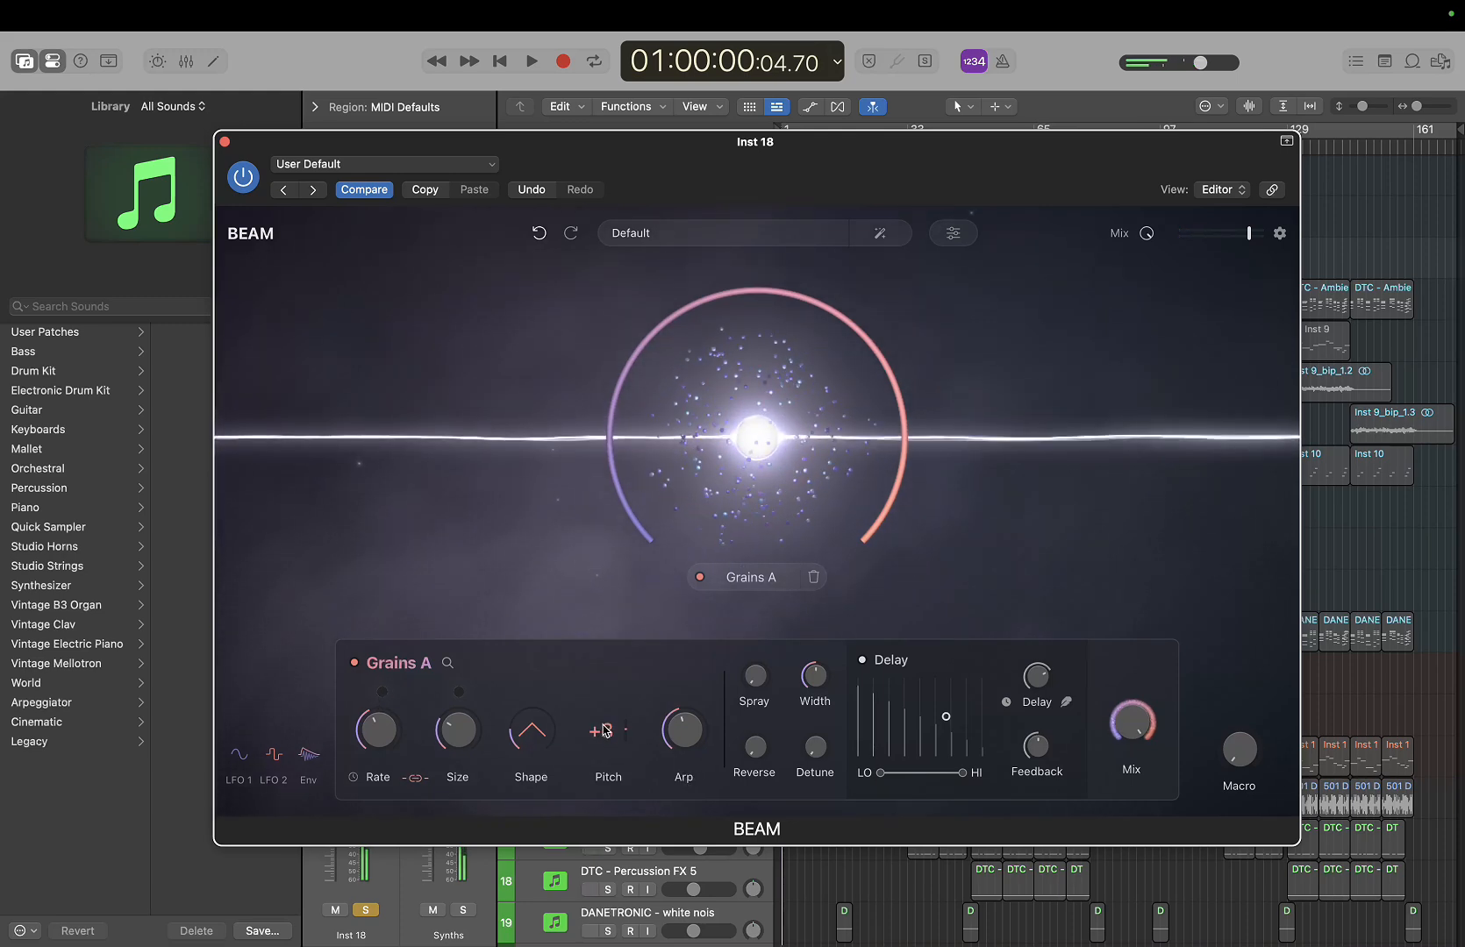
{"action": "mouse_move", "coordinate": [604, 730]}
{"action": "left_mouse_down"}
{"action": "mouse_move", "coordinate": [609, 697]}
{"action": "mouse_move", "coordinate": [608, 753]}
{"action": "left_mouse_up"}
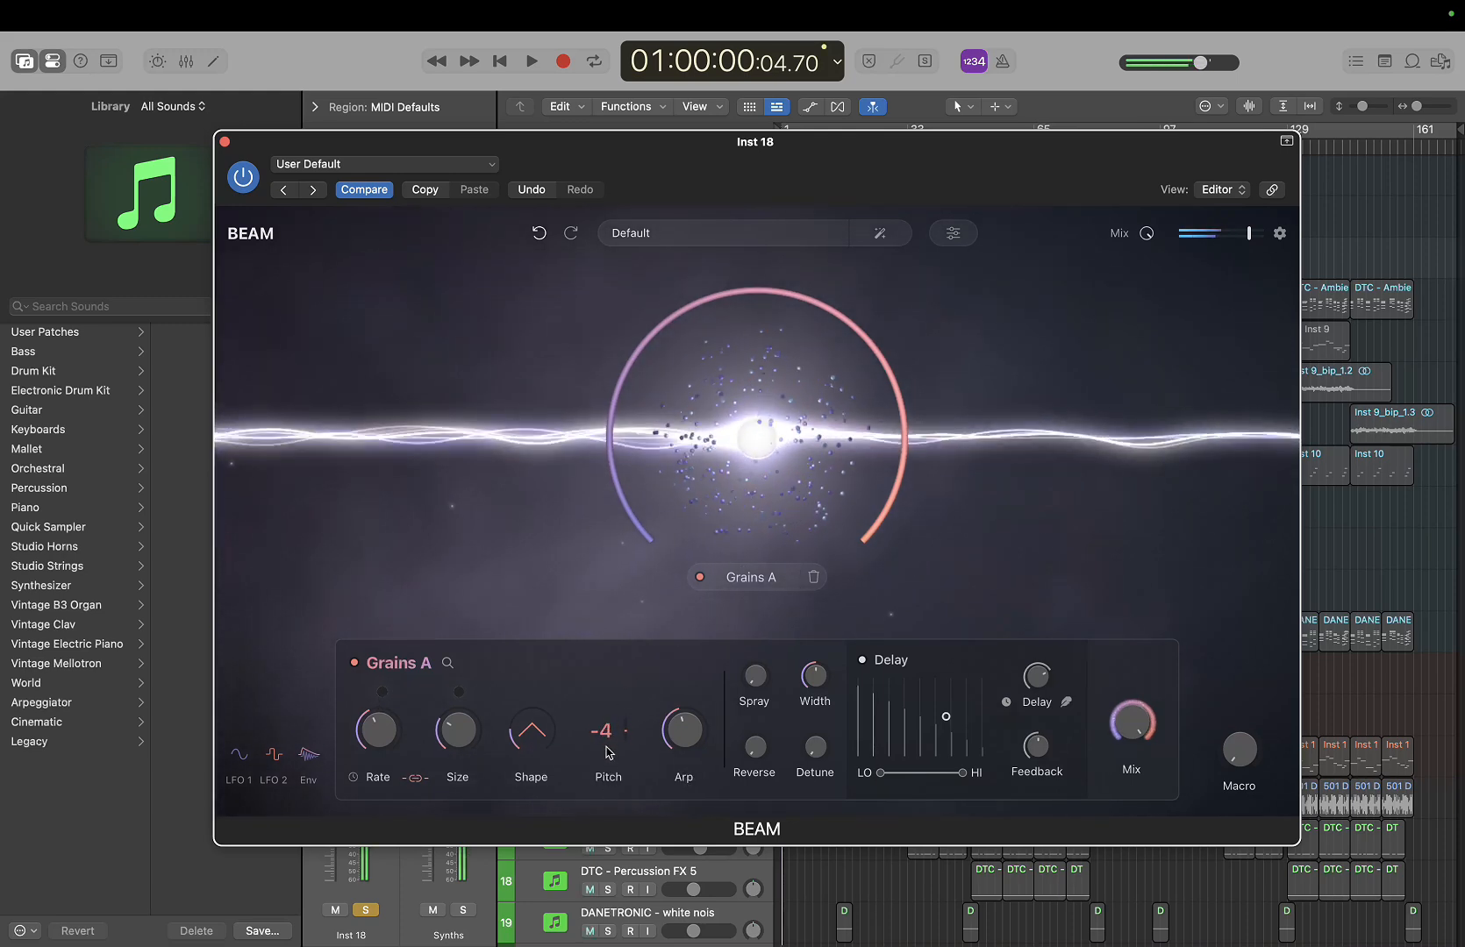
{"action": "double_click", "coordinate": [603, 731]}
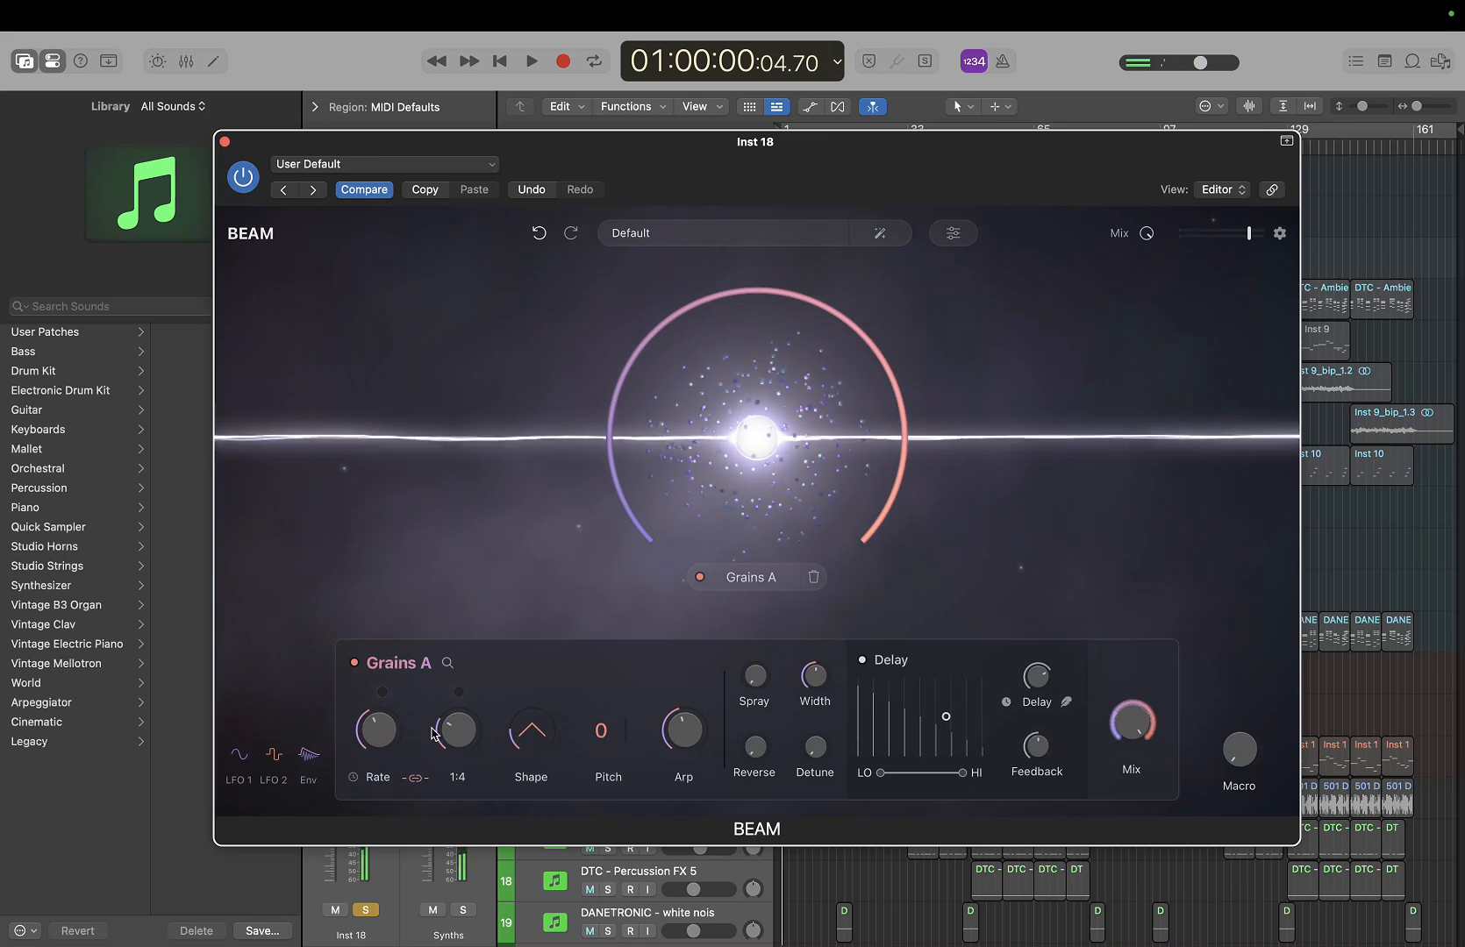
{"action": "mouse_move", "coordinate": [436, 728]}
{"action": "left_mouse_down"}
{"action": "mouse_move", "coordinate": [448, 688]}
{"action": "mouse_move", "coordinate": [438, 696]}
{"action": "left_mouse_up"}
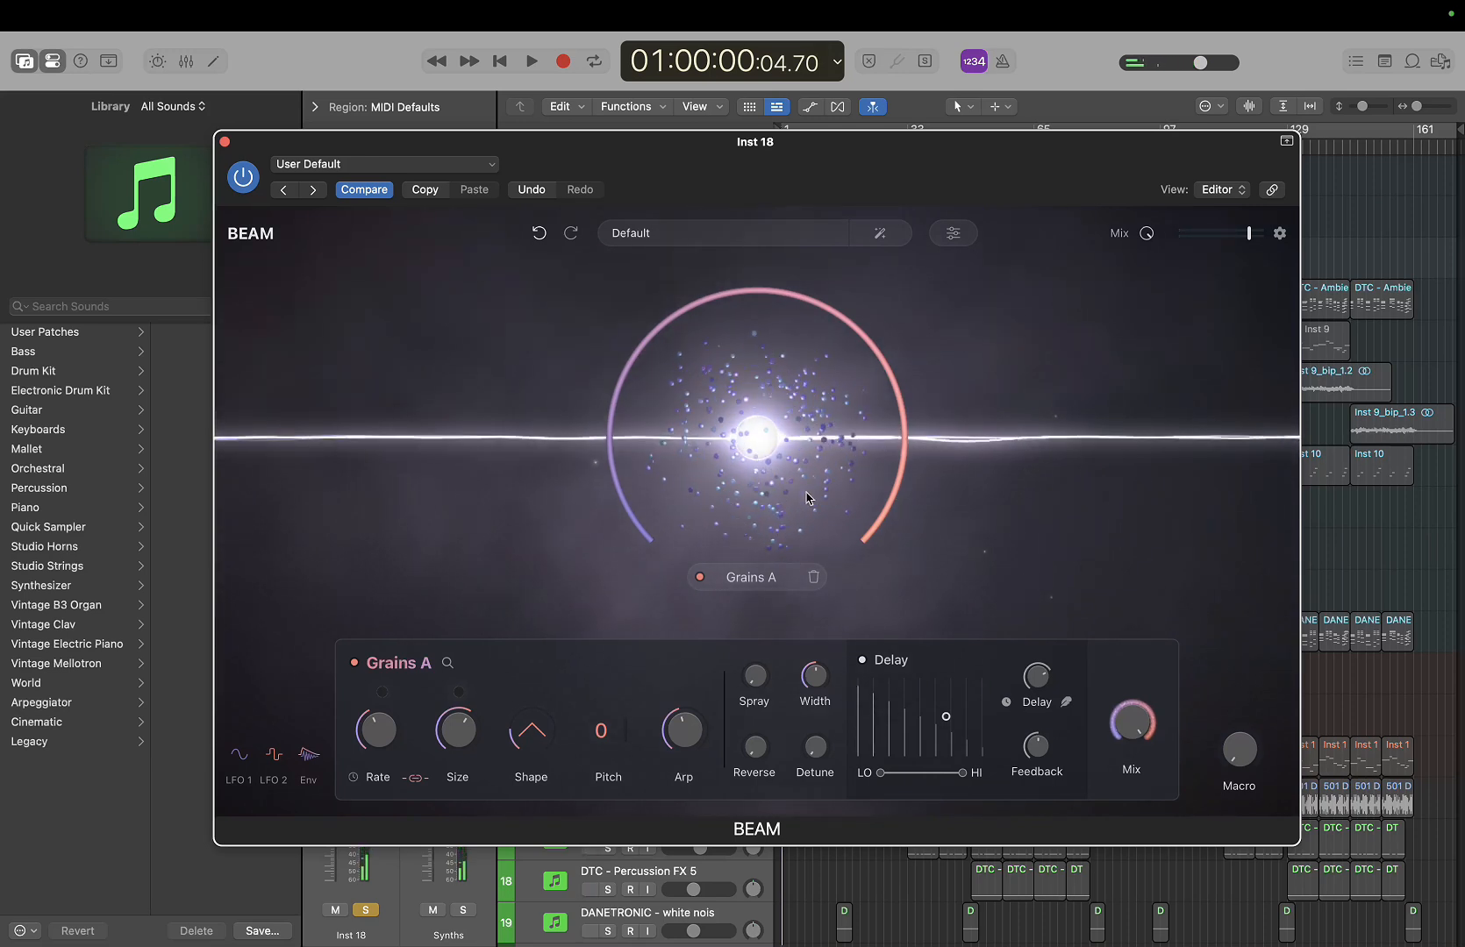
{"action": "left_click", "coordinate": [978, 566]}
Add a Filter node after Grains A, set it to Comb 2, and lower its cutoff below 83.3 Hz
{"action": "left_click", "coordinate": [756, 755]}
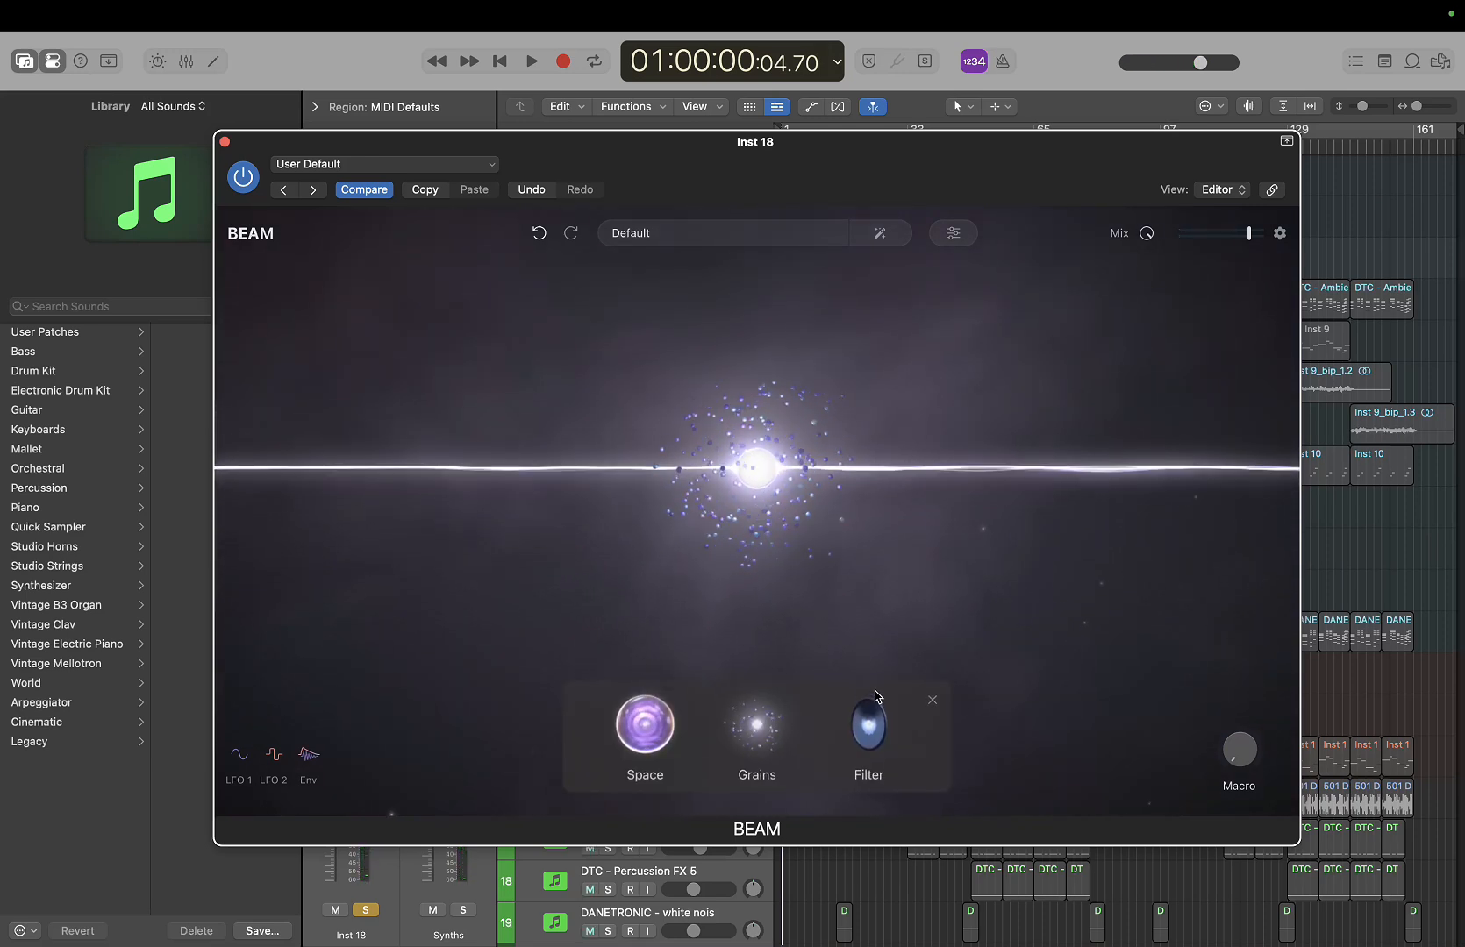
{"action": "left_click_drag", "start_coordinate": [874, 695], "coordinate": [935, 462]}
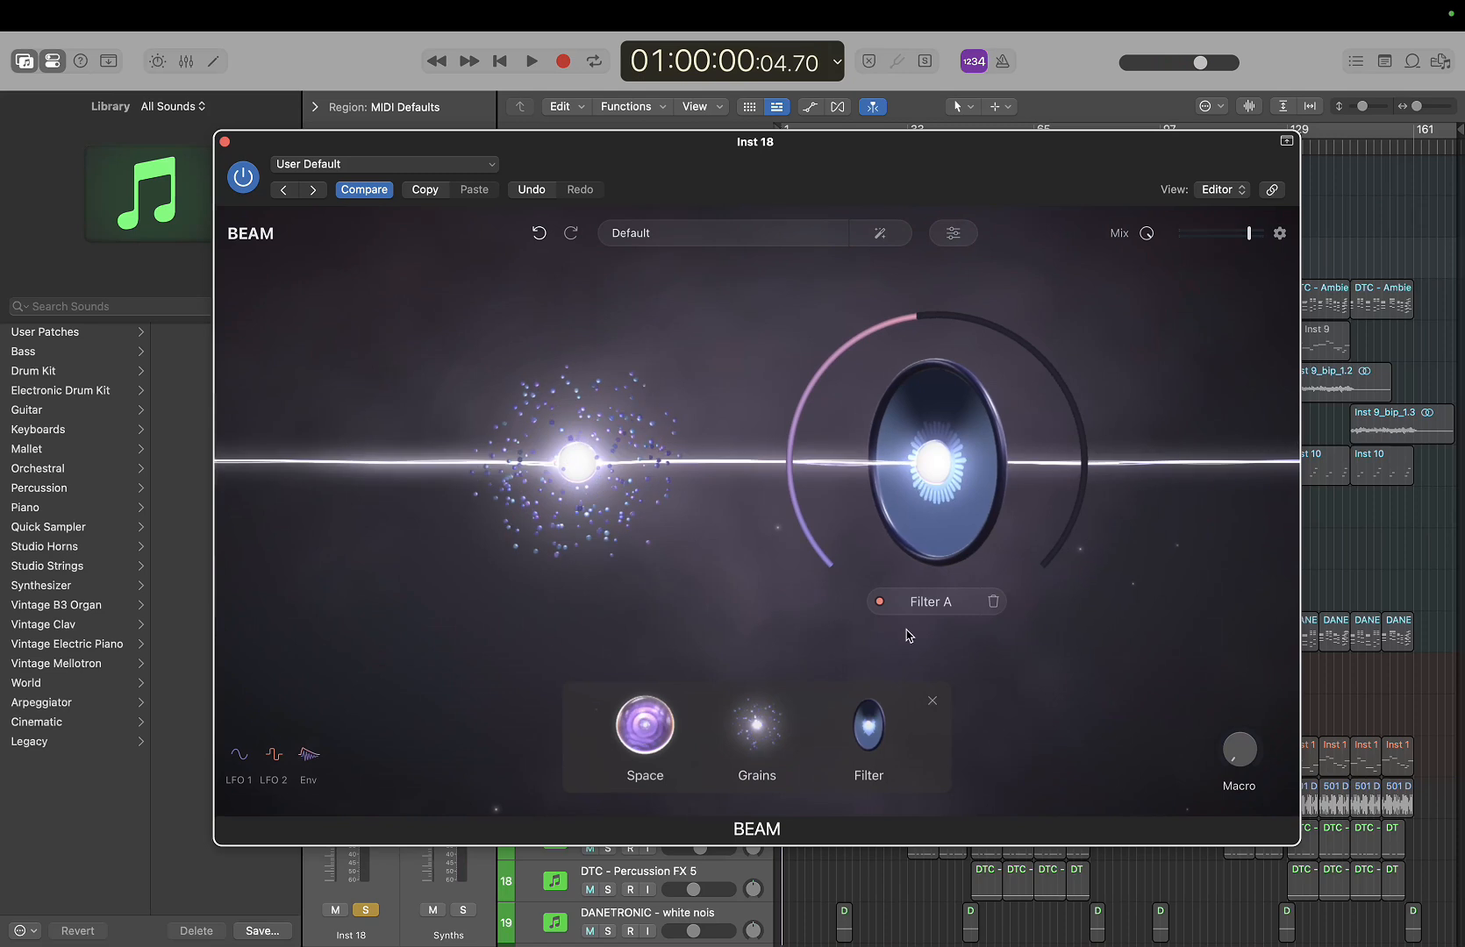
{"action": "left_click", "coordinate": [935, 454]}
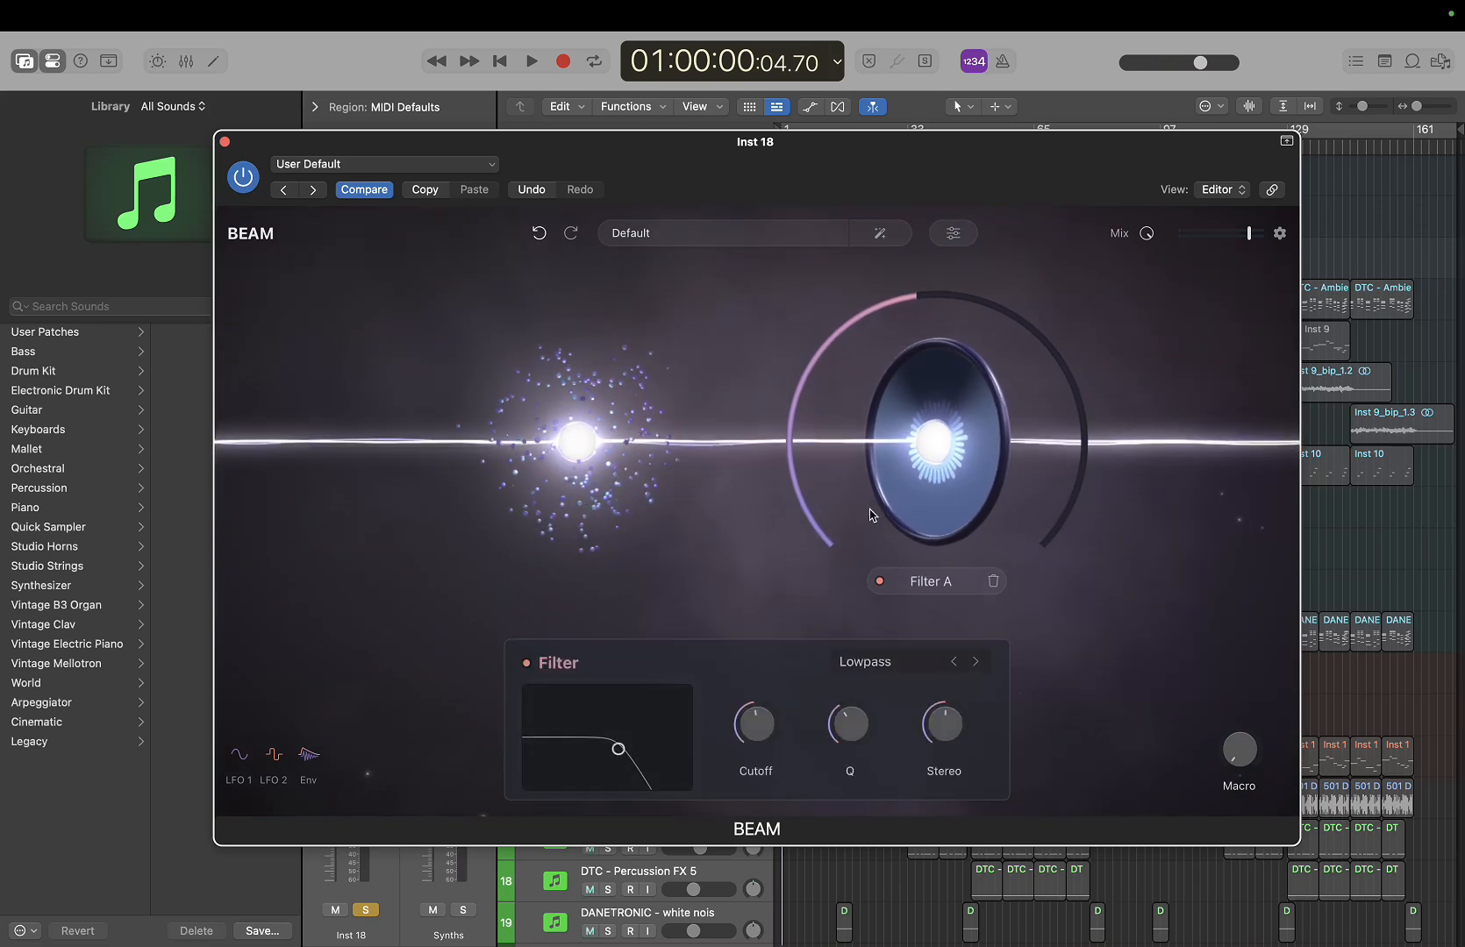
{"action": "left_click", "coordinate": [953, 661]}
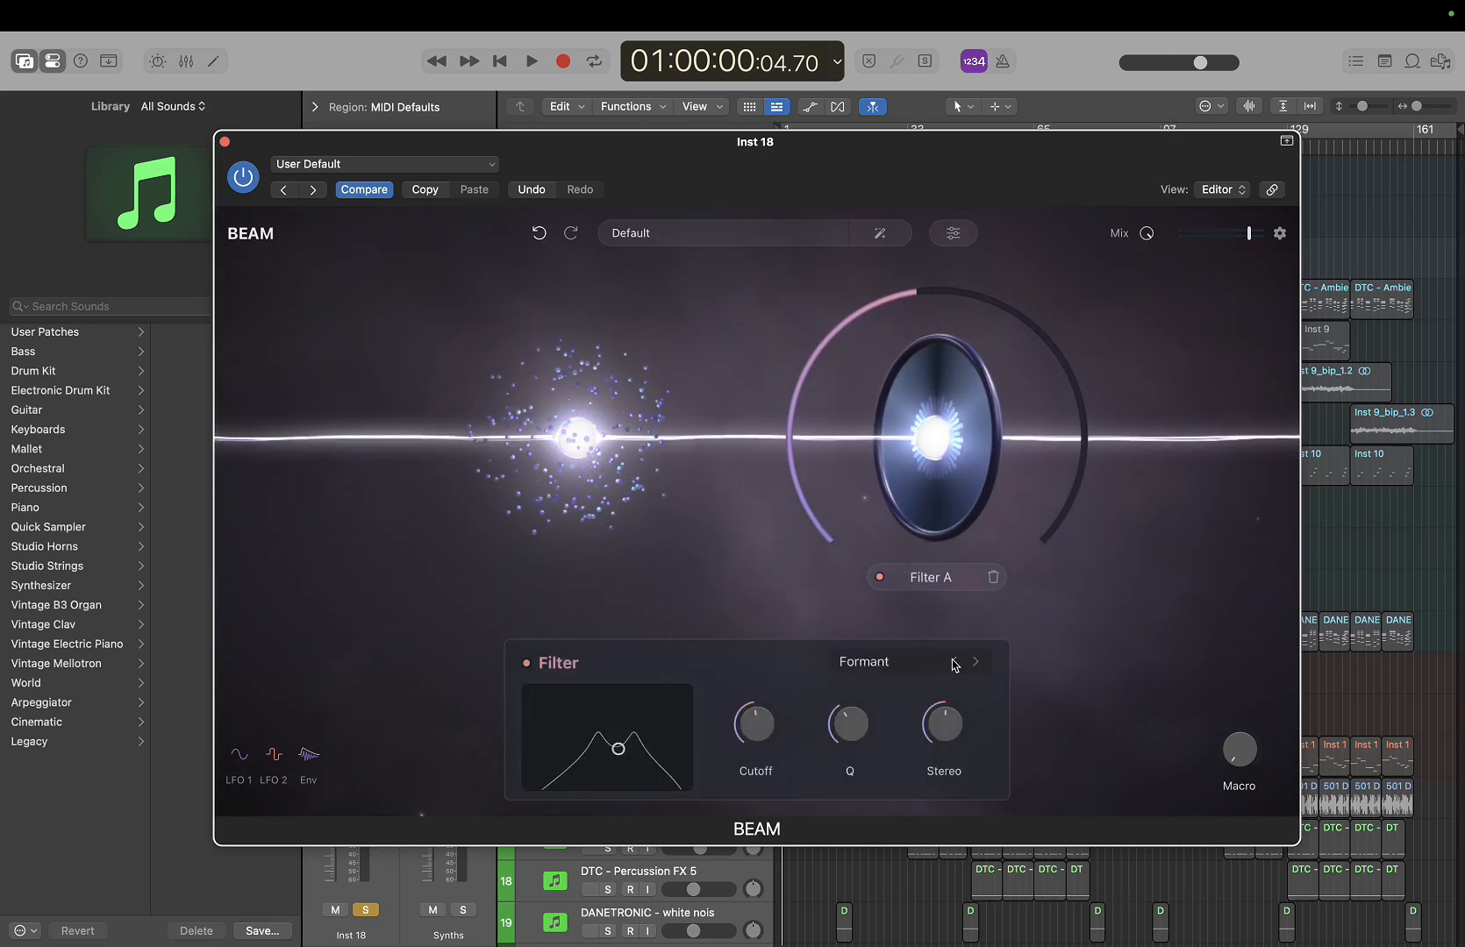
{"action": "left_click", "coordinate": [954, 661]}
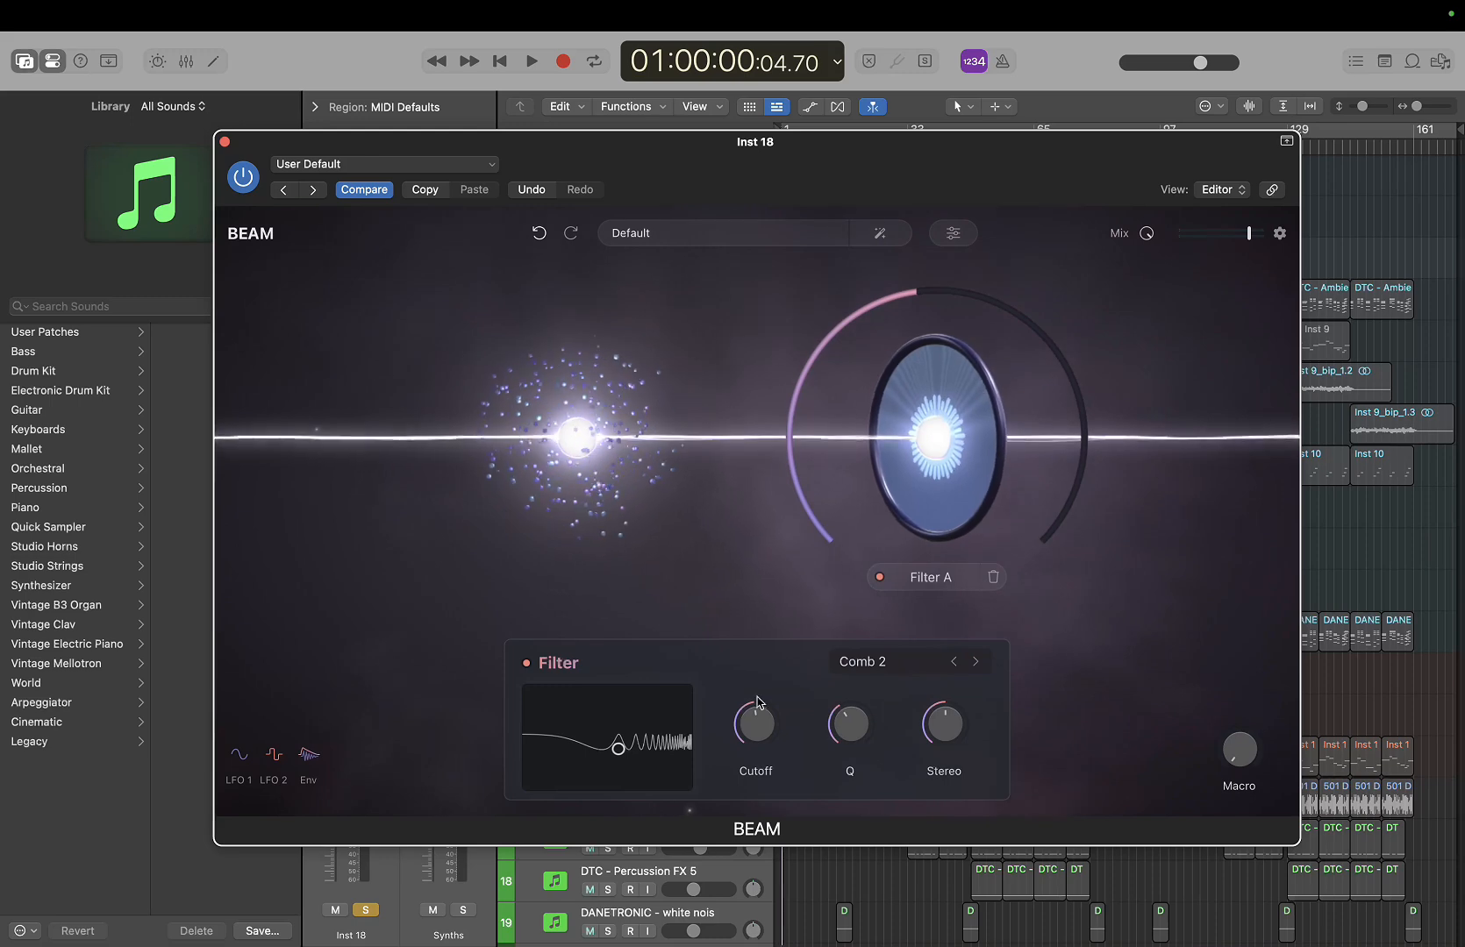
{"action": "left_click_drag", "start_coordinate": [760, 715], "coordinate": [748, 722]}
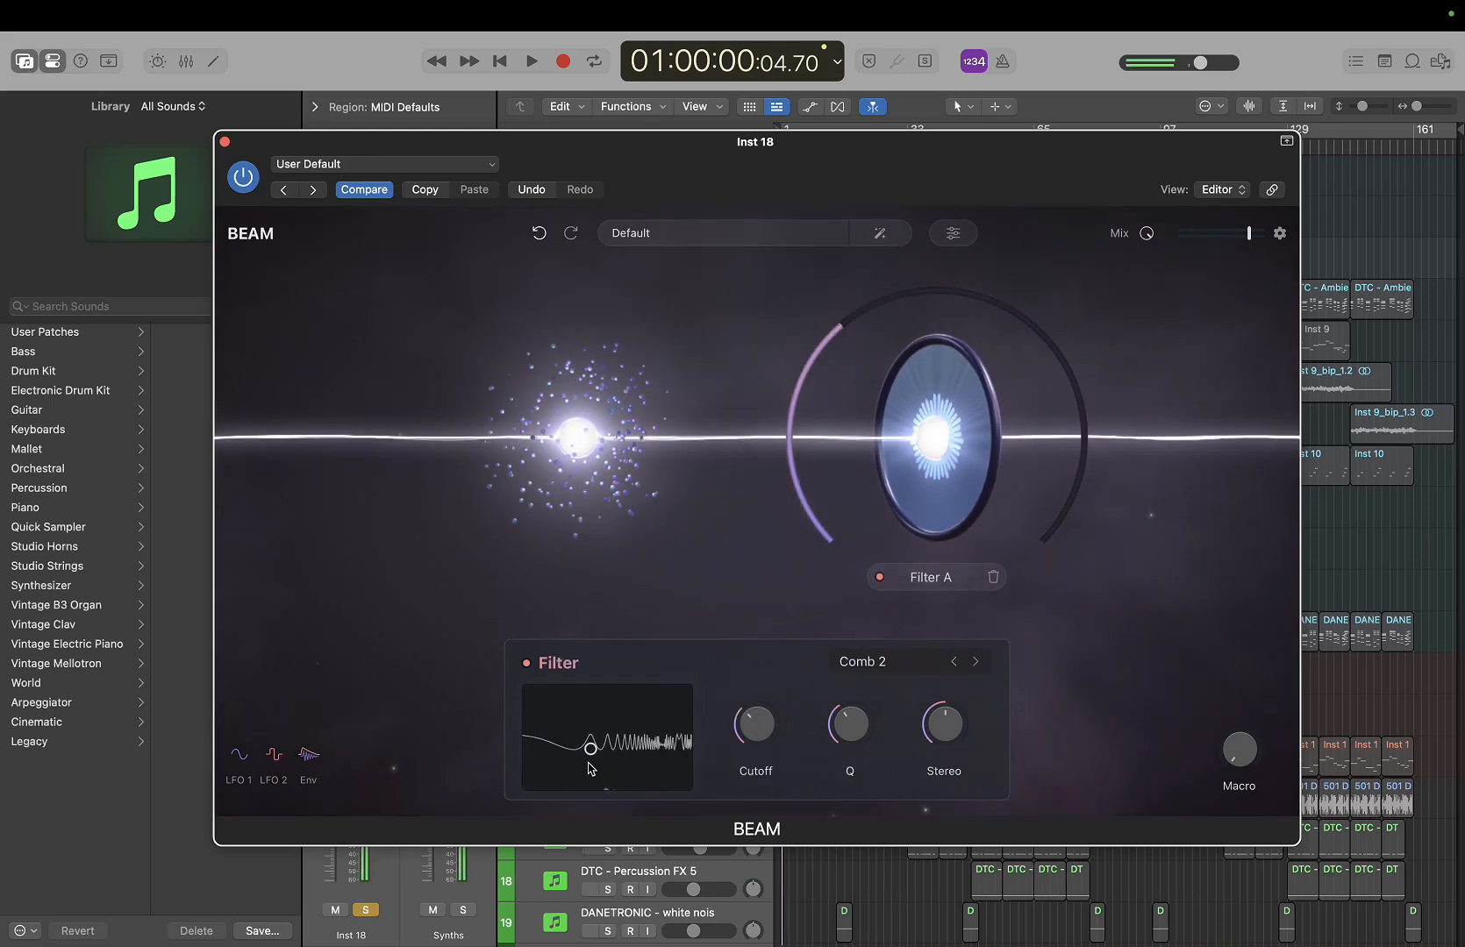
{"action": "left_click_drag", "start_coordinate": [592, 752], "coordinate": [535, 702]}
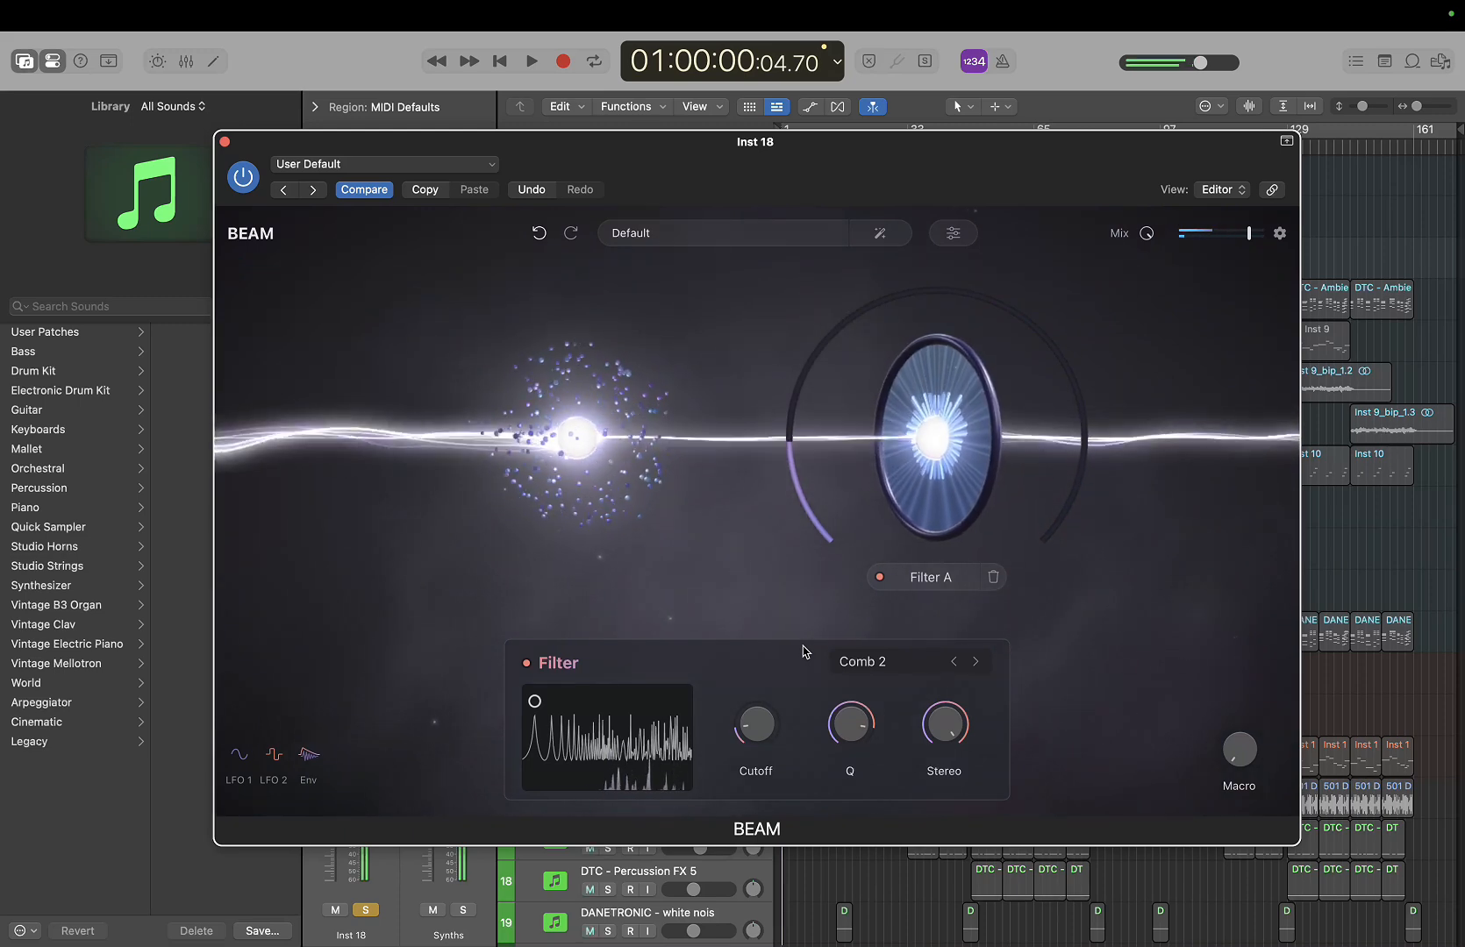
Add a second filter node, Filter B, at the end of the beam
{"action": "left_click", "coordinate": [1108, 493]}
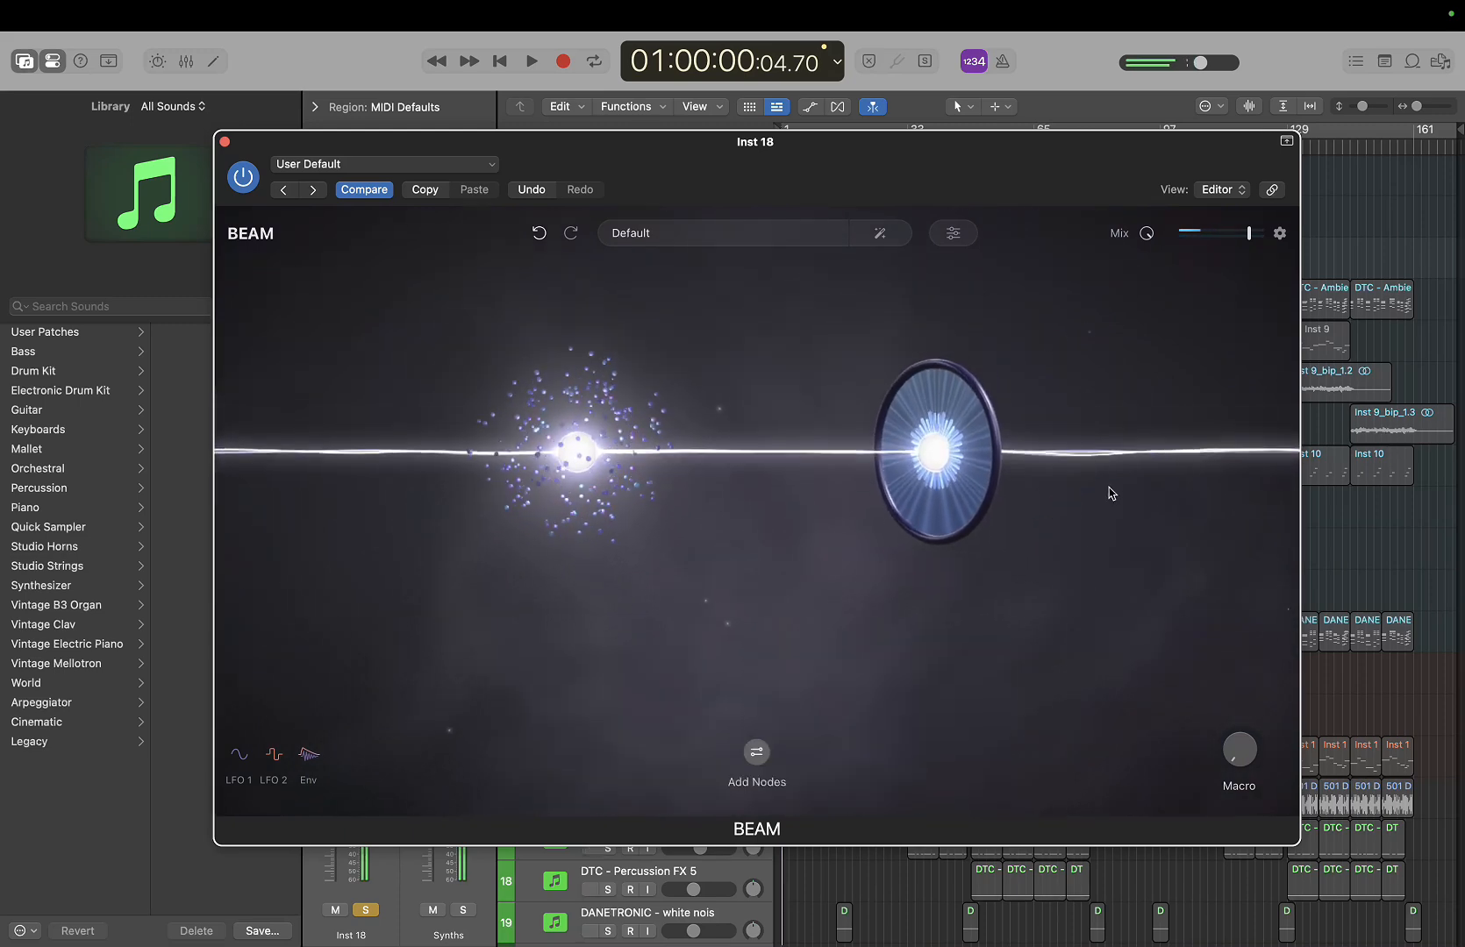
{"action": "left_click", "coordinate": [752, 755]}
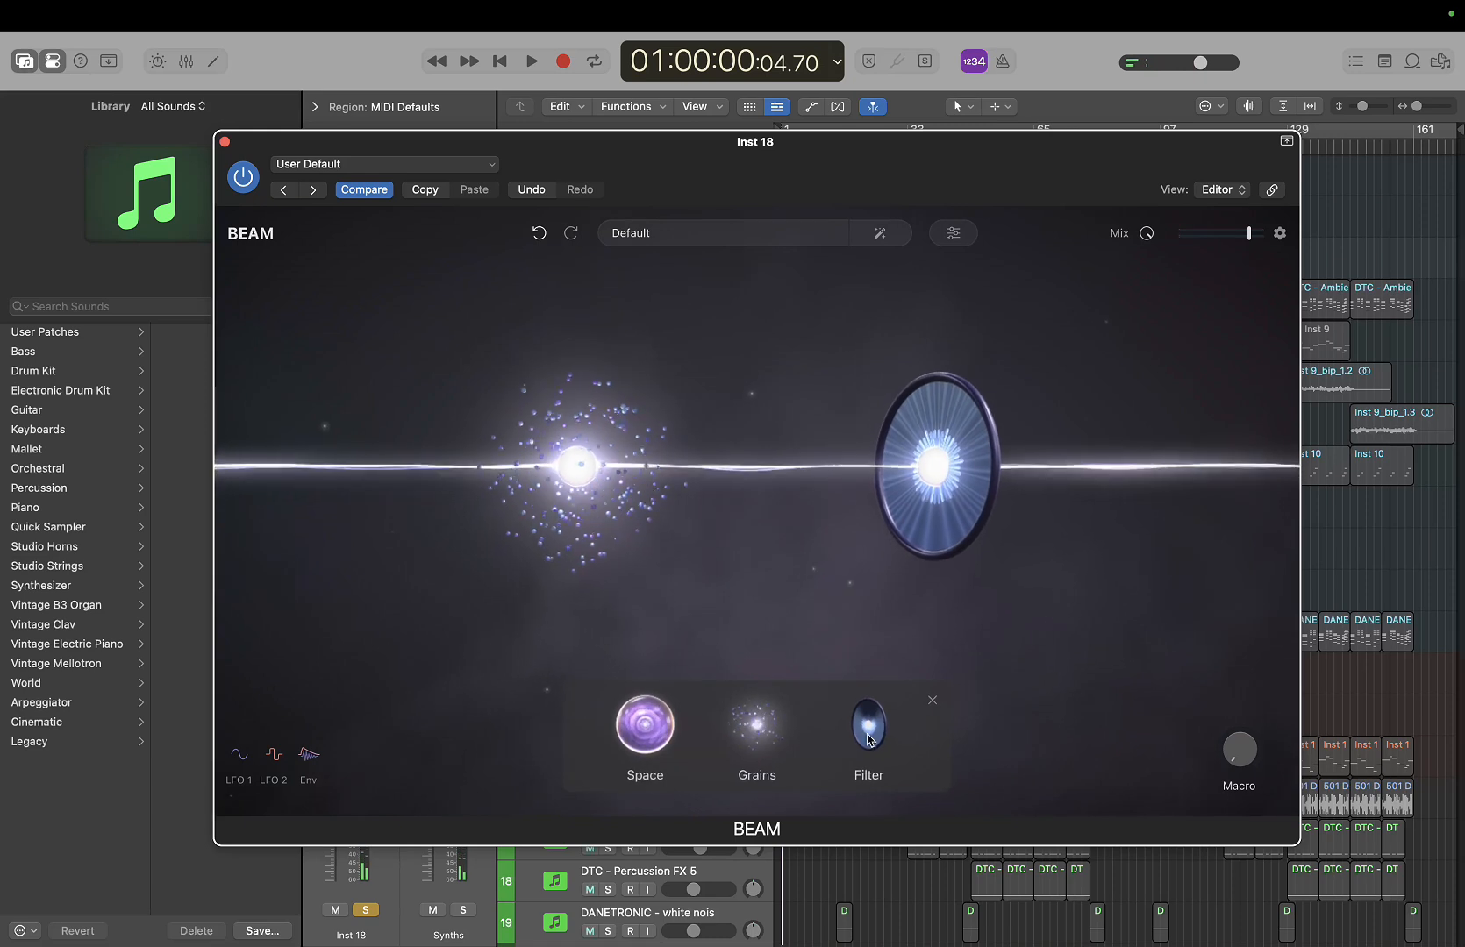
{"action": "left_click_drag", "start_coordinate": [1016, 605], "coordinate": [1088, 509]}
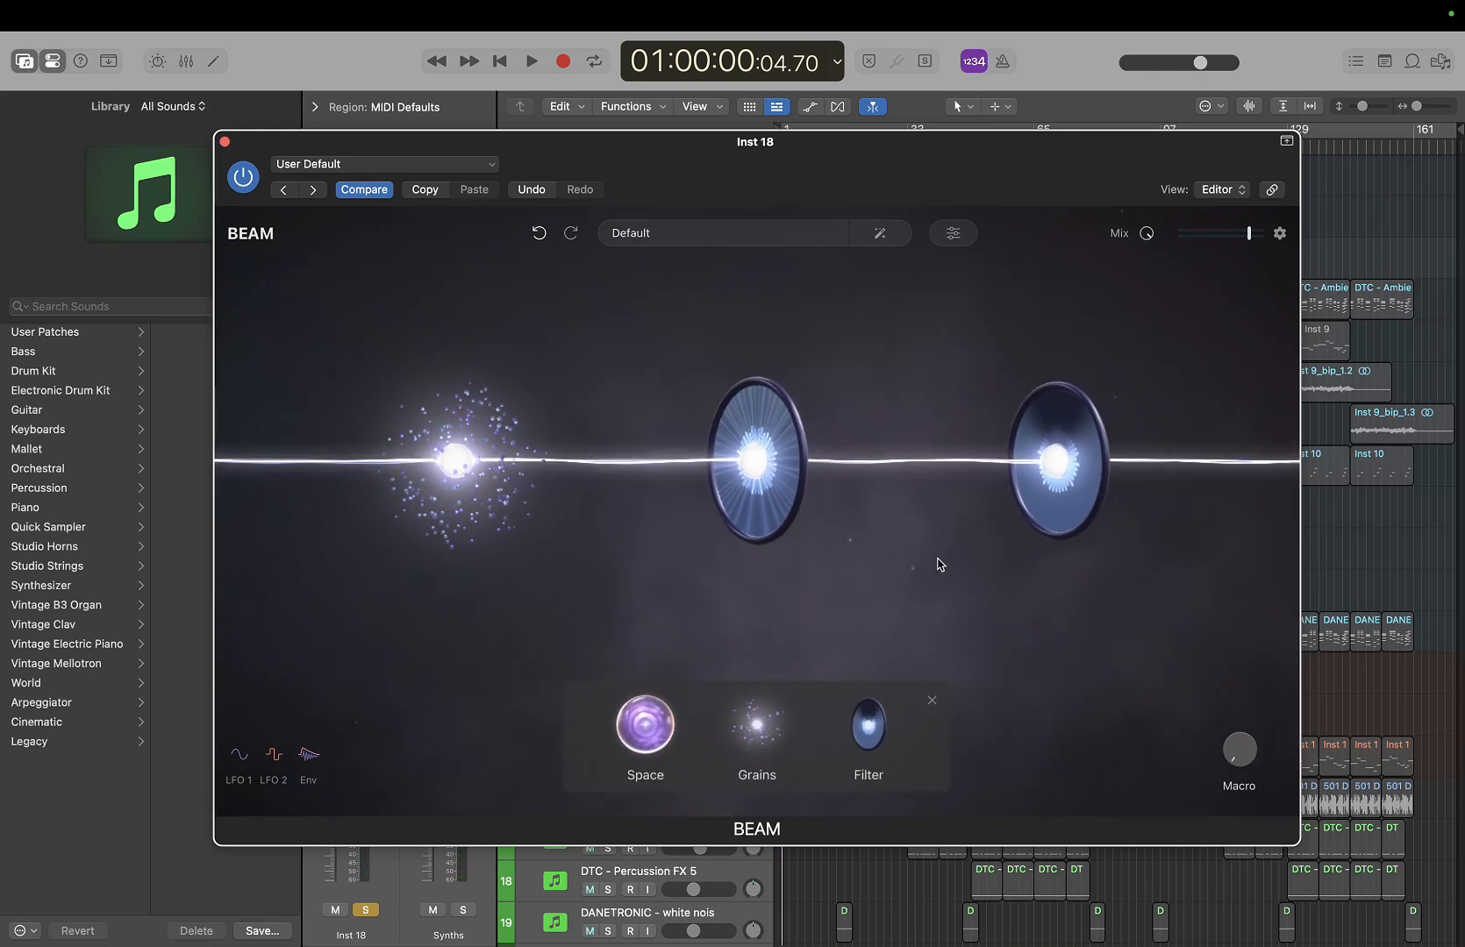
Assign LFO 1 to Filter B's lowpass cutoff, raise the cutoff to 408 Hz, and show LFO 1 shapes
{"action": "left_click", "coordinate": [1049, 508]}
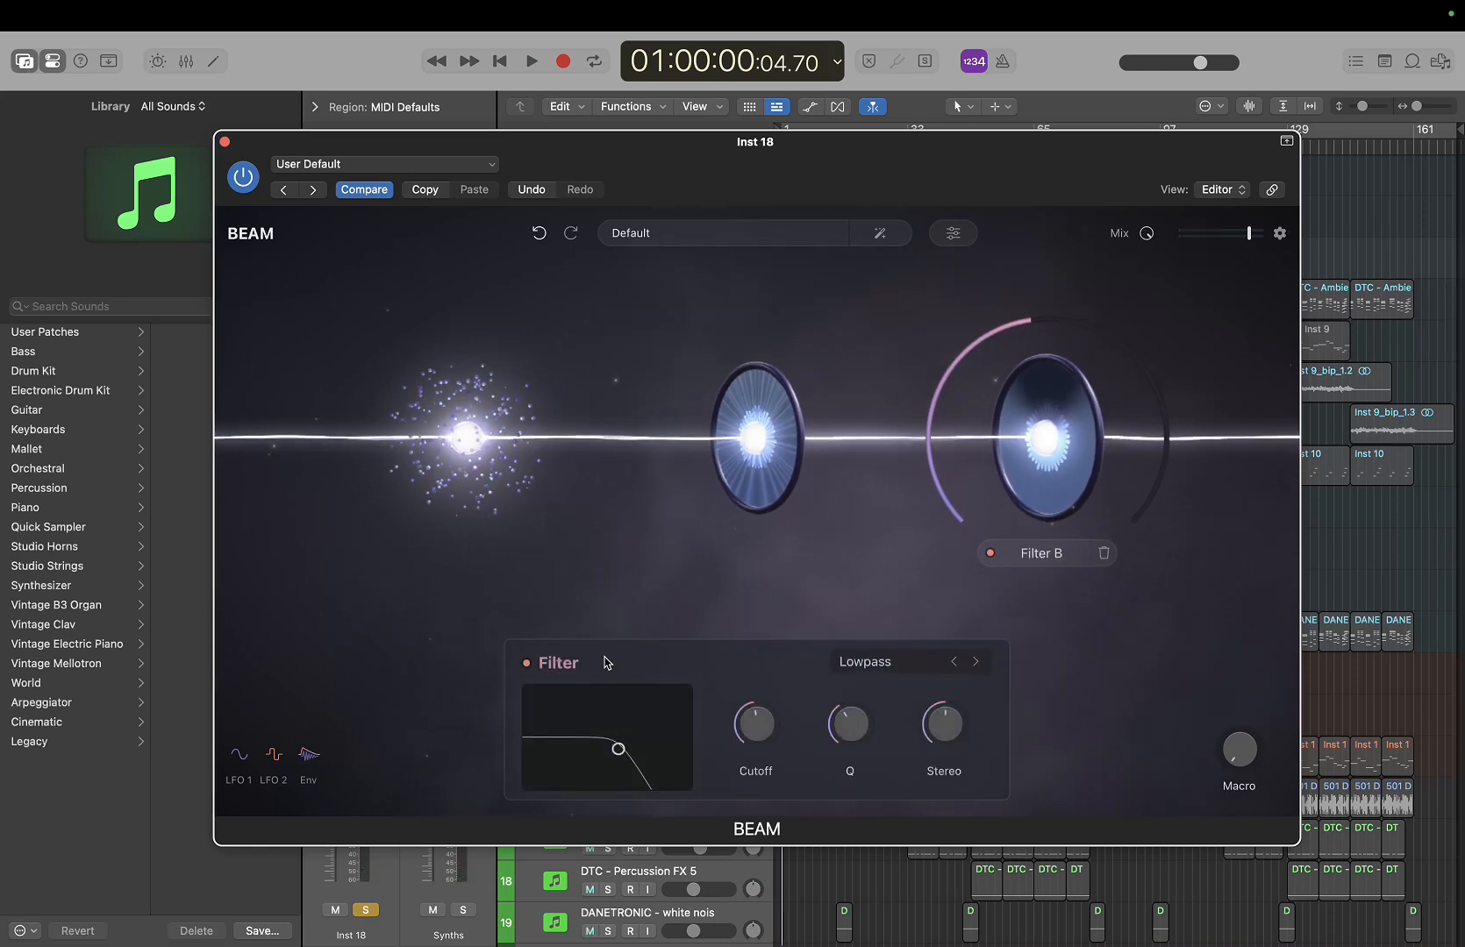
{"action": "left_click", "coordinate": [237, 756]}
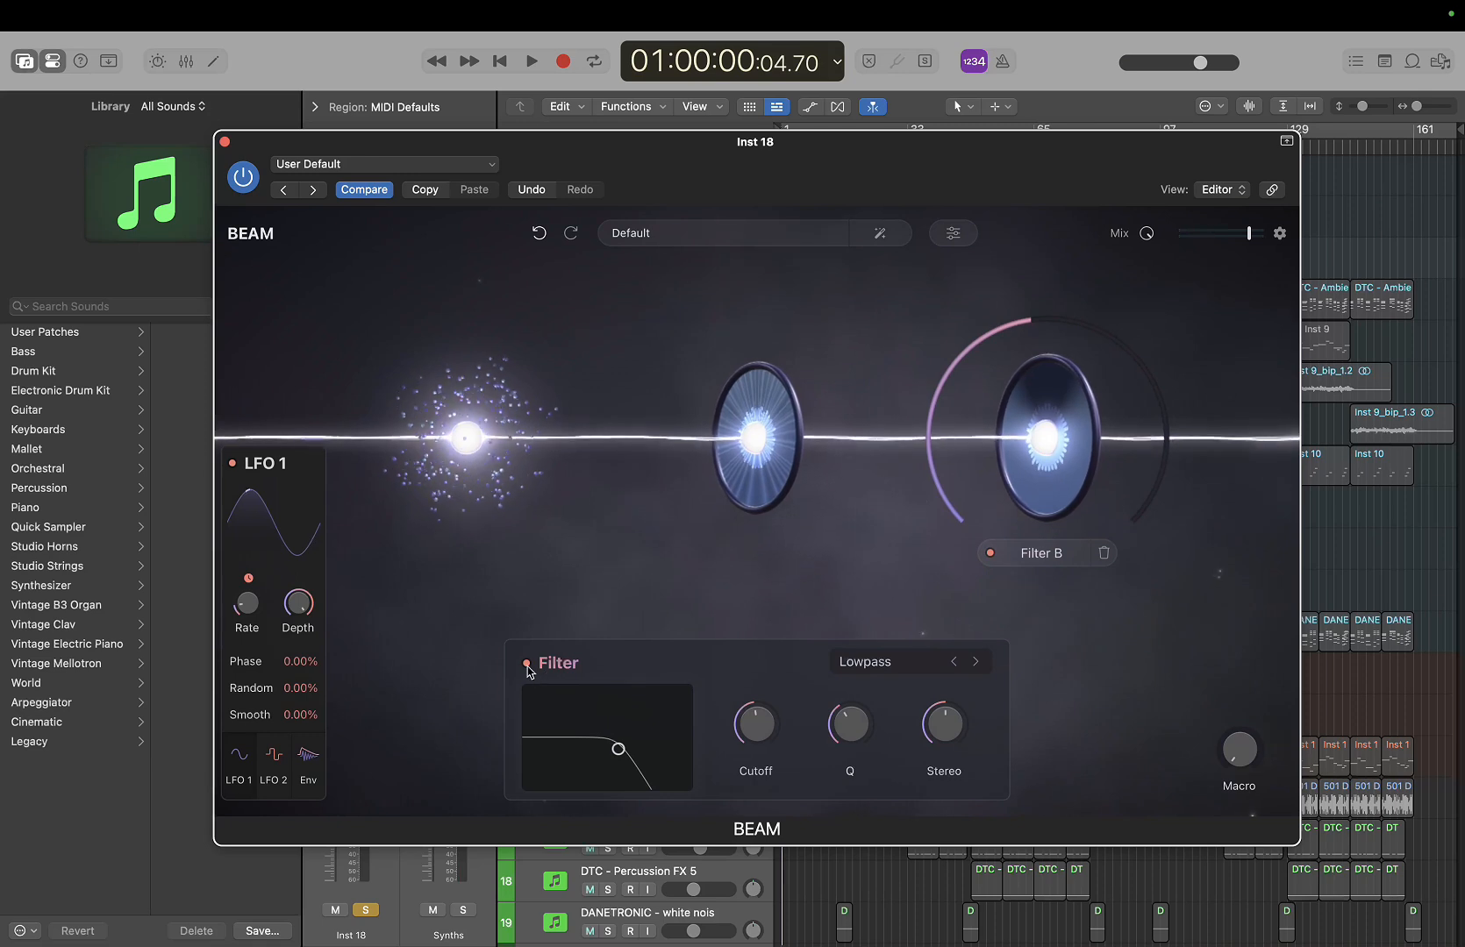
{"action": "left_click_drag", "start_coordinate": [239, 756], "coordinate": [763, 715]}
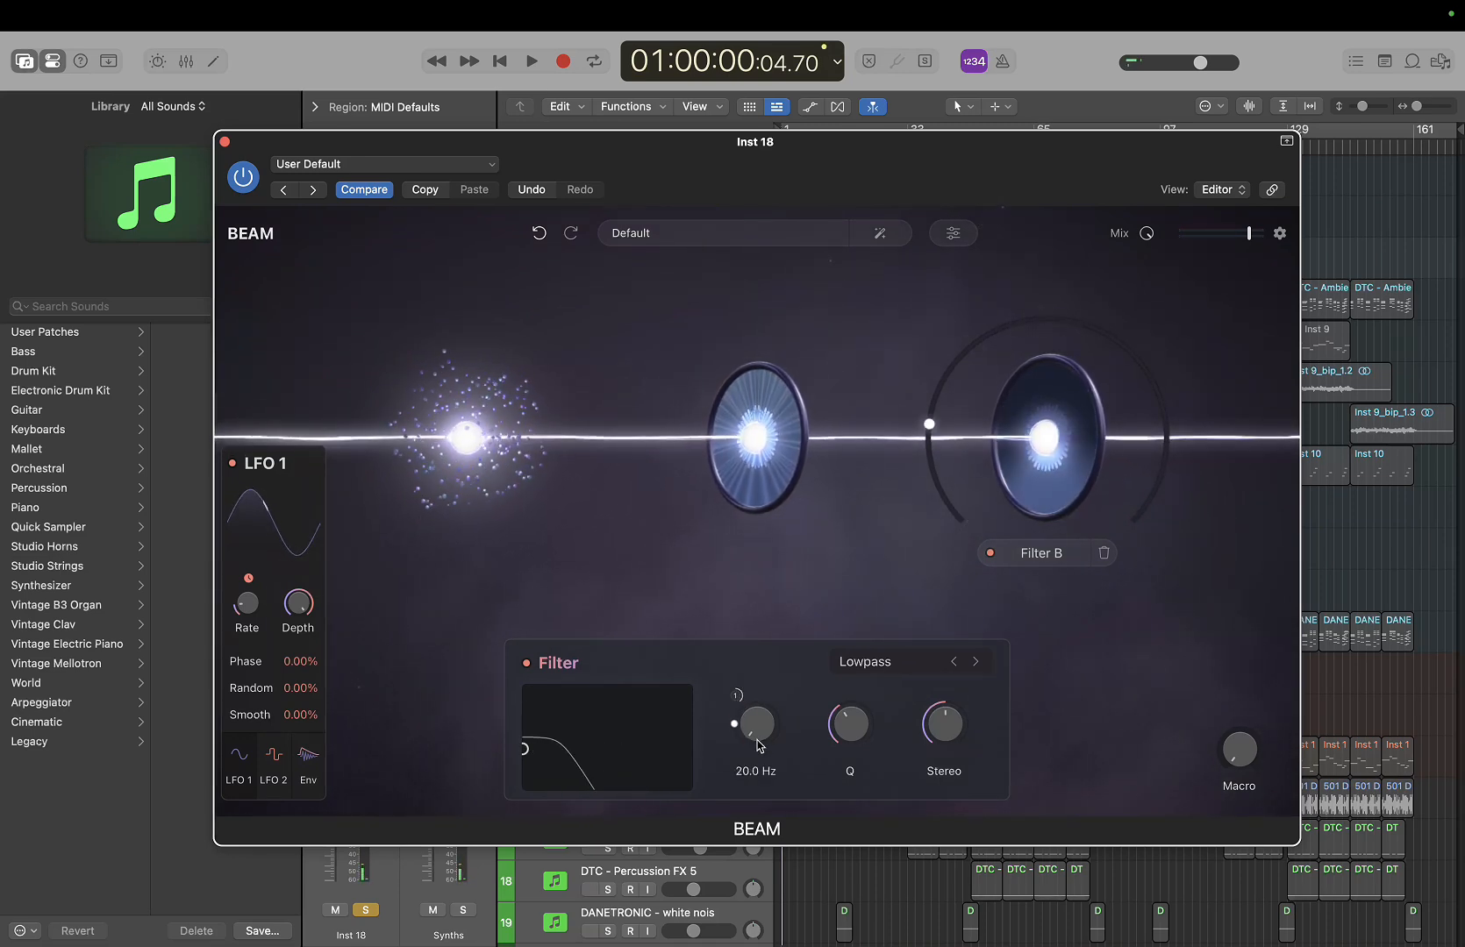
{"action": "left_click_drag", "start_coordinate": [759, 740], "coordinate": [795, 642]}
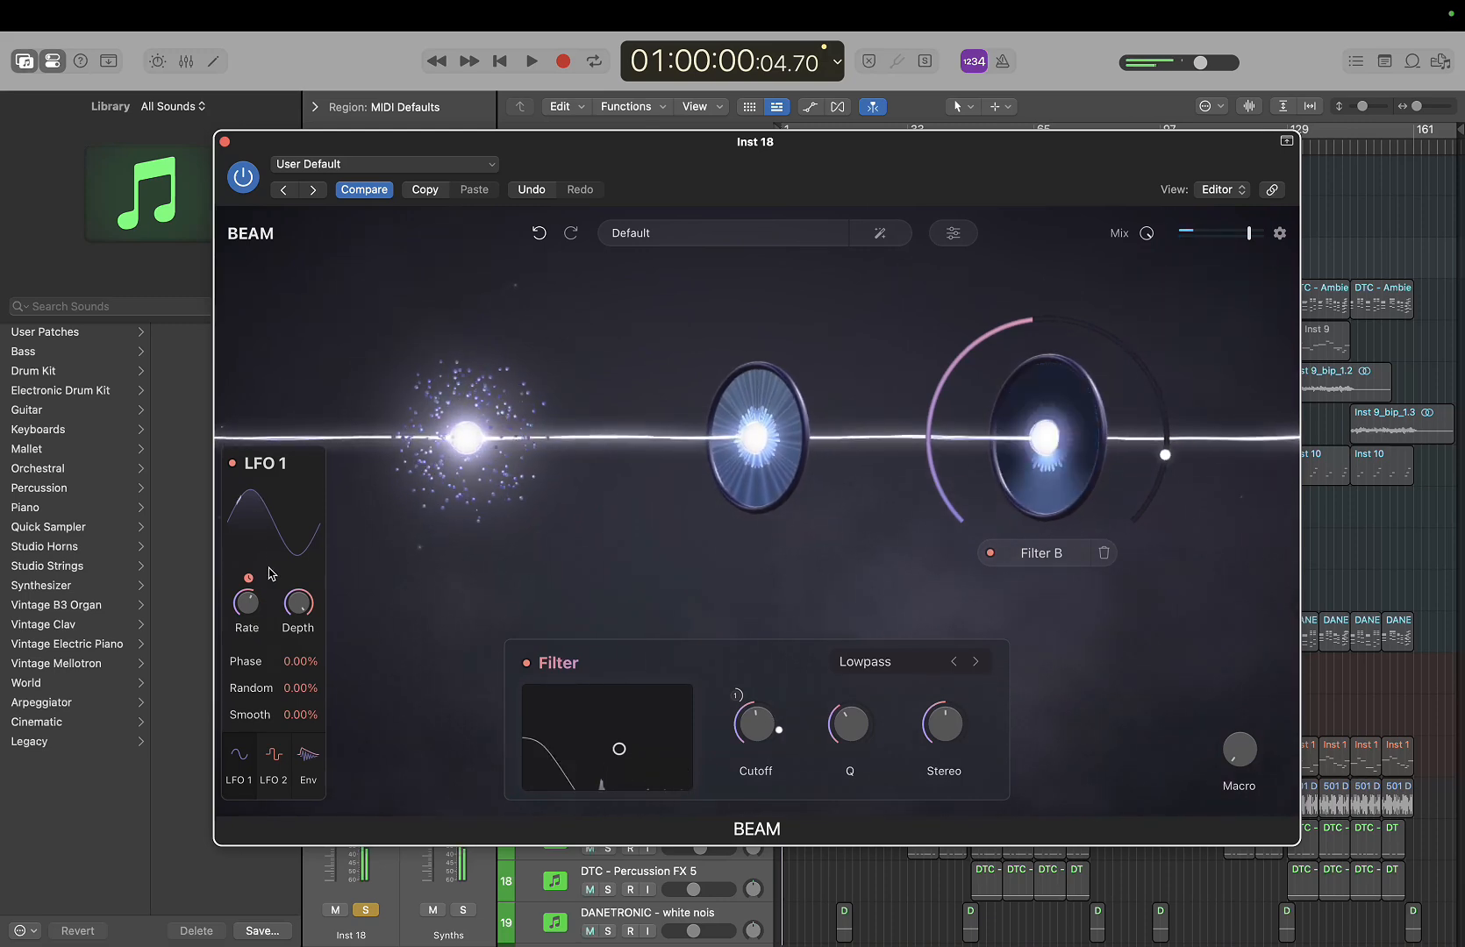
{"action": "left_click", "coordinate": [272, 524]}
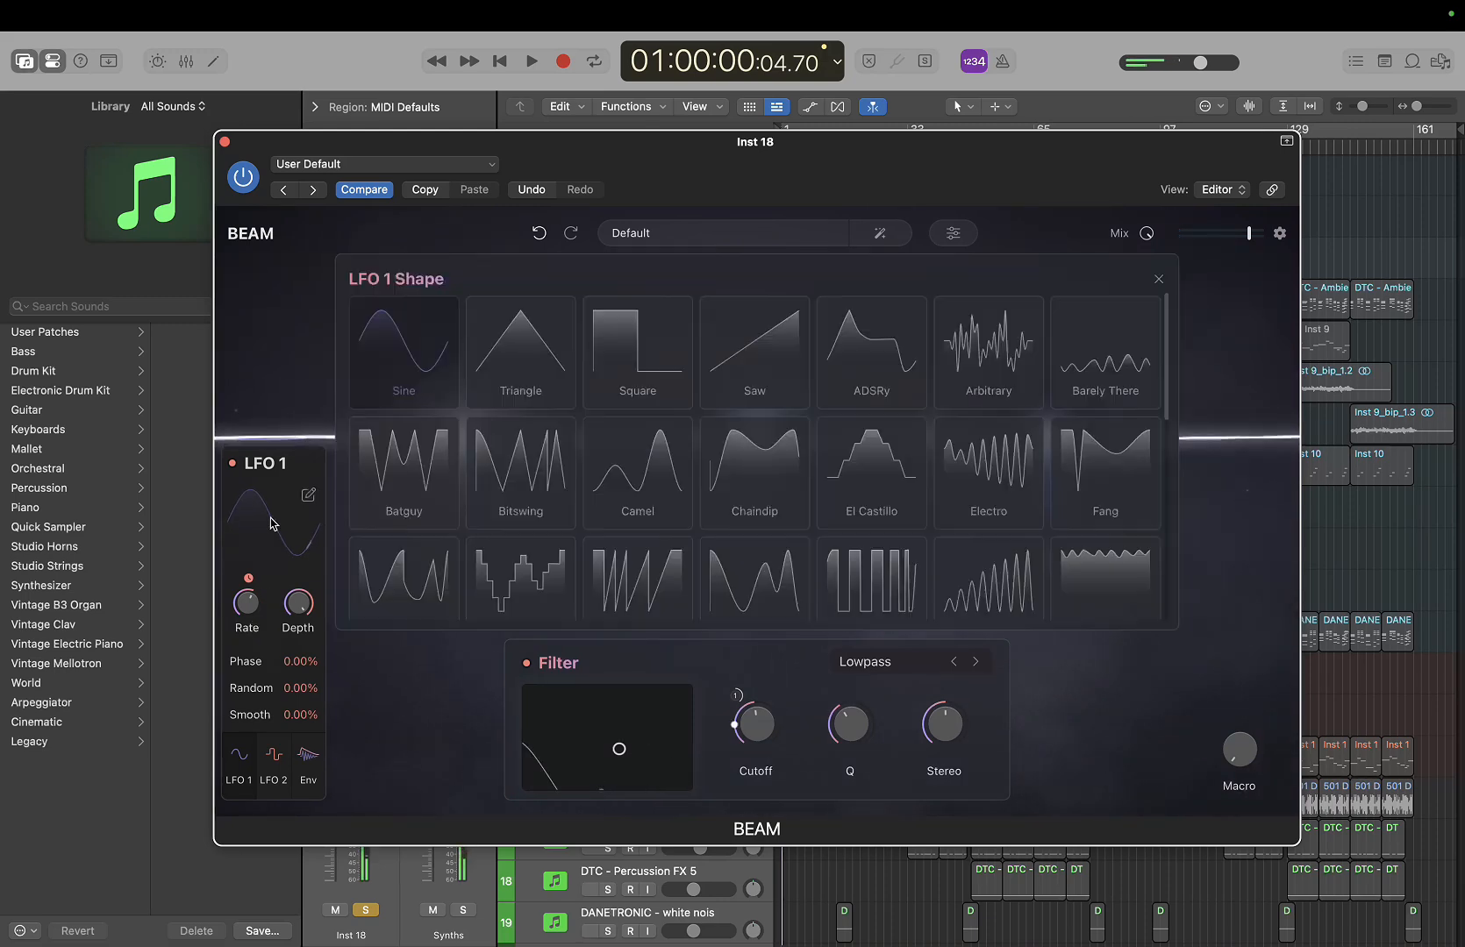
Try Arbitrary, ADSRy and Barely There LFO 1 shapes at rate 1/2D, settling on Electro
{"action": "left_click", "coordinate": [1015, 343]}
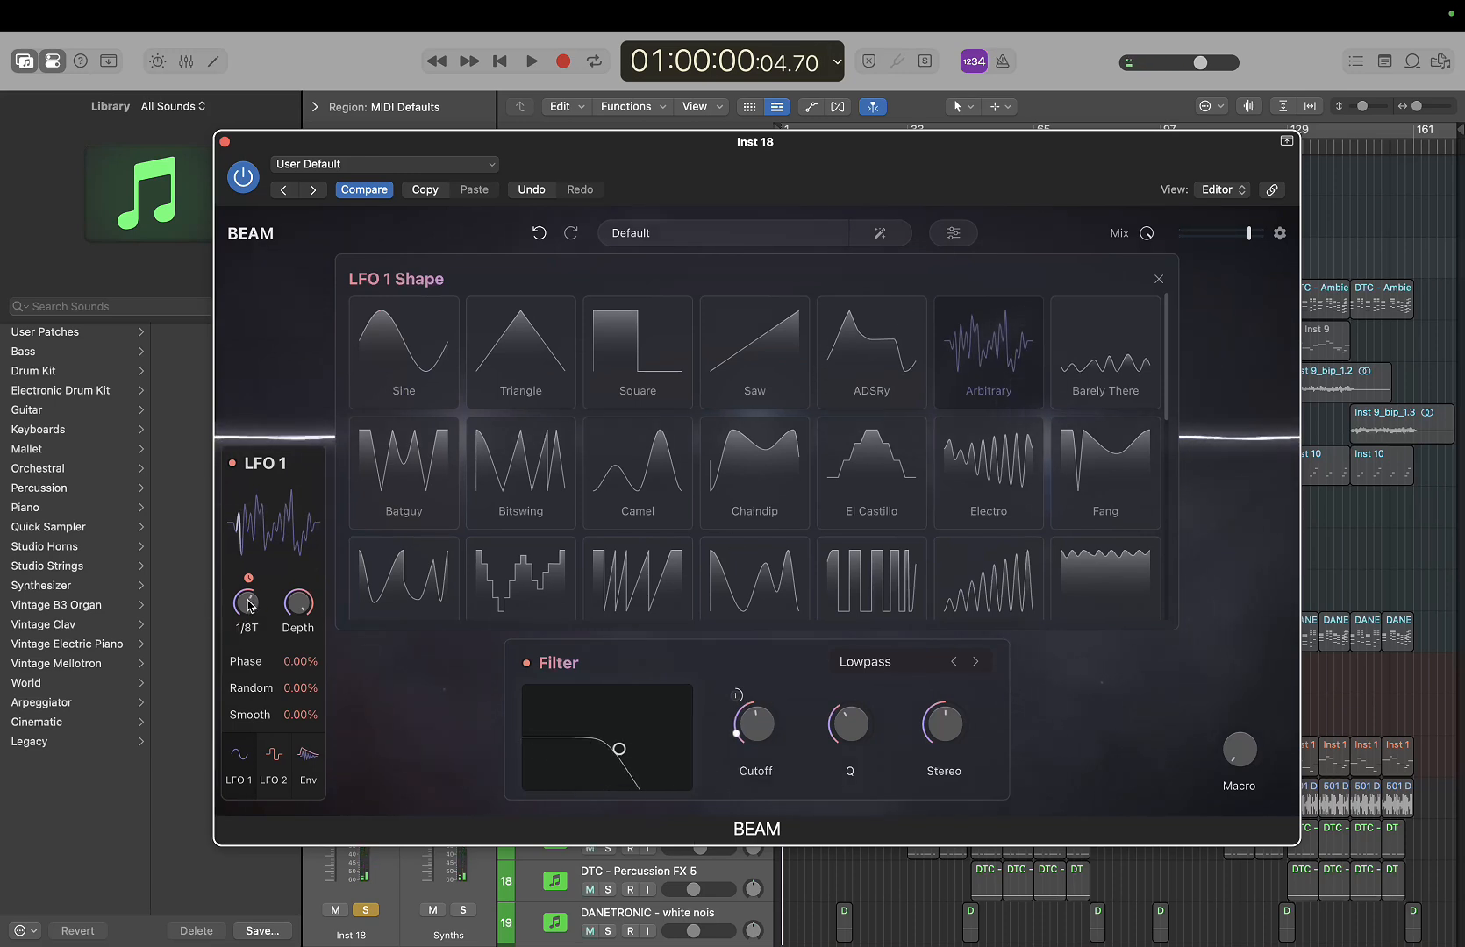
{"action": "left_click_drag", "start_coordinate": [249, 605], "coordinate": [234, 644]}
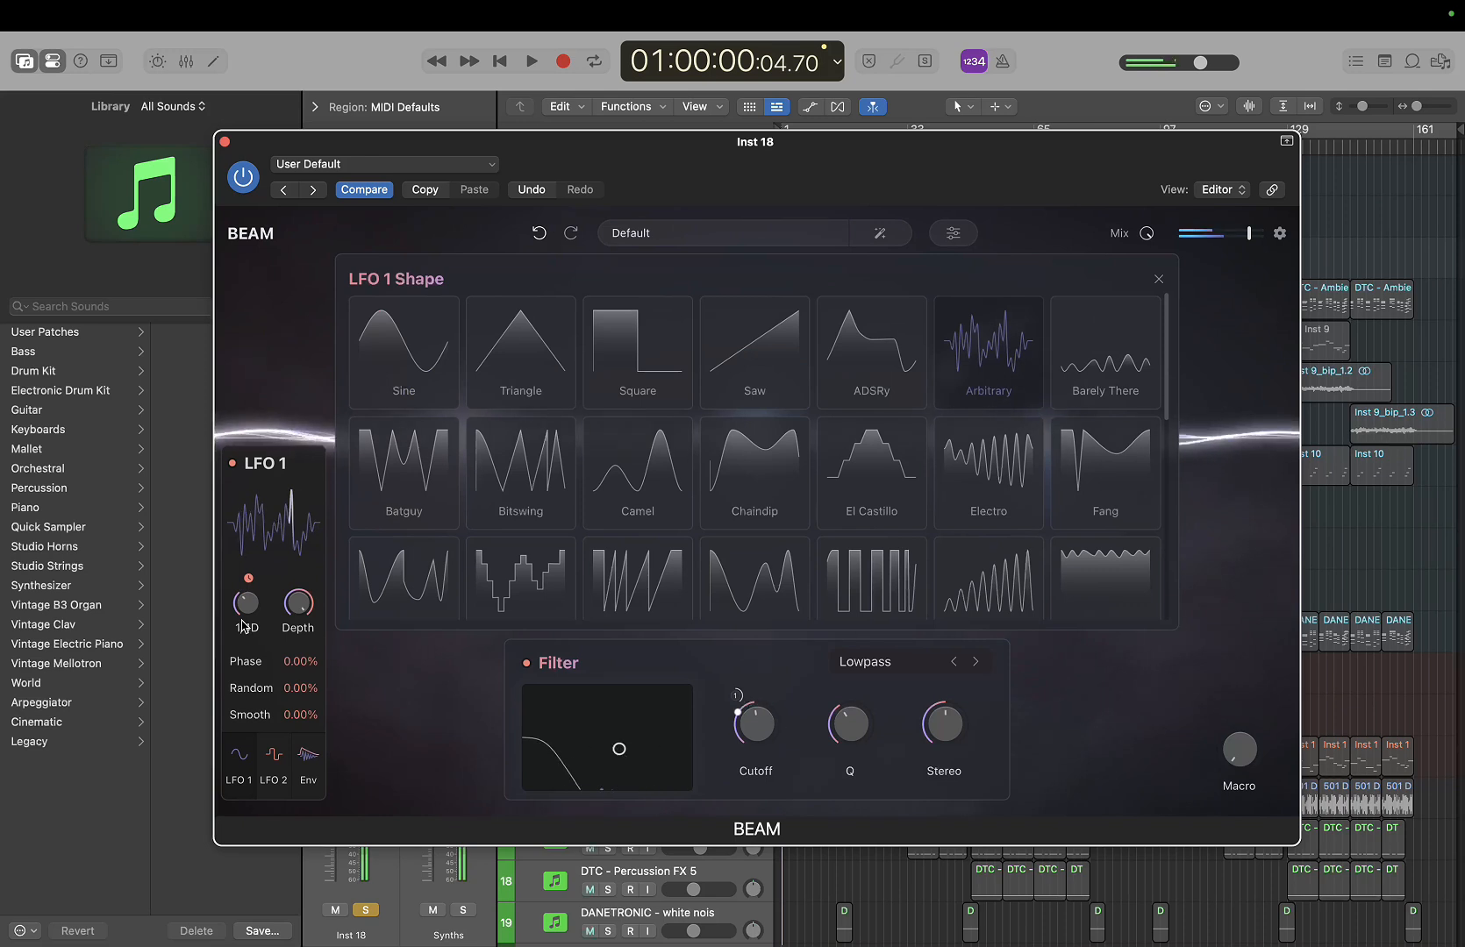
{"action": "left_click_drag", "start_coordinate": [243, 617], "coordinate": [235, 632]}
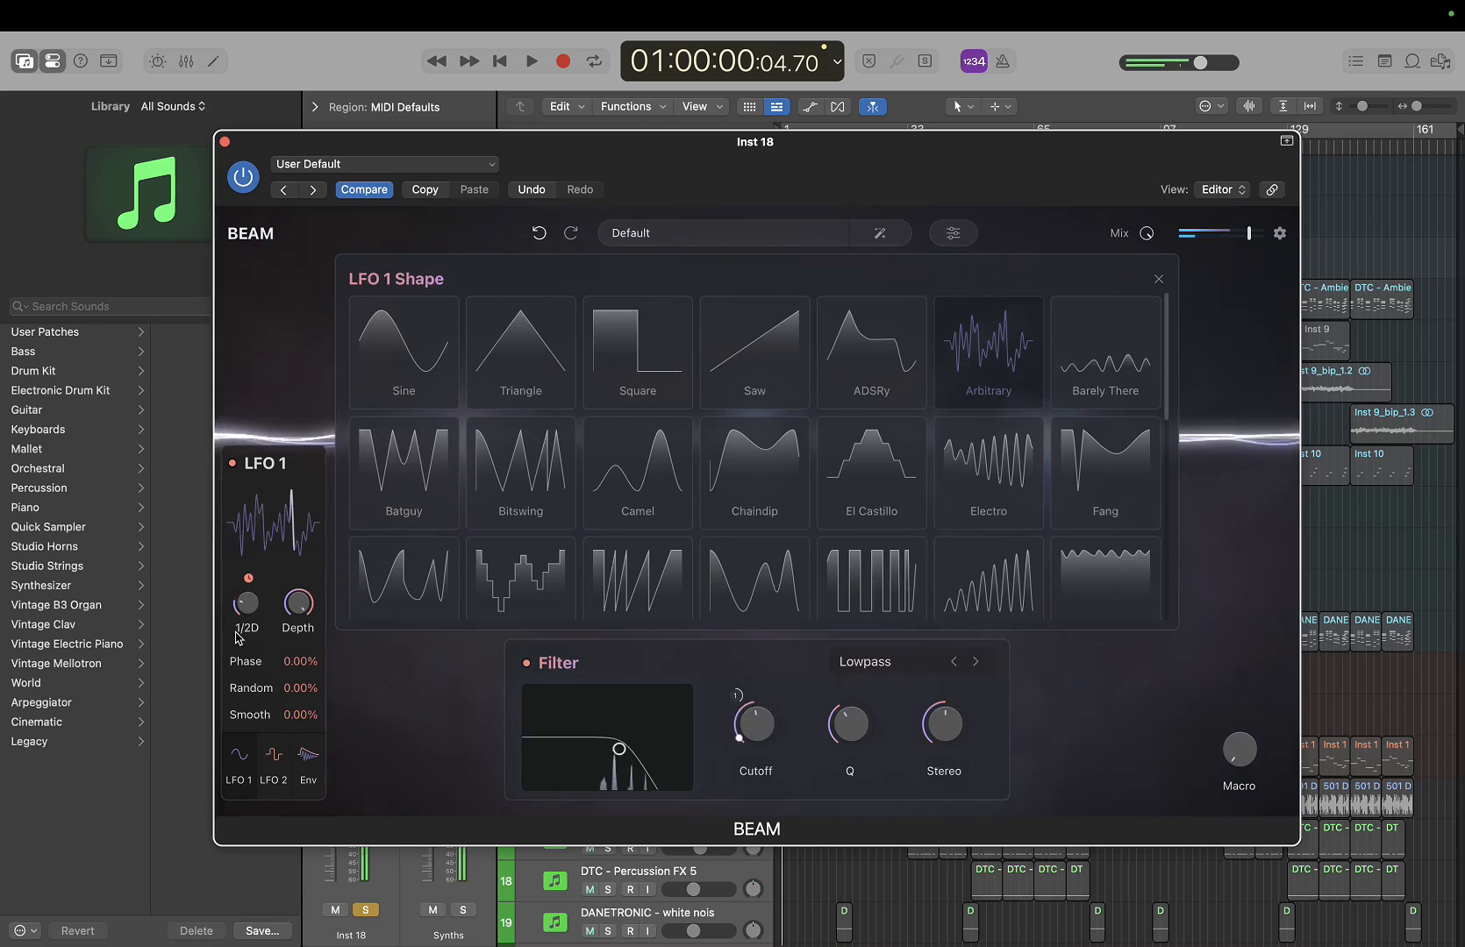
{"action": "left_click", "coordinate": [531, 594]}
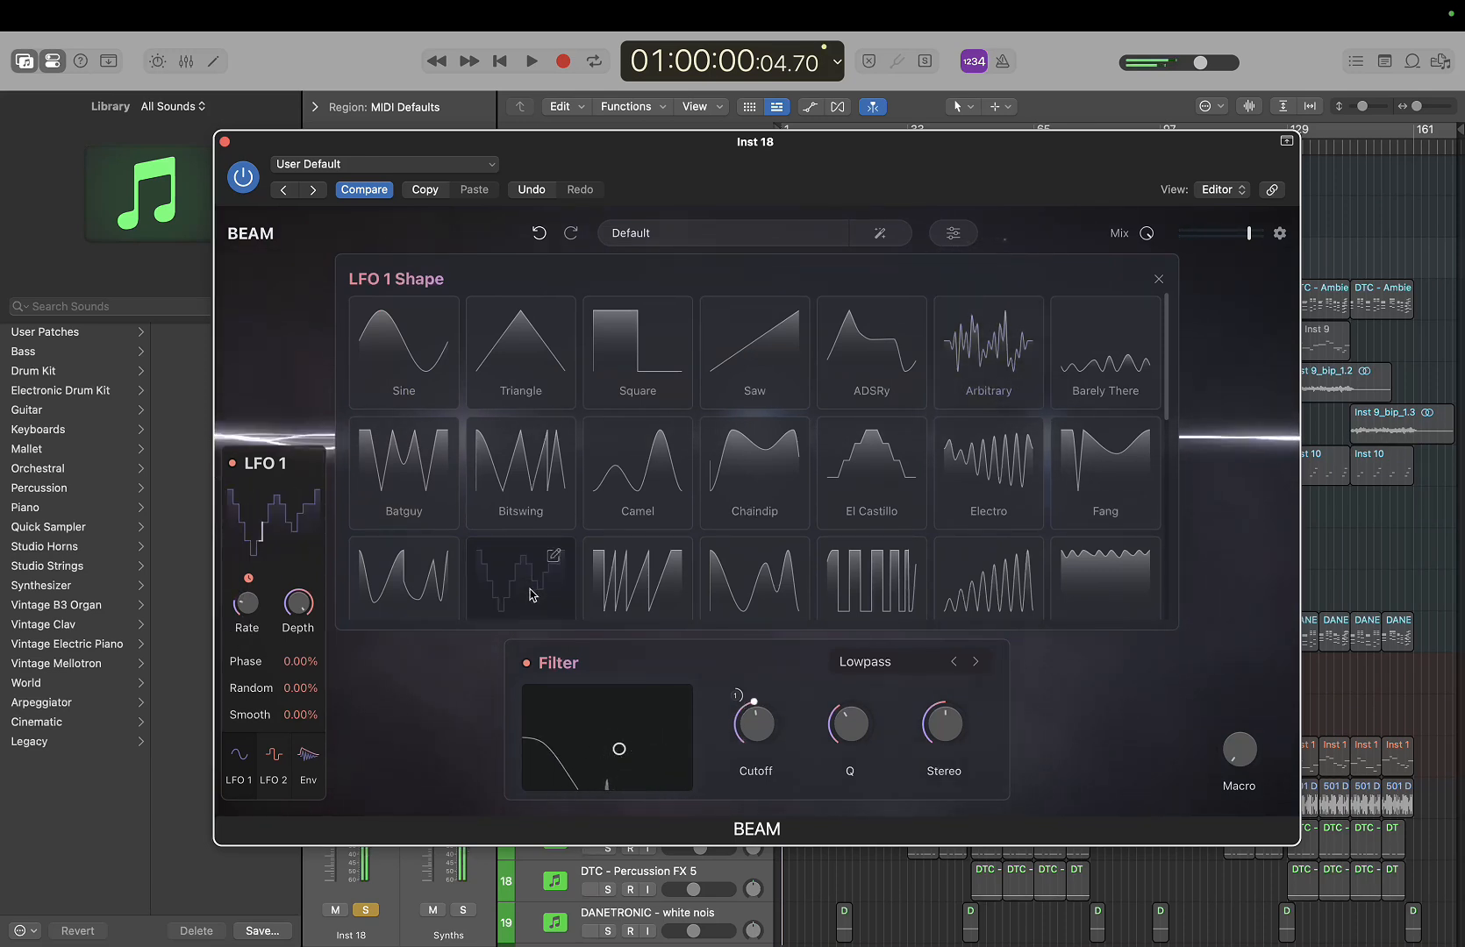
{"action": "left_click", "coordinate": [999, 367]}
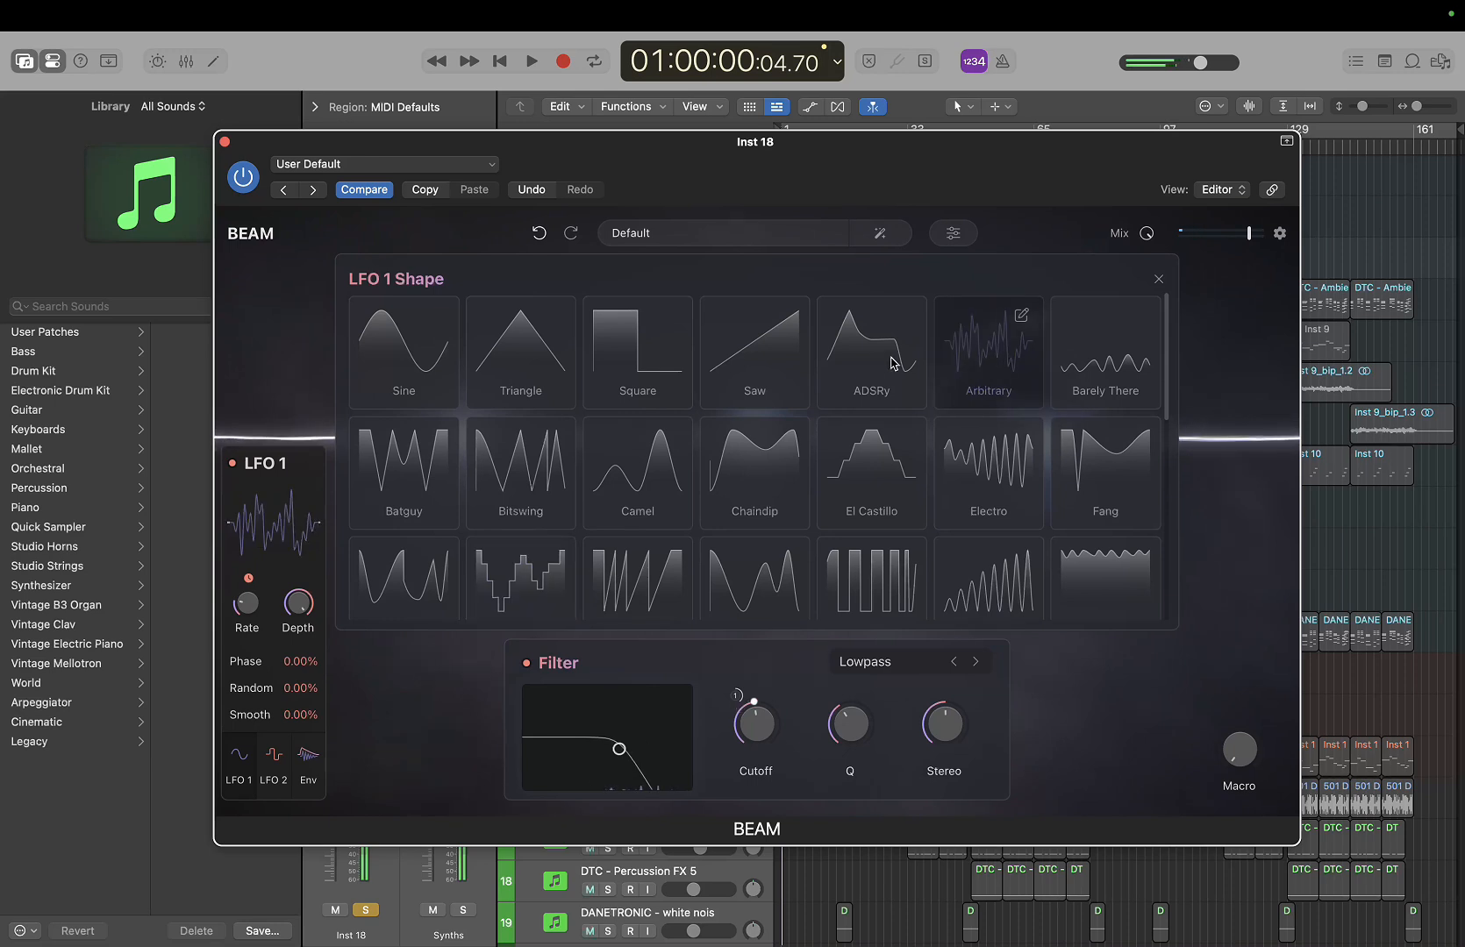
{"action": "left_click", "coordinate": [881, 363]}
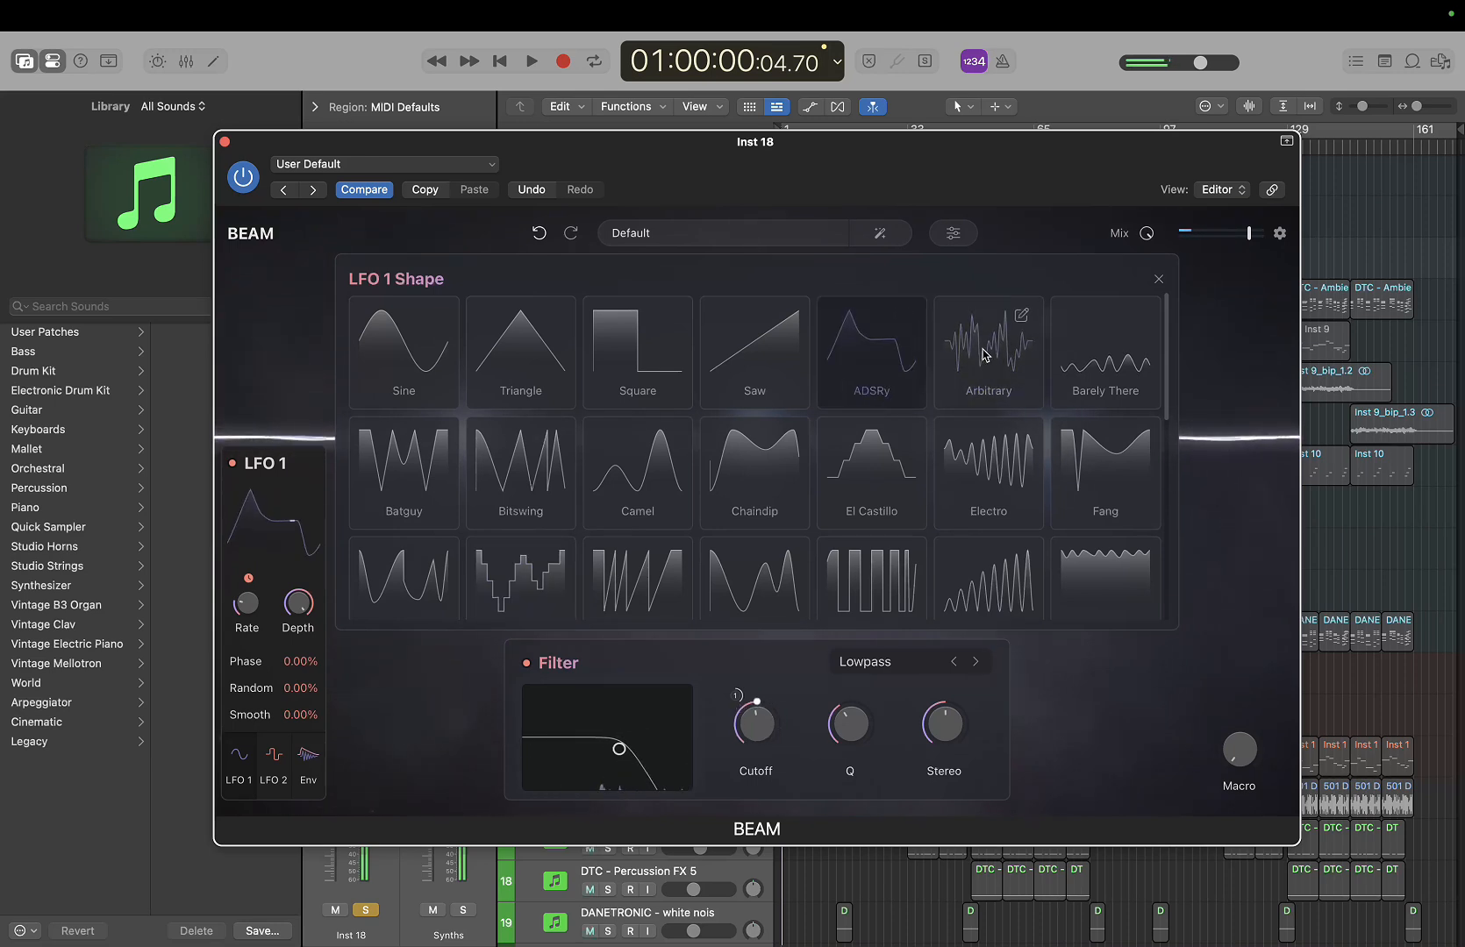
{"action": "left_click", "coordinate": [1083, 358]}
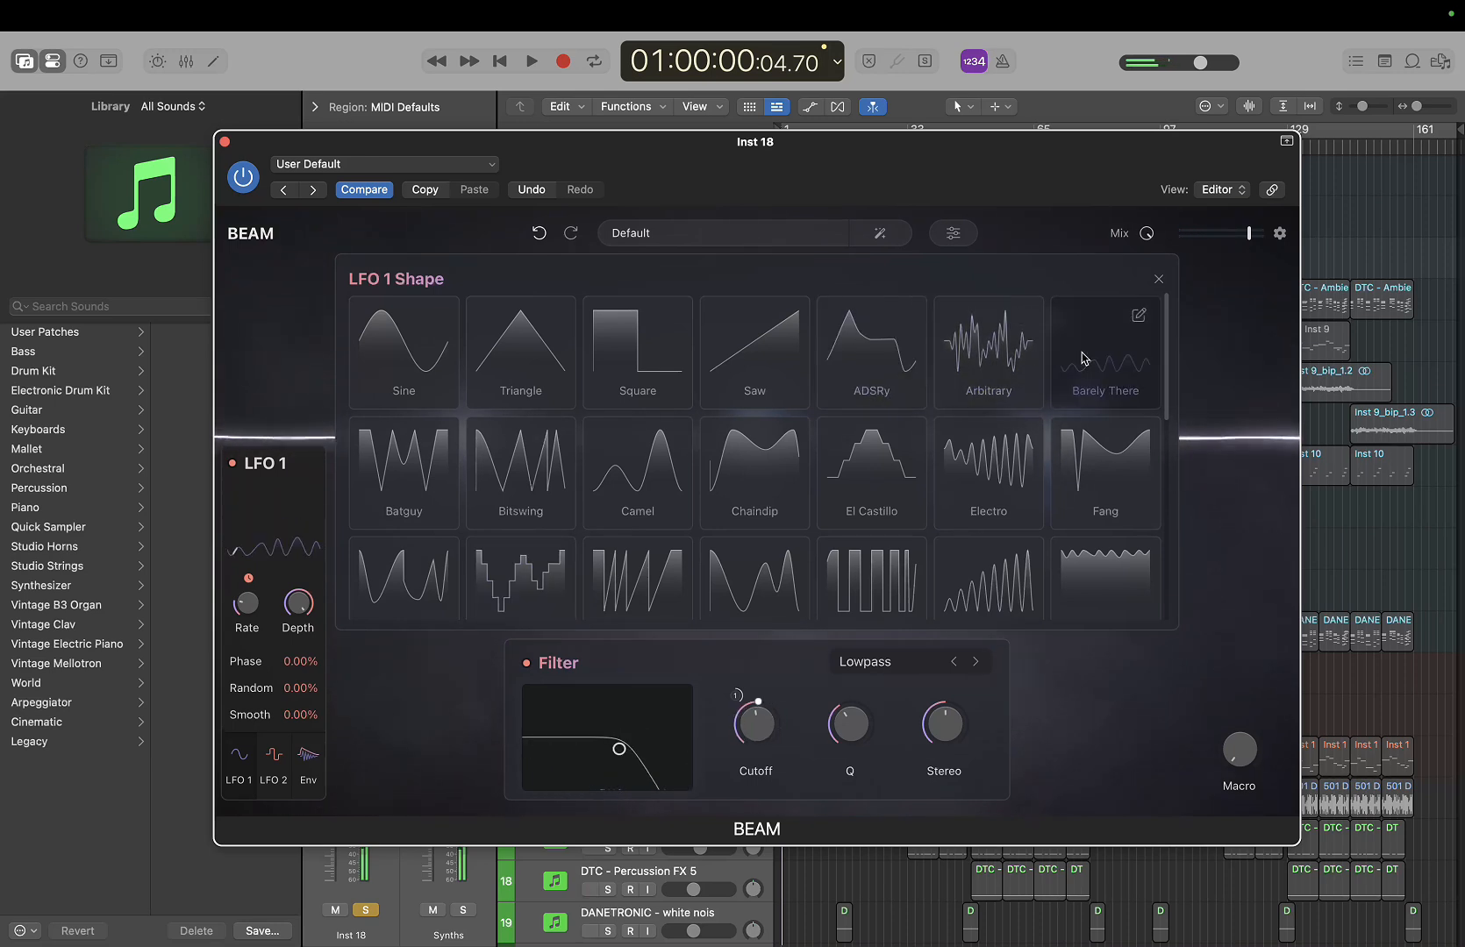
{"action": "left_click", "coordinate": [1015, 449]}
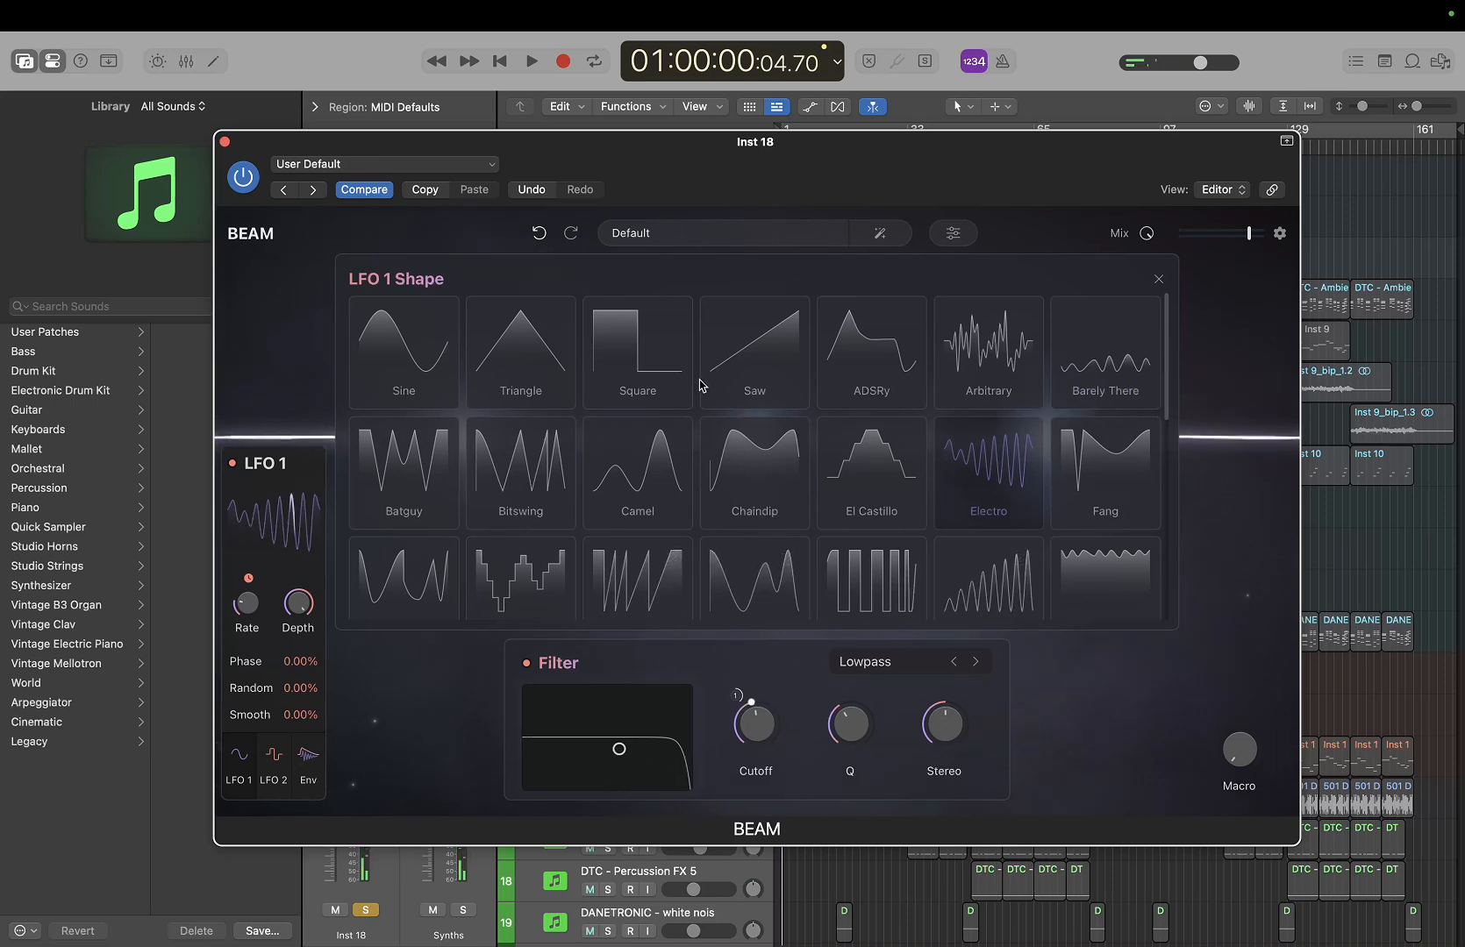
{"action": "left_click", "coordinate": [1158, 280]}
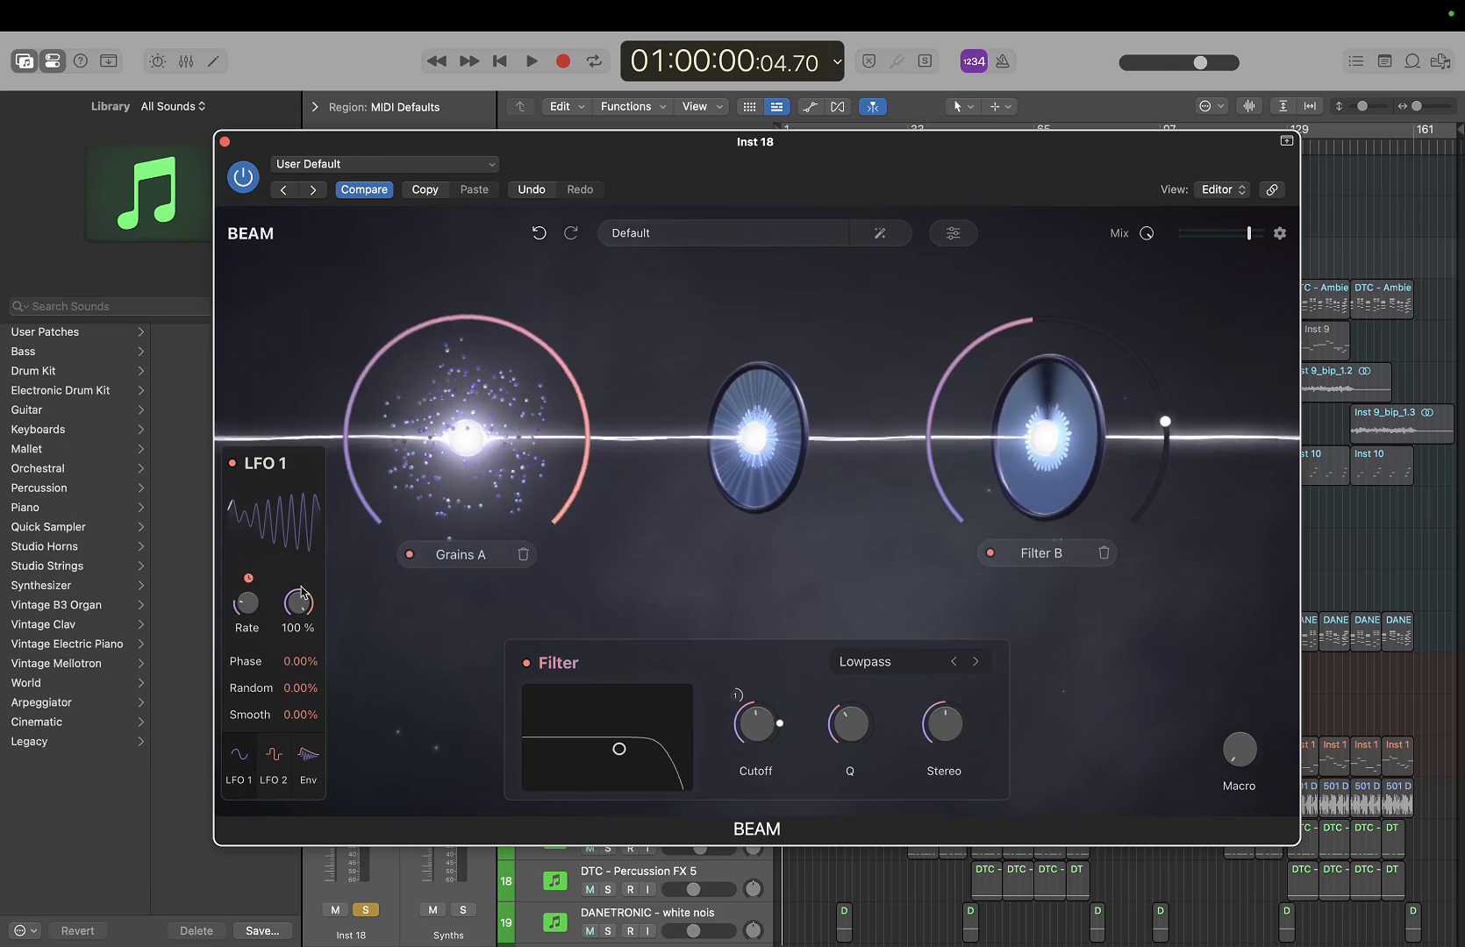
Open the Electro waveform editor and randomize the LFO 1 shape about 26 times
{"action": "left_click", "coordinate": [307, 497]}
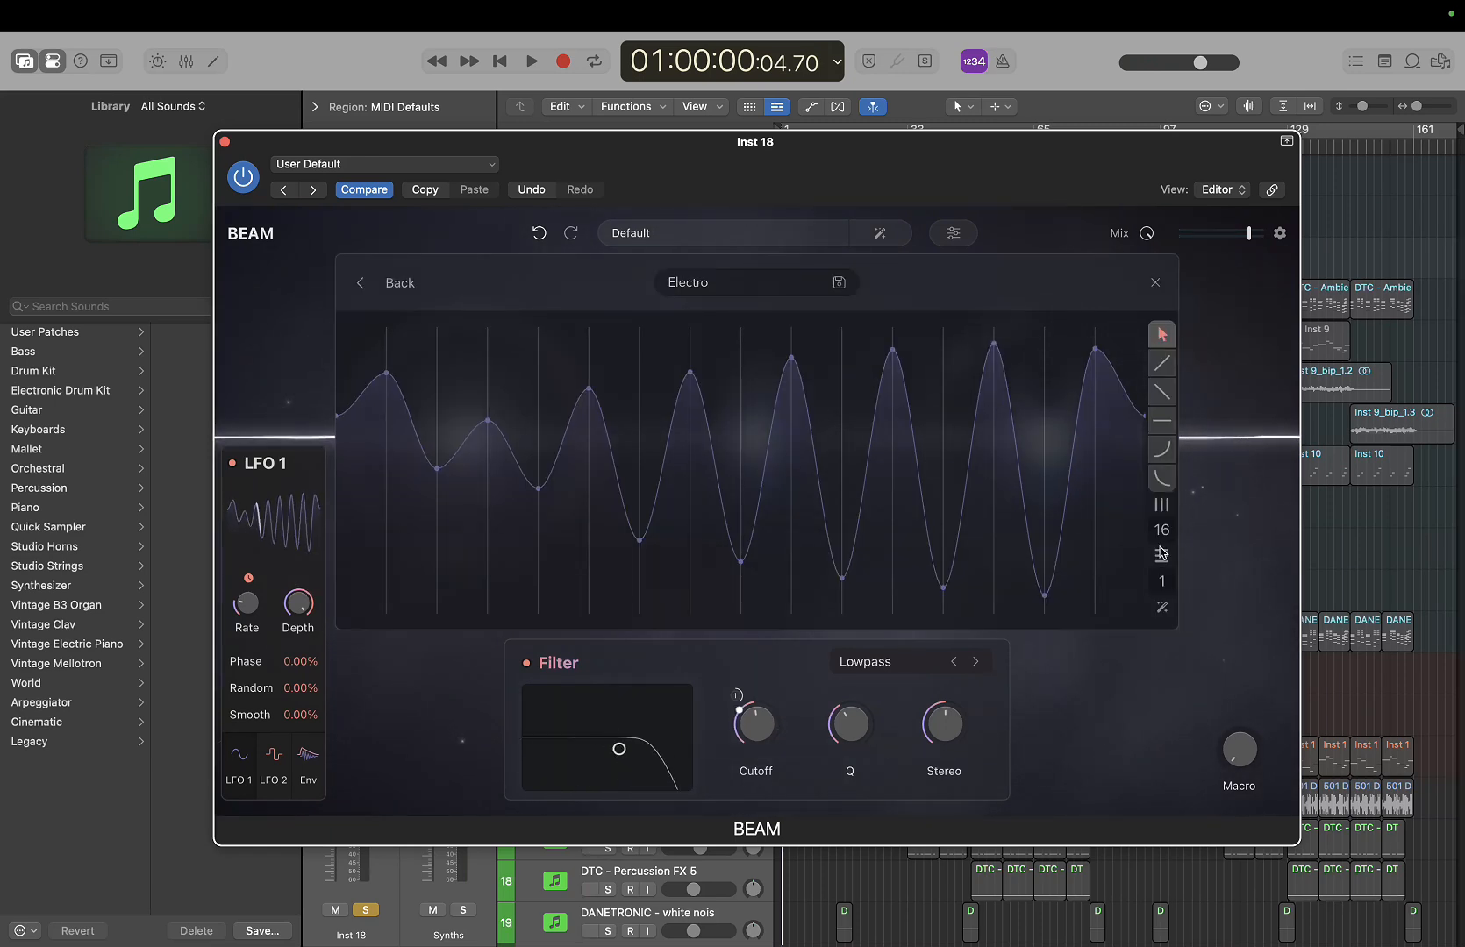
{"action": "left_click", "coordinate": [1160, 607]}
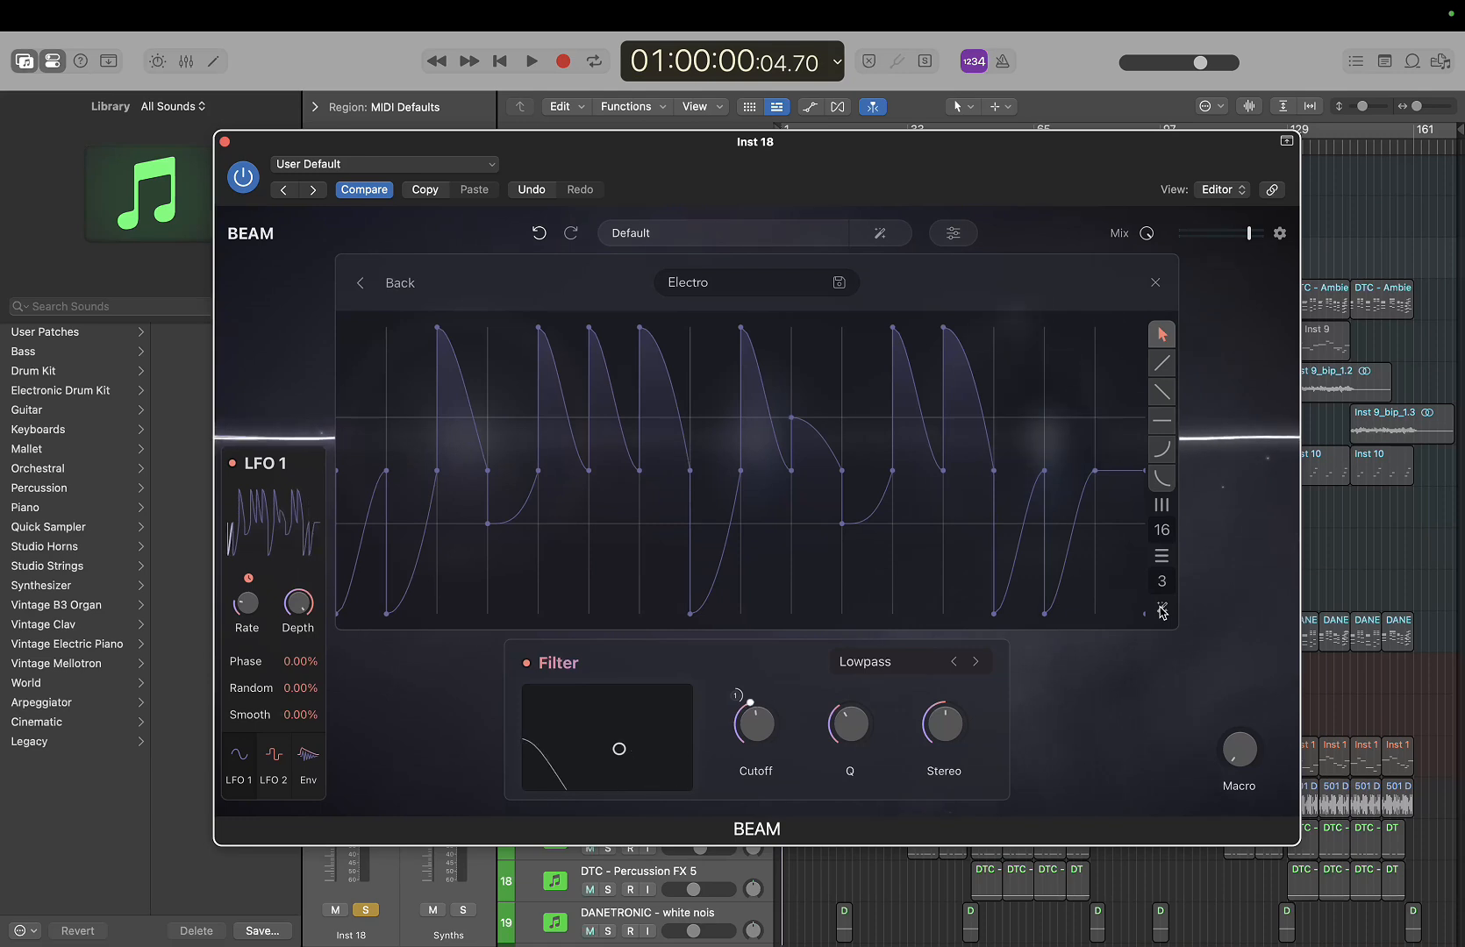
{"action": "left_click", "coordinate": [1159, 612]}
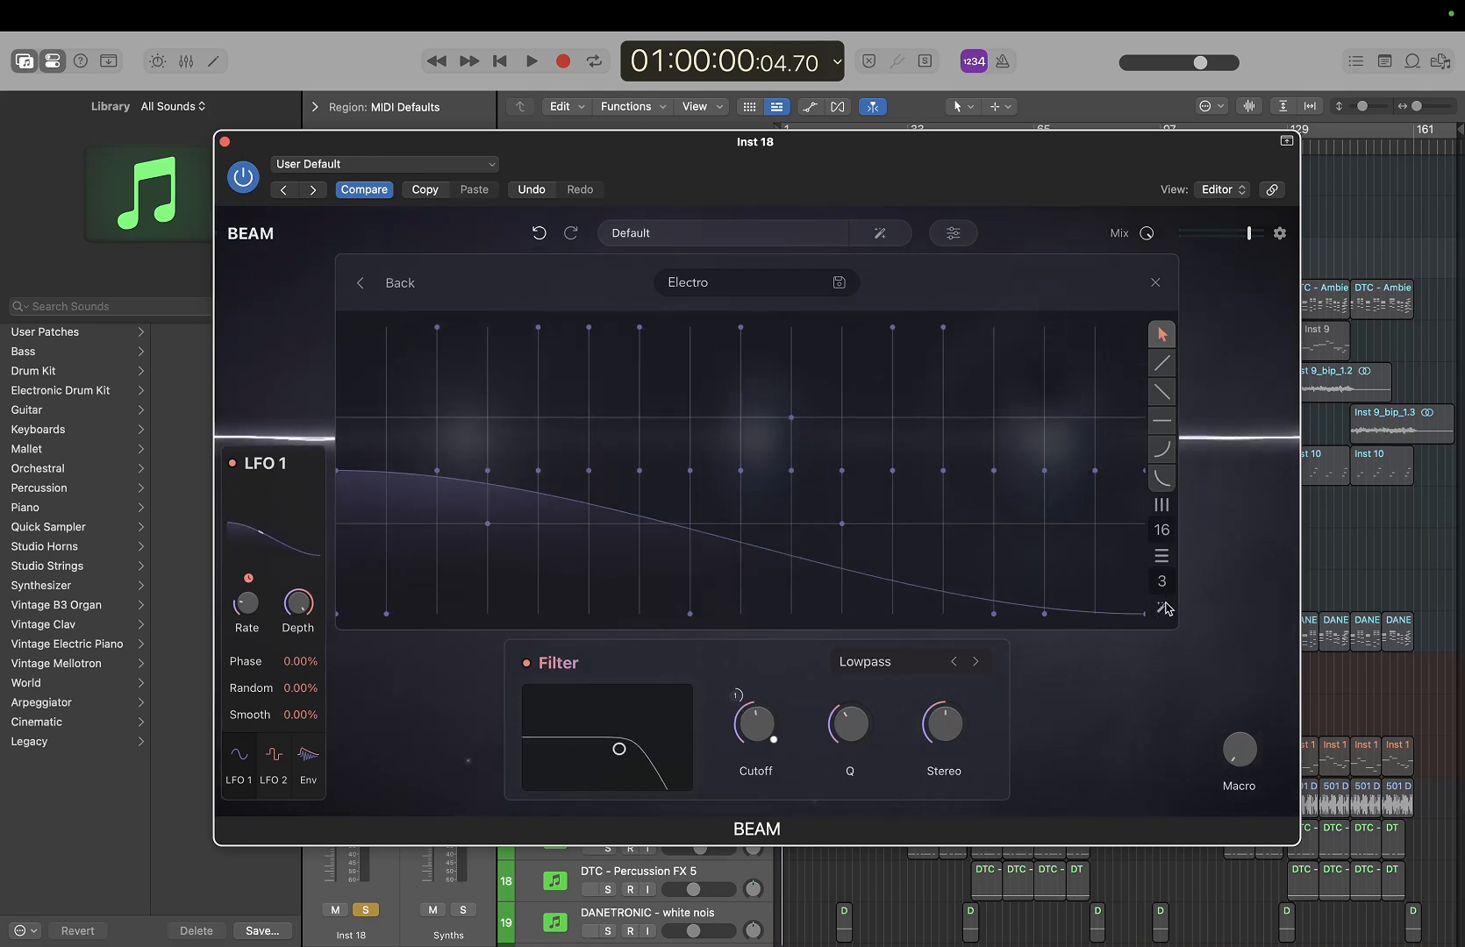
{"action": "left_click", "coordinate": [1163, 607]}
{"action": "left_click", "coordinate": [1163, 607]}
{"action": "left_click", "coordinate": [1163, 607]}
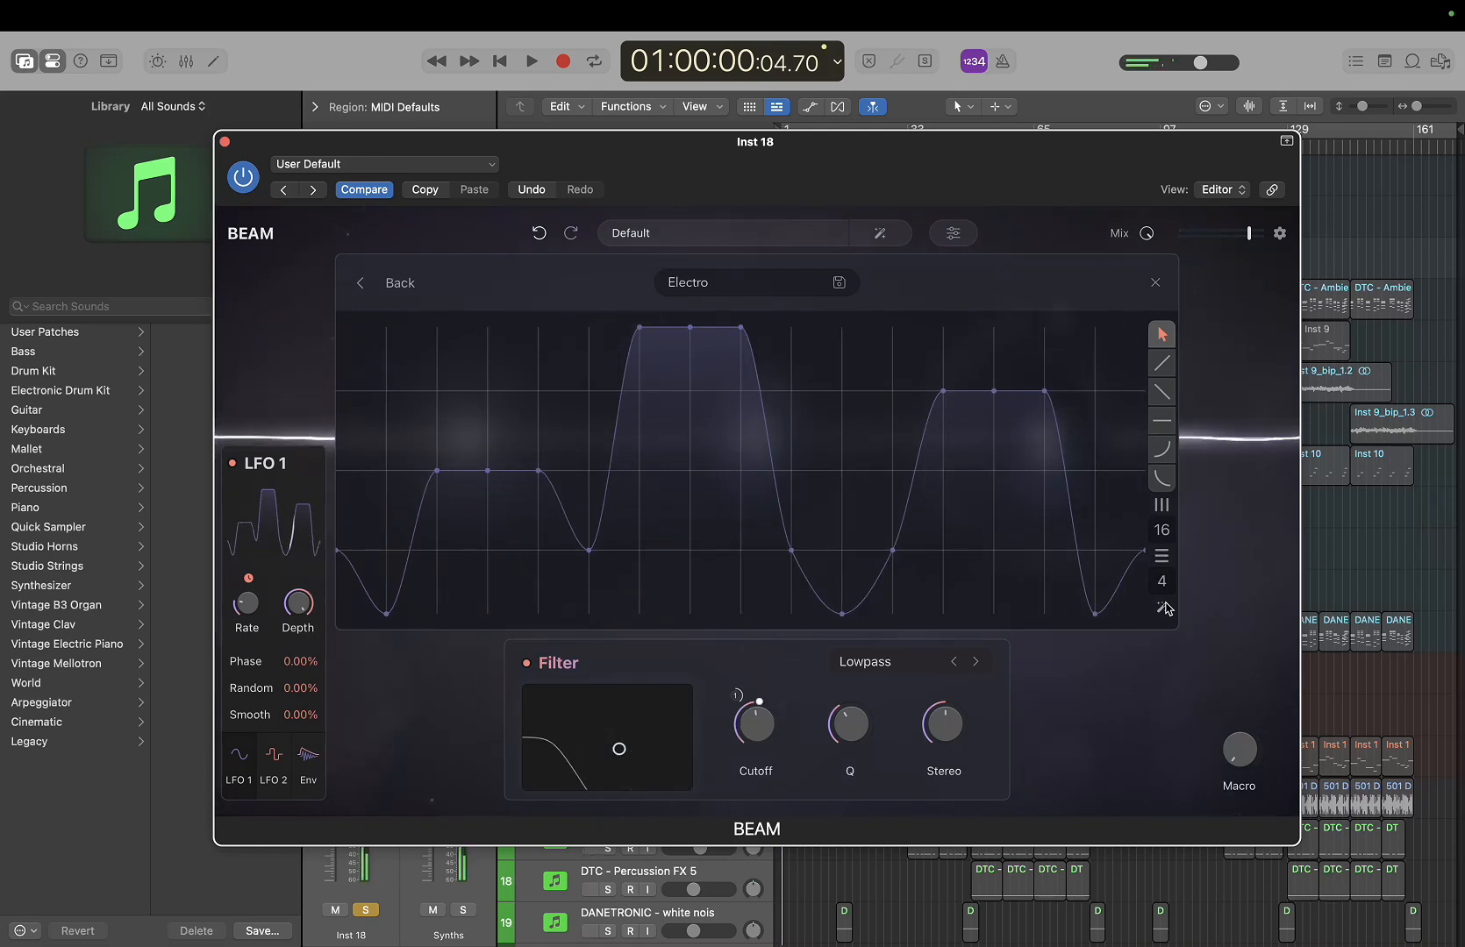
{"action": "left_click", "coordinate": [1163, 607]}
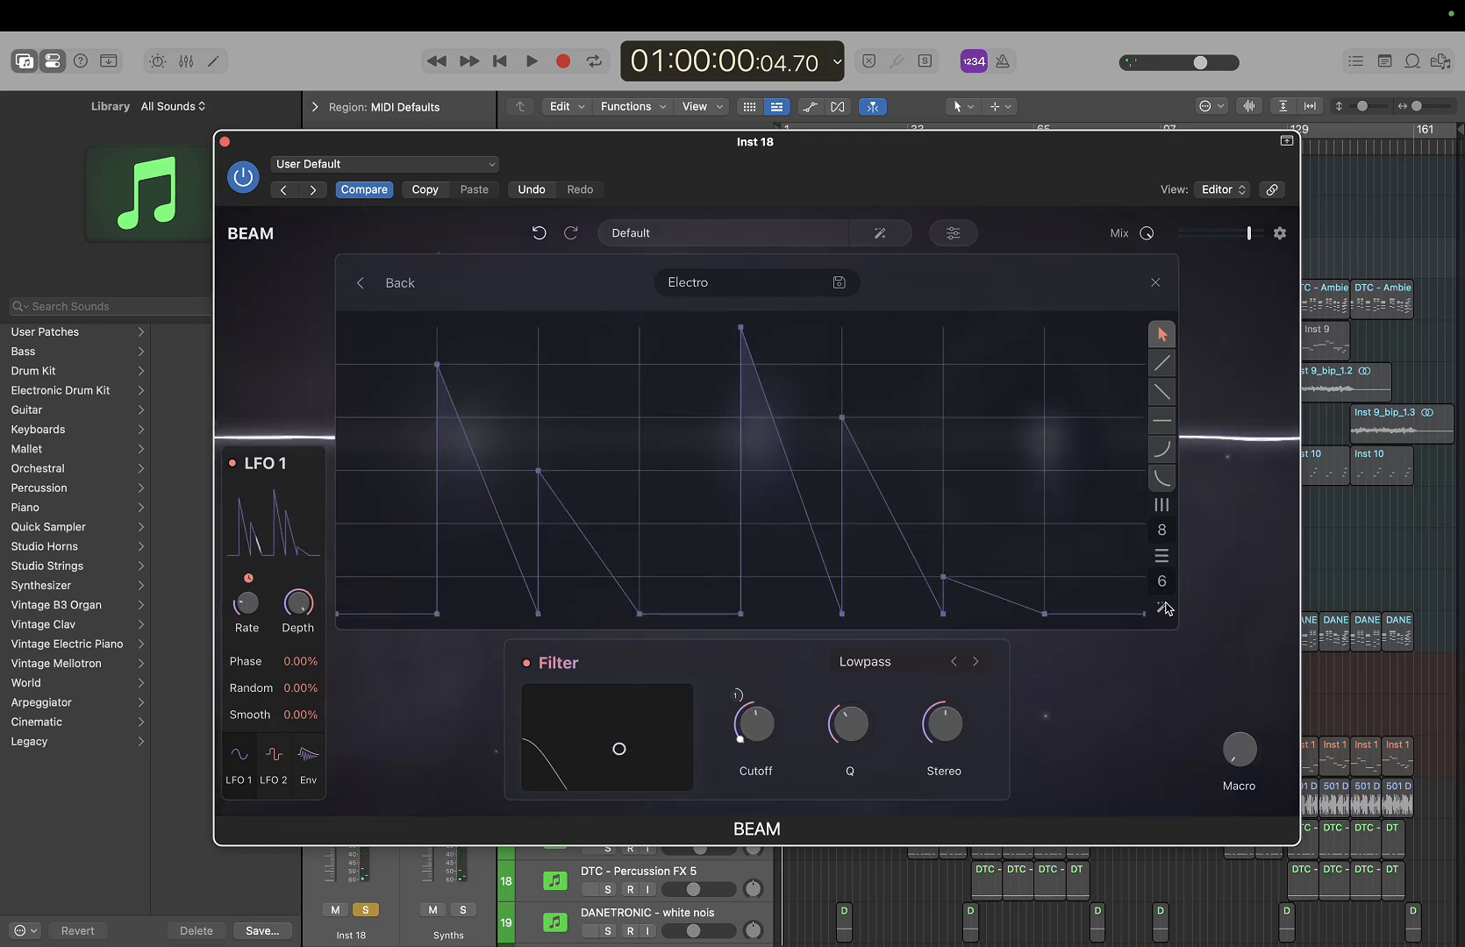
{"action": "left_click", "coordinate": [1163, 607]}
{"action": "left_click", "coordinate": [1163, 607]}
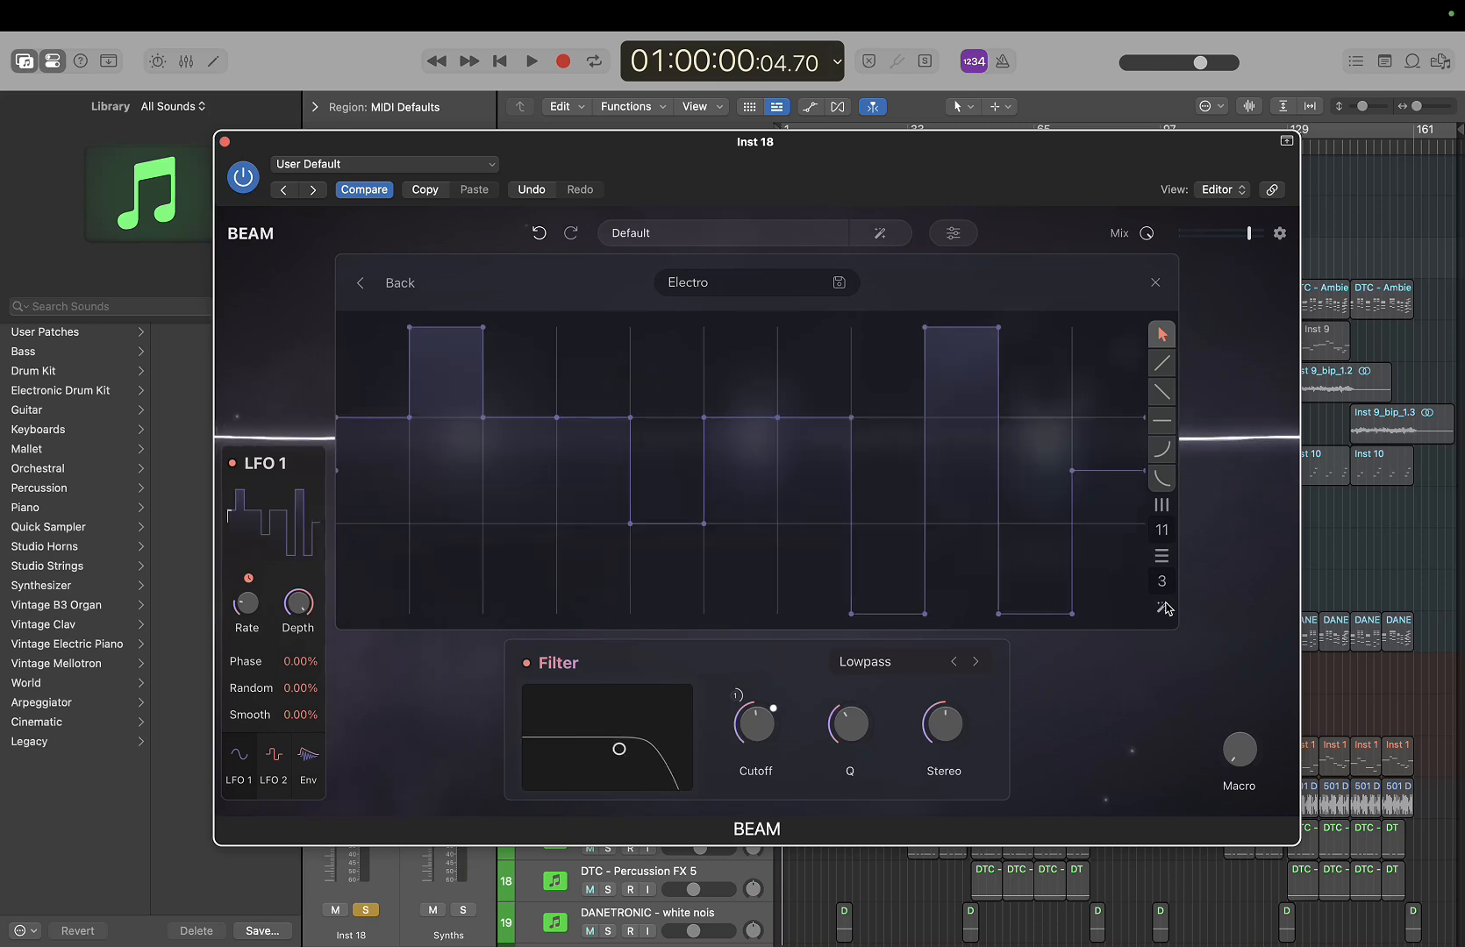
{"action": "left_click", "coordinate": [1163, 607]}
{"action": "left_click", "coordinate": [1163, 607]}
{"action": "left_click", "coordinate": [1163, 607]}
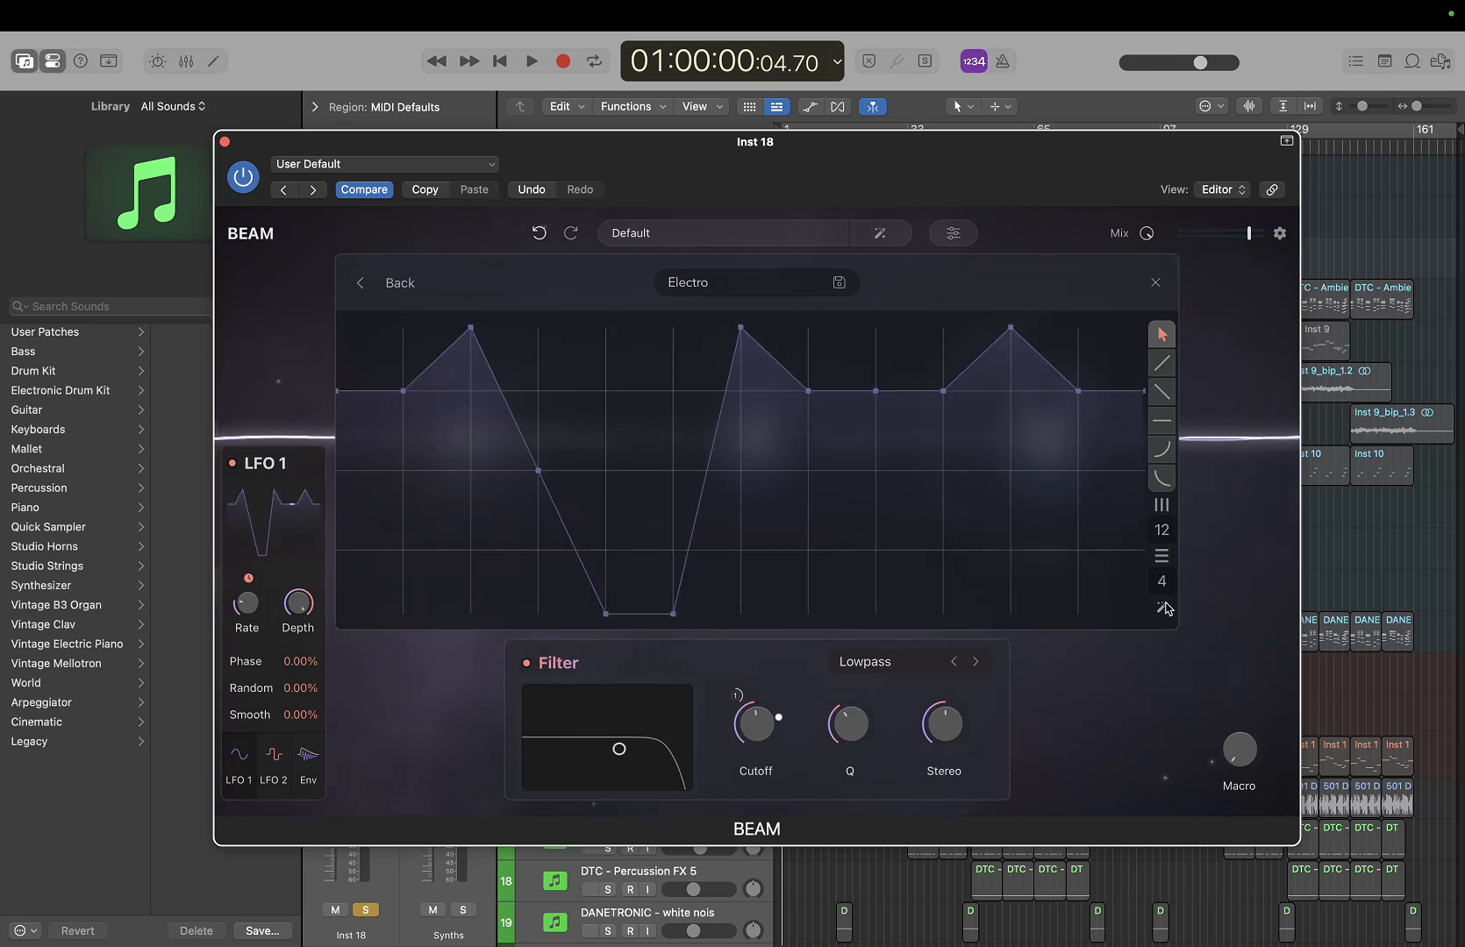
{"action": "left_click", "coordinate": [1163, 607]}
{"action": "left_click", "coordinate": [1163, 607]}
{"action": "left_click", "coordinate": [1163, 607]}
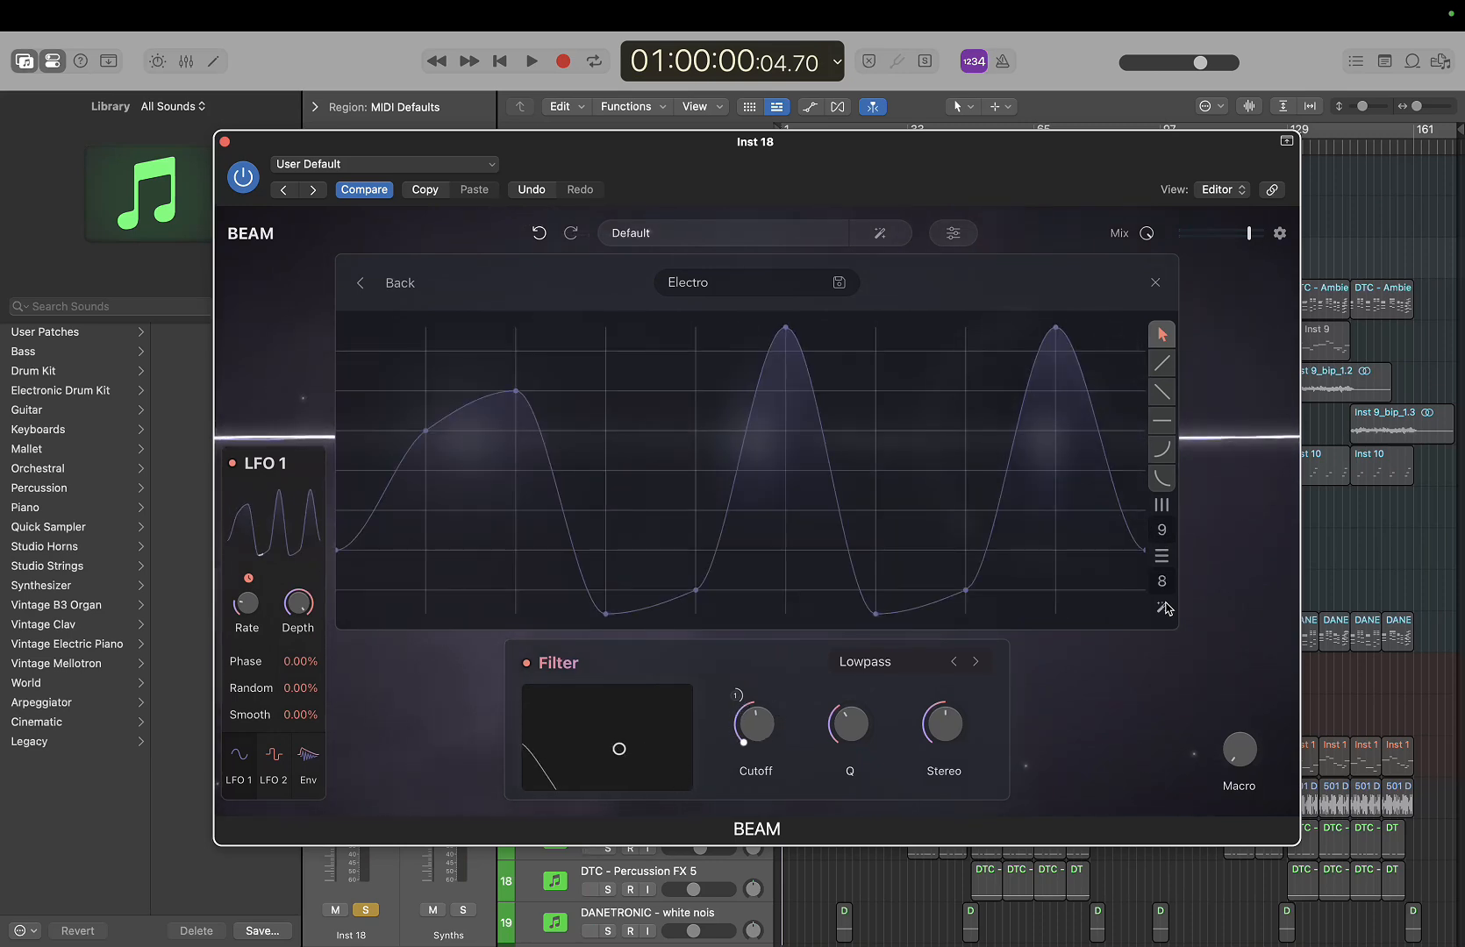
{"action": "left_click", "coordinate": [1163, 607]}
{"action": "left_click", "coordinate": [1163, 607]}
{"action": "left_click", "coordinate": [1164, 607]}
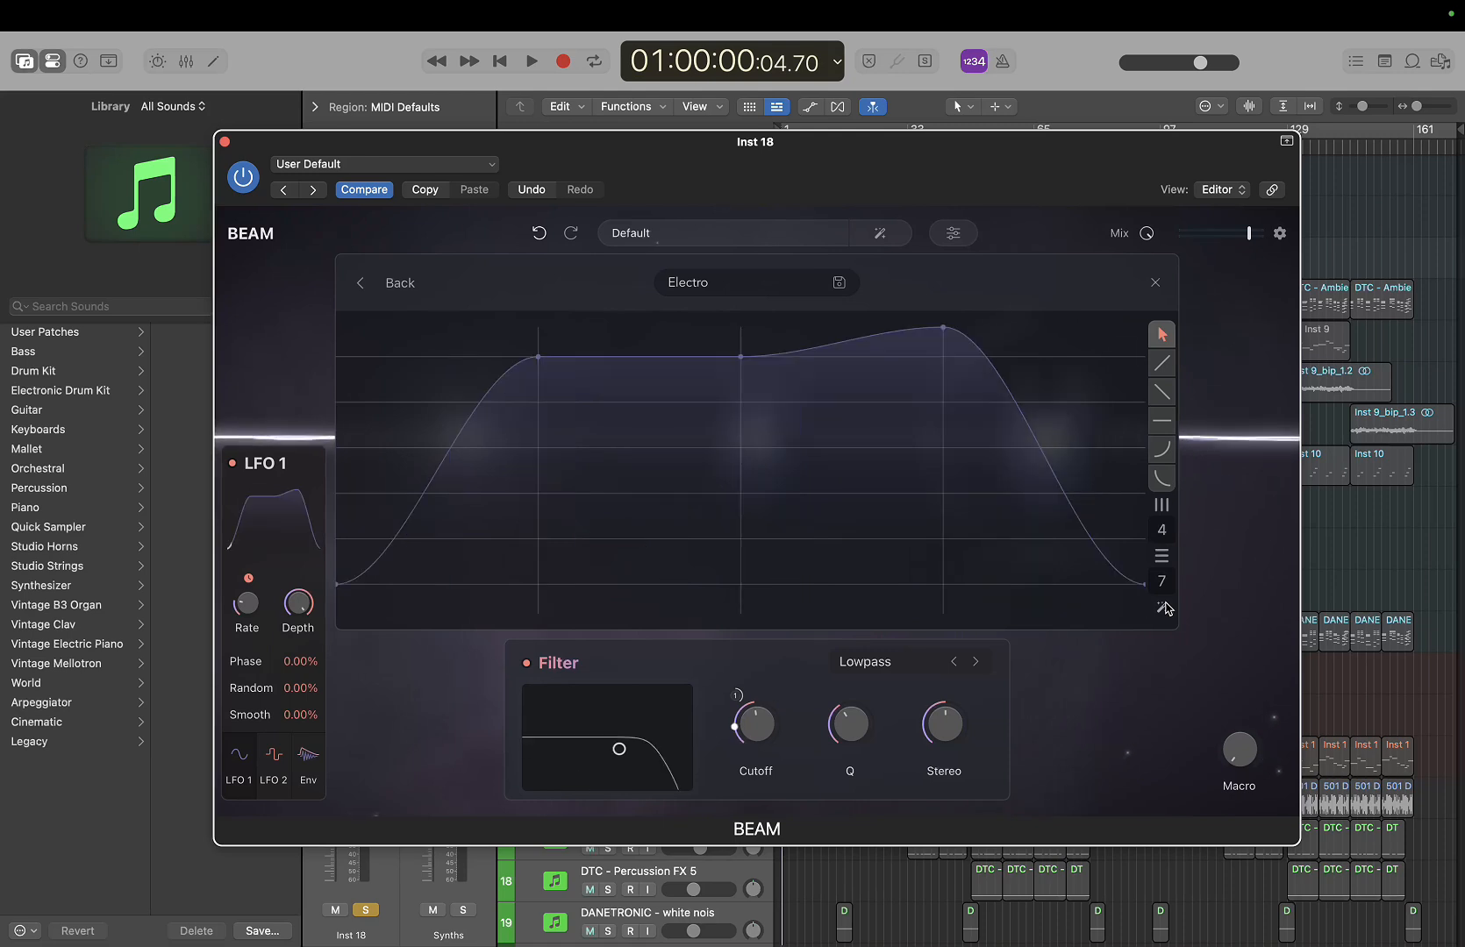
{"action": "left_click", "coordinate": [1164, 607]}
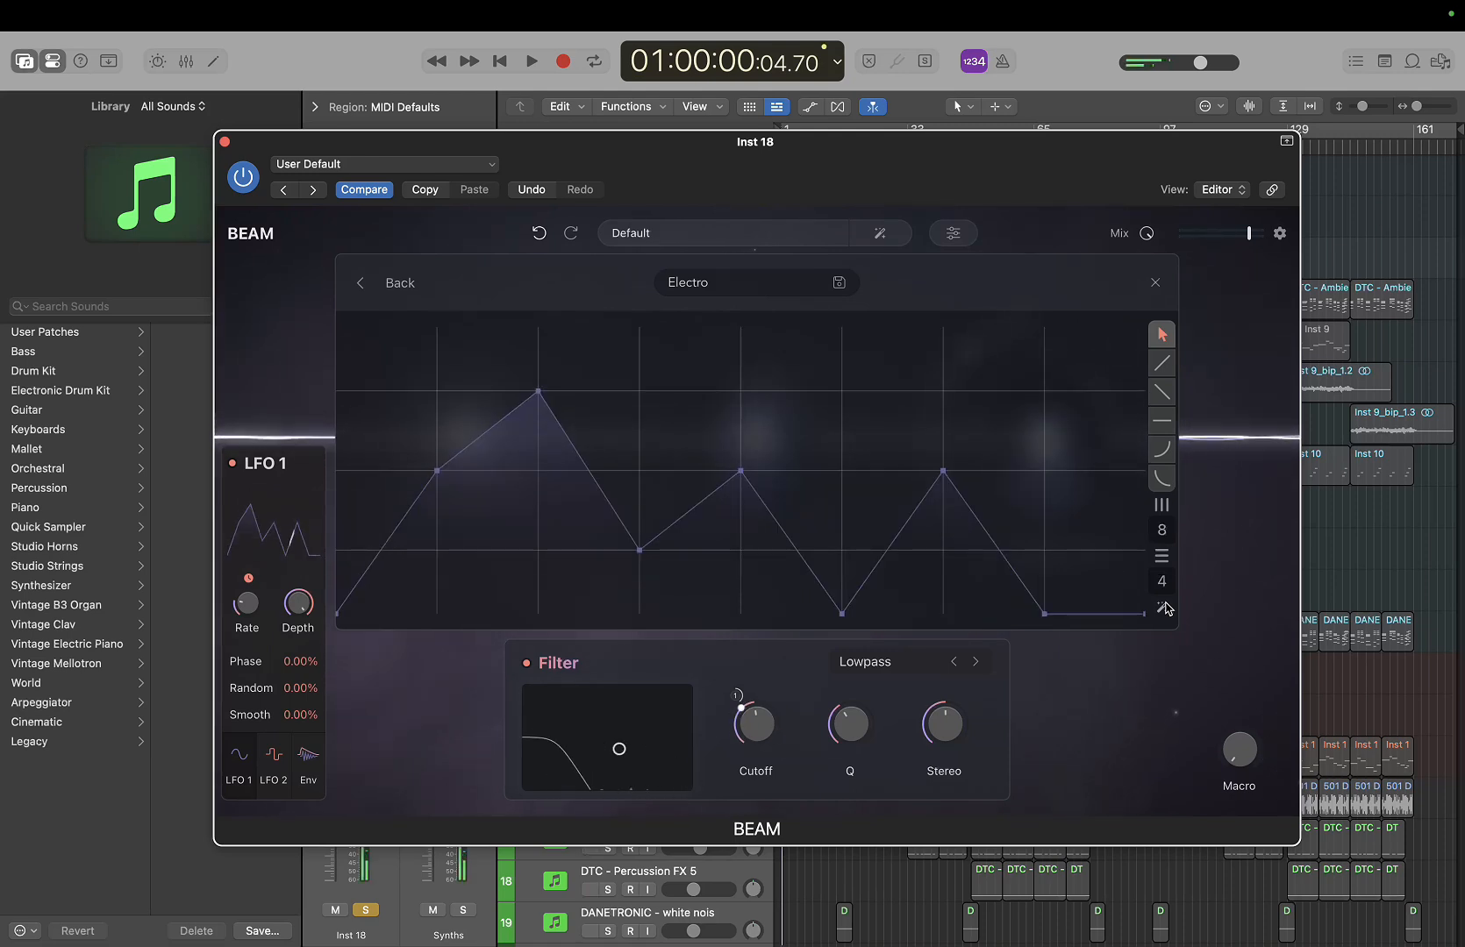
{"action": "left_click", "coordinate": [1164, 607]}
{"action": "left_click", "coordinate": [1164, 606]}
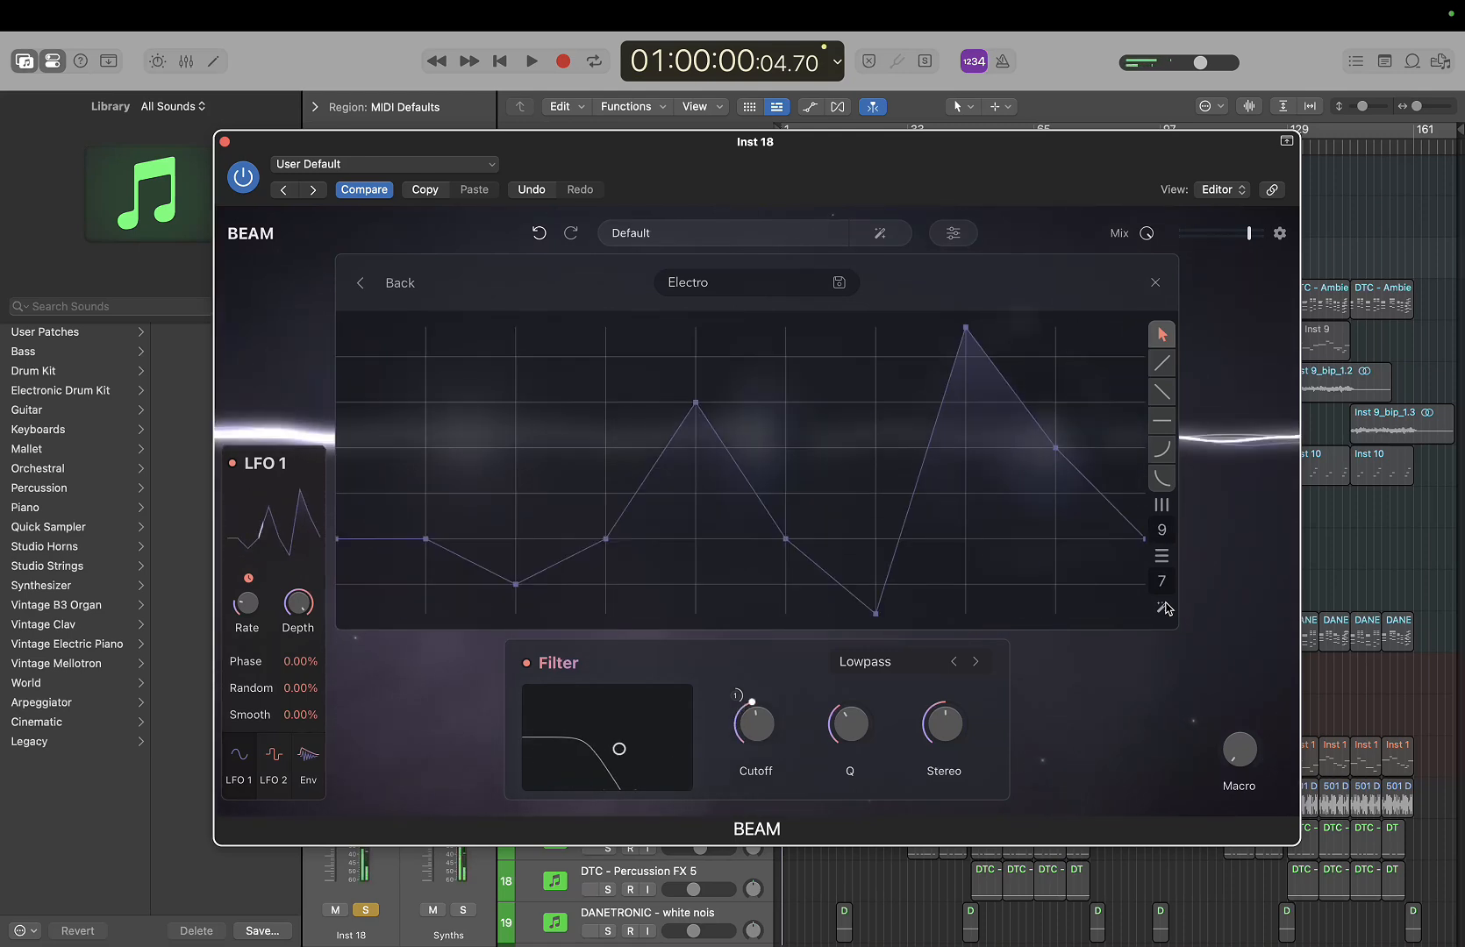
{"action": "left_click", "coordinate": [1164, 607]}
{"action": "left_click", "coordinate": [1164, 607]}
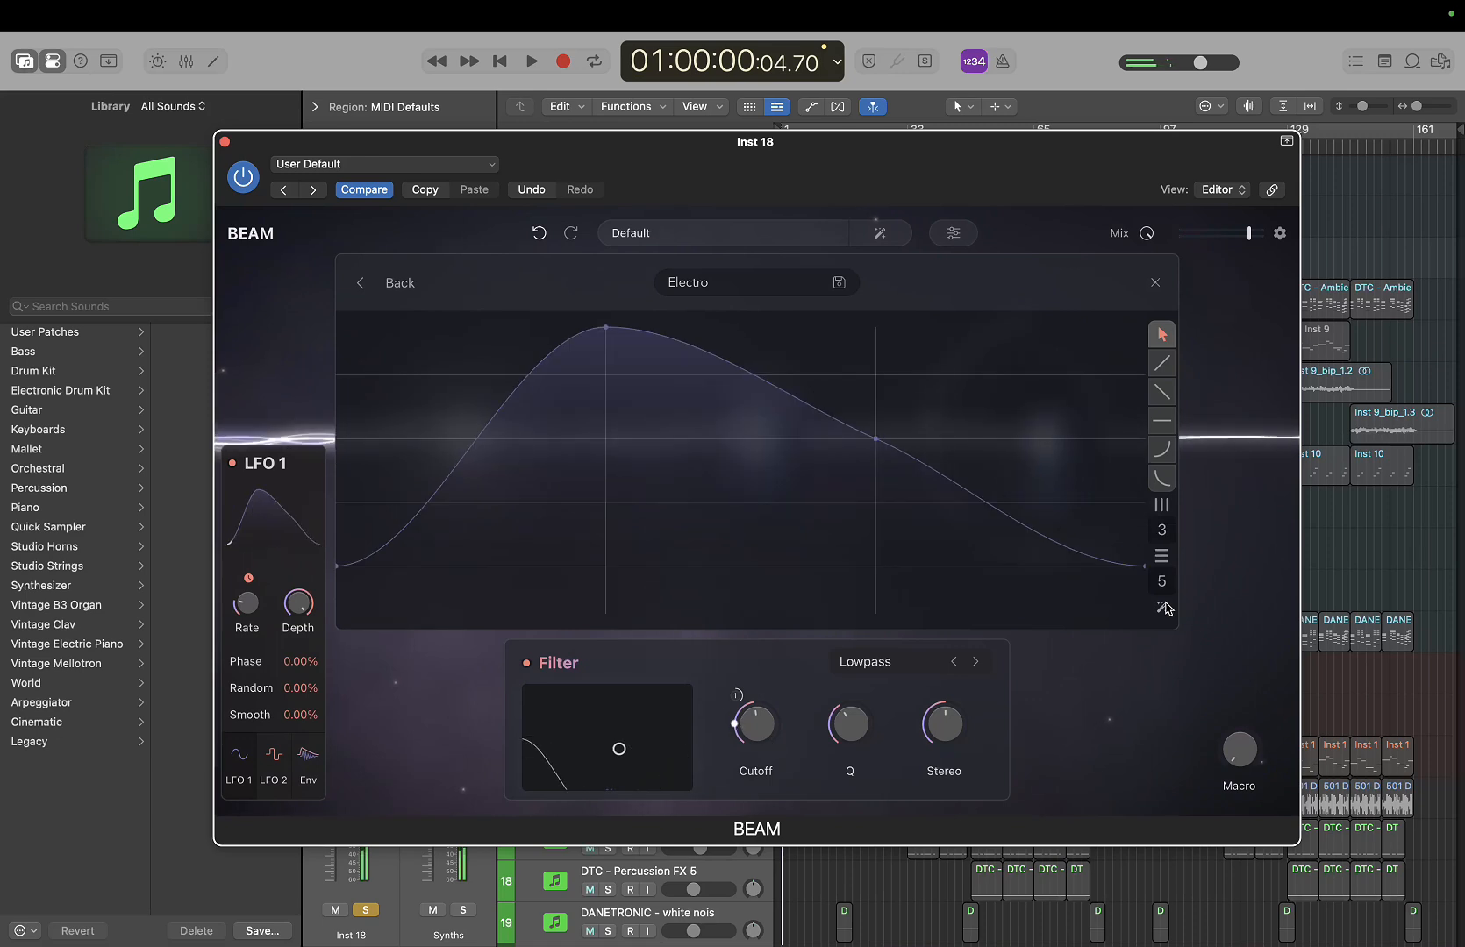
{"action": "left_click", "coordinate": [1164, 607]}
{"action": "left_click", "coordinate": [1164, 607]}
{"action": "left_click", "coordinate": [1164, 607]}
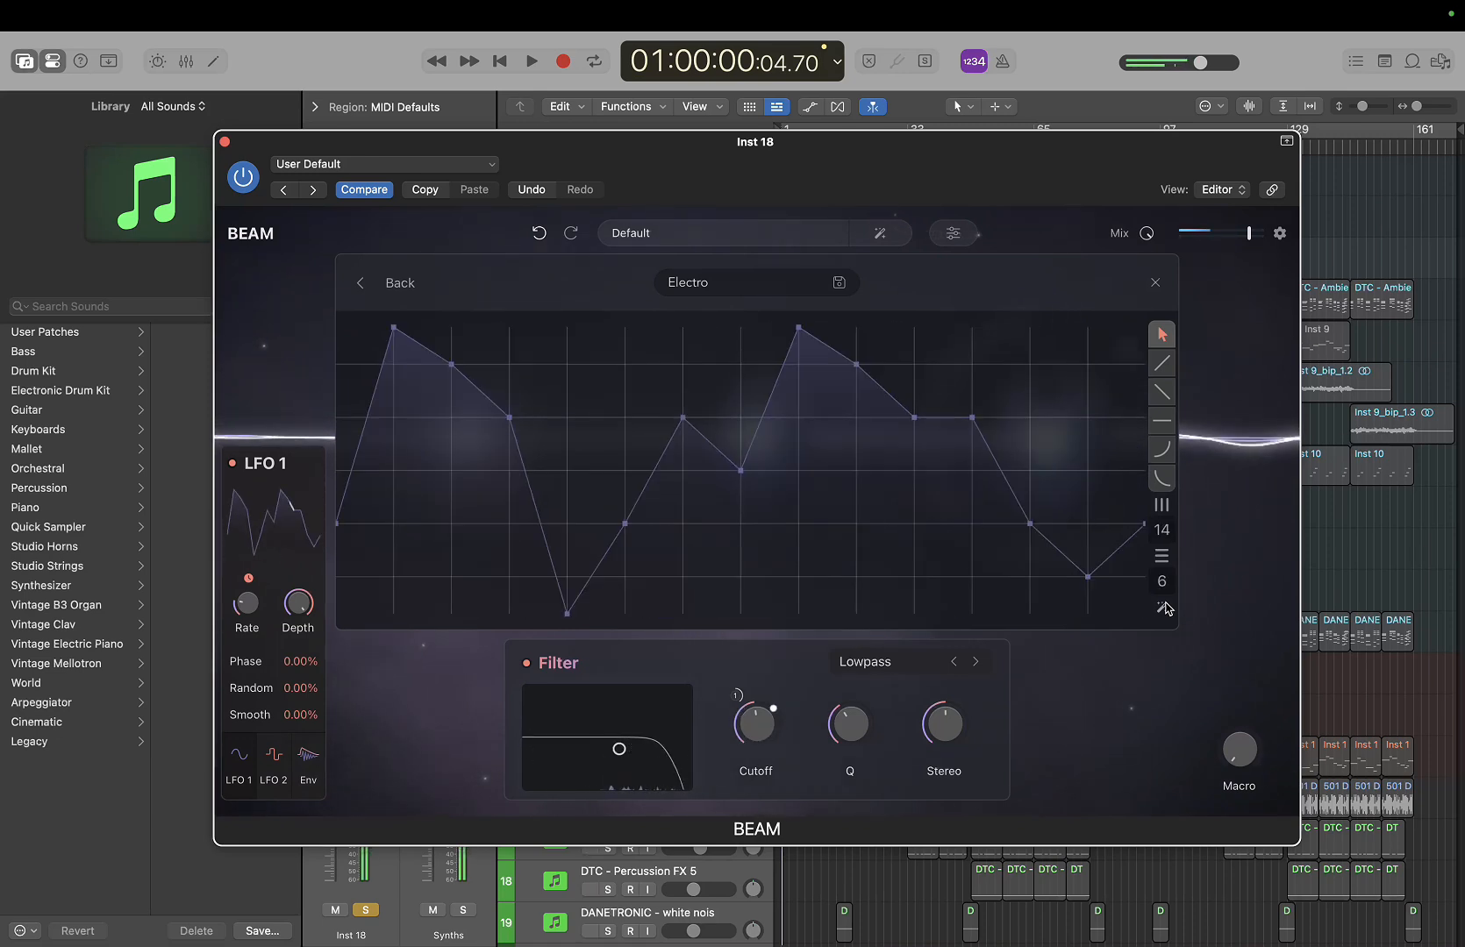
{"action": "left_click", "coordinate": [1165, 608]}
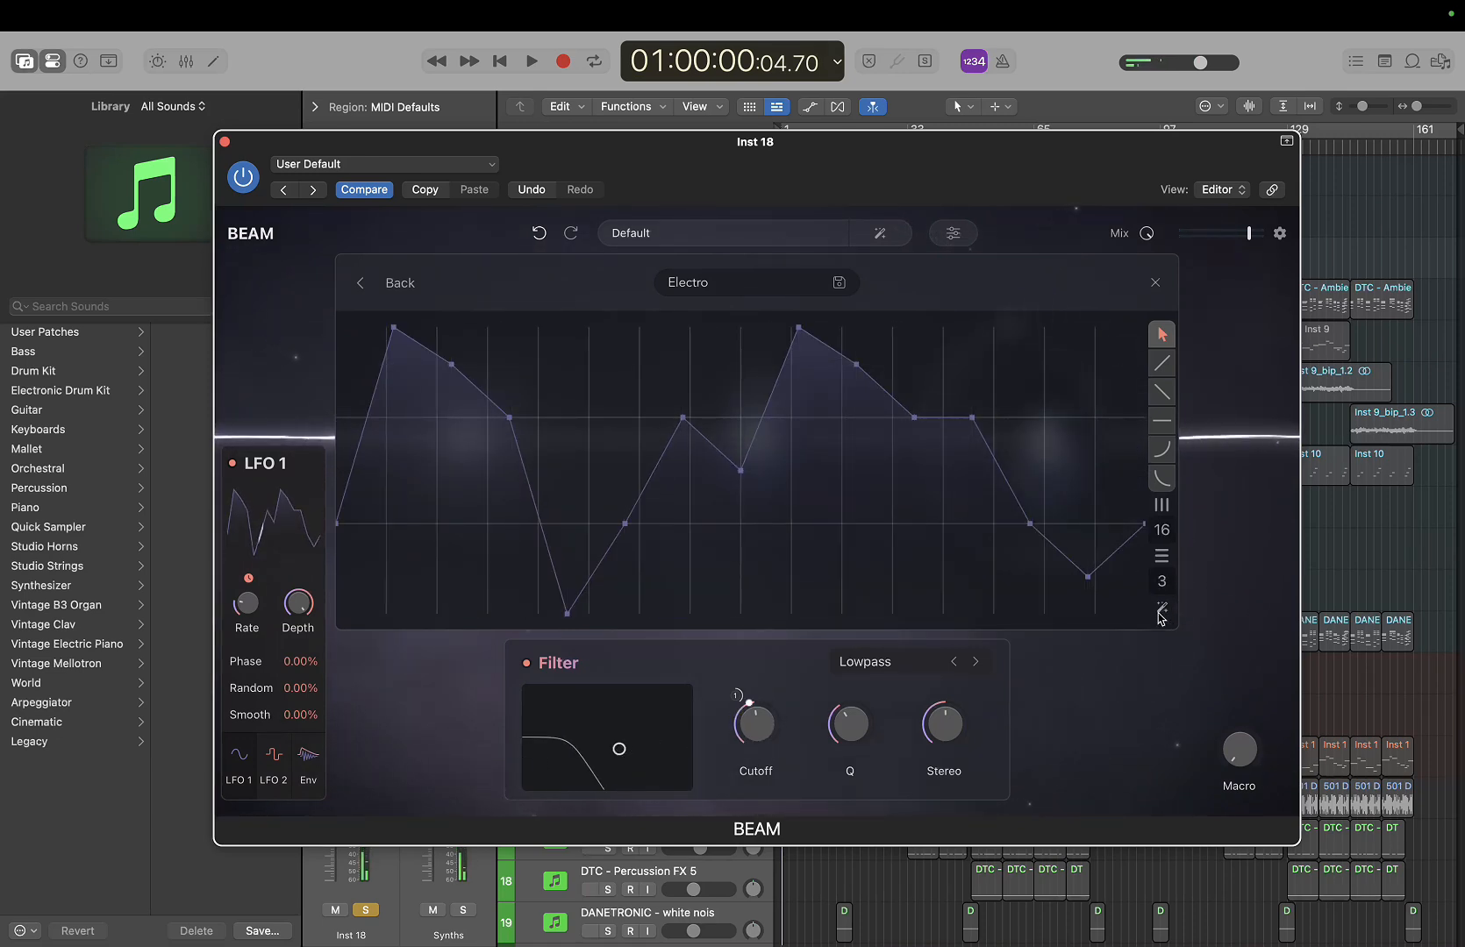
Randomize LFO 1 once more, then reshape its nodes into curved peaks and dips by hand
{"action": "left_click", "coordinate": [1163, 609]}
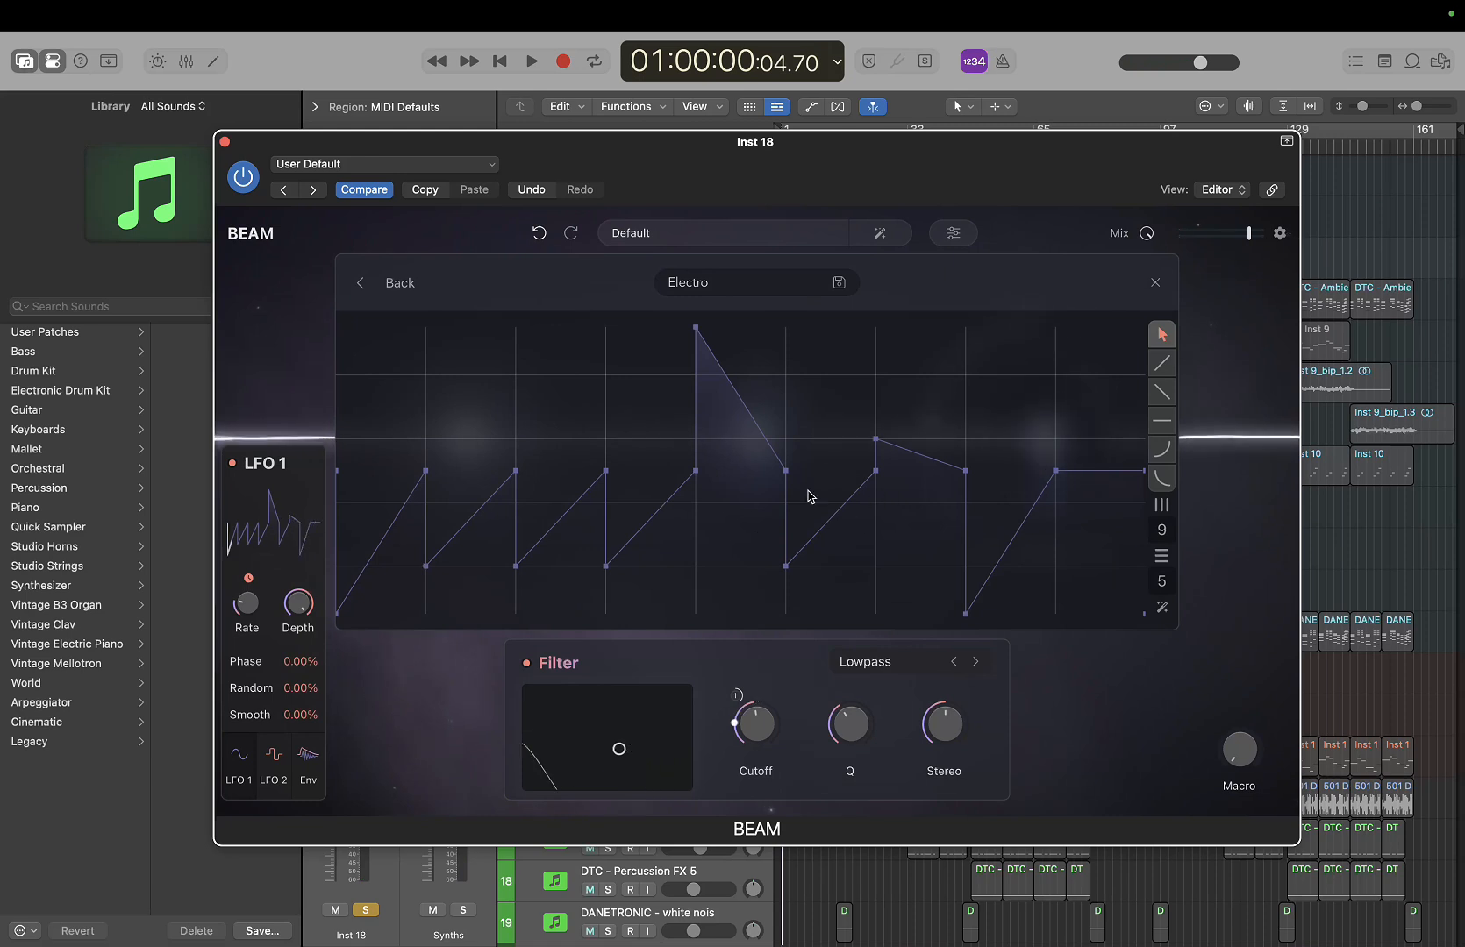
{"action": "left_click_drag", "start_coordinate": [761, 393], "coordinate": [779, 351]}
{"action": "left_click_drag", "start_coordinate": [786, 471], "coordinate": [855, 375]}
{"action": "left_click_drag", "start_coordinate": [696, 328], "coordinate": [564, 416]}
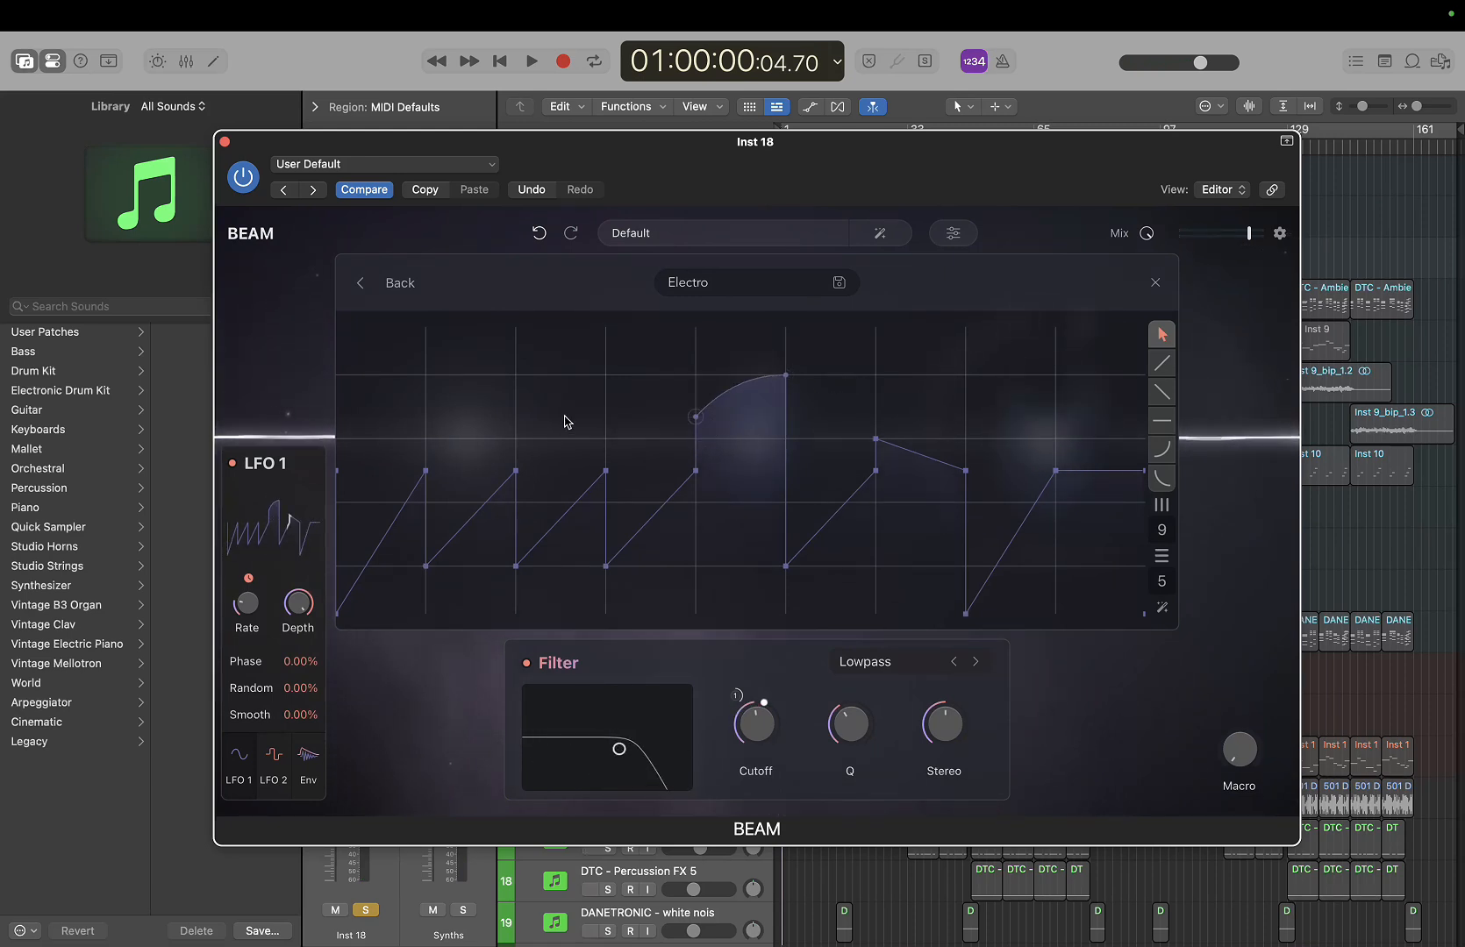
{"action": "left_click", "coordinate": [539, 524]}
{"action": "left_click_drag", "start_coordinate": [554, 503], "coordinate": [606, 466]}
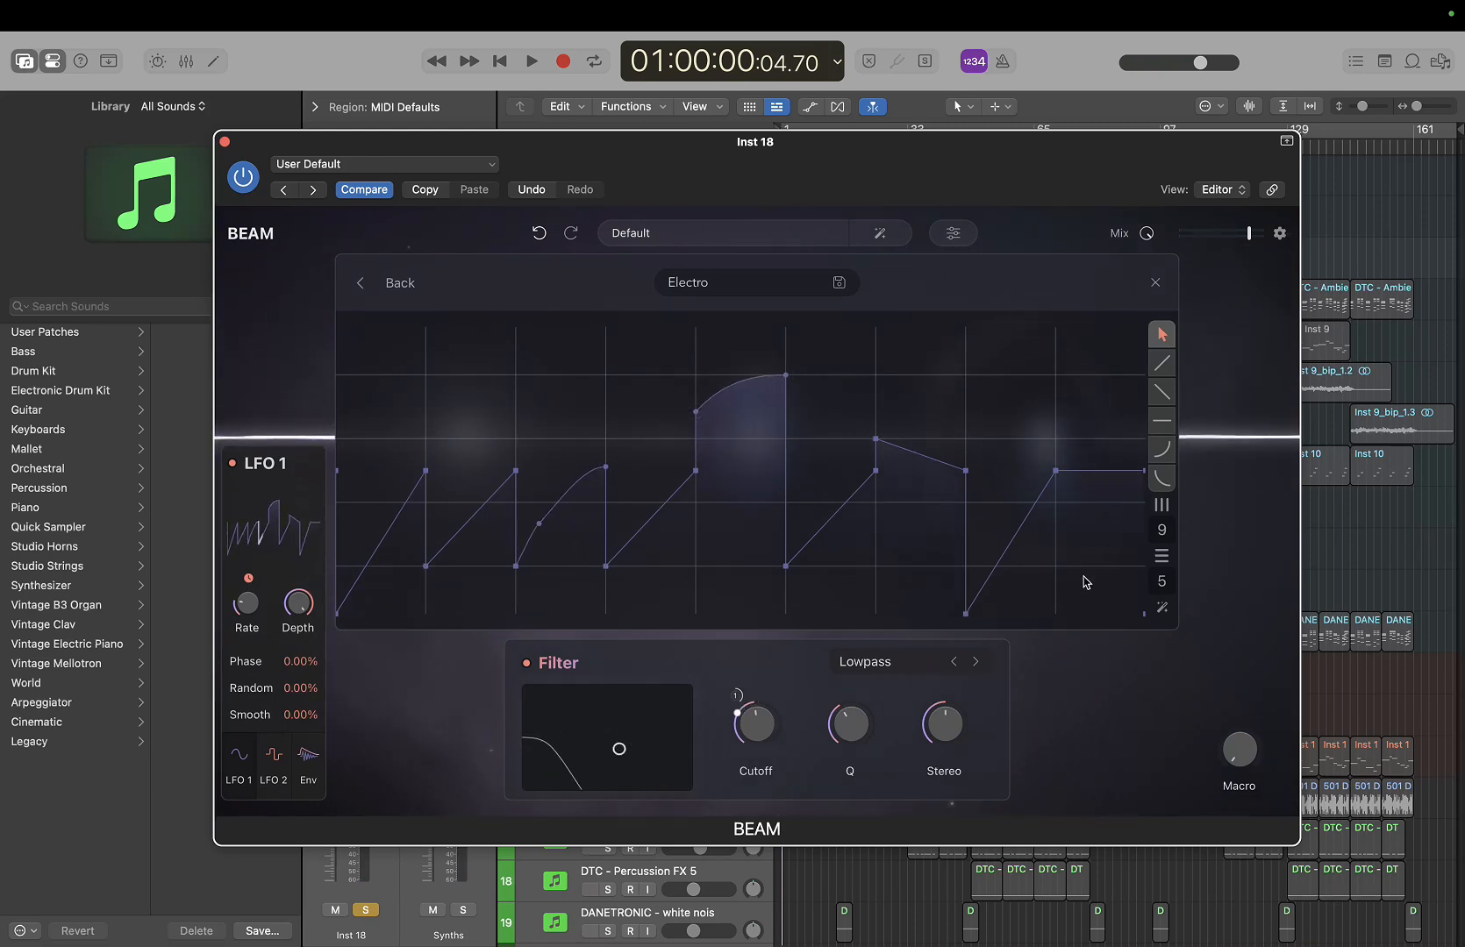
{"action": "left_click_drag", "start_coordinate": [1164, 534], "coordinate": [1090, 758]}
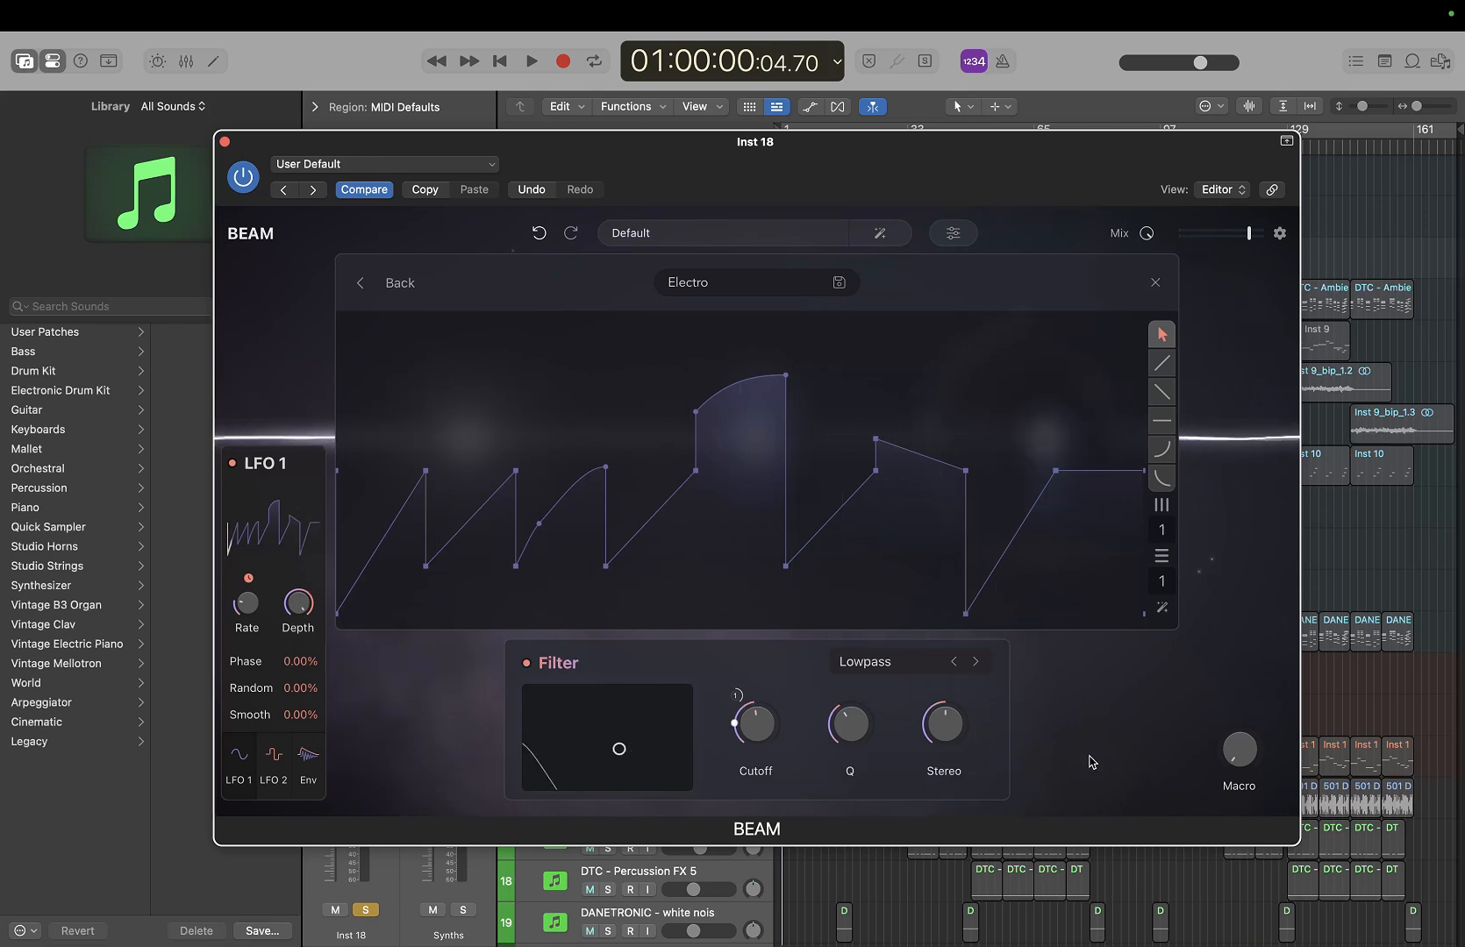
{"action": "left_click_drag", "start_coordinate": [952, 464], "coordinate": [645, 391]}
{"action": "left_click_drag", "start_coordinate": [663, 507], "coordinate": [696, 442]}
{"action": "left_click_drag", "start_coordinate": [755, 383], "coordinate": [711, 591]}
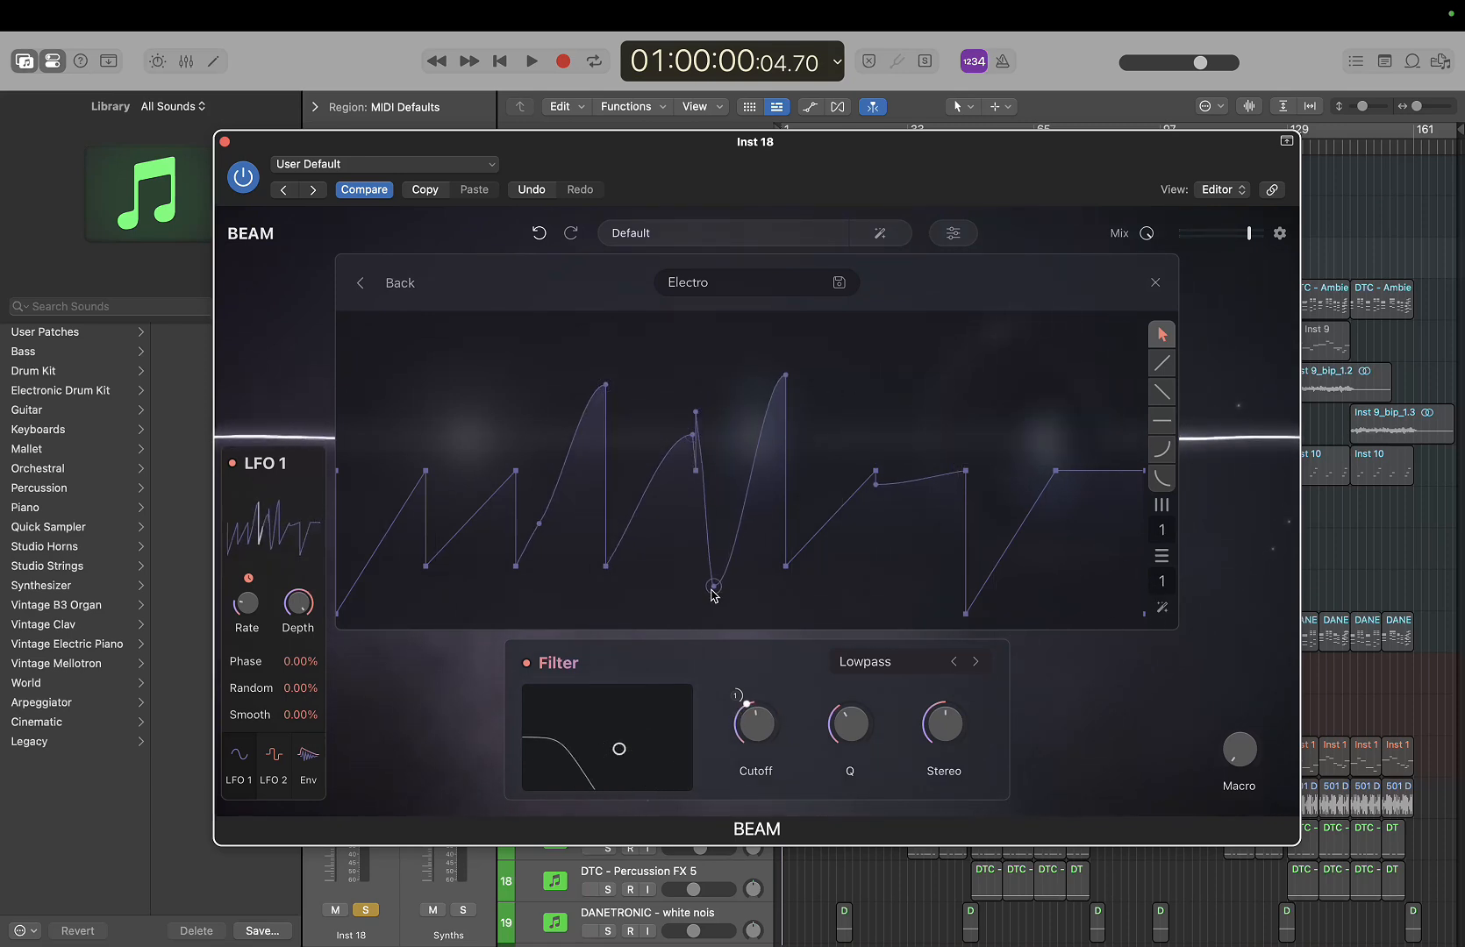
{"action": "left_click_drag", "start_coordinate": [823, 524], "coordinate": [903, 388]}
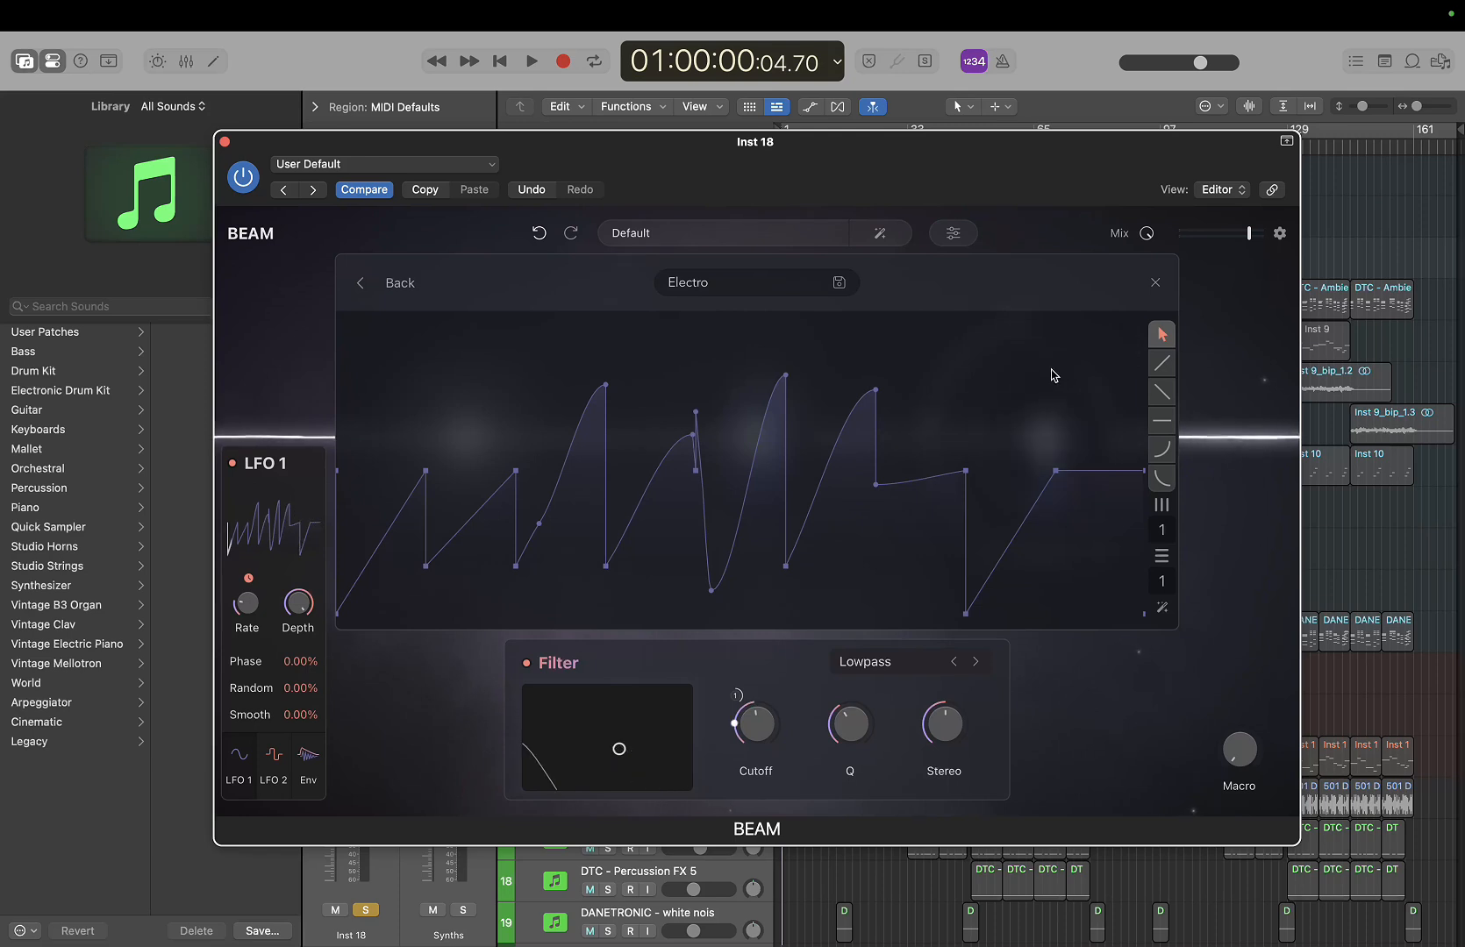
Redraw the LFO 1 shape as a single flat line and set the grid to 16 by 8 divisions
{"action": "left_click", "coordinate": [1158, 453]}
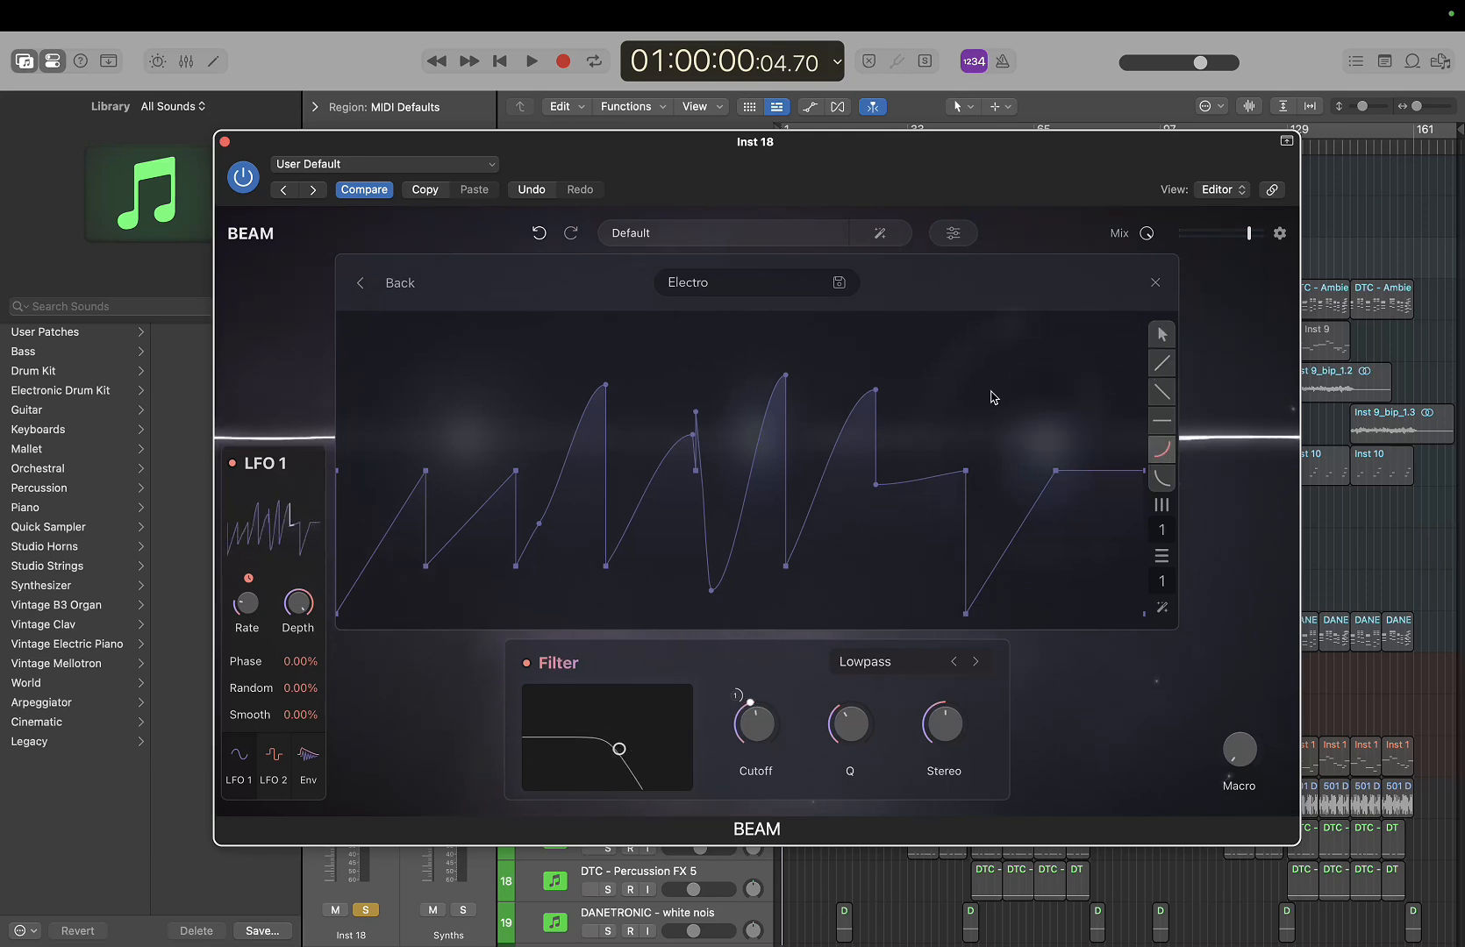
{"action": "left_click_drag", "start_coordinate": [619, 421], "coordinate": [890, 425]}
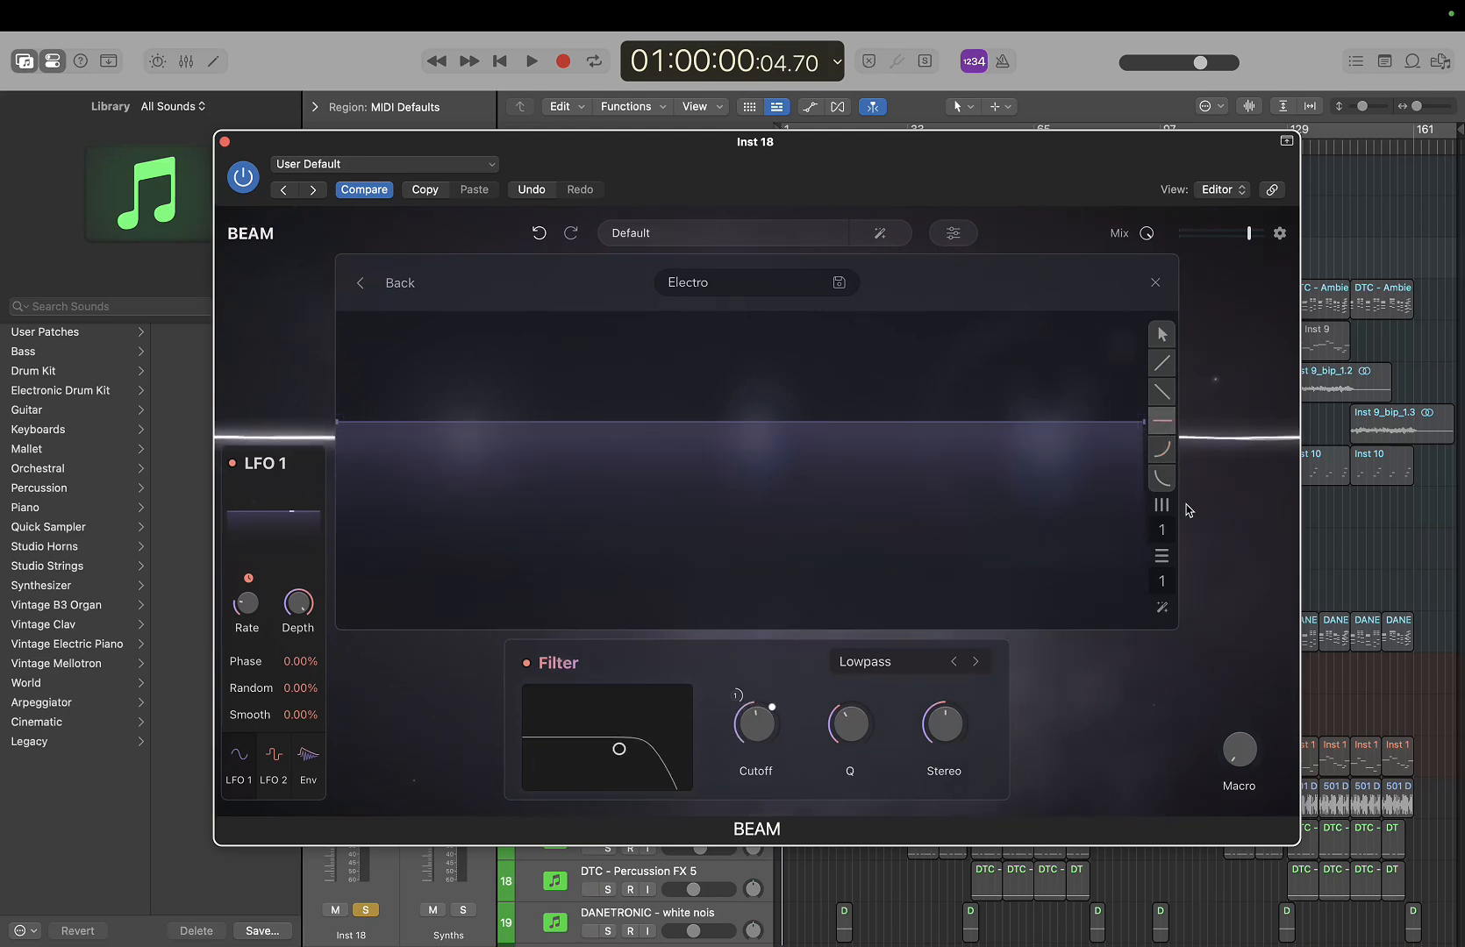
{"action": "left_click_drag", "start_coordinate": [1169, 537], "coordinate": [1300, 189]}
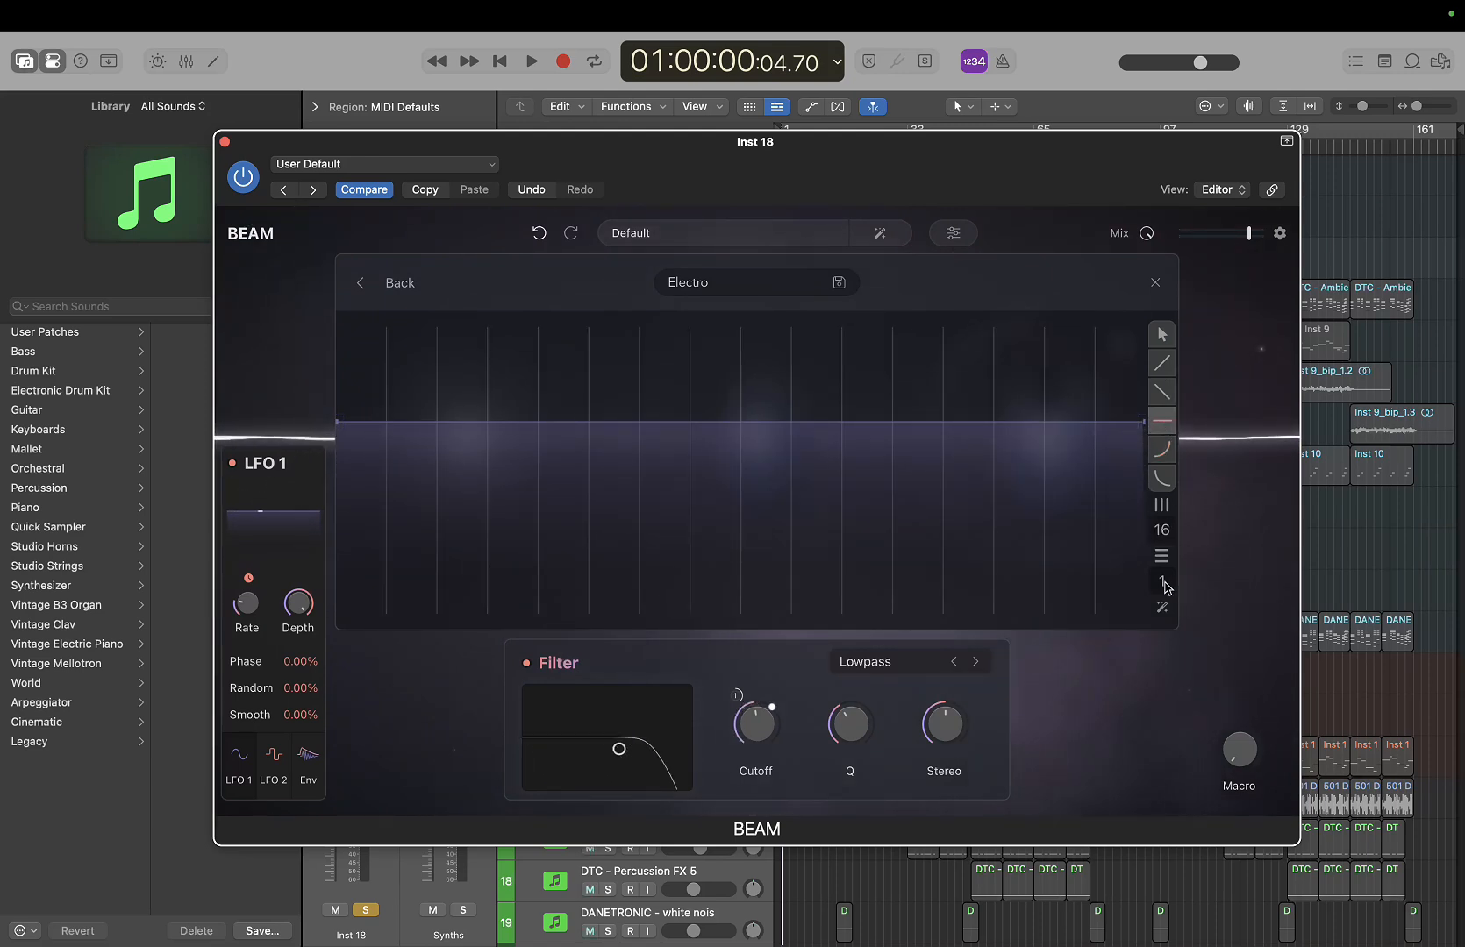
{"action": "left_click_drag", "start_coordinate": [1163, 583], "coordinate": [1285, 282]}
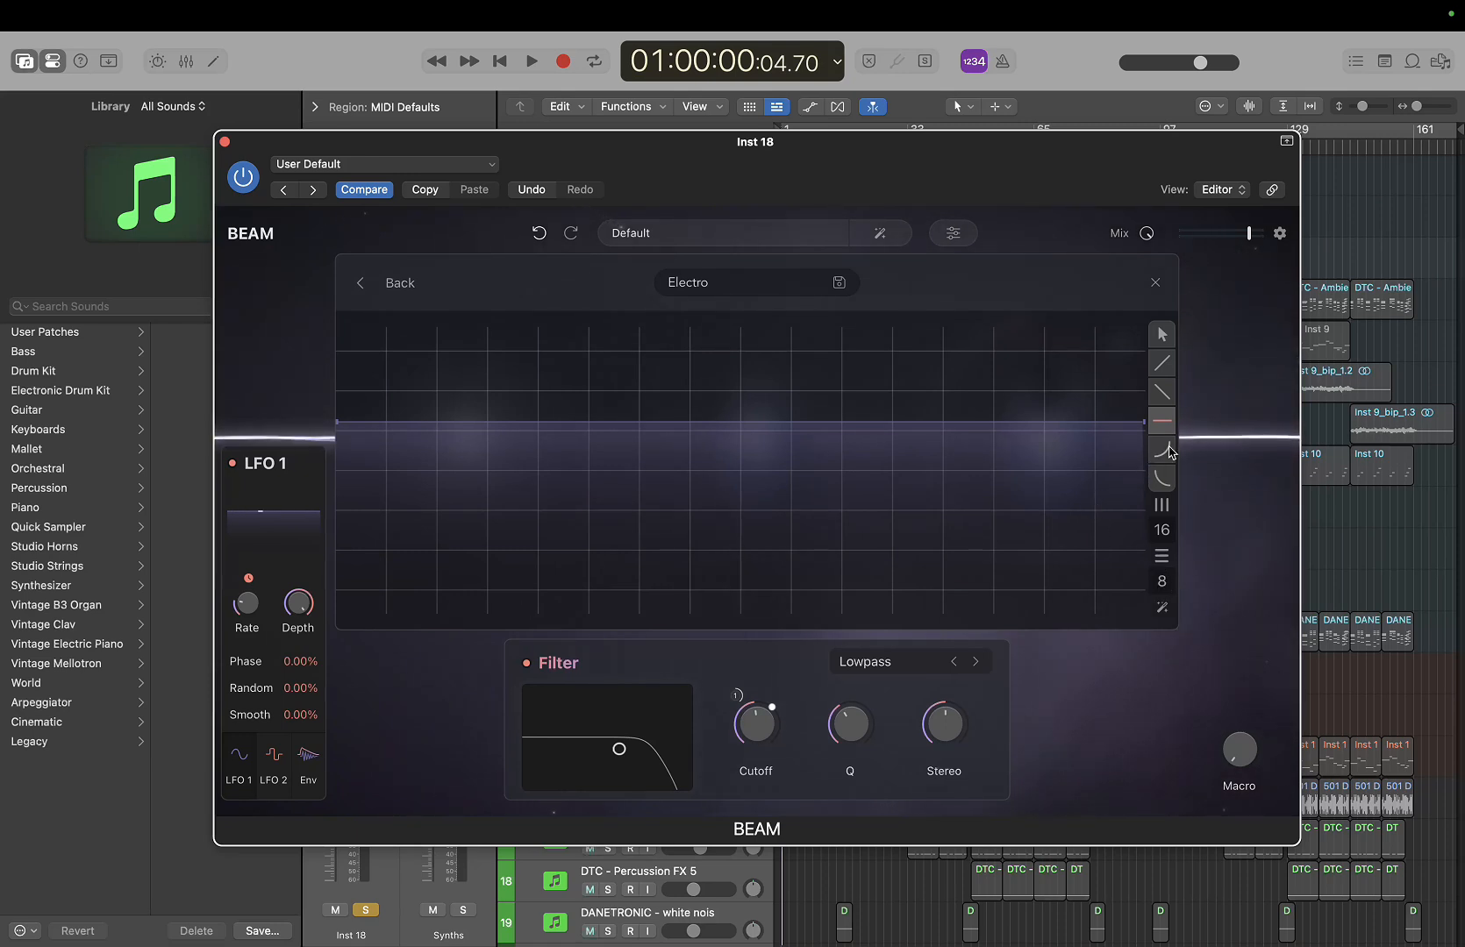
Go from the node view through Filter B to the LFO 1 shape editor
{"action": "left_click", "coordinate": [330, 598]}
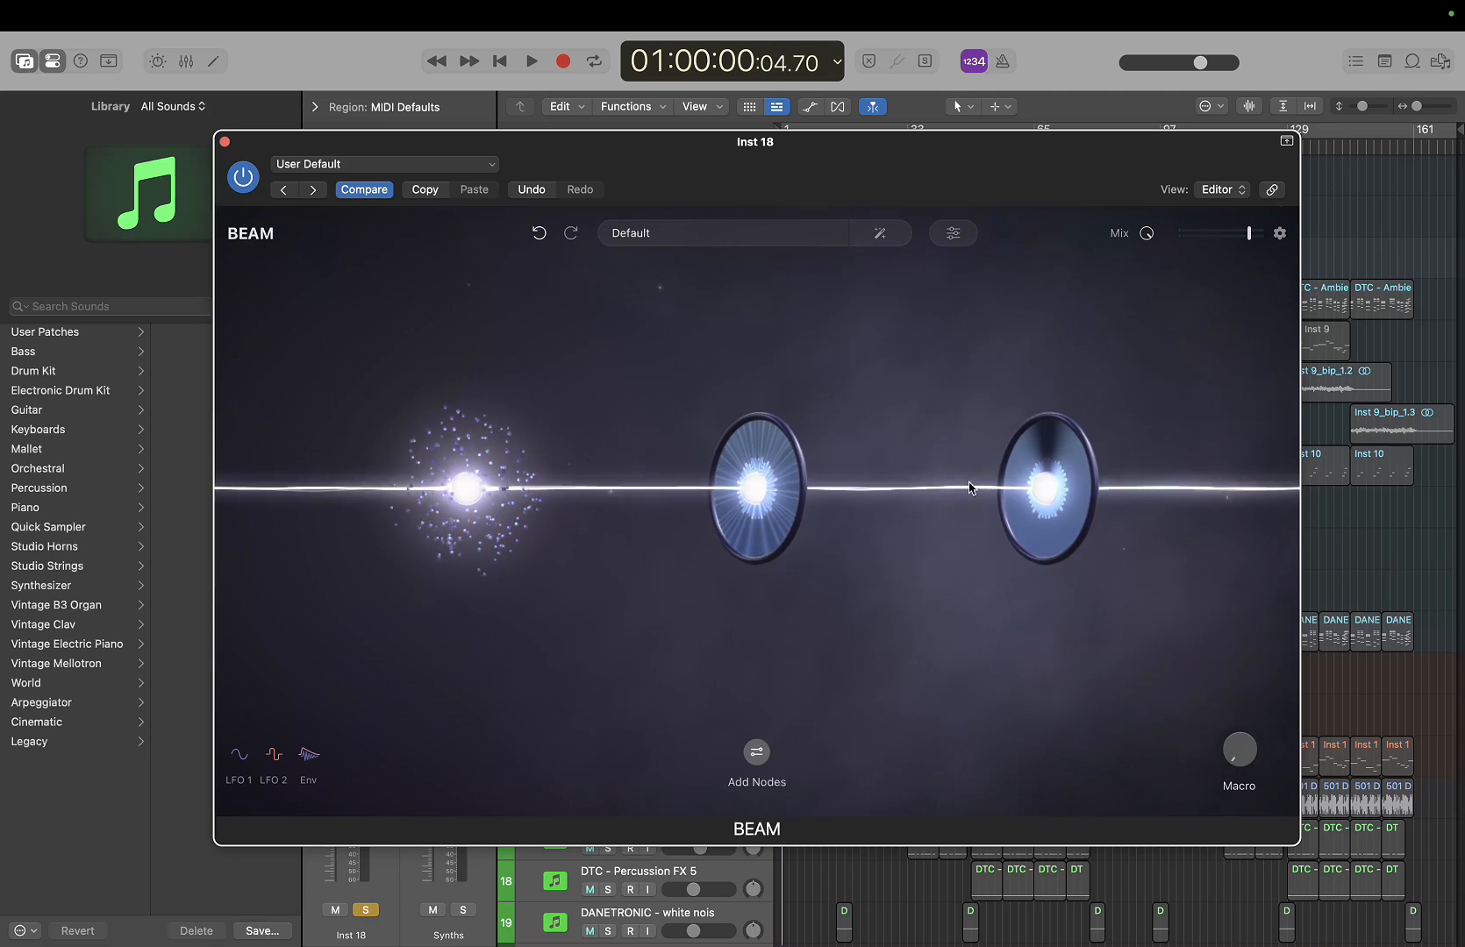
{"action": "left_click", "coordinate": [1082, 517]}
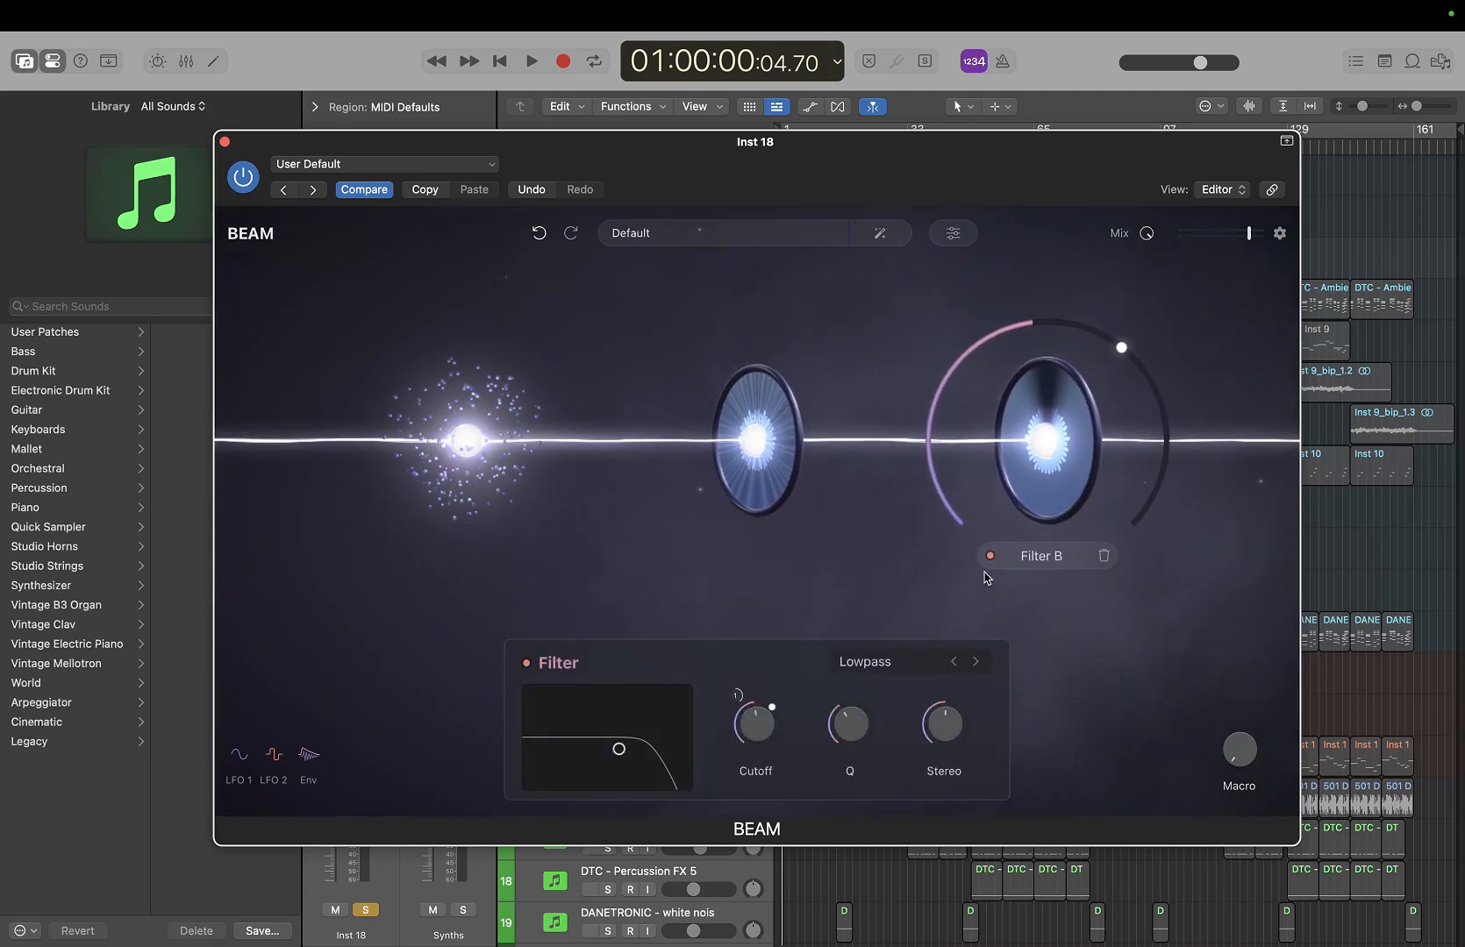
{"action": "left_click", "coordinate": [238, 754]}
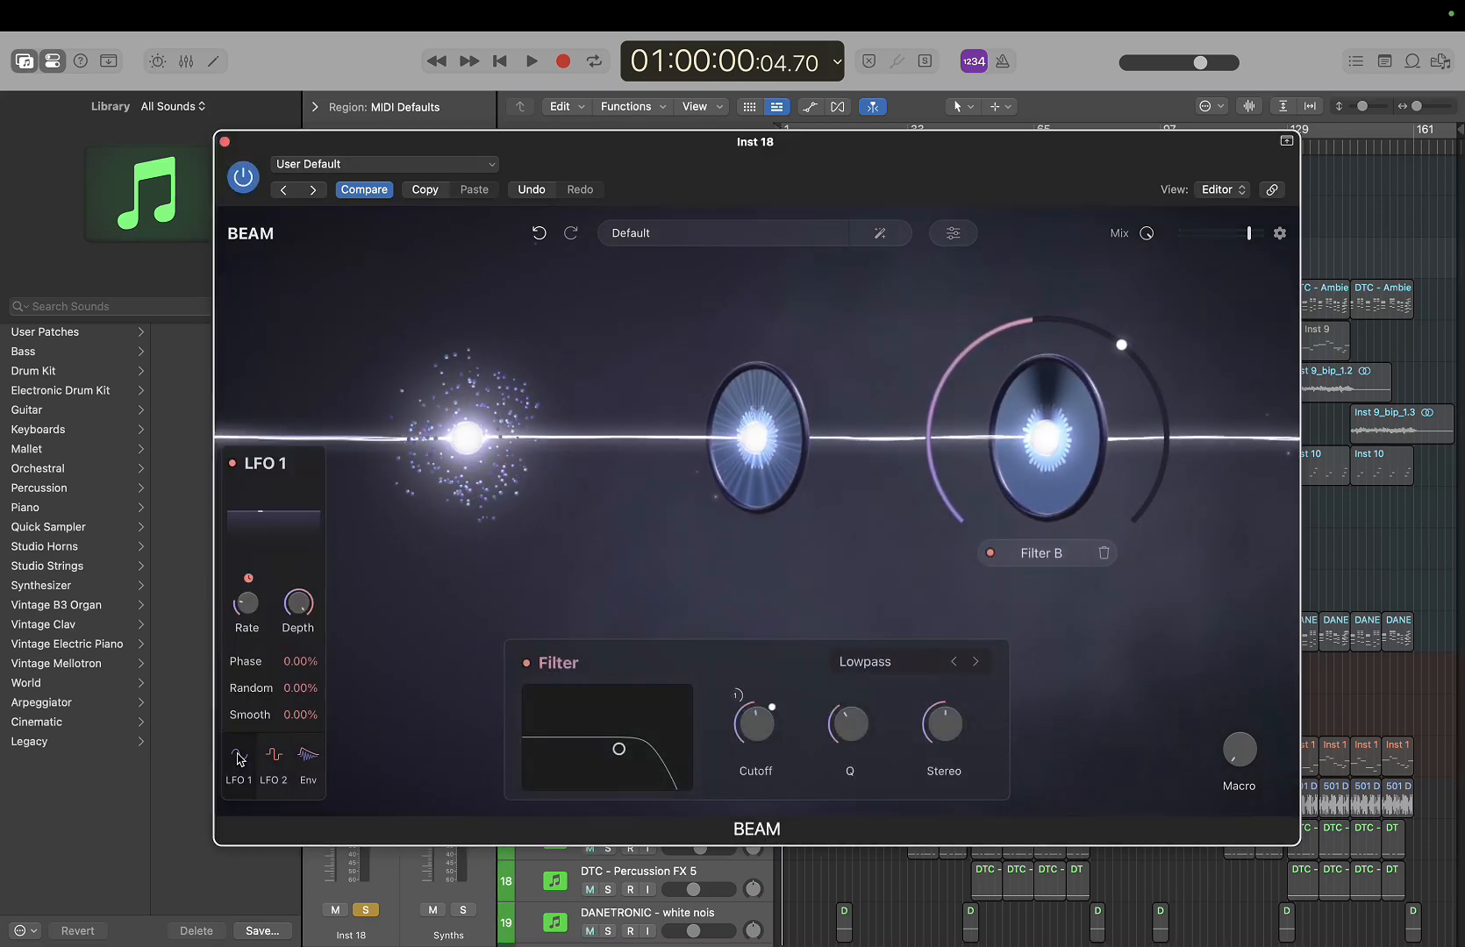
{"action": "left_click", "coordinate": [309, 496]}
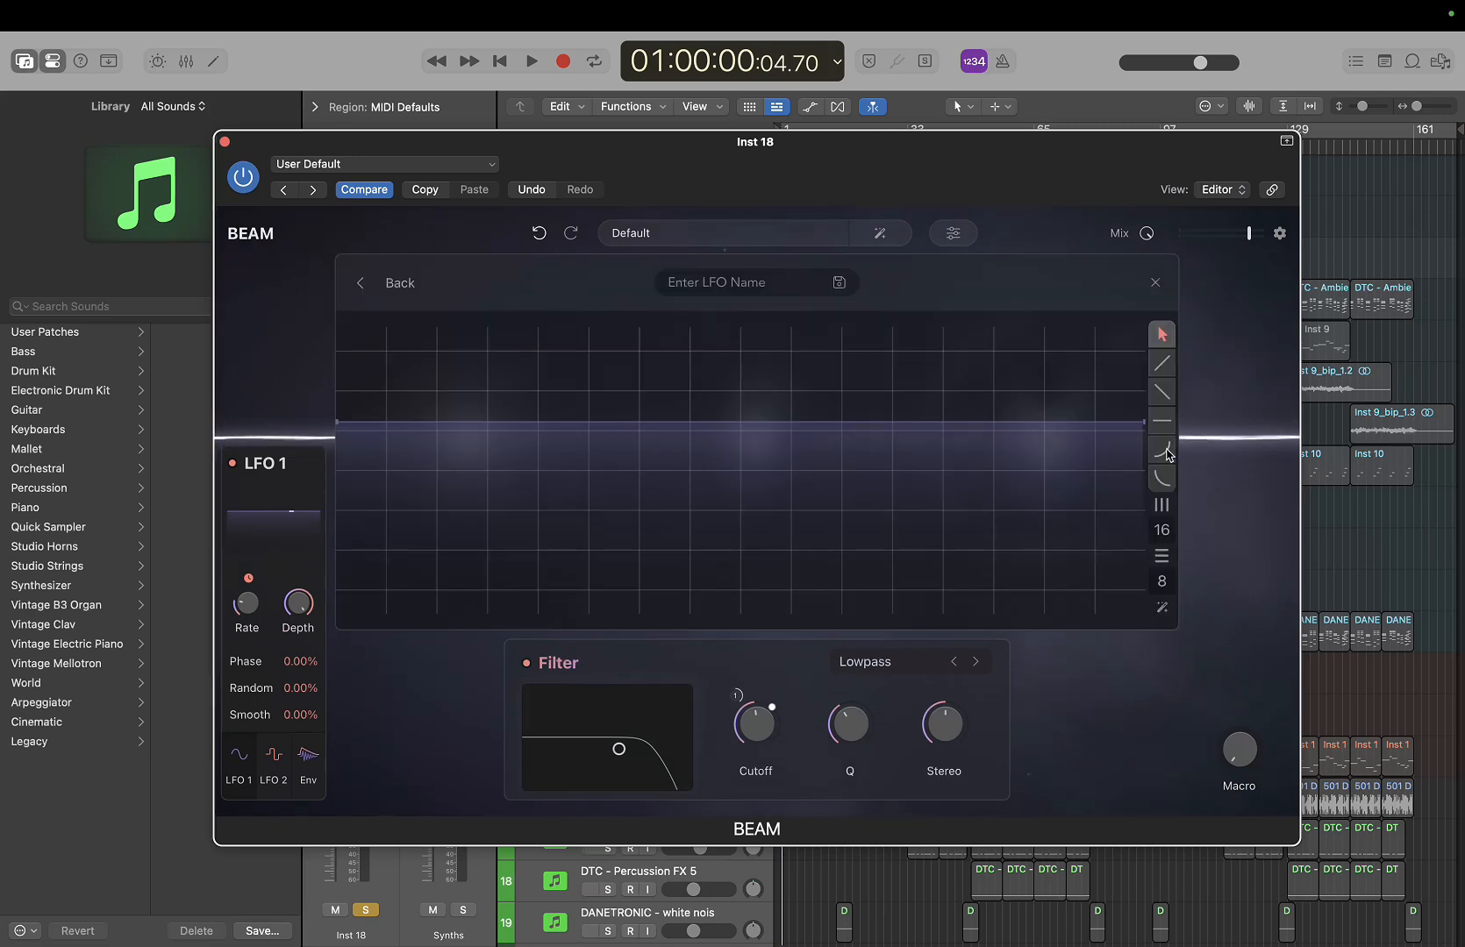
Hand-draw curved dips, sharp peaks and rising segments into the LFO 1 shape
{"action": "left_click_drag", "start_coordinate": [548, 450], "coordinate": [491, 426]}
{"action": "mouse_move", "coordinate": [622, 433]}
{"action": "left_mouse_down"}
{"action": "mouse_move", "coordinate": [630, 473]}
{"action": "mouse_move", "coordinate": [585, 360]}
{"action": "mouse_move", "coordinate": [742, 494]}
{"action": "mouse_move", "coordinate": [864, 401]}
{"action": "left_mouse_up"}
{"action": "left_click_drag", "start_coordinate": [965, 457], "coordinate": [1065, 393]}
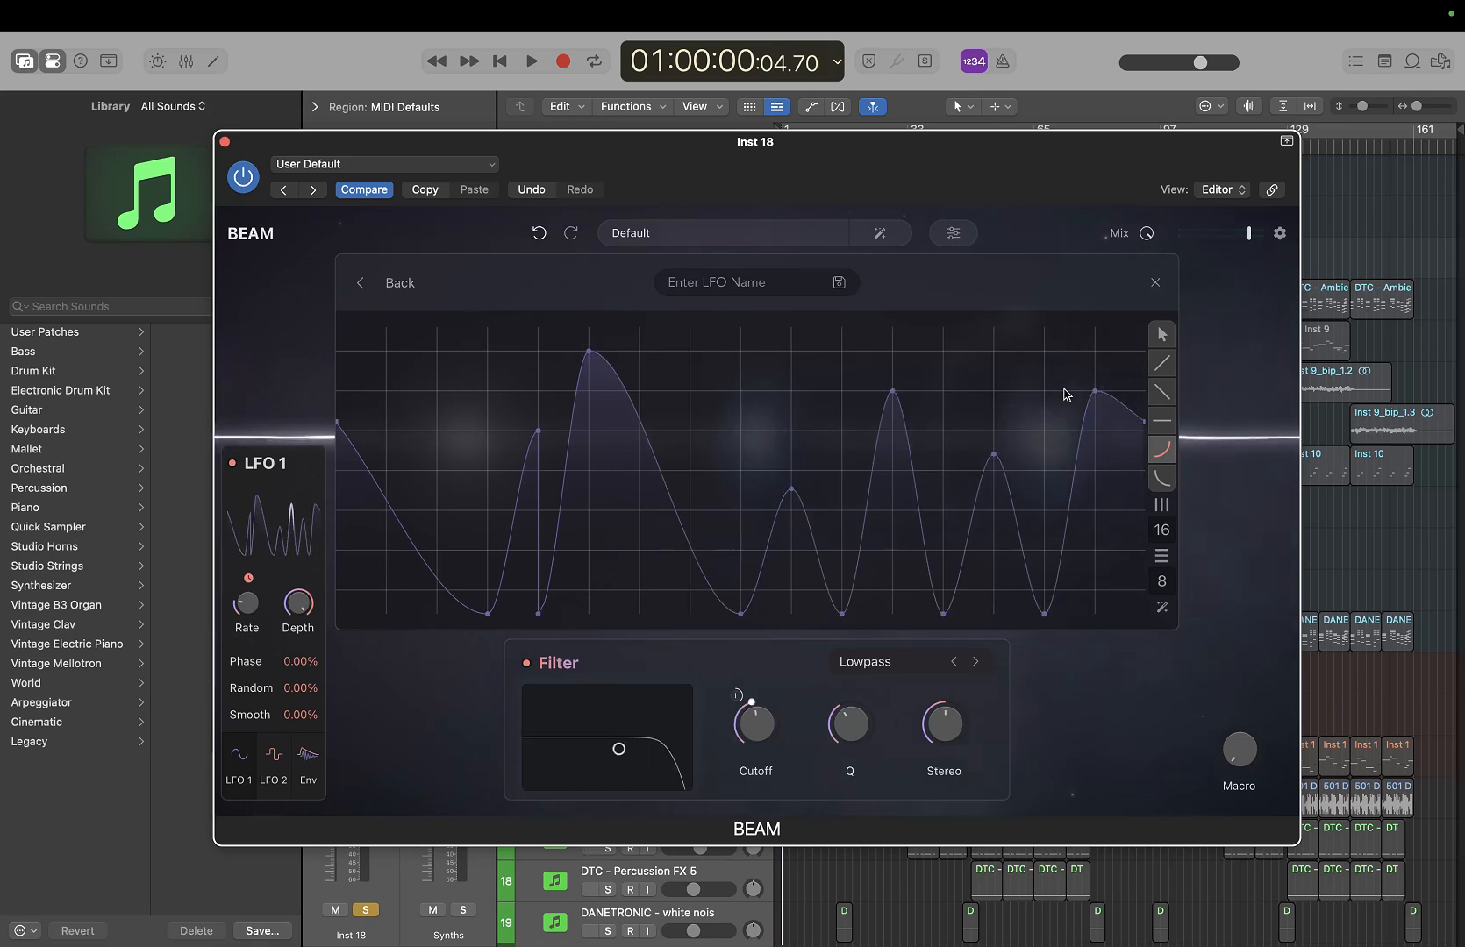
{"action": "left_click_drag", "start_coordinate": [691, 392], "coordinate": [661, 399]}
{"action": "left_click_drag", "start_coordinate": [526, 378], "coordinate": [478, 388]}
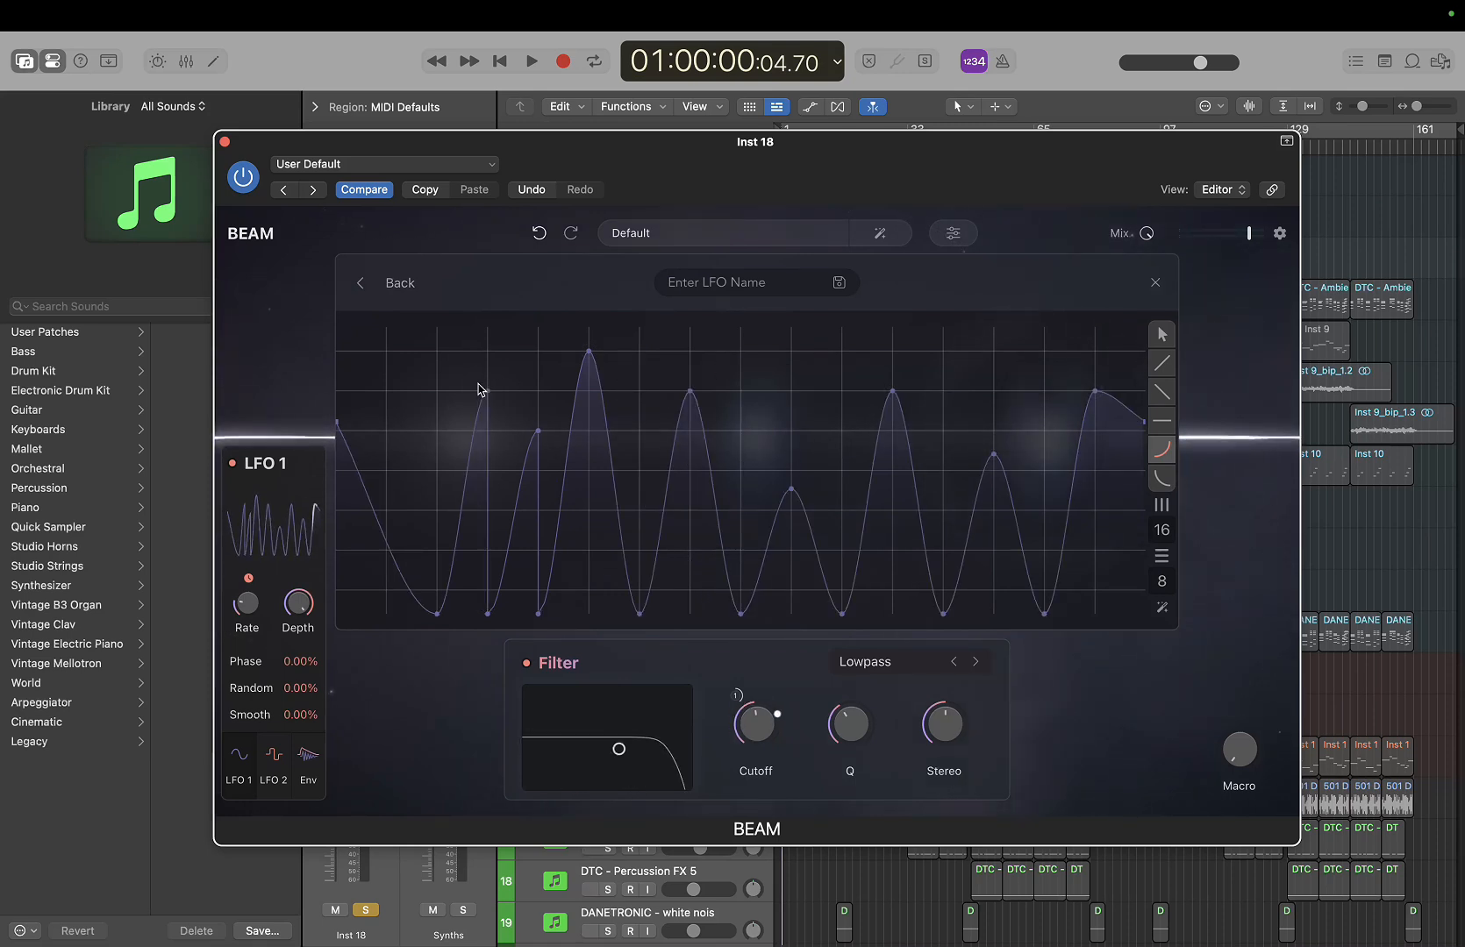
{"action": "left_click", "coordinate": [397, 381]}
{"action": "left_click", "coordinate": [796, 415]}
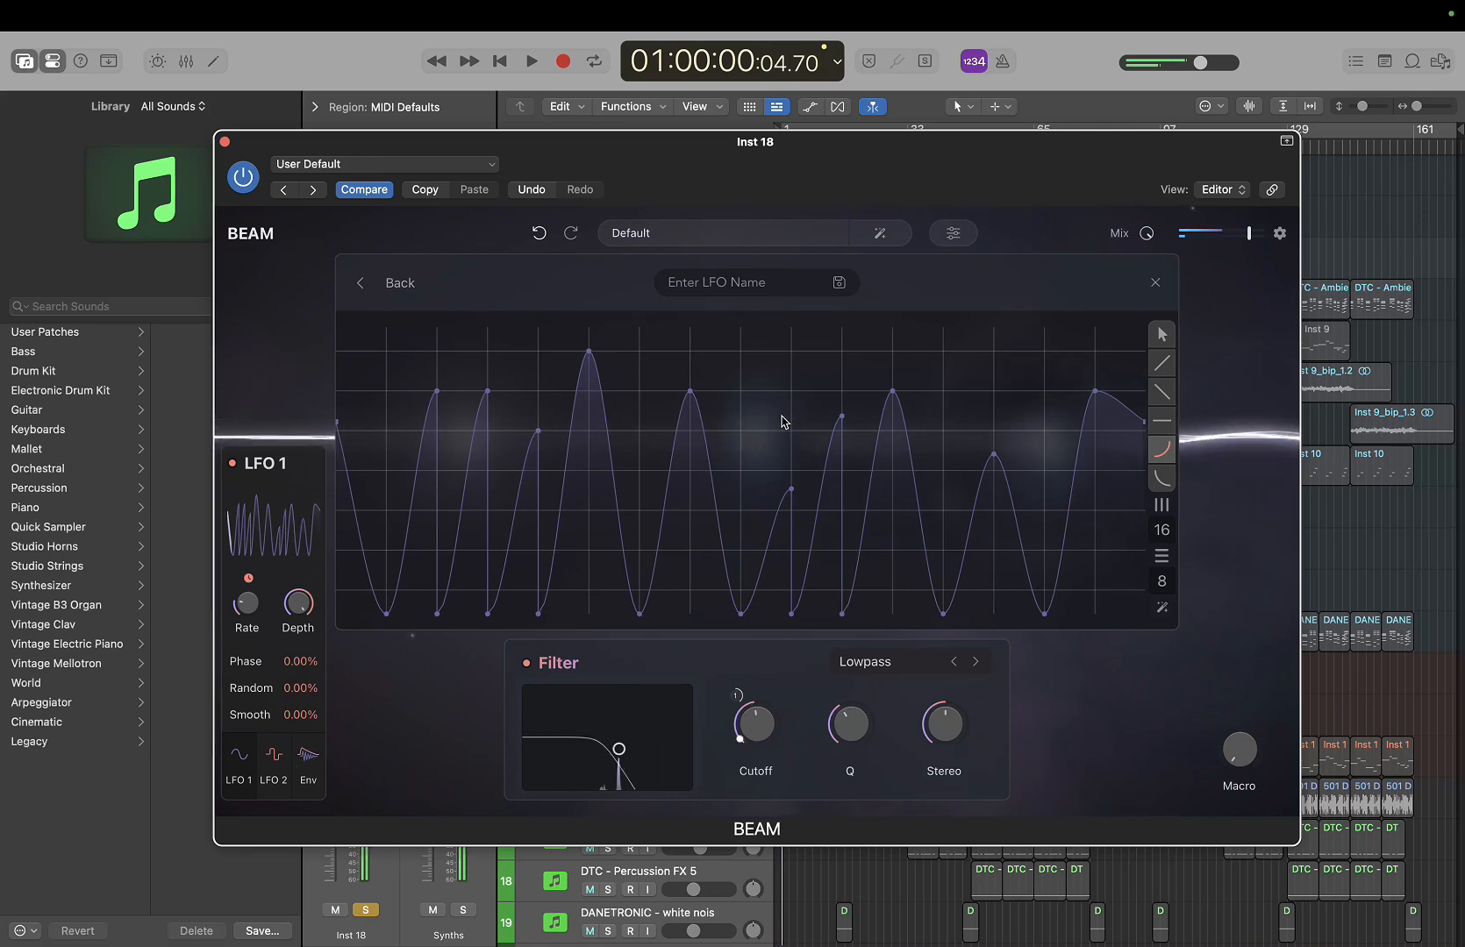
{"action": "left_click", "coordinate": [873, 369]}
{"action": "left_click", "coordinate": [782, 379]}
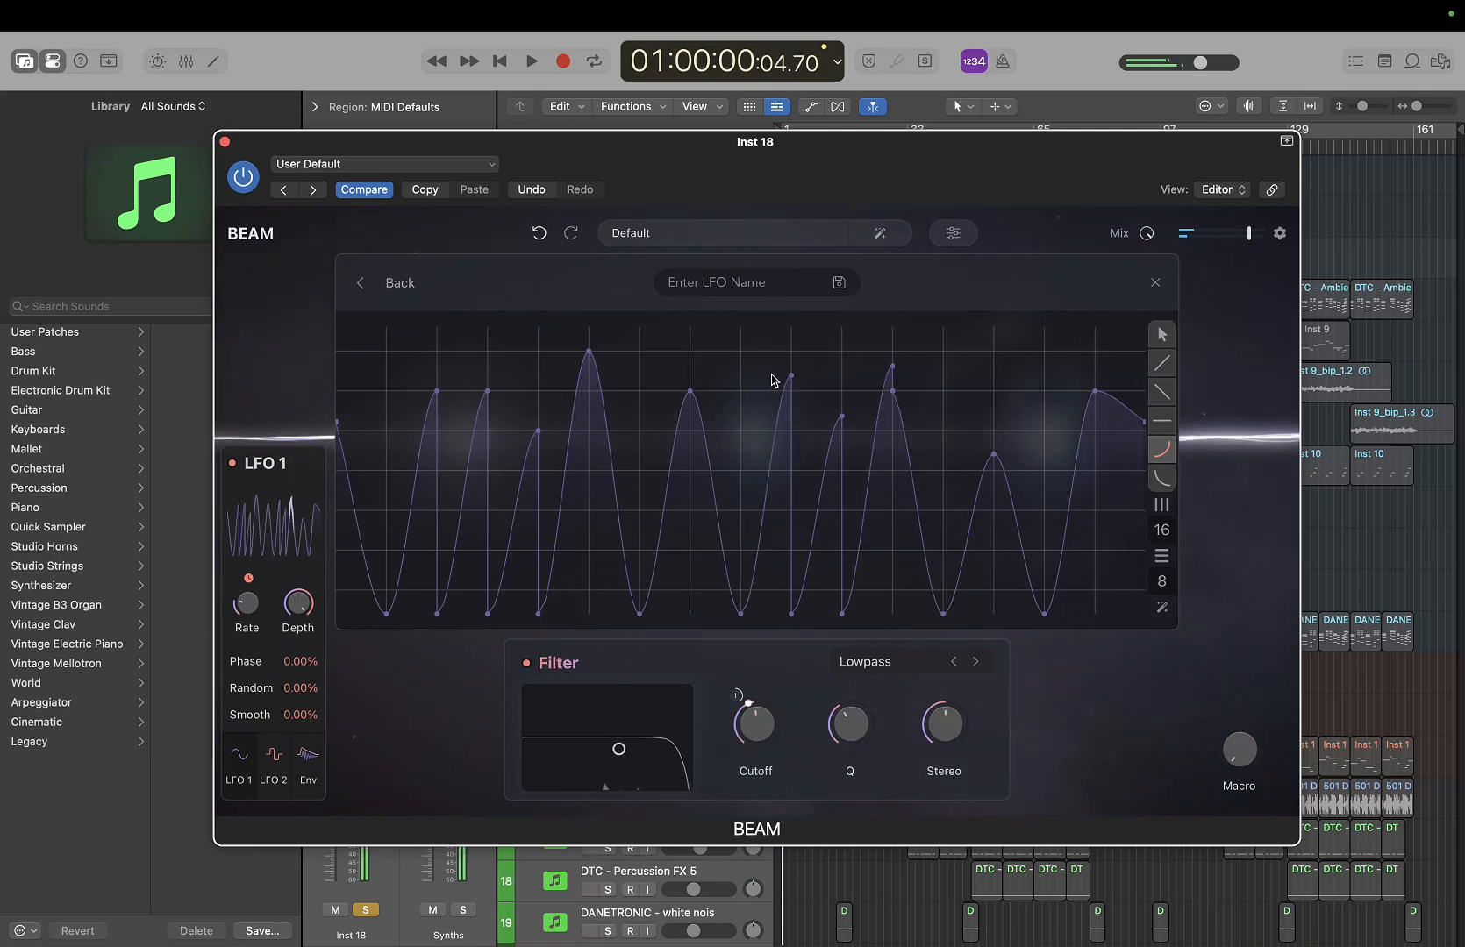
{"action": "left_click", "coordinate": [562, 453]}
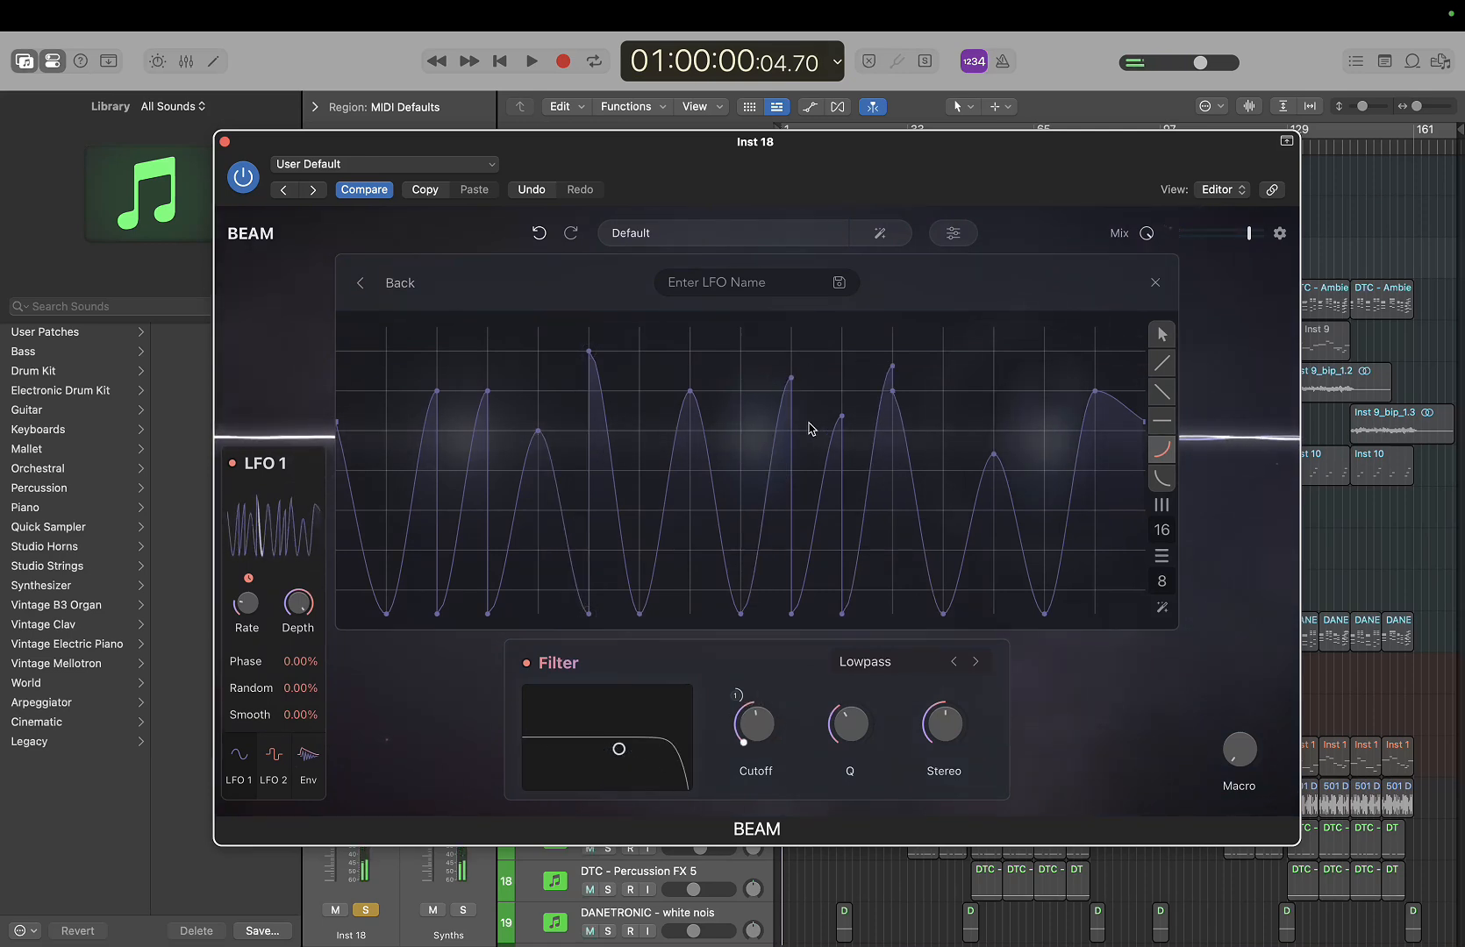
{"action": "left_click", "coordinate": [647, 434]}
{"action": "left_click", "coordinate": [778, 332]}
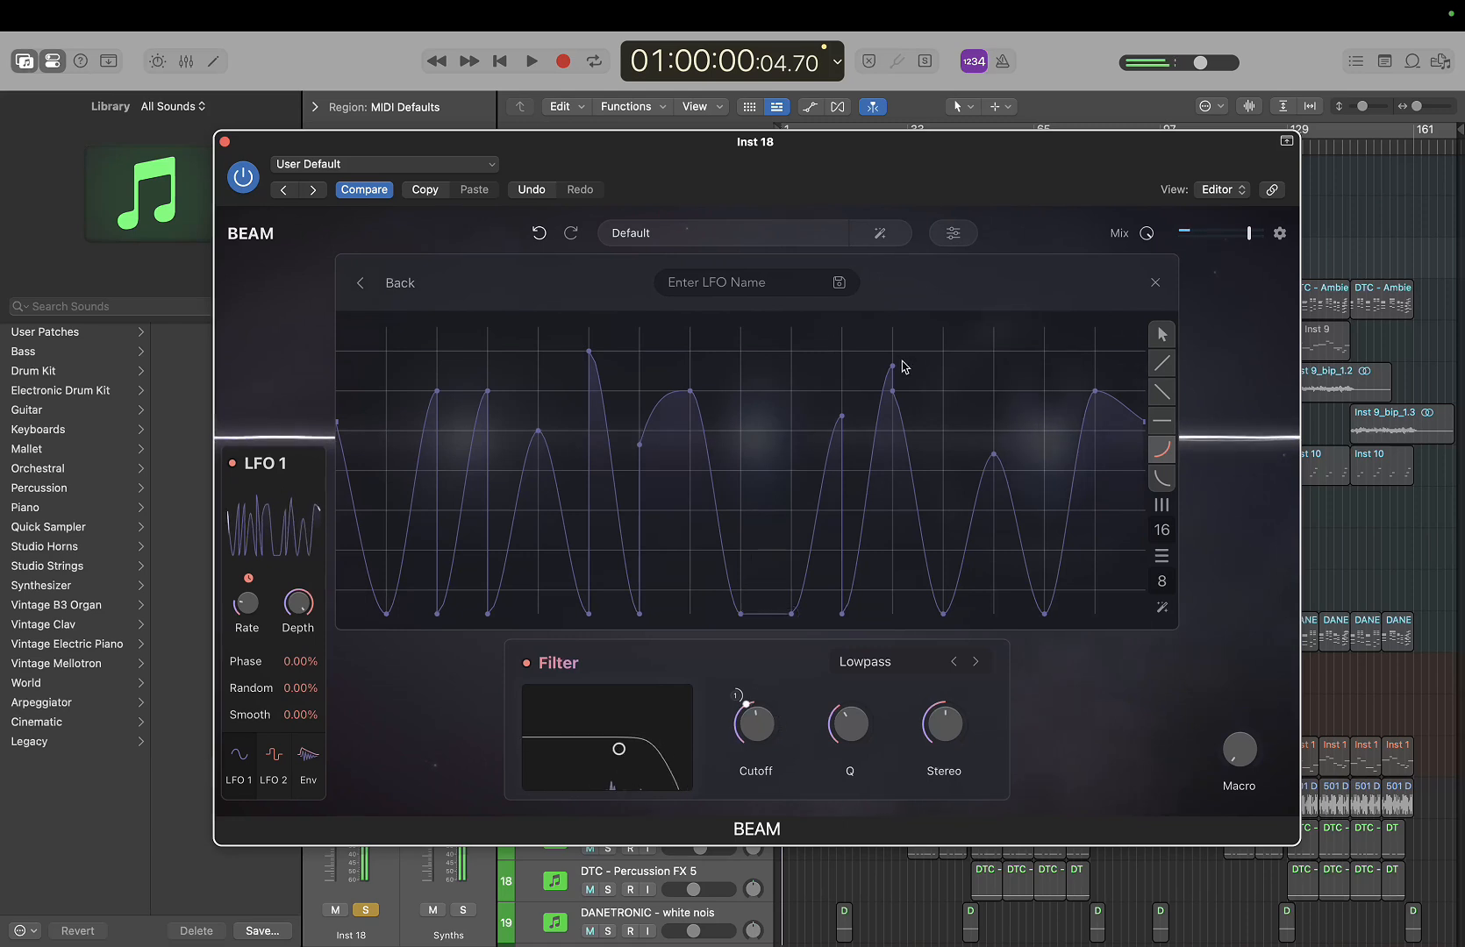
Randomize the LFO 1 shape three times, then close the shape editor
{"action": "left_click", "coordinate": [1160, 610]}
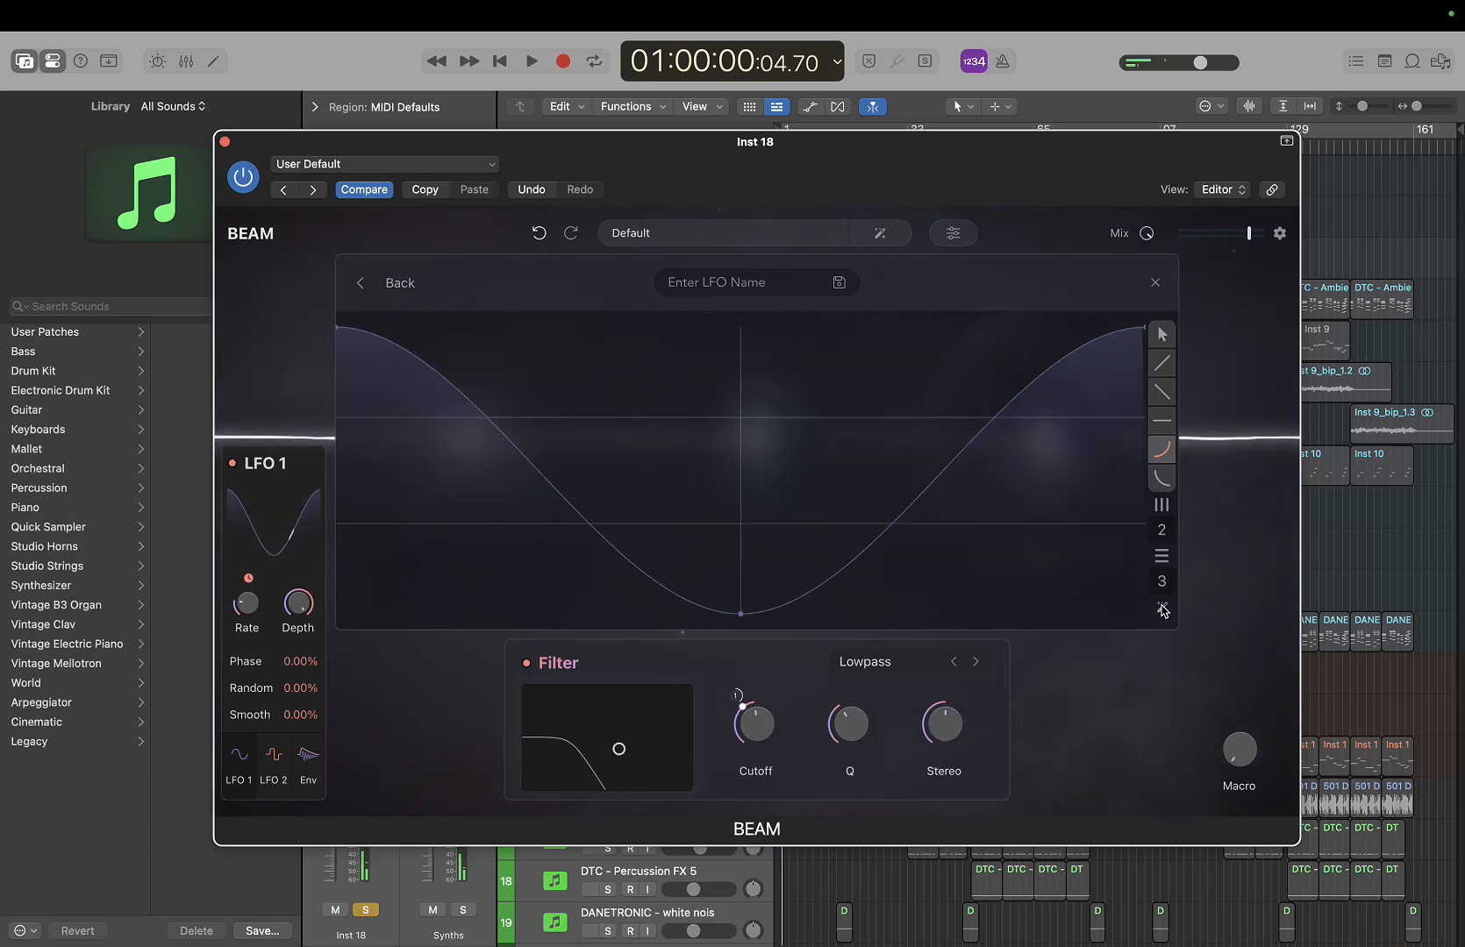
{"action": "left_click", "coordinate": [1161, 610]}
{"action": "left_click", "coordinate": [1162, 609]}
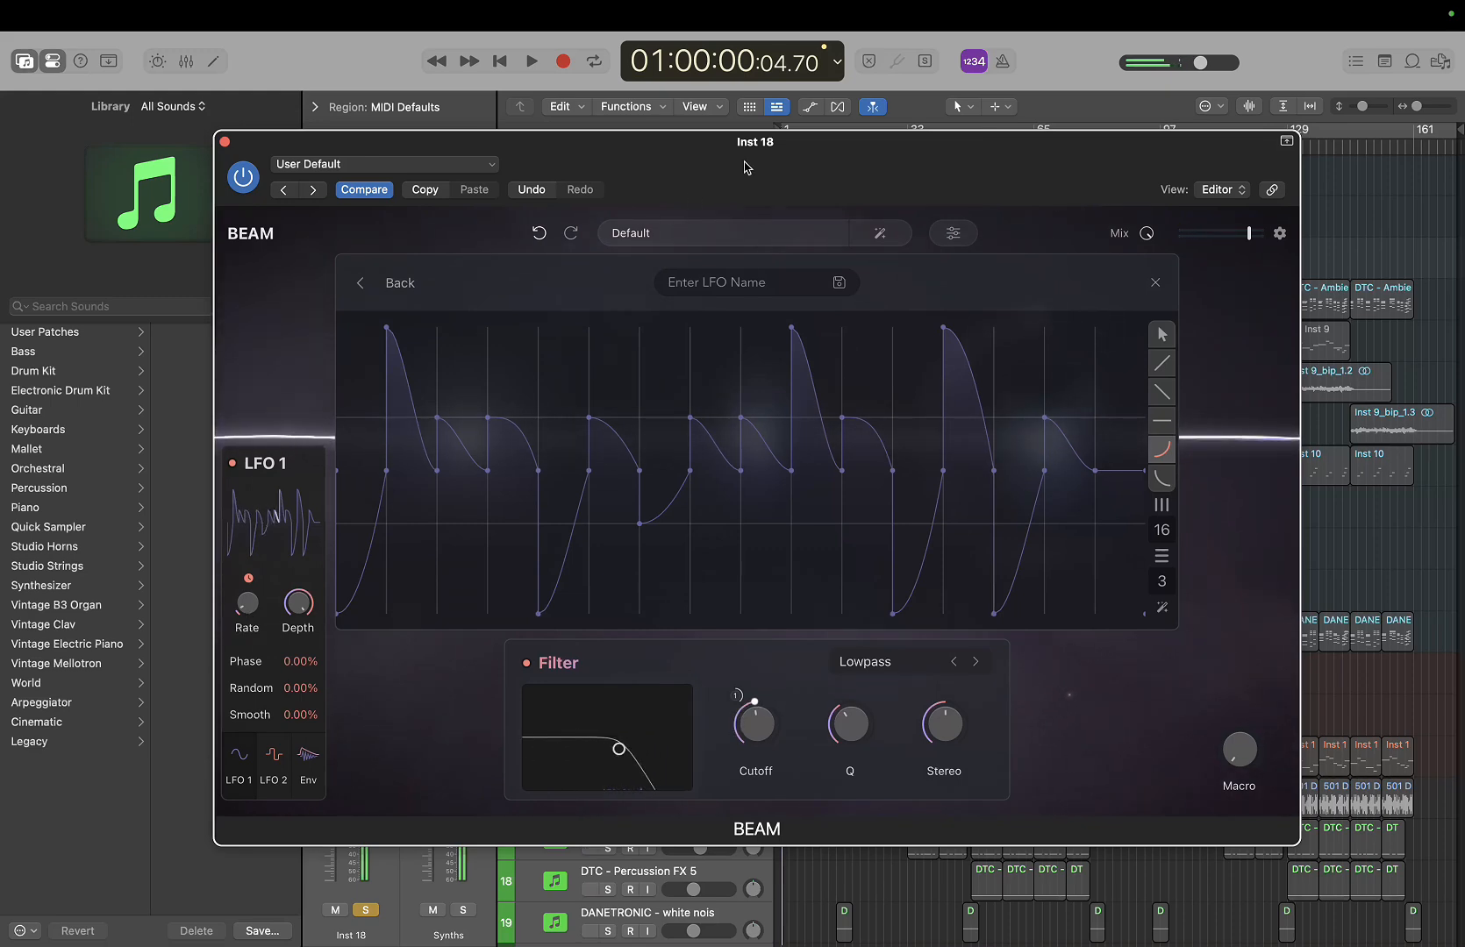
{"action": "left_click", "coordinate": [1155, 283]}
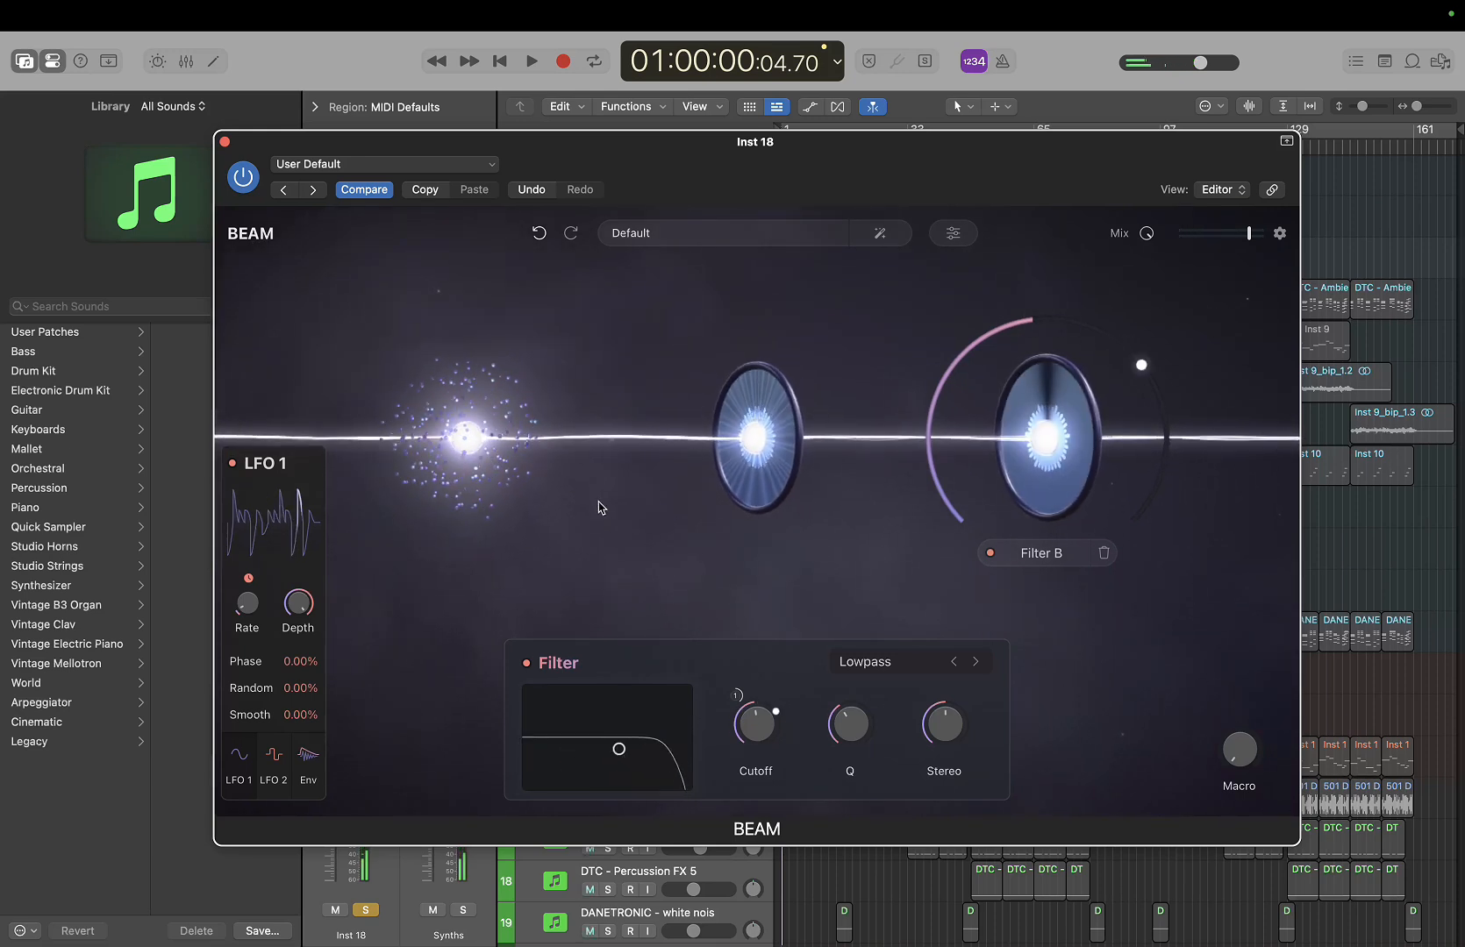
Branch the beam into a parallel lower path and drop a Space node (Space A) onto it
{"action": "left_click", "coordinate": [611, 439]}
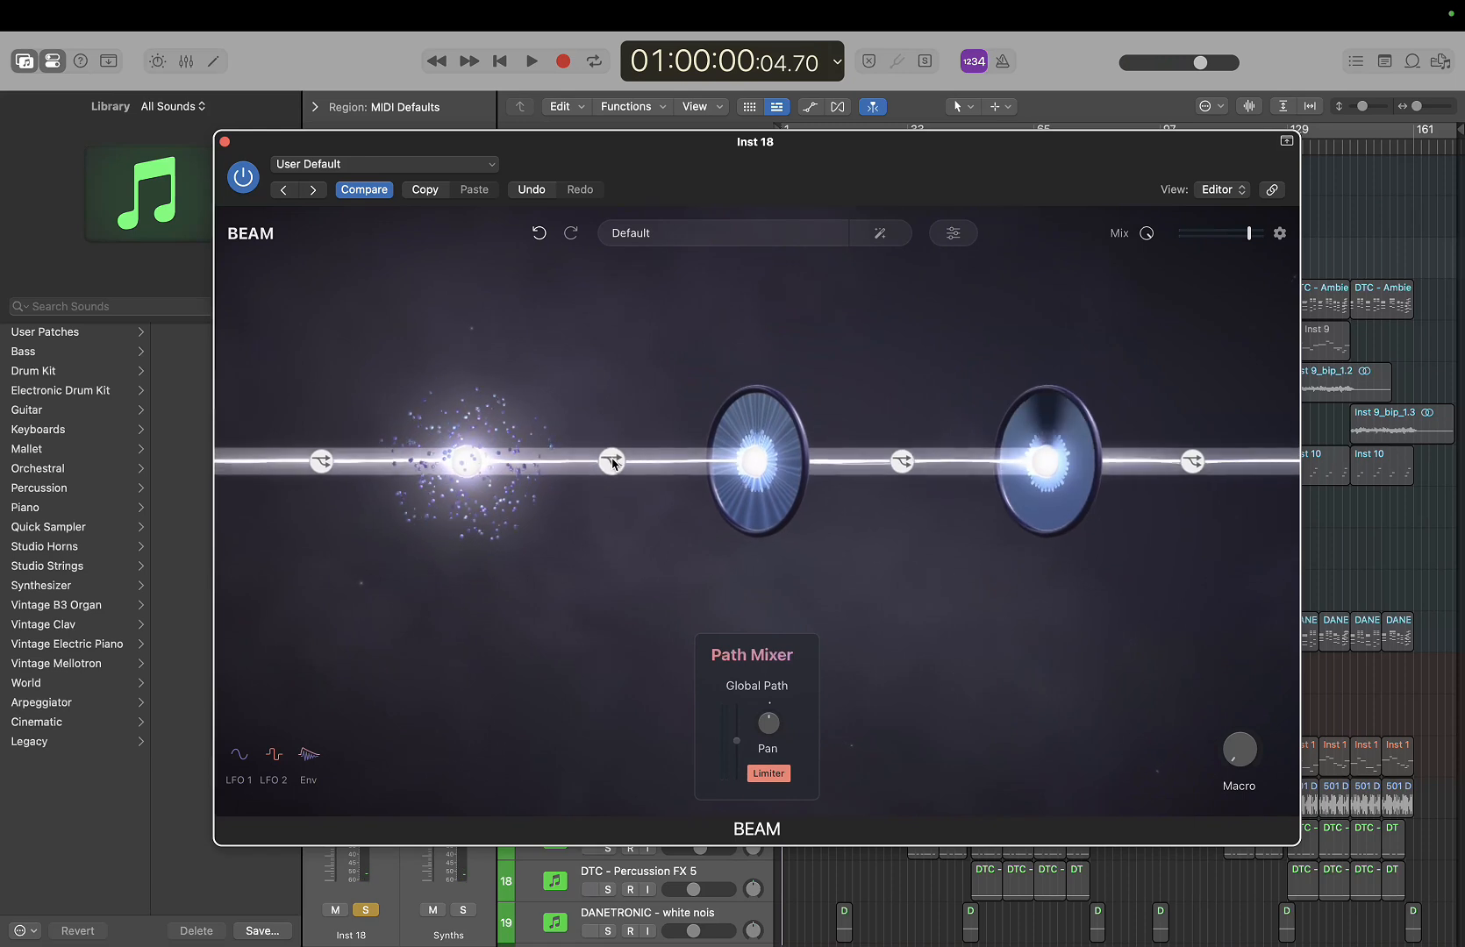
{"action": "left_click_drag", "start_coordinate": [693, 603], "coordinate": [902, 462]}
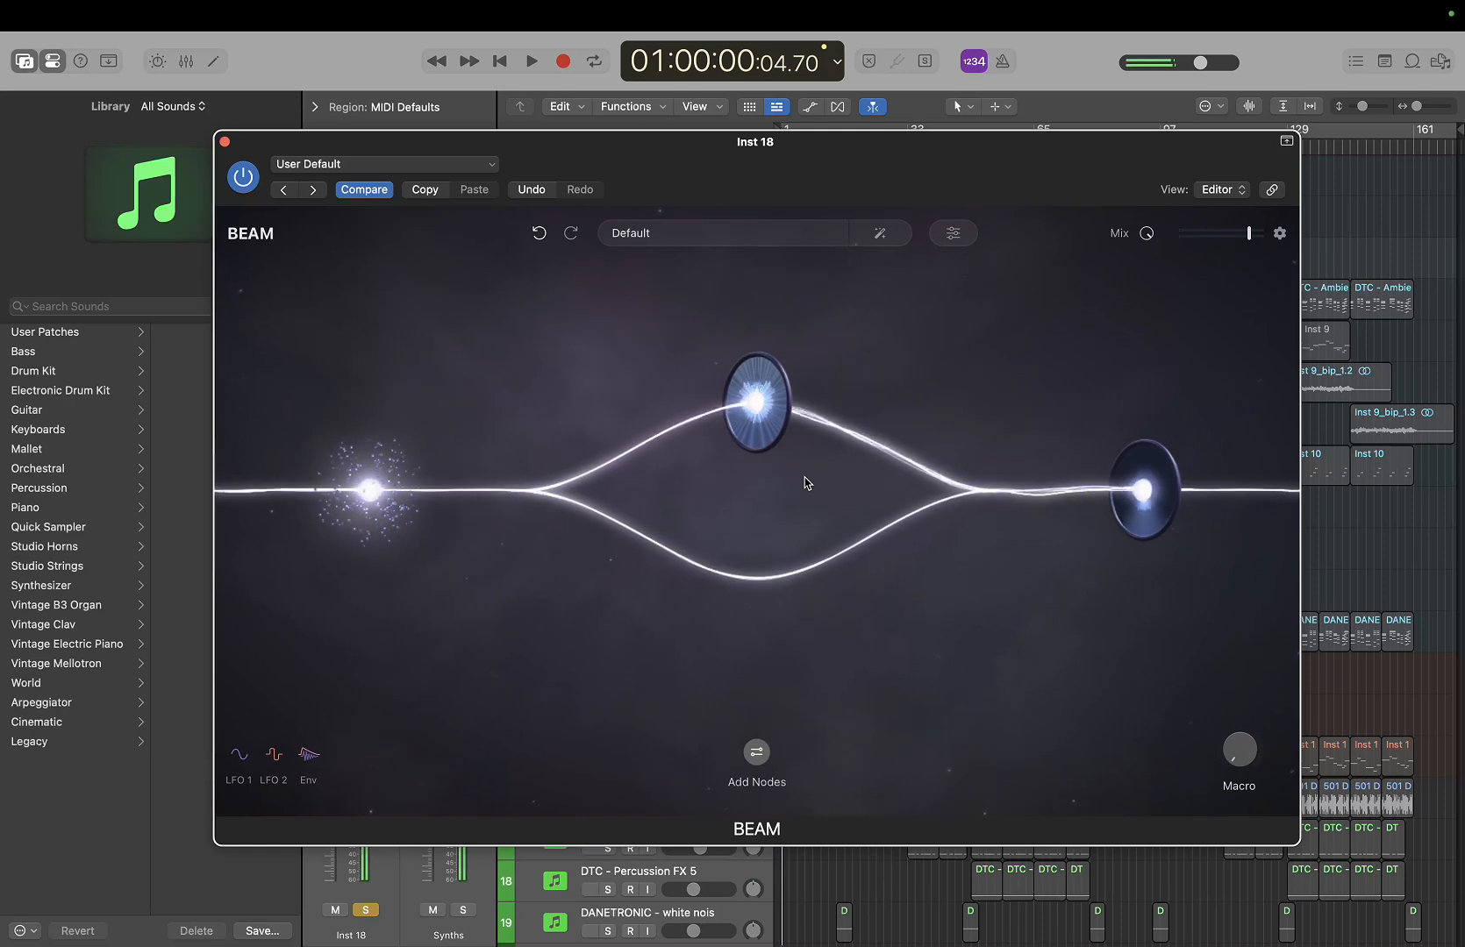
{"action": "left_click", "coordinate": [758, 575]}
{"action": "left_click", "coordinate": [794, 584]}
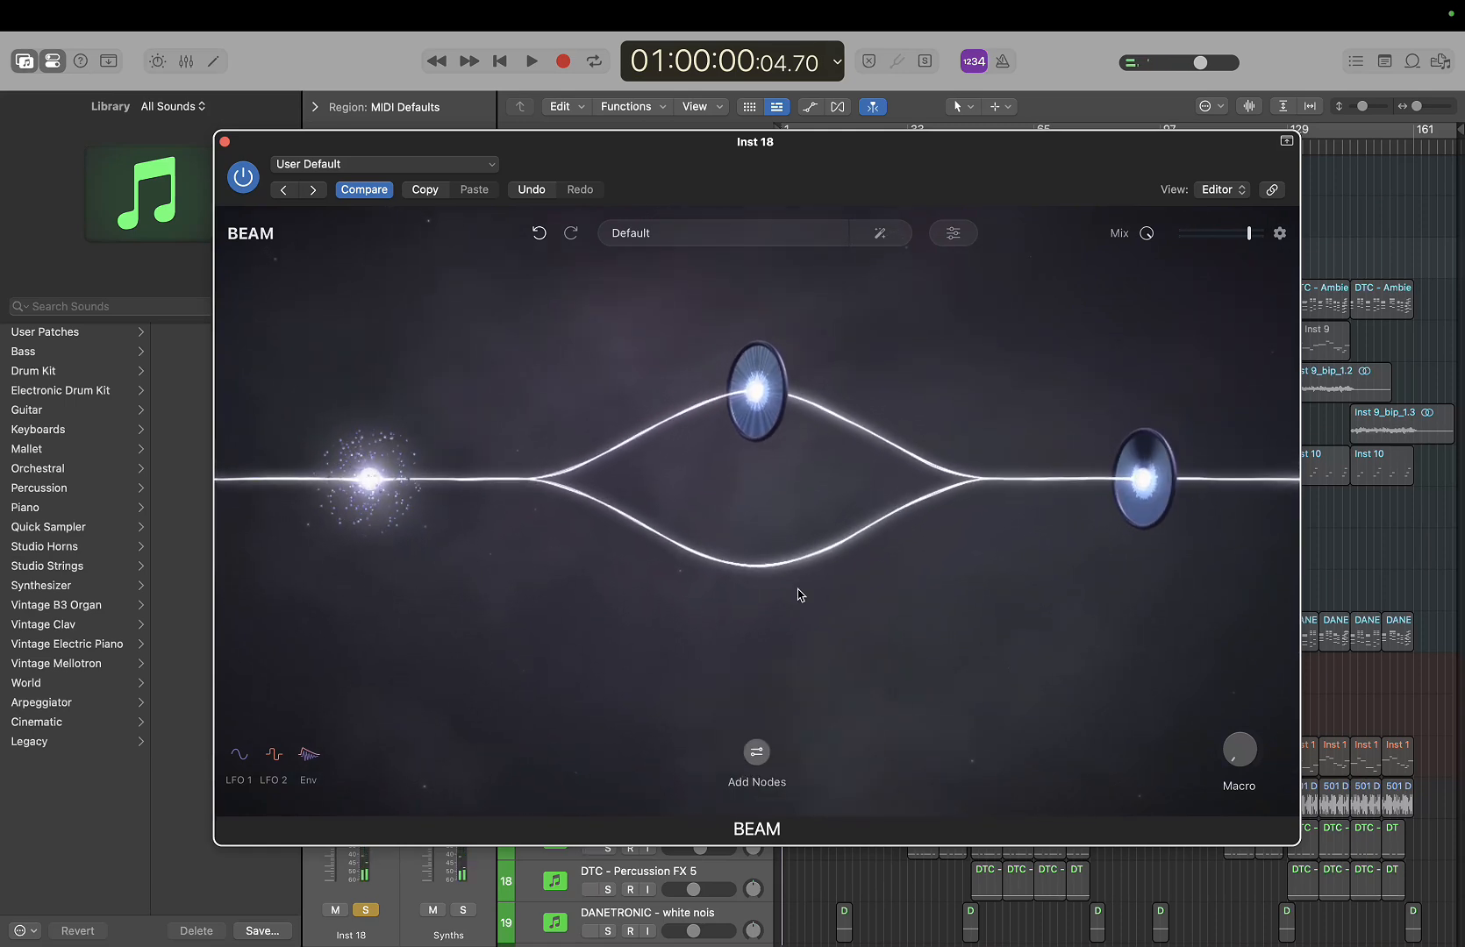
{"action": "left_click", "coordinate": [756, 753]}
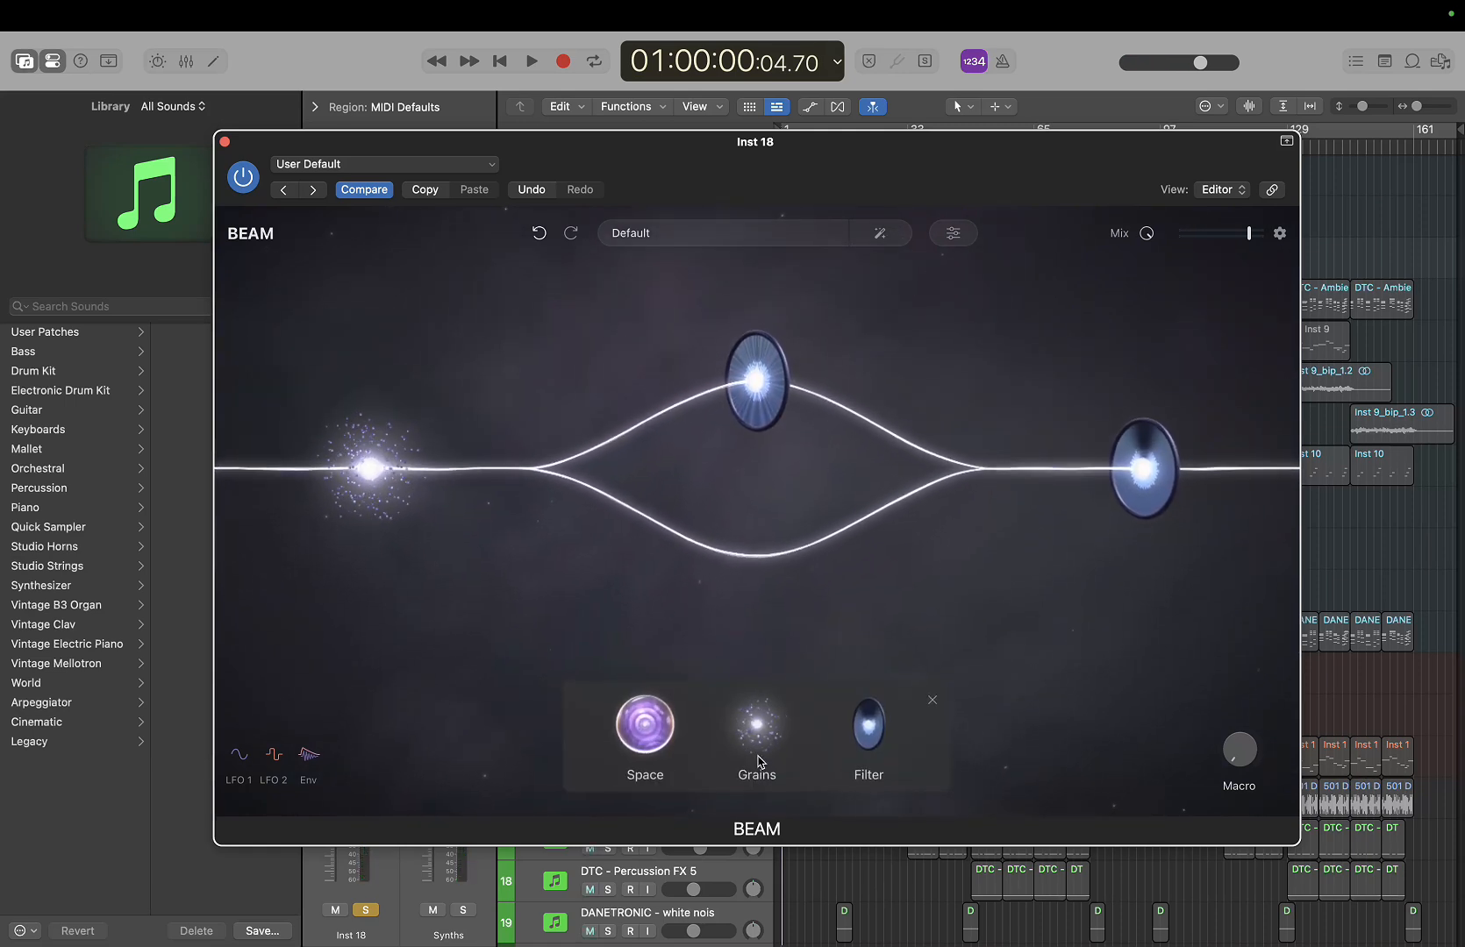
{"action": "left_click_drag", "start_coordinate": [645, 724], "coordinate": [770, 553]}
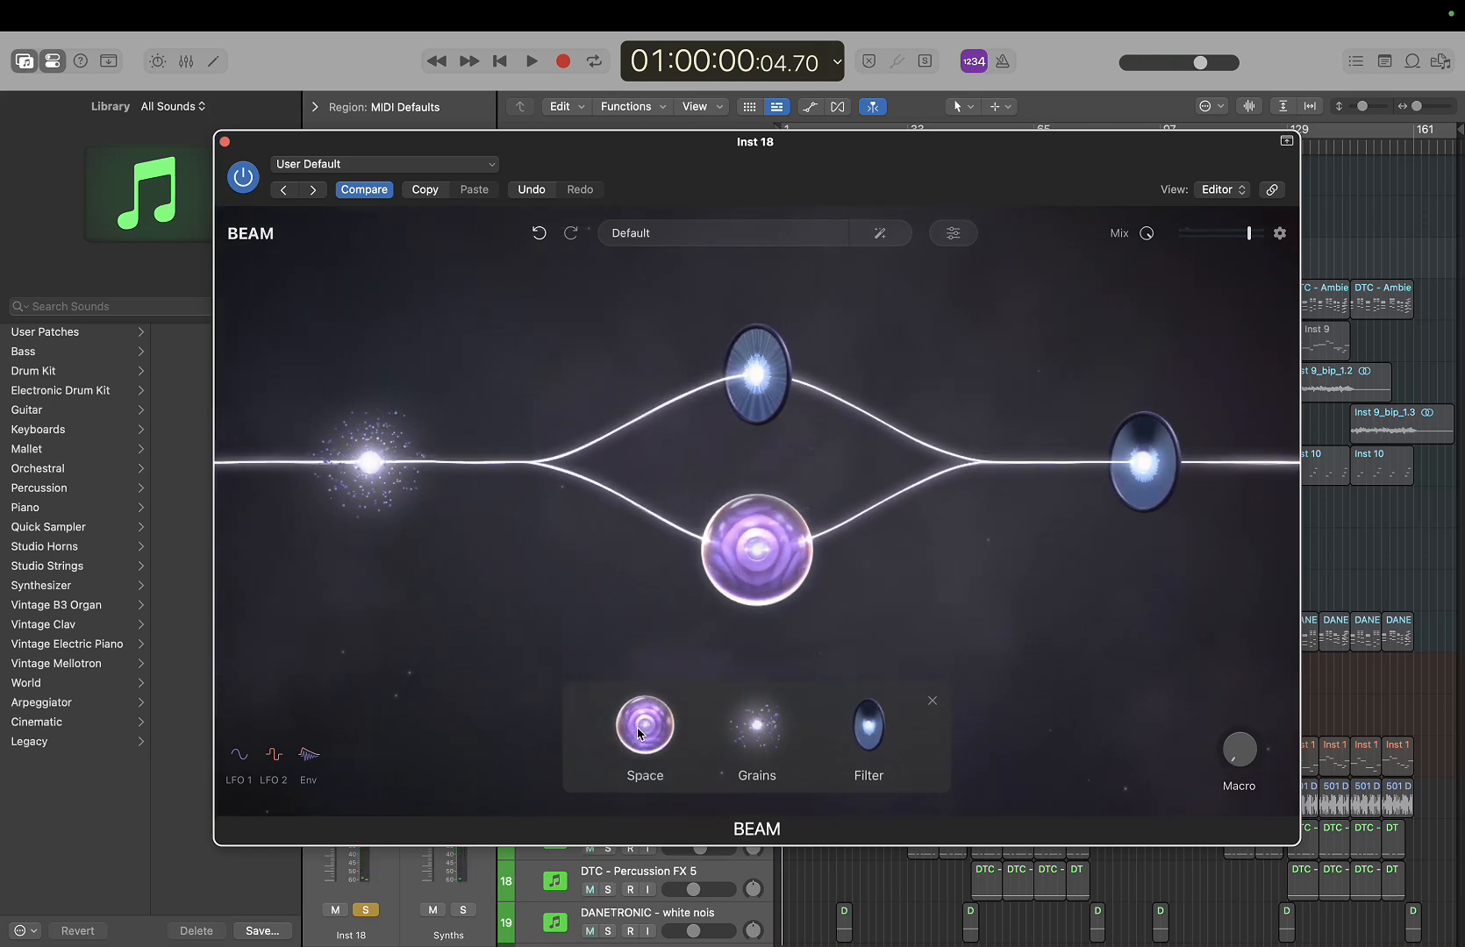
In Space A's browser, add the convolution impulses folder from CHIME_ACEAURA_synths as a Spaces folder
{"action": "left_click", "coordinate": [796, 539]}
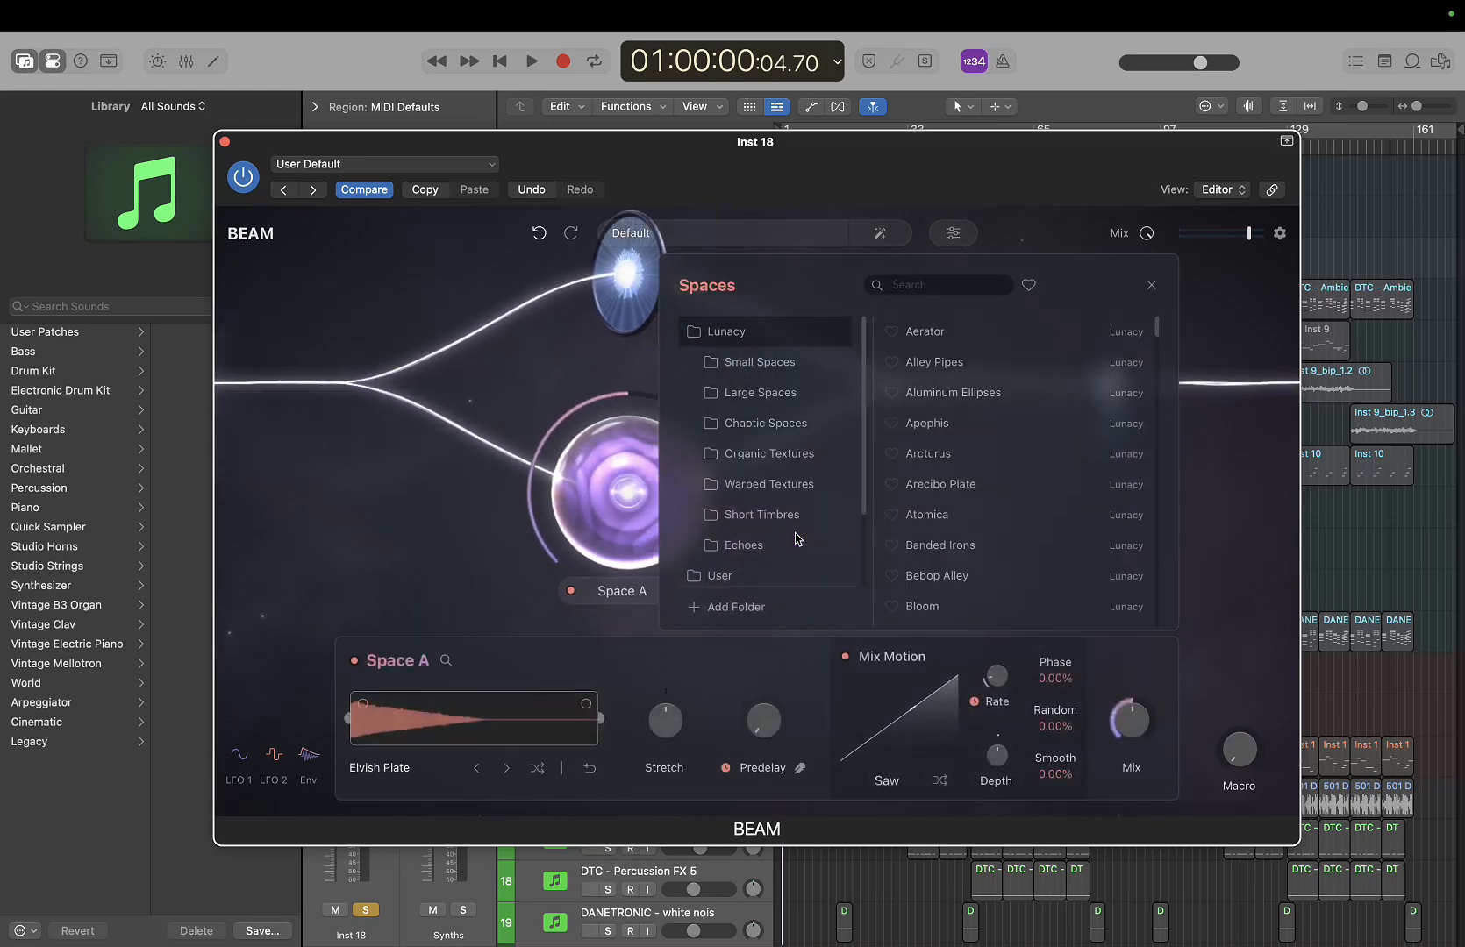
{"action": "scroll", "coordinate": [743, 521], "scroll_direction": "down", "scroll_amount": 2}
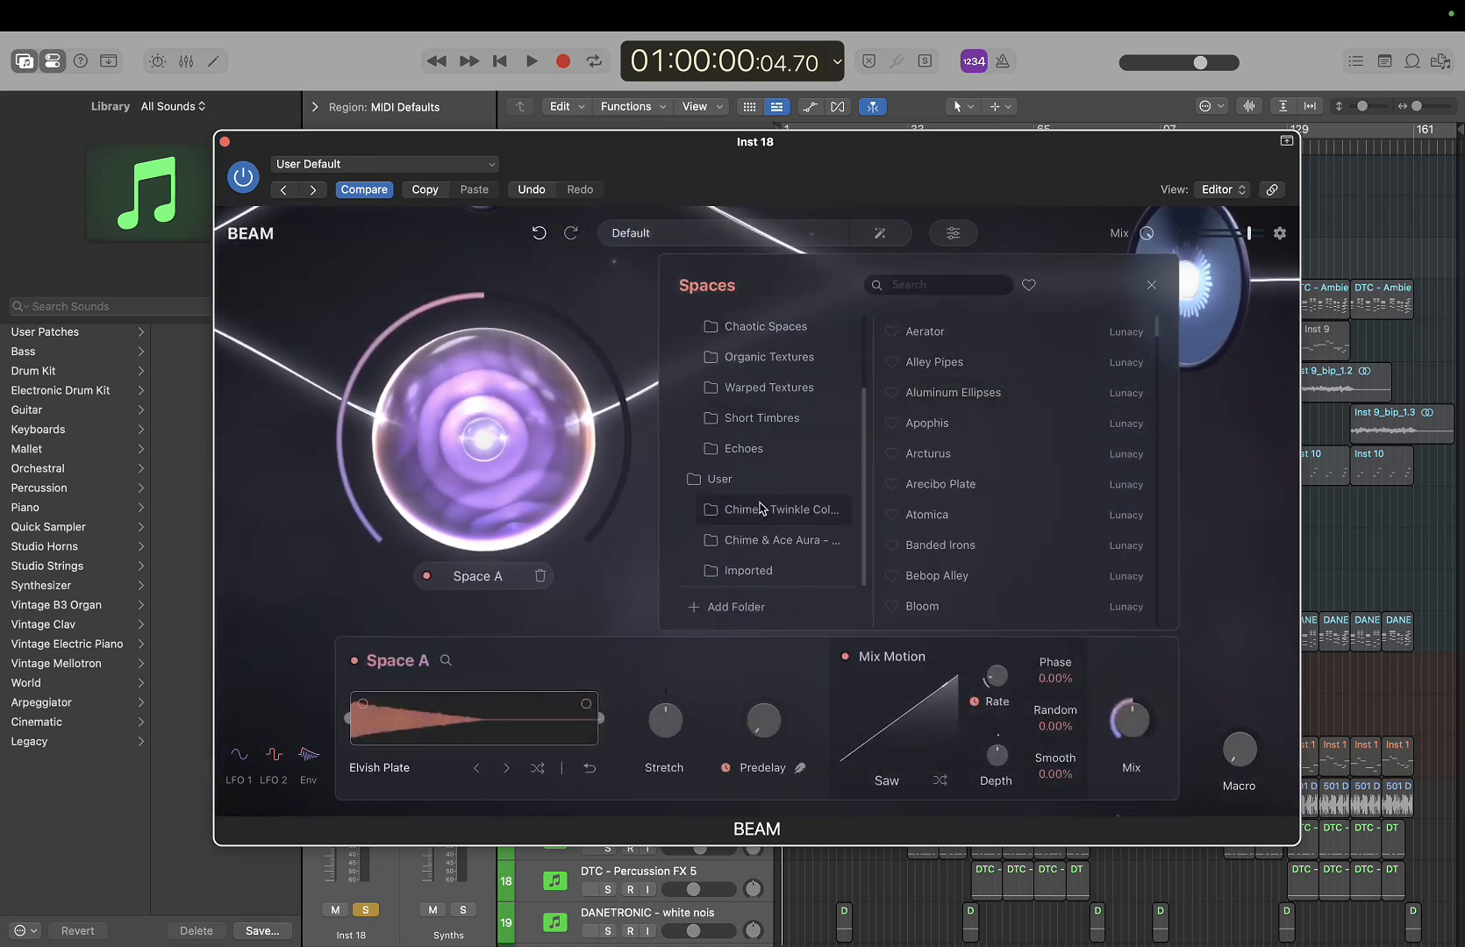
{"action": "left_click", "coordinate": [722, 606]}
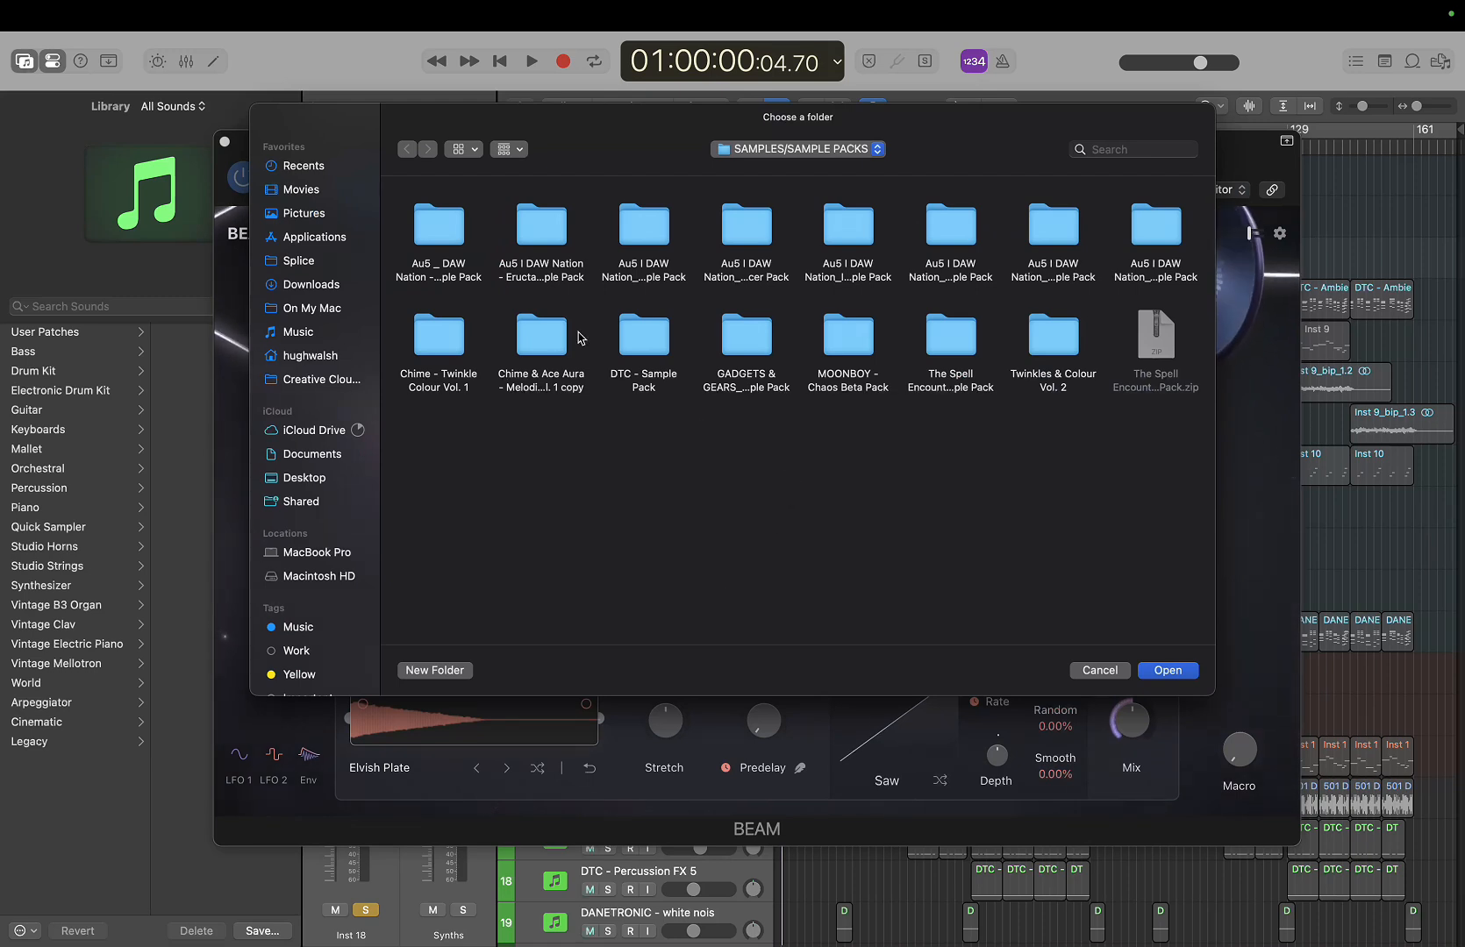
{"action": "double_click", "coordinate": [542, 337]}
{"action": "double_click", "coordinate": [429, 229]}
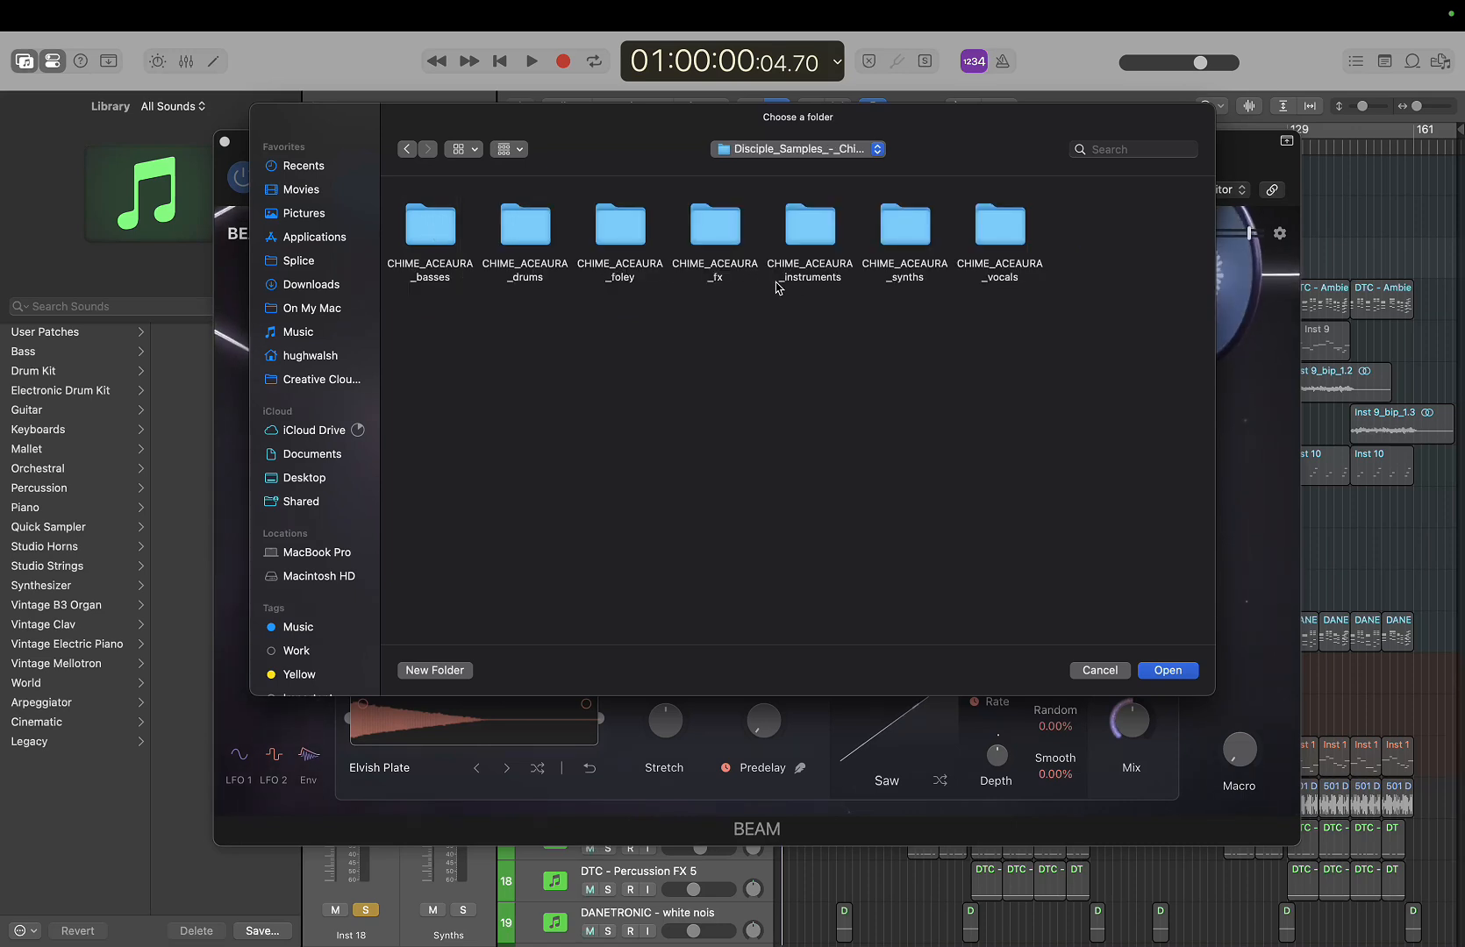
{"action": "double_click", "coordinate": [905, 228]}
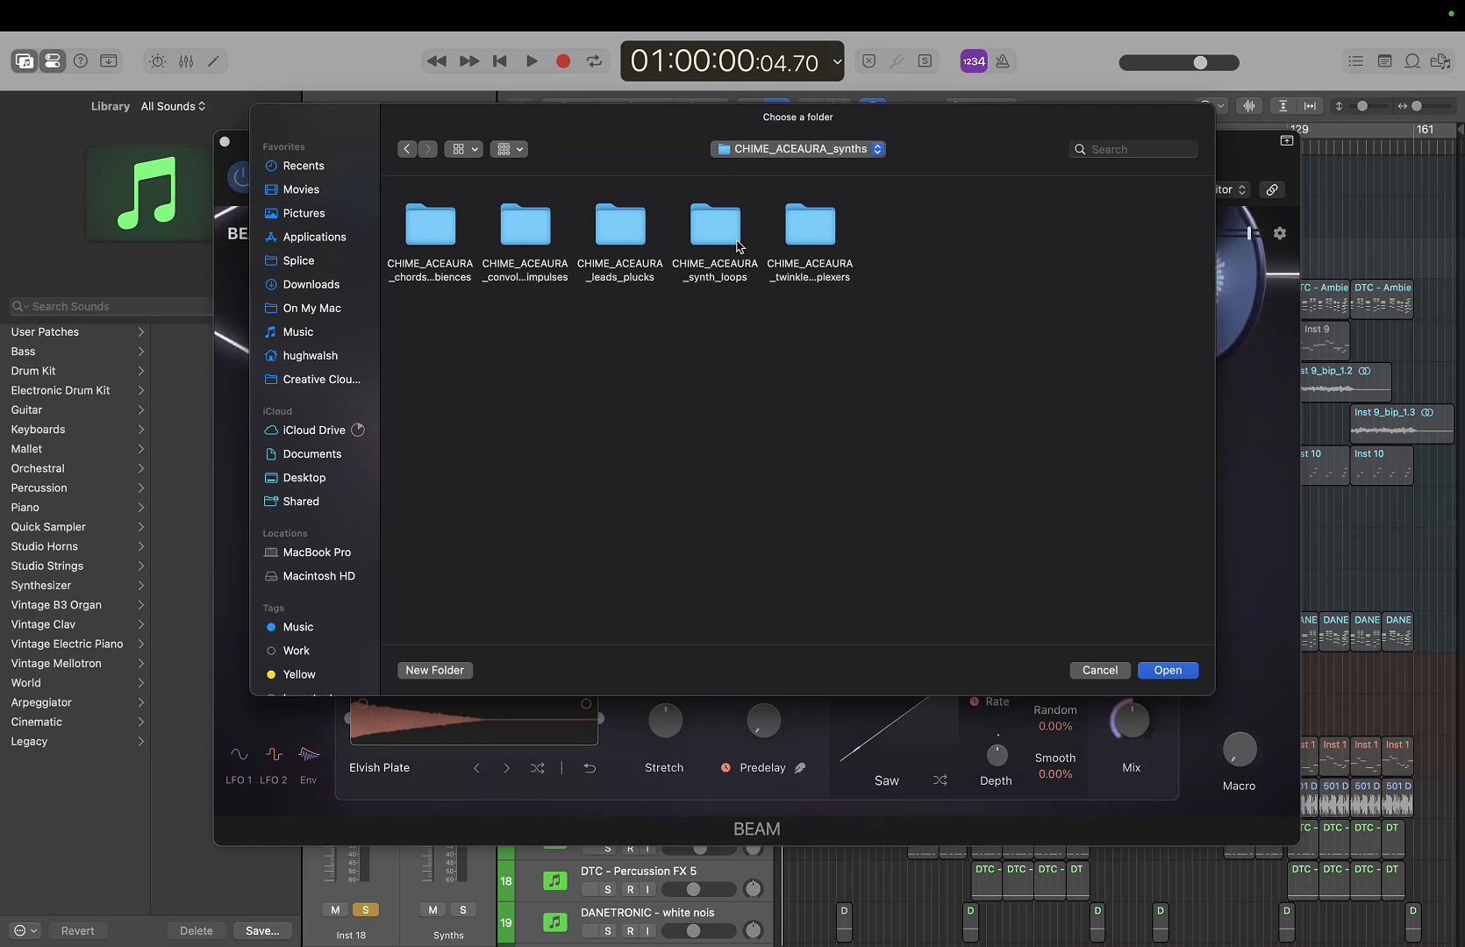
{"action": "double_click", "coordinate": [526, 227]}
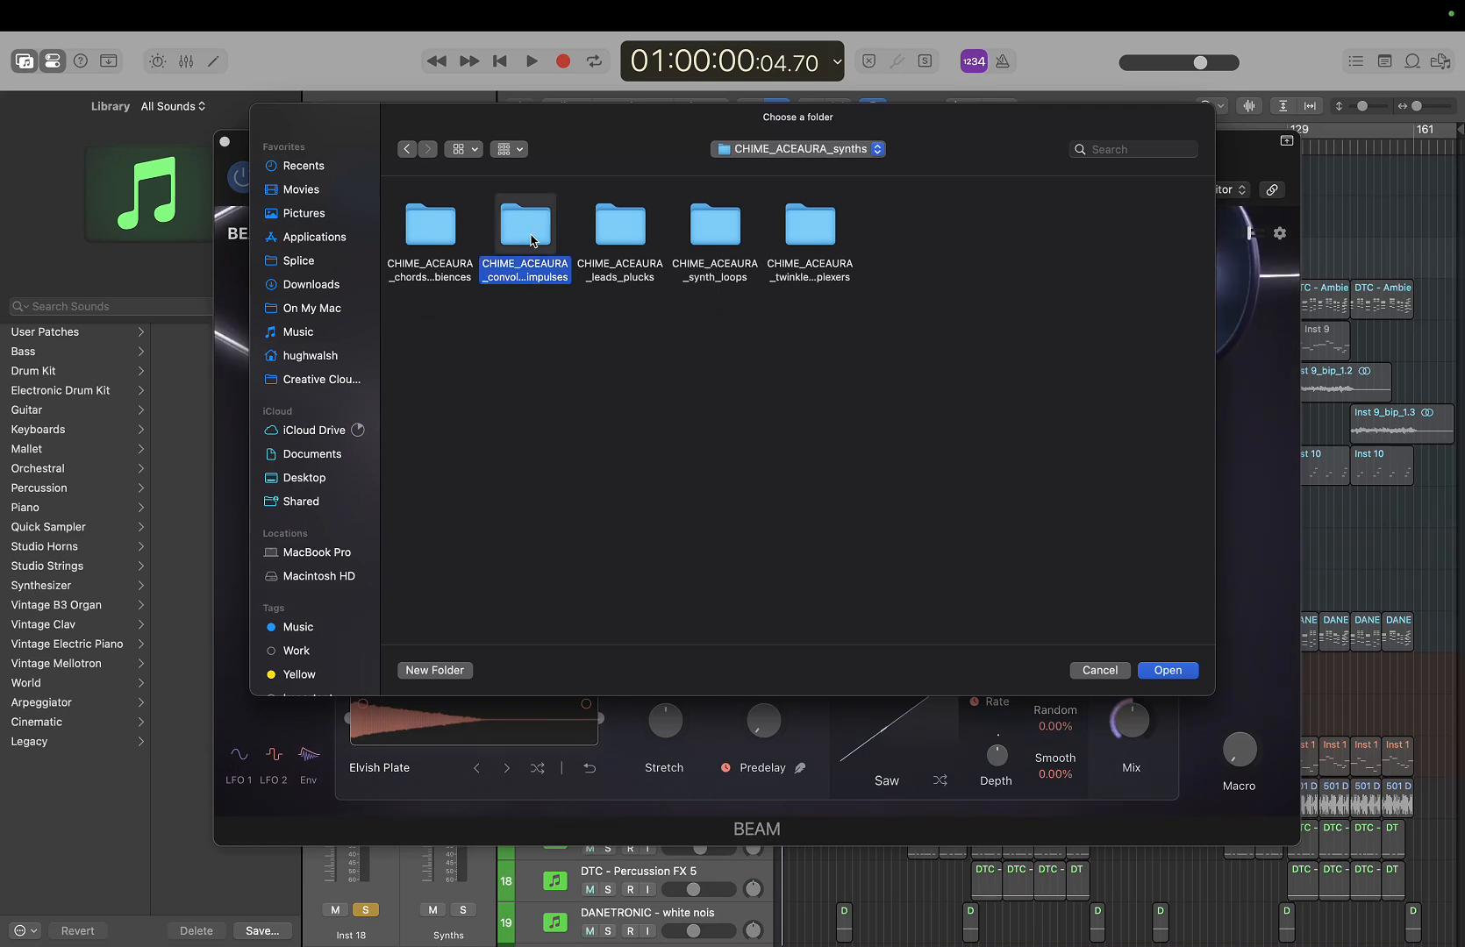
{"action": "left_click", "coordinate": [407, 151]}
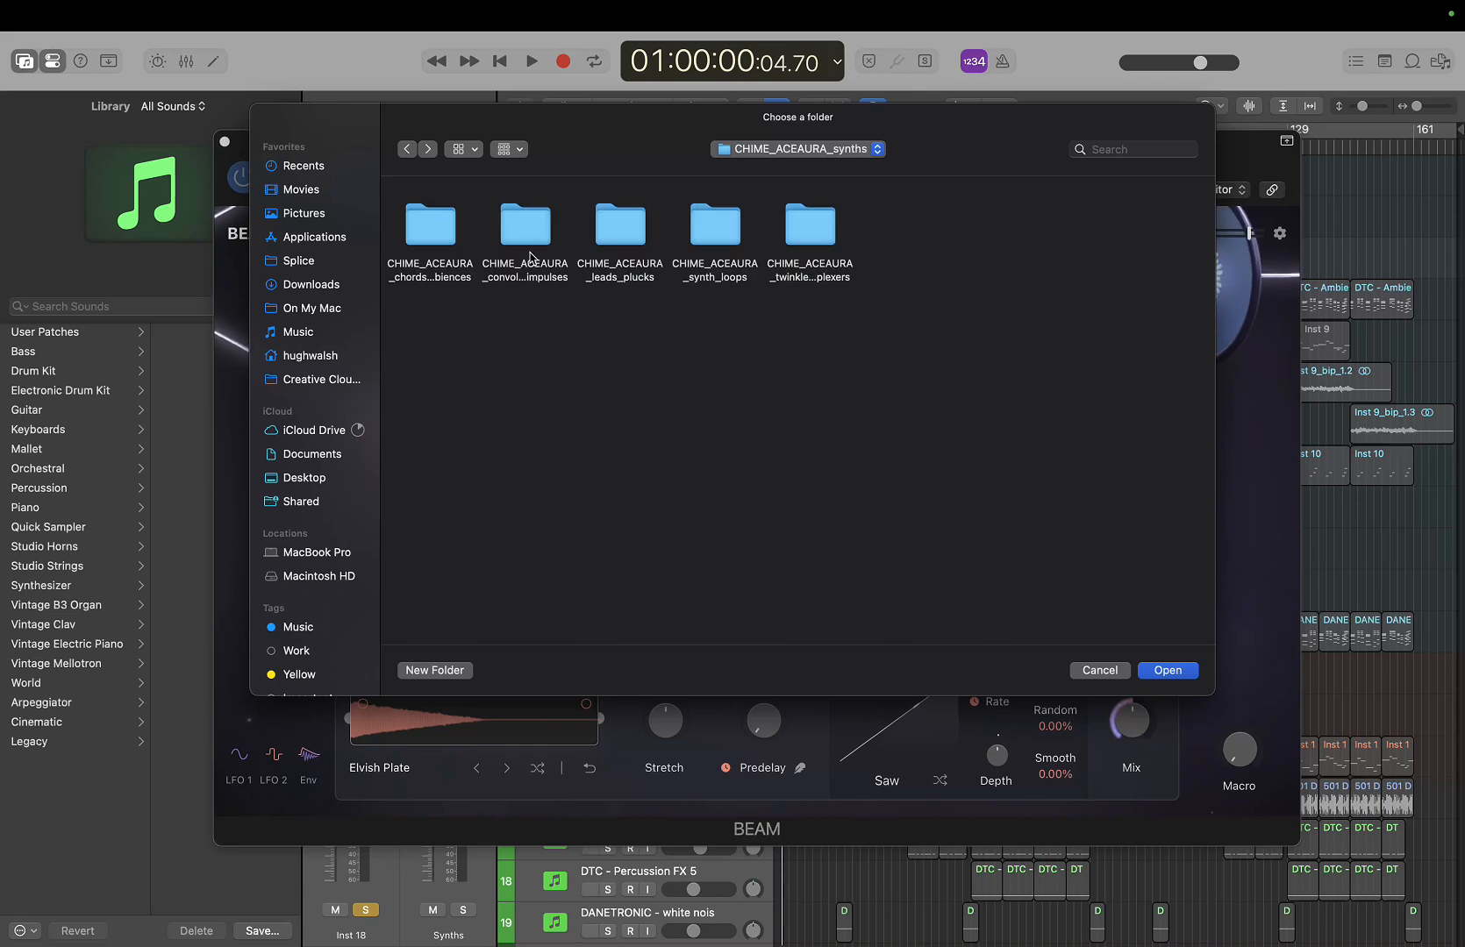
{"action": "left_click", "coordinate": [531, 243]}
Confirm the new impulses folder and list its imported impulse files
{"action": "left_click", "coordinate": [1154, 672]}
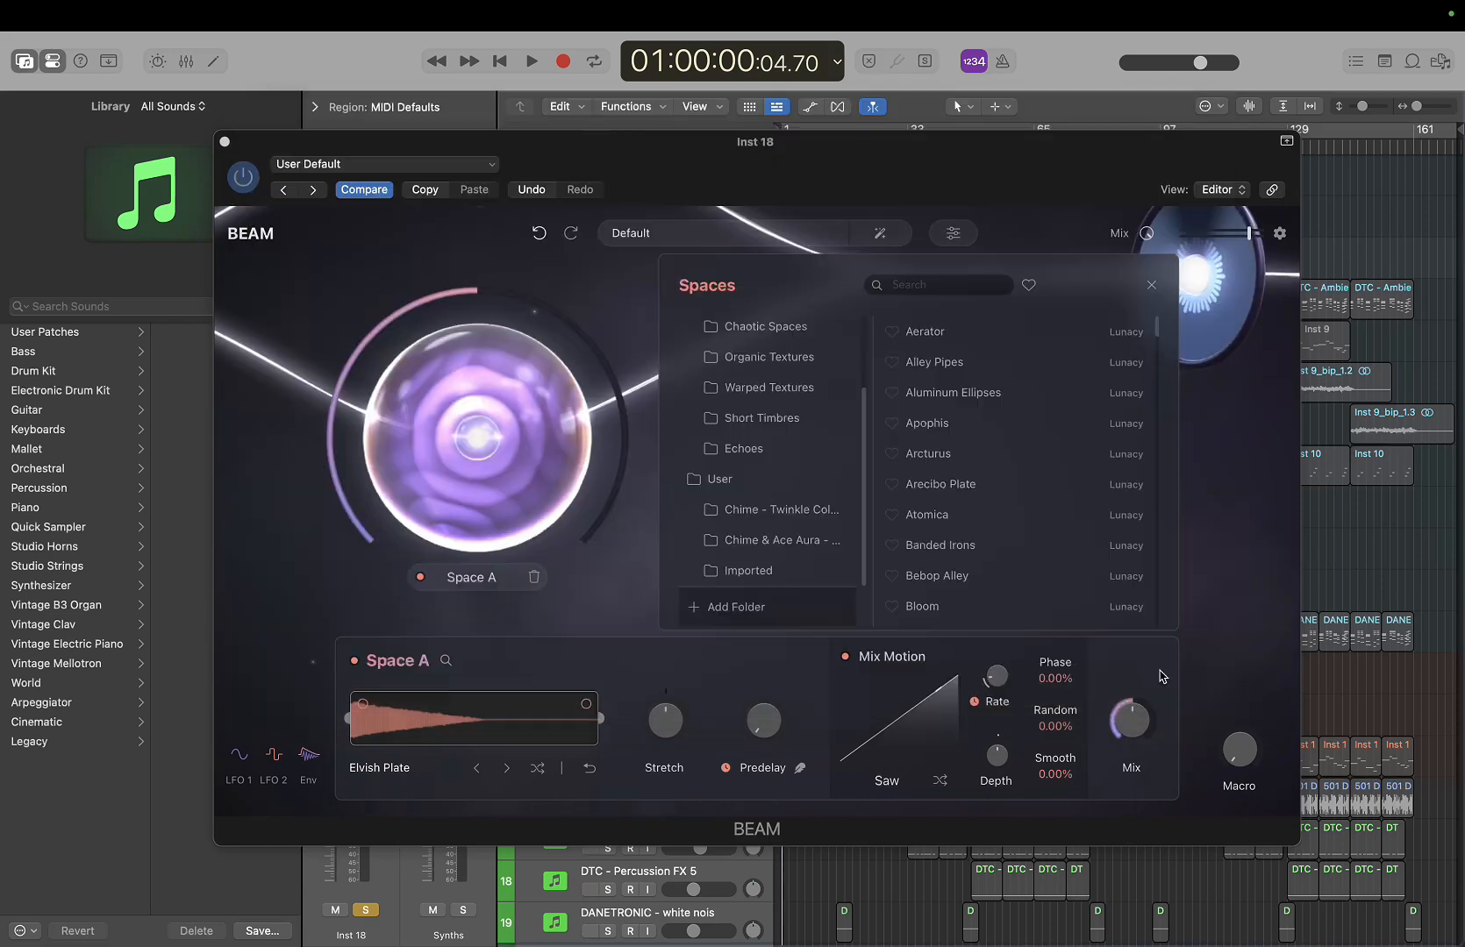
{"action": "scroll", "coordinate": [802, 557], "scroll_direction": "down", "scroll_amount": 1}
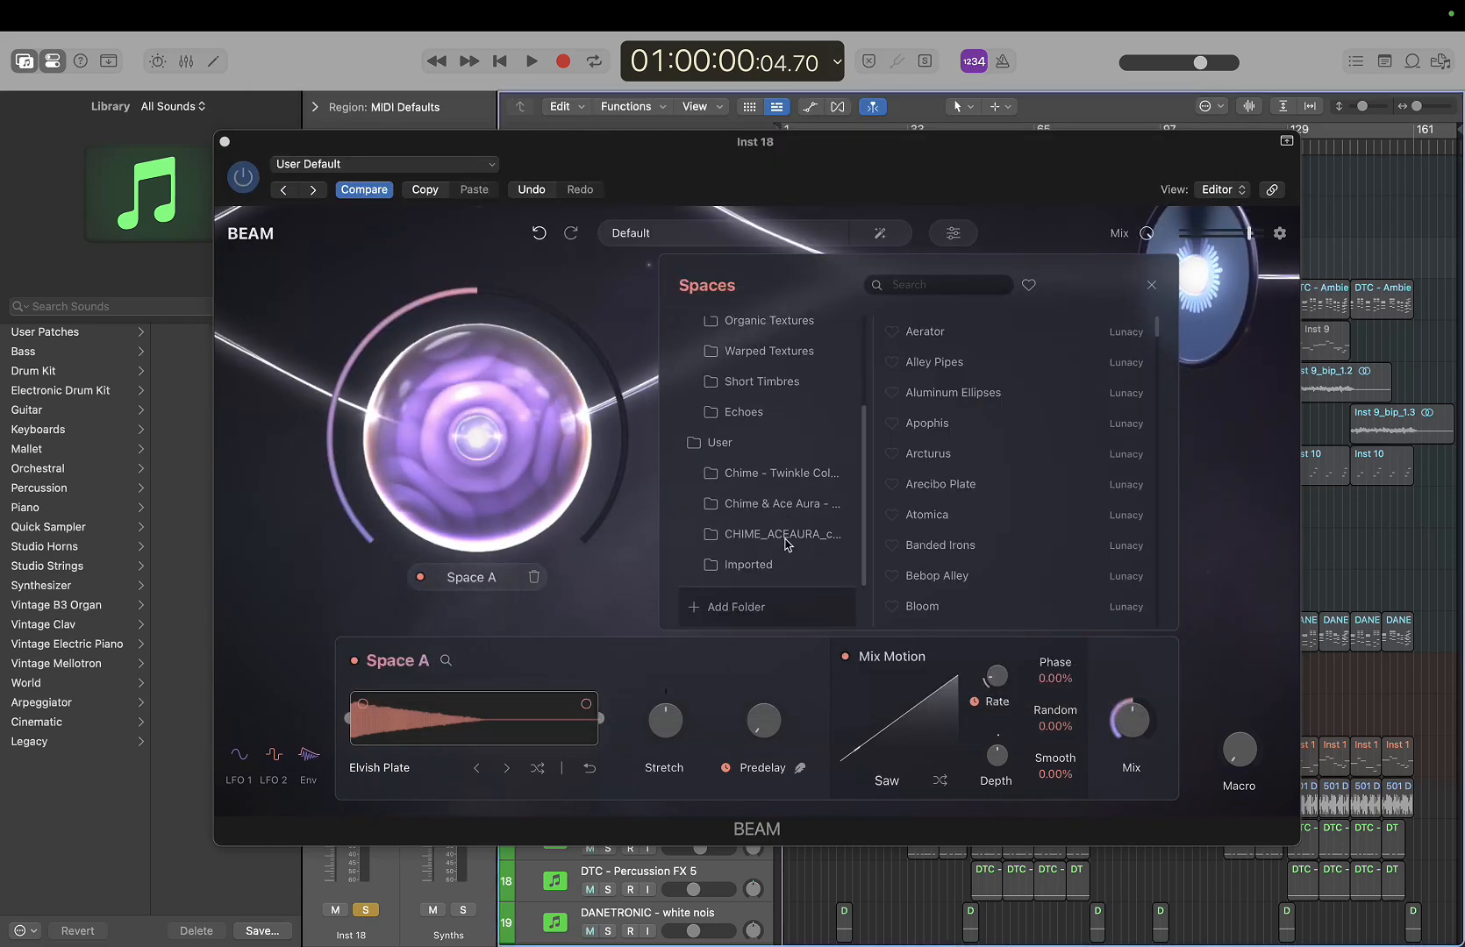
{"action": "left_click", "coordinate": [769, 541]}
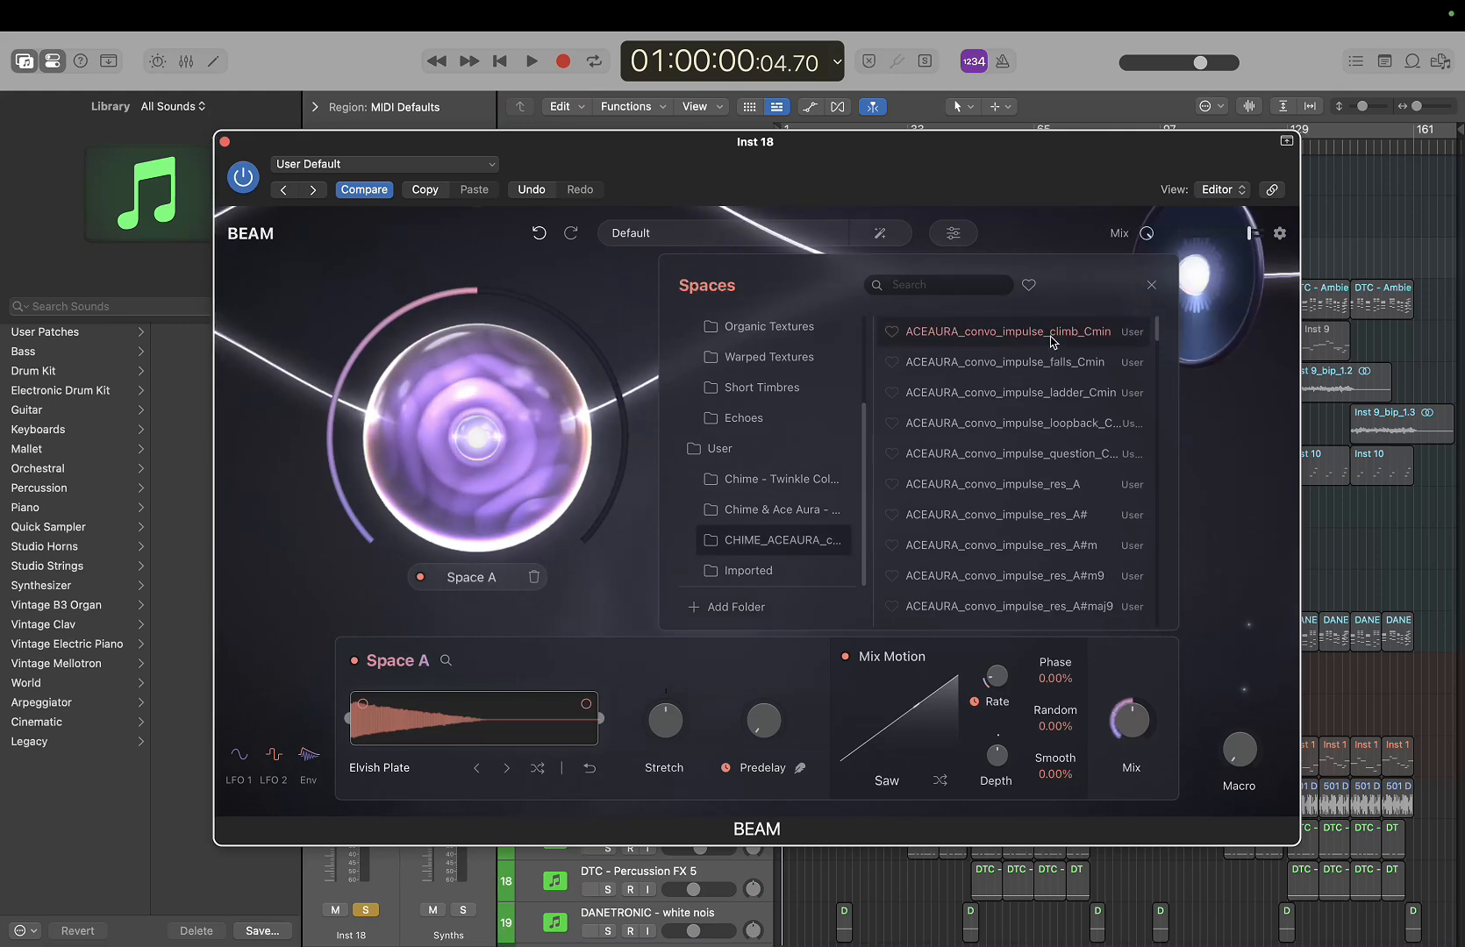
{"action": "scroll", "coordinate": [1051, 341], "scroll_direction": "down", "scroll_amount": 15}
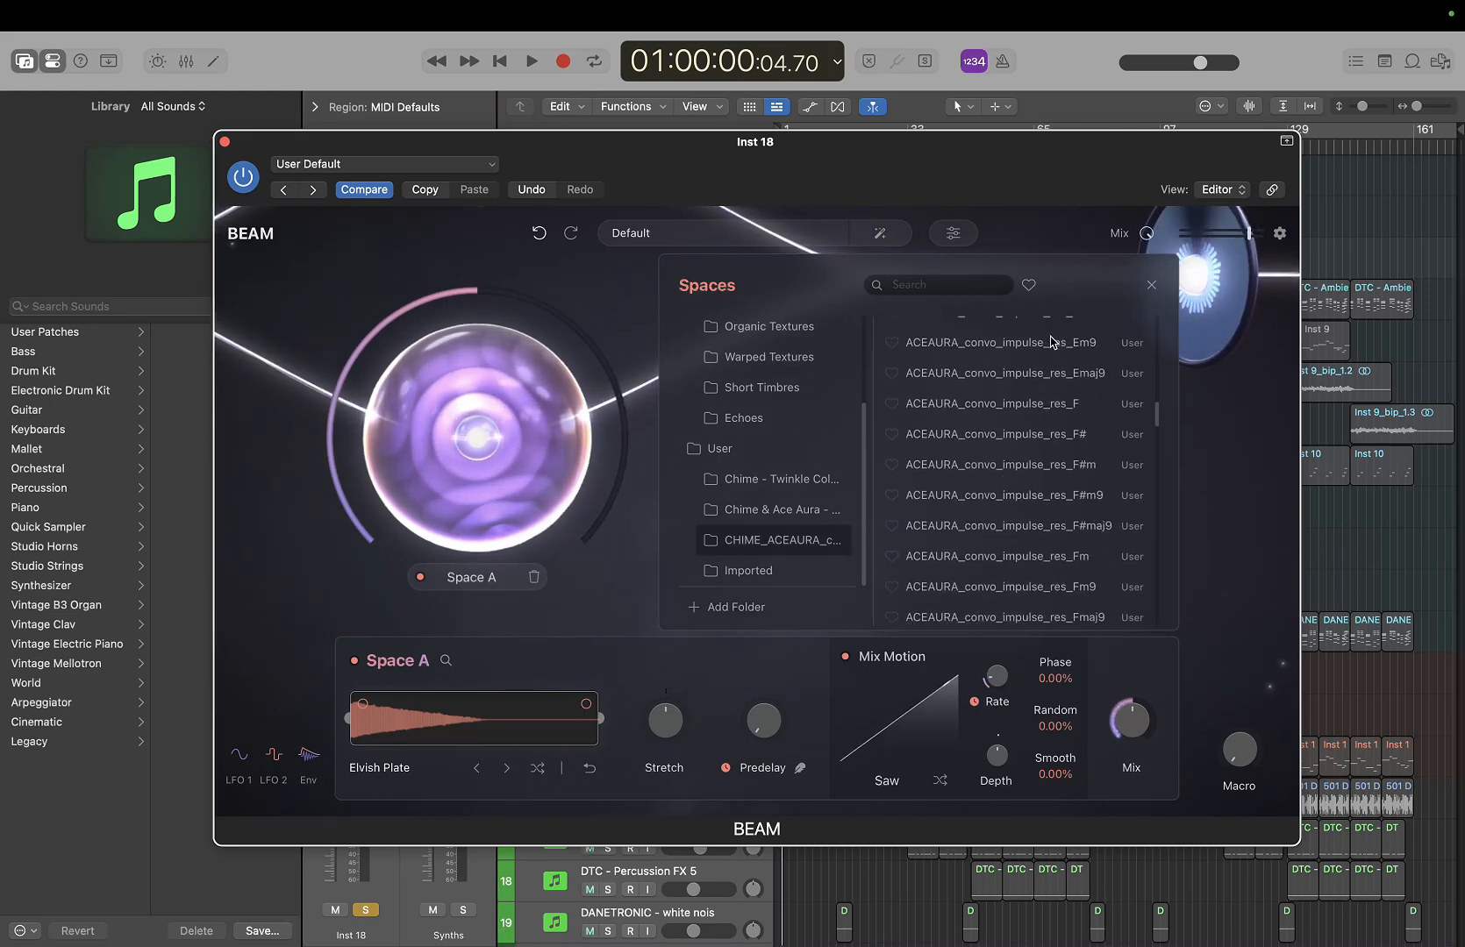
{"action": "scroll", "coordinate": [1051, 341], "scroll_direction": "up", "scroll_amount": 15}
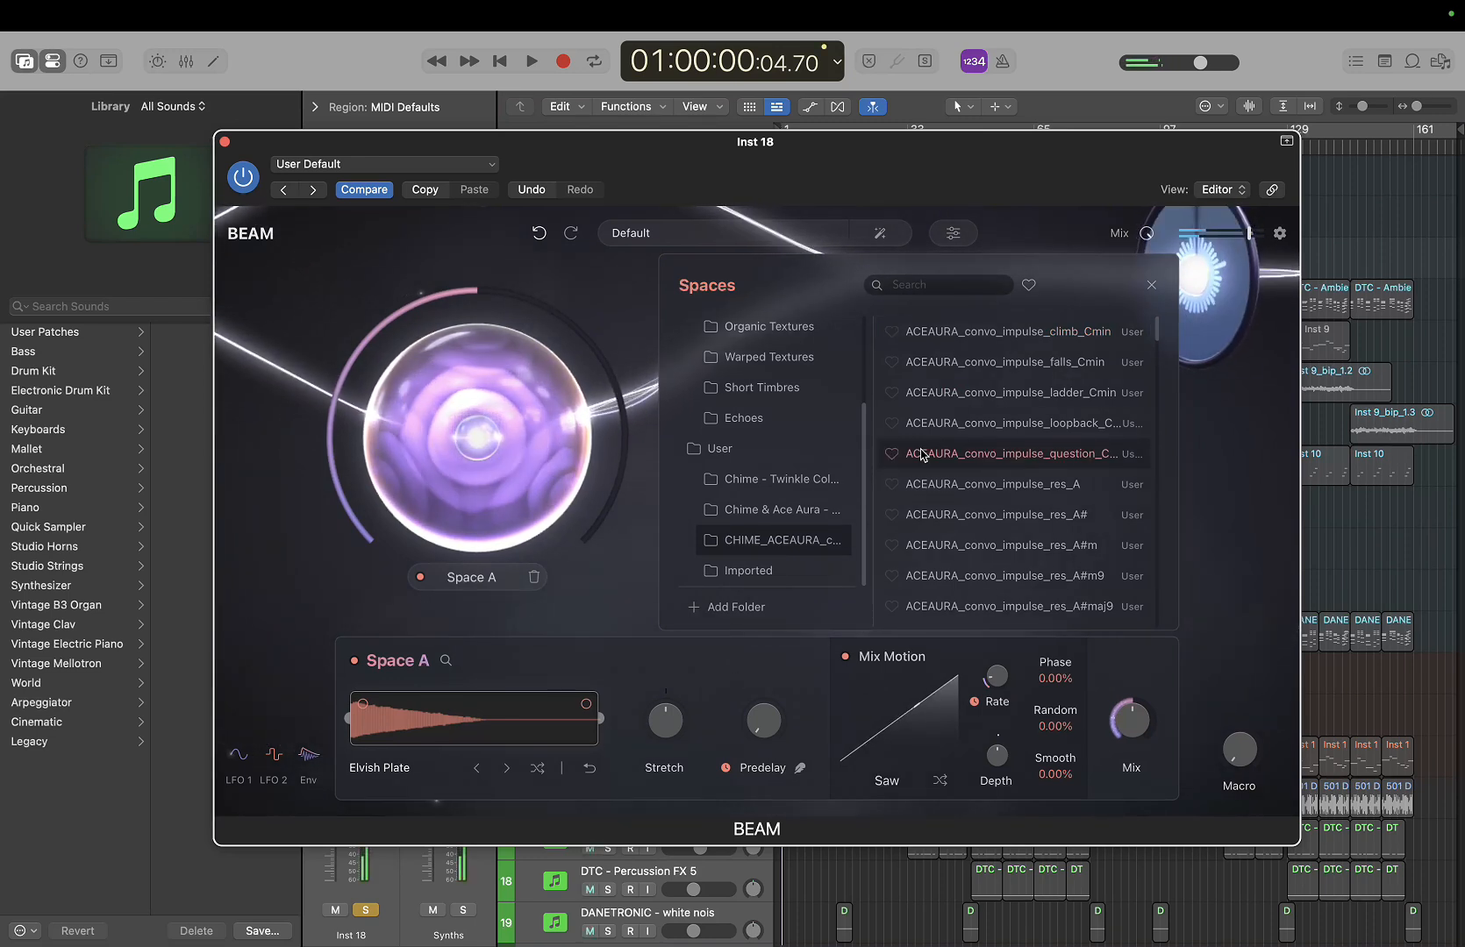
Audition climb_Cmin, falls_Cmin and two airy_bottle impulses, ending on chip_blip D#
{"action": "left_click", "coordinate": [1047, 334]}
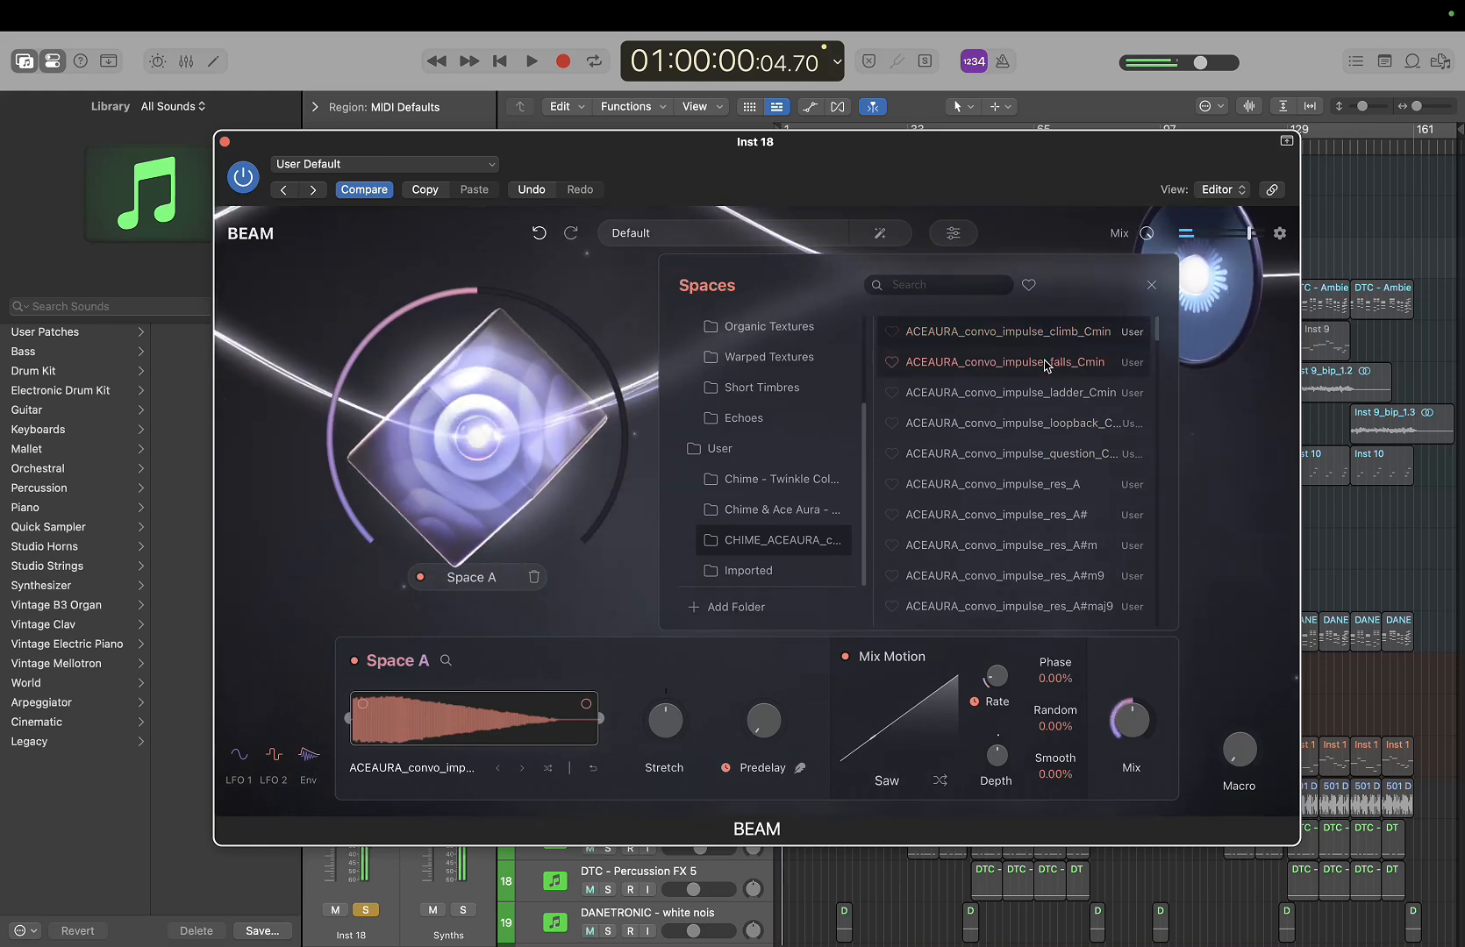
{"action": "left_click", "coordinate": [1046, 363]}
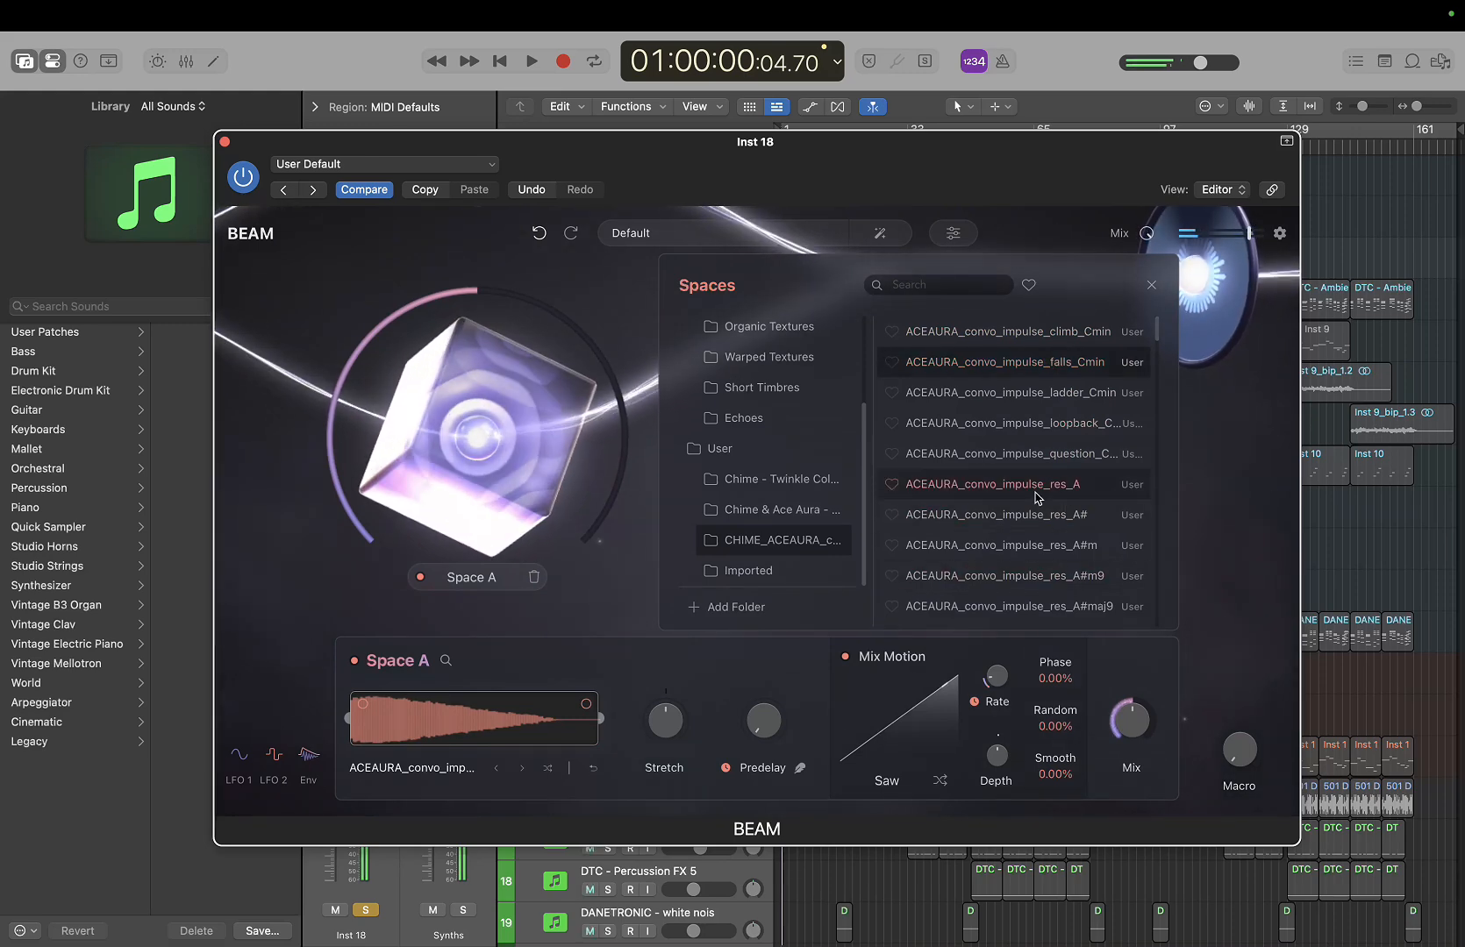
{"action": "scroll", "coordinate": [1036, 499], "scroll_direction": "down", "scroll_amount": 15}
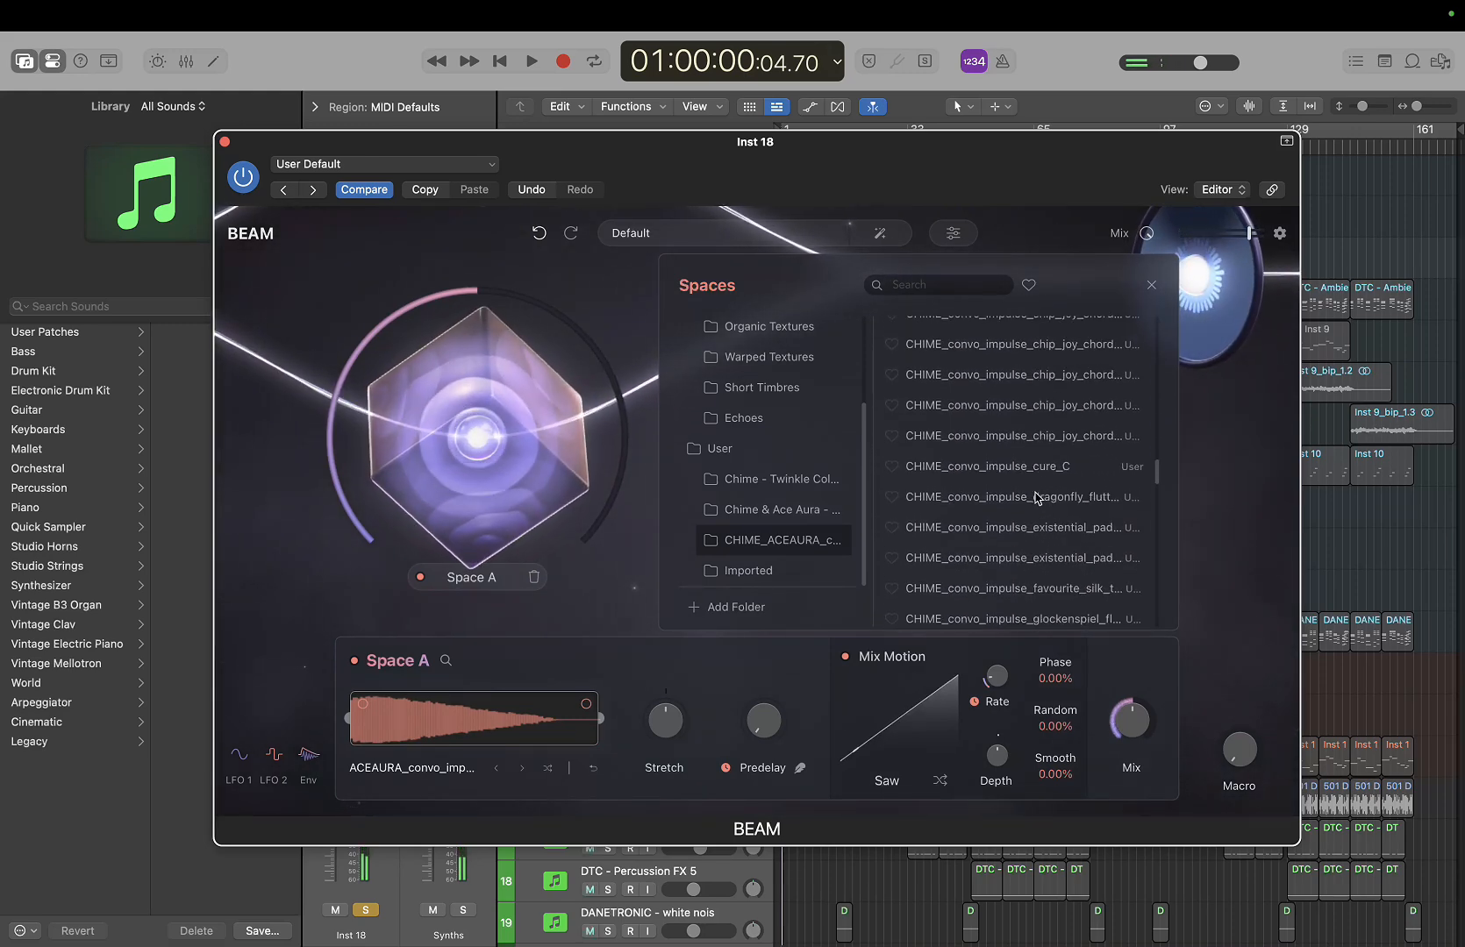
{"action": "scroll", "coordinate": [1035, 498], "scroll_direction": "up", "scroll_amount": 6}
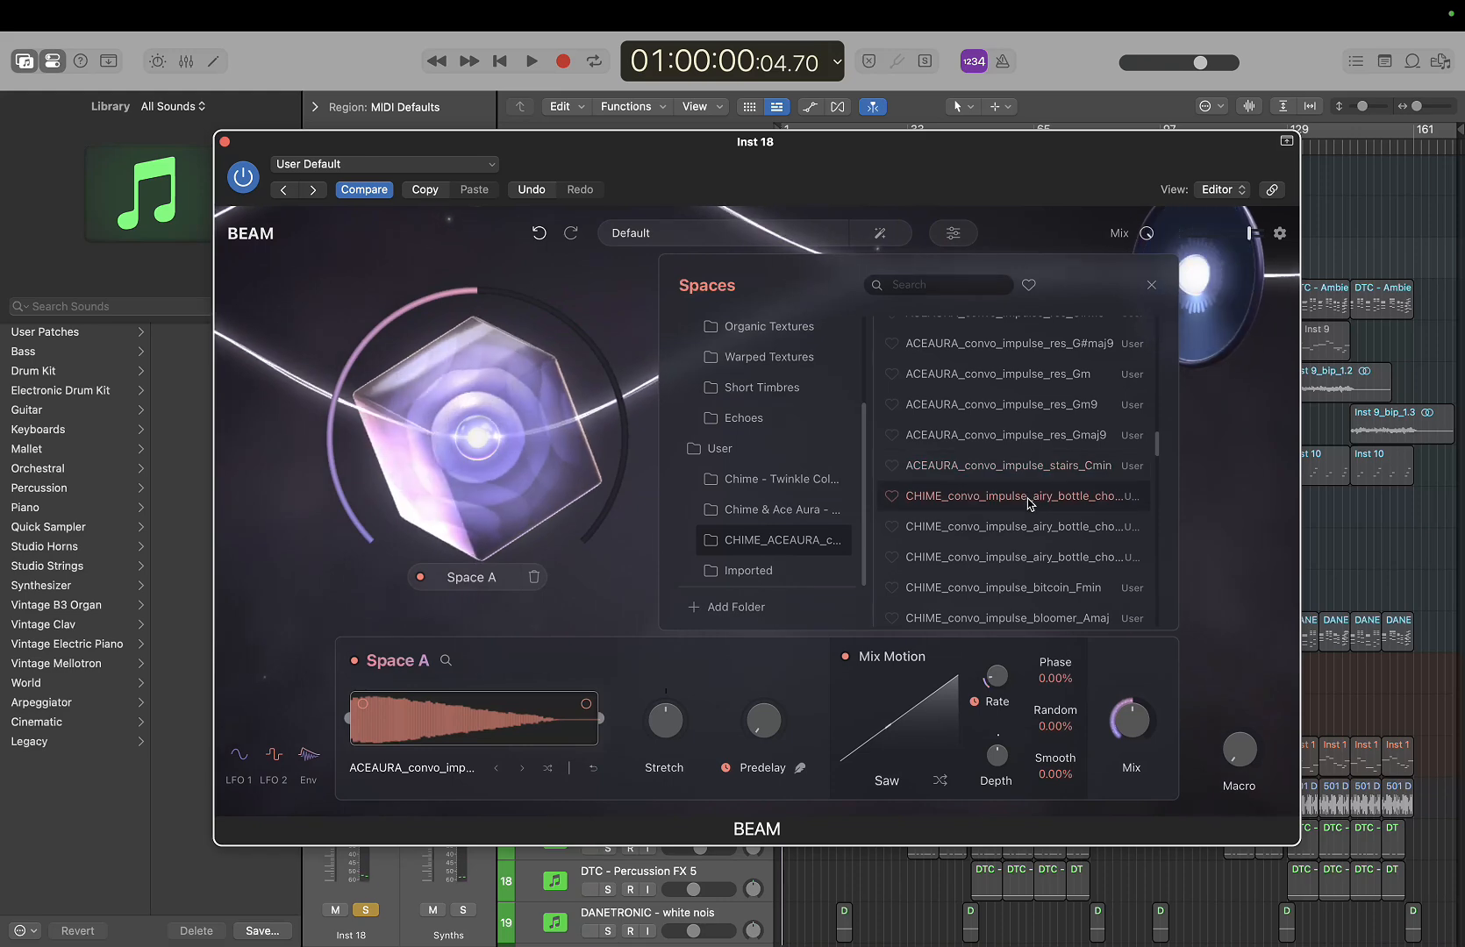
{"action": "left_click", "coordinate": [1030, 500]}
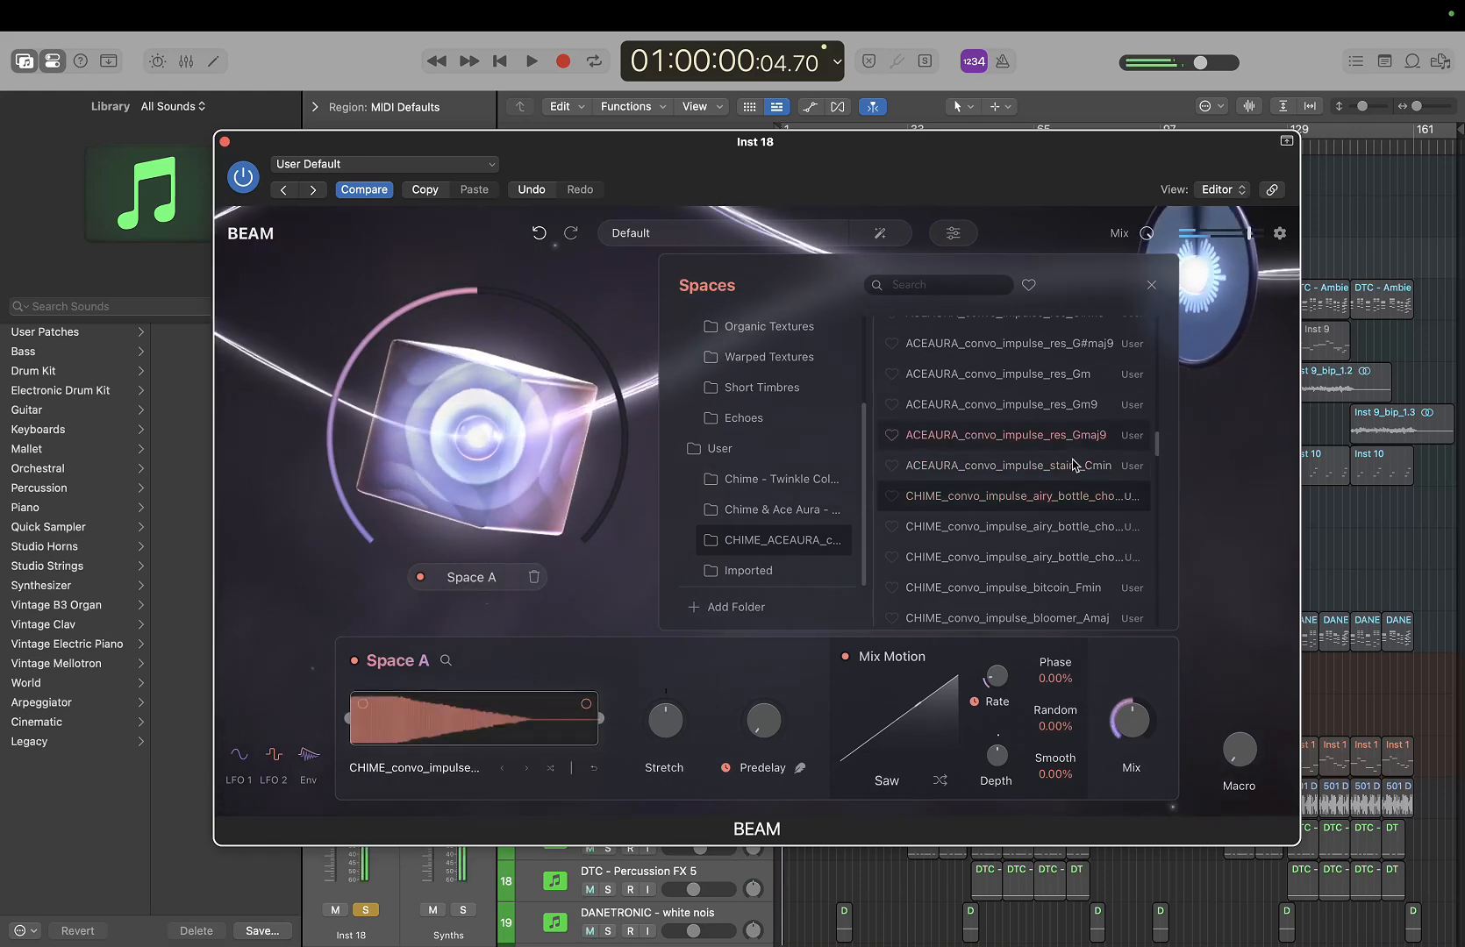
{"action": "left_click", "coordinate": [1043, 529]}
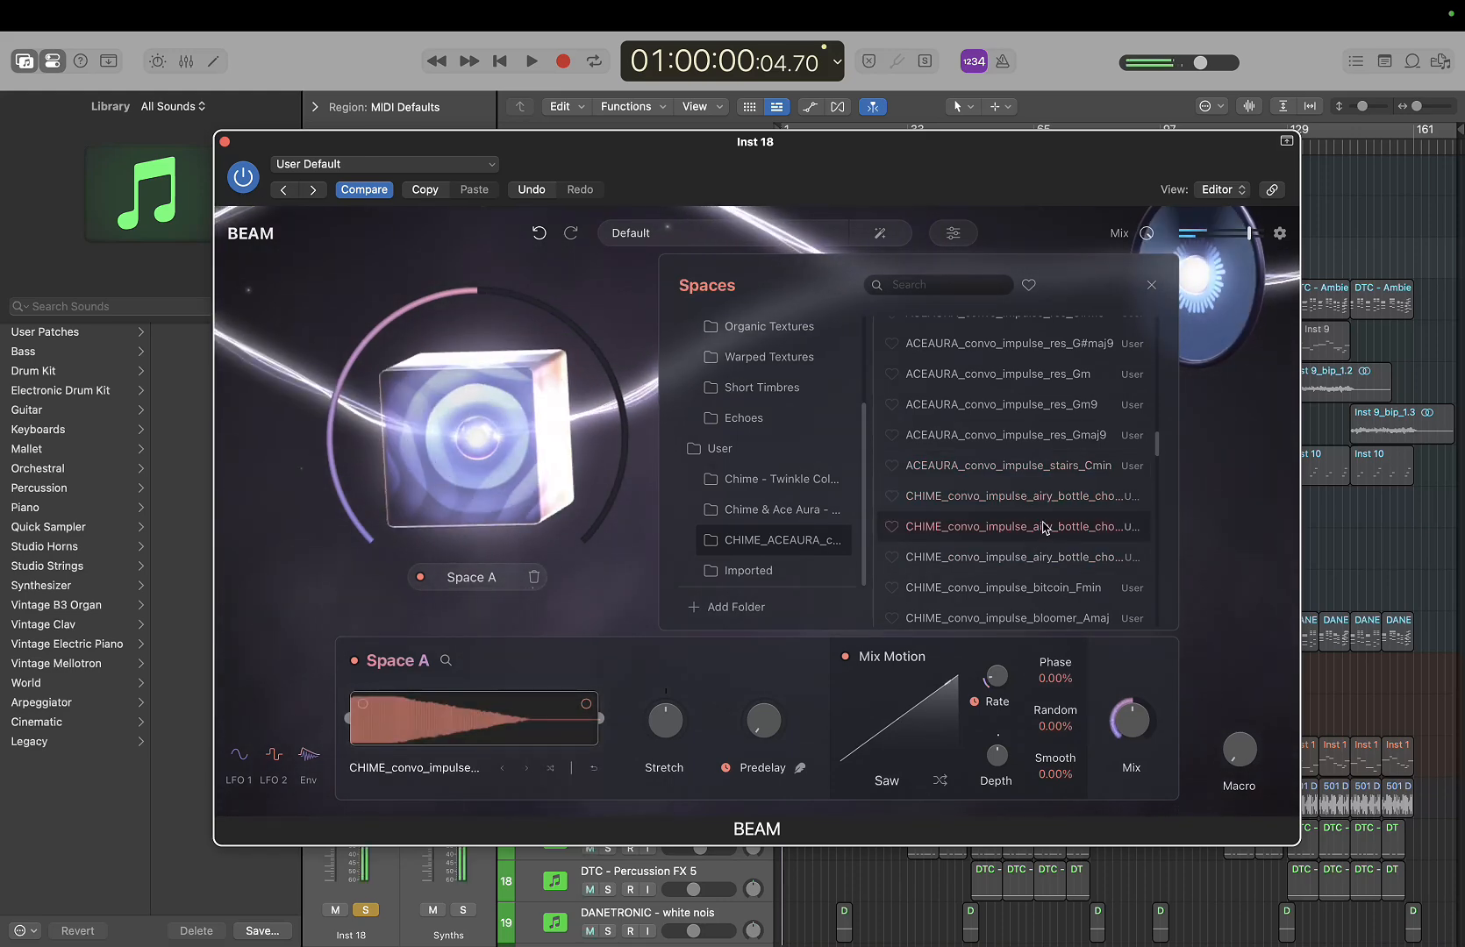
{"action": "scroll", "coordinate": [1044, 526], "scroll_direction": "down", "scroll_amount": 3}
{"action": "left_click", "coordinate": [1051, 509]}
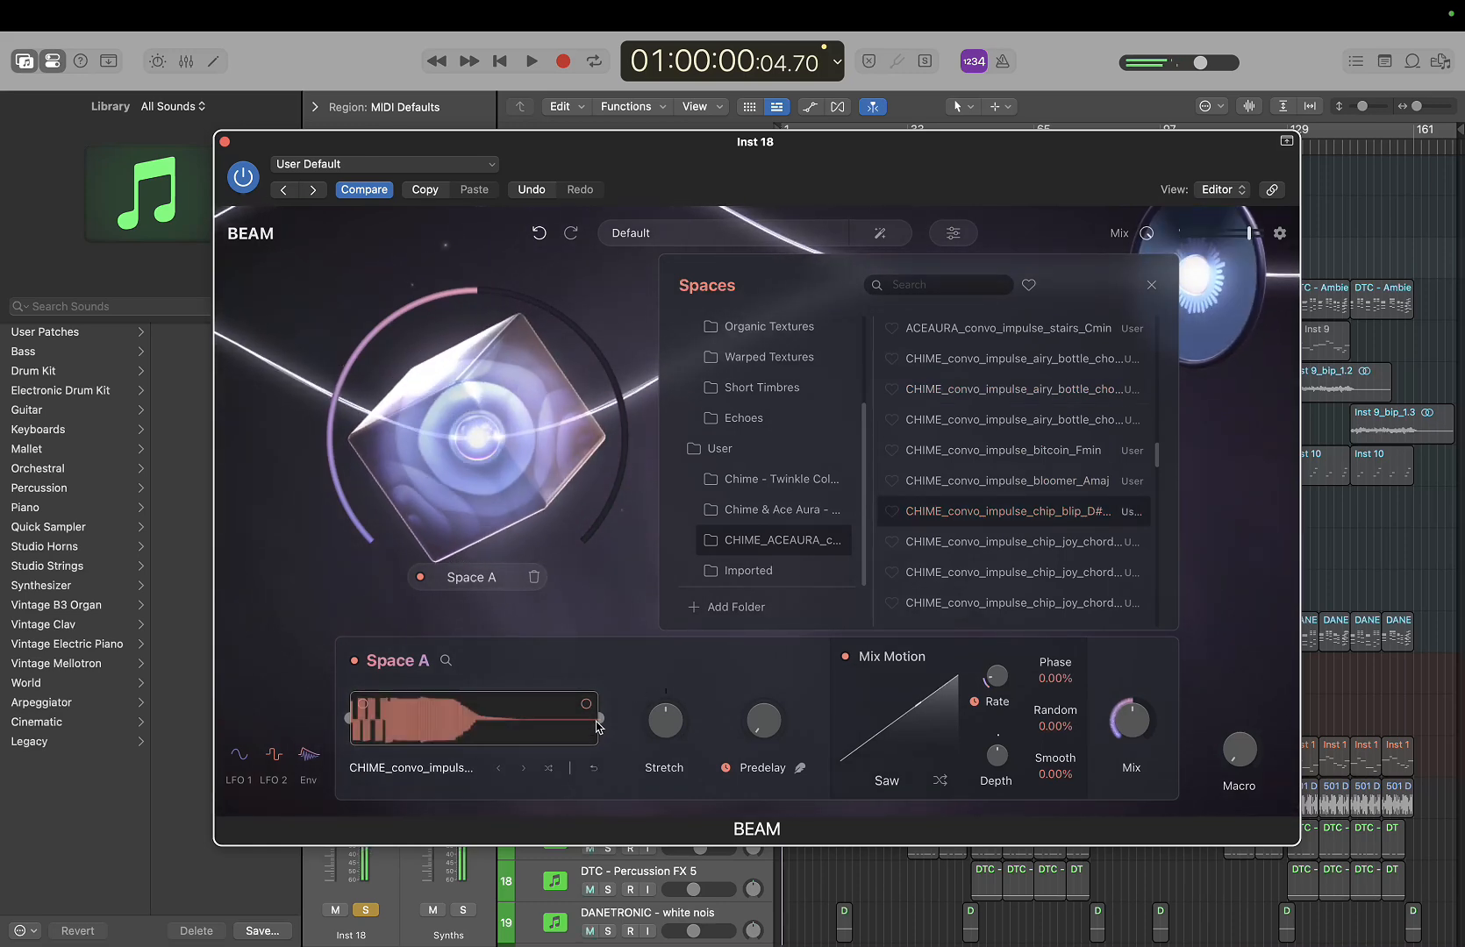
Shorten the impulse end, then move Stretch from 25.8% to 190%
{"action": "left_click_drag", "start_coordinate": [596, 726], "coordinate": [393, 751]}
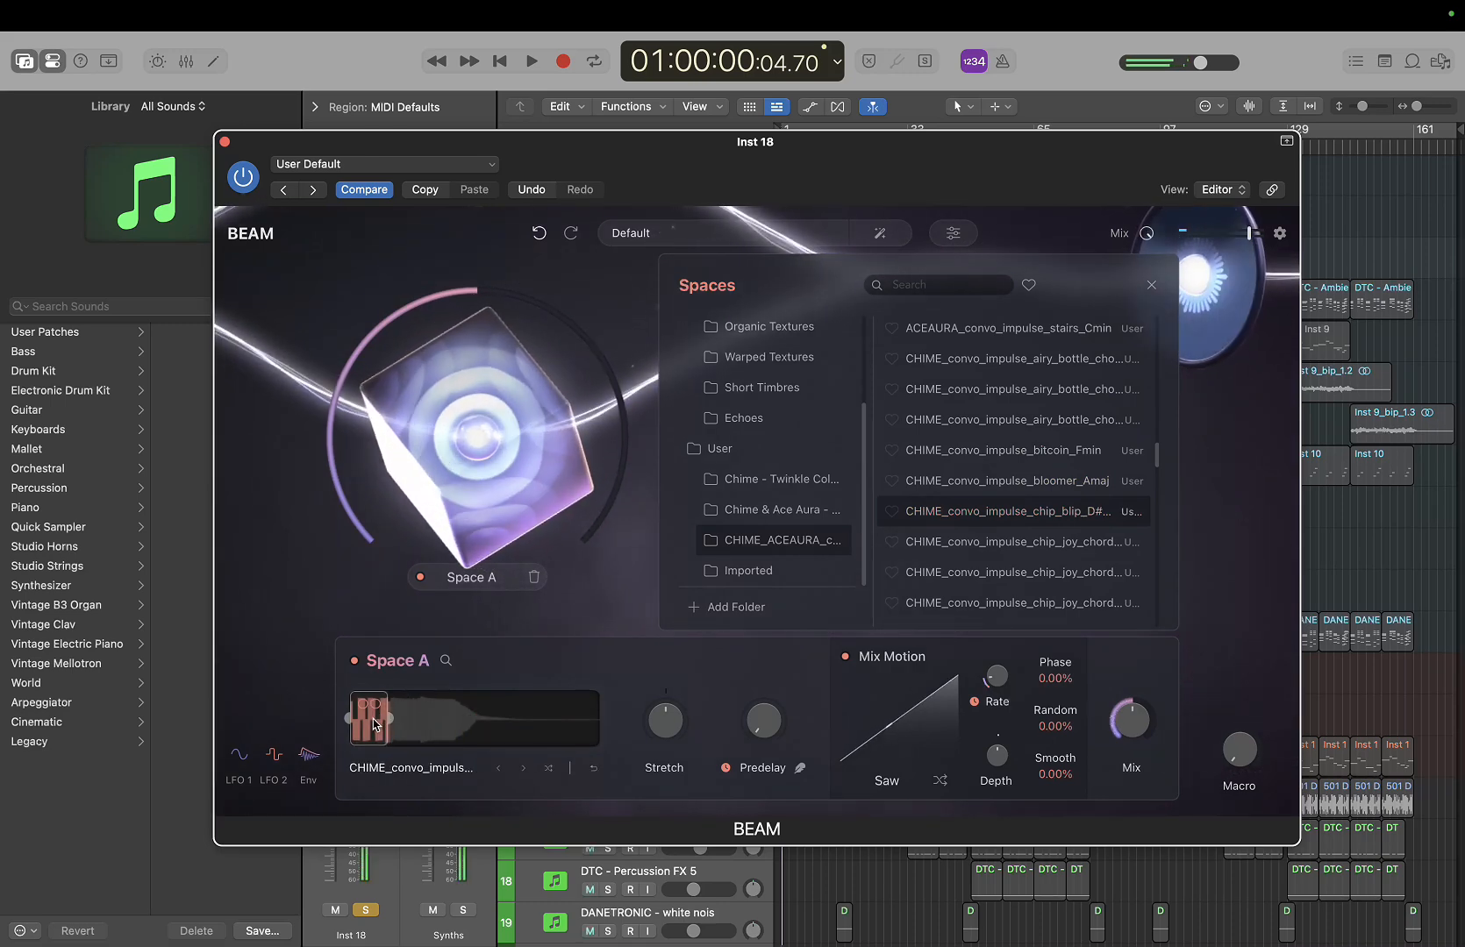
{"action": "left_click_drag", "start_coordinate": [669, 730], "coordinate": [648, 744]}
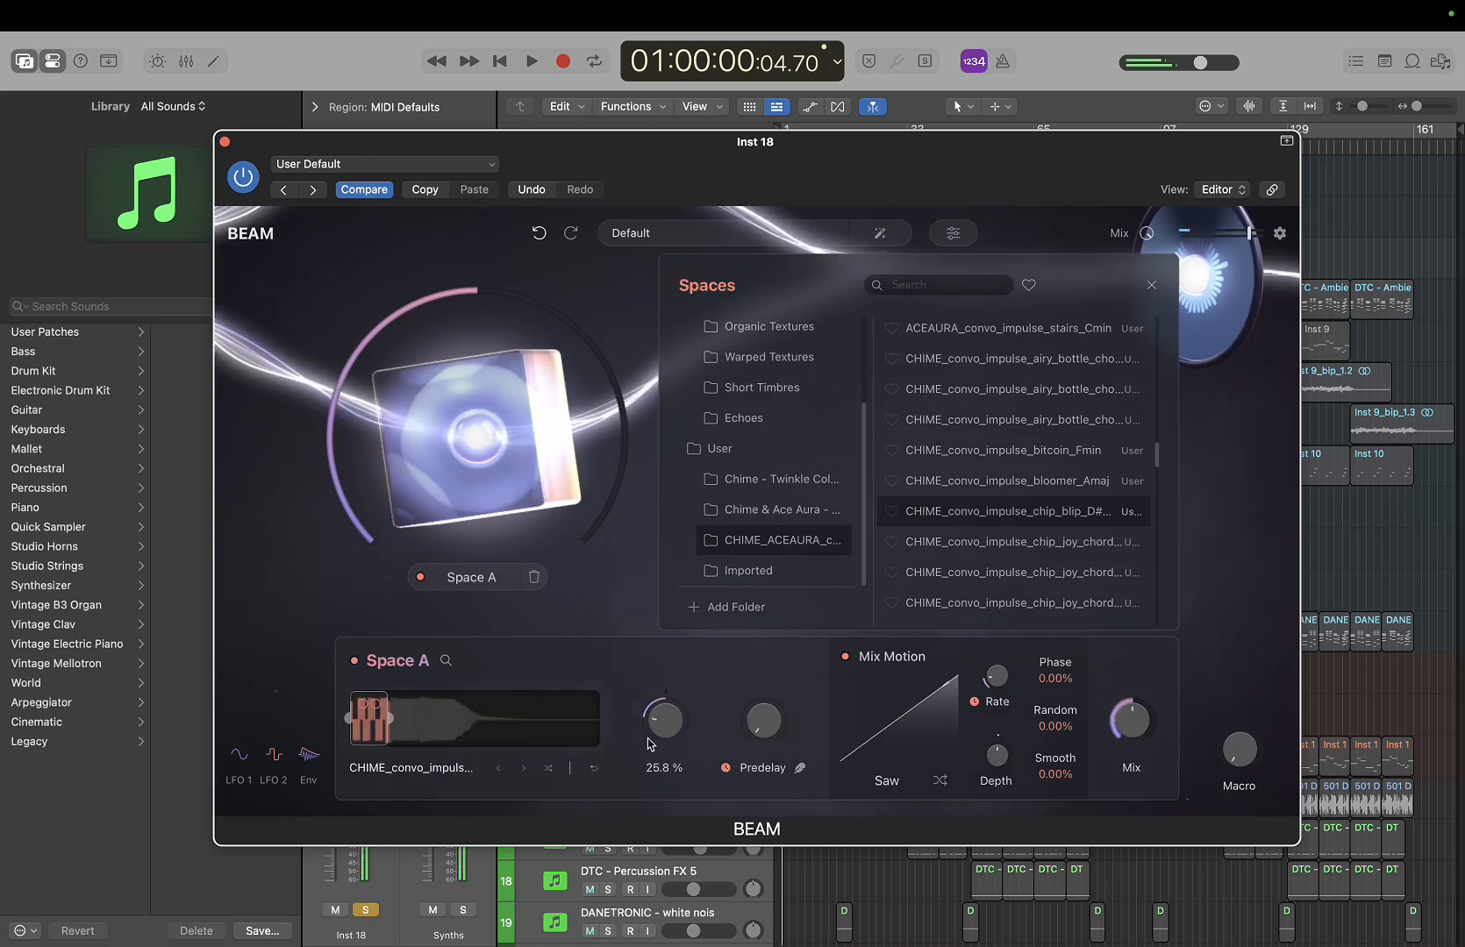
{"action": "left_click_drag", "start_coordinate": [648, 744], "coordinate": [676, 665]}
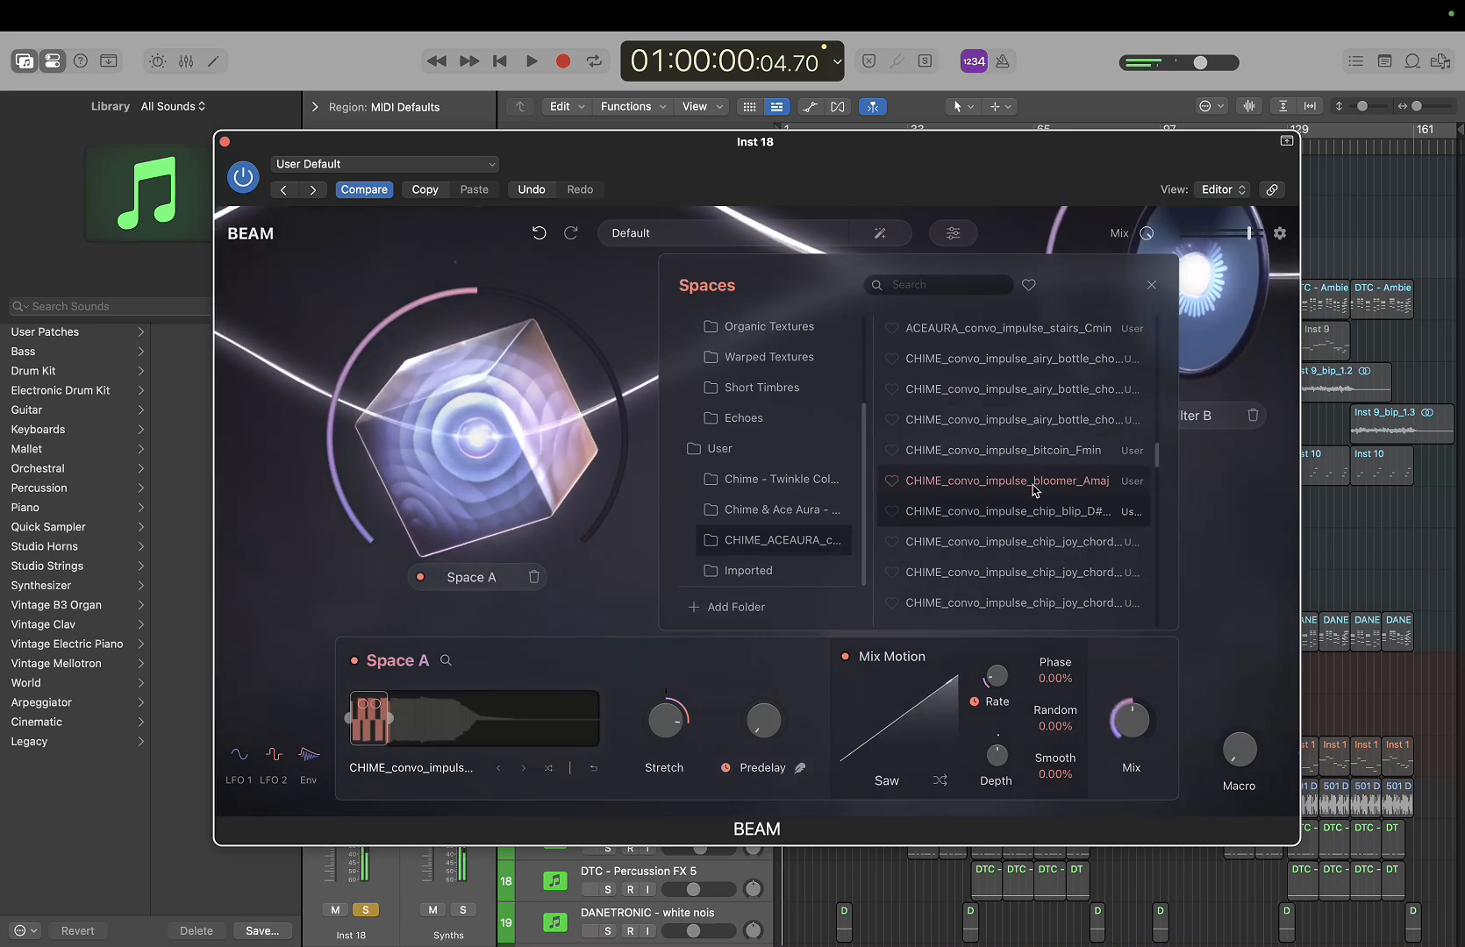
Load the cure_C impulse, reset Stretch, then push Stretch to its maximum
{"action": "scroll", "coordinate": [1016, 562], "scroll_direction": "down", "scroll_amount": 3}
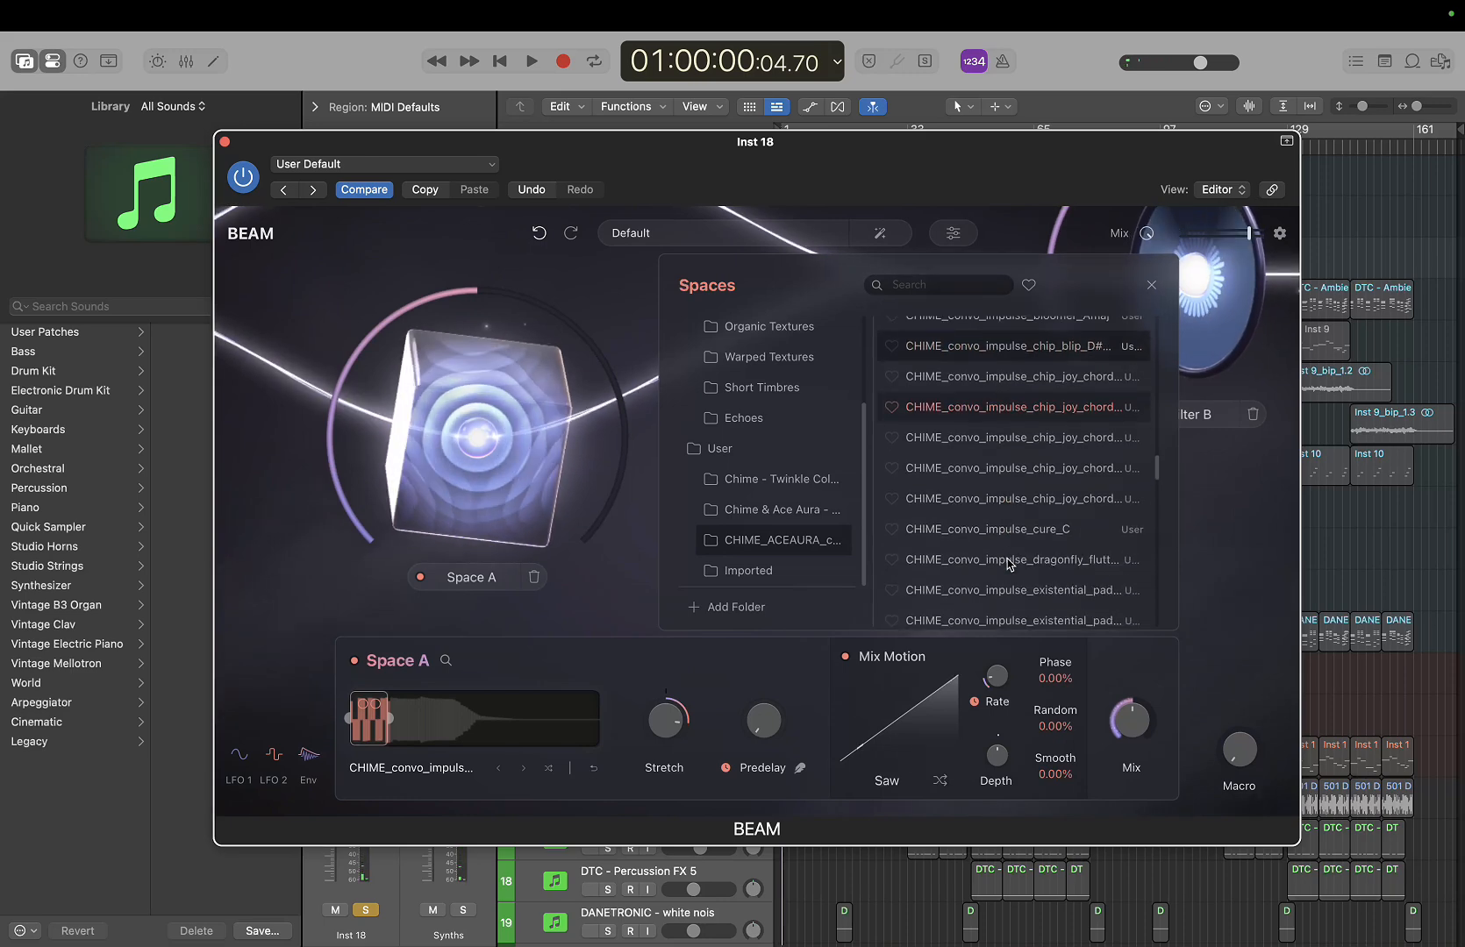
{"action": "left_click", "coordinate": [1022, 532]}
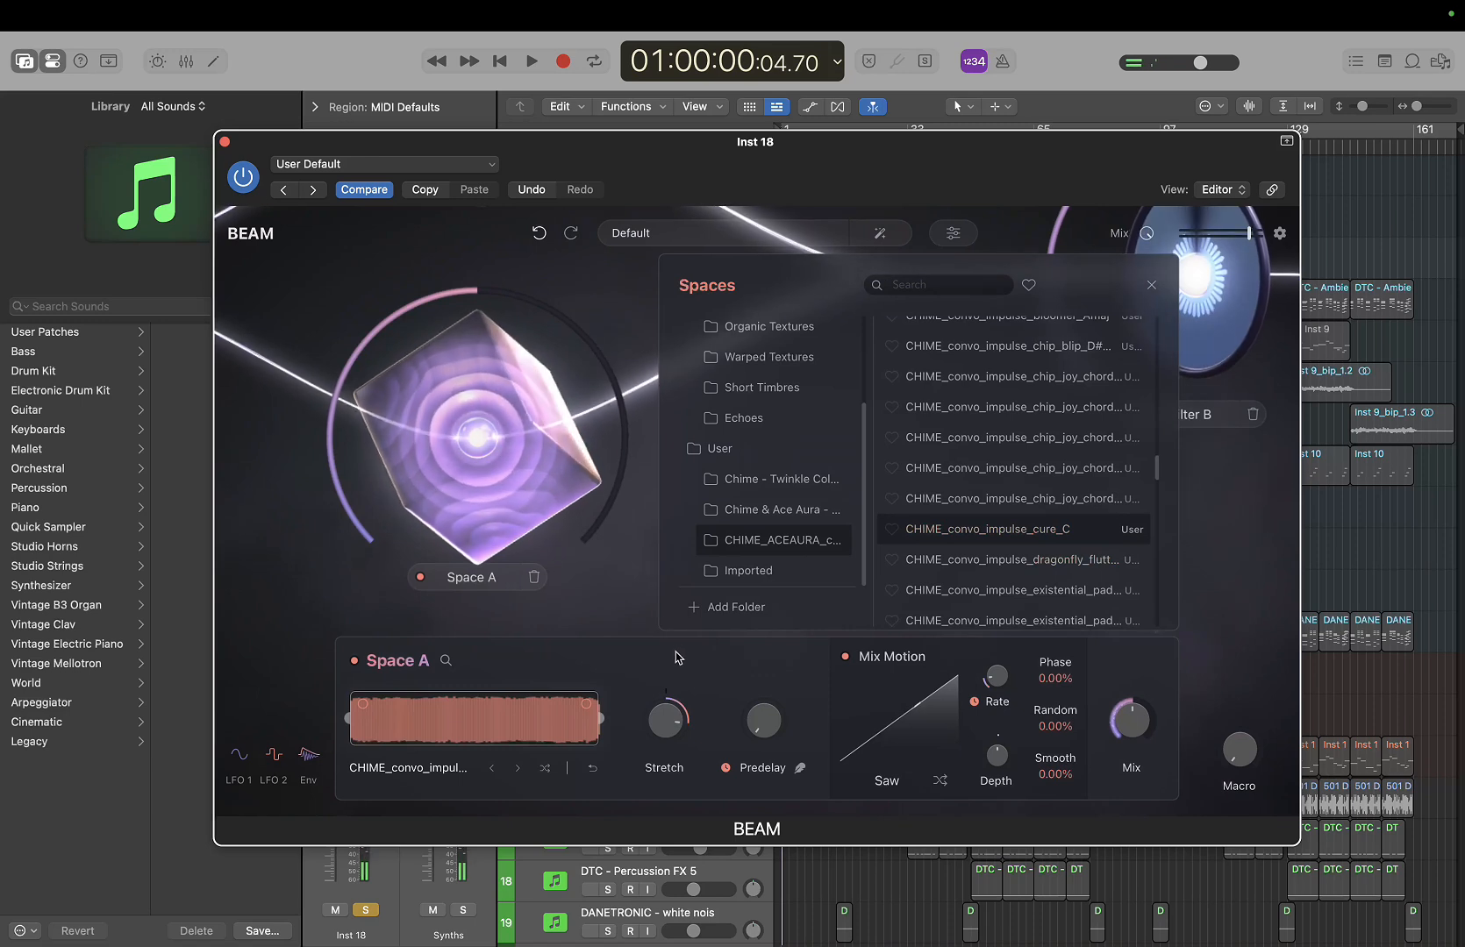
{"action": "double_click", "coordinate": [667, 733]}
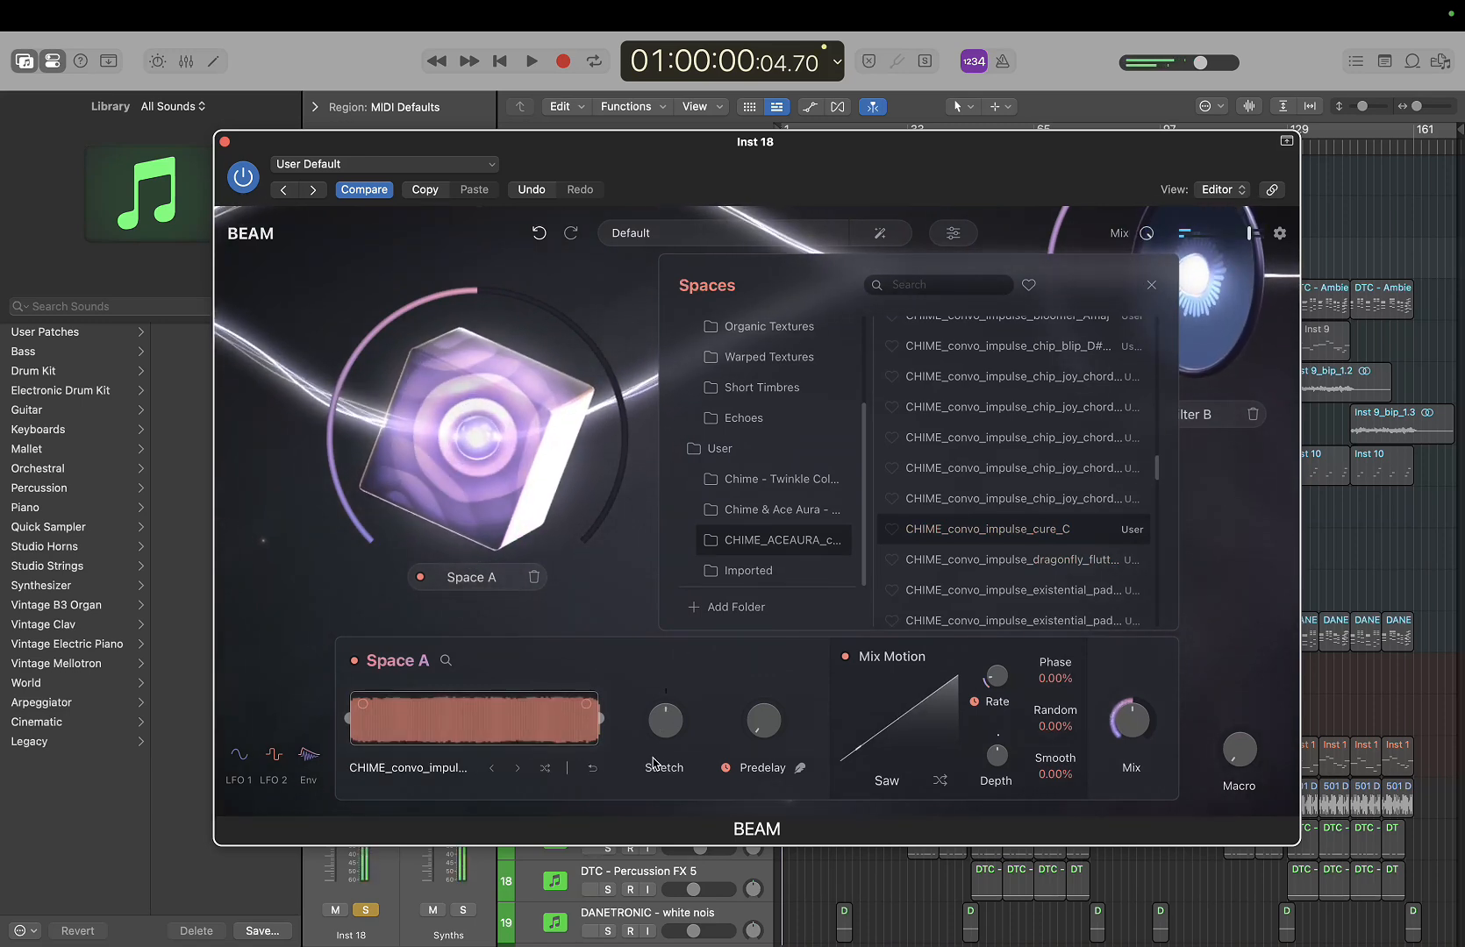
{"action": "left_click_drag", "start_coordinate": [677, 737], "coordinate": [807, 333]}
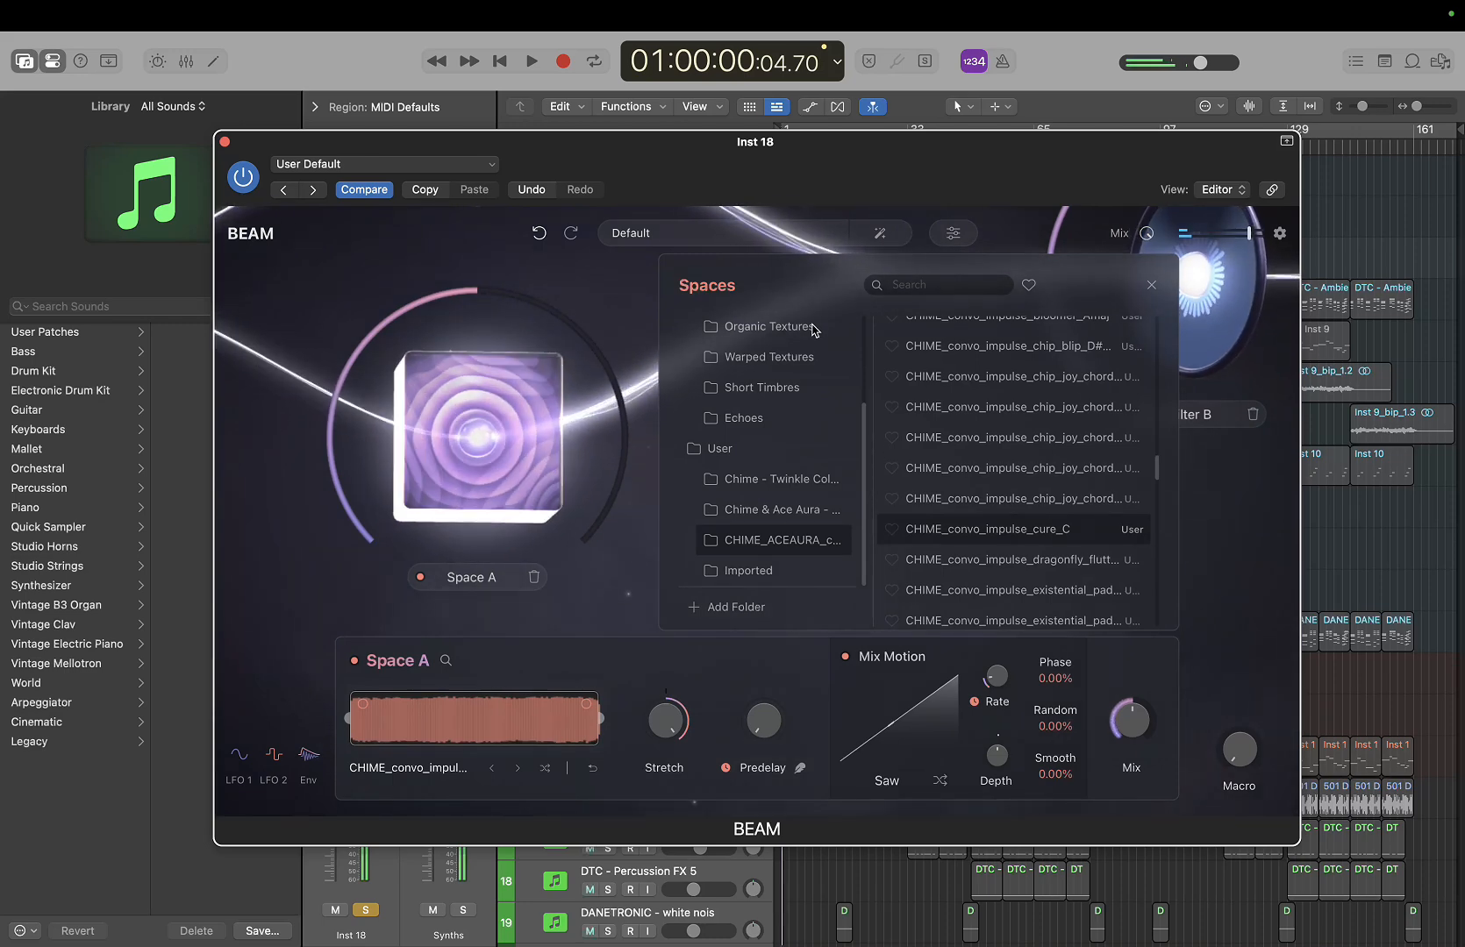
Close the Spaces browser and Space A, then place a Grains node before Filter B and open it
{"action": "left_click", "coordinate": [1152, 289]}
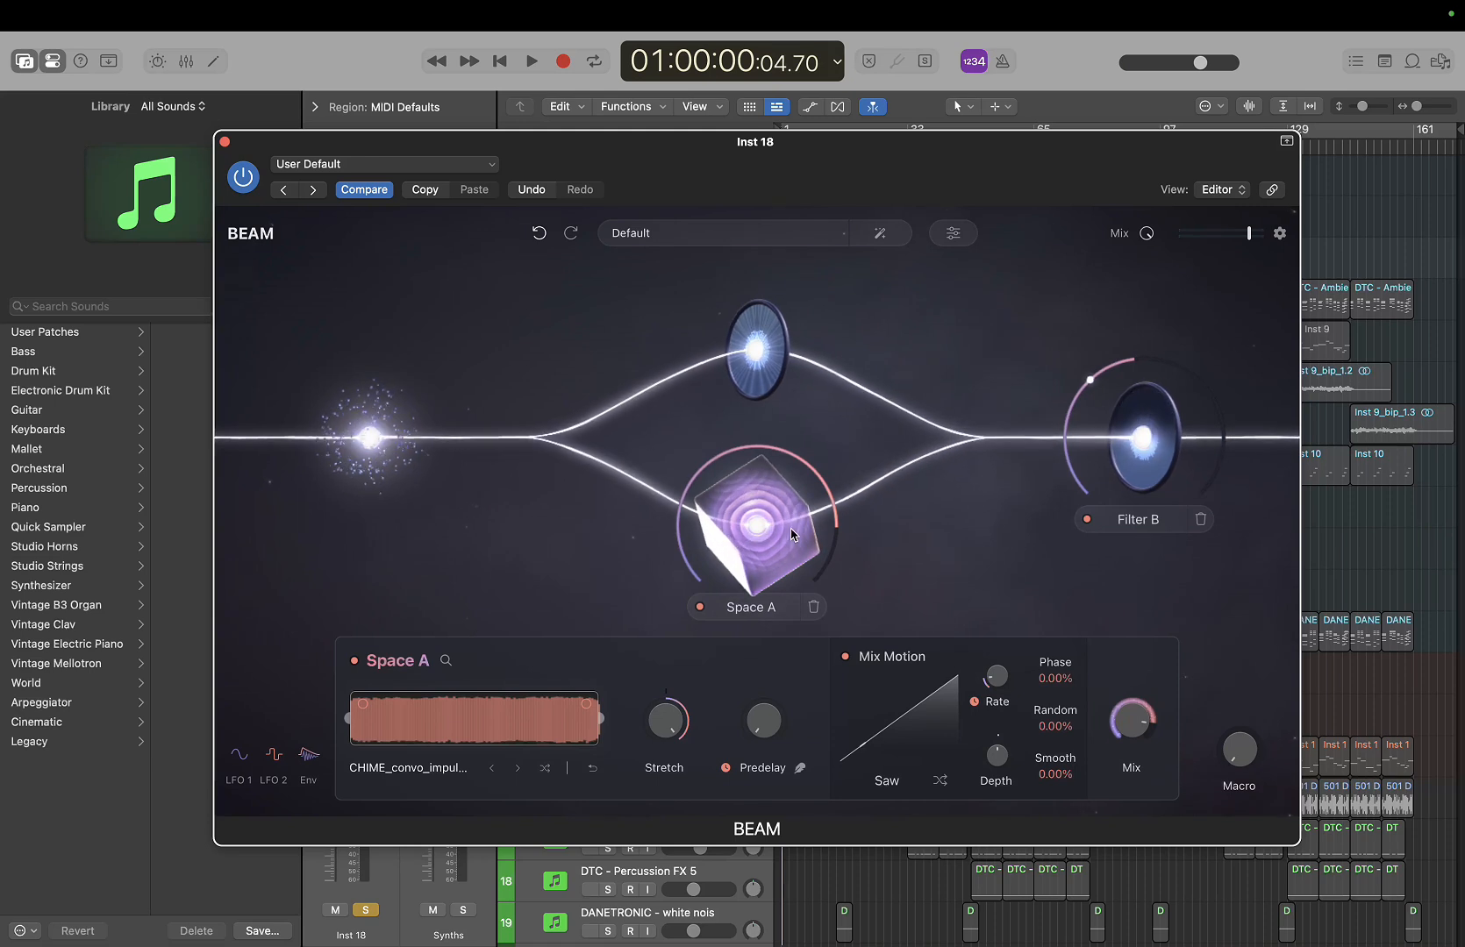
{"action": "left_click", "coordinate": [920, 533]}
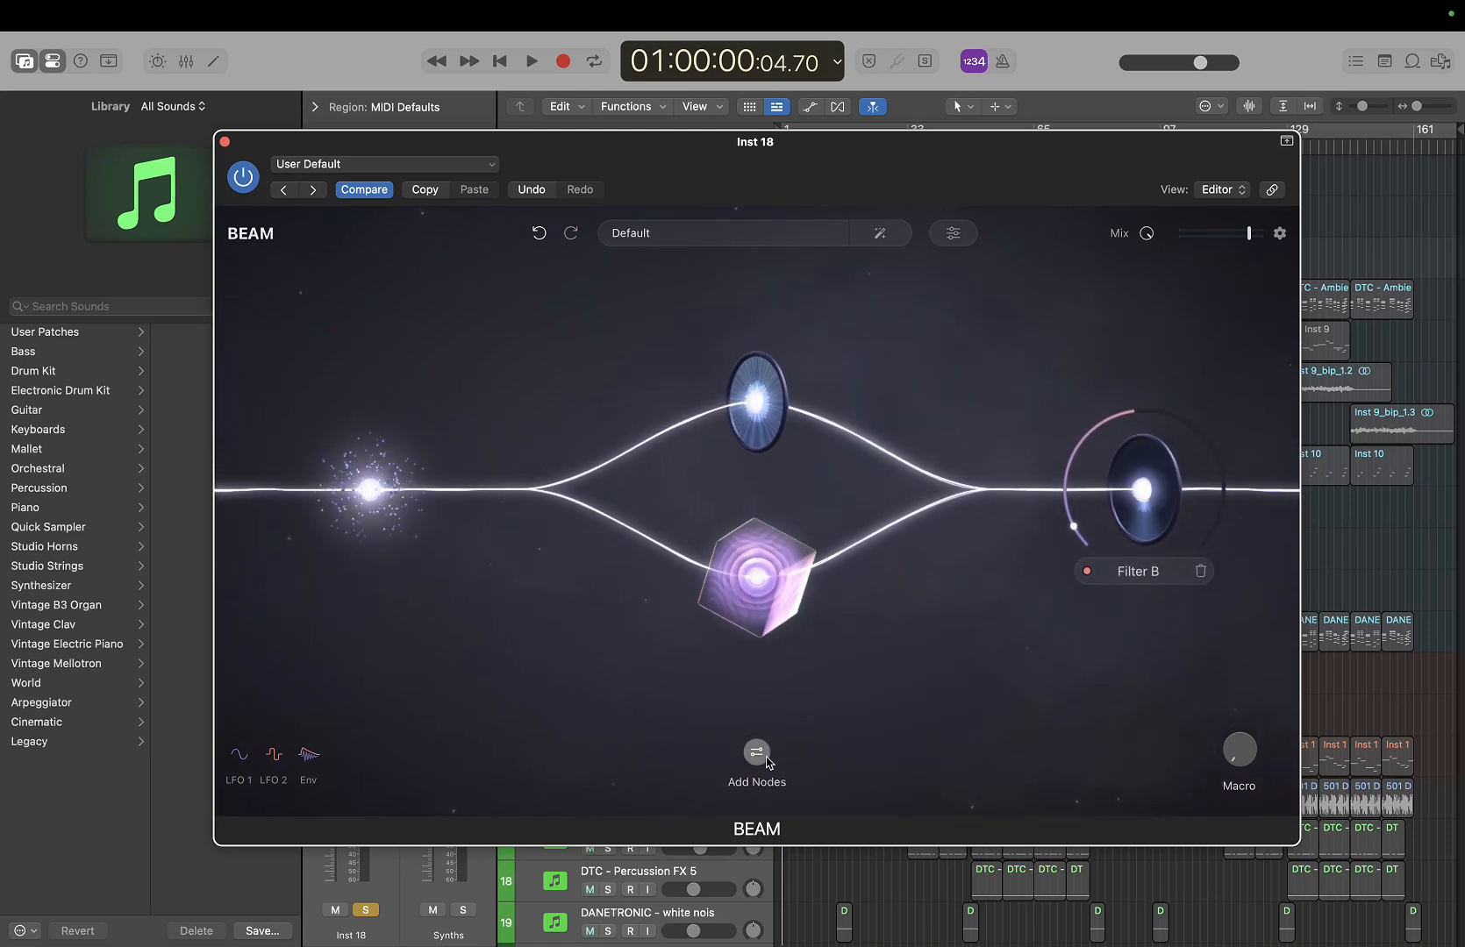
{"action": "left_click", "coordinate": [762, 754]}
{"action": "left_click_drag", "start_coordinate": [765, 764], "coordinate": [1046, 467]}
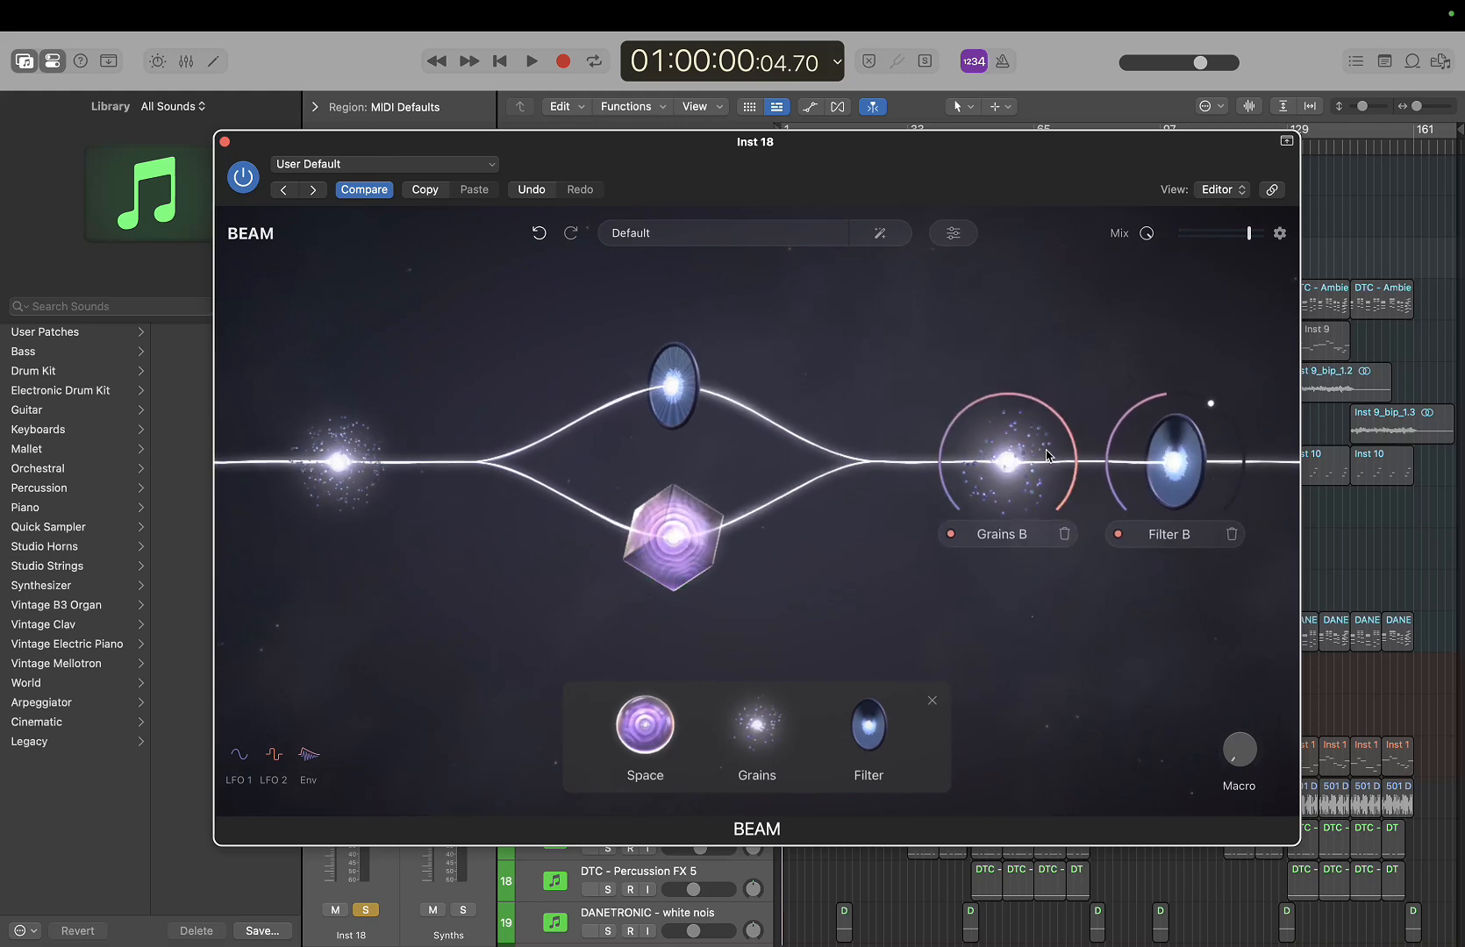
{"action": "left_click", "coordinate": [1042, 455]}
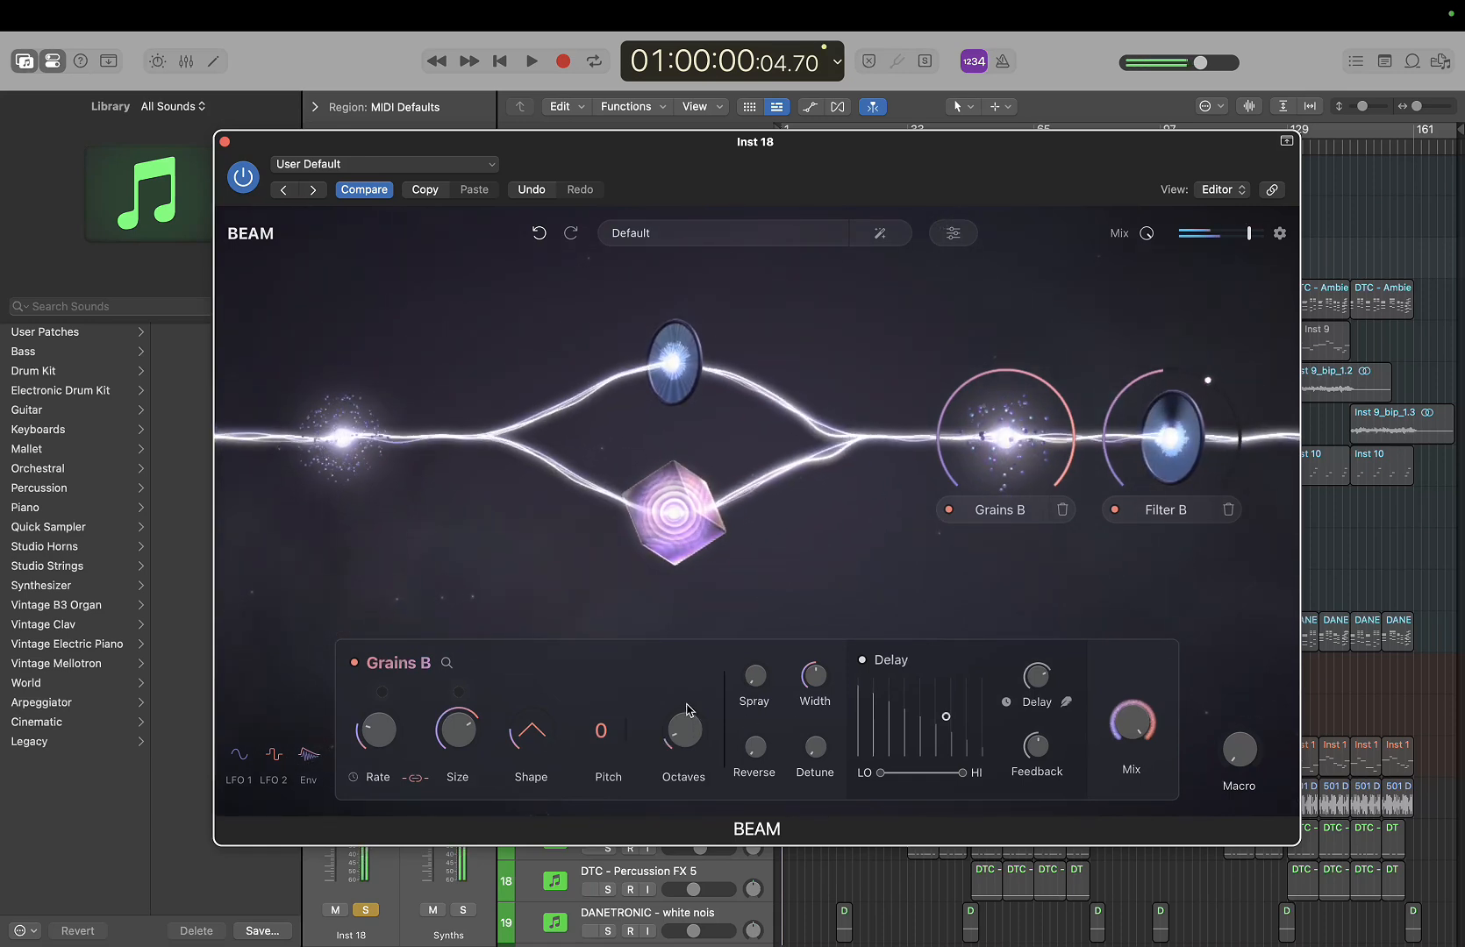
Set Grains B's Octaves to Arp, nudge Pitch, and raise the grain rate to 21.0 Hz
{"action": "left_click_drag", "start_coordinate": [686, 708], "coordinate": [712, 638]}
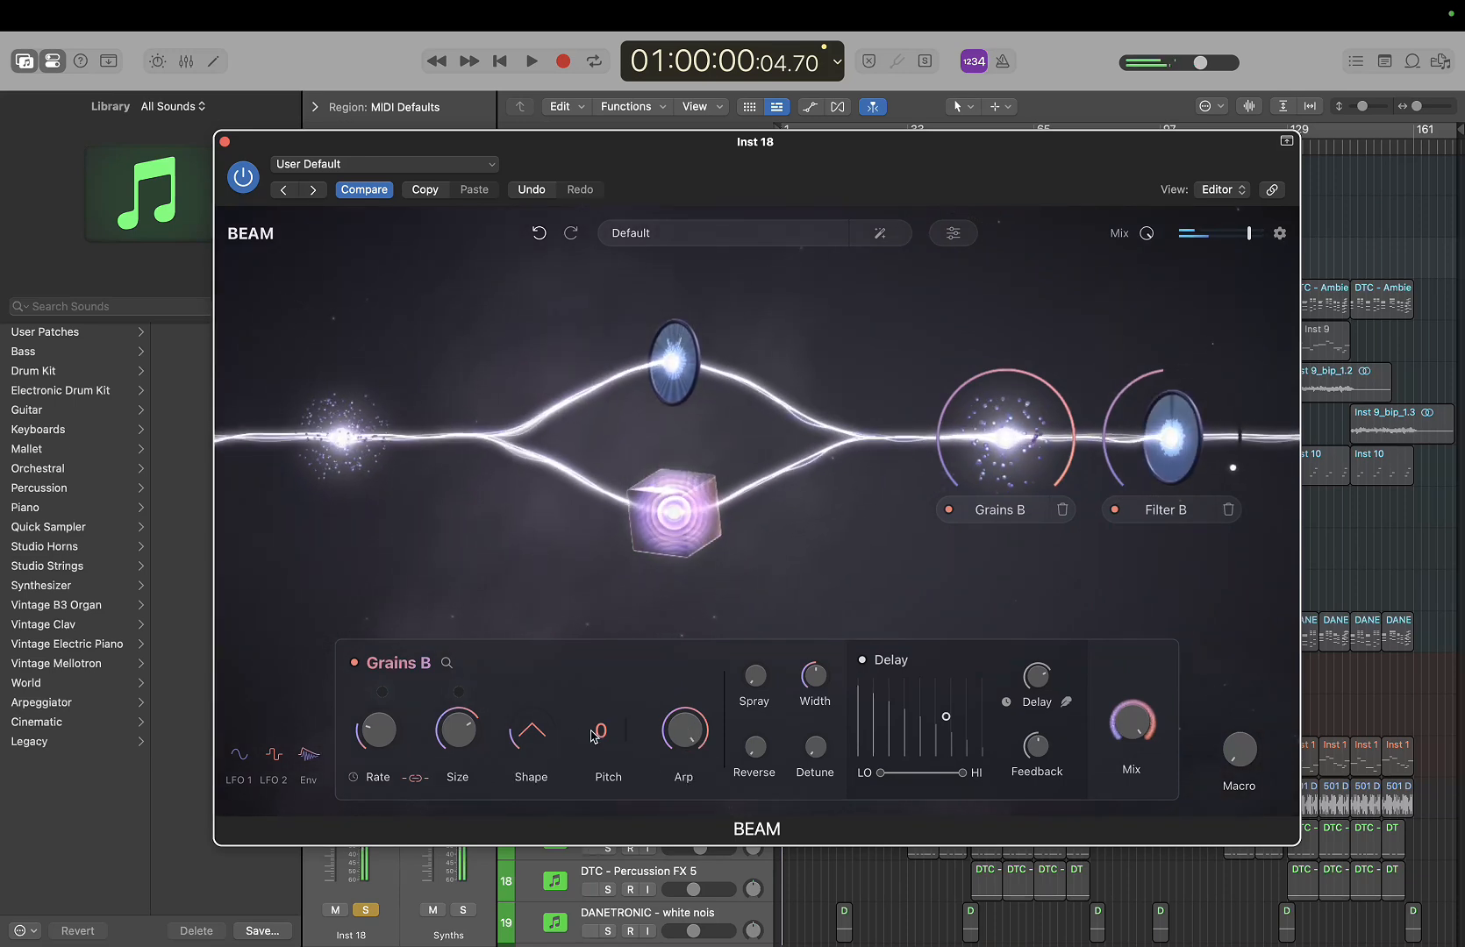
{"action": "mouse_move", "coordinate": [593, 735]}
{"action": "left_mouse_down"}
{"action": "mouse_move", "coordinate": [612, 693]}
{"action": "mouse_move", "coordinate": [597, 782]}
{"action": "mouse_move", "coordinate": [594, 734]}
{"action": "left_mouse_up"}
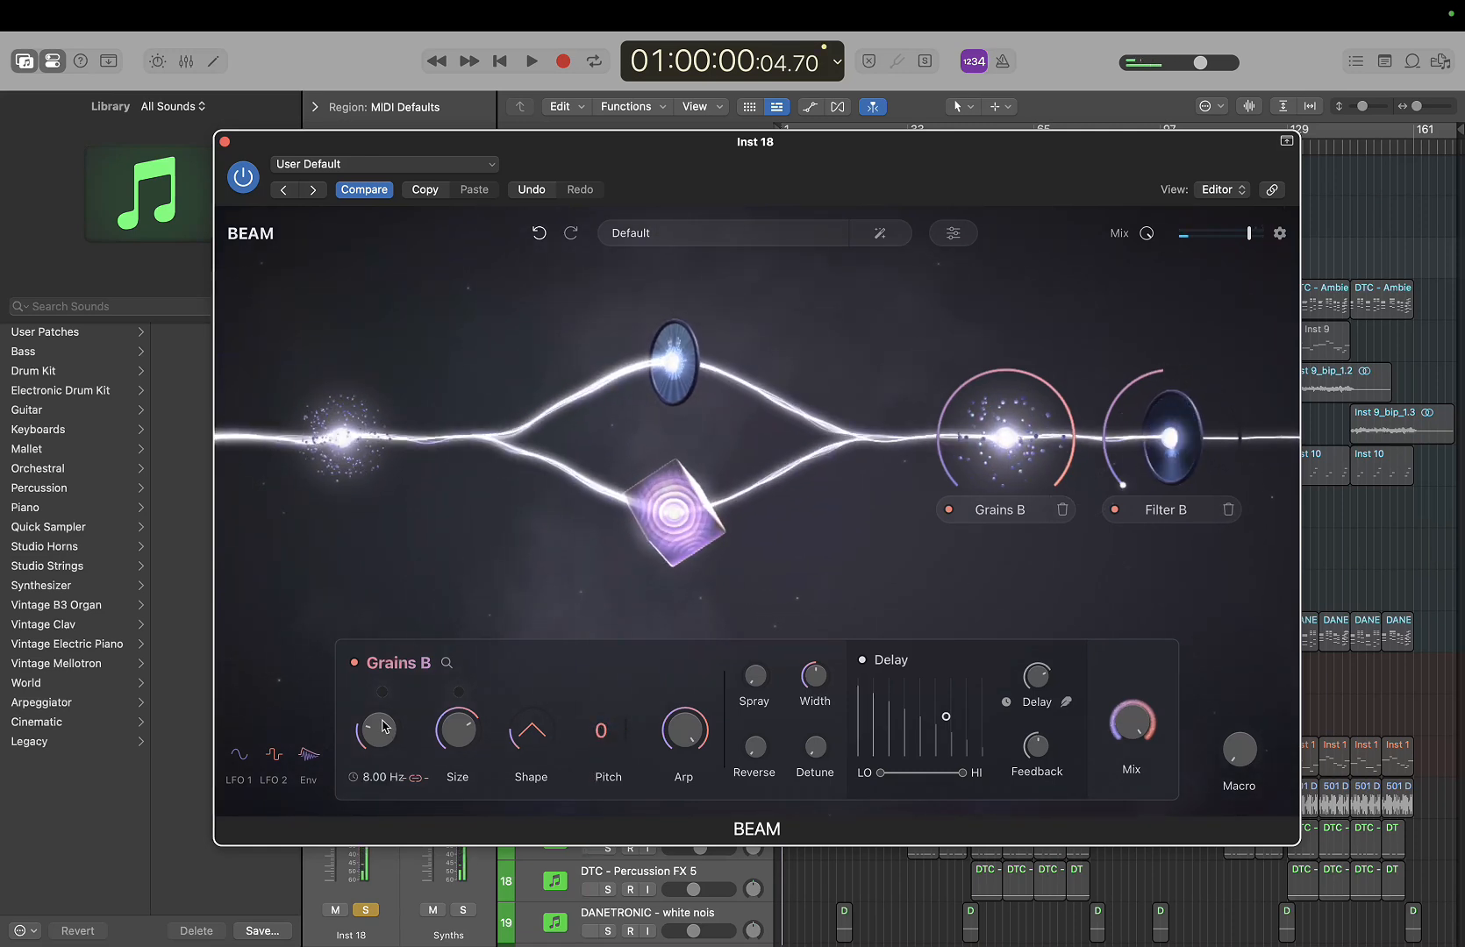
{"action": "left_click_drag", "start_coordinate": [378, 719], "coordinate": [480, 694]}
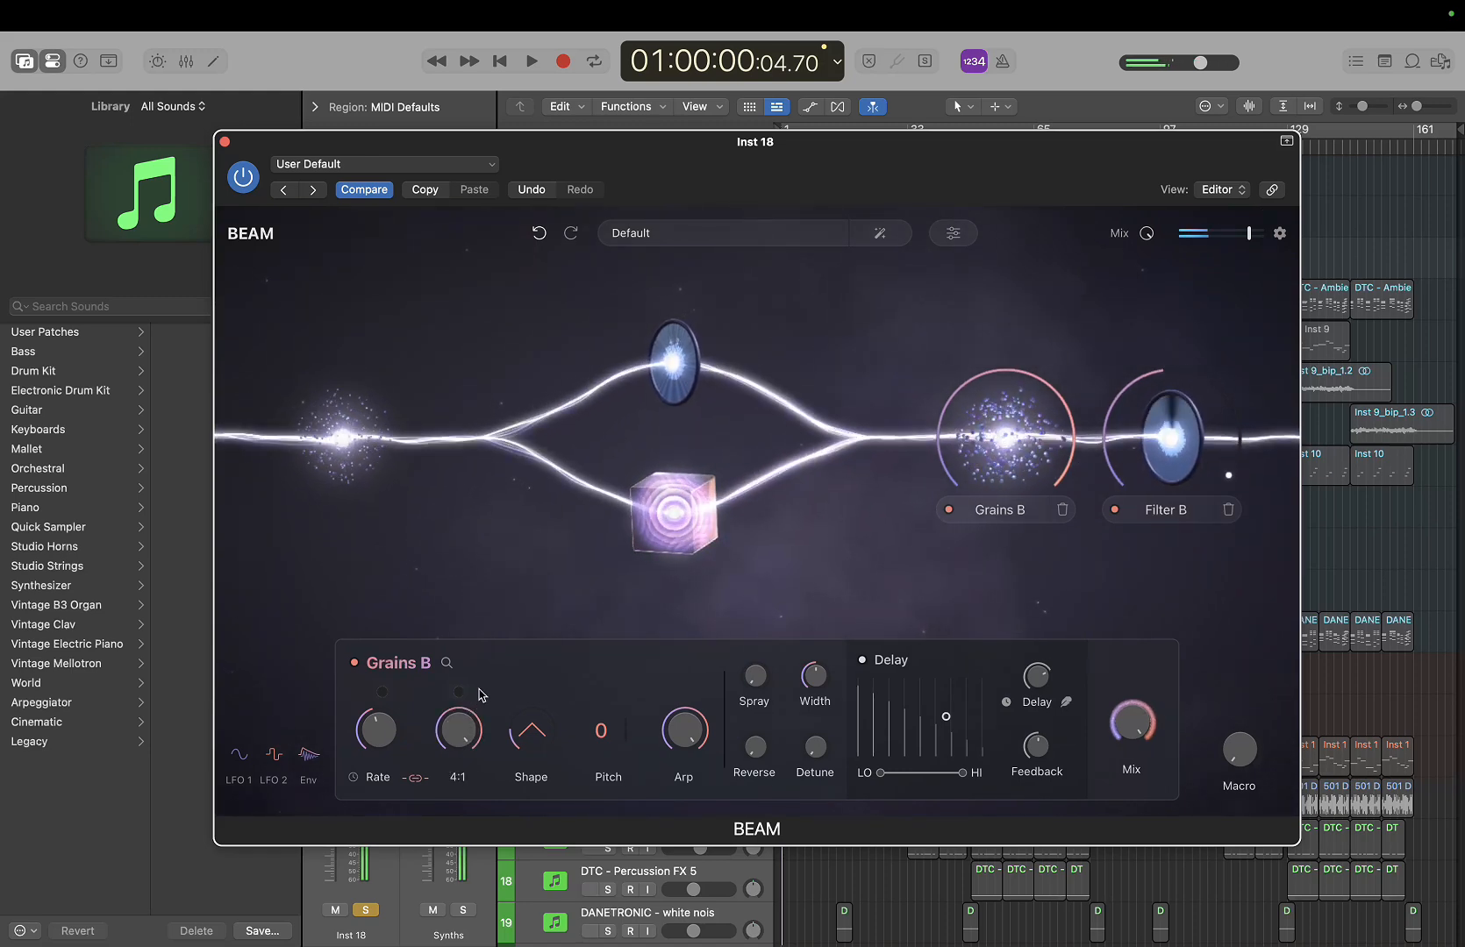
{"action": "mouse_move", "coordinate": [384, 735]}
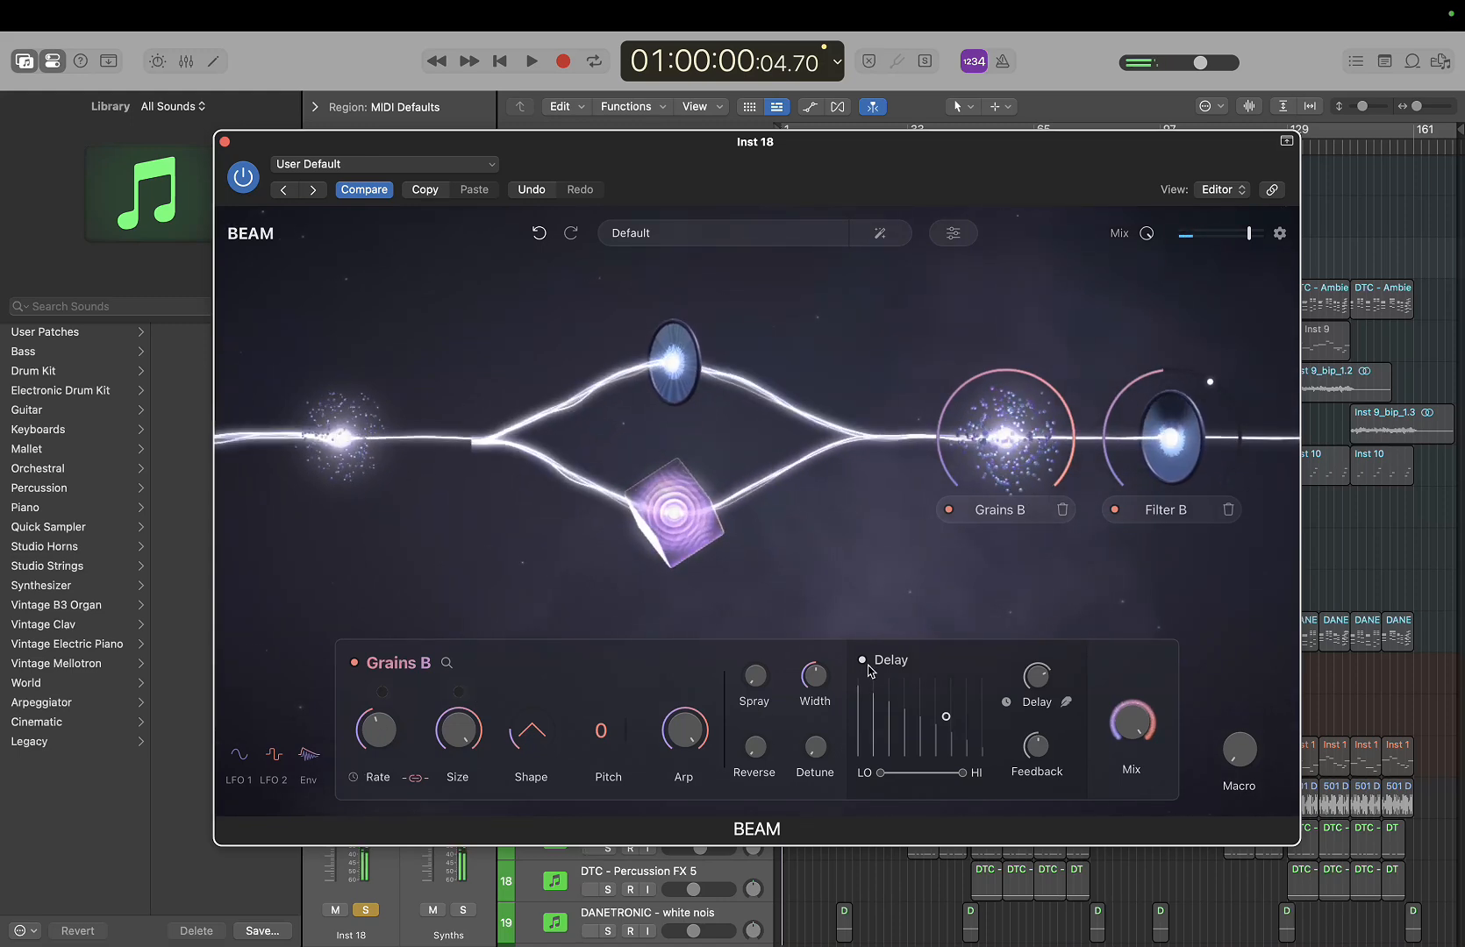
Reshape Grains B's delay taps, set Size to 1:1, Reverse to maximum, and rate to 18.5 Hz
{"action": "mouse_move", "coordinate": [946, 715]}
{"action": "left_mouse_down"}
{"action": "mouse_move", "coordinate": [951, 695]}
{"action": "mouse_move", "coordinate": [892, 693]}
{"action": "mouse_move", "coordinate": [1013, 676]}
{"action": "mouse_move", "coordinate": [1021, 702]}
{"action": "mouse_move", "coordinate": [983, 724]}
{"action": "mouse_move", "coordinate": [955, 716]}
{"action": "left_mouse_up"}
{"action": "left_click_drag", "start_coordinate": [460, 719], "coordinate": [380, 774]}
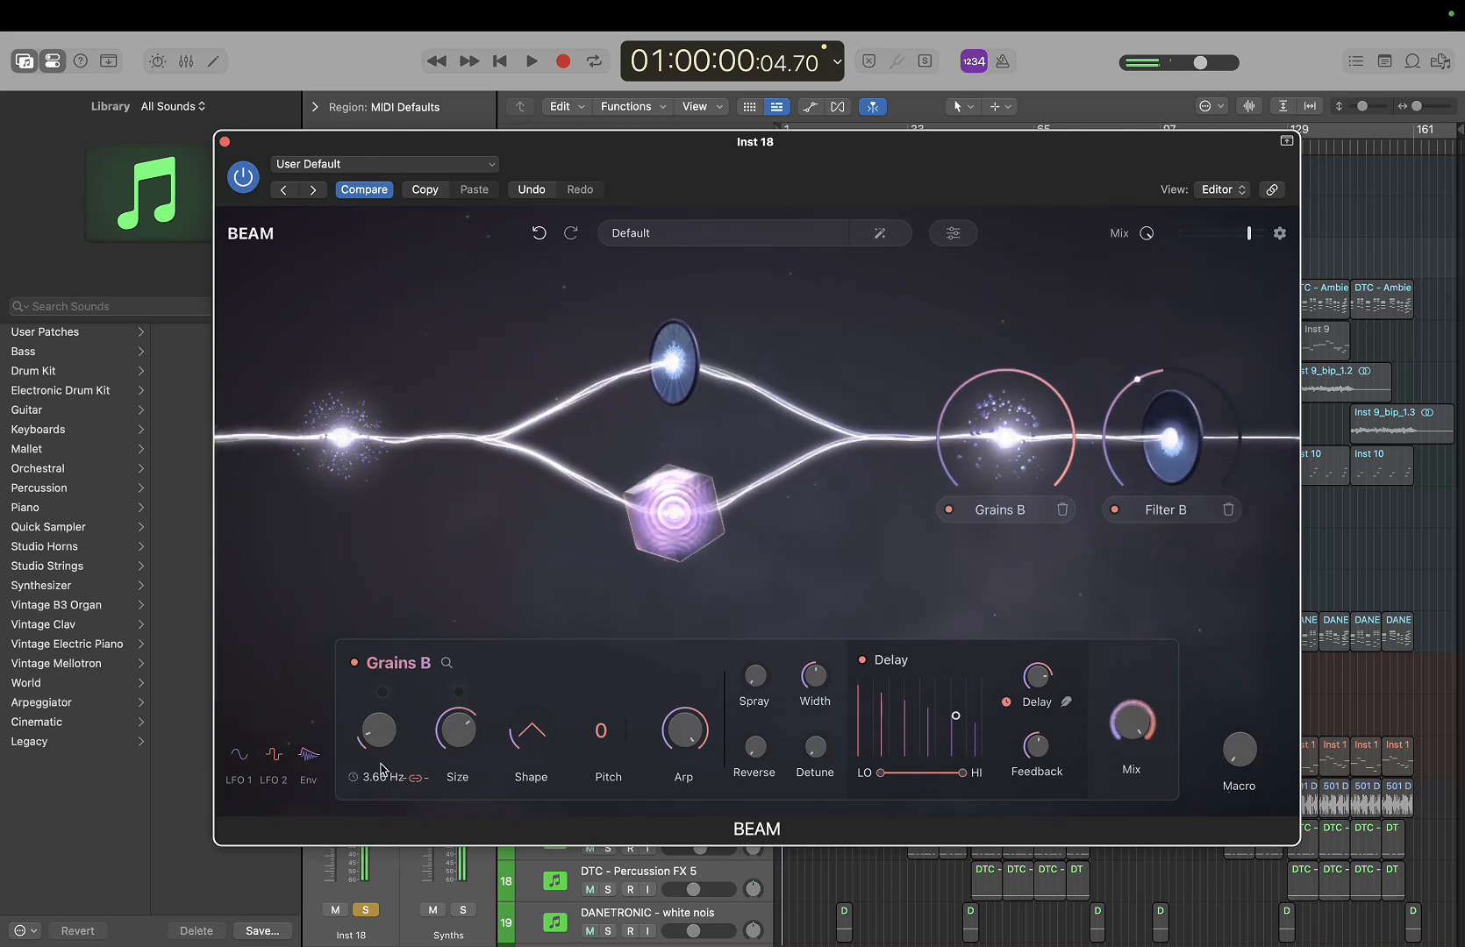
{"action": "left_click_drag", "start_coordinate": [964, 713], "coordinate": [893, 686]}
{"action": "left_click_drag", "start_coordinate": [761, 748], "coordinate": [789, 597]}
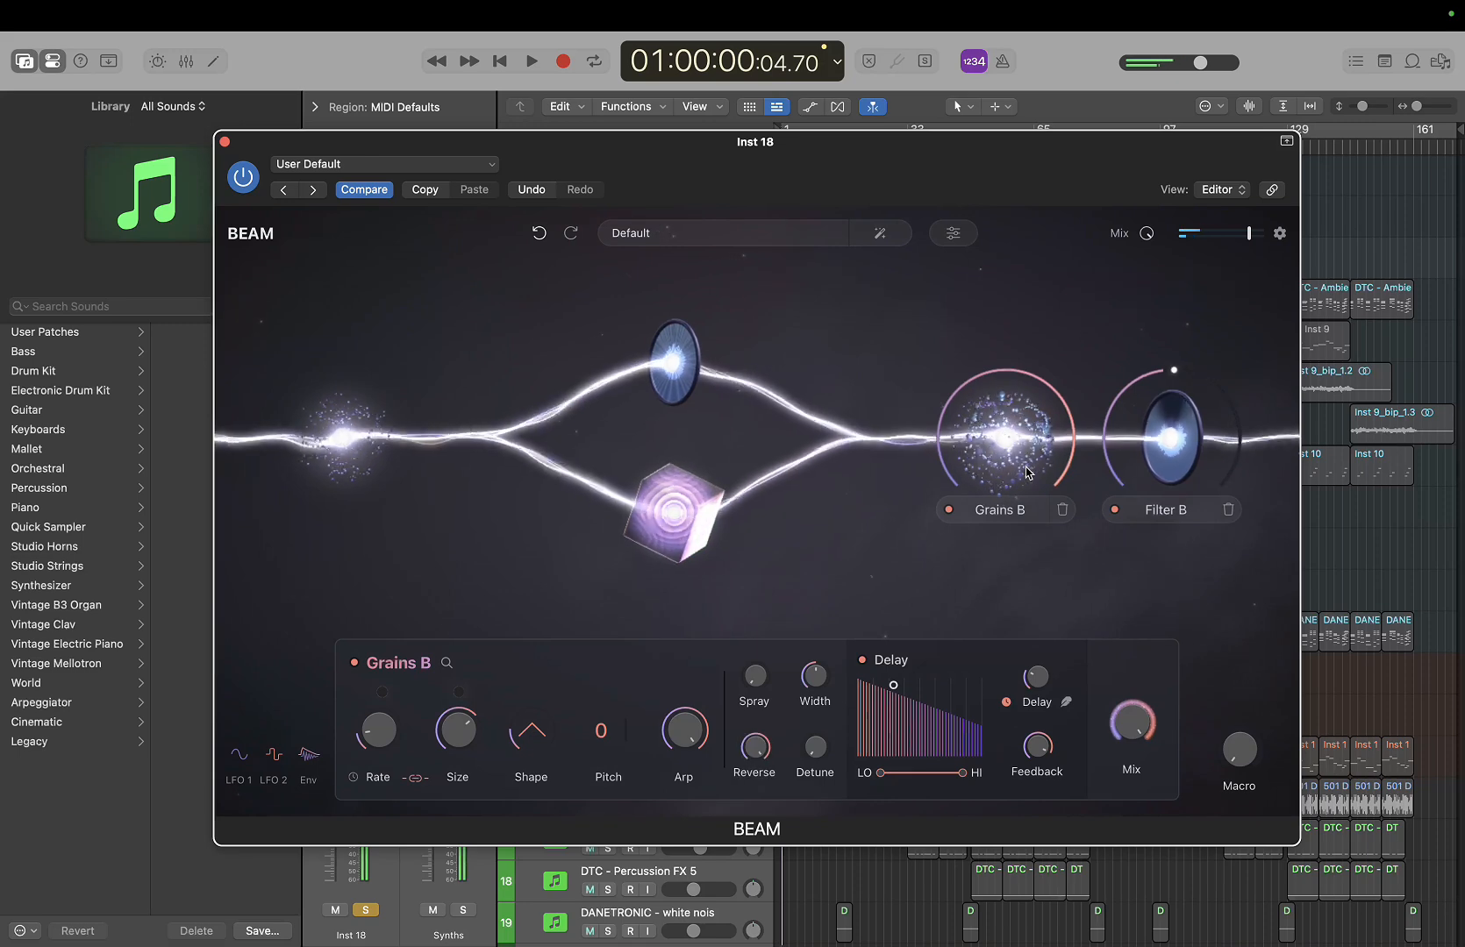
{"action": "left_click_drag", "start_coordinate": [882, 690], "coordinate": [924, 709]}
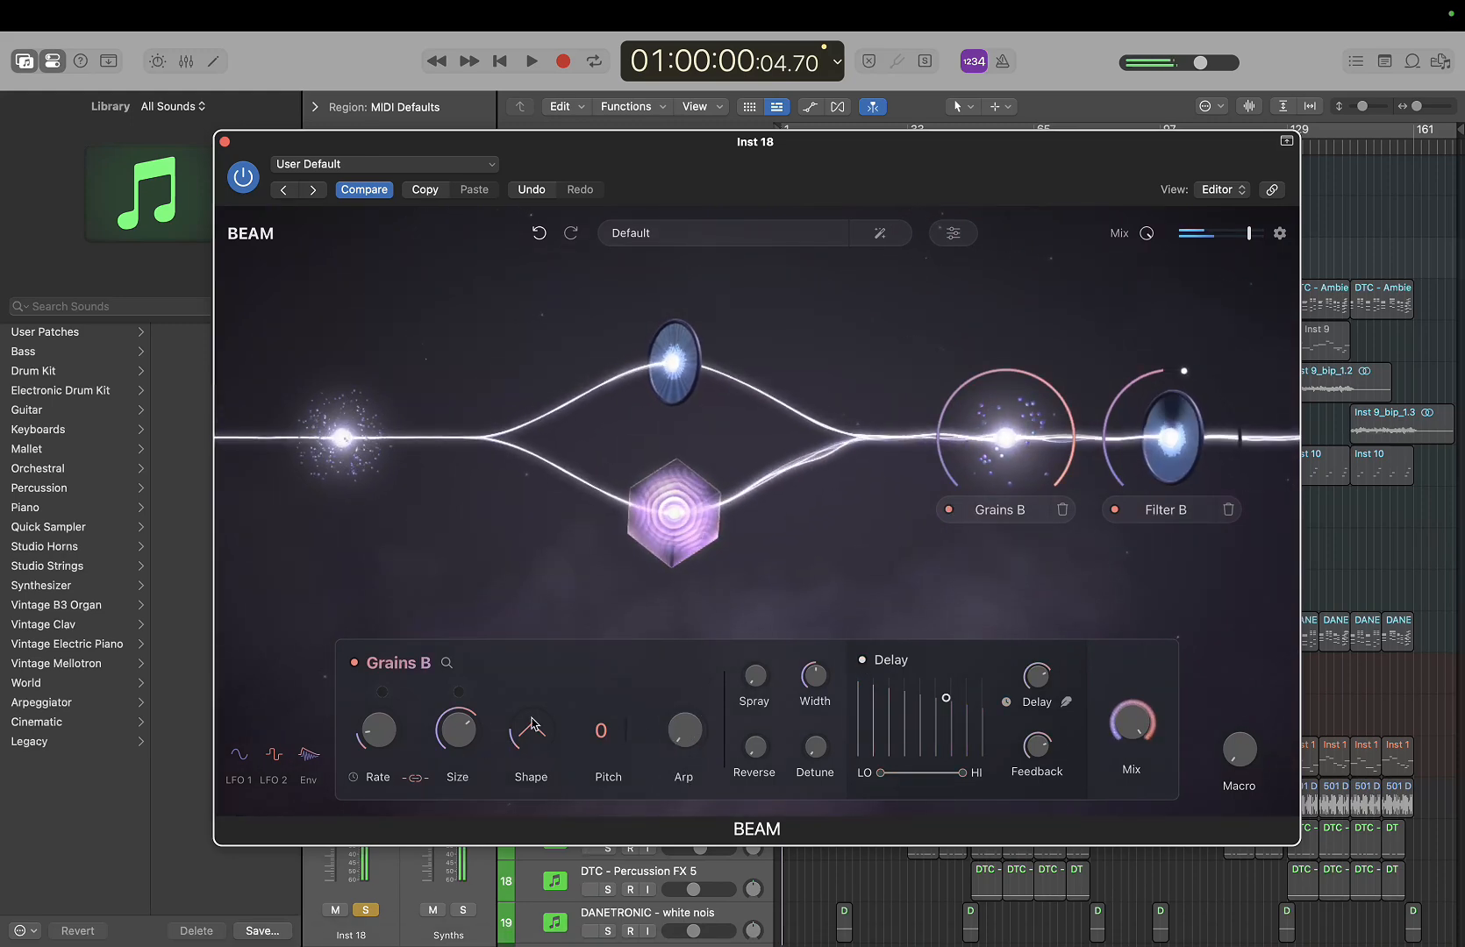
{"action": "left_click_drag", "start_coordinate": [384, 739], "coordinate": [397, 715]}
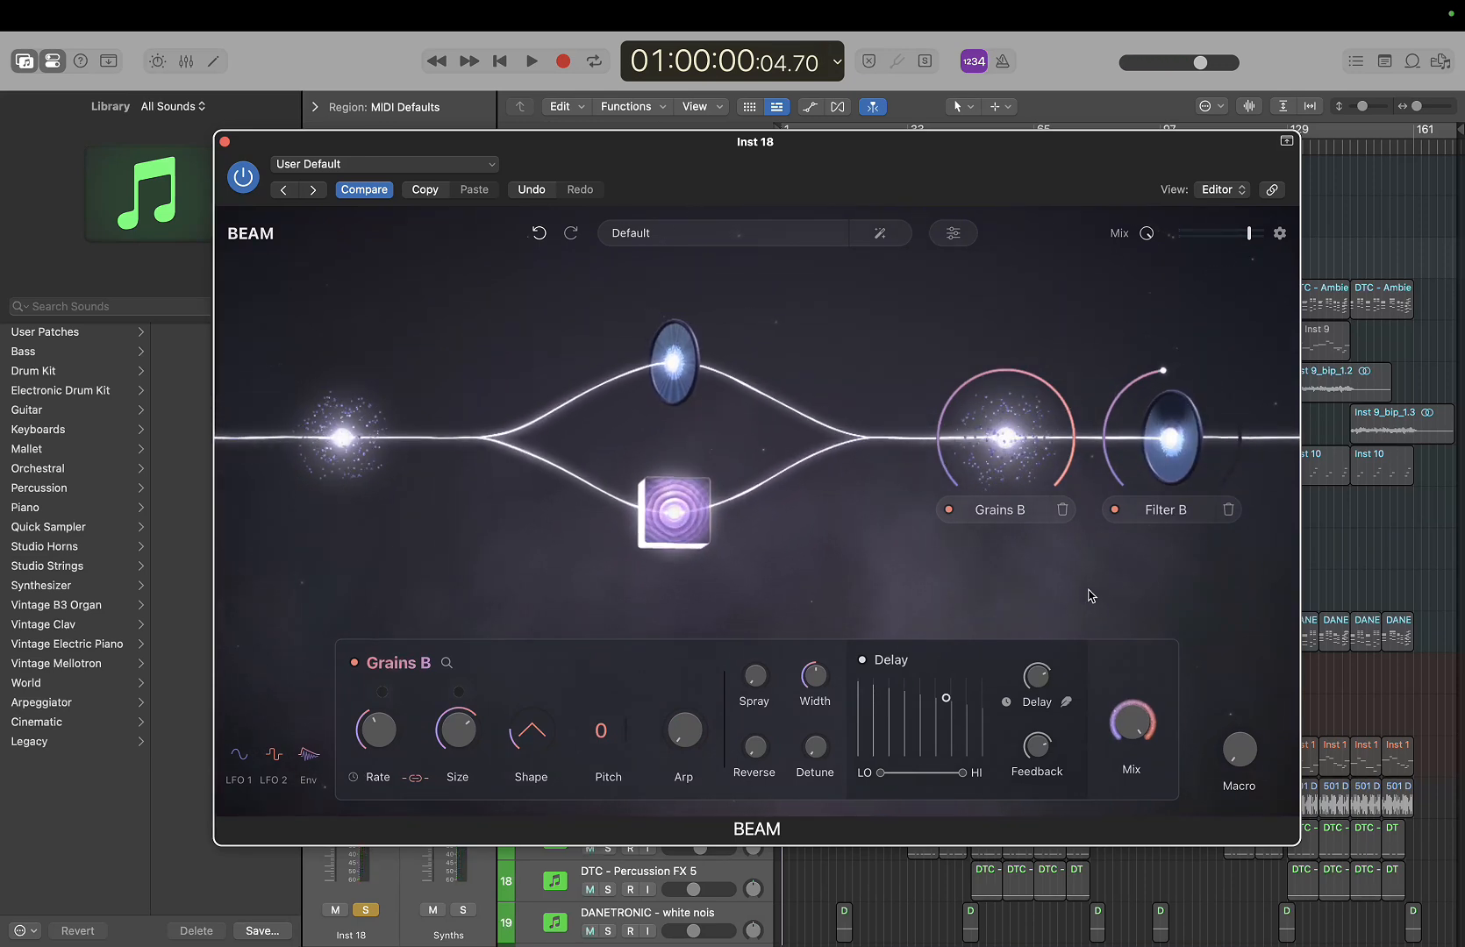
Delete Grains B, close BEAM, and bring up the plug-in list for Inst 18's empty insert slot
{"action": "key", "text": "Delete"}
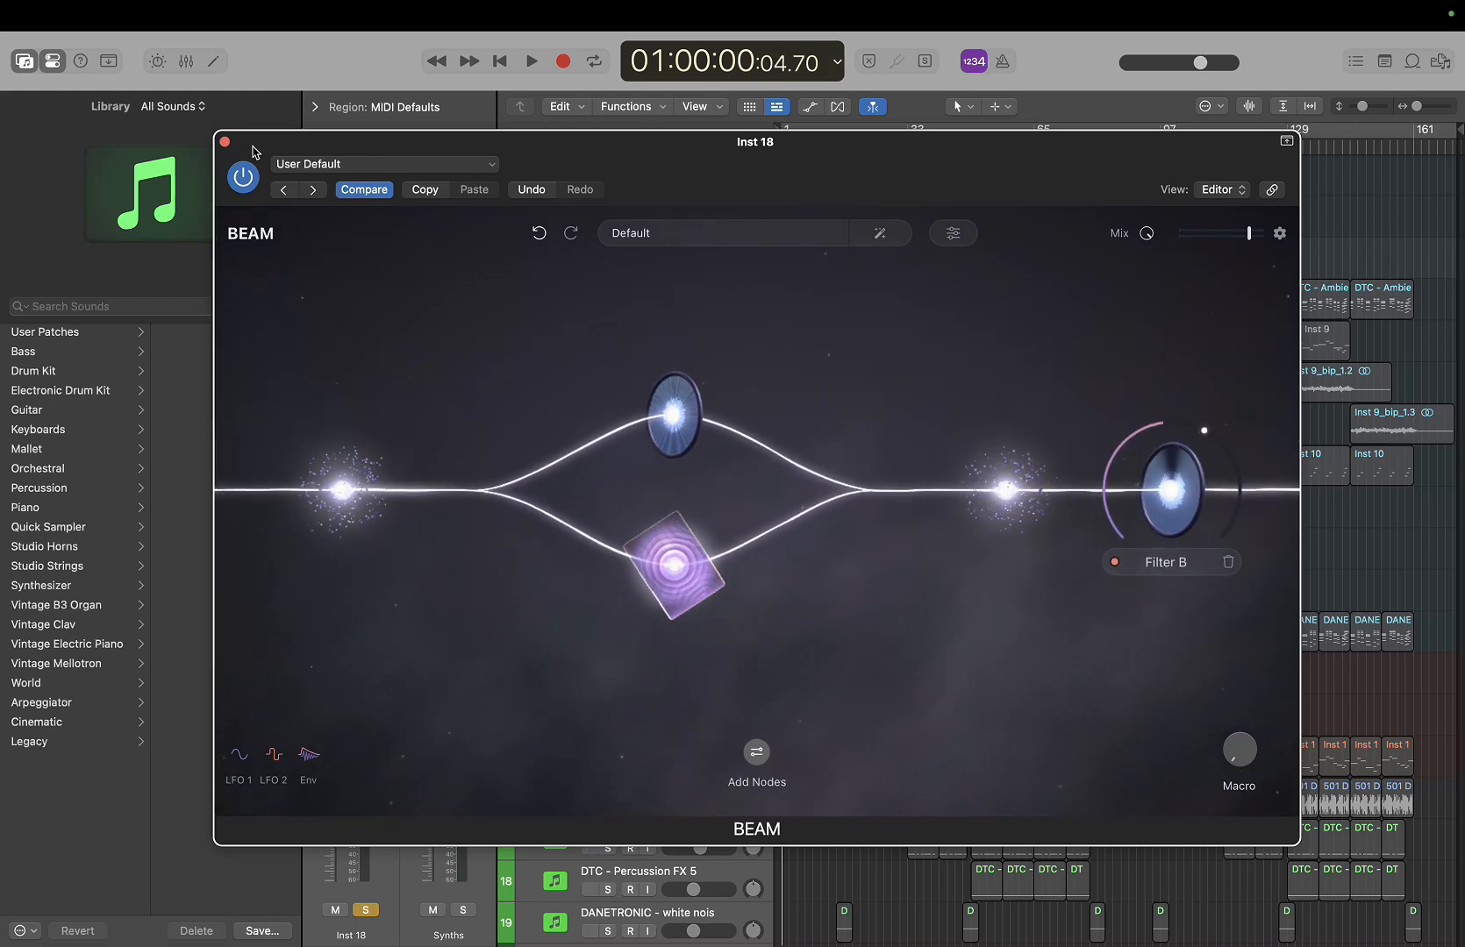
{"action": "left_click", "coordinate": [226, 142]}
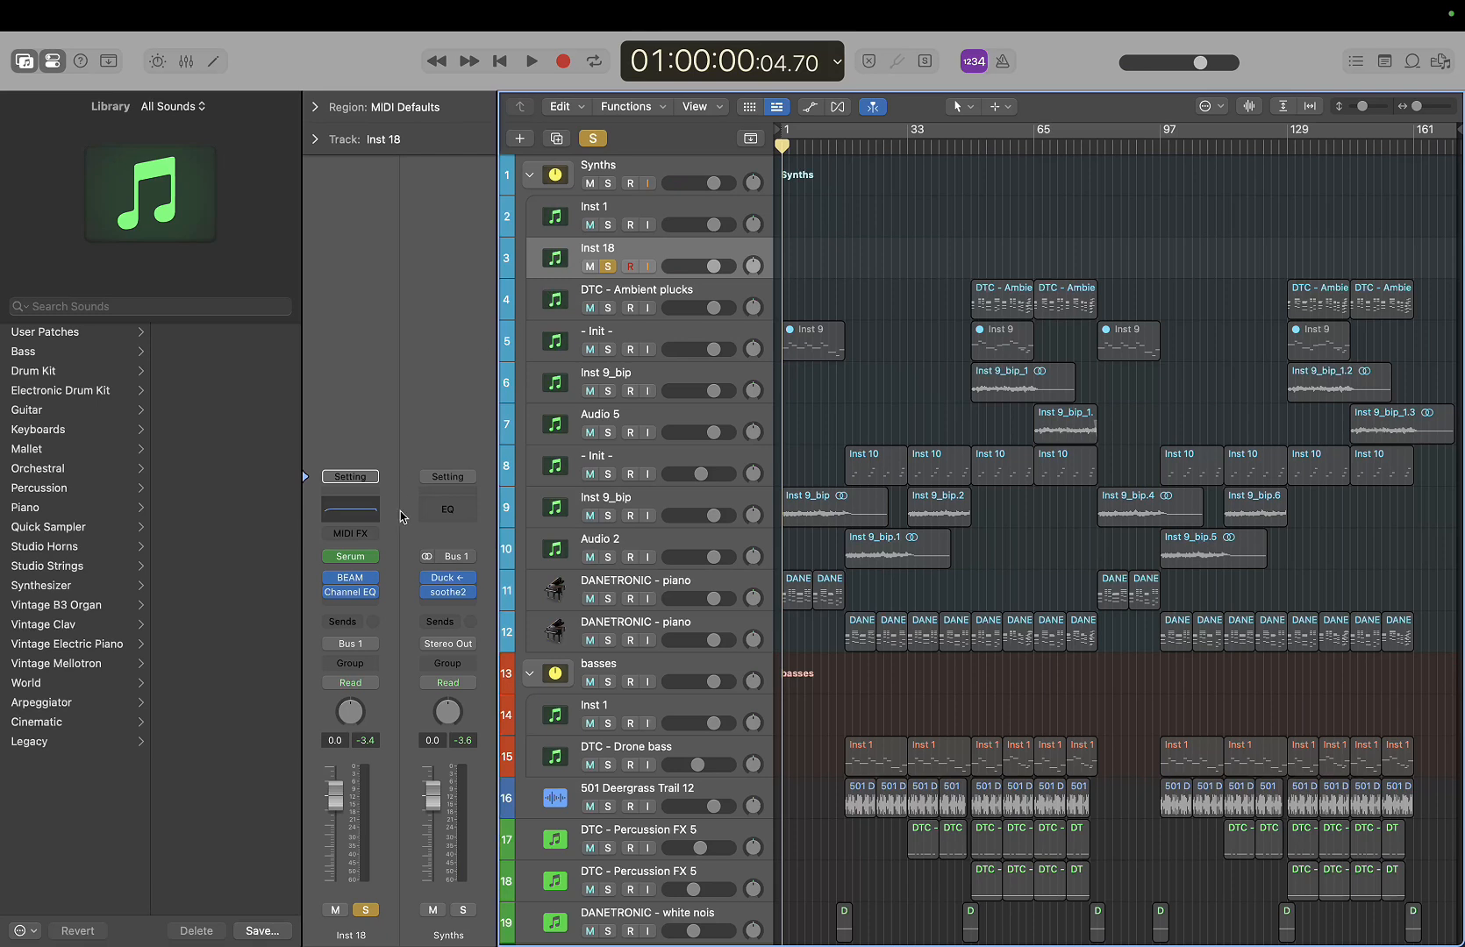
{"action": "left_click", "coordinate": [354, 592]}
Insert kHs Frequency Shifter after BEAM on Inst 18 and adjust its shift amount
{"action": "mouse_move", "coordinate": [419, 794]}
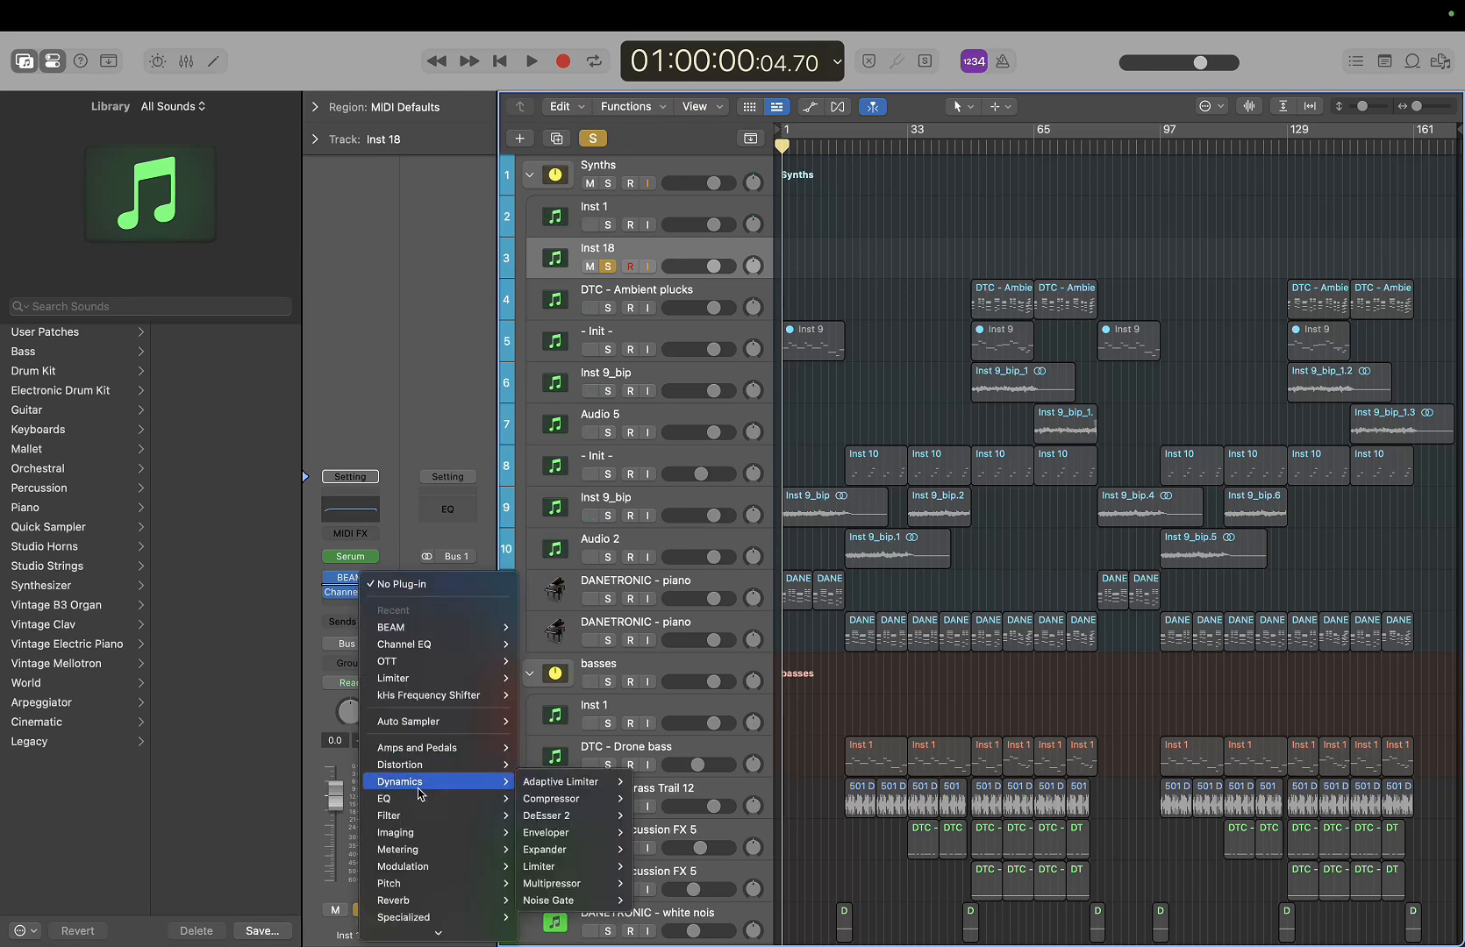
{"action": "scroll", "coordinate": [421, 746], "scroll_direction": "down", "scroll_amount": 2}
{"action": "left_click", "coordinate": [443, 646]}
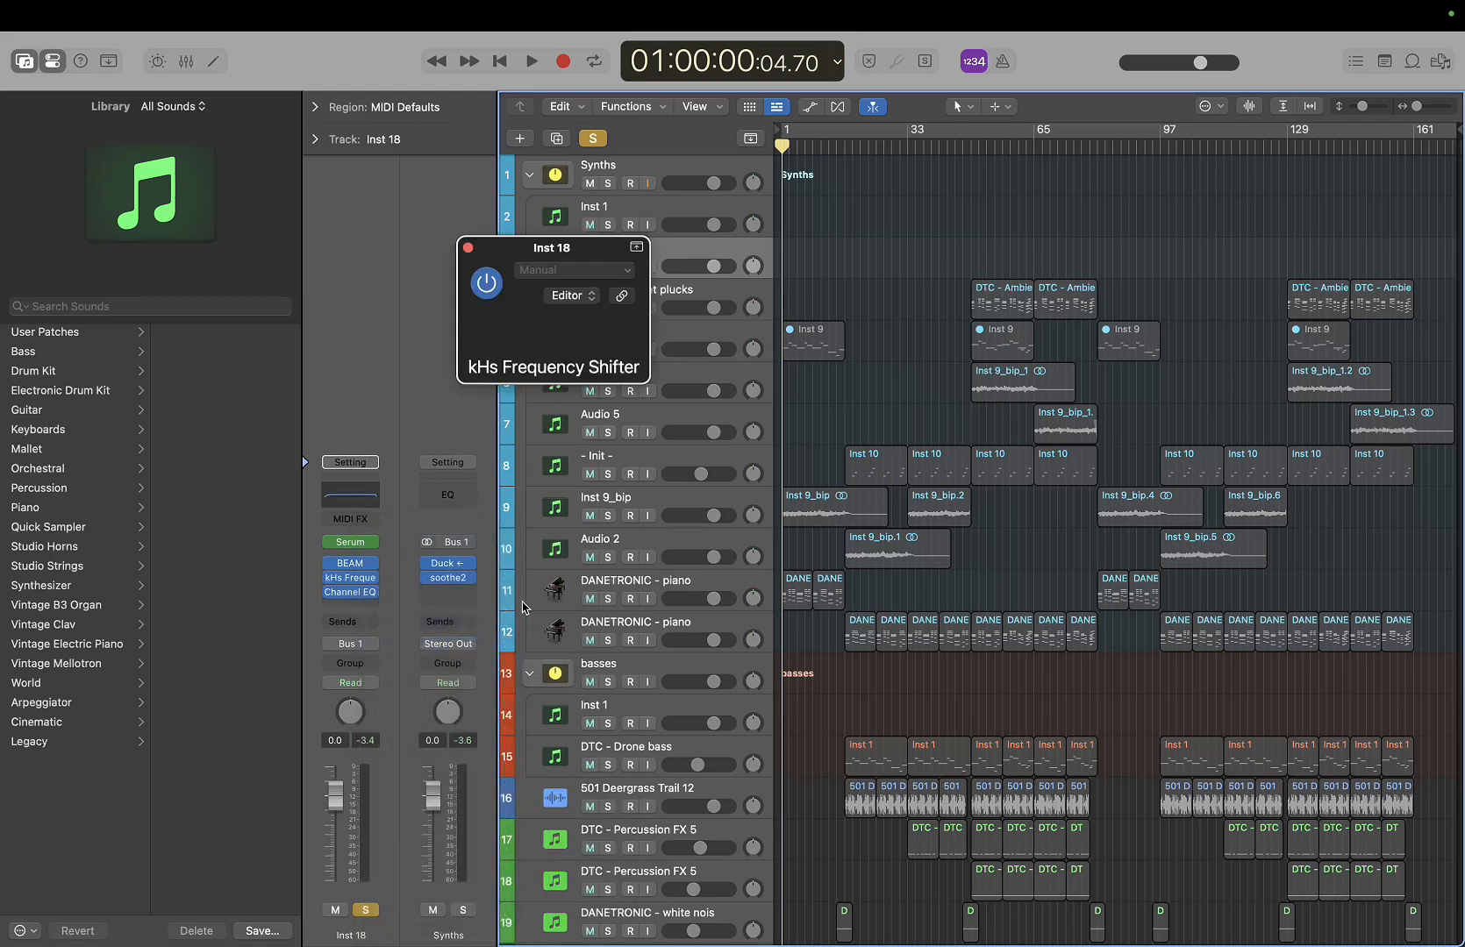
{"action": "left_click_drag", "start_coordinate": [554, 400], "coordinate": [554, 393]}
Swap Inst 18's frequency shifter for OTT (Stereo) and lower OTT's depth to 42%
{"action": "left_click", "coordinate": [468, 248]}
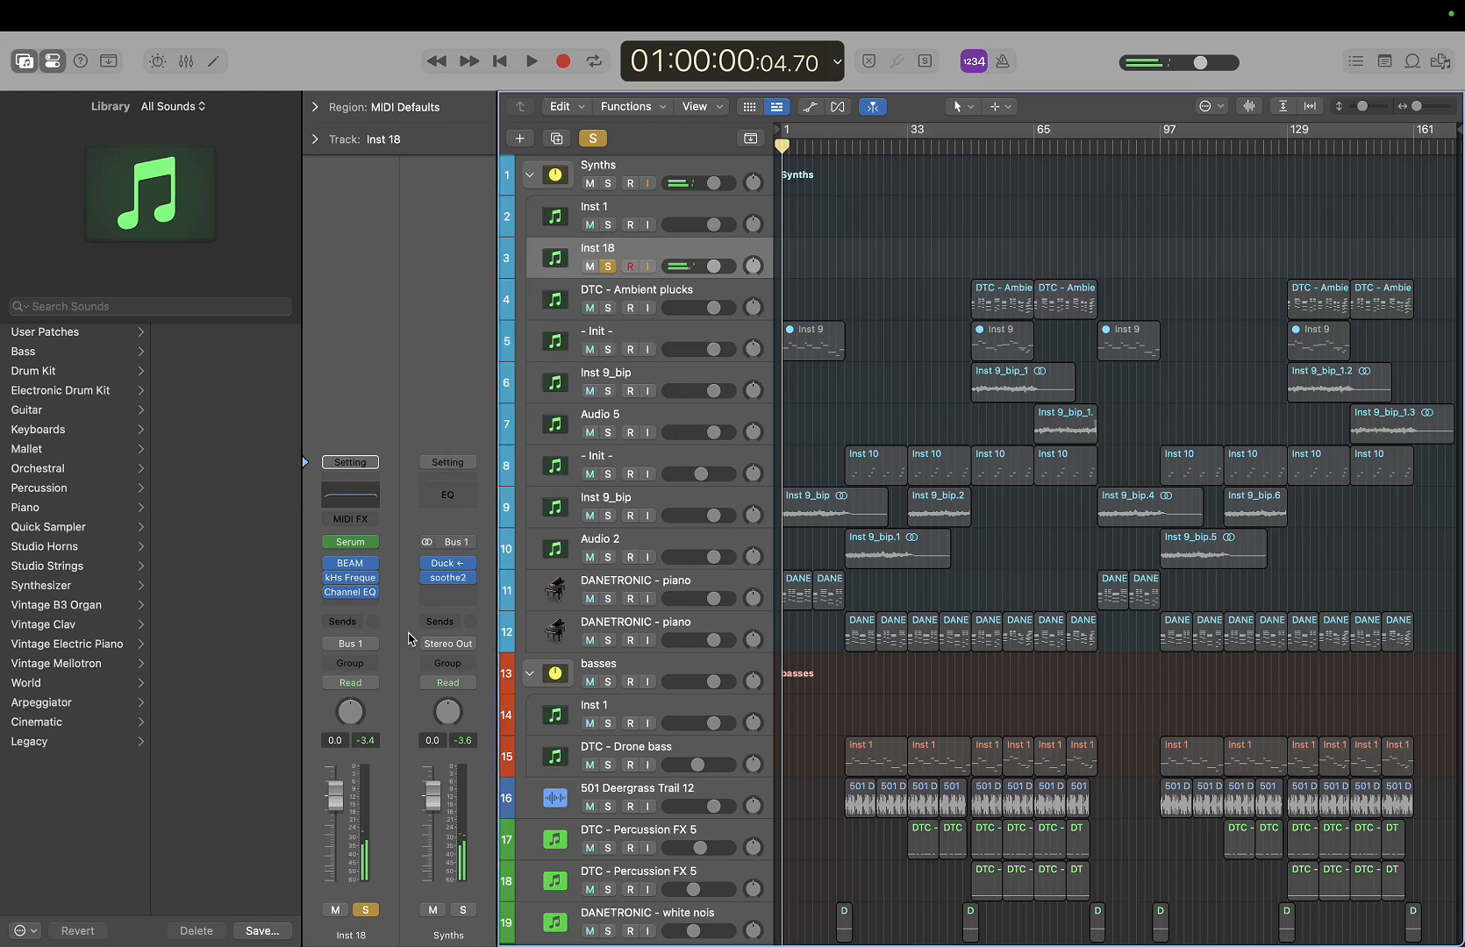
{"action": "left_click", "coordinate": [372, 579]}
{"action": "left_click", "coordinate": [445, 504]}
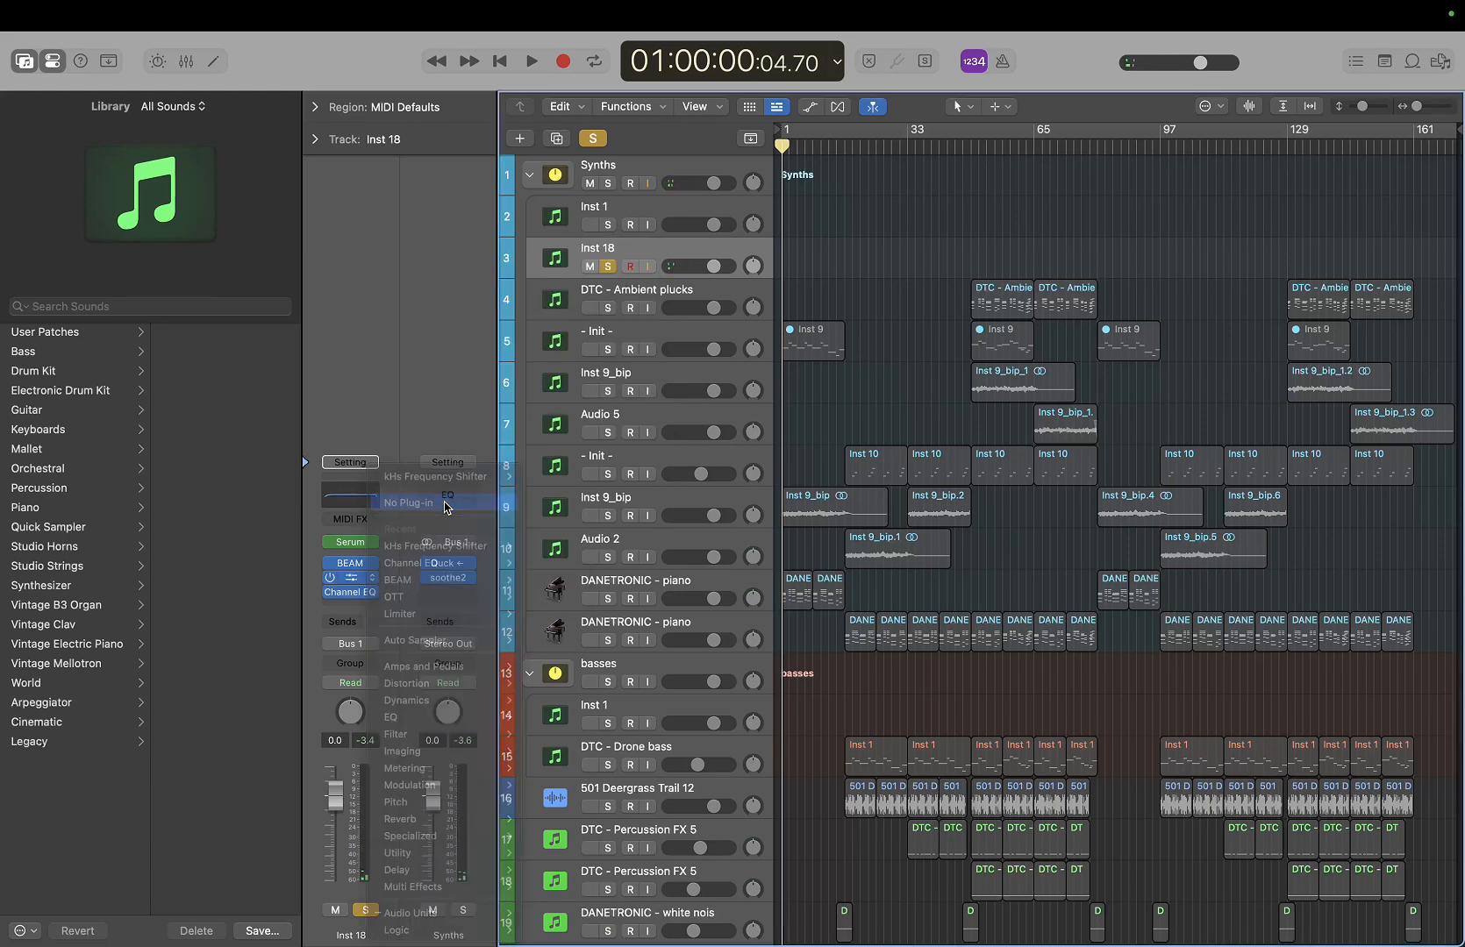
{"action": "left_click", "coordinate": [371, 586]}
{"action": "mouse_move", "coordinate": [395, 599]}
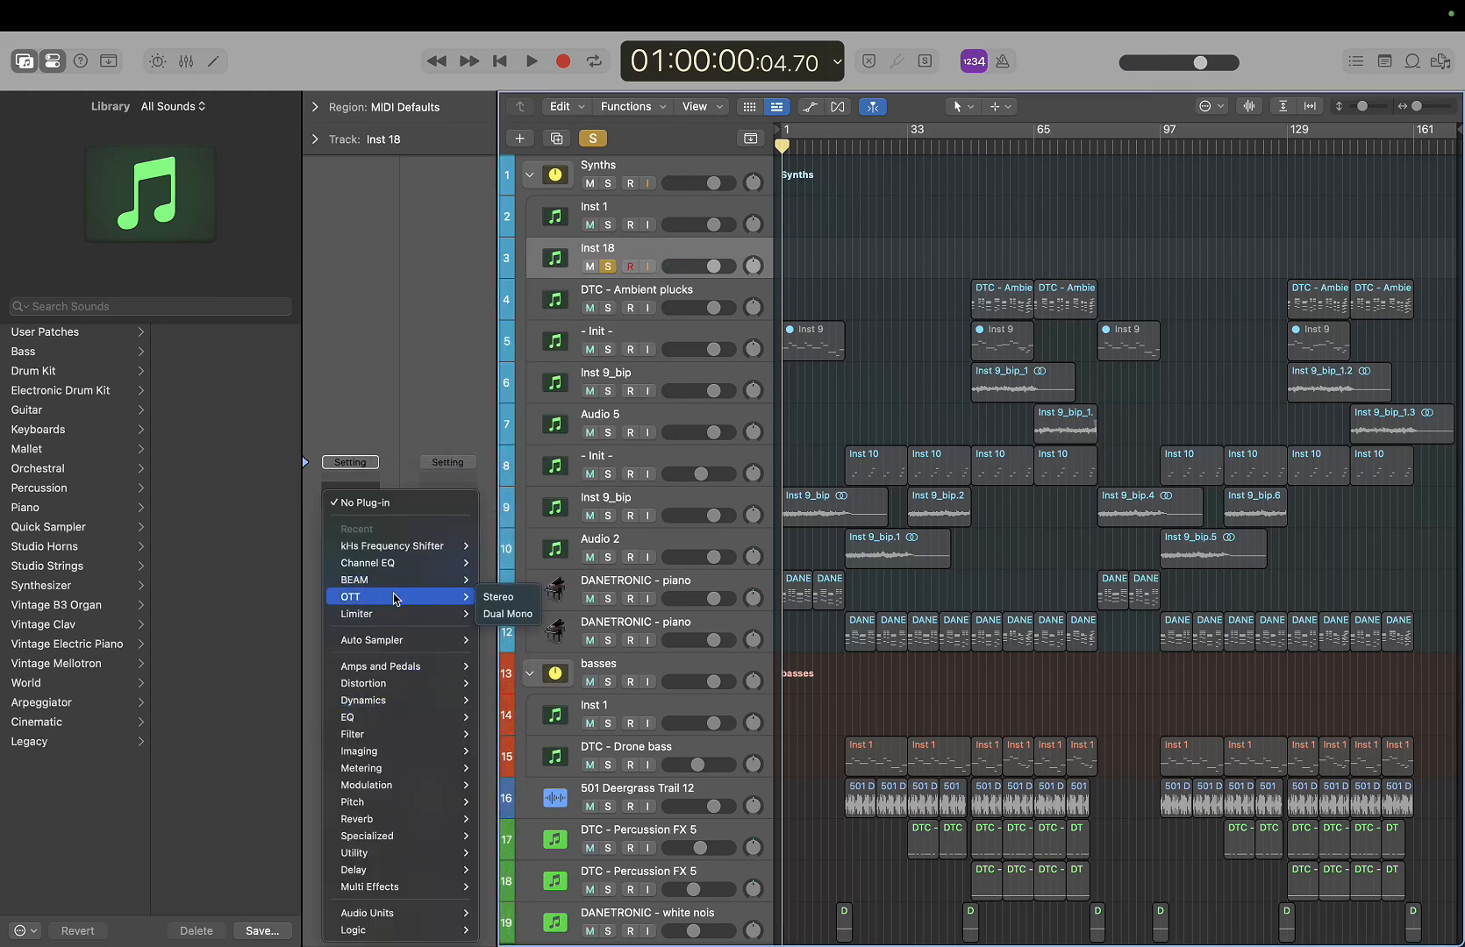
{"action": "left_click", "coordinate": [498, 596]}
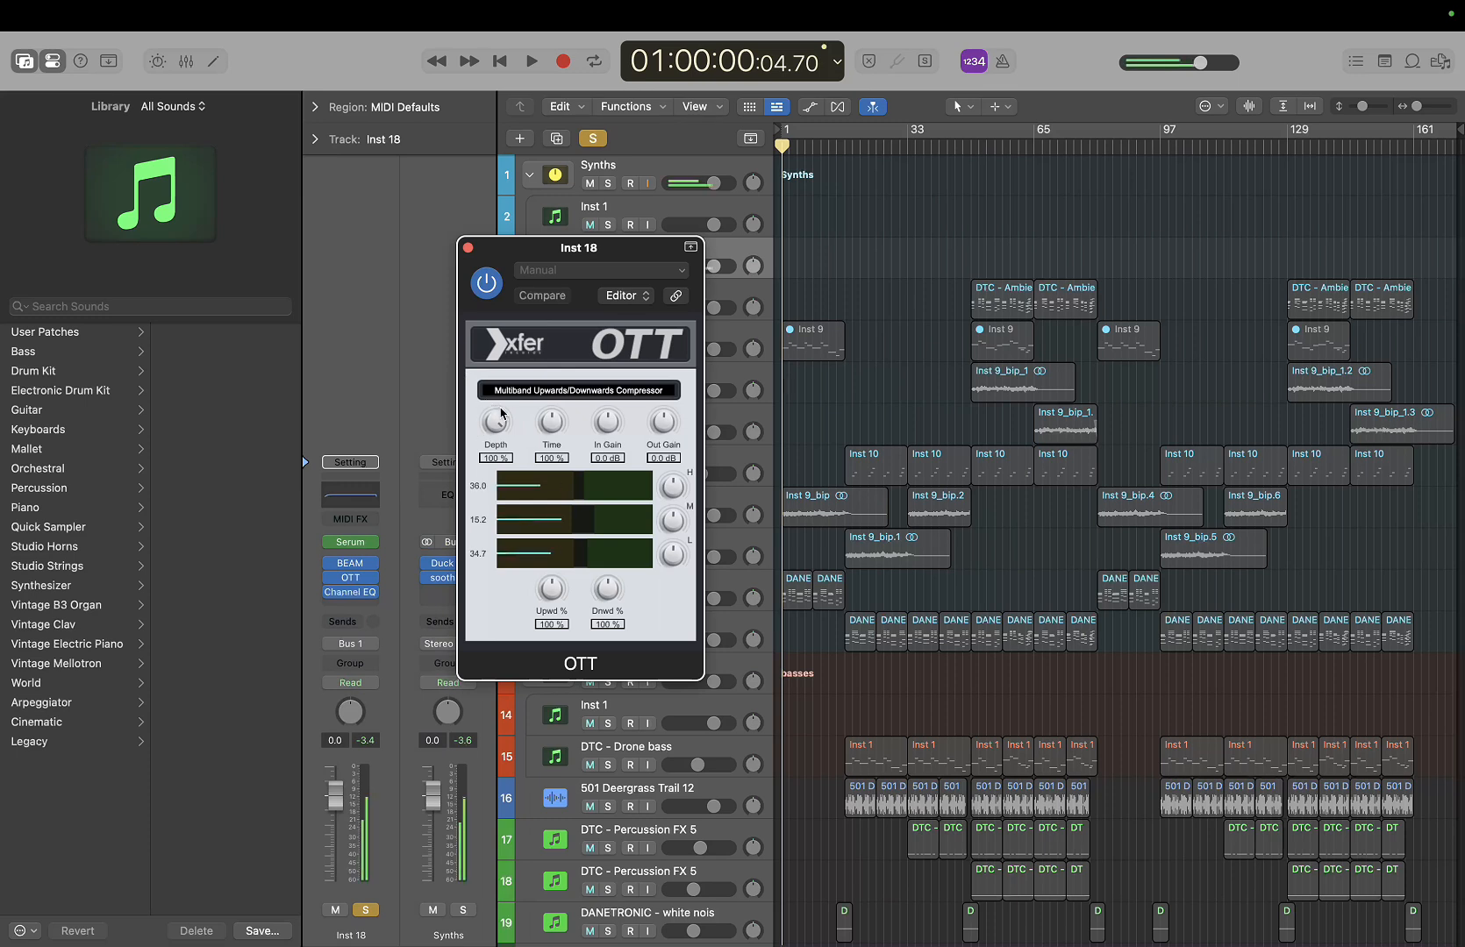
{"action": "left_click_drag", "start_coordinate": [502, 413], "coordinate": [478, 485]}
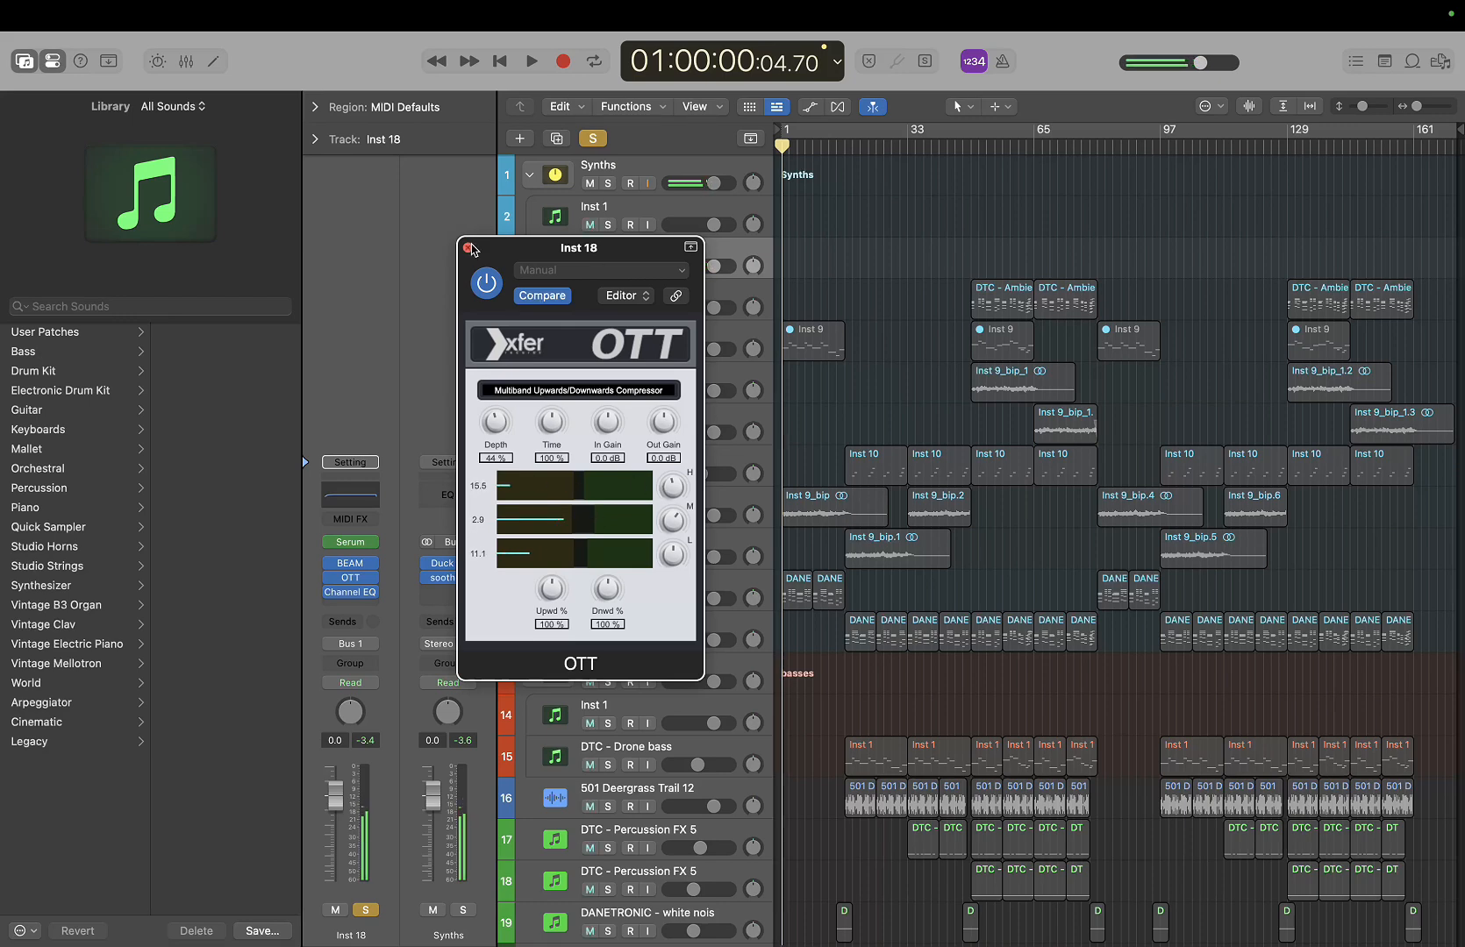
Insert a Limiter after OTT on Inst 18 with its gain trimmed to about -1.2 dB
{"action": "left_click", "coordinate": [367, 585]}
{"action": "mouse_move", "coordinate": [414, 697]}
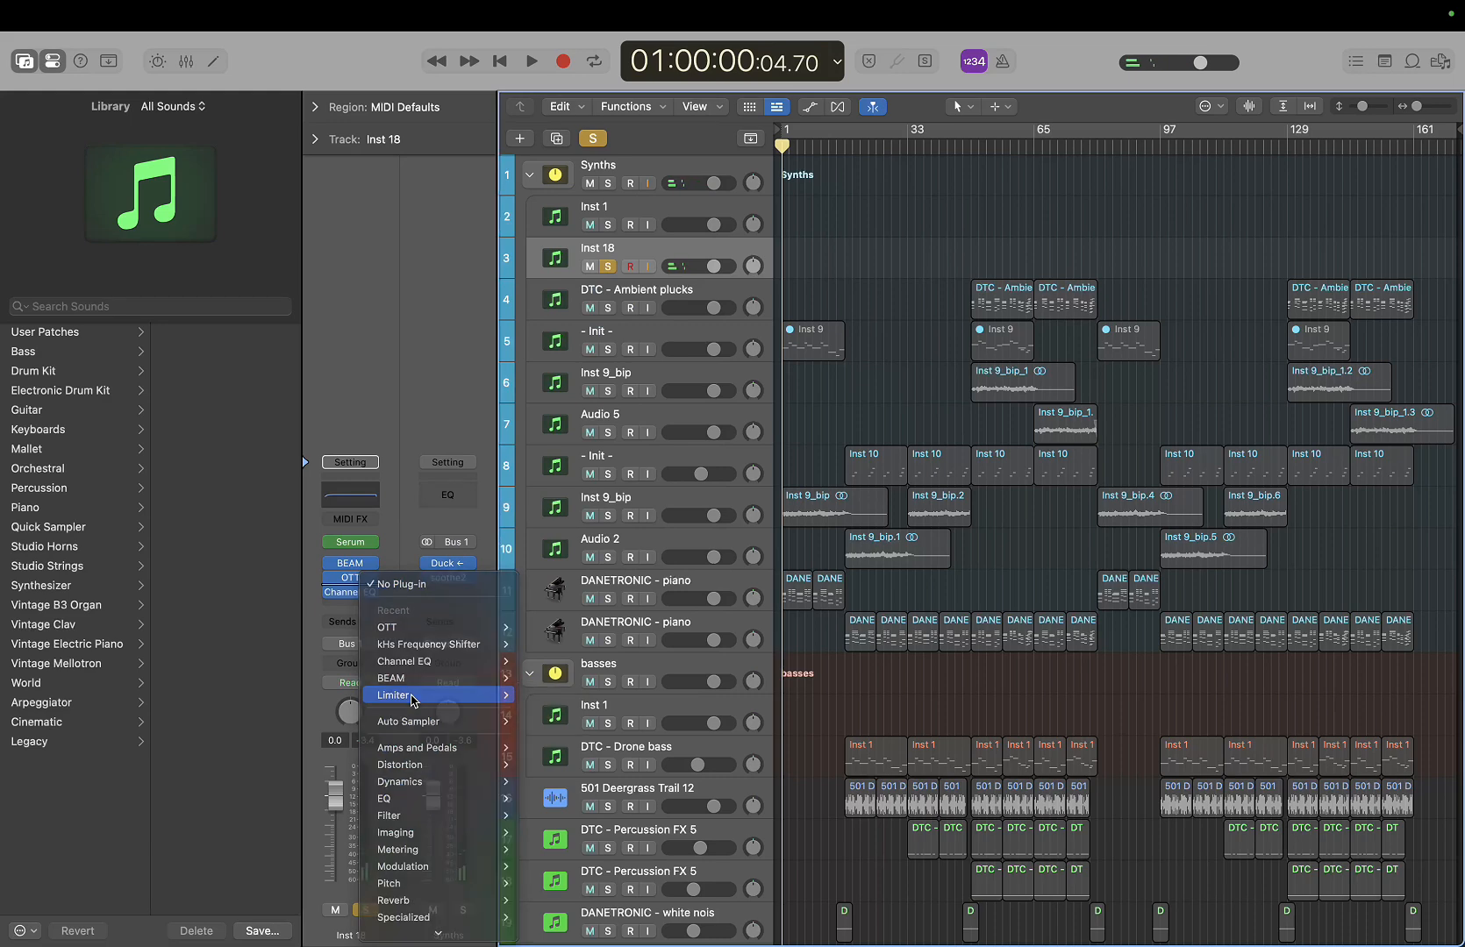
{"action": "left_click", "coordinate": [552, 695]}
{"action": "left_click_drag", "start_coordinate": [768, 393], "coordinate": [763, 402]}
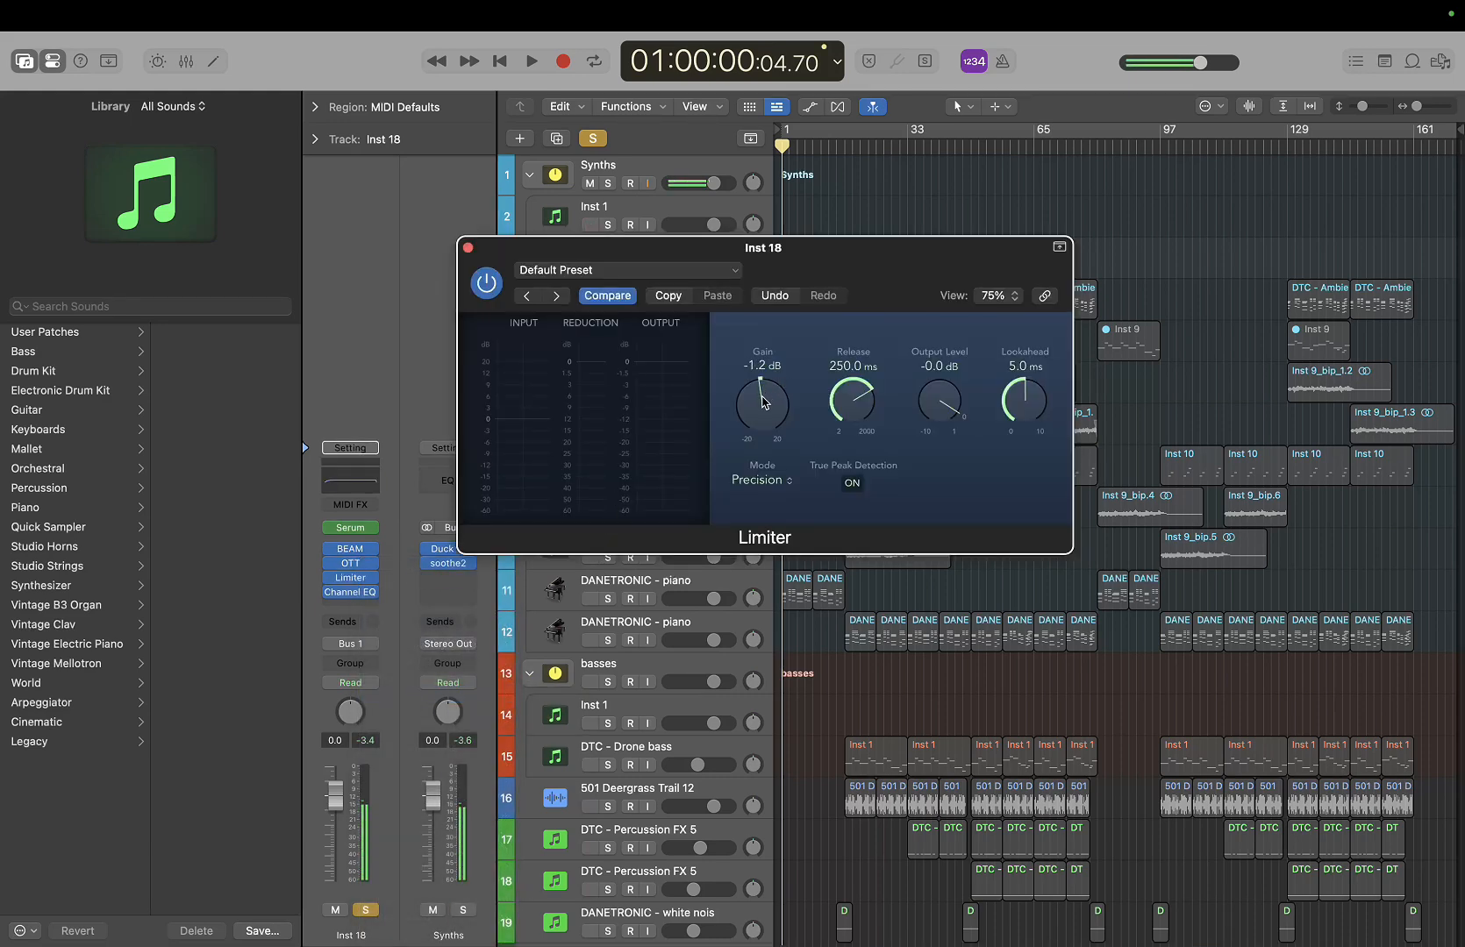
{"action": "left_click", "coordinate": [467, 248]}
{"action": "left_click", "coordinate": [360, 594]}
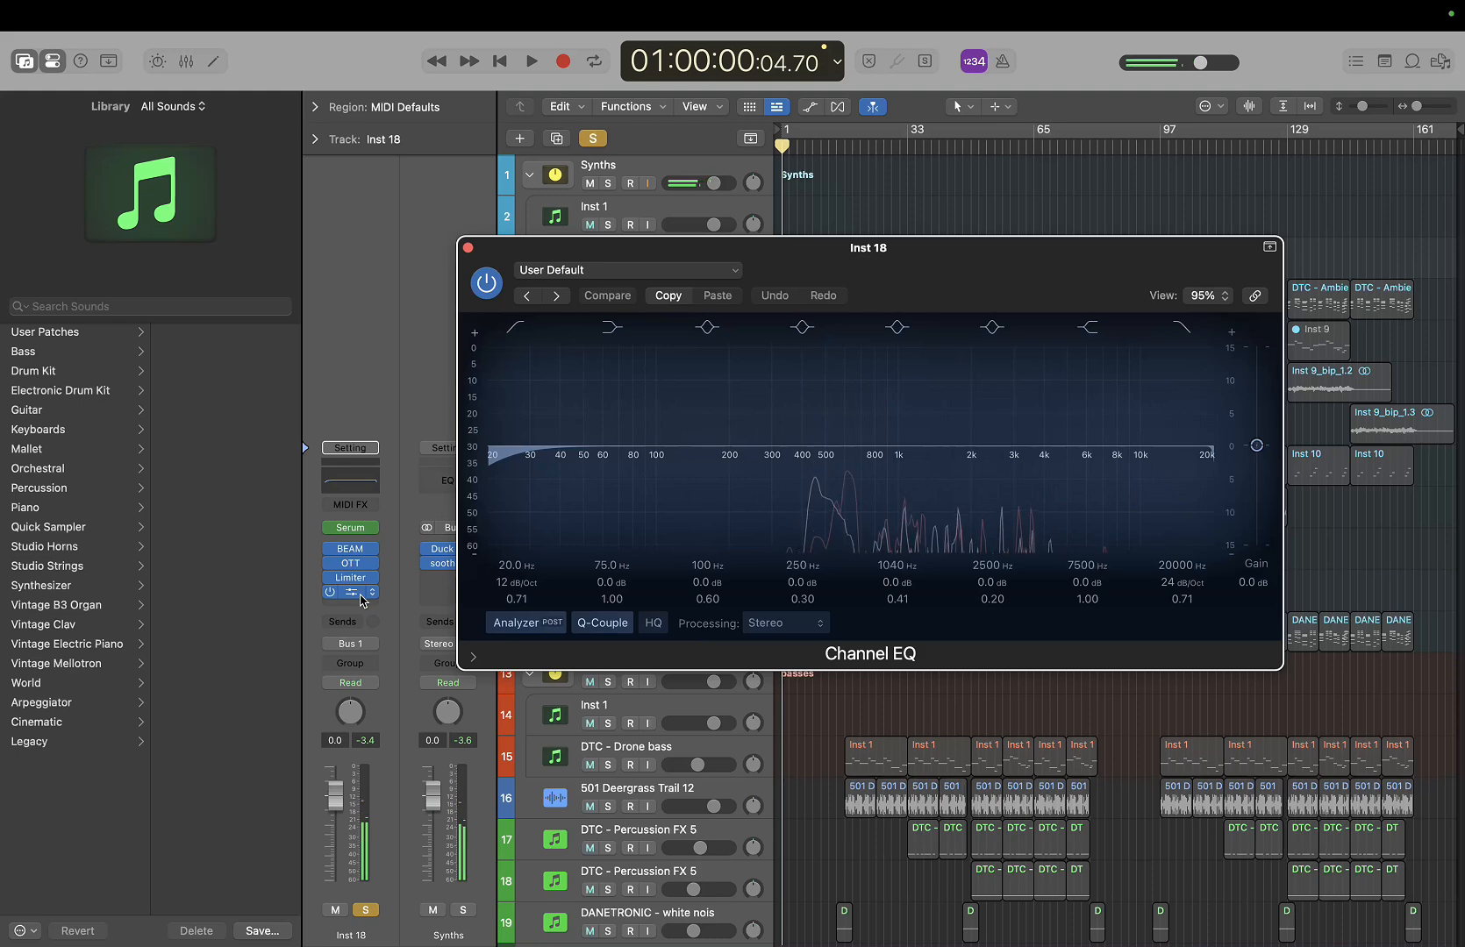
Insert the Chroma plug-in on Inst 18 and move its window up
{"action": "left_click", "coordinate": [468, 248]}
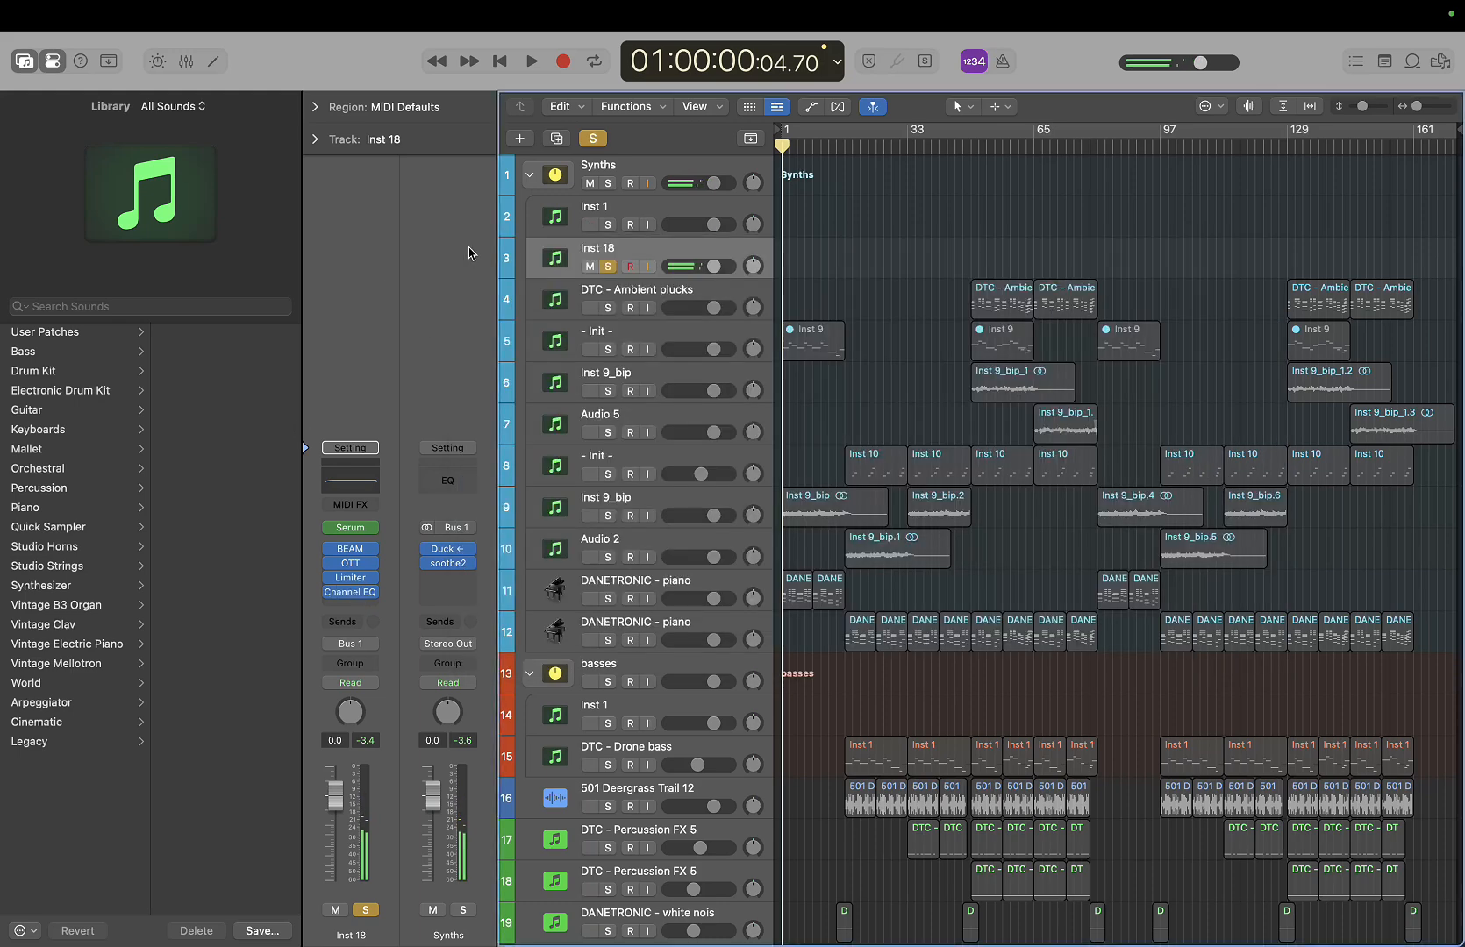
{"action": "left_click", "coordinate": [366, 562]}
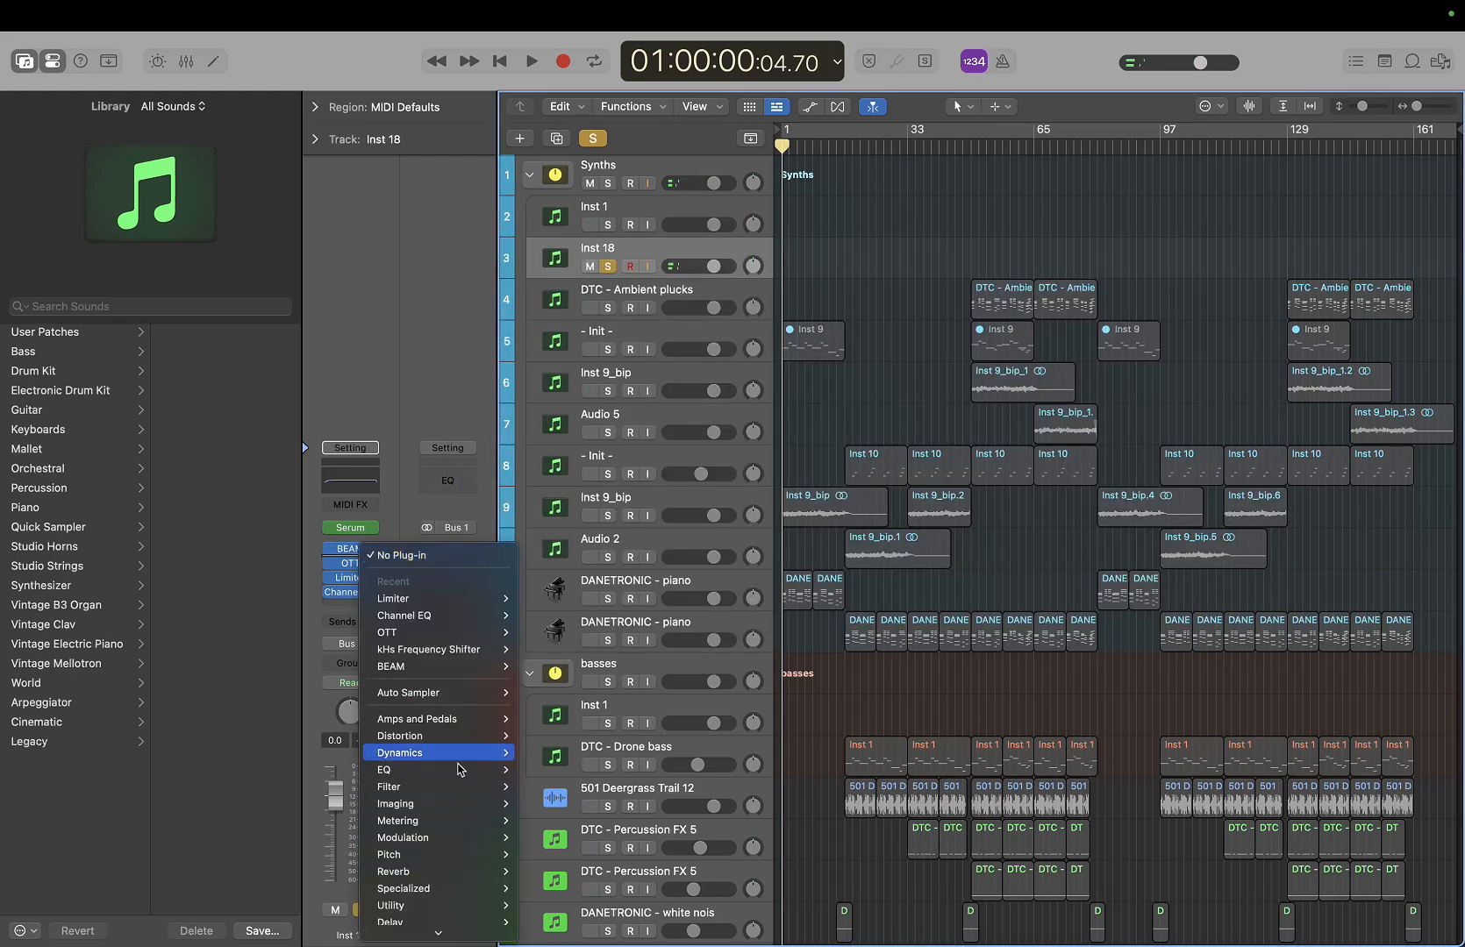
{"action": "mouse_move", "coordinate": [432, 931]}
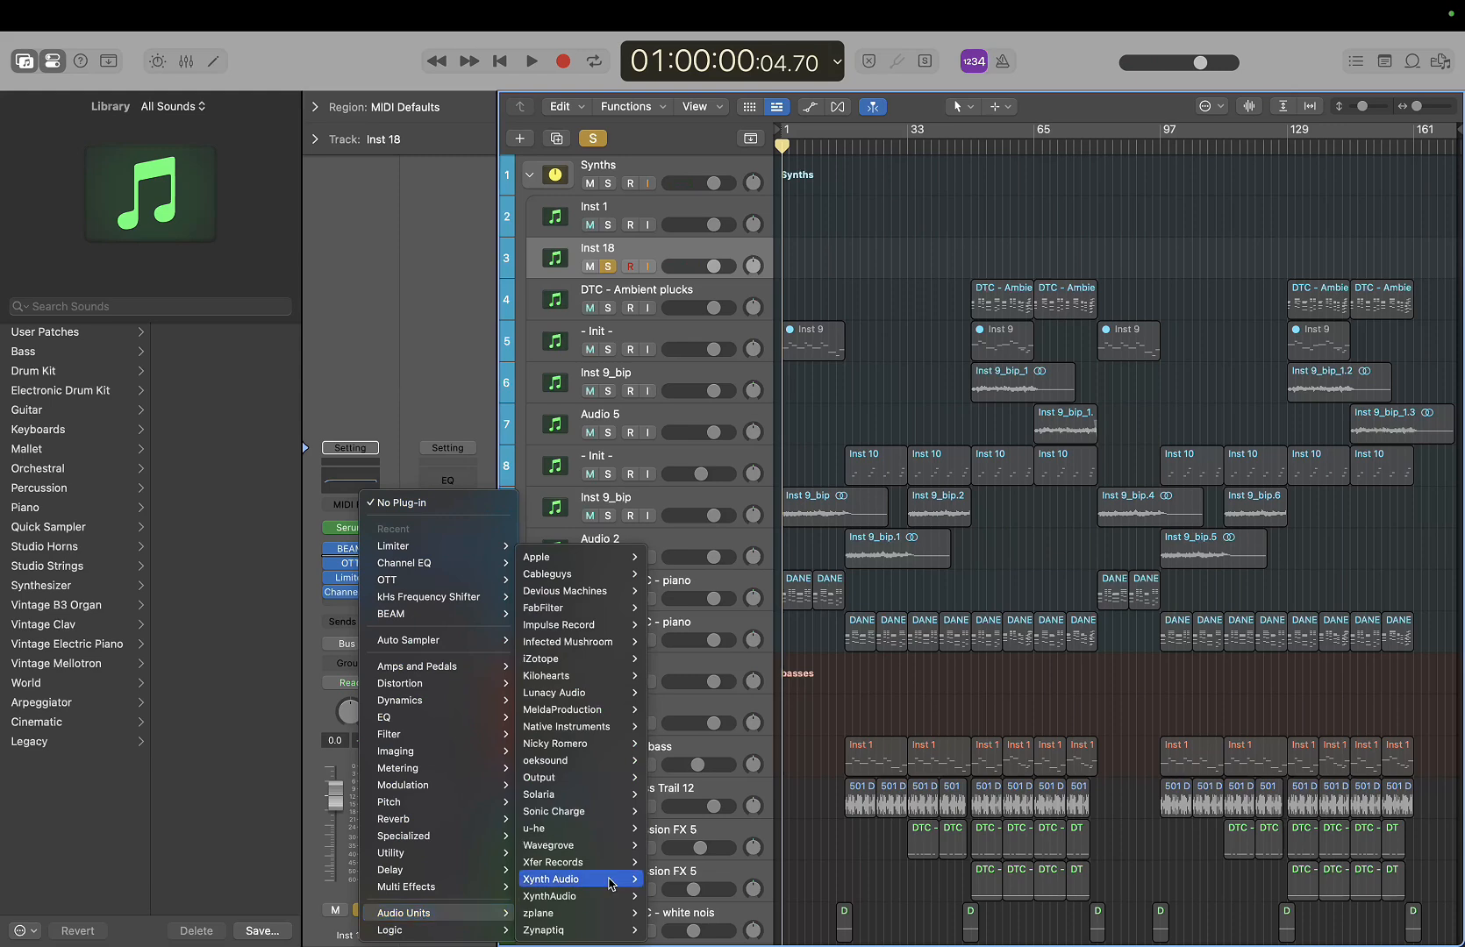
{"action": "mouse_move", "coordinate": [611, 884]}
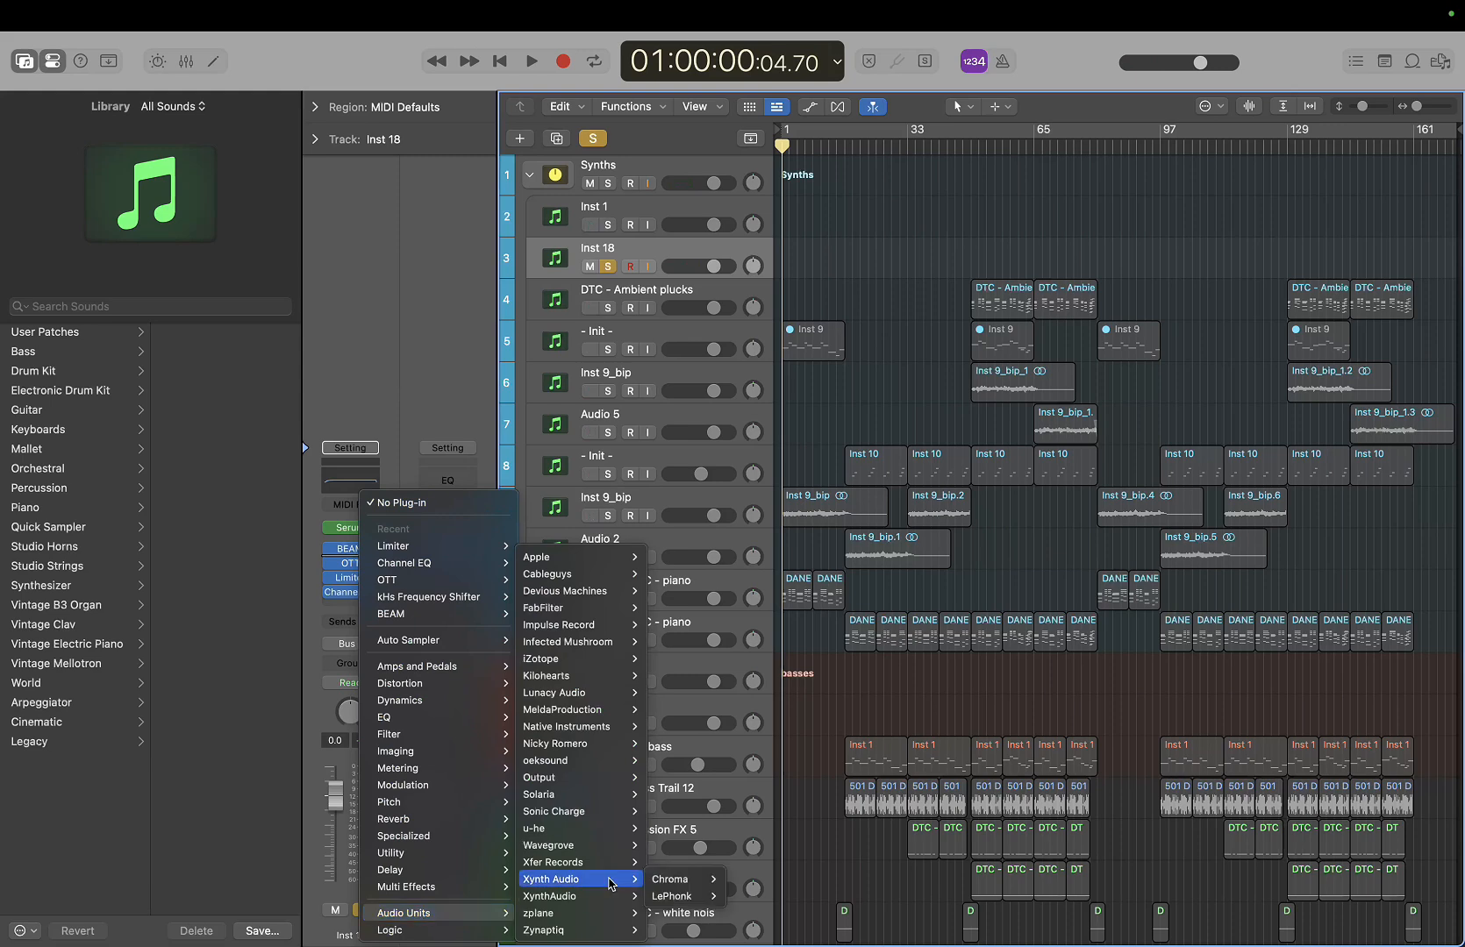
{"action": "left_click", "coordinate": [670, 879]}
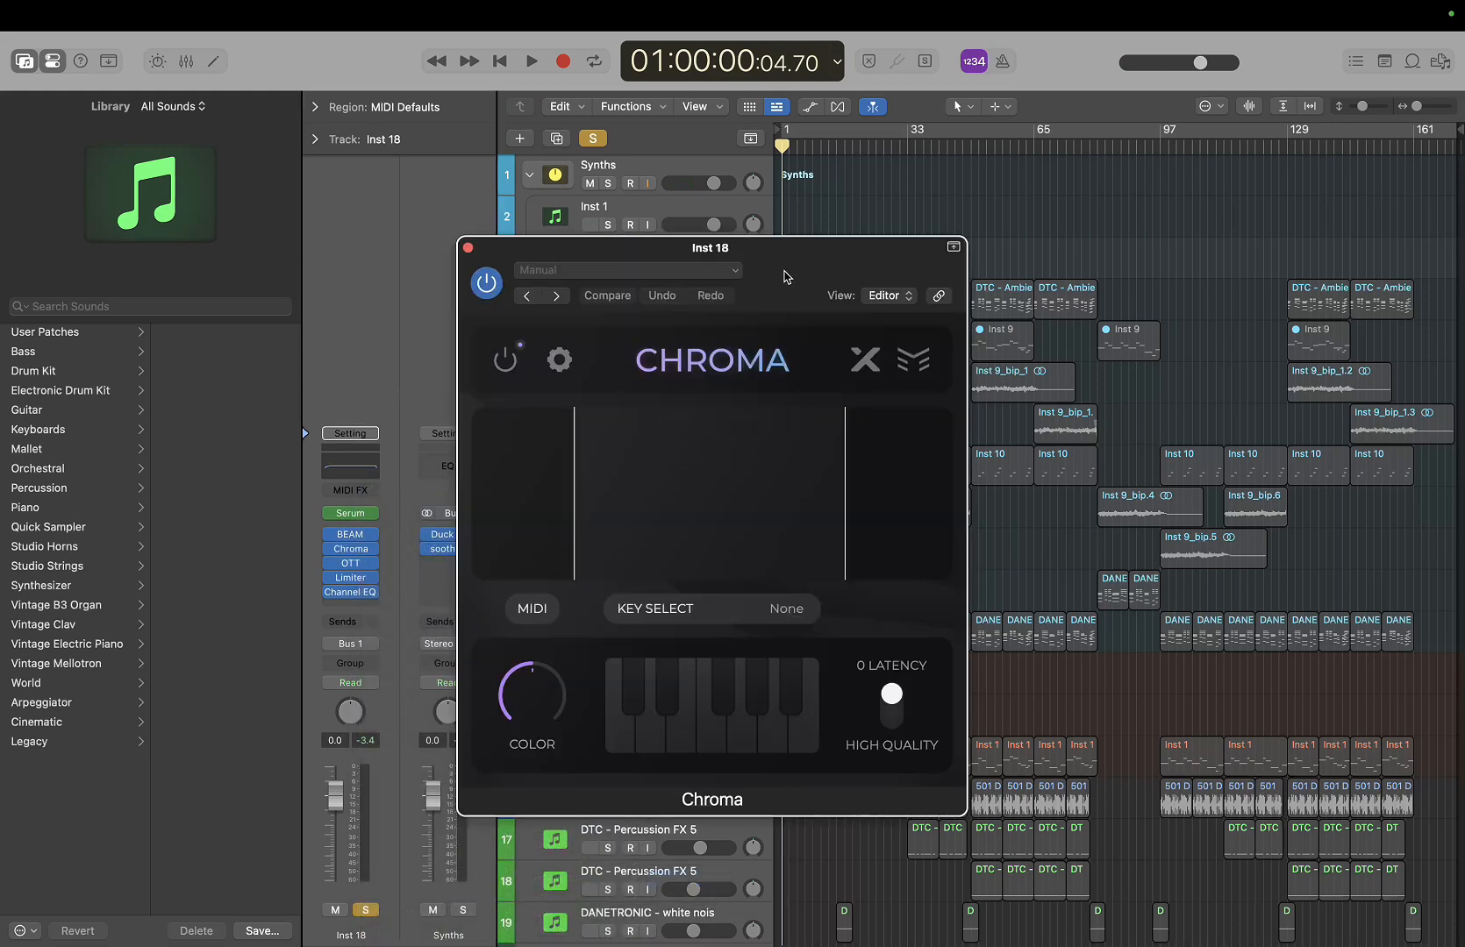
{"action": "left_click_drag", "start_coordinate": [785, 273], "coordinate": [798, 210]}
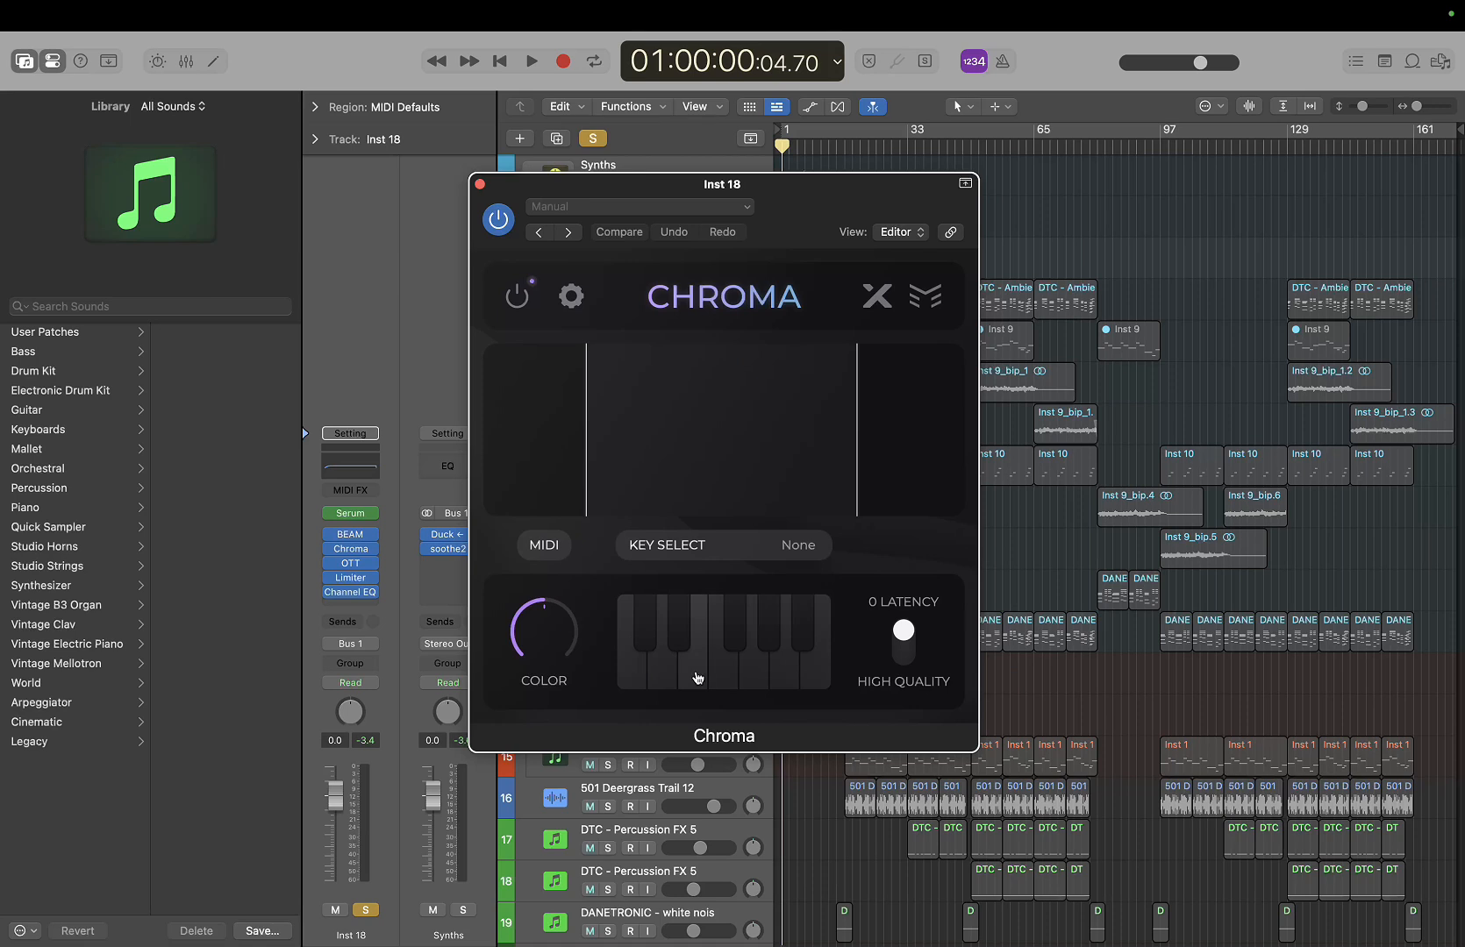
Turn on Chroma's High Quality mode and select four notes on its mini keyboard
{"action": "left_click", "coordinate": [908, 649]}
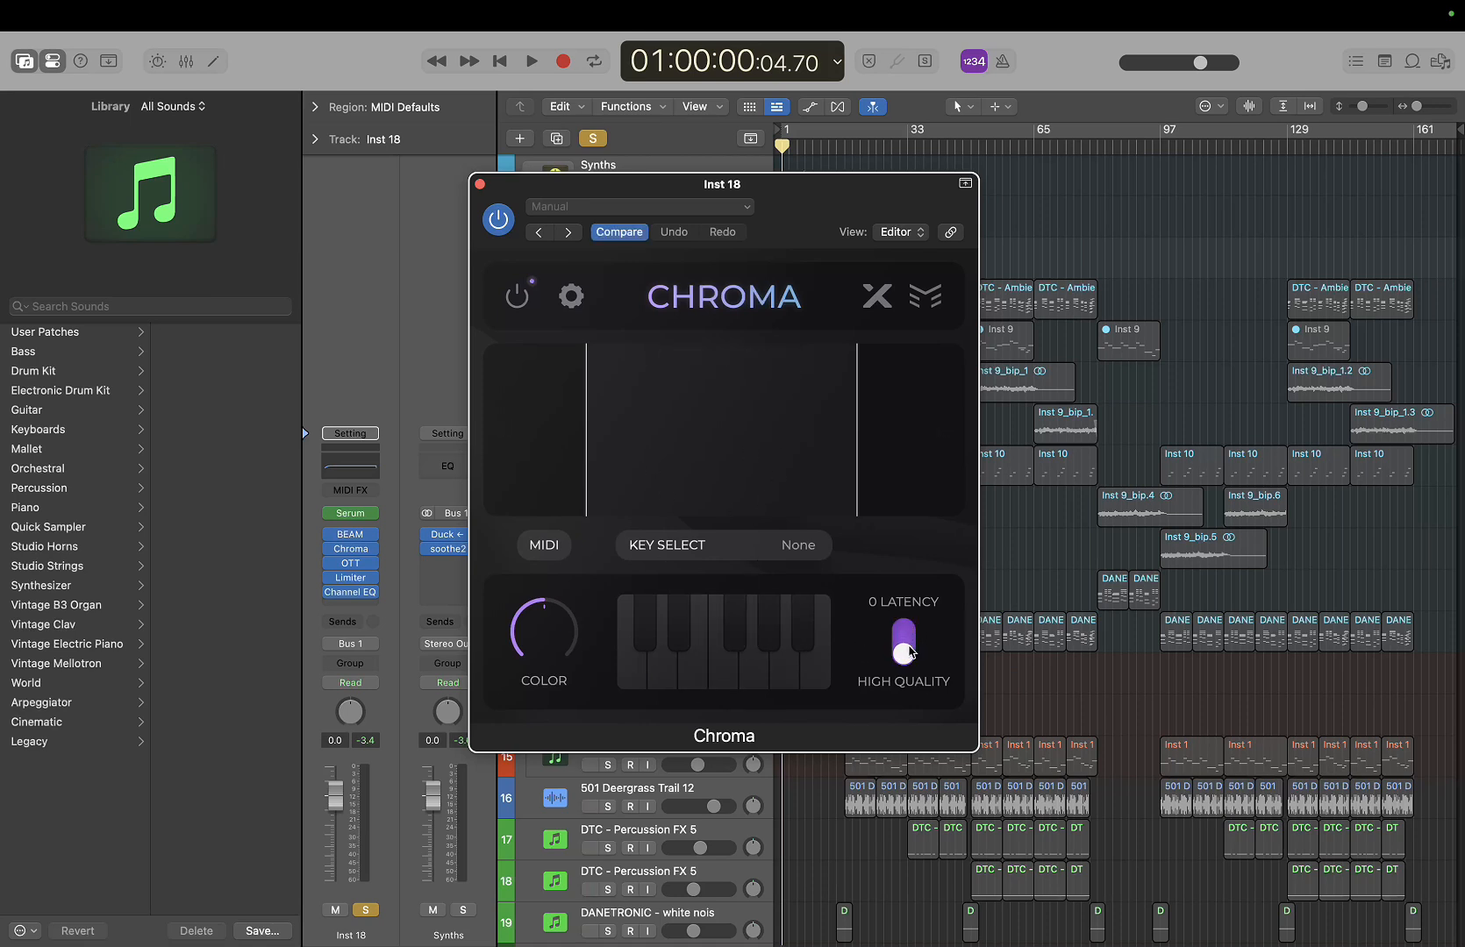
{"action": "left_click", "coordinate": [692, 676]}
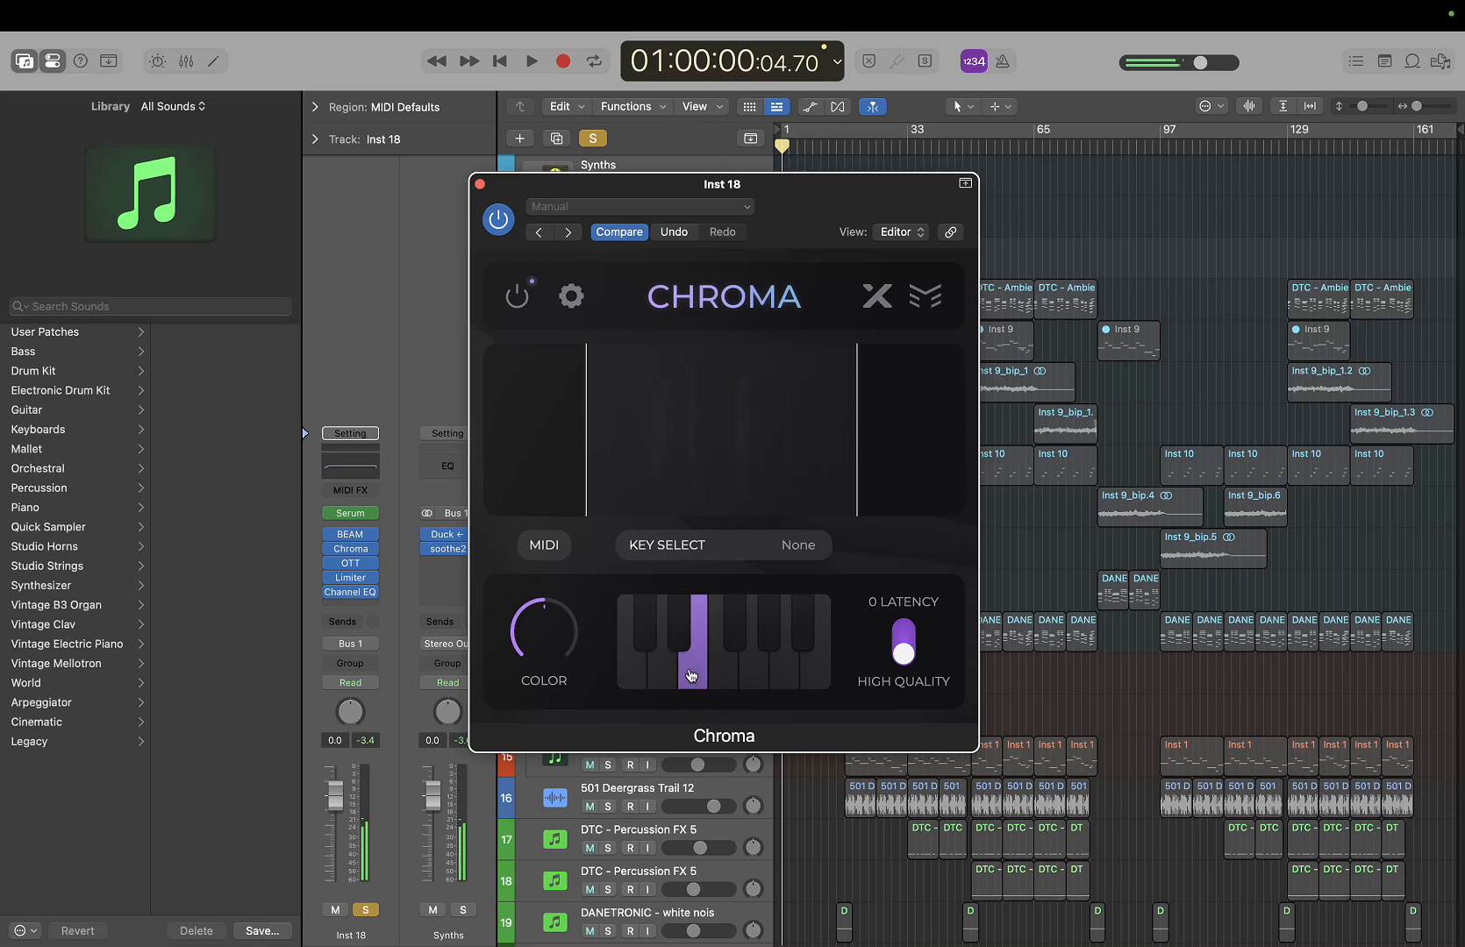
{"action": "left_click", "coordinate": [754, 676]}
{"action": "left_click", "coordinate": [785, 677]}
{"action": "left_click", "coordinate": [816, 675]}
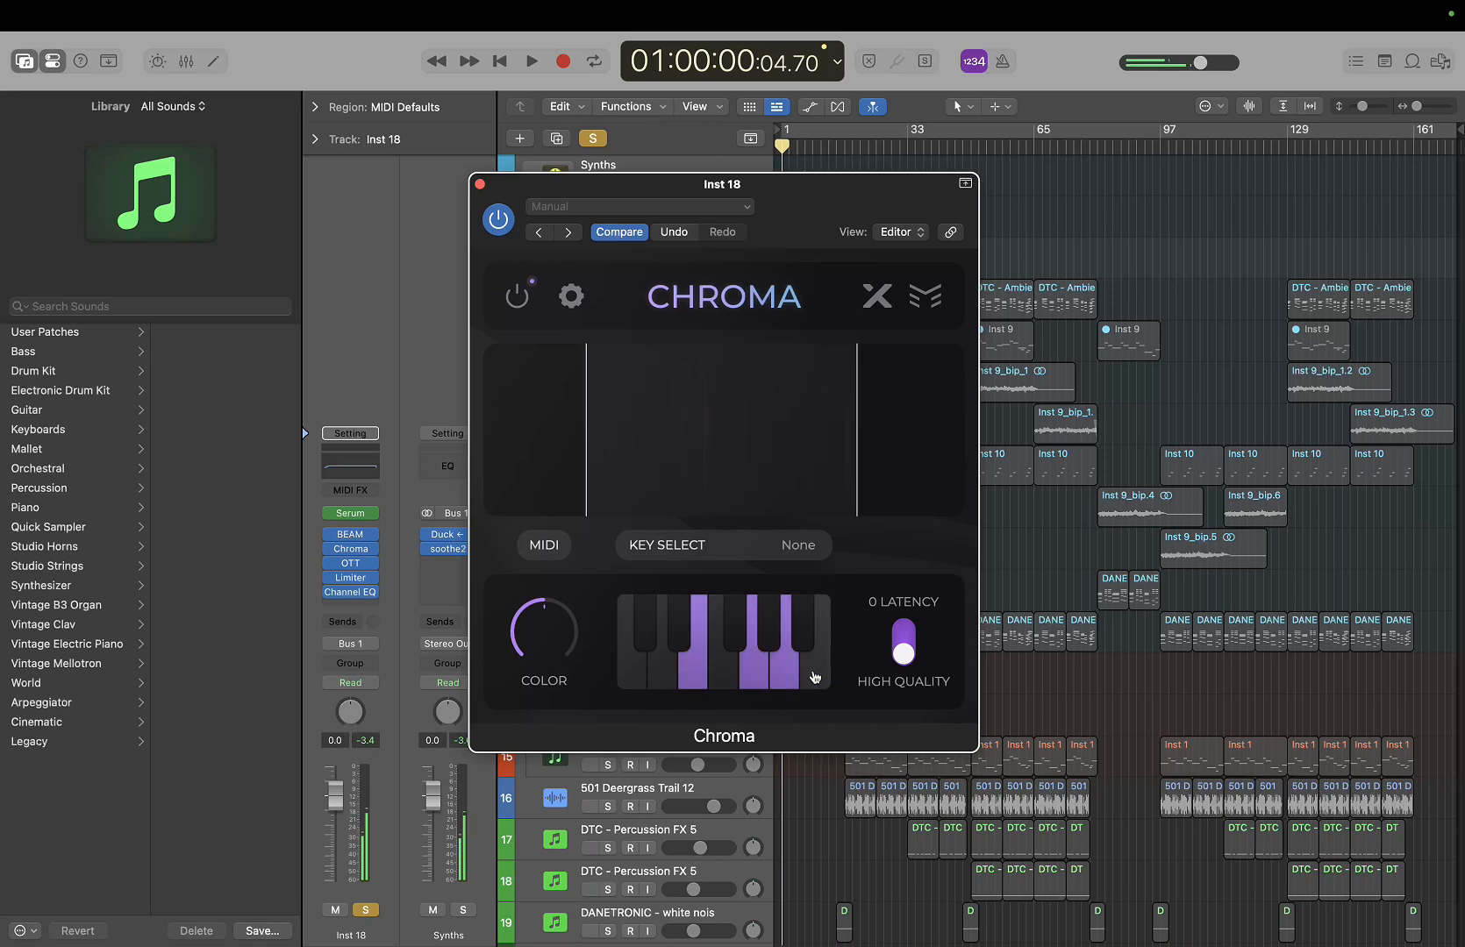
Narrow Chroma's frequency band to 403.3 Hz–1.25 kHz, then close the window
{"action": "mouse_move", "coordinate": [594, 450]}
{"action": "mouse_move", "coordinate": [544, 616]}
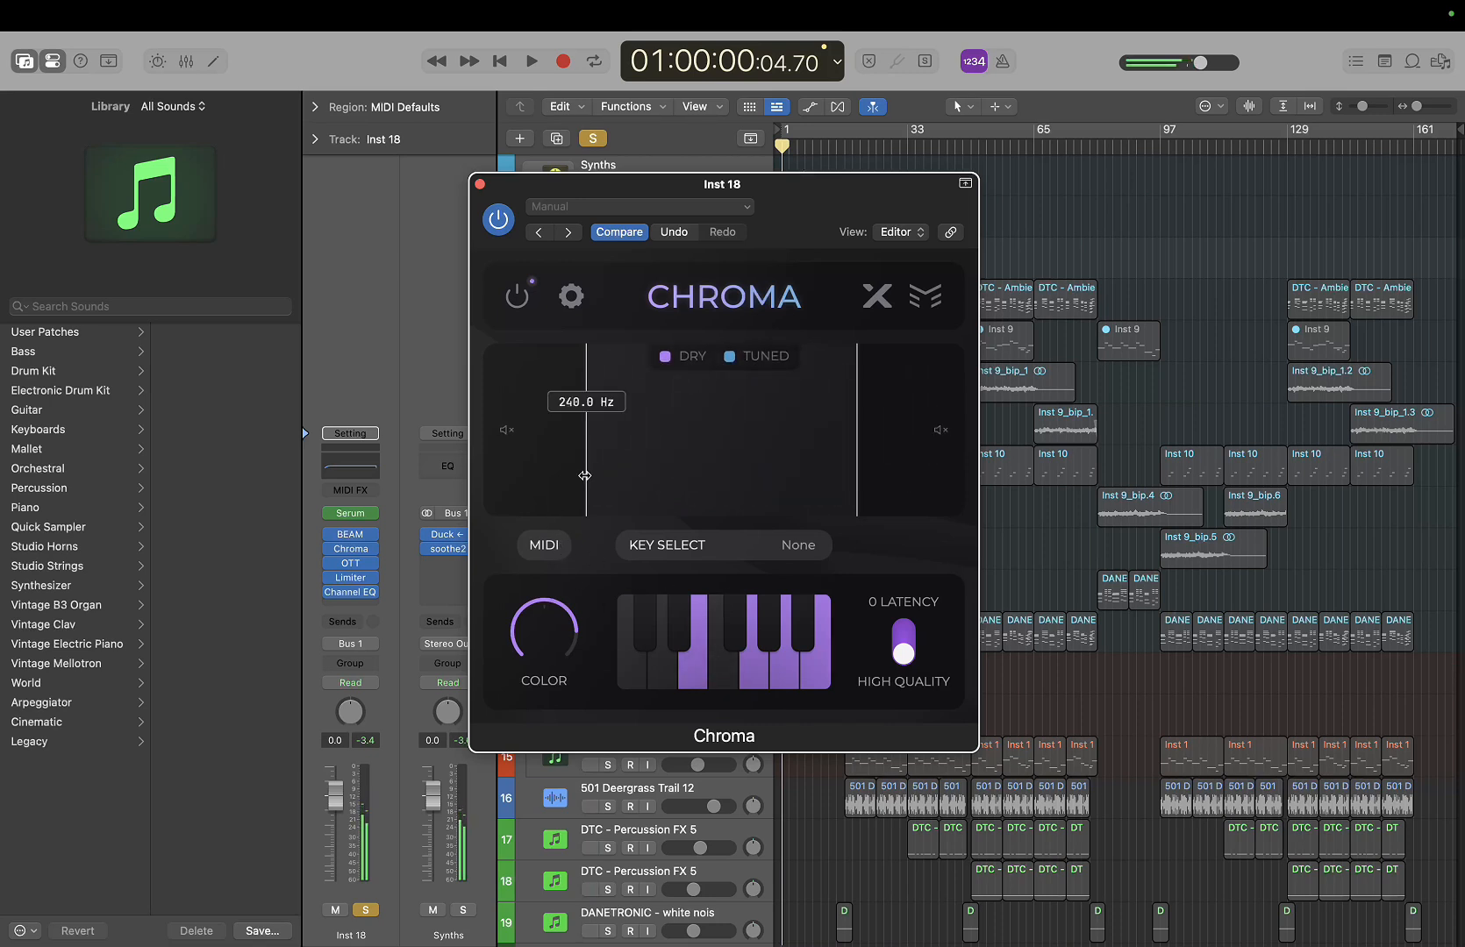
{"action": "left_click_drag", "start_coordinate": [586, 478], "coordinate": [689, 478]}
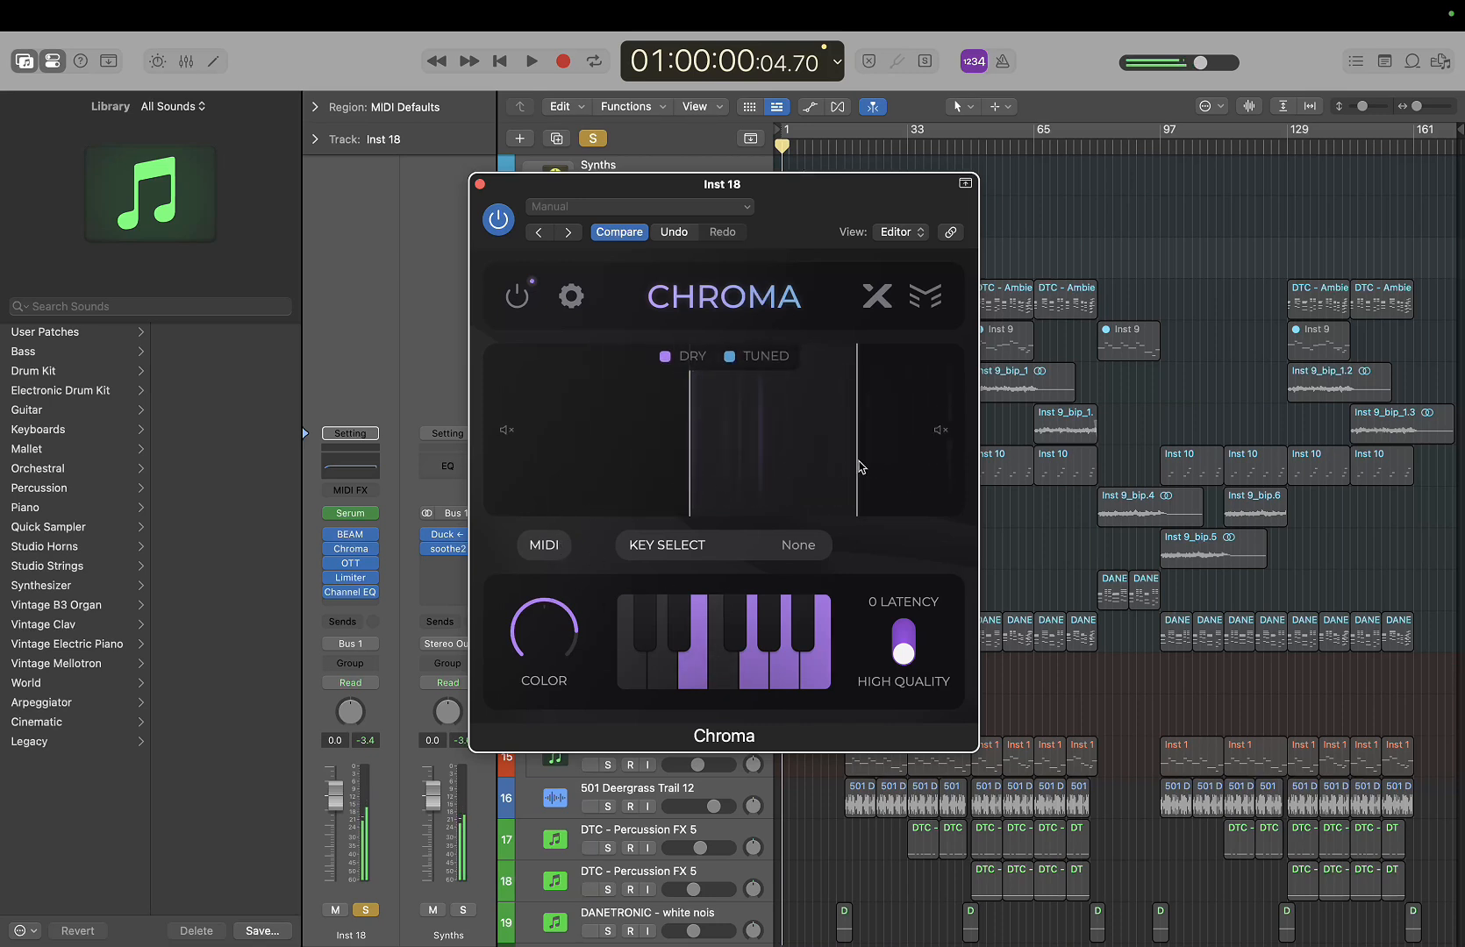
{"action": "left_click_drag", "start_coordinate": [858, 467], "coordinate": [907, 461]}
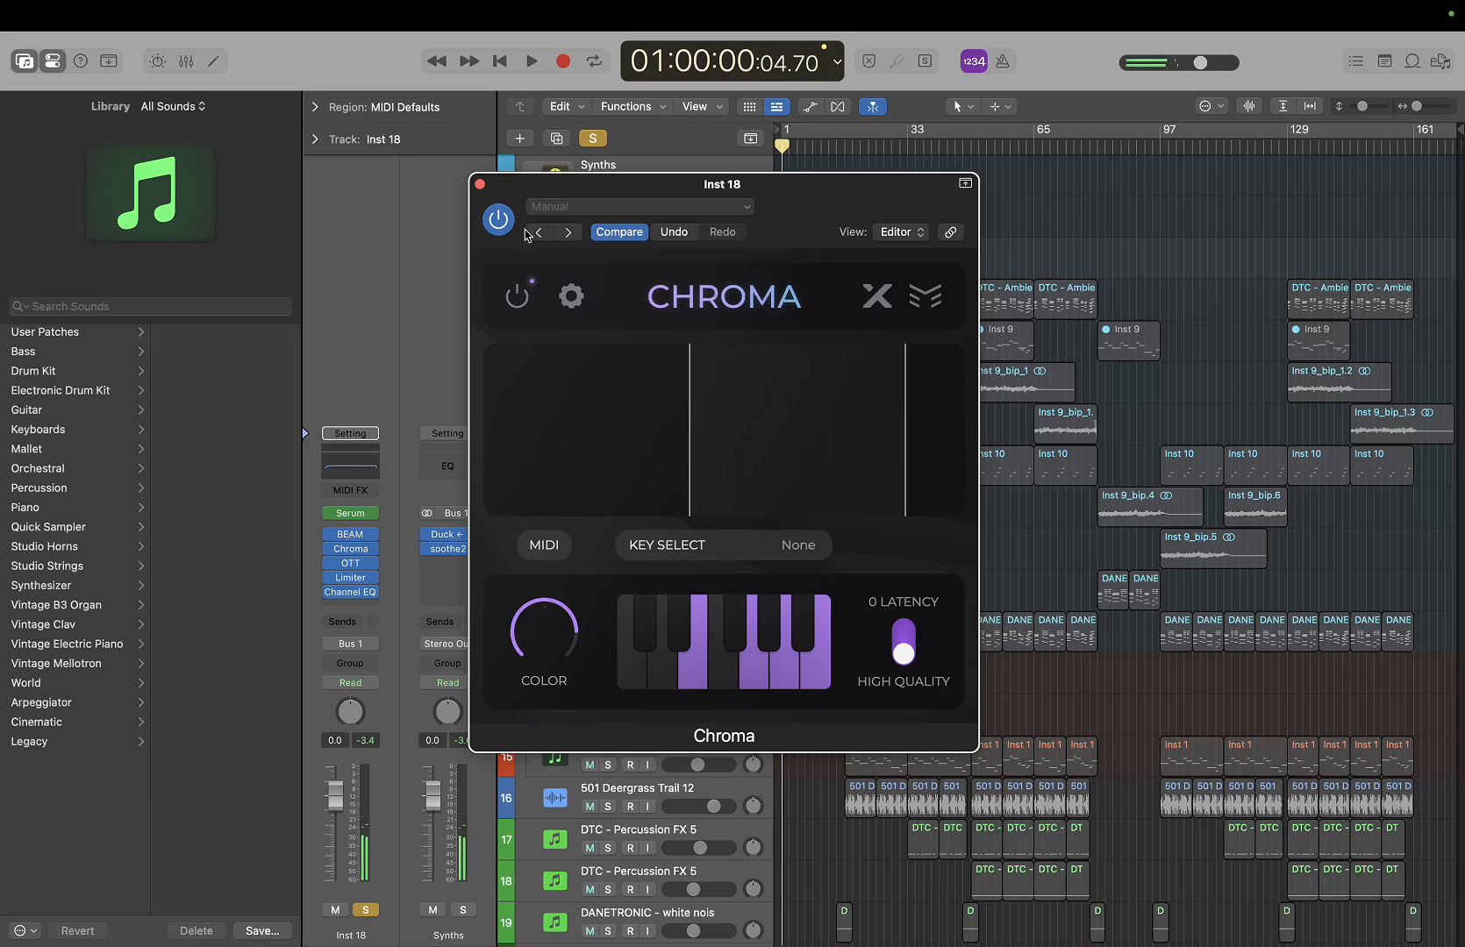
{"action": "left_click", "coordinate": [479, 184]}
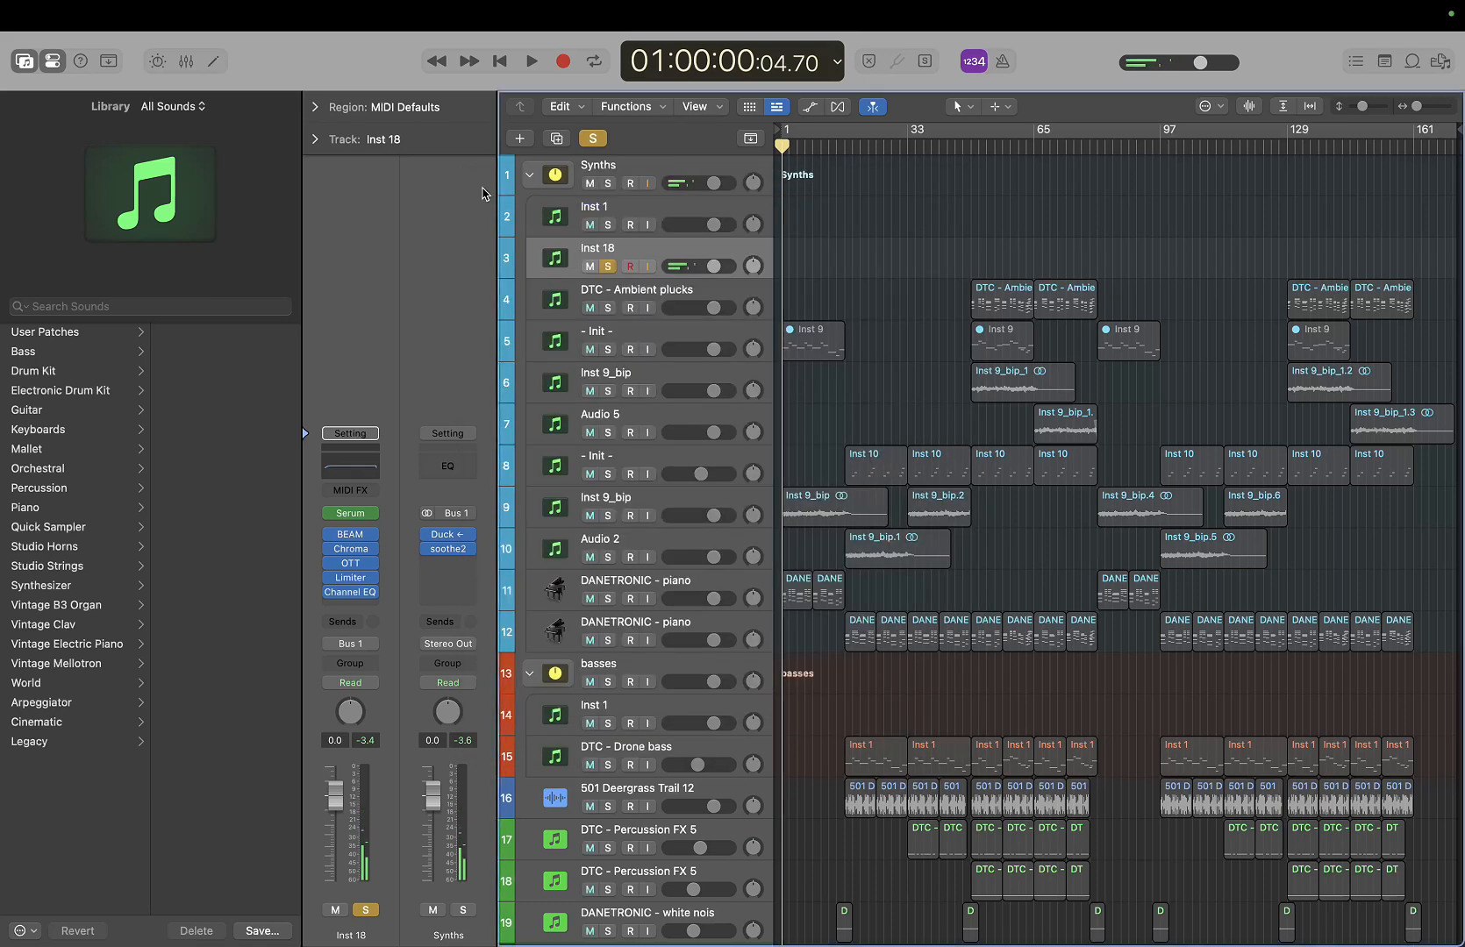
Insert ChromaVerb on Inst 18 with a 17 s decay and 0% dry signal, then close it
{"action": "left_click", "coordinate": [374, 559]}
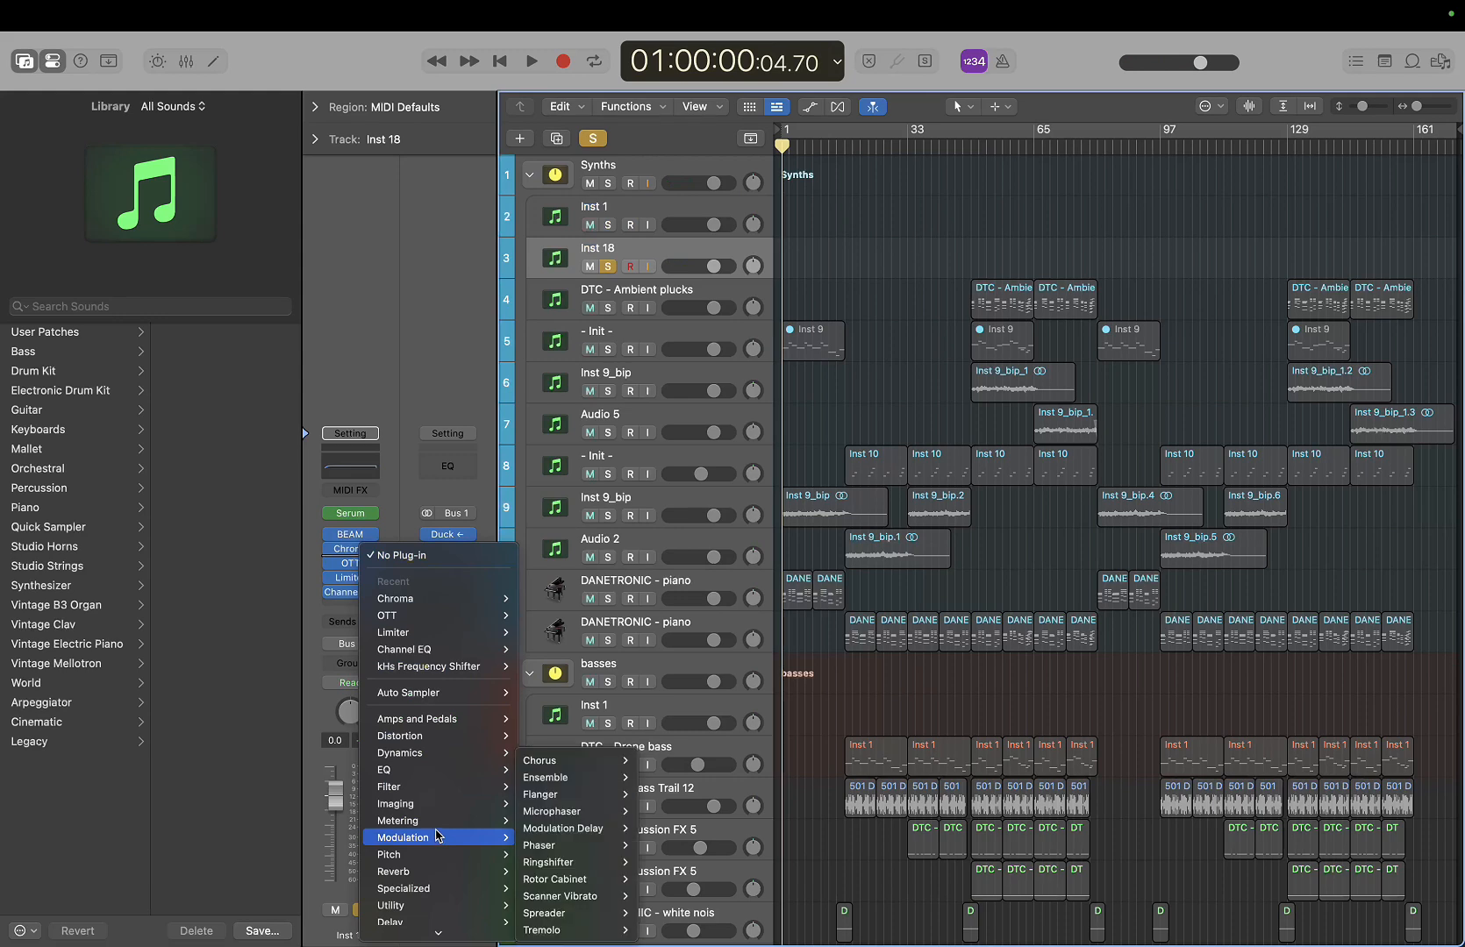
{"action": "mouse_move", "coordinate": [424, 873]}
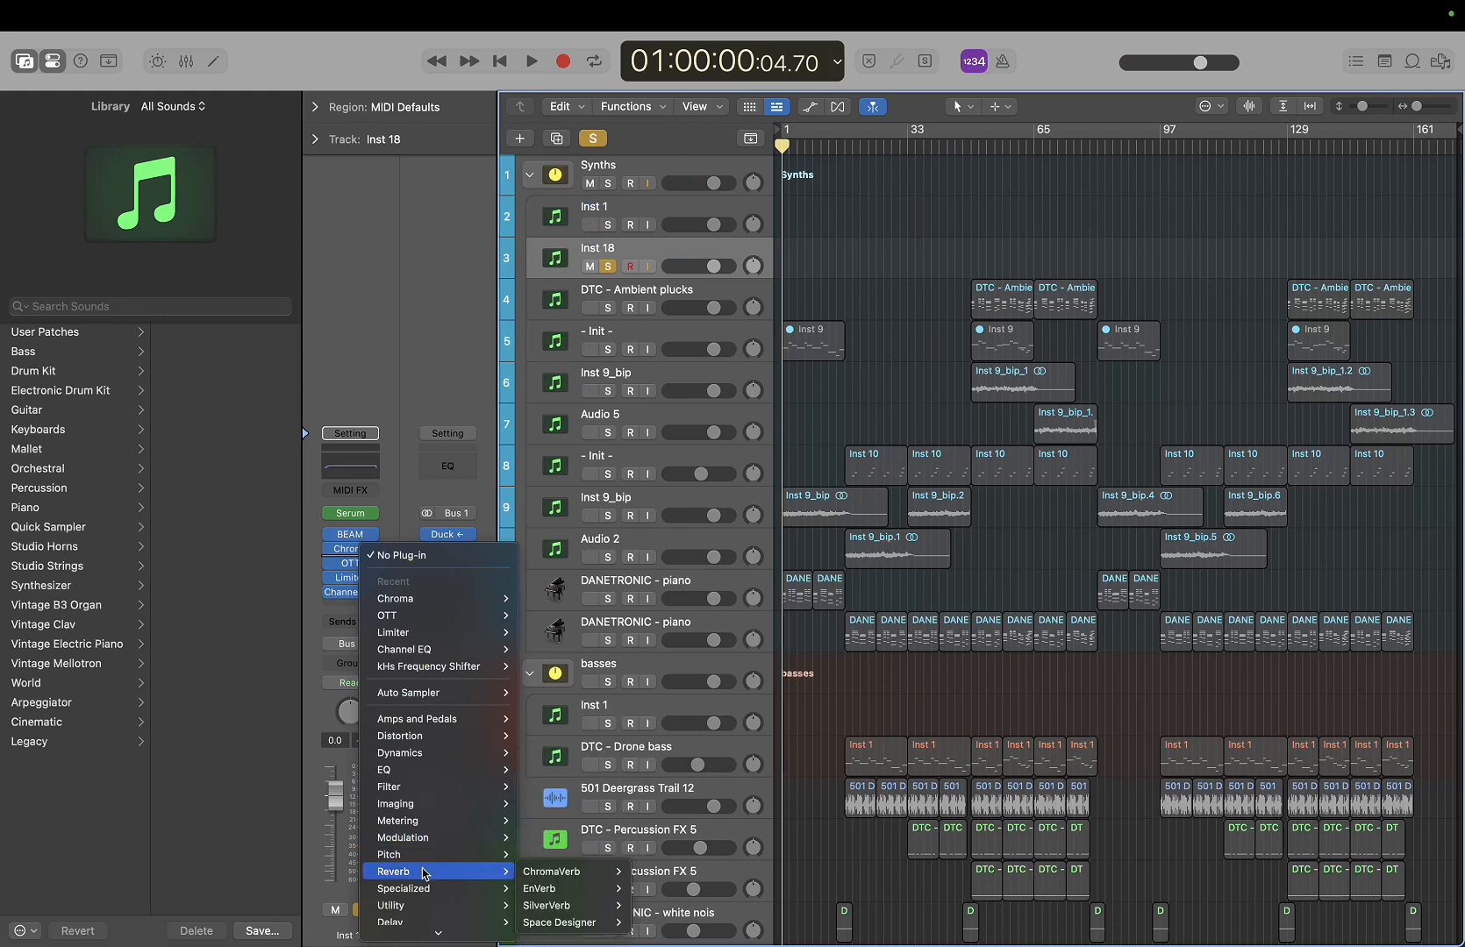
{"action": "left_click", "coordinate": [538, 868]}
{"action": "left_click_drag", "start_coordinate": [965, 274], "coordinate": [844, 120]}
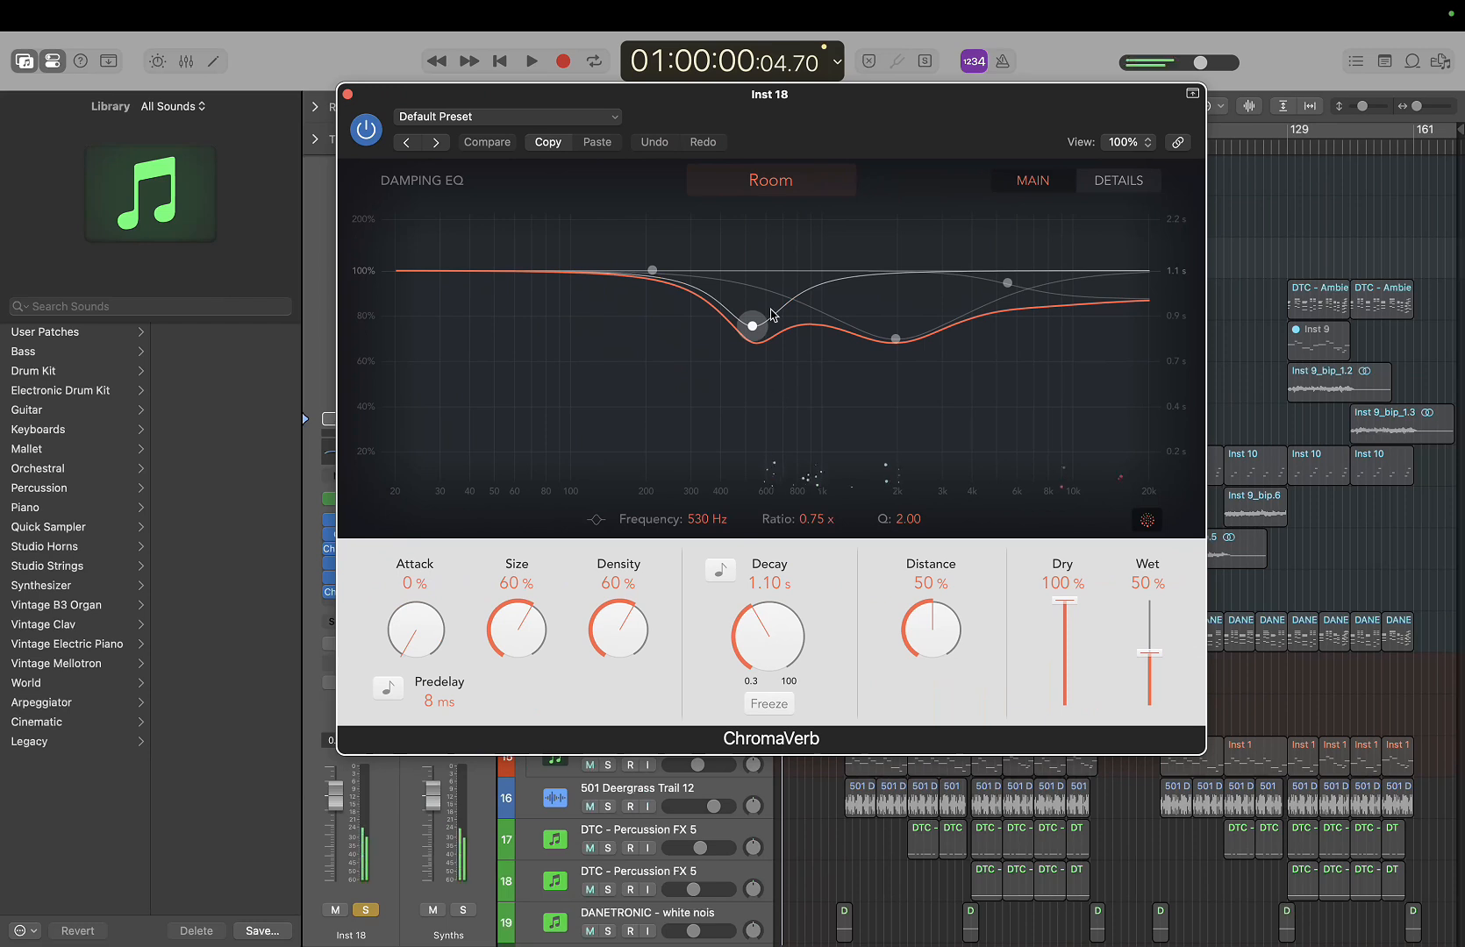
{"action": "left_click_drag", "start_coordinate": [786, 601], "coordinate": [787, 496]}
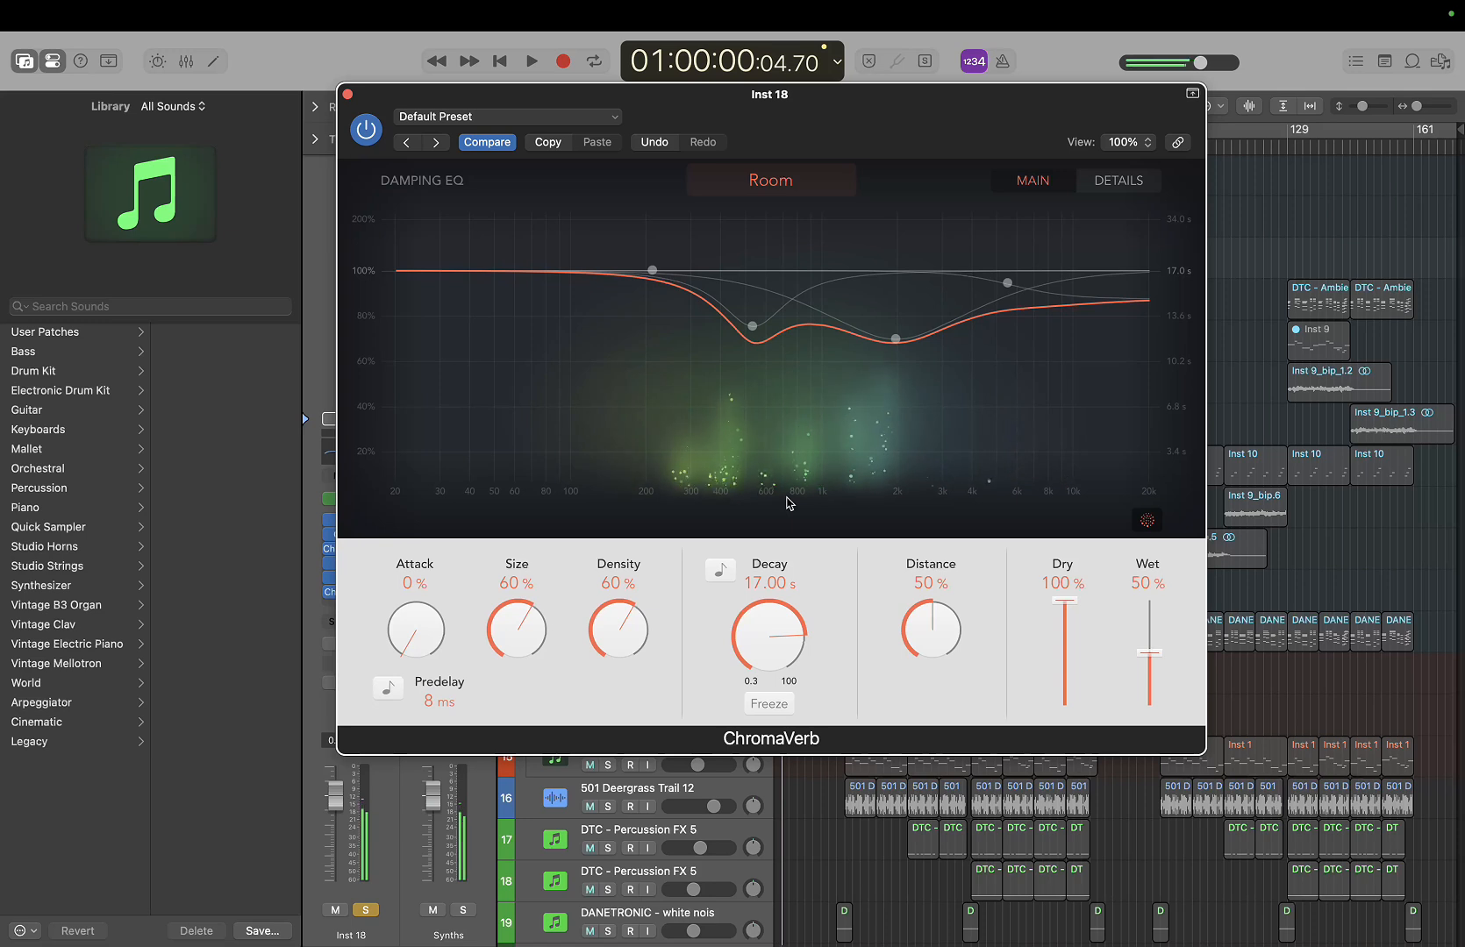
{"action": "left_click_drag", "start_coordinate": [1069, 603], "coordinate": [1068, 679]}
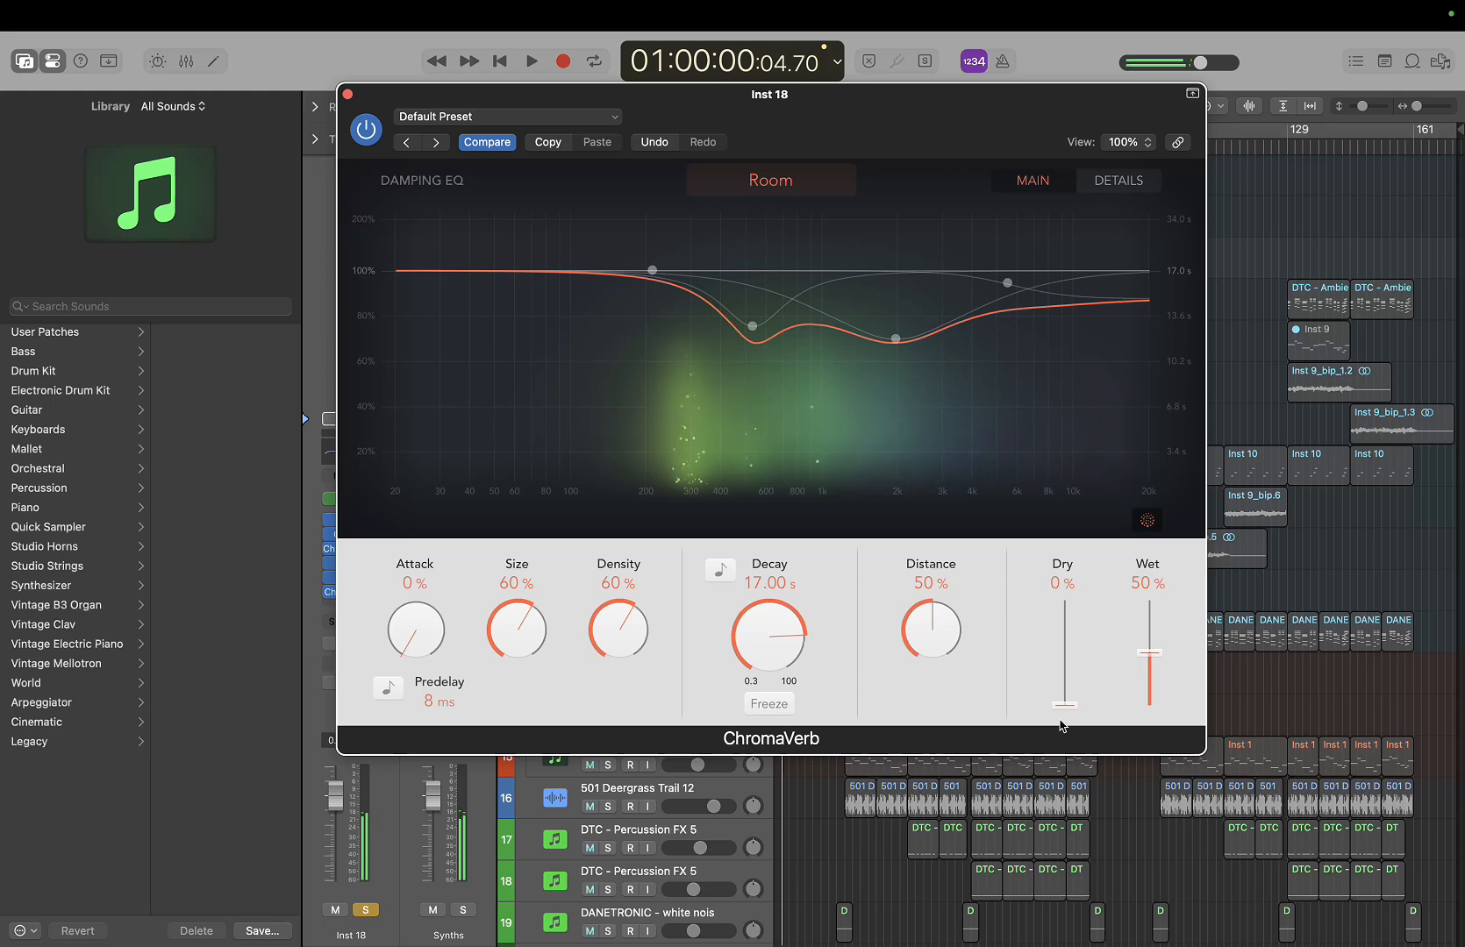
{"action": "left_click", "coordinate": [348, 95]}
{"action": "mouse_move", "coordinate": [349, 549]}
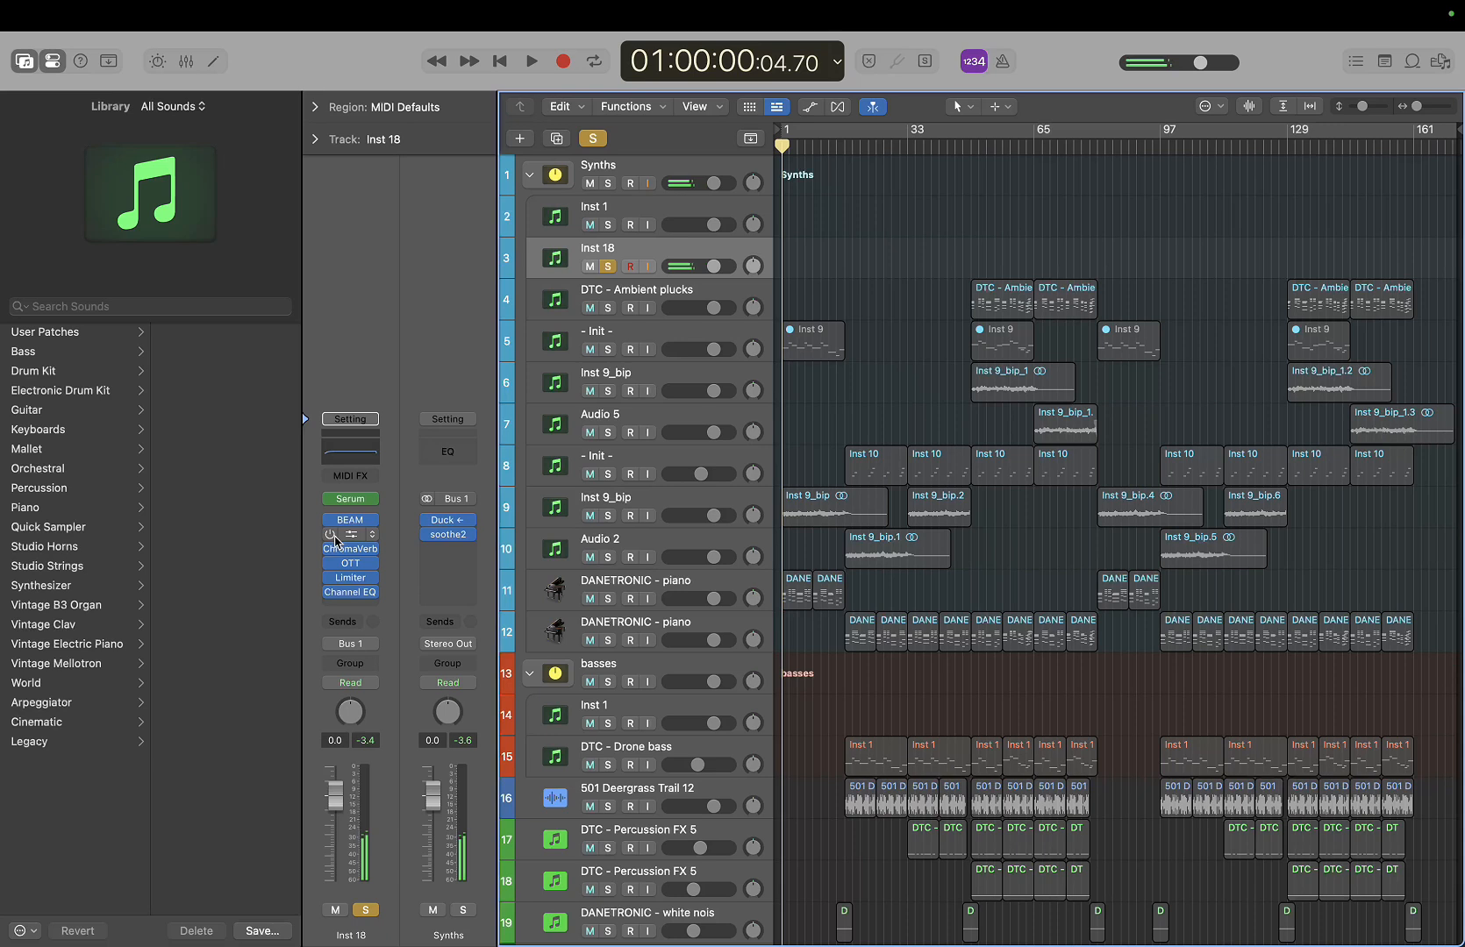
Audition the track, save its sound as patch 'DTC - Grain pad', and duplicate the track
{"action": "key", "text": "space"}
{"action": "key", "text": "space"}
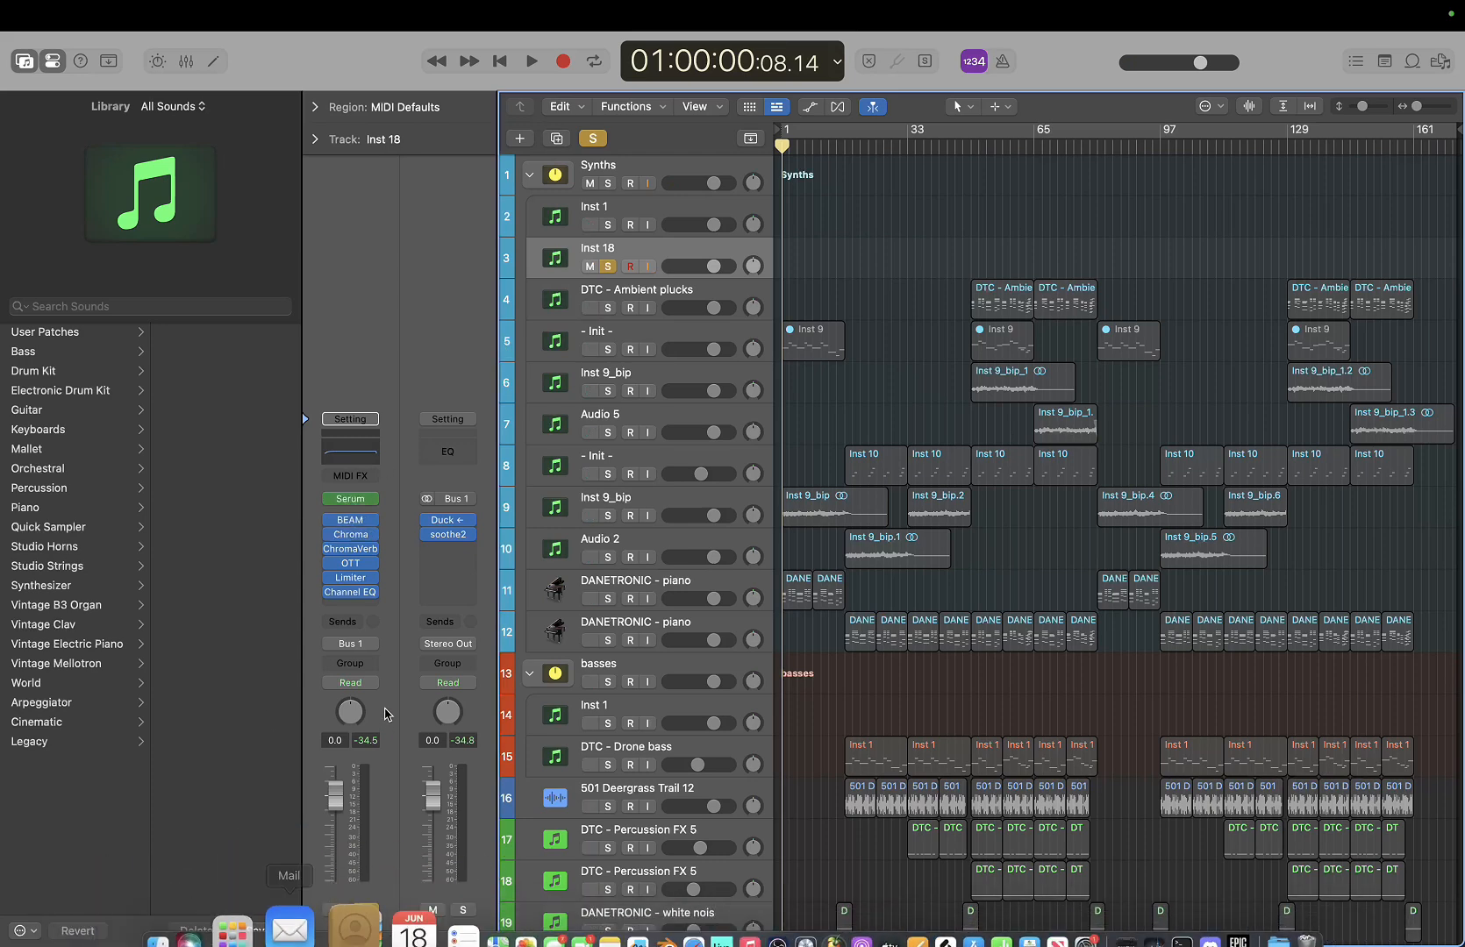
{"action": "left_click", "coordinate": [262, 931]}
{"action": "key", "text": "Return"}
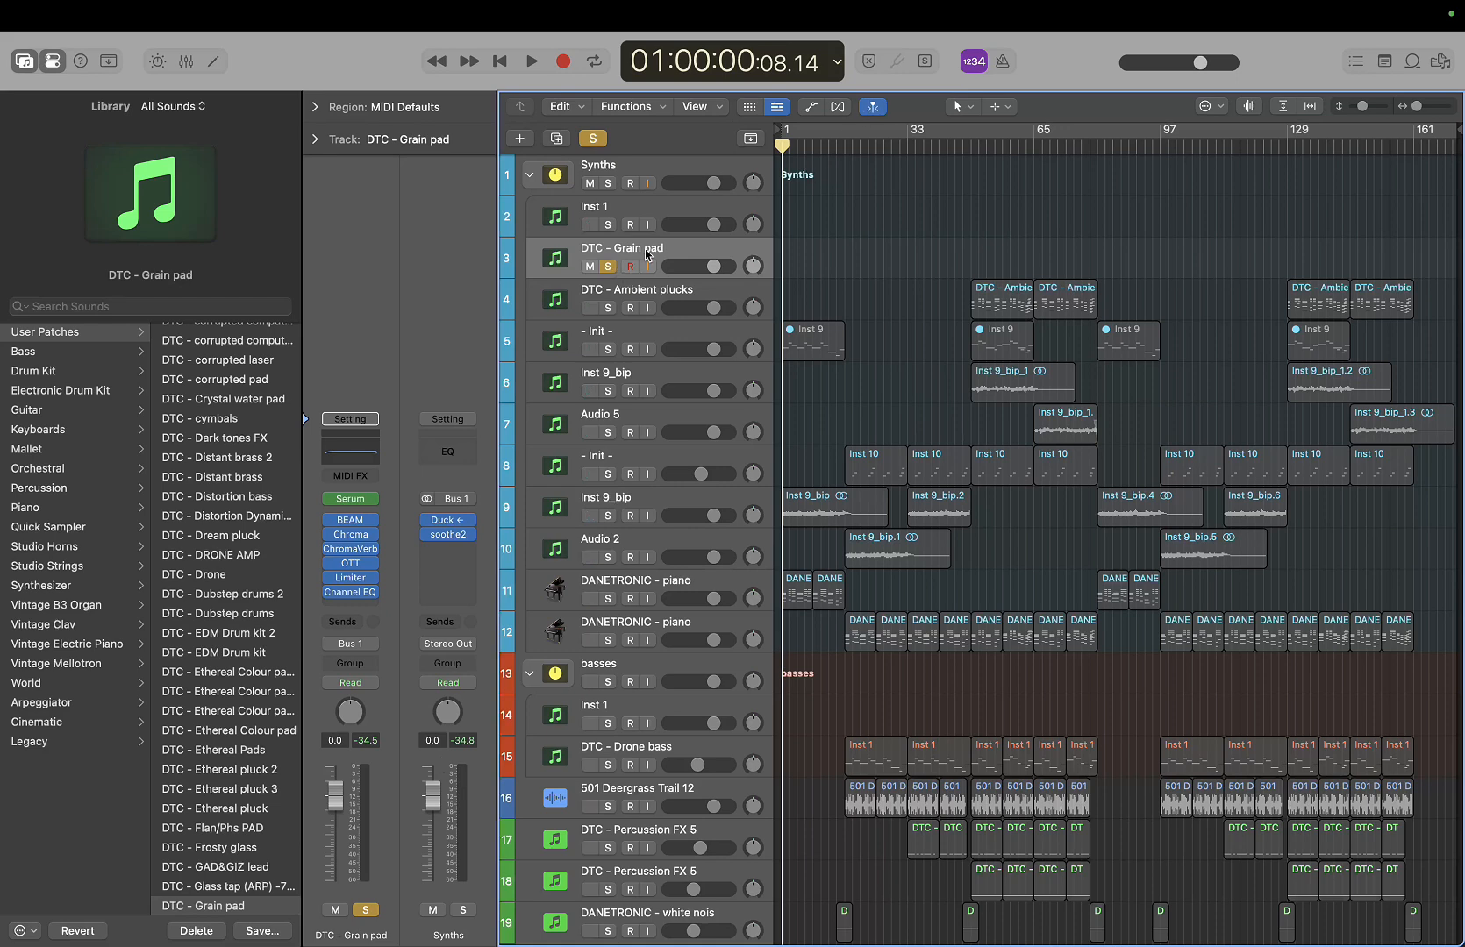
{"action": "key", "text": "super+d"}
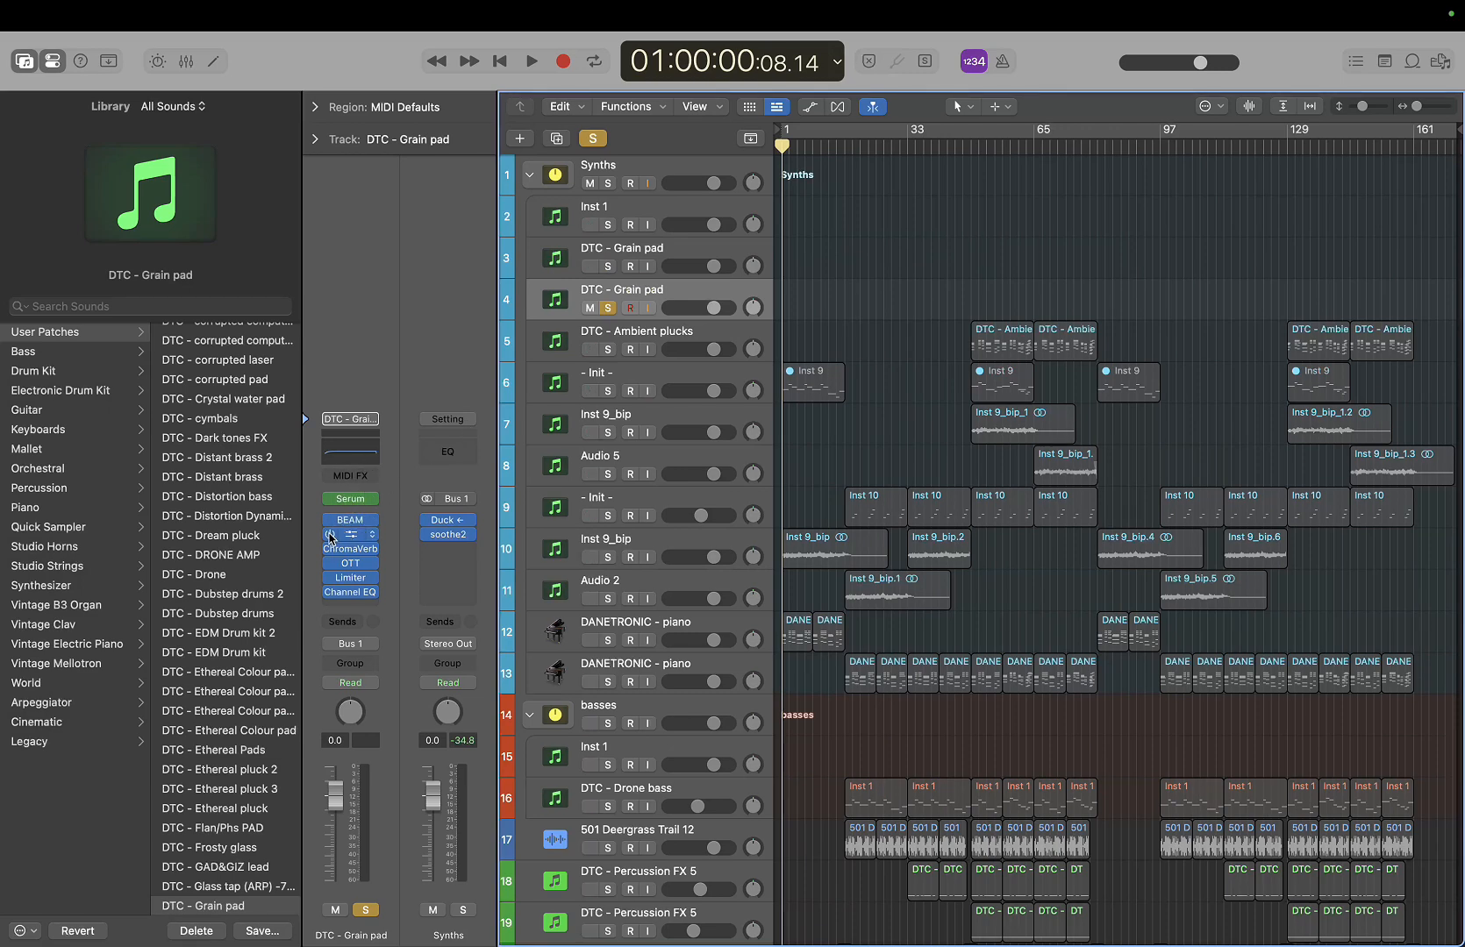
Bypass Channel EQ, open BEAM on the duplicate track and save its setup as 'fractal grains'
{"action": "left_click_drag", "start_coordinate": [322, 575], "coordinate": [325, 593]}
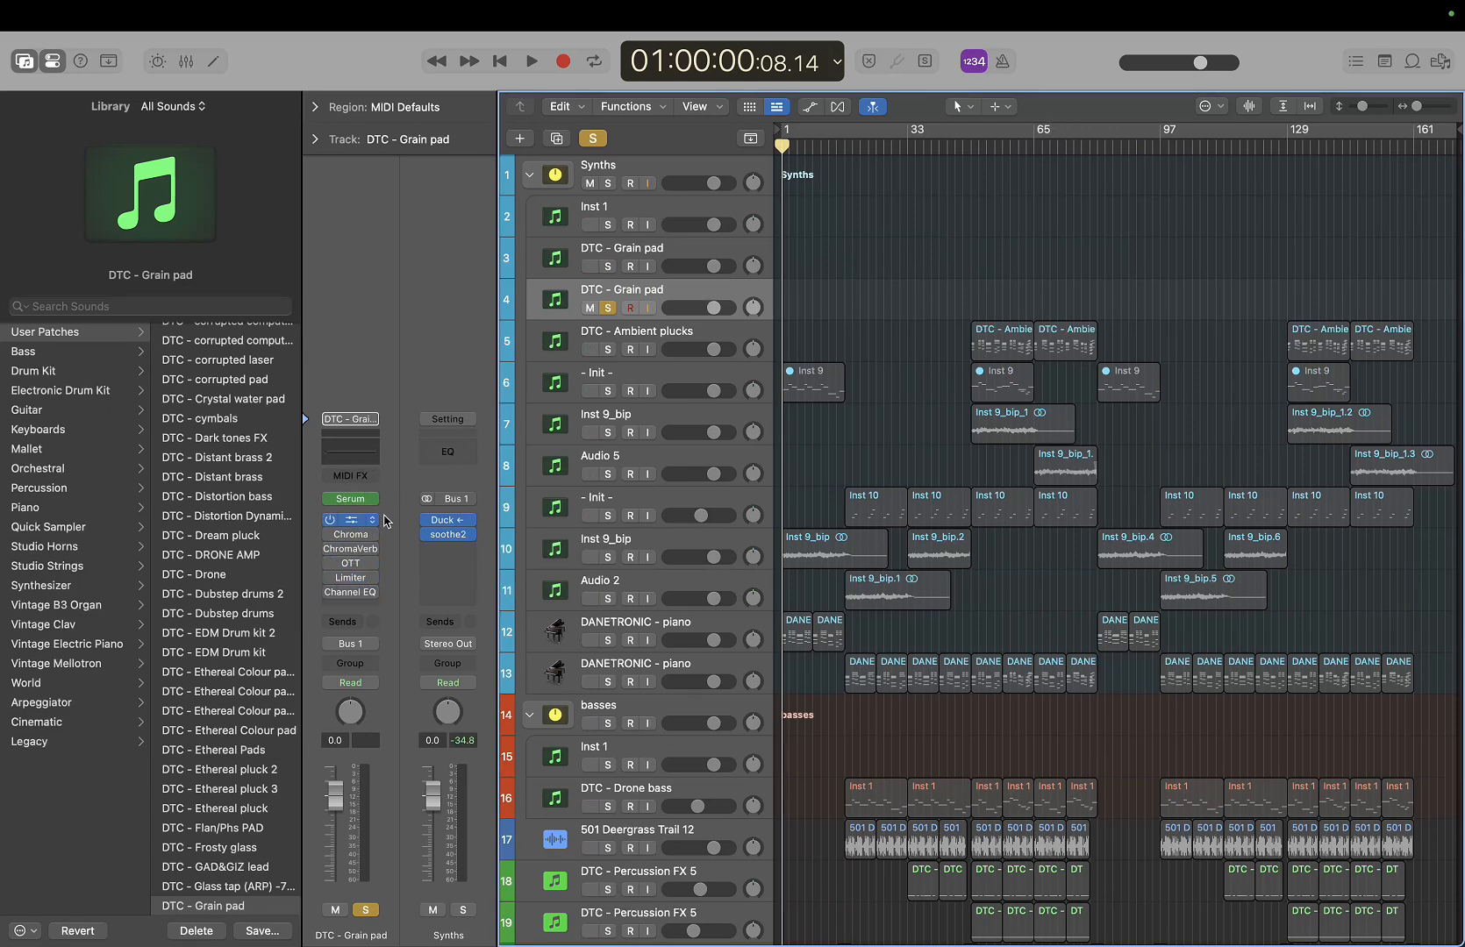
{"action": "left_click", "coordinate": [351, 521]}
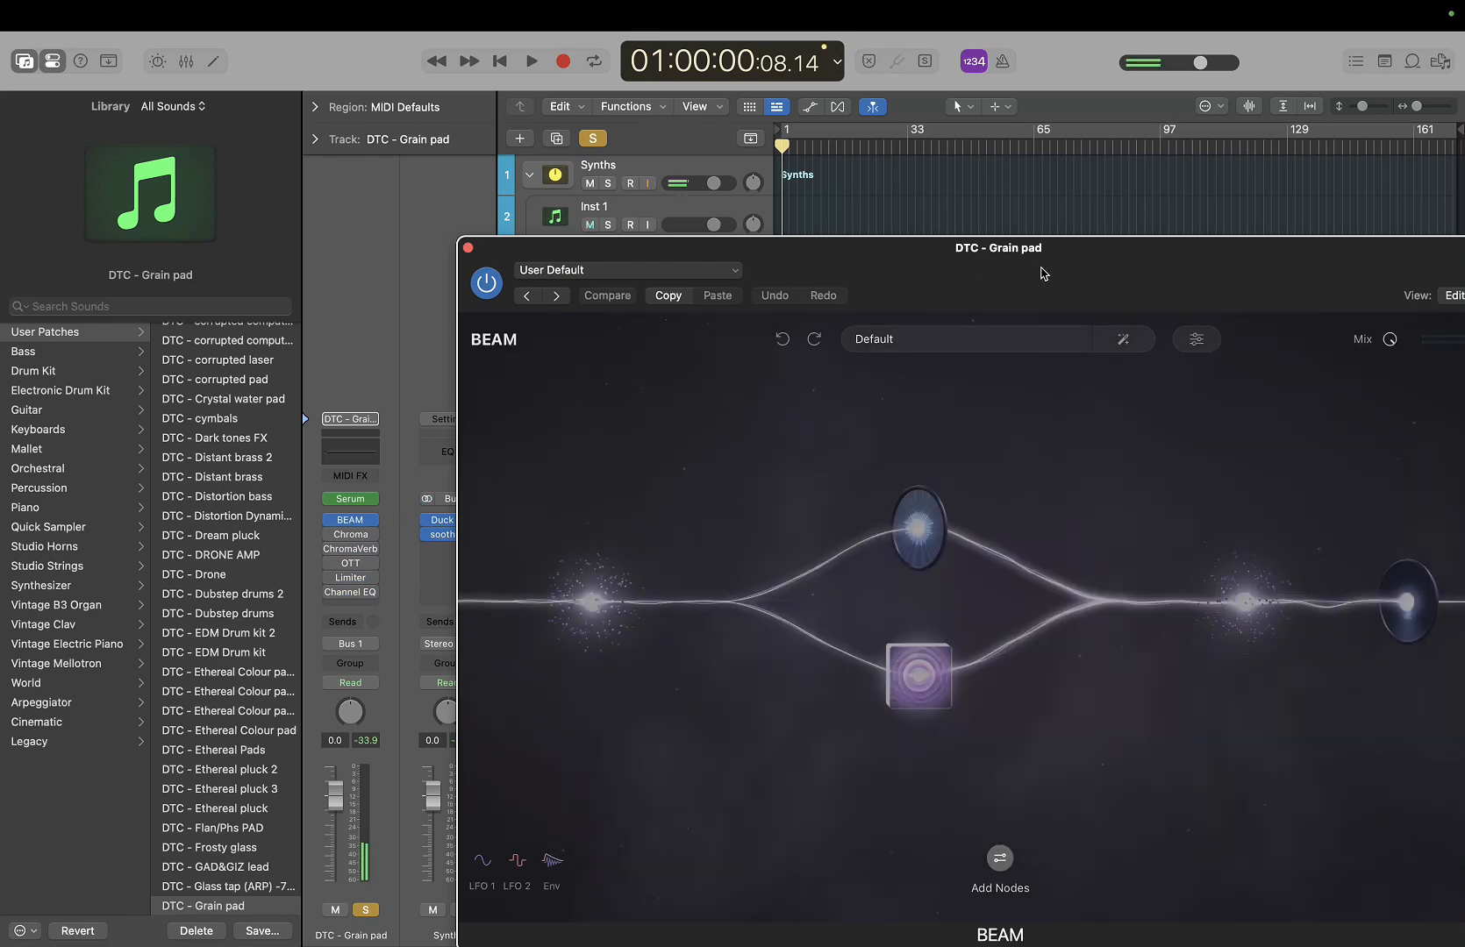
{"action": "left_click_drag", "start_coordinate": [1042, 274], "coordinate": [790, 199]}
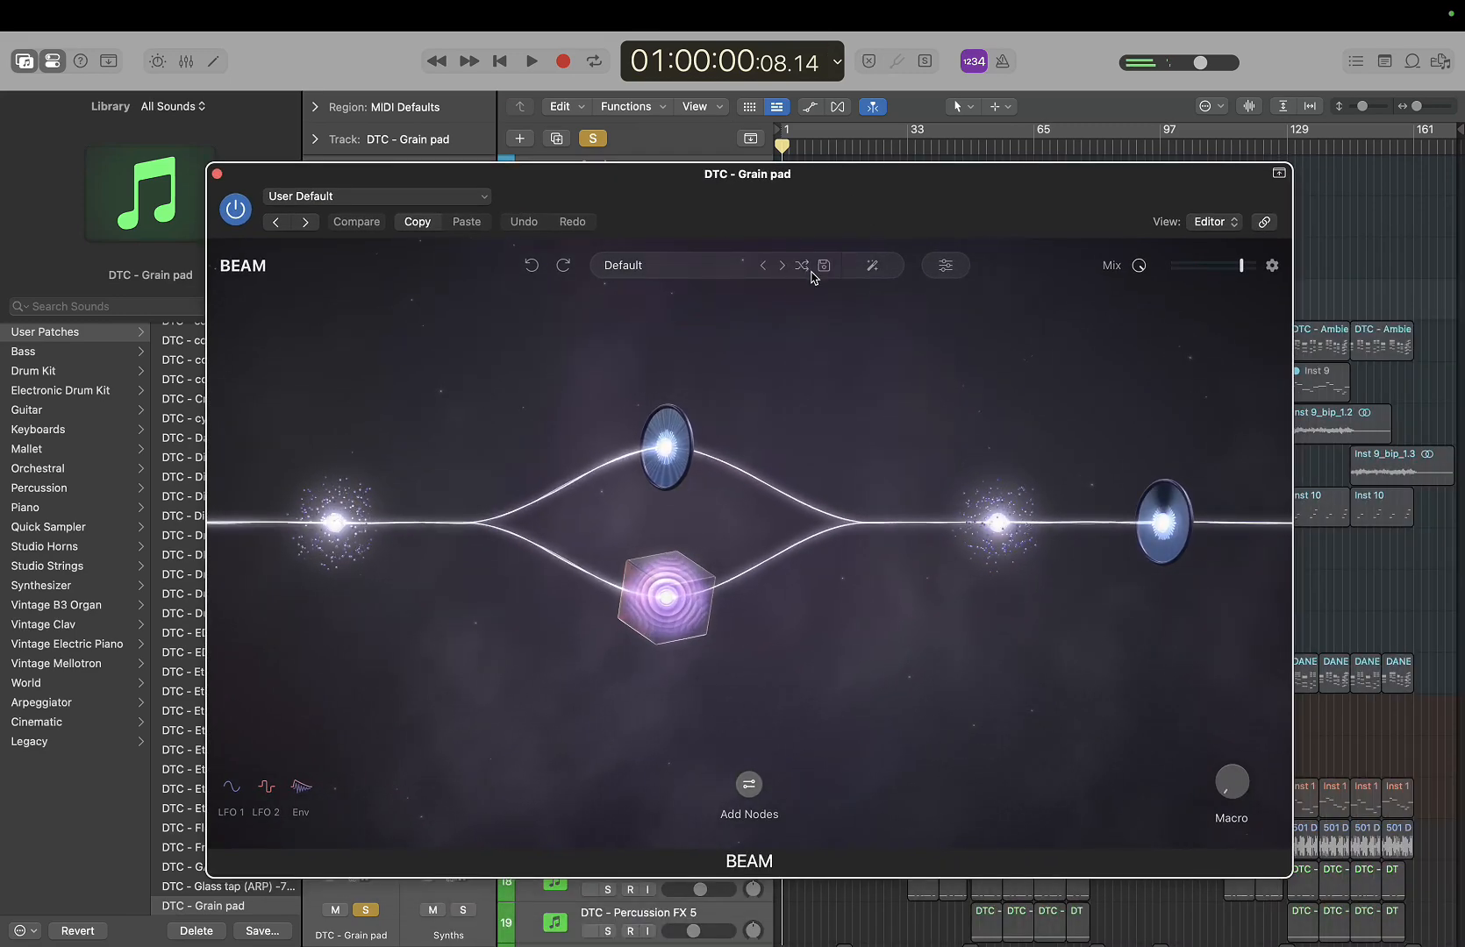
{"action": "left_click", "coordinate": [821, 267]}
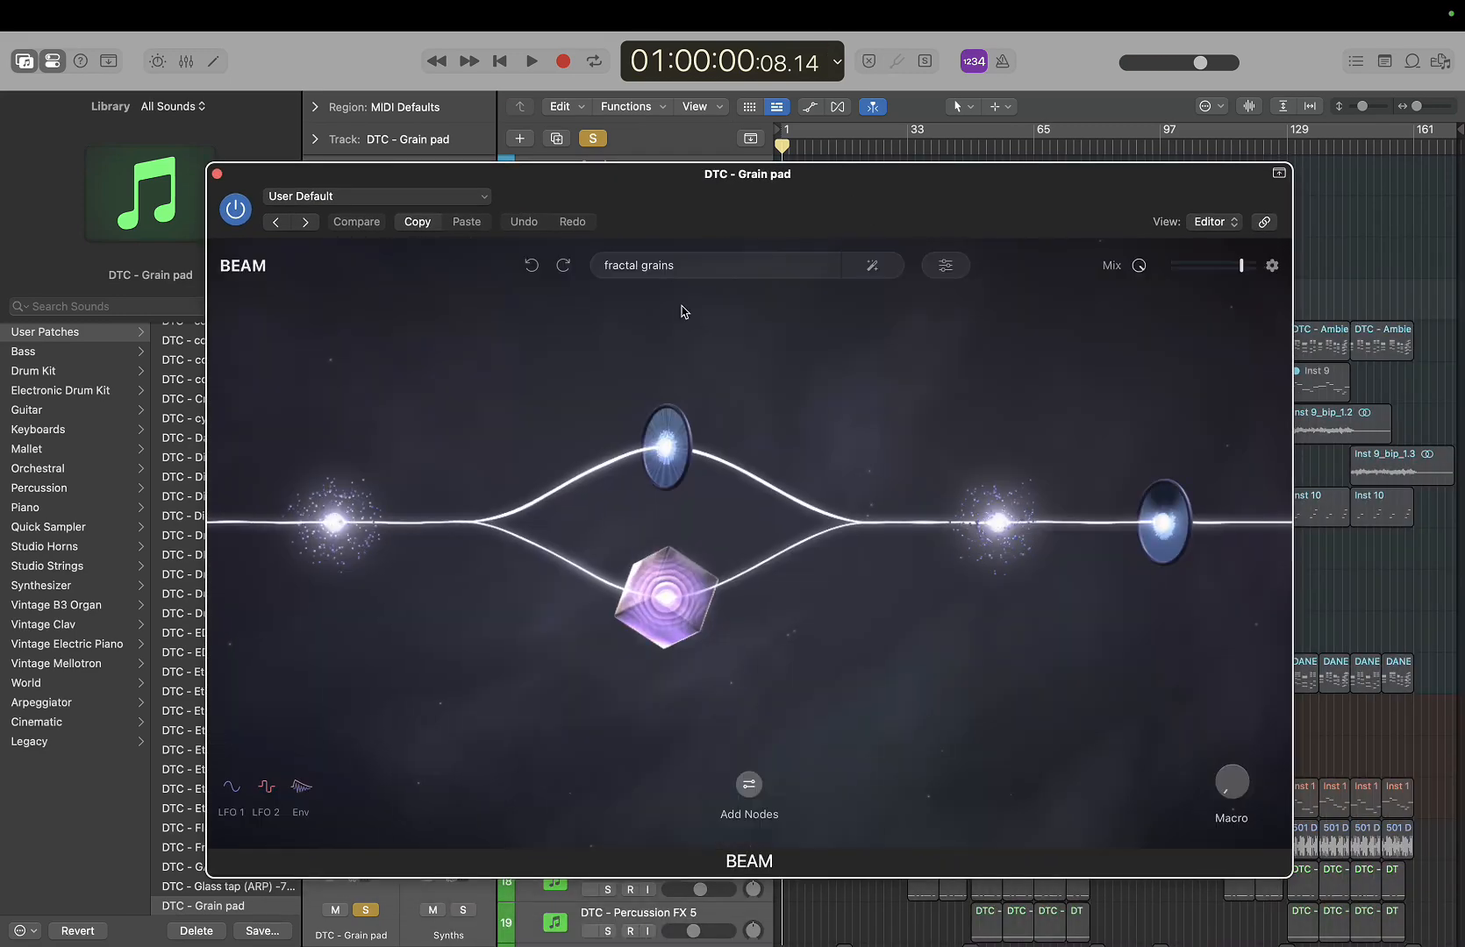
Check the User BEAM presets, then recall Default to clear all nodes
{"action": "left_click", "coordinate": [696, 274]}
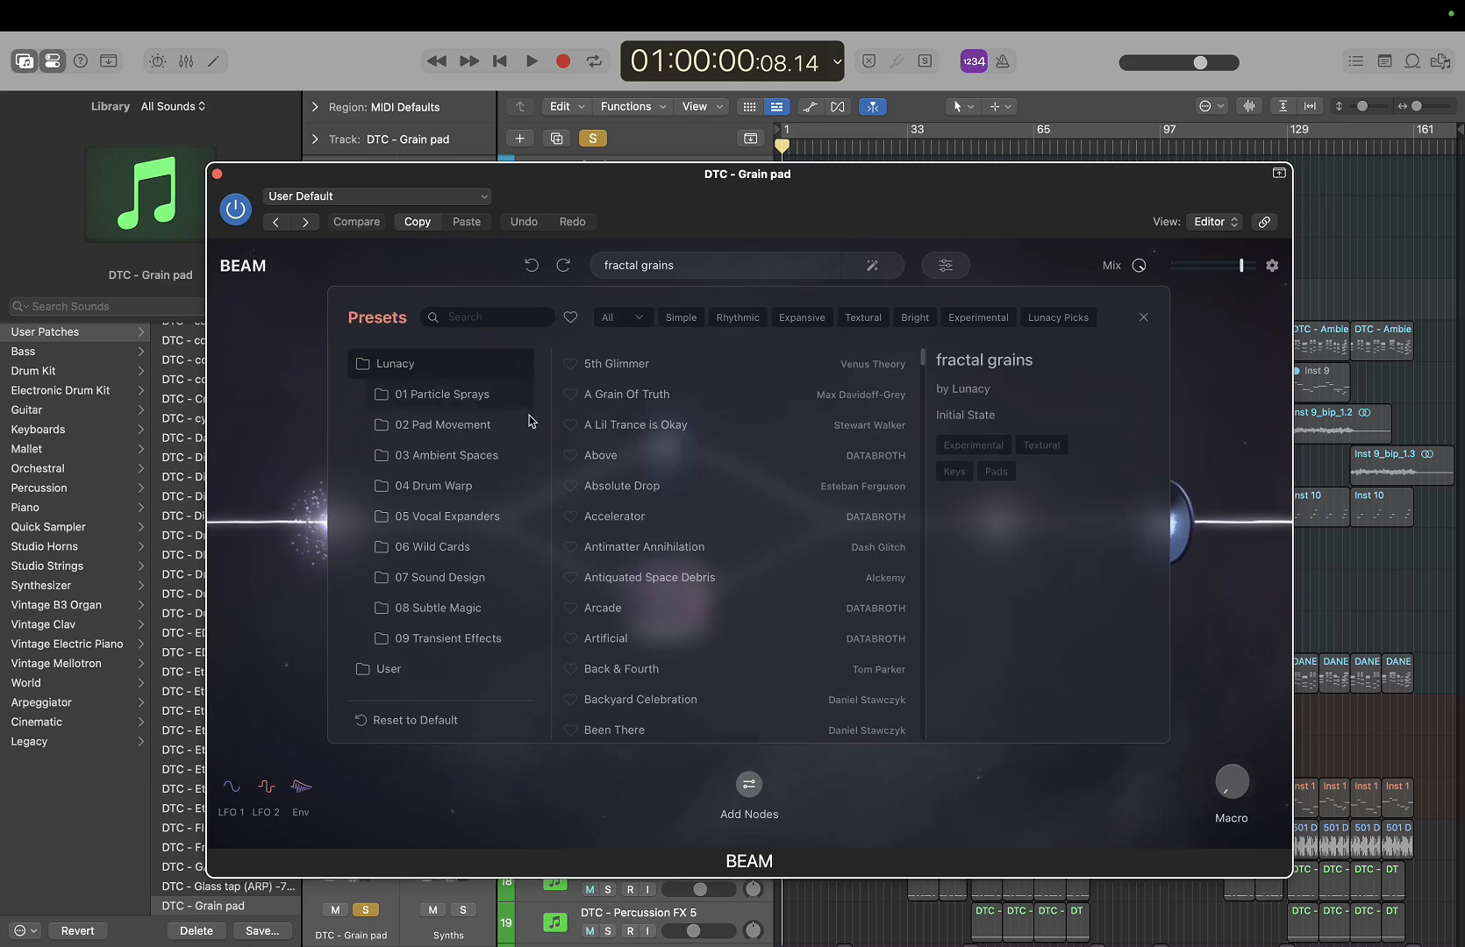
{"action": "left_click", "coordinate": [406, 671]}
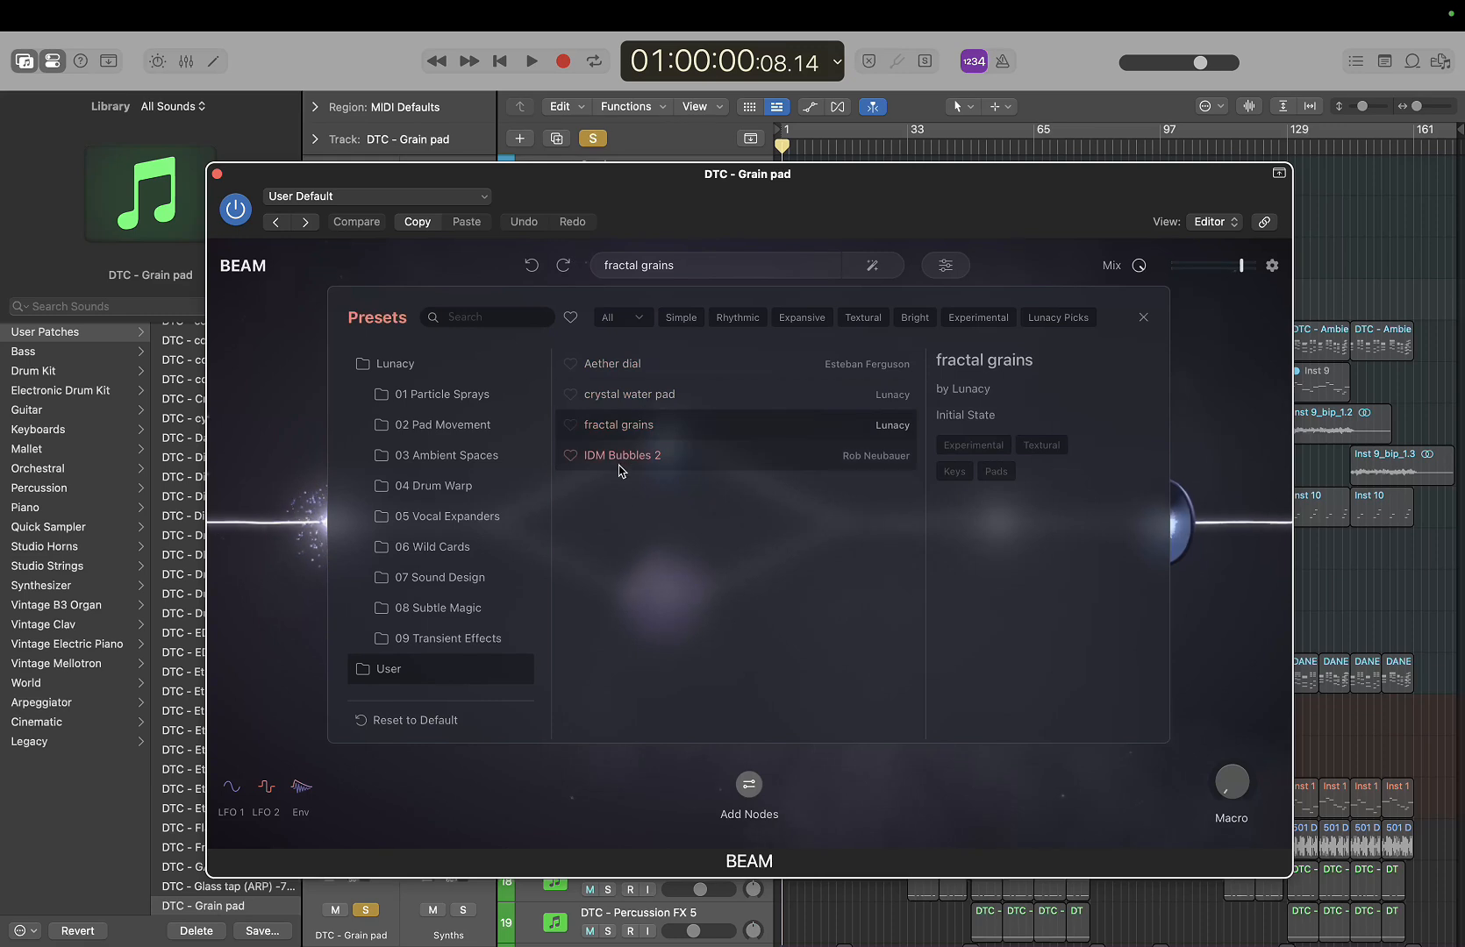
{"action": "left_click", "coordinate": [971, 789]}
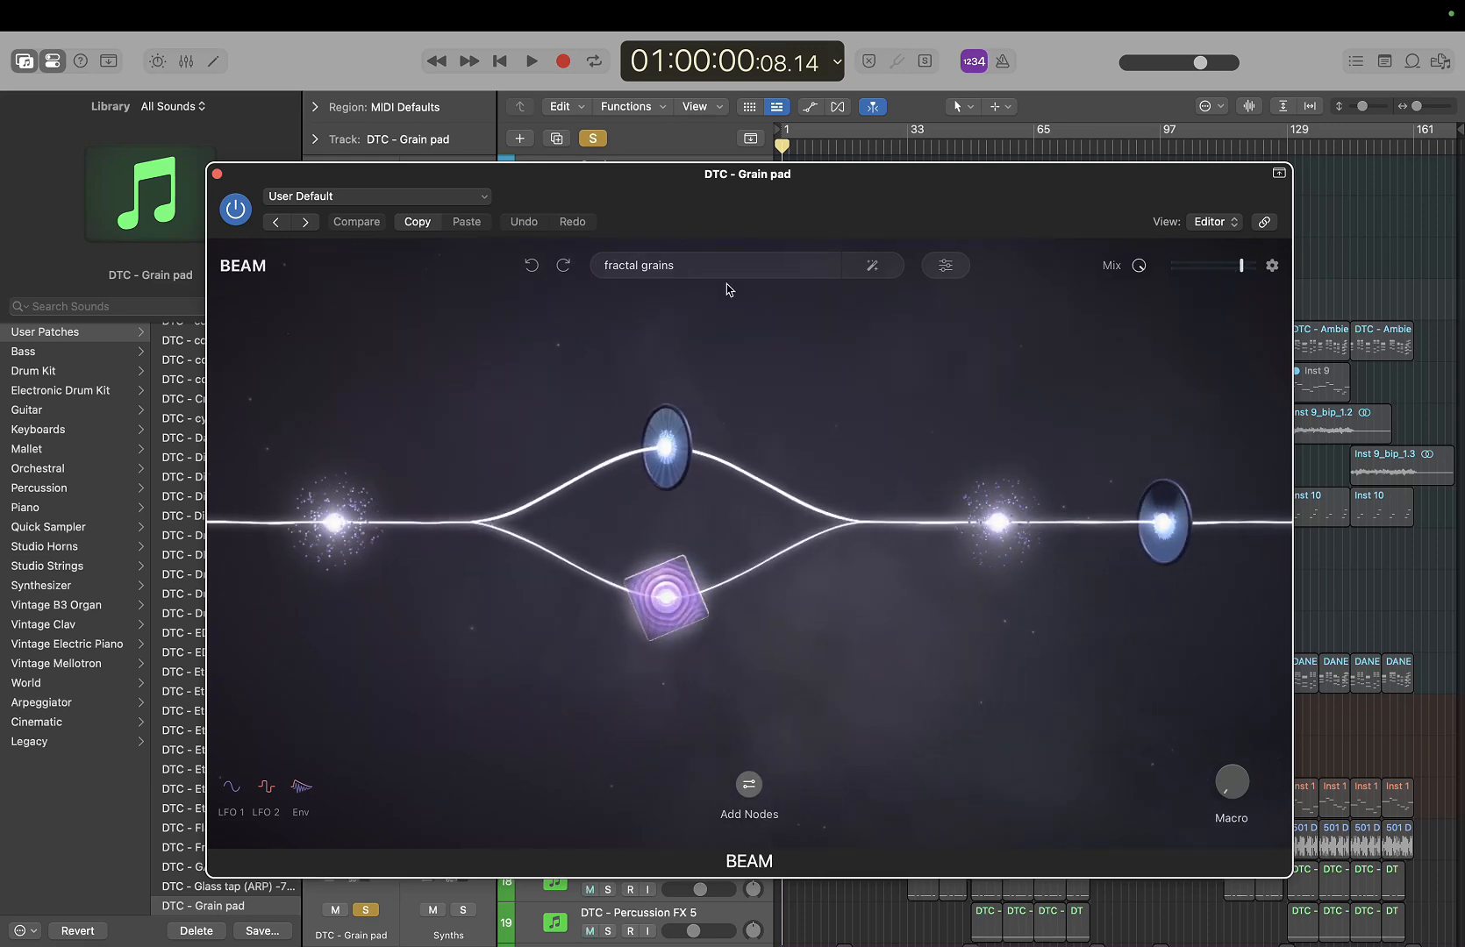
{"action": "left_click", "coordinate": [407, 198]}
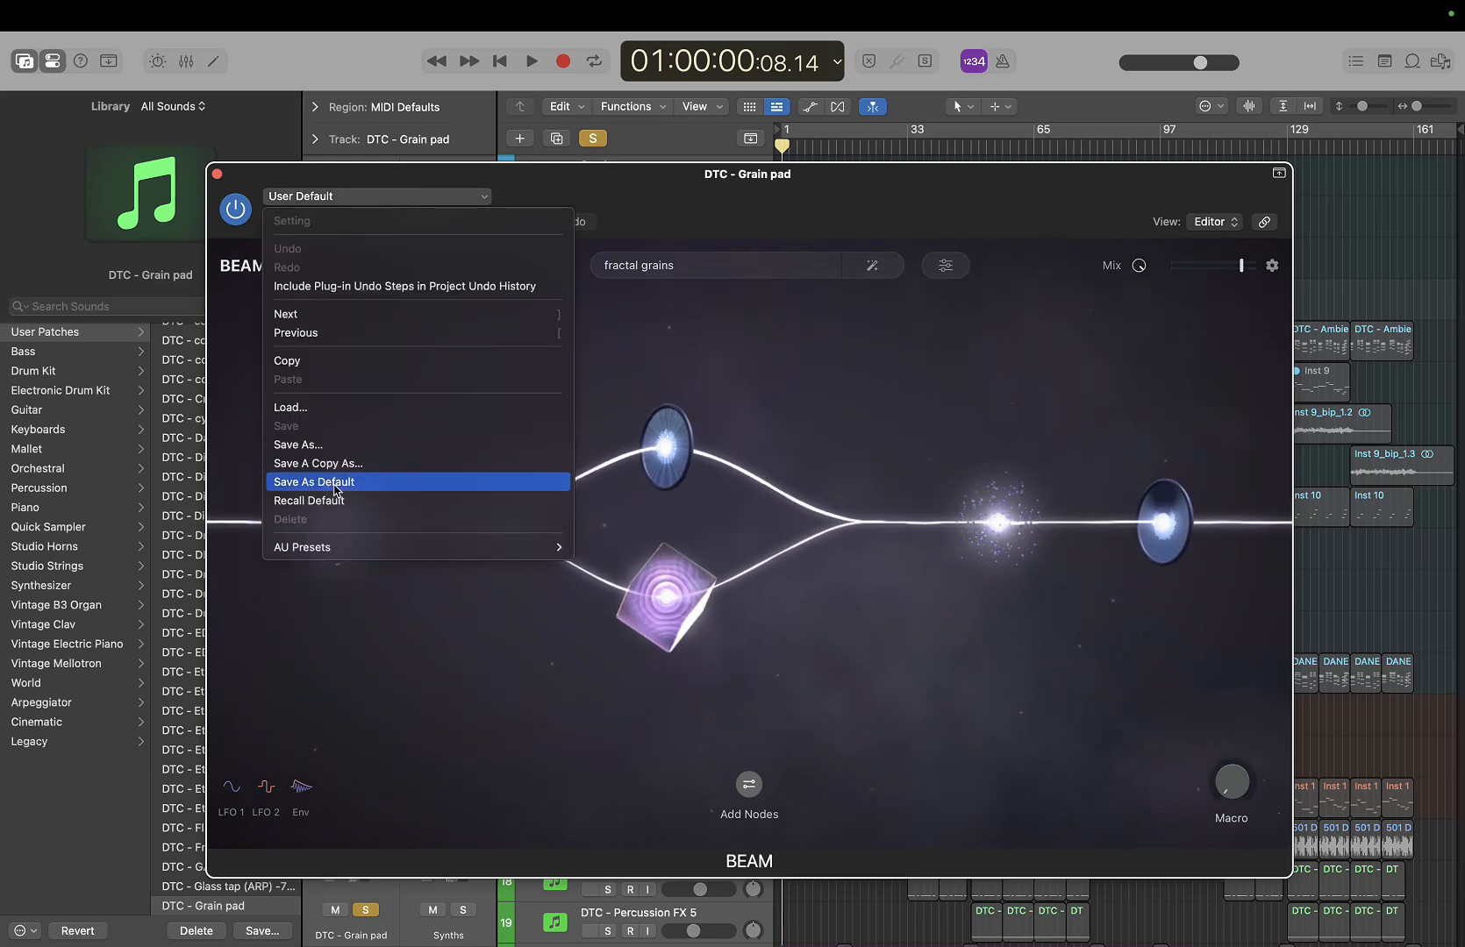
{"action": "left_click", "coordinate": [368, 500]}
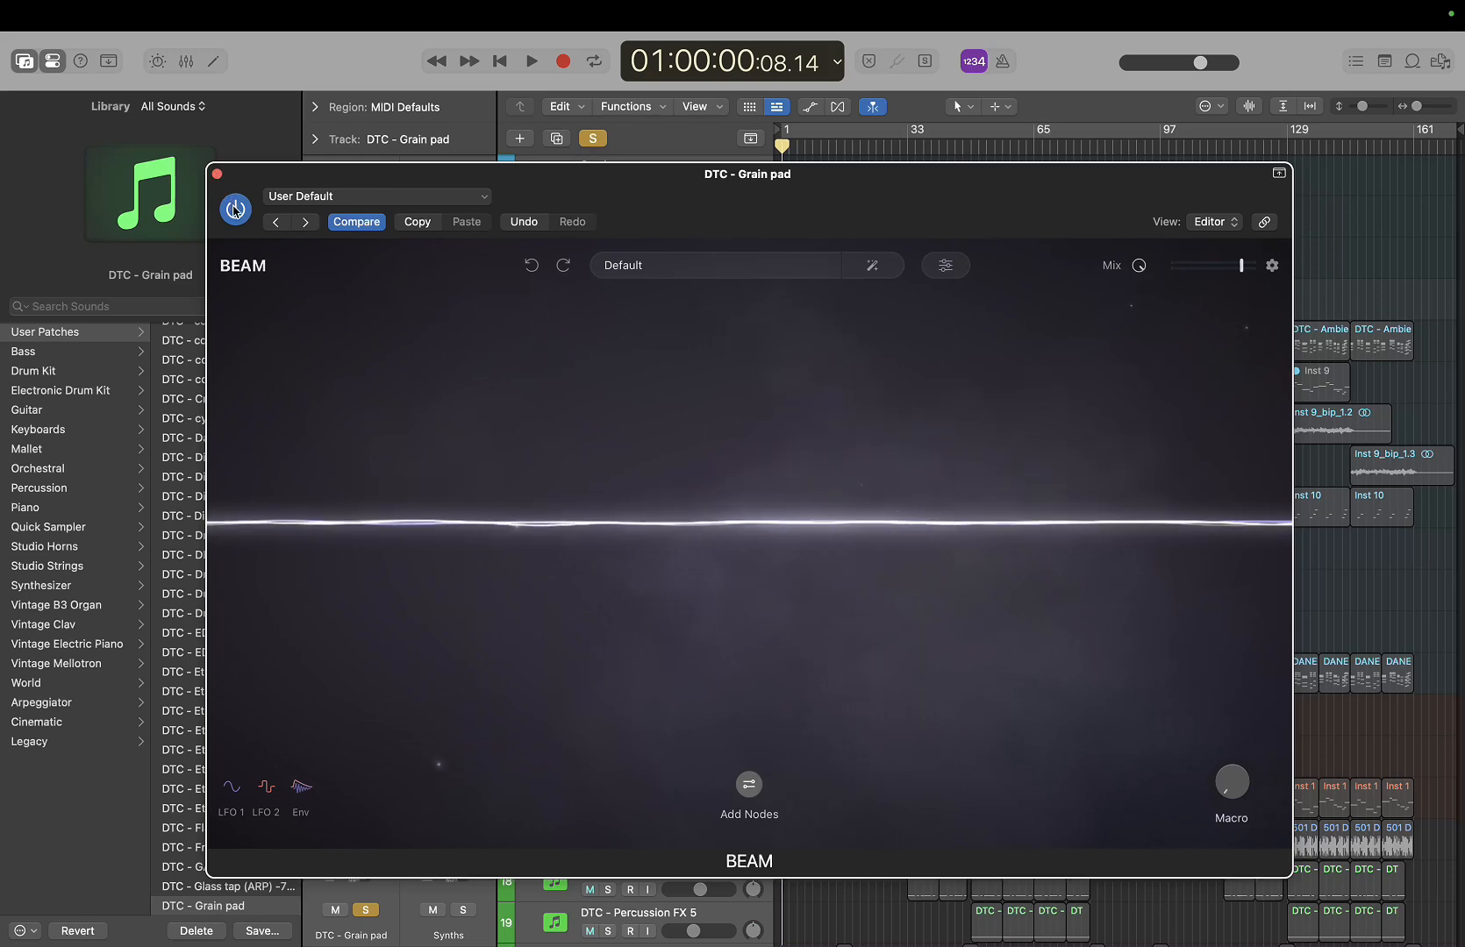
Close BEAM, open Serum on the new track and reset it to its initial preset
{"action": "left_click", "coordinate": [217, 175]}
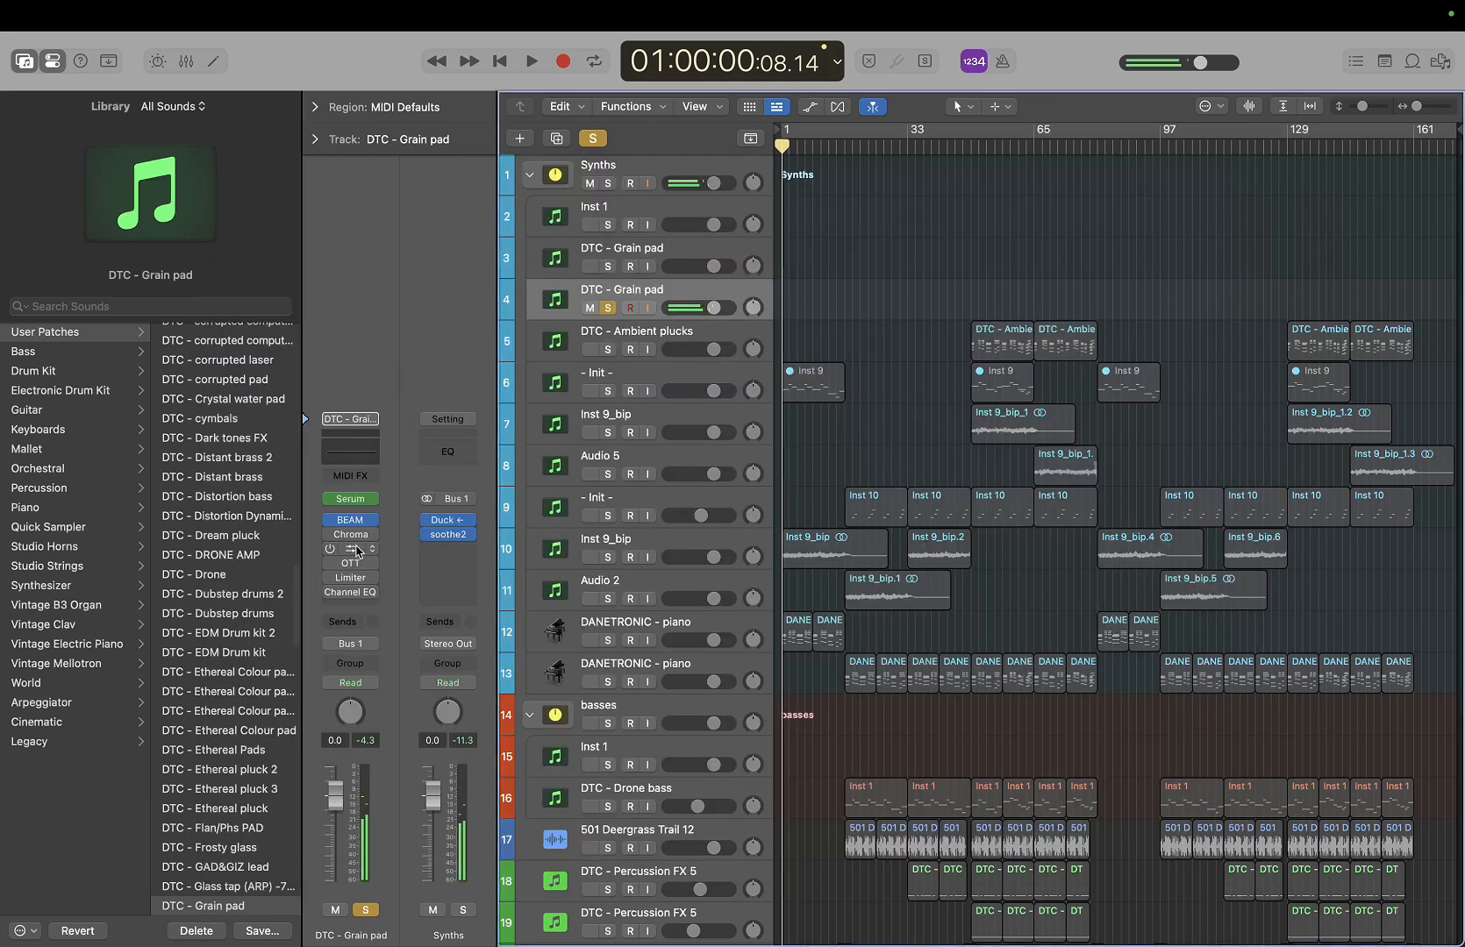
{"action": "left_click", "coordinate": [350, 498]}
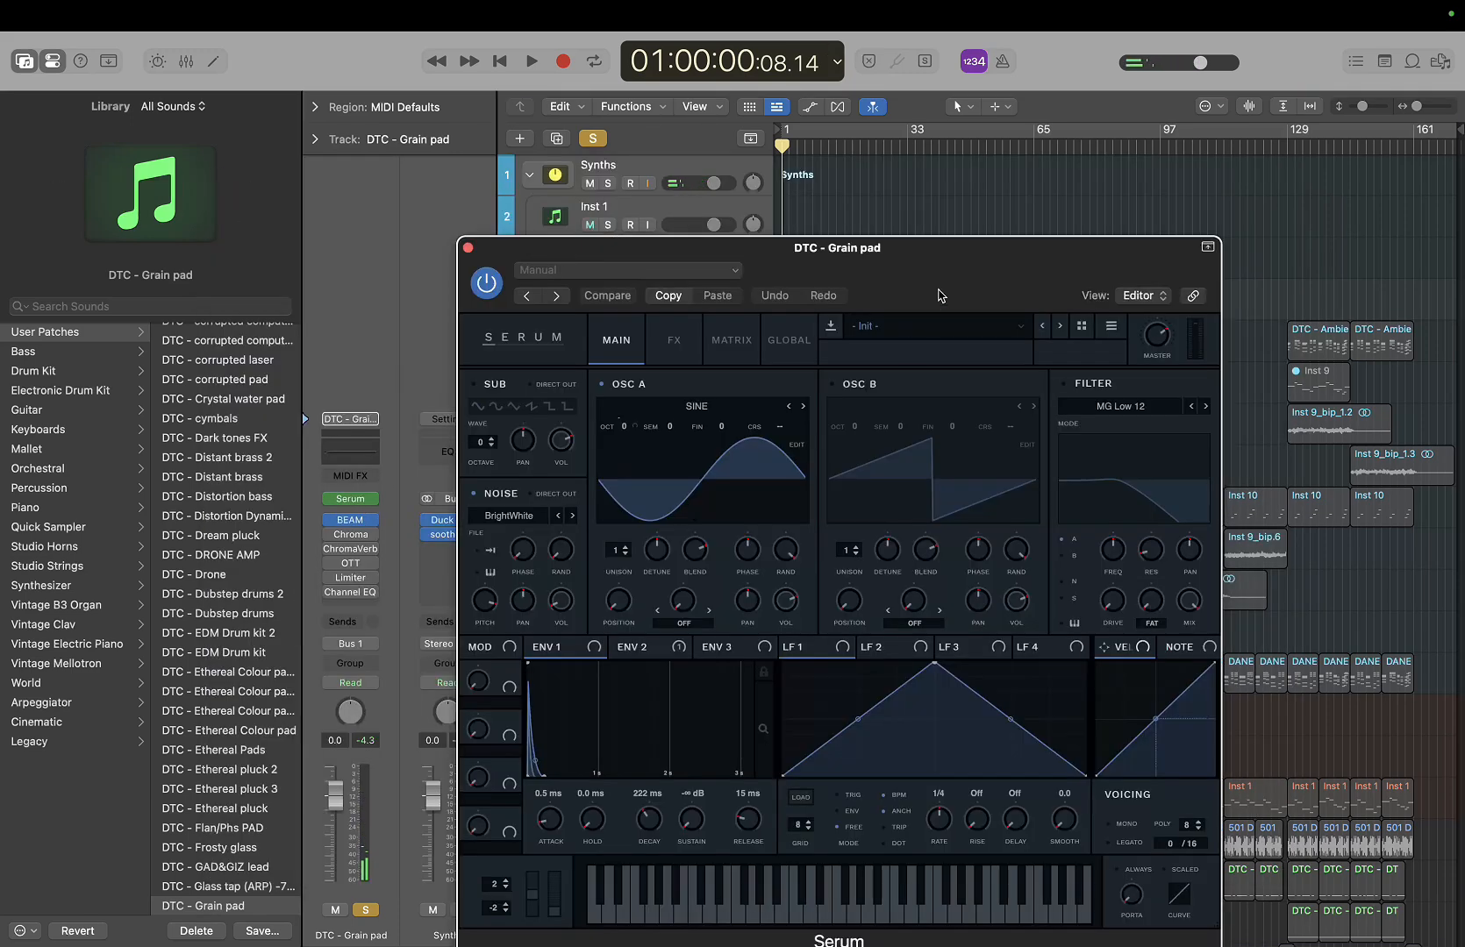
{"action": "left_click_drag", "start_coordinate": [941, 296], "coordinate": [808, 237]}
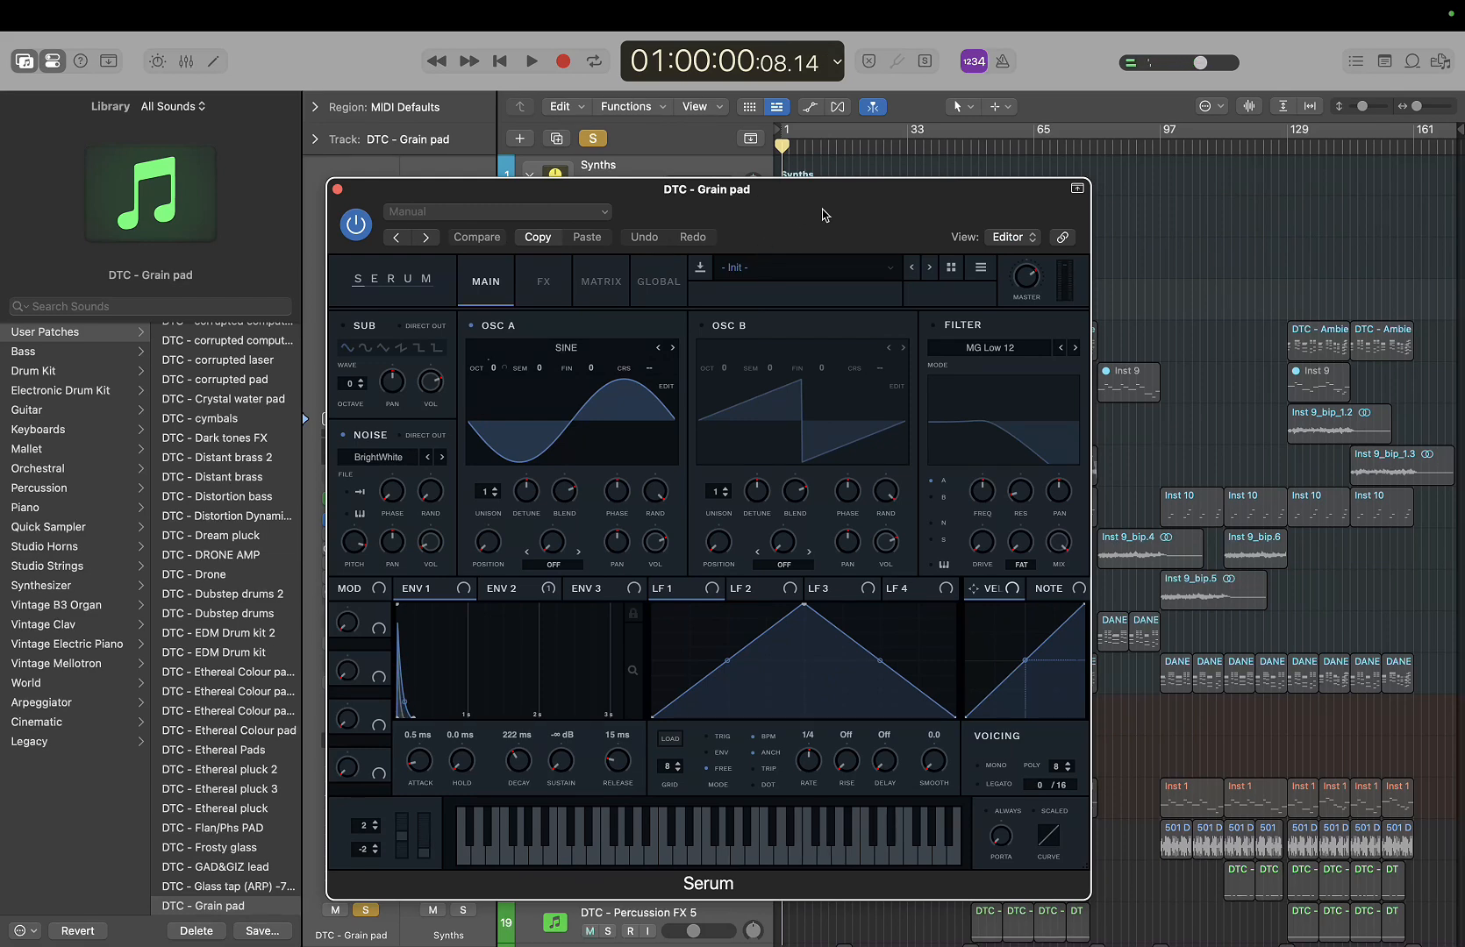
{"action": "left_click", "coordinate": [981, 268]}
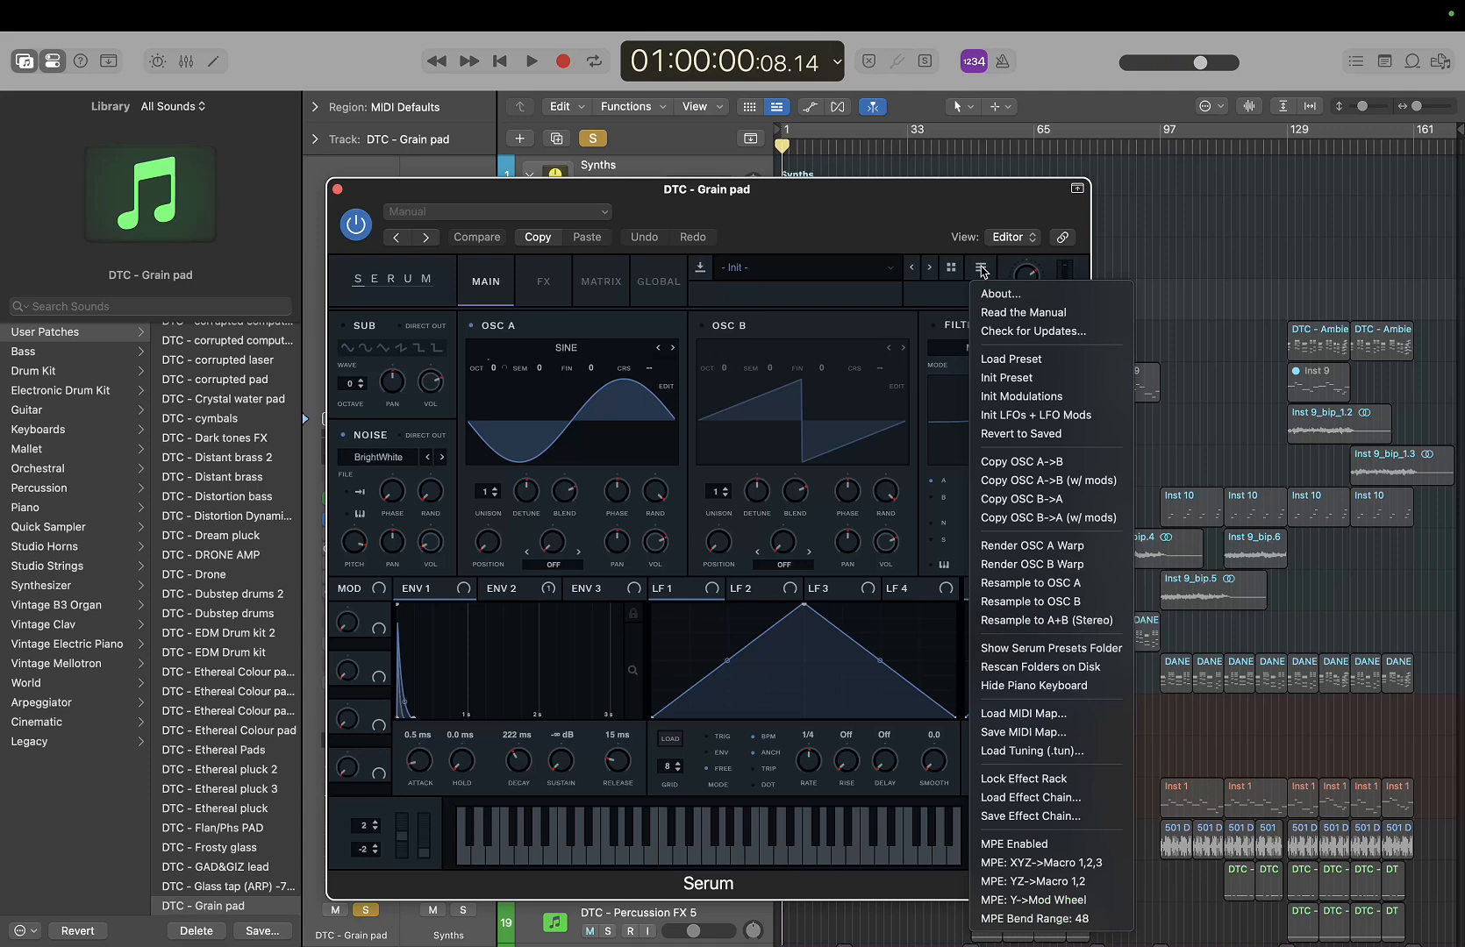
{"action": "left_click", "coordinate": [1006, 378]}
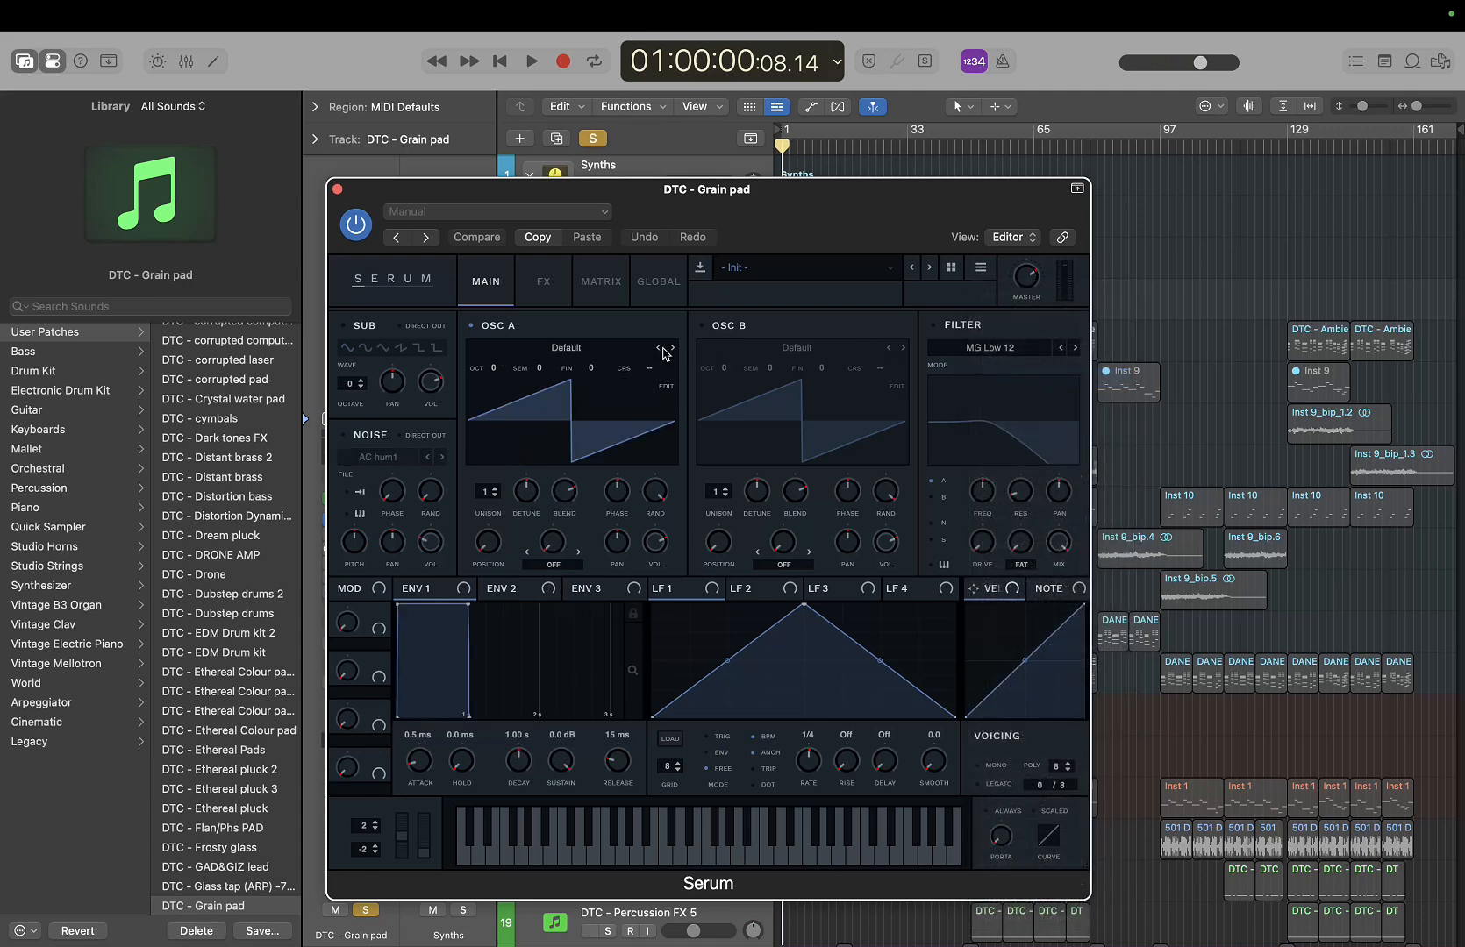
Browse Serum's oscillator A wavetables and presets without choosing any, then close Serum
{"action": "left_click", "coordinate": [604, 348]}
{"action": "mouse_move", "coordinate": [642, 420]}
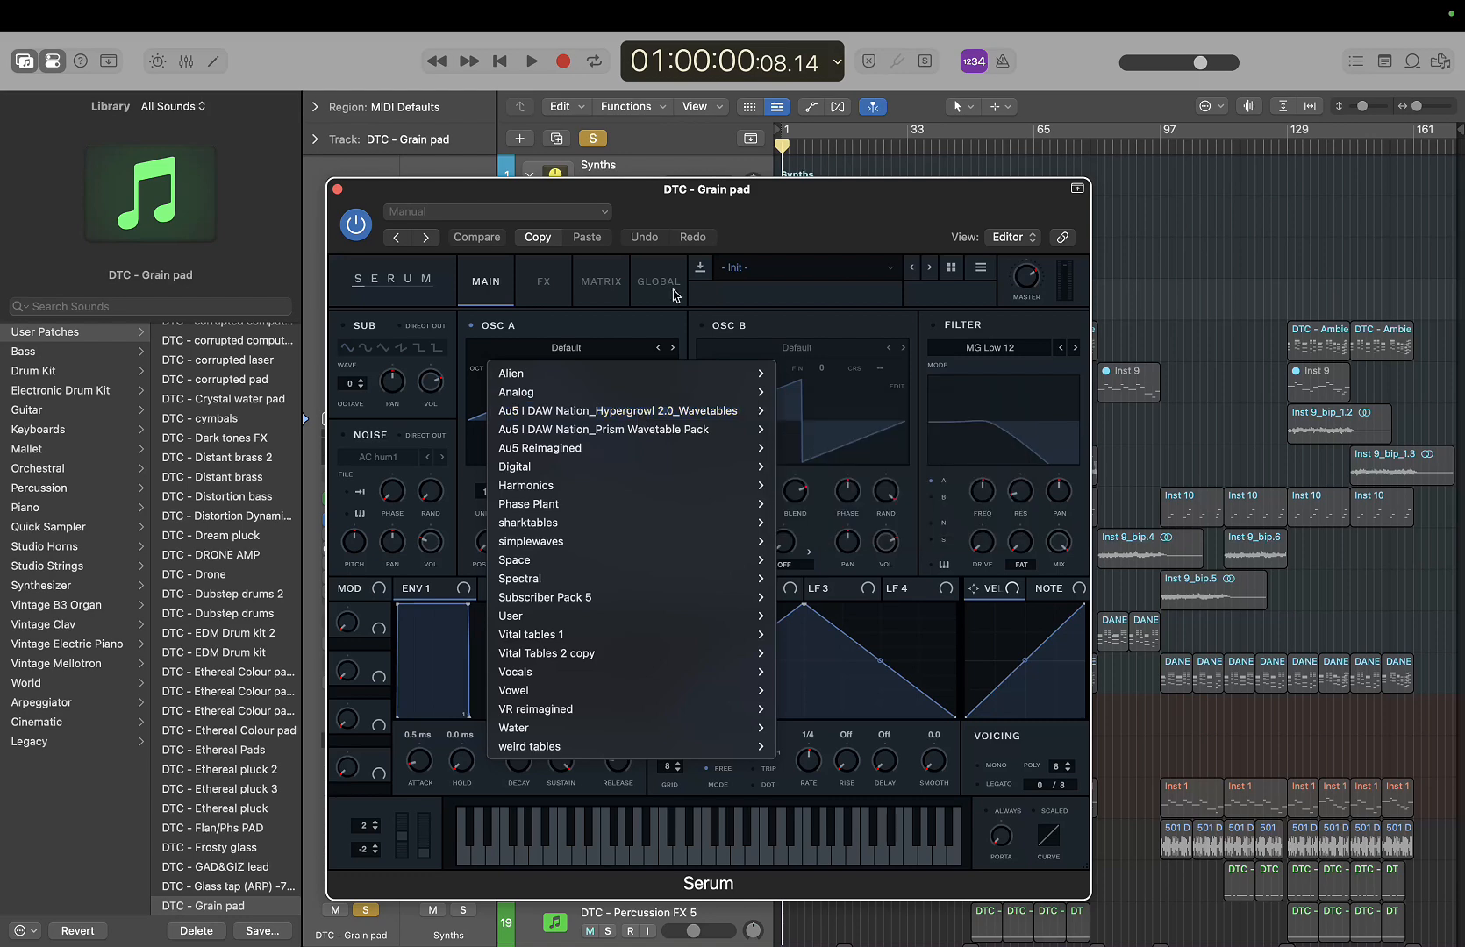
{"action": "left_click", "coordinate": [737, 209]}
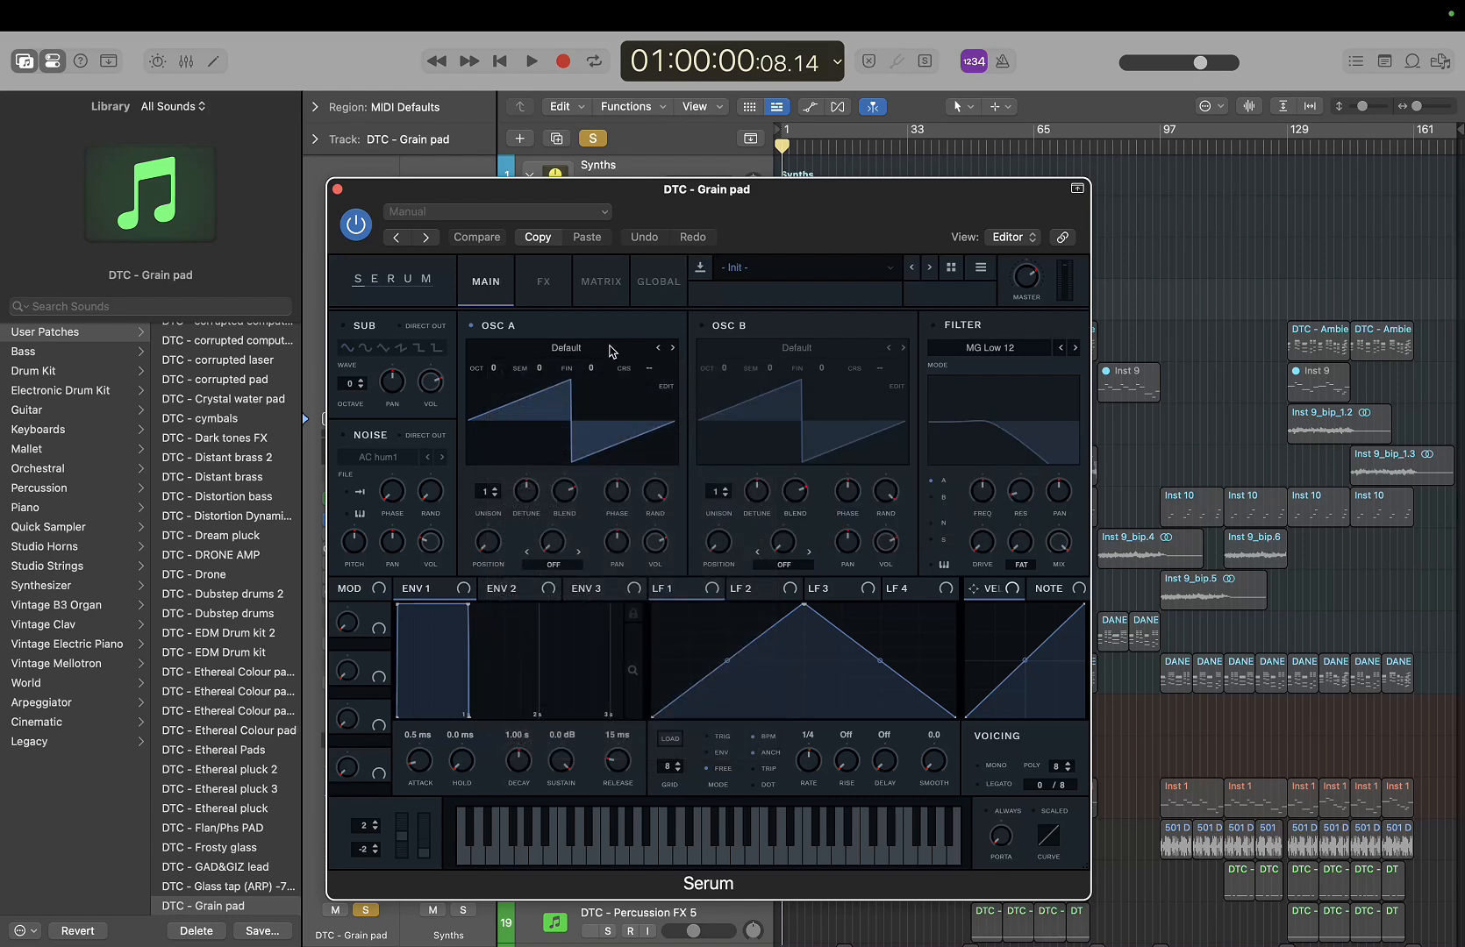
{"action": "left_click", "coordinate": [815, 285]}
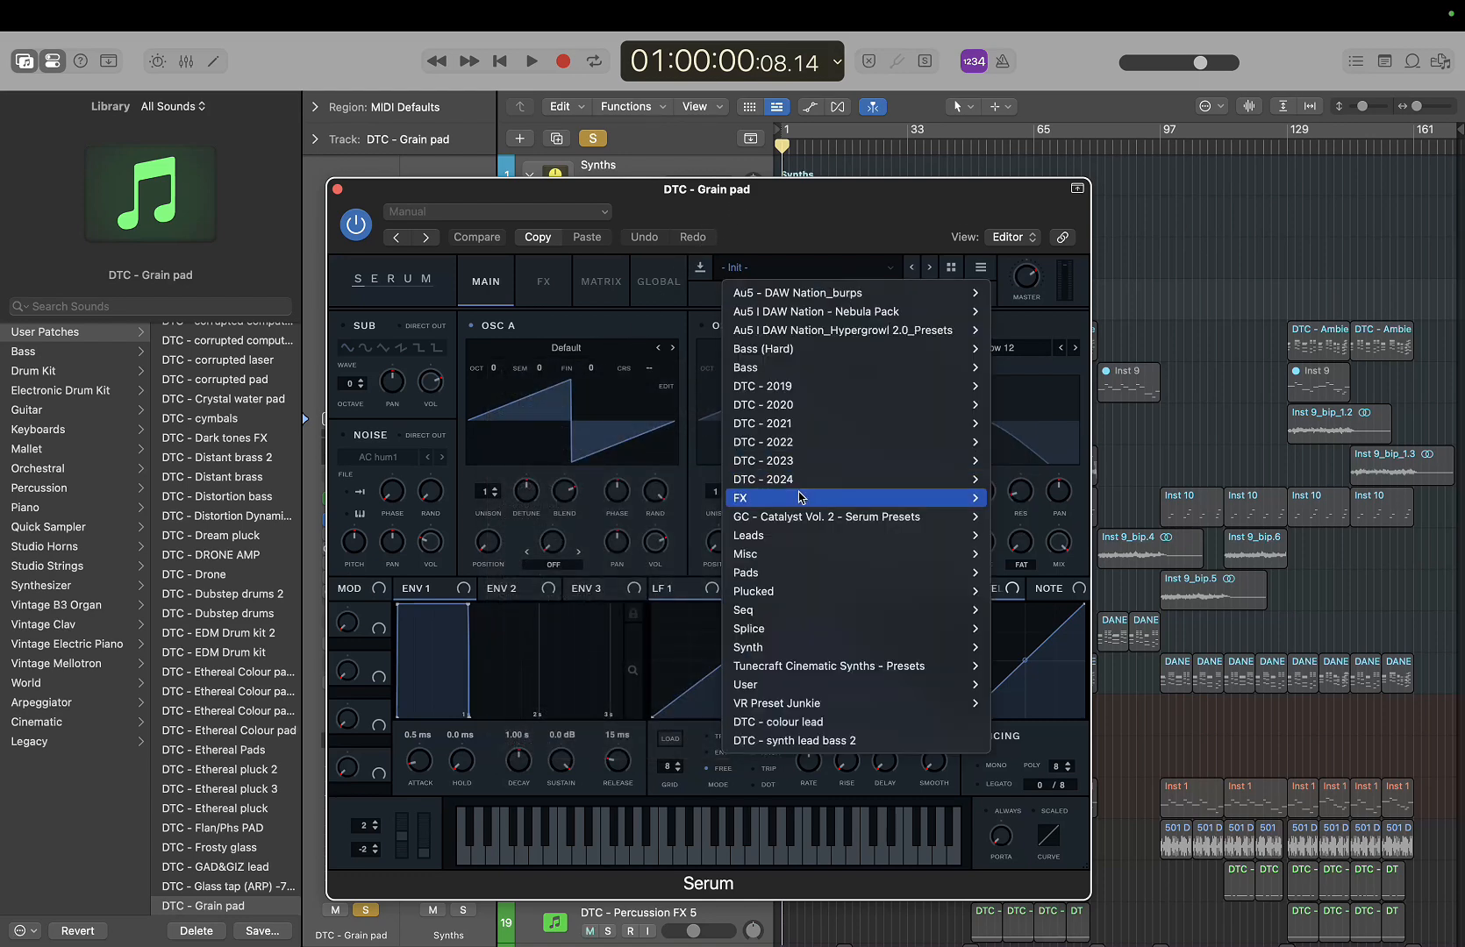
{"action": "mouse_move", "coordinate": [801, 479]}
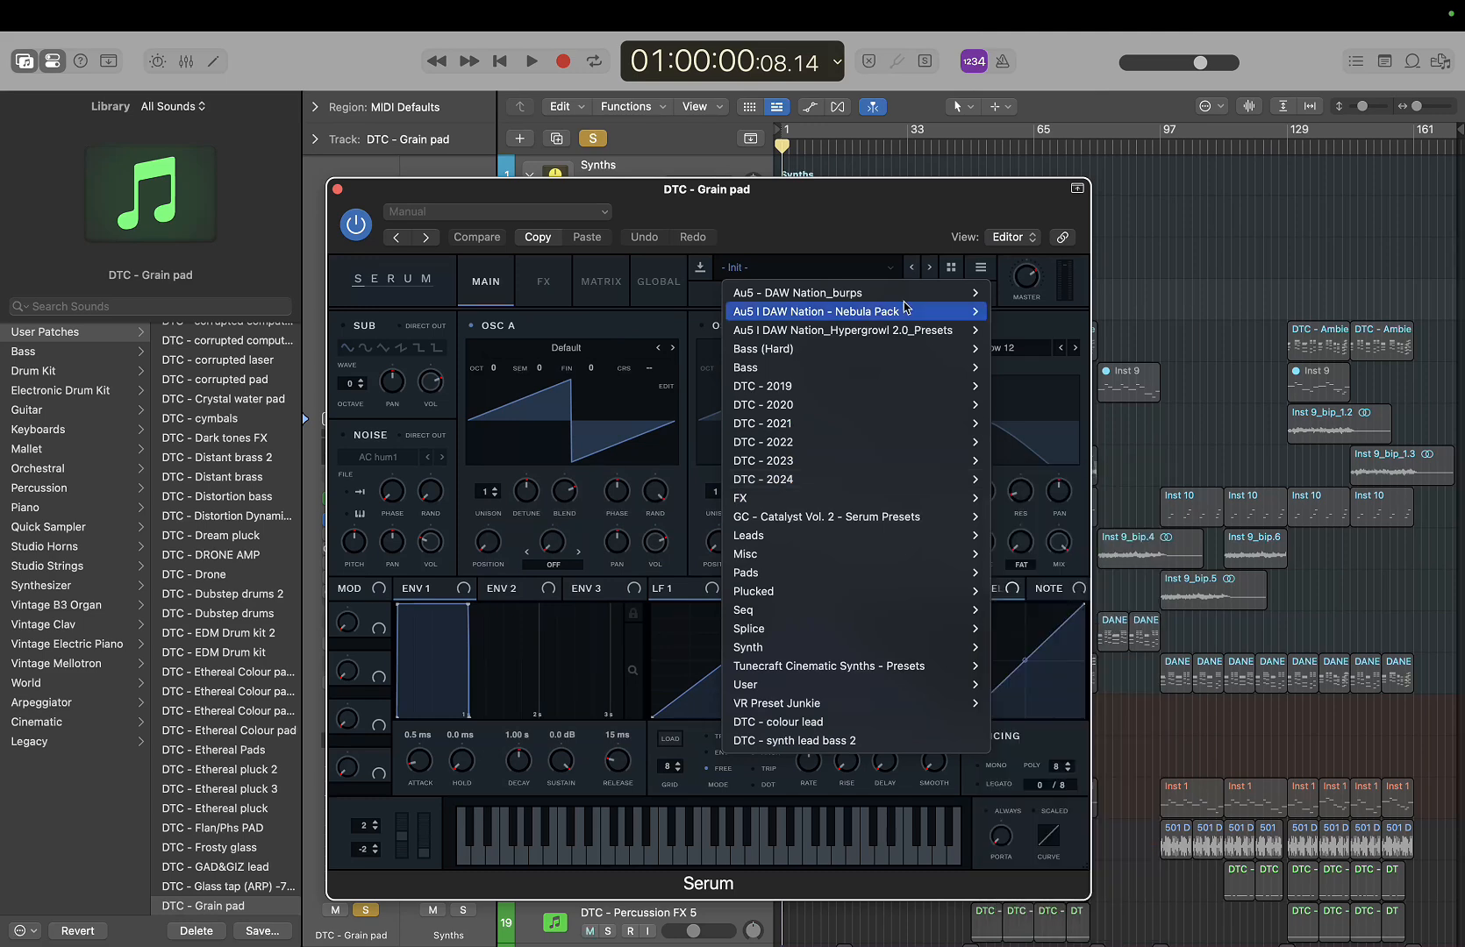
{"action": "left_click", "coordinate": [836, 229]}
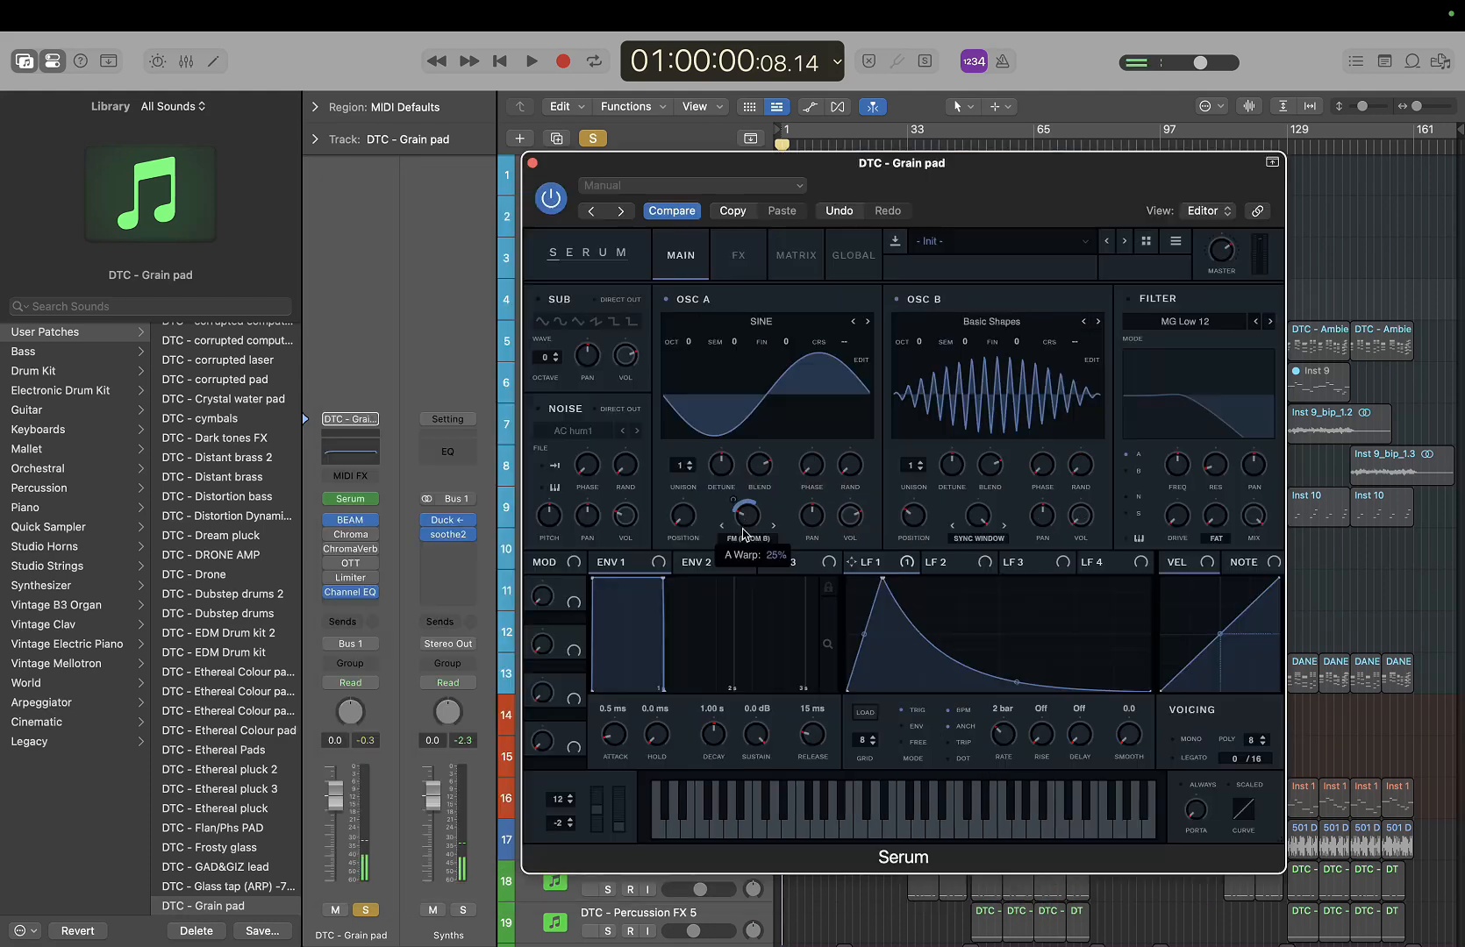
{"action": "left_click", "coordinate": [532, 164]}
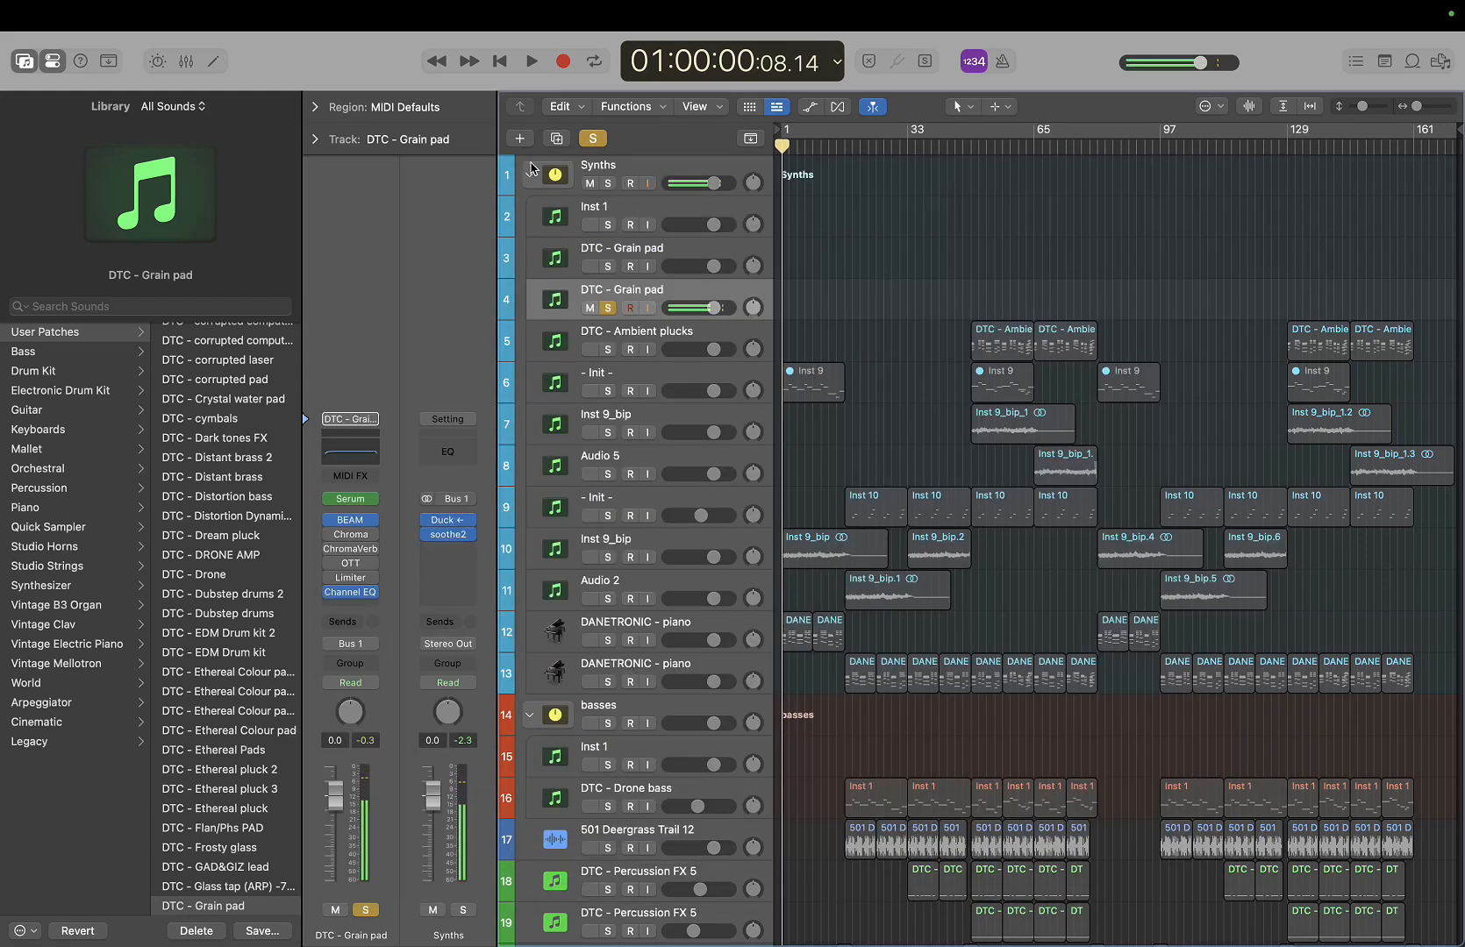
Open BEAM on the DTC - Grain pad track, add a Grains node and show Grains A's settings
{"action": "left_click", "coordinate": [351, 520]}
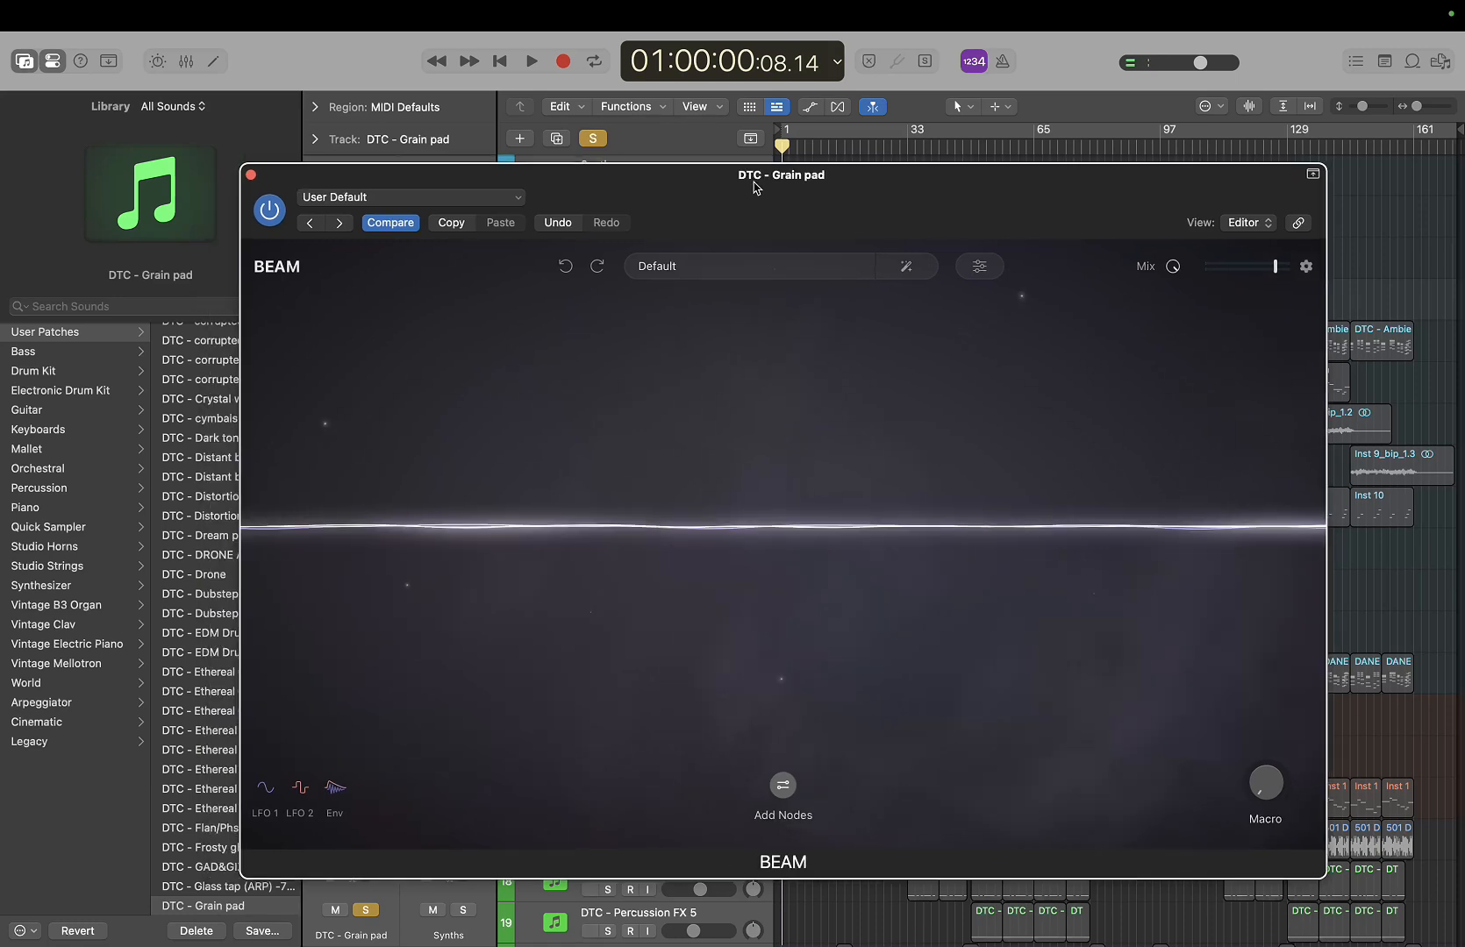
{"action": "left_click_drag", "start_coordinate": [754, 187], "coordinate": [719, 200]}
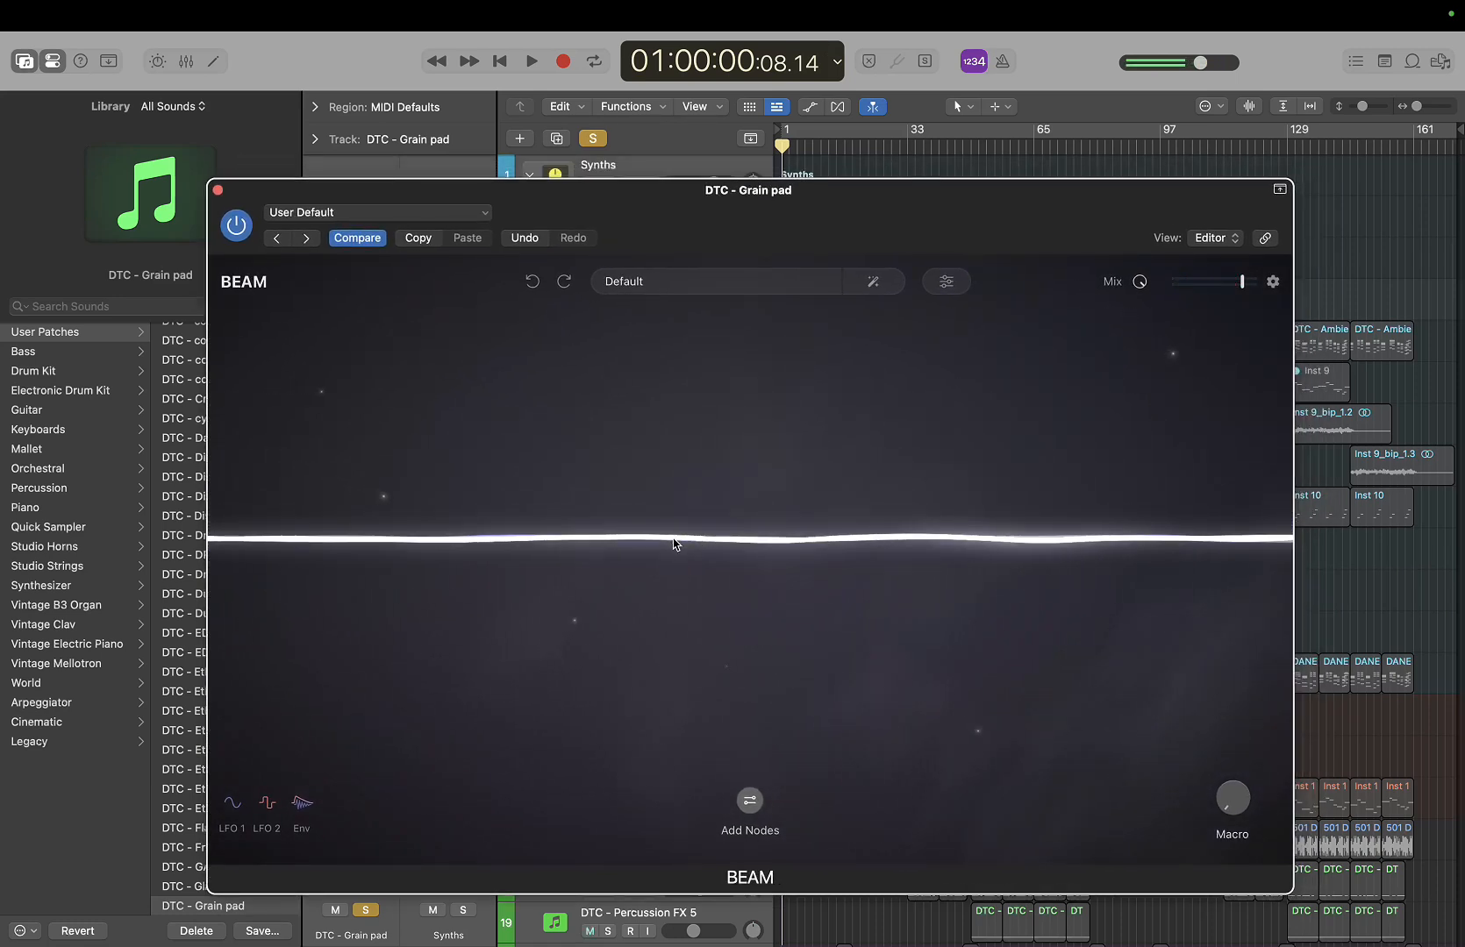
{"action": "left_click", "coordinate": [724, 539]}
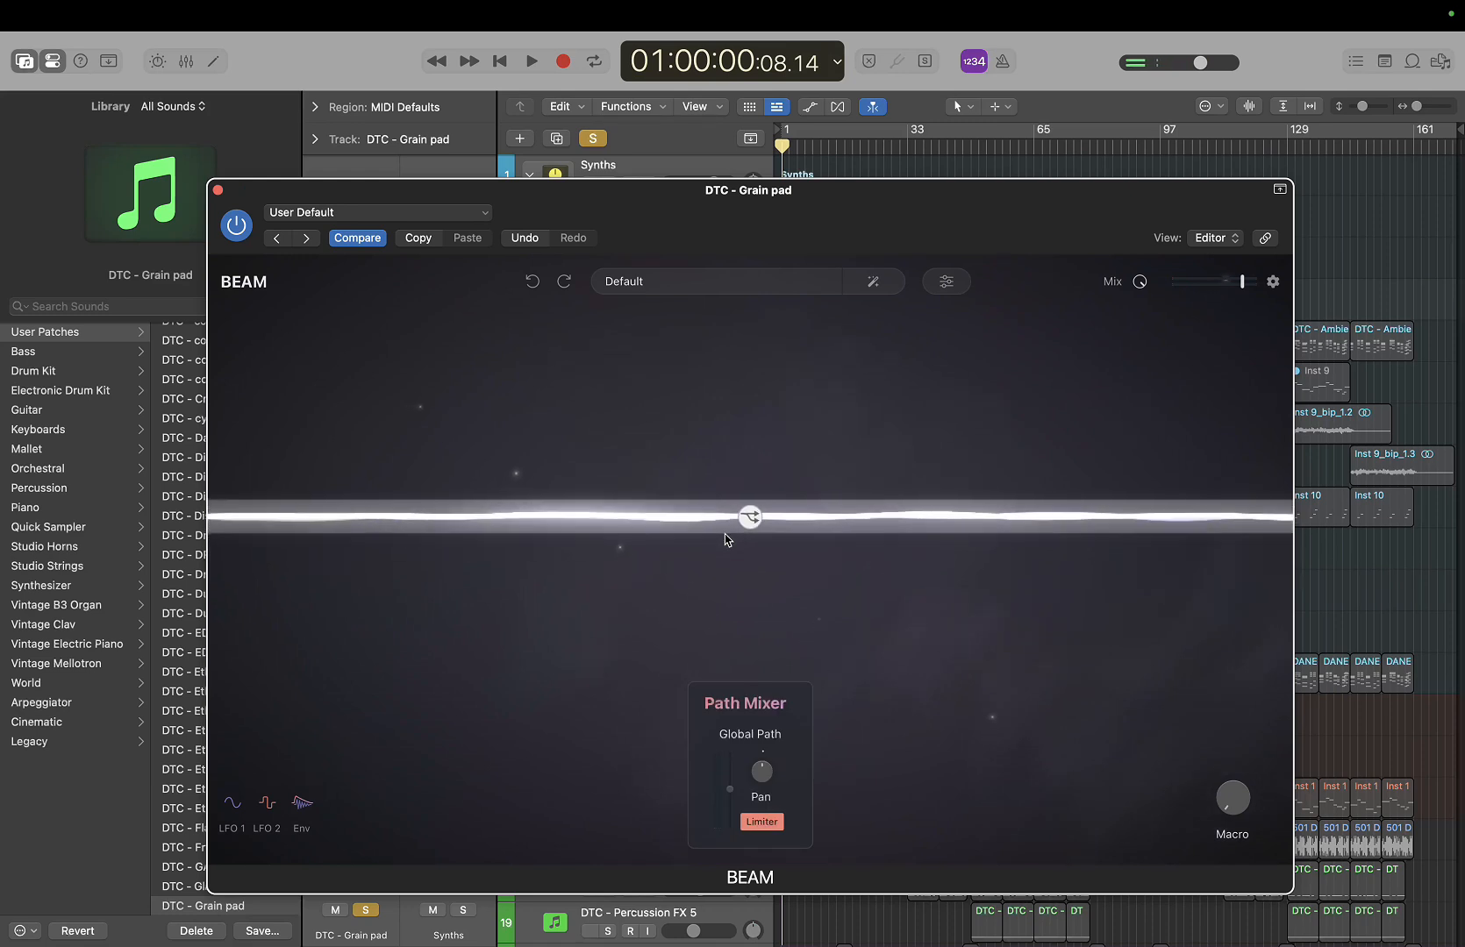
{"action": "left_click", "coordinate": [798, 674]}
{"action": "left_click", "coordinate": [749, 802]}
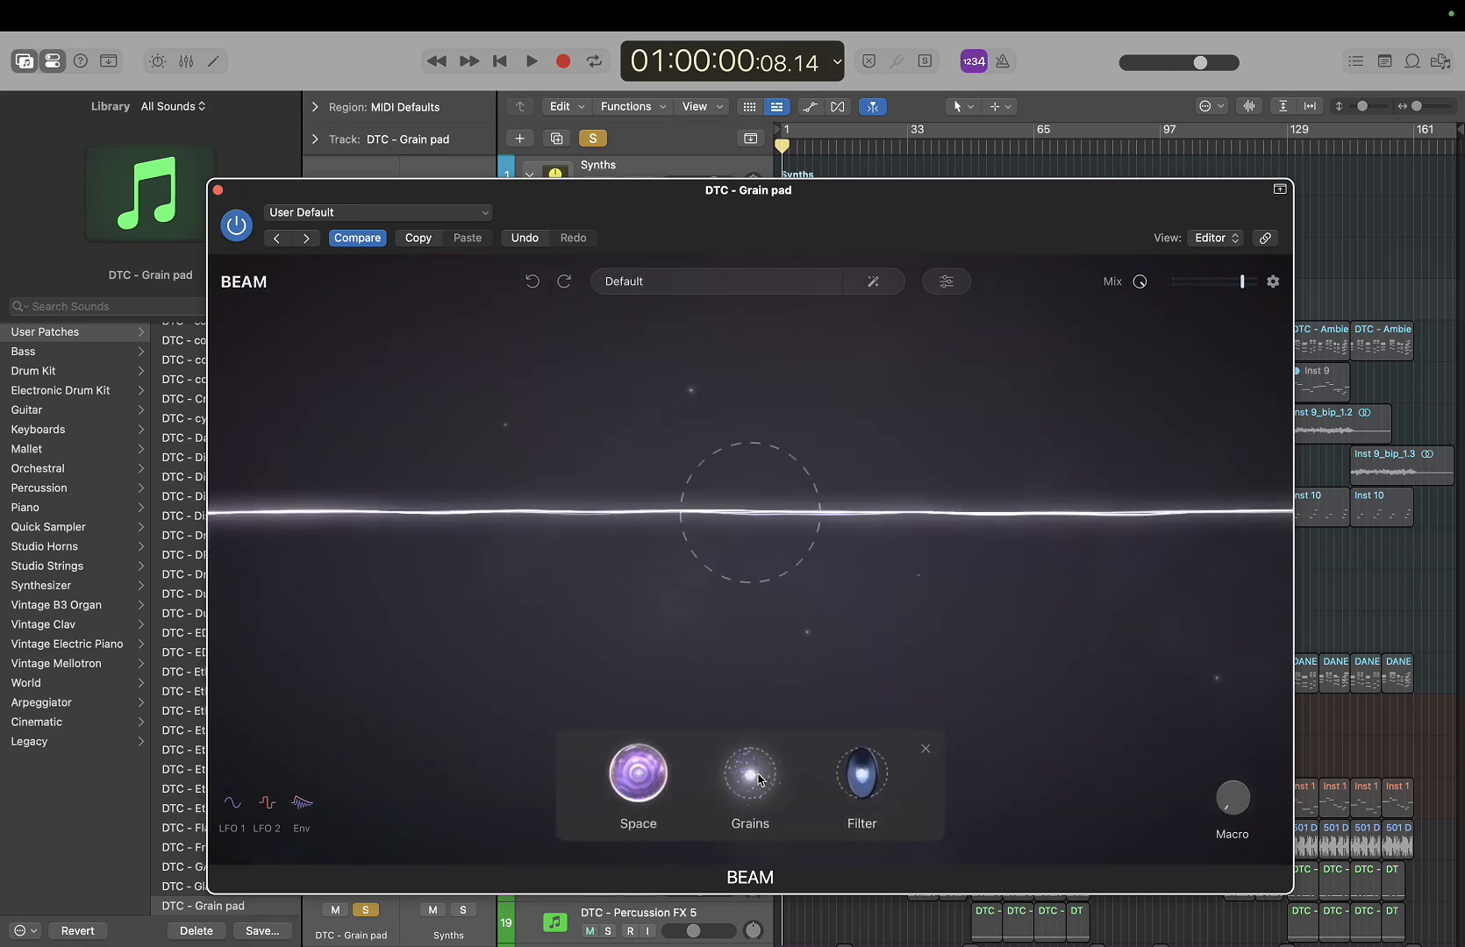
{"action": "left_click", "coordinate": [759, 779]}
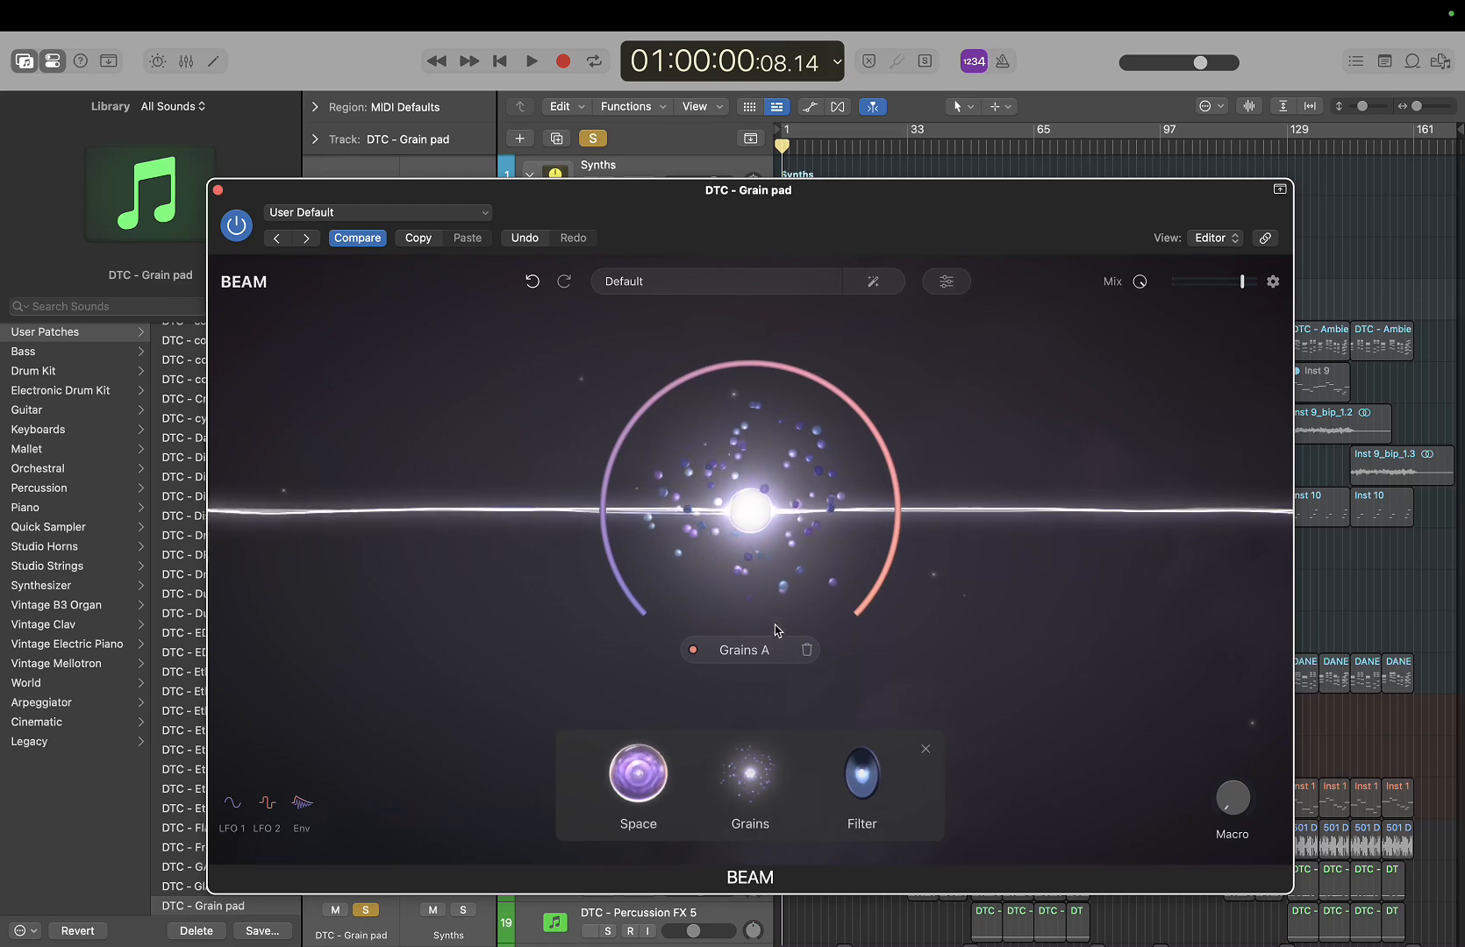
{"action": "left_click", "coordinate": [735, 645]}
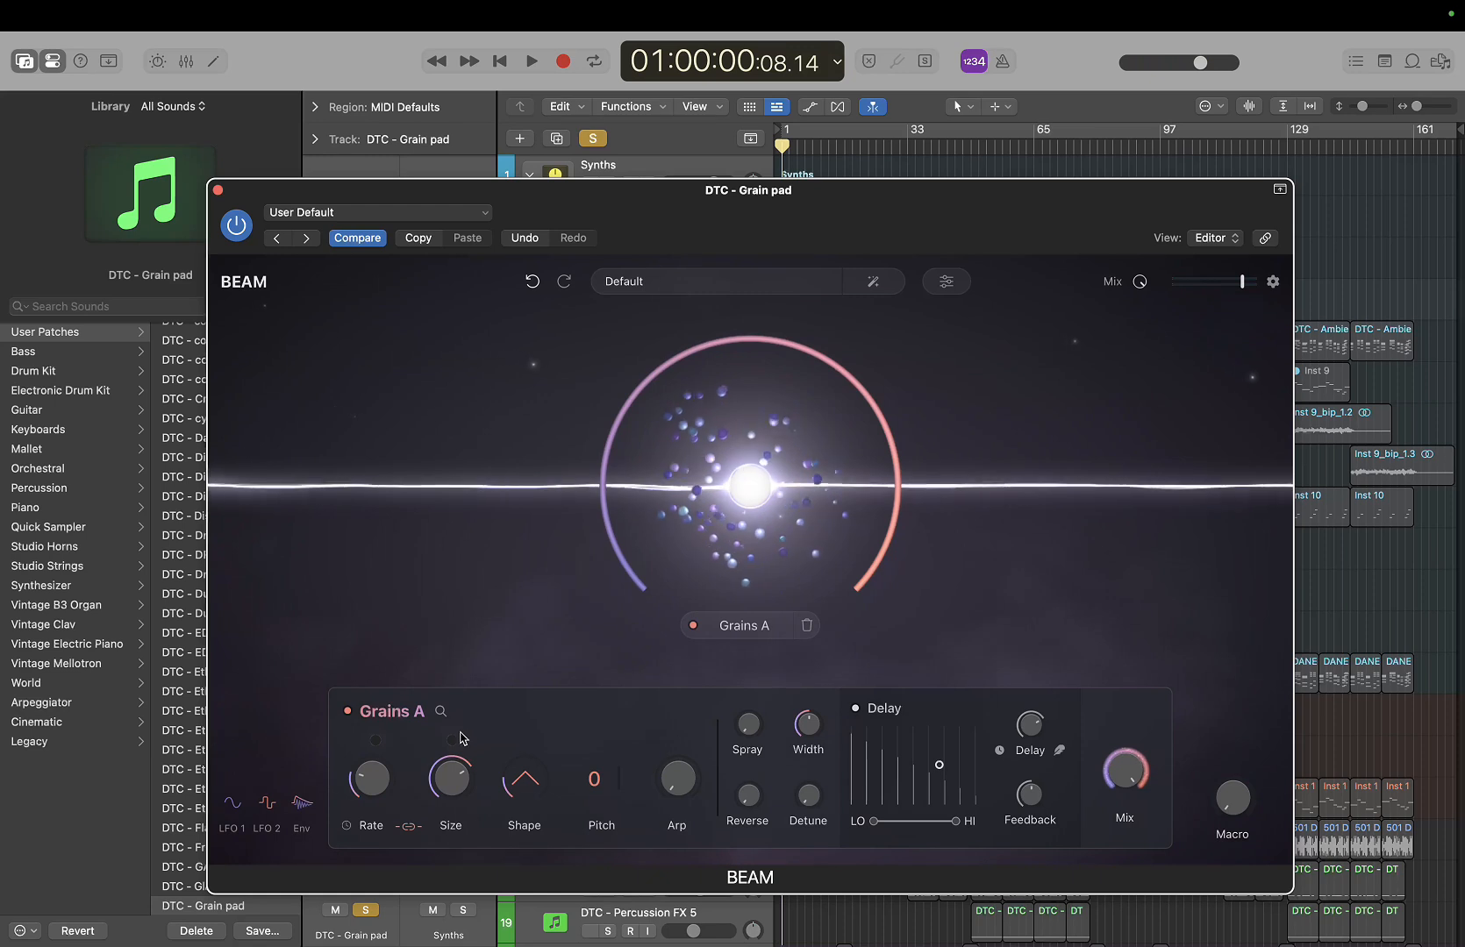
Raise Grains A's rate to about 16.9 Hz, shorten its delay and turn the arpeggiator on
{"action": "mouse_move", "coordinate": [449, 780]}
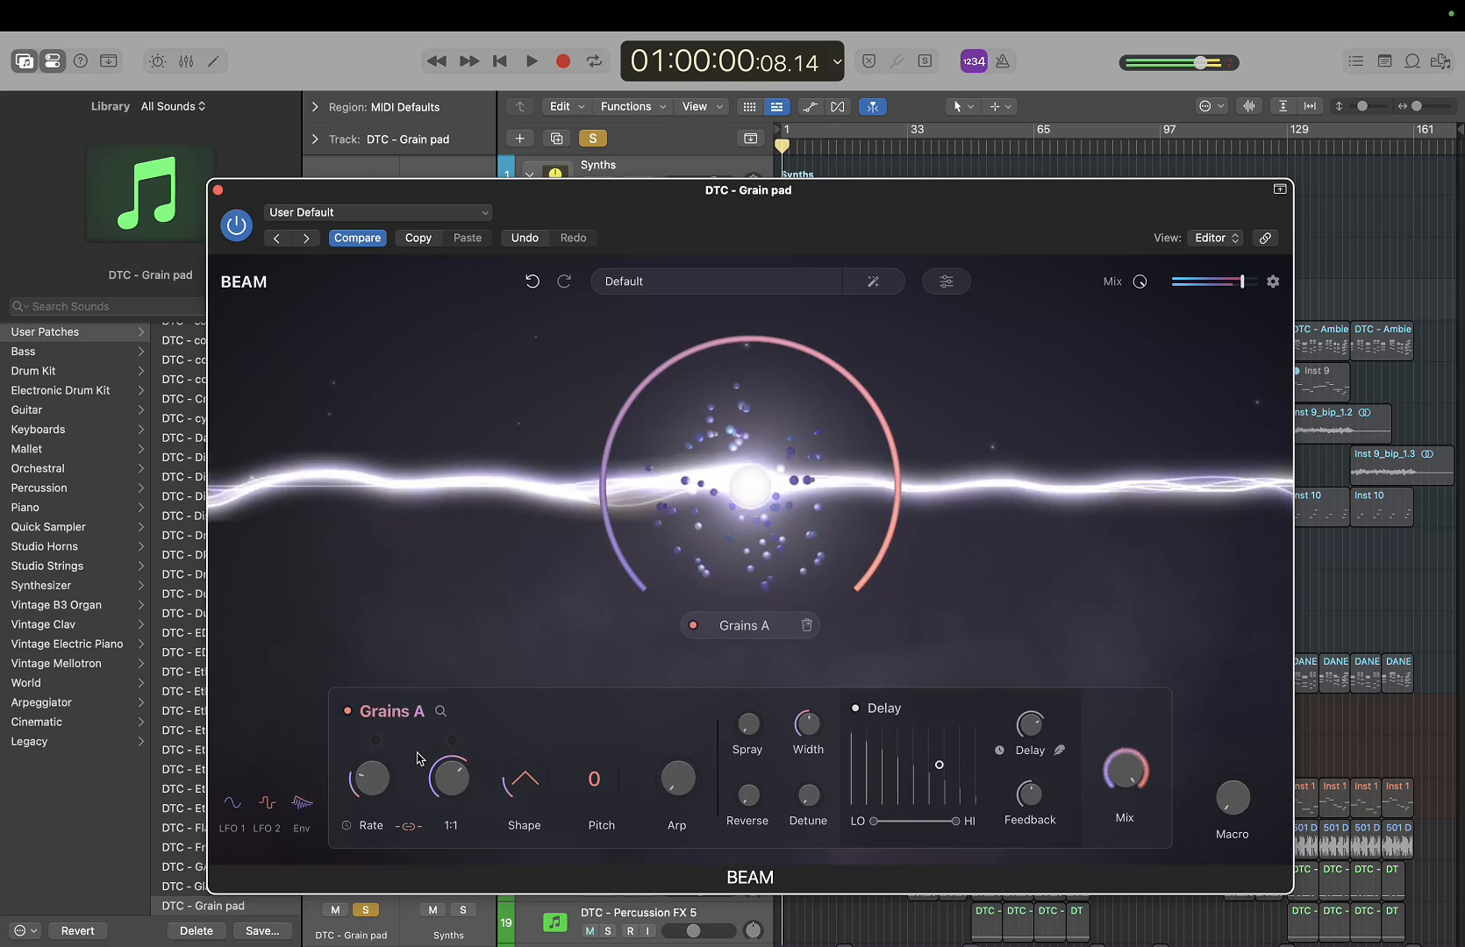
{"action": "mouse_move", "coordinate": [382, 781]}
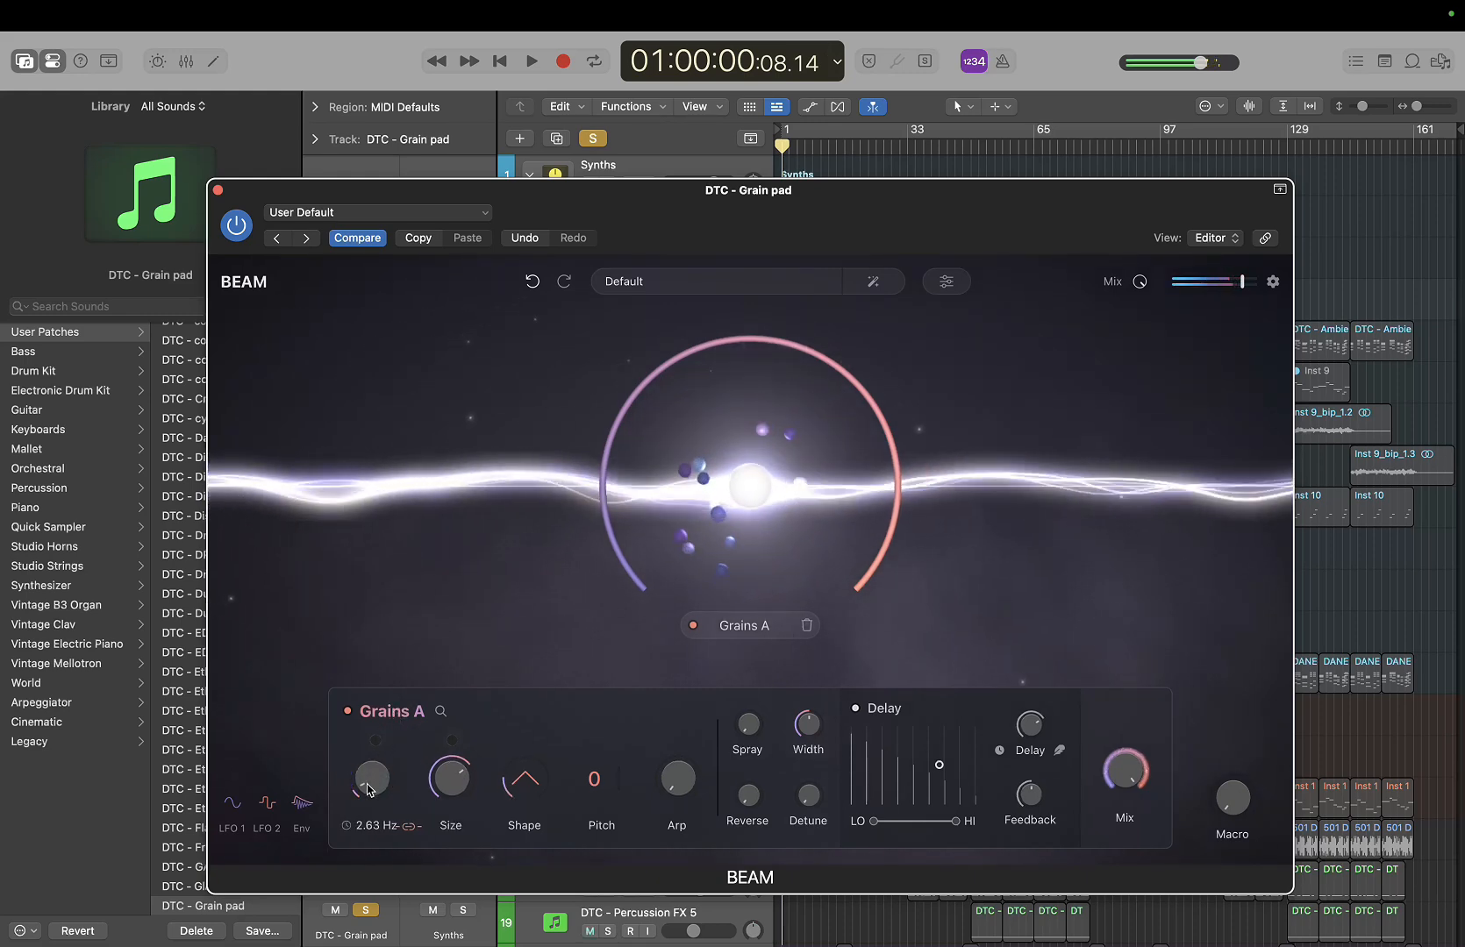
{"action": "left_click_drag", "start_coordinate": [370, 756], "coordinate": [373, 742]}
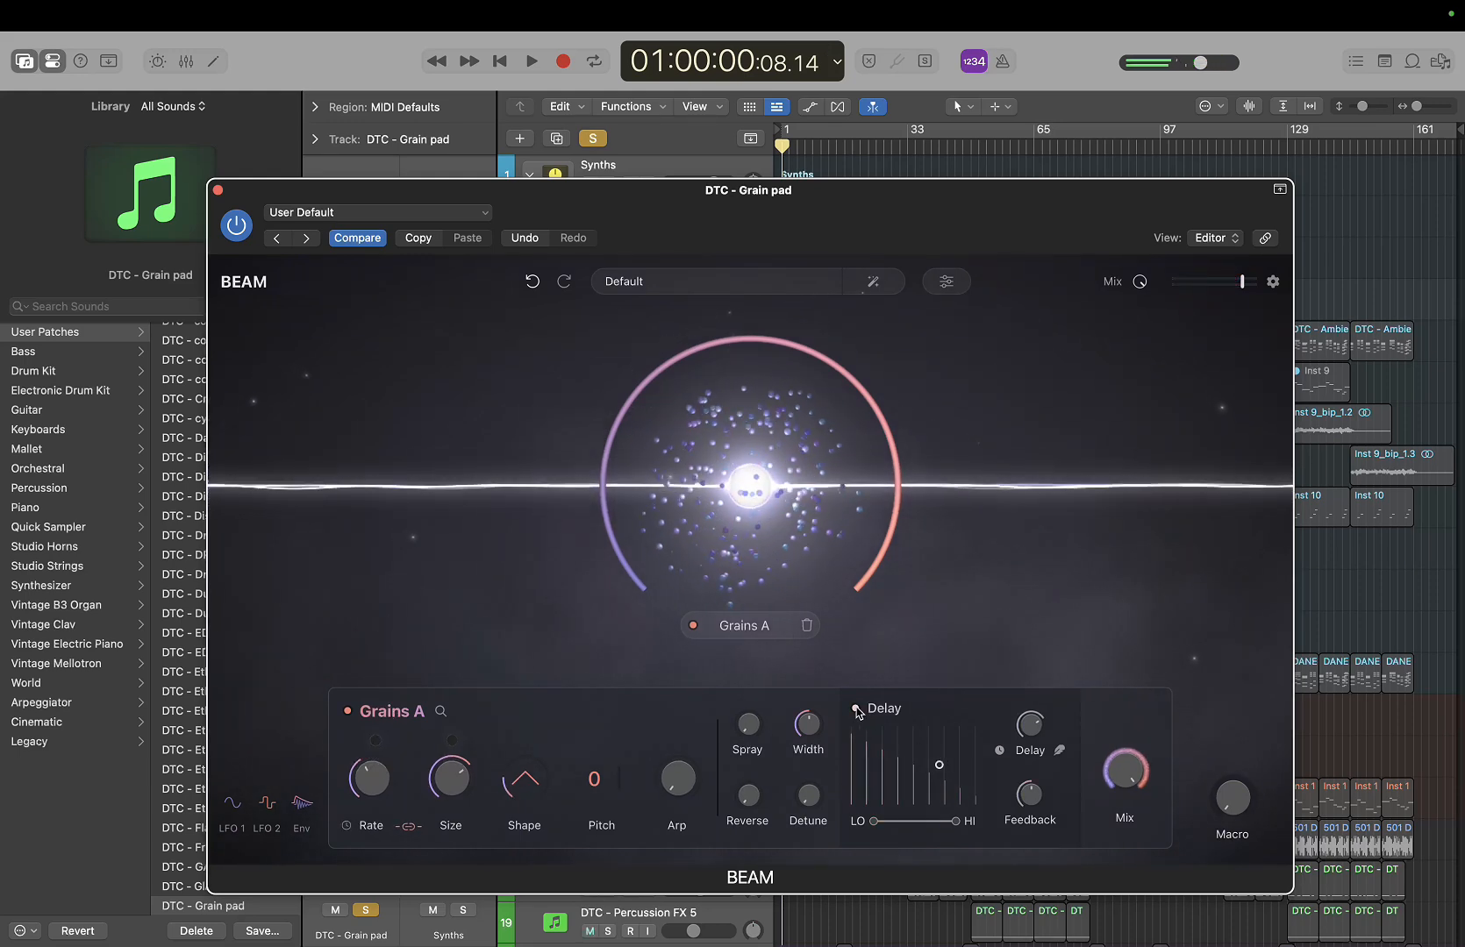
{"action": "left_click_drag", "start_coordinate": [944, 760], "coordinate": [968, 726]}
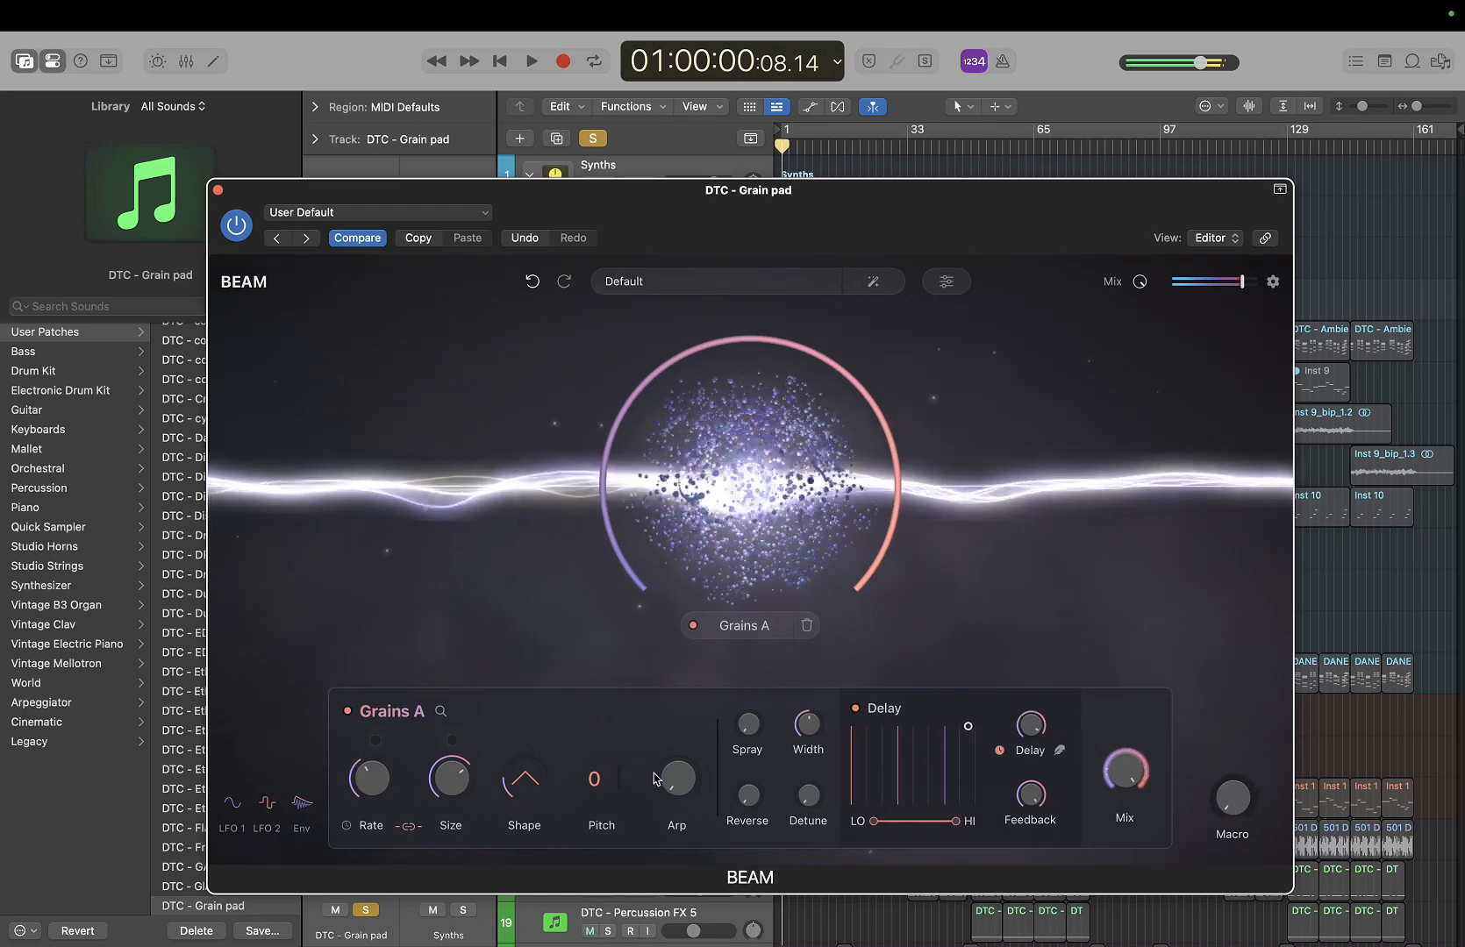
{"action": "left_click_drag", "start_coordinate": [676, 792], "coordinate": [680, 756]}
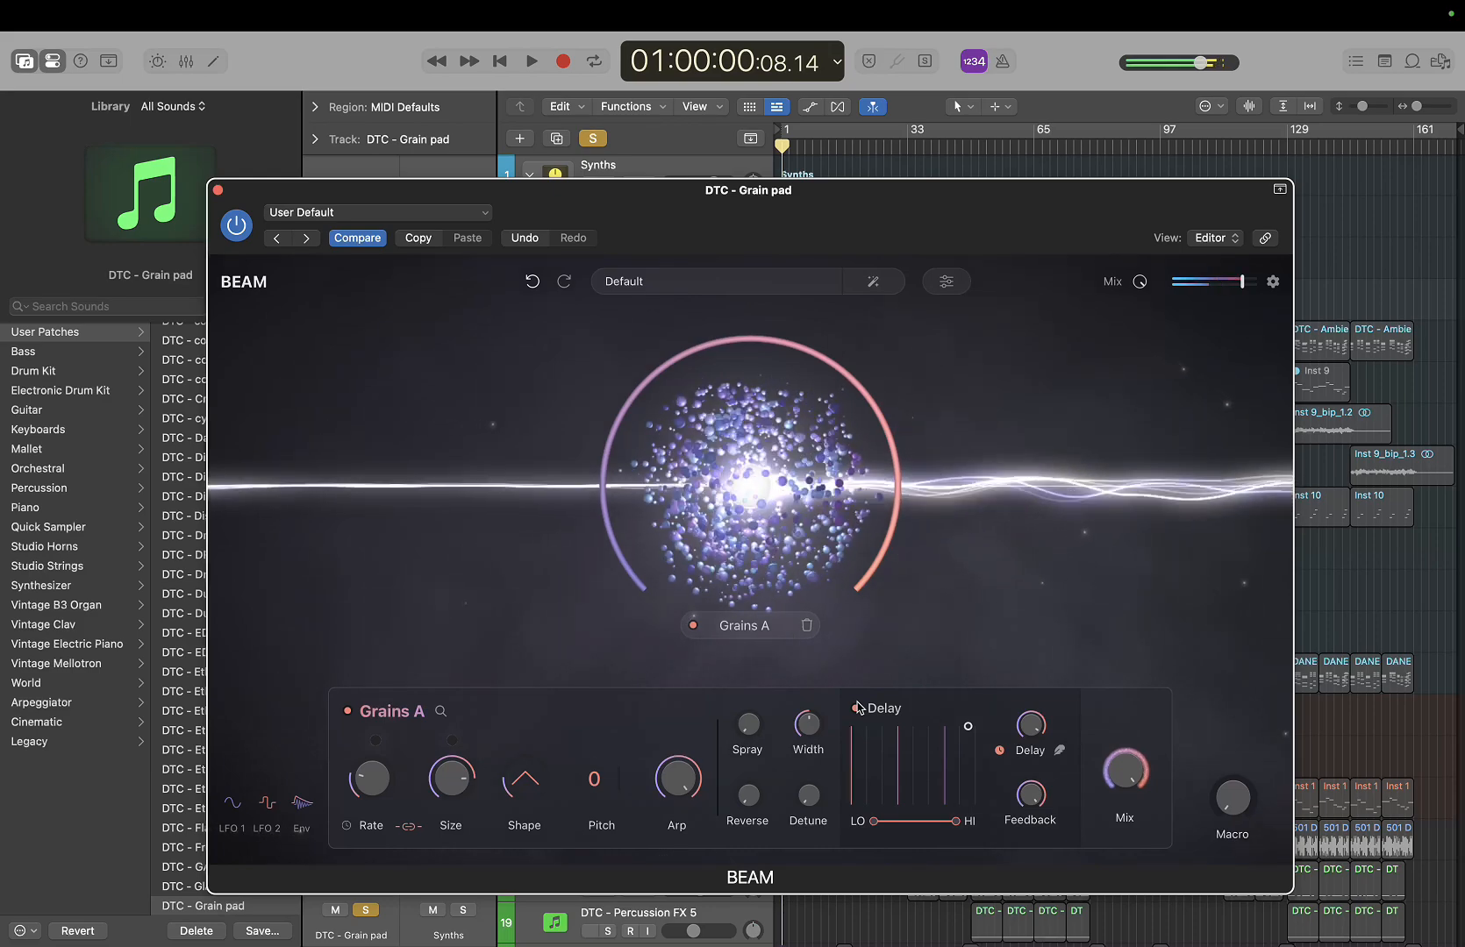
Audition the grains, set grain pitch back to 0 and raise the delay low cut to about 206 Hz
{"action": "key", "text": "space"}
{"action": "key", "text": "space"}
{"action": "key", "text": "Return"}
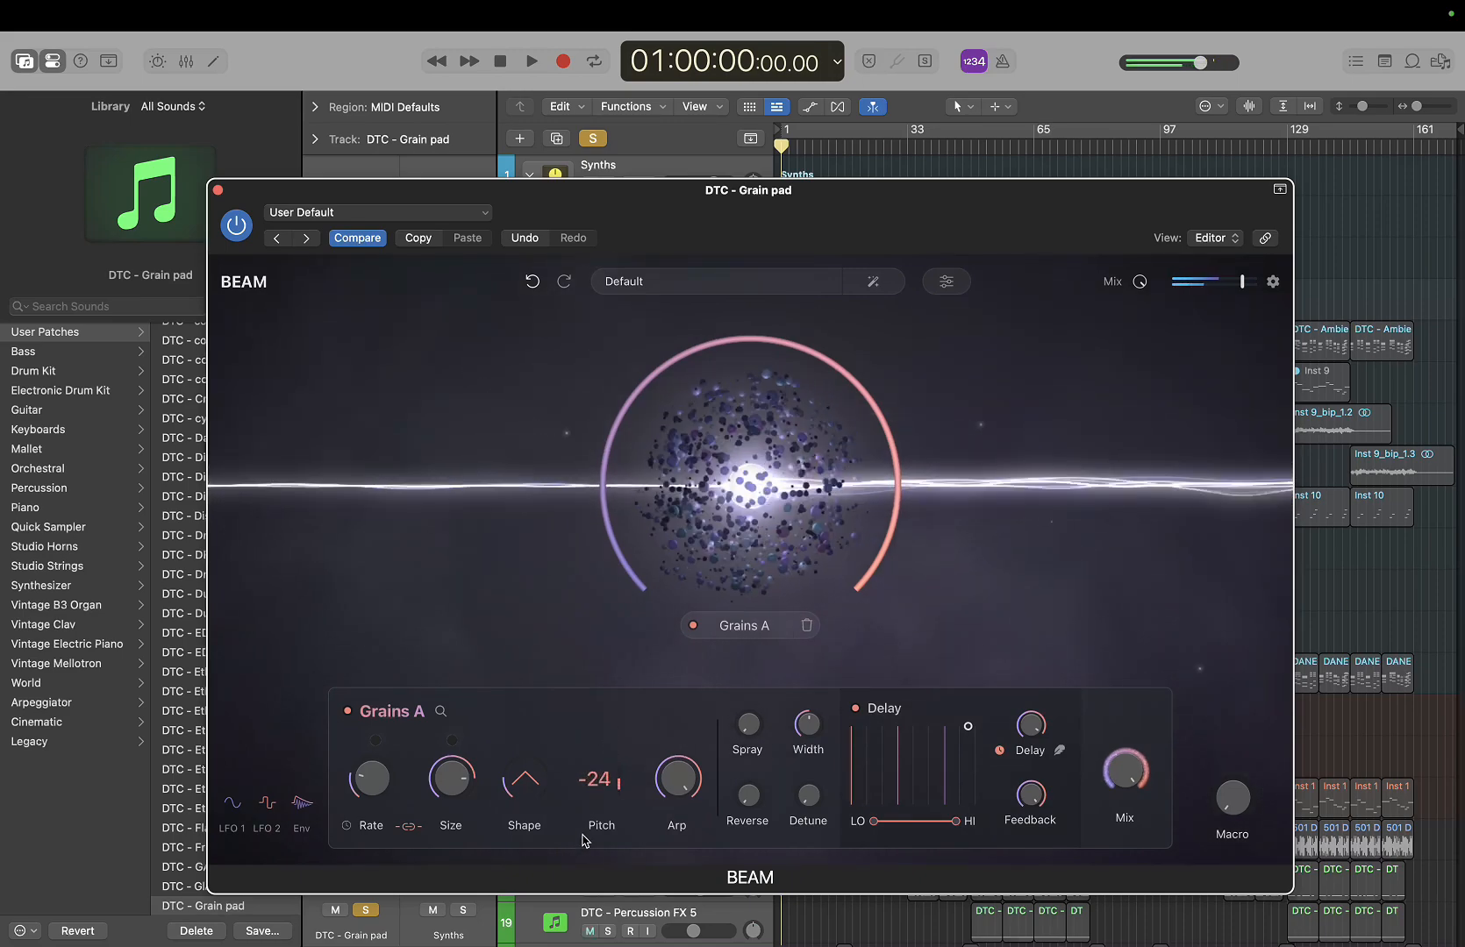
{"action": "left_click_drag", "start_coordinate": [594, 780], "coordinate": [594, 762]}
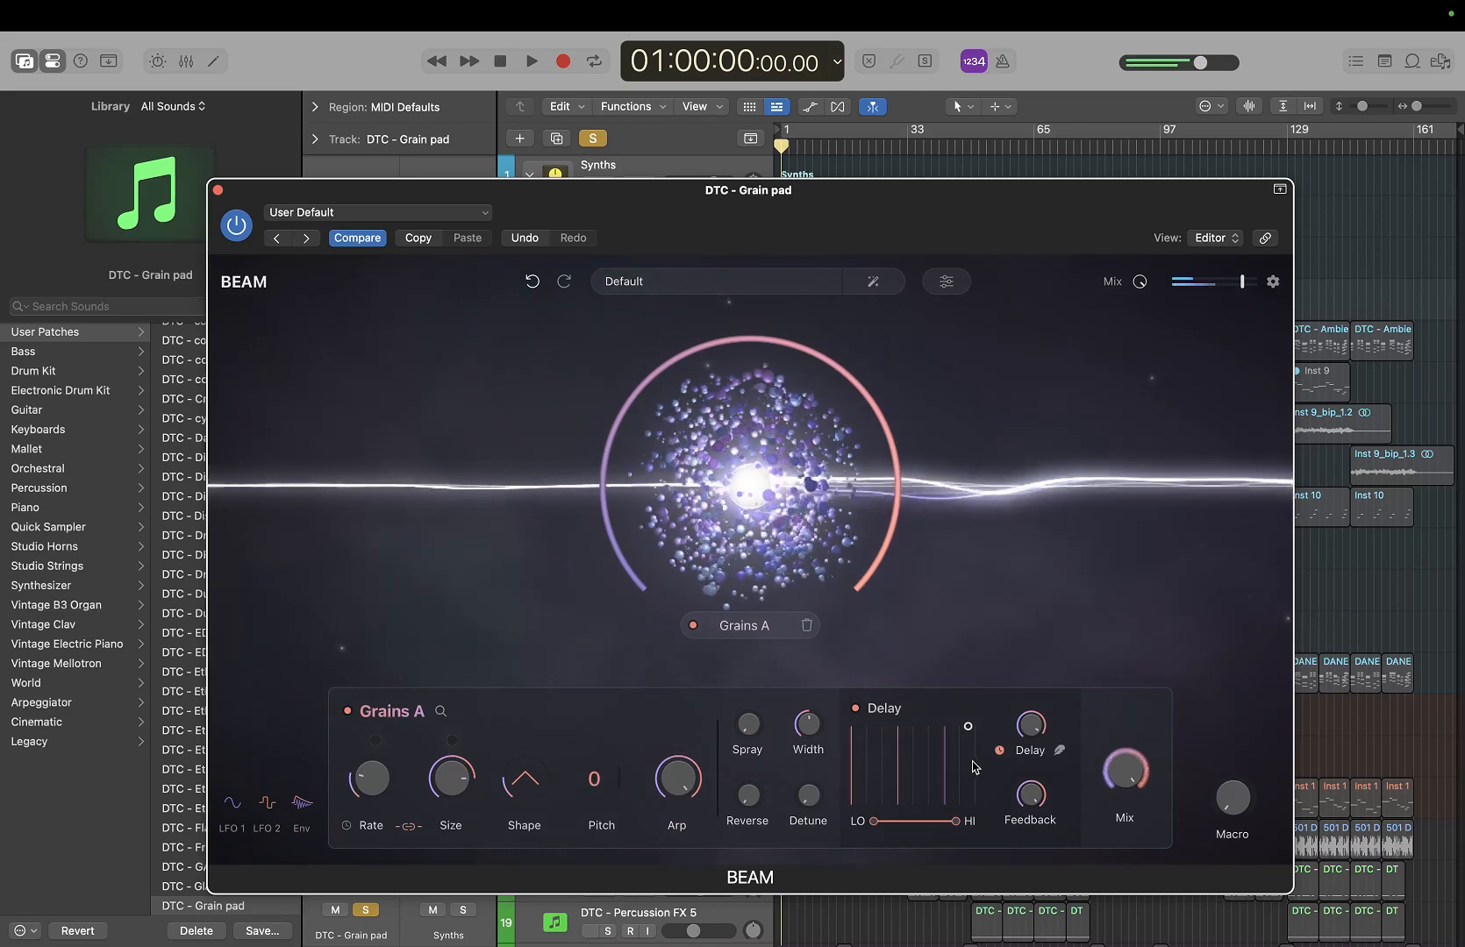
{"action": "left_click_drag", "start_coordinate": [874, 825], "coordinate": [899, 822]}
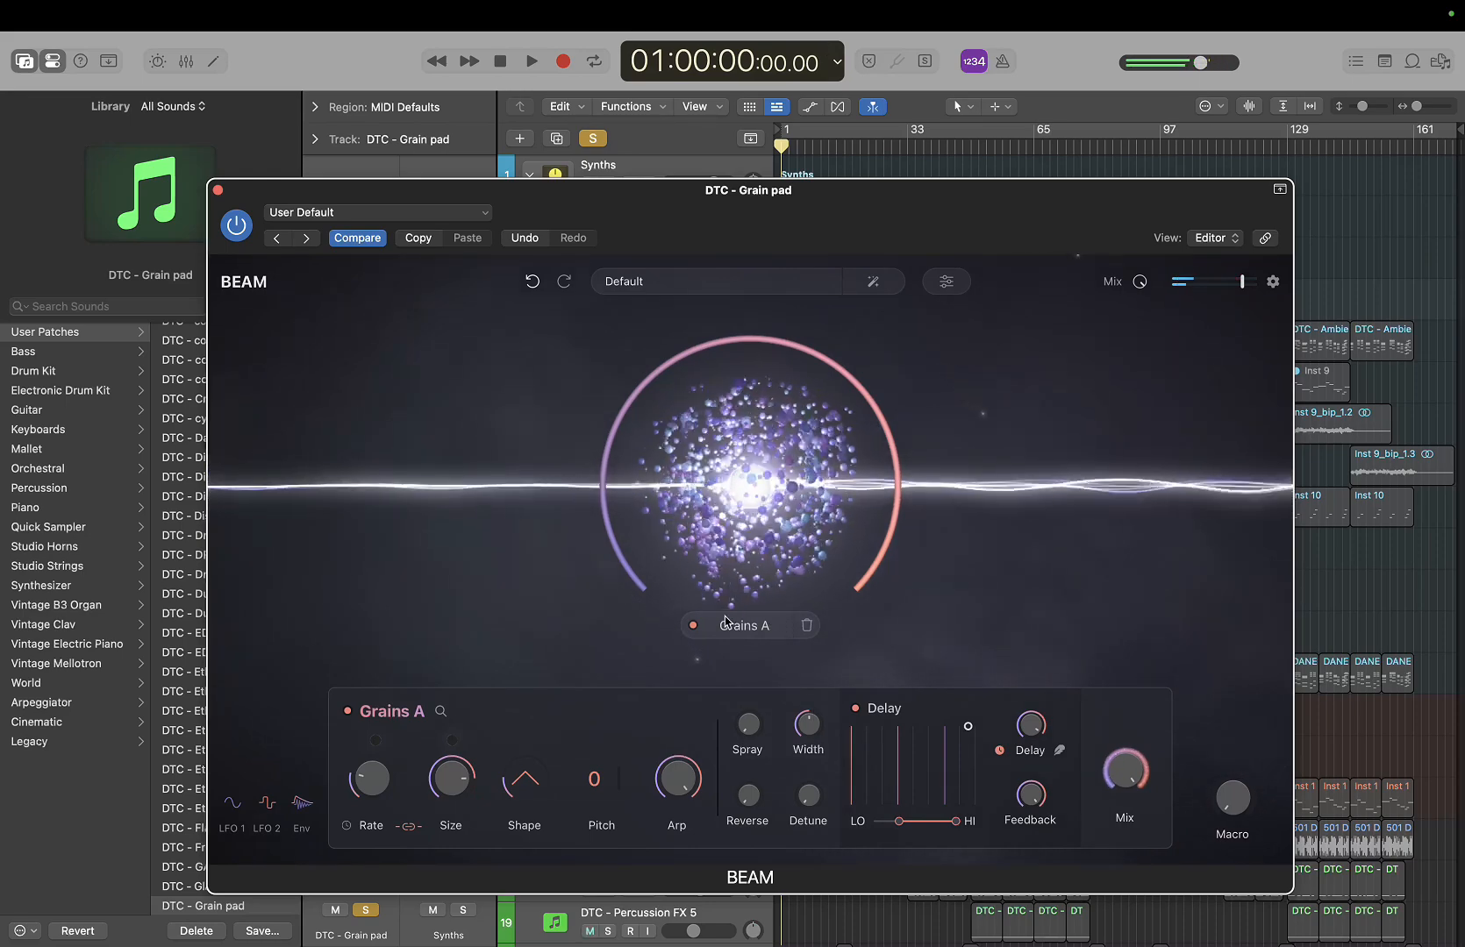
Add a Space node after Grains A at about 24% amount and open its Mix Motion editor
{"action": "left_click", "coordinate": [960, 642]}
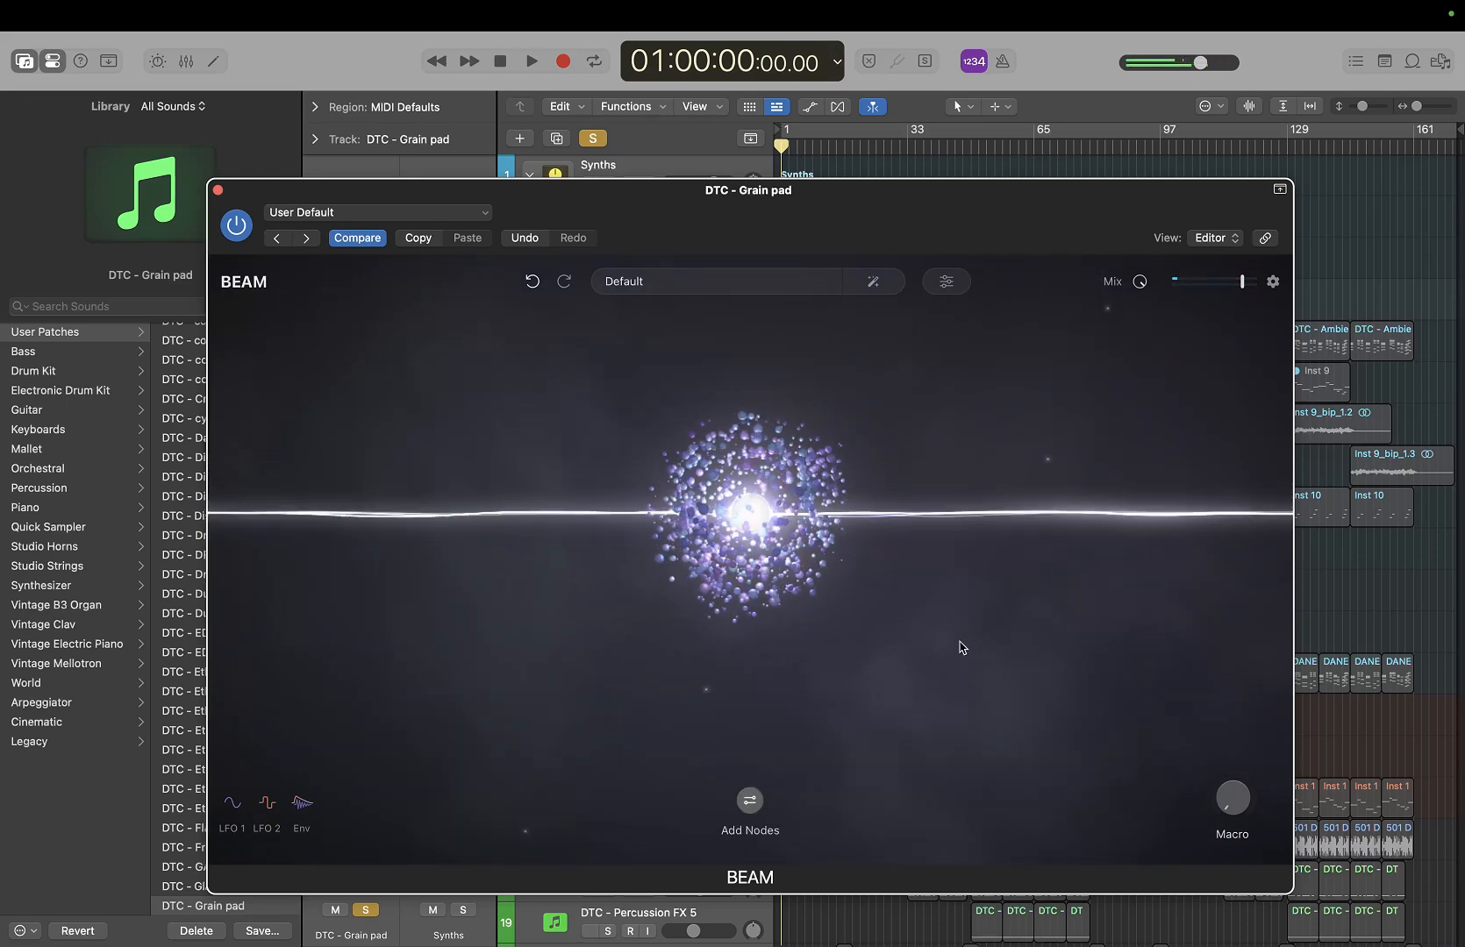
{"action": "left_click", "coordinate": [750, 800]}
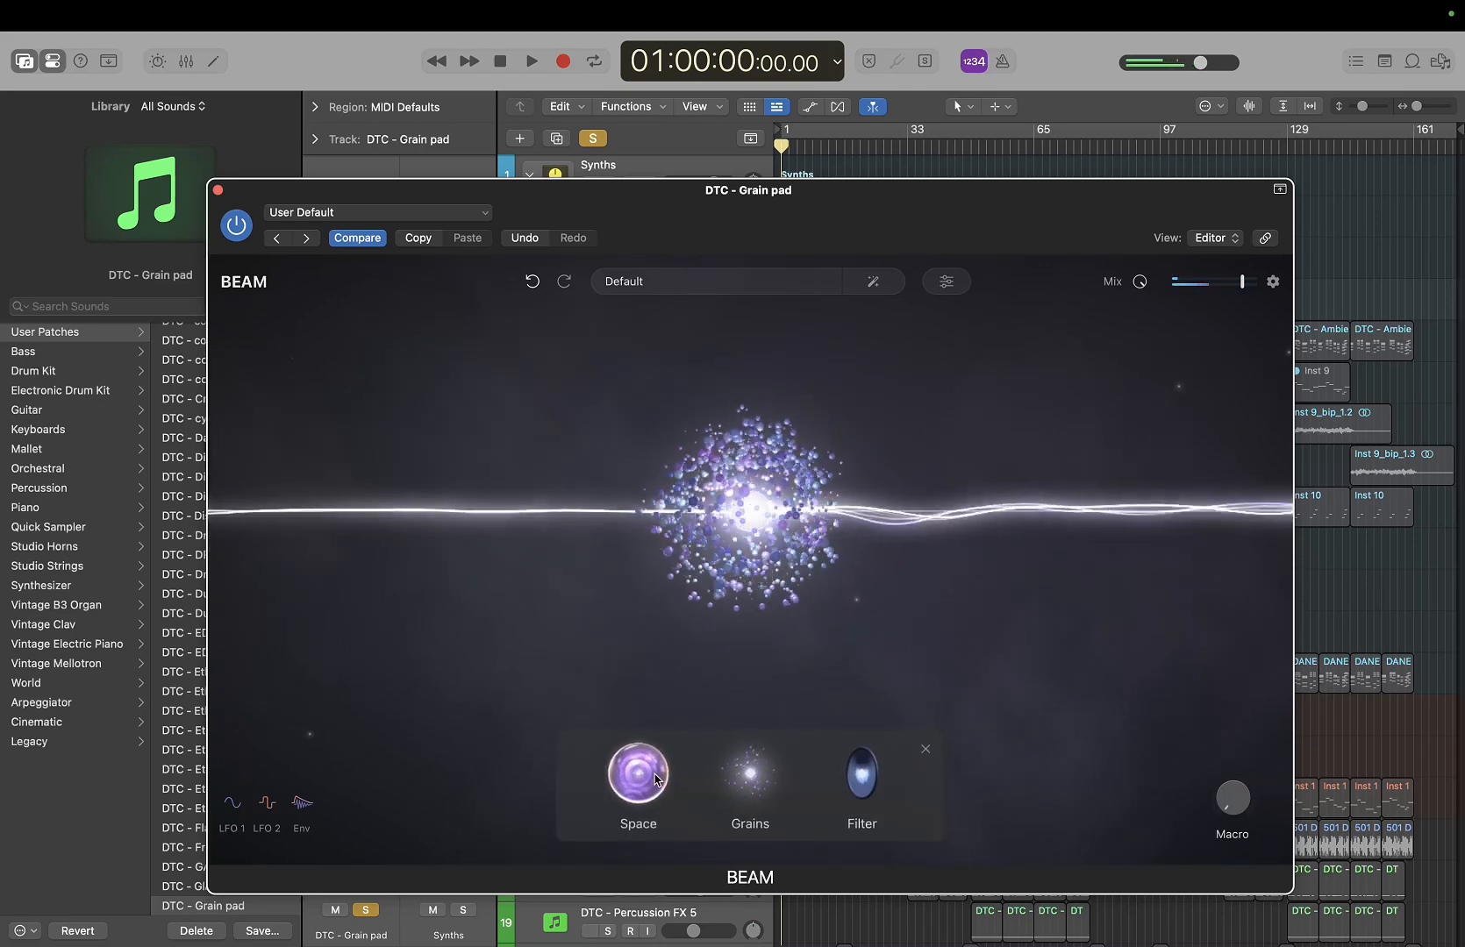
{"action": "left_click_drag", "start_coordinate": [637, 772], "coordinate": [970, 475]}
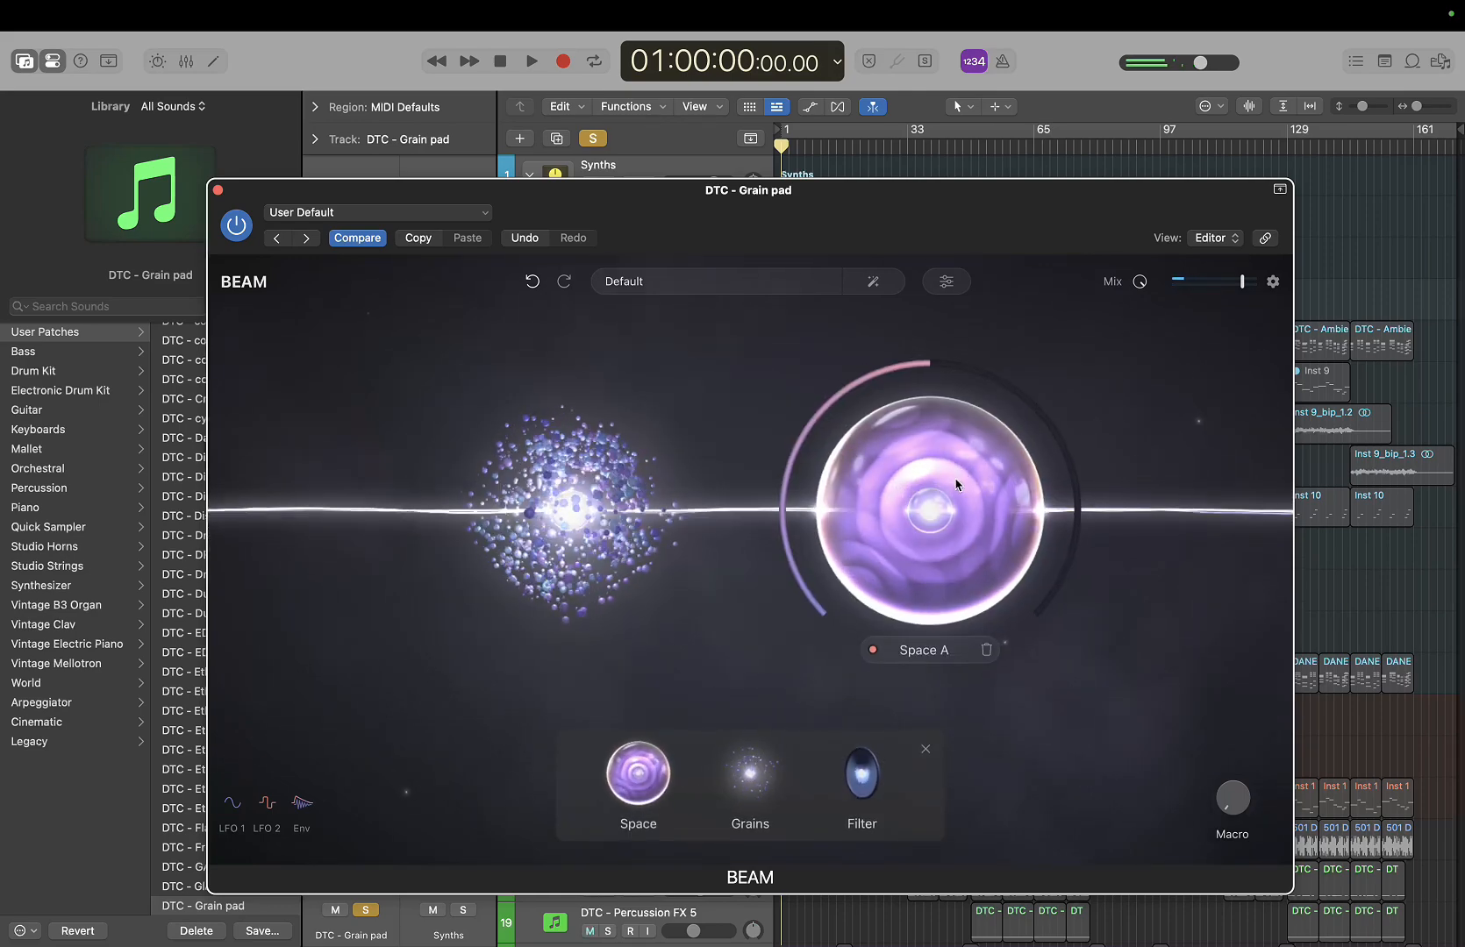
{"action": "mouse_move", "coordinate": [912, 492]}
{"action": "left_mouse_down"}
{"action": "mouse_move", "coordinate": [911, 530]}
{"action": "mouse_move", "coordinate": [912, 502]}
{"action": "left_mouse_up"}
{"action": "left_click", "coordinate": [911, 502]}
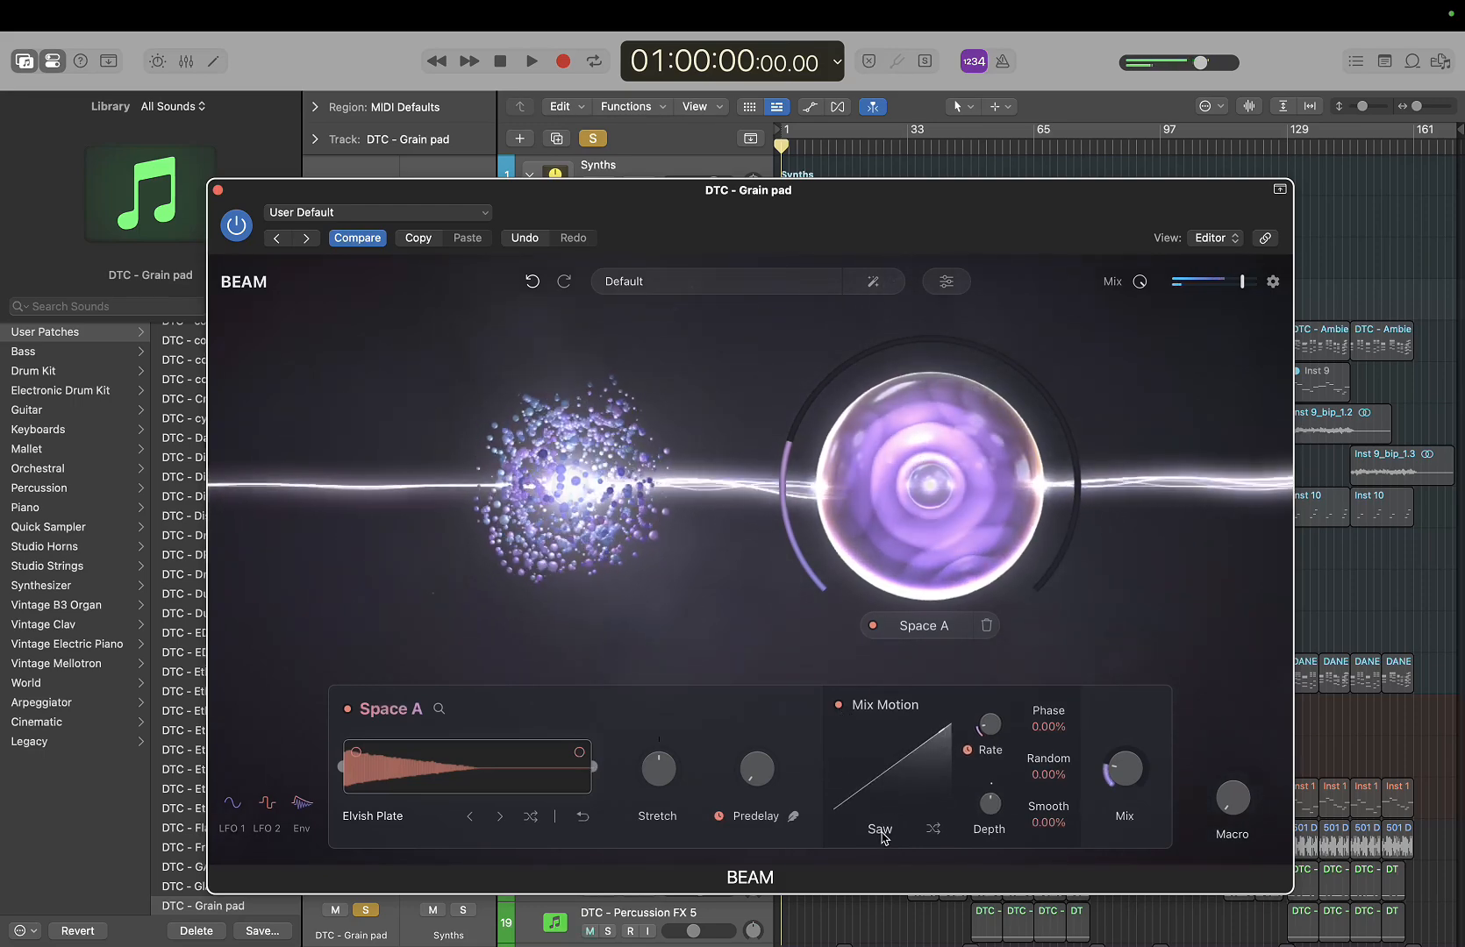
{"action": "left_click", "coordinate": [943, 727]}
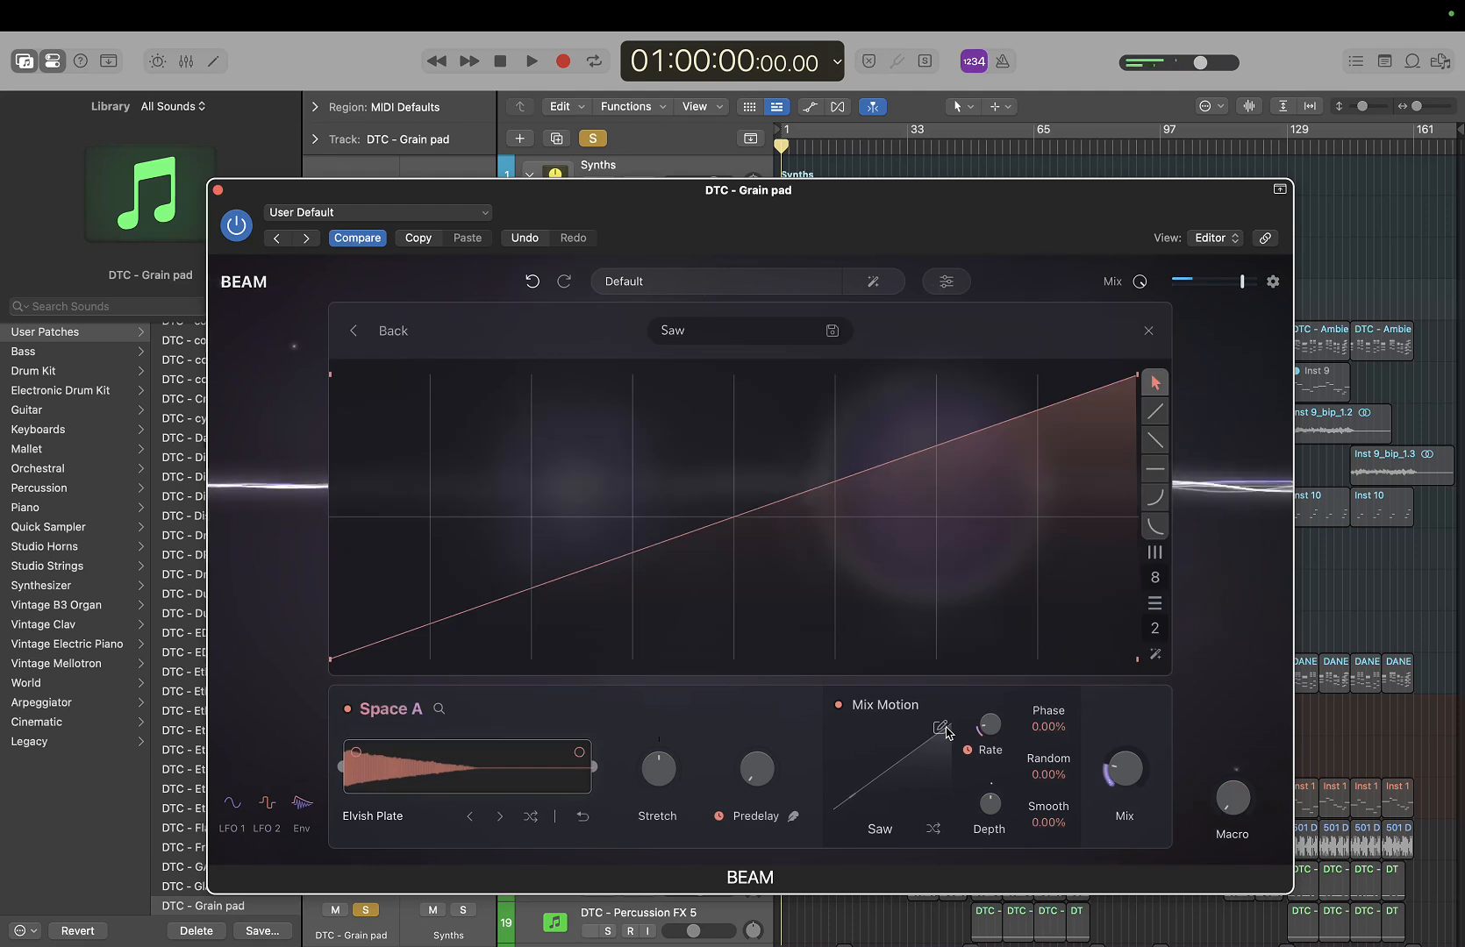
Randomize the Saw Mix Motion curve and set its rate to 1/1
{"action": "left_click", "coordinate": [1158, 656]}
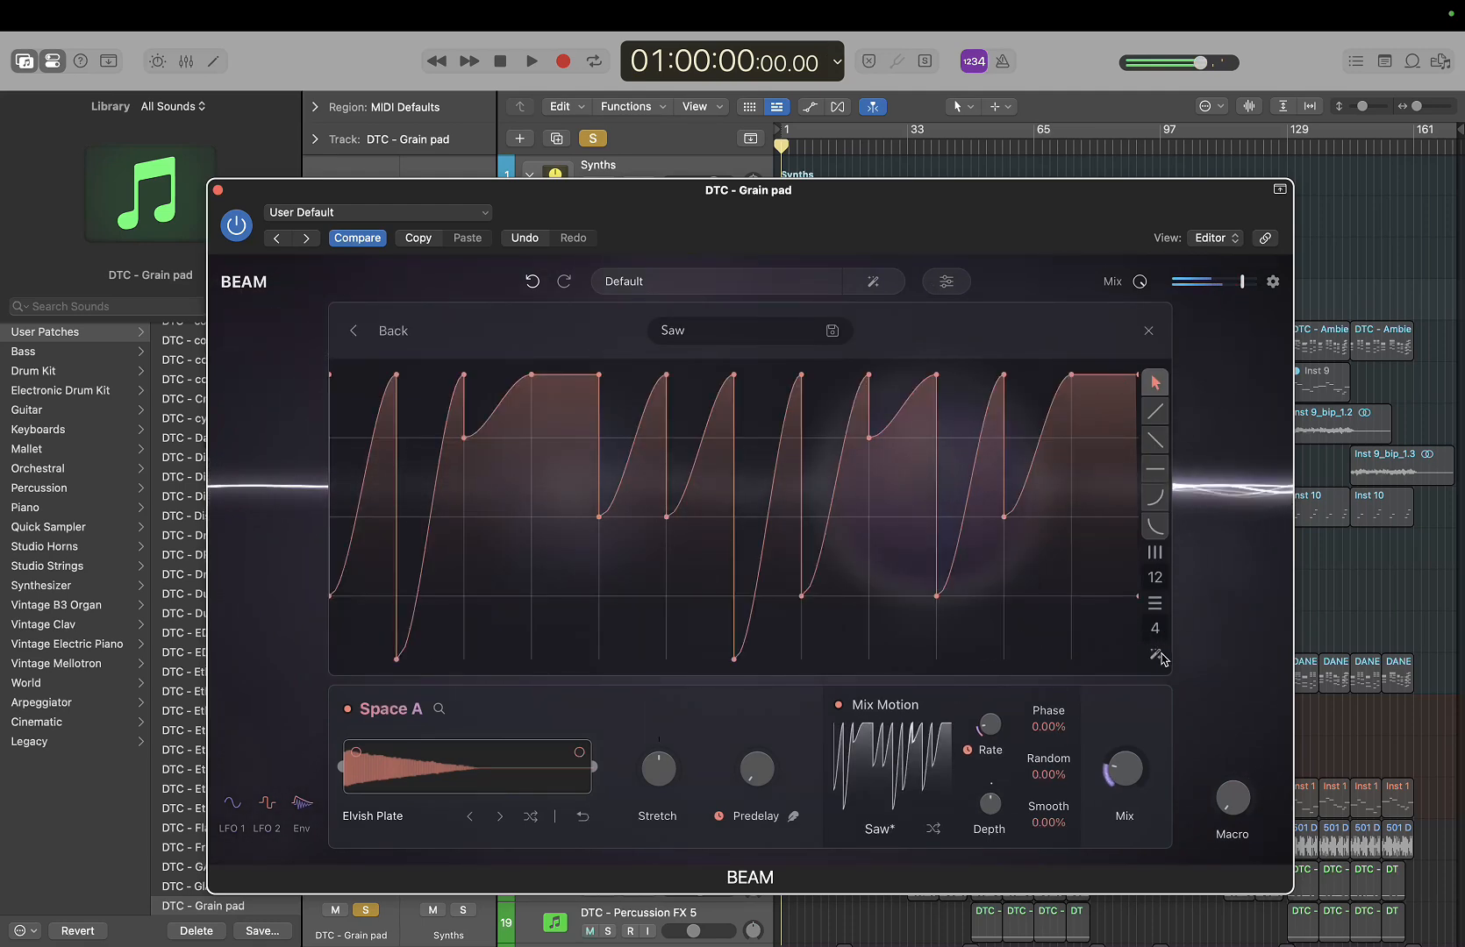
{"action": "mouse_move", "coordinate": [990, 747]}
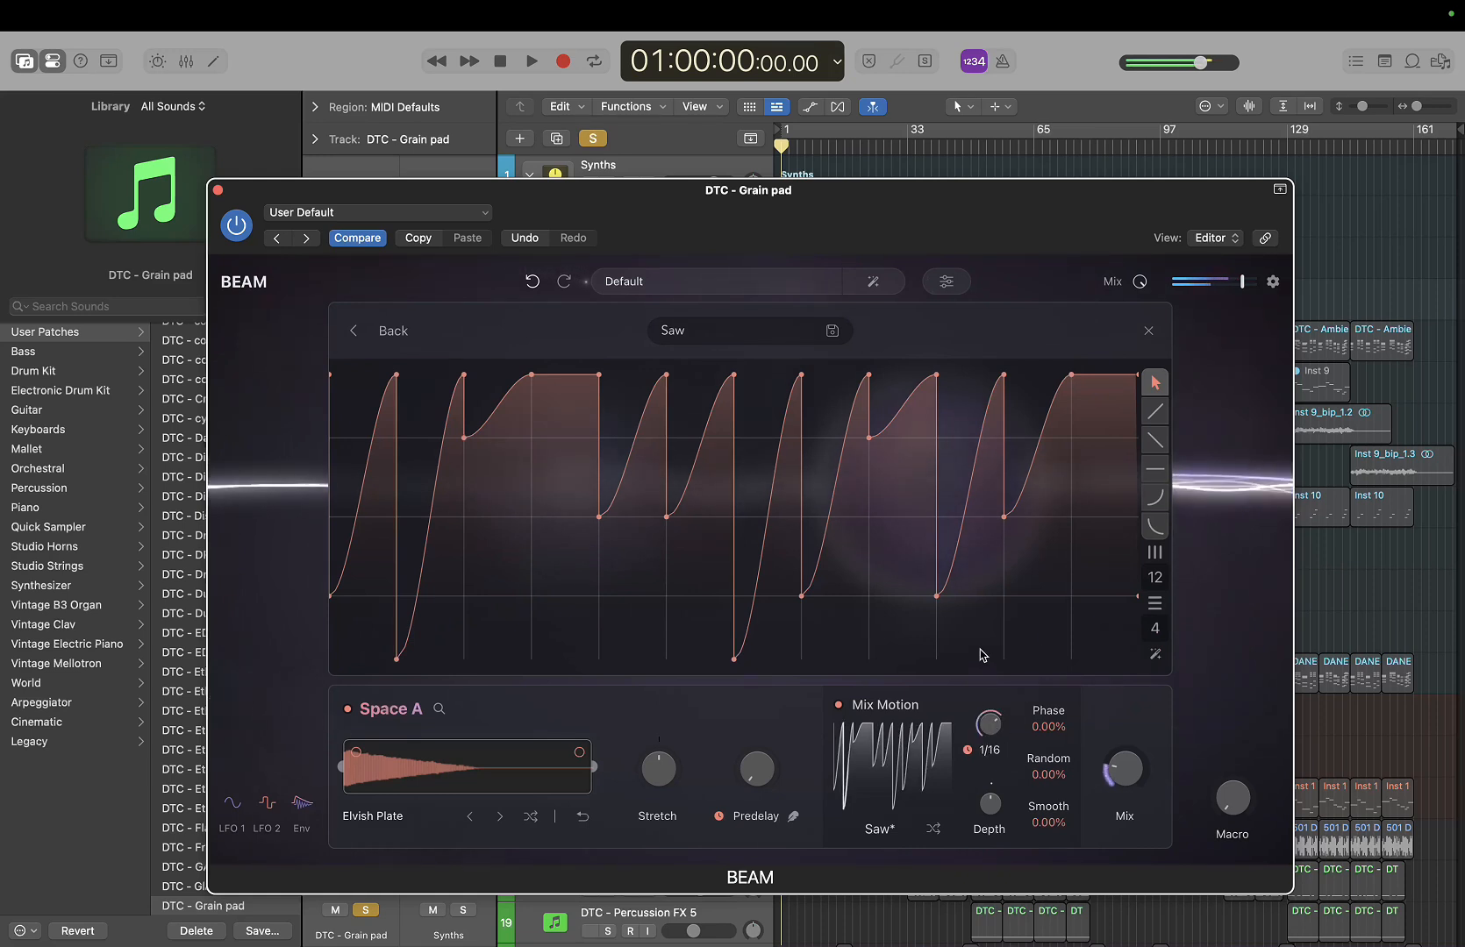
{"action": "mouse_move", "coordinate": [968, 721]}
{"action": "left_mouse_down"}
{"action": "mouse_move", "coordinate": [969, 700]}
{"action": "mouse_move", "coordinate": [968, 713]}
{"action": "left_mouse_up"}
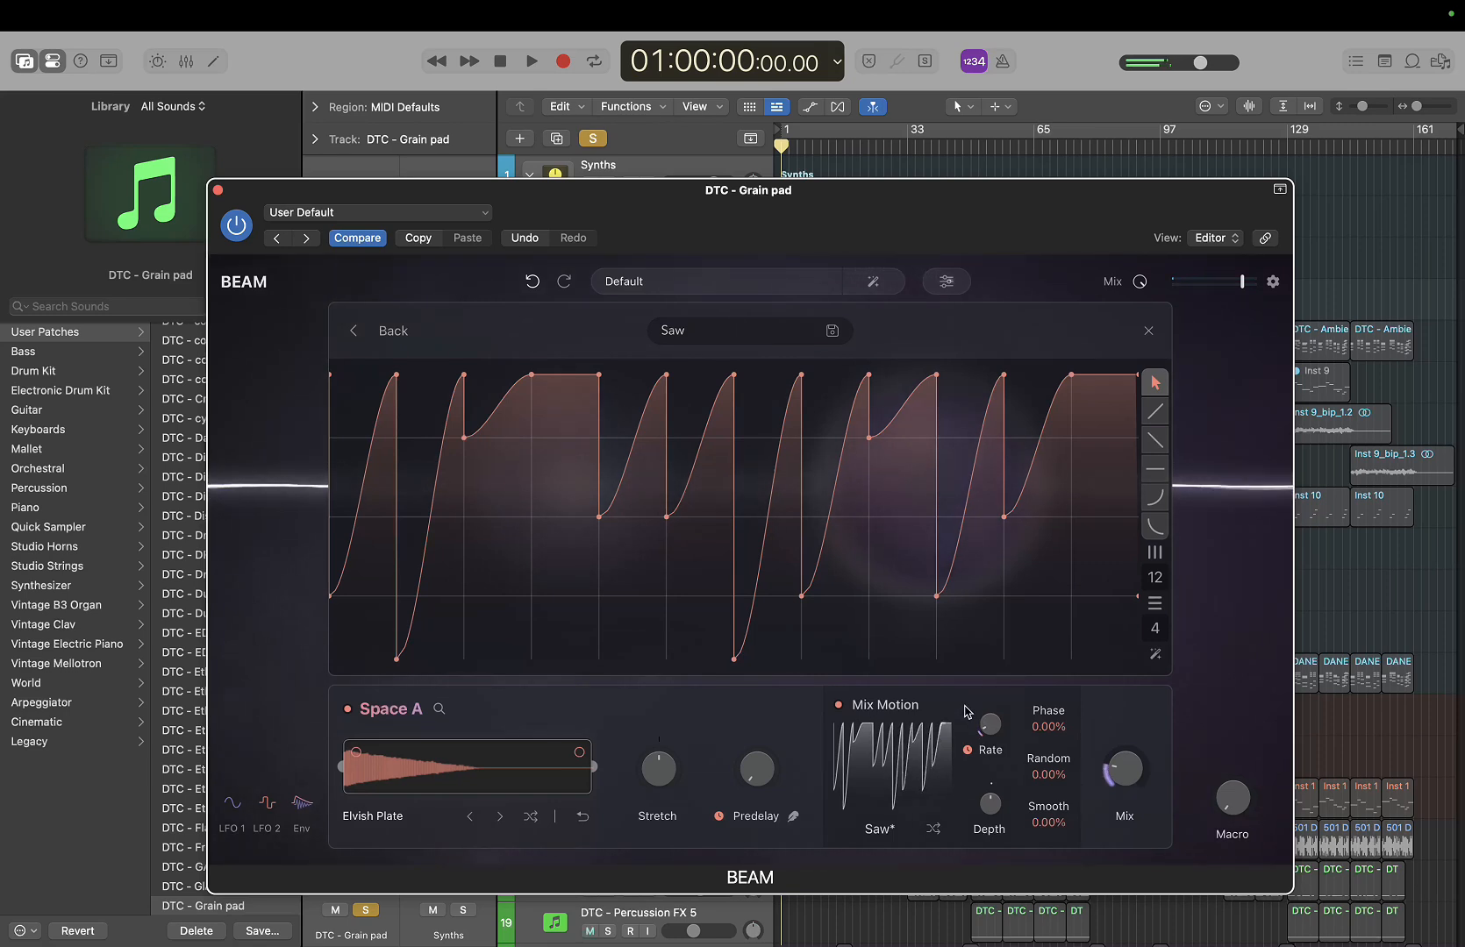
Adjust the impulse stretch, set the Space mix to about 46.7 % and predelay to 1/4D
{"action": "mouse_move", "coordinate": [645, 766]}
{"action": "left_mouse_down"}
{"action": "mouse_move", "coordinate": [646, 811]}
{"action": "mouse_move", "coordinate": [646, 790]}
{"action": "left_mouse_up"}
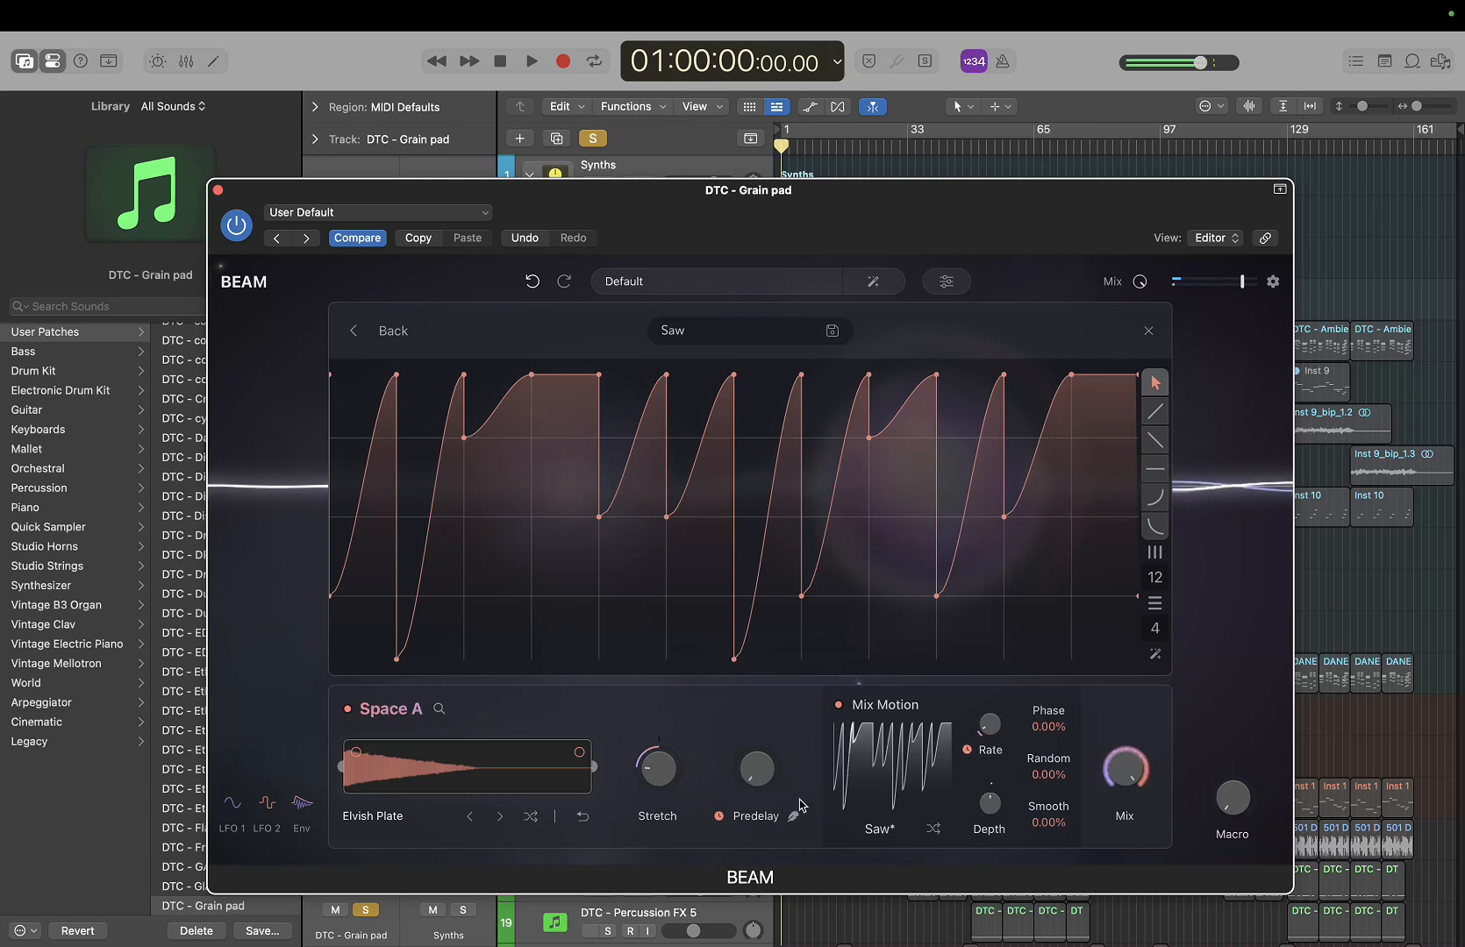
{"action": "left_click_drag", "start_coordinate": [1128, 766], "coordinate": [1110, 807]}
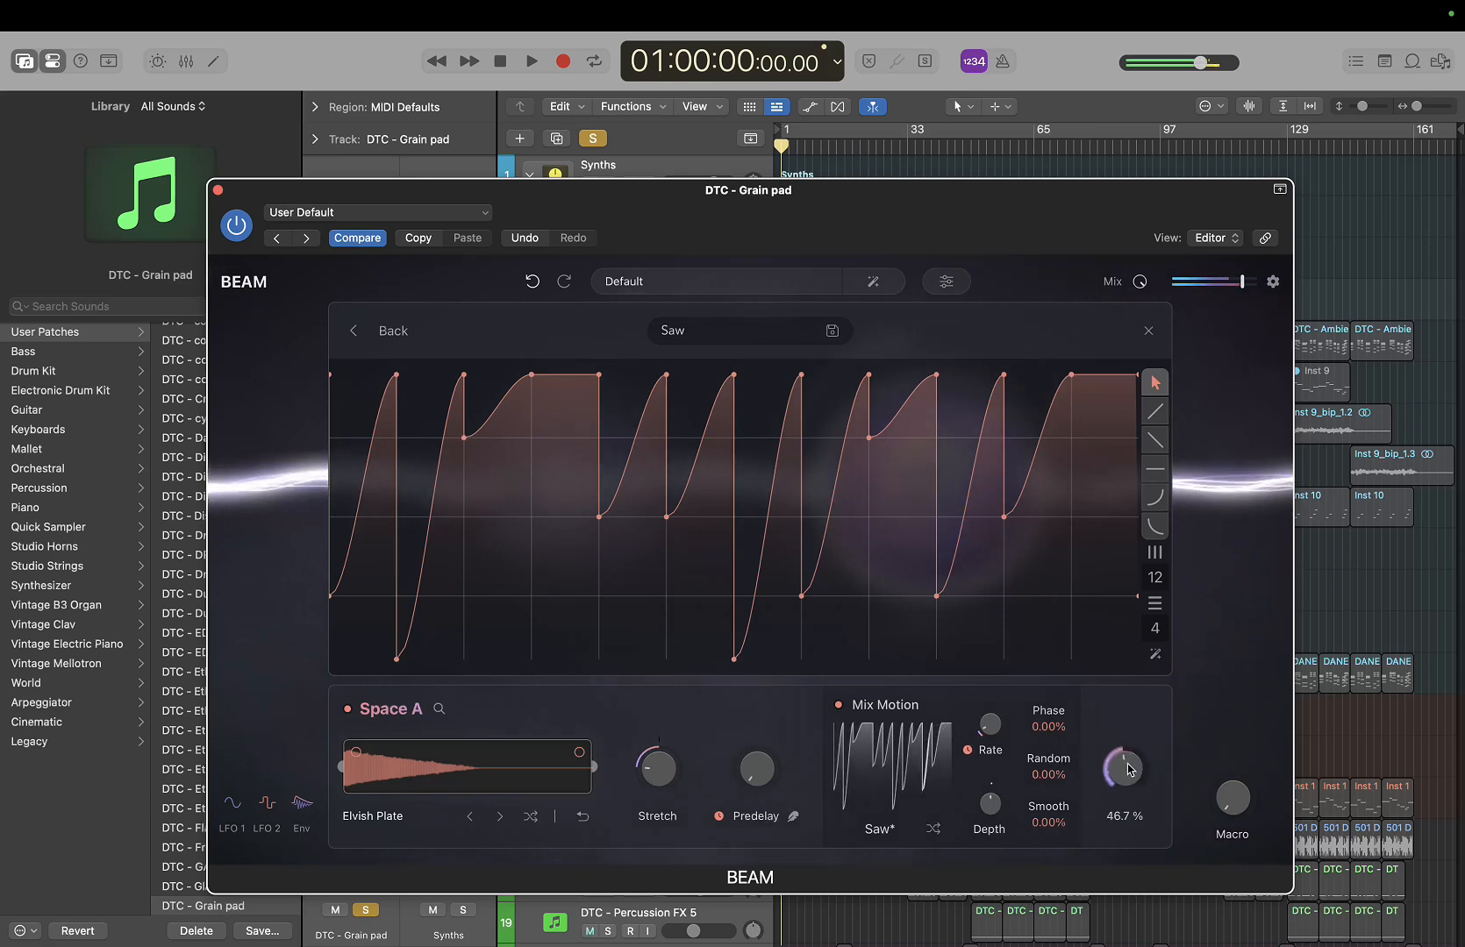
{"action": "mouse_move", "coordinate": [669, 794]}
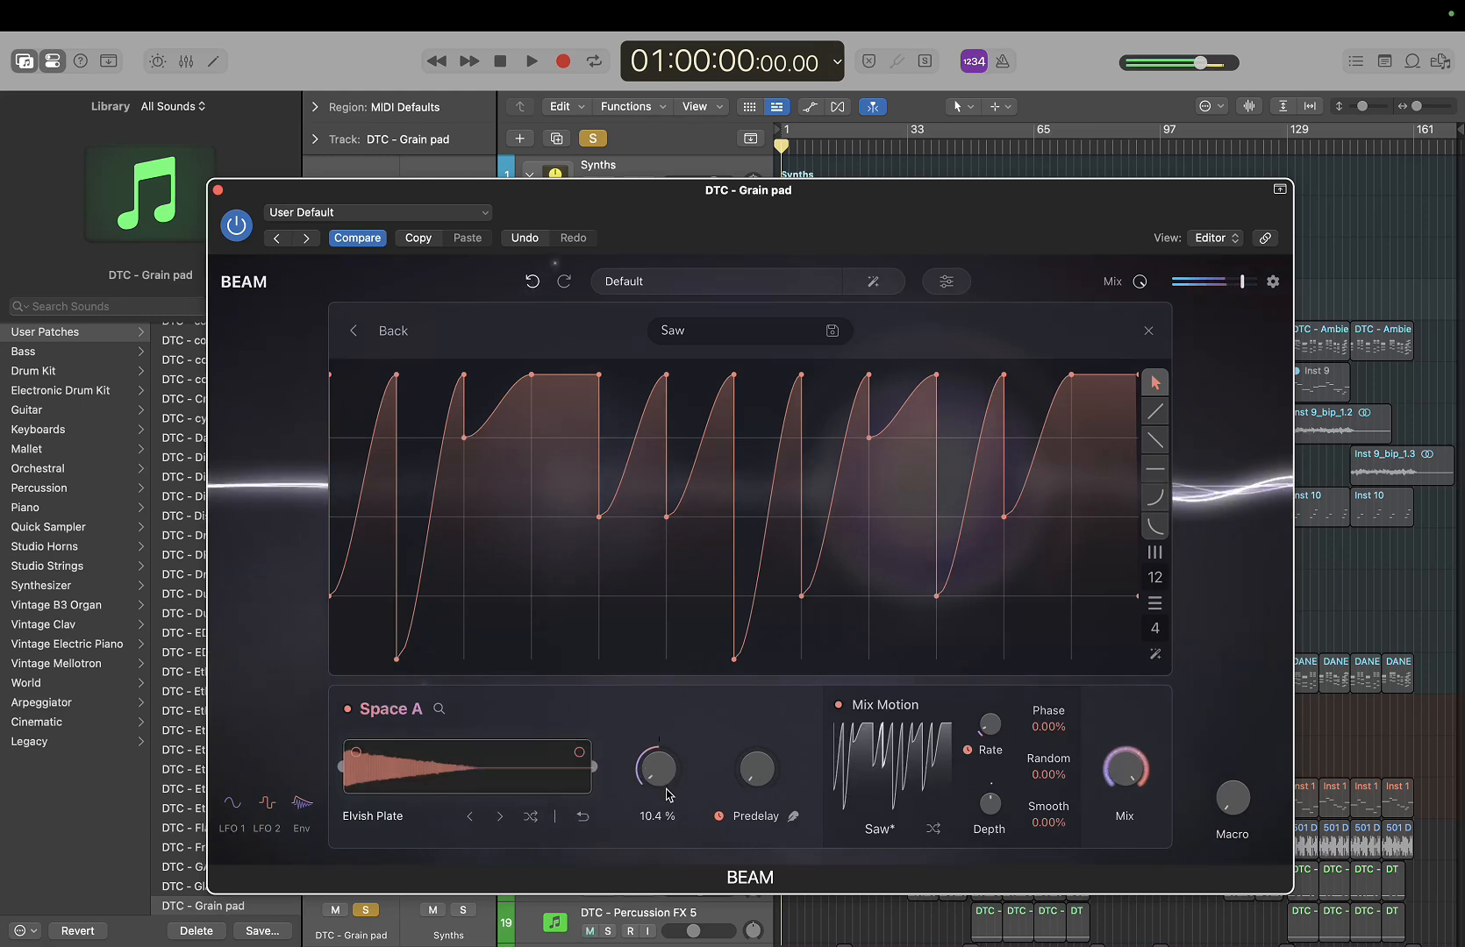
{"action": "mouse_move", "coordinate": [760, 784]}
{"action": "left_click_drag", "start_coordinate": [760, 783], "coordinate": [768, 683]}
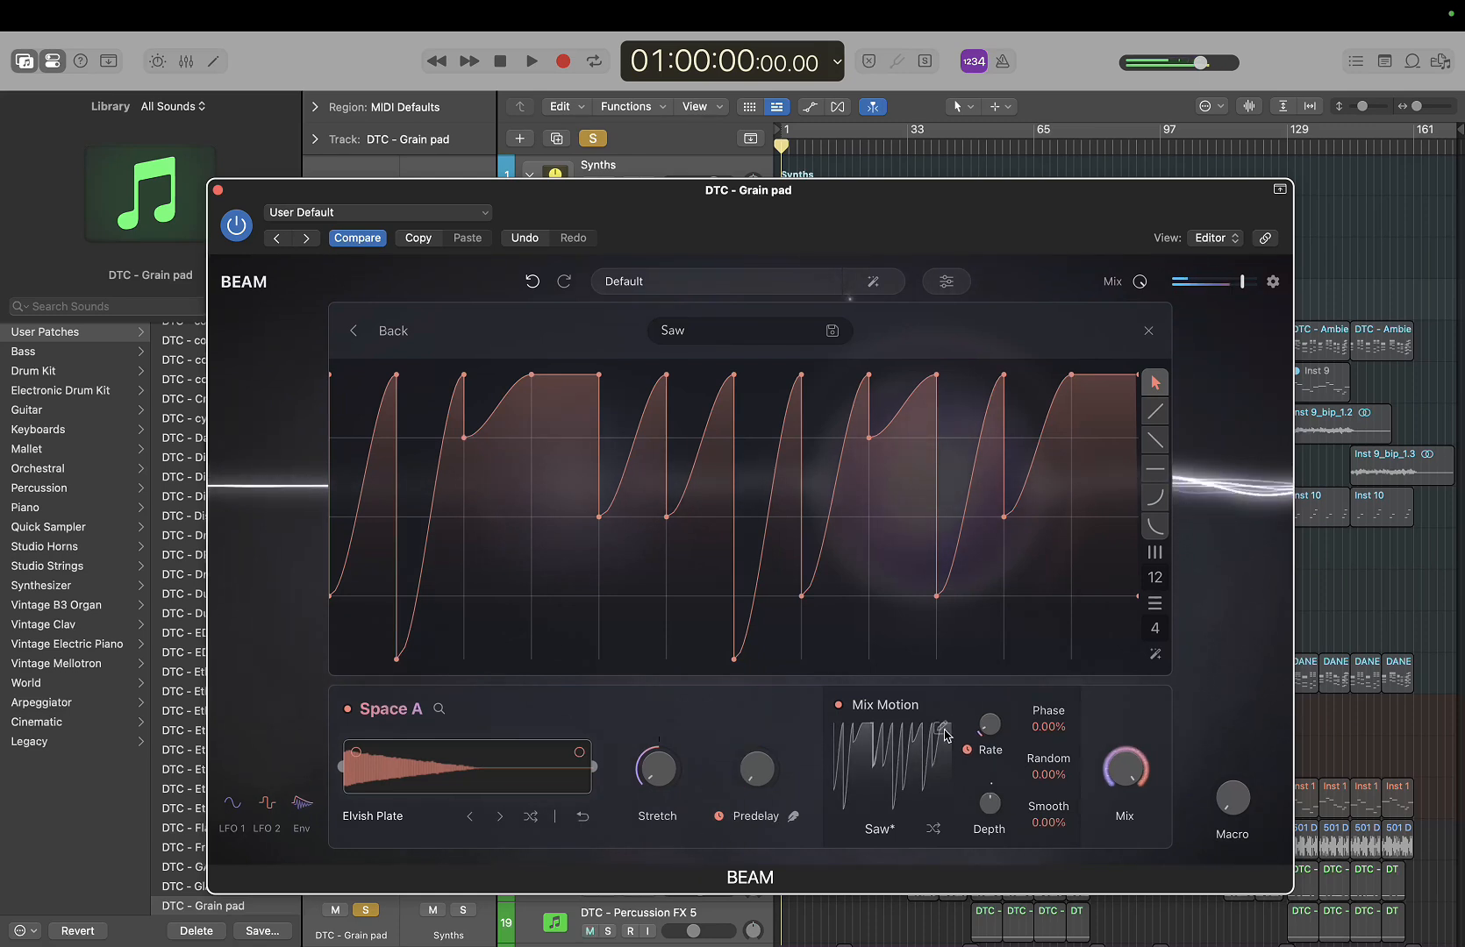
Set Mix Motion depth to about 78.7 %, trim the impulse sample's end, and start playback
{"action": "mouse_move", "coordinate": [996, 782]}
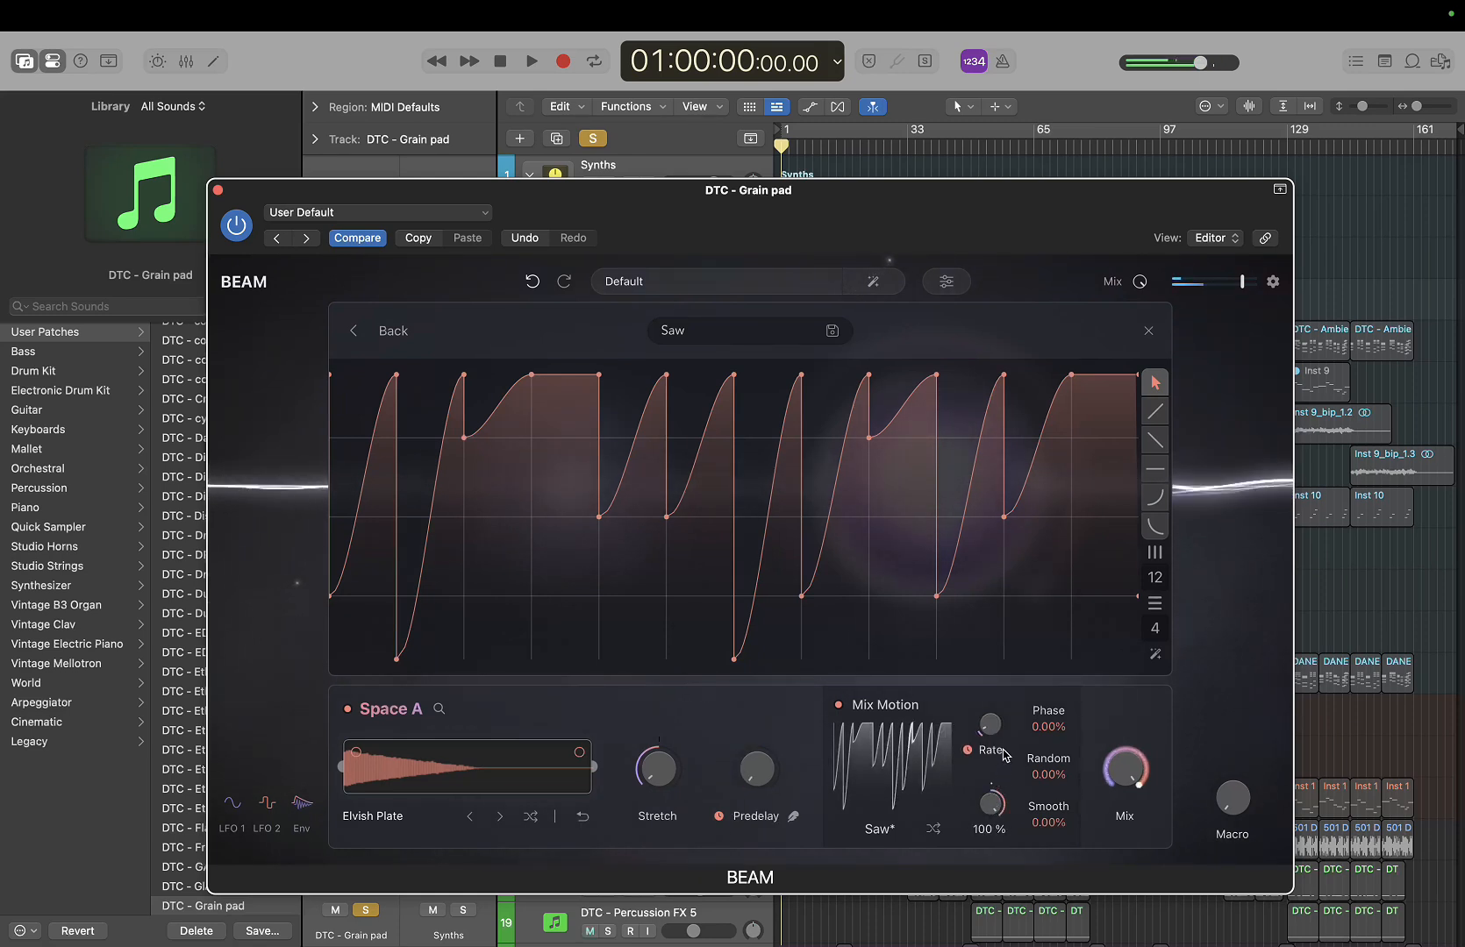
{"action": "left_click_drag", "start_coordinate": [997, 782], "coordinate": [976, 839]}
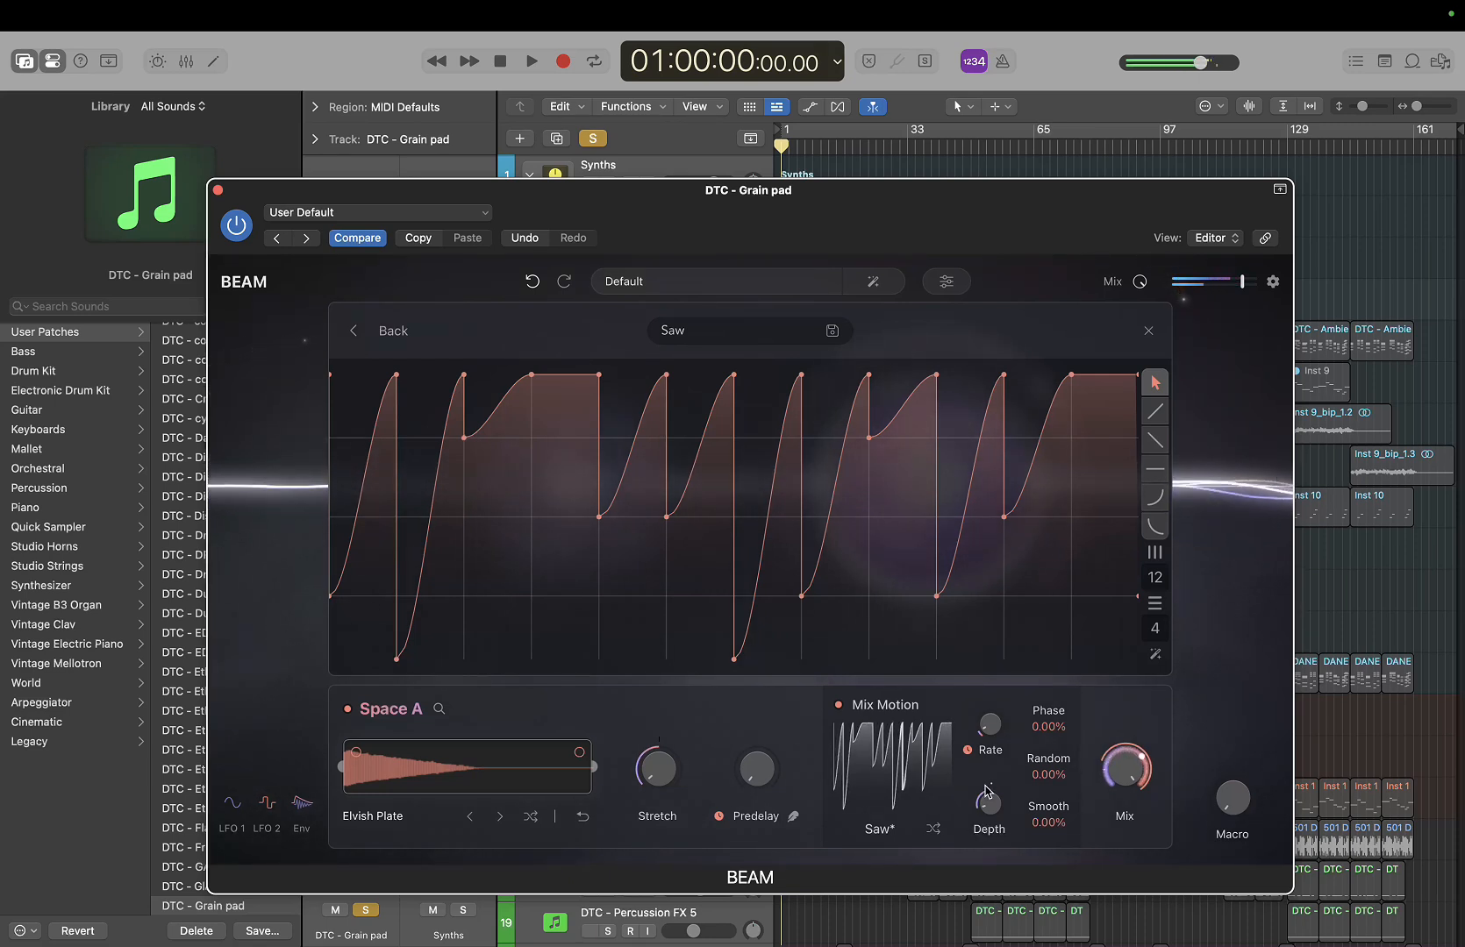
{"action": "mouse_move", "coordinate": [986, 792]}
{"action": "left_mouse_down"}
{"action": "mouse_move", "coordinate": [1011, 737]}
{"action": "mouse_move", "coordinate": [989, 777]}
{"action": "mouse_move", "coordinate": [991, 765]}
{"action": "left_mouse_up"}
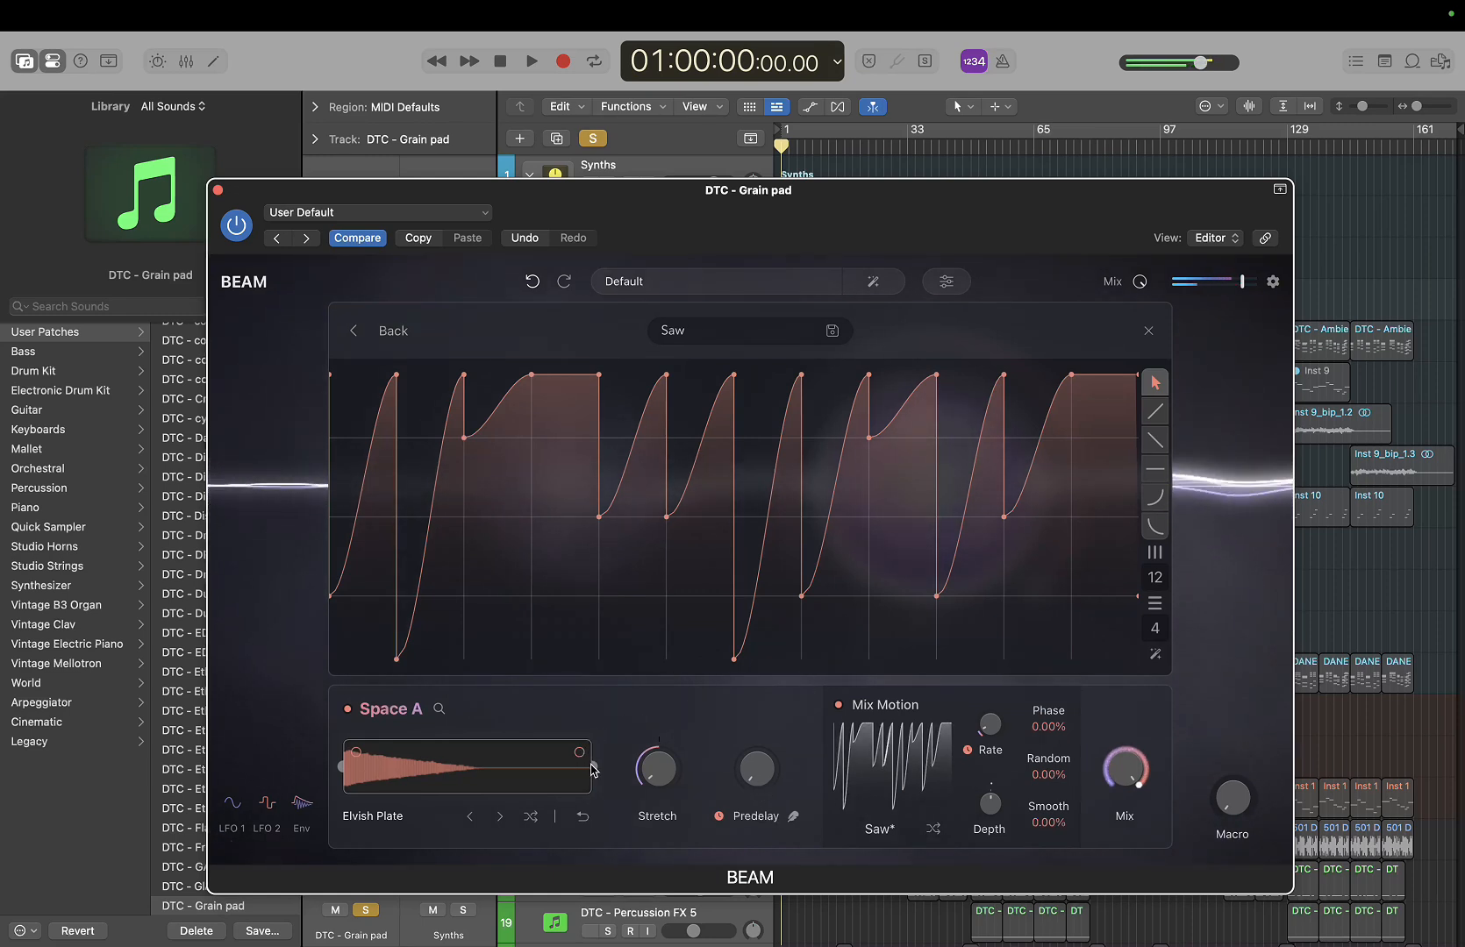
{"action": "left_click_drag", "start_coordinate": [592, 769], "coordinate": [400, 798]}
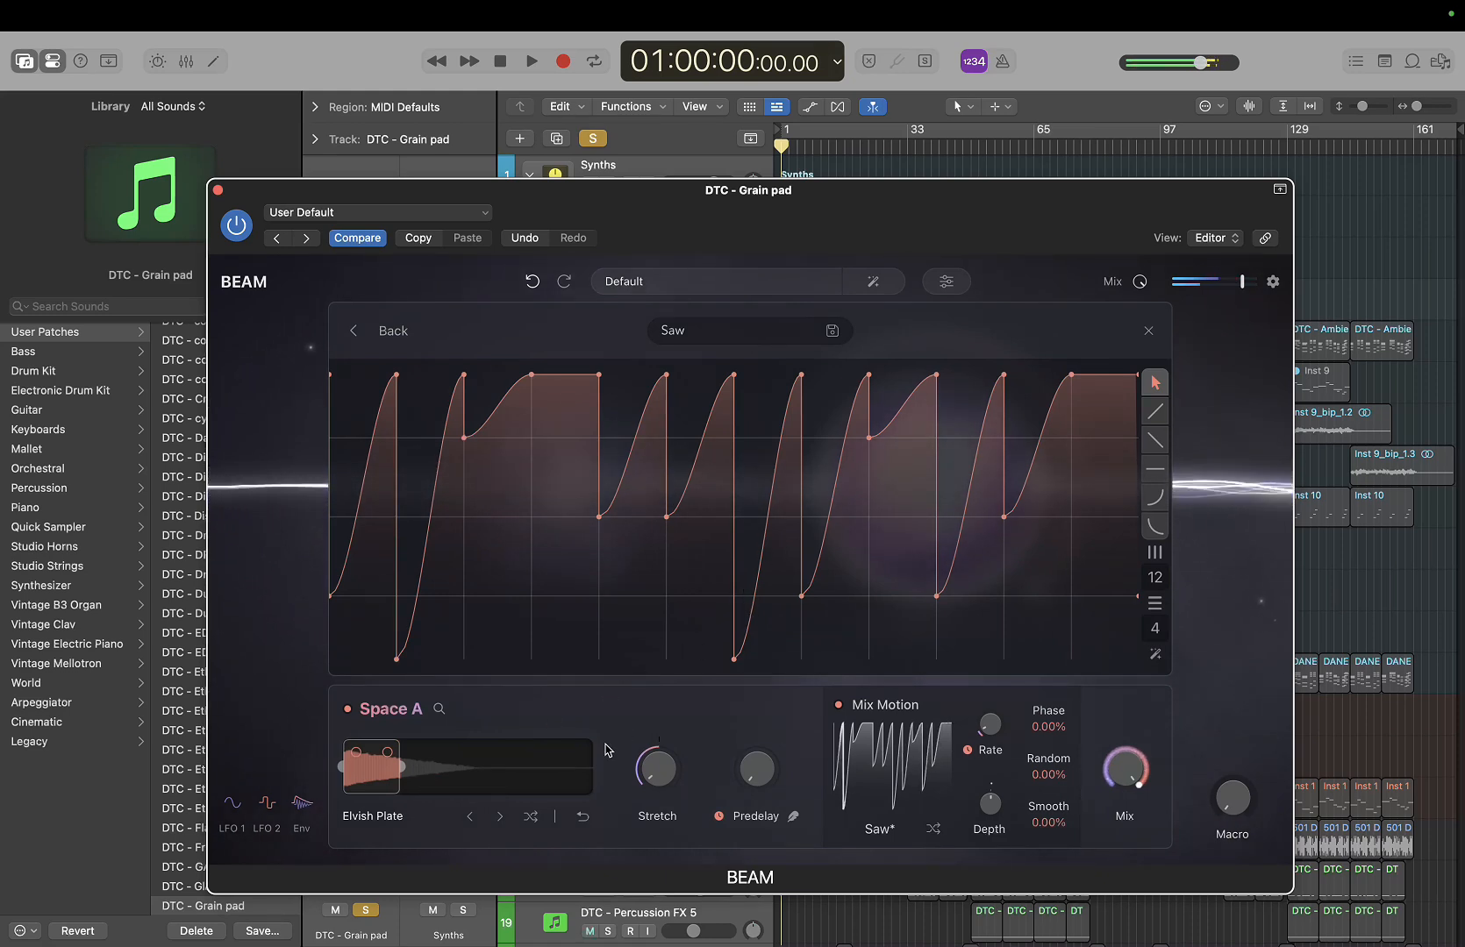
{"action": "key", "text": "space"}
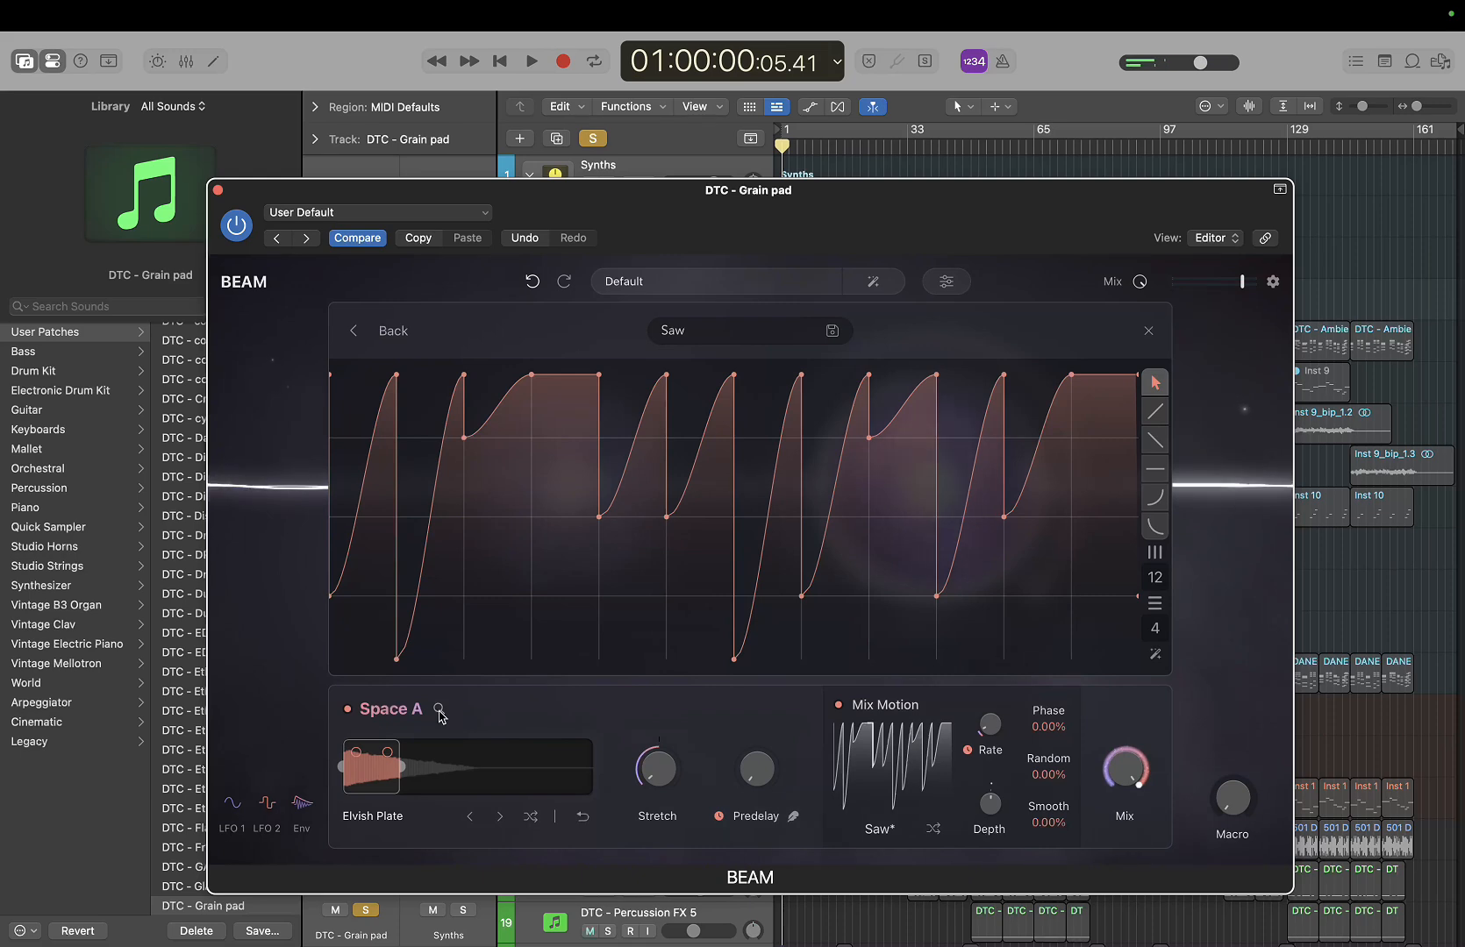
Audition Organic Textures spaces: Box of Nails, Brummy Stovepipe, Drops of Glass, Fluorescence, Music Box
{"action": "left_click", "coordinate": [439, 711]}
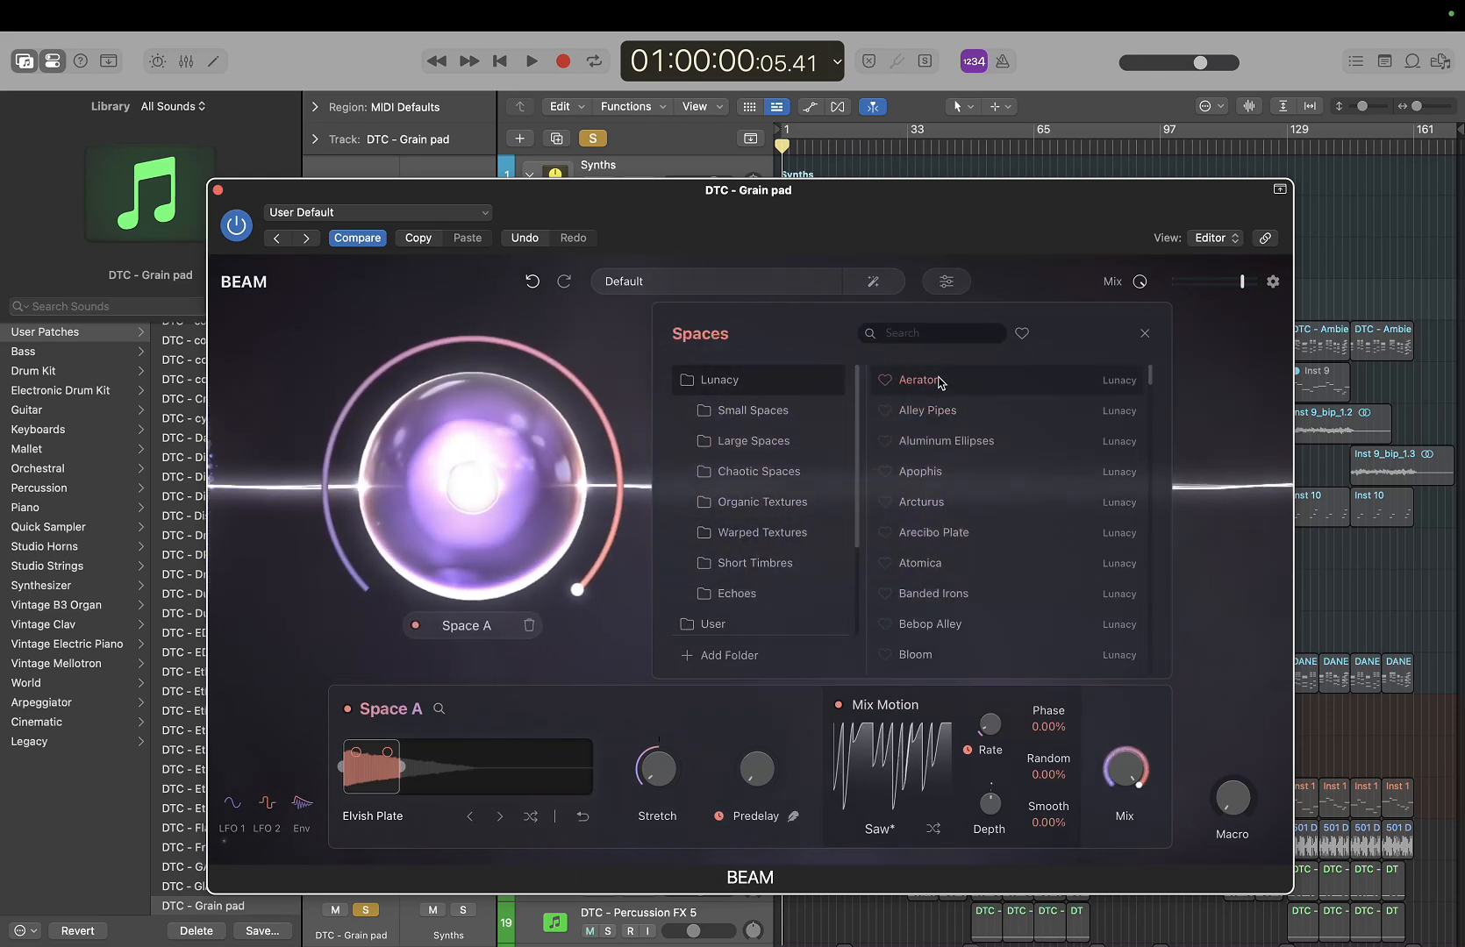
{"action": "left_click", "coordinate": [787, 509]}
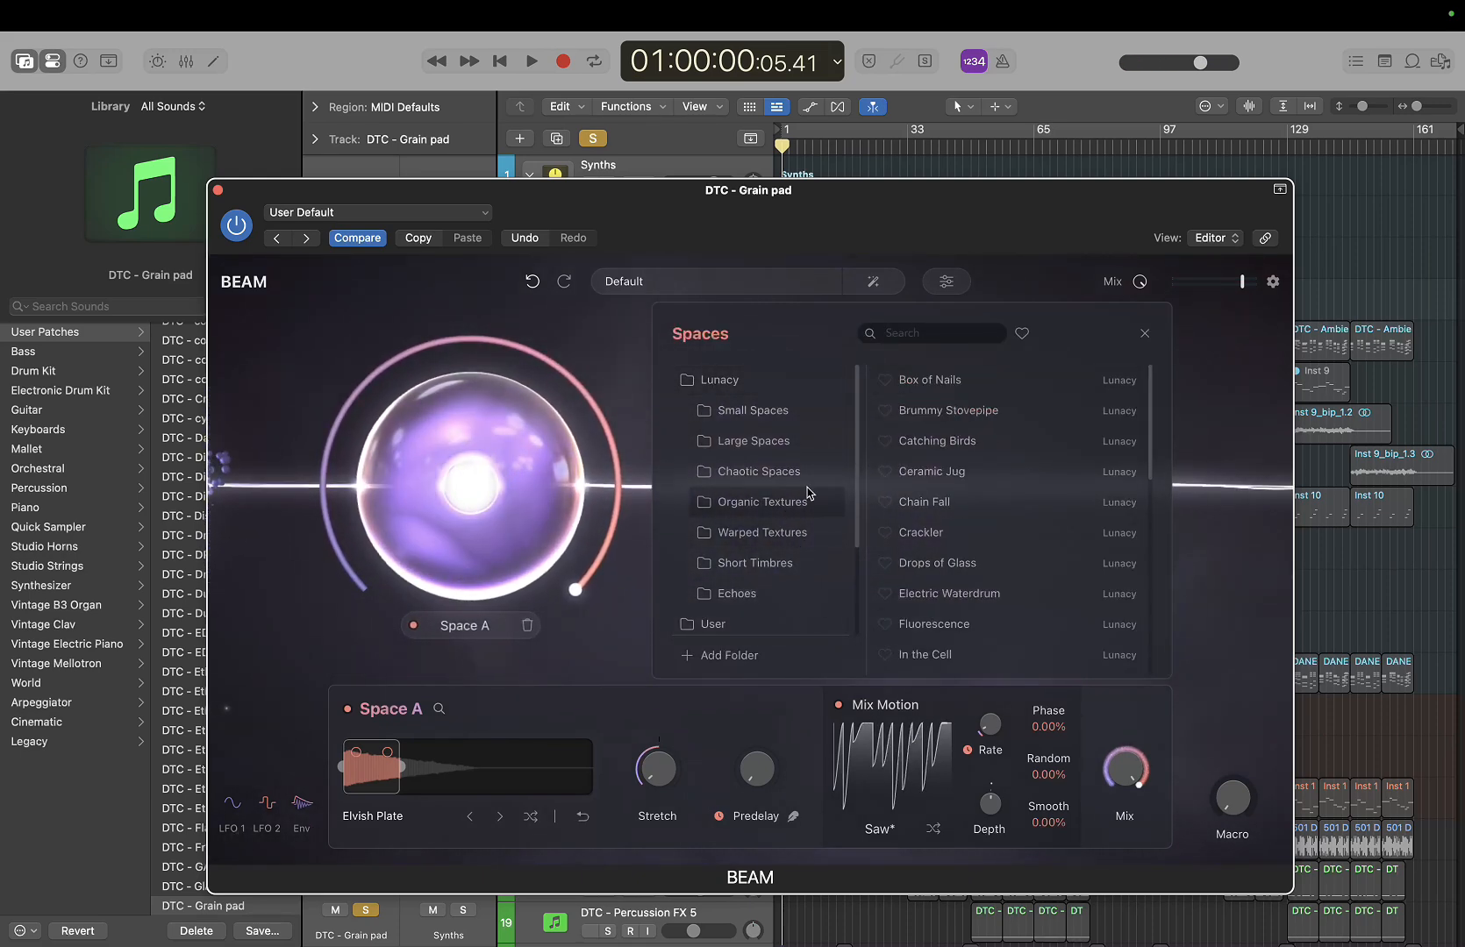
{"action": "left_click", "coordinate": [971, 386]}
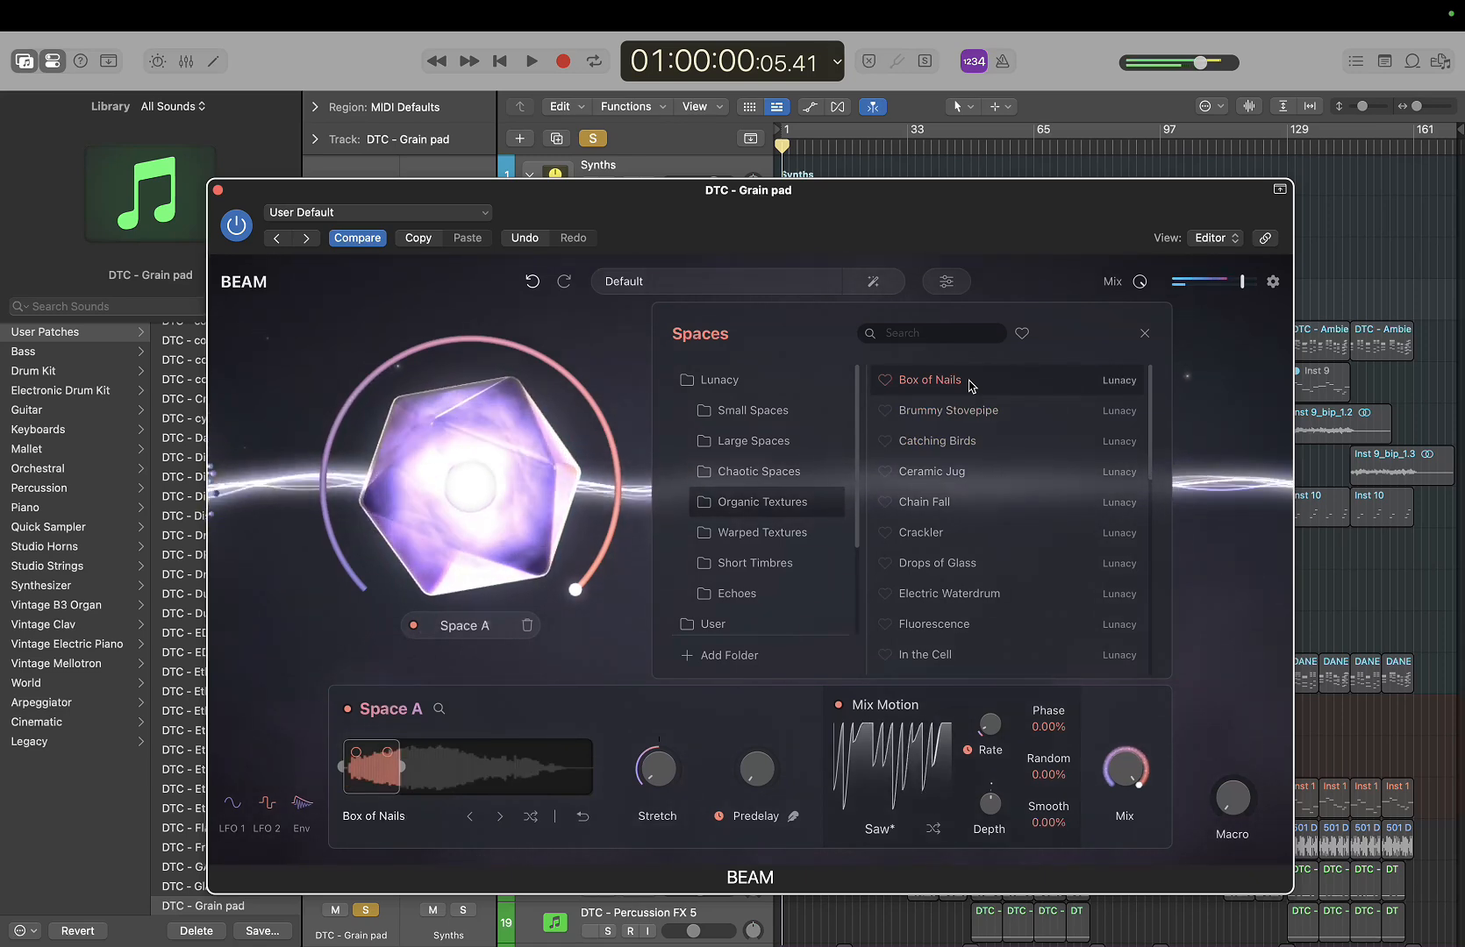
{"action": "left_click", "coordinate": [967, 411]}
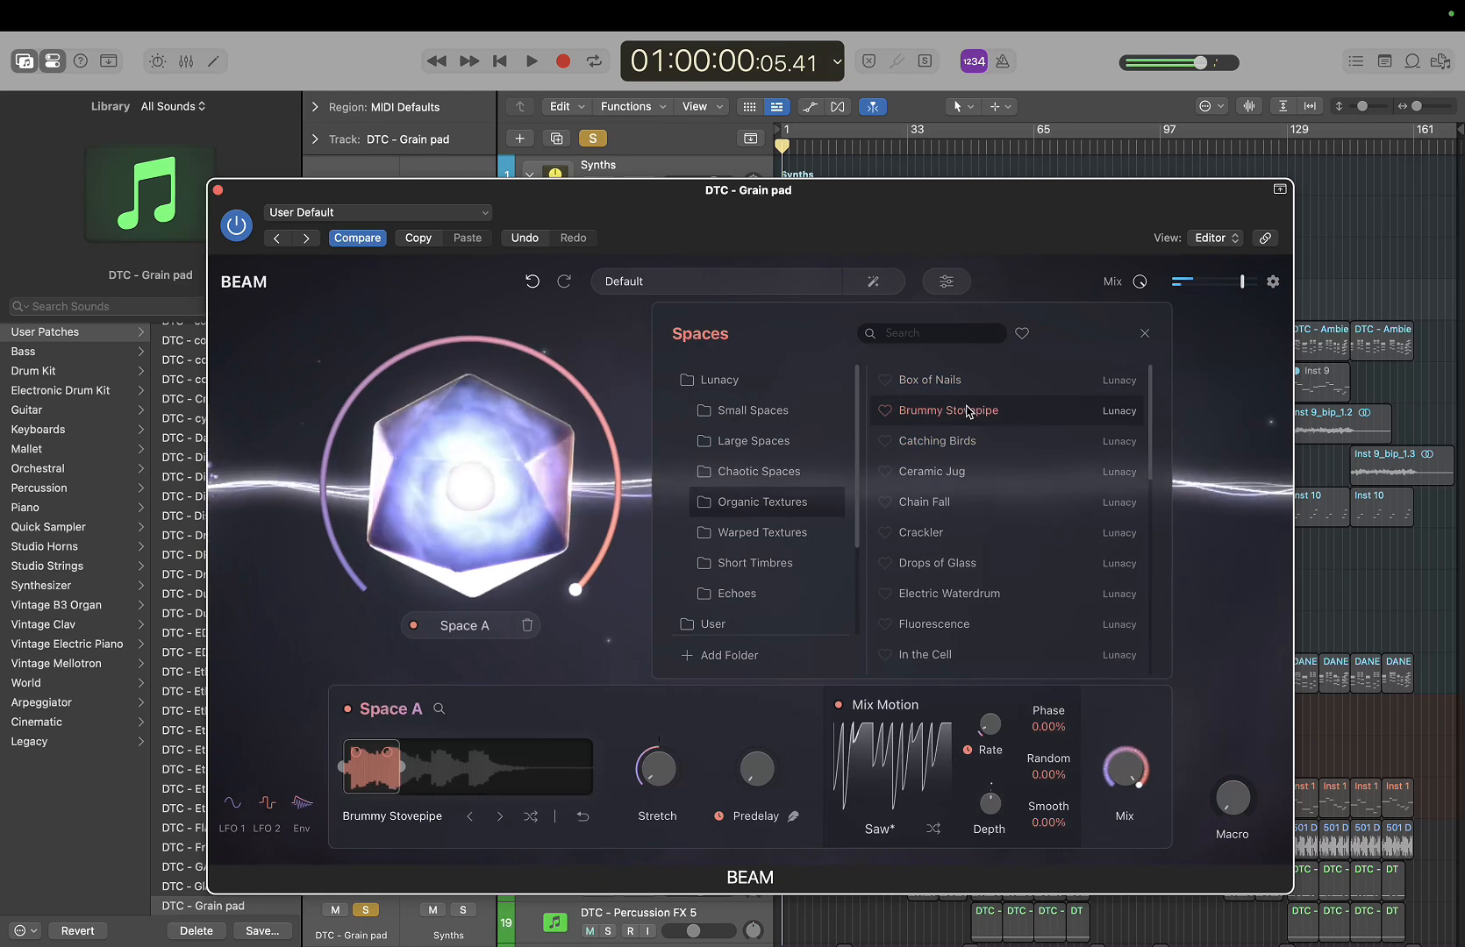
{"action": "left_click", "coordinate": [948, 579]}
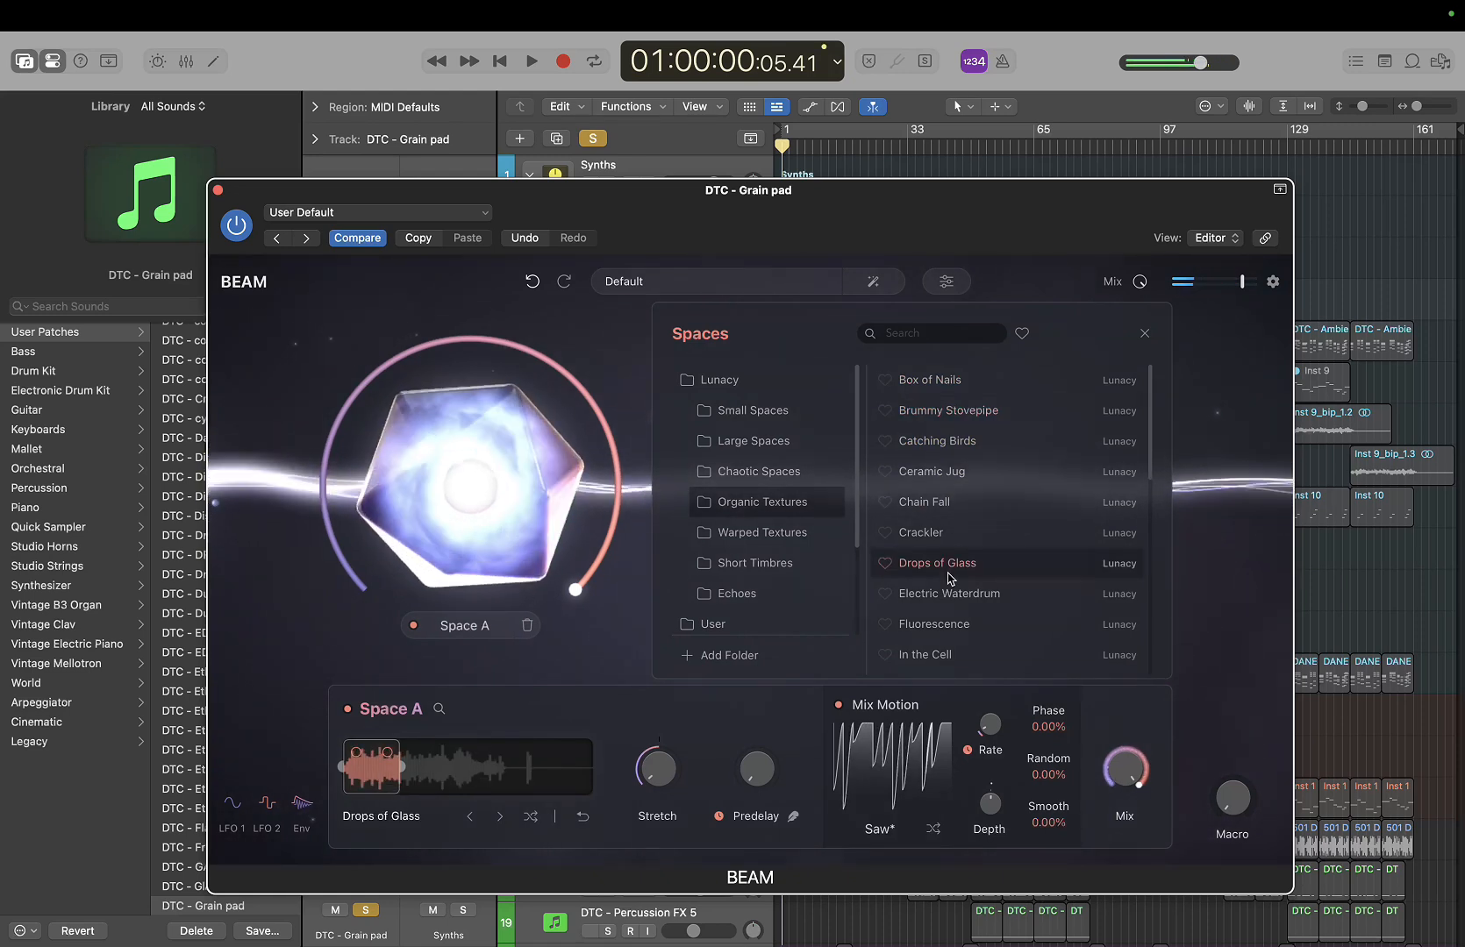
{"action": "scroll", "coordinate": [982, 527], "scroll_direction": "down", "scroll_amount": 3}
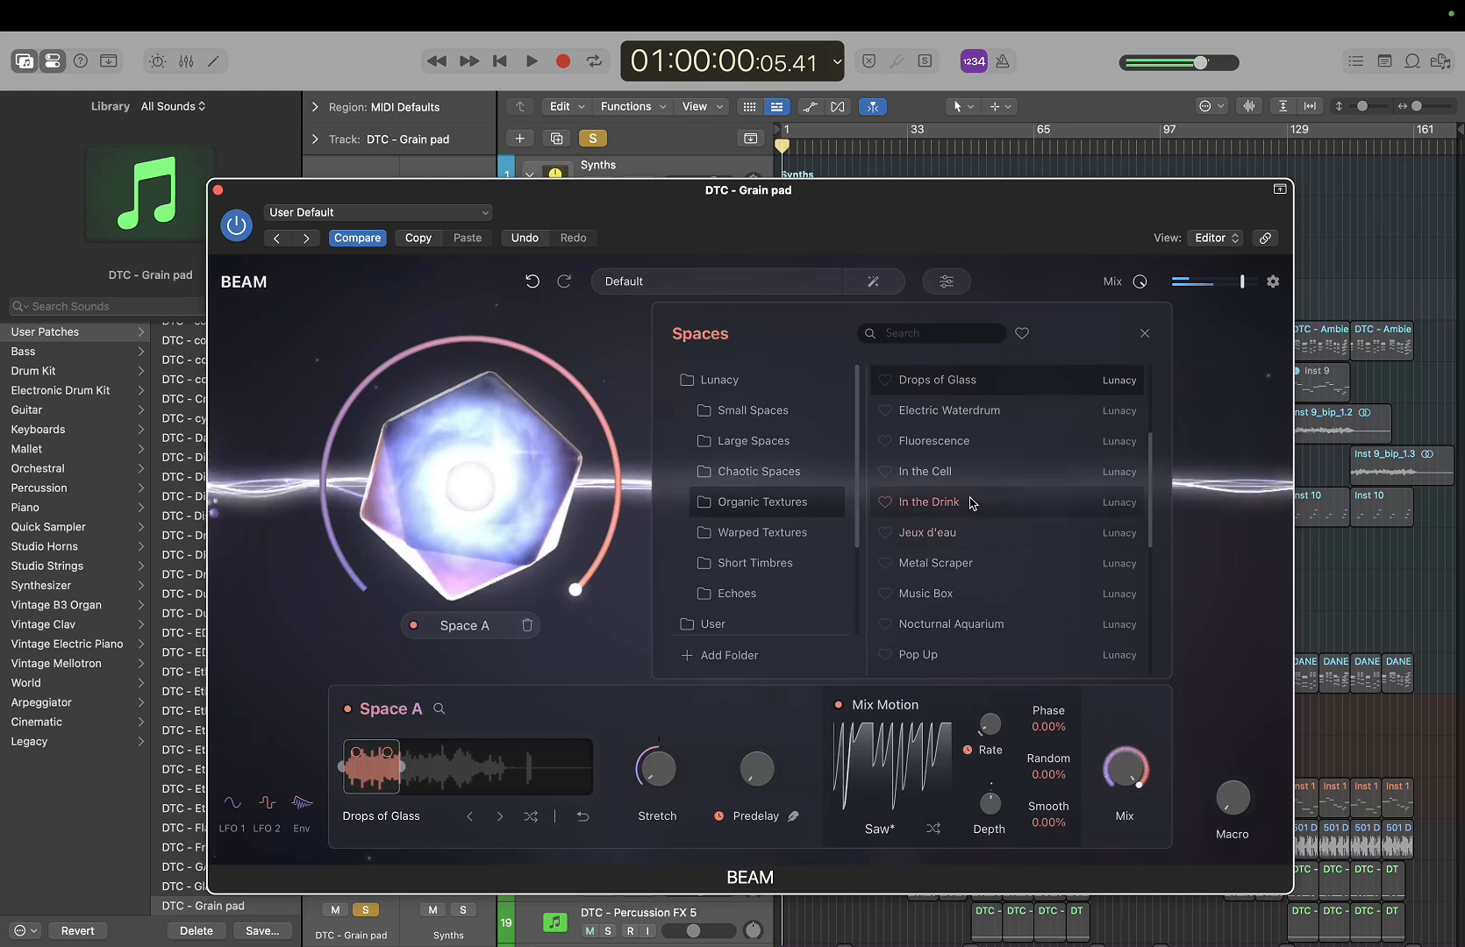
{"action": "left_click", "coordinate": [968, 444]}
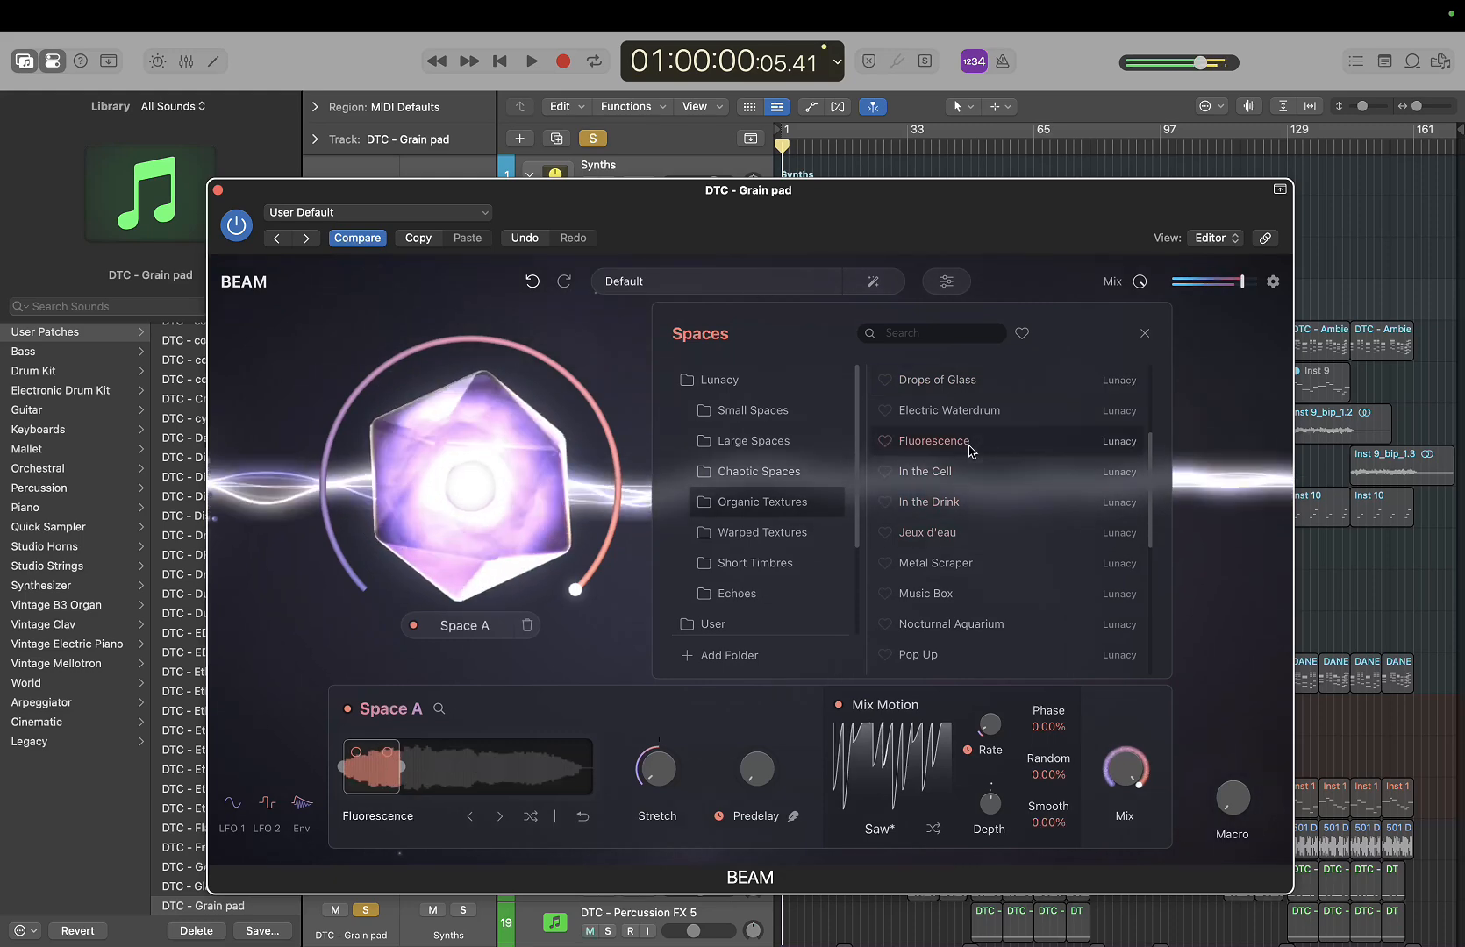
{"action": "left_click", "coordinate": [946, 591]}
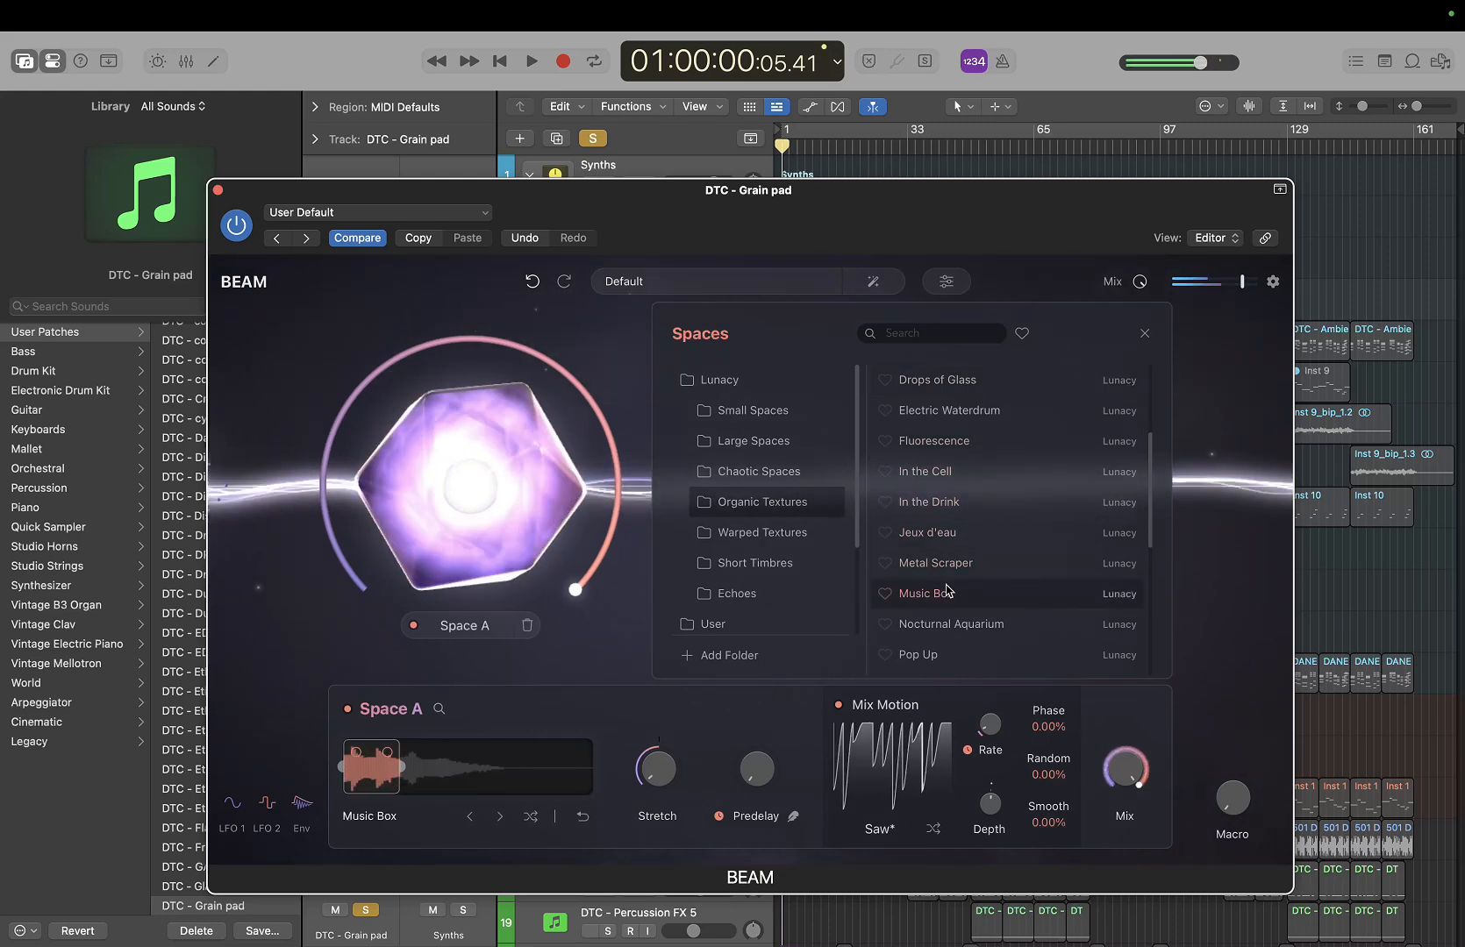
{"action": "scroll", "coordinate": [949, 585], "scroll_direction": "down", "scroll_amount": 4}
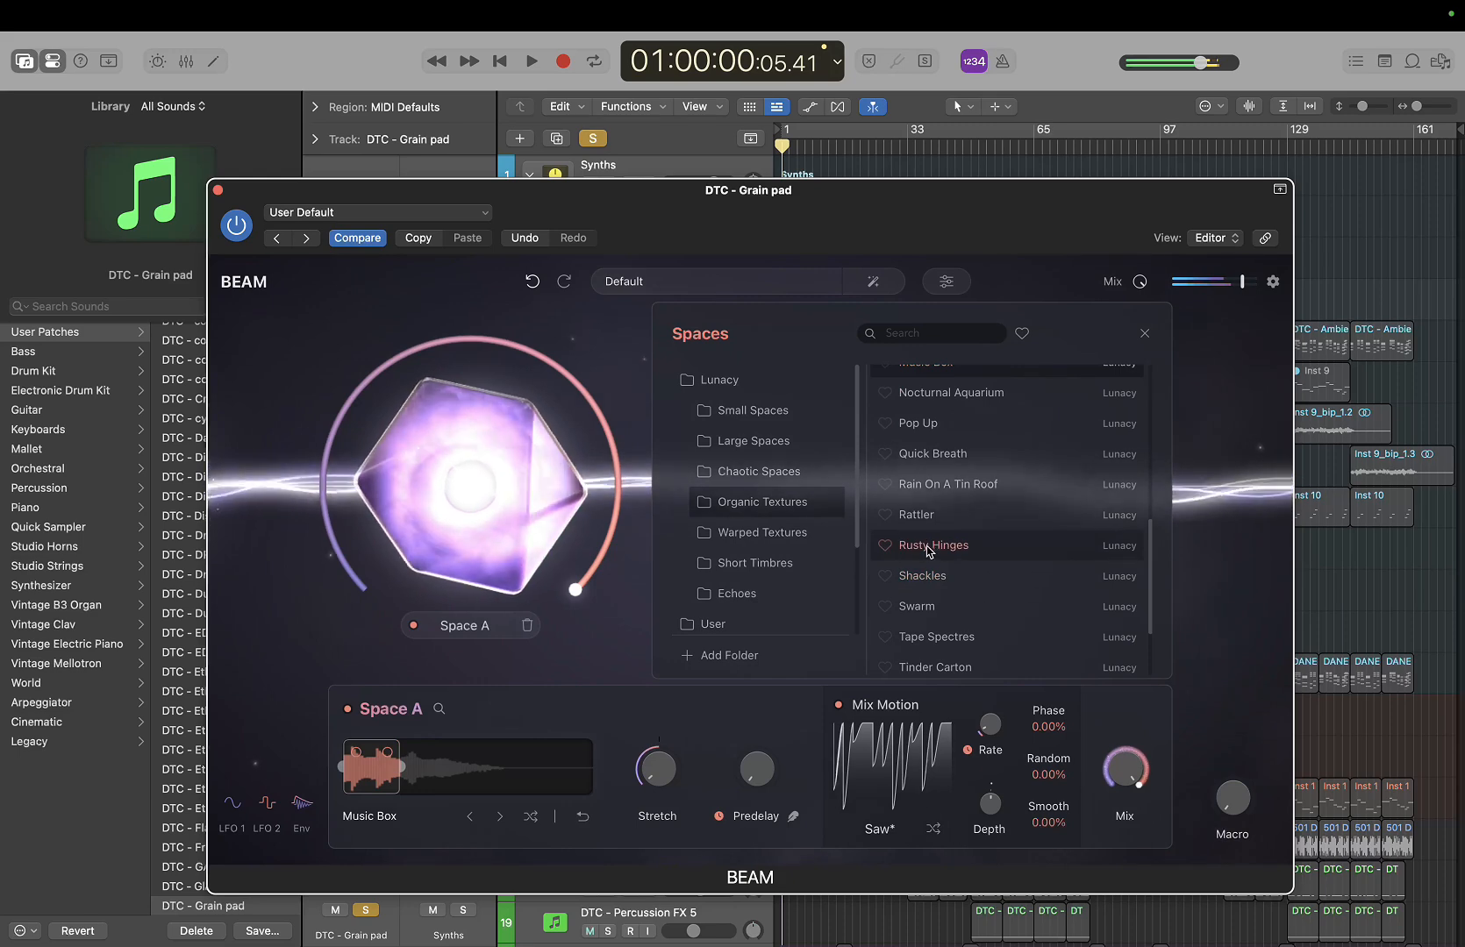
Audition Small Spaces samples through Passageway, then raise BEAM's mix to about -14 dB
{"action": "left_click", "coordinate": [796, 412]}
{"action": "scroll", "coordinate": [945, 429], "scroll_direction": "up", "scroll_amount": 5}
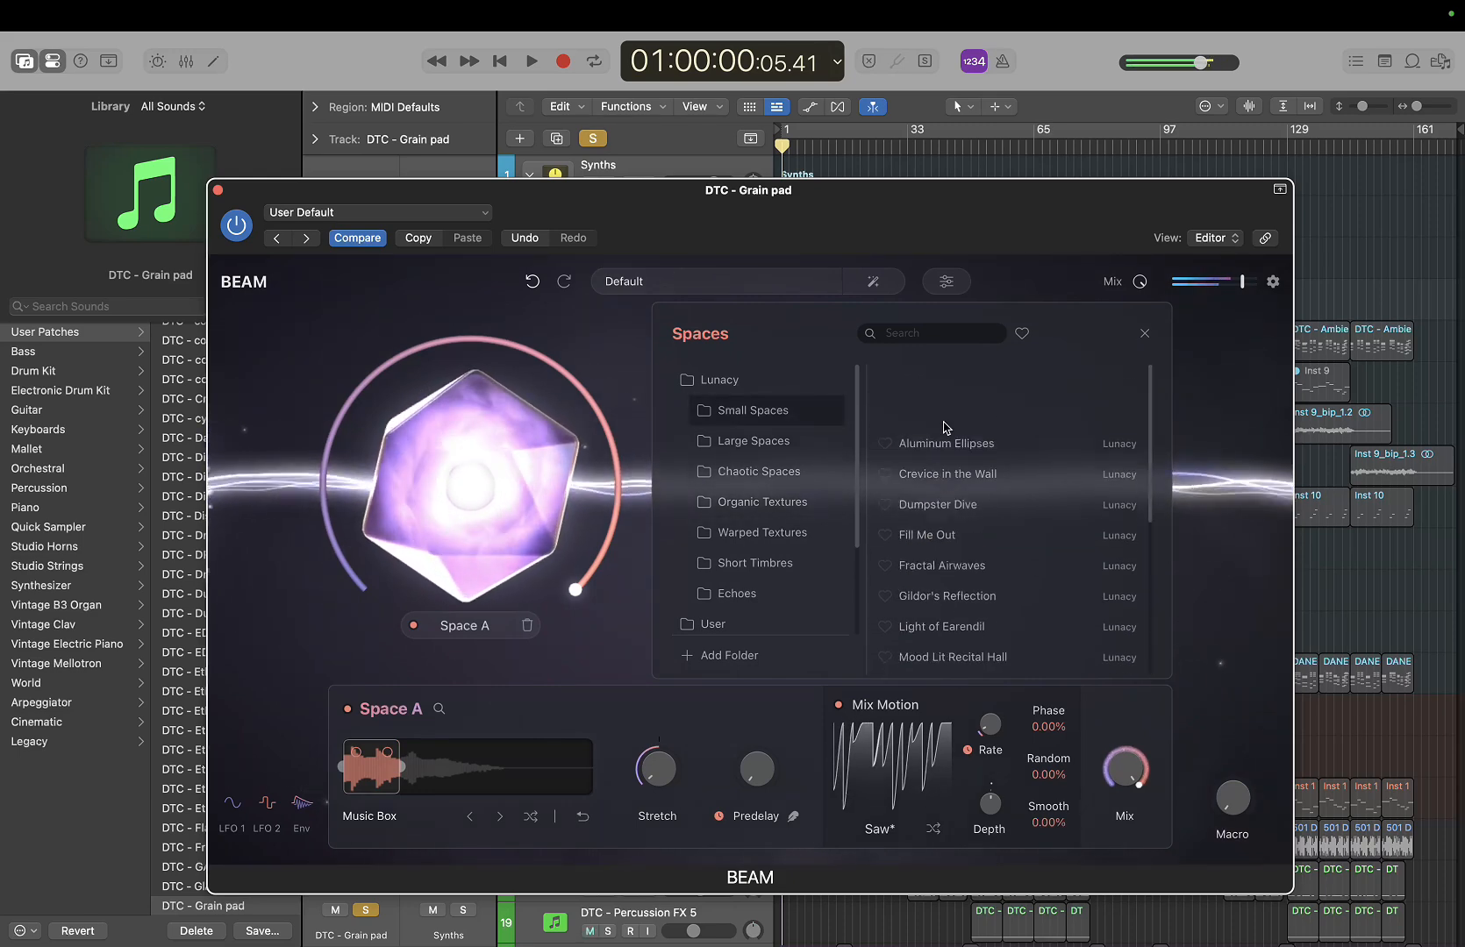
{"action": "left_click", "coordinate": [971, 379]}
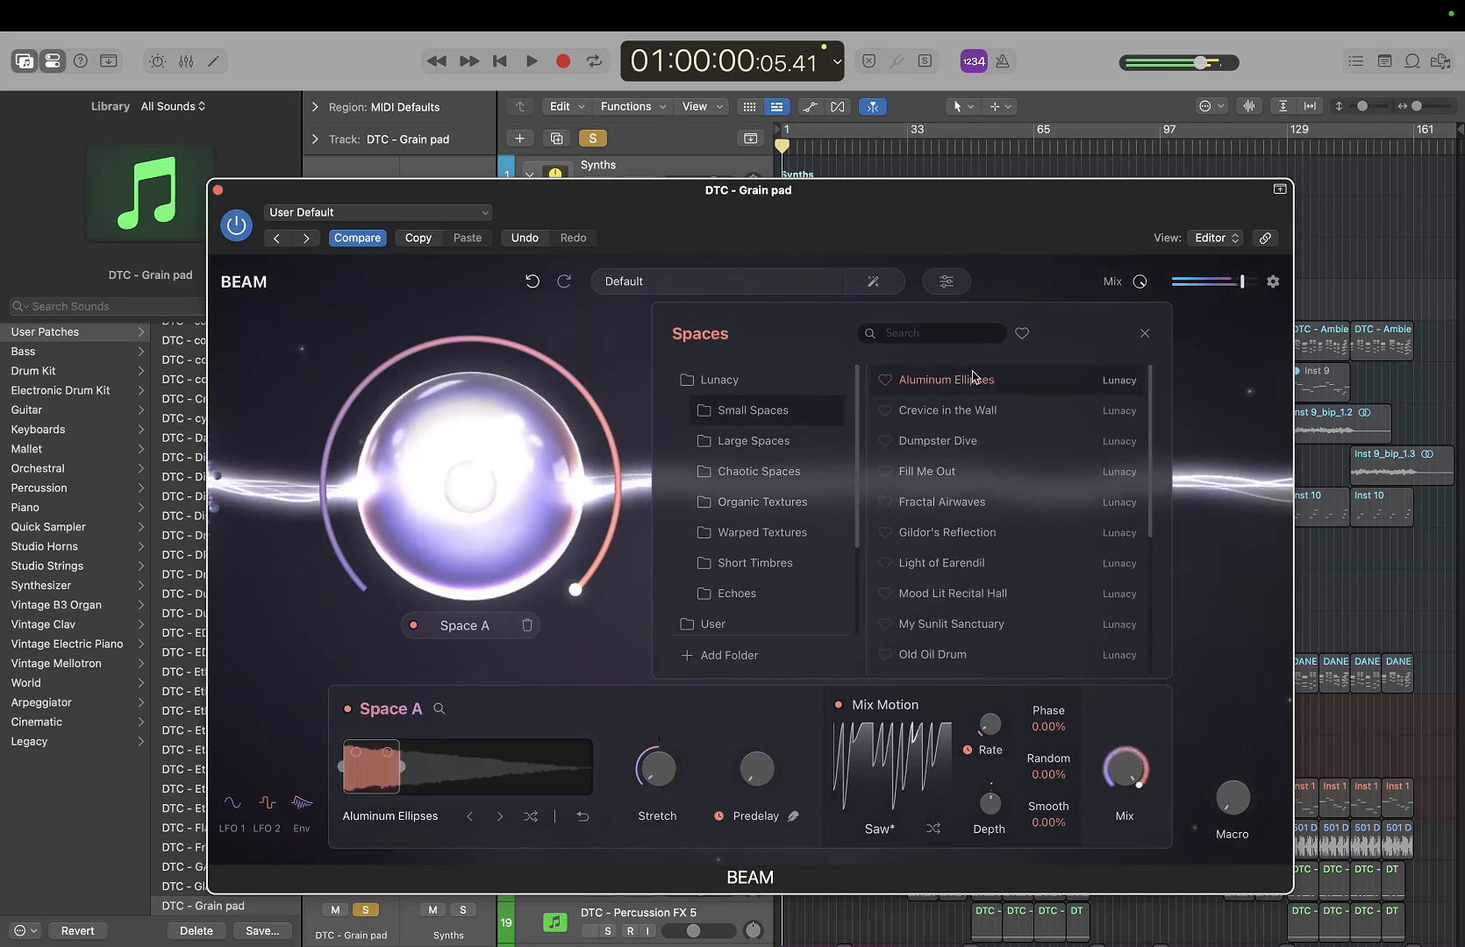
{"action": "left_click", "coordinate": [958, 471]}
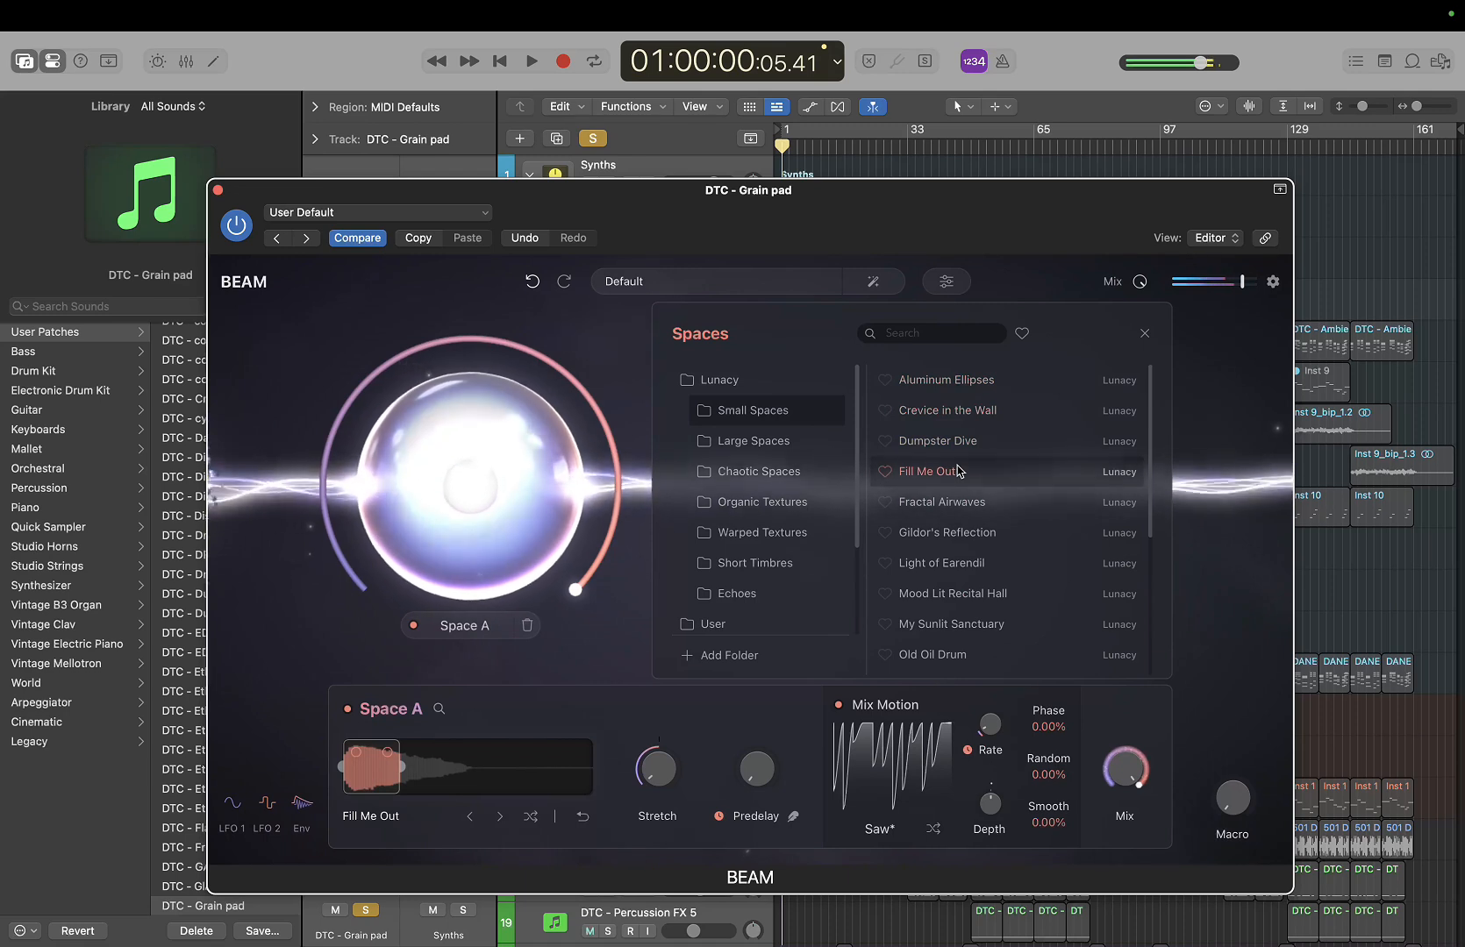
{"action": "left_click", "coordinate": [954, 537]}
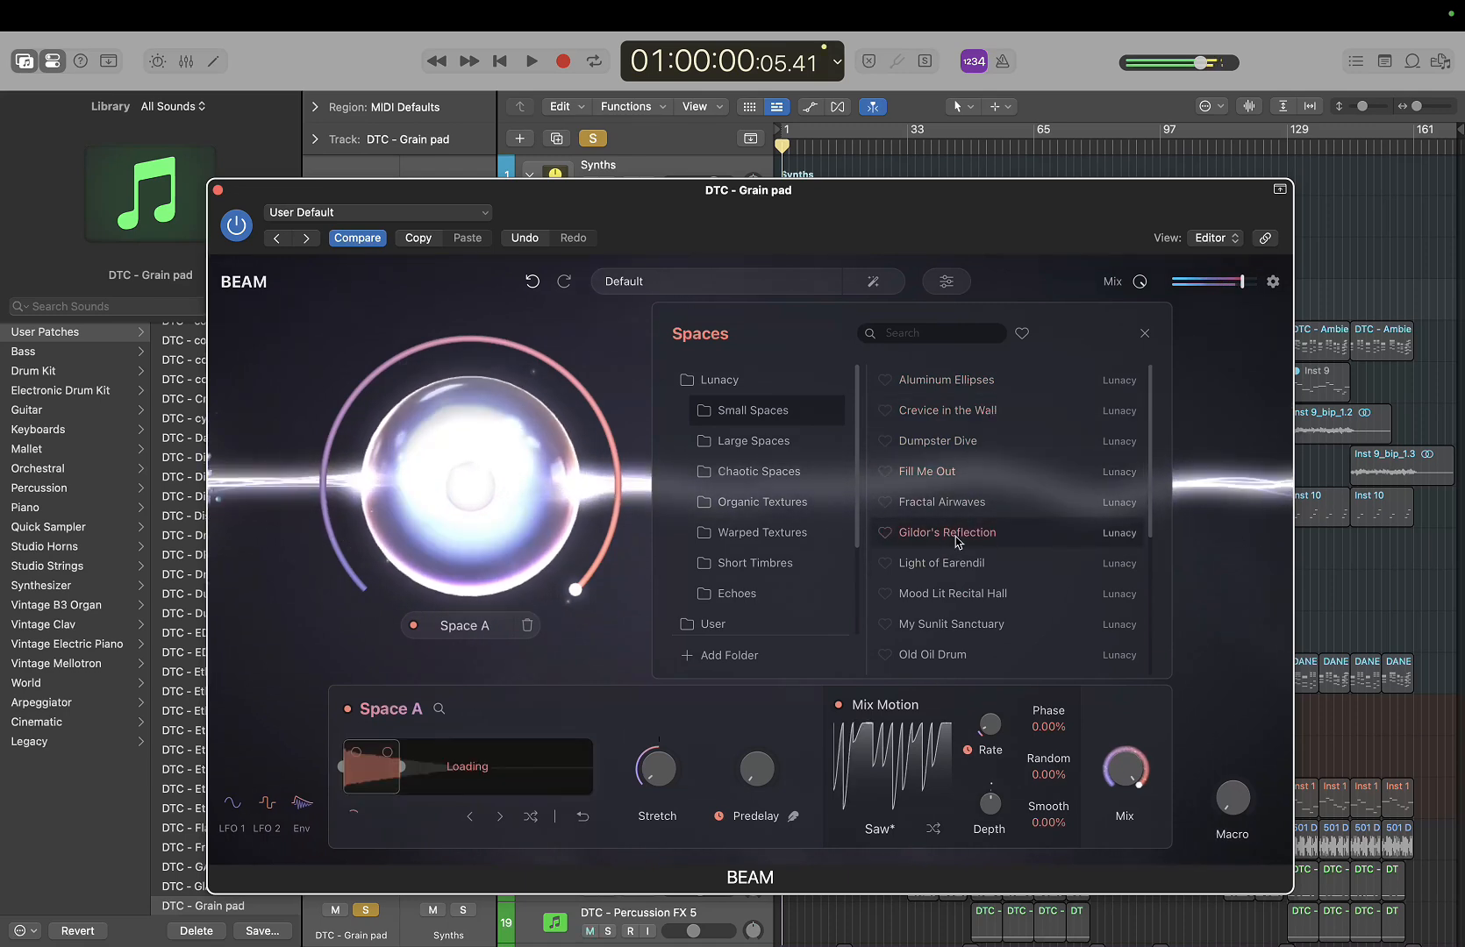
{"action": "scroll", "coordinate": [941, 625], "scroll_direction": "down", "scroll_amount": 1}
{"action": "scroll", "coordinate": [941, 624], "scroll_direction": "down", "scroll_amount": 4}
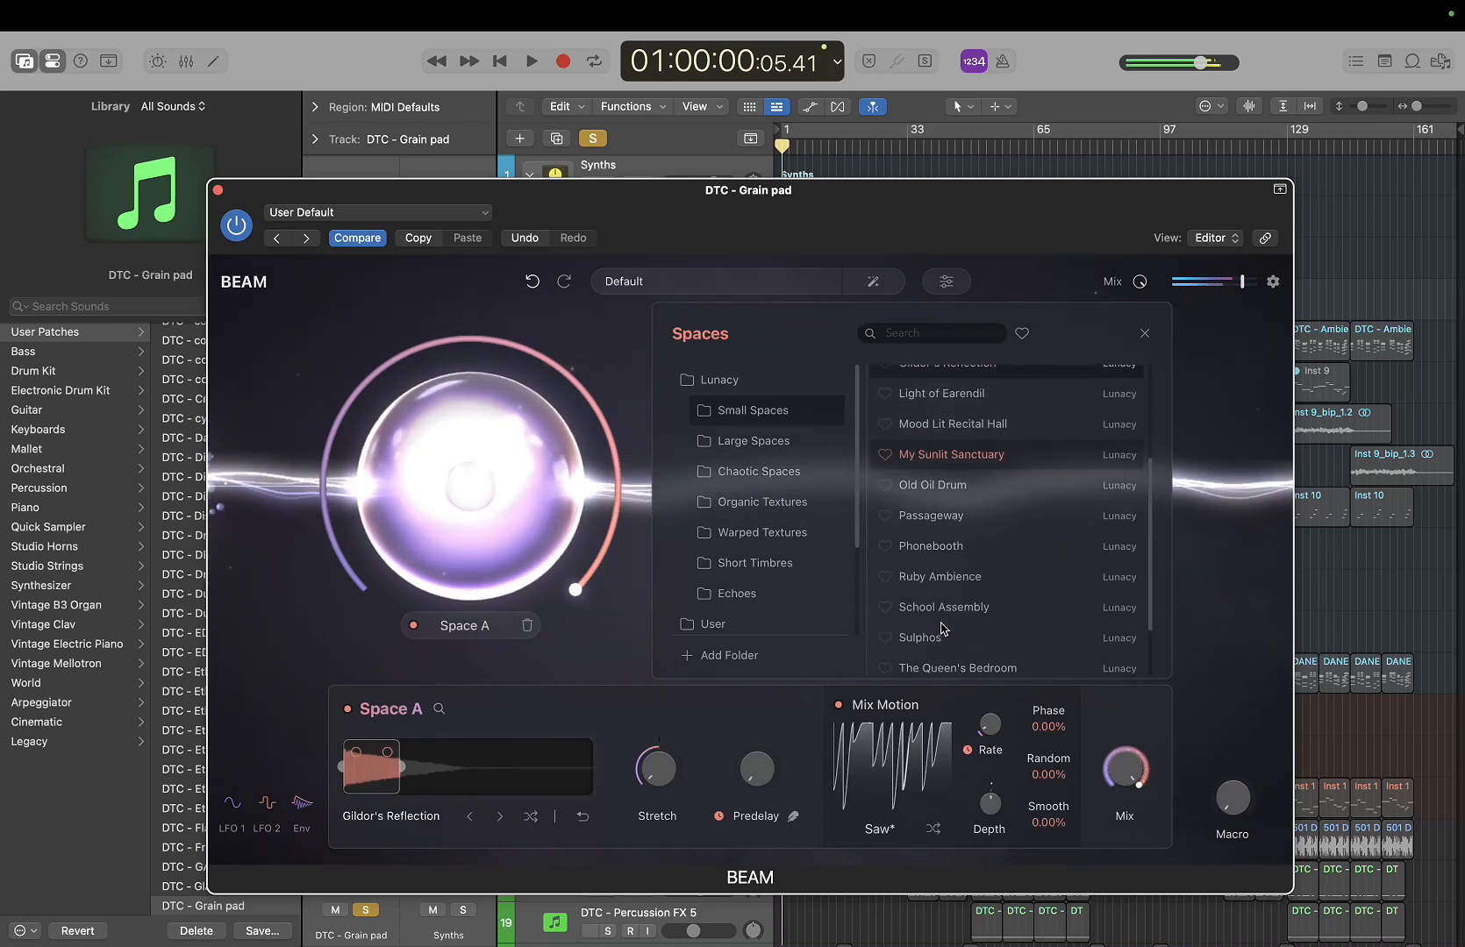
{"action": "left_click", "coordinate": [961, 526]}
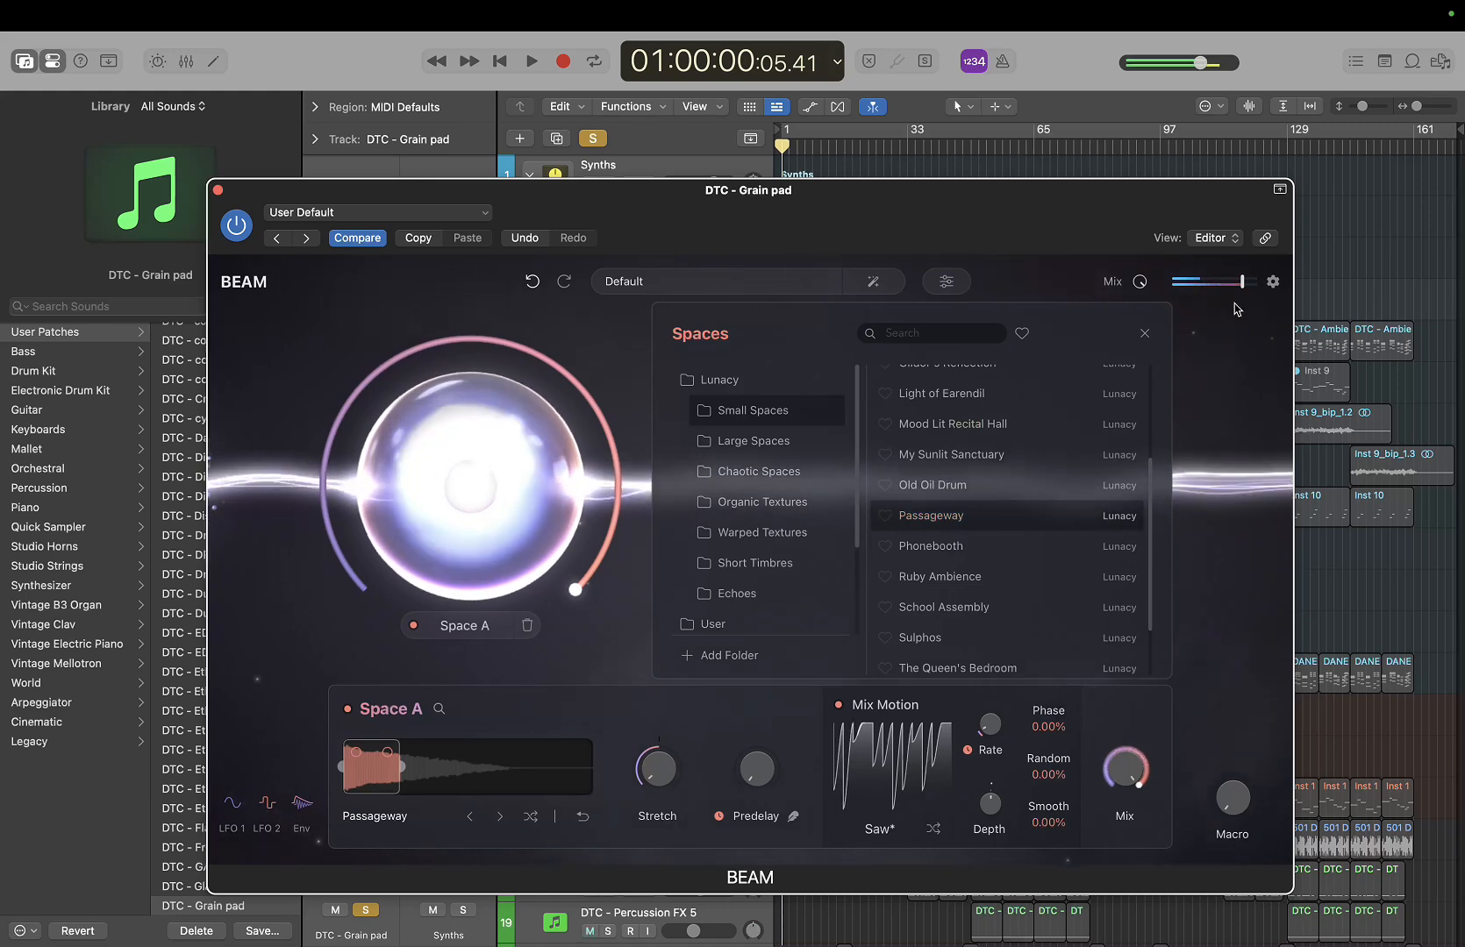
{"action": "left_click_drag", "start_coordinate": [1224, 289], "coordinate": [1236, 288]}
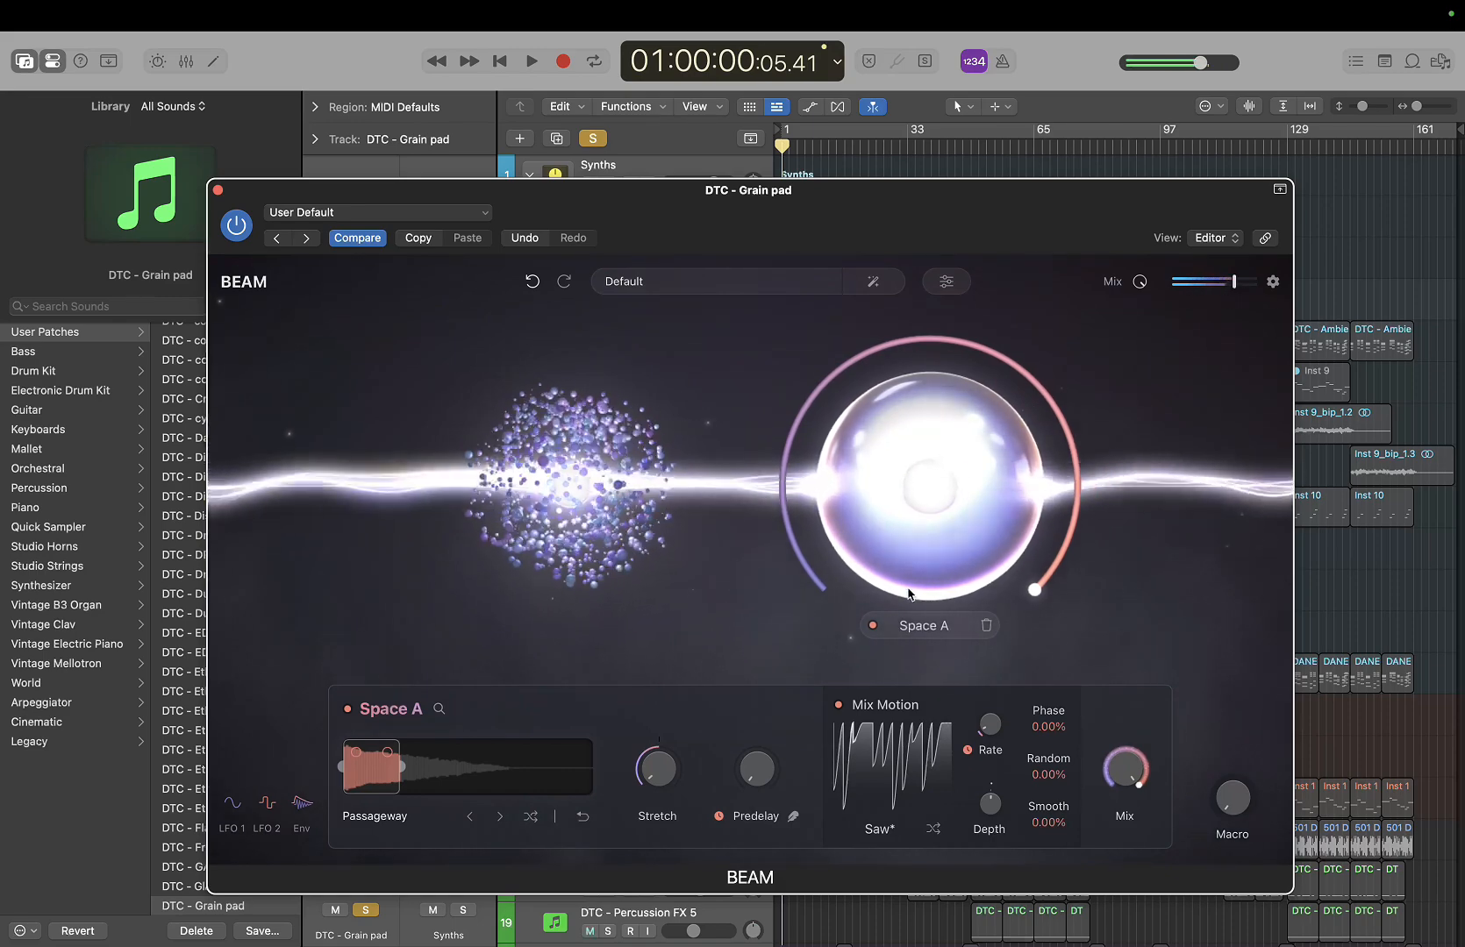
Audition Chaotic Spaces: Aerator, Distant Memories, Nirvana, Gravity Well and Shoji Room
{"action": "left_click", "coordinate": [440, 709]}
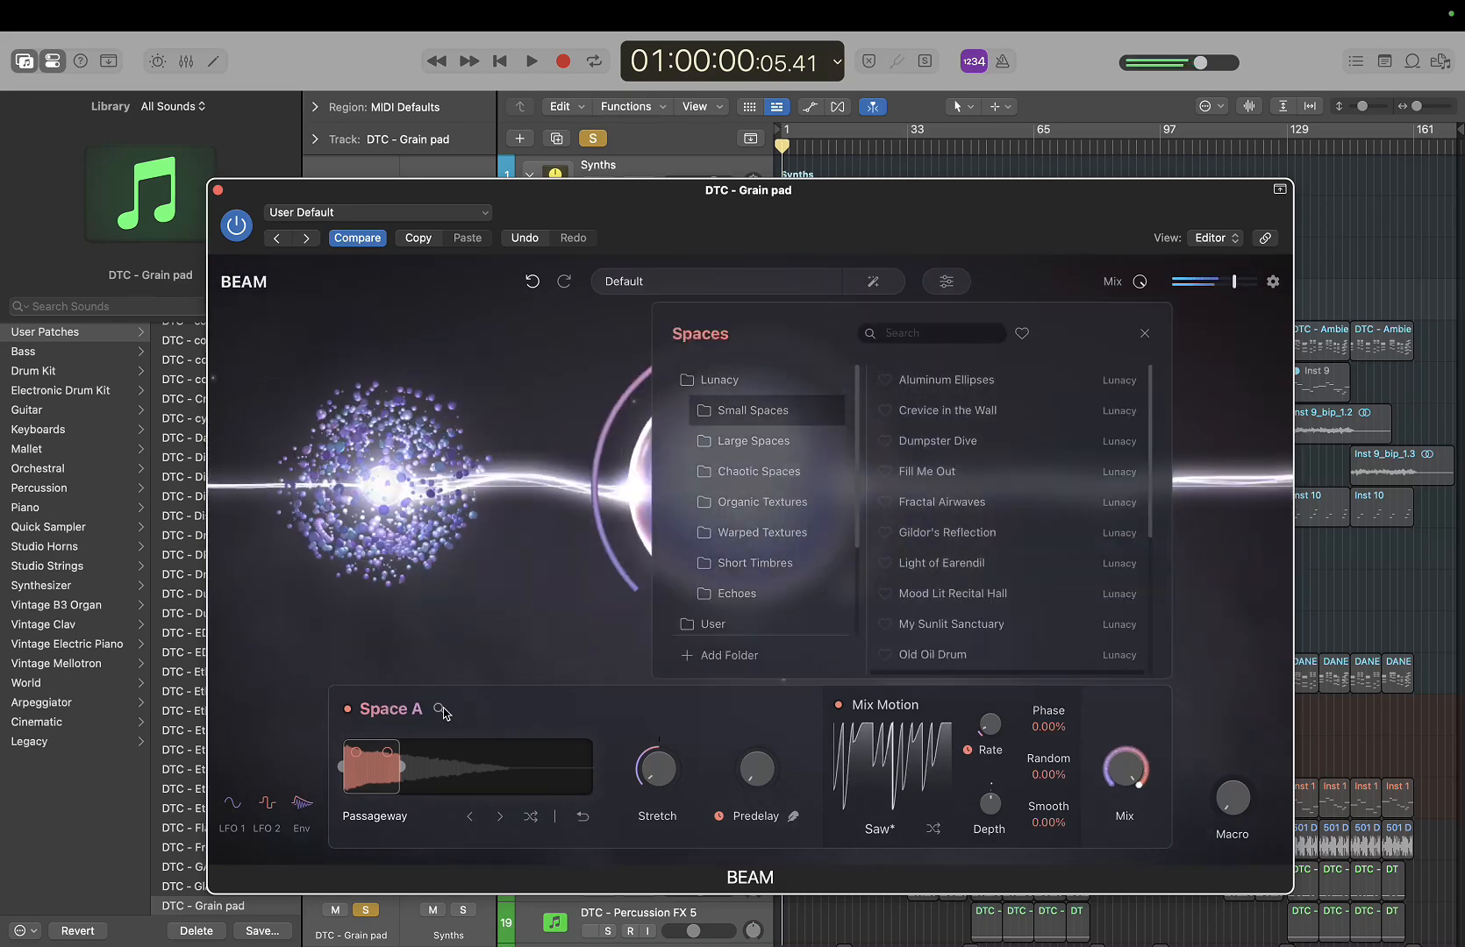
{"action": "left_click", "coordinate": [787, 472]}
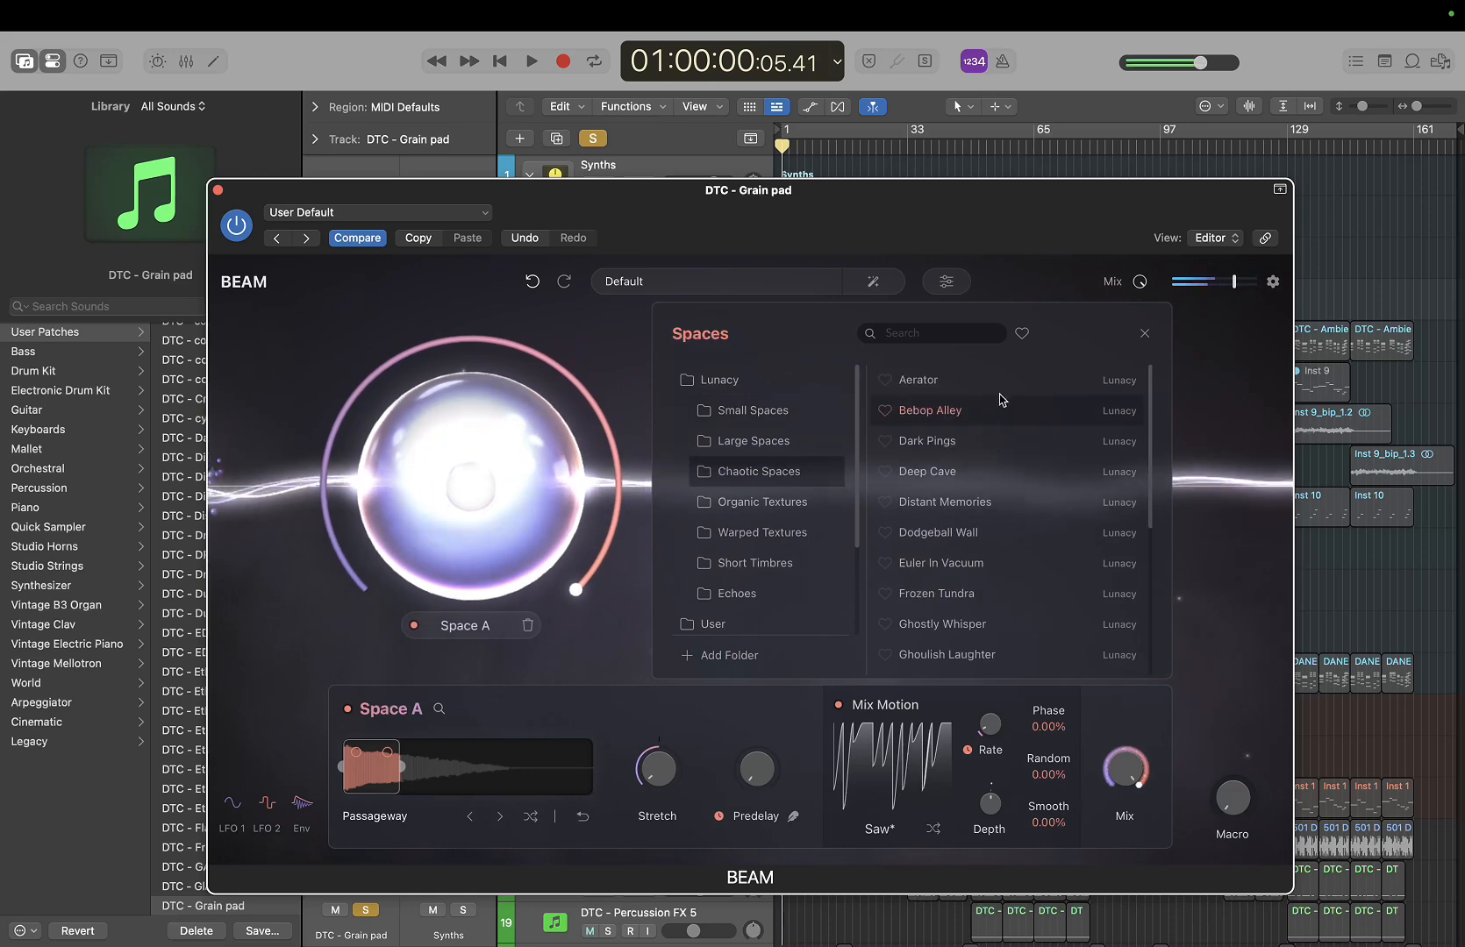
{"action": "left_click", "coordinate": [989, 379]}
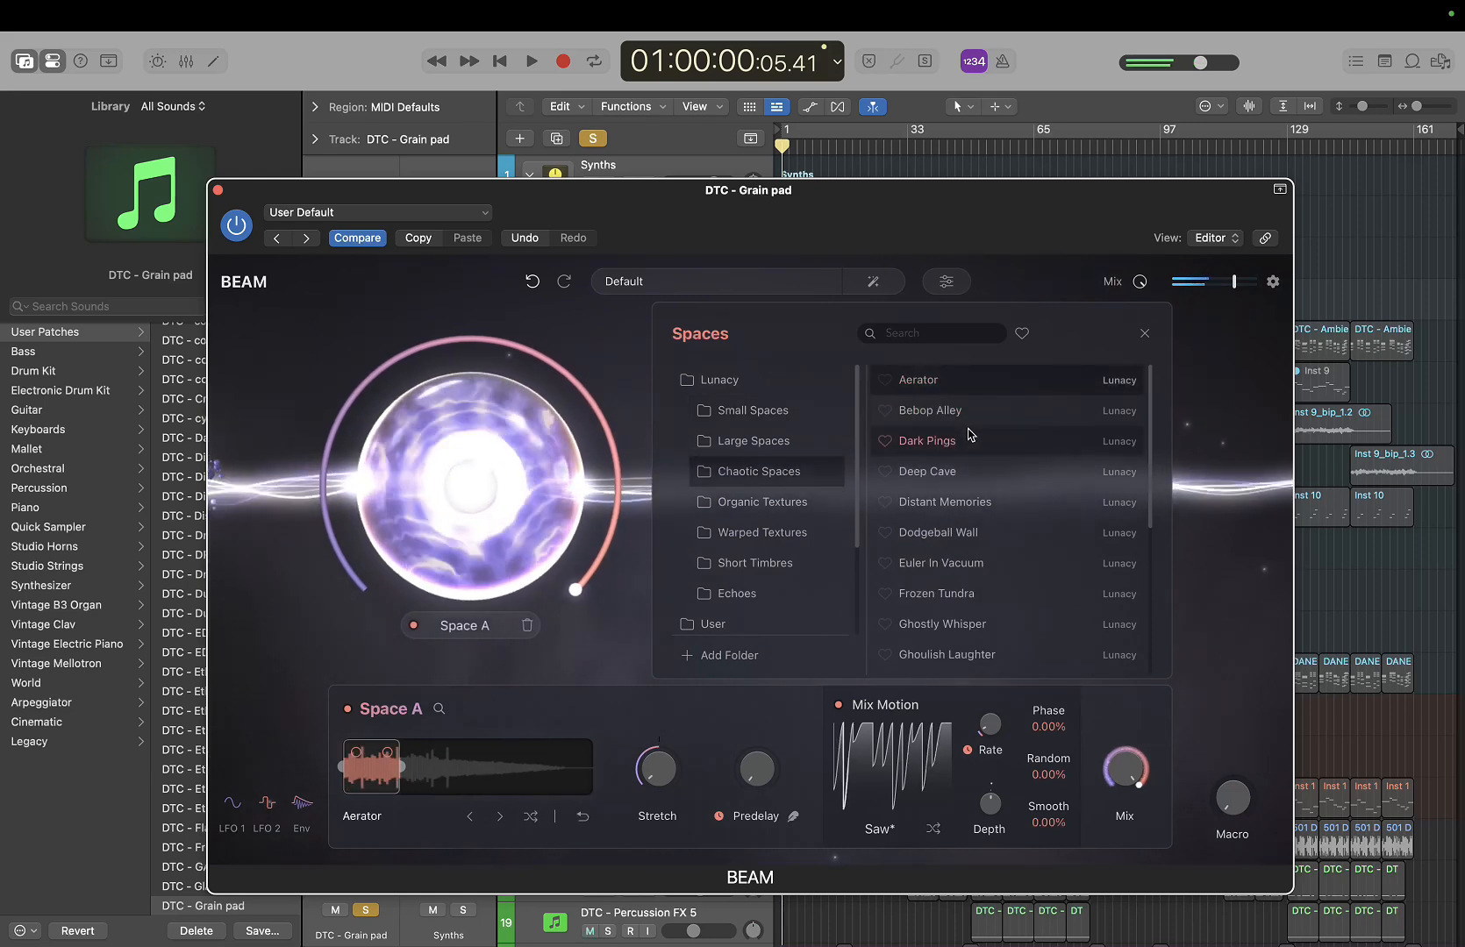
{"action": "left_click", "coordinate": [957, 503]}
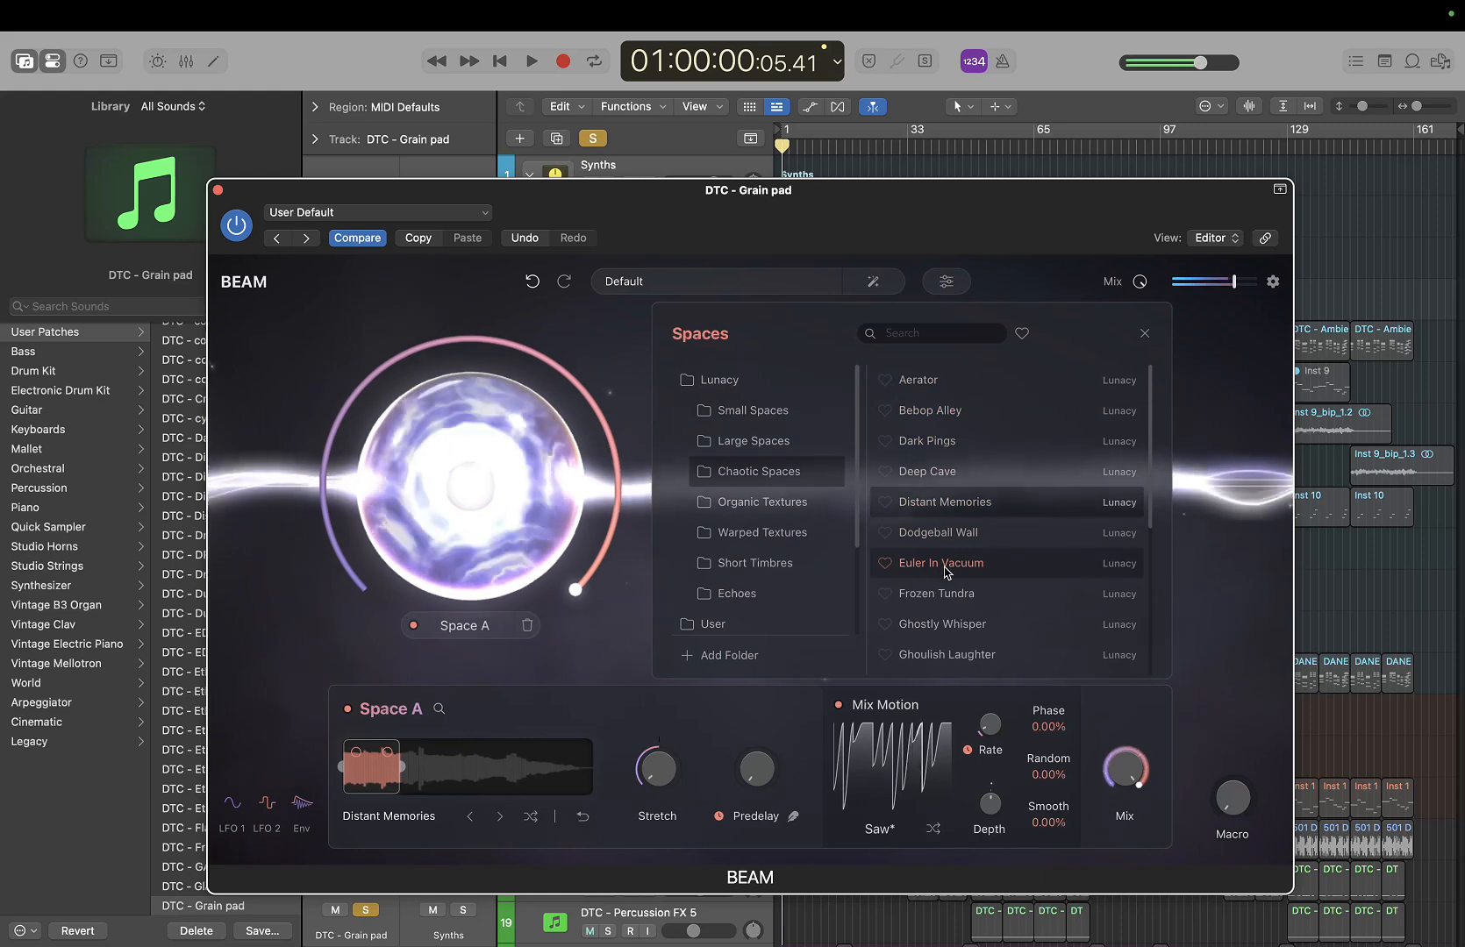
{"action": "scroll", "coordinate": [945, 570], "scroll_direction": "down", "scroll_amount": 3}
{"action": "left_click", "coordinate": [948, 619]}
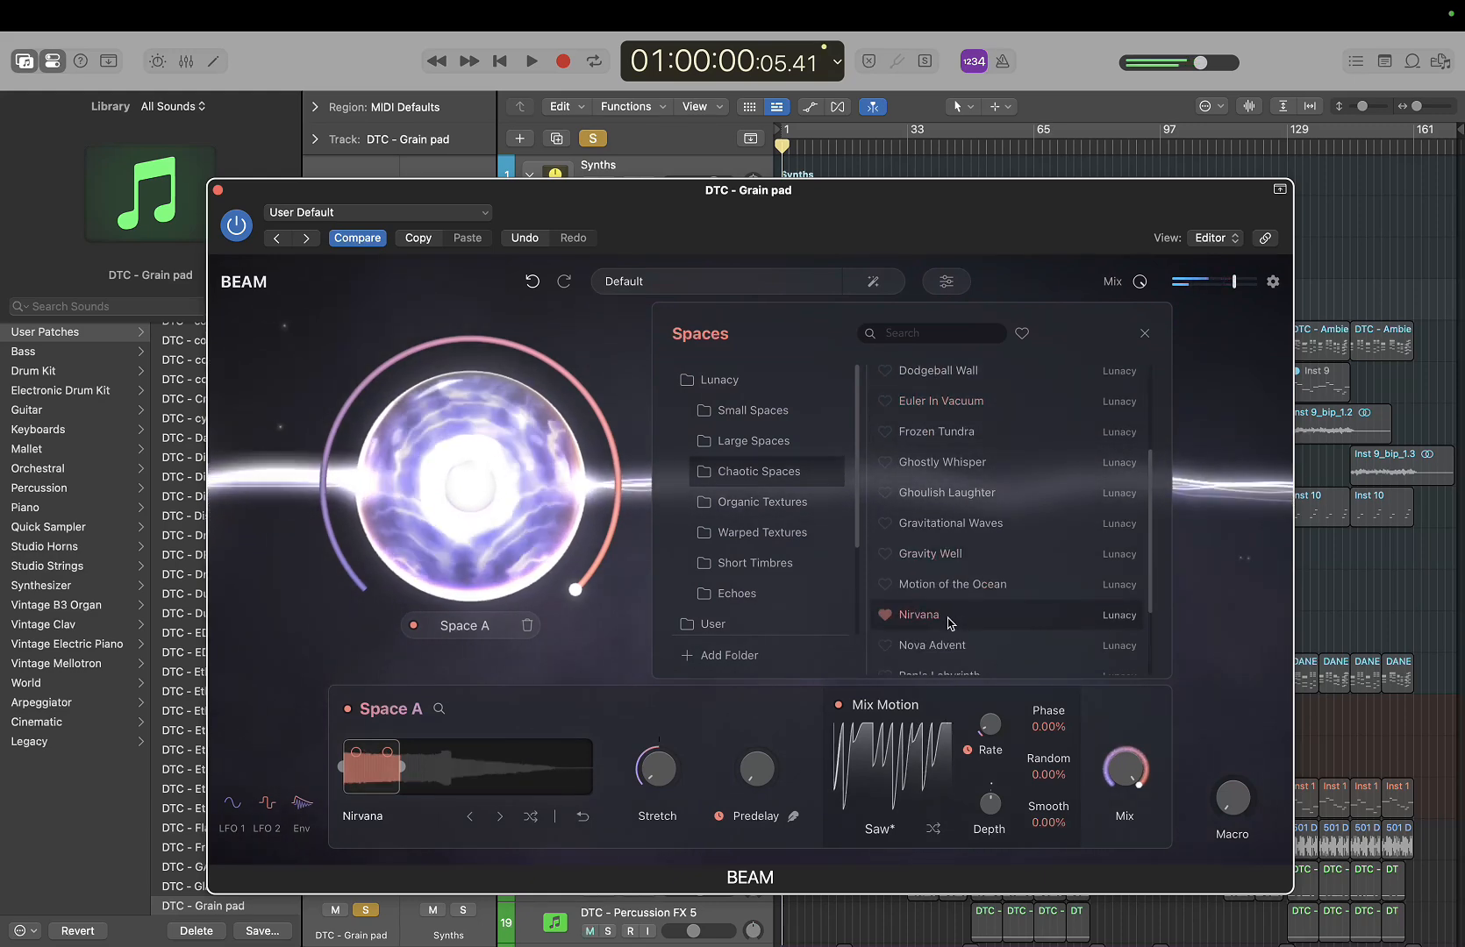
{"action": "left_click", "coordinate": [968, 556]}
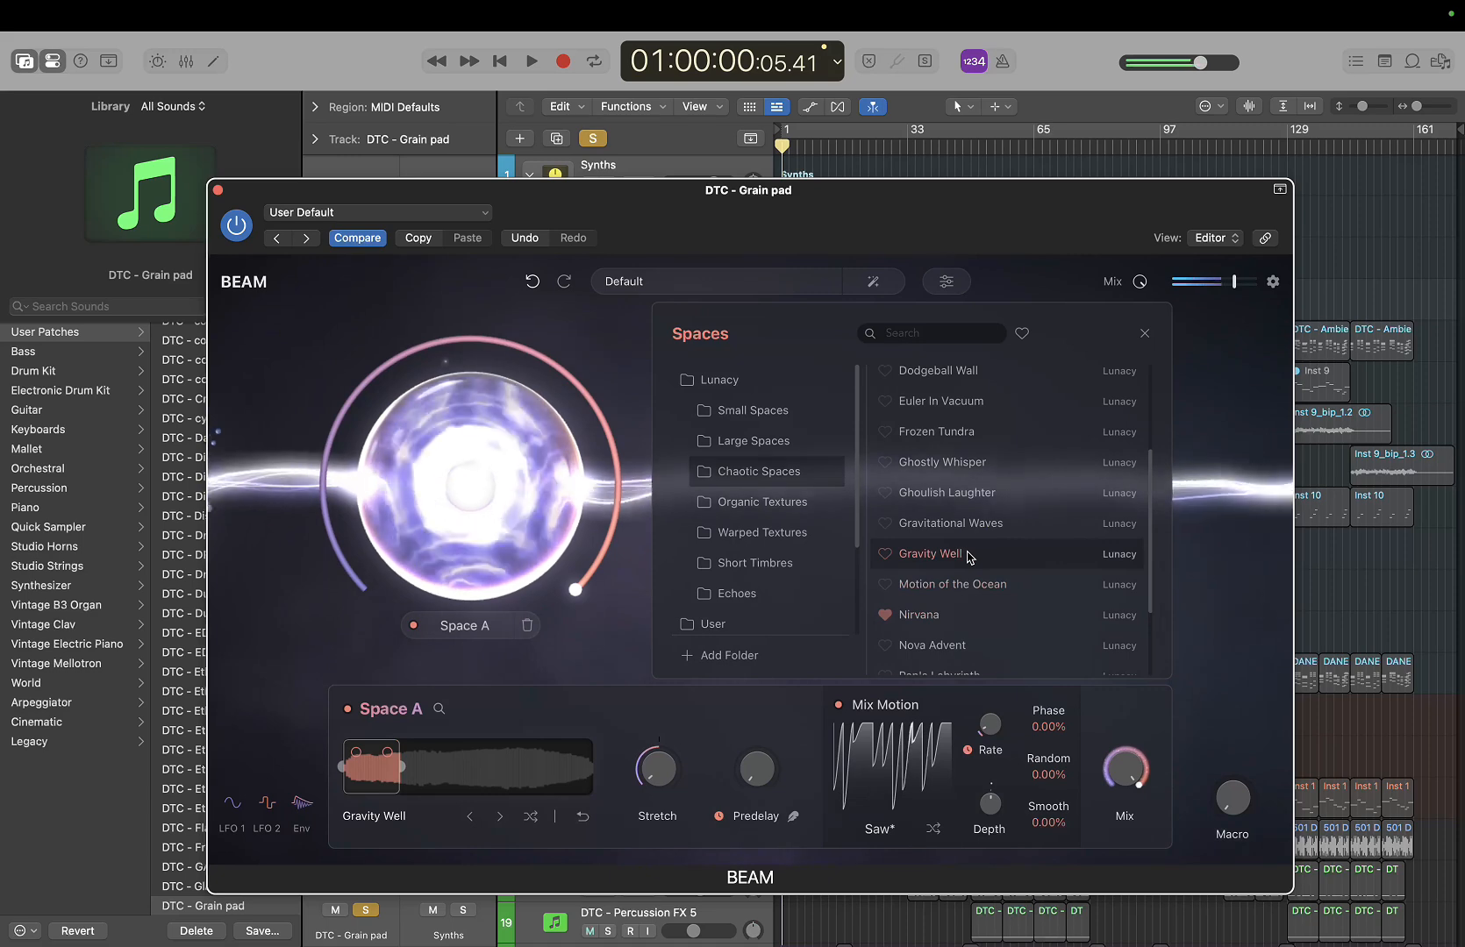
{"action": "scroll", "coordinate": [968, 556], "scroll_direction": "down", "scroll_amount": 2}
{"action": "left_click", "coordinate": [950, 618]}
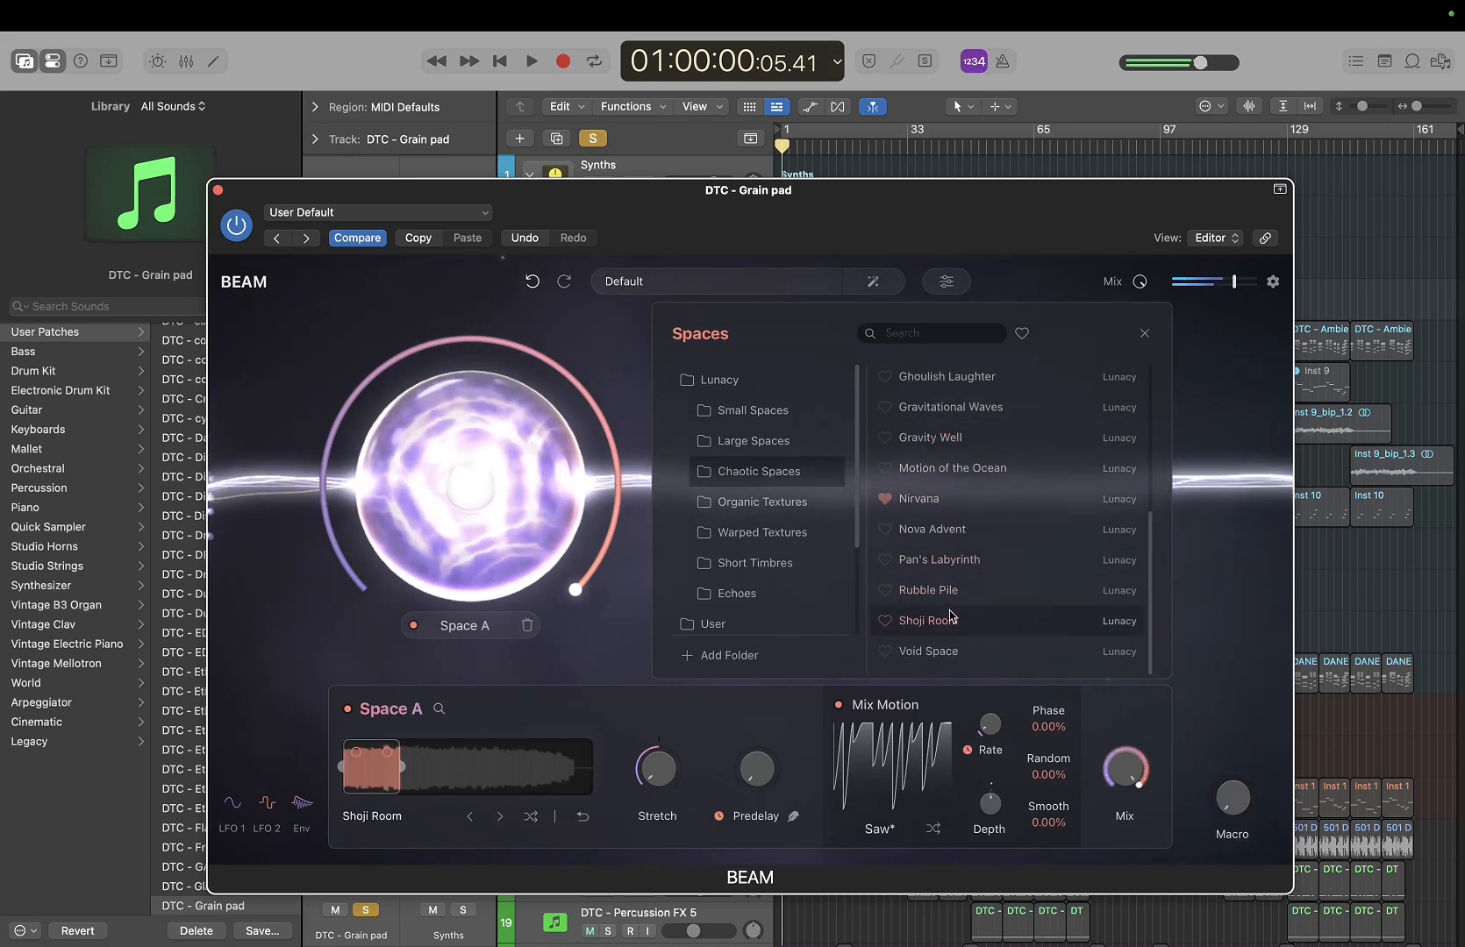
Back in Organic Textures, try In the Cell with a later grain window, then load In the Drink
{"action": "left_click", "coordinate": [795, 504]}
{"action": "left_click", "coordinate": [941, 382]}
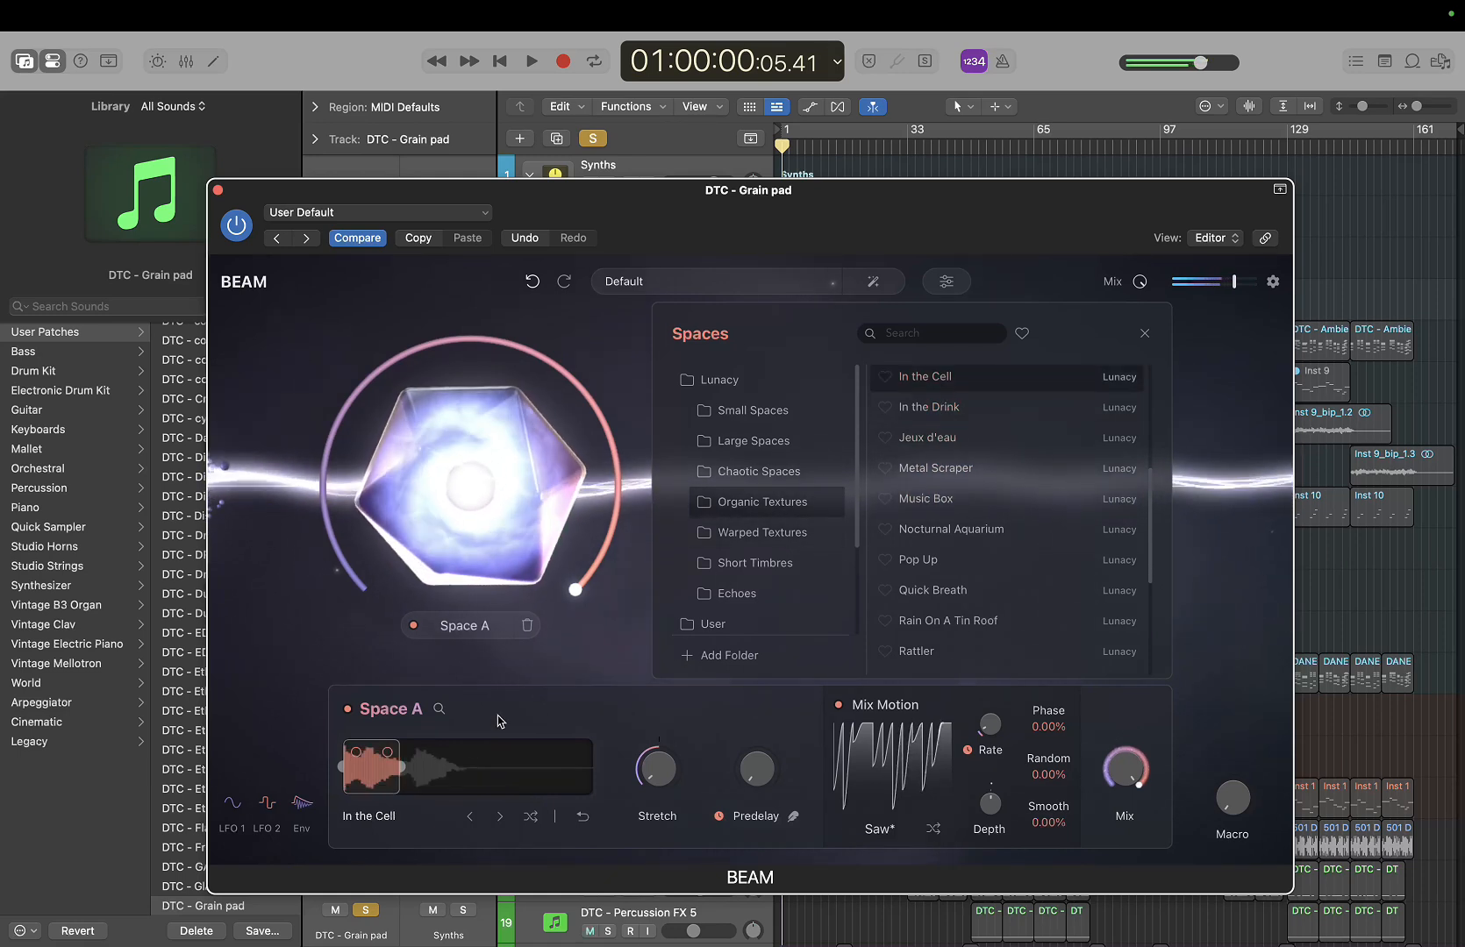
{"action": "mouse_move", "coordinate": [379, 778]}
{"action": "left_mouse_down"}
{"action": "mouse_move", "coordinate": [426, 776]}
{"action": "mouse_move", "coordinate": [396, 775]}
{"action": "left_mouse_up"}
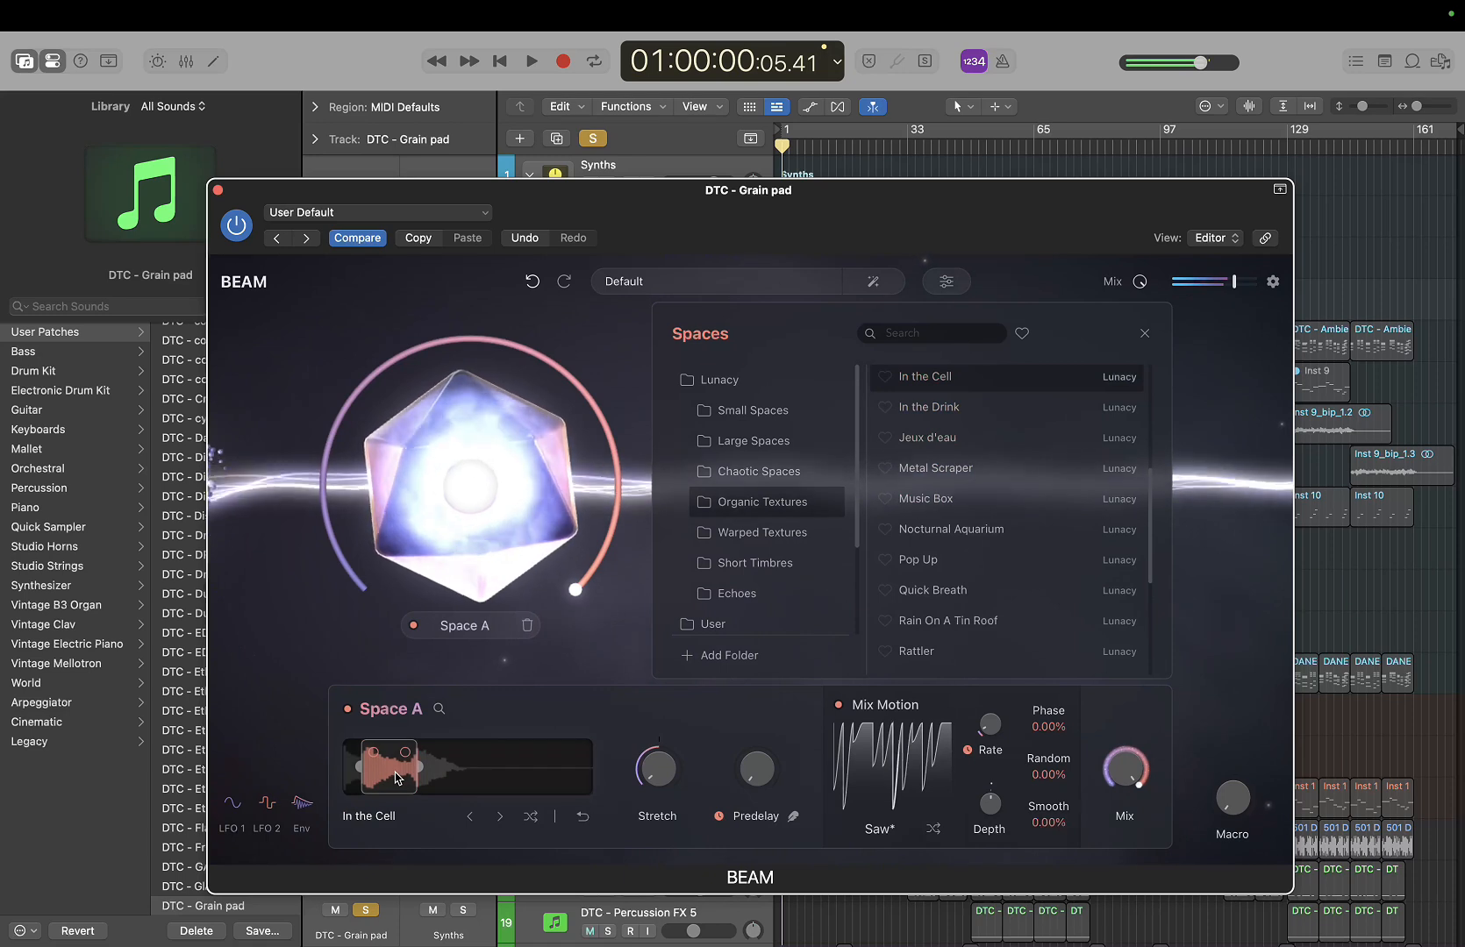
{"action": "left_click", "coordinate": [951, 405]}
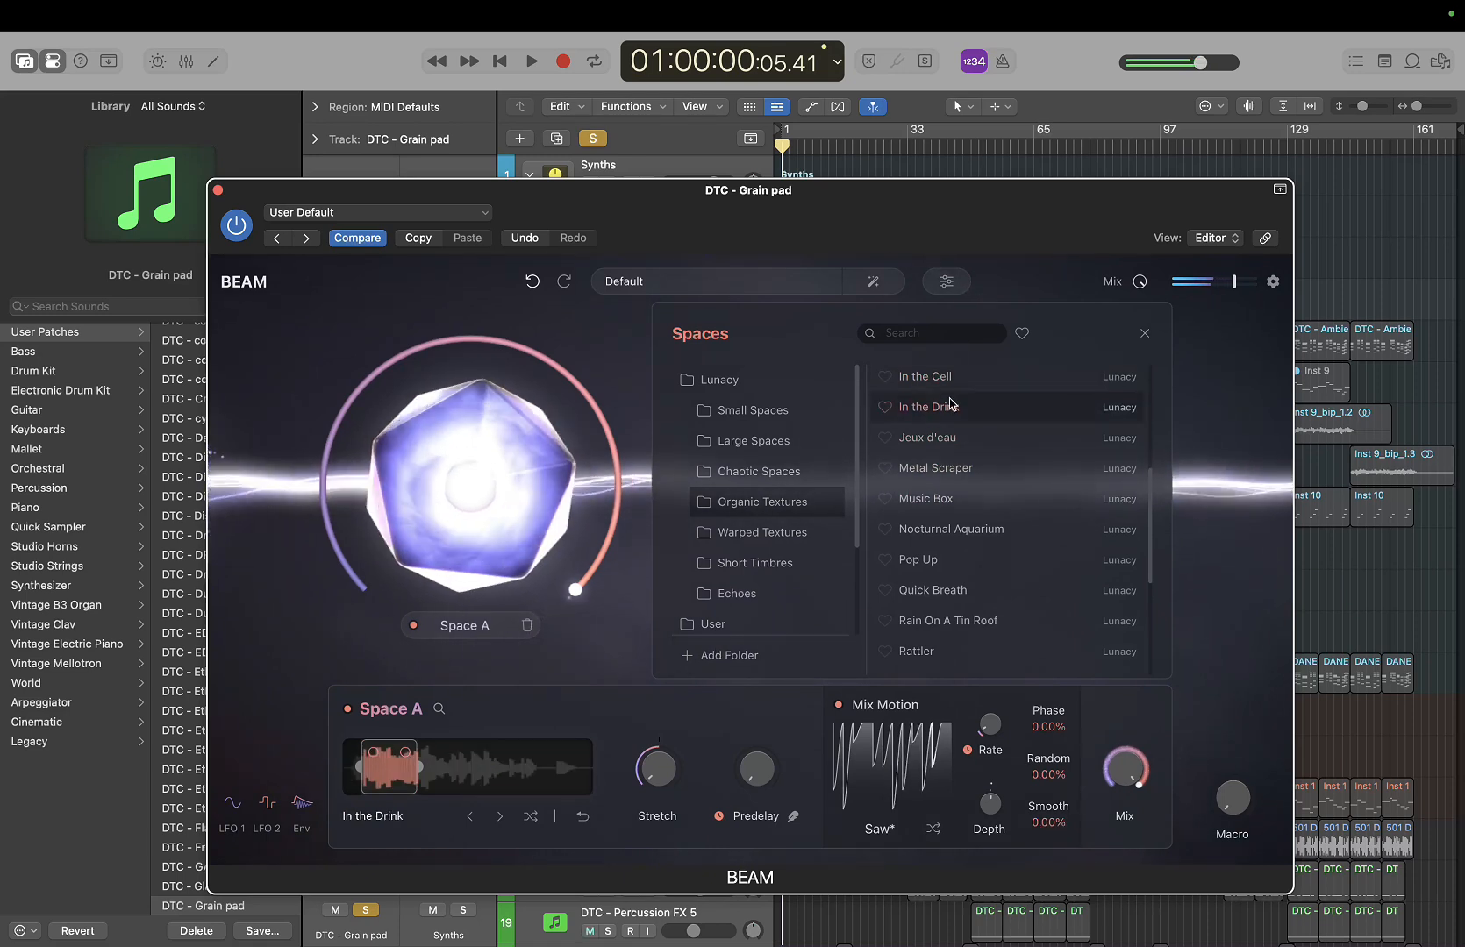
{"action": "scroll", "coordinate": [795, 533], "scroll_direction": "down", "scroll_amount": 3}
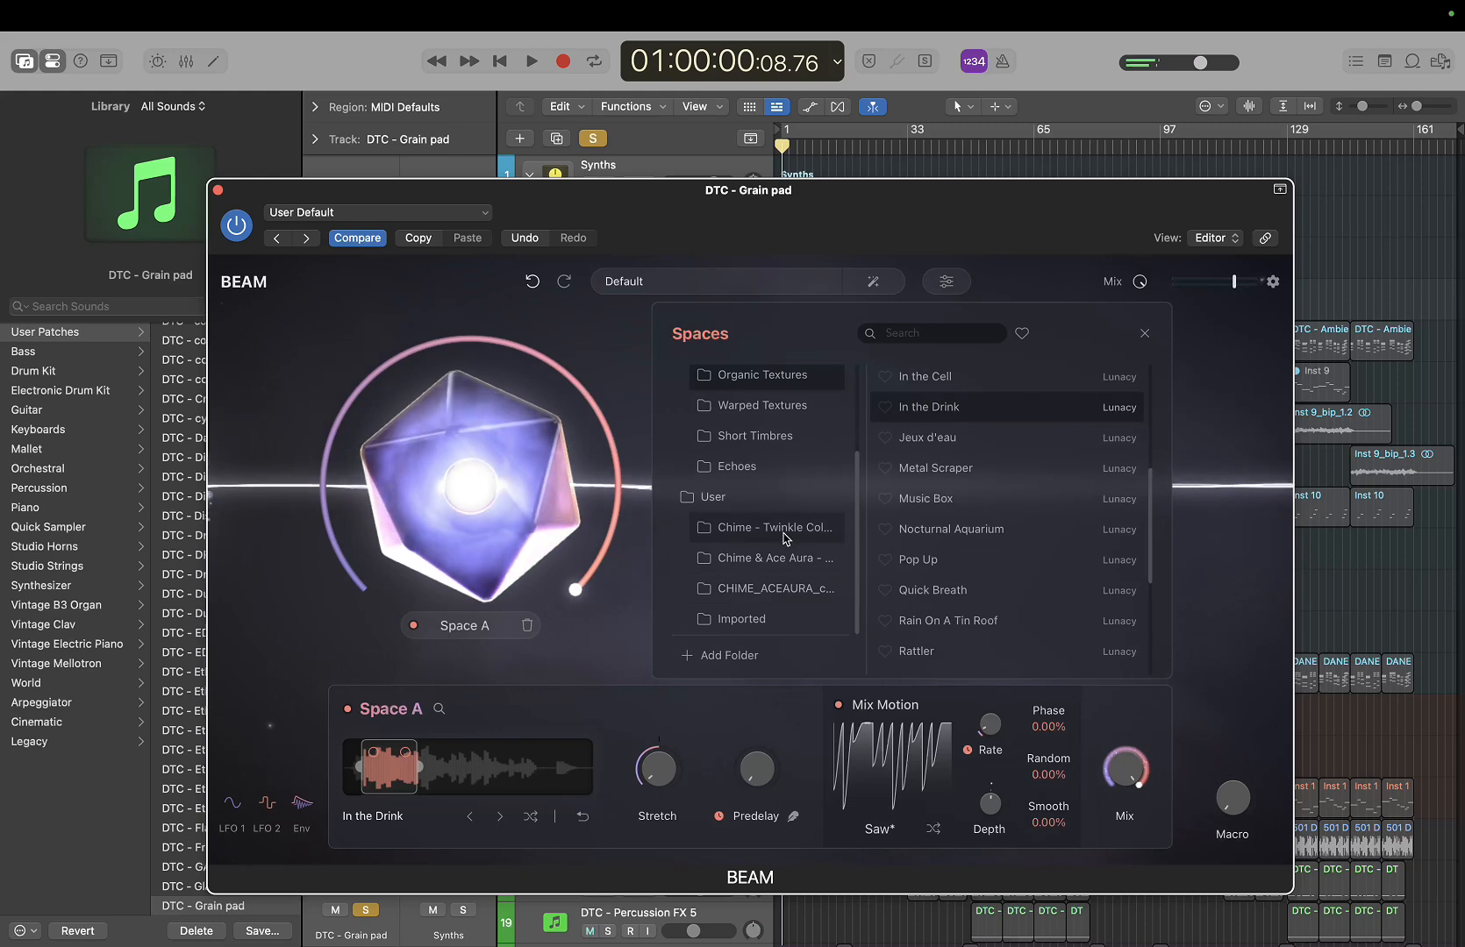
Load the A#maj9 ACEAURA impulse with the grain window at its start, then the Am impulse
{"action": "left_click", "coordinate": [785, 531]}
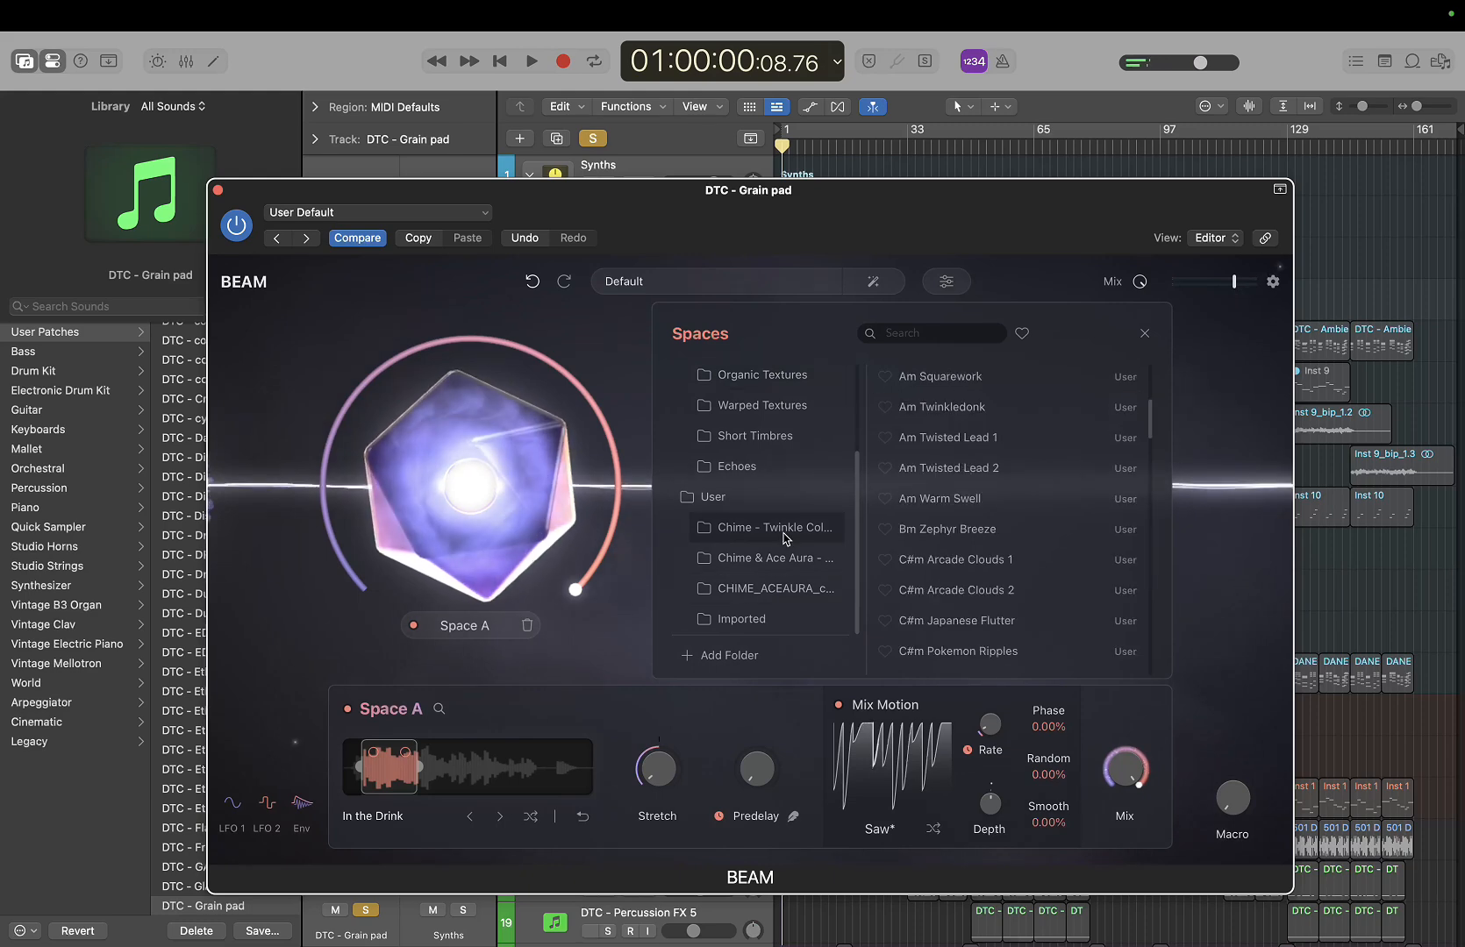
{"action": "left_click", "coordinate": [776, 587]}
{"action": "left_click", "coordinate": [1009, 380]}
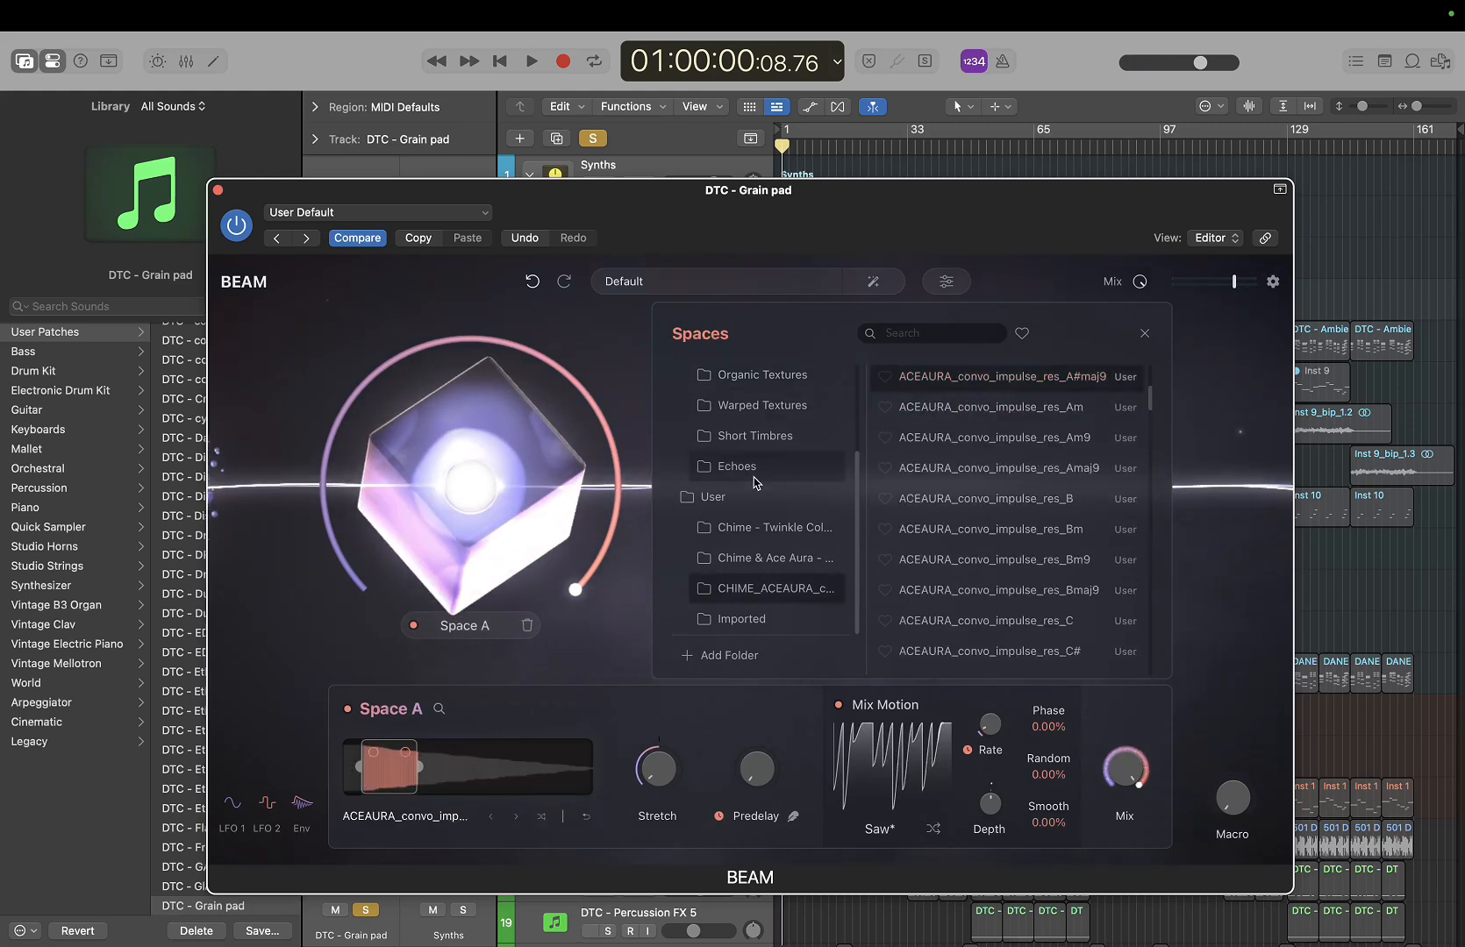
{"action": "left_click_drag", "start_coordinate": [388, 782], "coordinate": [357, 787]}
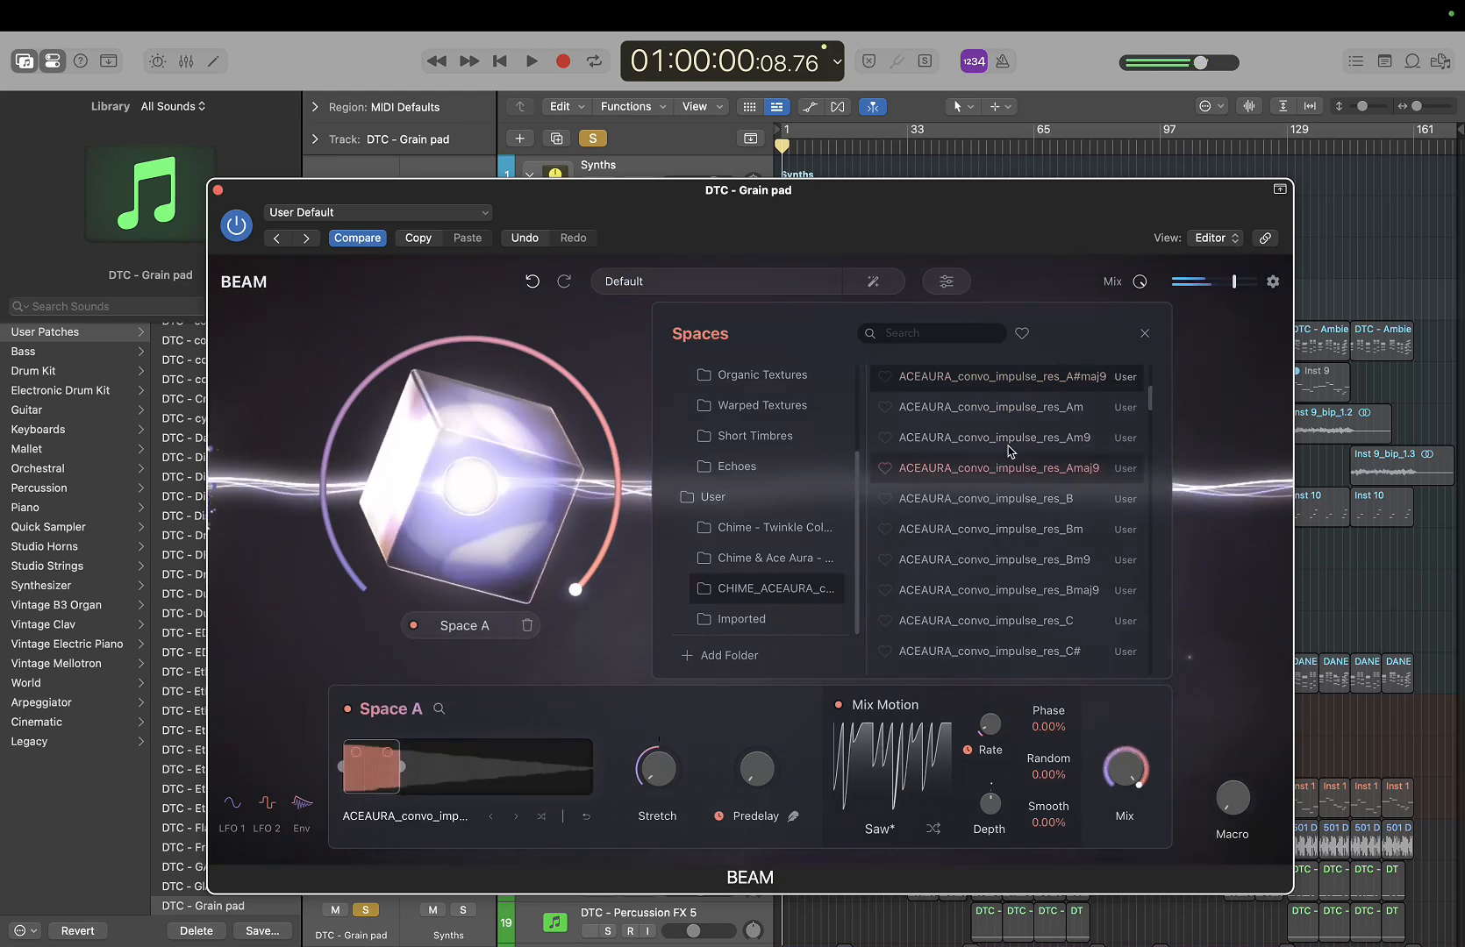
{"action": "left_click", "coordinate": [1055, 408]}
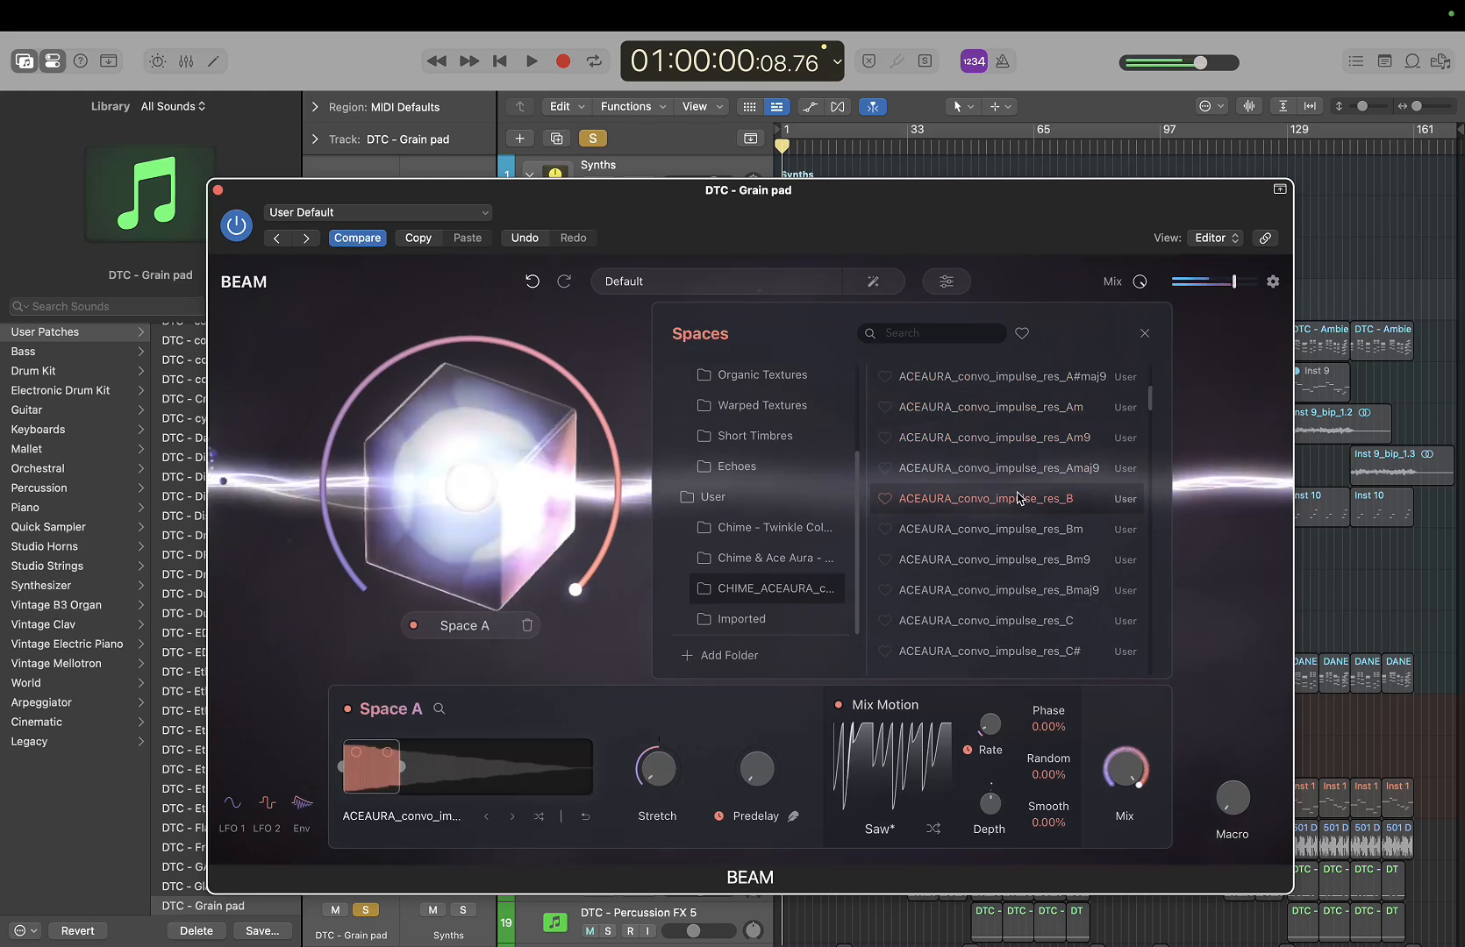
{"action": "scroll", "coordinate": [1018, 540], "scroll_direction": "down", "scroll_amount": 5}
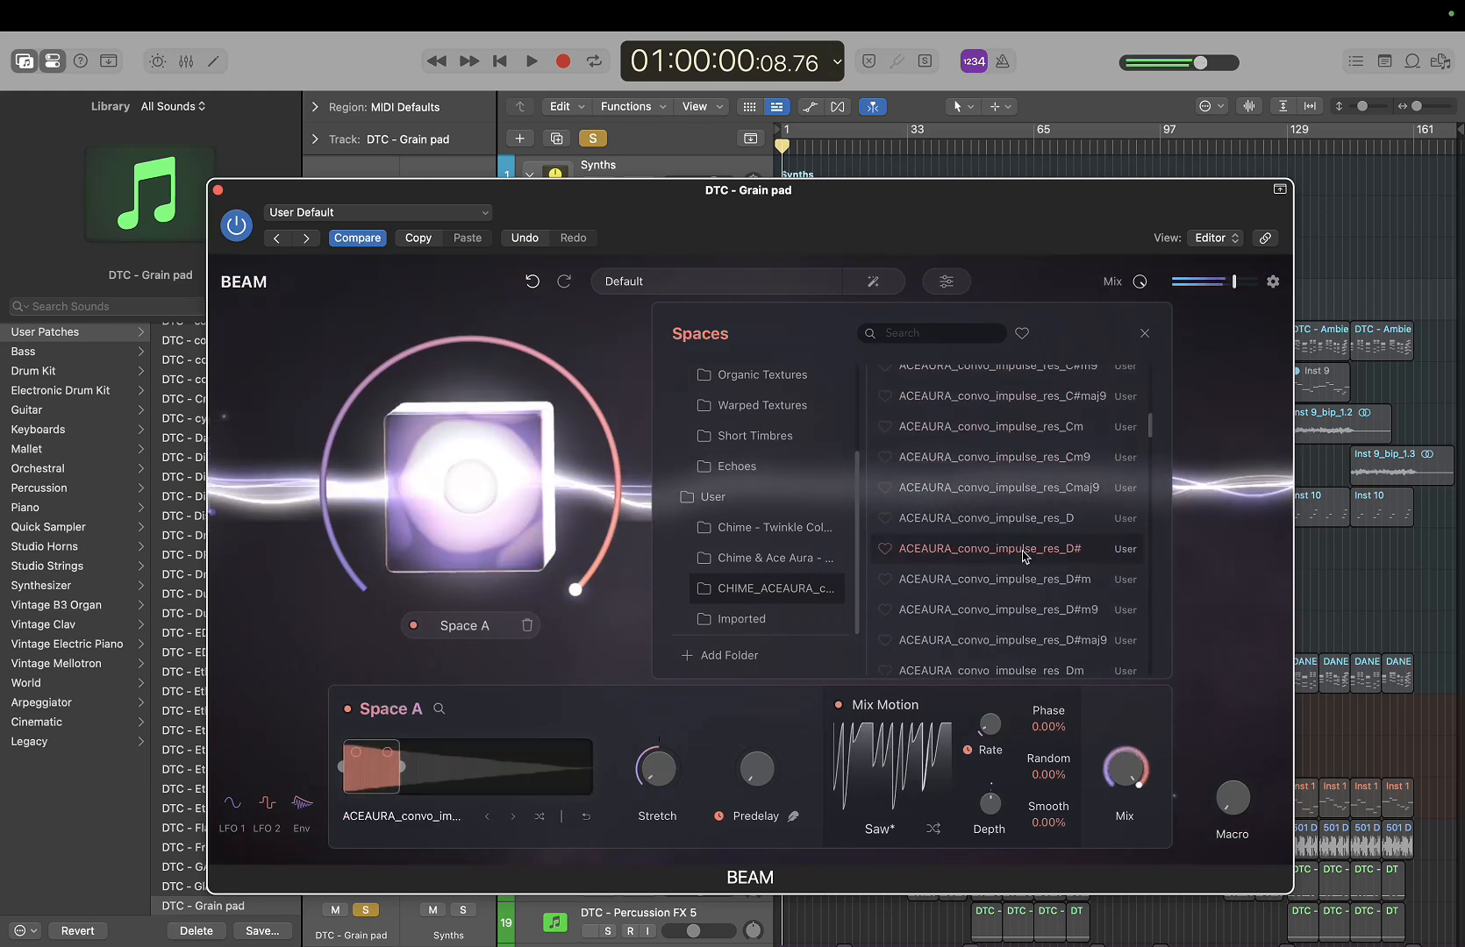
{"action": "scroll", "coordinate": [1024, 557], "scroll_direction": "down", "scroll_amount": 3}
Load the Dmaj9 impulse, vary its stretch down from 332 %, and extend its end to full length
{"action": "left_click", "coordinate": [1036, 566]}
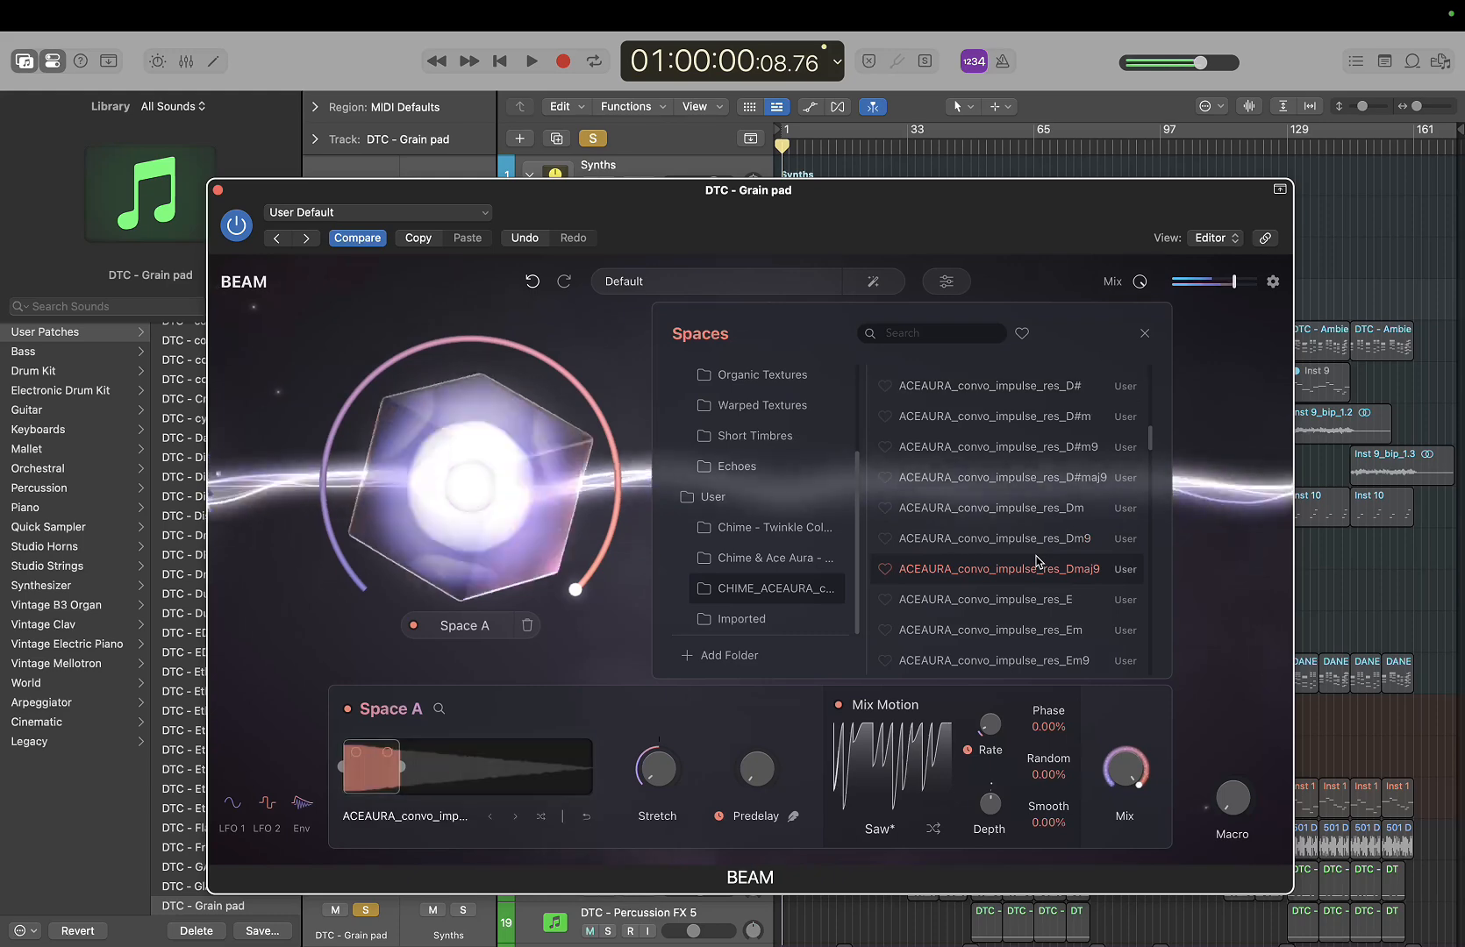
{"action": "scroll", "coordinate": [1035, 561], "scroll_direction": "down", "scroll_amount": 4}
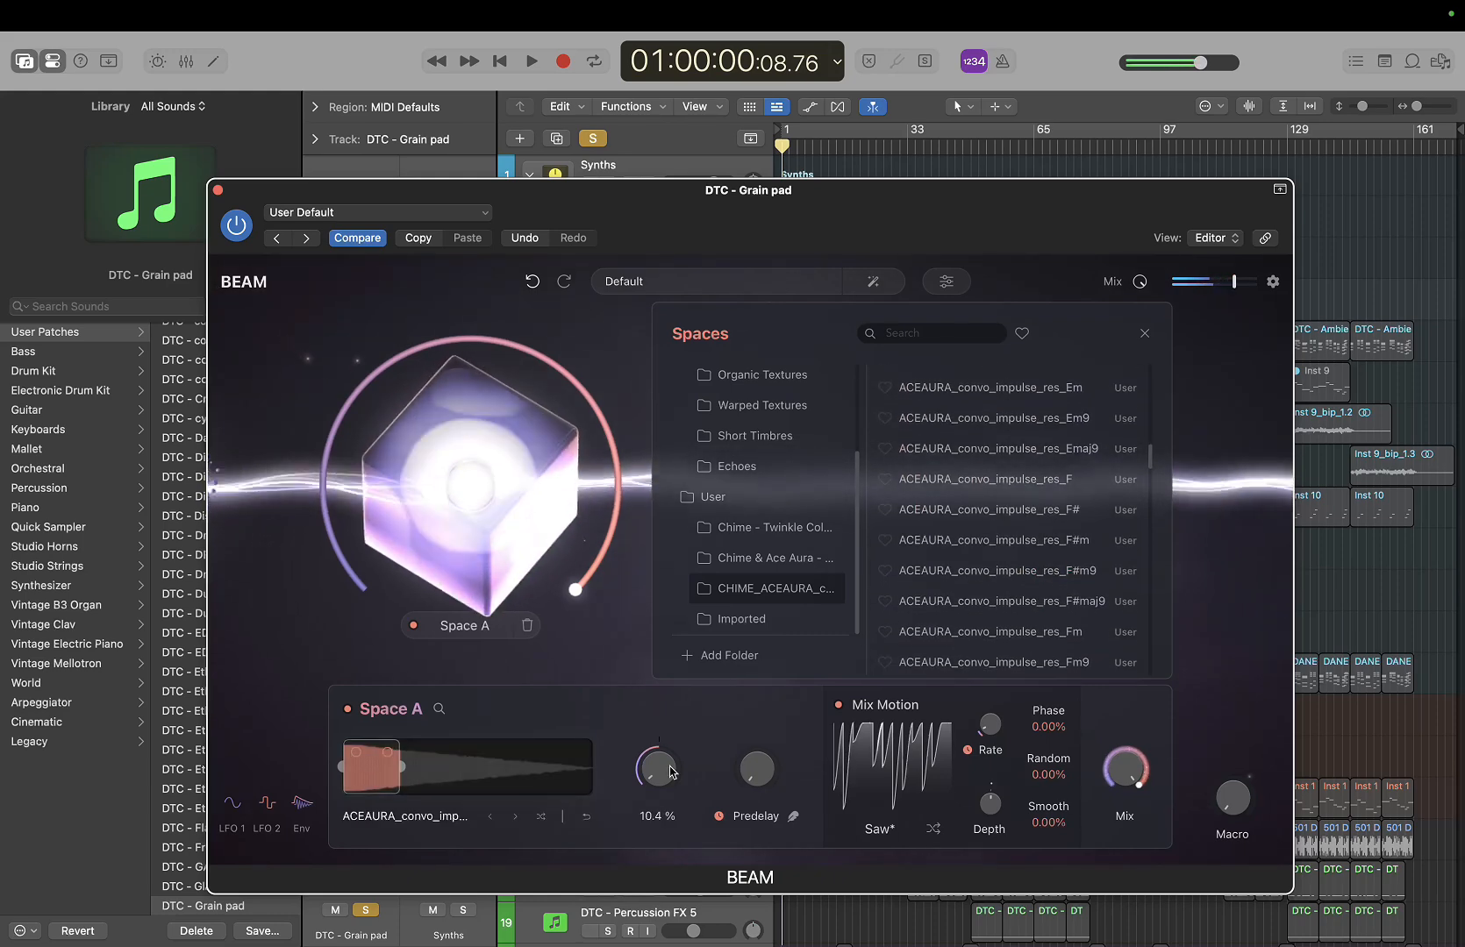
{"action": "left_click_drag", "start_coordinate": [669, 766], "coordinate": [678, 689]}
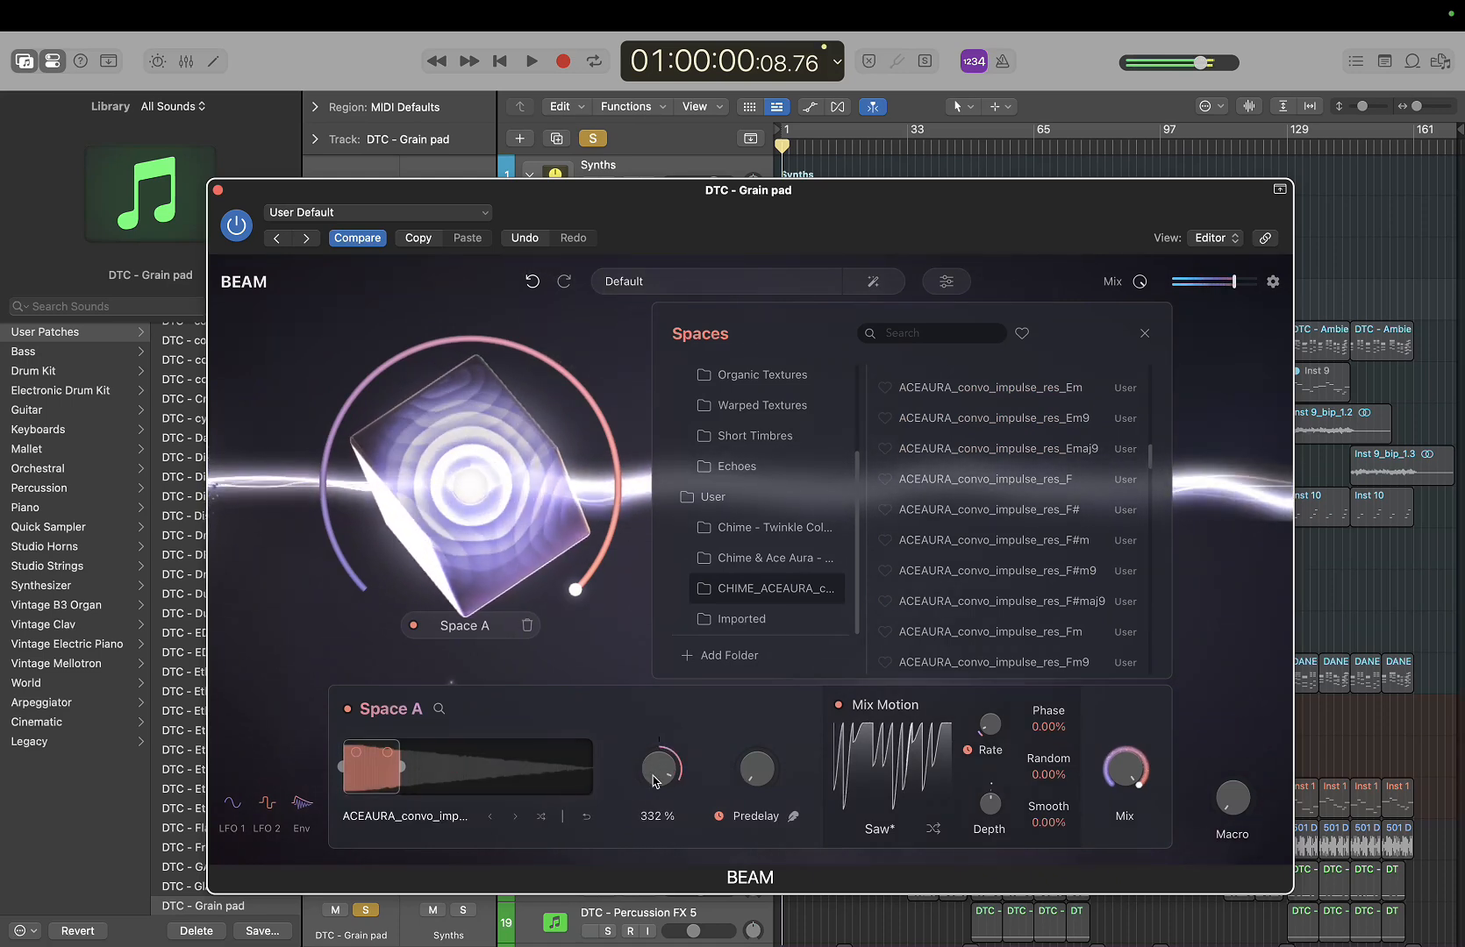
{"action": "left_click_drag", "start_coordinate": [654, 780], "coordinate": [629, 829]}
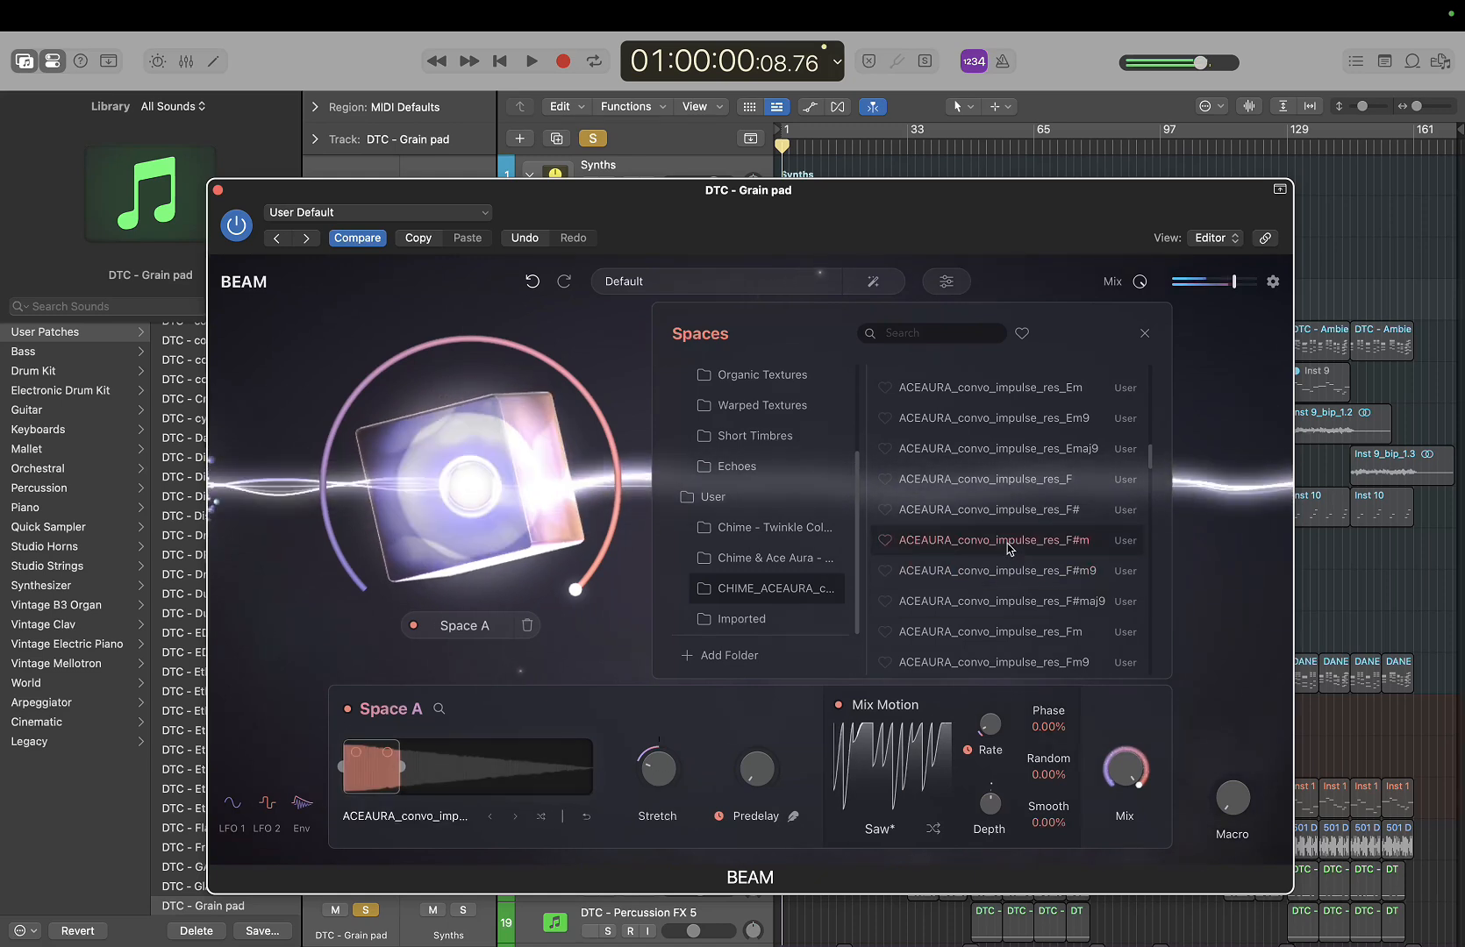
{"action": "left_click_drag", "start_coordinate": [407, 772], "coordinate": [600, 775]}
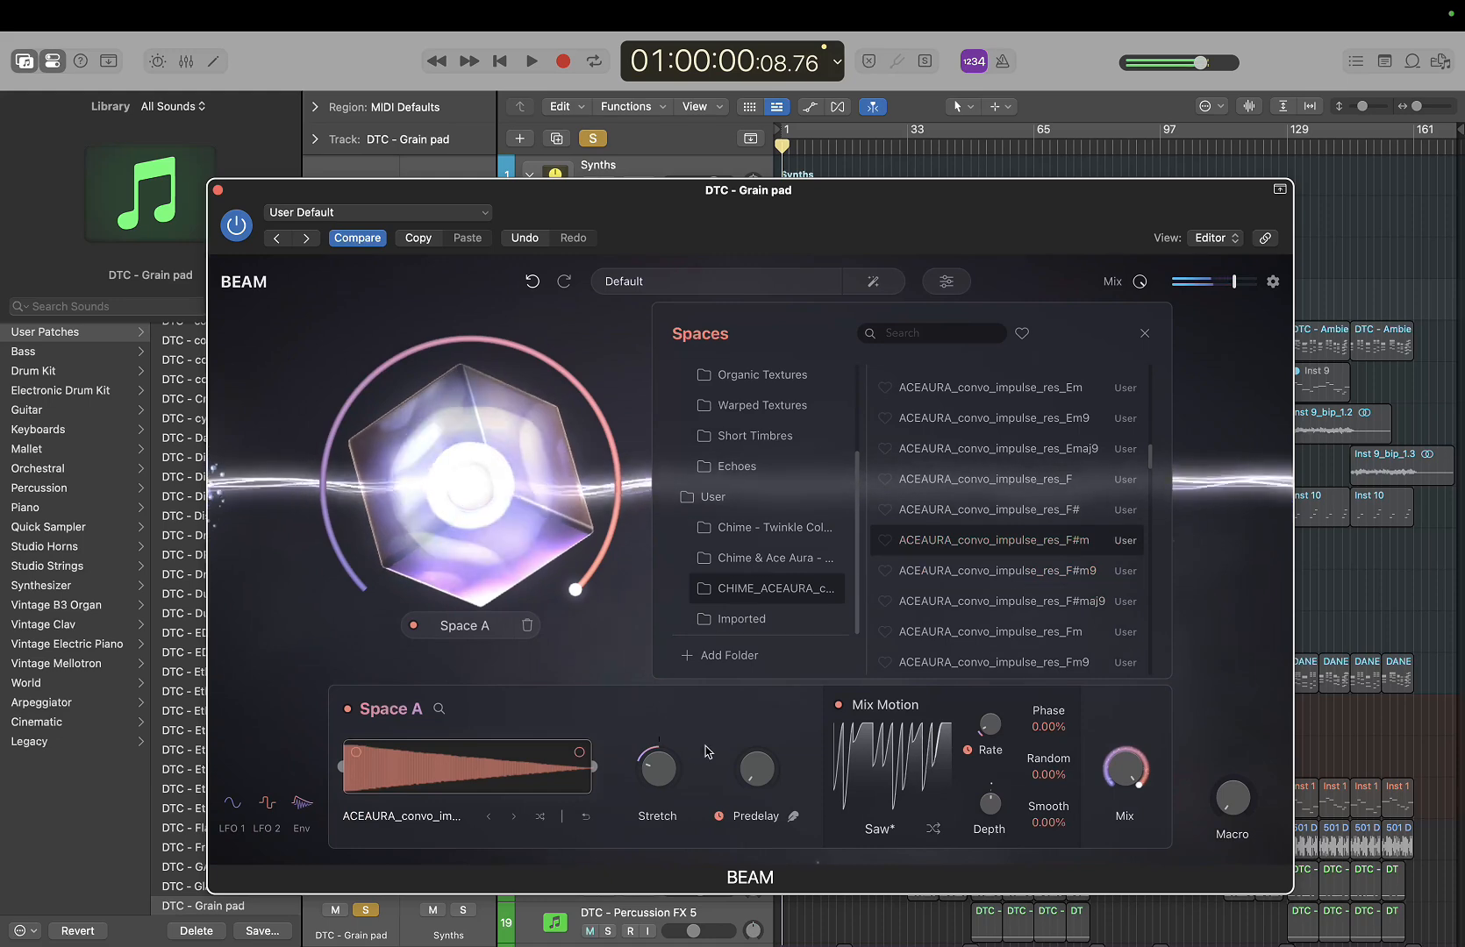
Audition the CHIME cure C, chip joy chord and favourite silk impulses, then the Chime twinkle folder
{"action": "scroll", "coordinate": [1070, 529], "scroll_direction": "down", "scroll_amount": 5}
{"action": "left_click", "coordinate": [1038, 500]}
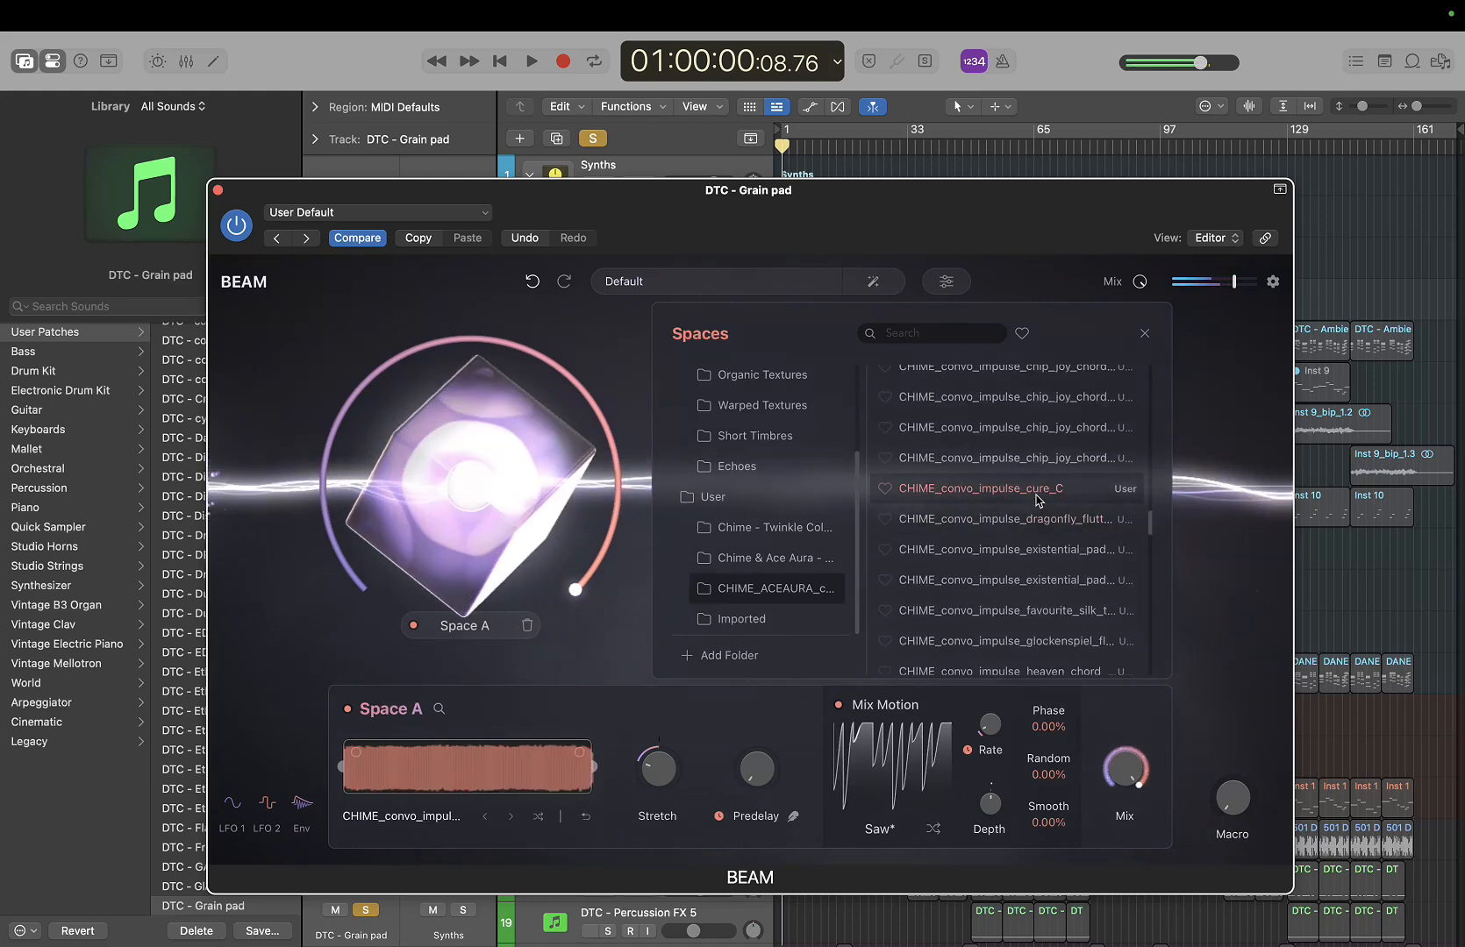
{"action": "left_click", "coordinate": [1045, 398]}
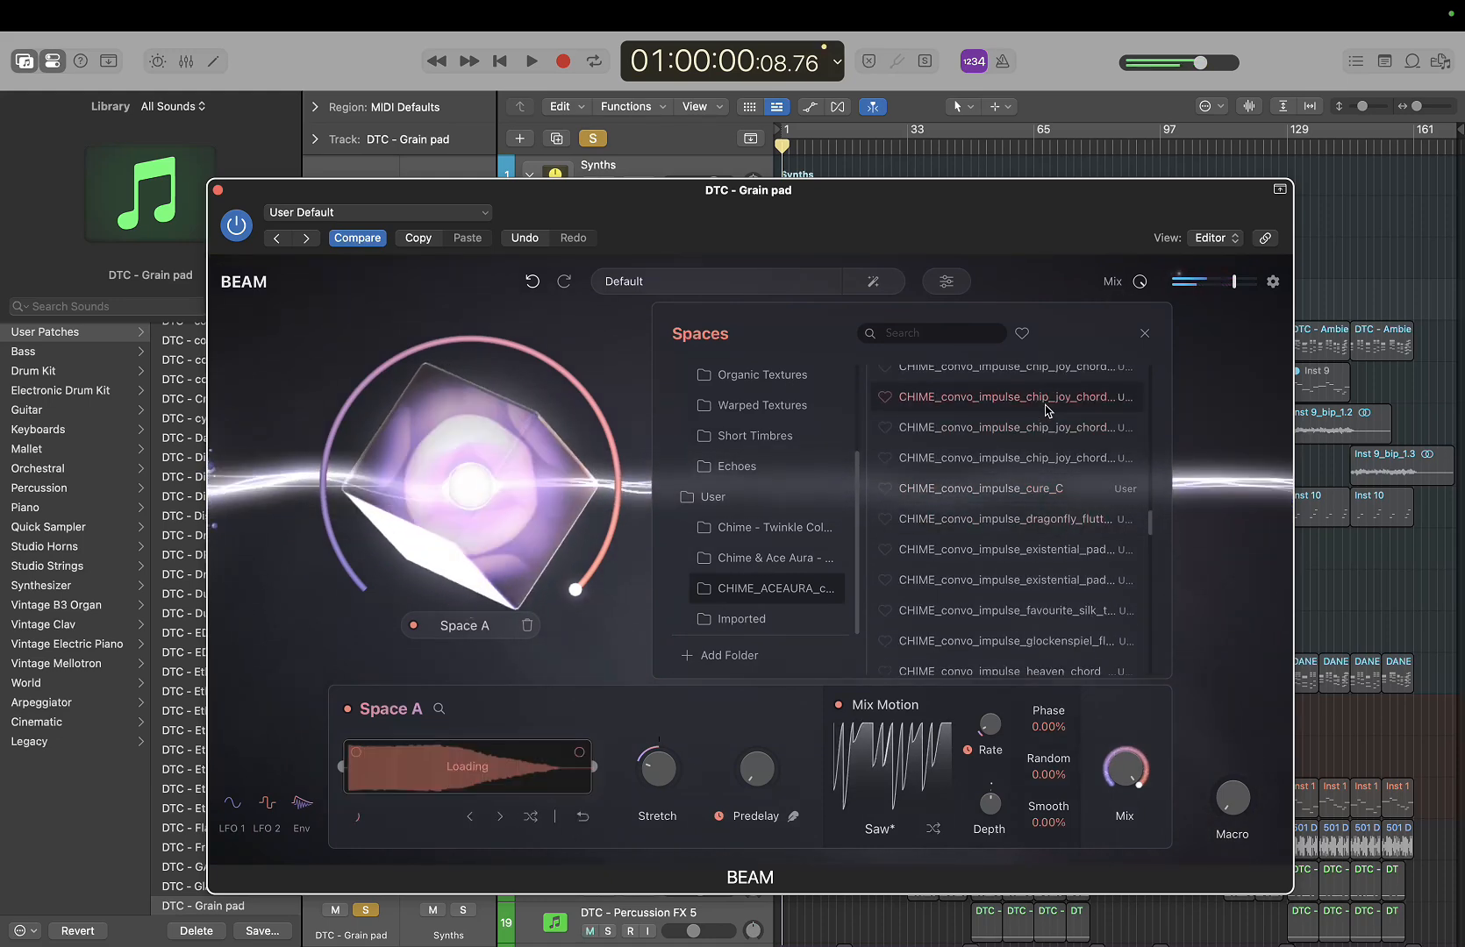
{"action": "left_click", "coordinate": [948, 613]}
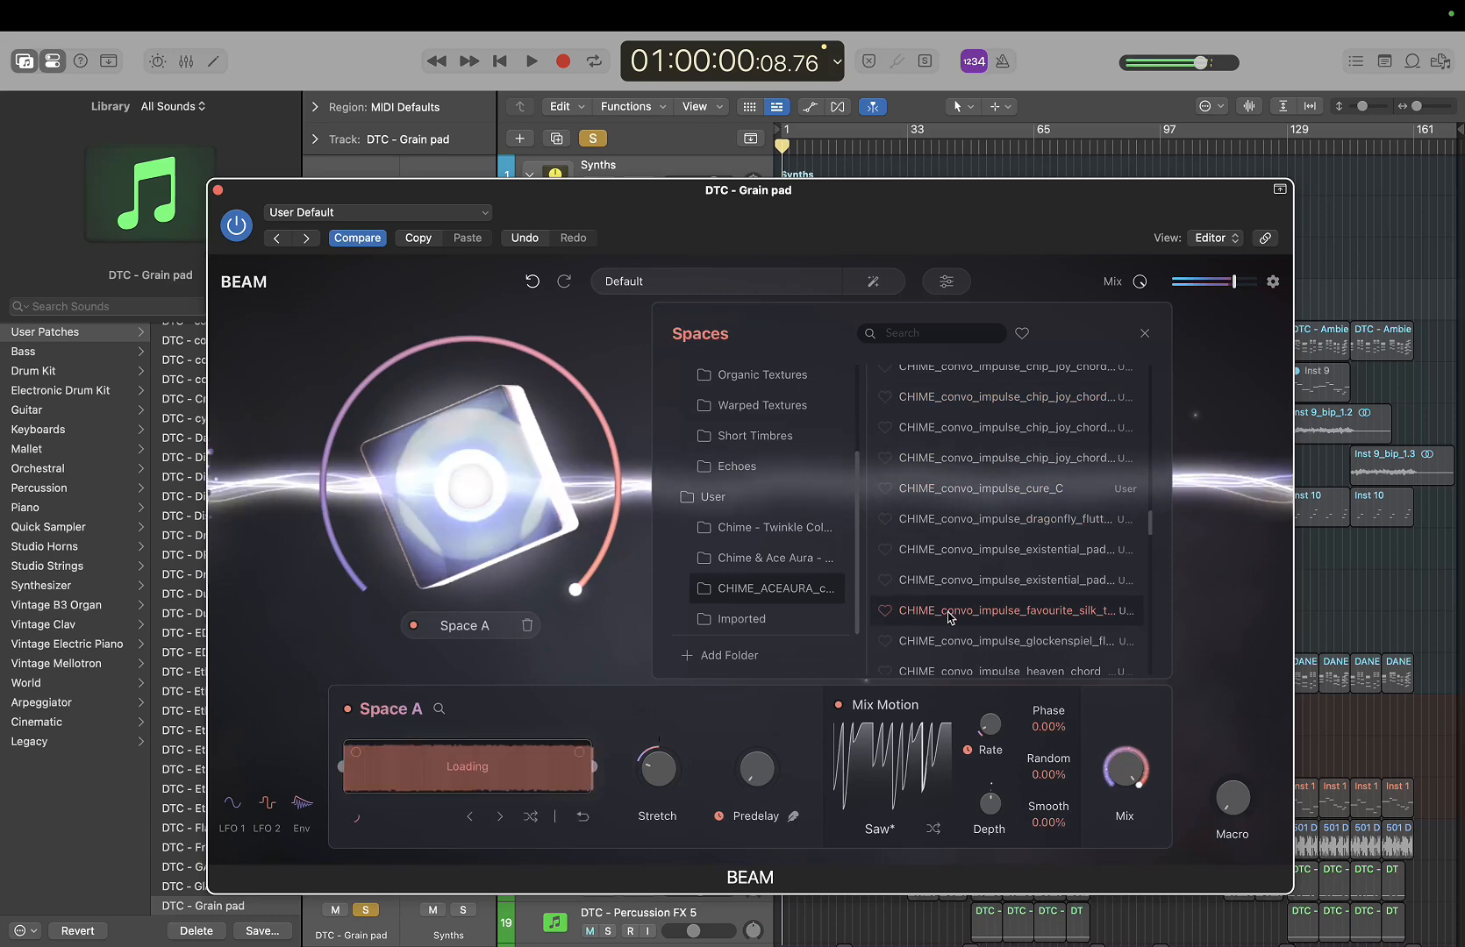
{"action": "scroll", "coordinate": [948, 617], "scroll_direction": "down", "scroll_amount": 5}
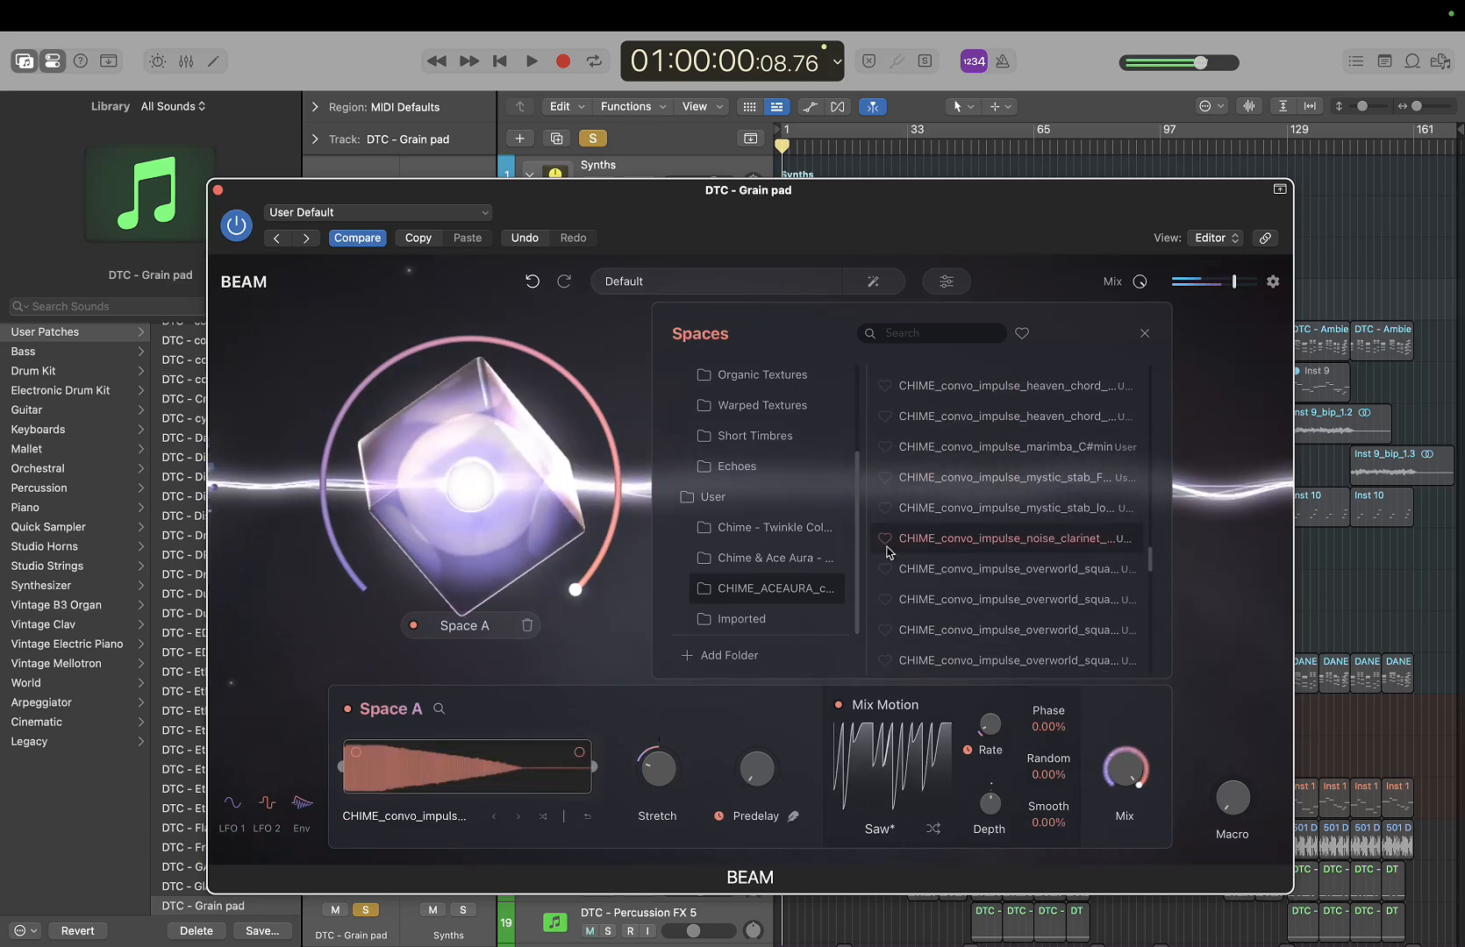
{"action": "left_click", "coordinate": [823, 531]}
Audition Fm Pan Flute Flourish, Fm Resopluck, Fm Spirit Vox and Fm Unicorn Twinkle
{"action": "left_click", "coordinate": [995, 378]}
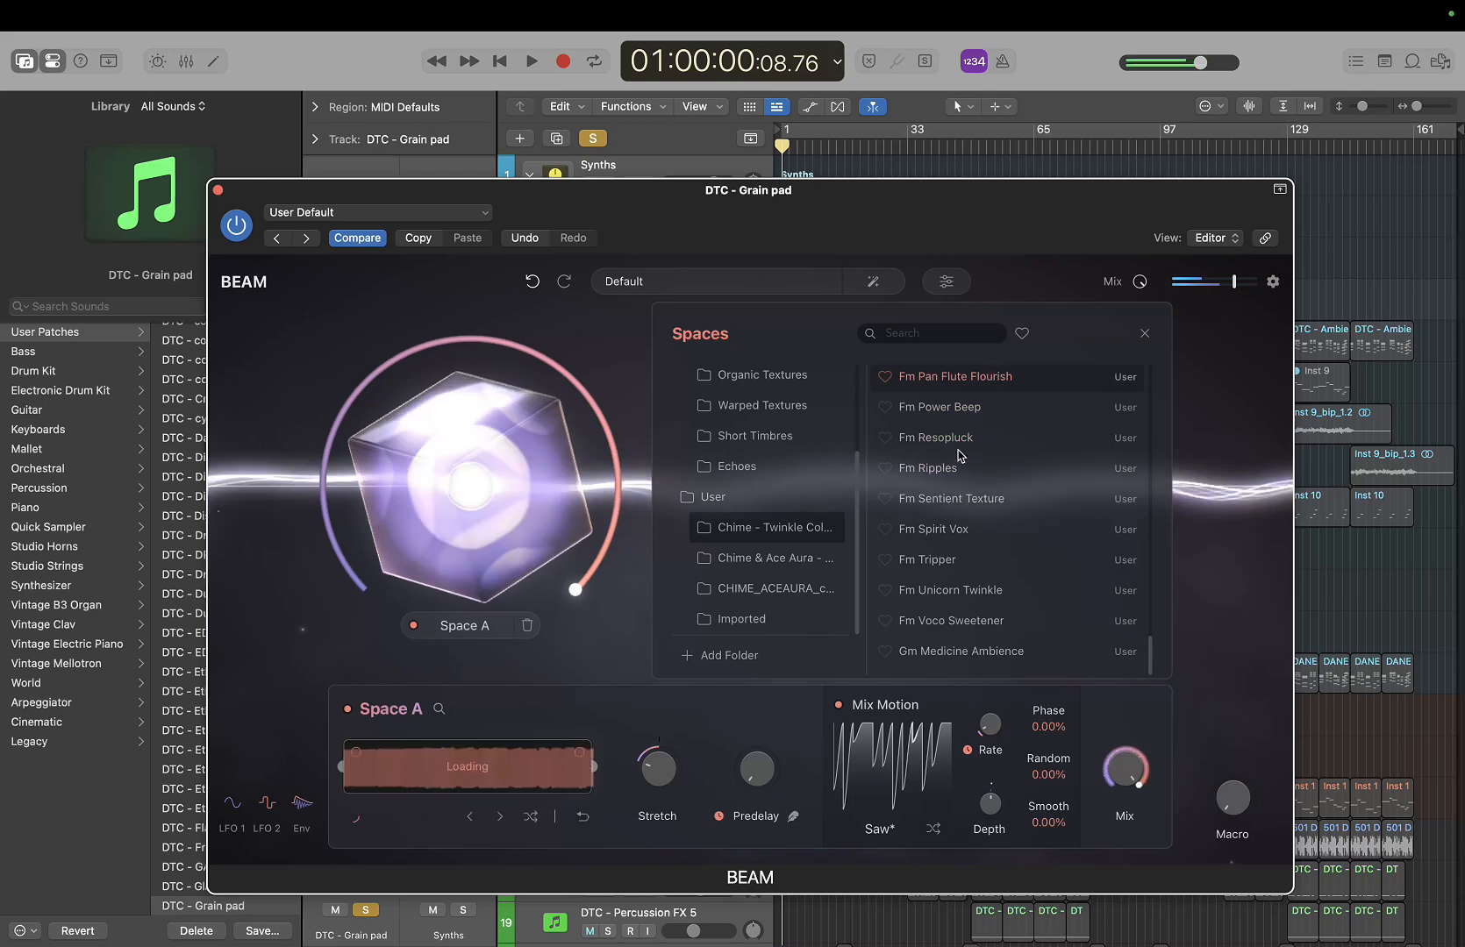
{"action": "left_click", "coordinate": [979, 435]}
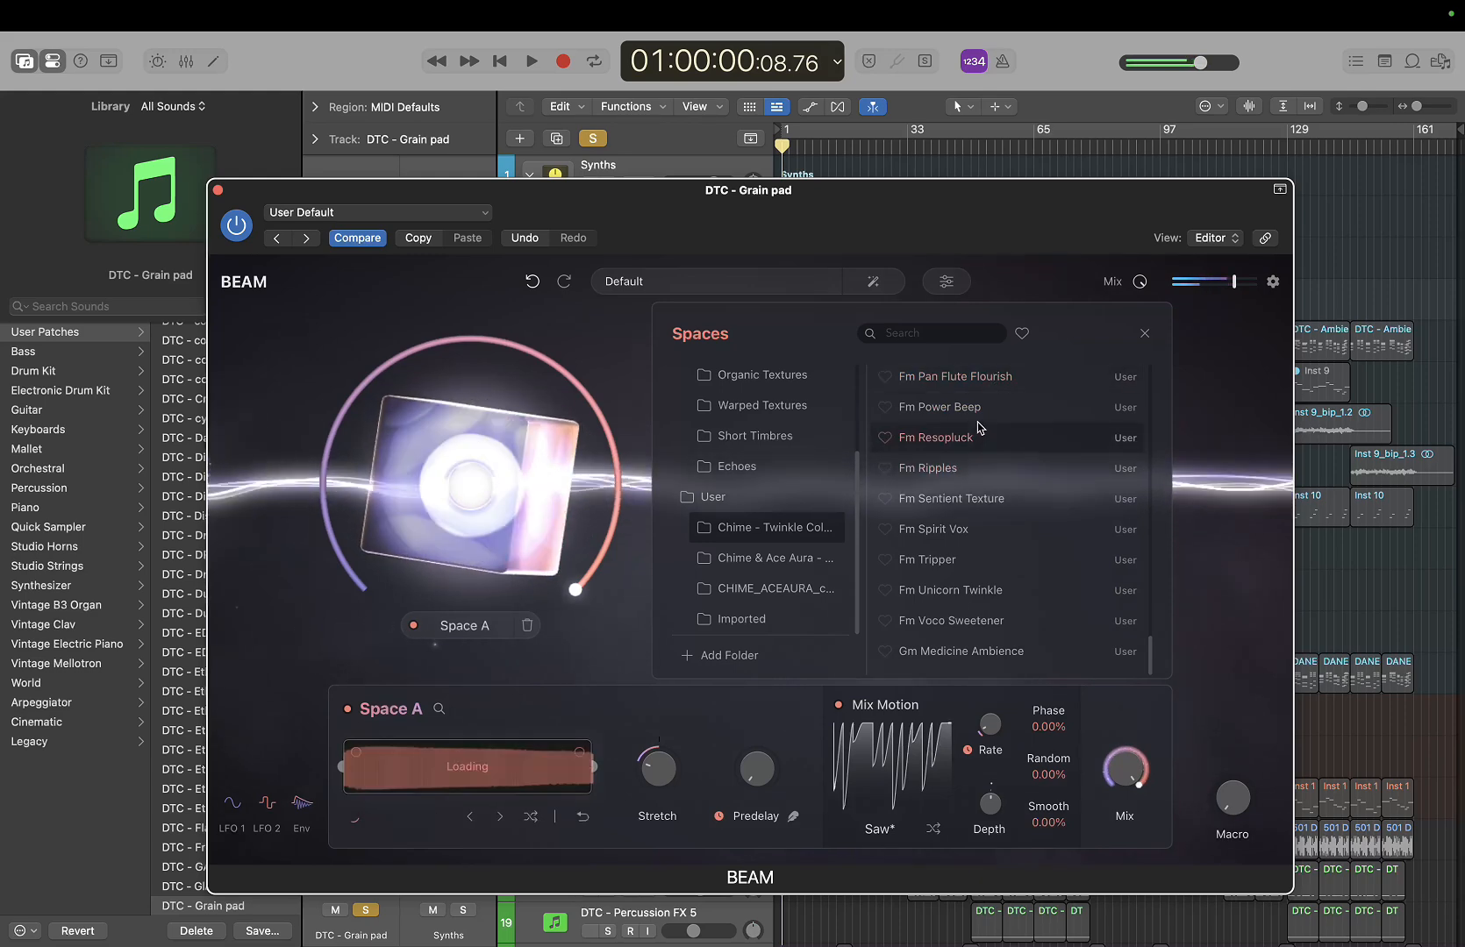
{"action": "left_click", "coordinate": [978, 527]}
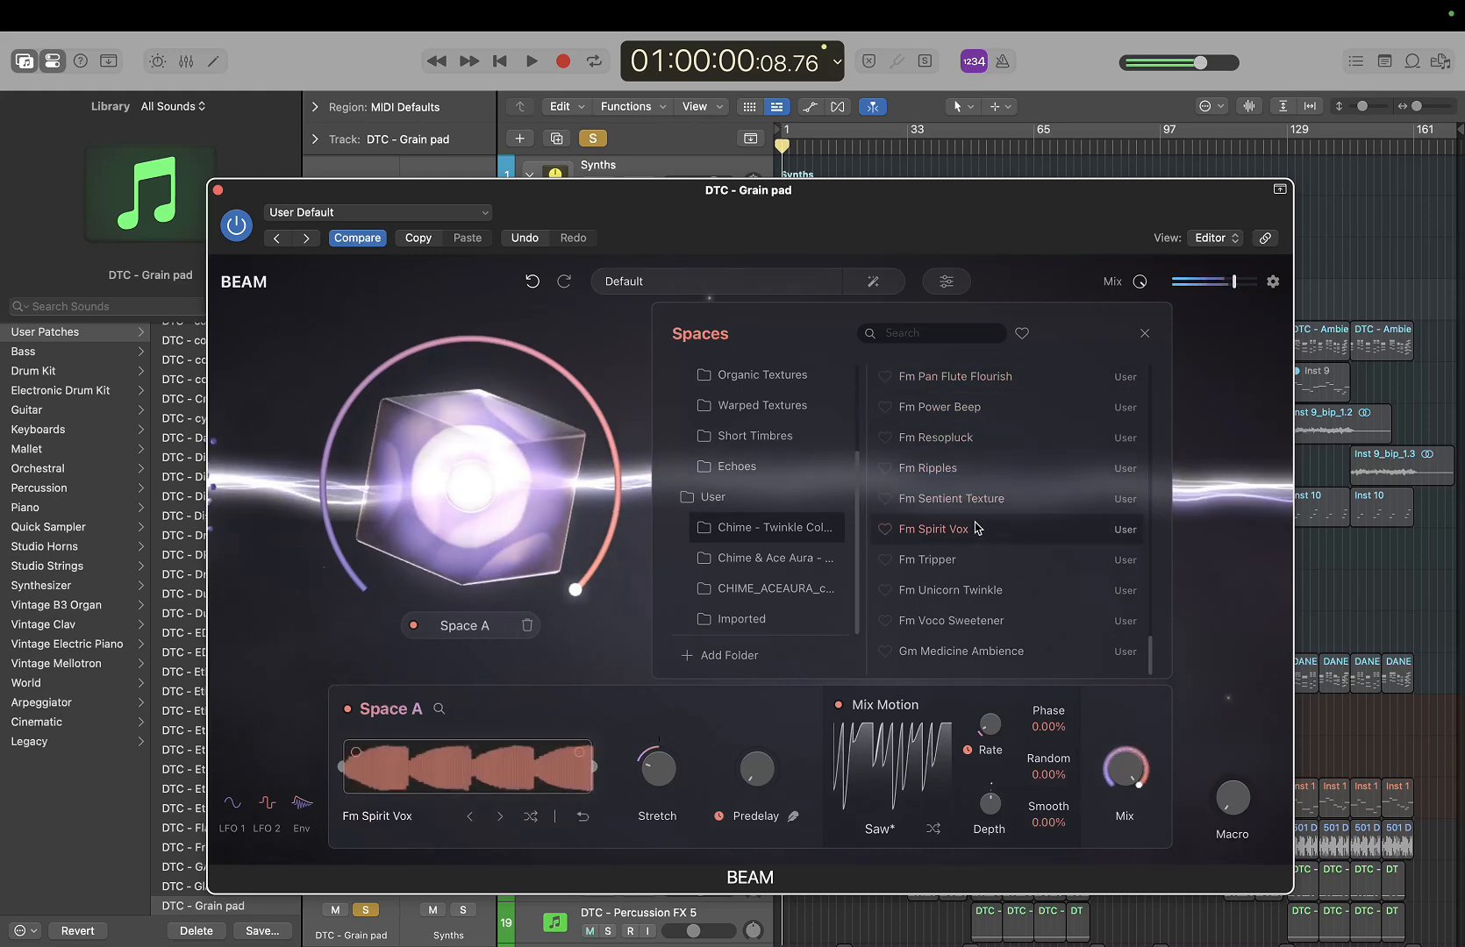
{"action": "left_click", "coordinate": [983, 590]}
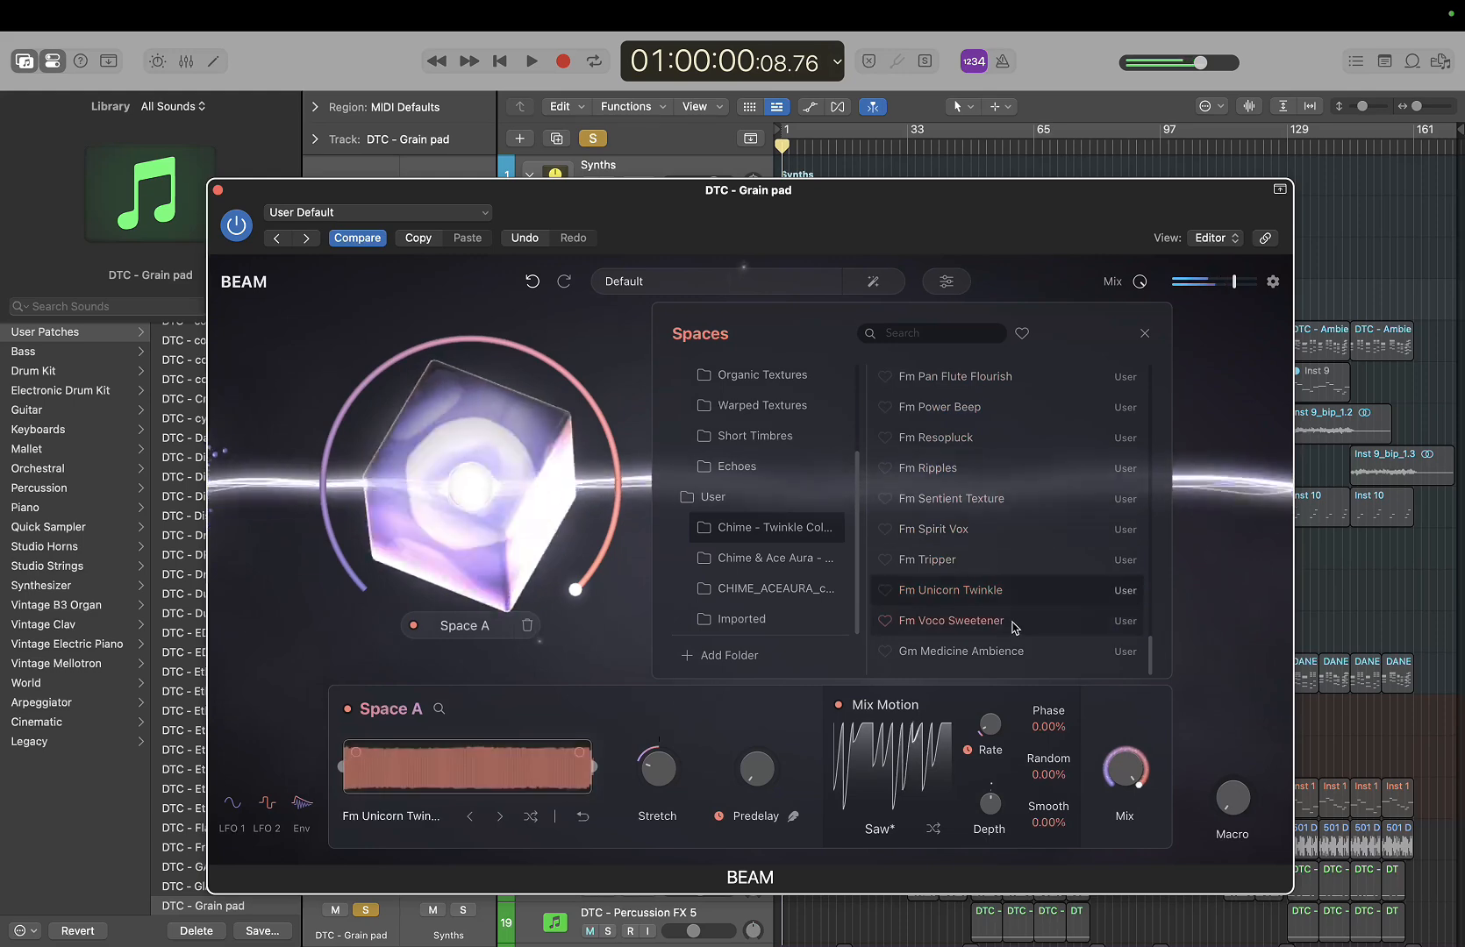
{"action": "scroll", "coordinate": [1009, 634], "scroll_direction": "up", "scroll_amount": 10}
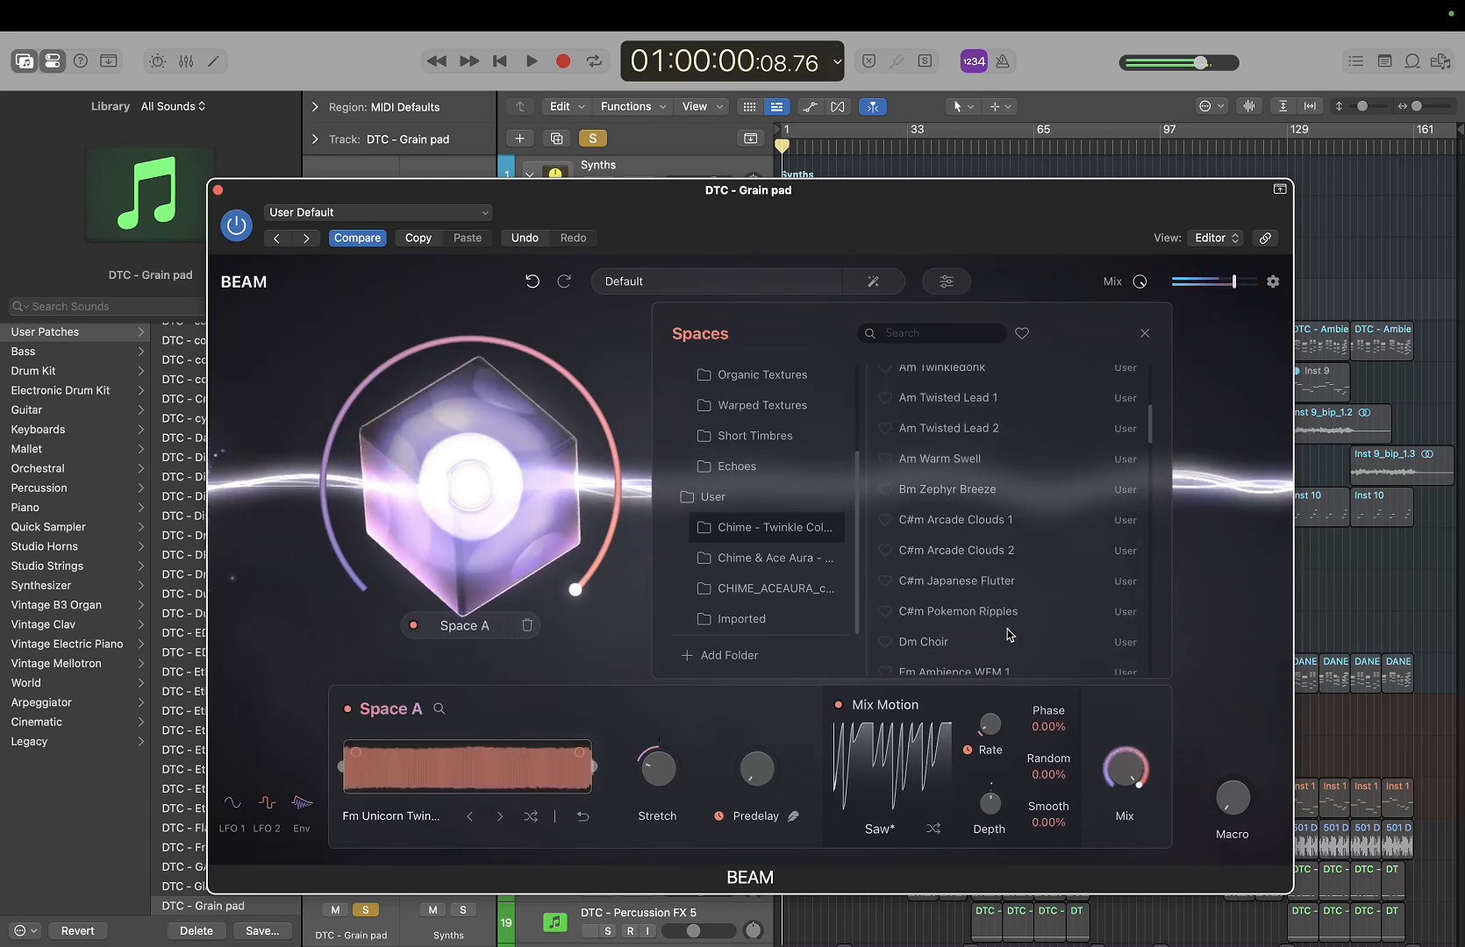
Try Em Twinkler Glitch WFM 1 and 2, raising stretch to 72.2 % then returning to about 100 %
{"action": "left_click", "coordinate": [1028, 525]}
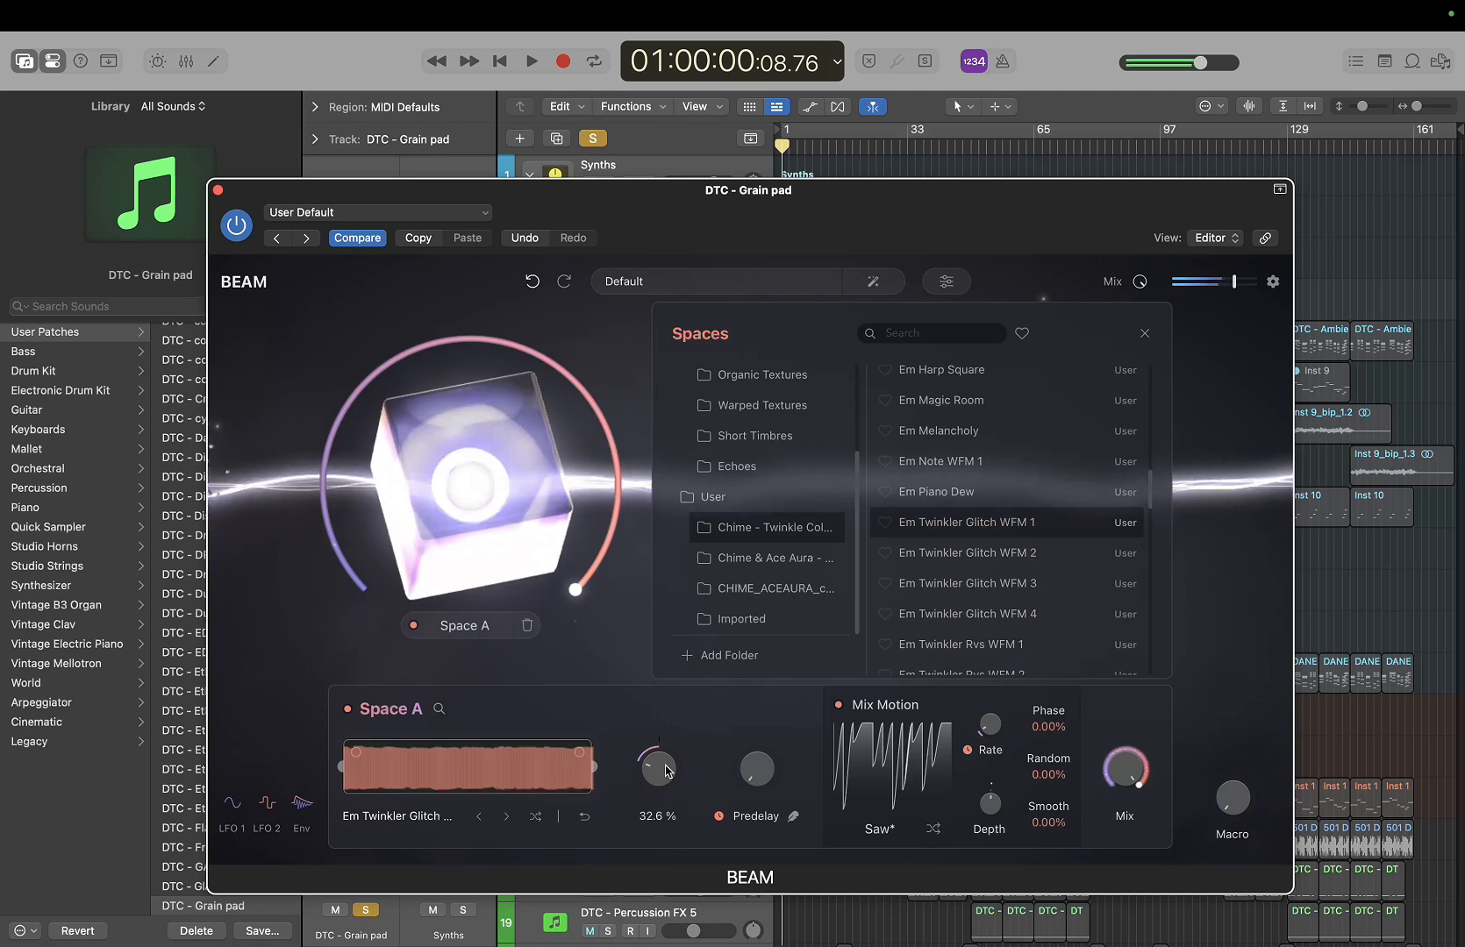
{"action": "left_click_drag", "start_coordinate": [665, 771], "coordinate": [666, 750]}
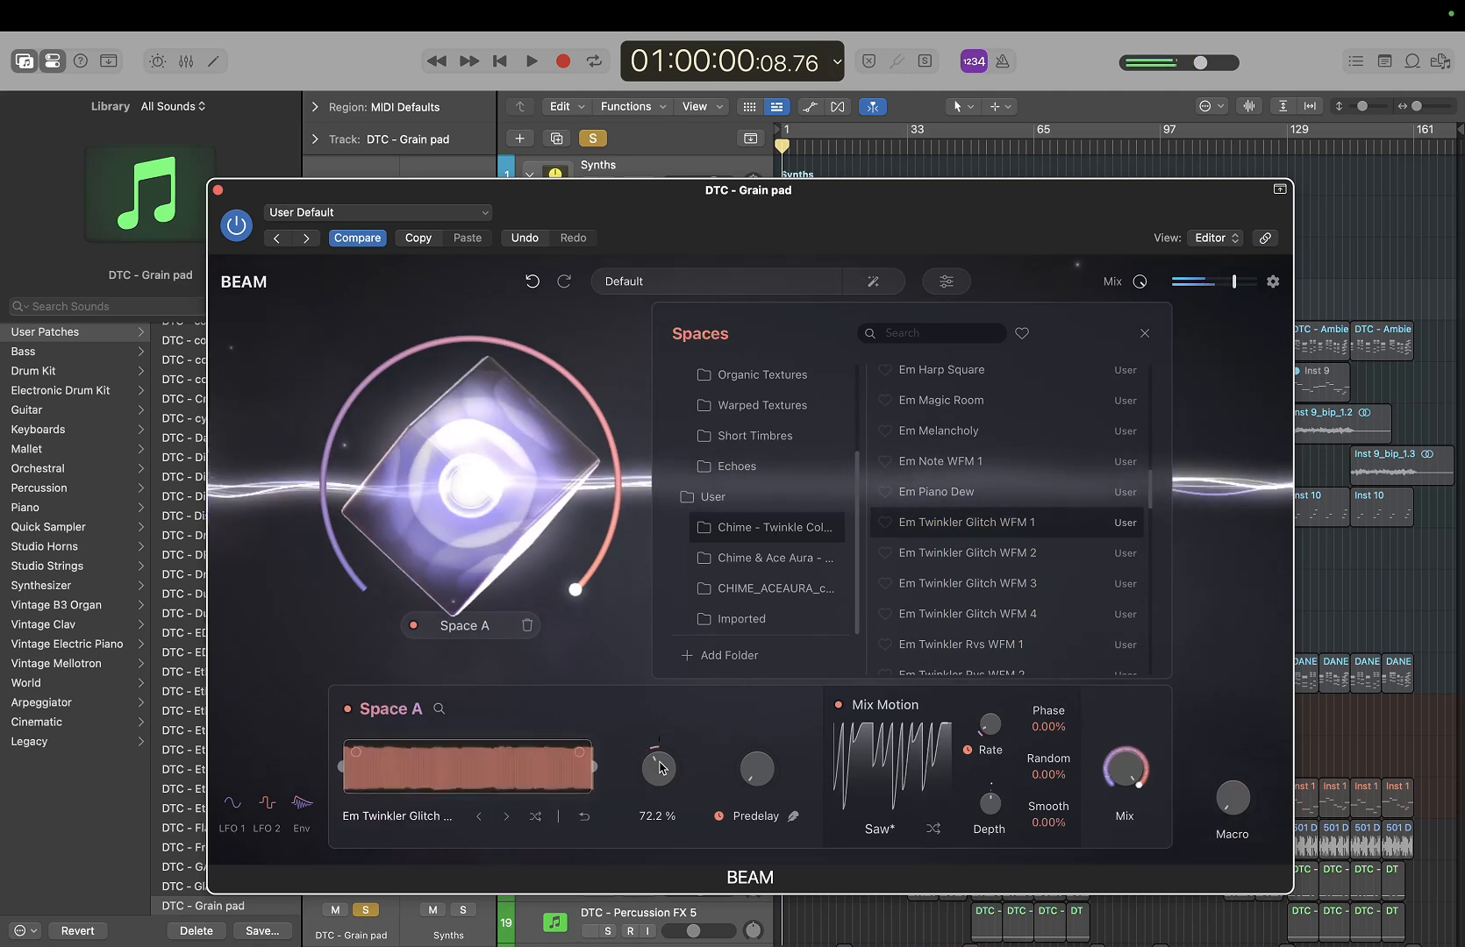
{"action": "left_click", "coordinate": [962, 554]}
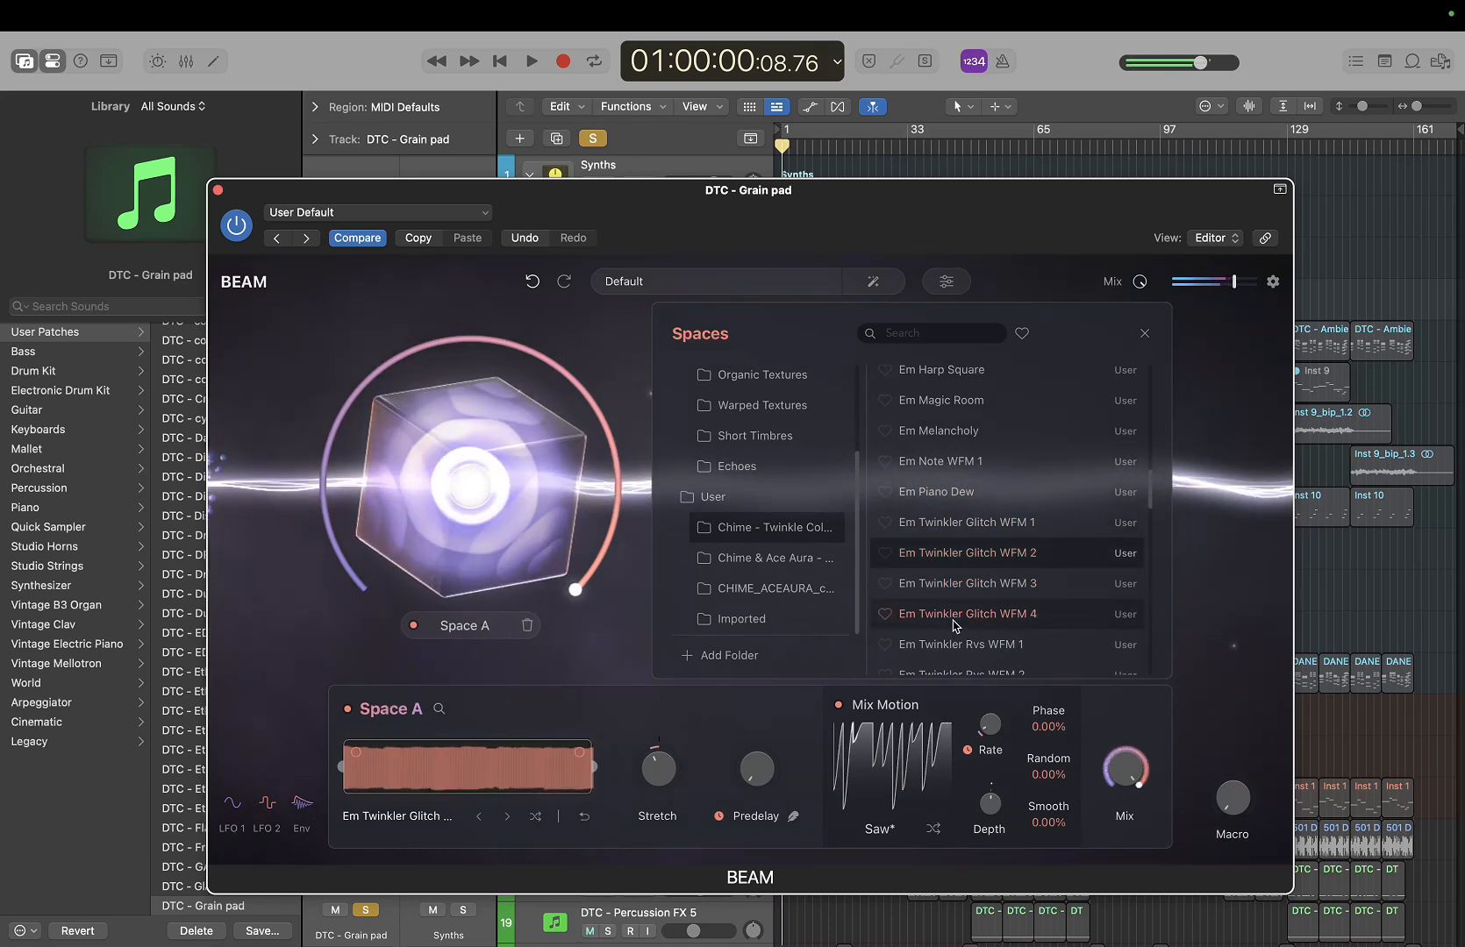
{"action": "mouse_move", "coordinate": [651, 784]}
{"action": "left_mouse_down"}
{"action": "mouse_move", "coordinate": [631, 823]}
{"action": "mouse_move", "coordinate": [656, 769]}
{"action": "left_mouse_up"}
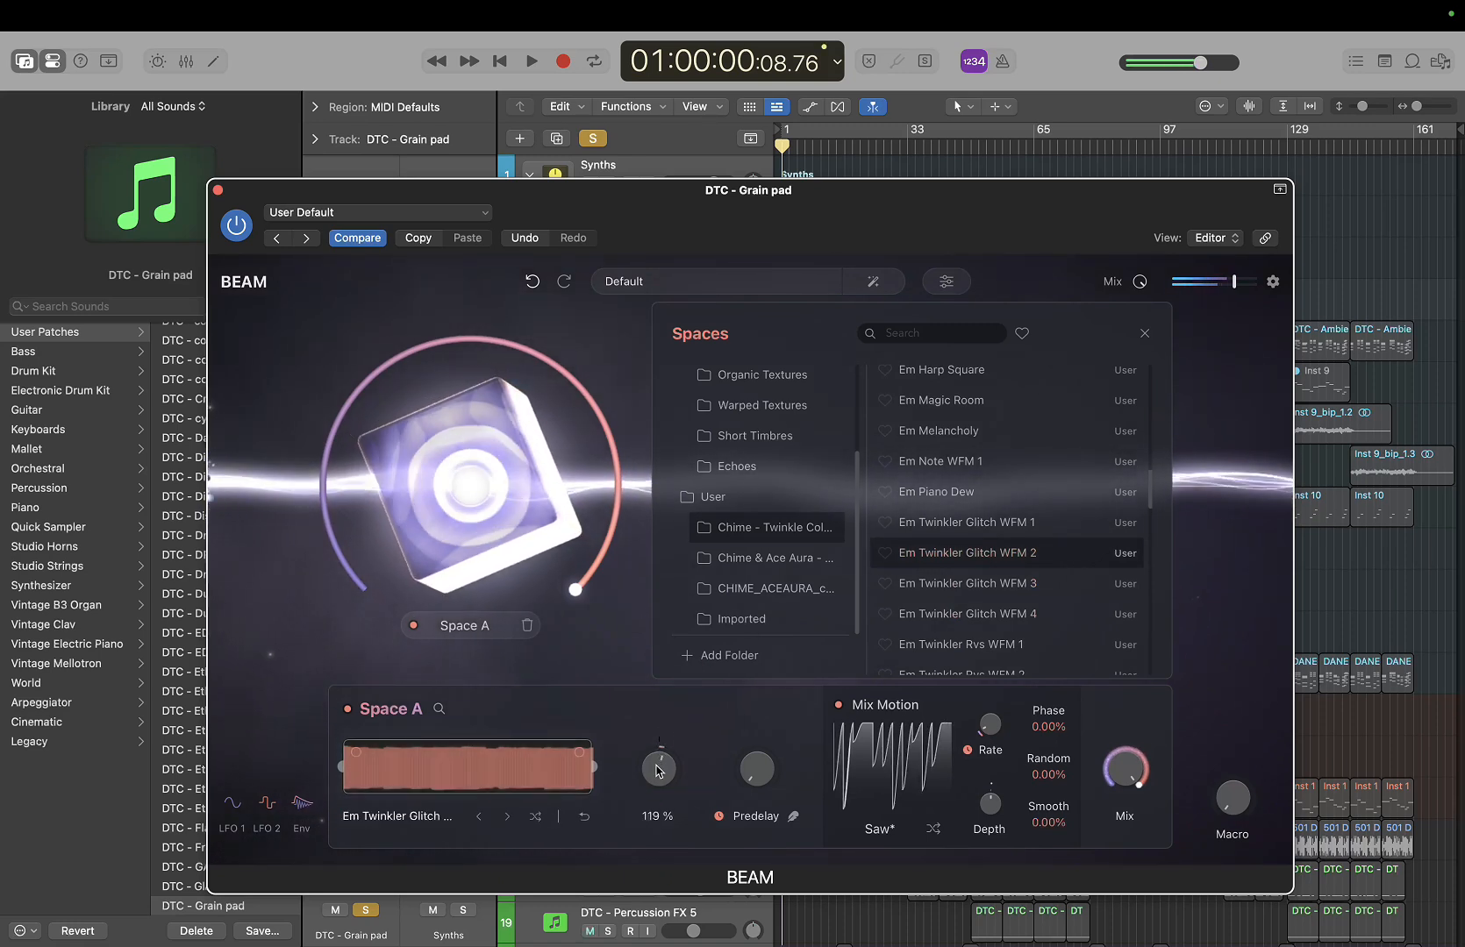
{"action": "left_click_drag", "start_coordinate": [659, 770], "coordinate": [654, 771]}
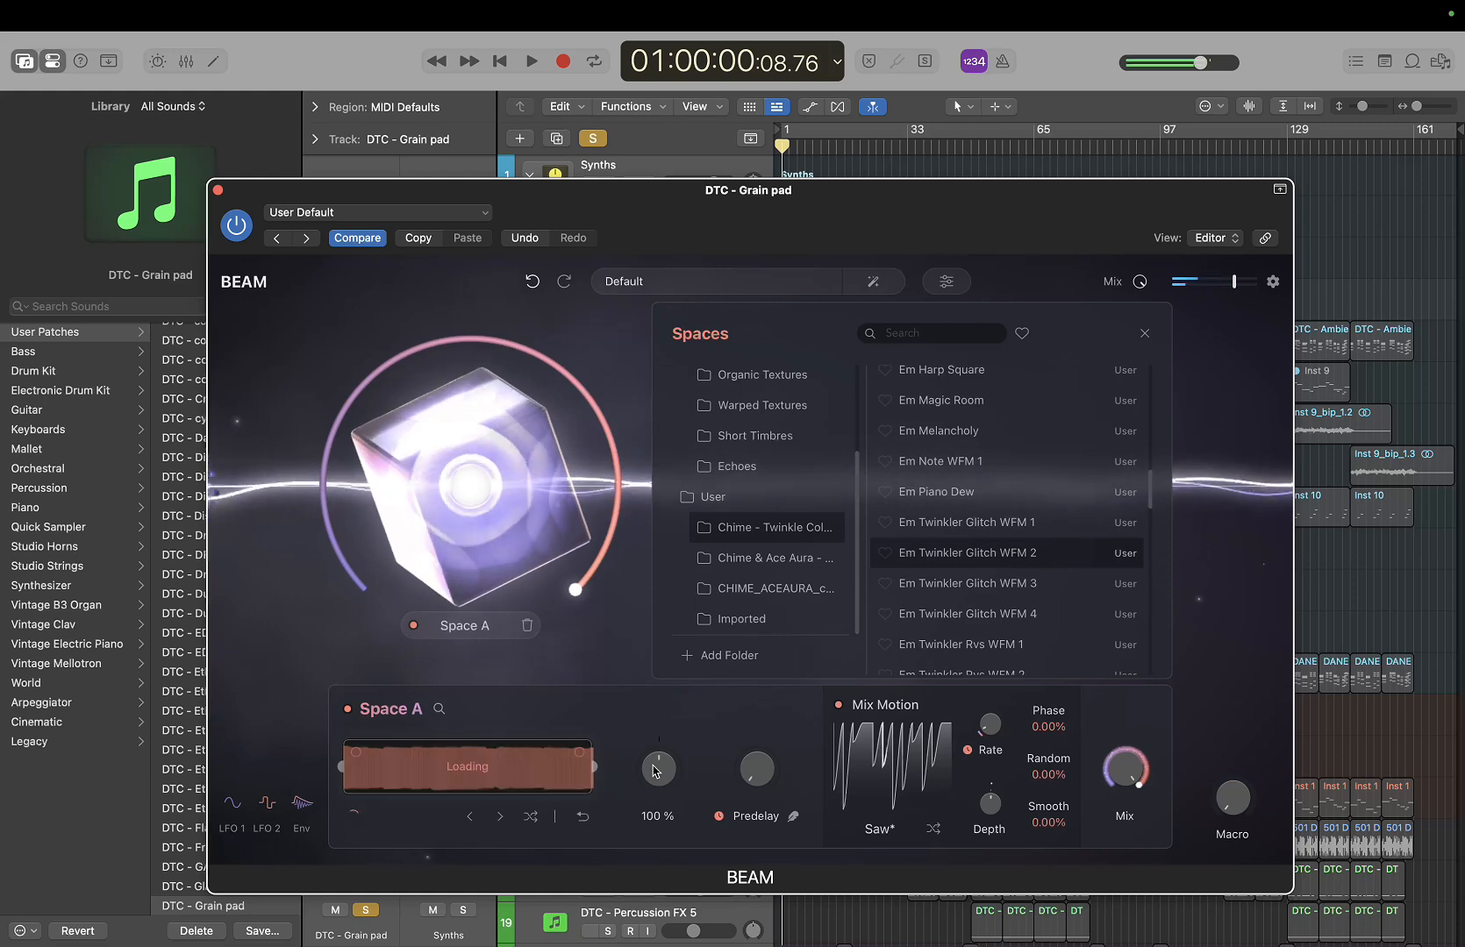
Audition another Em Twinkler Glitch and Em Note WFM 1, lowering the Space A mix to about 57 %
{"action": "left_click", "coordinate": [965, 583]}
{"action": "scroll", "coordinate": [963, 585], "scroll_direction": "down", "scroll_amount": 1}
{"action": "scroll", "coordinate": [963, 585], "scroll_direction": "down", "scroll_amount": 1}
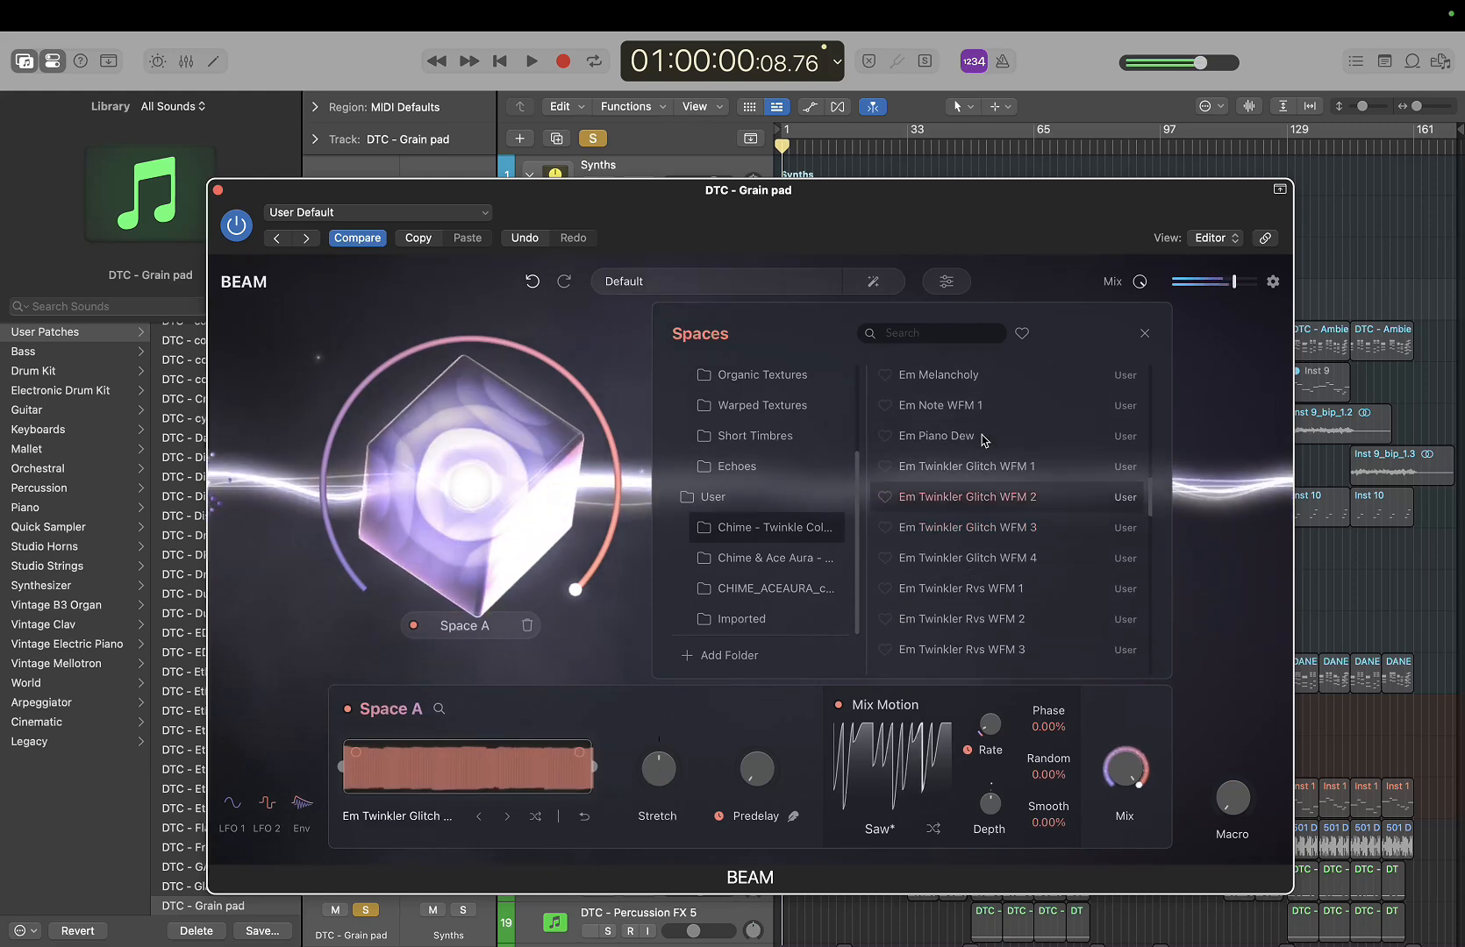
{"action": "left_click", "coordinate": [980, 405]}
{"action": "scroll", "coordinate": [973, 546], "scroll_direction": "down", "scroll_amount": 10}
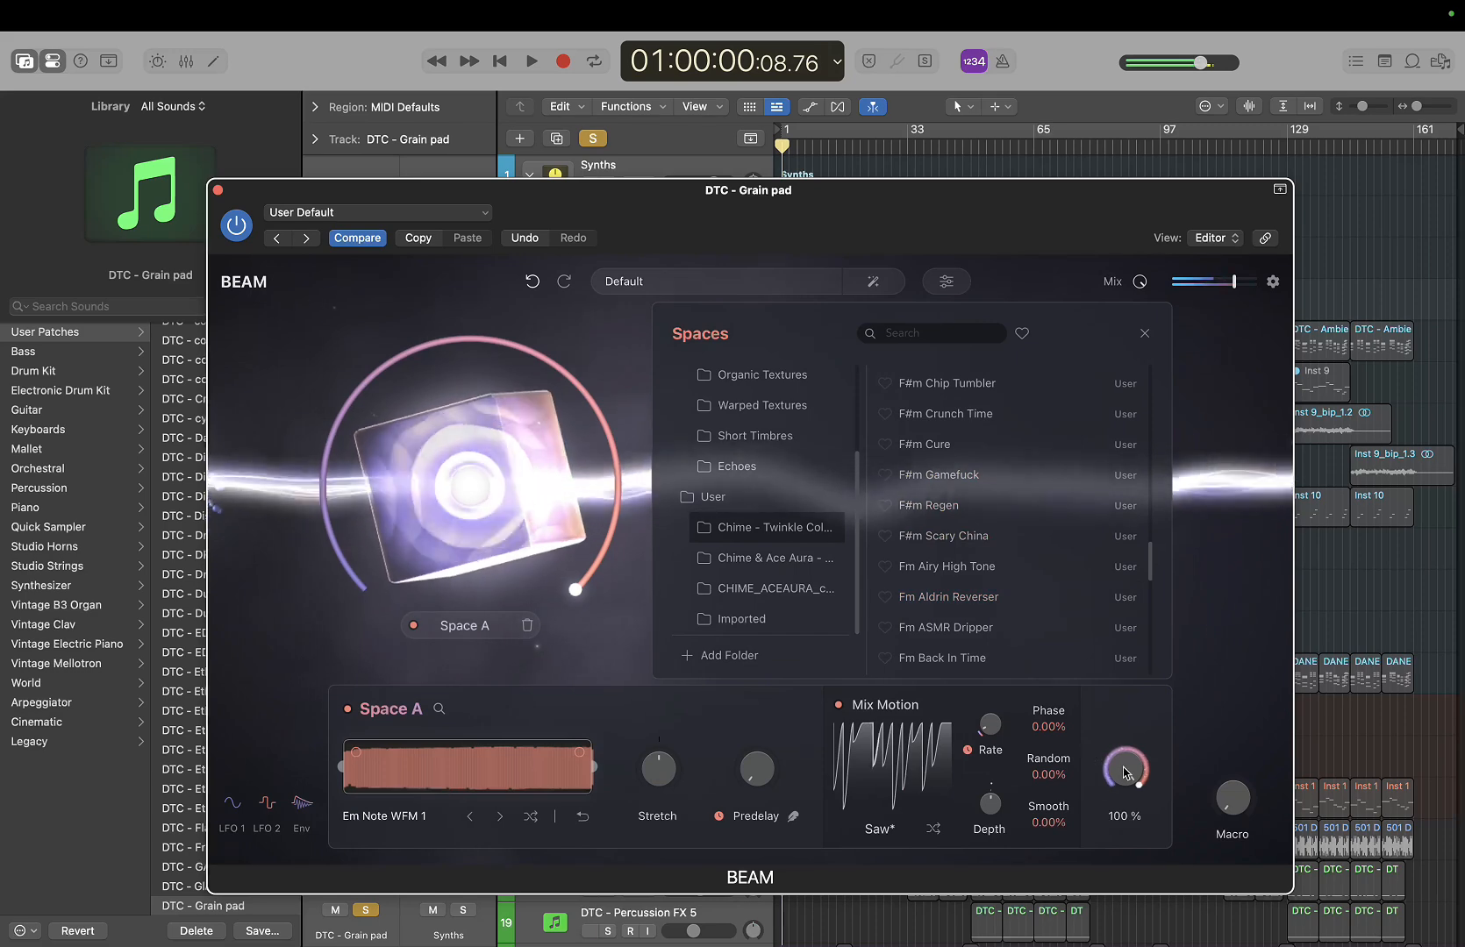
{"action": "left_click_drag", "start_coordinate": [1128, 768], "coordinate": [1093, 807]}
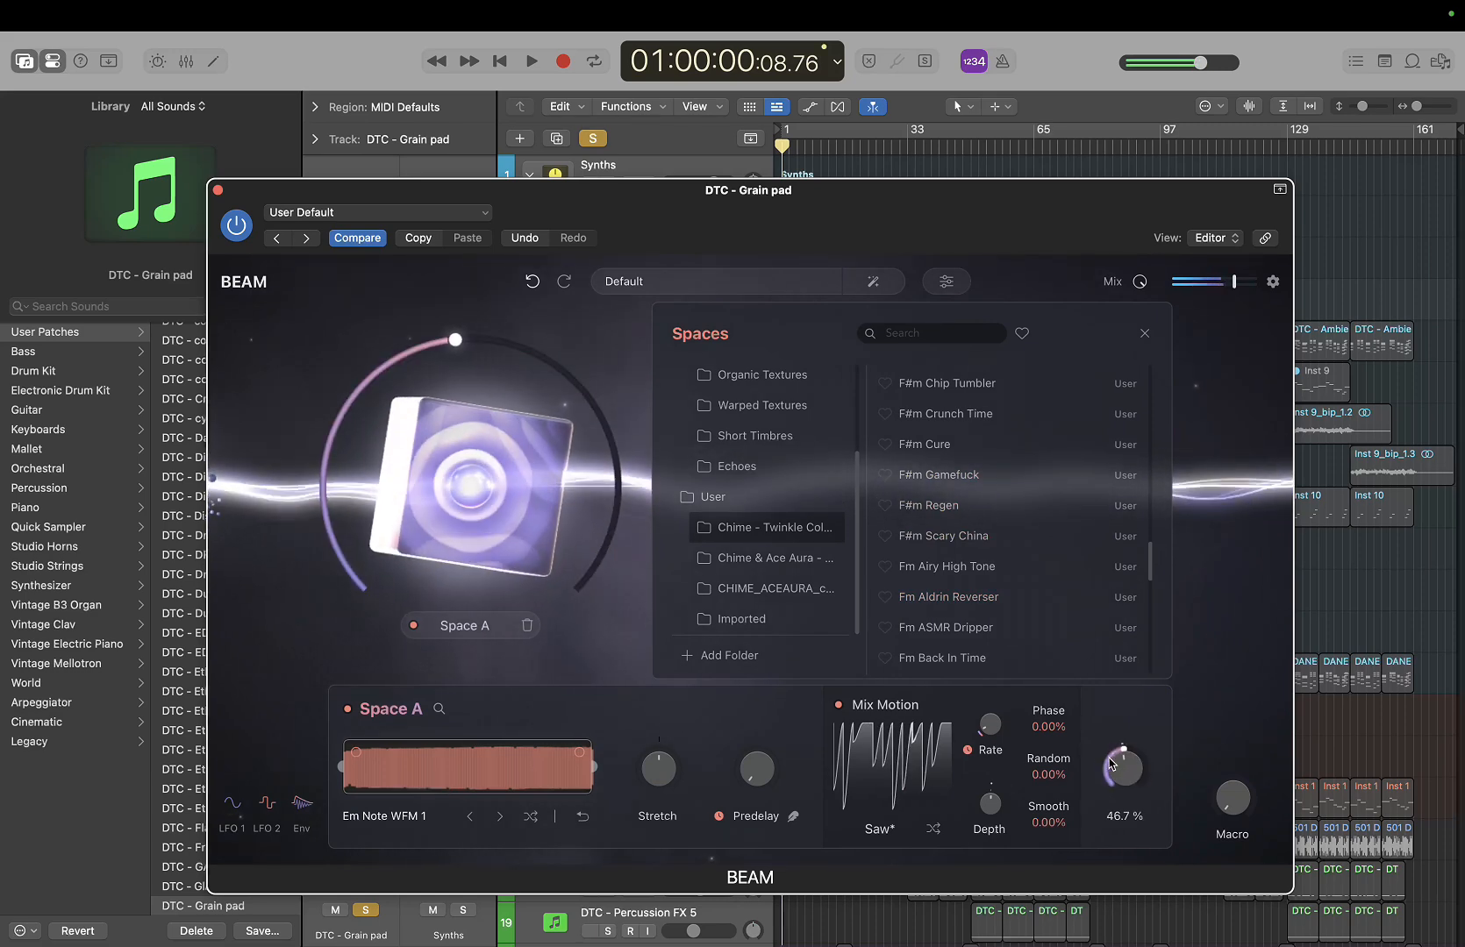
Try F#m Cure, then settle on Fm ASMR Dripper and briefly play it
{"action": "left_click", "coordinate": [957, 448]}
{"action": "left_click", "coordinate": [962, 640]}
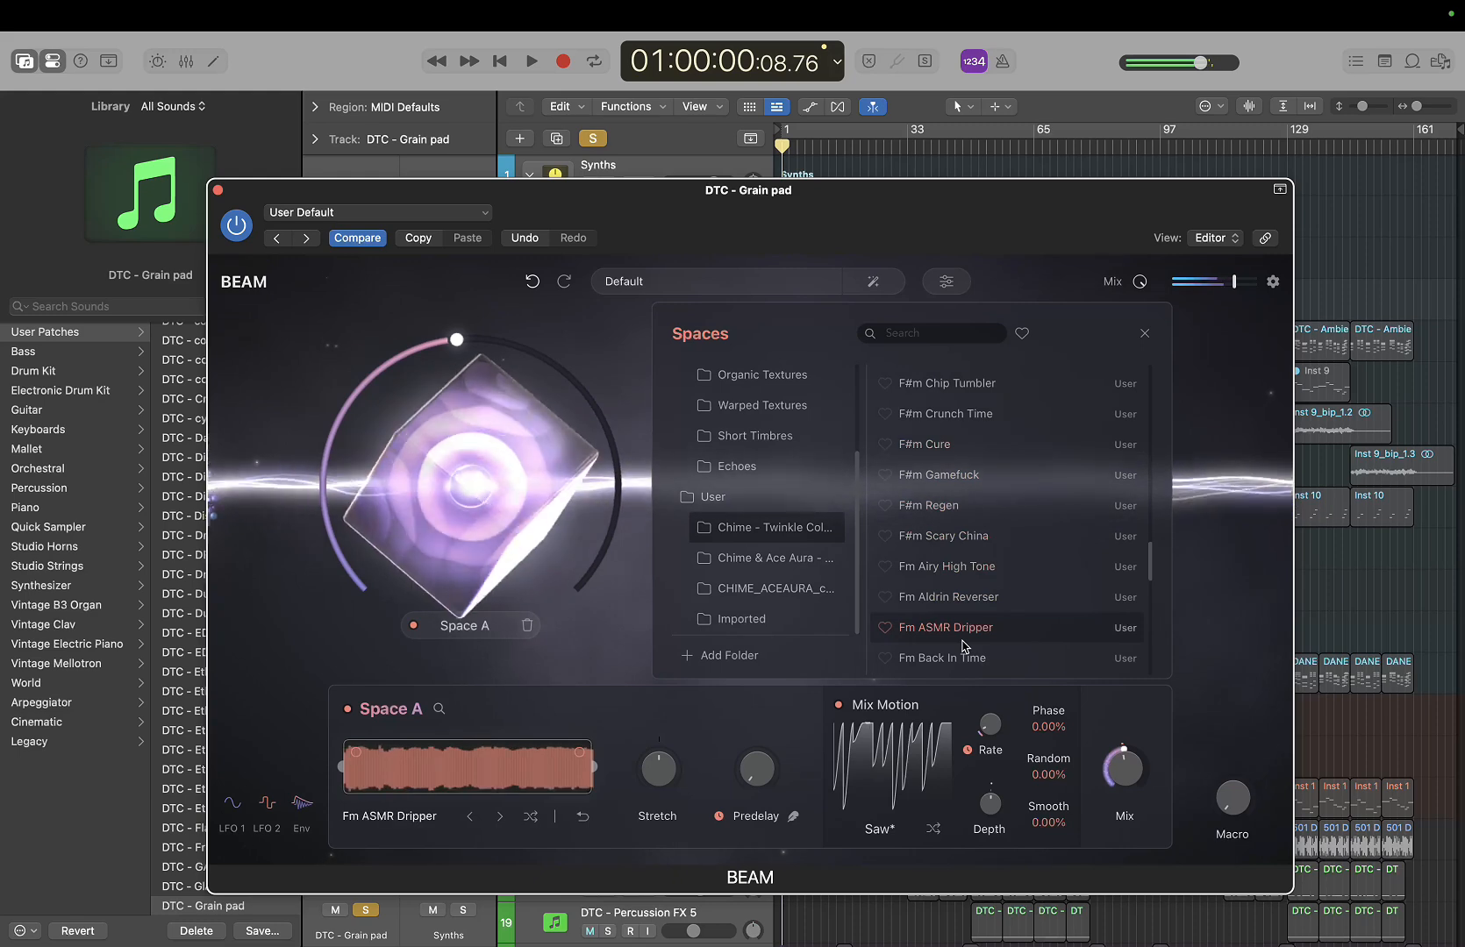
{"action": "key", "text": "space"}
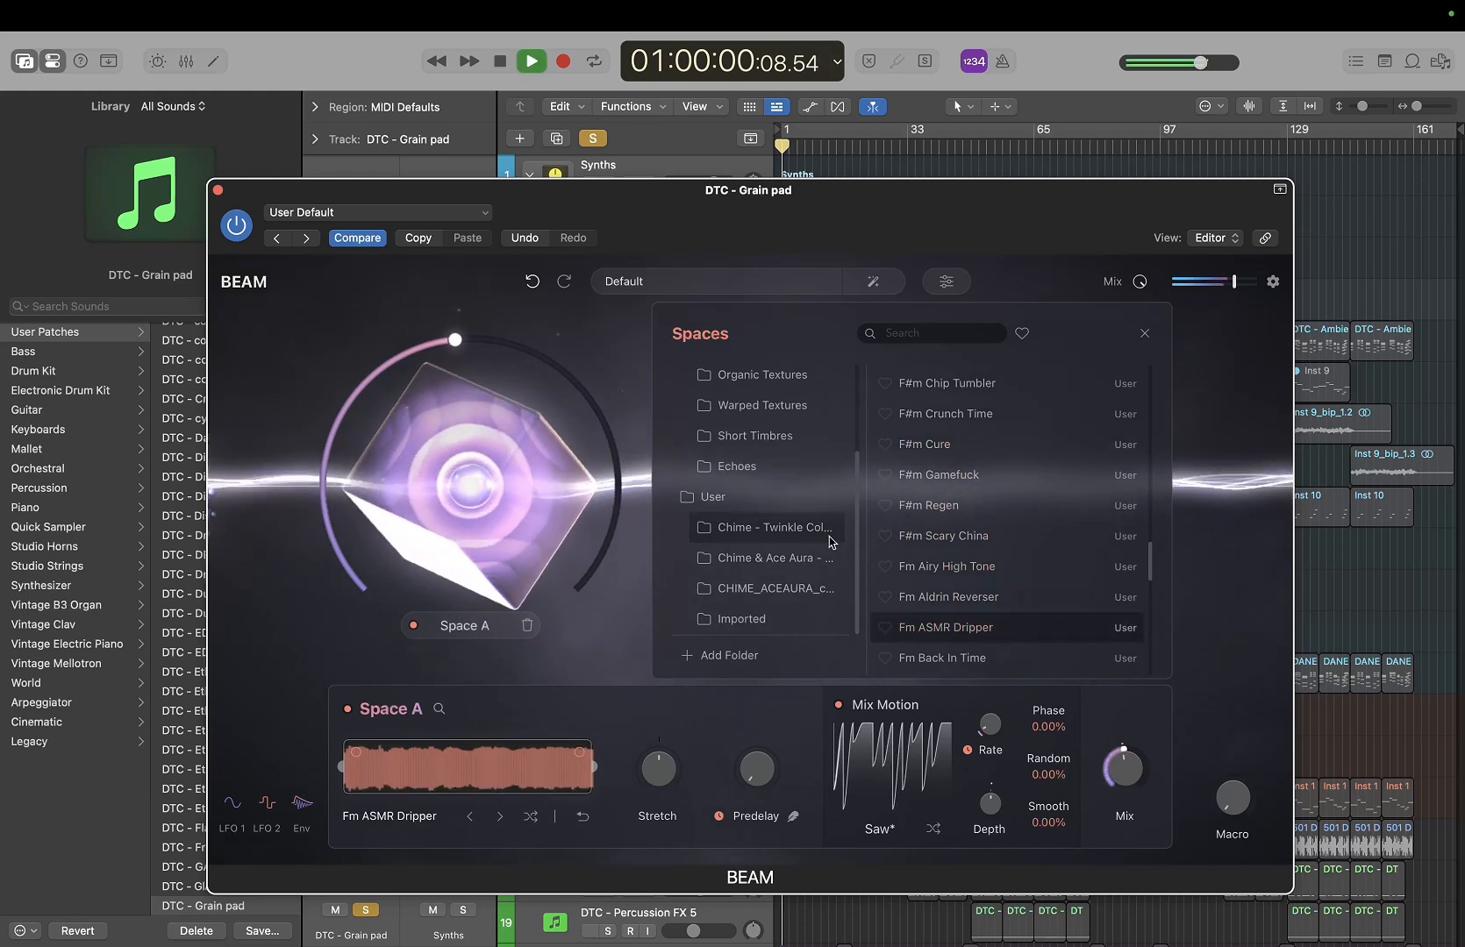
{"action": "key", "text": "space"}
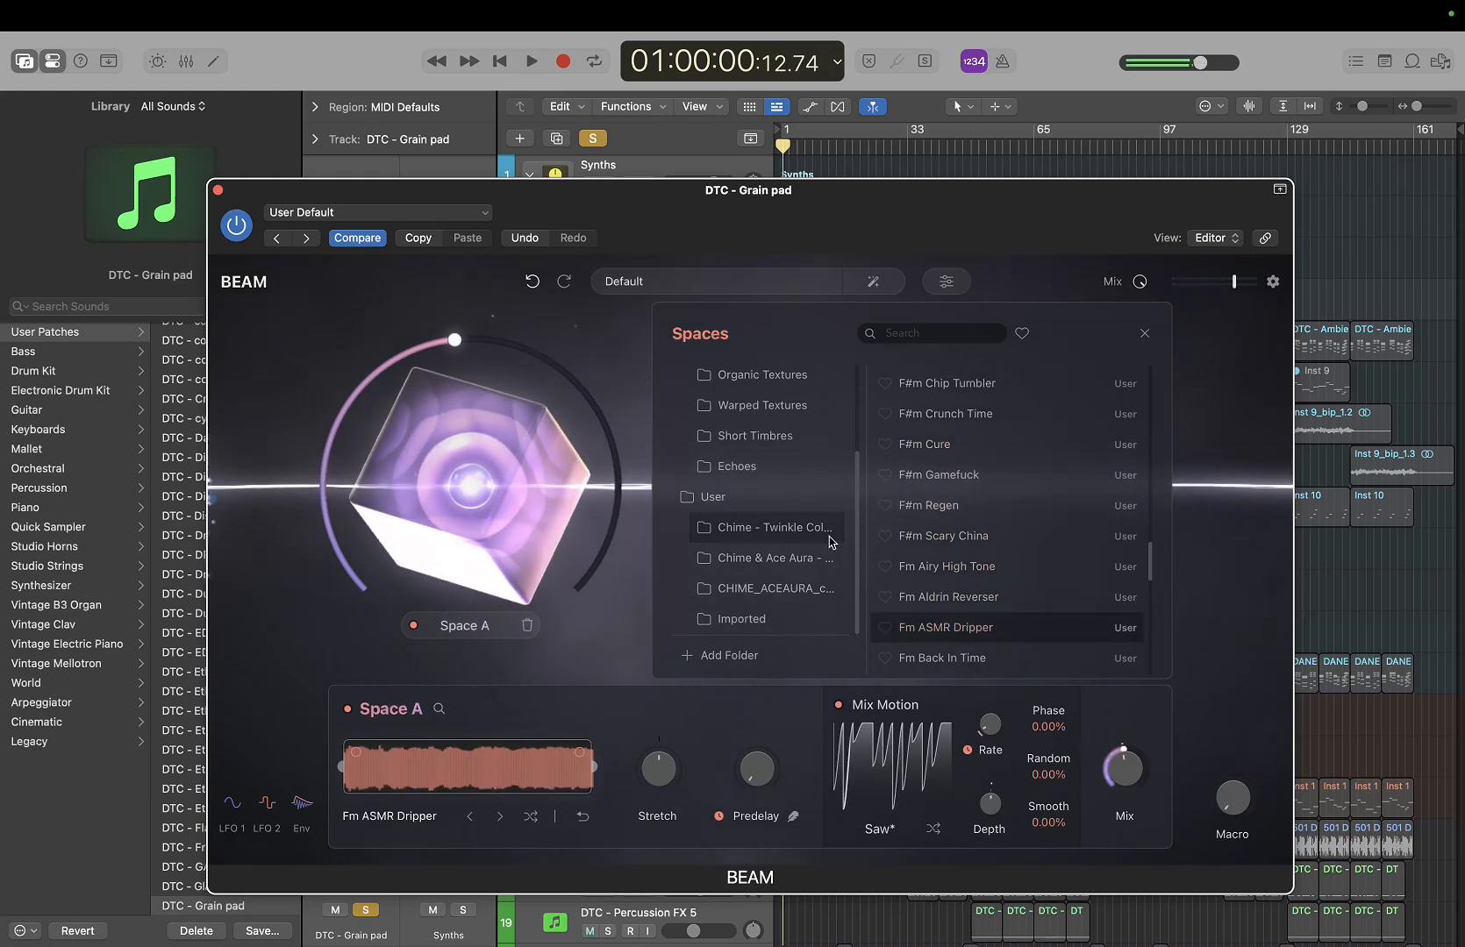
Close the spaces browser, deselect Space A, and generate three random BEAM presets in a row
{"action": "left_click", "coordinate": [1142, 337]}
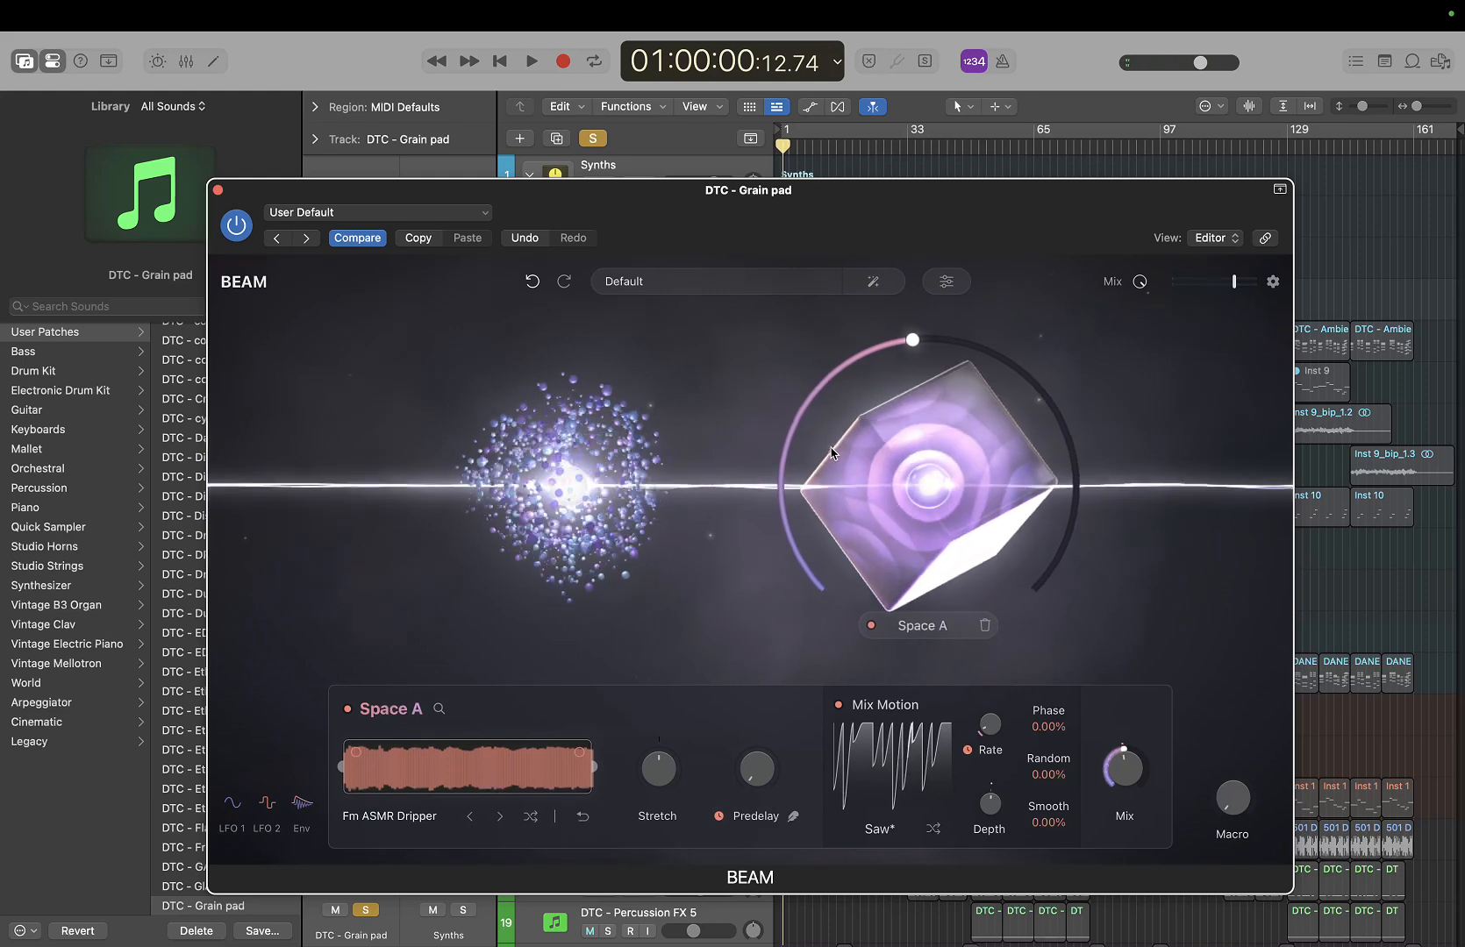
{"action": "left_click", "coordinate": [764, 608]}
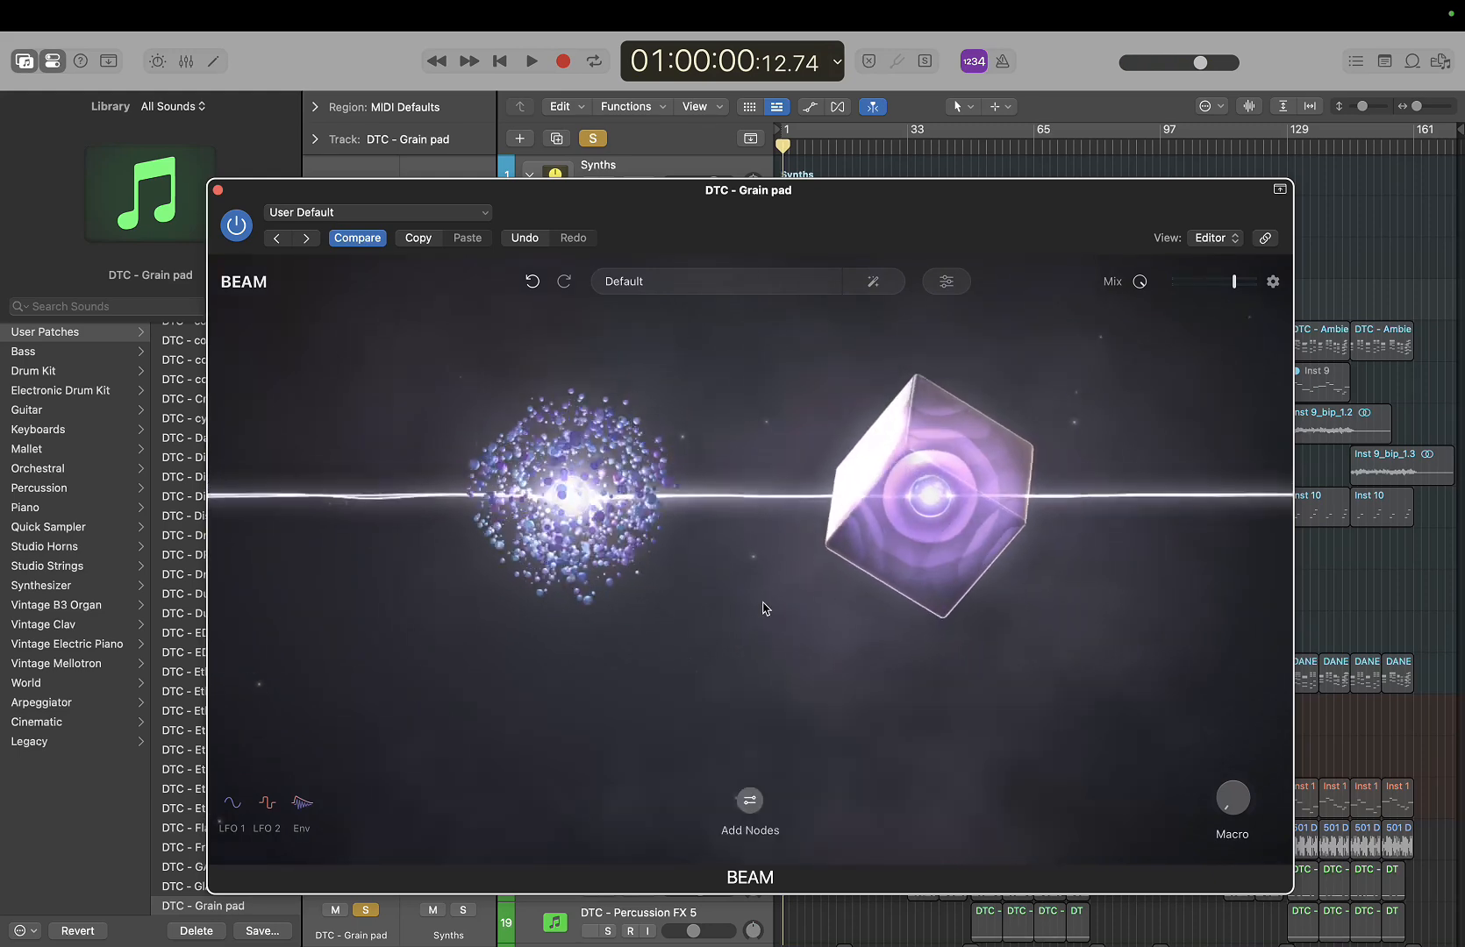
{"action": "left_click", "coordinate": [876, 283]}
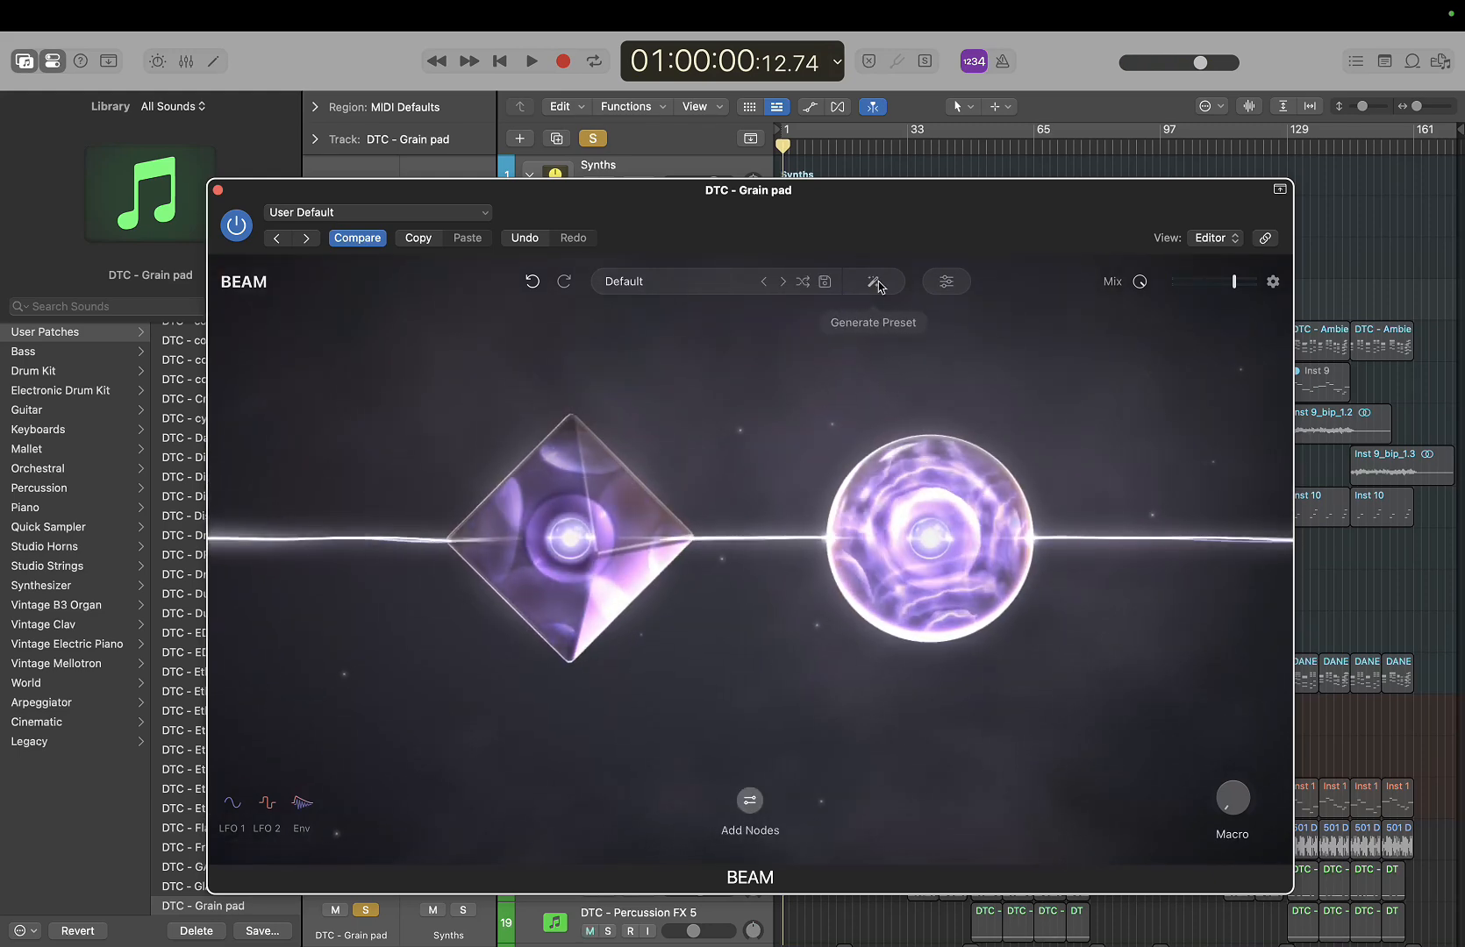
{"action": "left_click", "coordinate": [877, 283]}
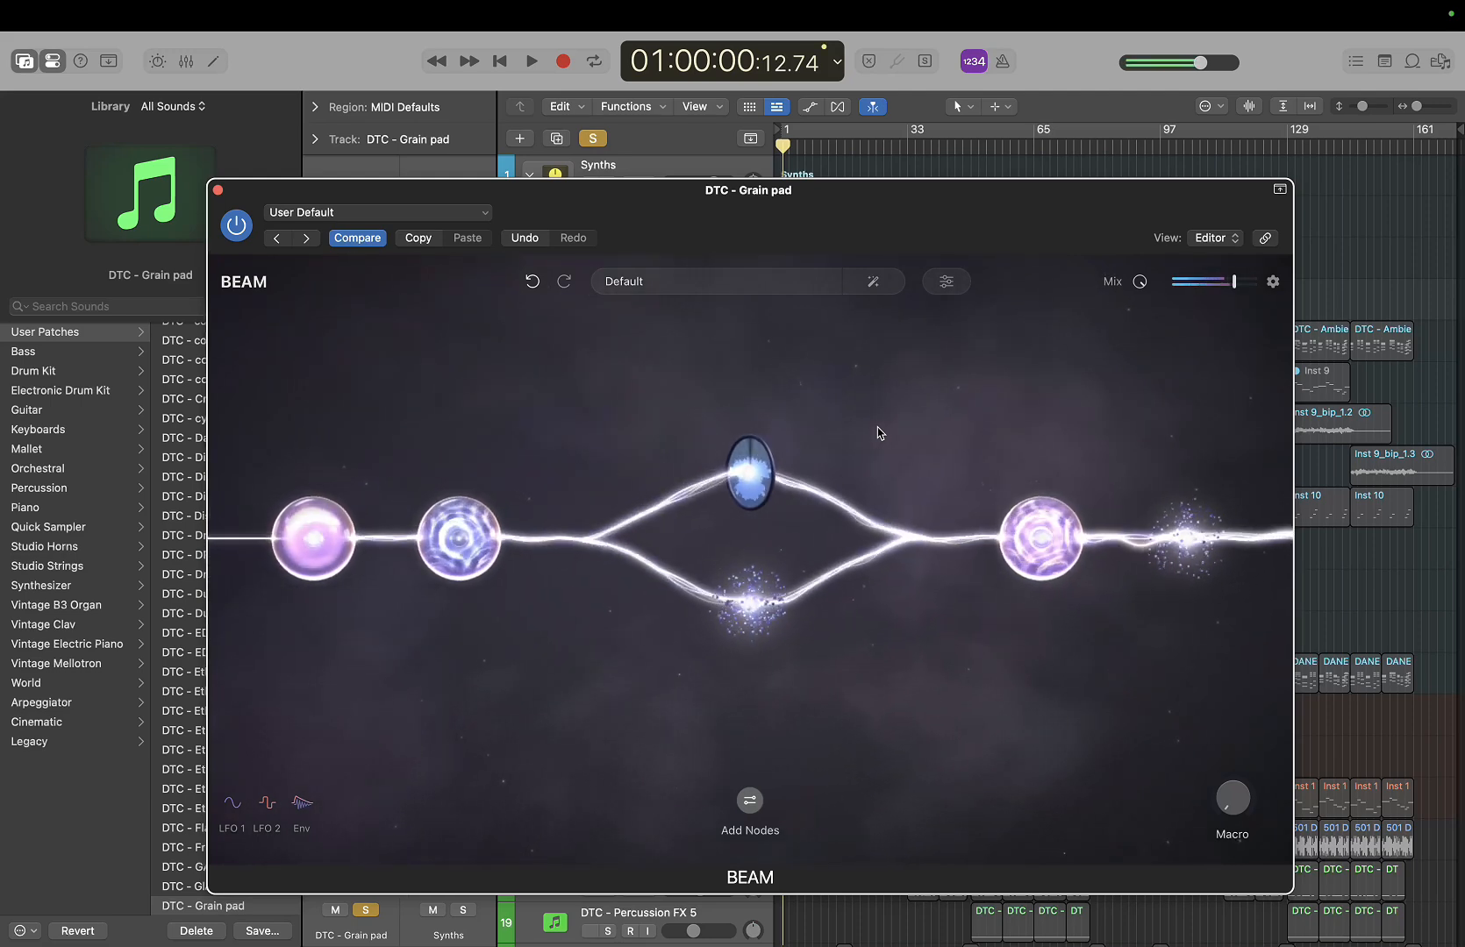
{"action": "left_click", "coordinate": [875, 283]}
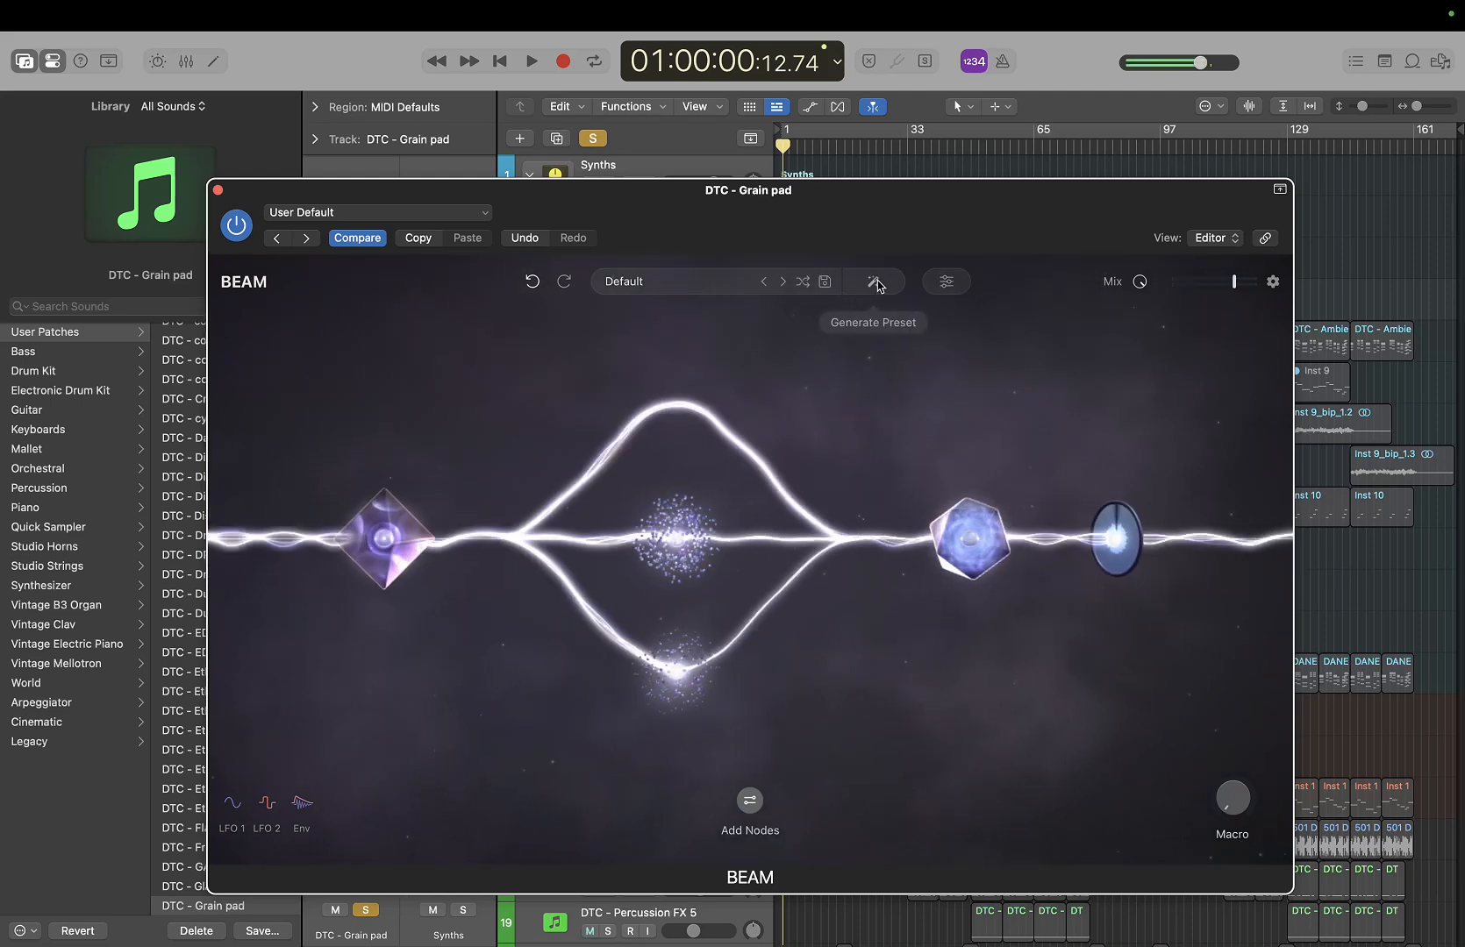
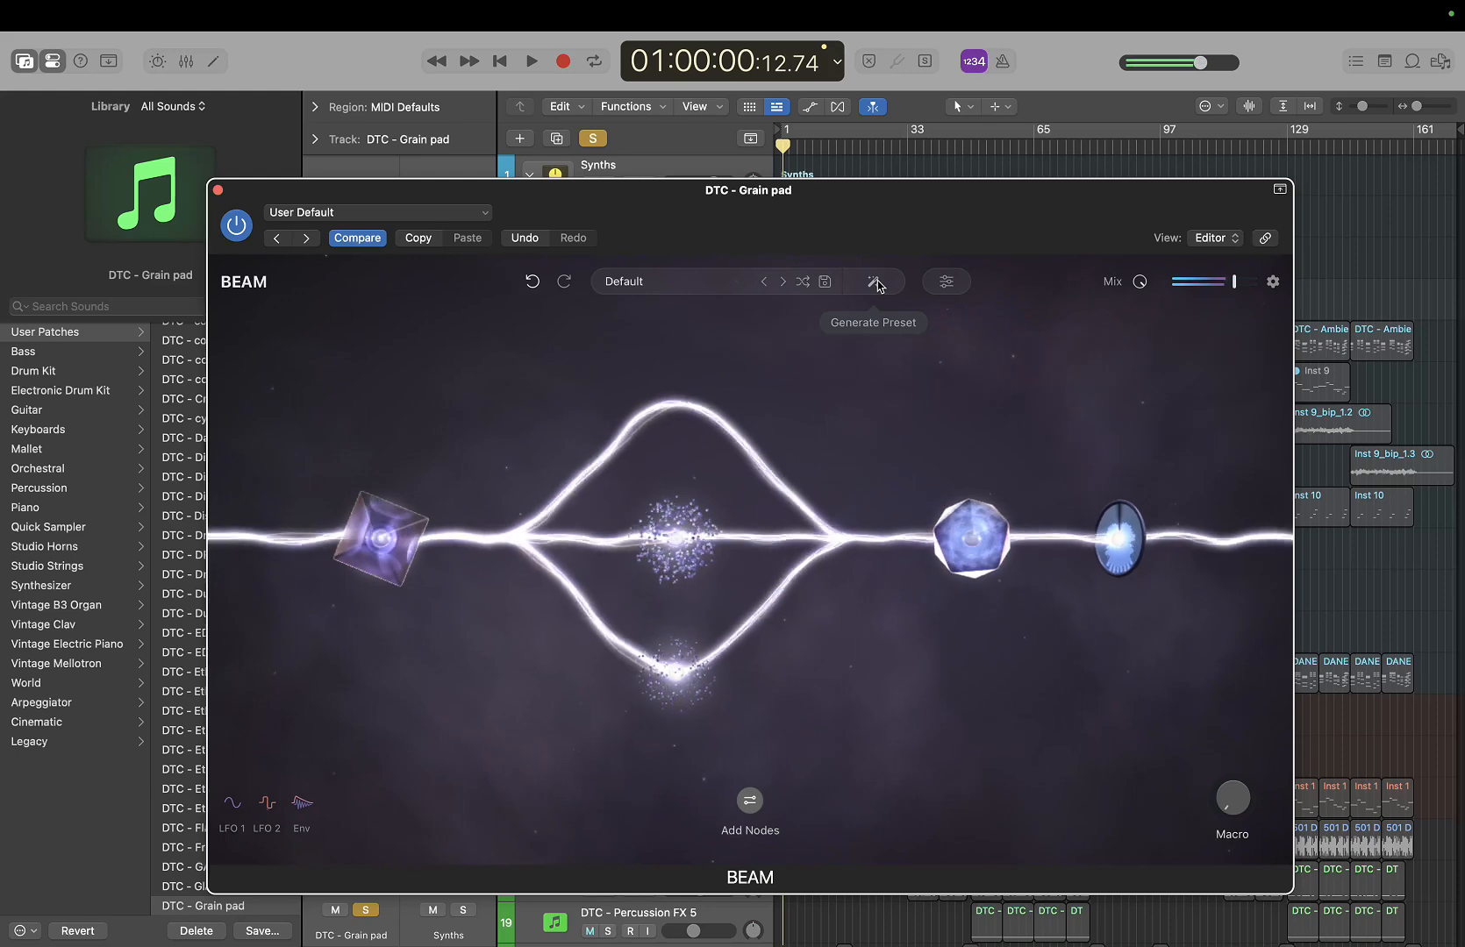
Roll six random BEAM presets on the Grain pad until a four-node split-branch layout appears
{"action": "left_click", "coordinate": [874, 281]}
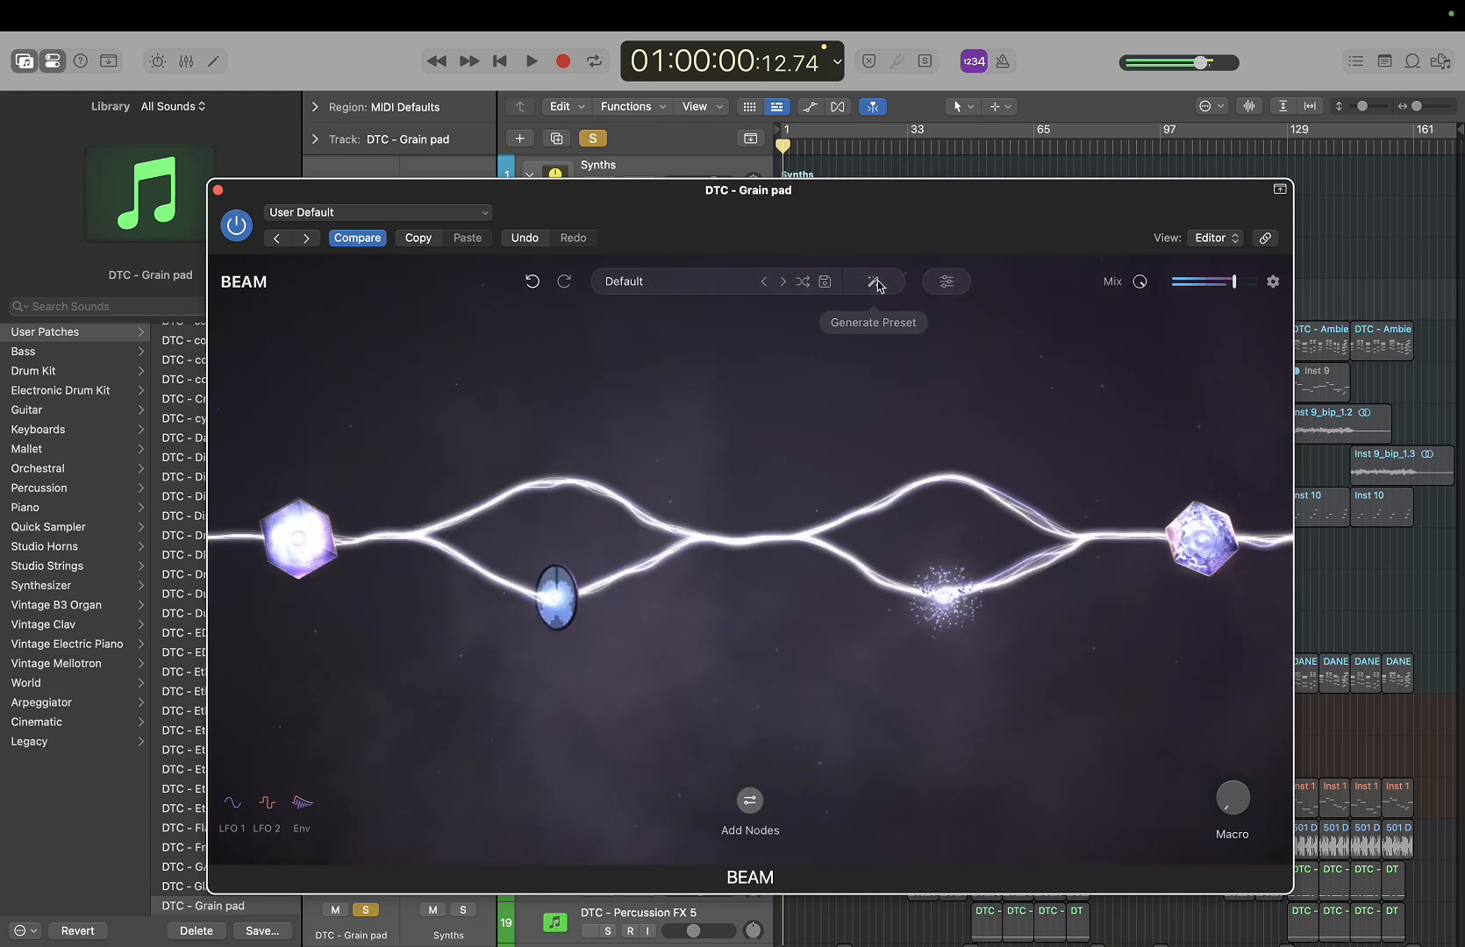
{"action": "left_click", "coordinate": [874, 281]}
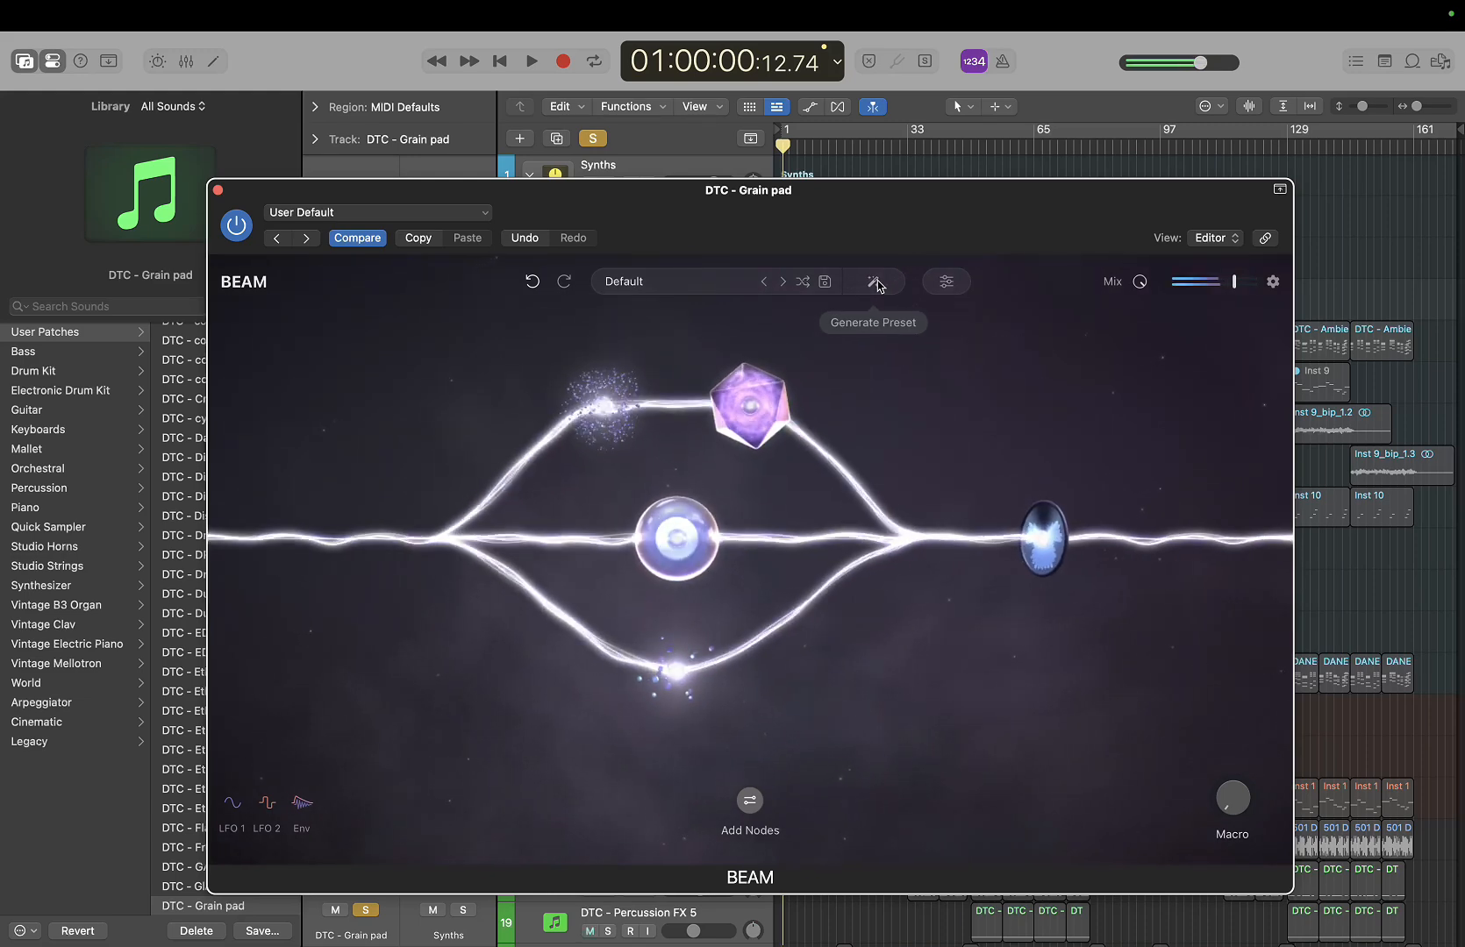
{"action": "left_click", "coordinate": [874, 280]}
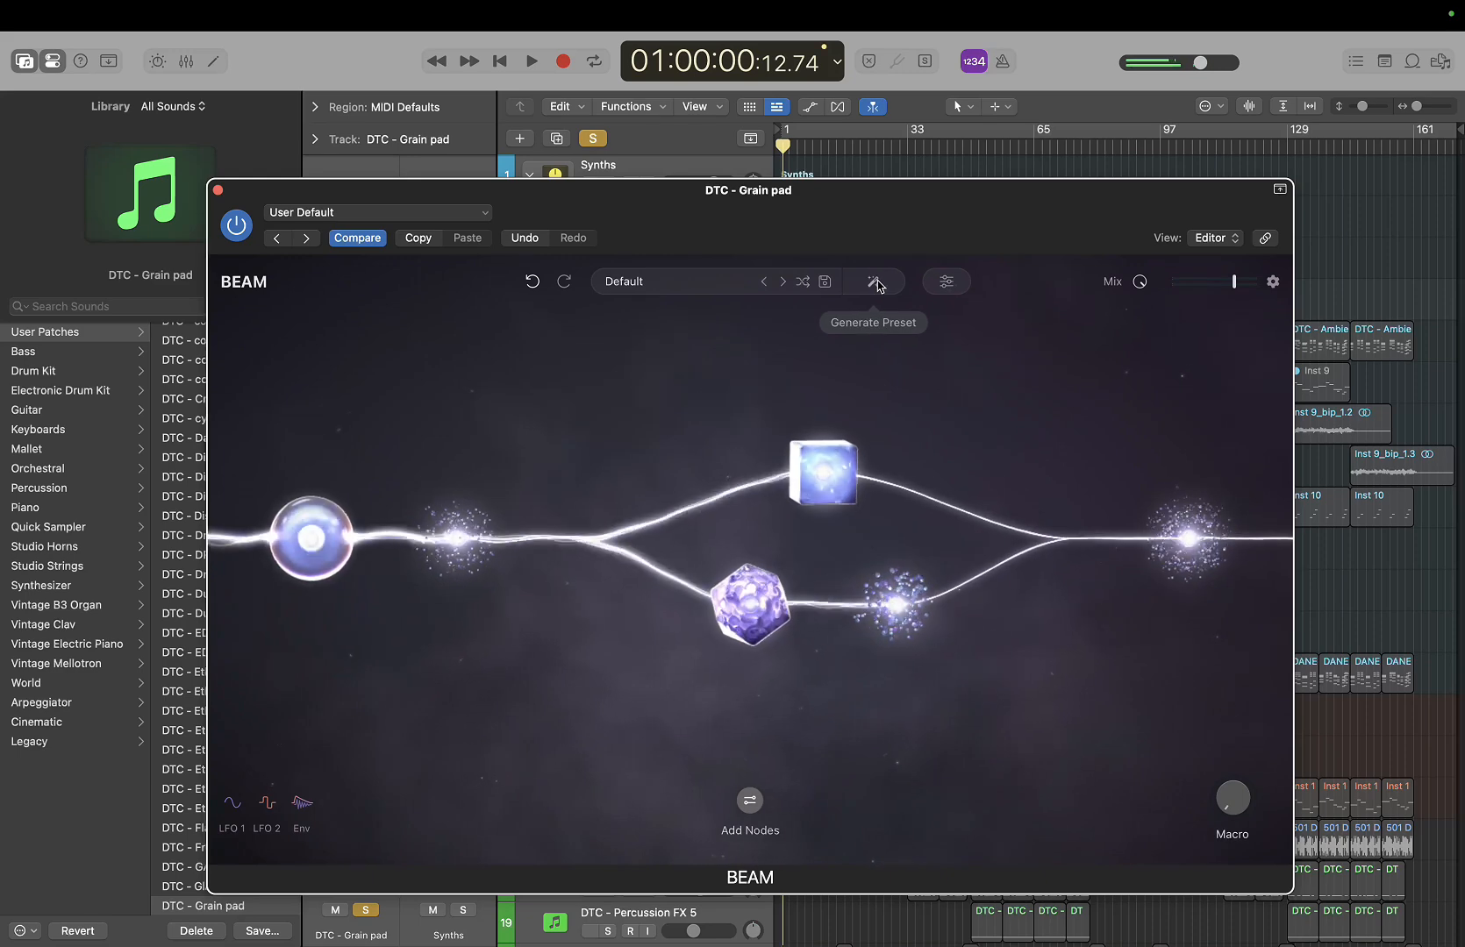
{"action": "left_click", "coordinate": [877, 282]}
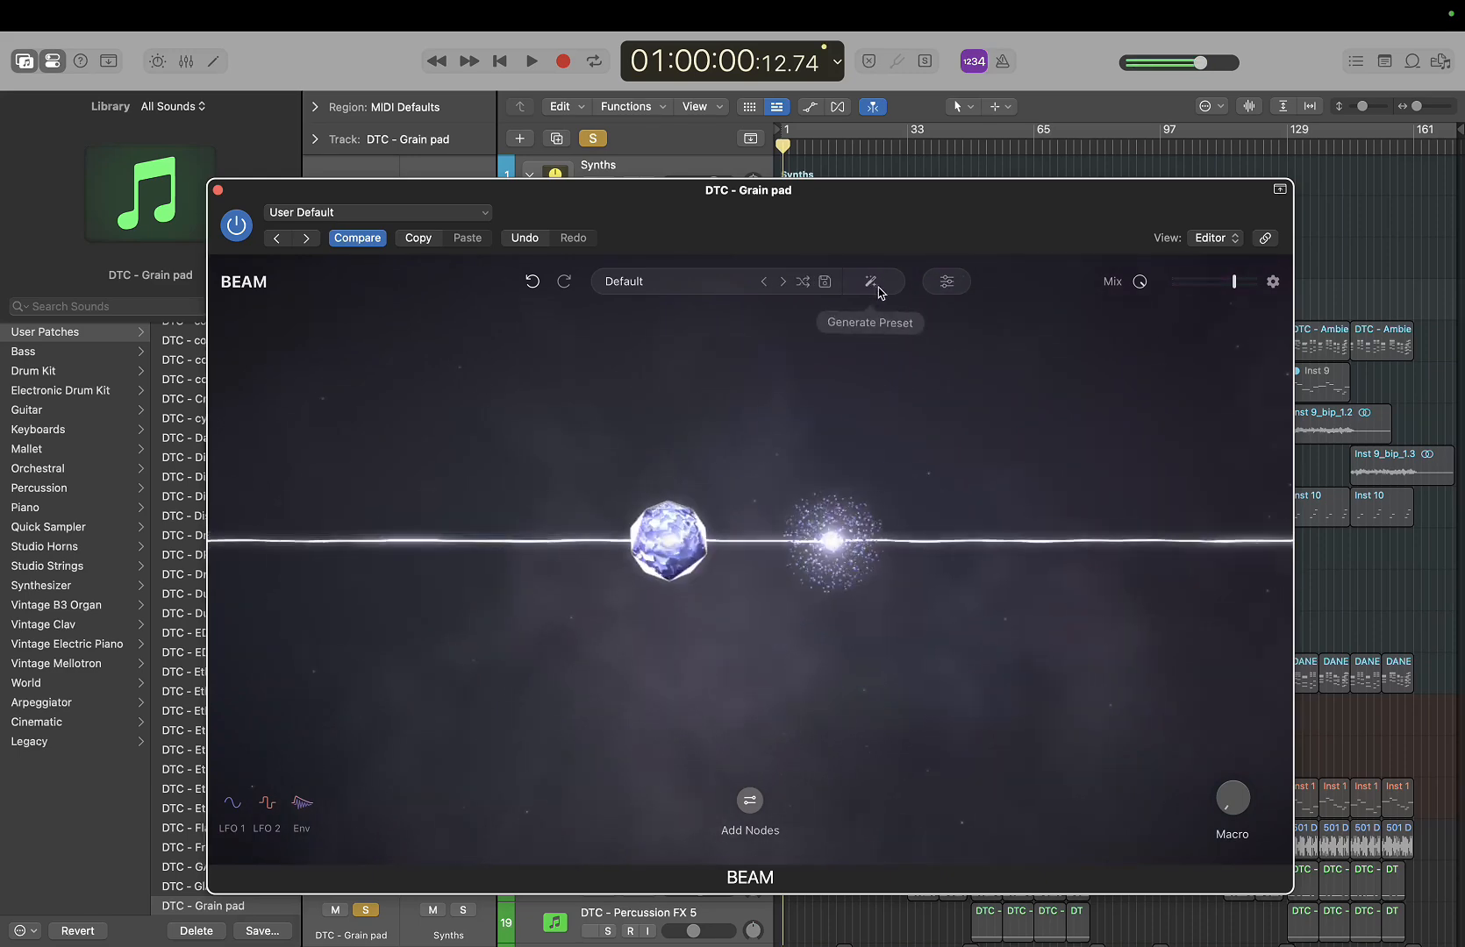
{"action": "left_click", "coordinate": [877, 284]}
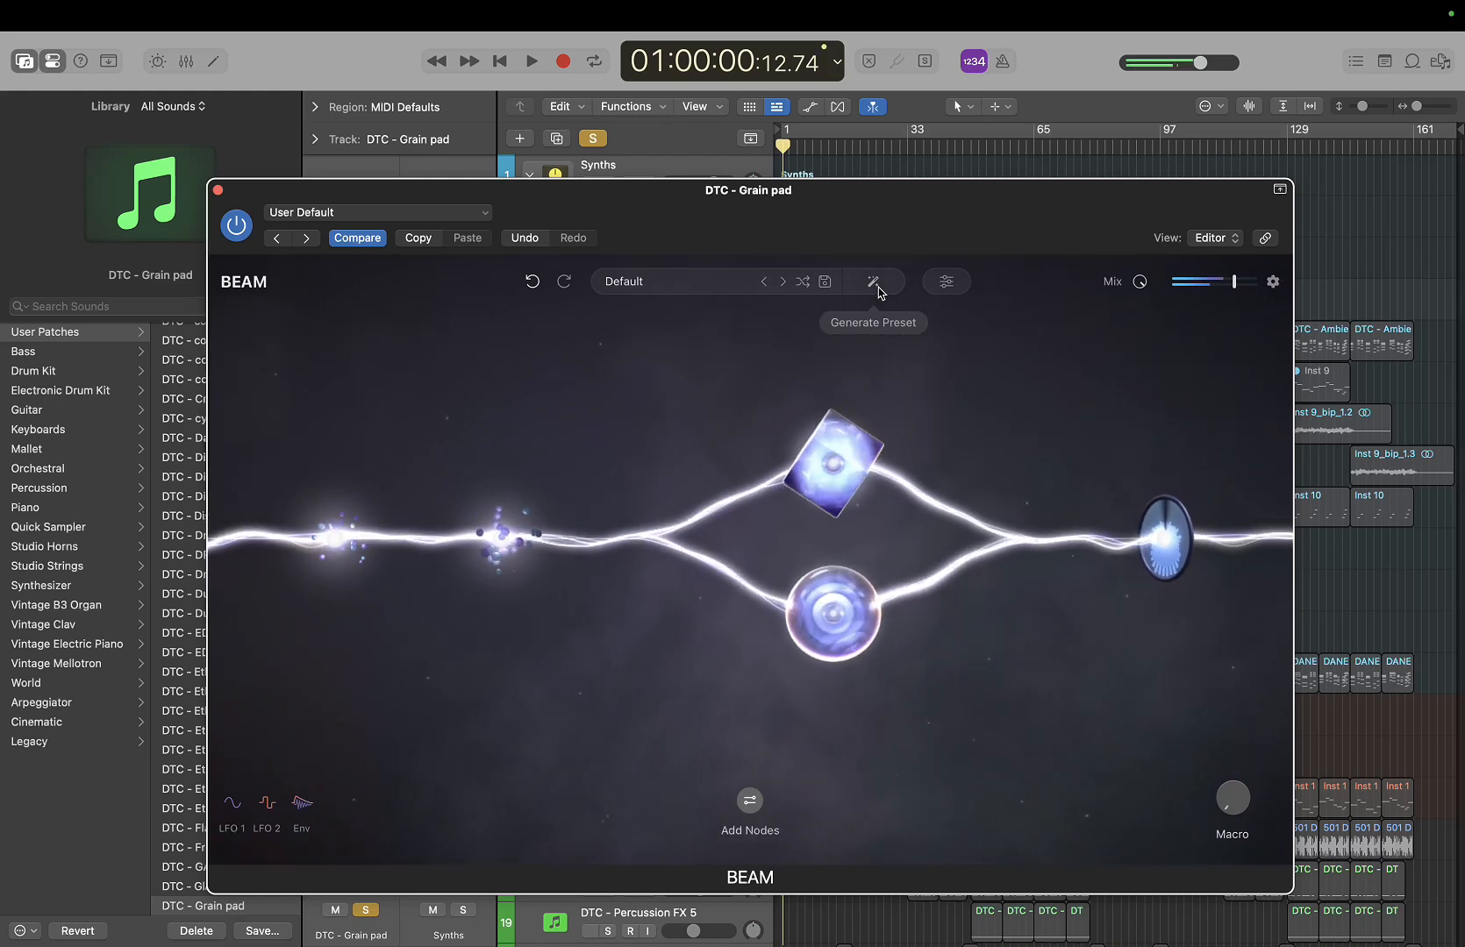
{"action": "left_click", "coordinate": [877, 282]}
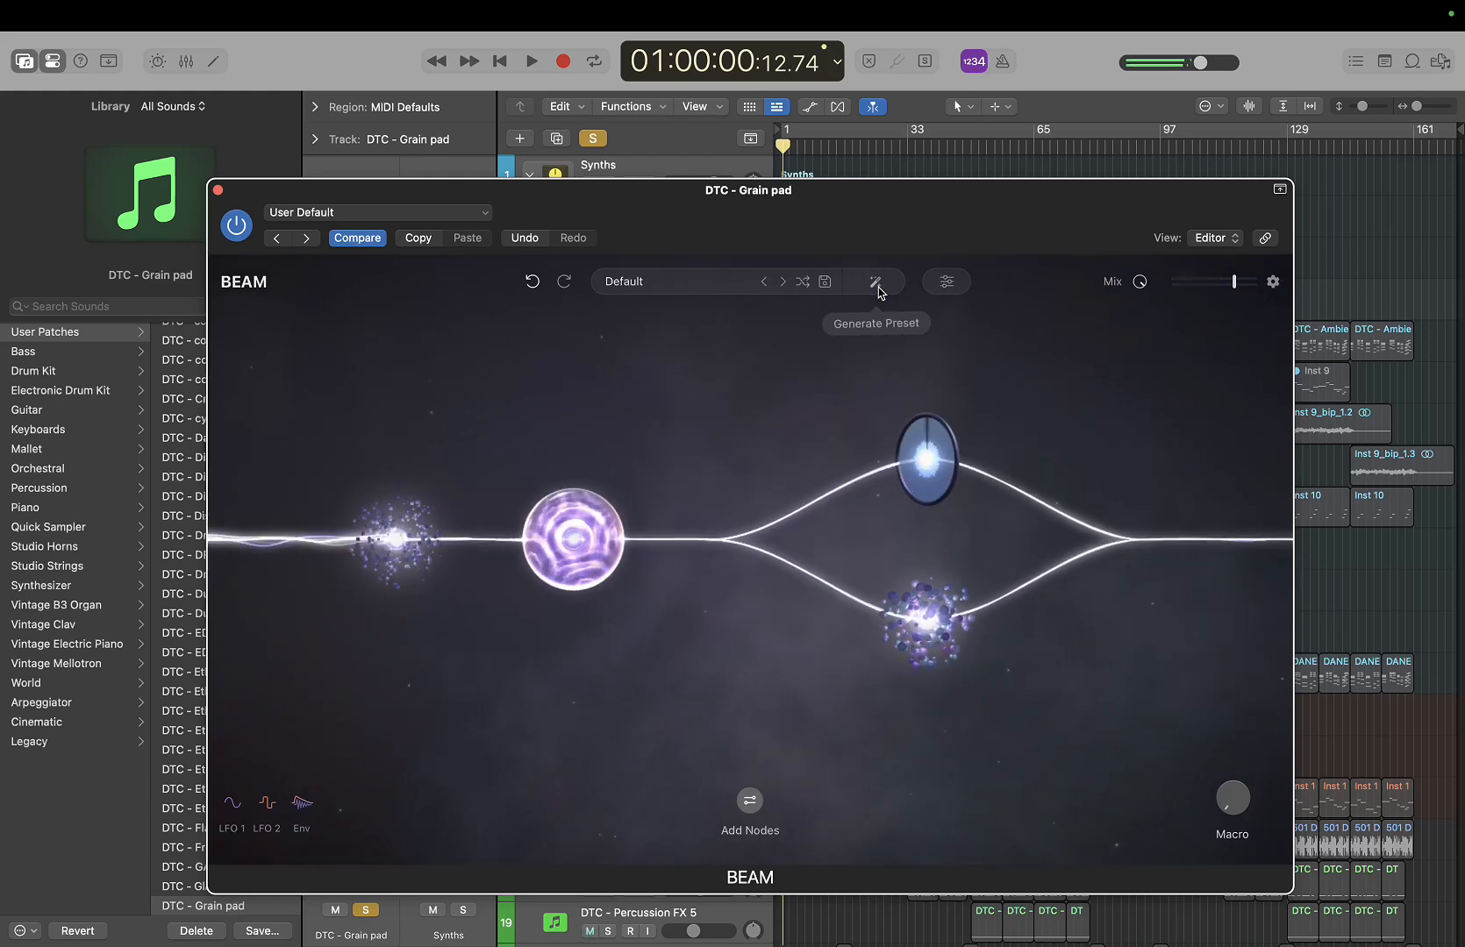
Audition Broken Circuit, Dewdrops and Phantoms from 07 Sound Design, then keep Robot Swamp
{"action": "left_click", "coordinate": [630, 289]}
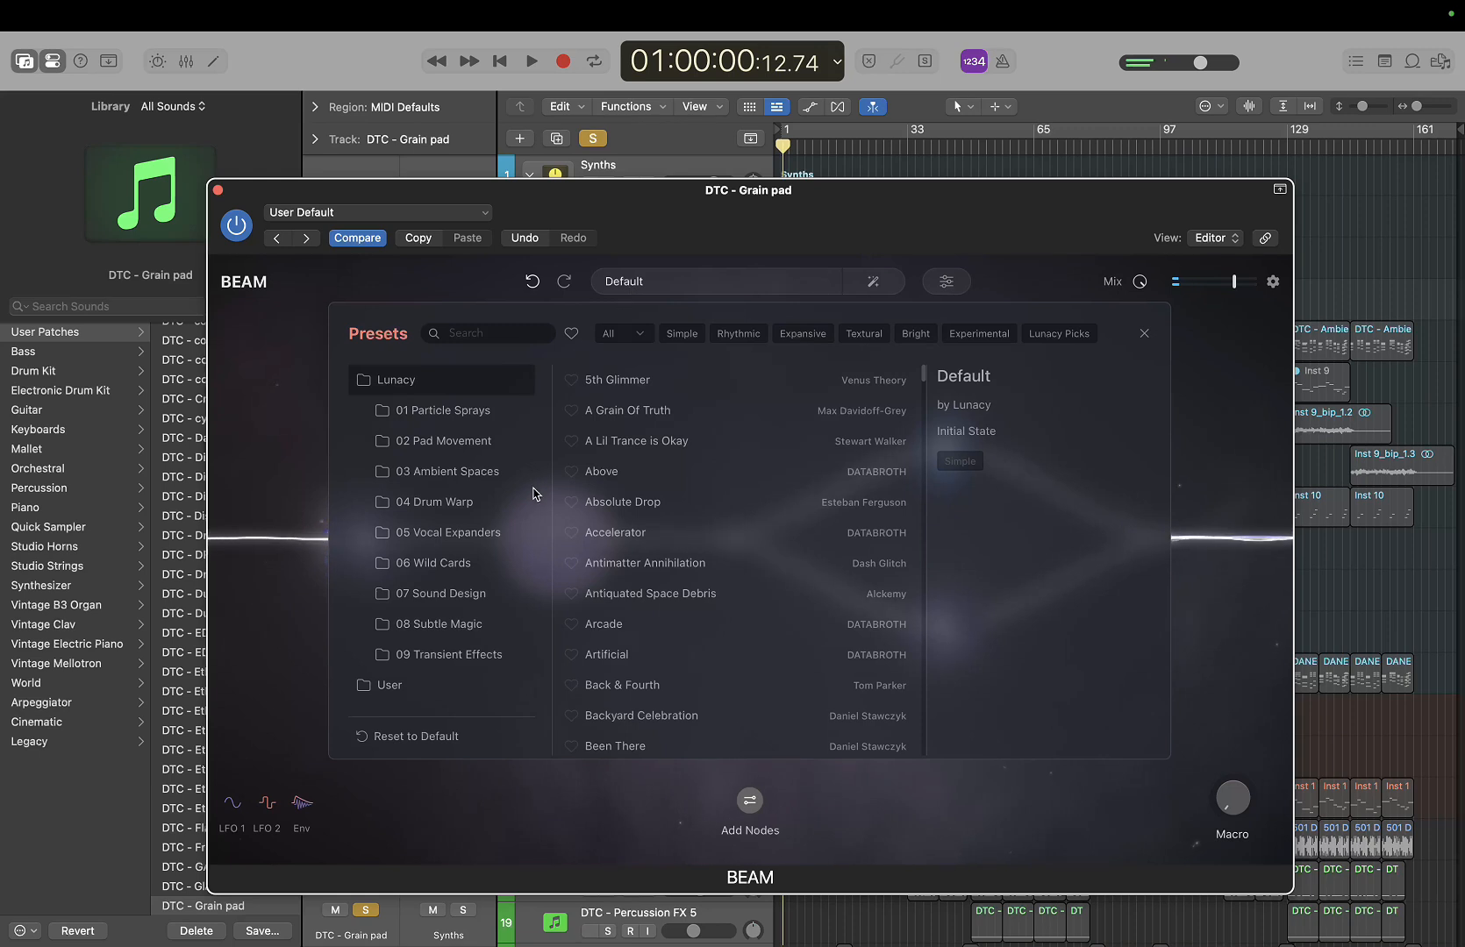
{"action": "left_click", "coordinate": [481, 602]}
{"action": "left_click", "coordinate": [694, 380]}
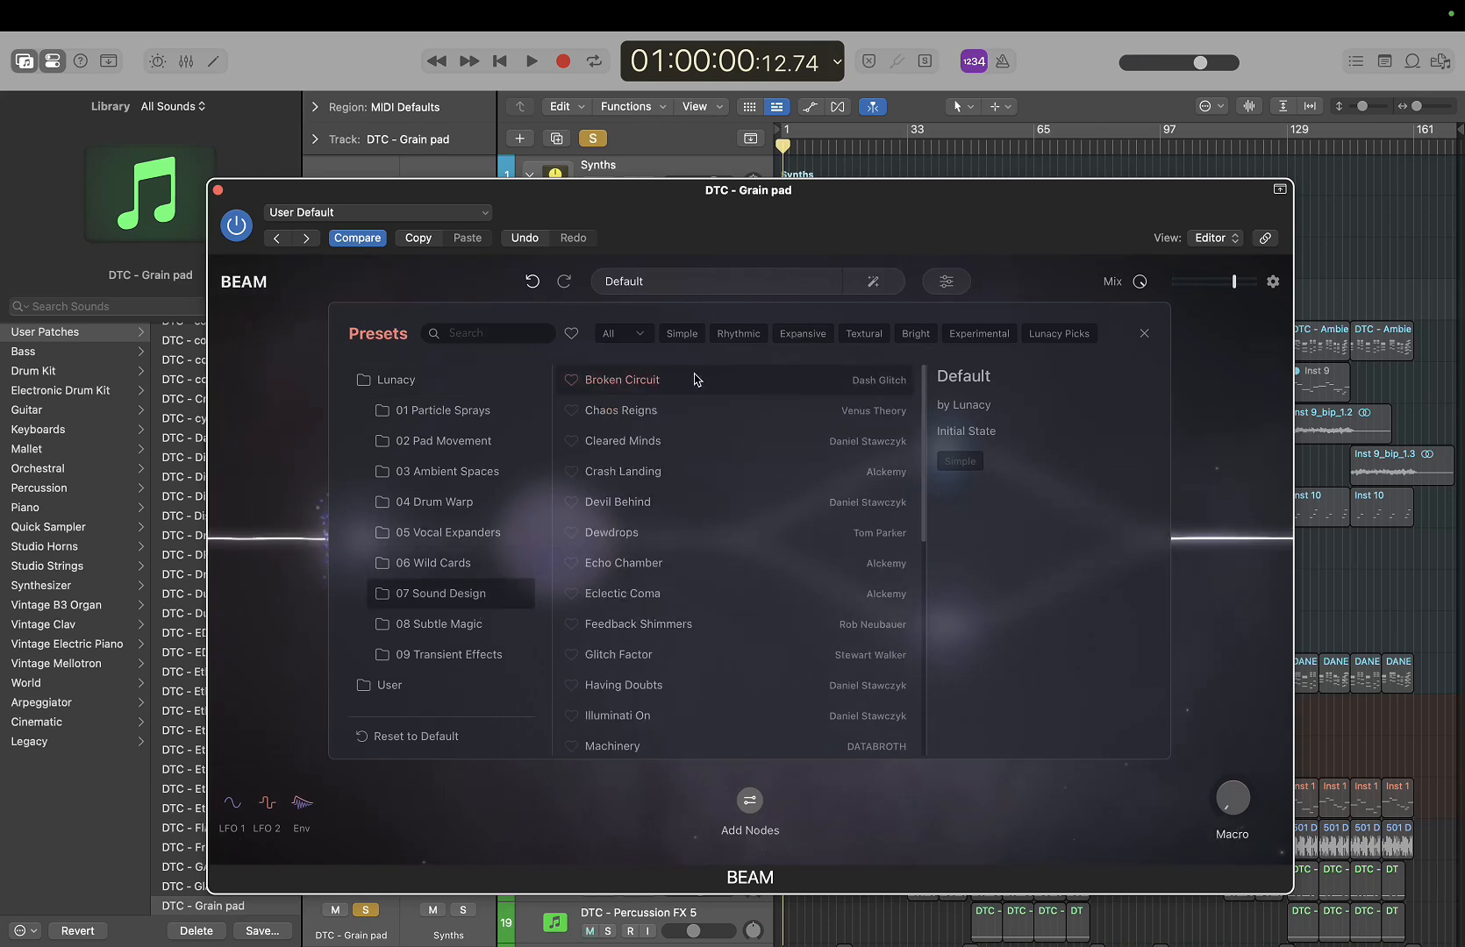
{"action": "left_click", "coordinate": [652, 526]}
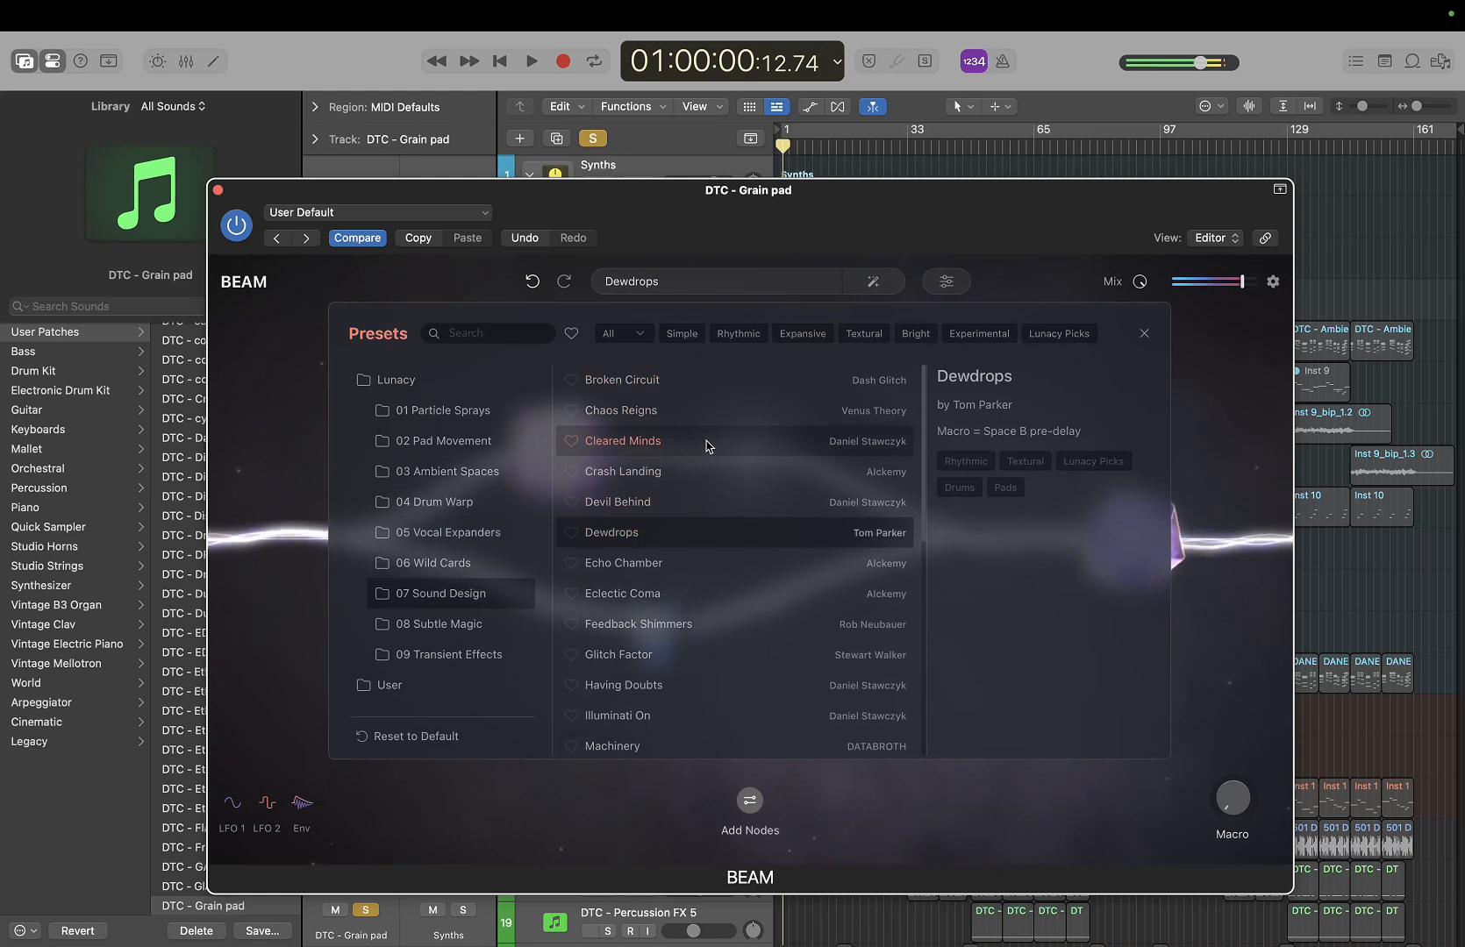
{"action": "scroll", "coordinate": [664, 707], "scroll_direction": "down", "scroll_amount": 5}
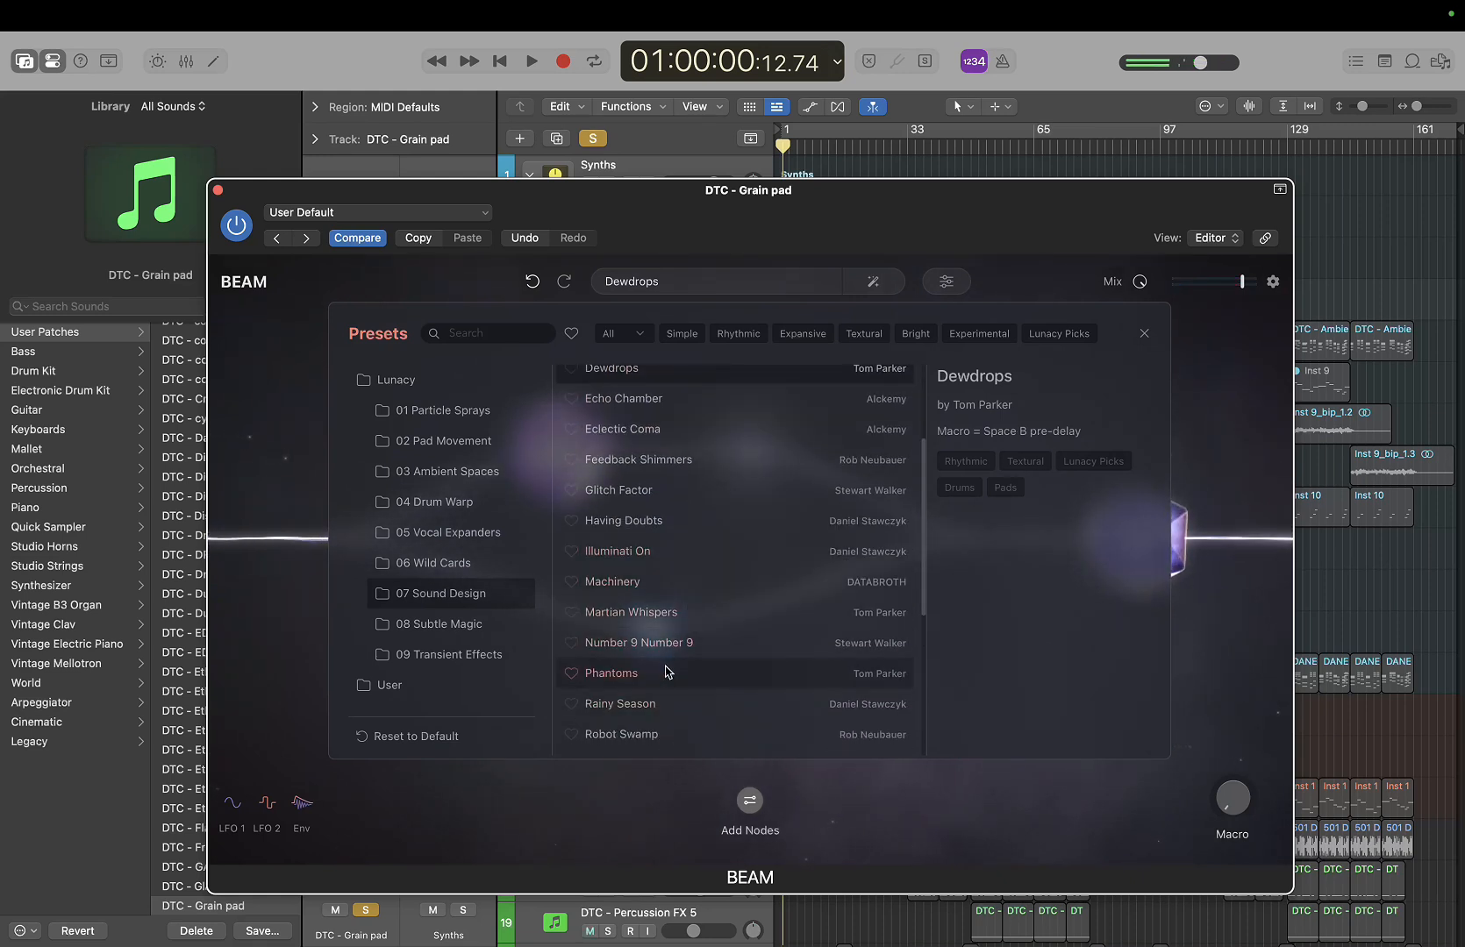
{"action": "left_click", "coordinate": [665, 671]}
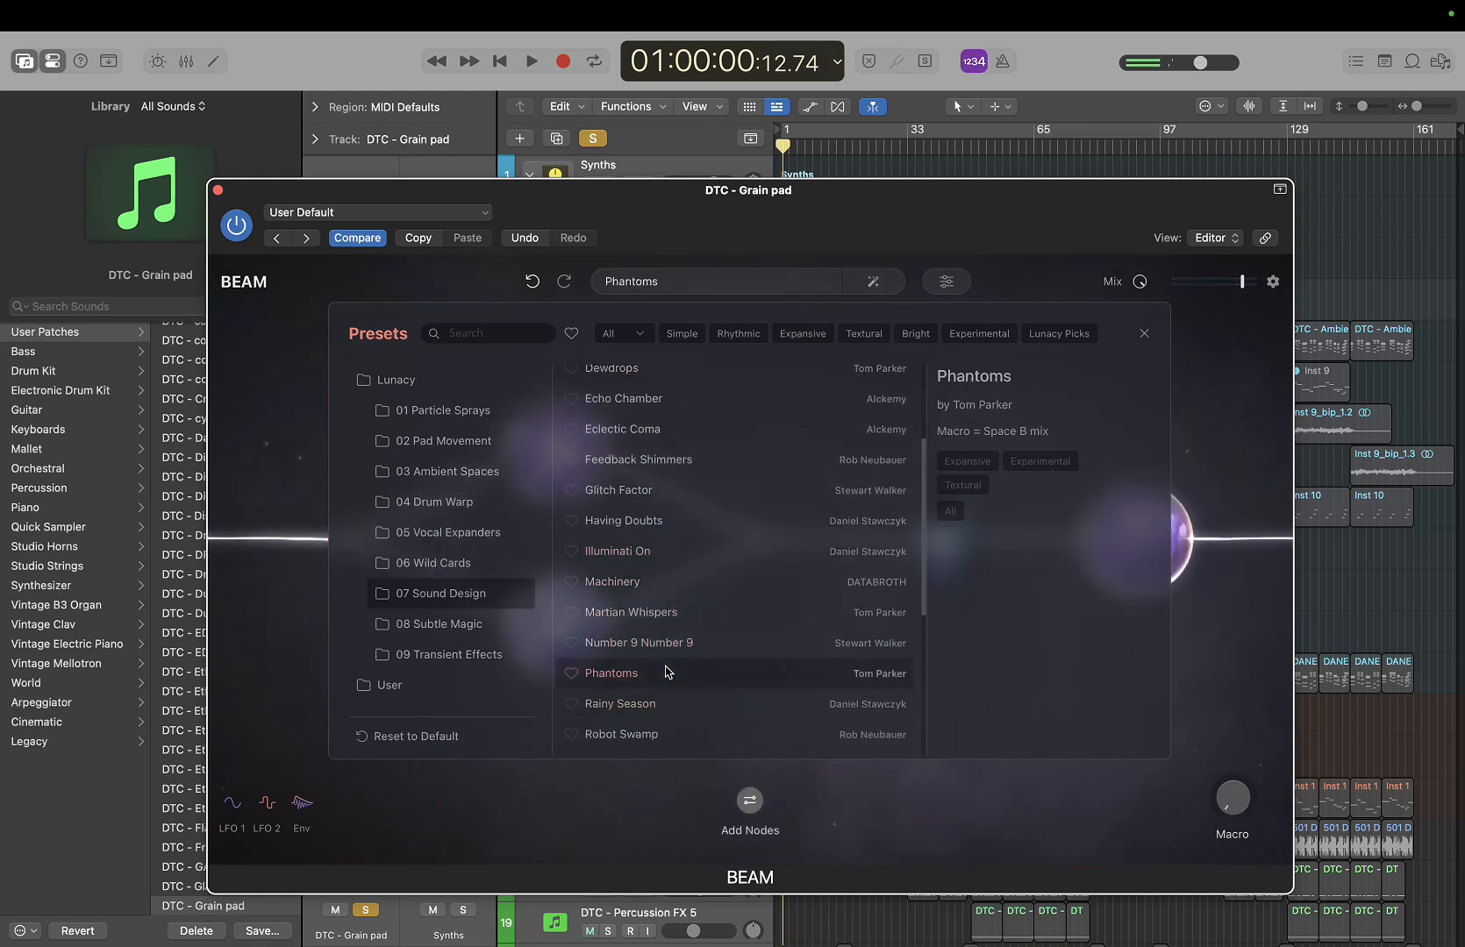
{"action": "left_click", "coordinate": [654, 732]}
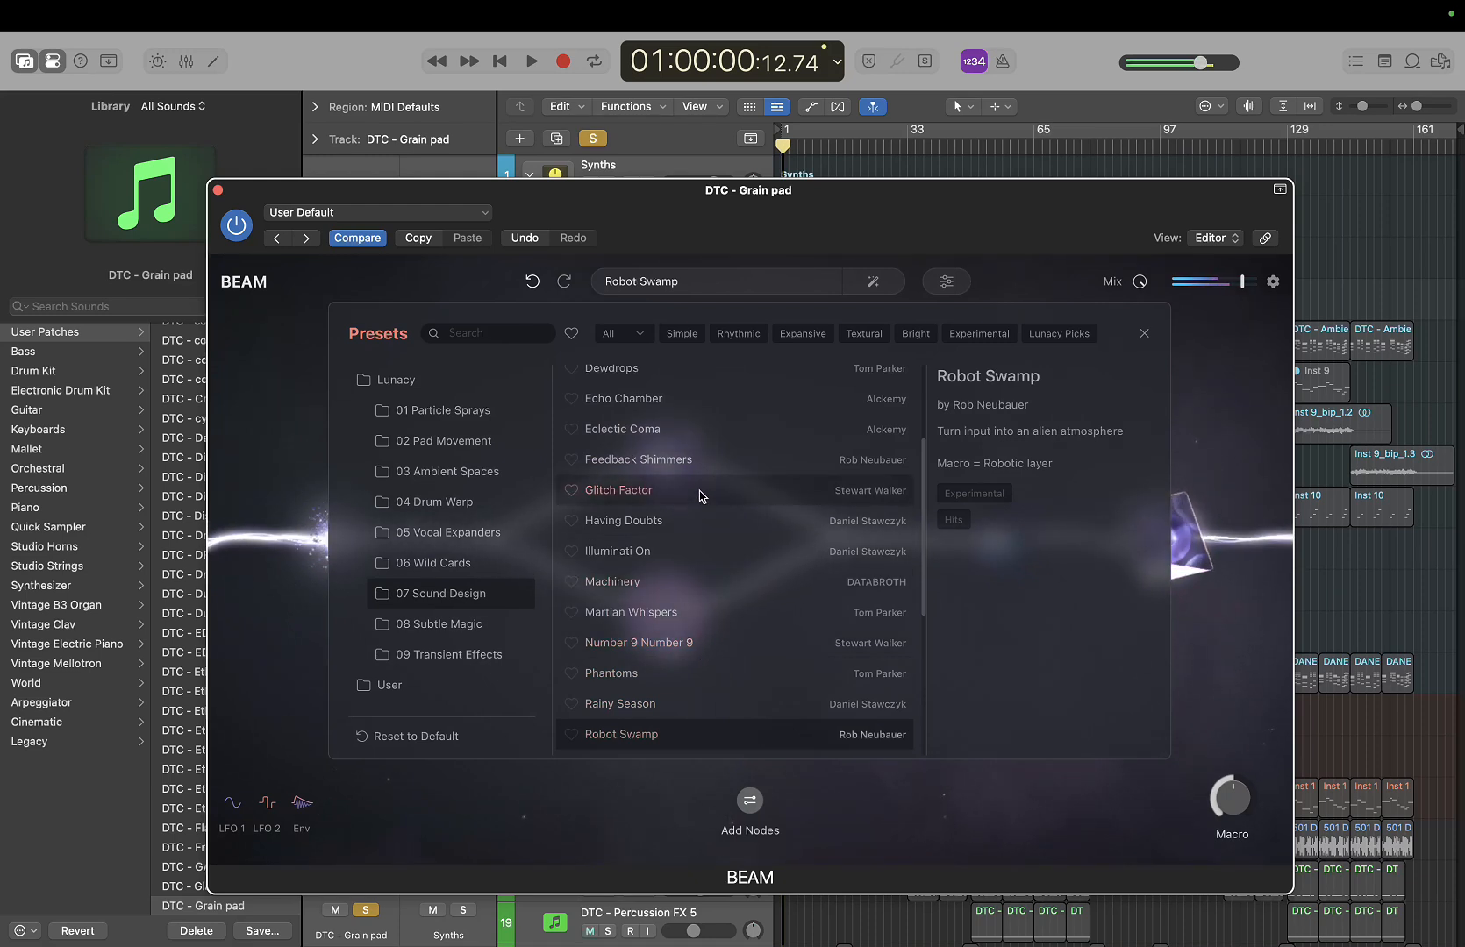
{"action": "left_click", "coordinate": [1144, 333]}
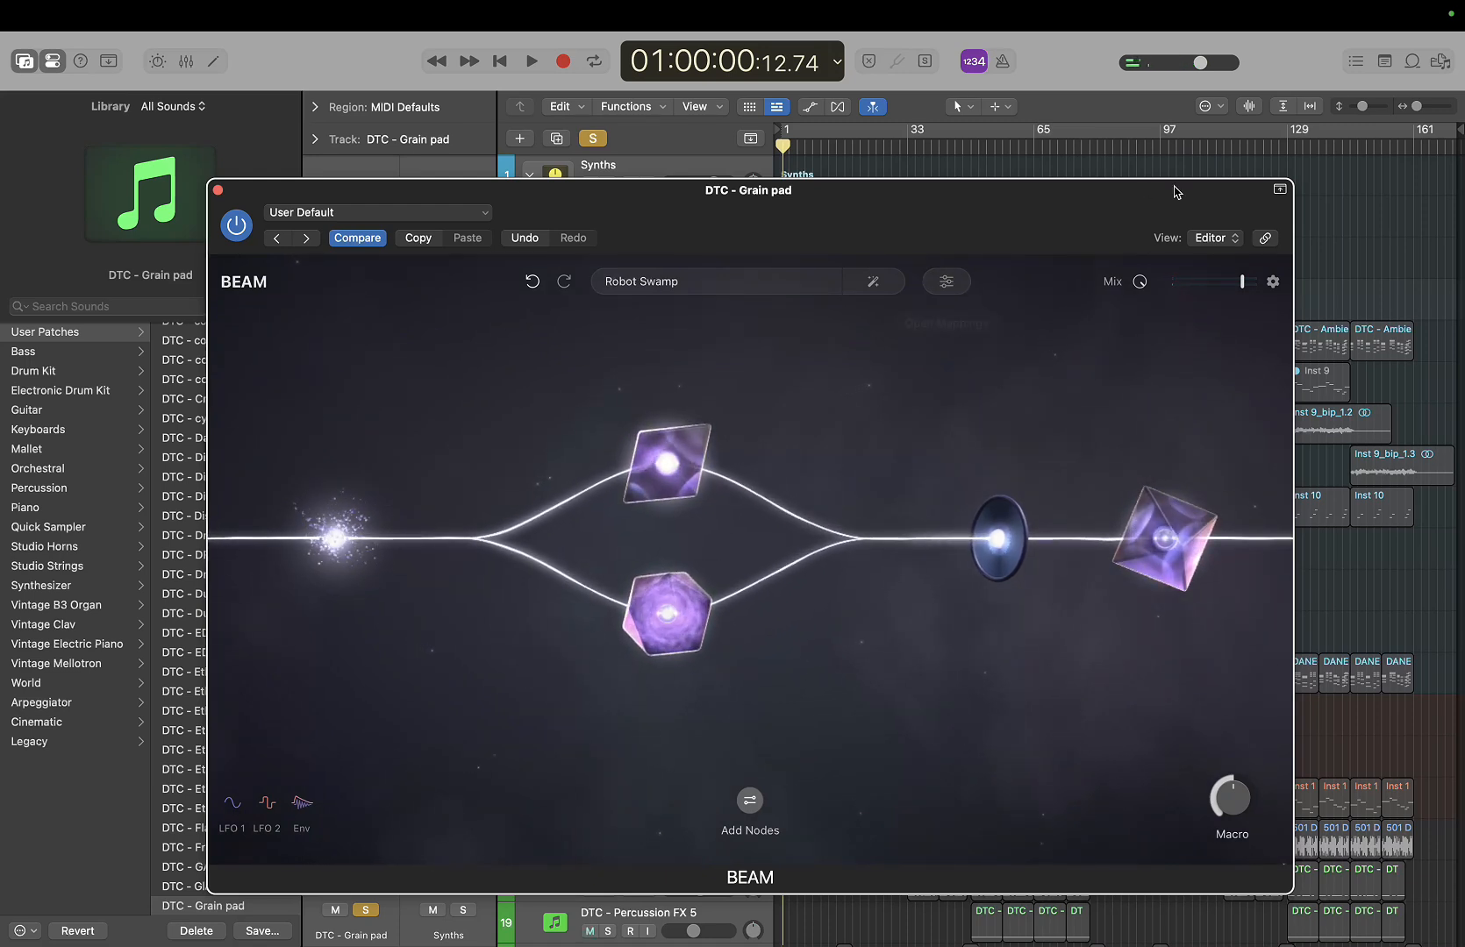
Close BEAM and load the DANETRONIC - piano user patch onto track 4
{"action": "left_click", "coordinate": [219, 190]}
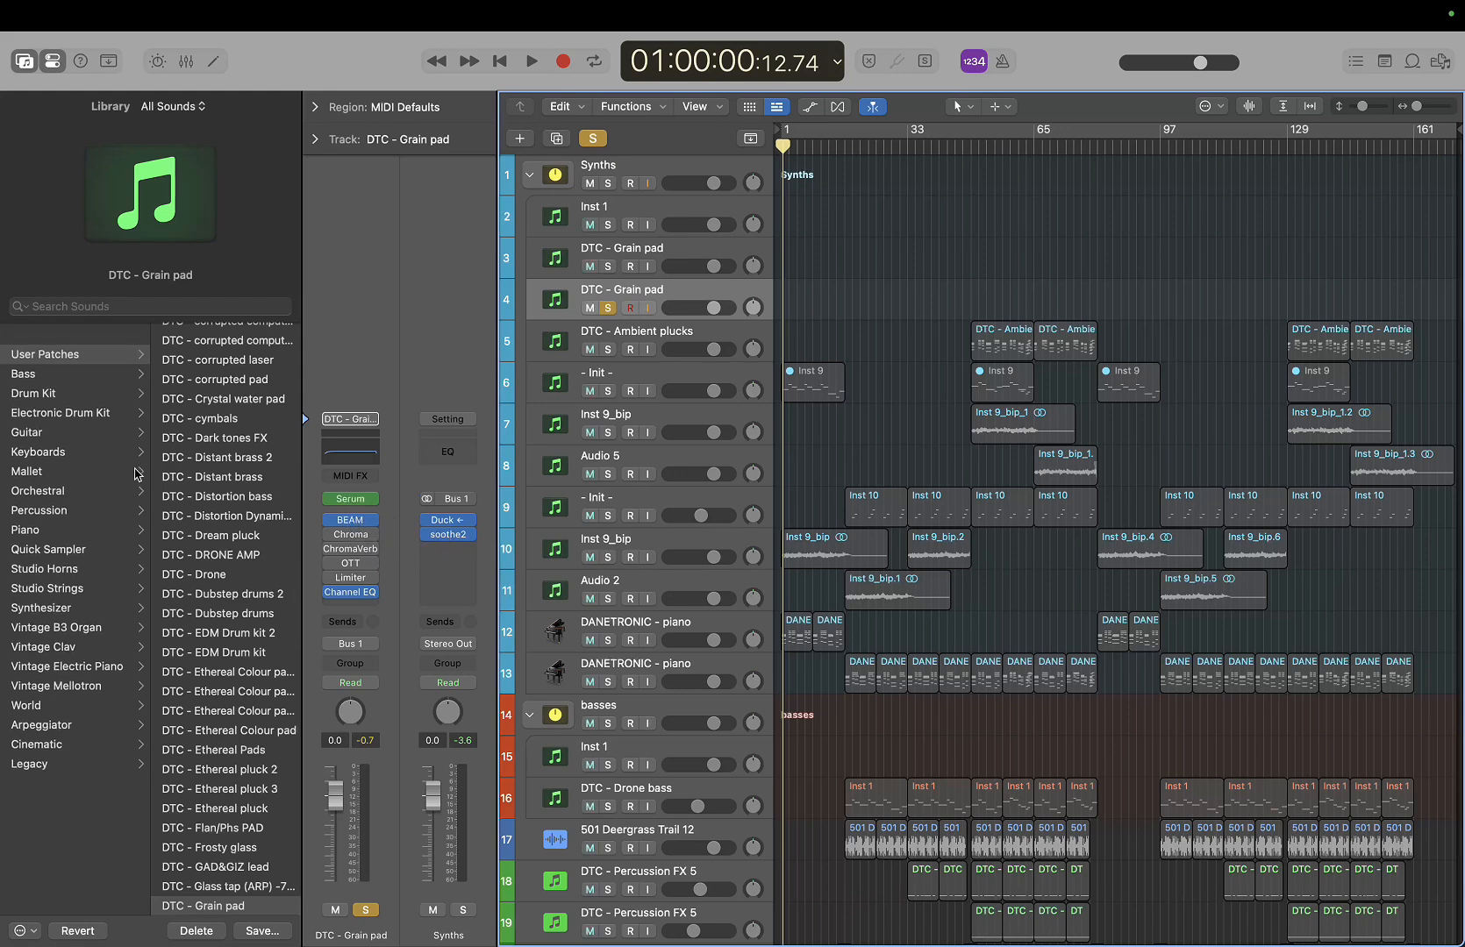
{"action": "scroll", "coordinate": [212, 492], "scroll_direction": "up", "scroll_amount": 15}
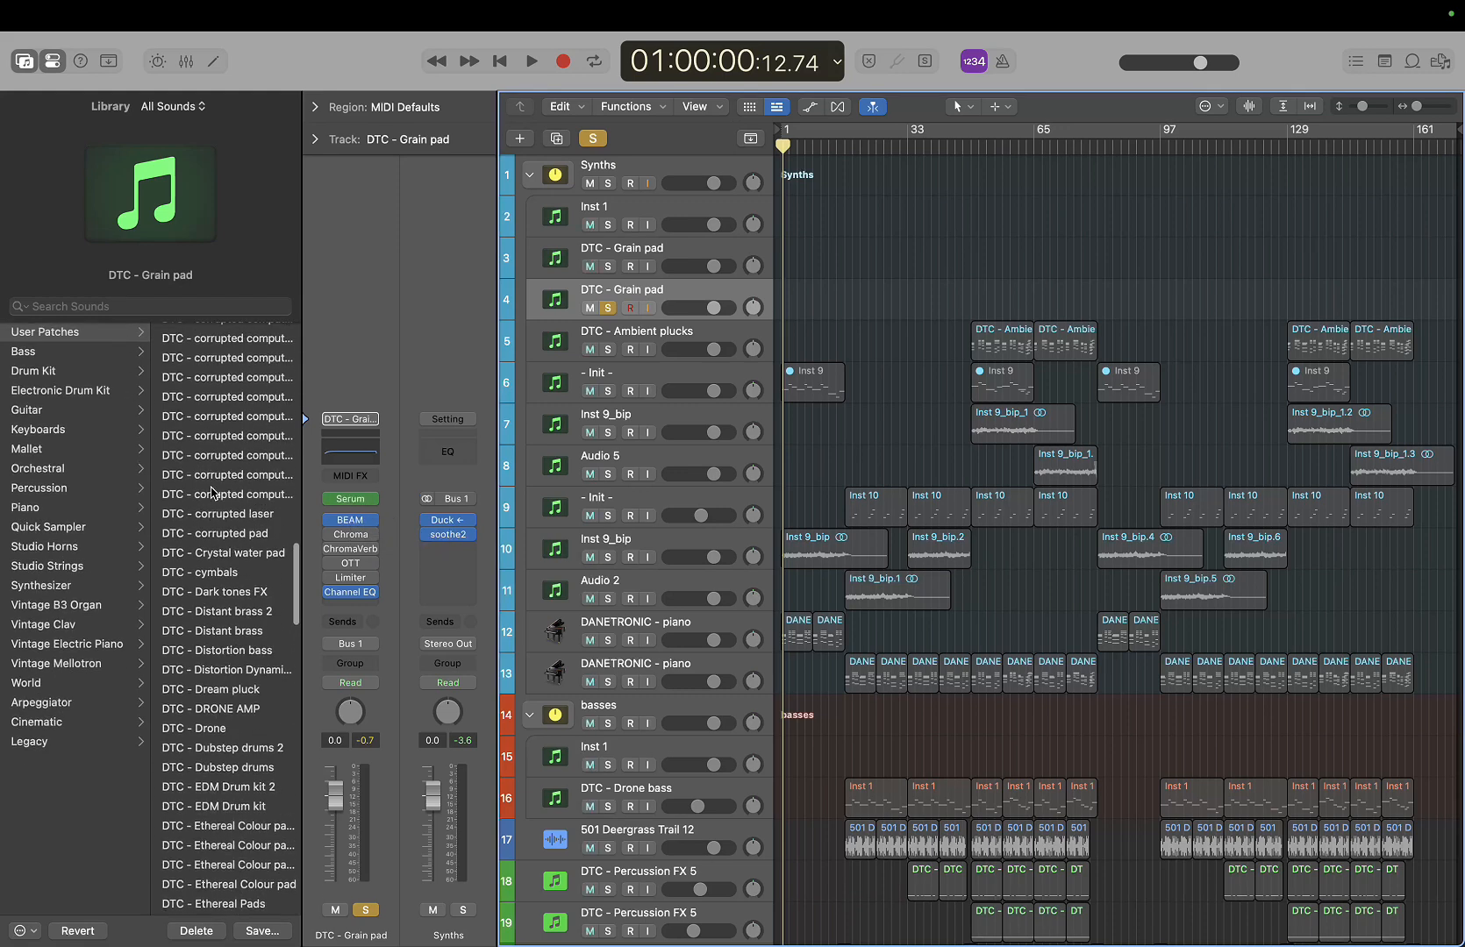
{"action": "scroll", "coordinate": [213, 492], "scroll_direction": "down", "scroll_amount": 1}
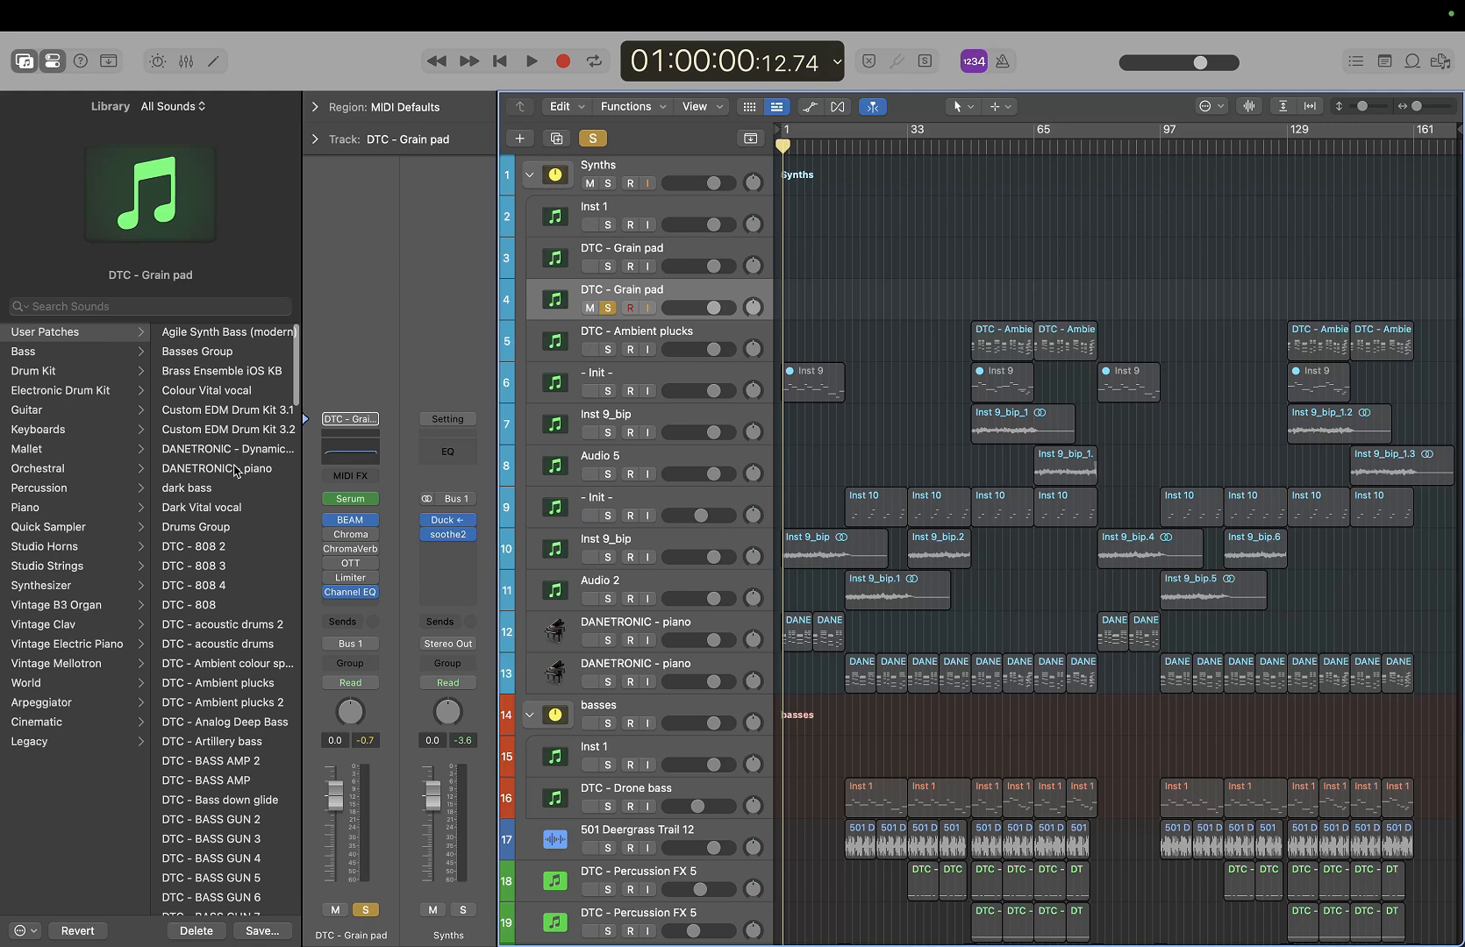
{"action": "left_click", "coordinate": [239, 468]}
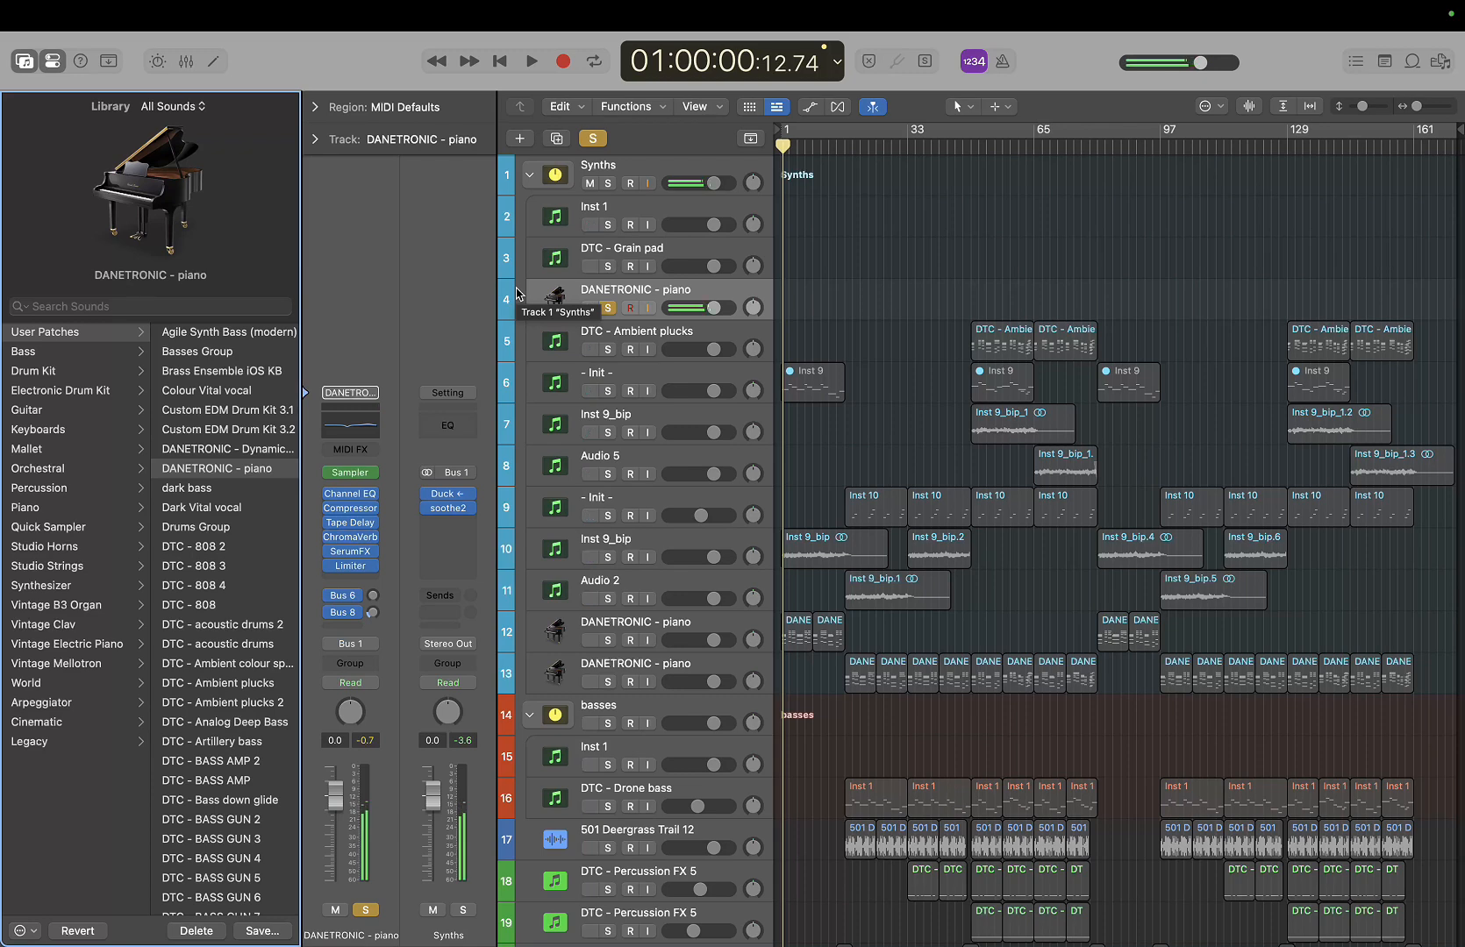
Add a Channel EQ at the end of the piano track's effect chain
{"action": "left_click", "coordinate": [356, 558]}
{"action": "left_click", "coordinate": [332, 580]}
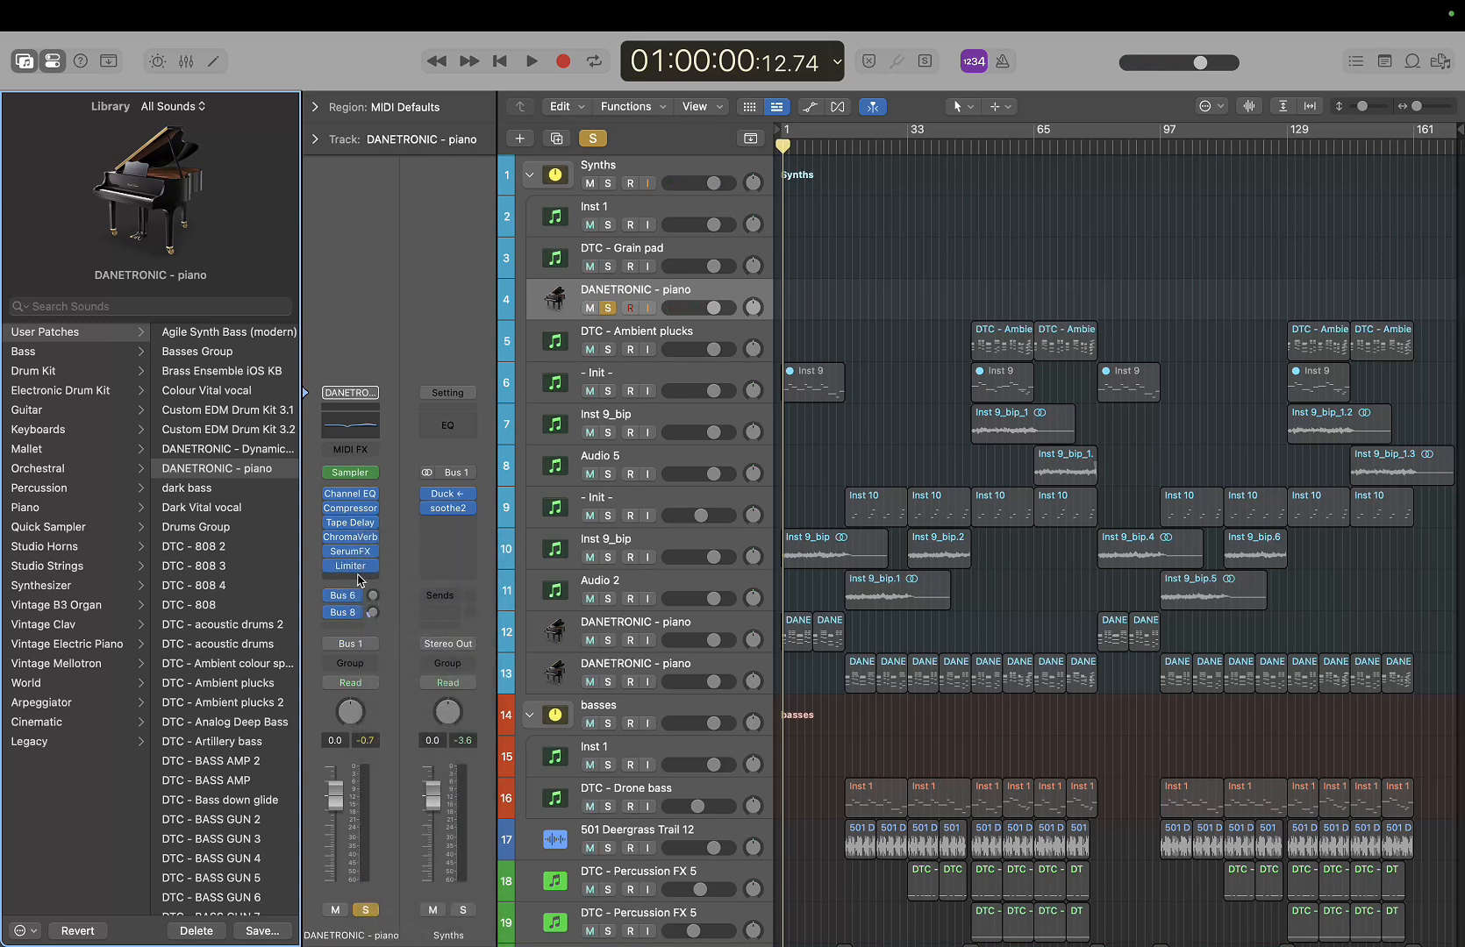
{"action": "left_click", "coordinate": [360, 579]}
{"action": "left_click", "coordinate": [386, 599]}
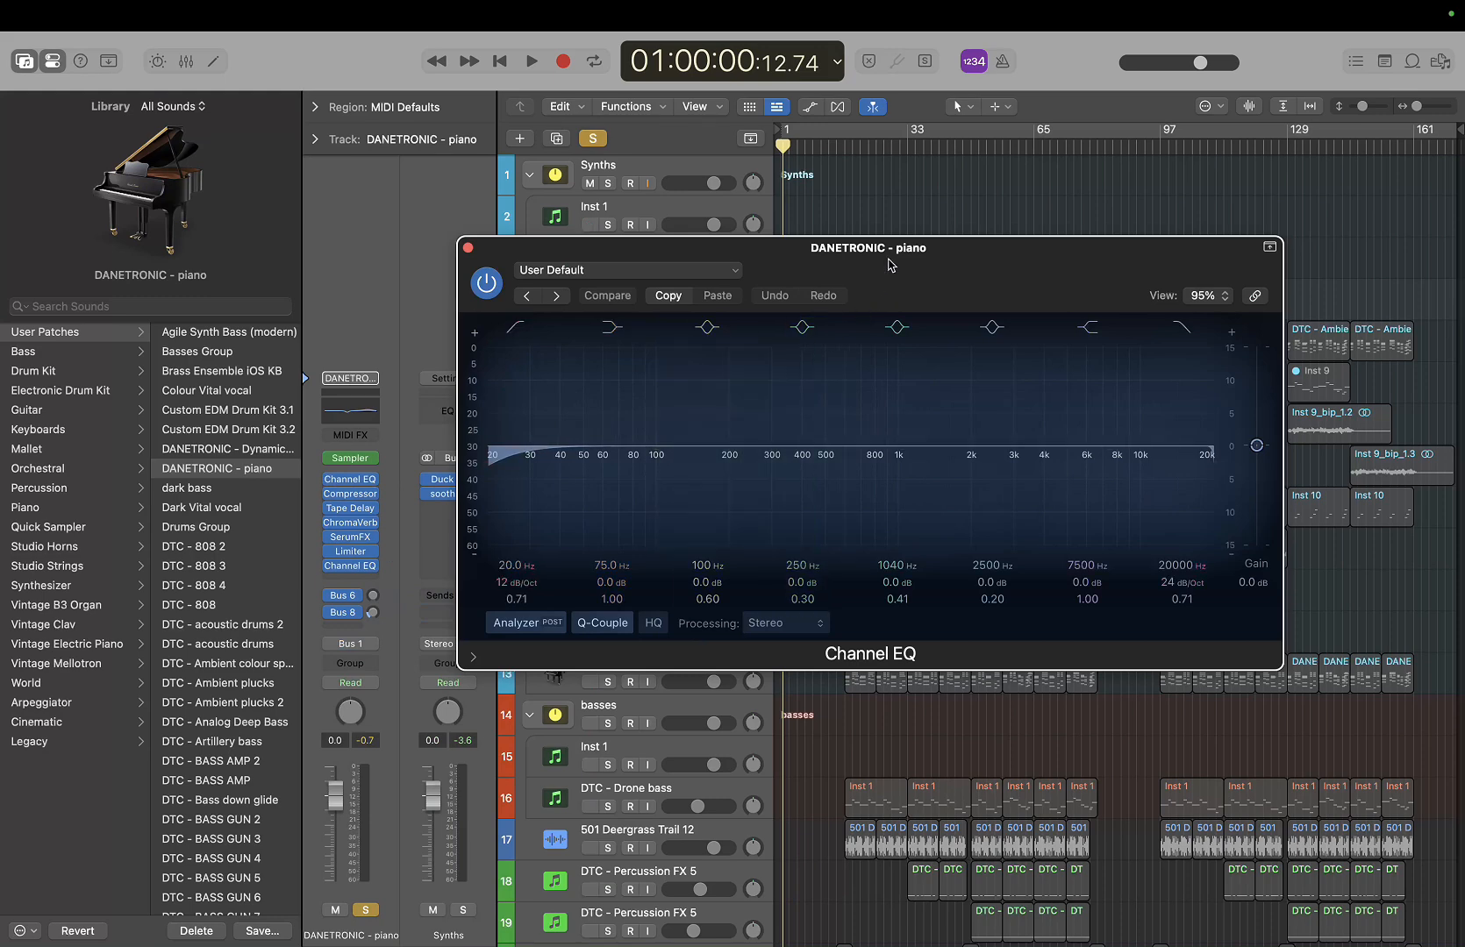
{"action": "left_click_drag", "start_coordinate": [889, 265], "coordinate": [728, 257]}
{"action": "left_click", "coordinate": [312, 248]}
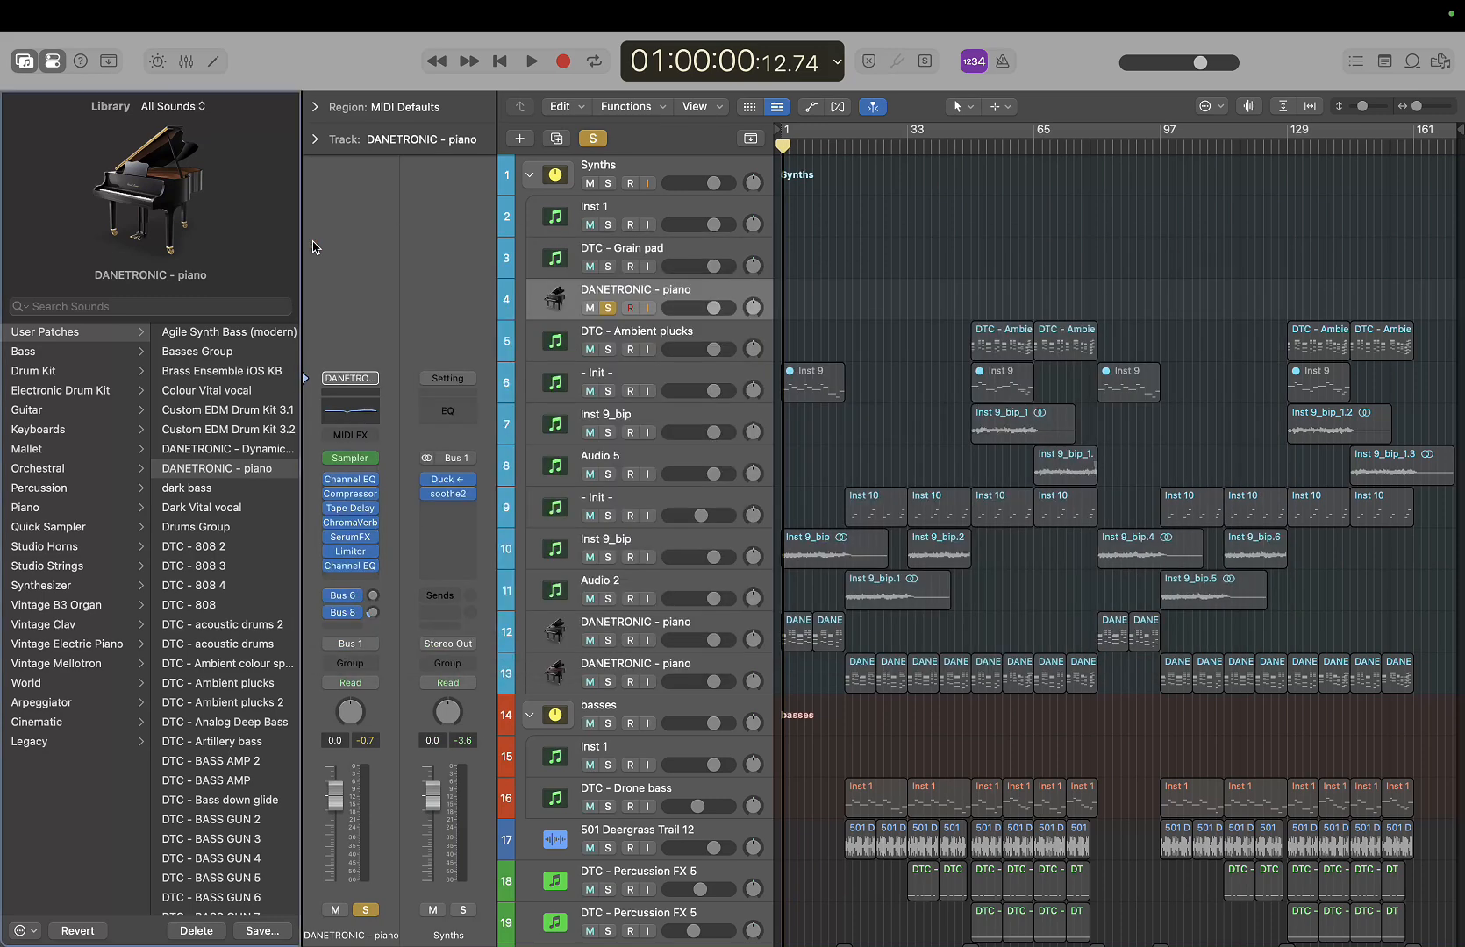
Insert Lunacy Audio BEAM right after SerumFX on the piano track
{"action": "left_click", "coordinate": [356, 544]}
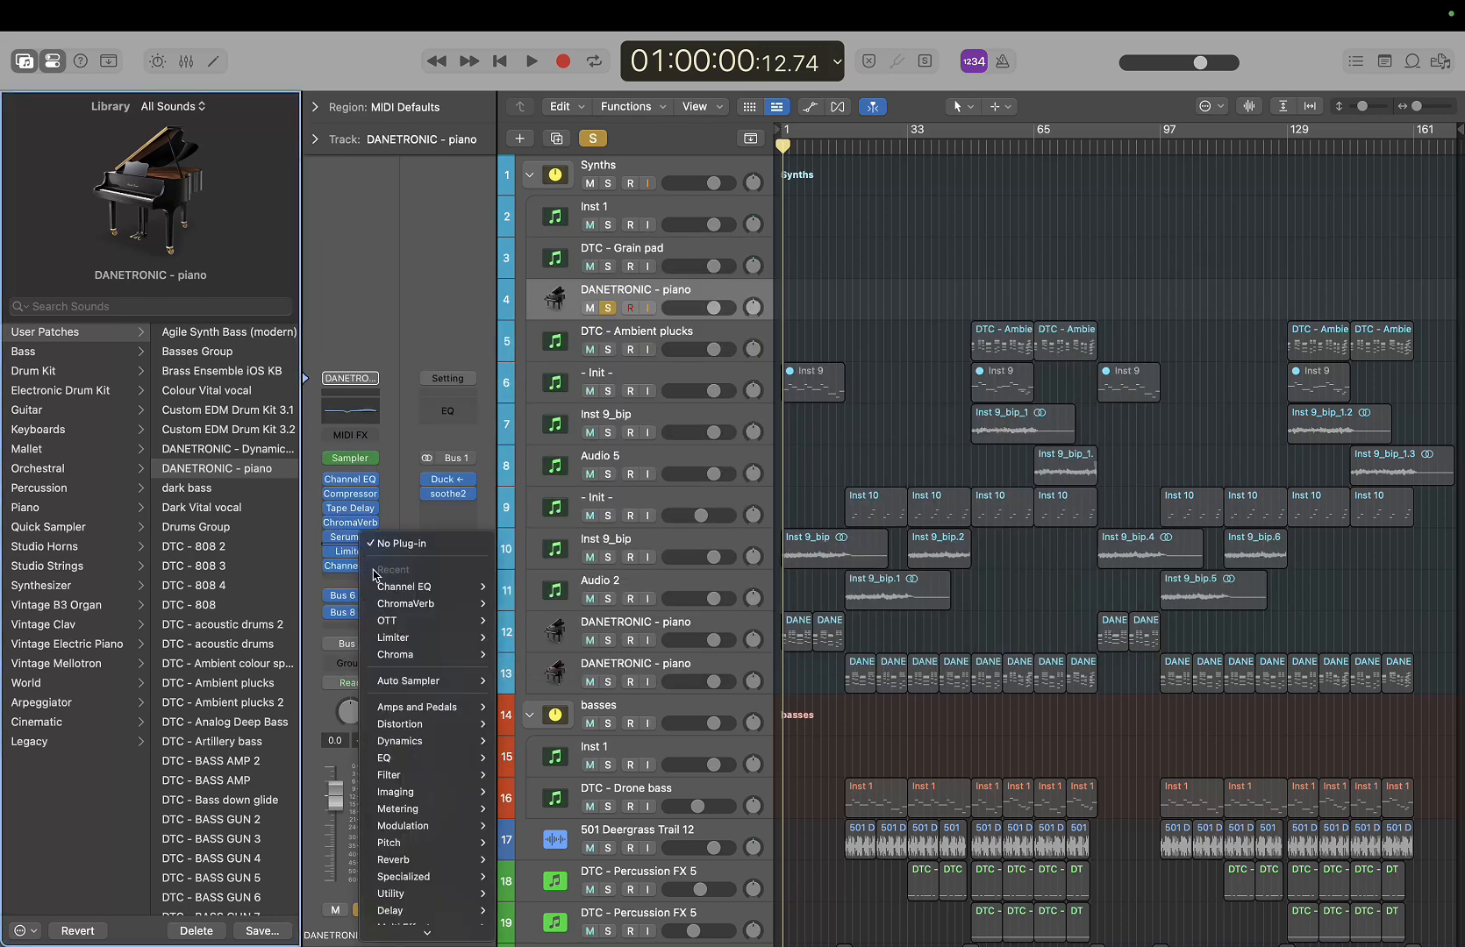
{"action": "mouse_move", "coordinate": [406, 919]}
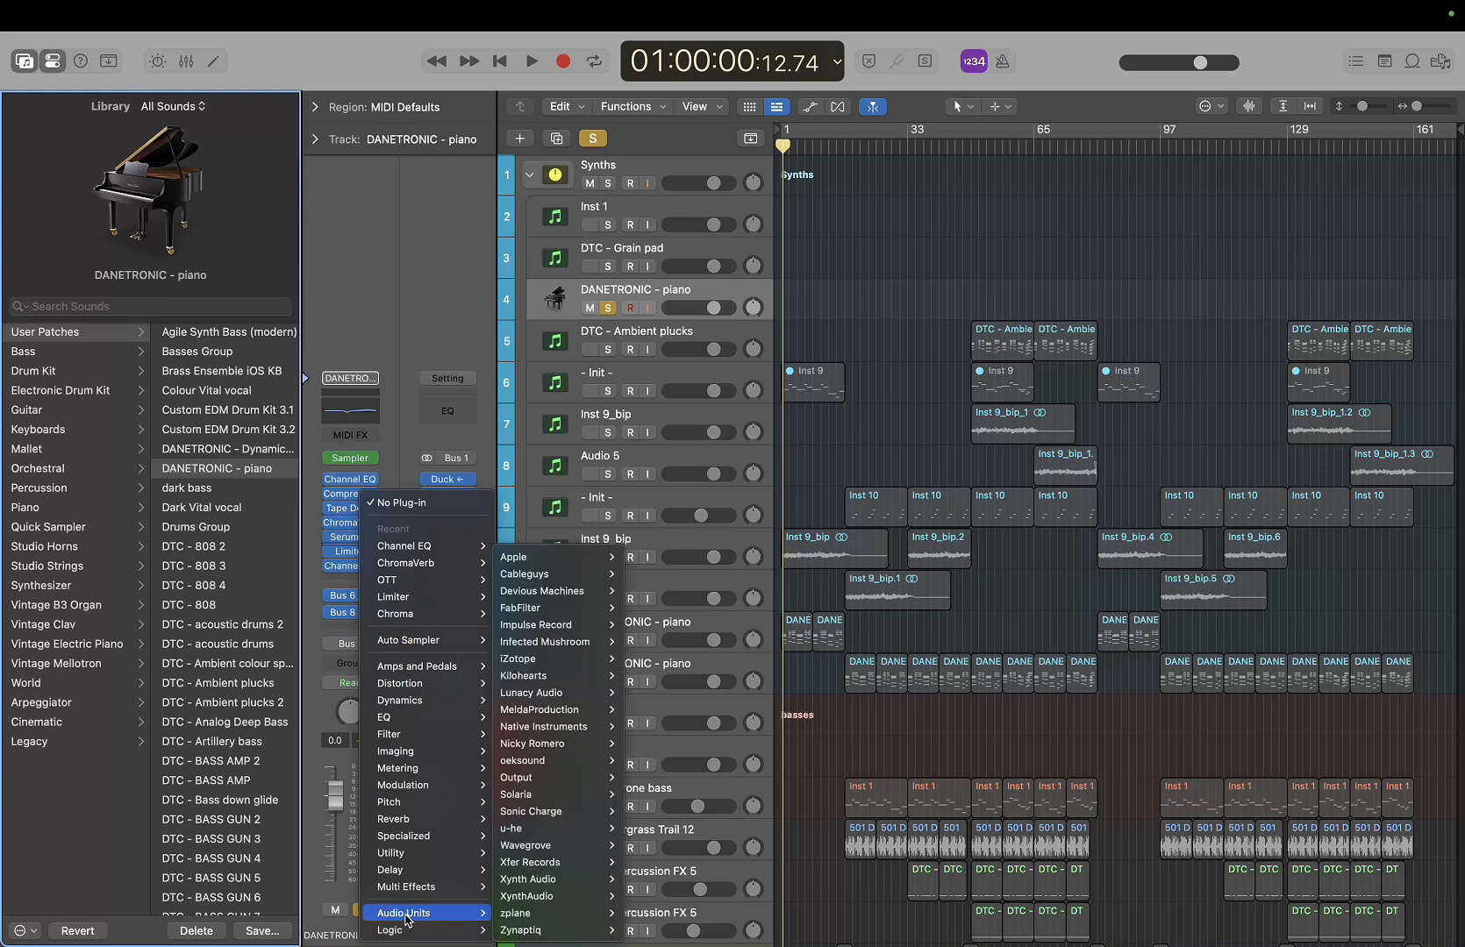
{"action": "mouse_move", "coordinate": [554, 712]}
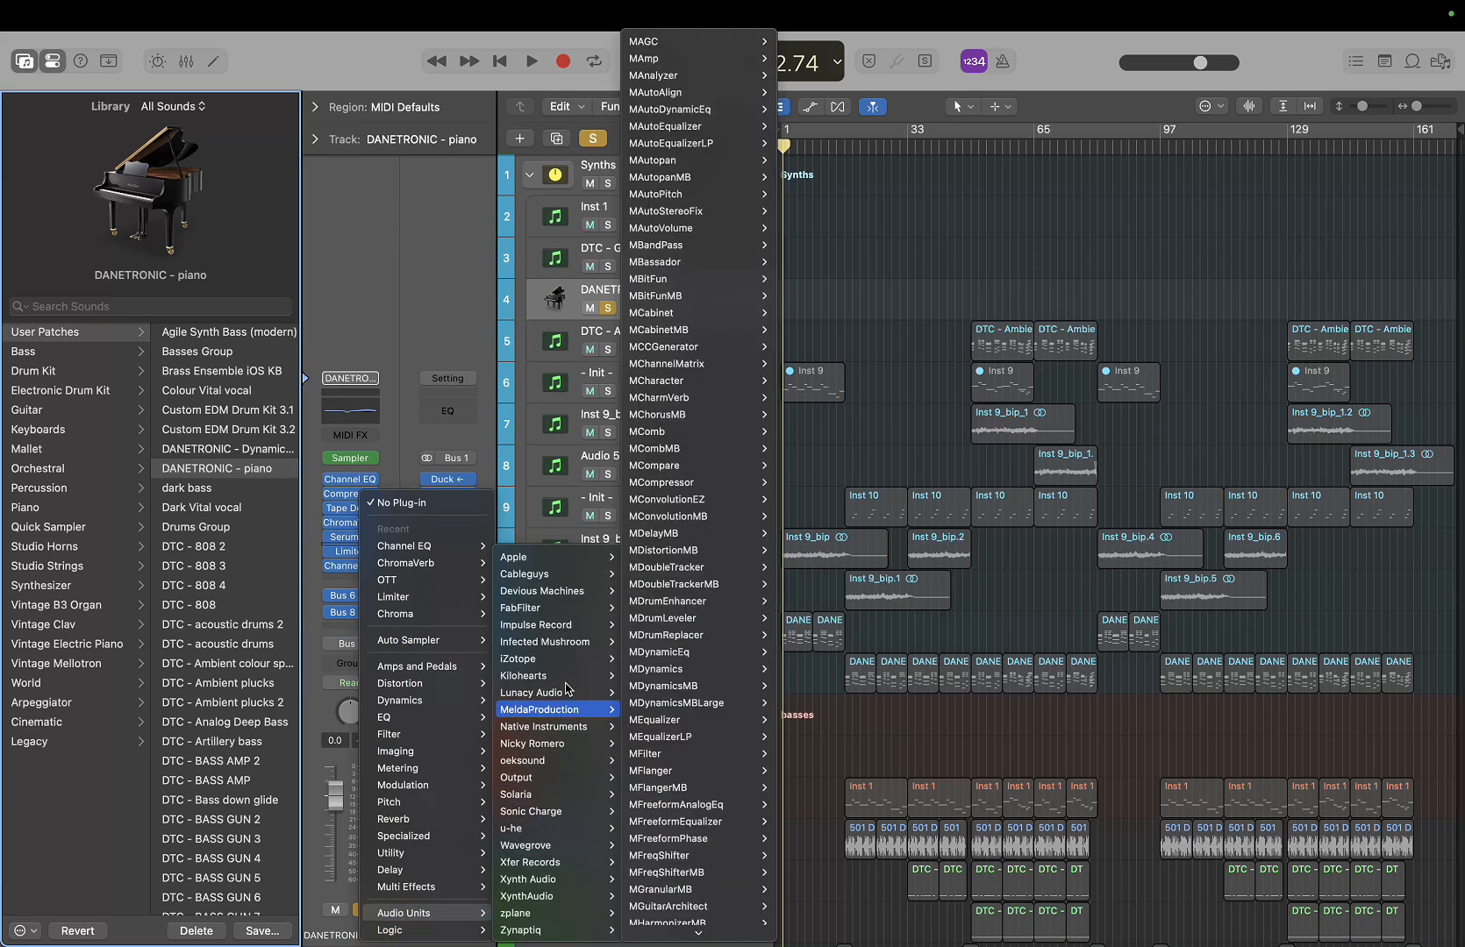
{"action": "left_click", "coordinate": [666, 692]}
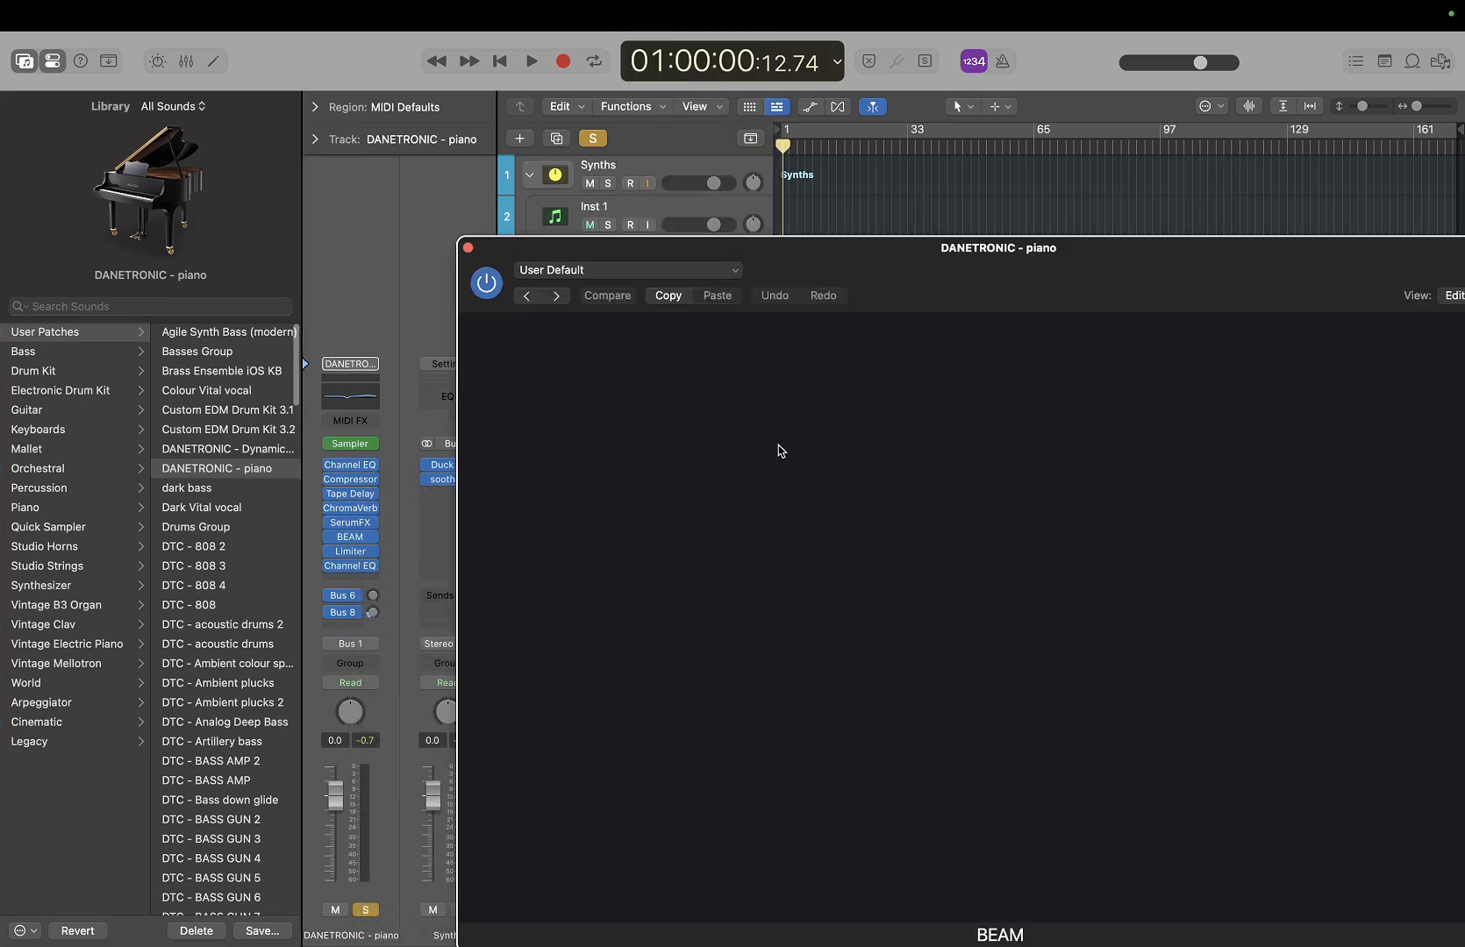
Add a Space node in the middle of the piano's BEAM chain and select Space A
{"action": "left_click_drag", "start_coordinate": [919, 247], "coordinate": [664, 132]}
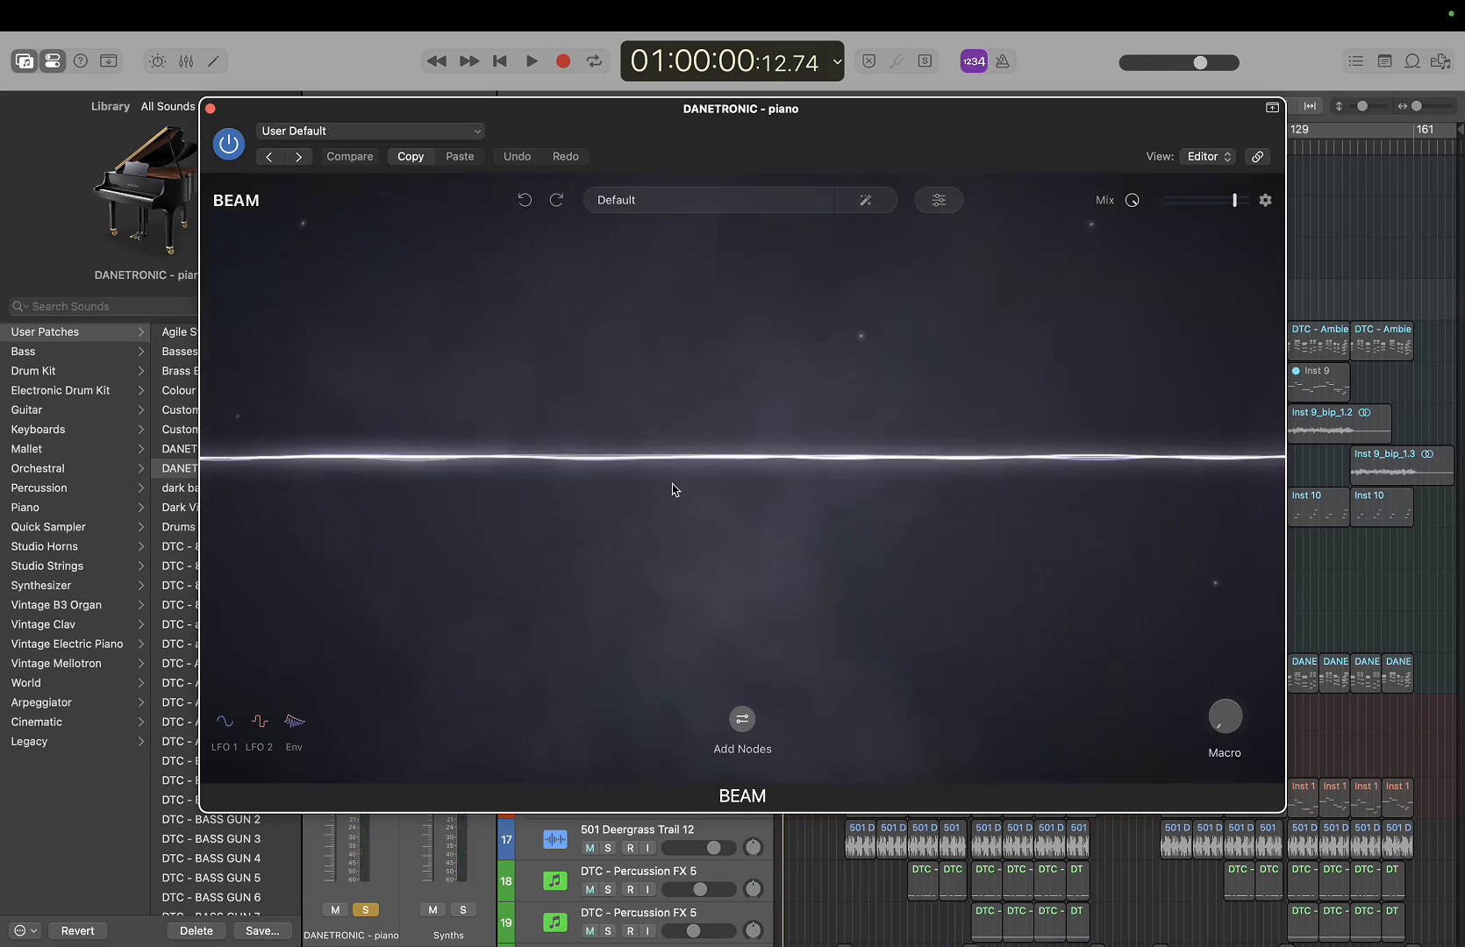
{"action": "left_click", "coordinate": [742, 719]}
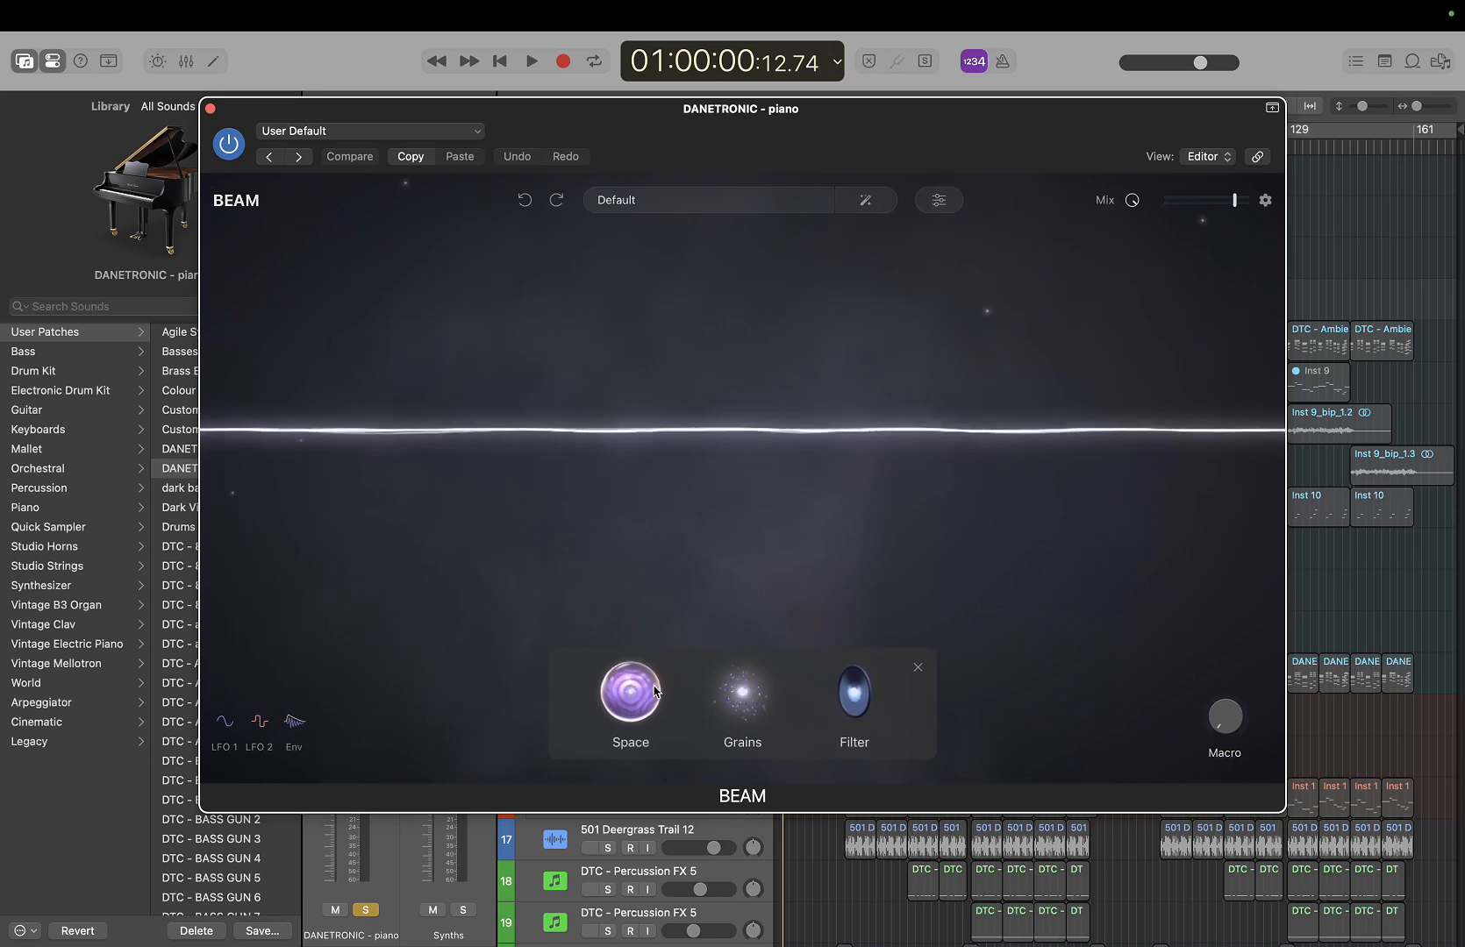
{"action": "left_click_drag", "start_coordinate": [654, 692], "coordinate": [790, 456]}
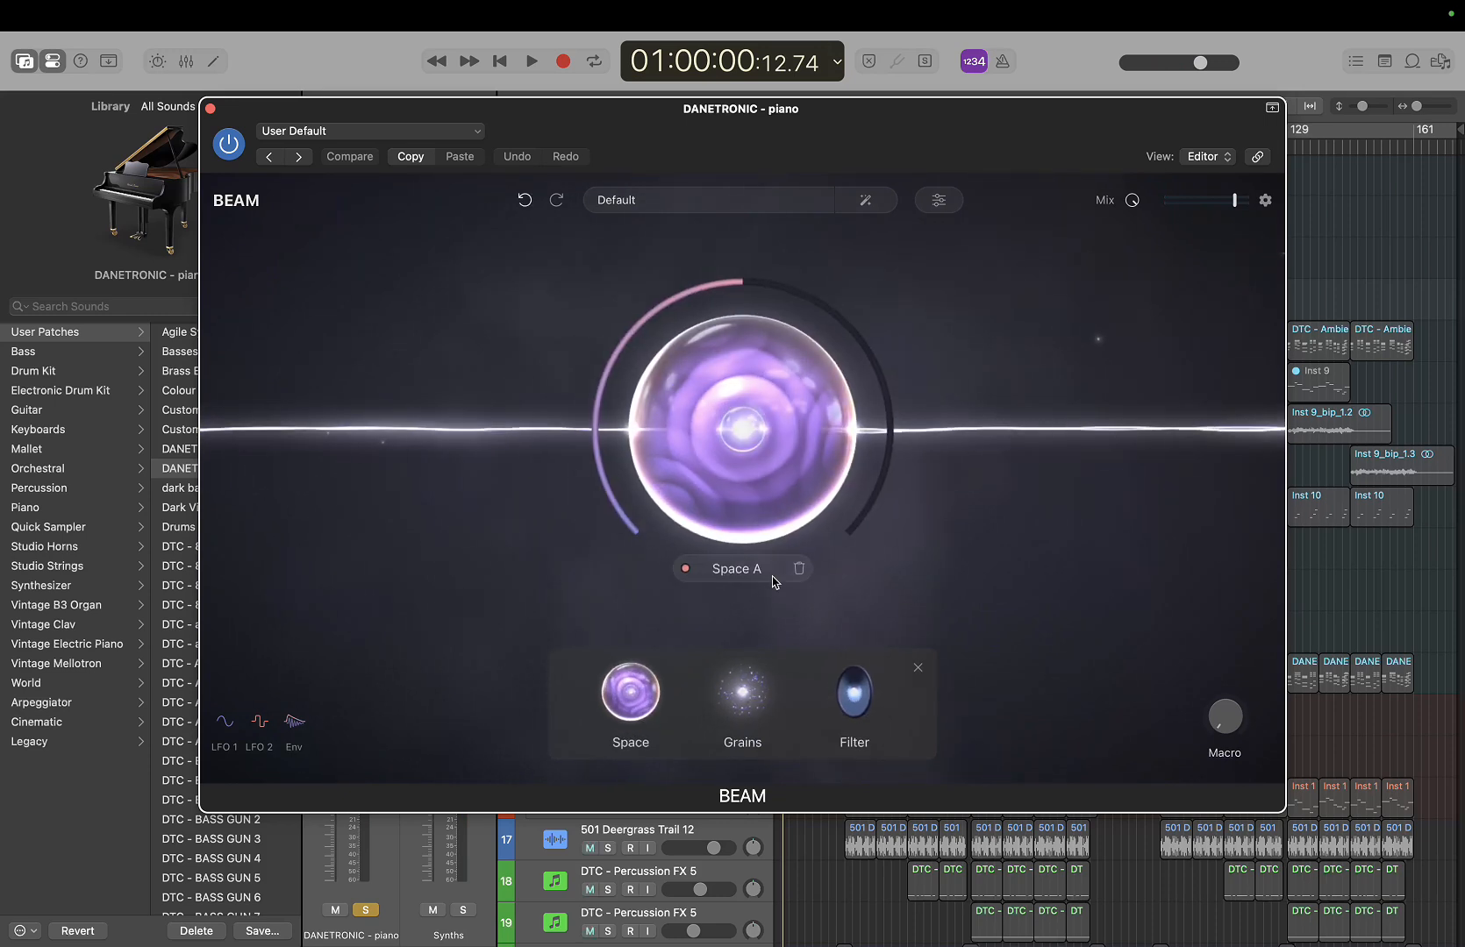
{"action": "left_click", "coordinate": [763, 493]}
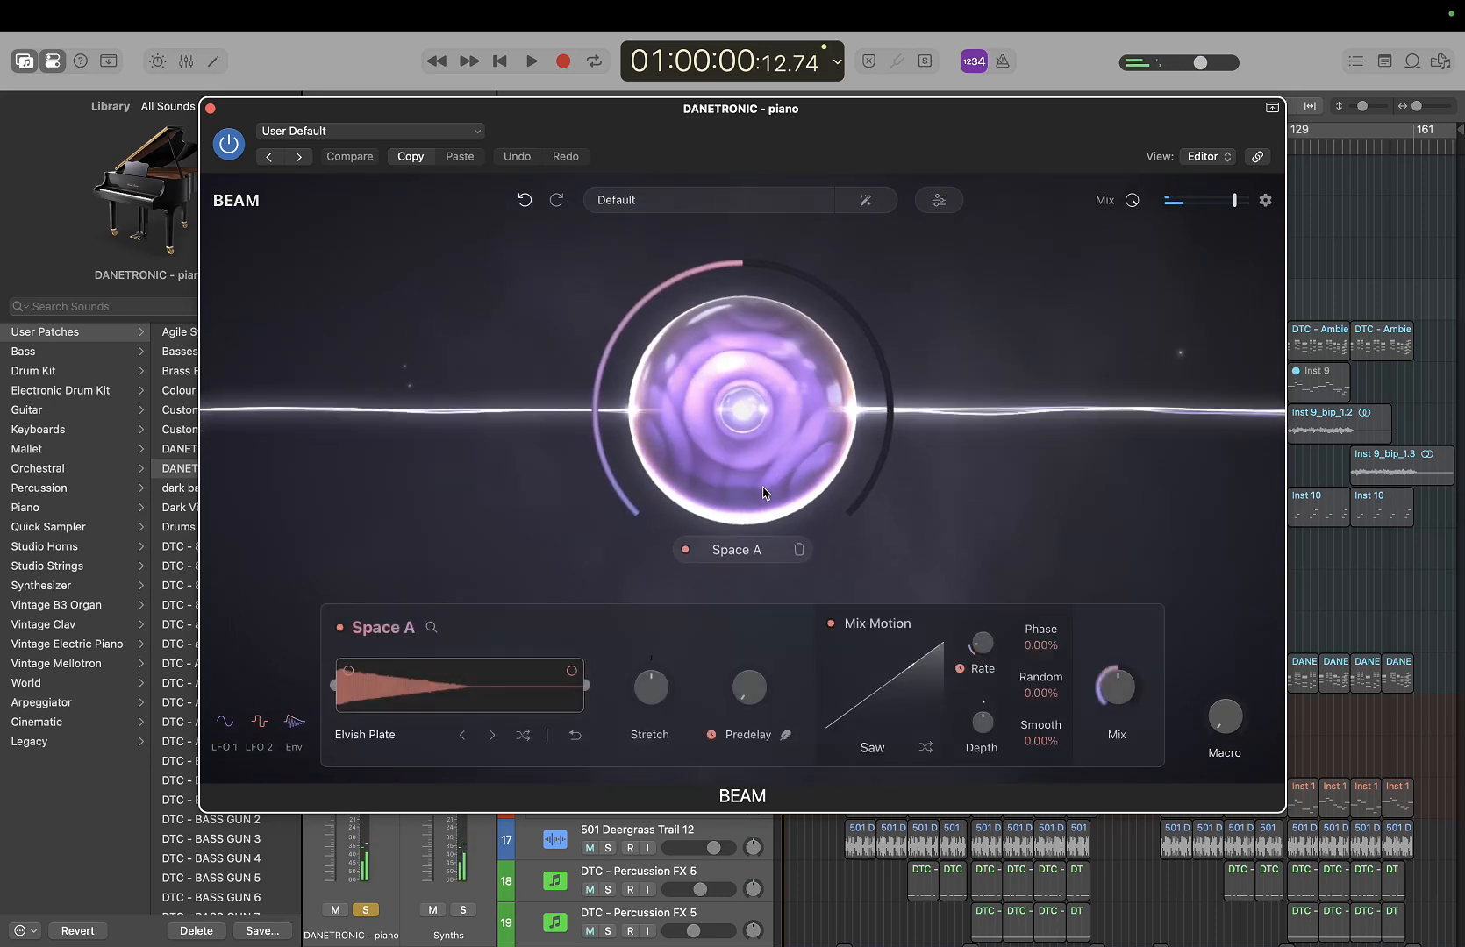
Load the Atomica impulse from Large Spaces into Space A, after trying Arcturus
{"action": "left_click", "coordinate": [432, 627]}
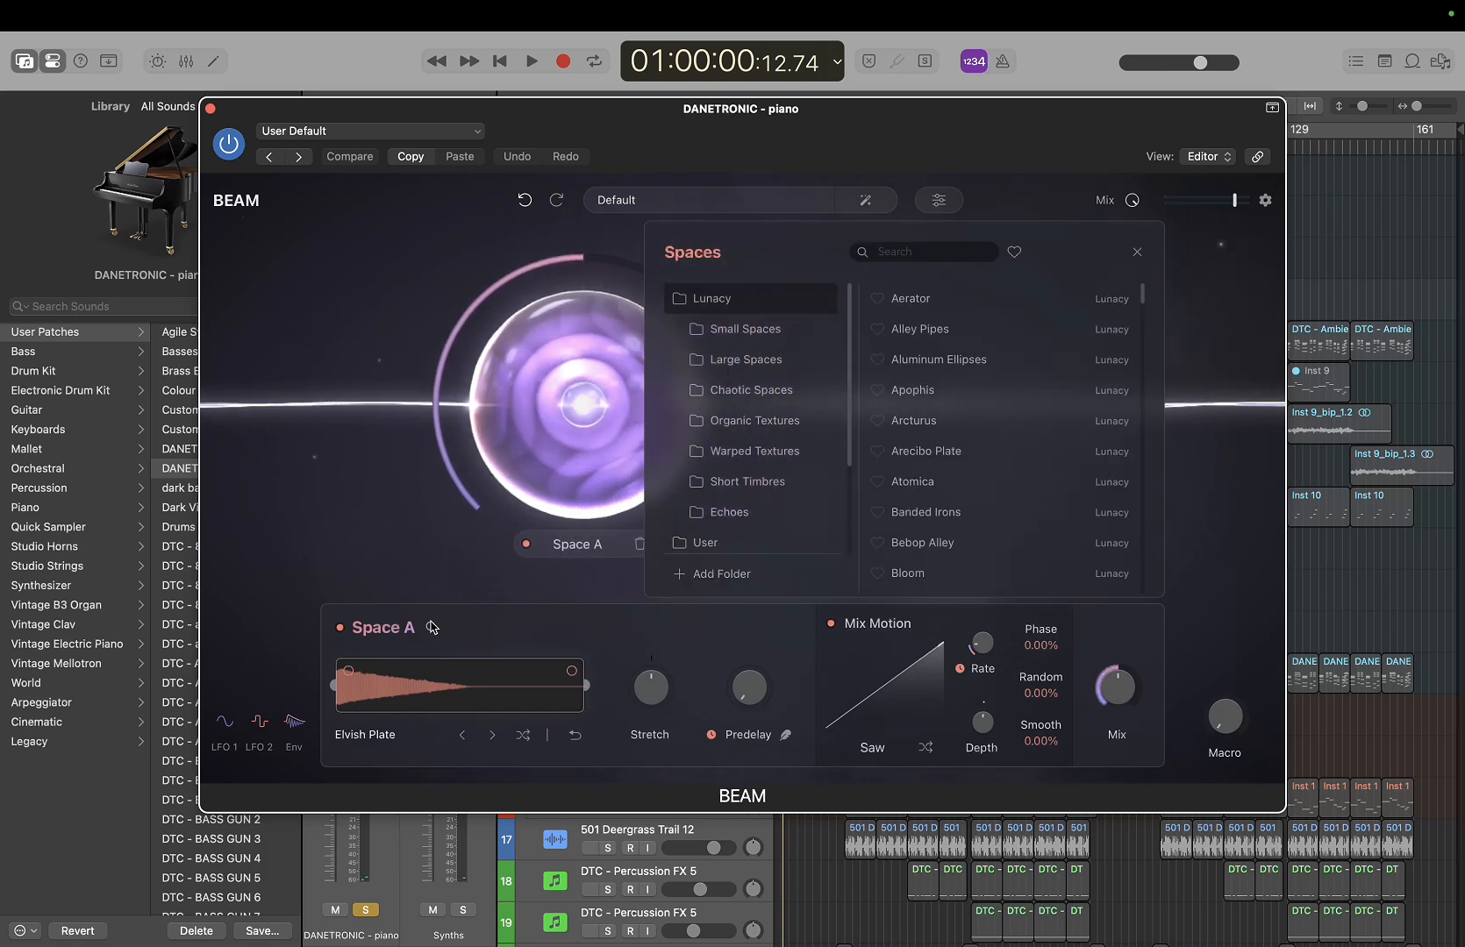
{"action": "left_click", "coordinate": [756, 360]}
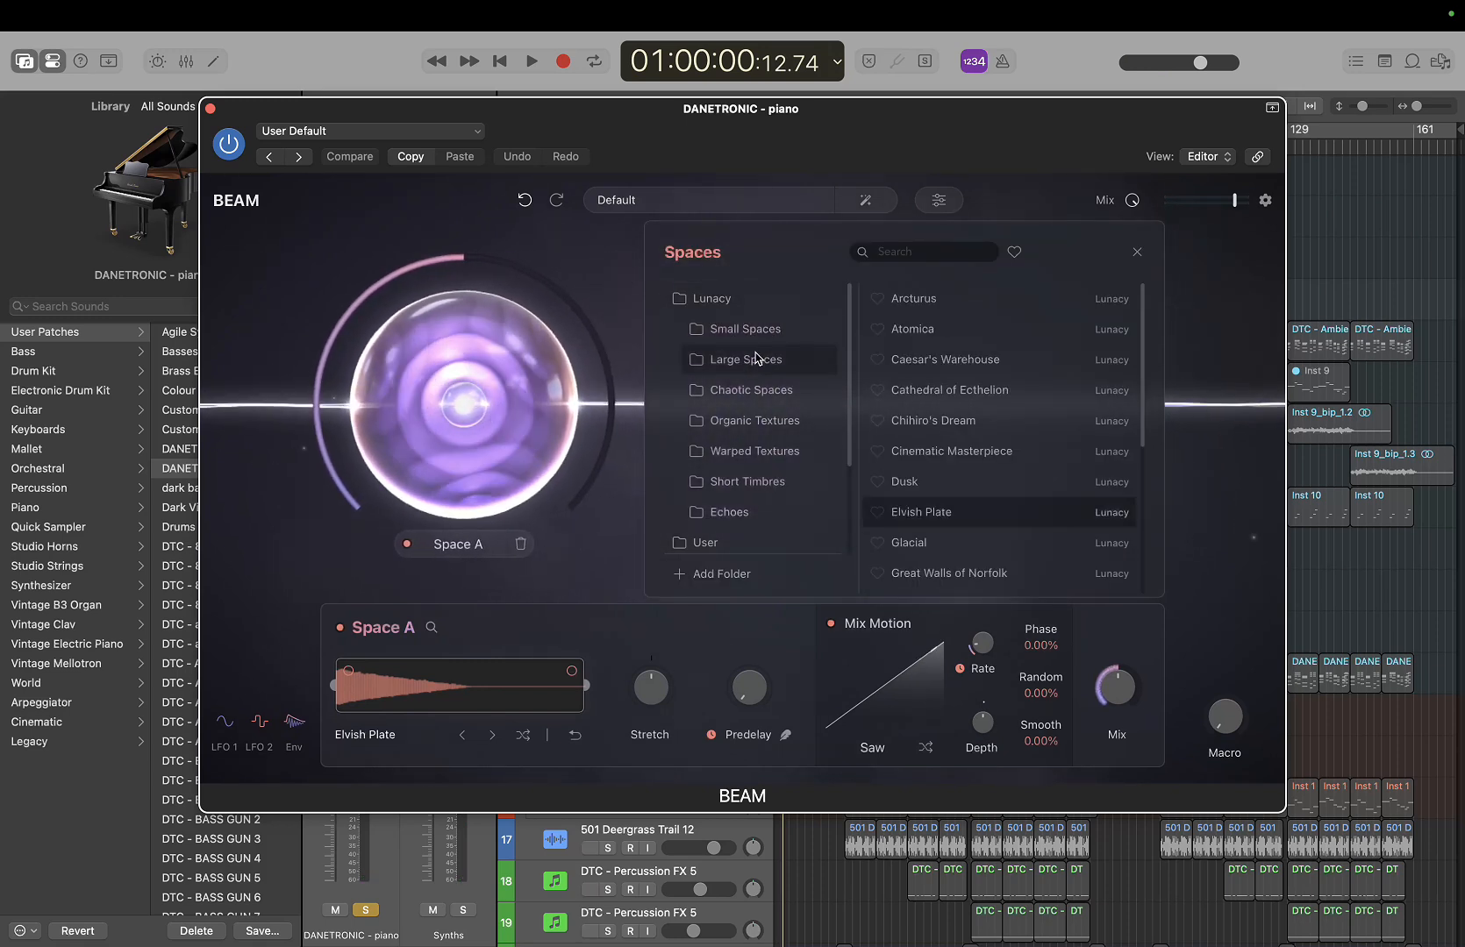
{"action": "left_click", "coordinate": [955, 300]}
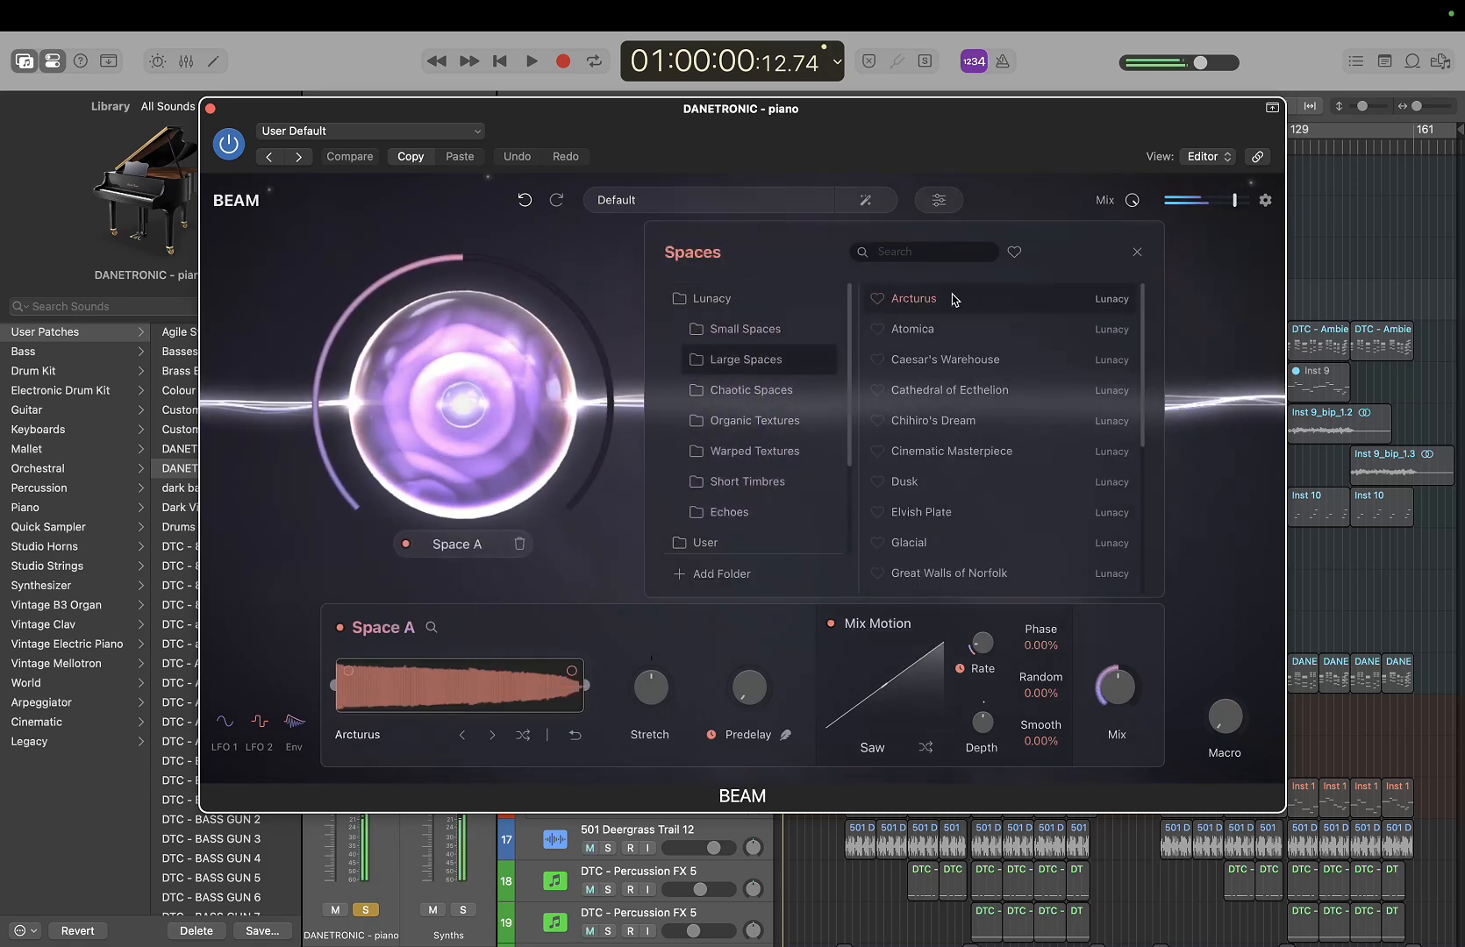
{"action": "left_click", "coordinate": [941, 330]}
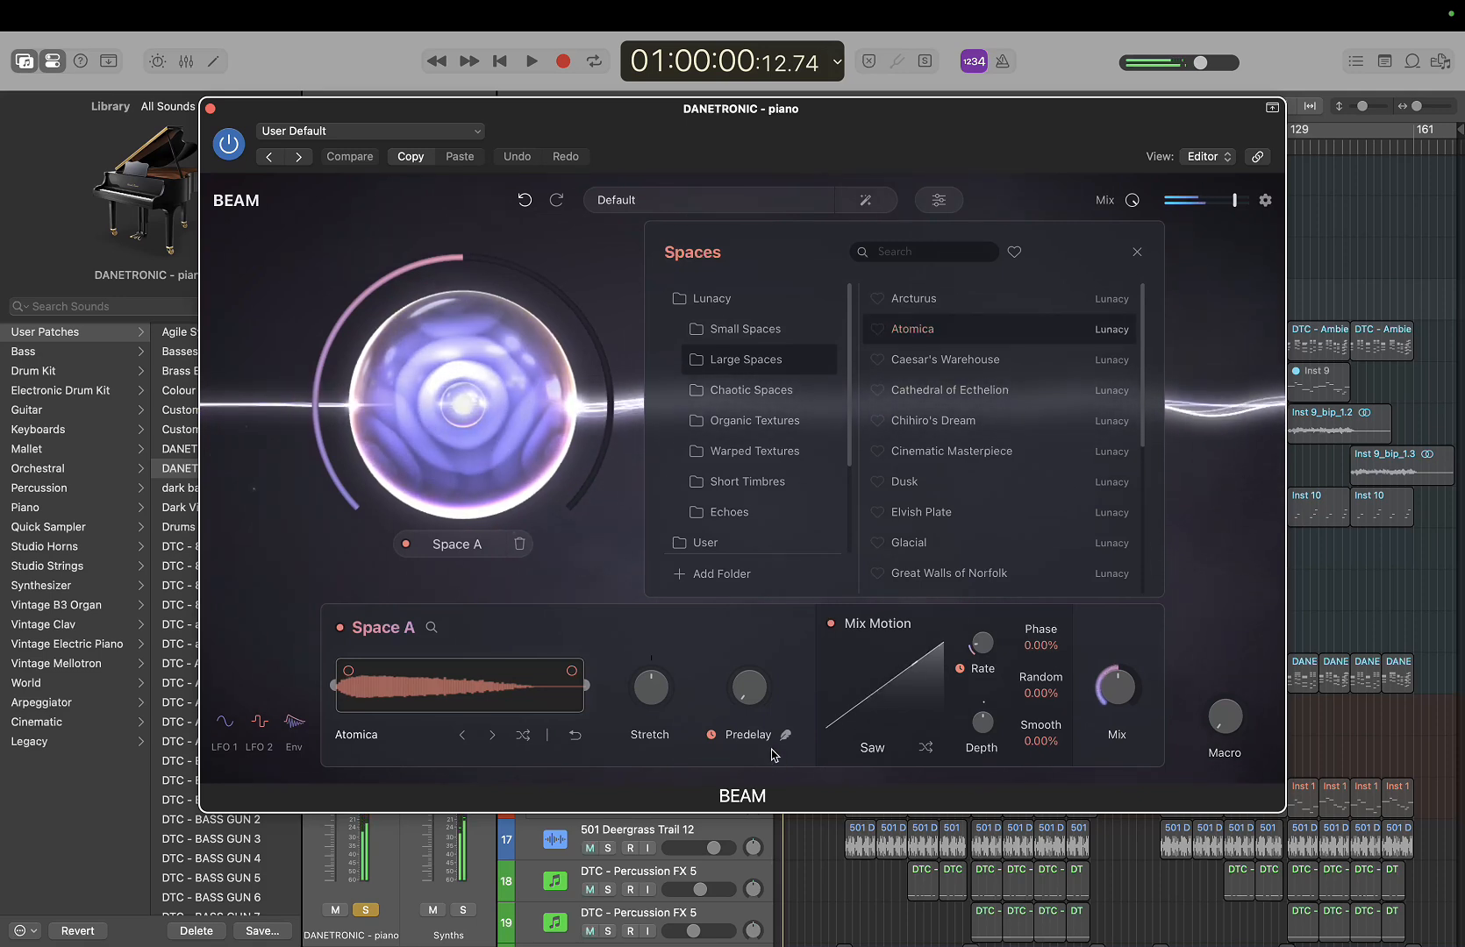
Trim the impulse start, set Space A mix to about 92% and output to -4.80 dB
{"action": "left_click_drag", "start_coordinate": [334, 685], "coordinate": [352, 692]}
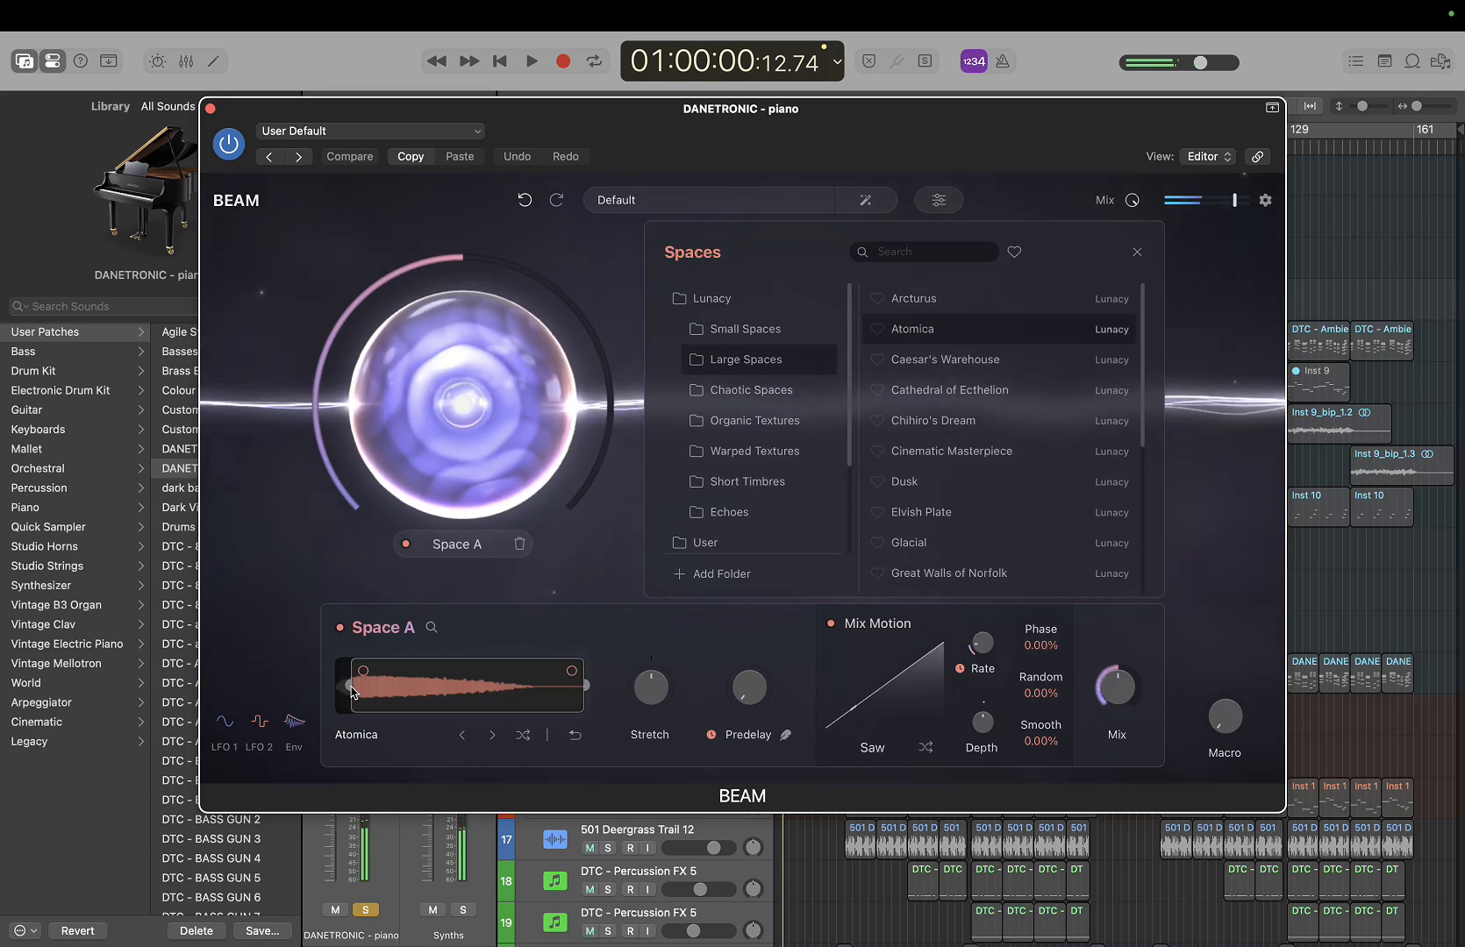
{"action": "left_click_drag", "start_coordinate": [1116, 688], "coordinate": [1119, 645]}
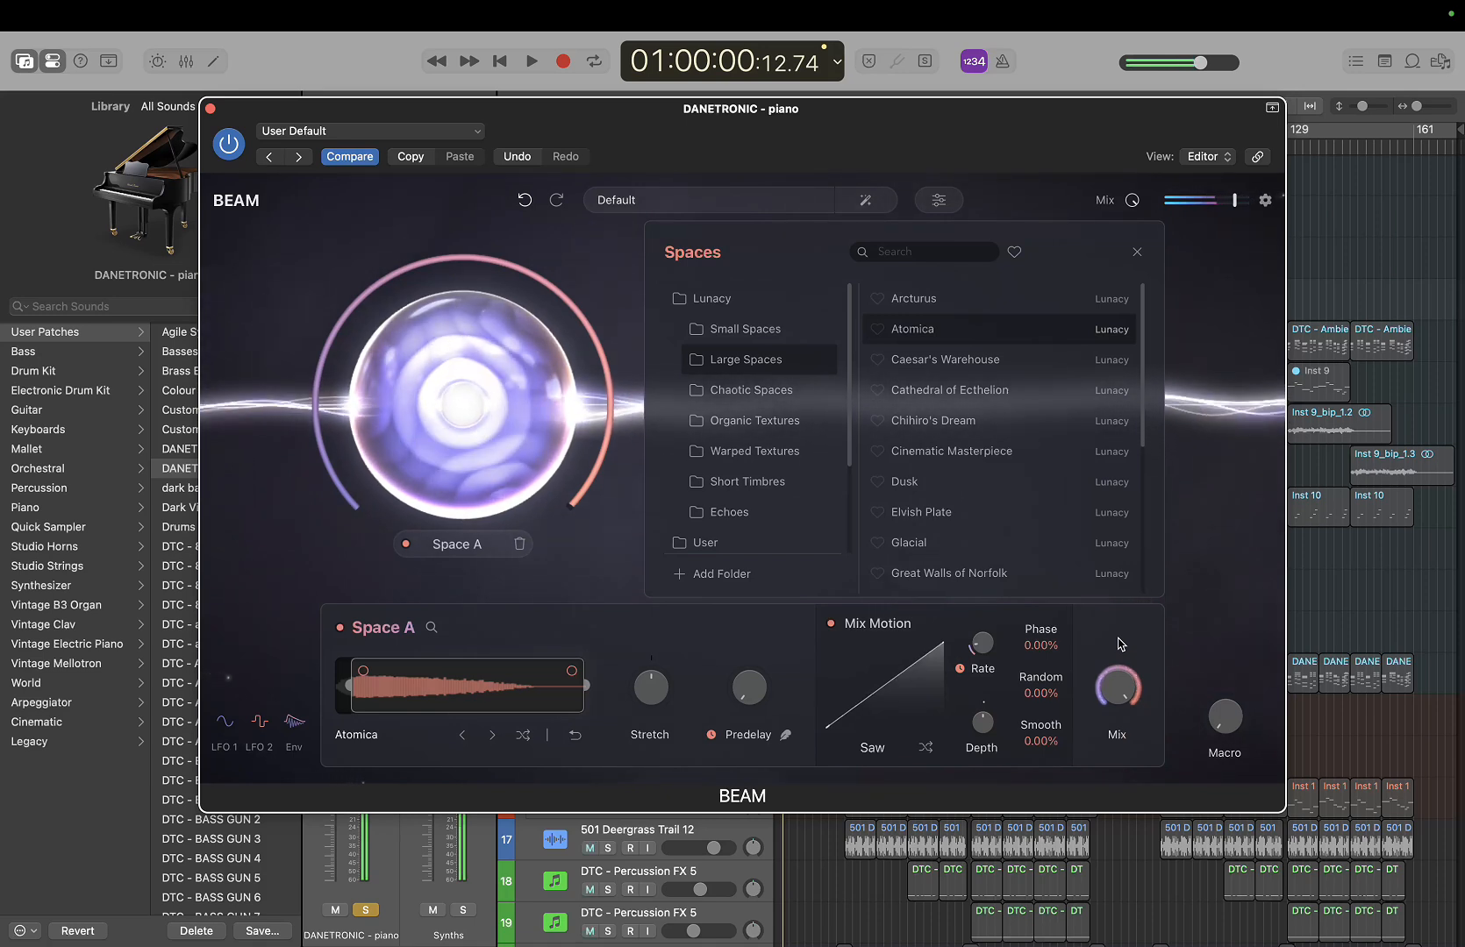
{"action": "left_click_drag", "start_coordinate": [1118, 668], "coordinate": [1119, 683]}
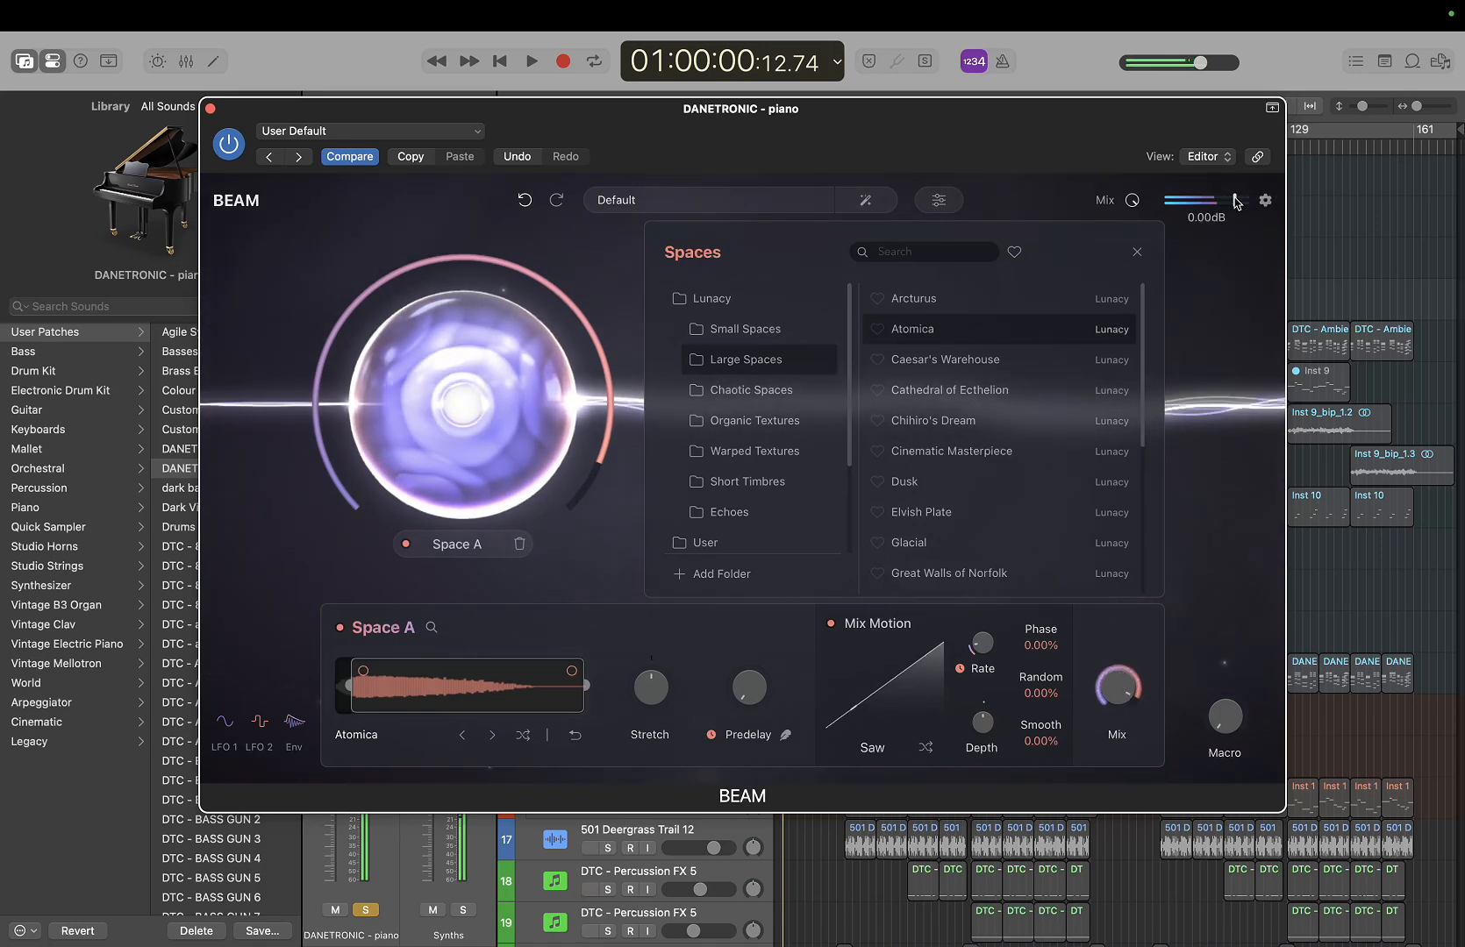
{"action": "left_click_drag", "start_coordinate": [1235, 199], "coordinate": [1230, 206]}
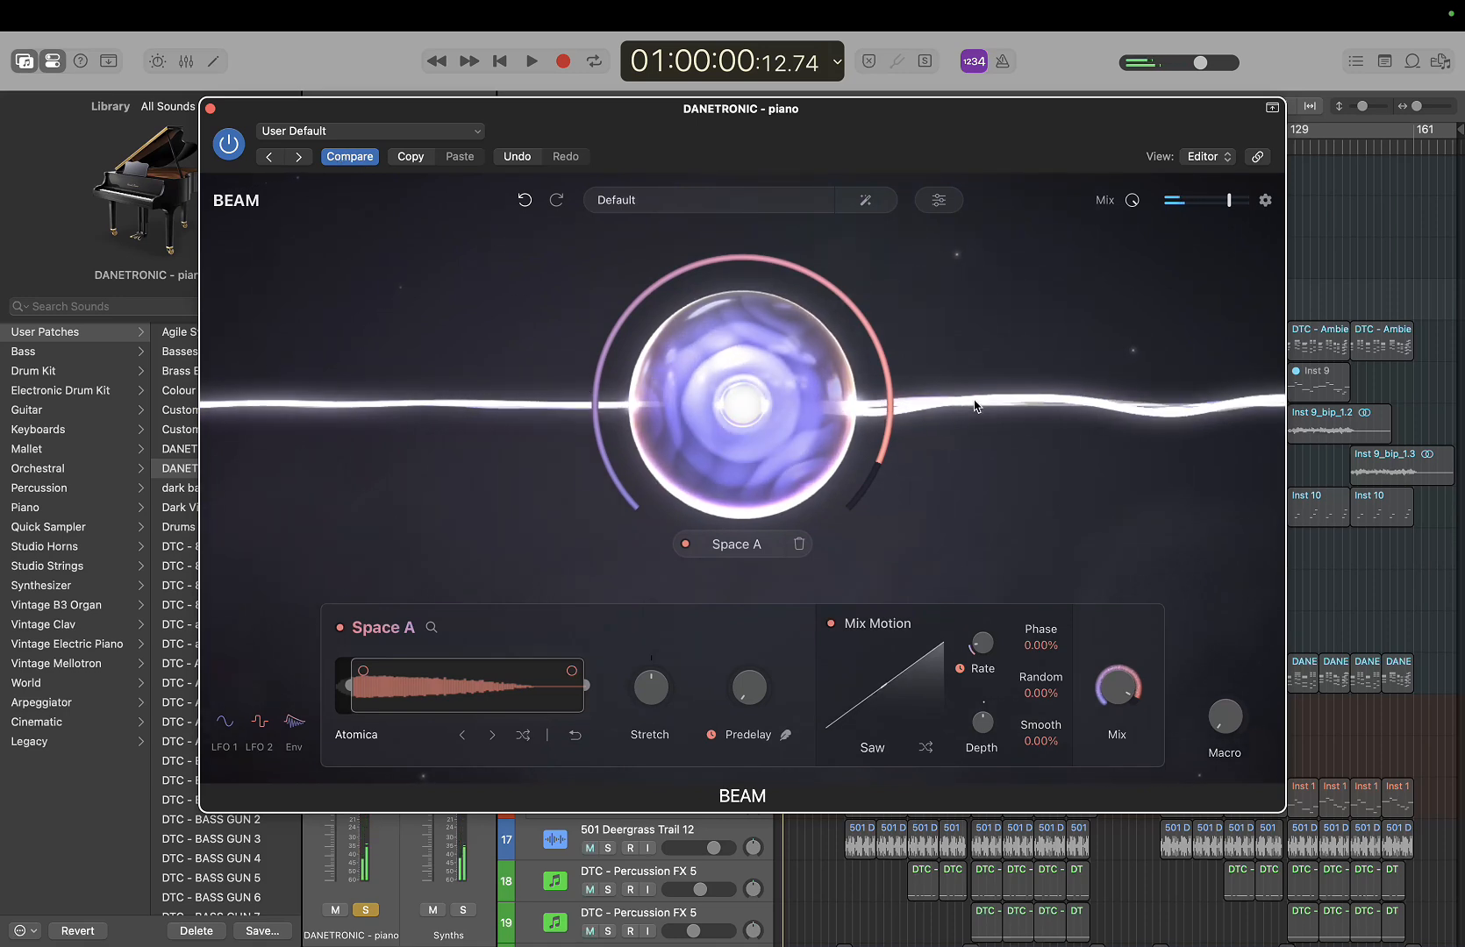
{"action": "left_click", "coordinate": [1005, 535]}
Add Filter A after Space A, switch it to Highpass and nudge the cutoff down
{"action": "left_click", "coordinate": [741, 728]}
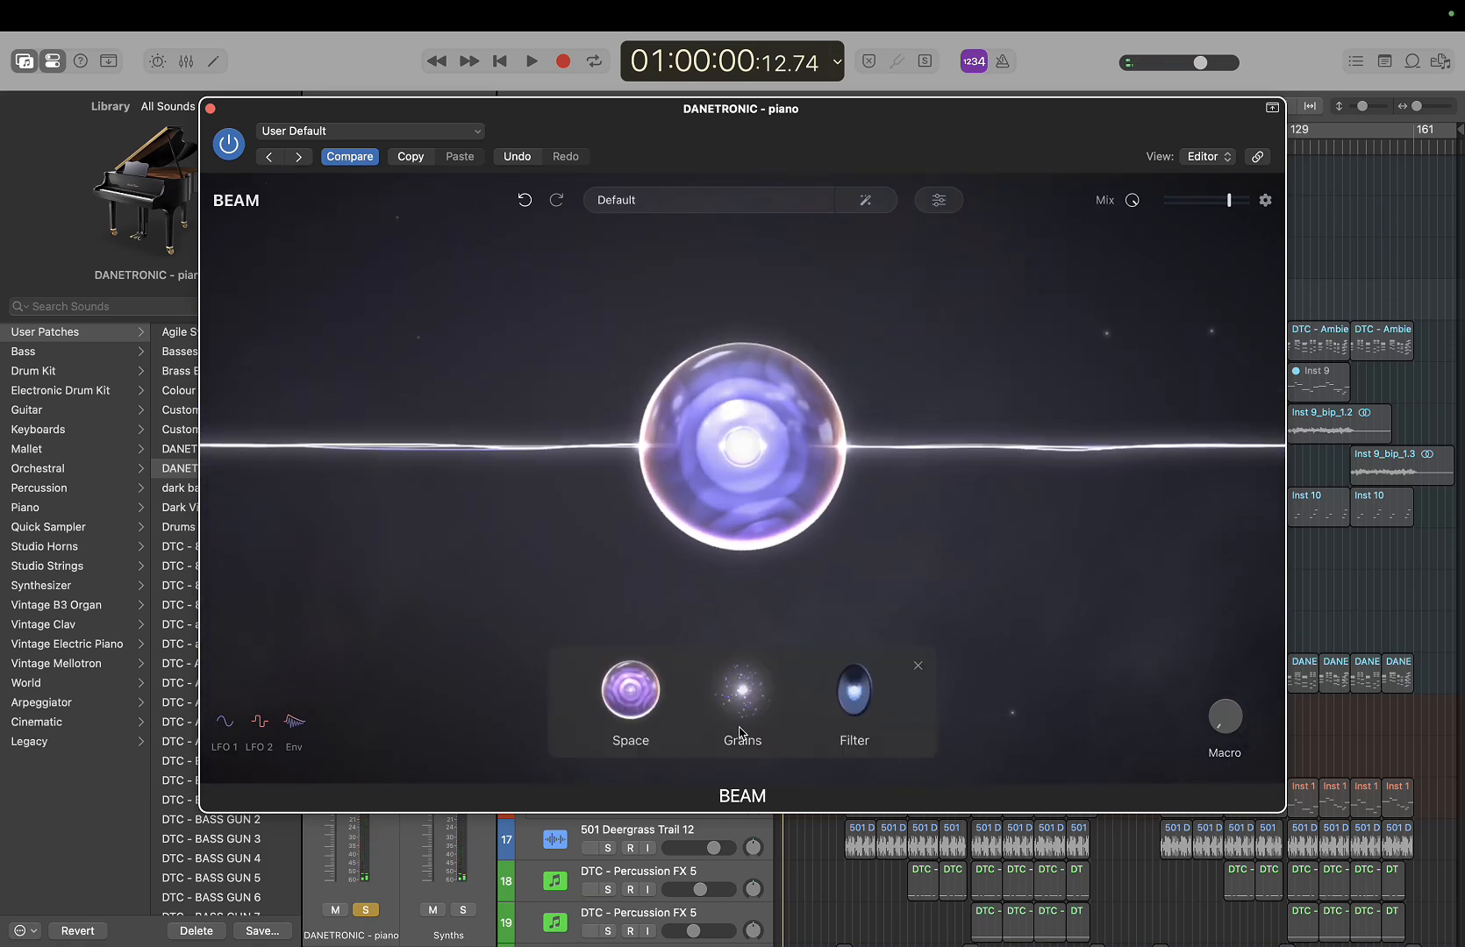
{"action": "left_click_drag", "start_coordinate": [854, 689], "coordinate": [921, 429]}
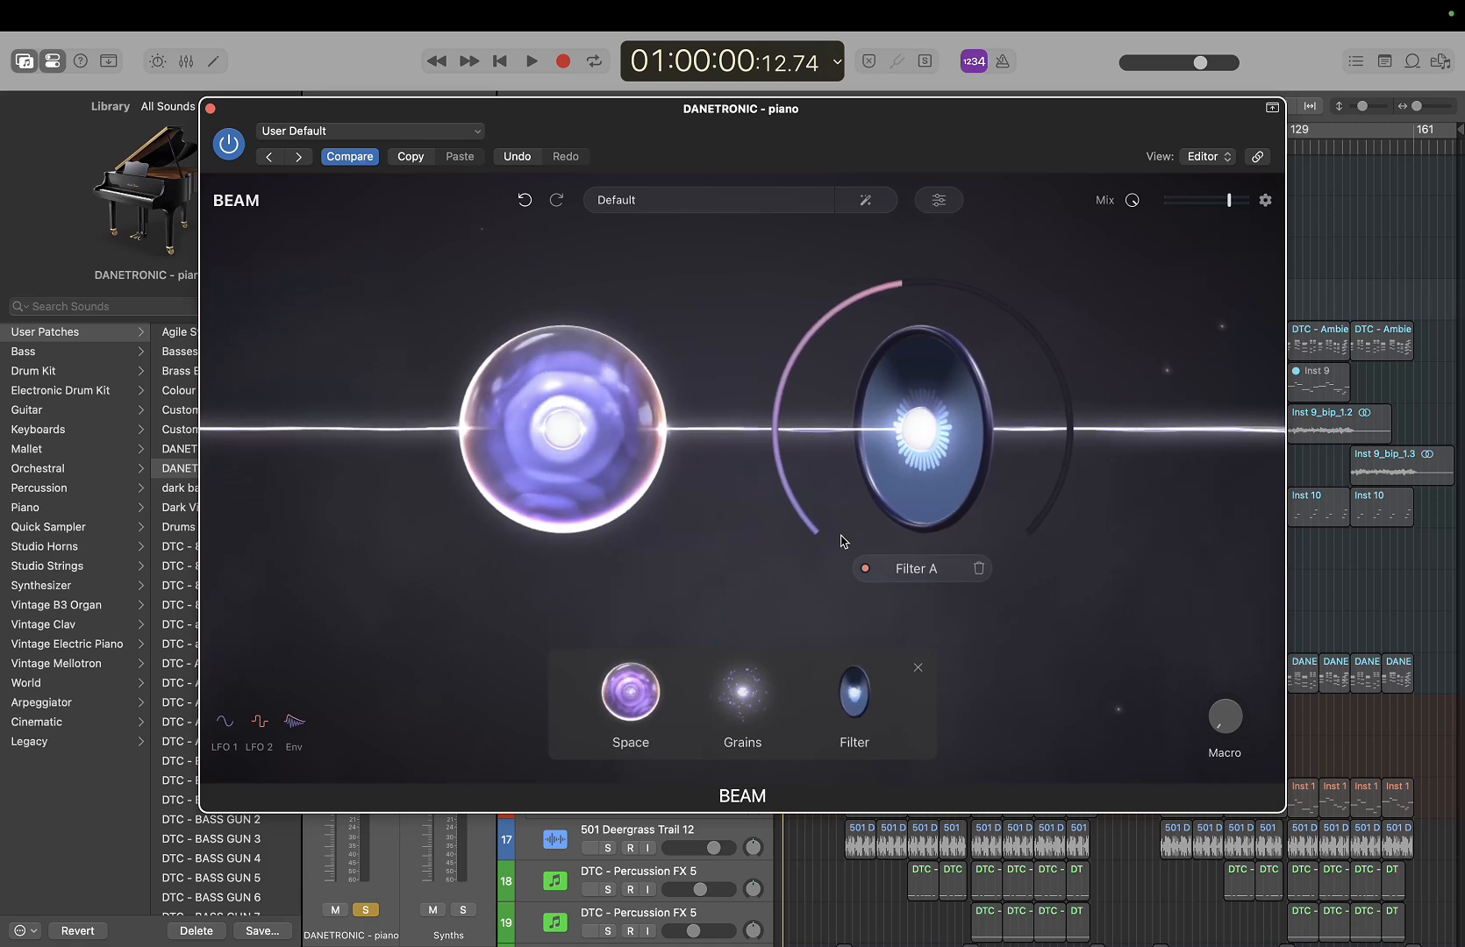
{"action": "left_click", "coordinate": [917, 667]}
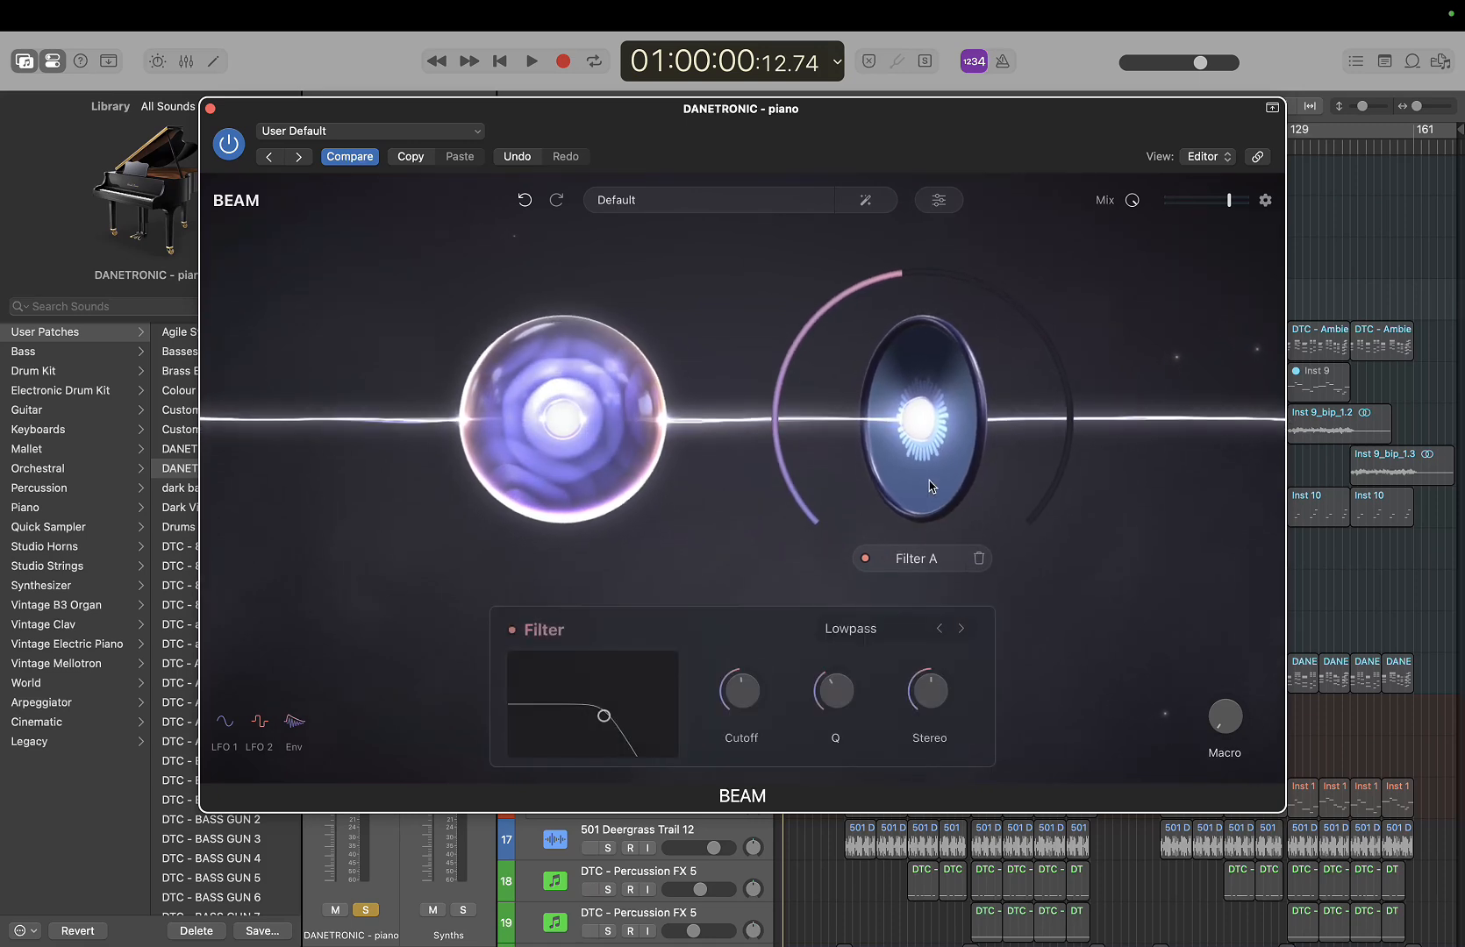
{"action": "left_click", "coordinate": [961, 631]}
{"action": "mouse_move", "coordinate": [604, 717]}
{"action": "left_mouse_down"}
{"action": "mouse_move", "coordinate": [537, 720]}
{"action": "mouse_move", "coordinate": [563, 721]}
{"action": "mouse_move", "coordinate": [561, 748]}
{"action": "mouse_move", "coordinate": [592, 705]}
{"action": "left_mouse_up"}
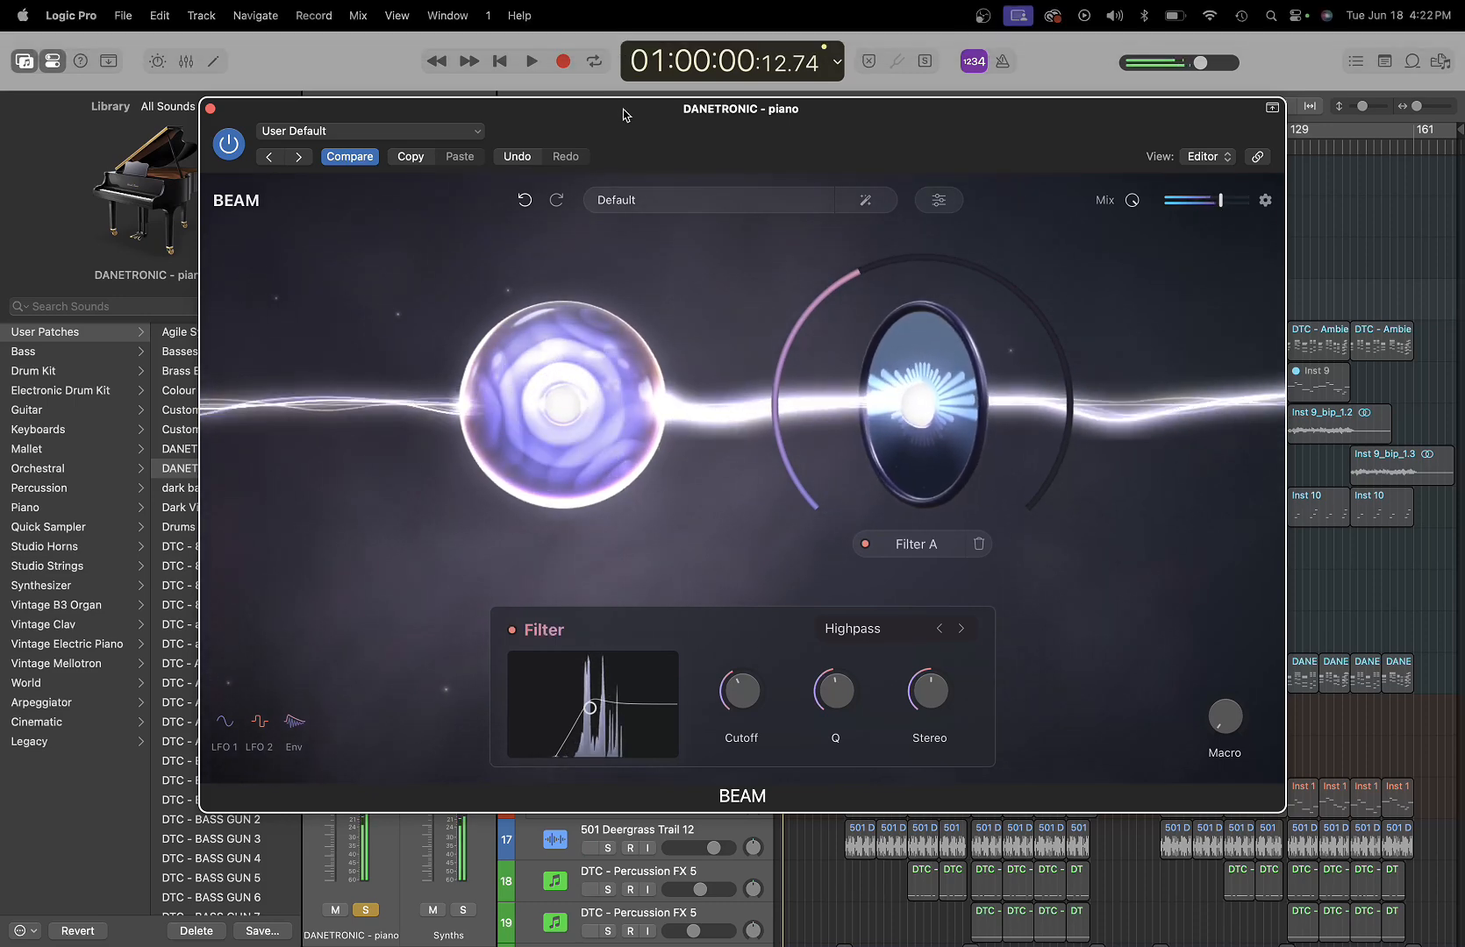
{"action": "left_click_drag", "start_coordinate": [625, 119], "coordinate": [965, 249]}
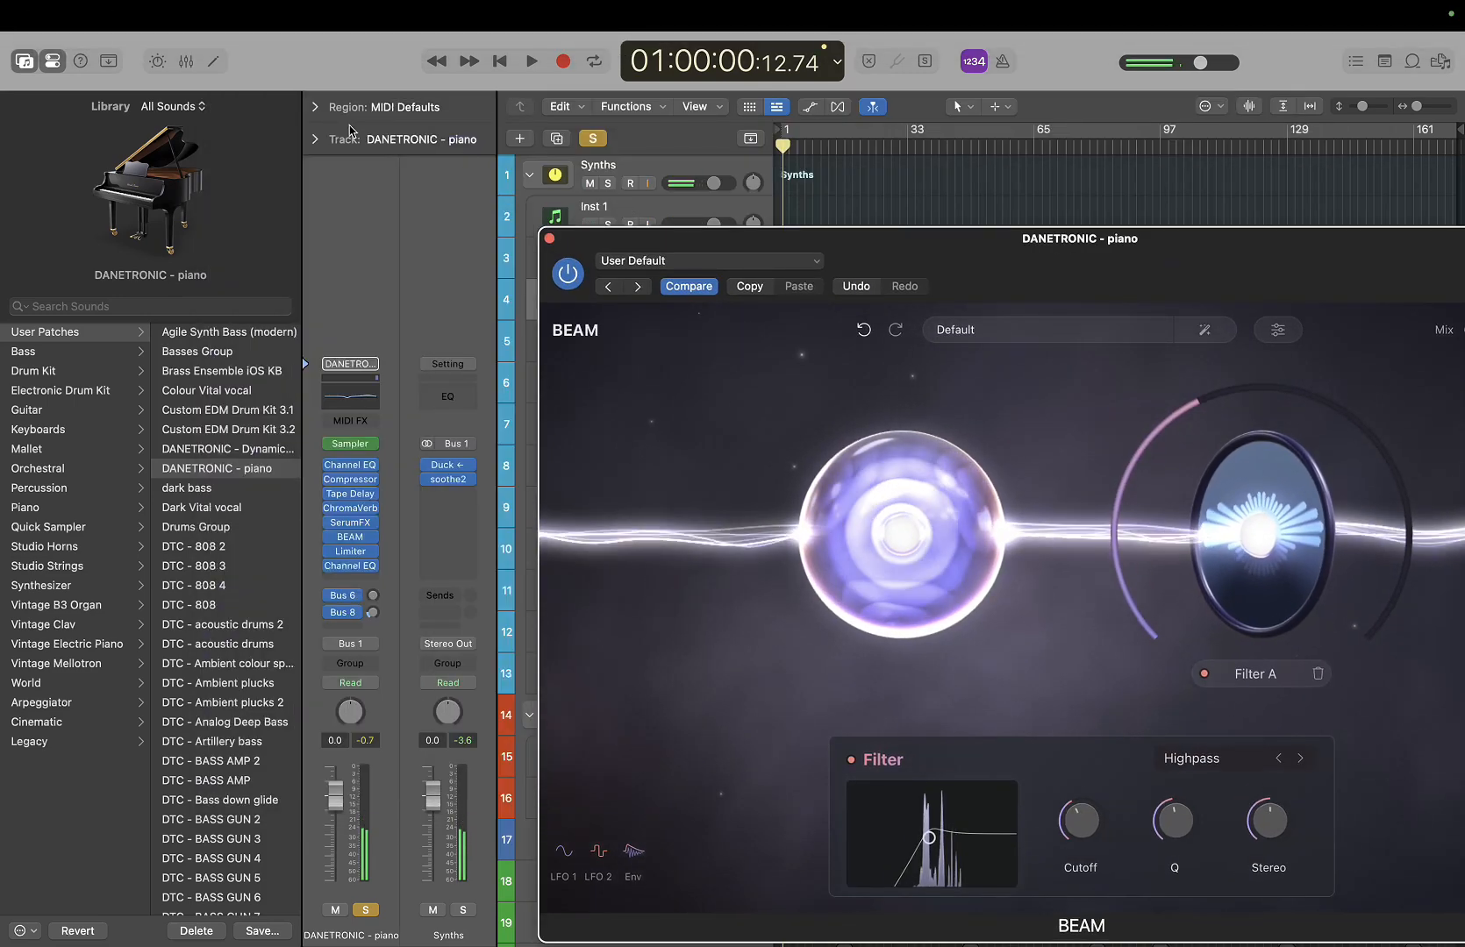
{"action": "left_click", "coordinate": [316, 107]}
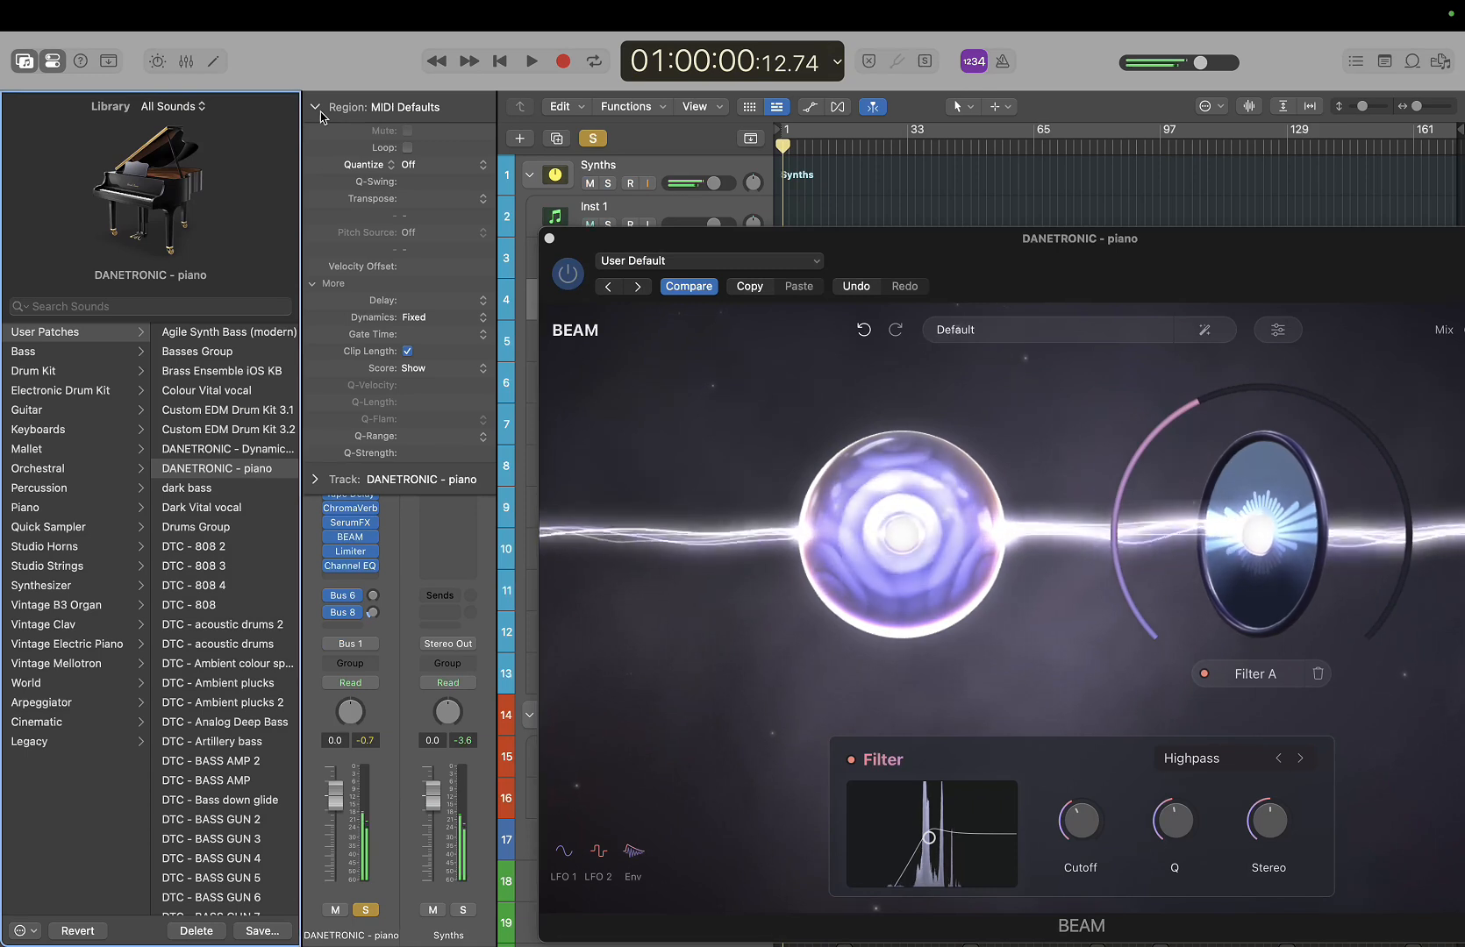
{"action": "left_click", "coordinate": [478, 317]}
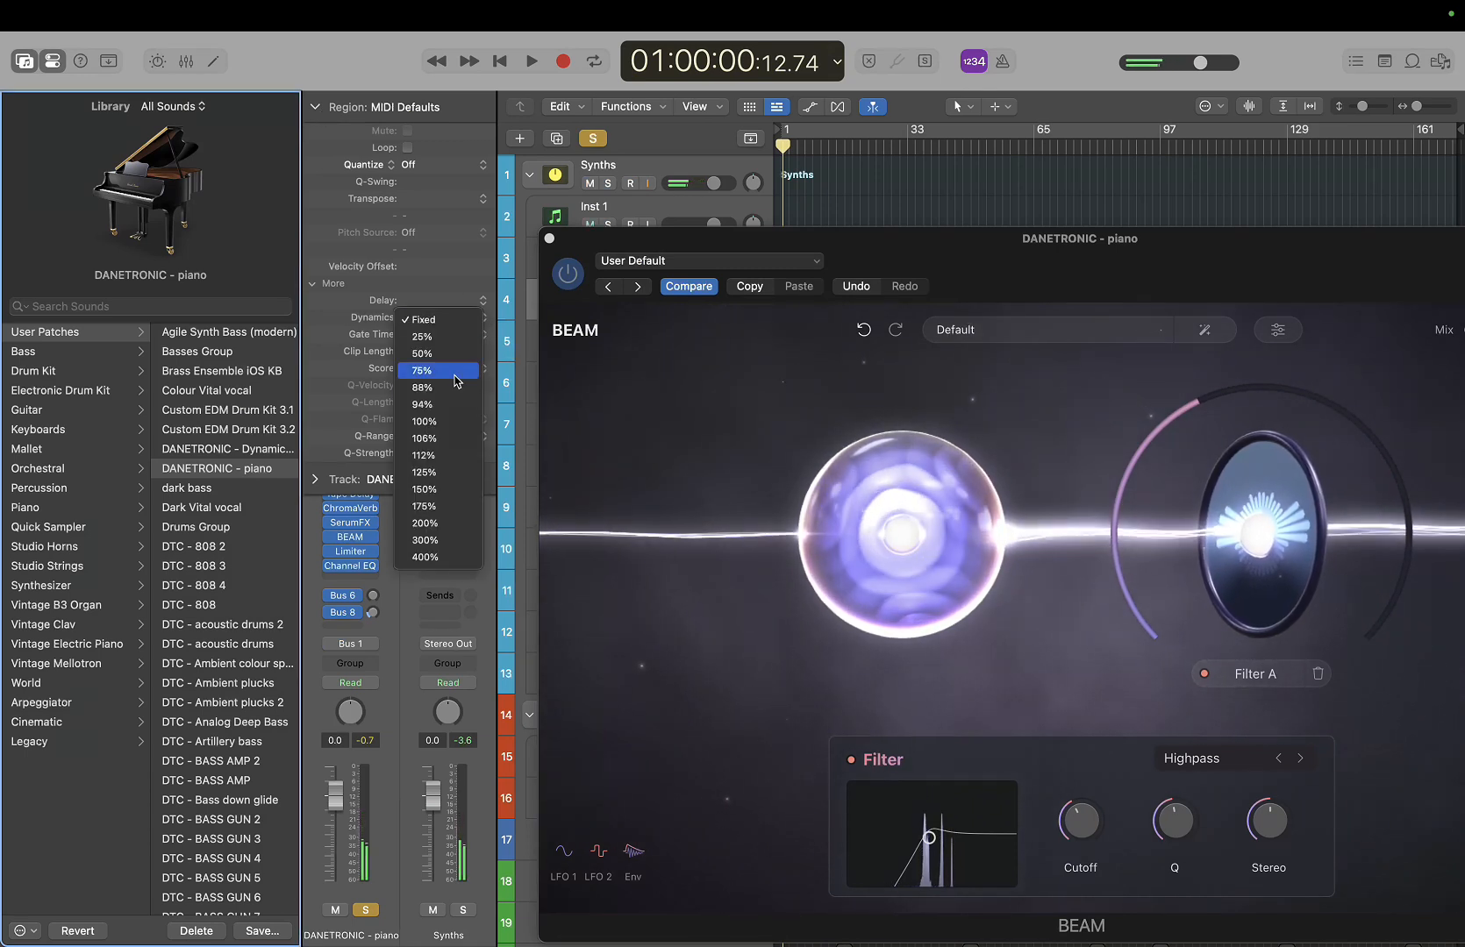
{"action": "left_click", "coordinate": [451, 422]}
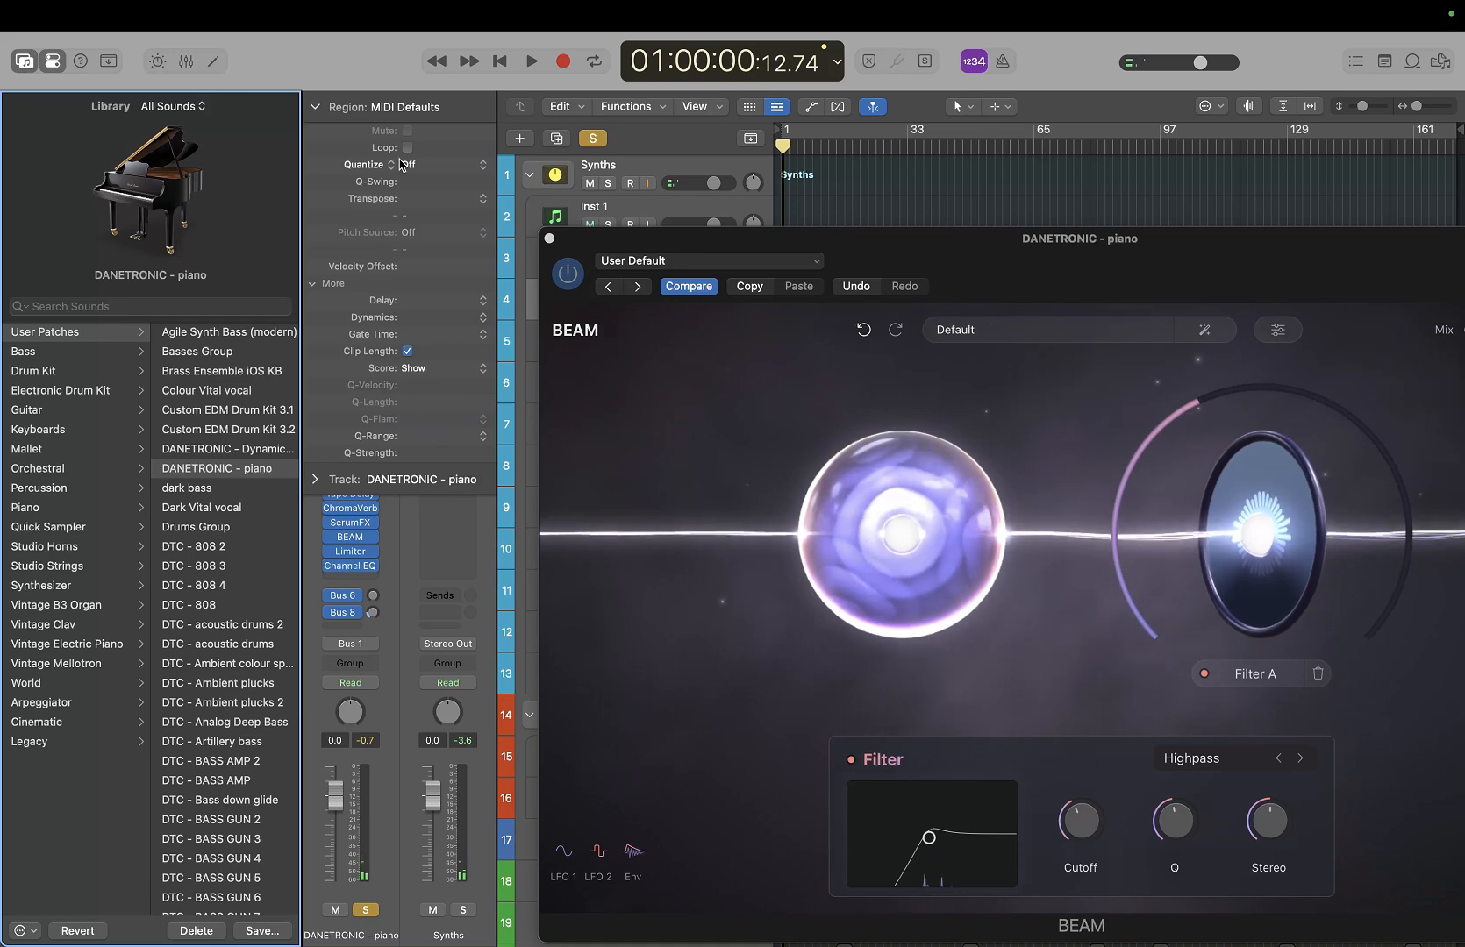
{"action": "left_click", "coordinate": [316, 107]}
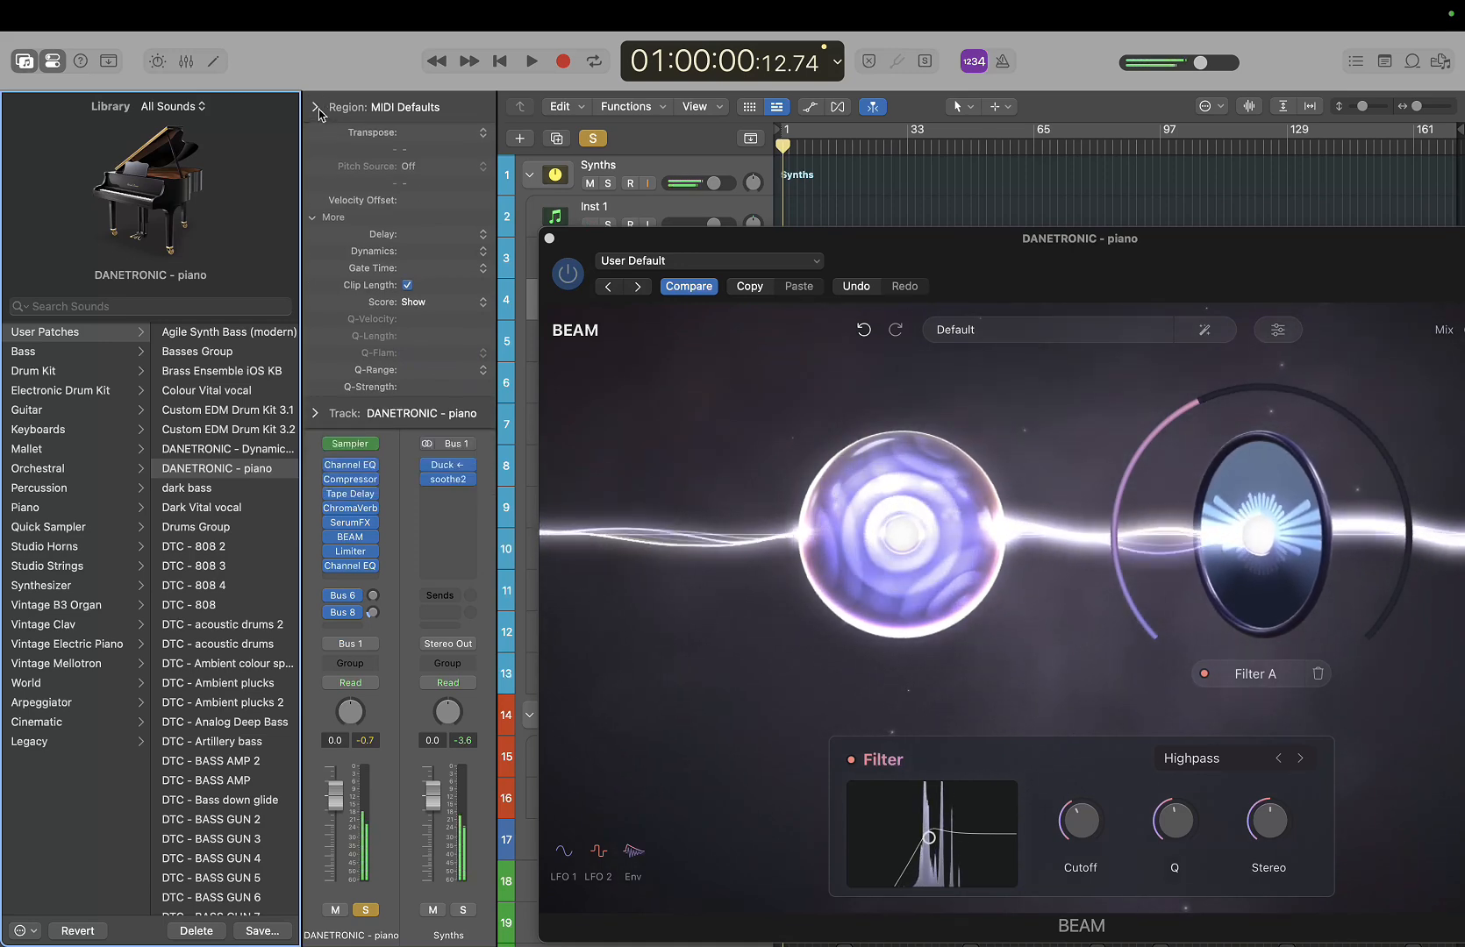
{"action": "left_click_drag", "start_coordinate": [1006, 261], "coordinate": [717, 67]}
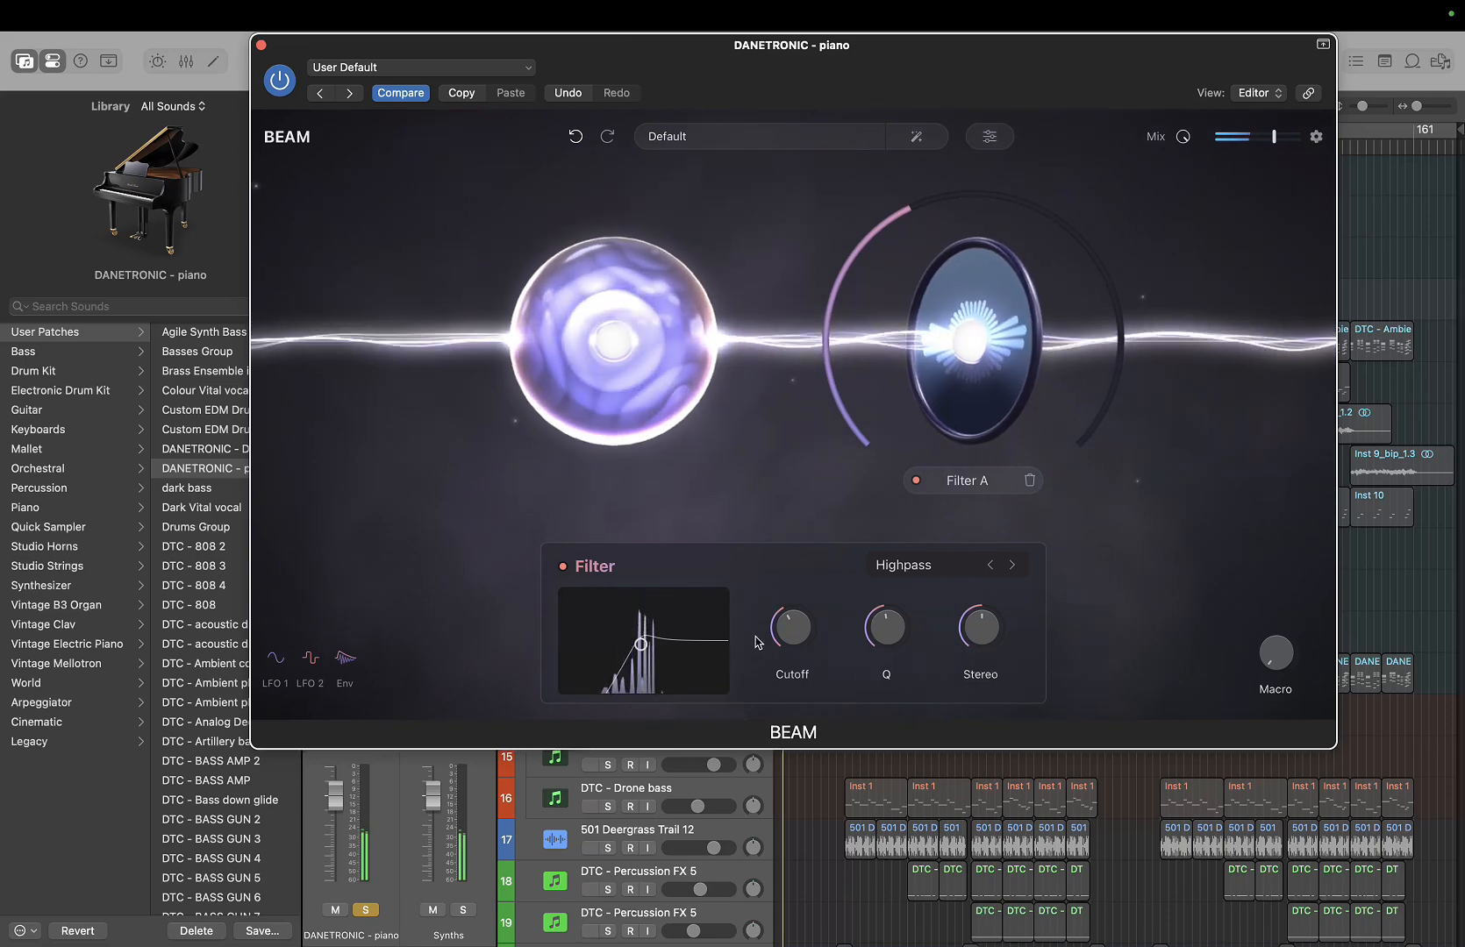
Set Filter A's highpass cutoff to about 265 Hz and close the BEAM window
{"action": "left_click_drag", "start_coordinate": [785, 633], "coordinate": [780, 646]}
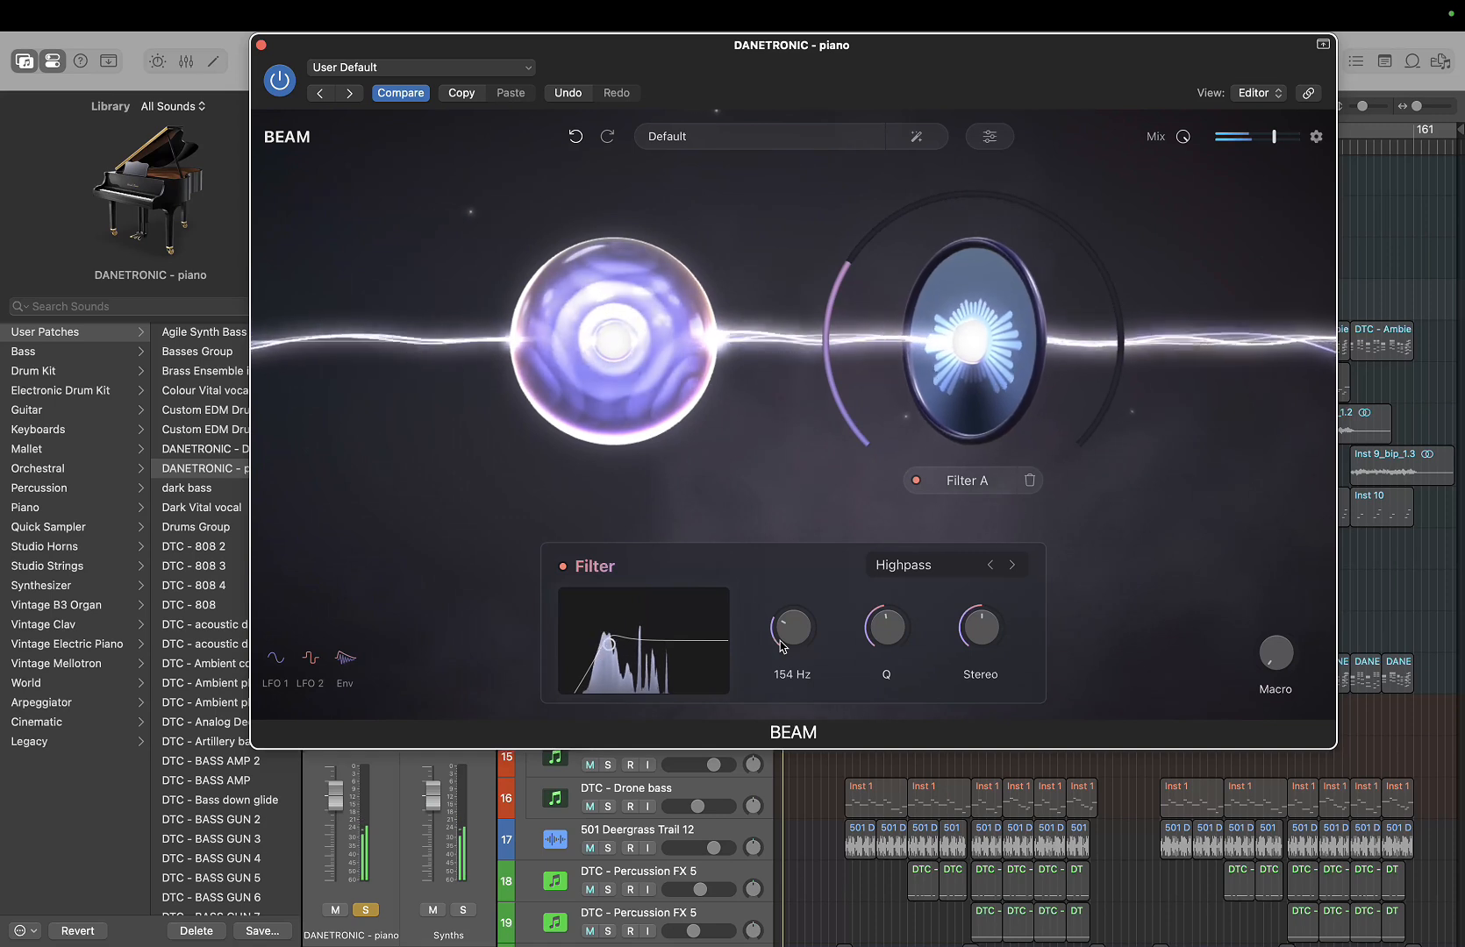
{"action": "left_click_drag", "start_coordinate": [800, 625], "coordinate": [801, 624]}
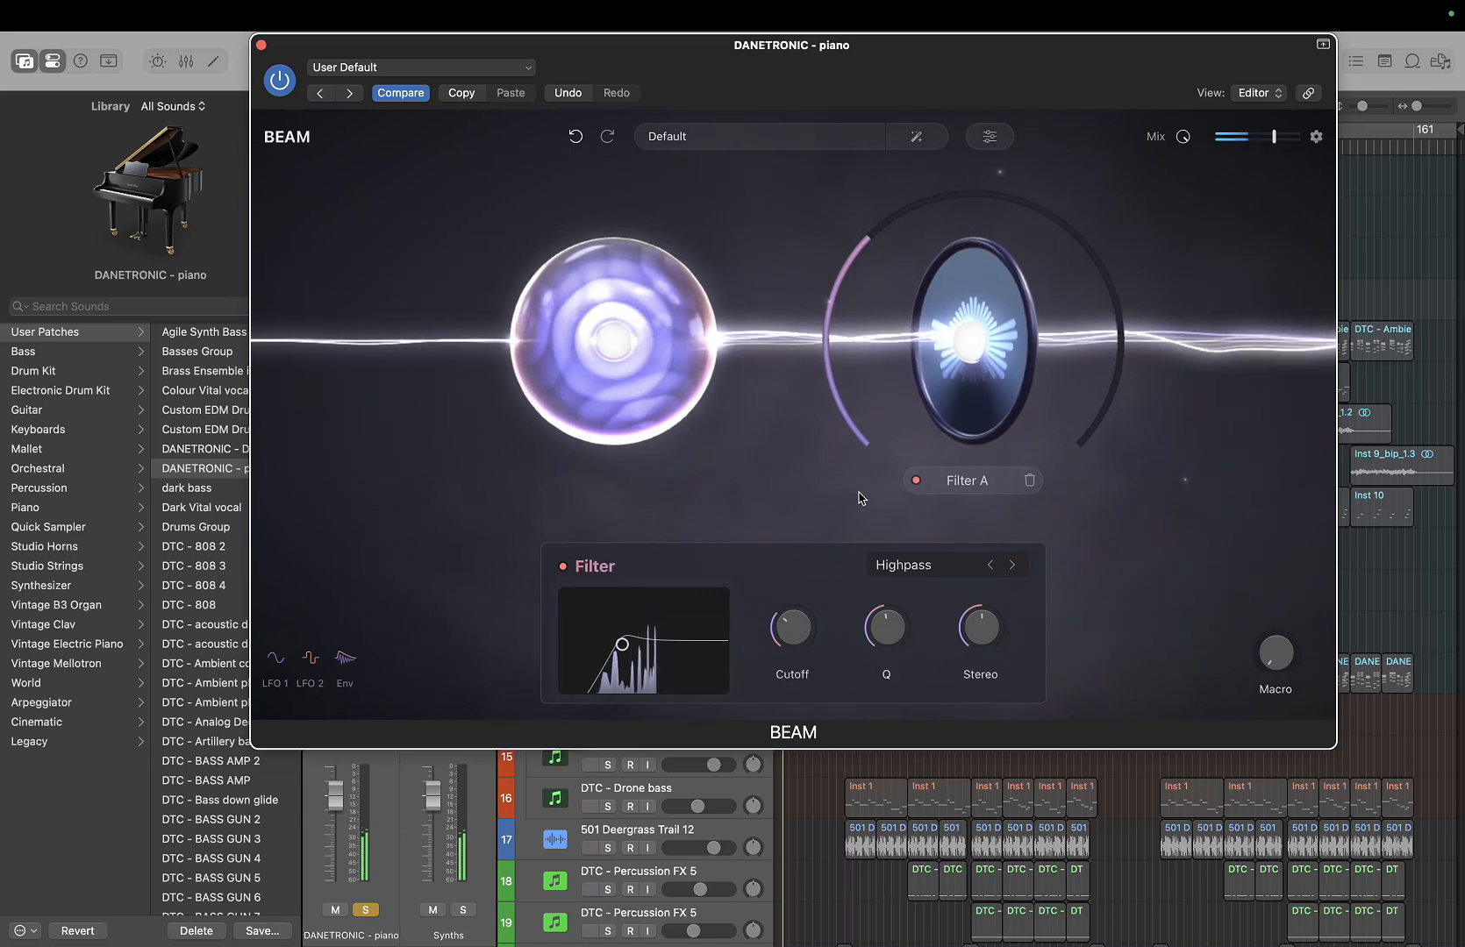
{"action": "left_click", "coordinate": [261, 44]}
Save the piano sound as patch 'DANETRONIC - Voyage Piano' and return the playhead to the start
{"action": "left_click", "coordinate": [268, 932]}
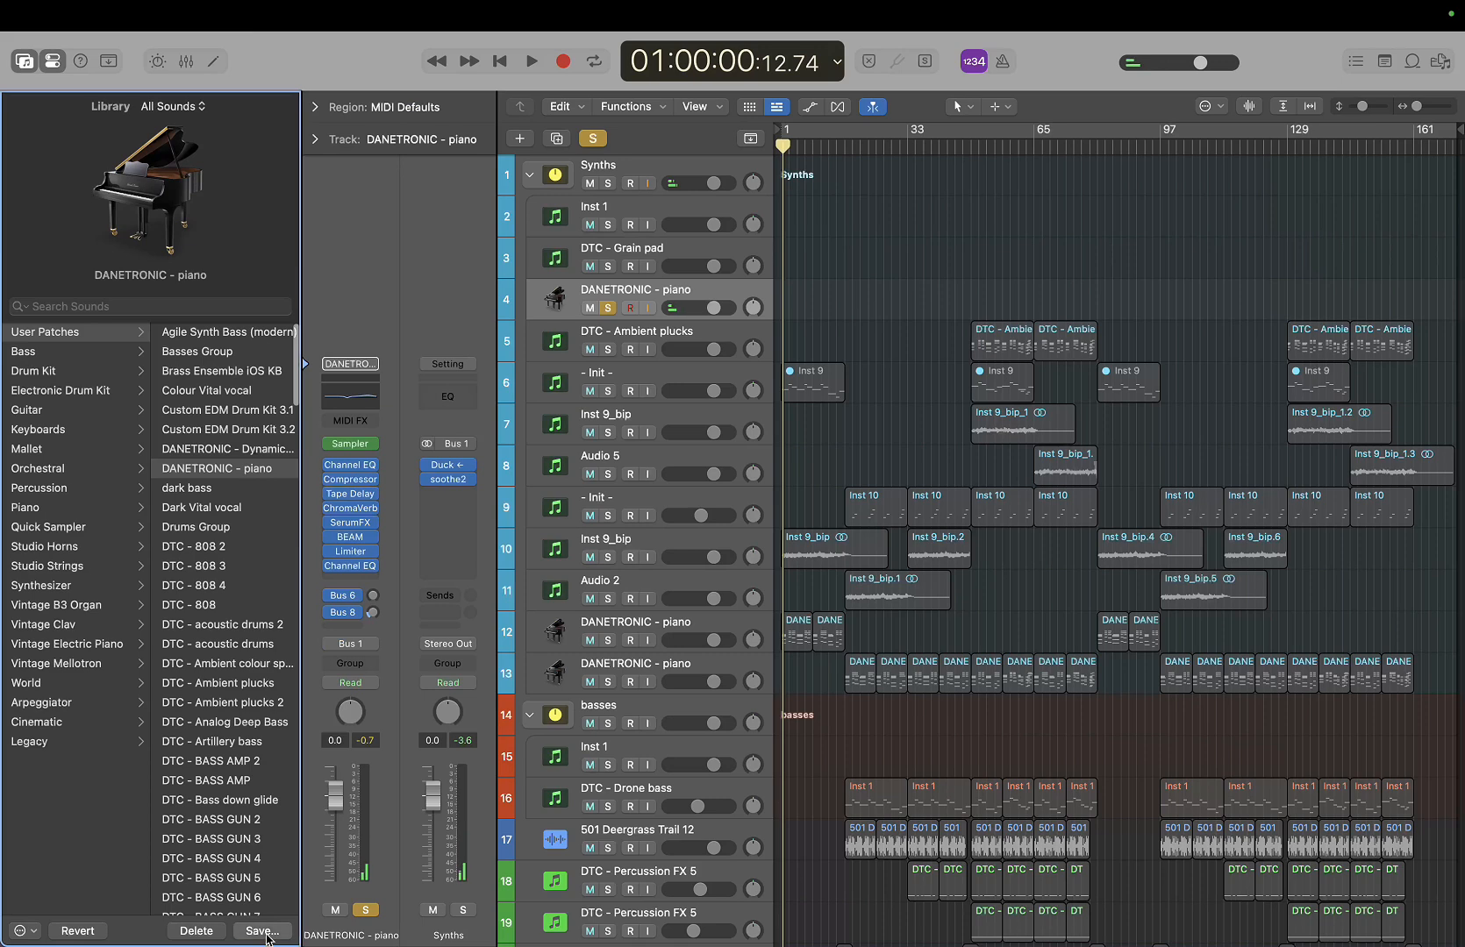
{"action": "left_click", "coordinate": [1042, 623]}
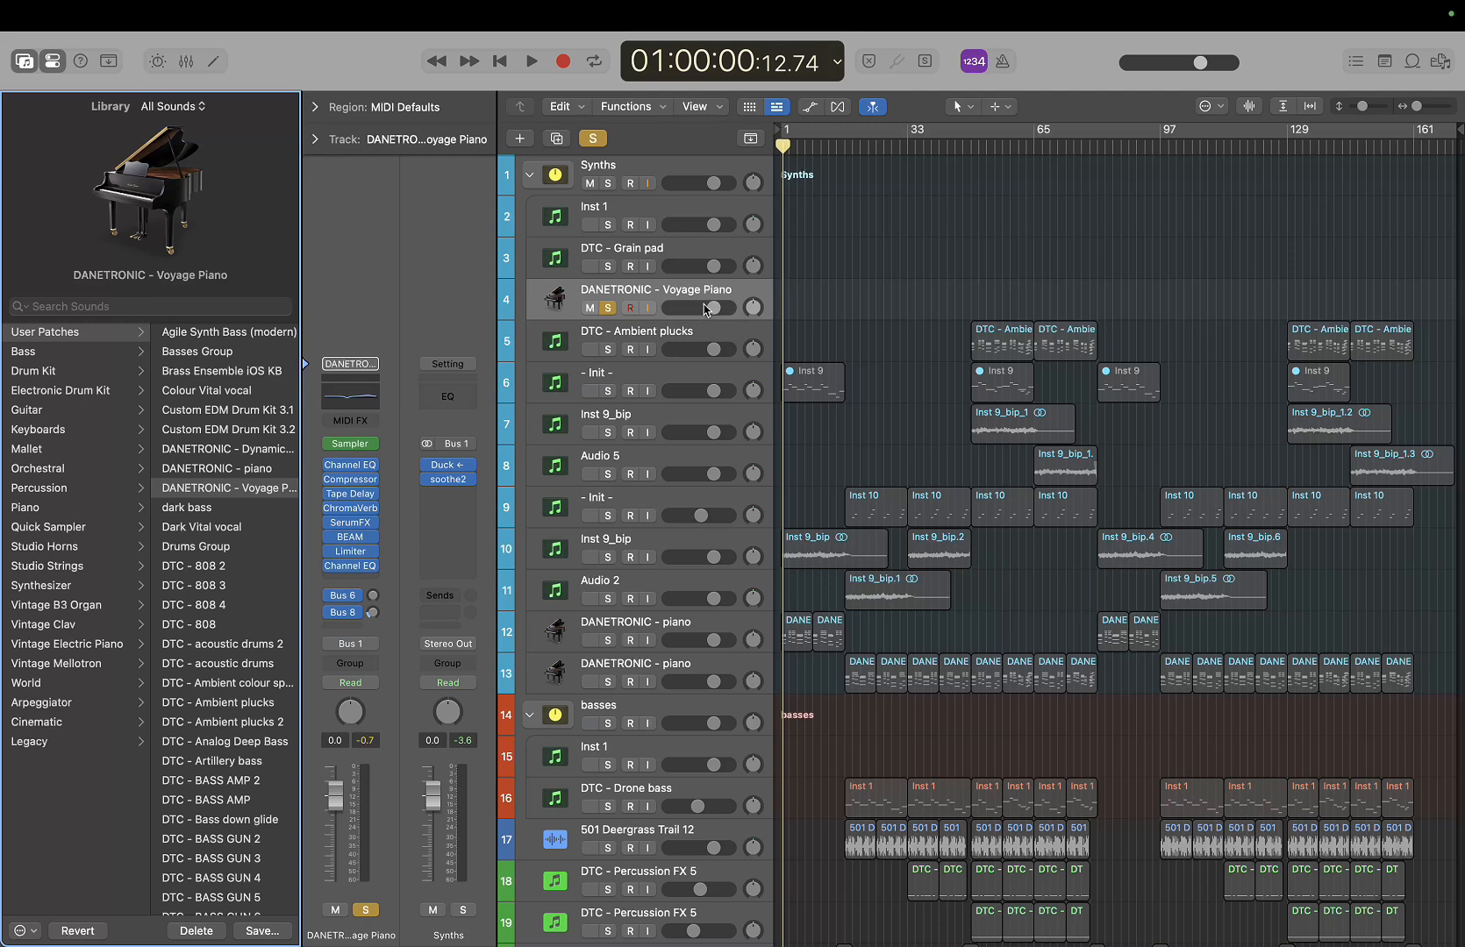
{"action": "key", "text": "Return"}
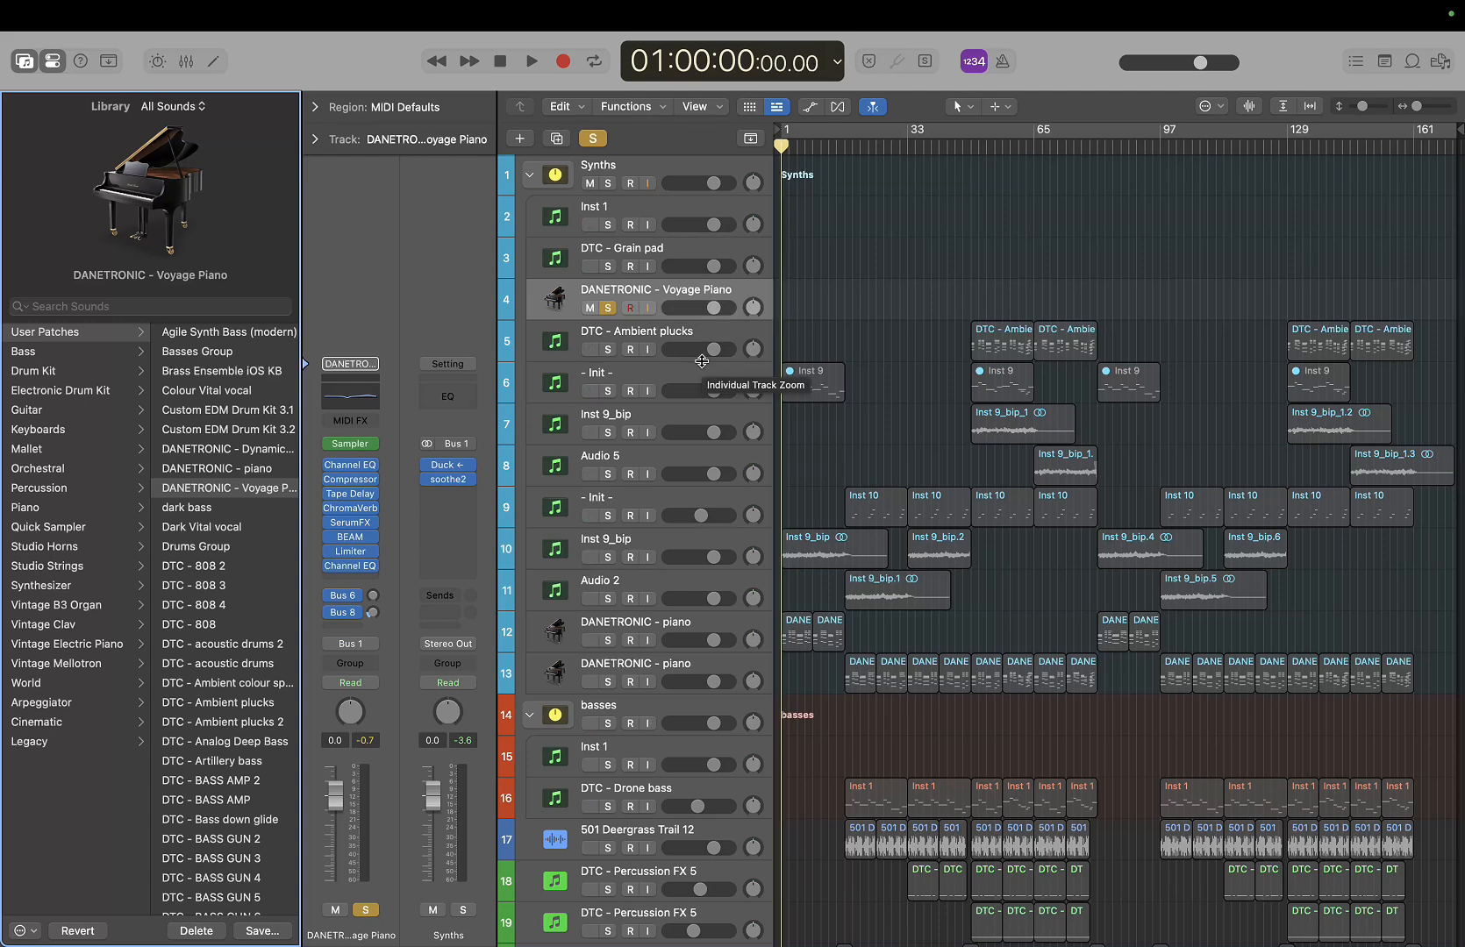
{"action": "left_click", "coordinate": [358, 539]}
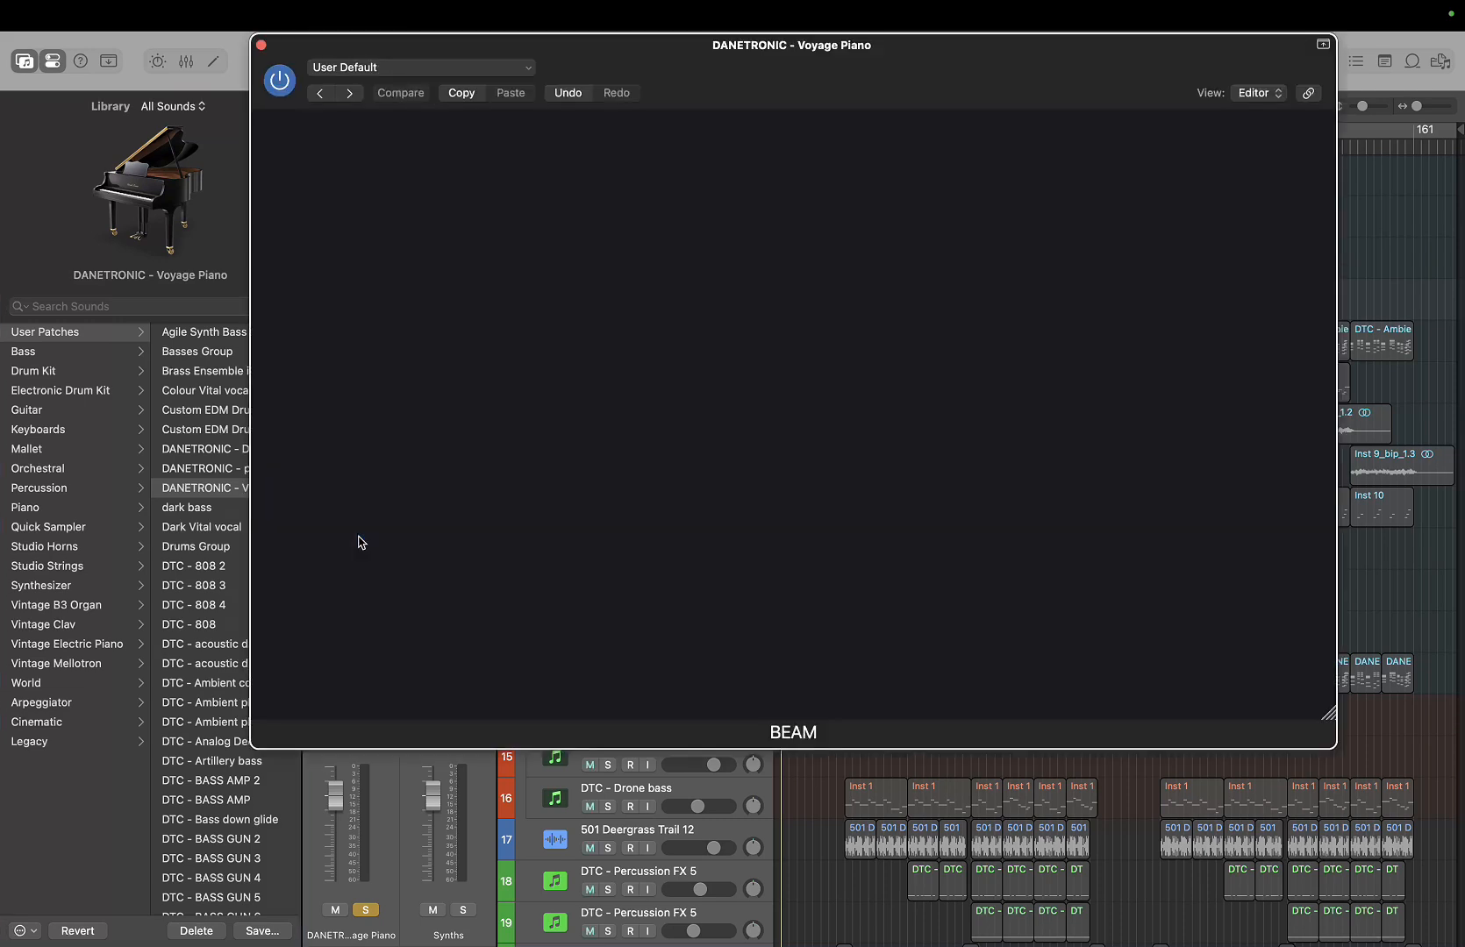
{"action": "left_click_drag", "start_coordinate": [895, 66], "coordinate": [887, 128]}
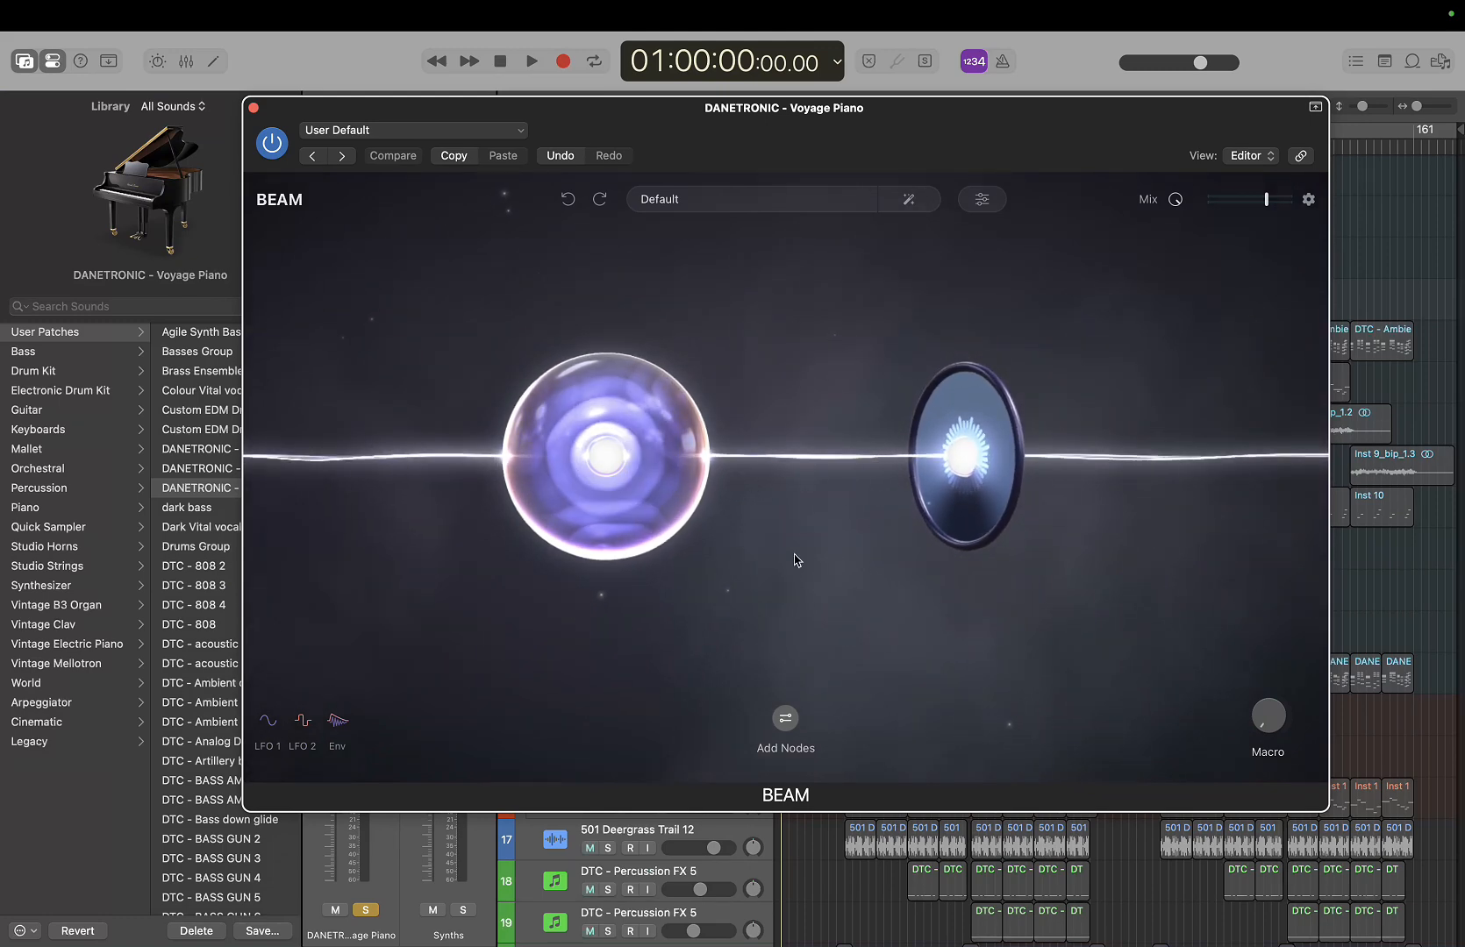
{"action": "left_click", "coordinate": [253, 108]}
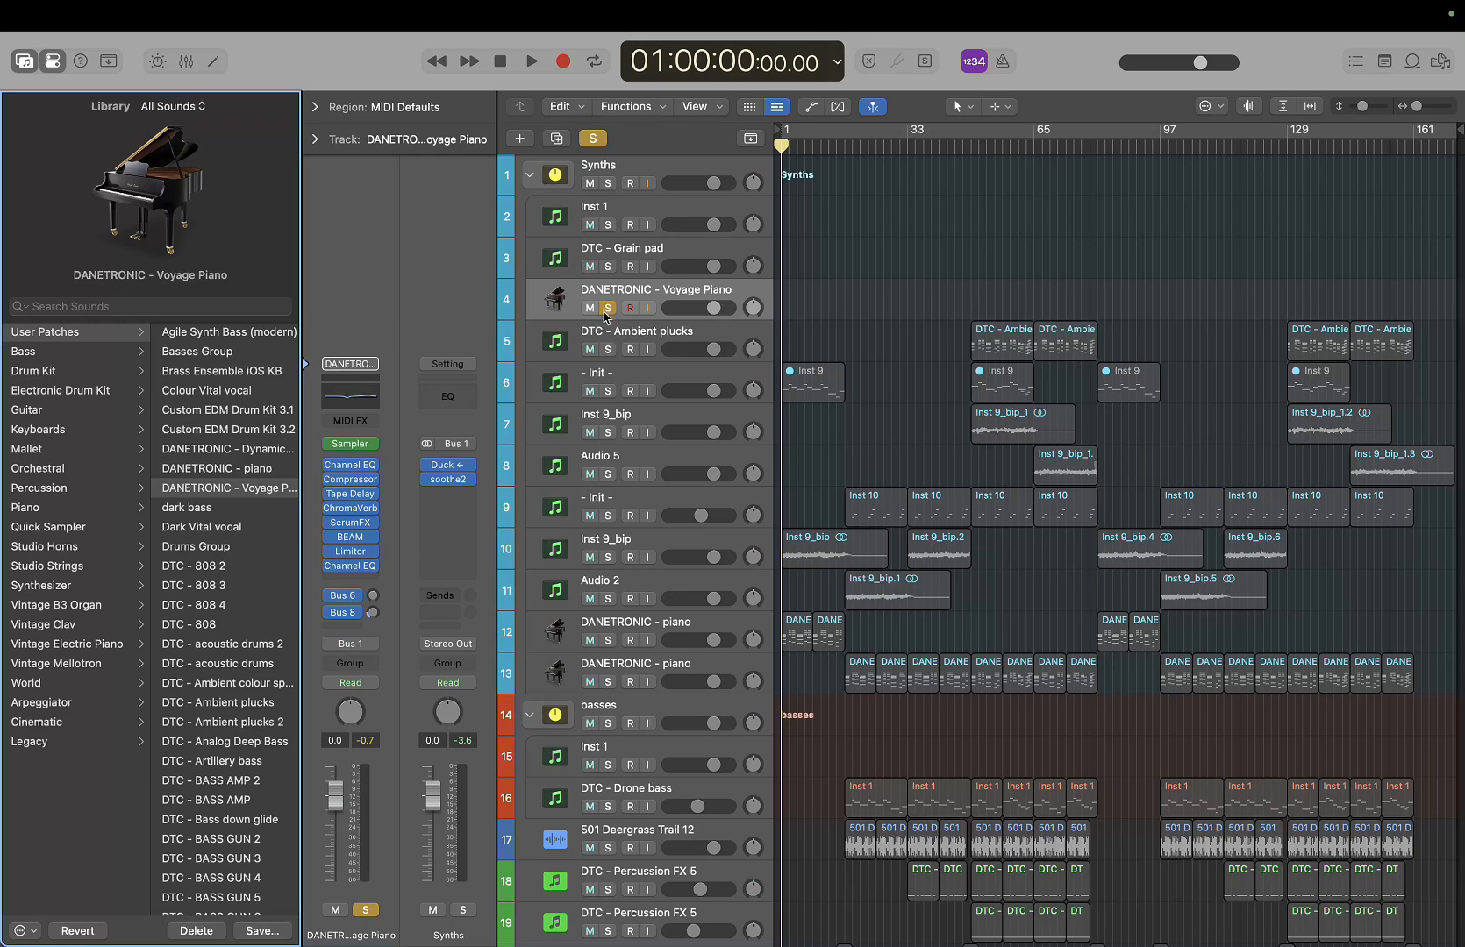
Unsolo the Voyage Piano track and select the - Init - test track 9
{"action": "scroll", "coordinate": [931, 415], "scroll_direction": "down", "scroll_amount": 5}
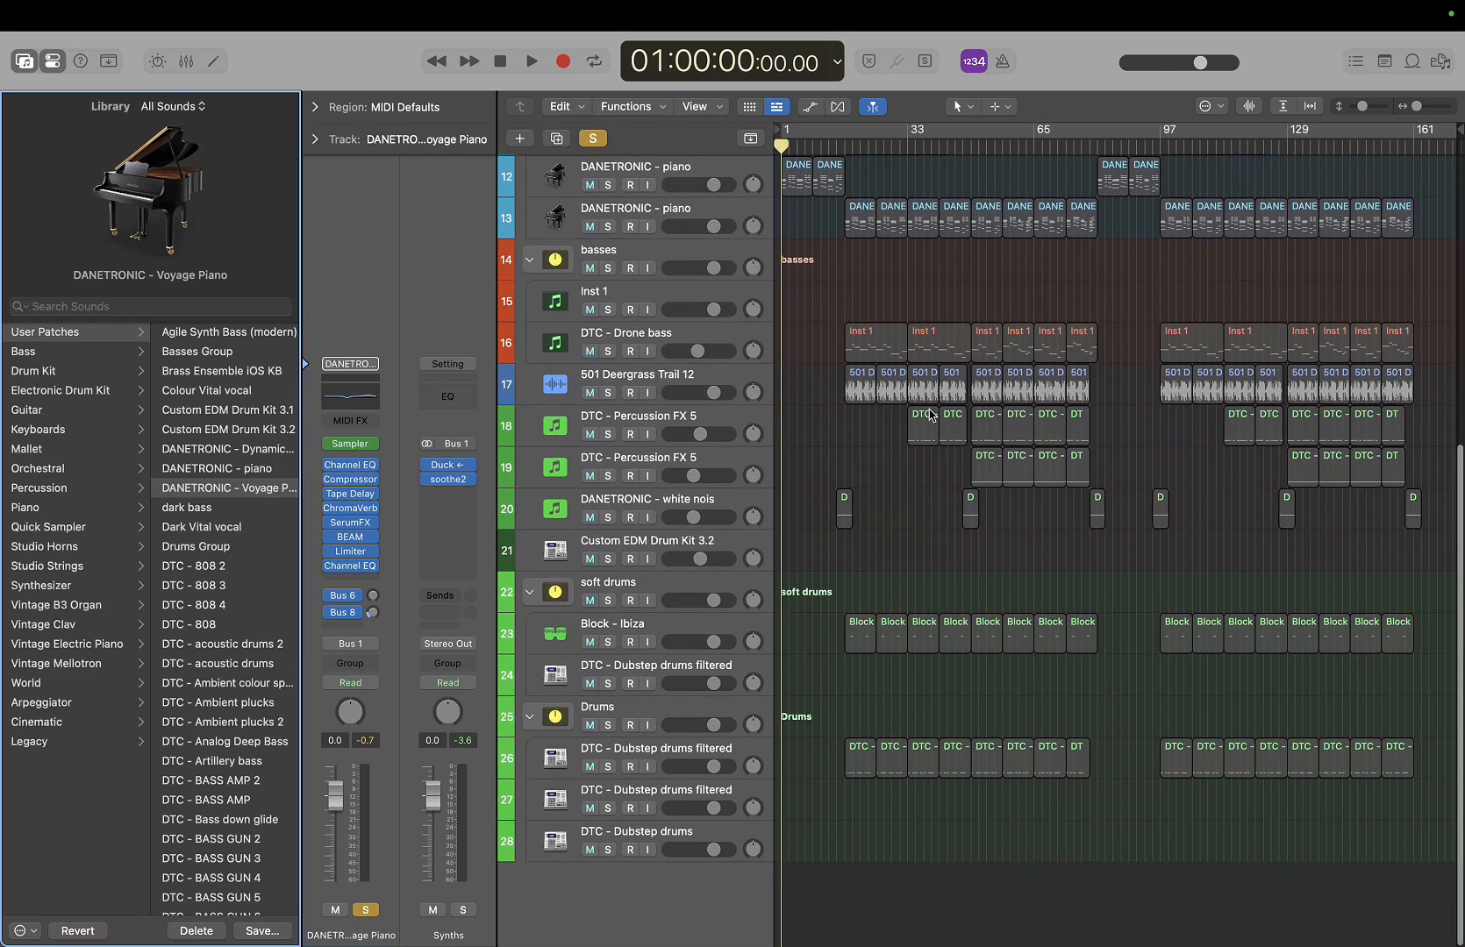
{"action": "scroll", "coordinate": [931, 415], "scroll_direction": "up", "scroll_amount": 5}
{"action": "left_click", "coordinate": [609, 309]}
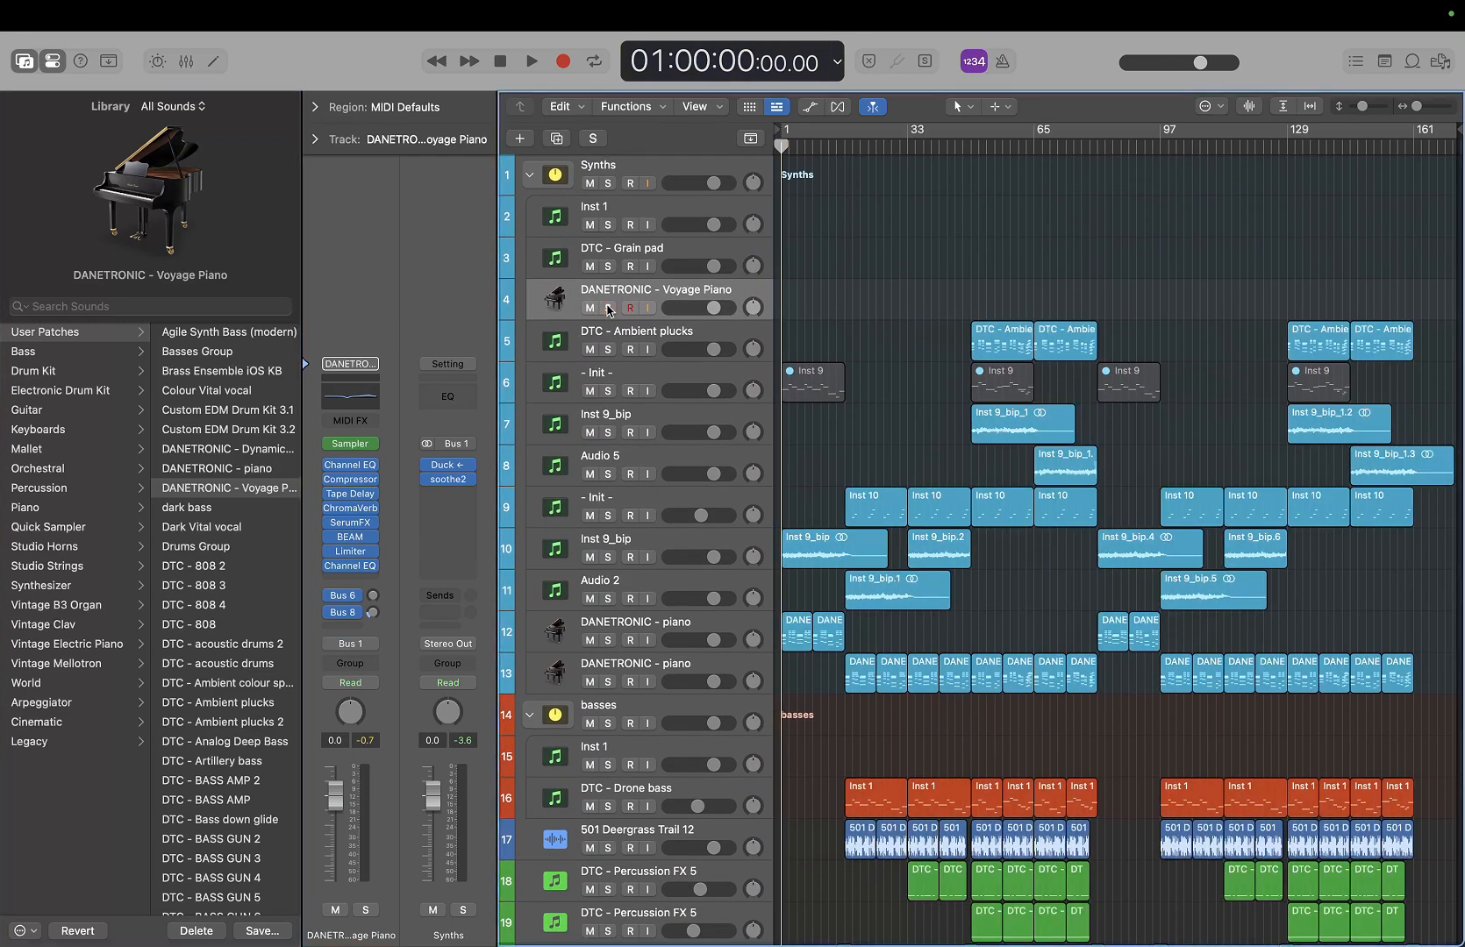
{"action": "scroll", "coordinate": [932, 491], "scroll_direction": "down", "scroll_amount": 10}
{"action": "scroll", "coordinate": [932, 491], "scroll_direction": "up", "scroll_amount": 10}
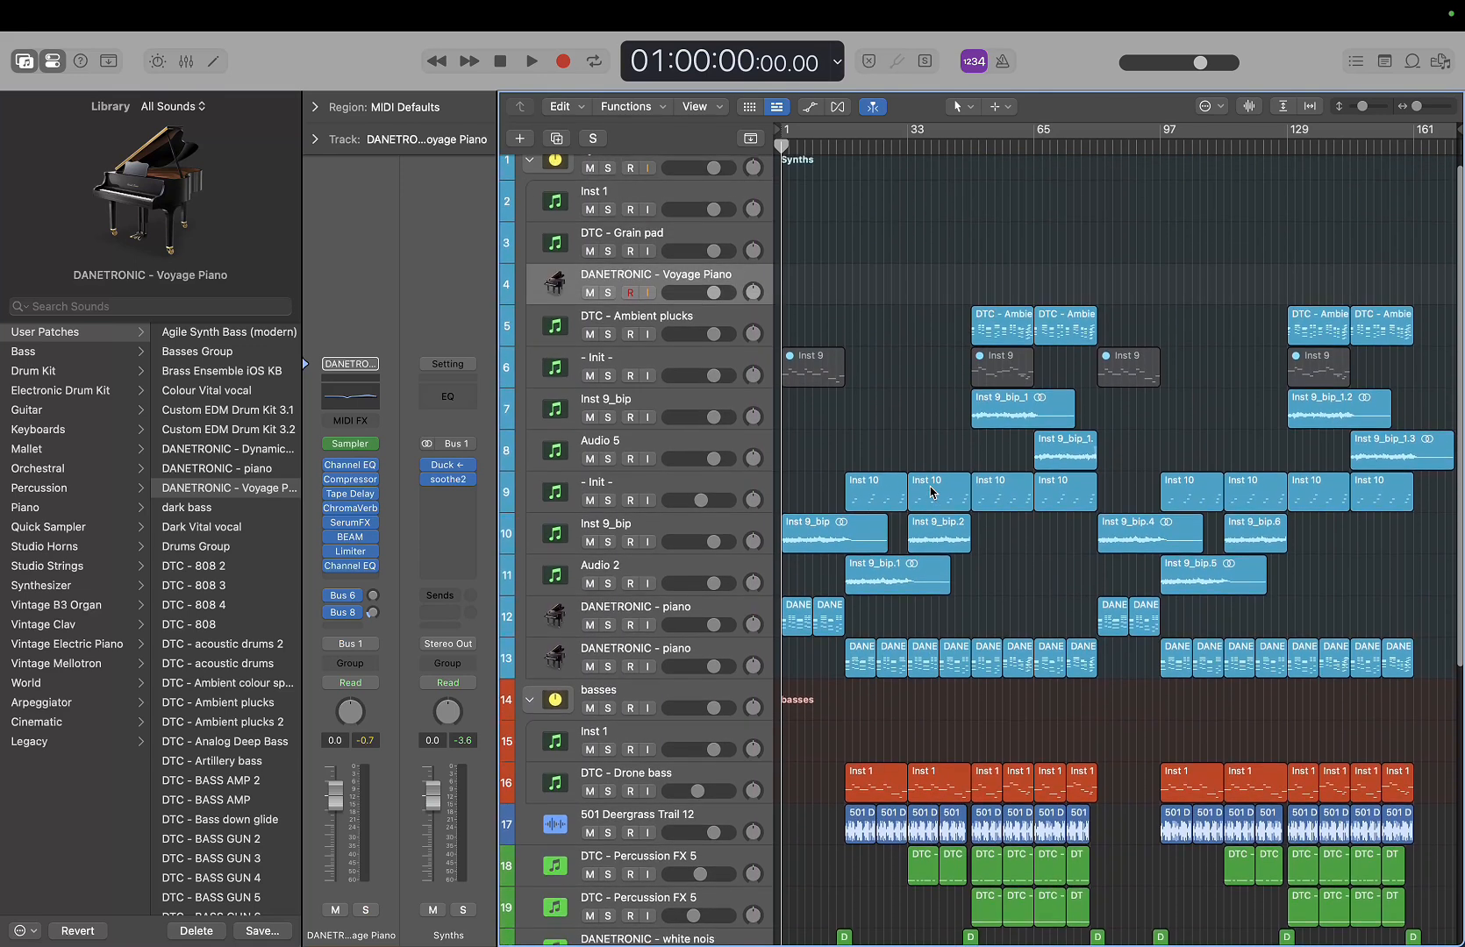
{"action": "scroll", "coordinate": [932, 491], "scroll_direction": "down", "scroll_amount": 3}
{"action": "scroll", "coordinate": [931, 492], "scroll_direction": "down", "scroll_amount": 1}
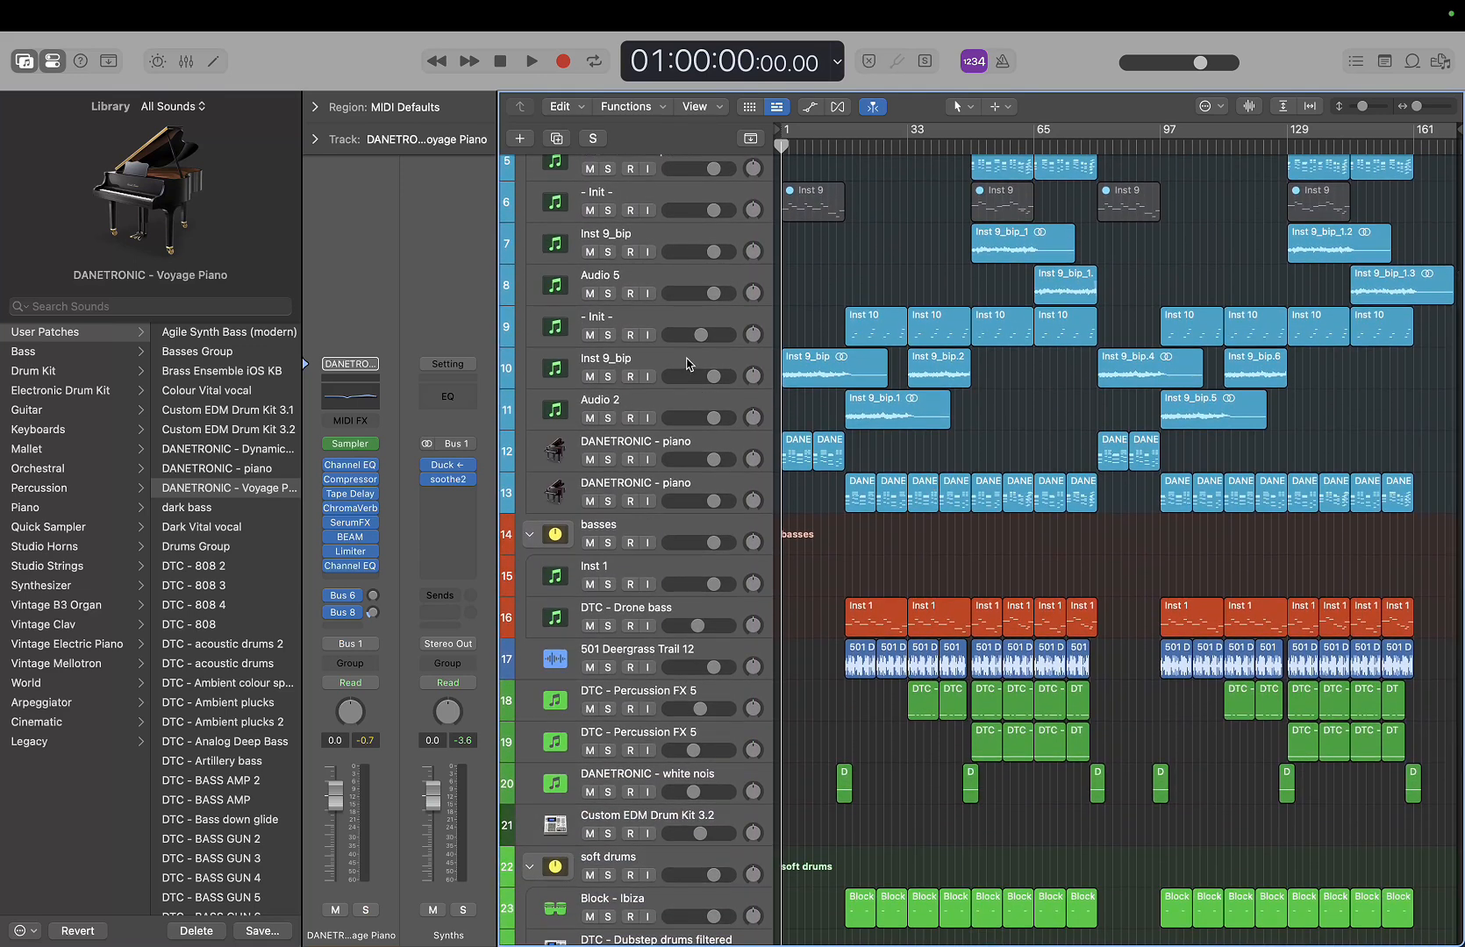
{"action": "left_click", "coordinate": [684, 325]}
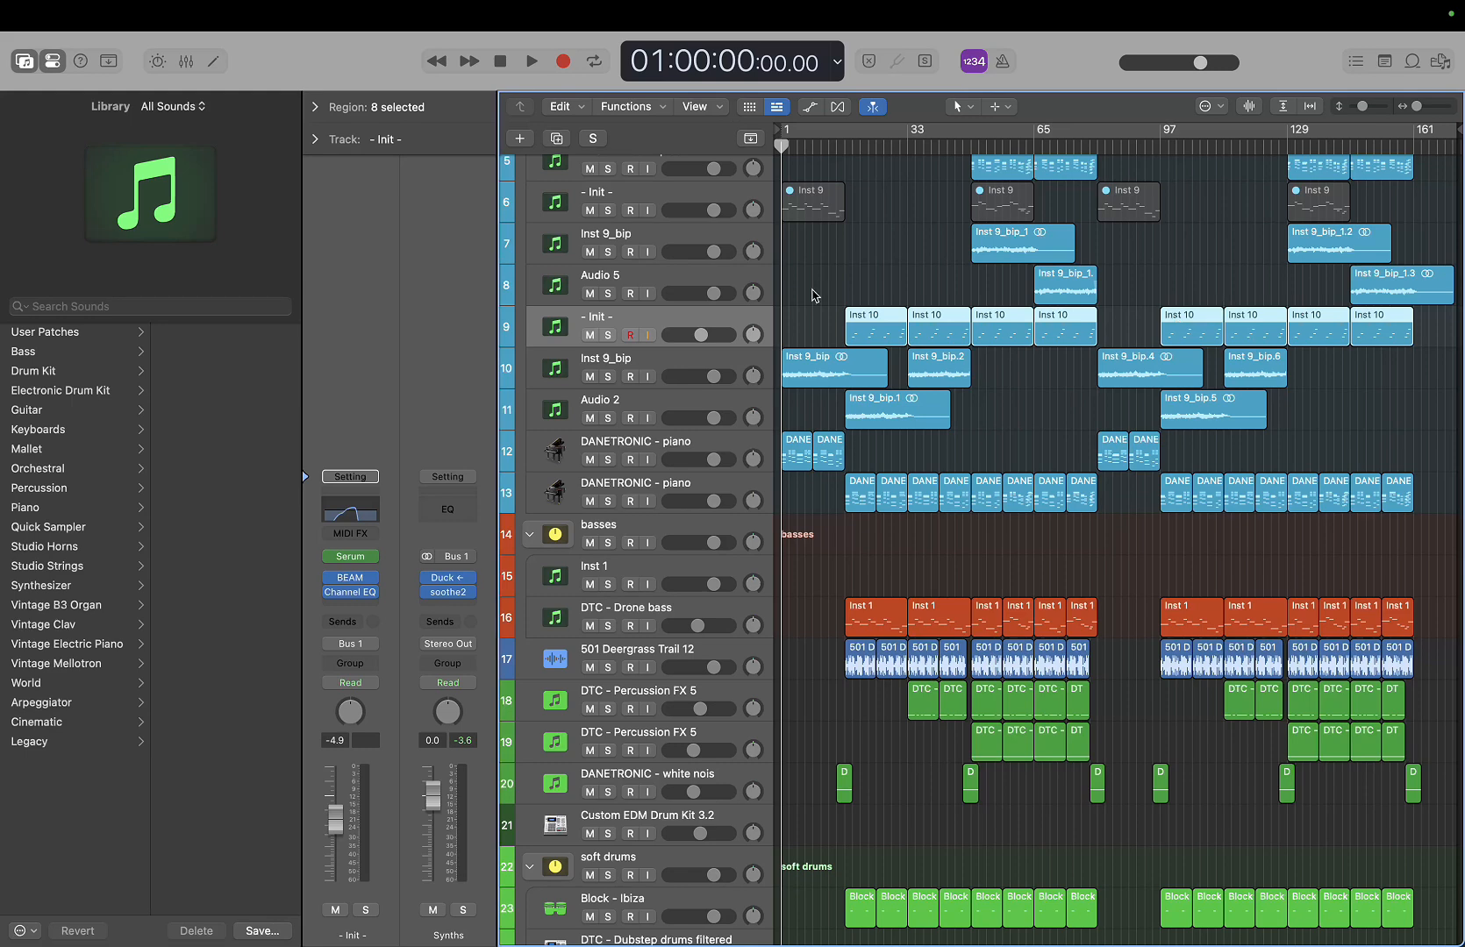
Inspect the BEAM effect on the Init test track twice, closing it each time
{"action": "left_click", "coordinate": [344, 581]}
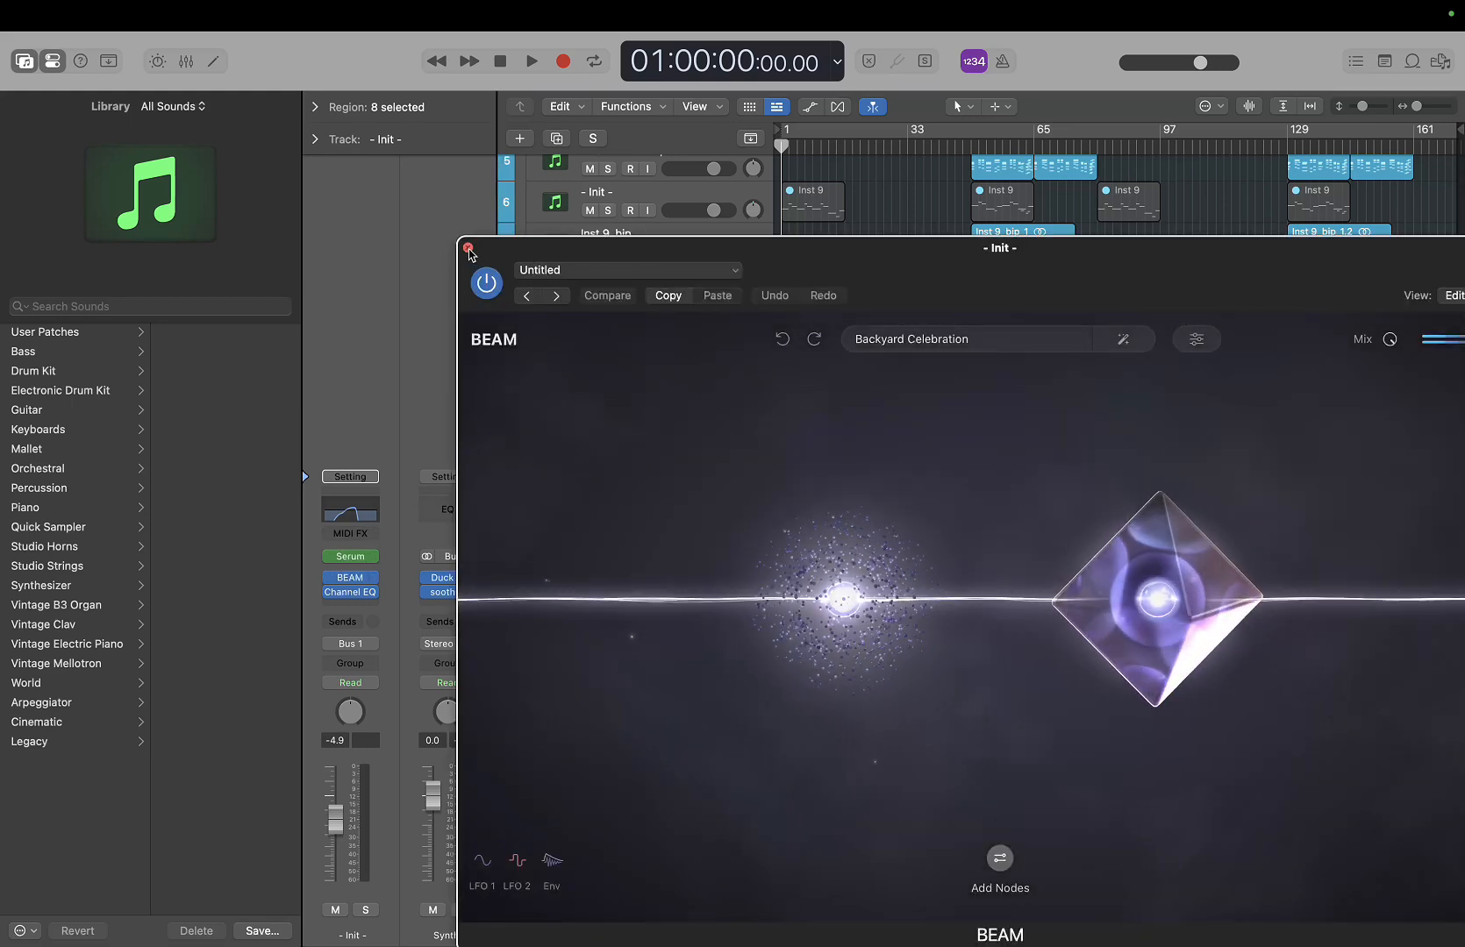
{"action": "left_click", "coordinate": [468, 248]}
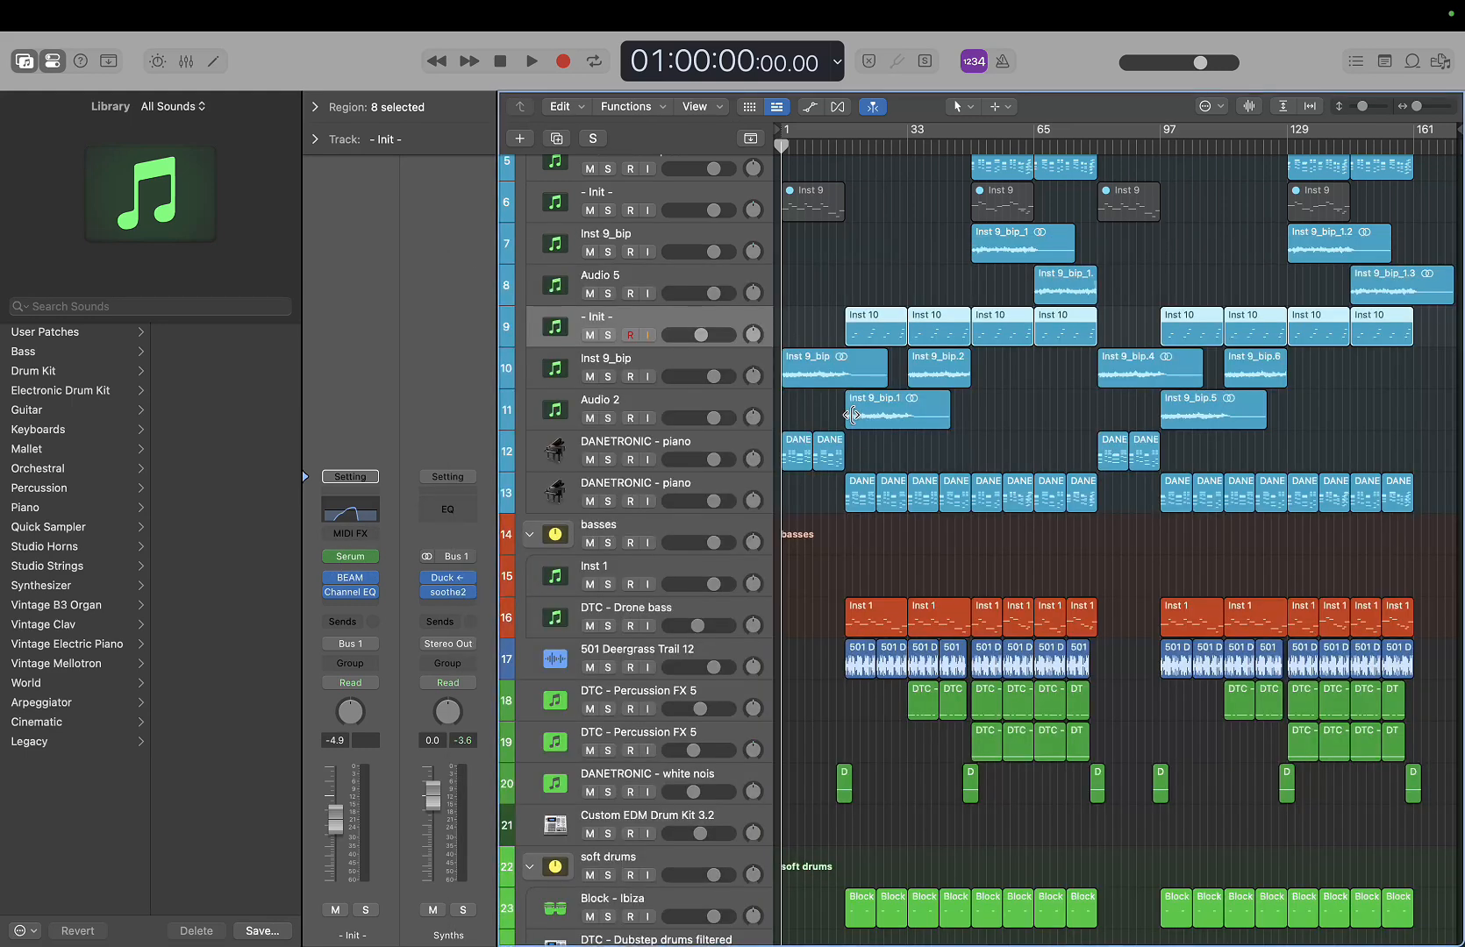
{"action": "scroll", "coordinate": [852, 415], "scroll_direction": "up", "scroll_amount": 3}
{"action": "left_click", "coordinate": [700, 261]}
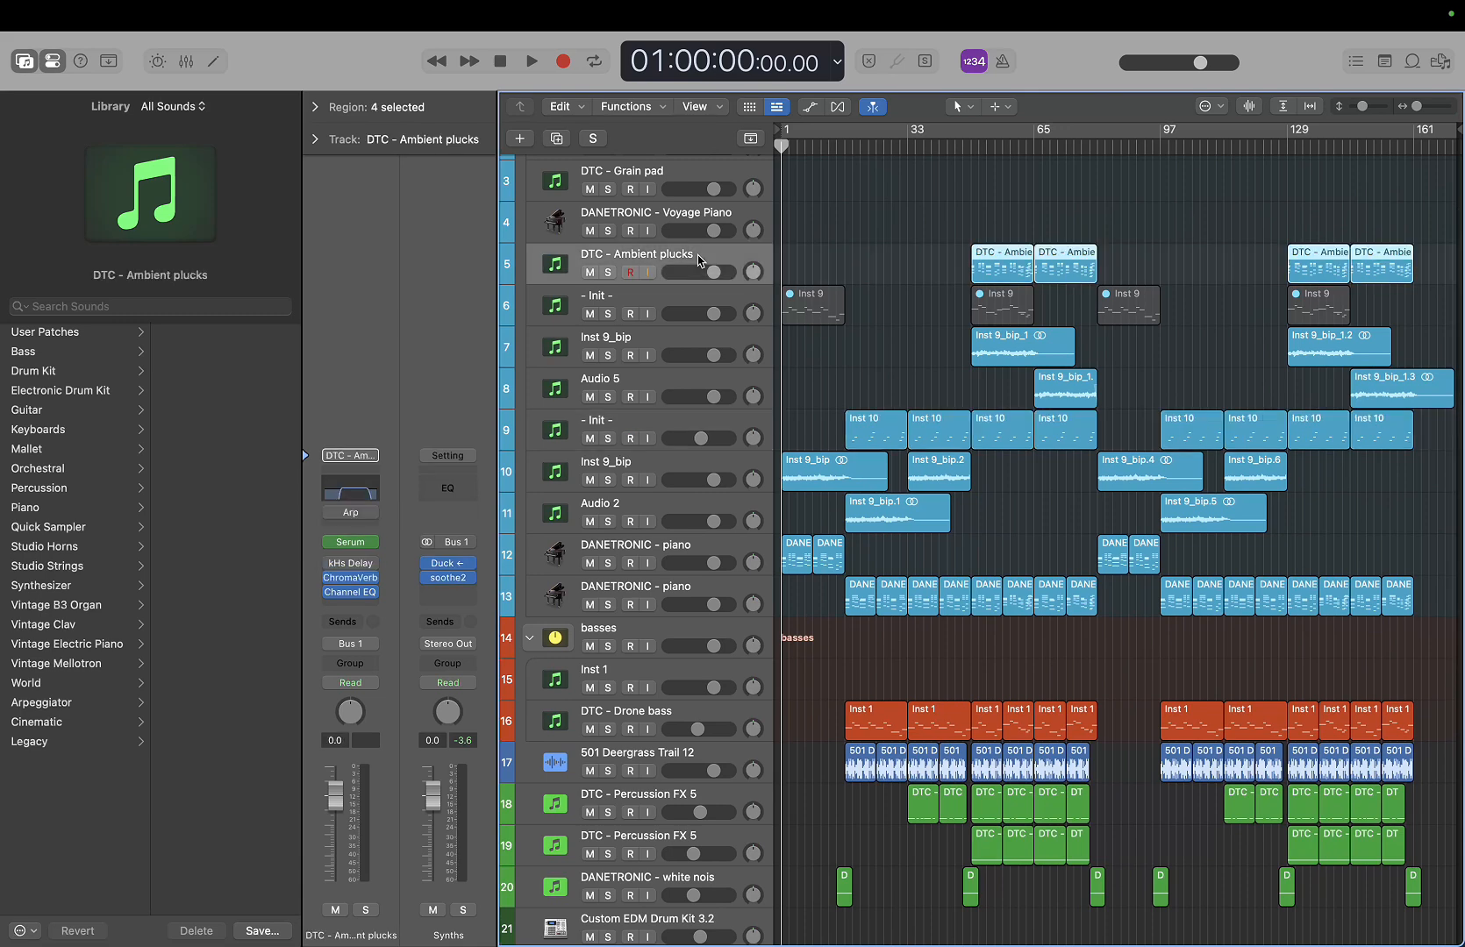
{"action": "left_click", "coordinate": [693, 306]}
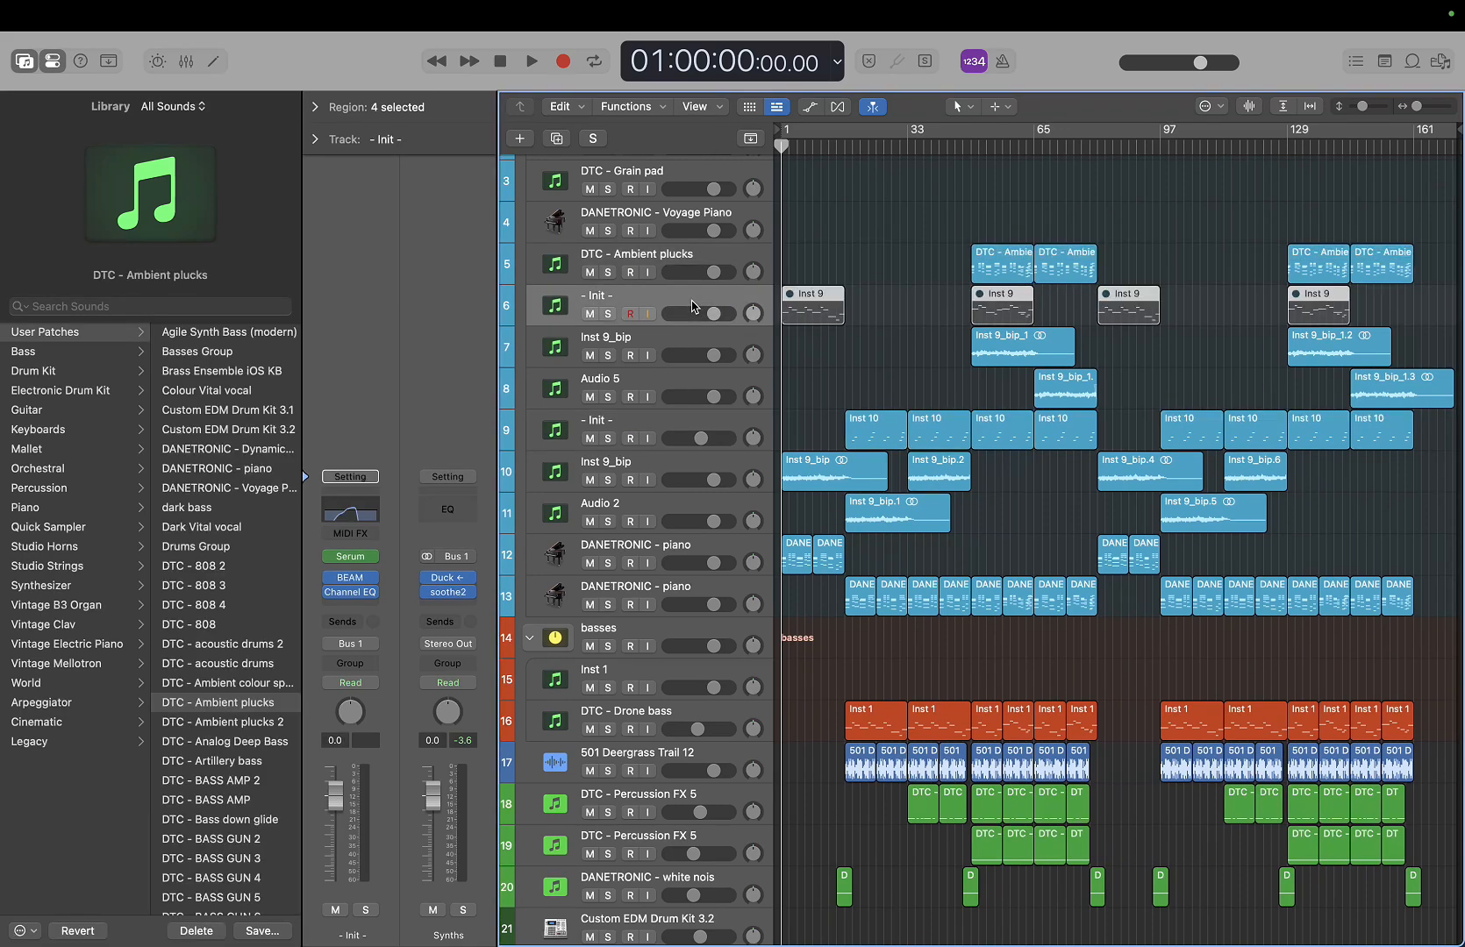
{"action": "left_click", "coordinate": [352, 581]}
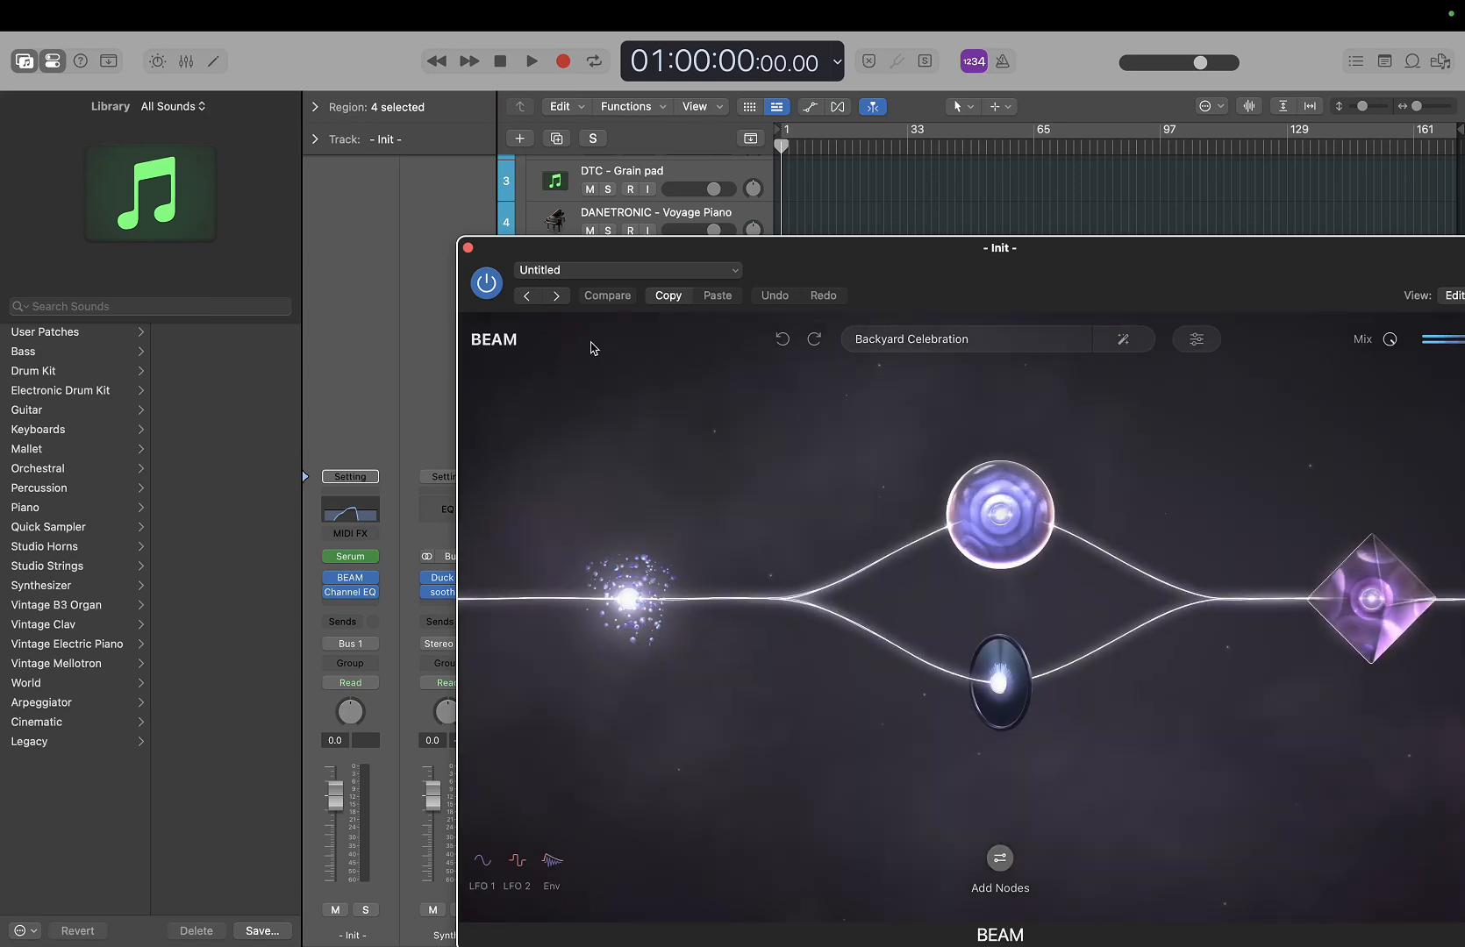
{"action": "left_click", "coordinate": [468, 247]}
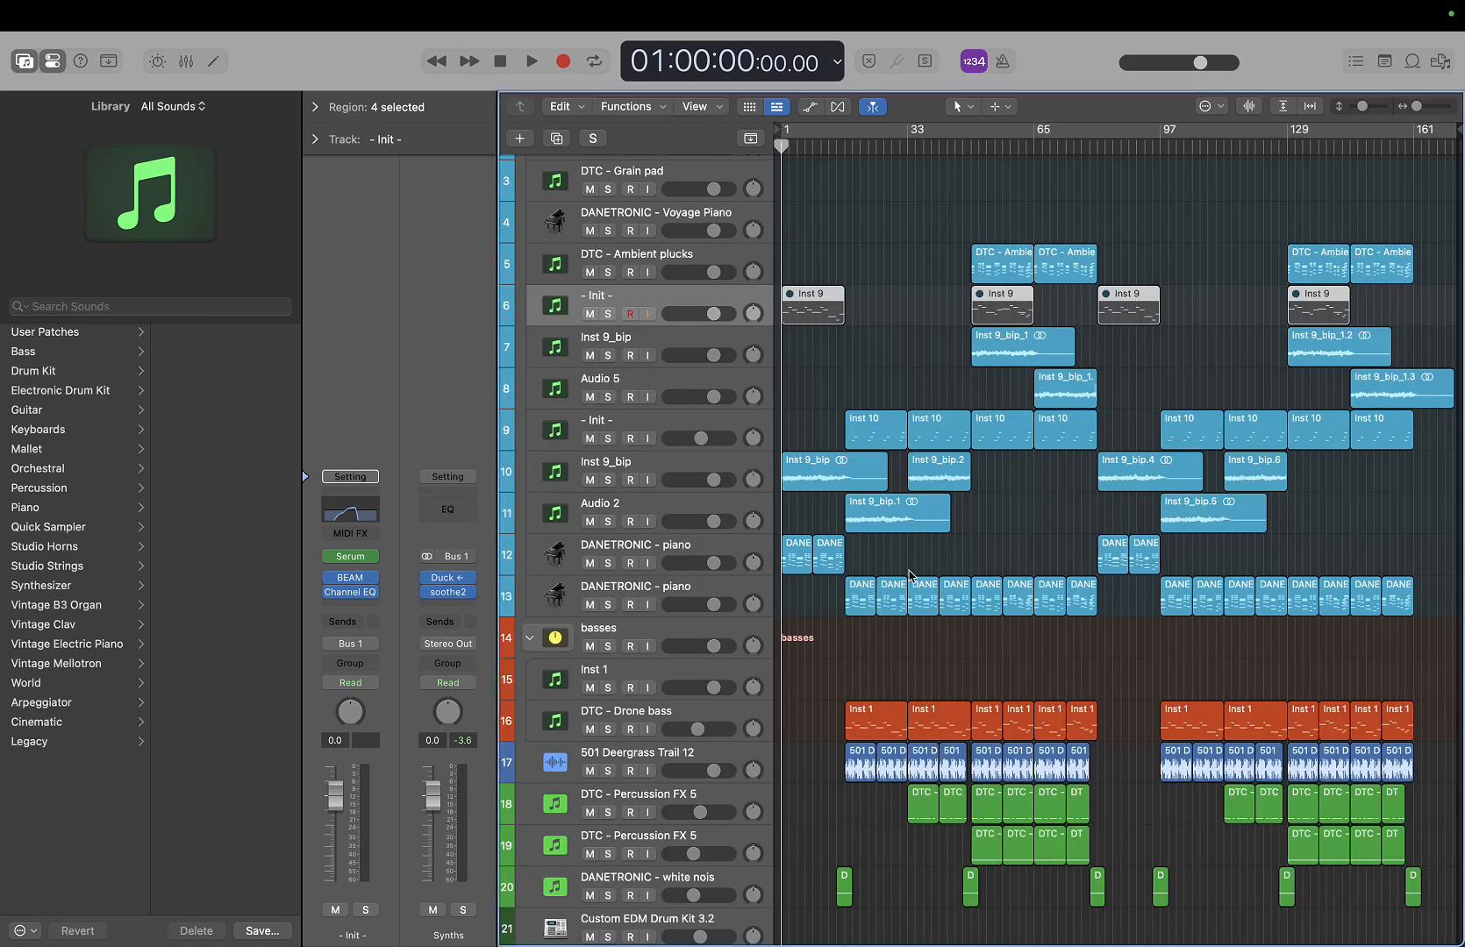
Select both DANETRONIC - piano tracks, then deselect the piano regions
{"action": "left_click", "coordinate": [704, 545]}
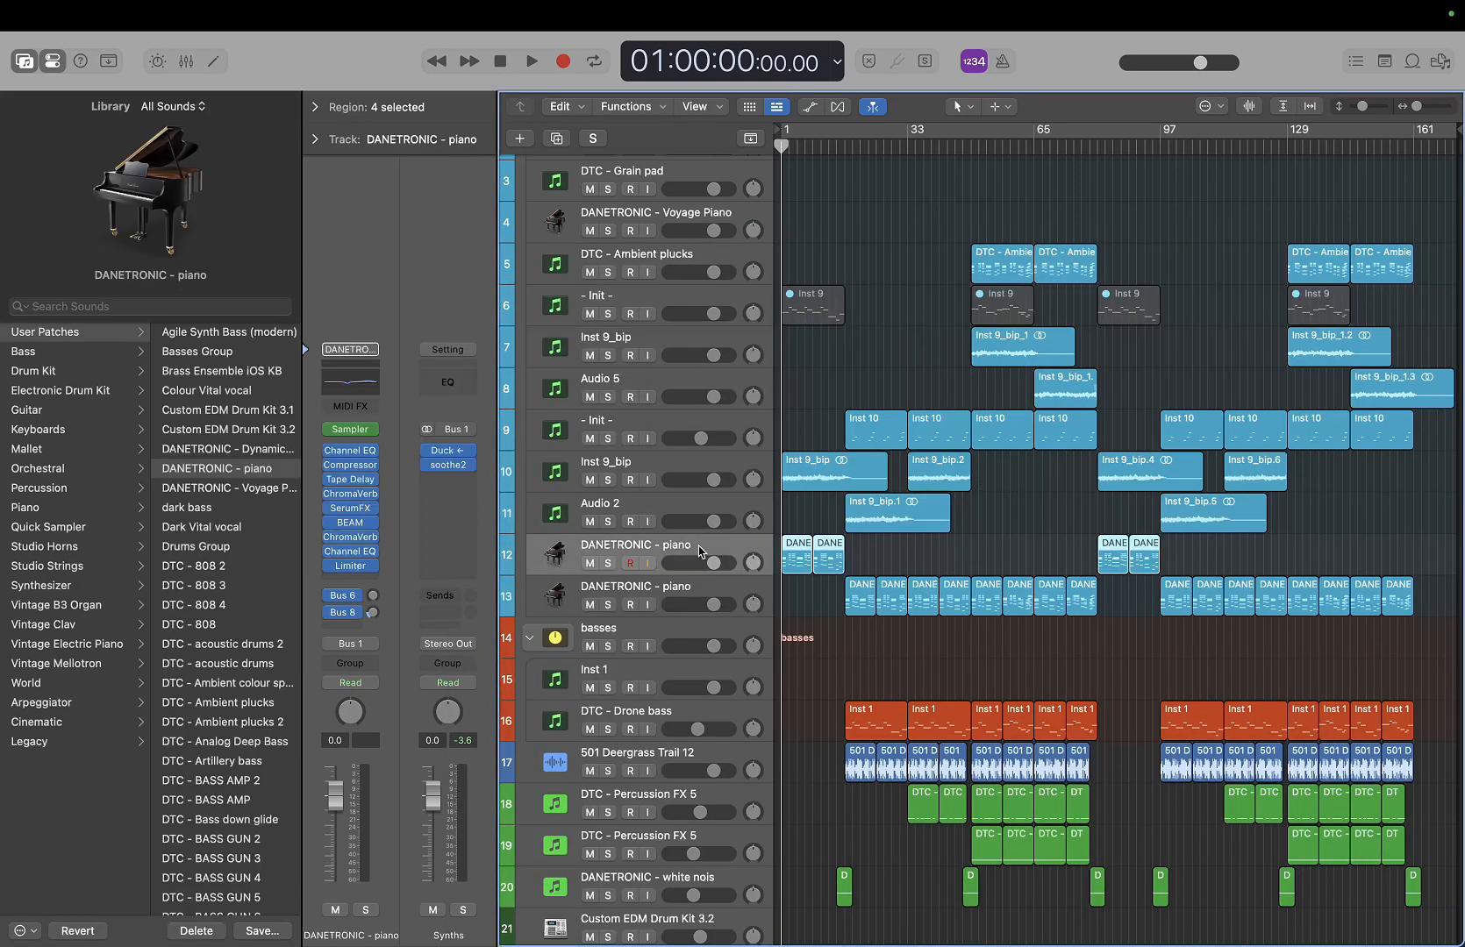
{"action": "left_click", "coordinate": [726, 601]}
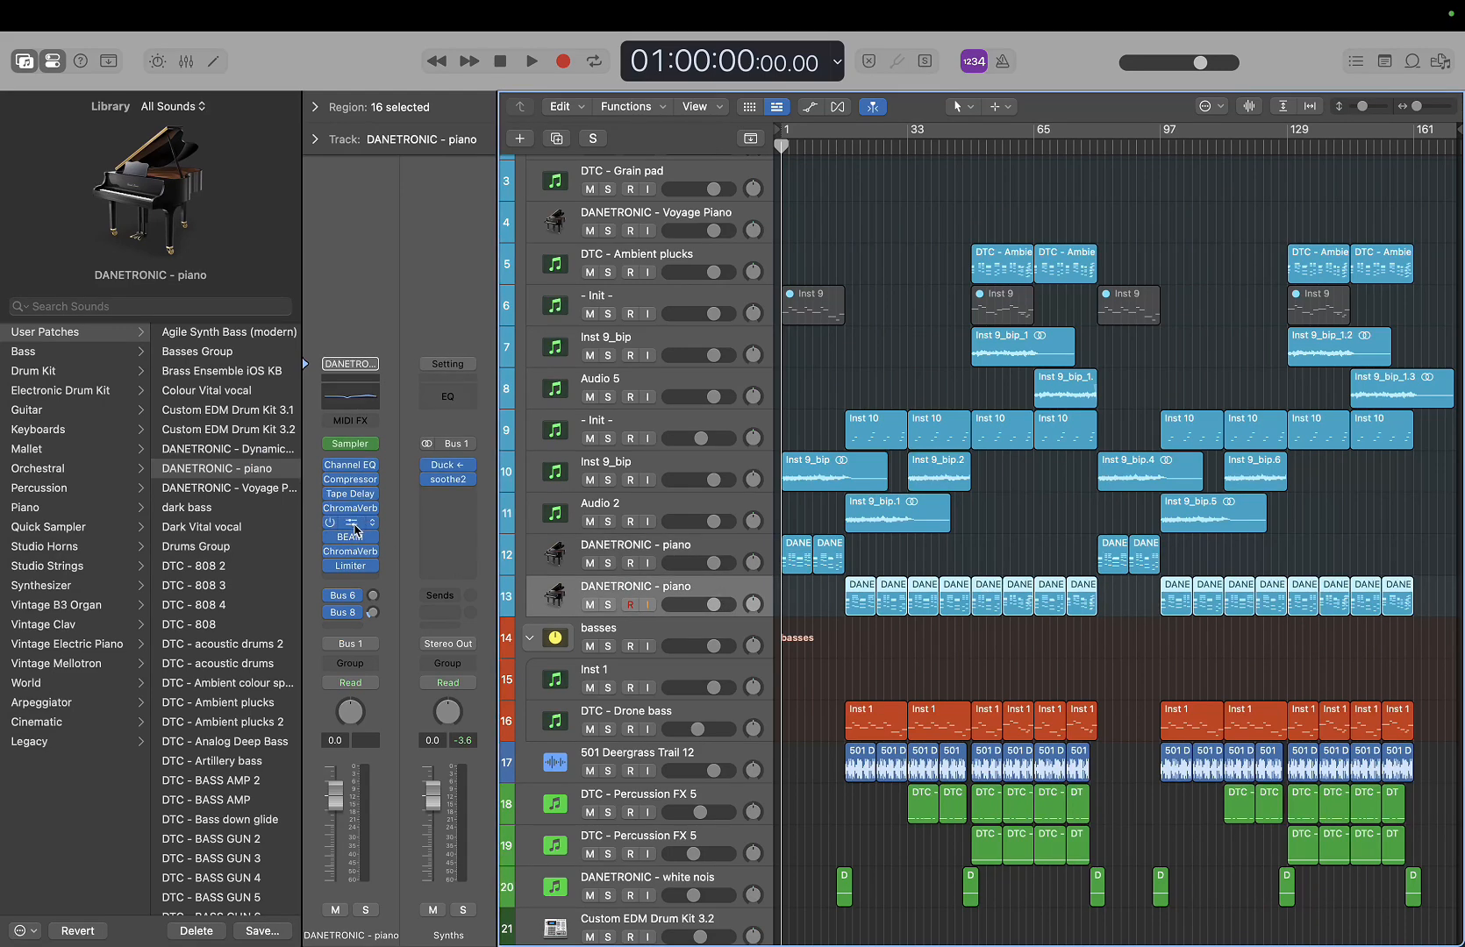
{"action": "scroll", "coordinate": [753, 649], "scroll_direction": "down", "scroll_amount": 10}
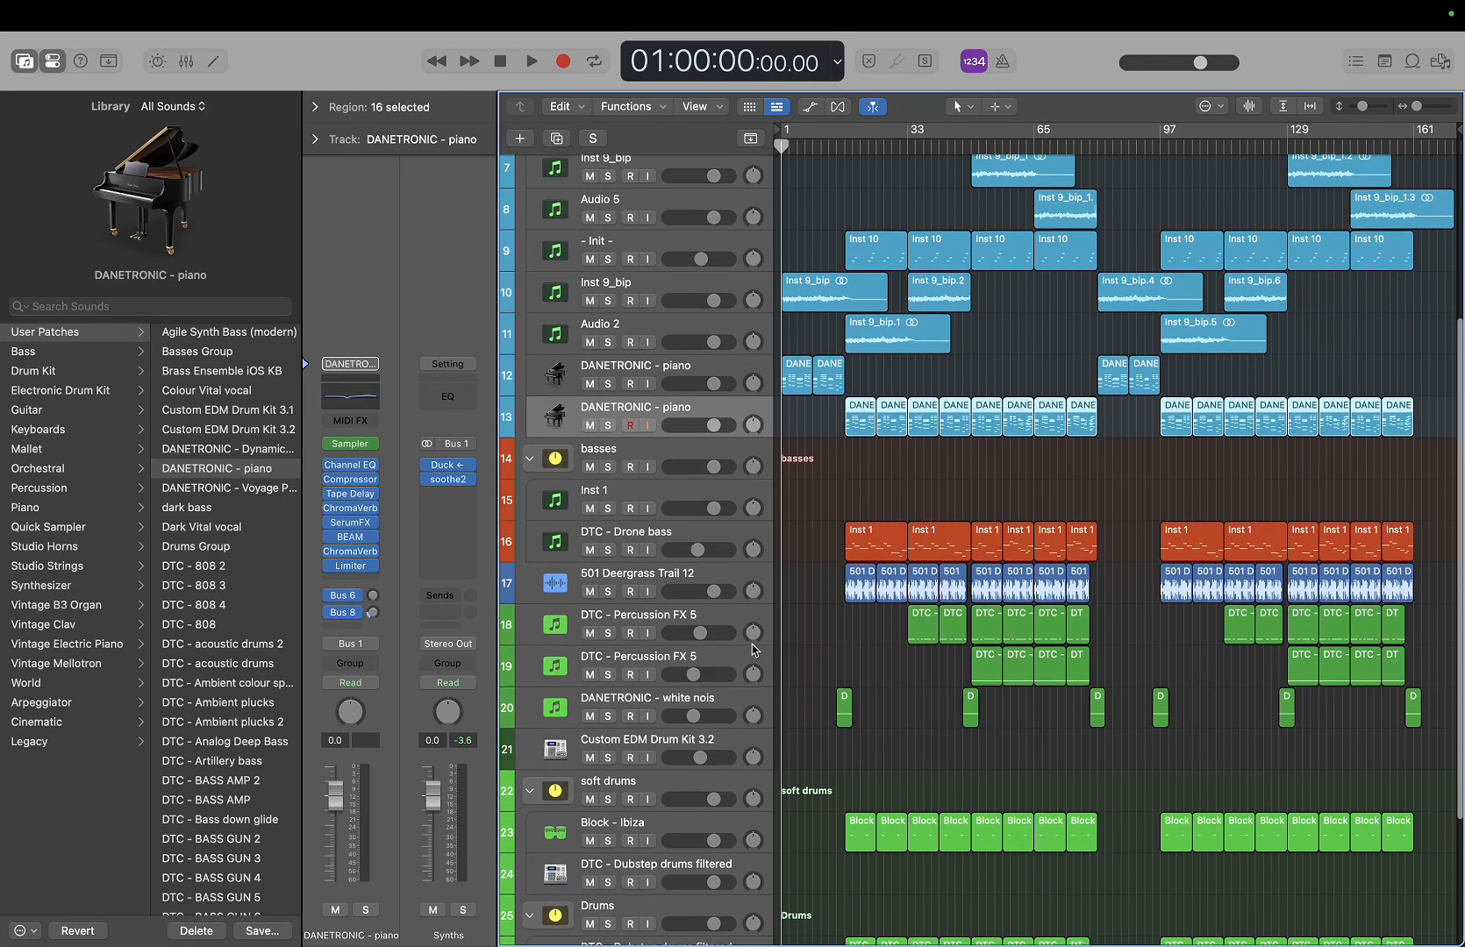
{"action": "scroll", "coordinate": [752, 649], "scroll_direction": "up", "scroll_amount": 9}
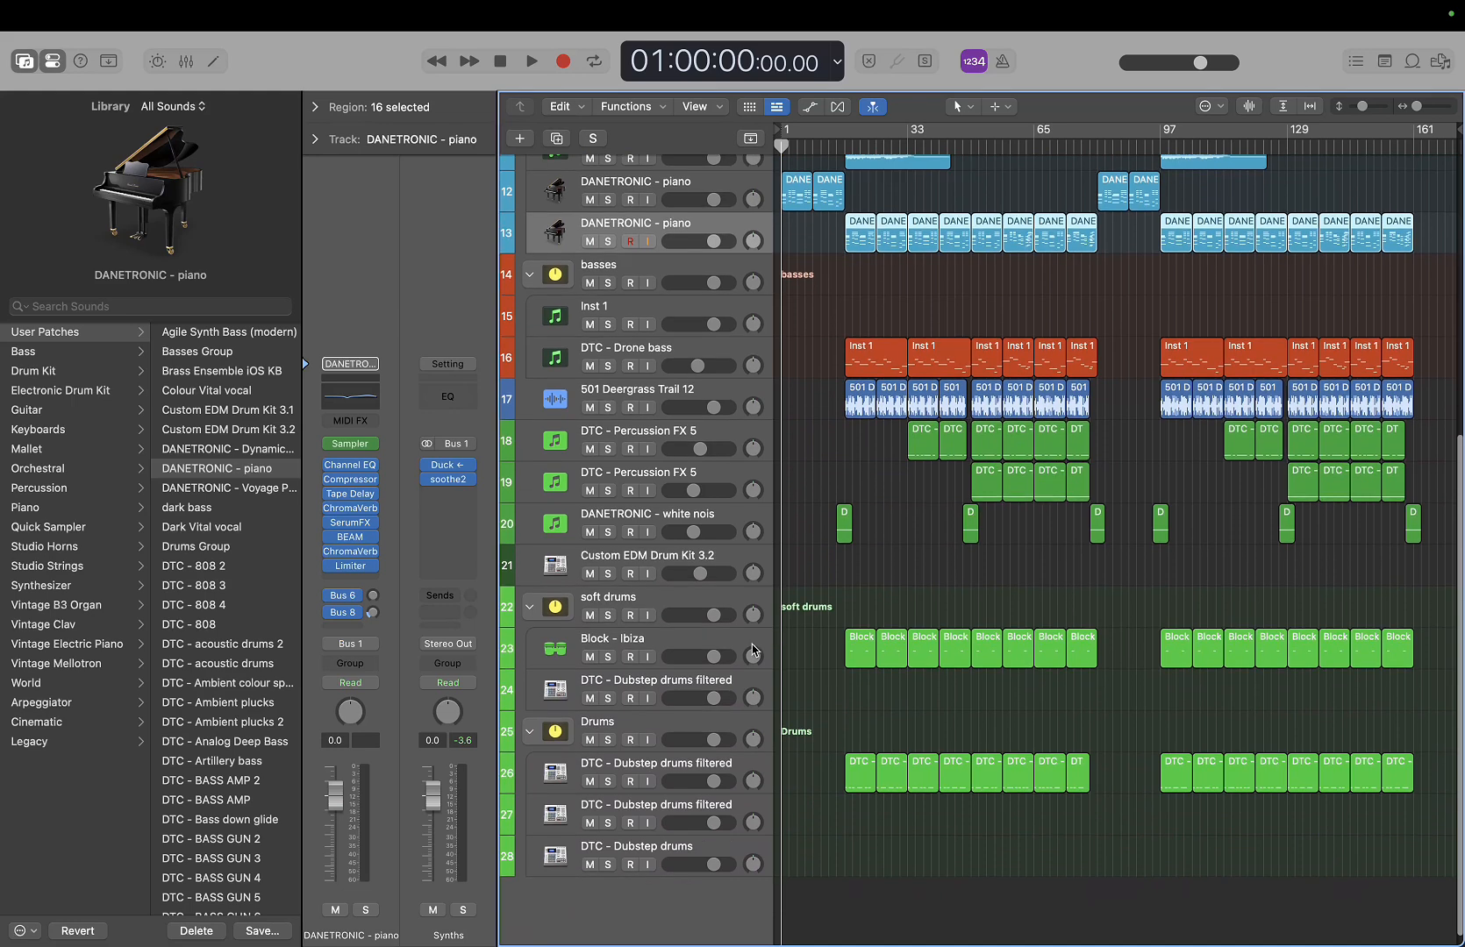
{"action": "scroll", "coordinate": [753, 649], "scroll_direction": "up", "scroll_amount": 2}
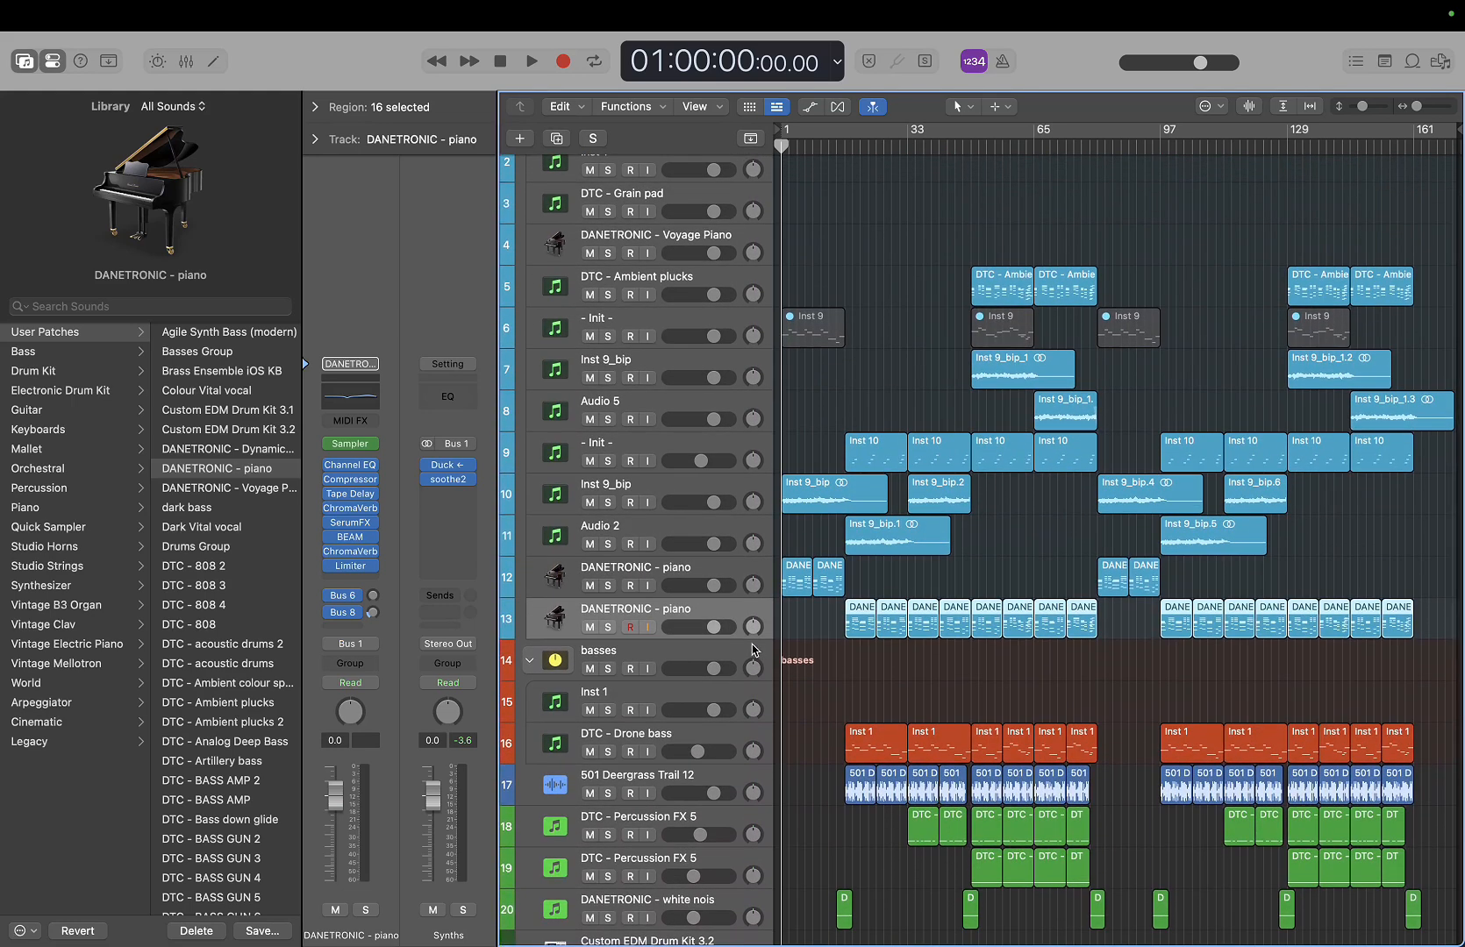
{"action": "left_click", "coordinate": [833, 419]}
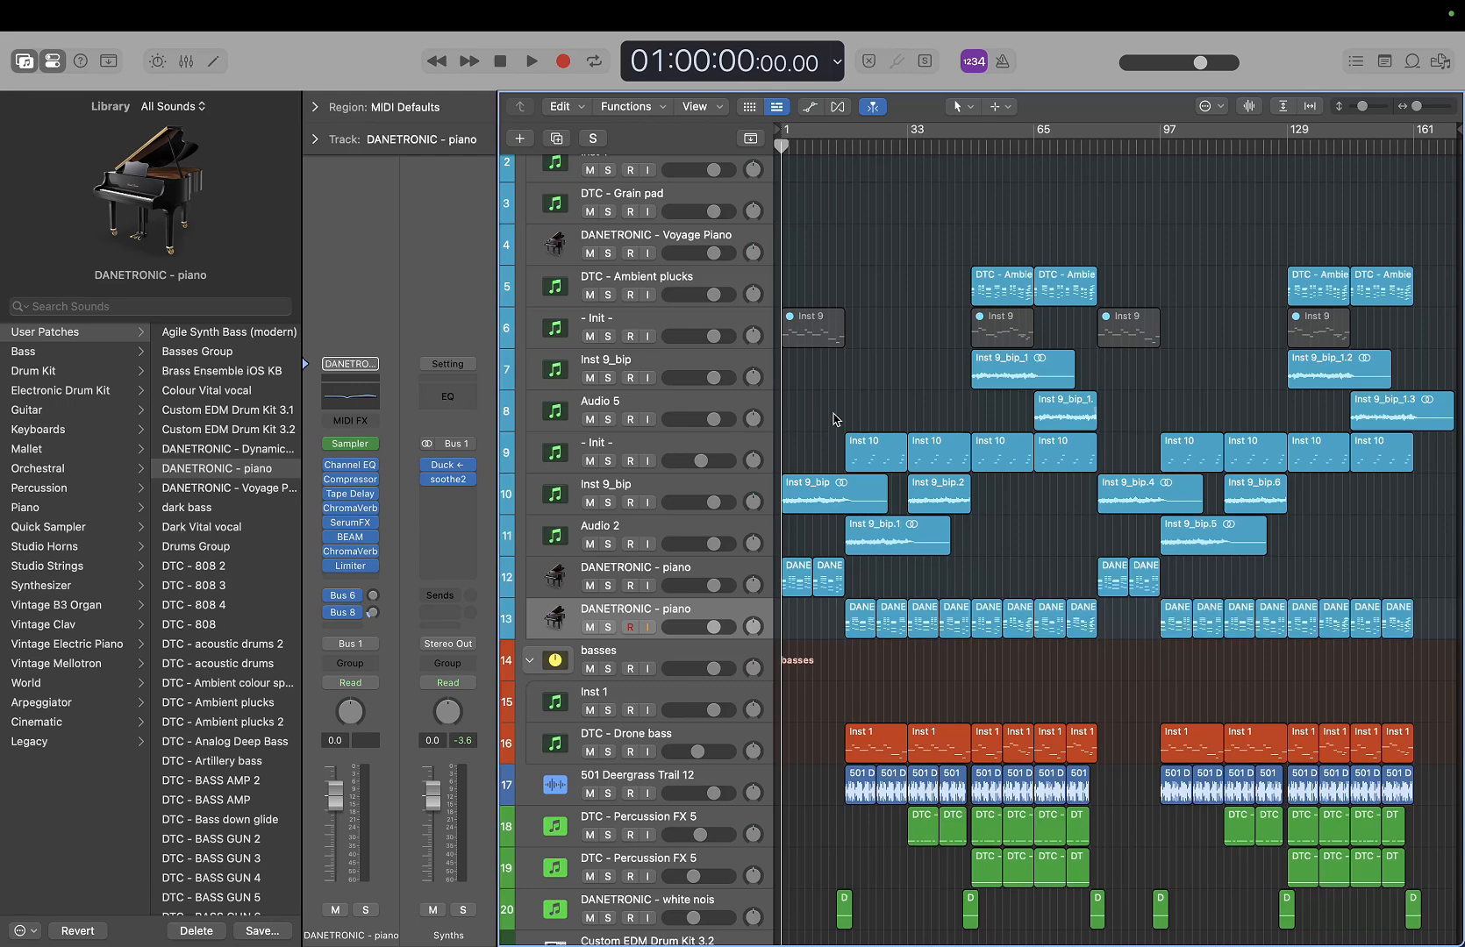
{"action": "scroll", "coordinate": [882, 394], "scroll_direction": "down", "scroll_amount": 8}
{"action": "scroll", "coordinate": [882, 394], "scroll_direction": "up", "scroll_amount": 10}
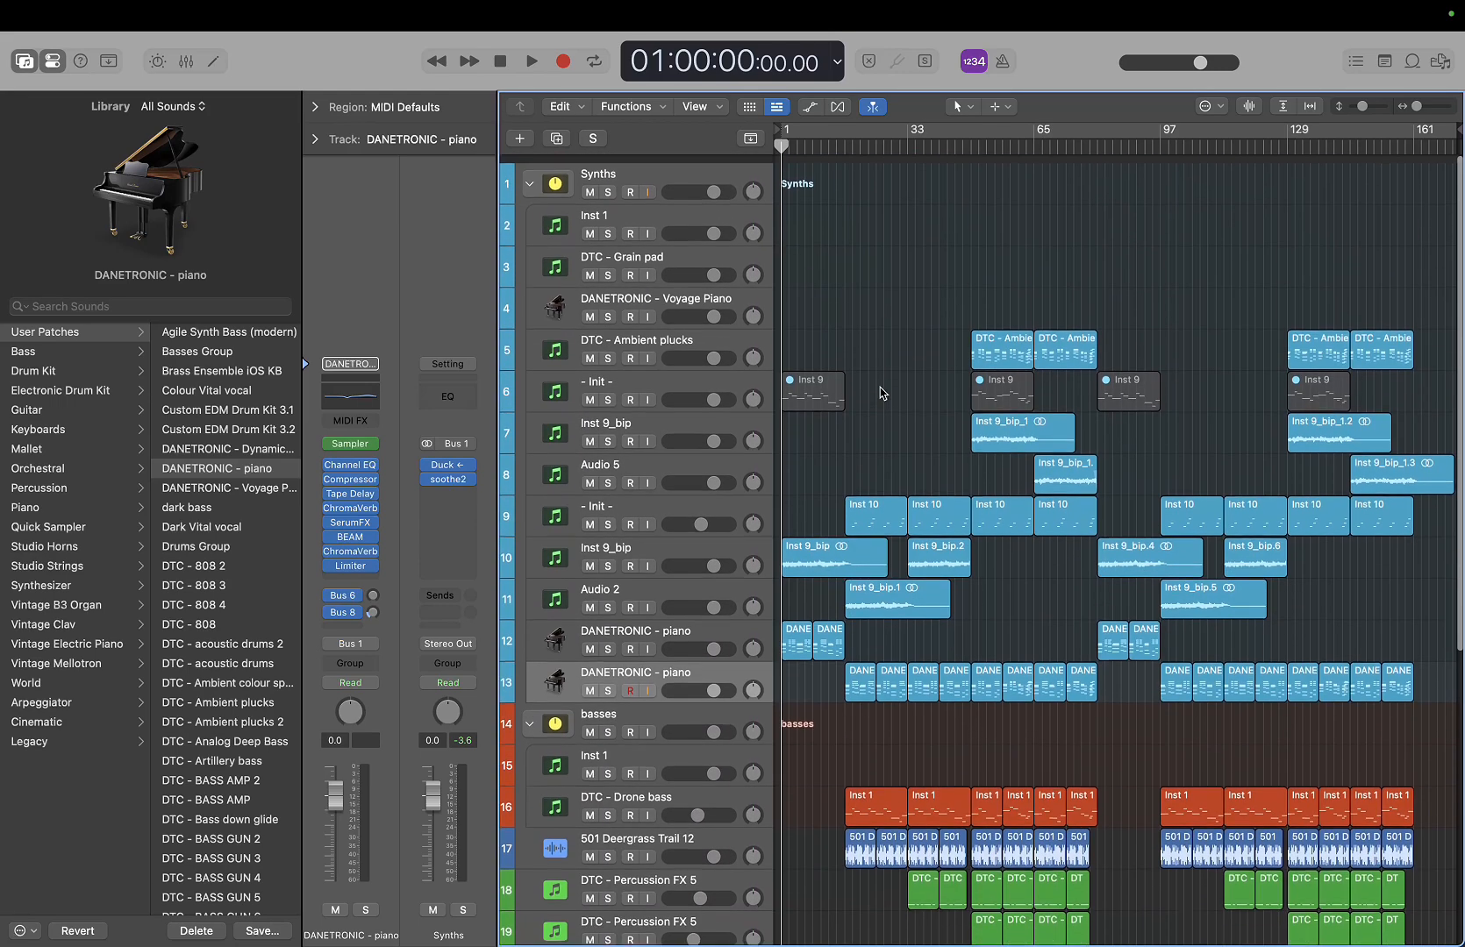
{"action": "key", "text": "space"}
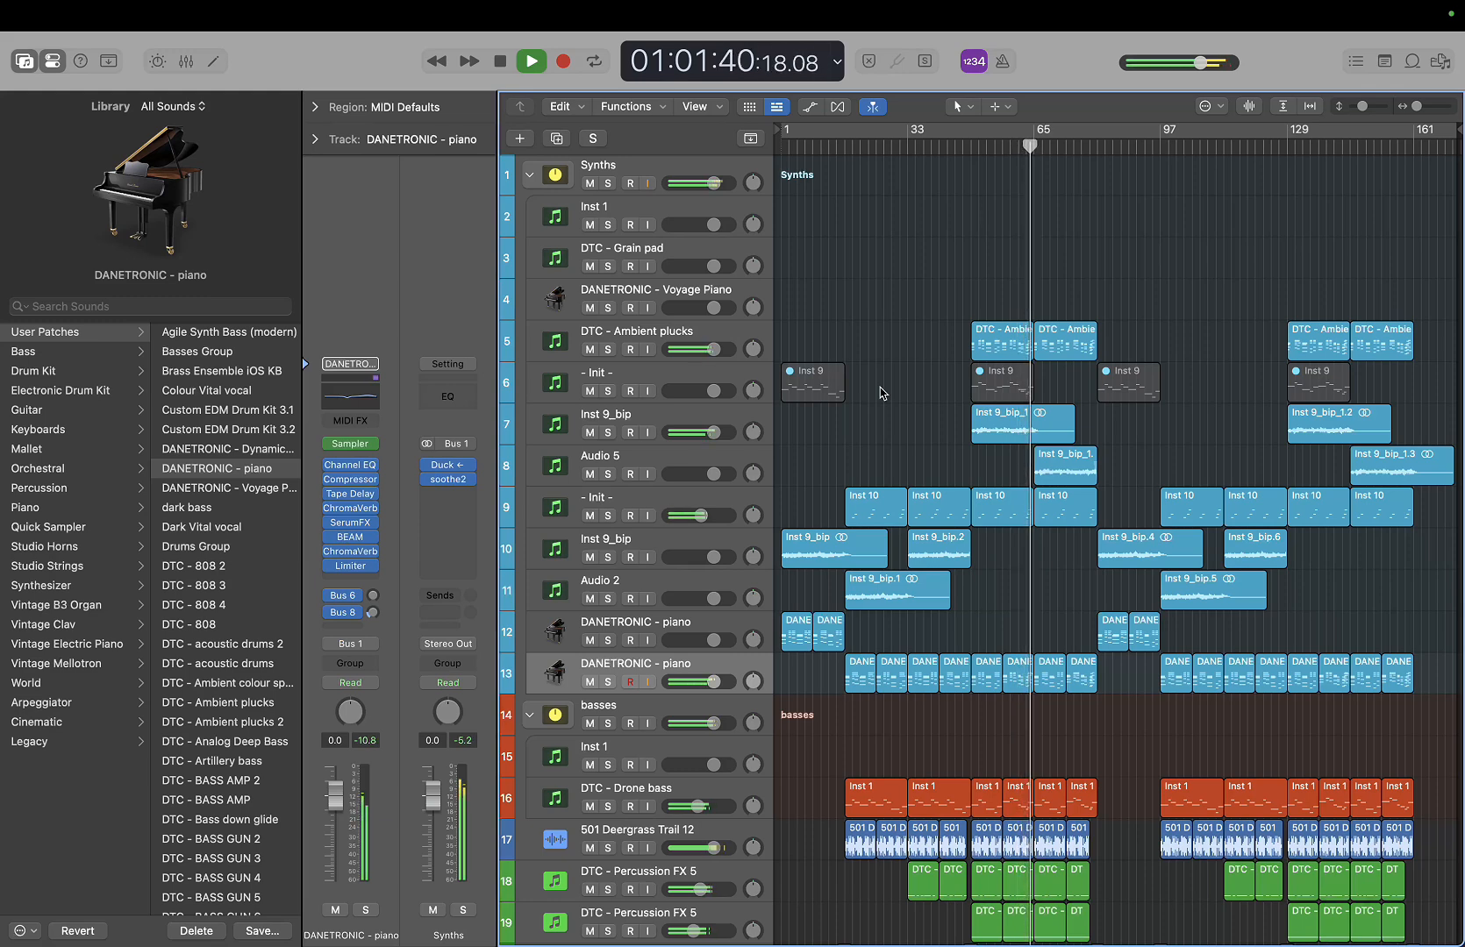
{"action": "key", "text": "space"}
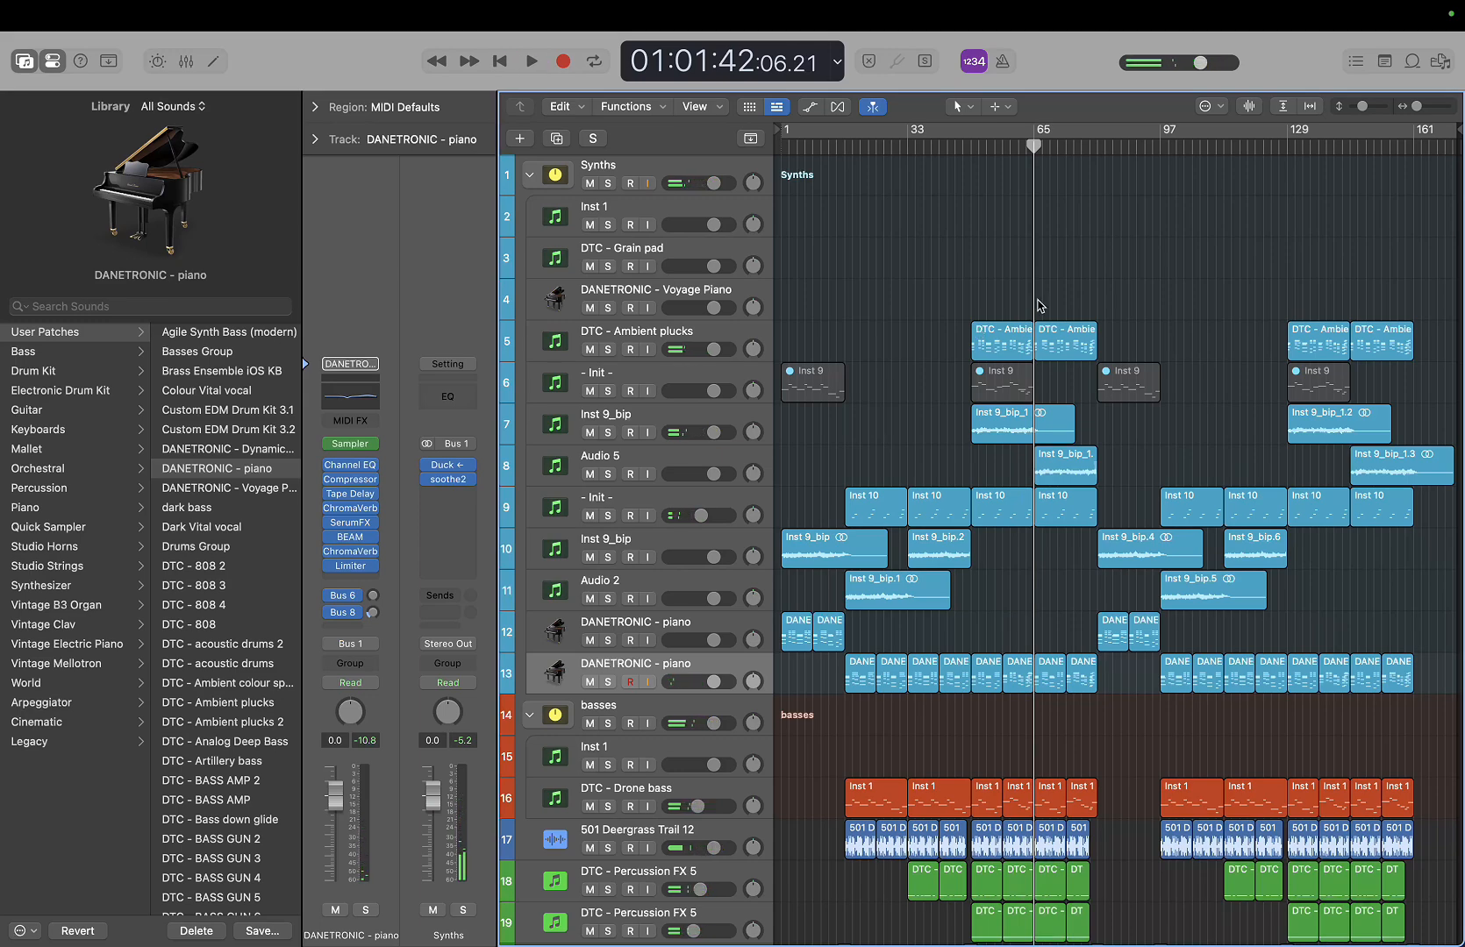
{"action": "scroll", "coordinate": [968, 575], "scroll_direction": "down", "scroll_amount": 10}
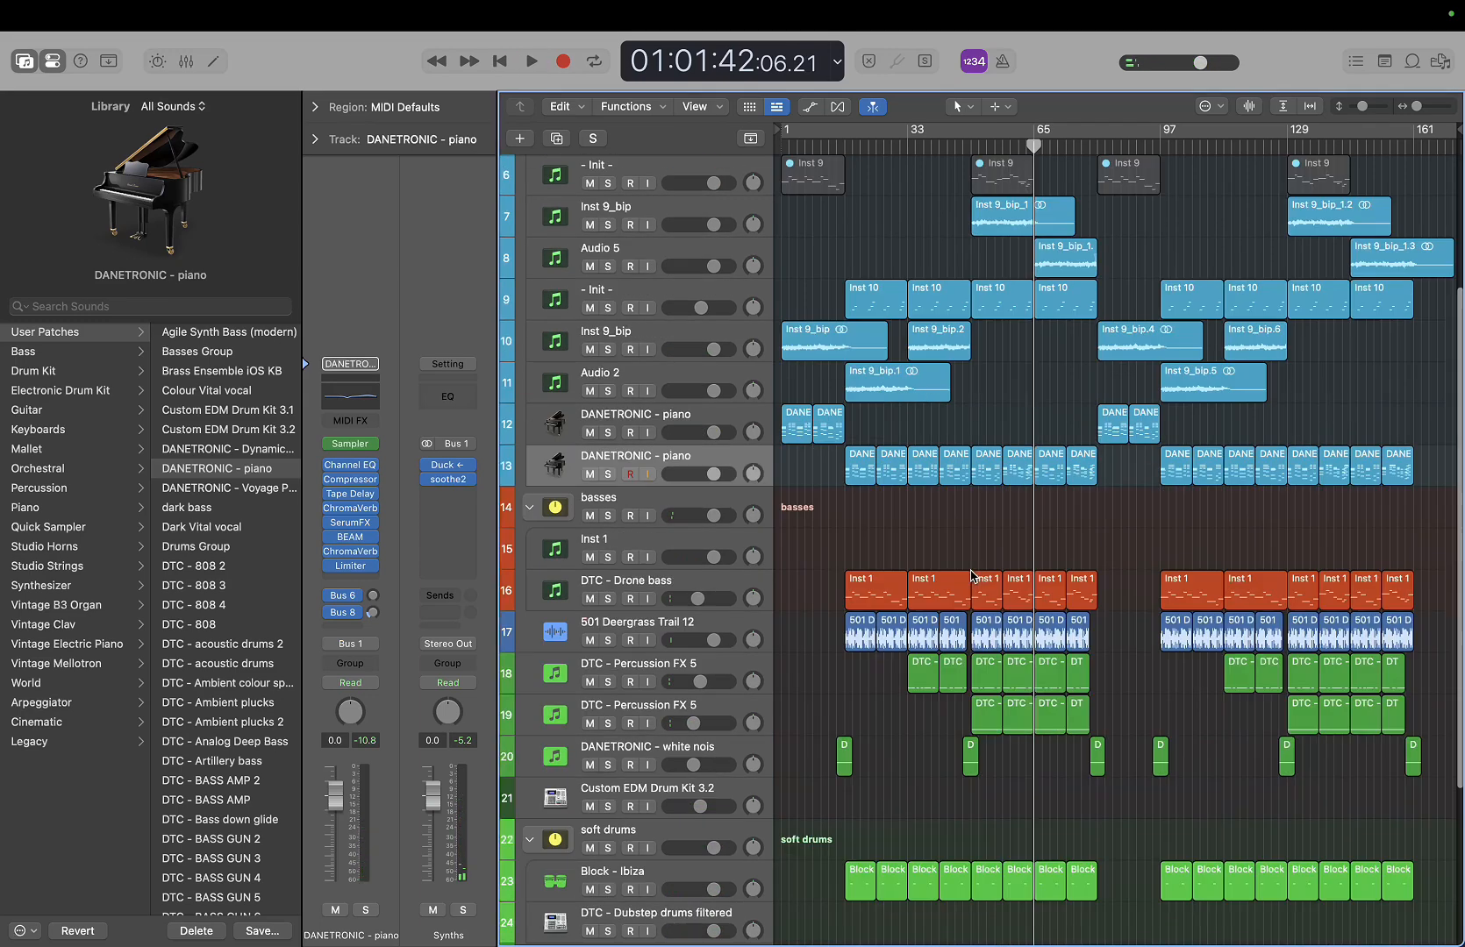
{"action": "scroll", "coordinate": [971, 576], "scroll_direction": "up", "scroll_amount": 15}
{"action": "scroll", "coordinate": [972, 577], "scroll_direction": "down", "scroll_amount": 10}
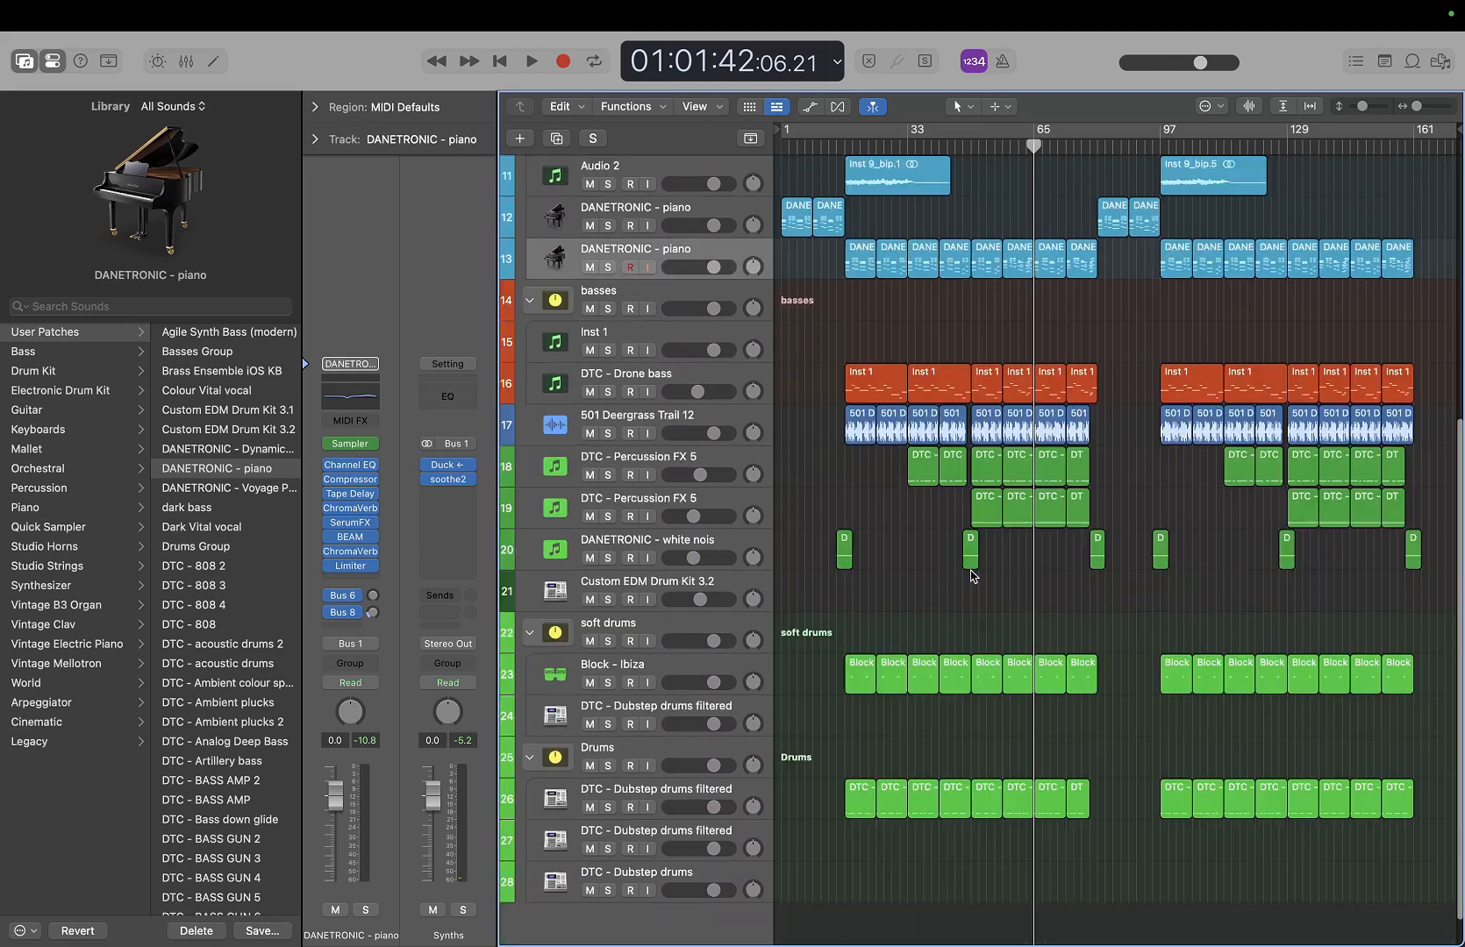
{"action": "scroll", "coordinate": [972, 575], "scroll_direction": "up", "scroll_amount": 12}
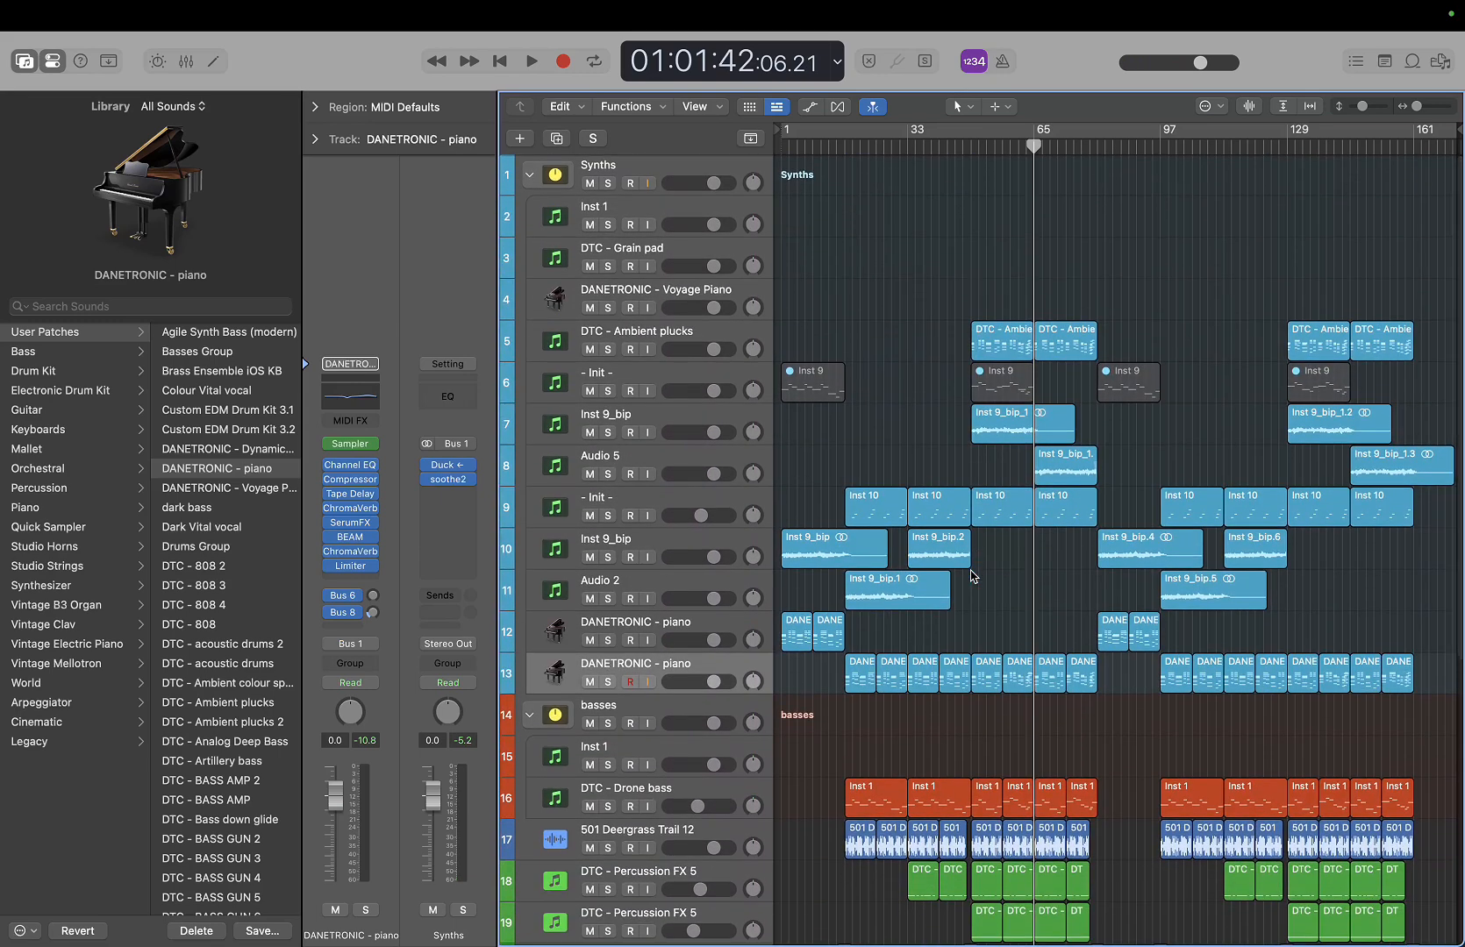
{"action": "scroll", "coordinate": [1012, 436], "scroll_direction": "down", "scroll_amount": 10}
{"action": "scroll", "coordinate": [1012, 436], "scroll_direction": "up", "scroll_amount": 11}
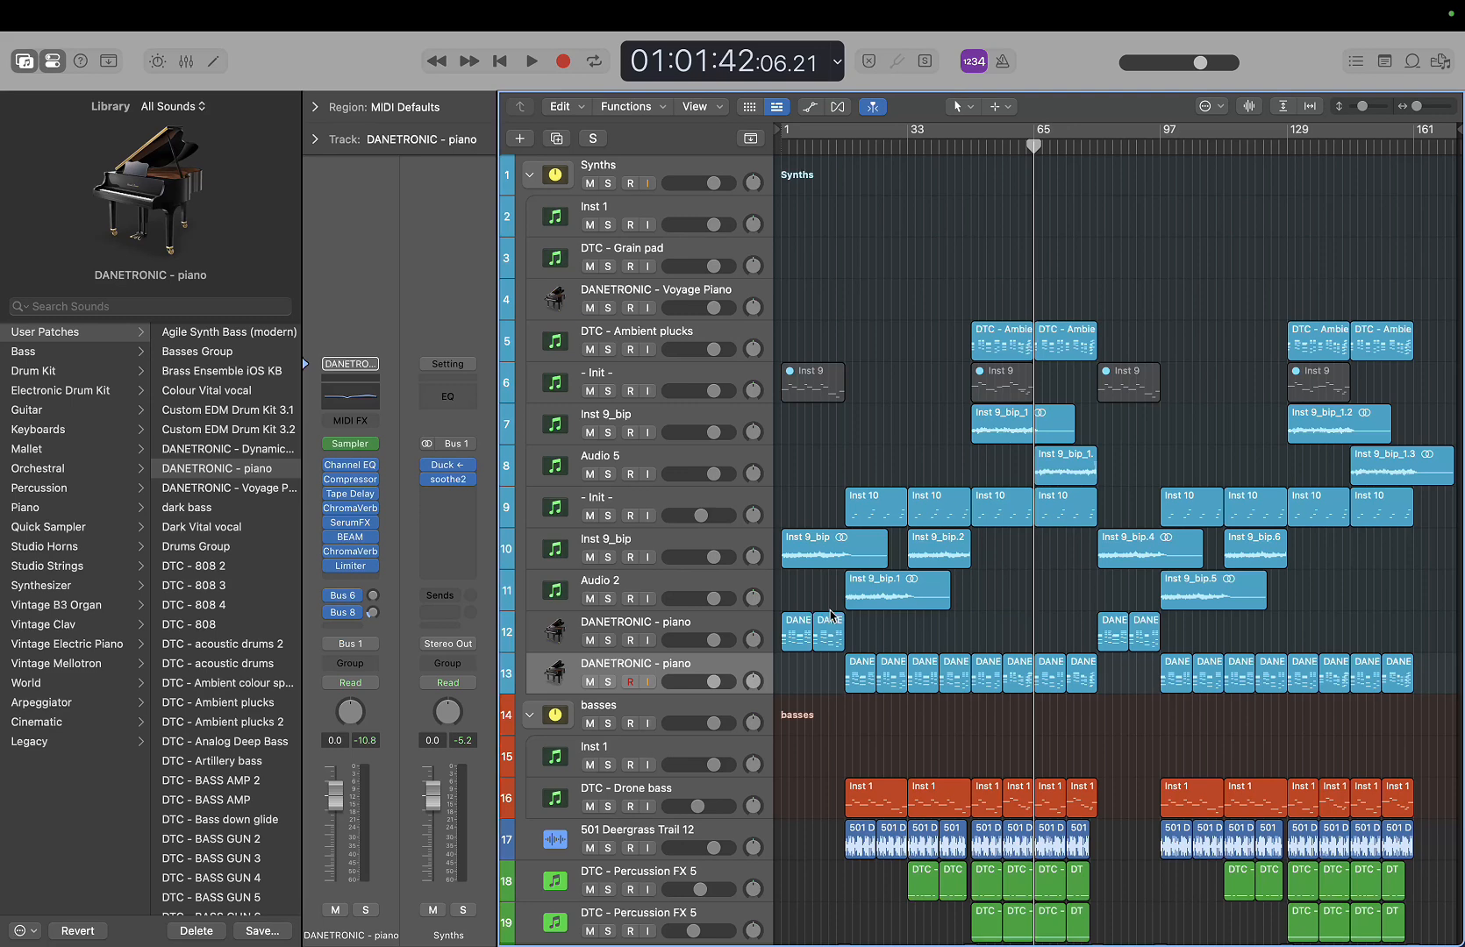
{"action": "key", "text": "Return"}
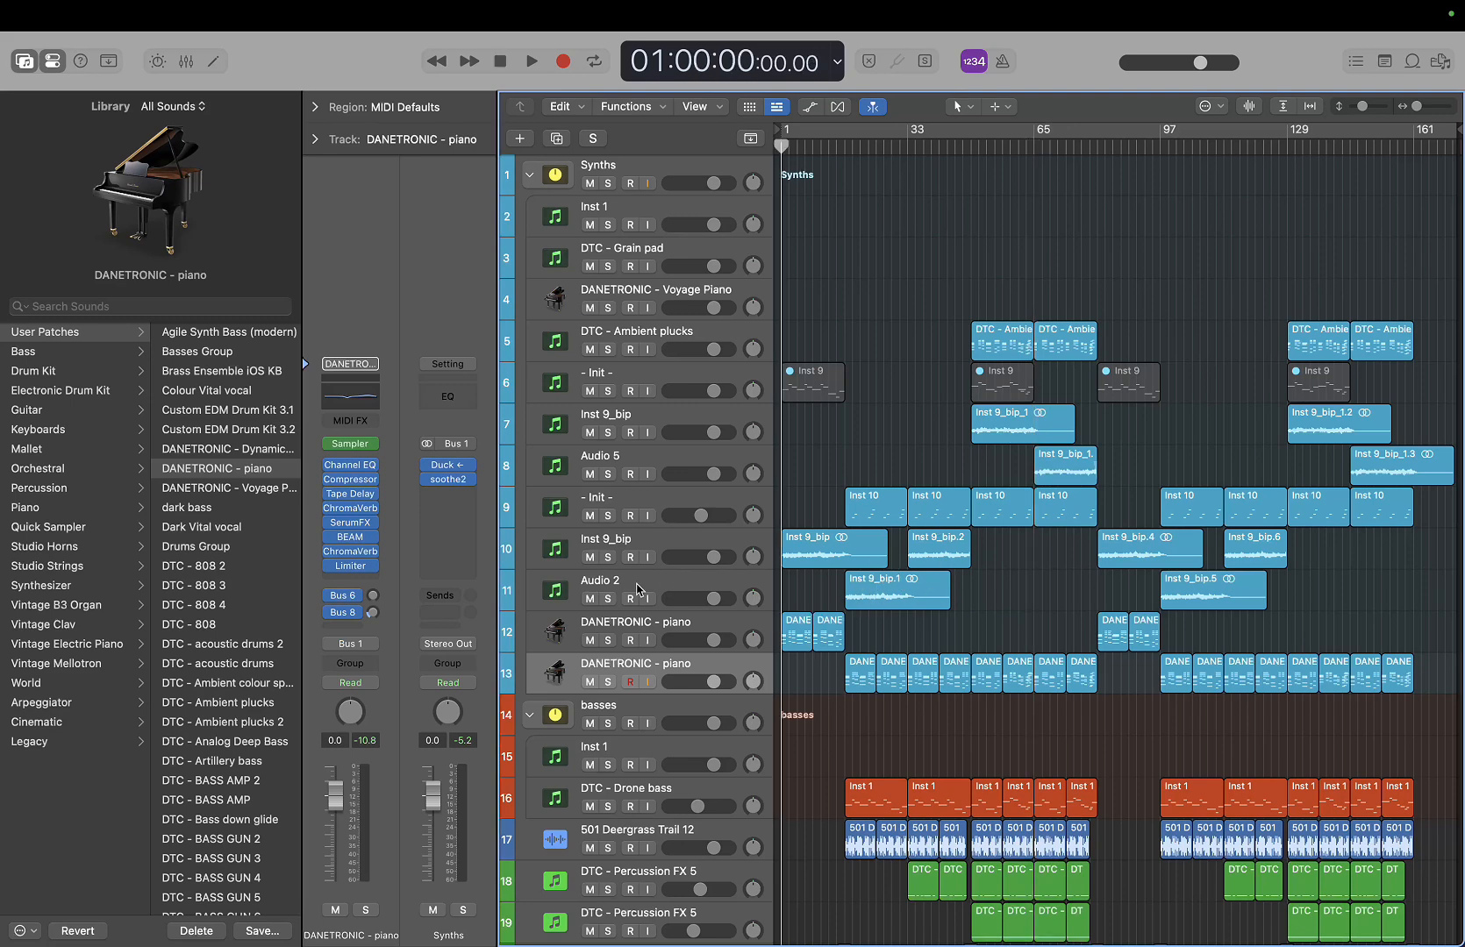
Play the Inst 9_bip track soloed, then unsolo it
{"action": "left_click", "coordinate": [606, 559]}
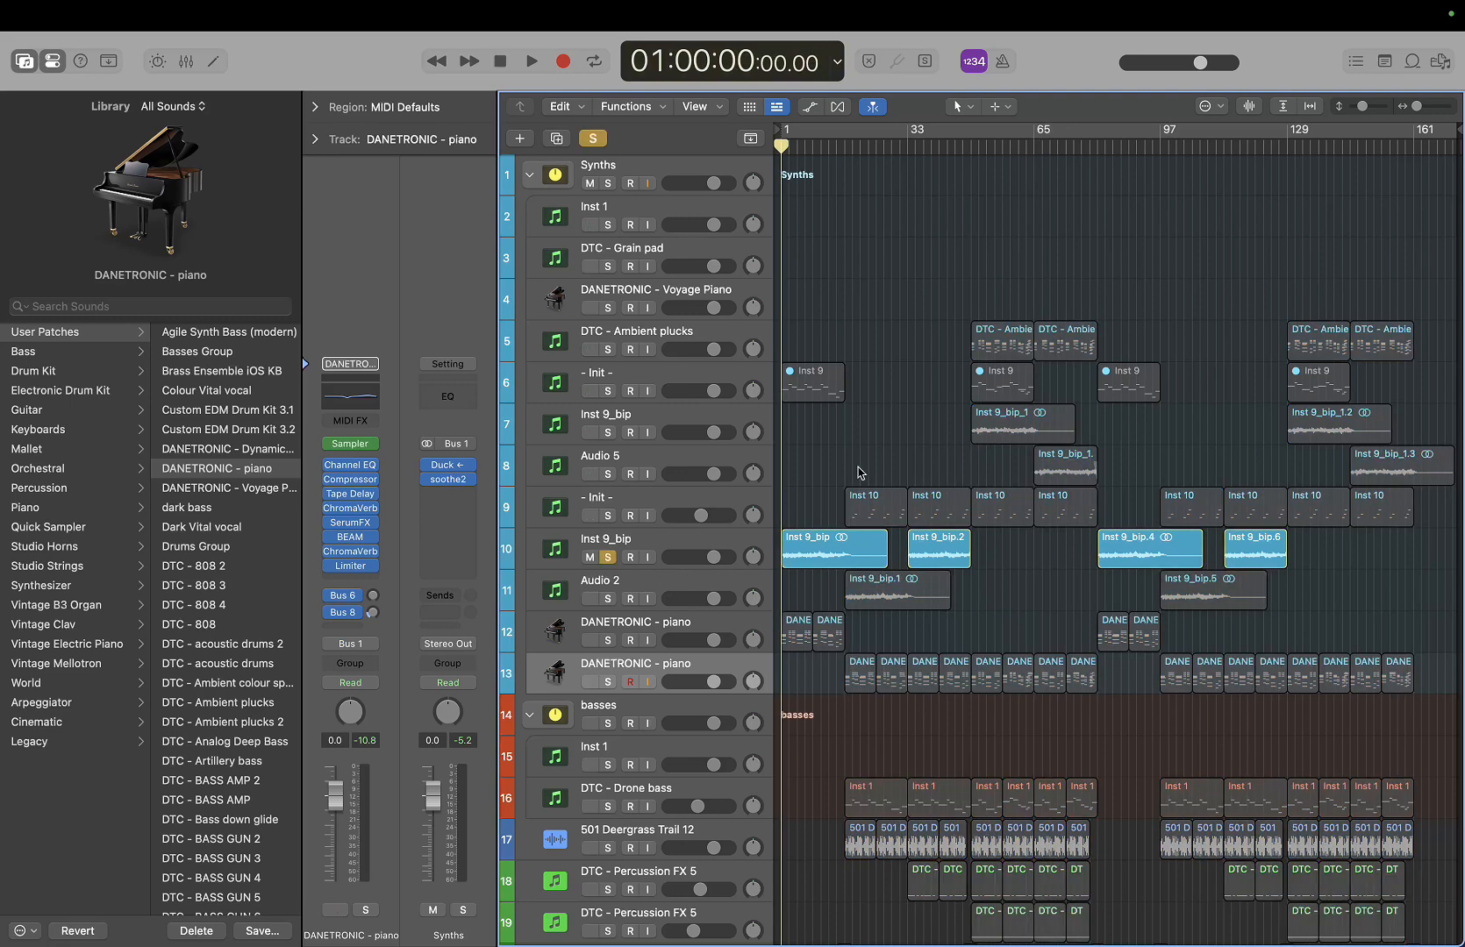
{"action": "key", "text": "space"}
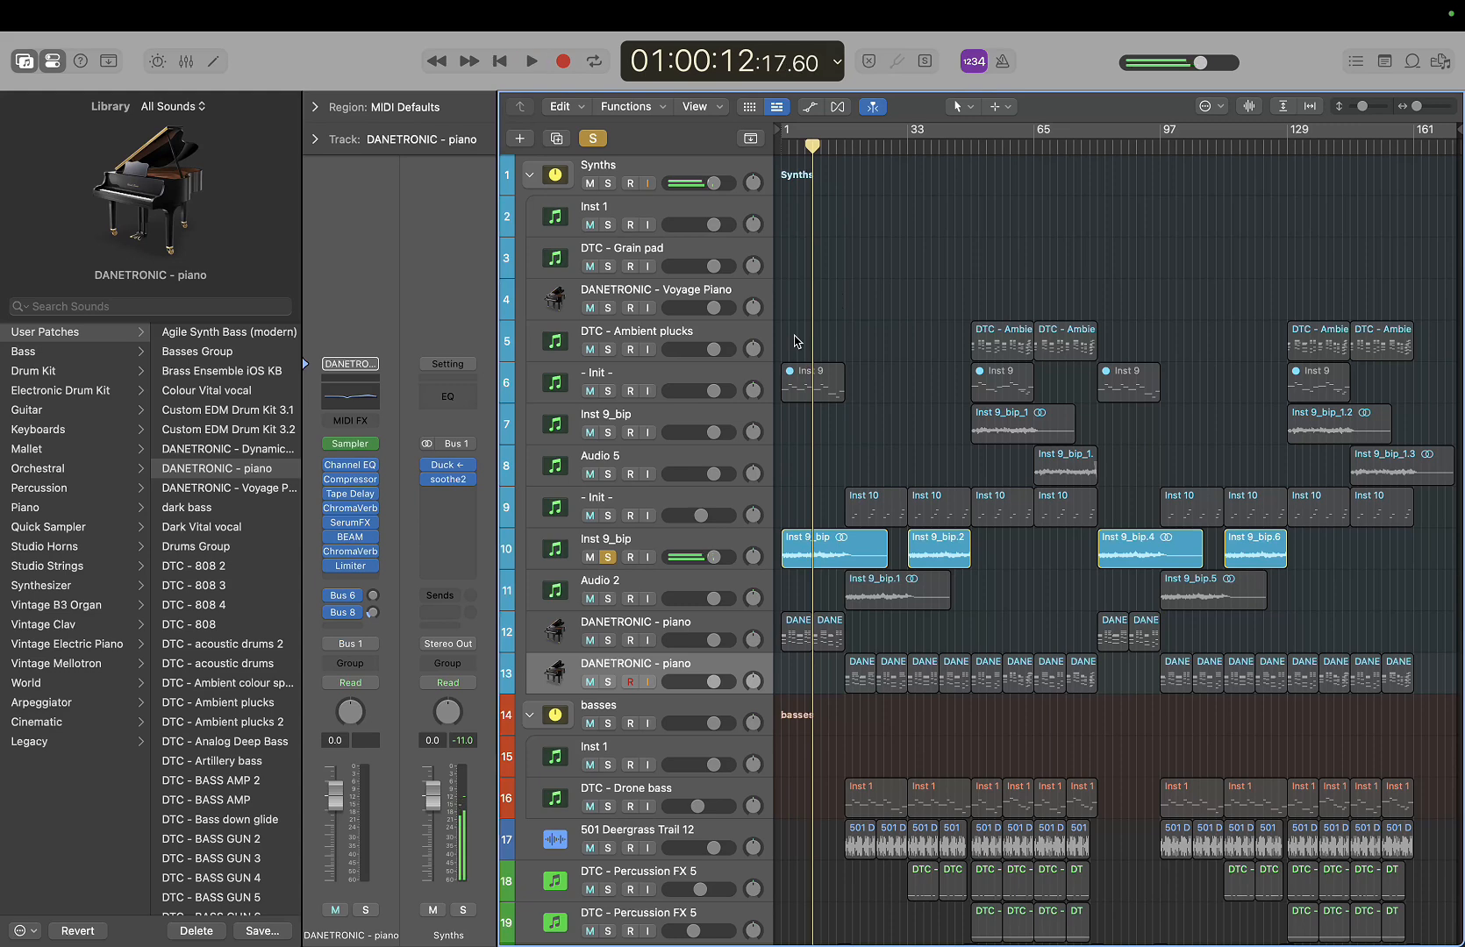
{"action": "left_click", "coordinate": [607, 557]}
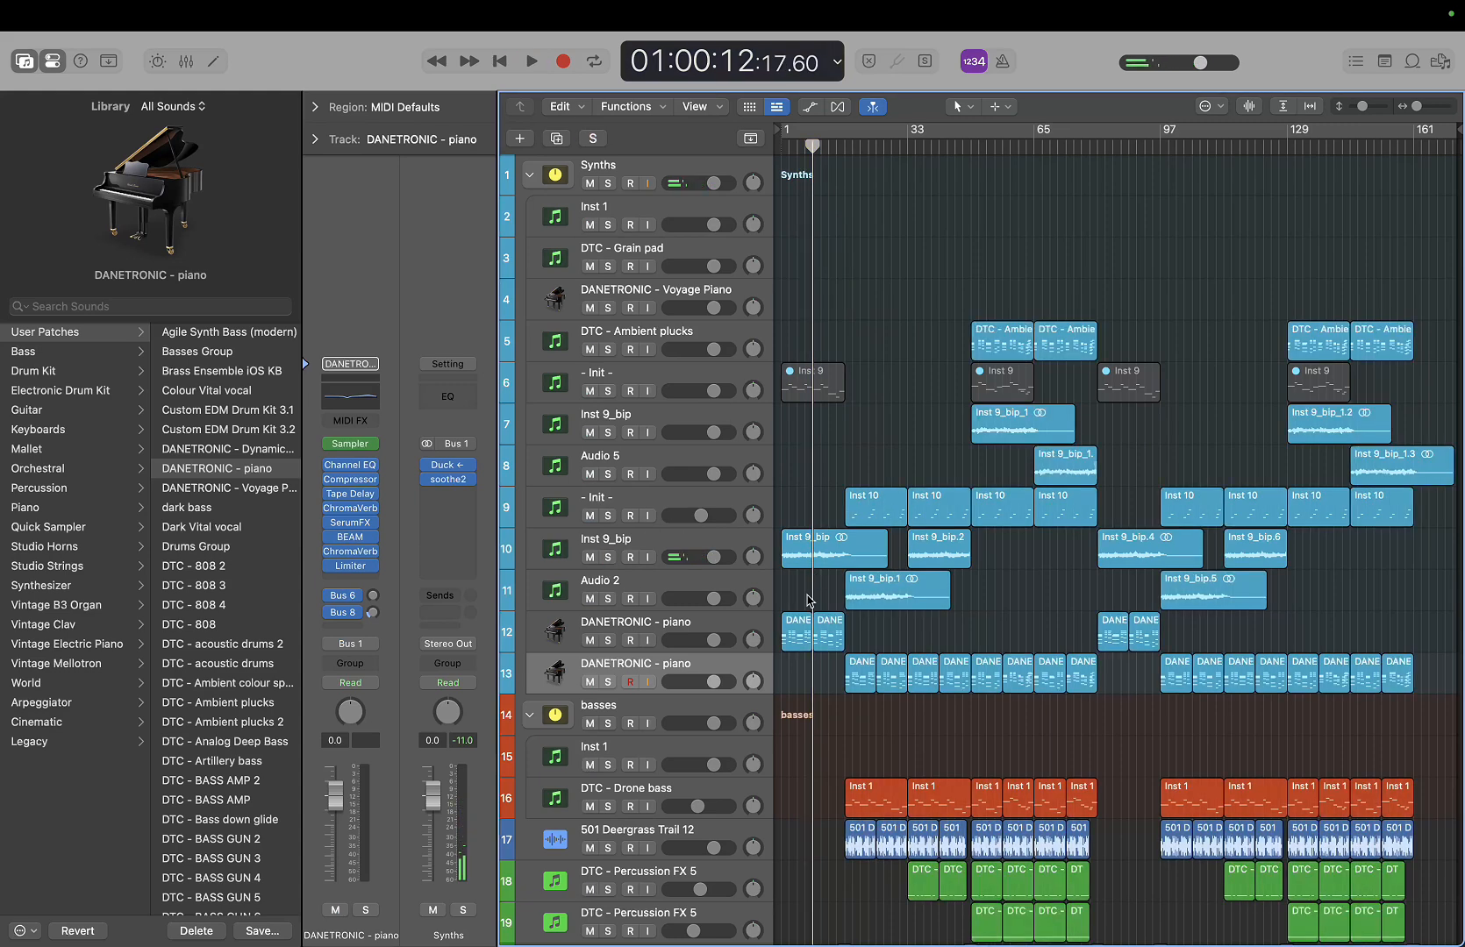
Audition the DANETRONIC - piano track solo while viewing its BEAM effect, then unsolo it
{"action": "left_click", "coordinate": [717, 624]}
{"action": "key", "text": "space"}
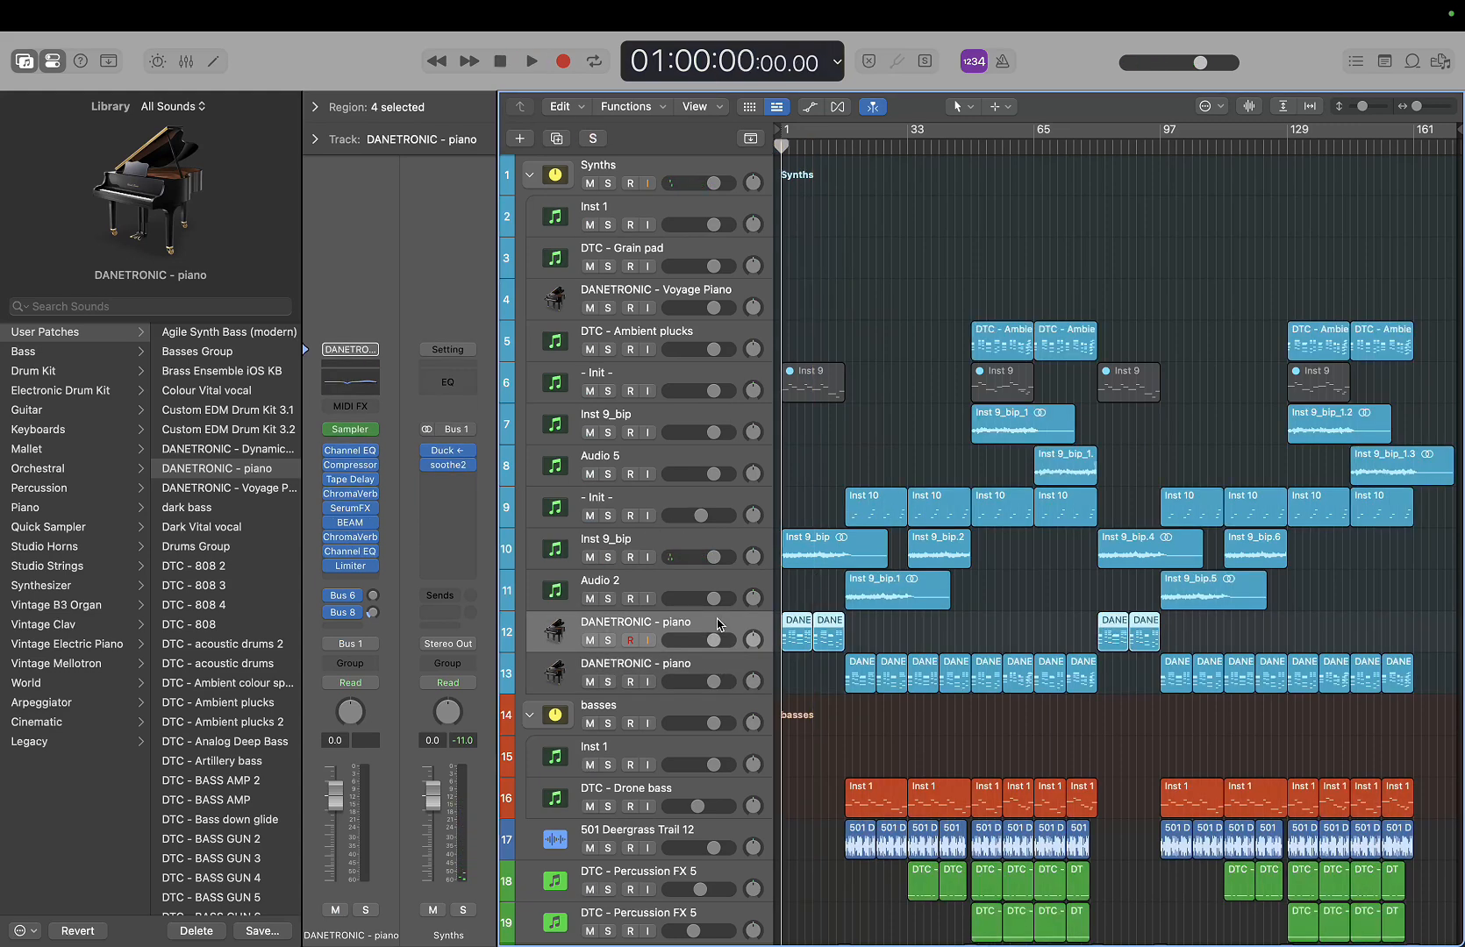
{"action": "left_click", "coordinate": [607, 642]}
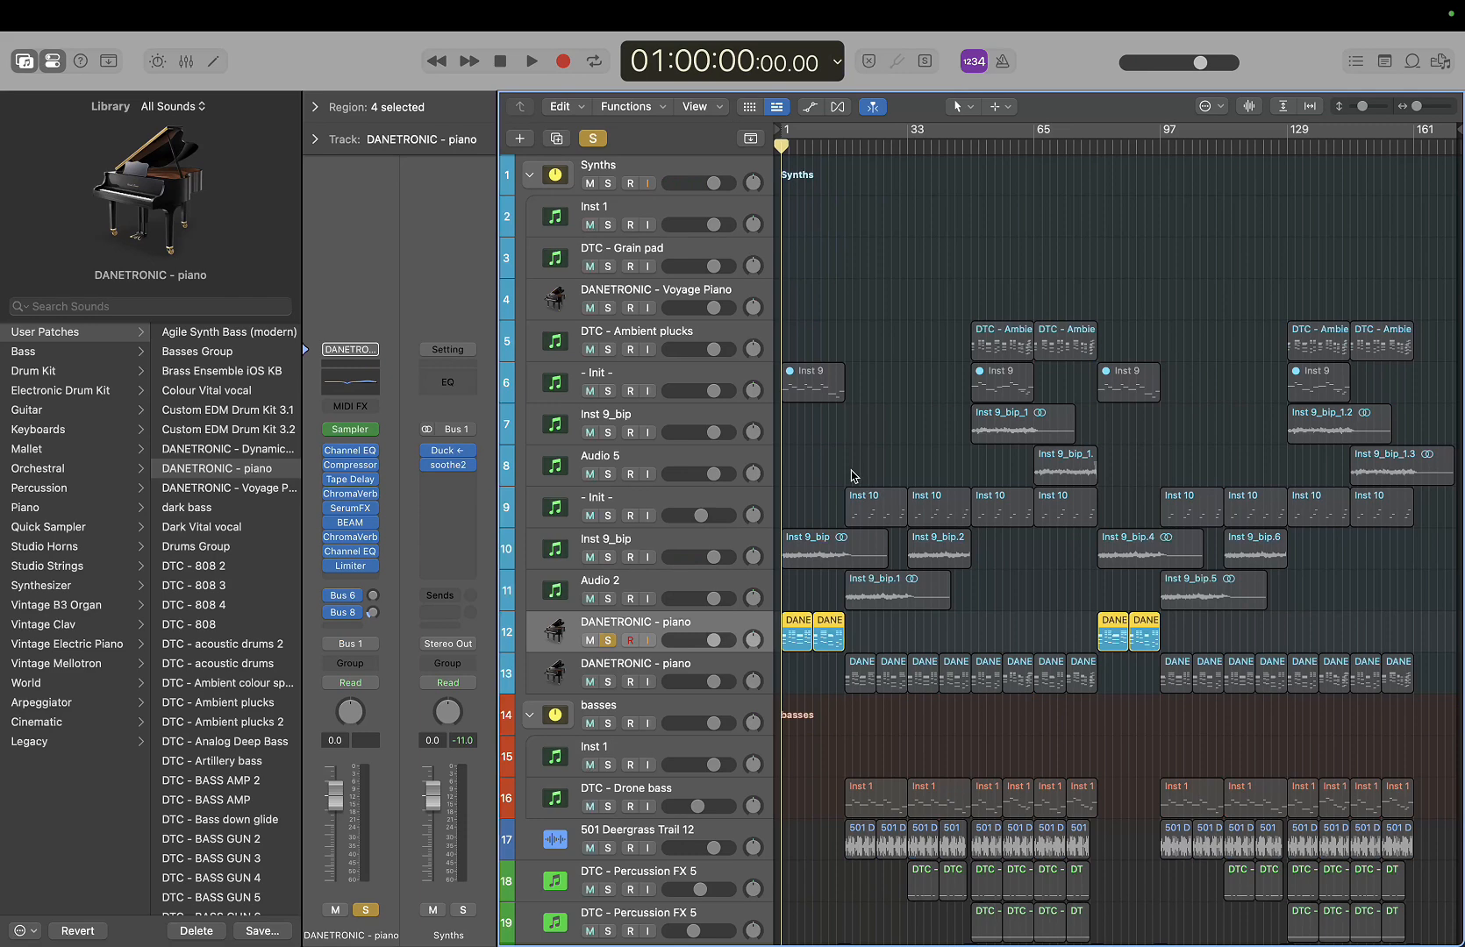
{"action": "key", "text": "space"}
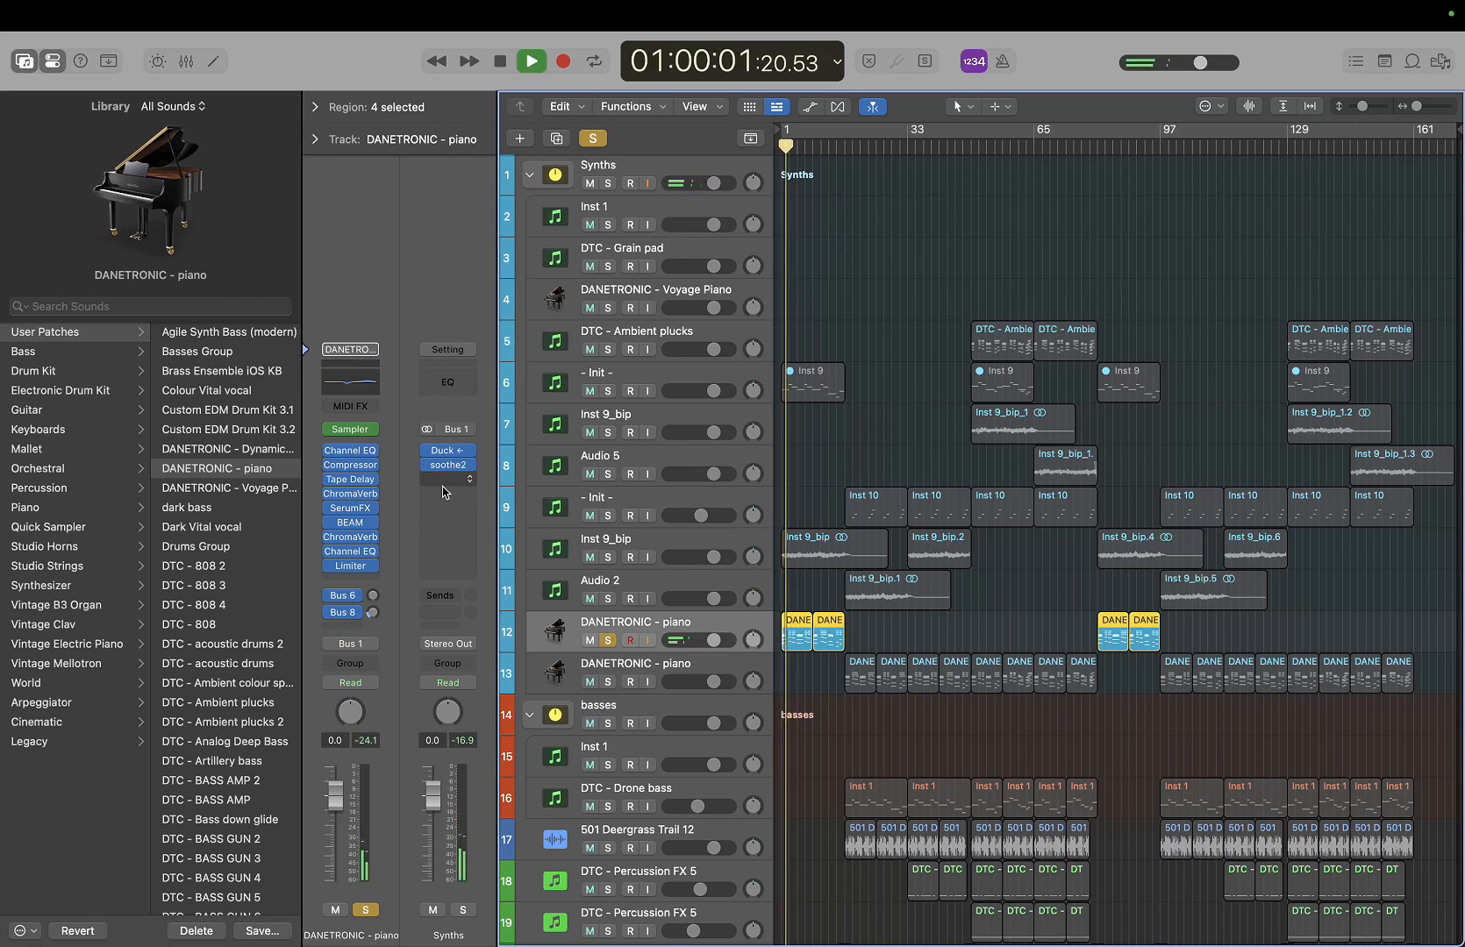
{"action": "left_click", "coordinate": [358, 523]}
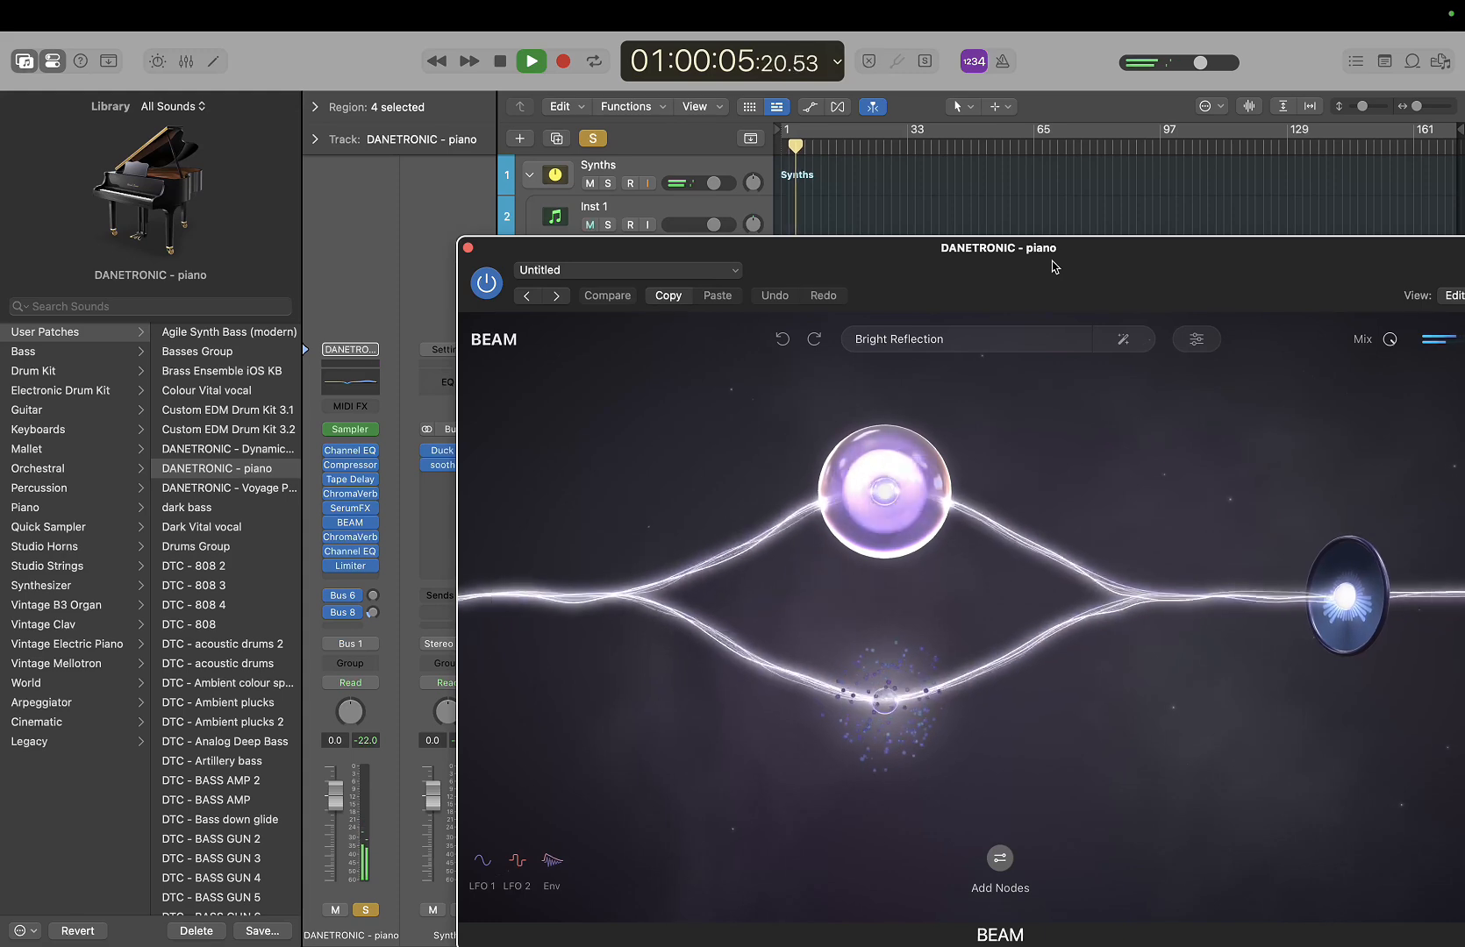
{"action": "left_click", "coordinate": [469, 249]}
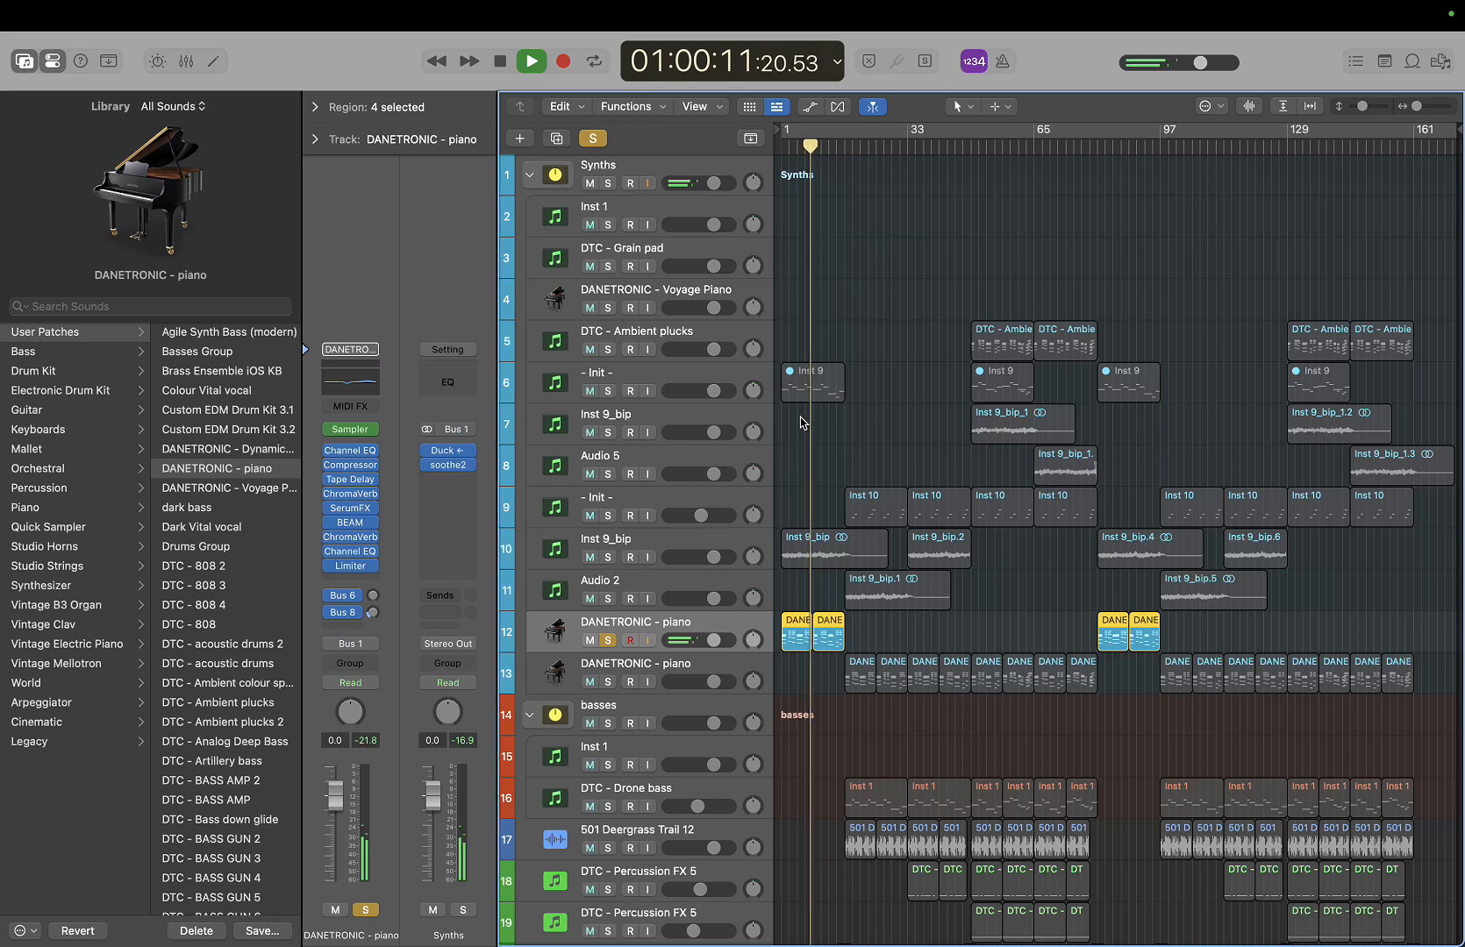
{"action": "key", "text": "space"}
{"action": "left_click", "coordinate": [607, 641]}
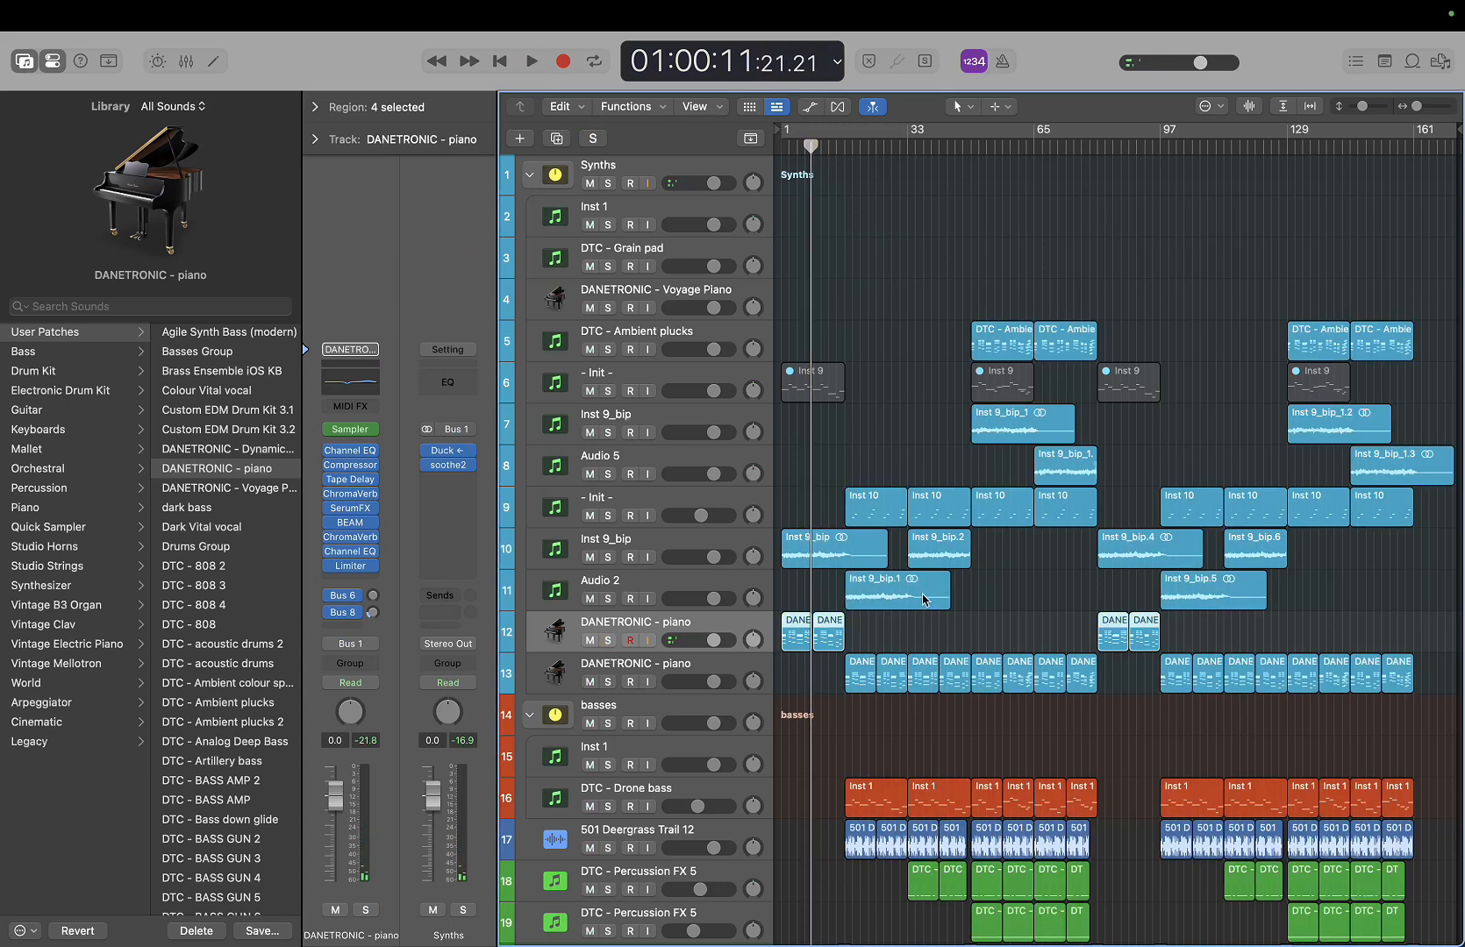
Play Inst 9_bip soloed from about bar 38, then turn its solo off
{"action": "scroll", "coordinate": [925, 600], "scroll_direction": "down", "scroll_amount": 2}
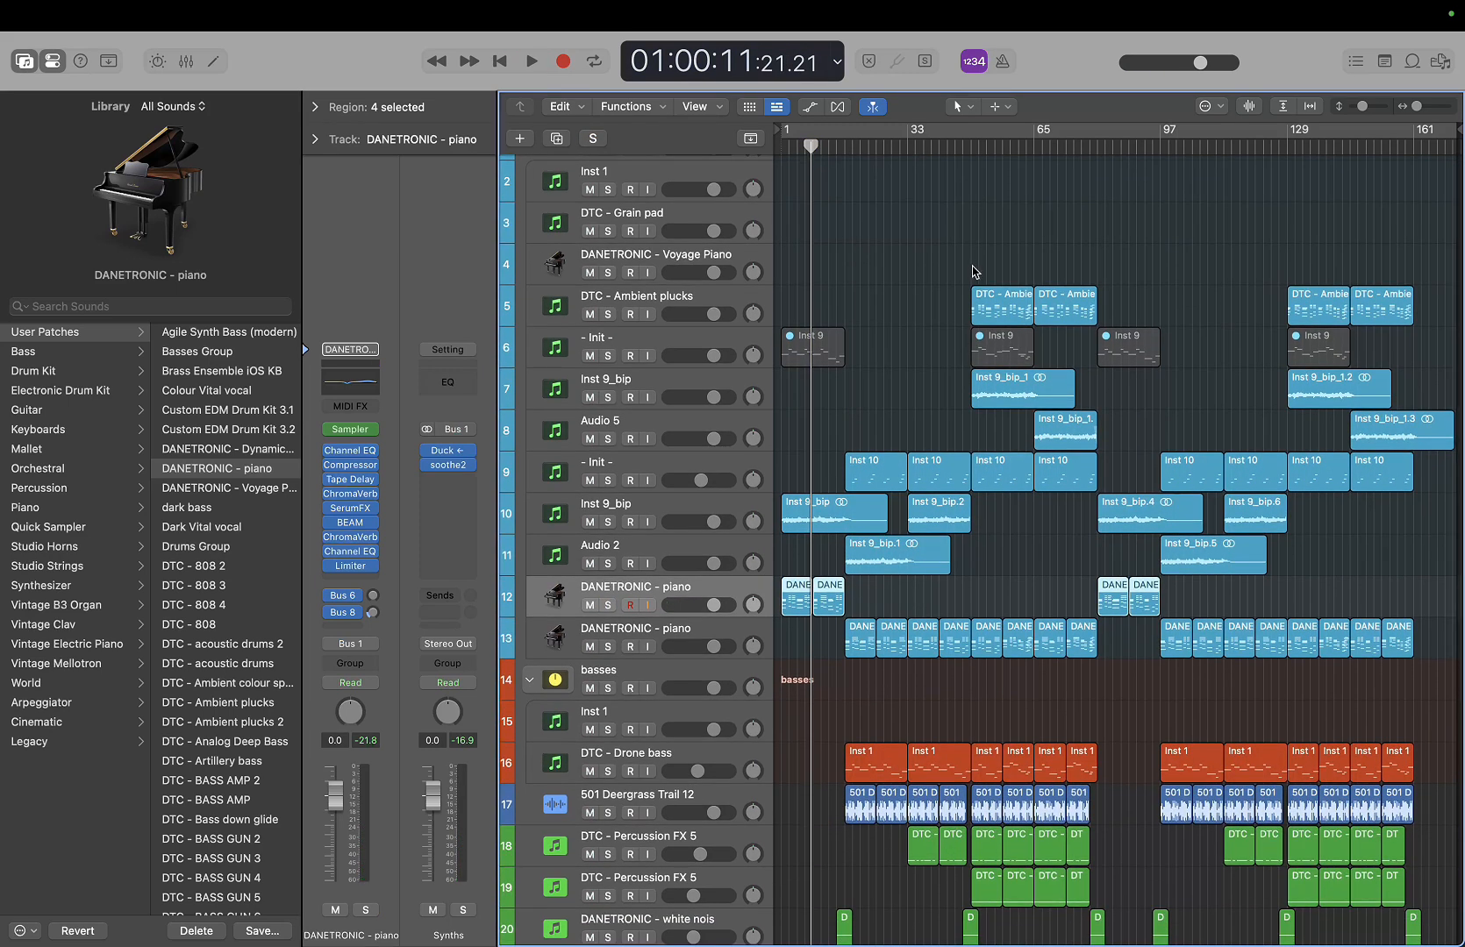
{"action": "left_click", "coordinate": [975, 150]}
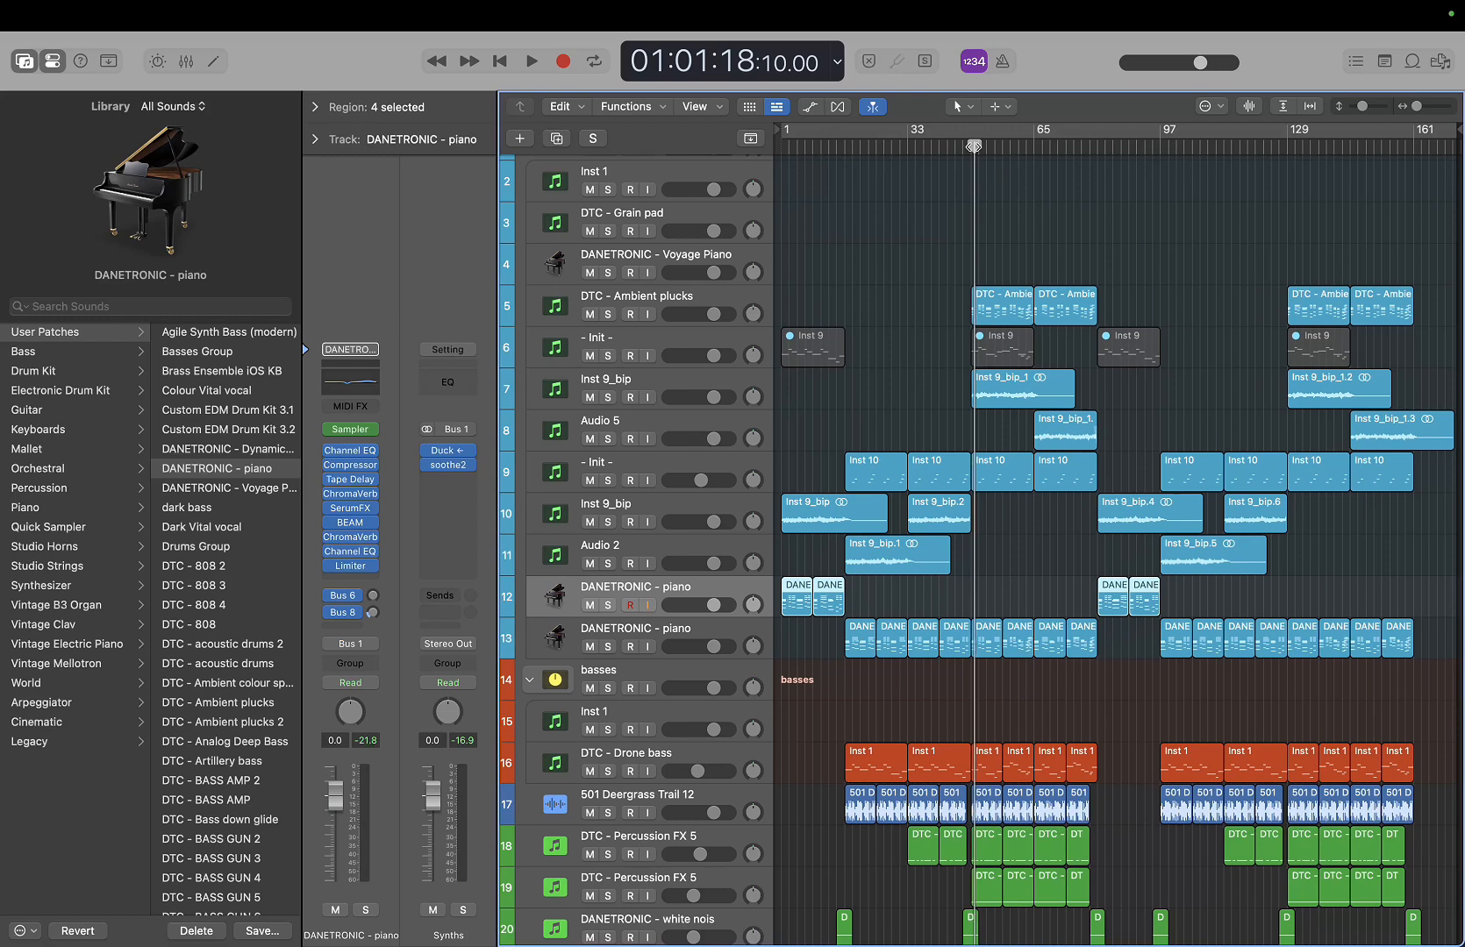
{"action": "left_click_drag", "start_coordinate": [973, 146], "coordinate": [968, 147]}
{"action": "left_click", "coordinate": [608, 398]}
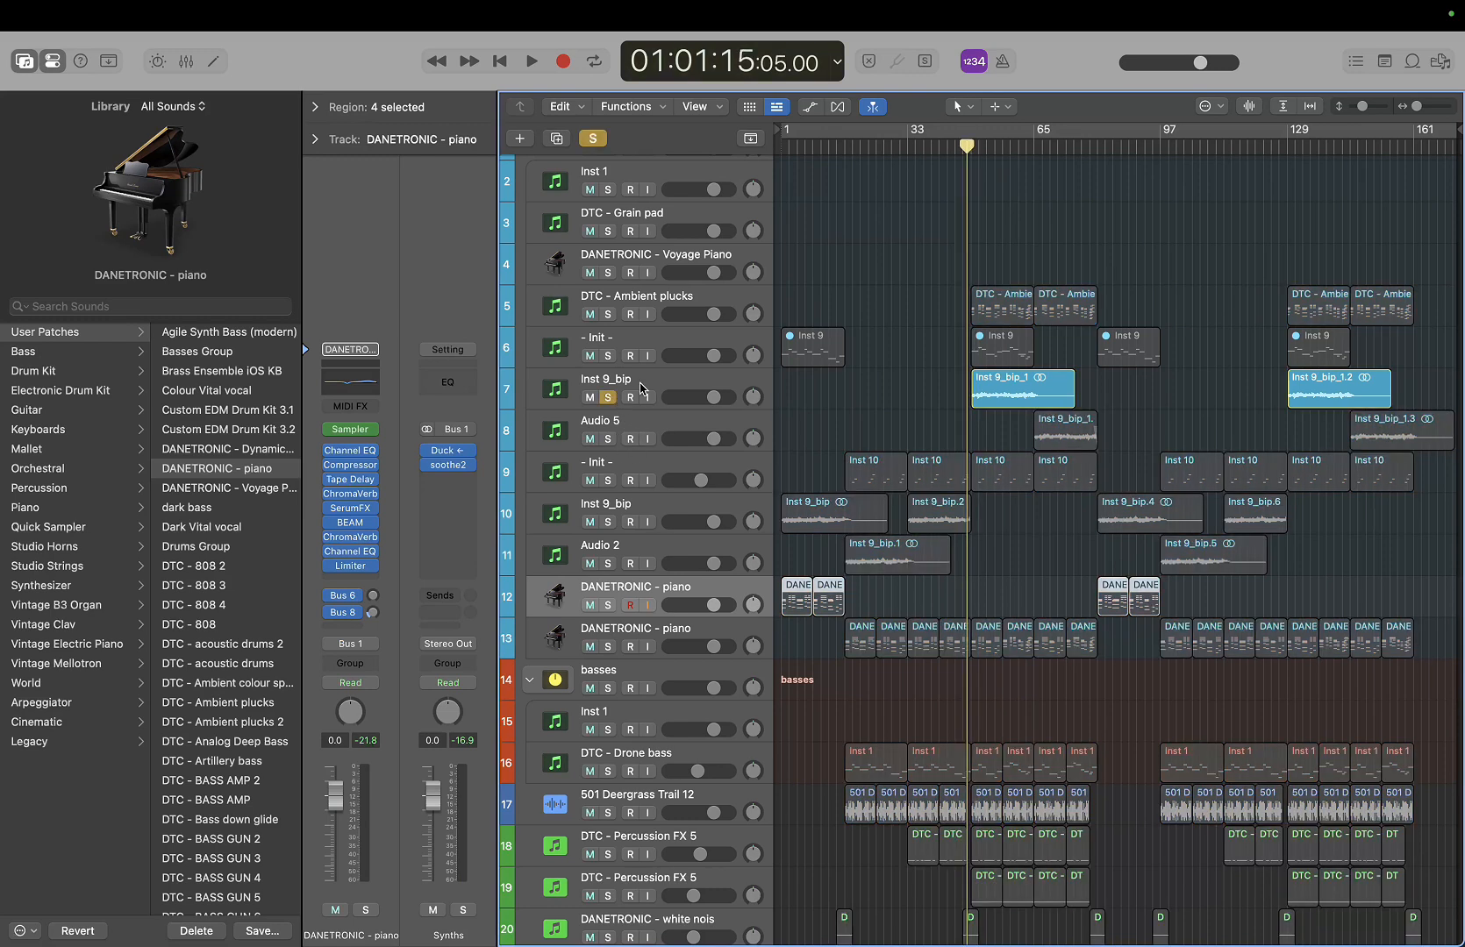
{"action": "key", "text": "space"}
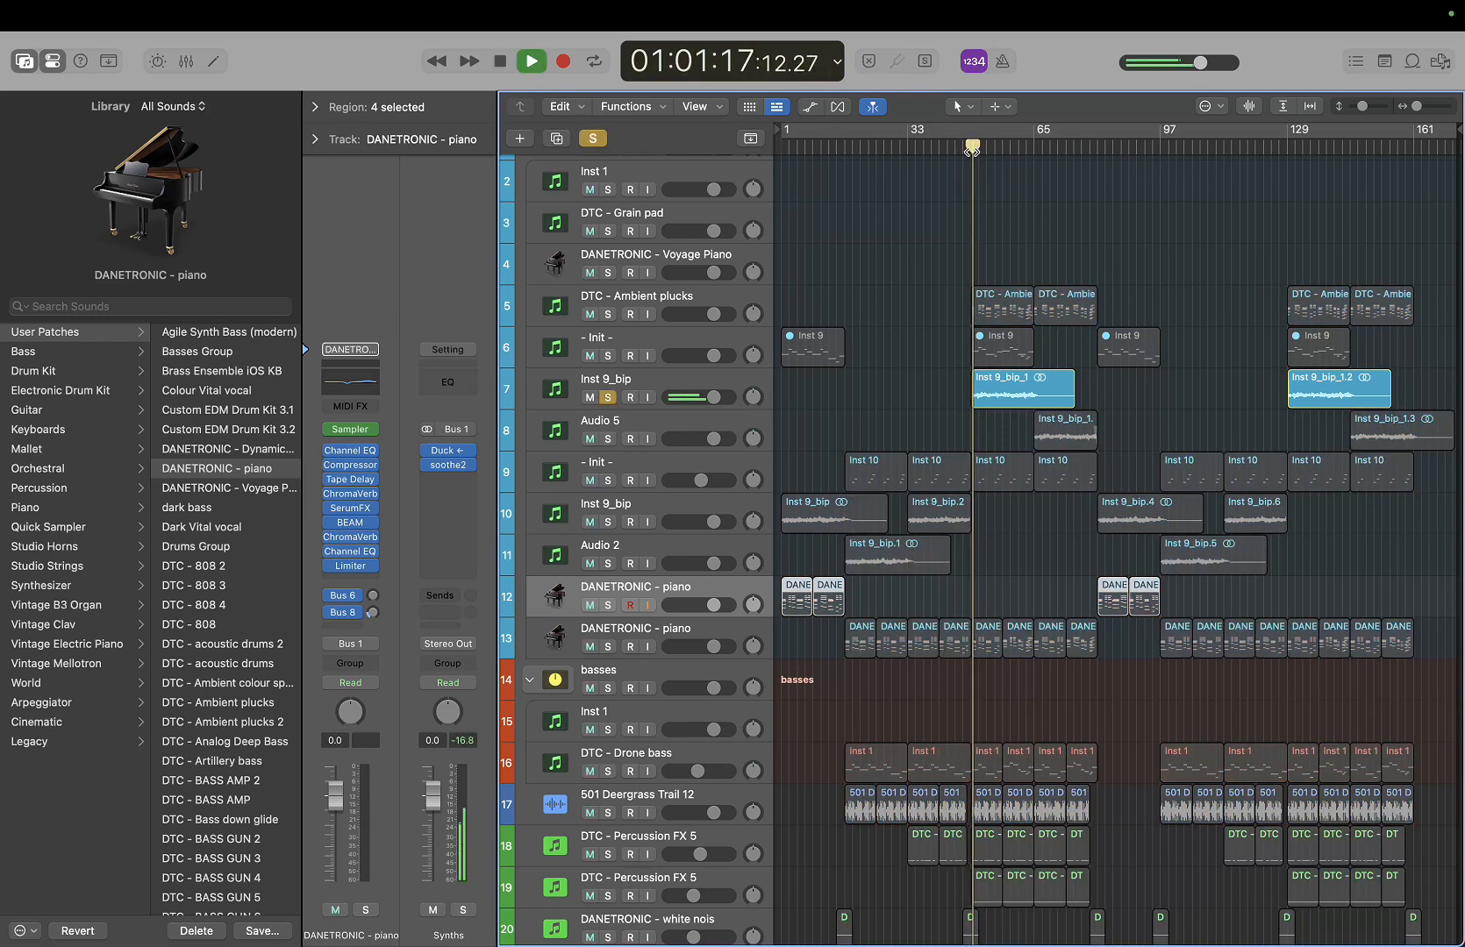
{"action": "key", "text": "space"}
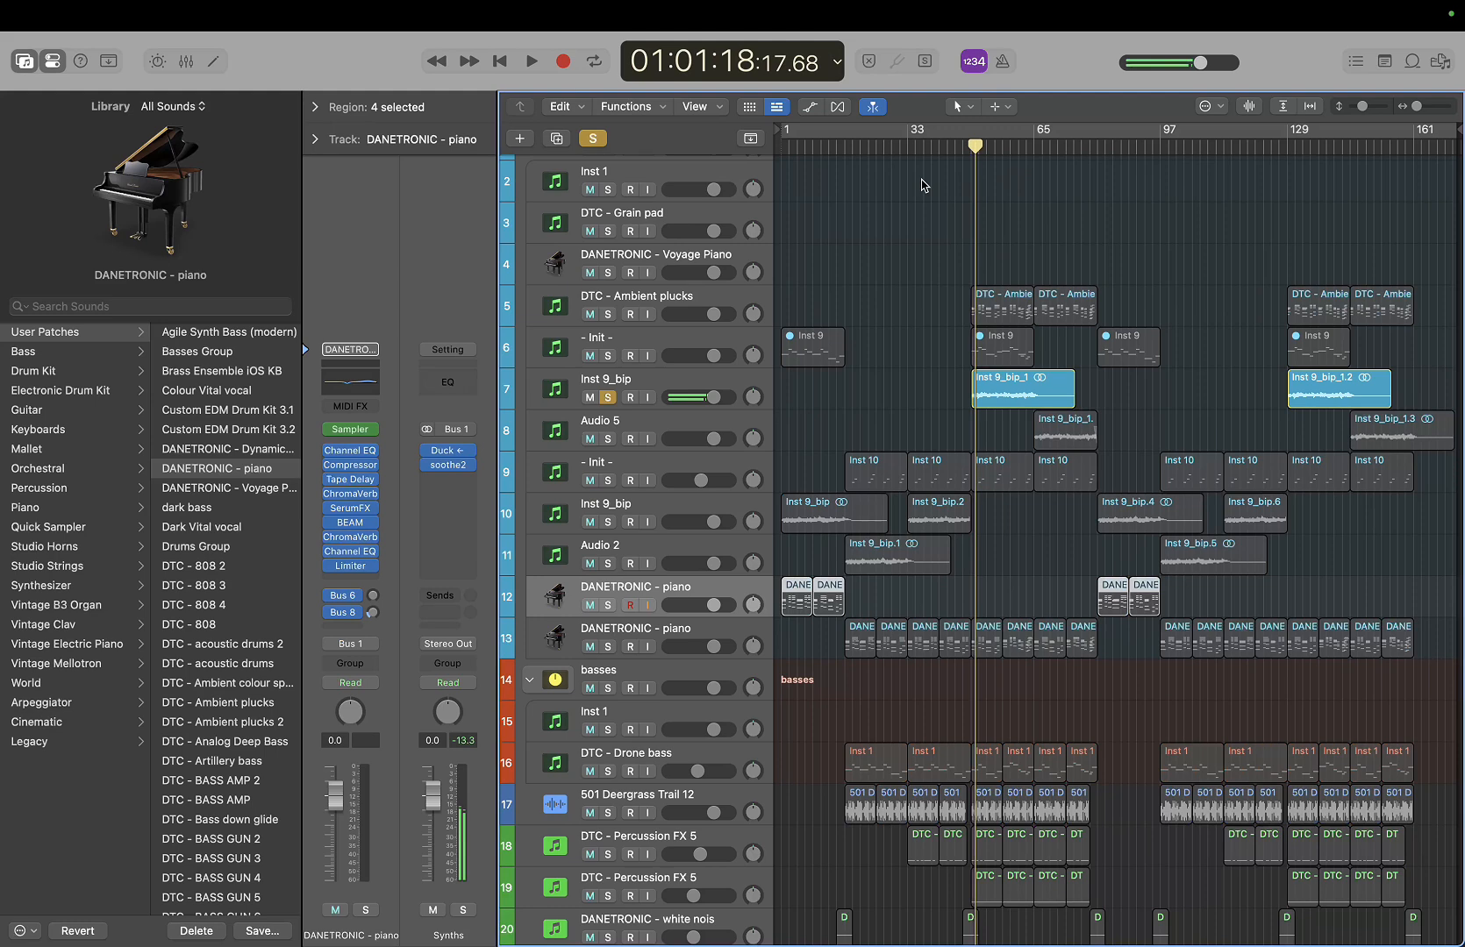
{"action": "left_click", "coordinate": [608, 397]}
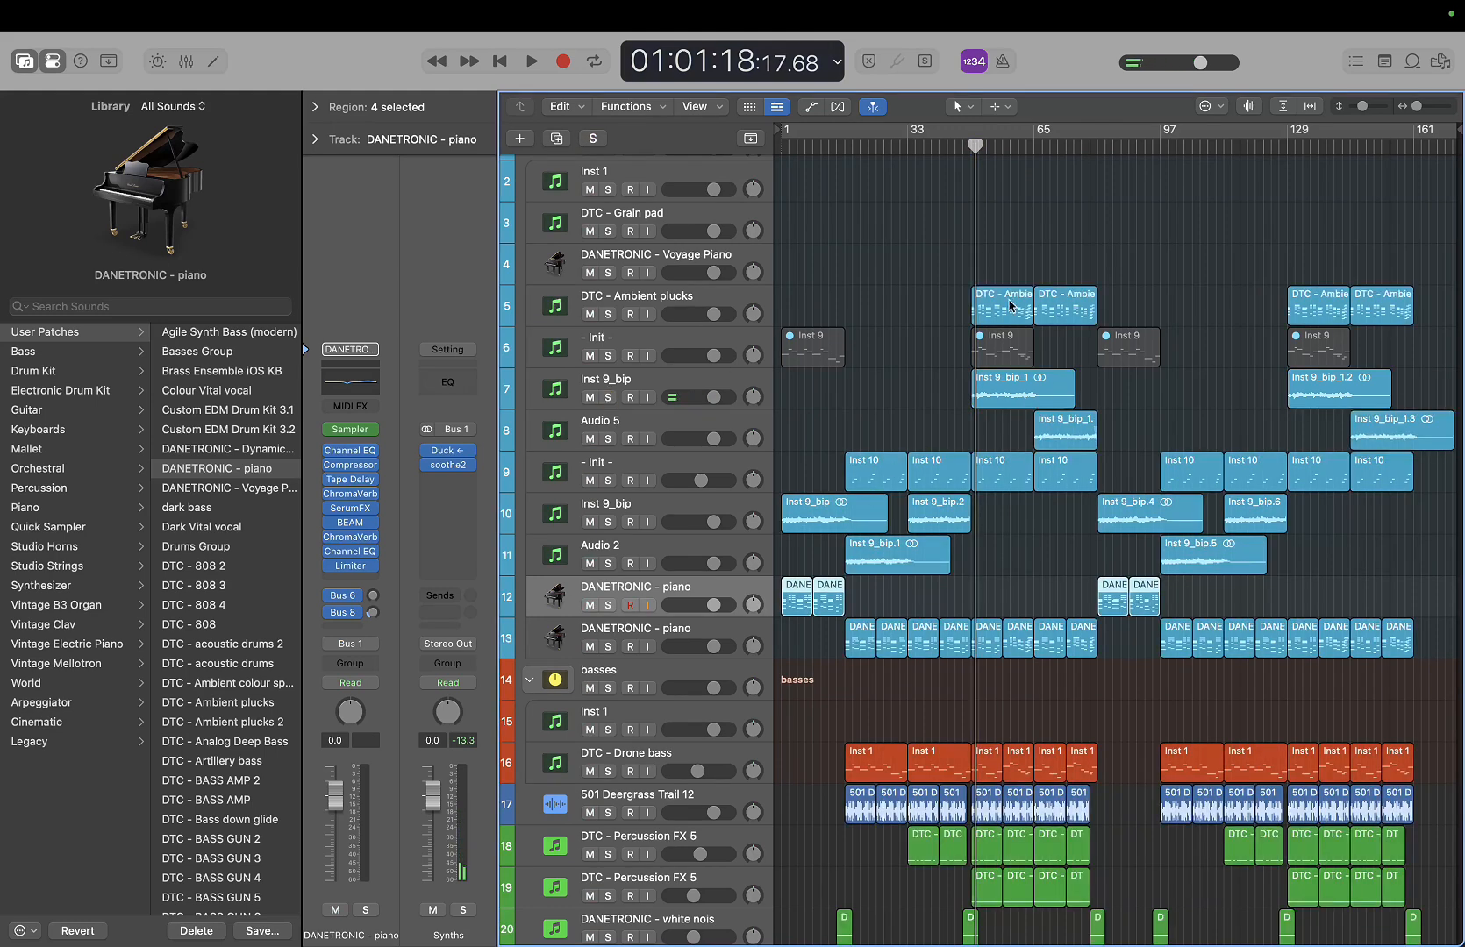
Play the - Init - track soloed from bar 11, view its BEAM effect, then unsolo and stop
{"action": "left_click", "coordinate": [664, 475]}
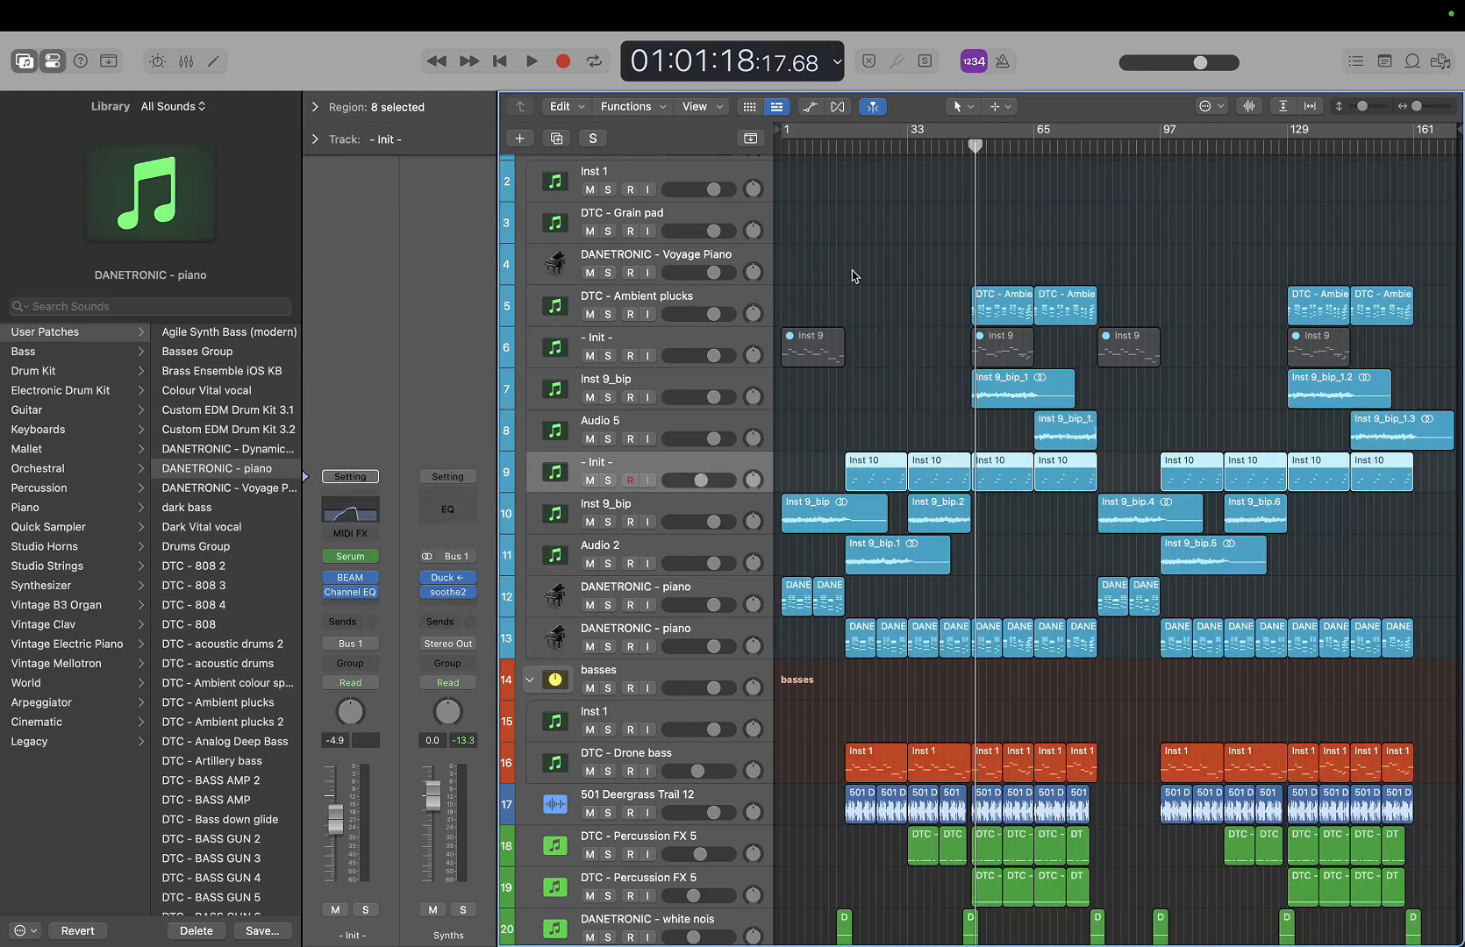
{"action": "left_click", "coordinate": [847, 146]}
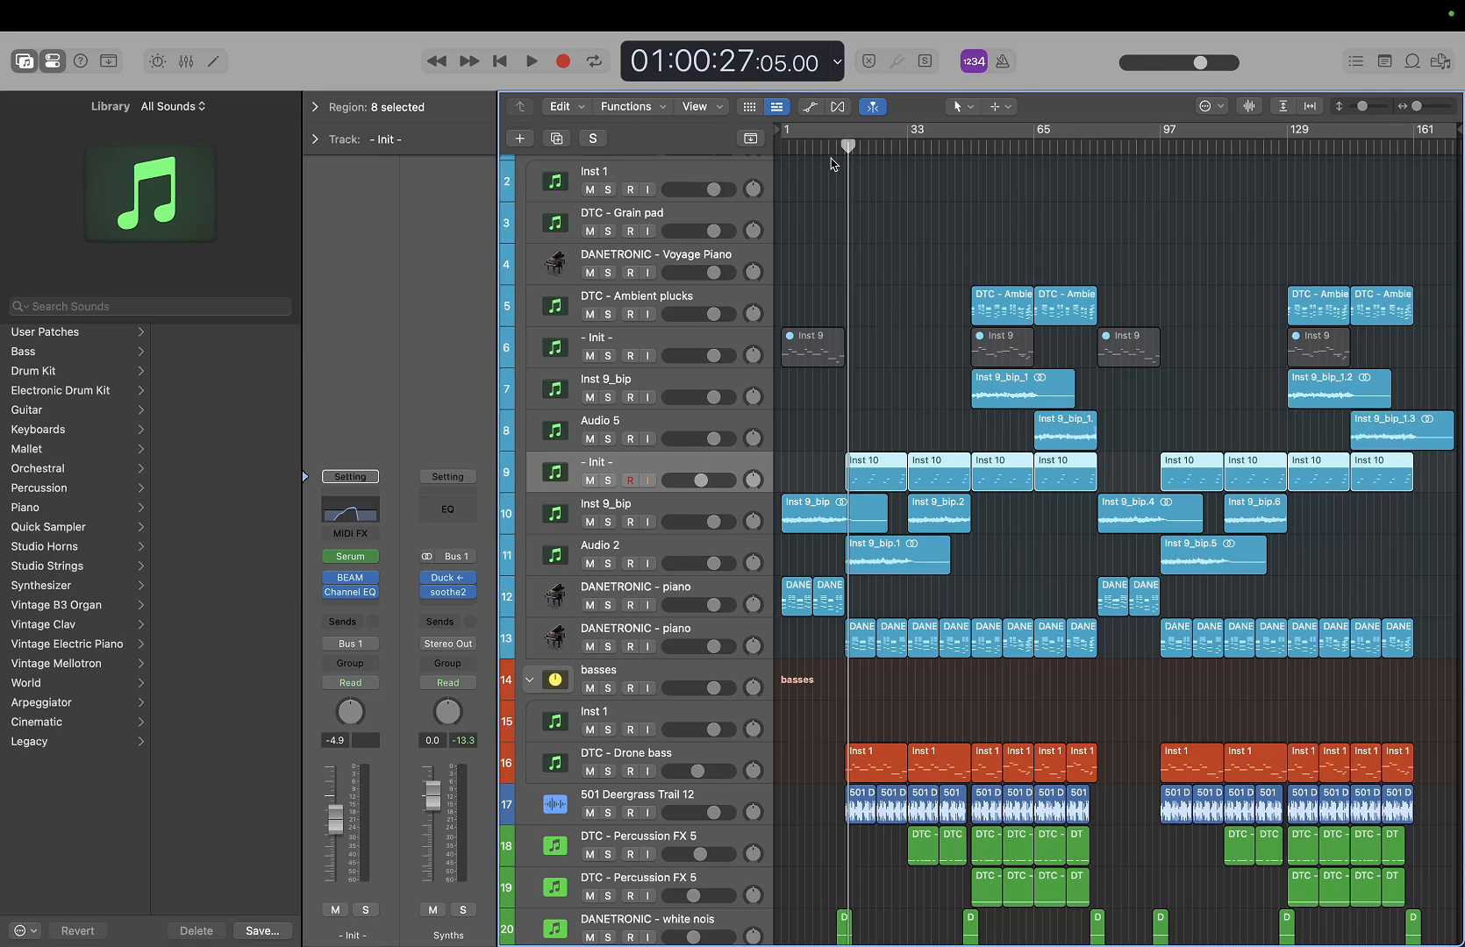
{"action": "left_click", "coordinate": [614, 484]}
{"action": "key", "text": "space"}
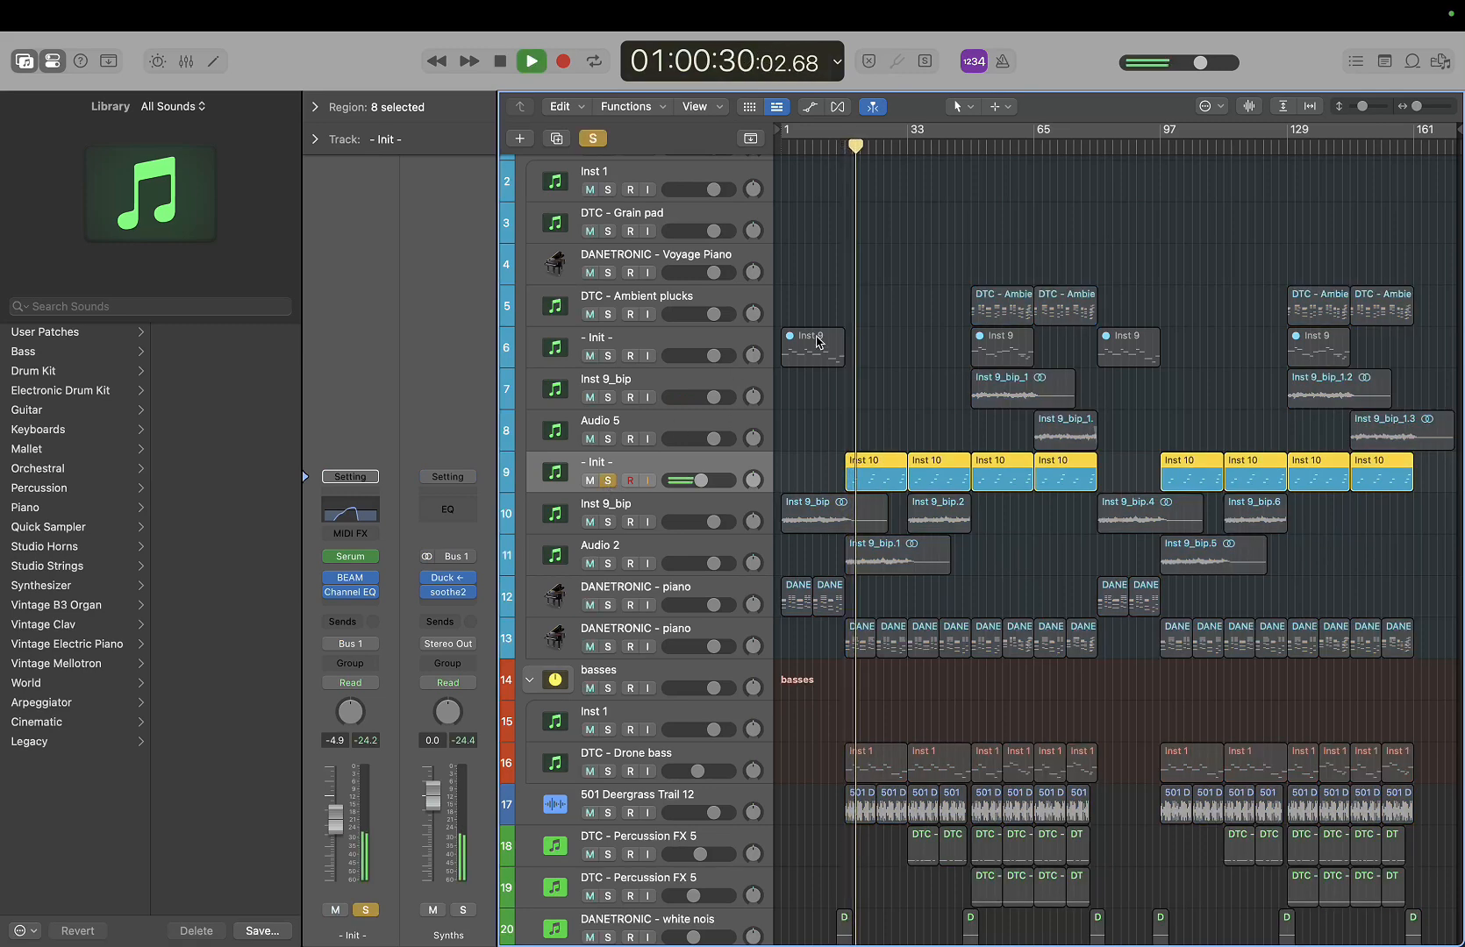
{"action": "left_click", "coordinate": [358, 580]}
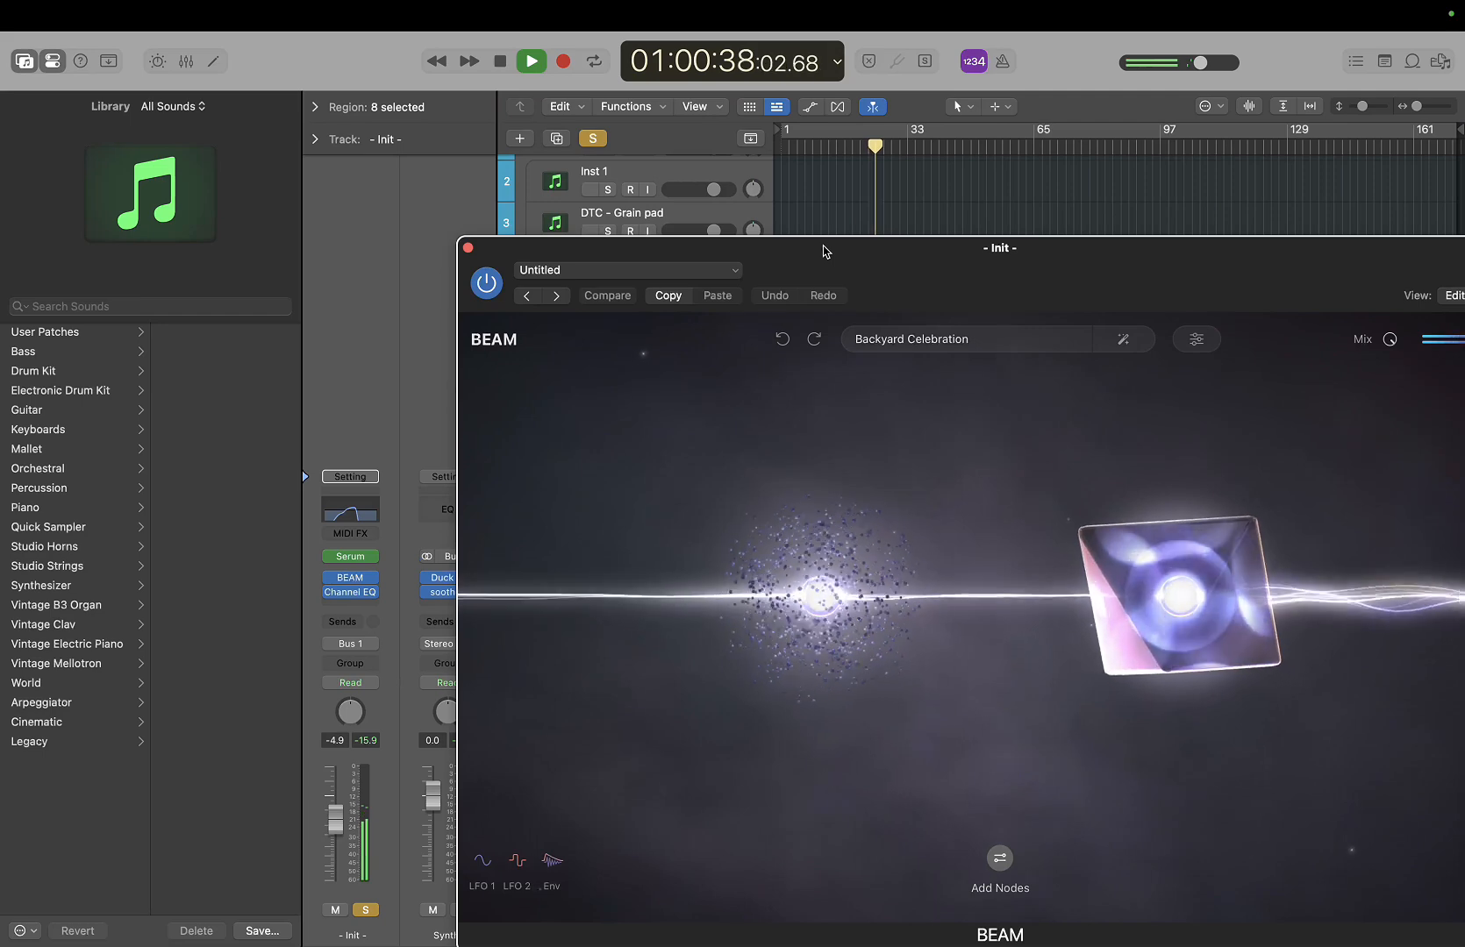
{"action": "left_click", "coordinate": [468, 249]}
{"action": "left_click", "coordinate": [610, 481]}
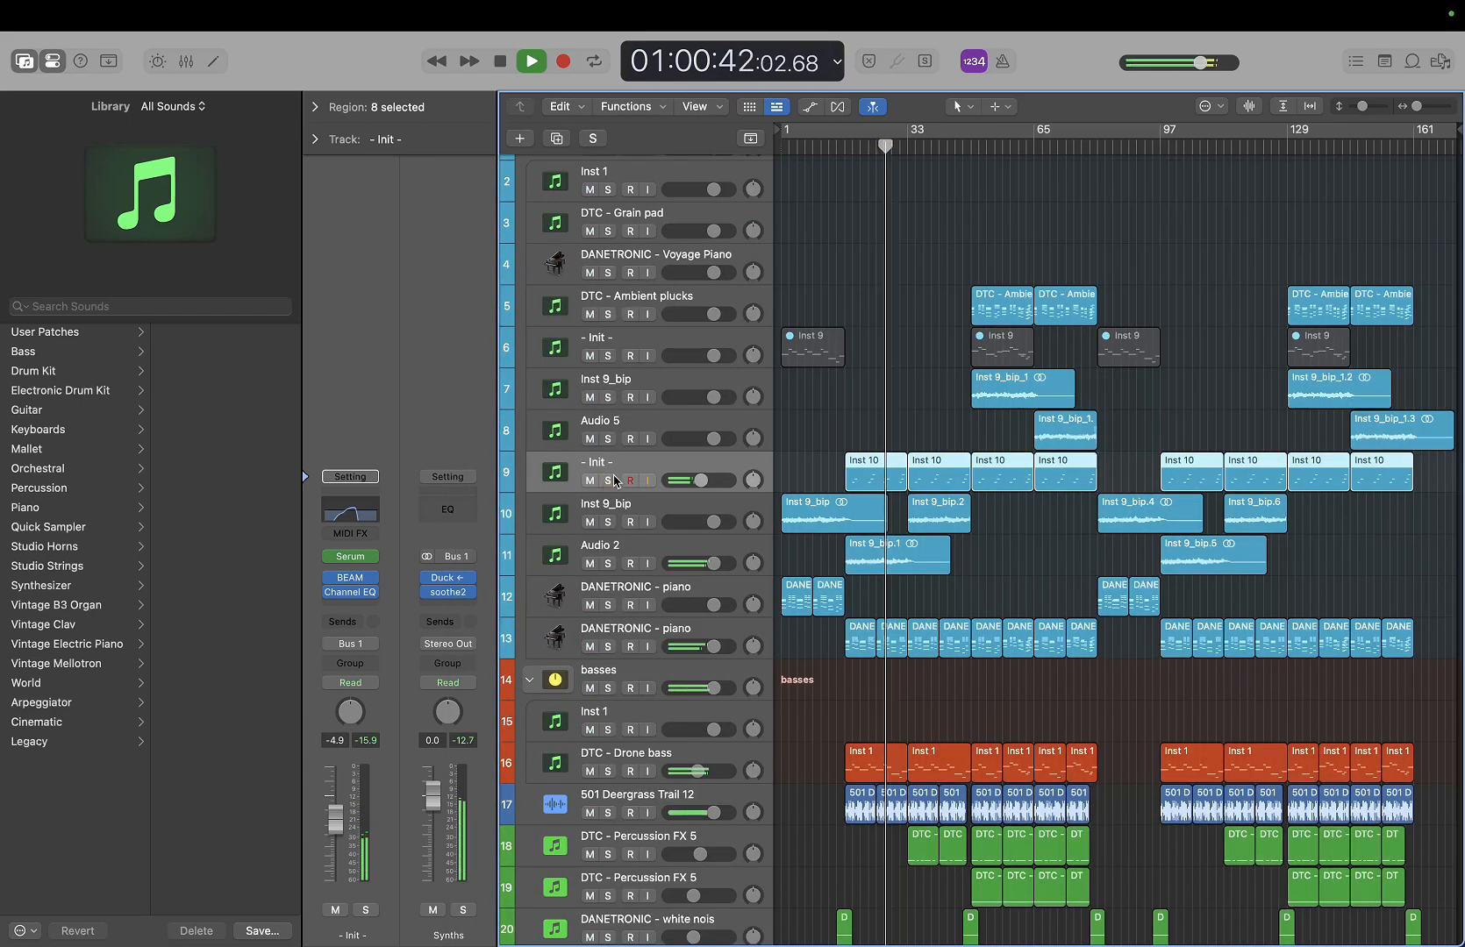
{"action": "key", "text": "space"}
Arm the - Init - track, move the playhead to bar 42, and select DTC - Ambient plucks
{"action": "left_click", "coordinate": [629, 481]}
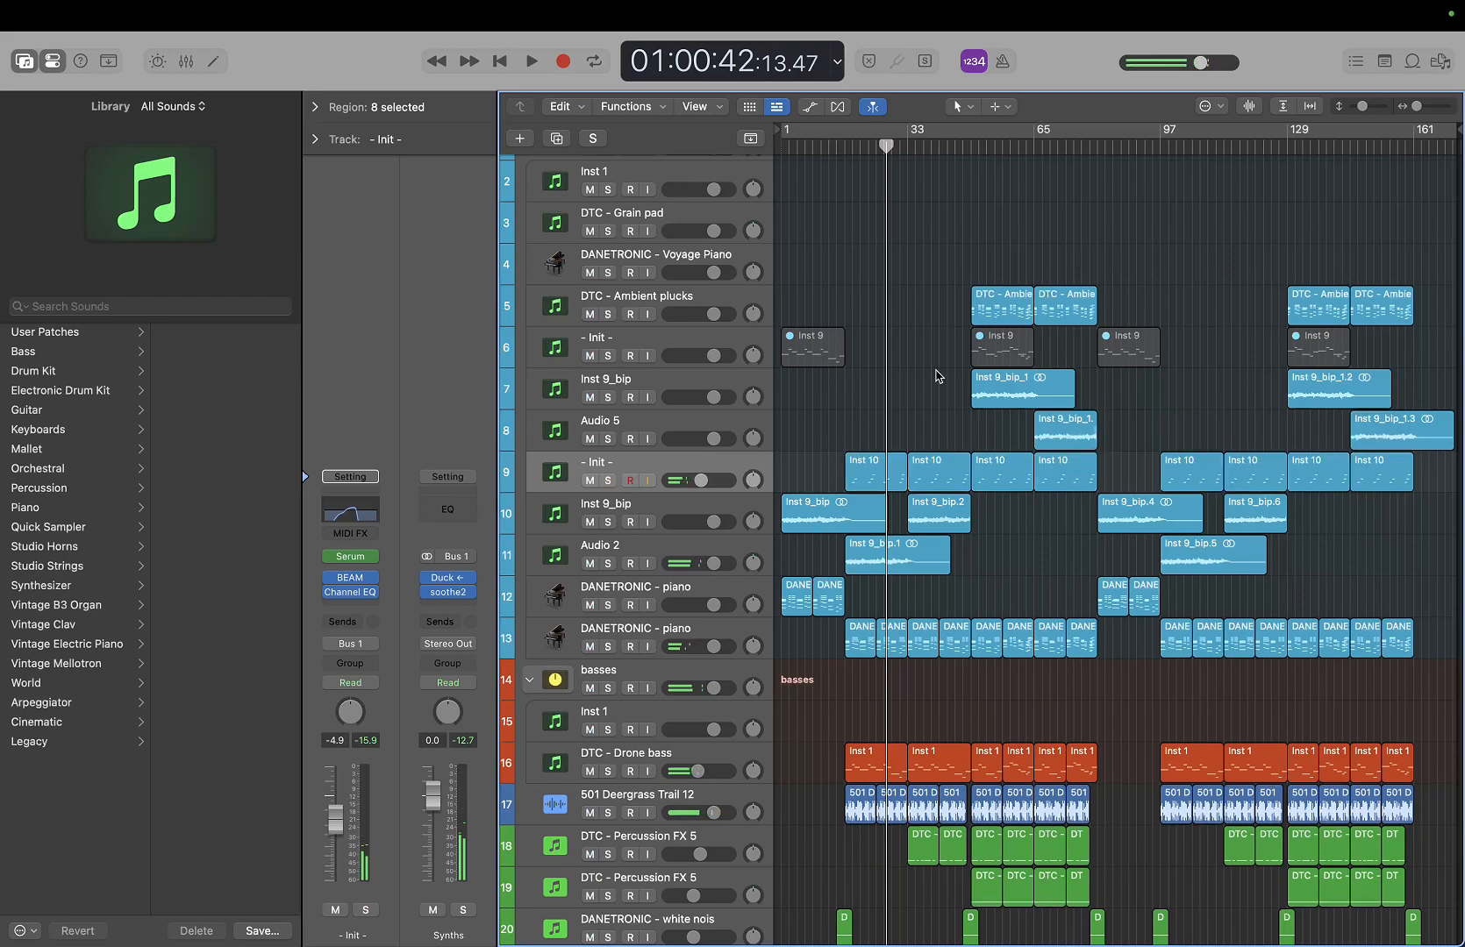
{"action": "scroll", "coordinate": [928, 428], "scroll_direction": "down", "scroll_amount": 10}
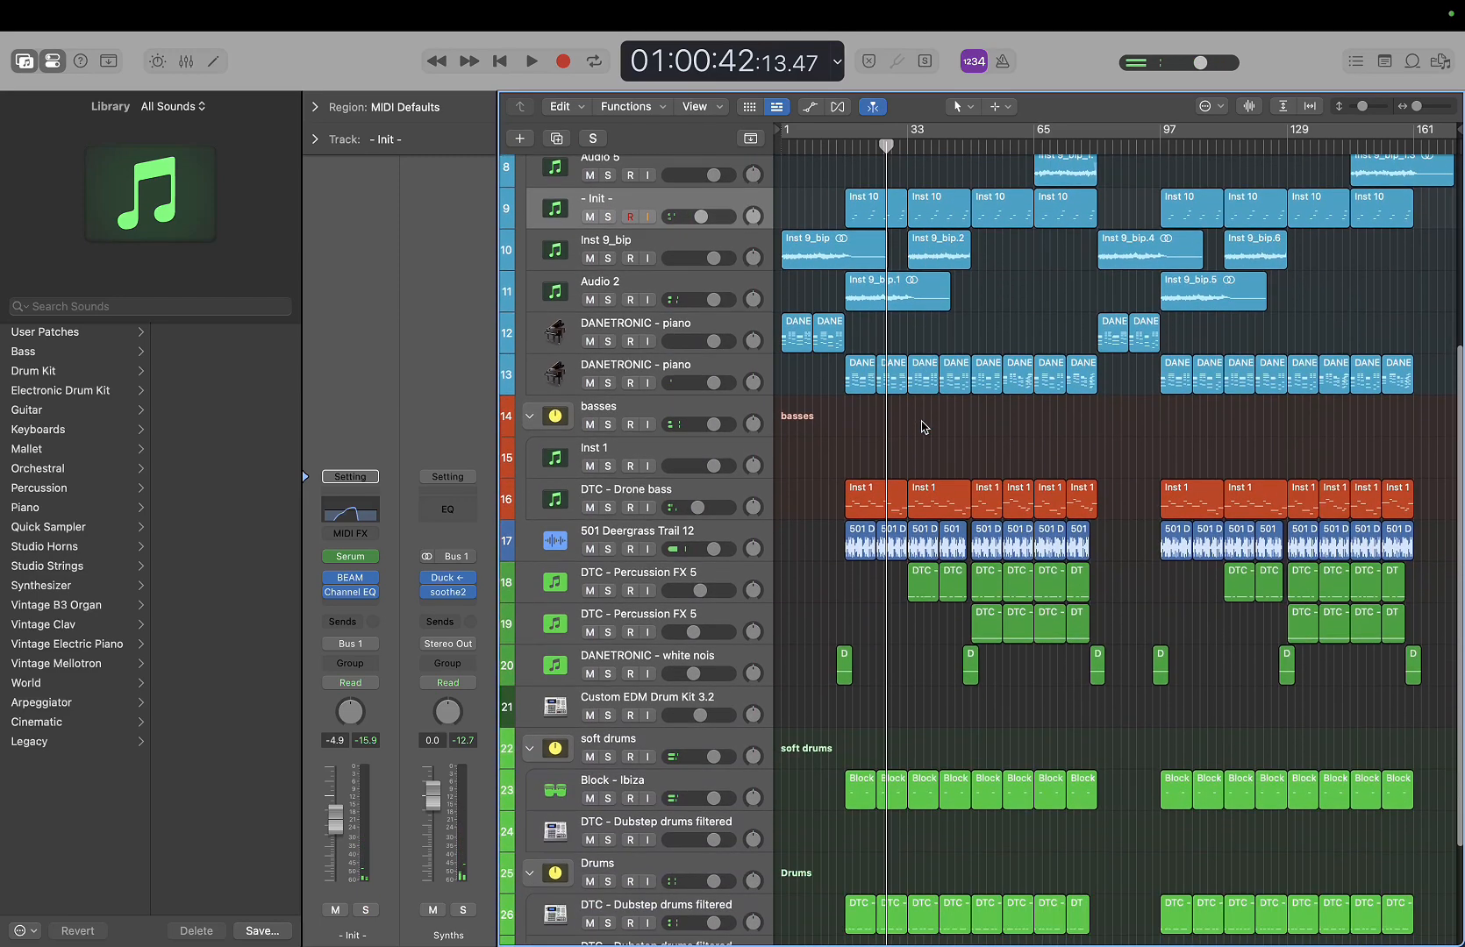
{"action": "scroll", "coordinate": [886, 444], "scroll_direction": "down", "scroll_amount": 2}
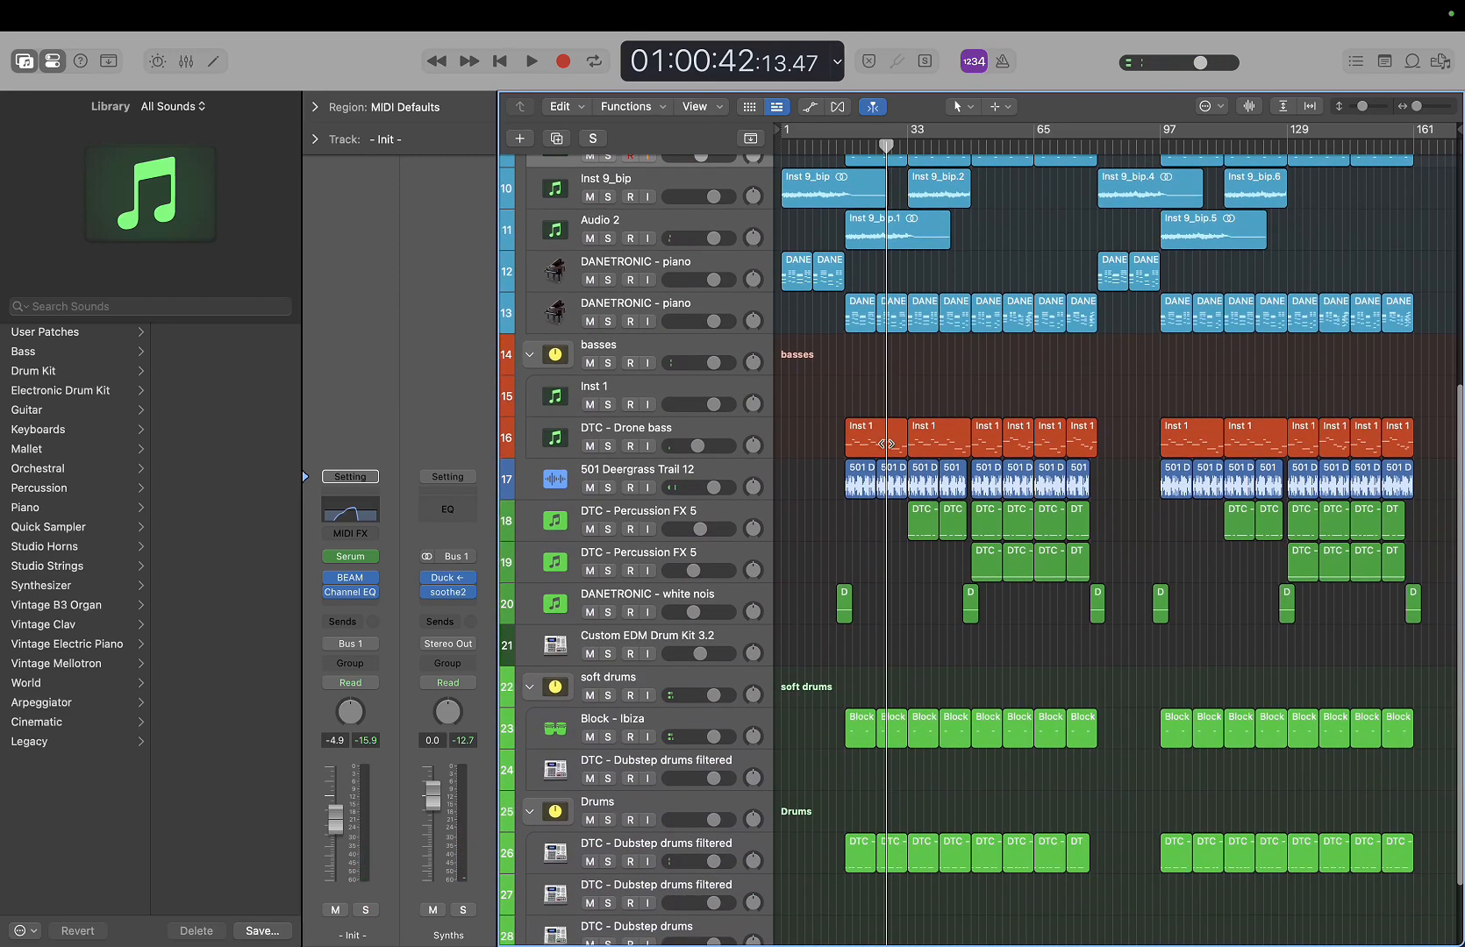
{"action": "left_click", "coordinate": [714, 479]}
{"action": "scroll", "coordinate": [816, 447], "scroll_direction": "up", "scroll_amount": 12}
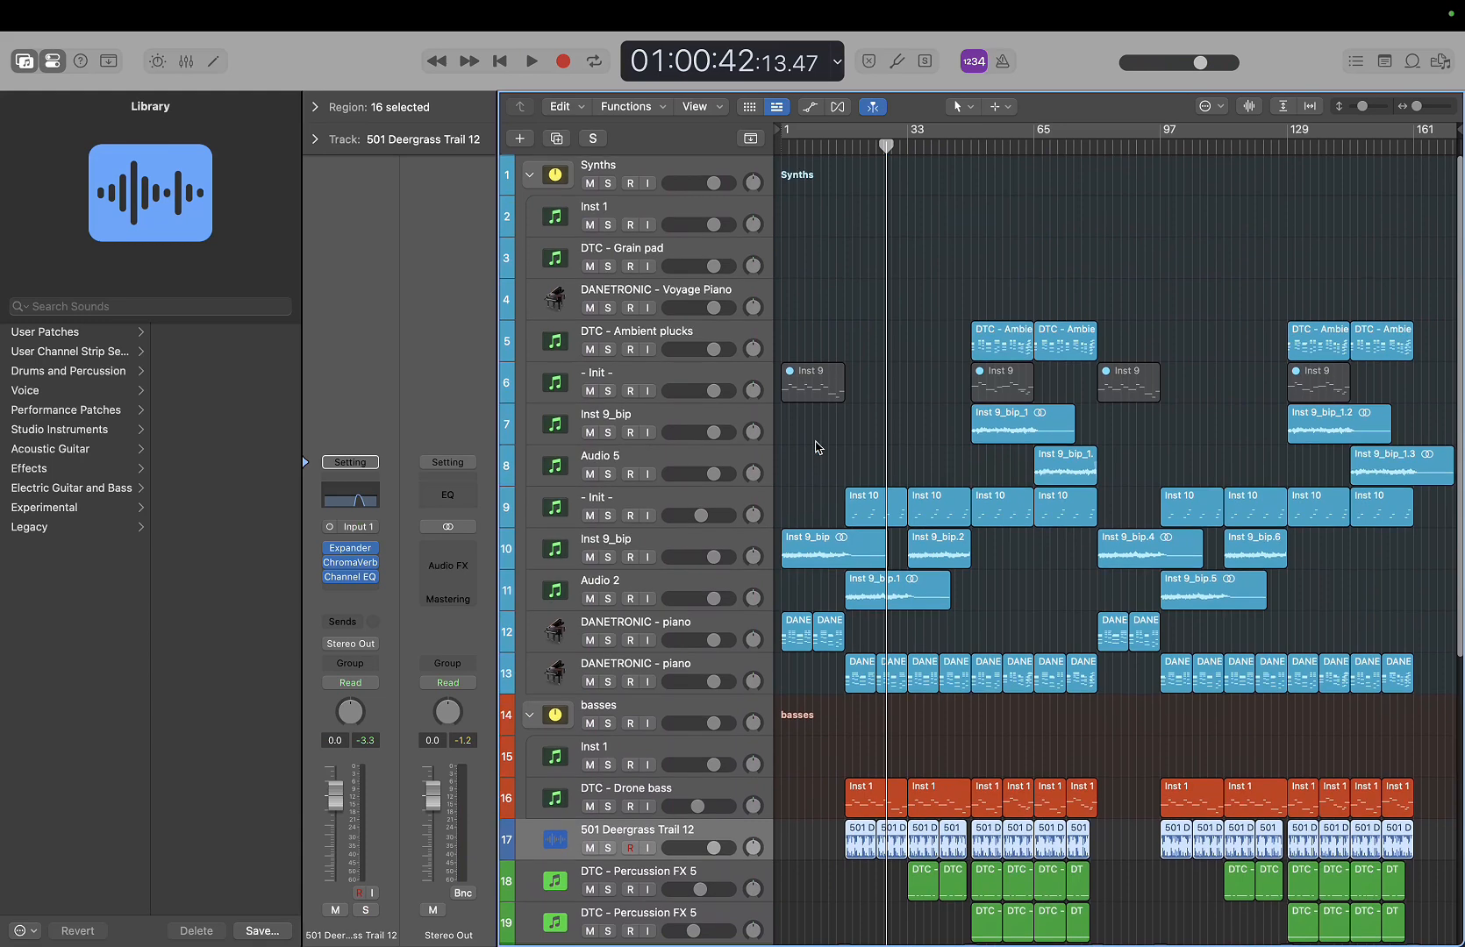
{"action": "left_click", "coordinate": [972, 148]}
{"action": "left_click", "coordinate": [712, 337]}
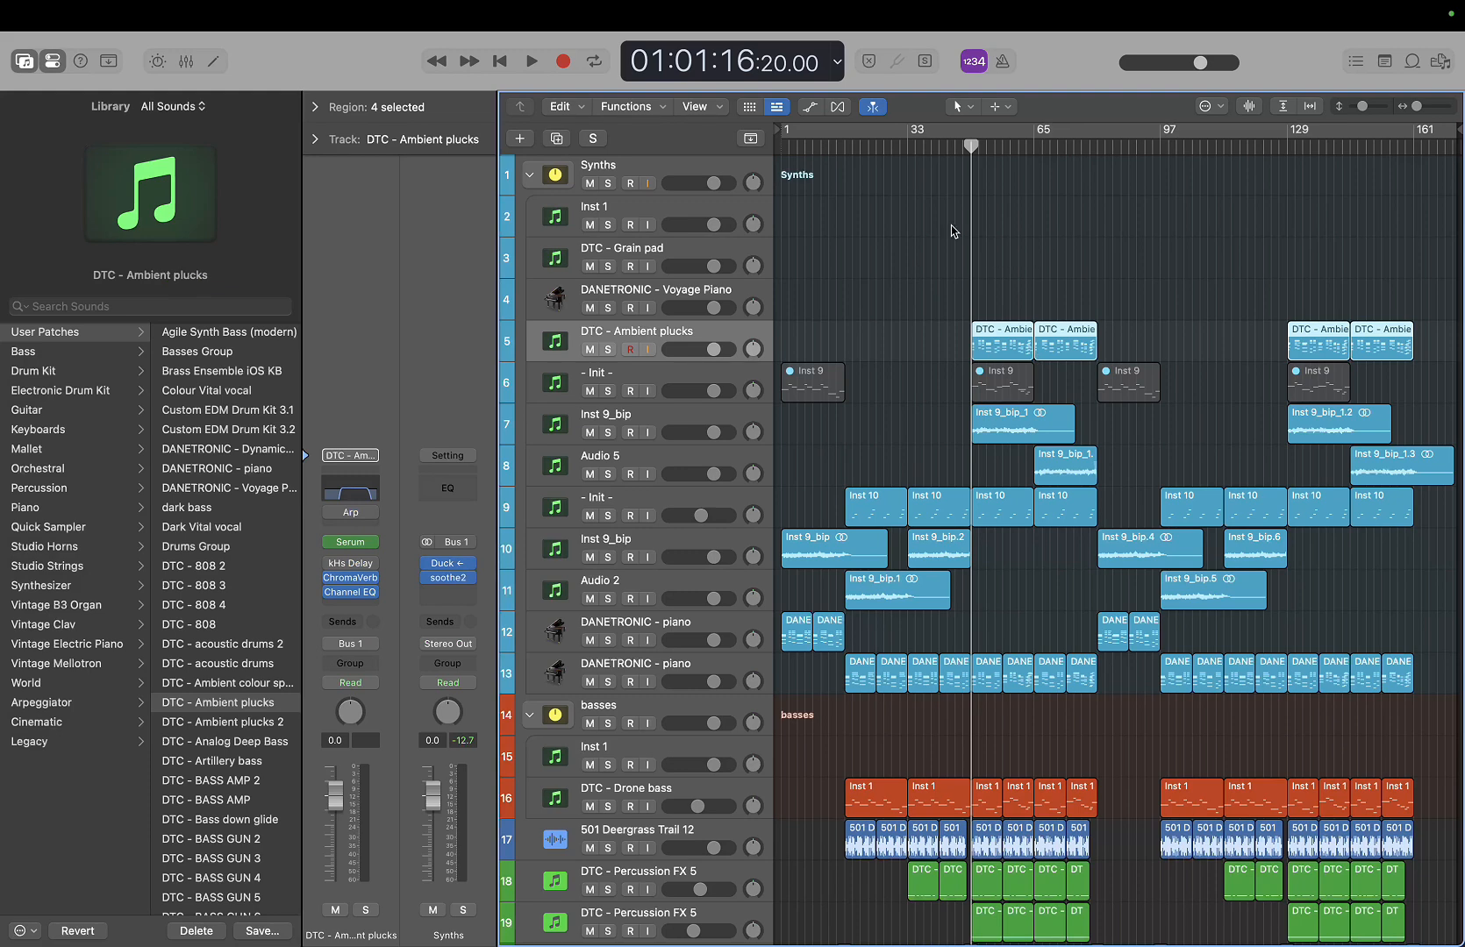
{"action": "left_click", "coordinate": [908, 290]}
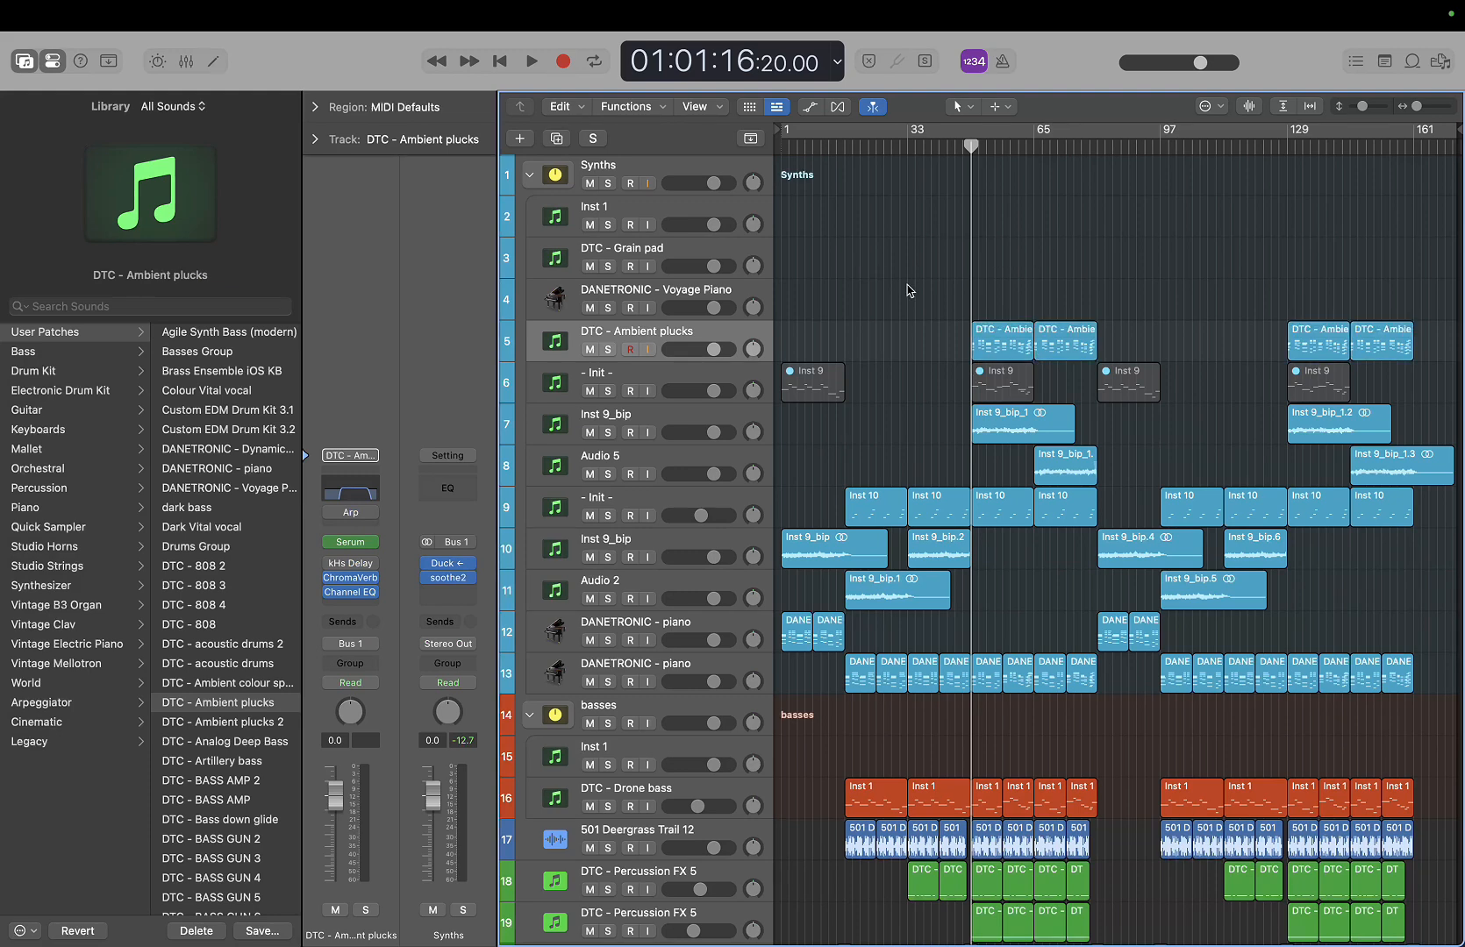
Add new audio track Audio 6 from Inst 1's track menu, then browse All Files
{"action": "right_click", "coordinate": [676, 210]}
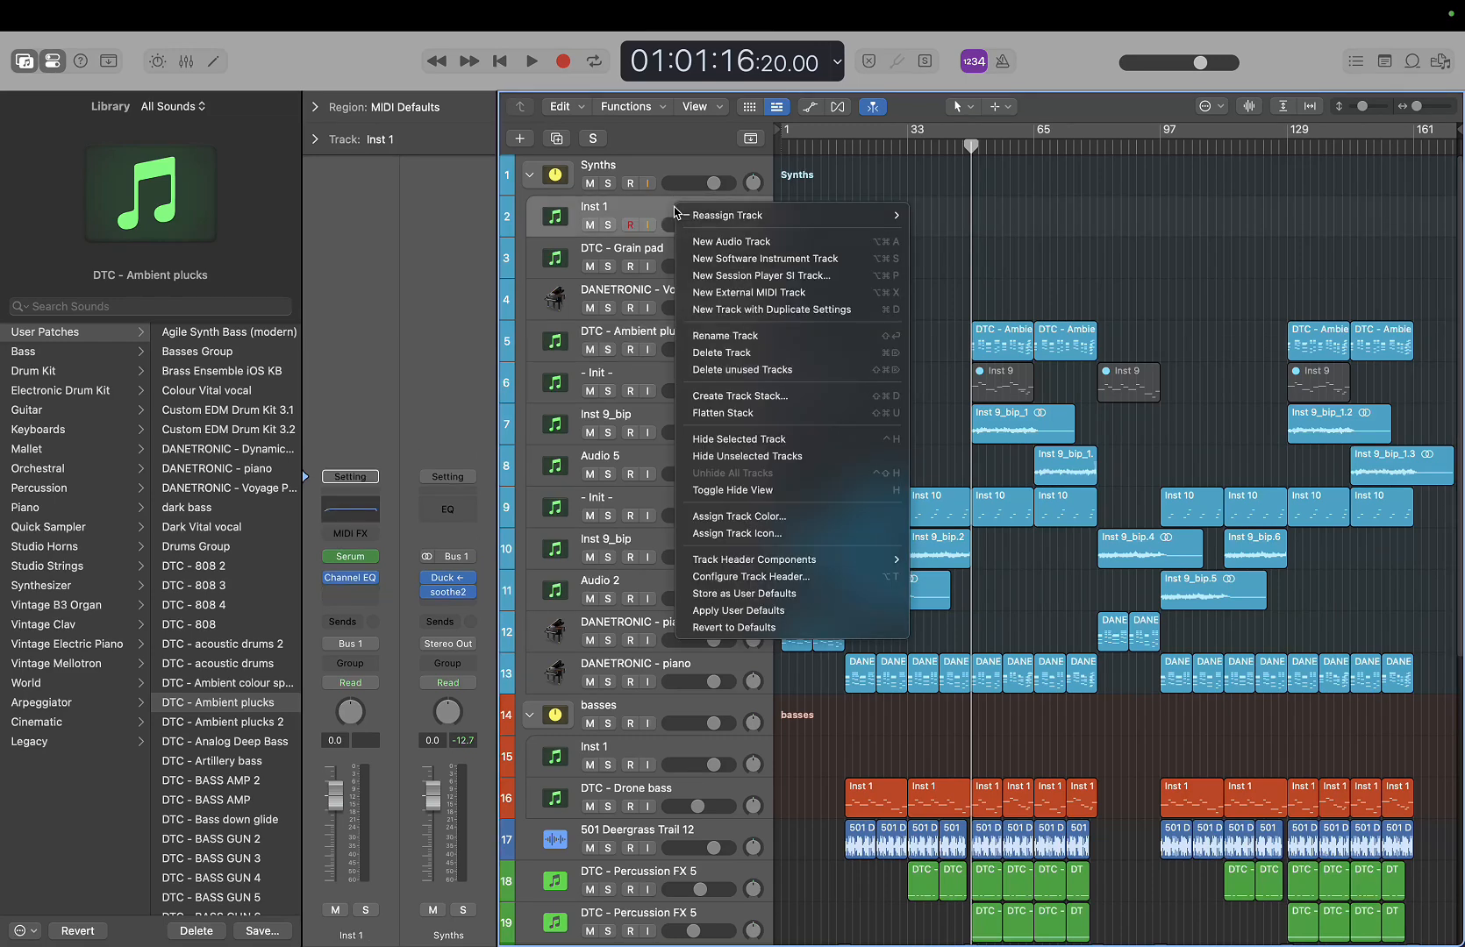
{"action": "left_click", "coordinate": [646, 213]}
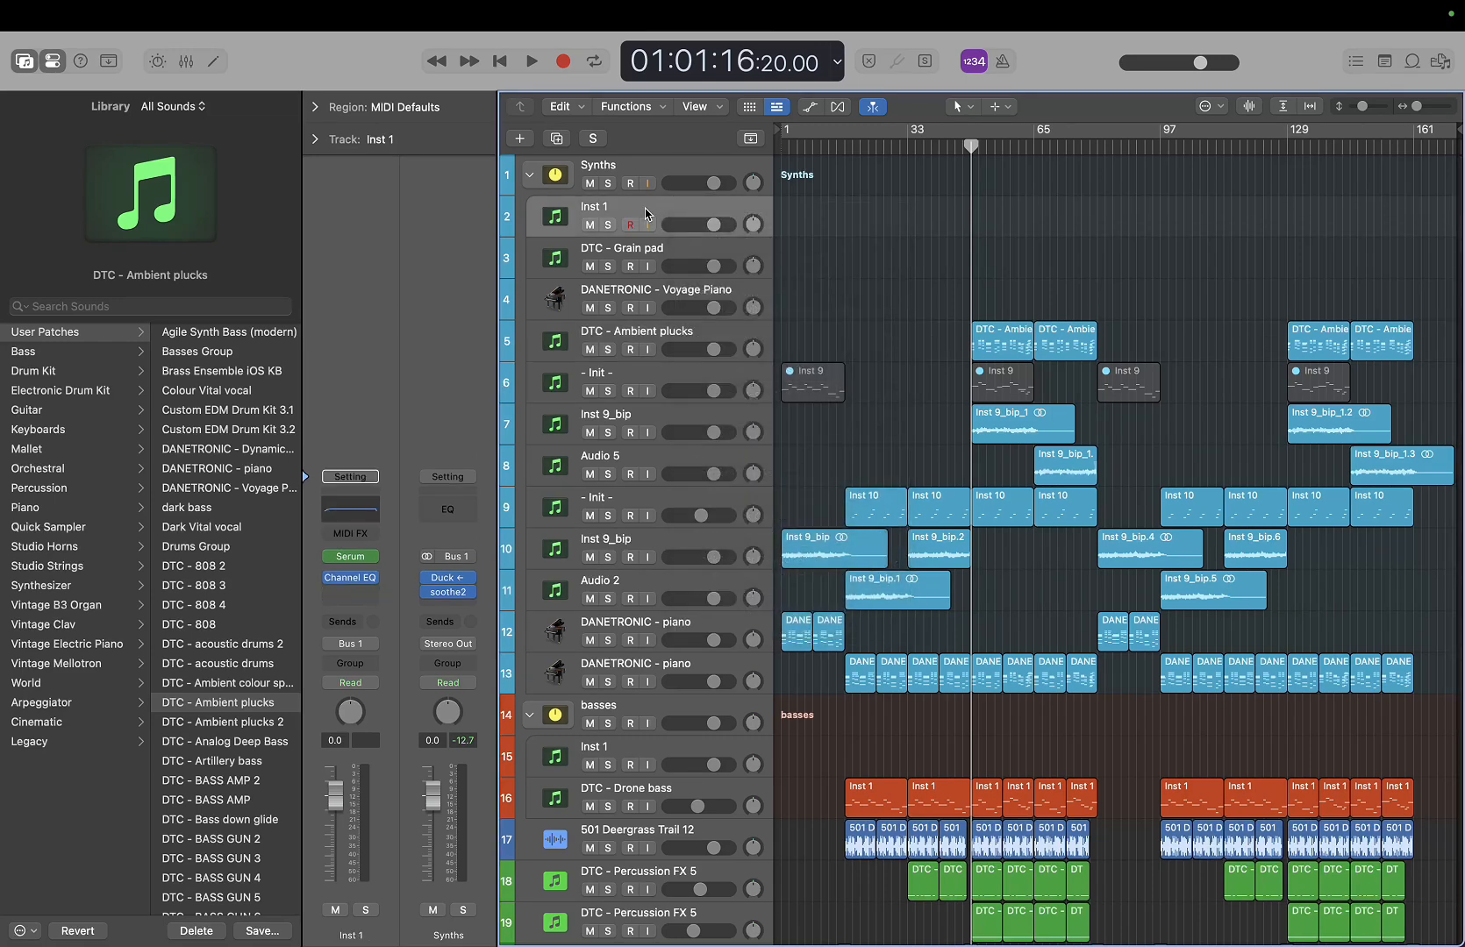
{"action": "right_click", "coordinate": [649, 212]}
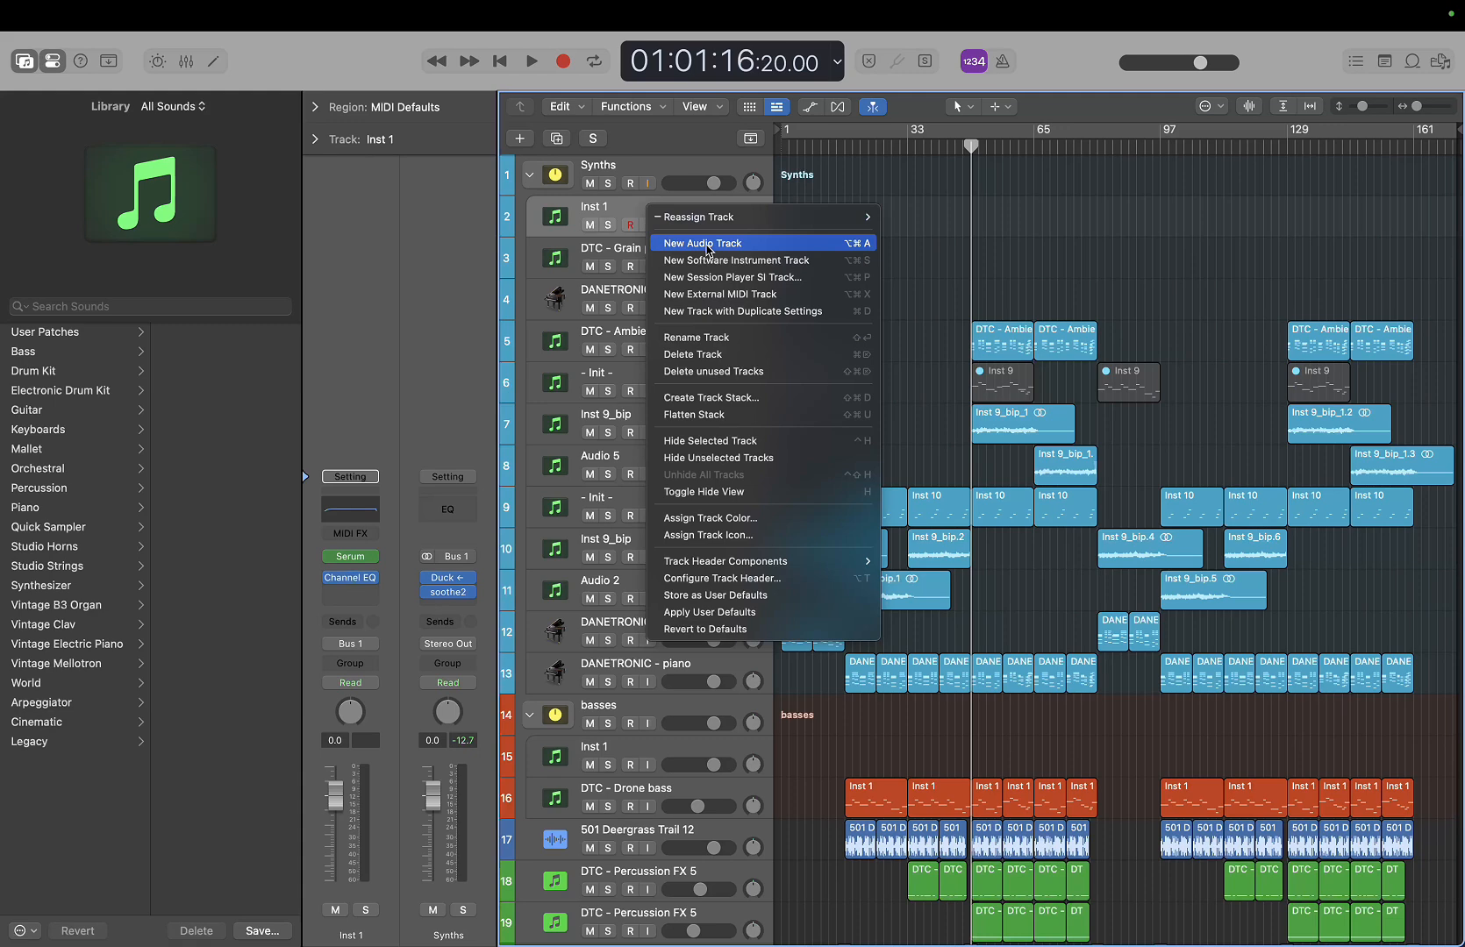
{"action": "left_click", "coordinate": [707, 250]}
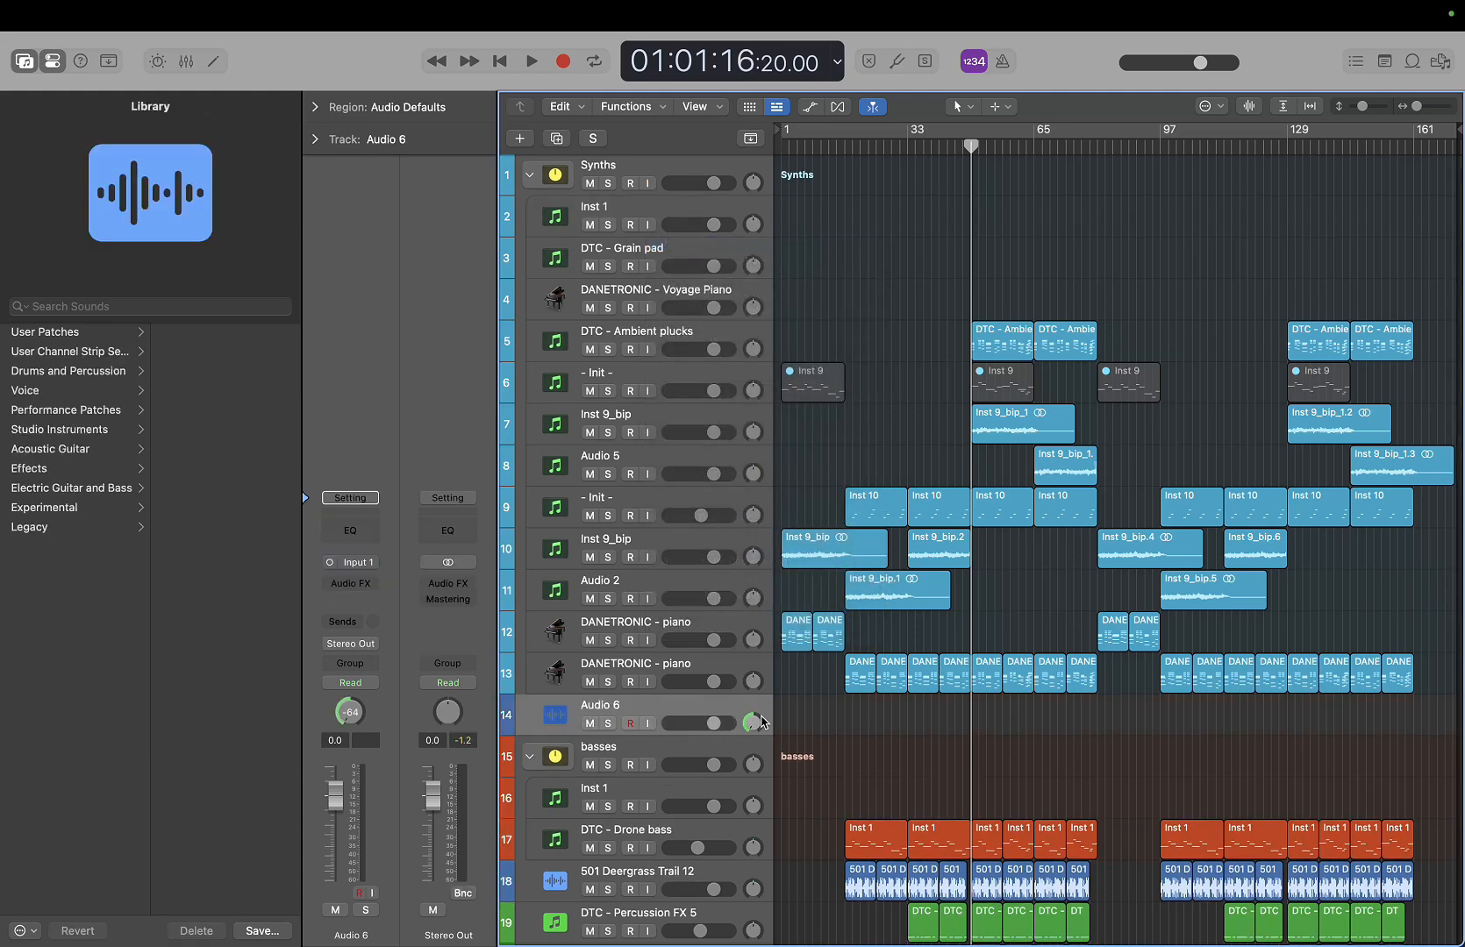
{"action": "double_click", "coordinate": [754, 722]}
{"action": "left_click", "coordinate": [1441, 59]}
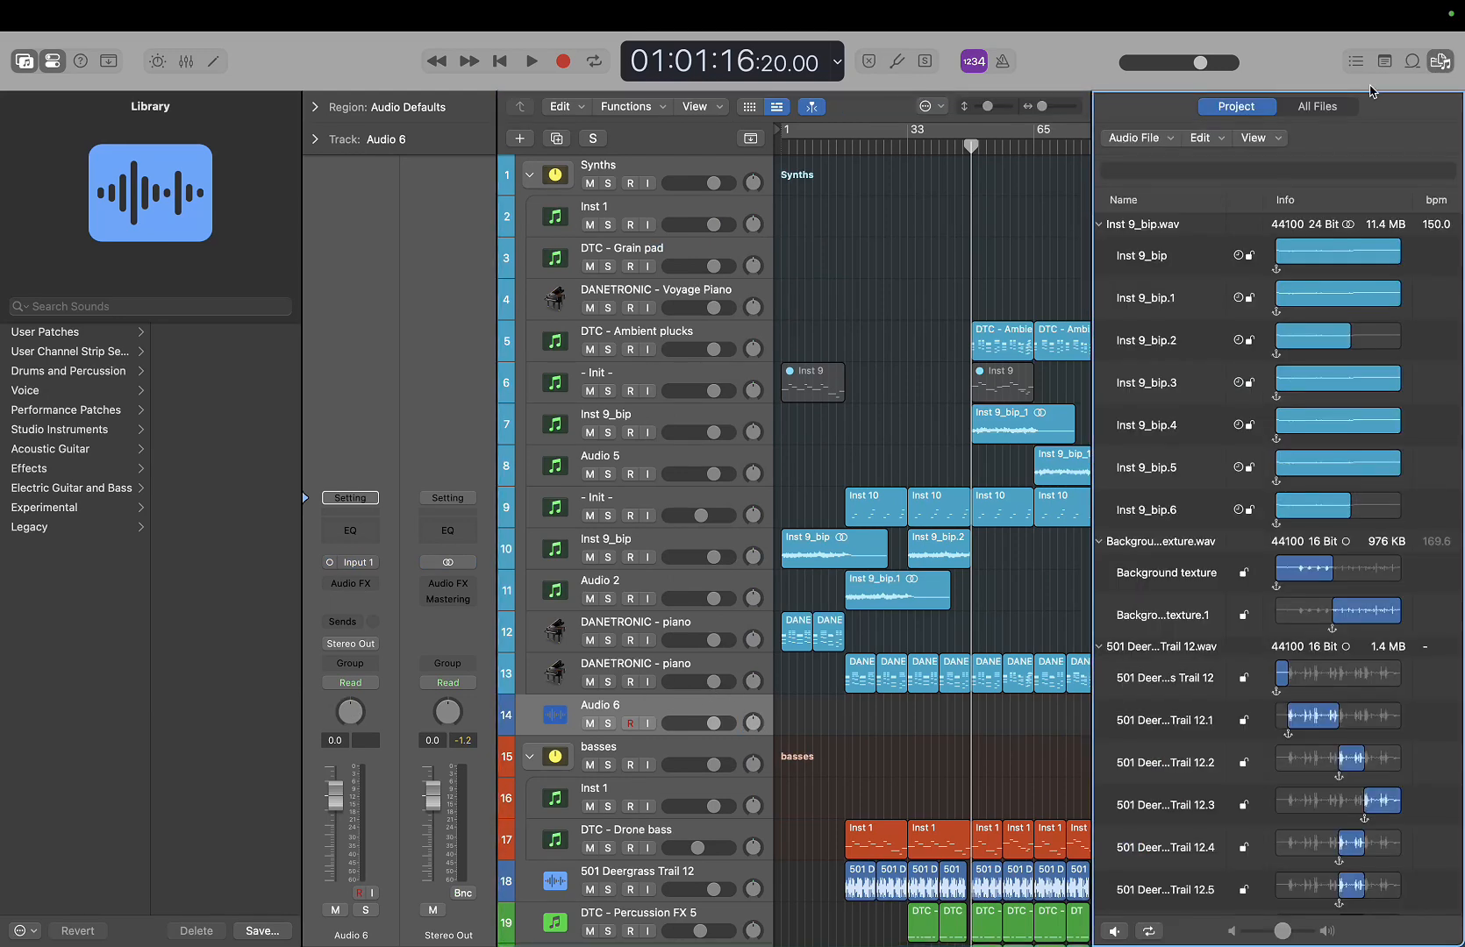
{"action": "left_click", "coordinate": [1319, 108]}
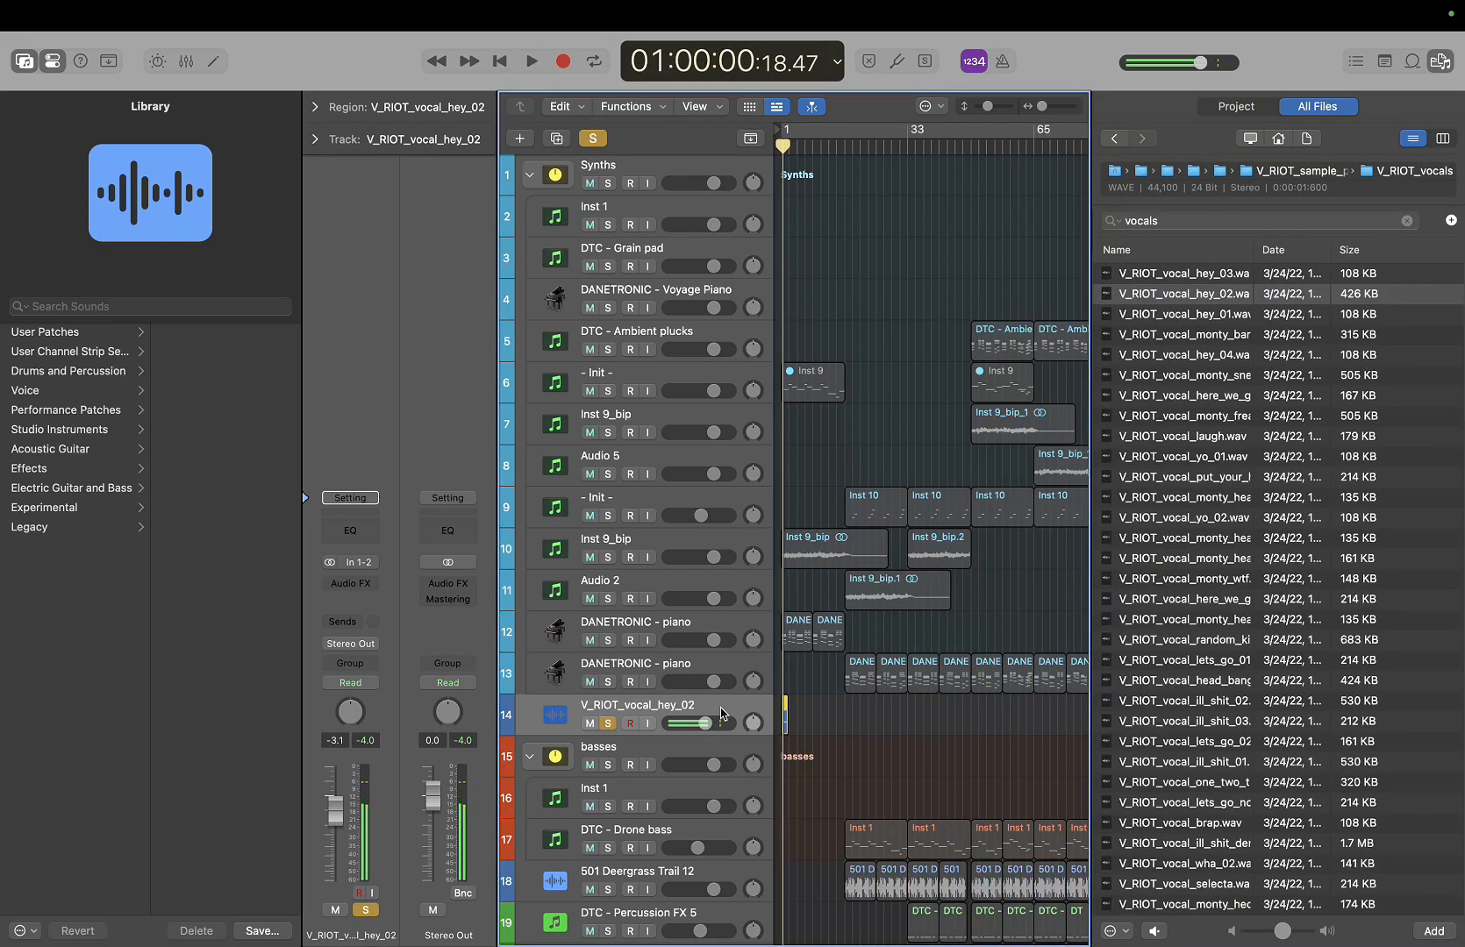
Place V_RIOT_vocal_hey_02 at bar 1 on Audio 6, close the browser, and list User Patches
{"action": "scroll", "coordinate": [817, 694], "scroll_direction": "up", "scroll_amount": 10}
{"action": "scroll", "coordinate": [817, 694], "scroll_direction": "left", "scroll_amount": 3}
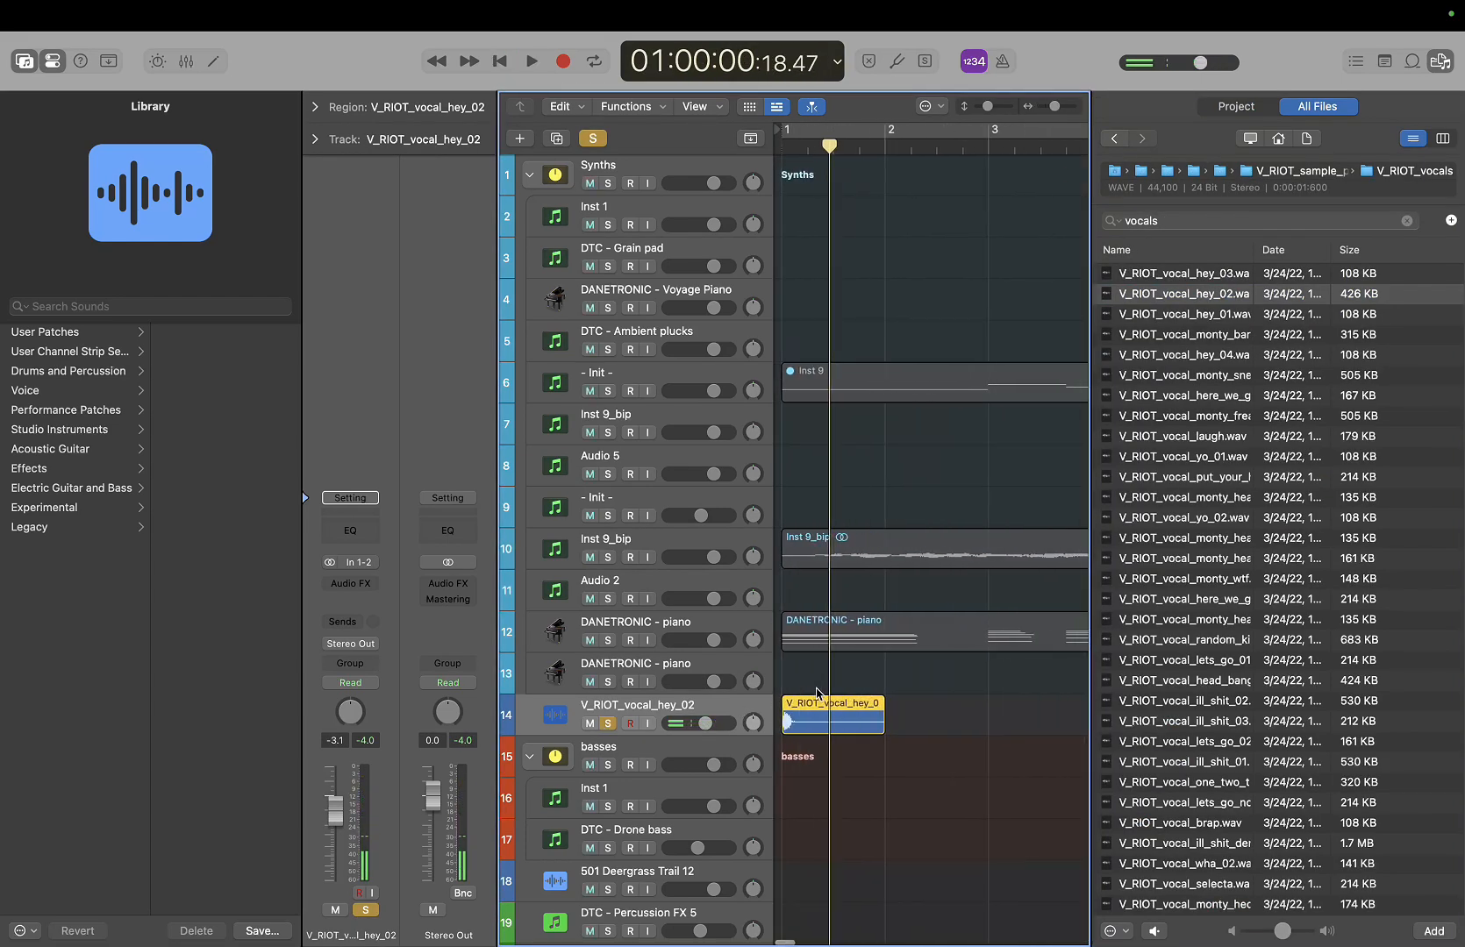
{"action": "left_click", "coordinate": [1440, 60]}
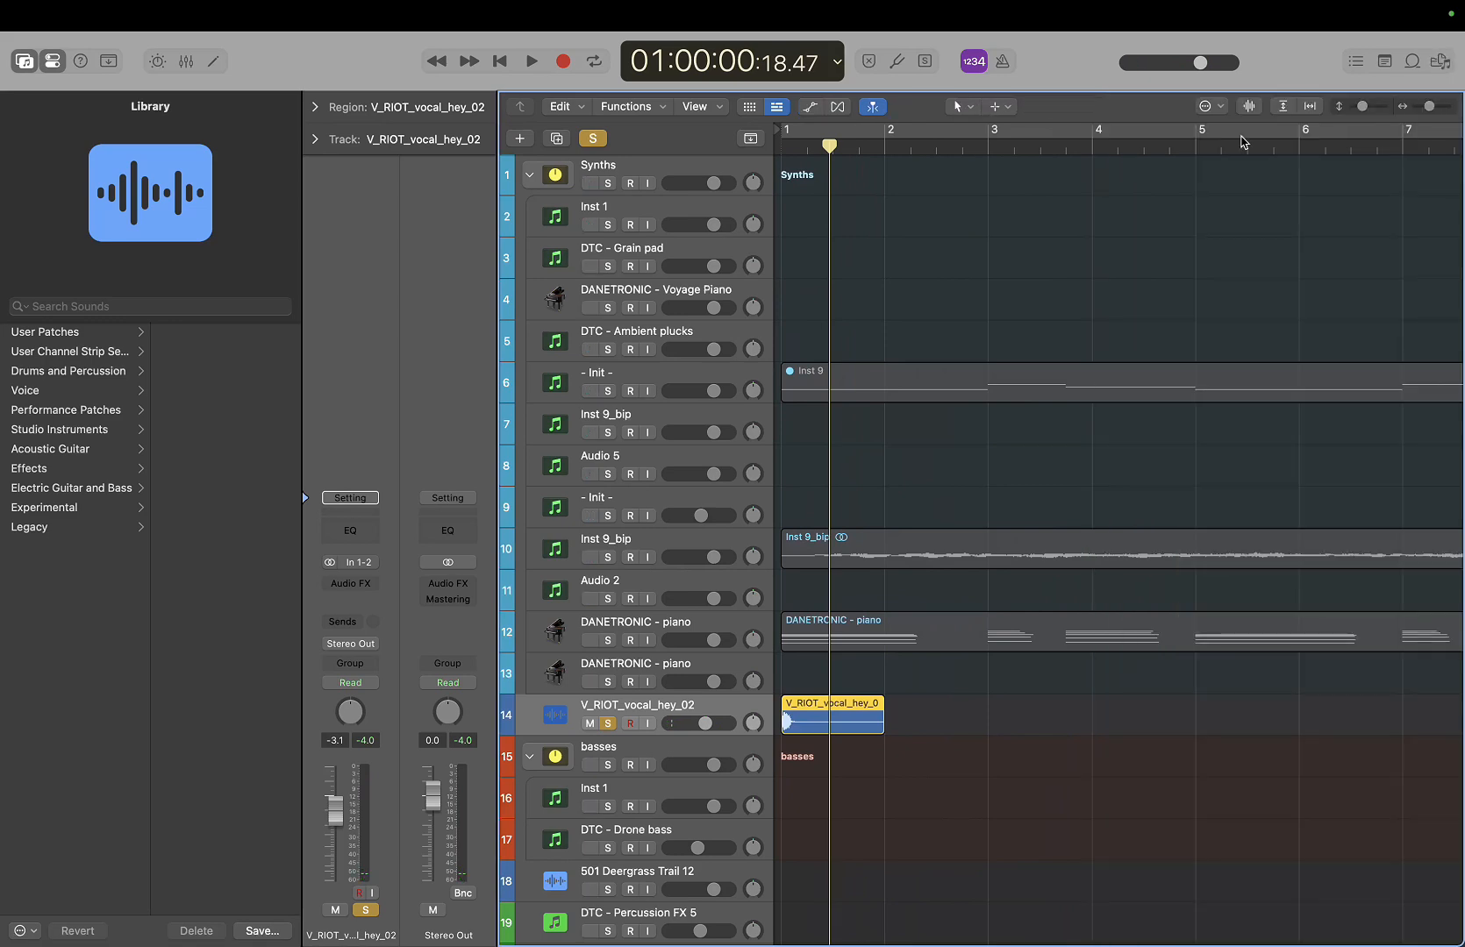
{"action": "left_click", "coordinate": [122, 333]}
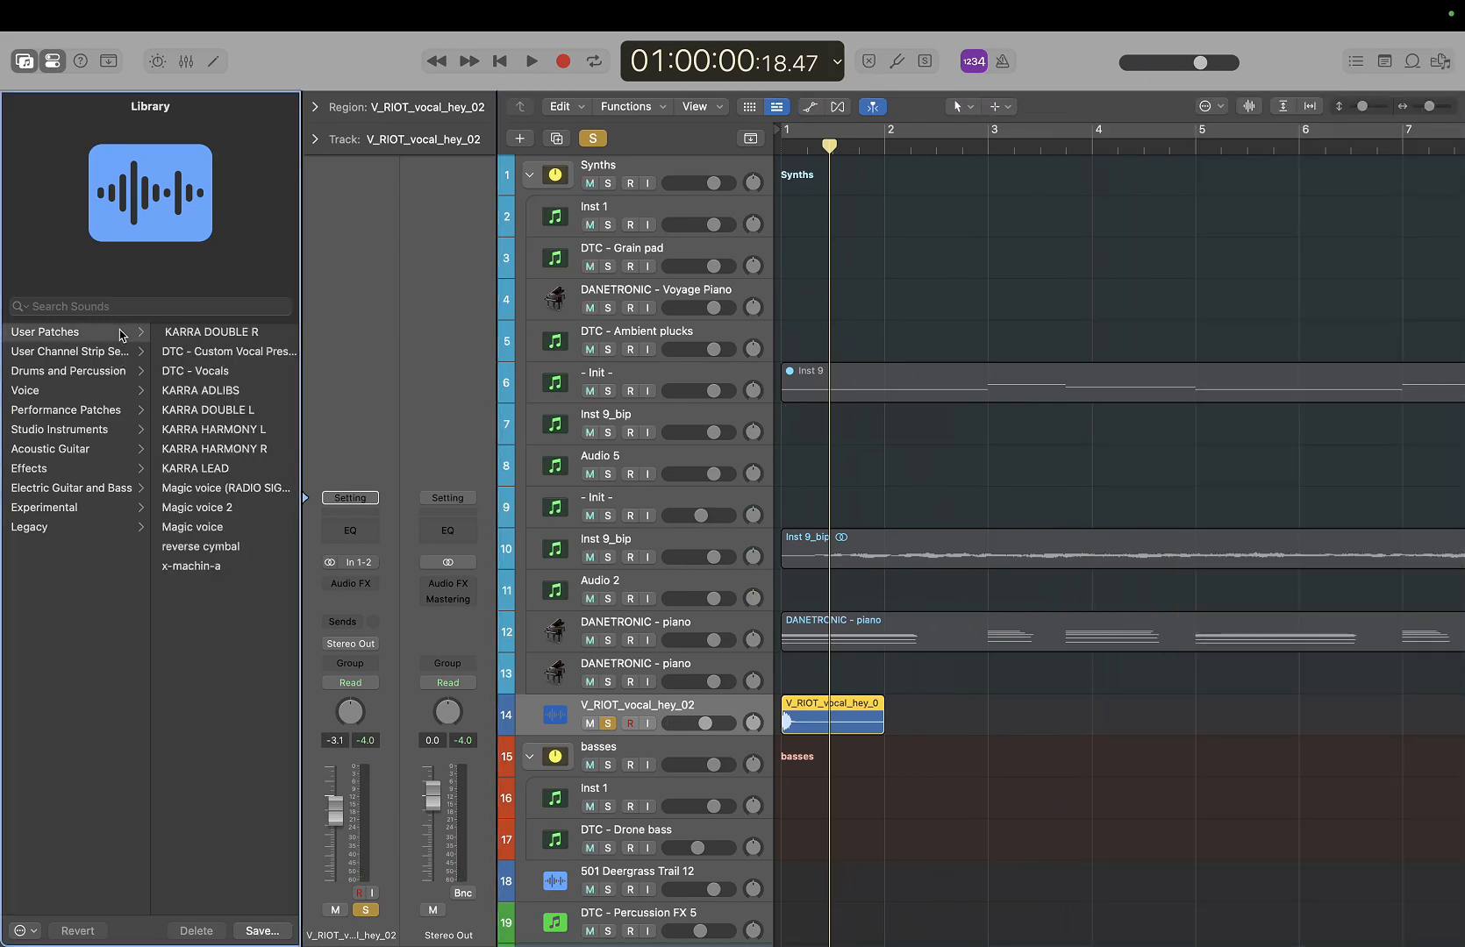
Load the Magic voice 2 patch on the test track and play the vocal from the start
{"action": "left_click", "coordinate": [219, 508]}
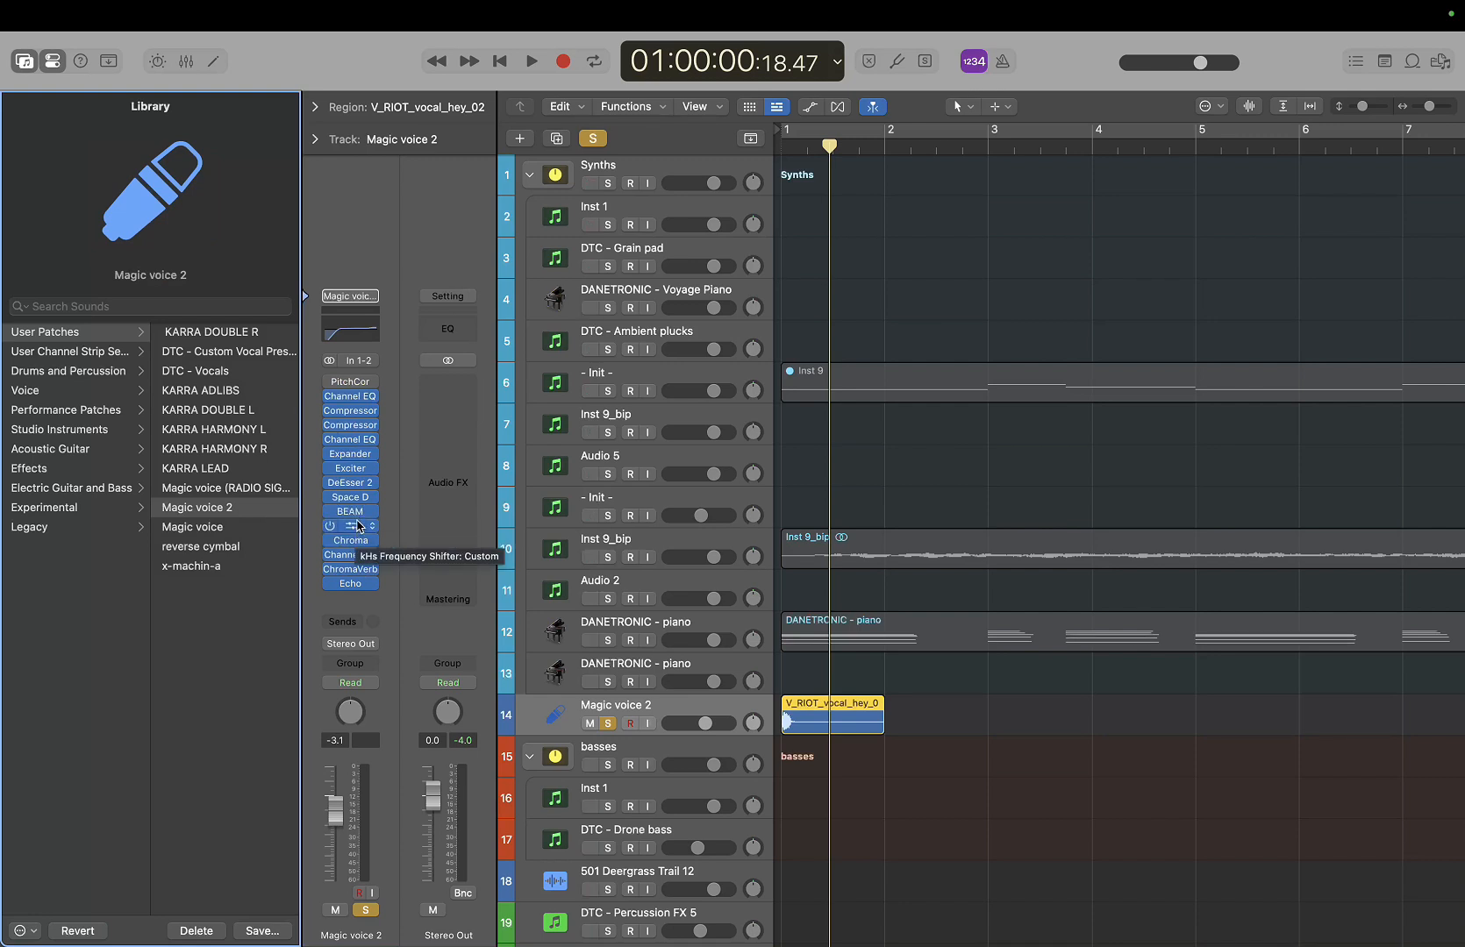
{"action": "key", "text": "Return"}
{"action": "key", "text": "space"}
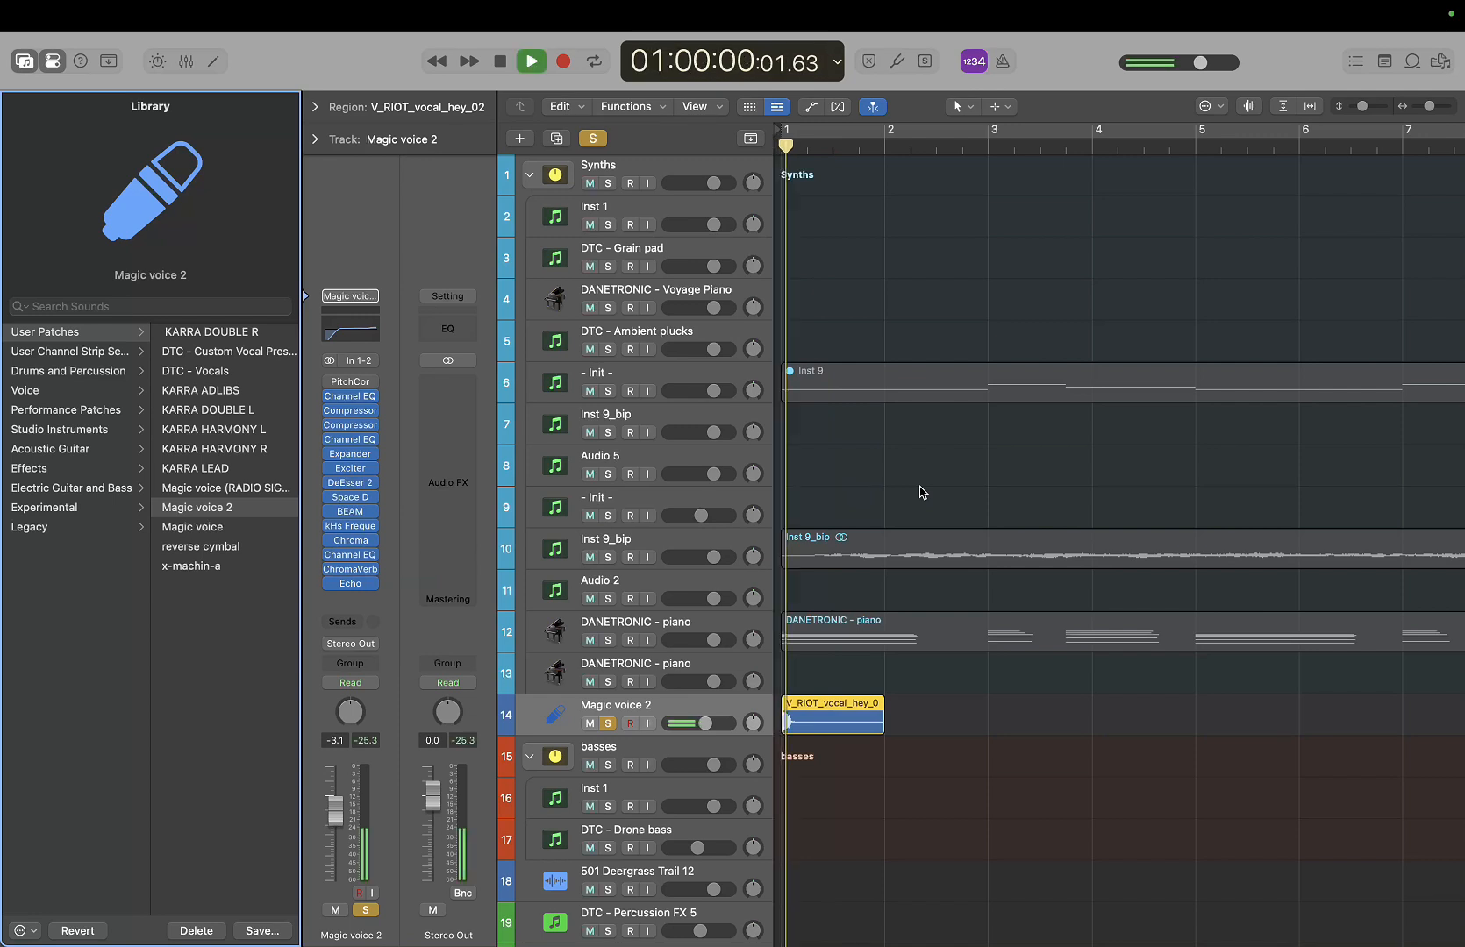
{"action": "key", "text": "space"}
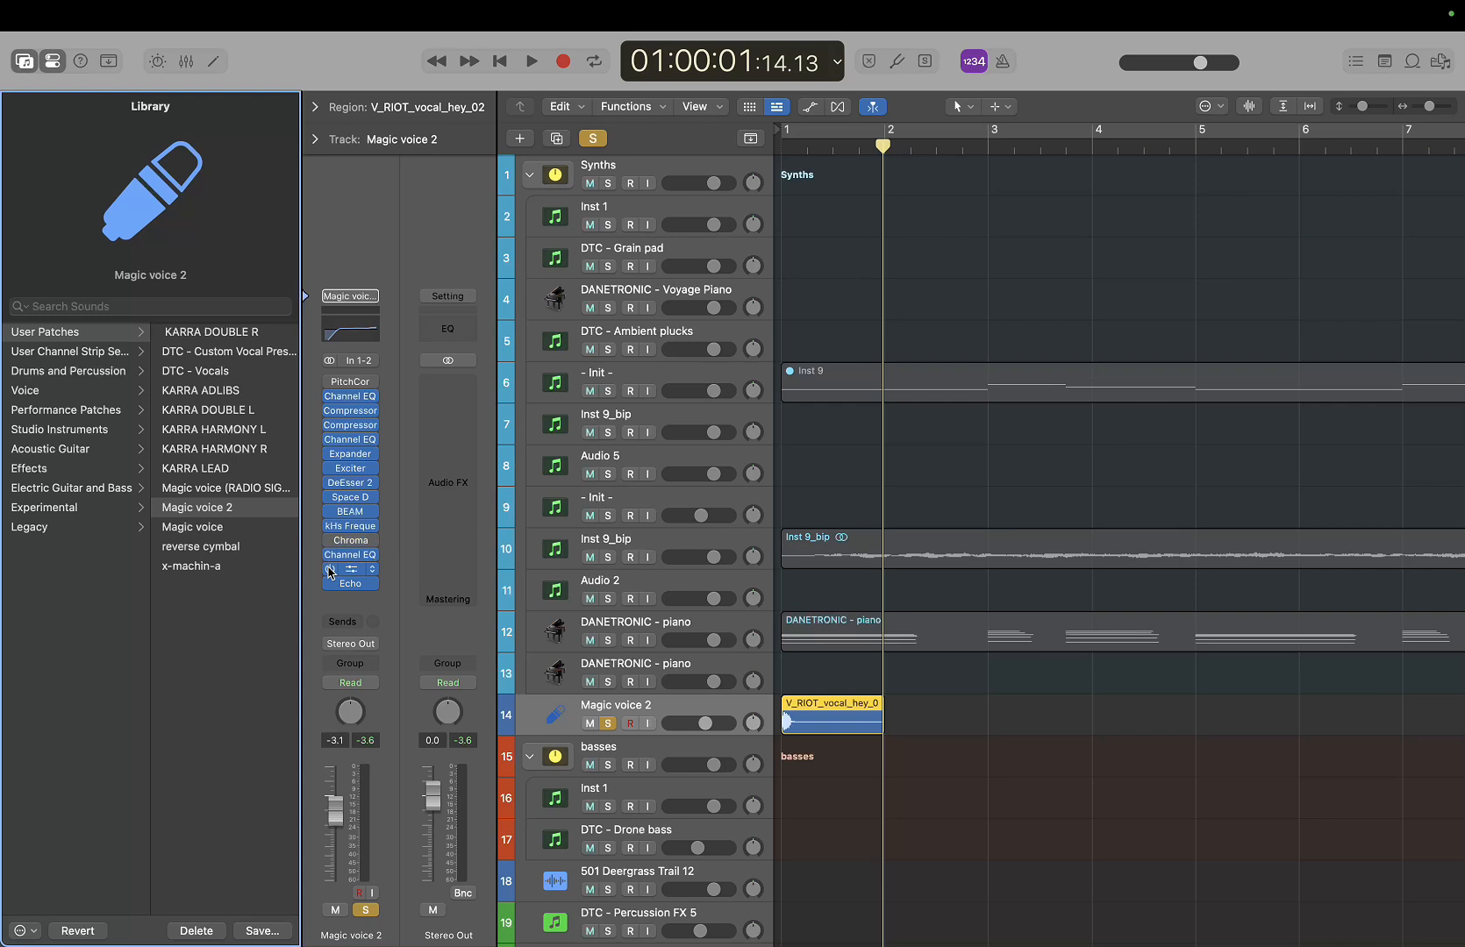
{"action": "left_click_drag", "start_coordinate": [331, 571], "coordinate": [343, 478]}
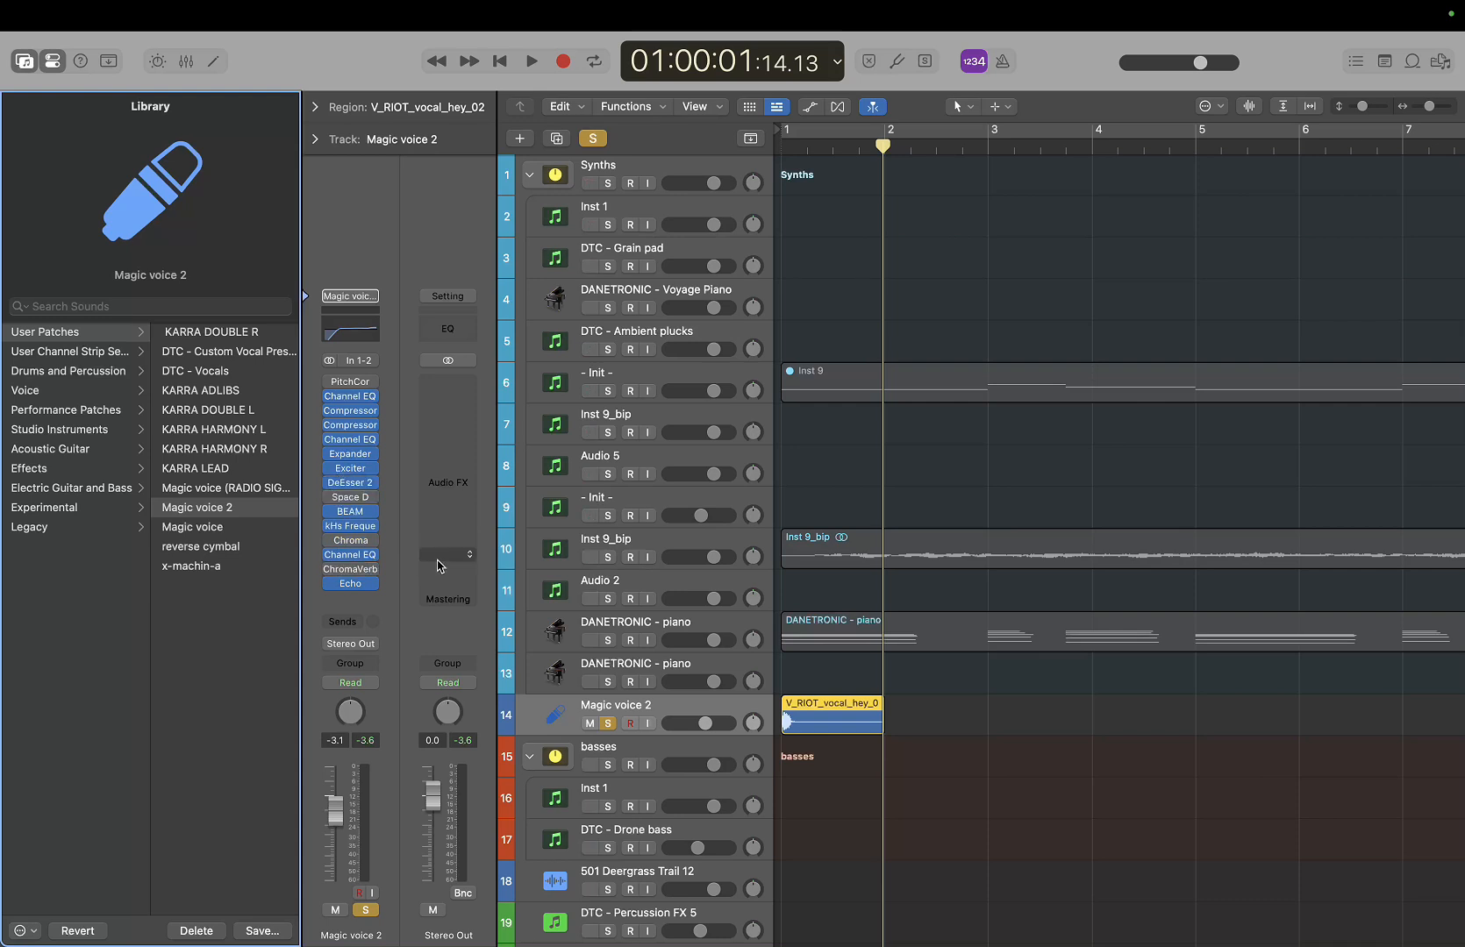
{"action": "key", "text": "Return"}
{"action": "key", "text": "space"}
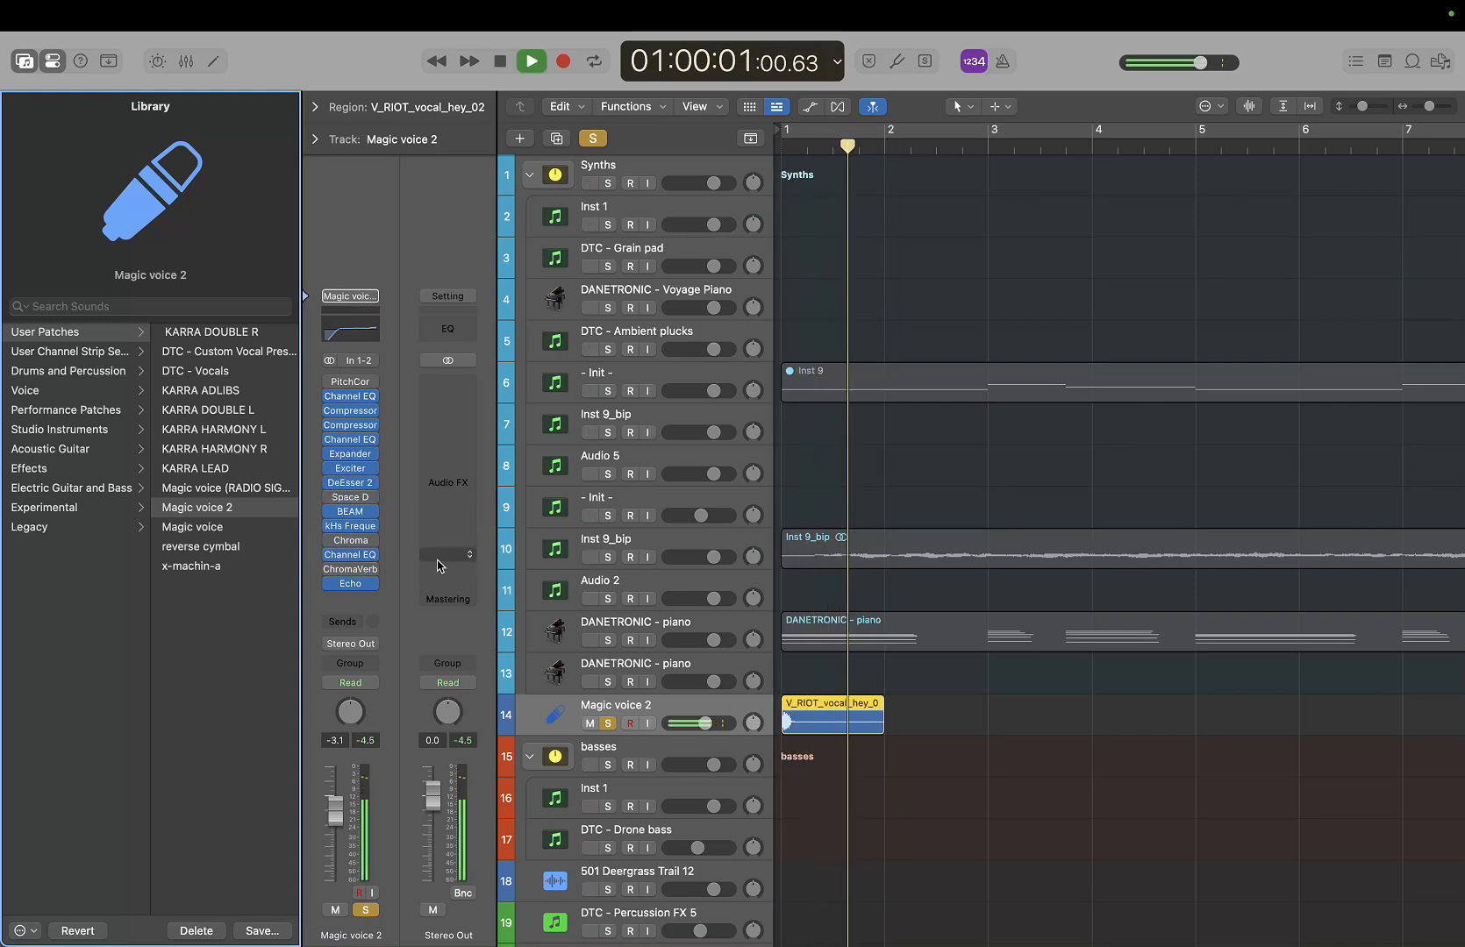
{"action": "key", "text": "space"}
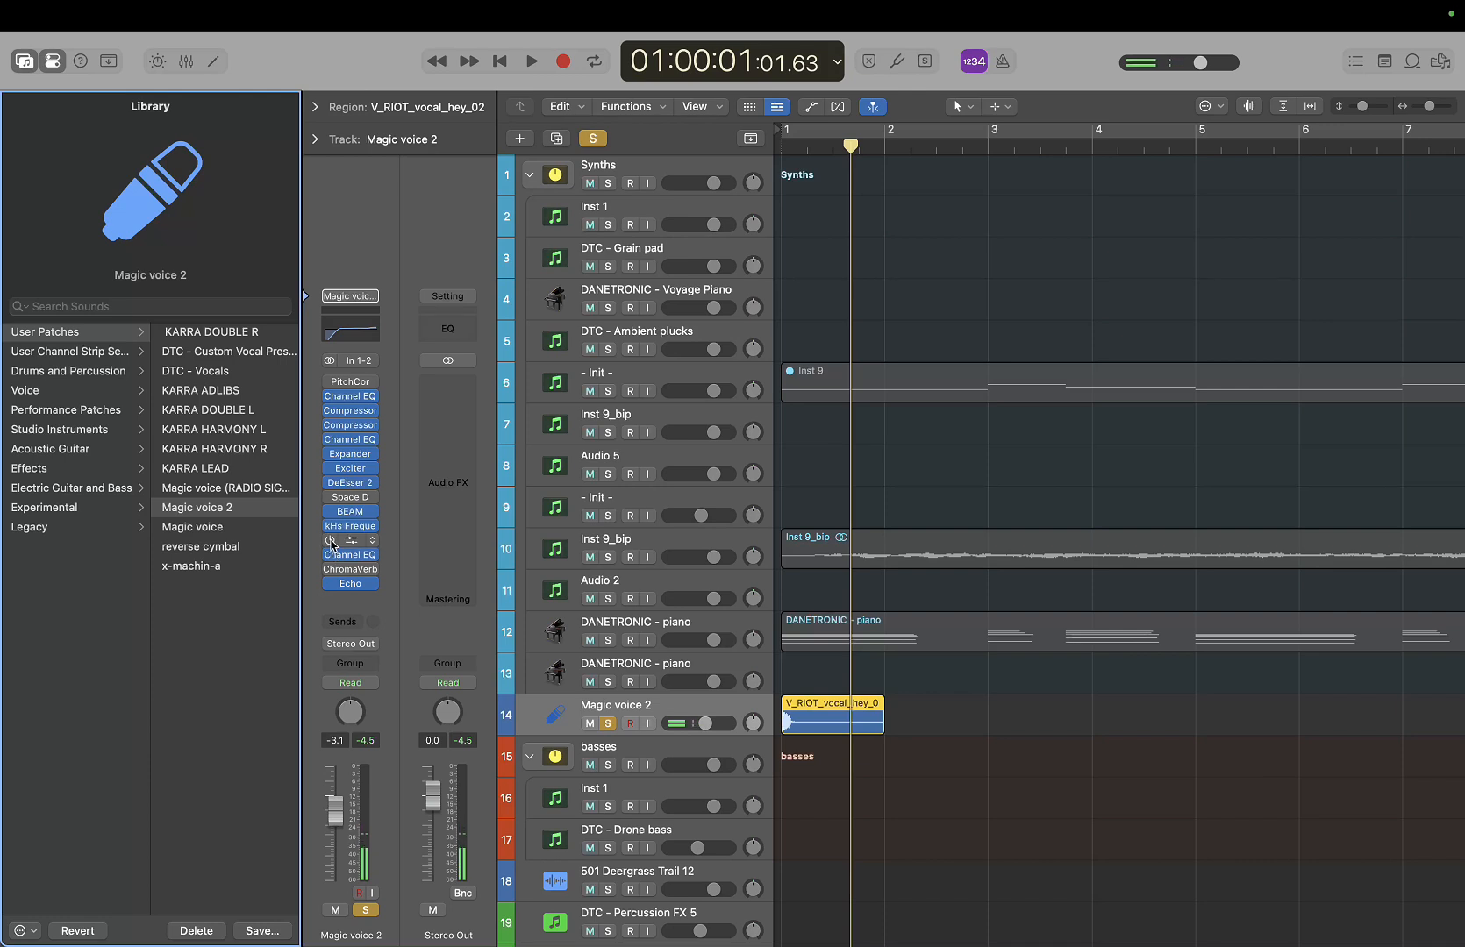
Replay the vocal with Magic voice 2 several times, then load the Magic voice patch
{"action": "key", "text": "Return"}
{"action": "key", "text": "space"}
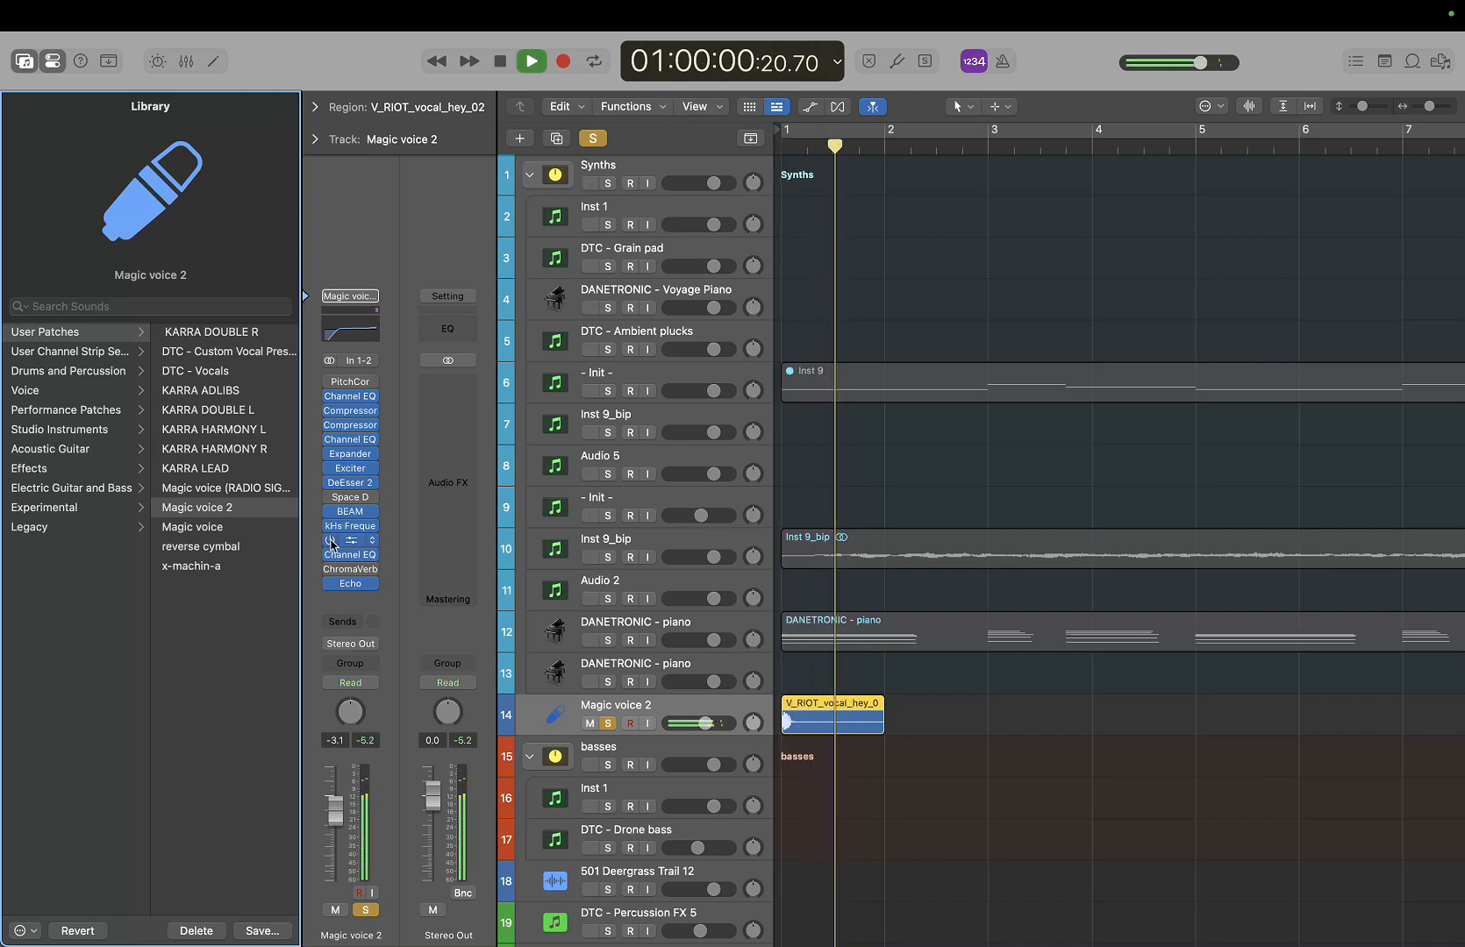
{"action": "key", "text": "space"}
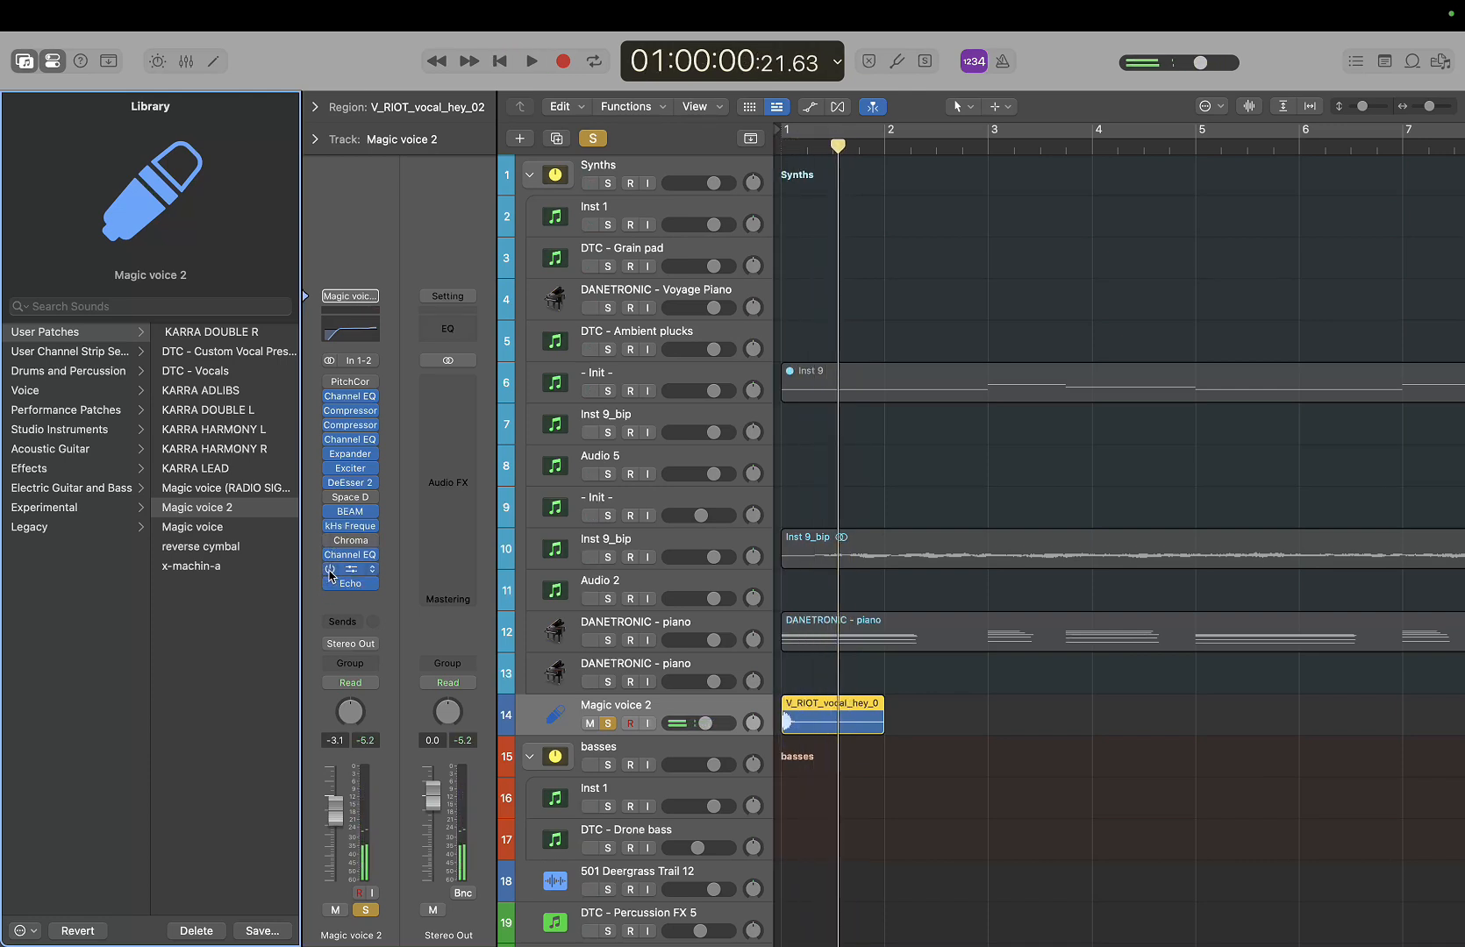
{"action": "key", "text": "Return"}
{"action": "key", "text": "space"}
{"action": "key", "text": "space"}
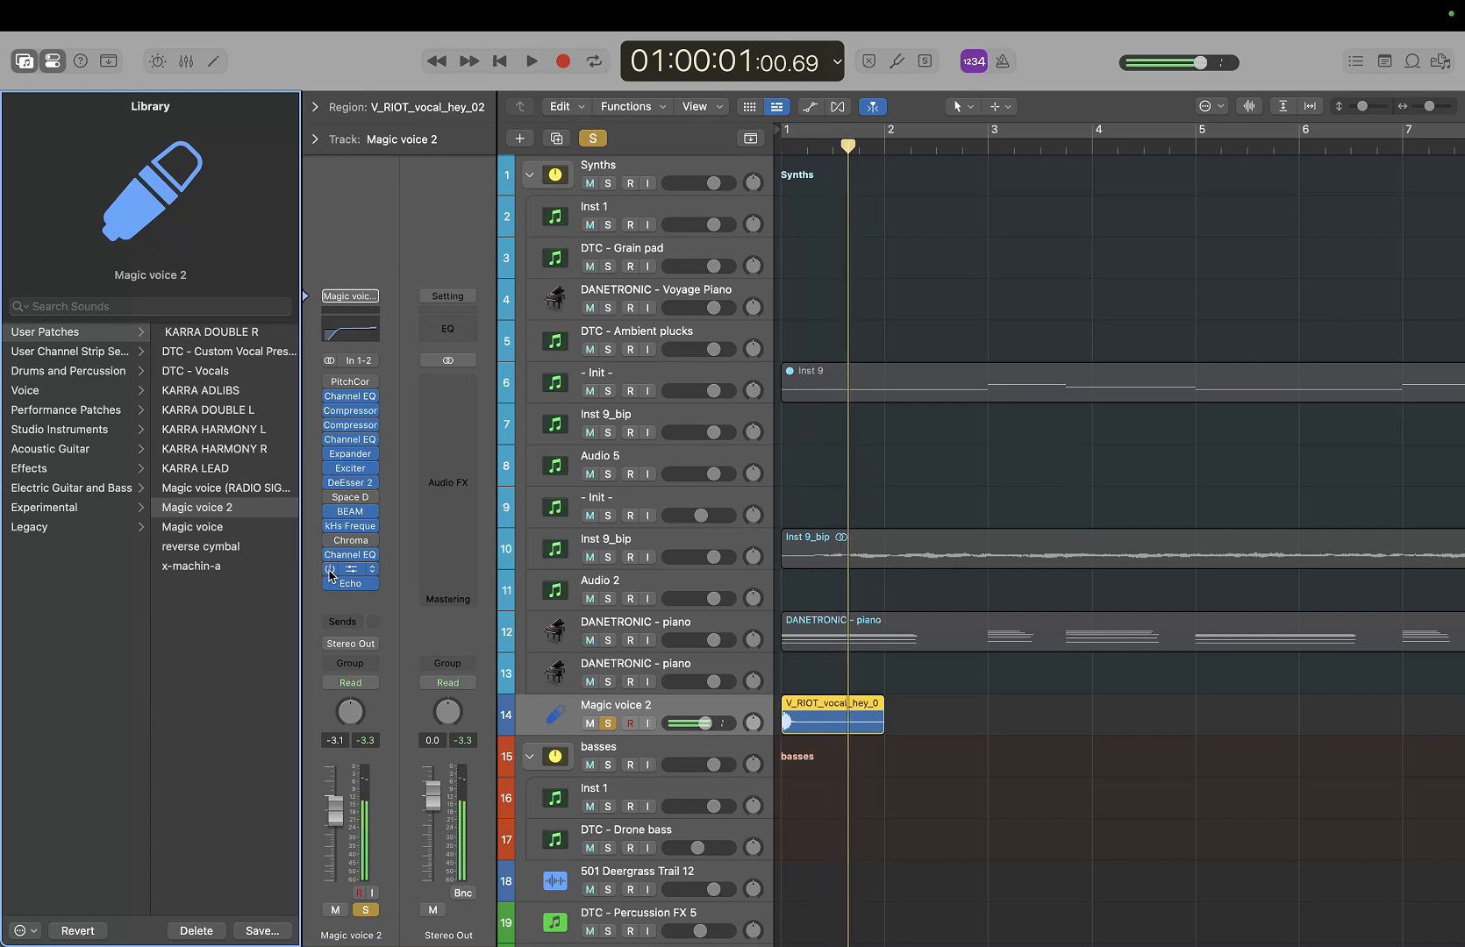
{"action": "key", "text": "Return"}
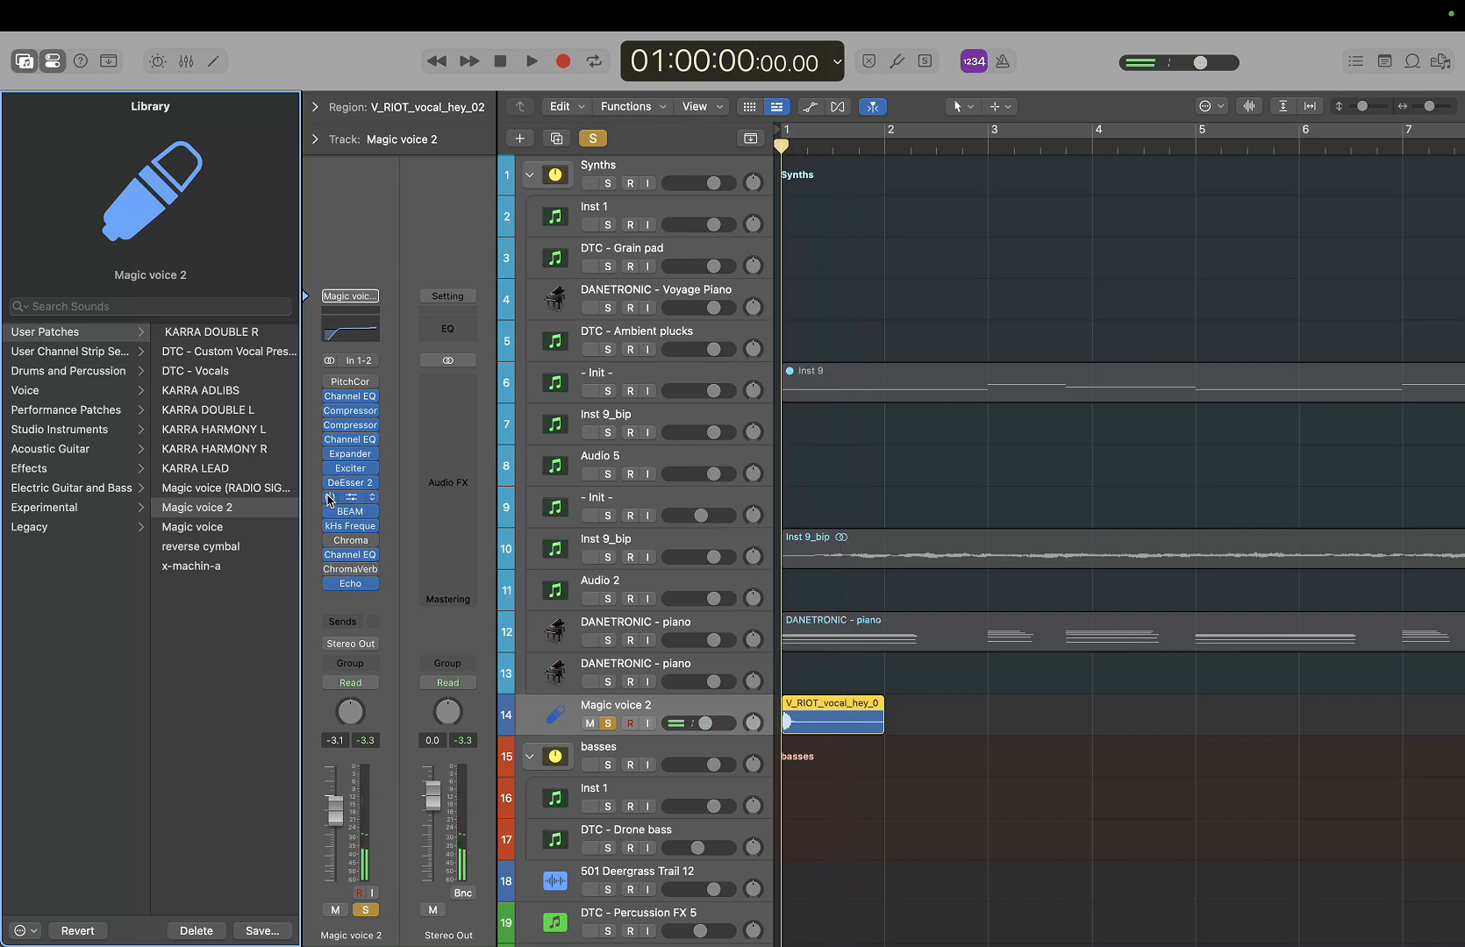
{"action": "key", "text": "space"}
{"action": "key", "text": "space"}
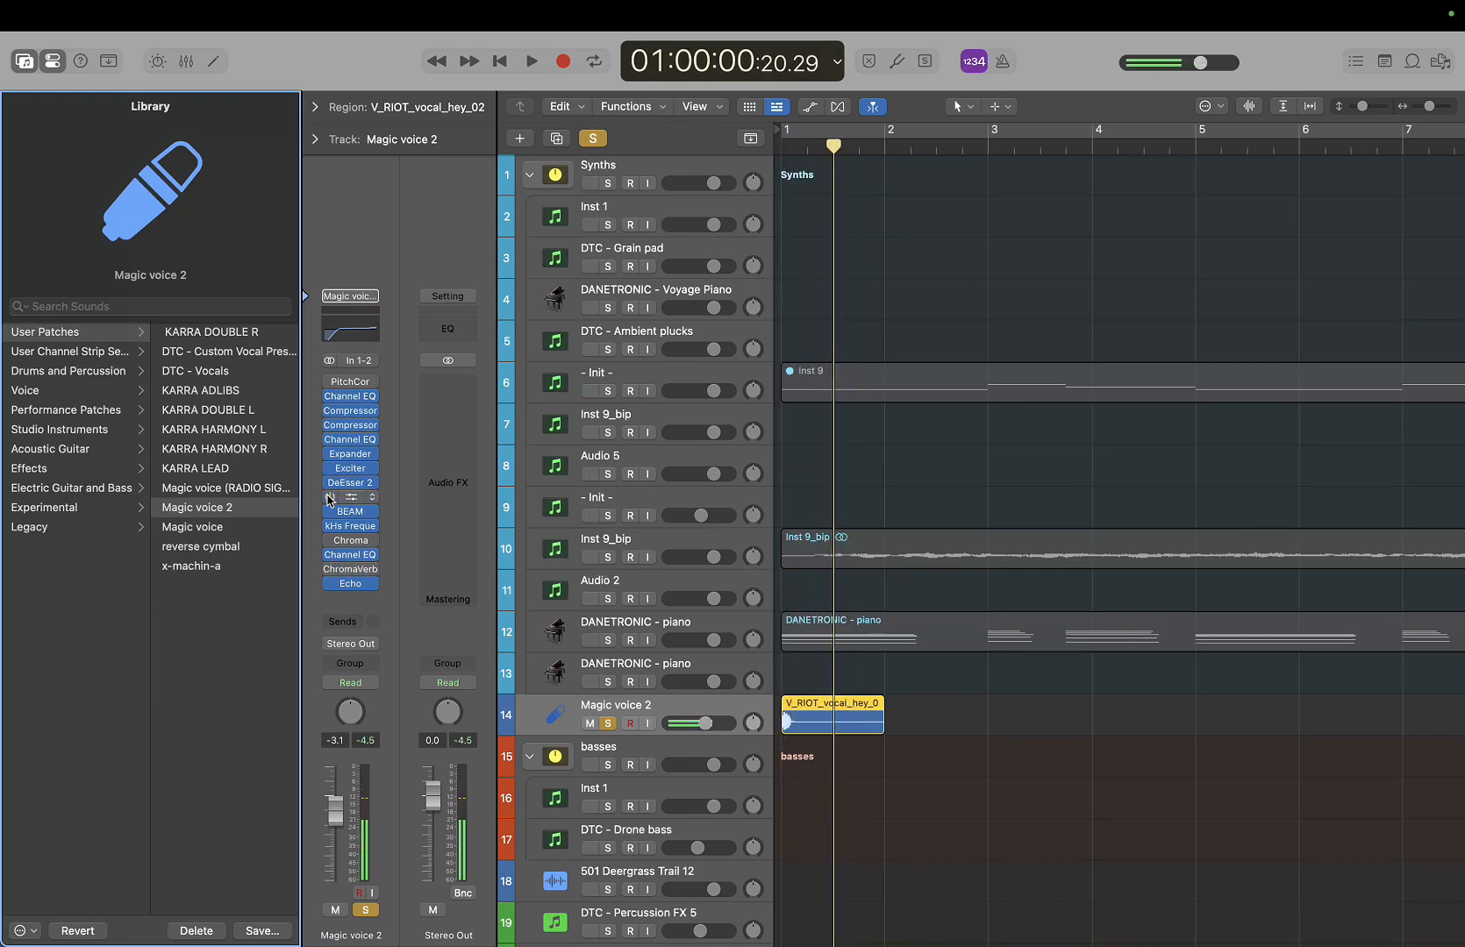
{"action": "left_click", "coordinate": [228, 529]}
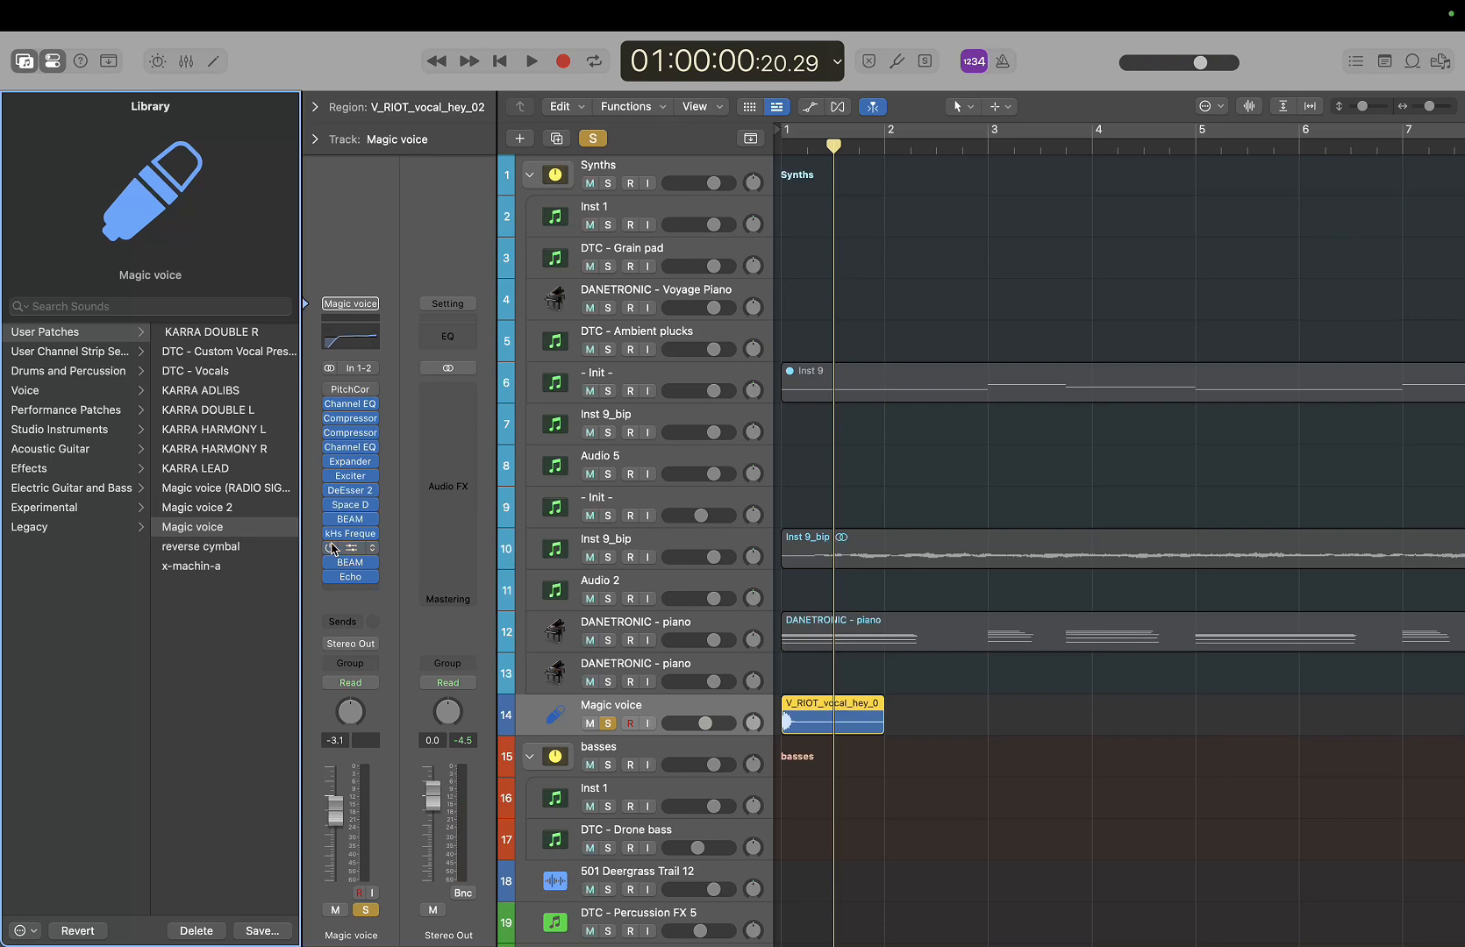
Play the Magic voice vocal, bypass the second BEAM insert, and replay from the start
{"action": "key", "text": "space"}
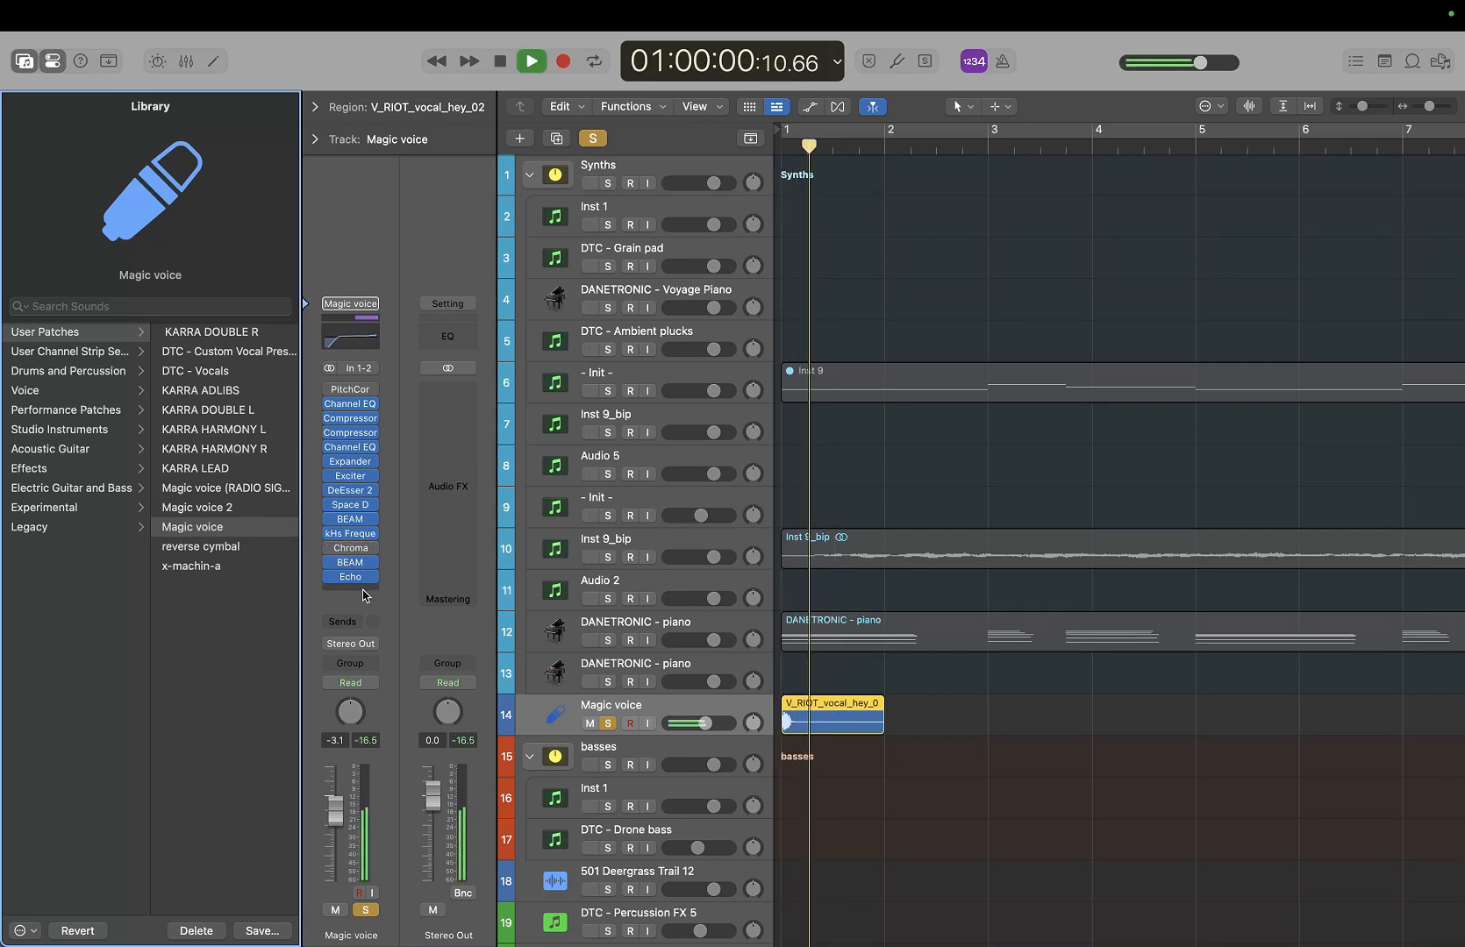
{"action": "key", "text": "space"}
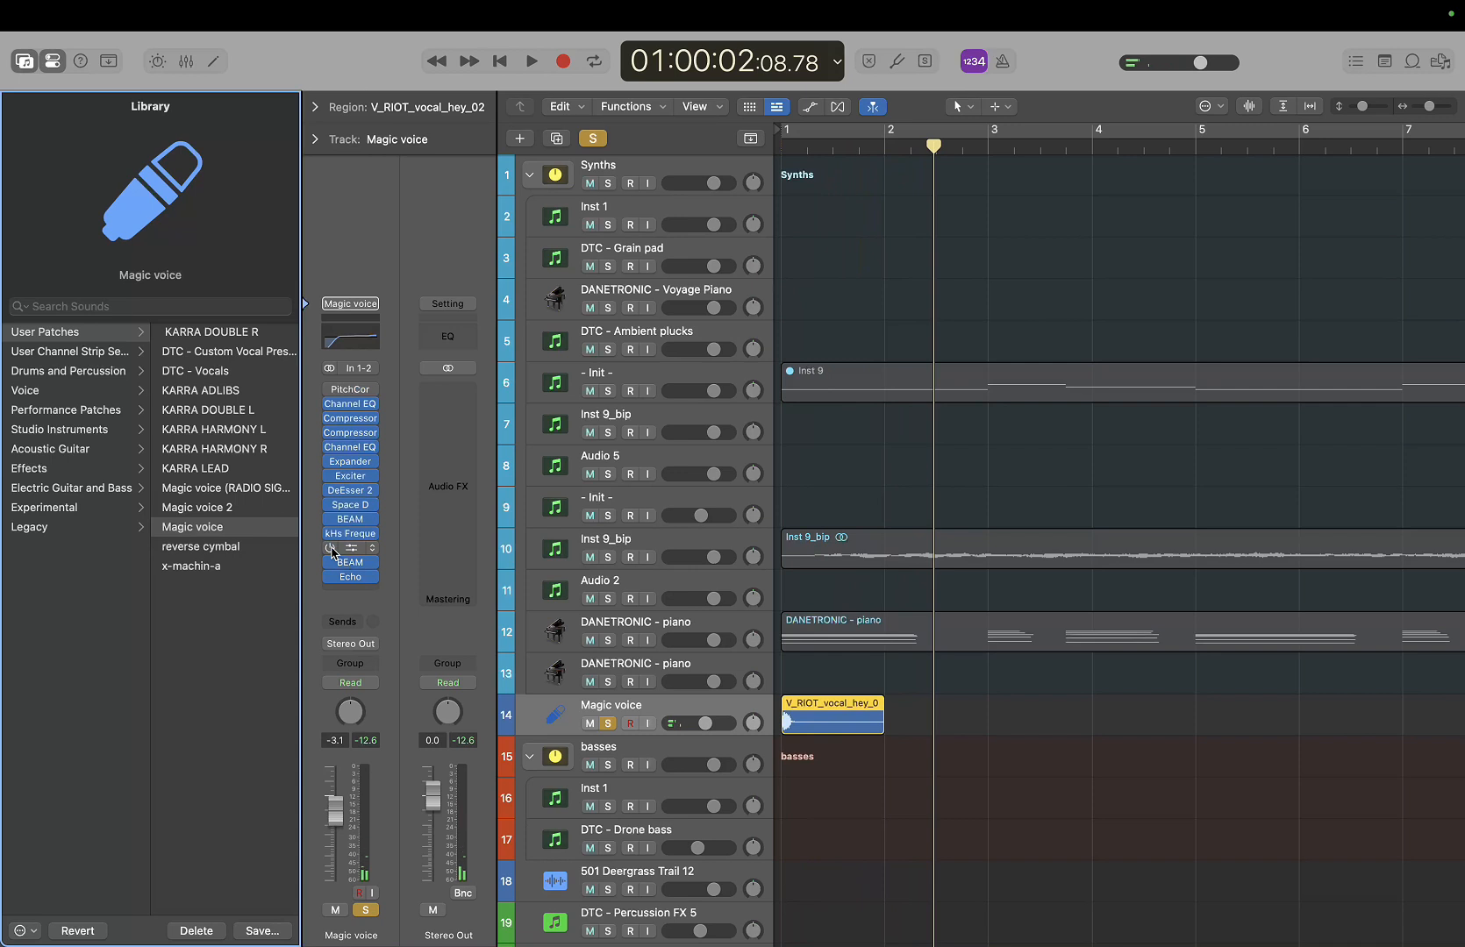
{"action": "left_click", "coordinate": [333, 564]}
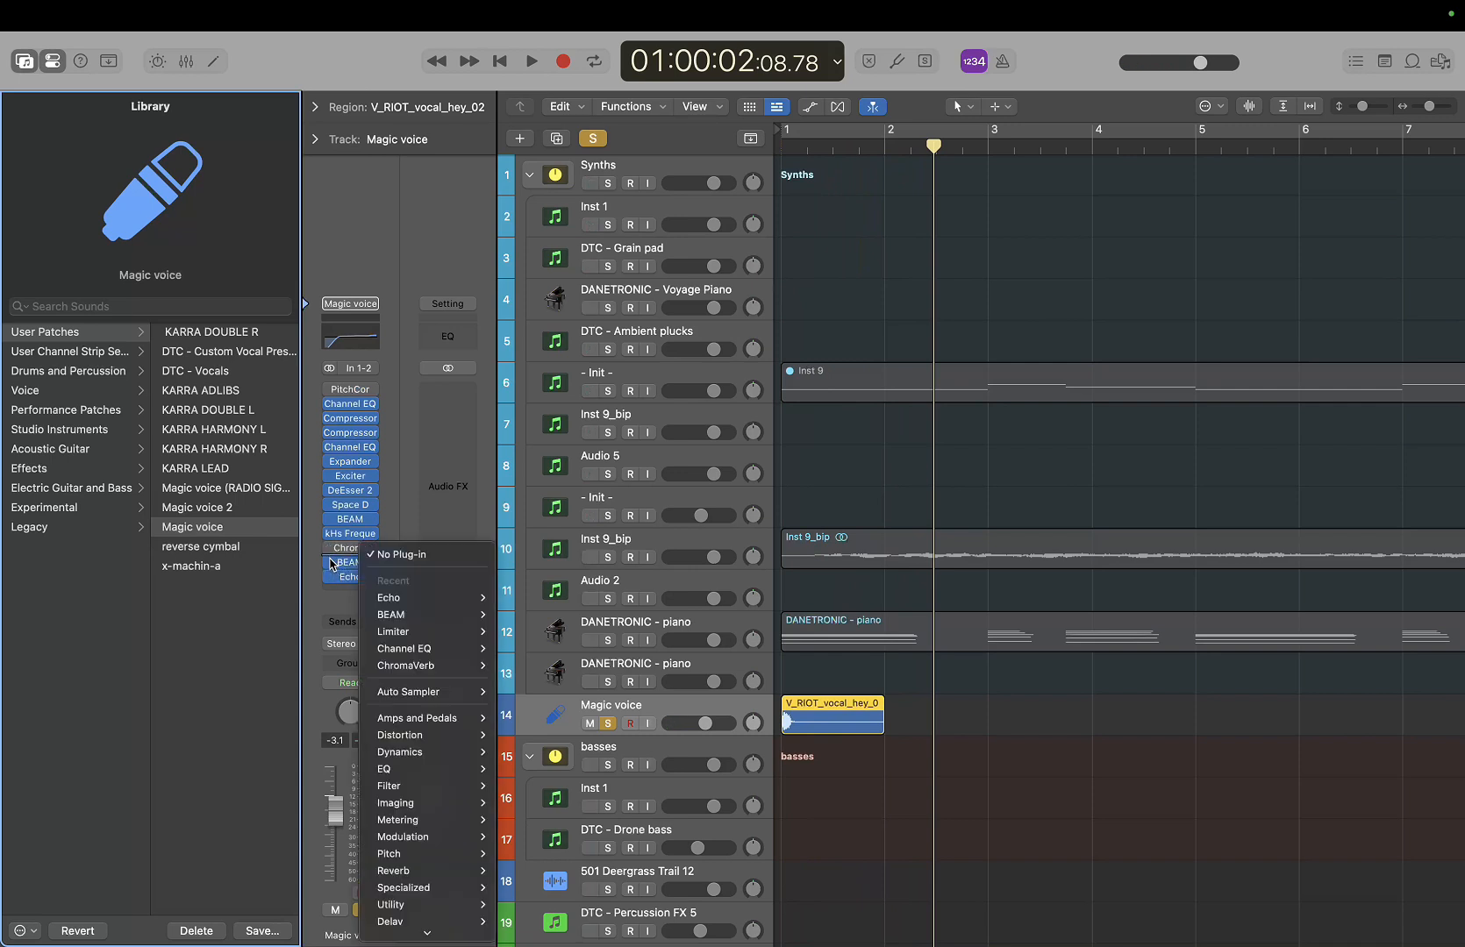
{"action": "left_click", "coordinate": [330, 566]}
{"action": "left_click", "coordinate": [331, 564]}
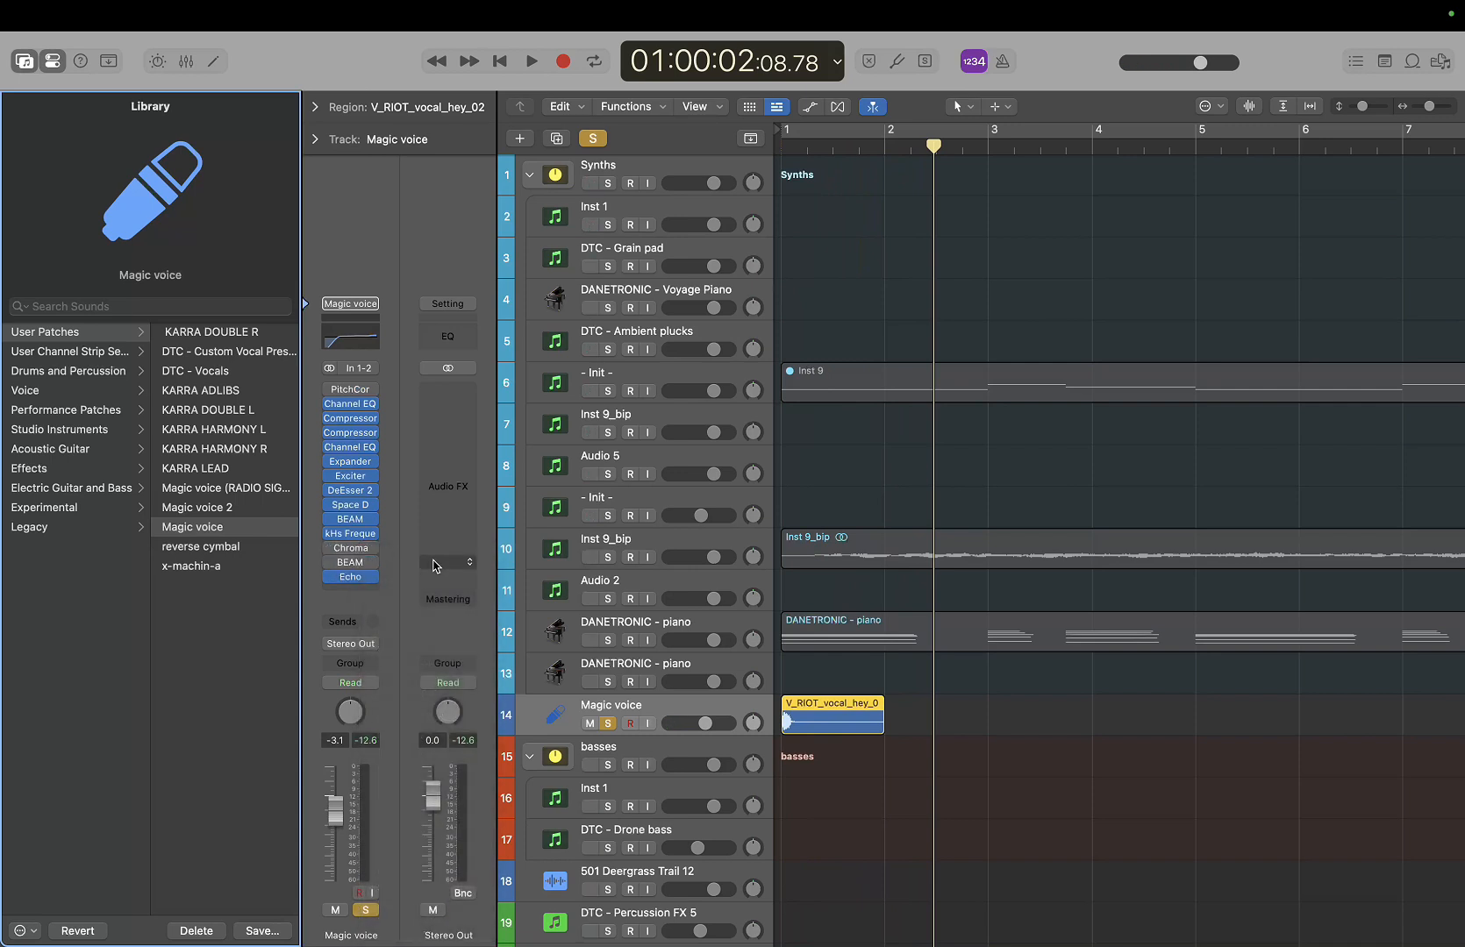
{"action": "key", "text": "Return"}
{"action": "key", "text": "space"}
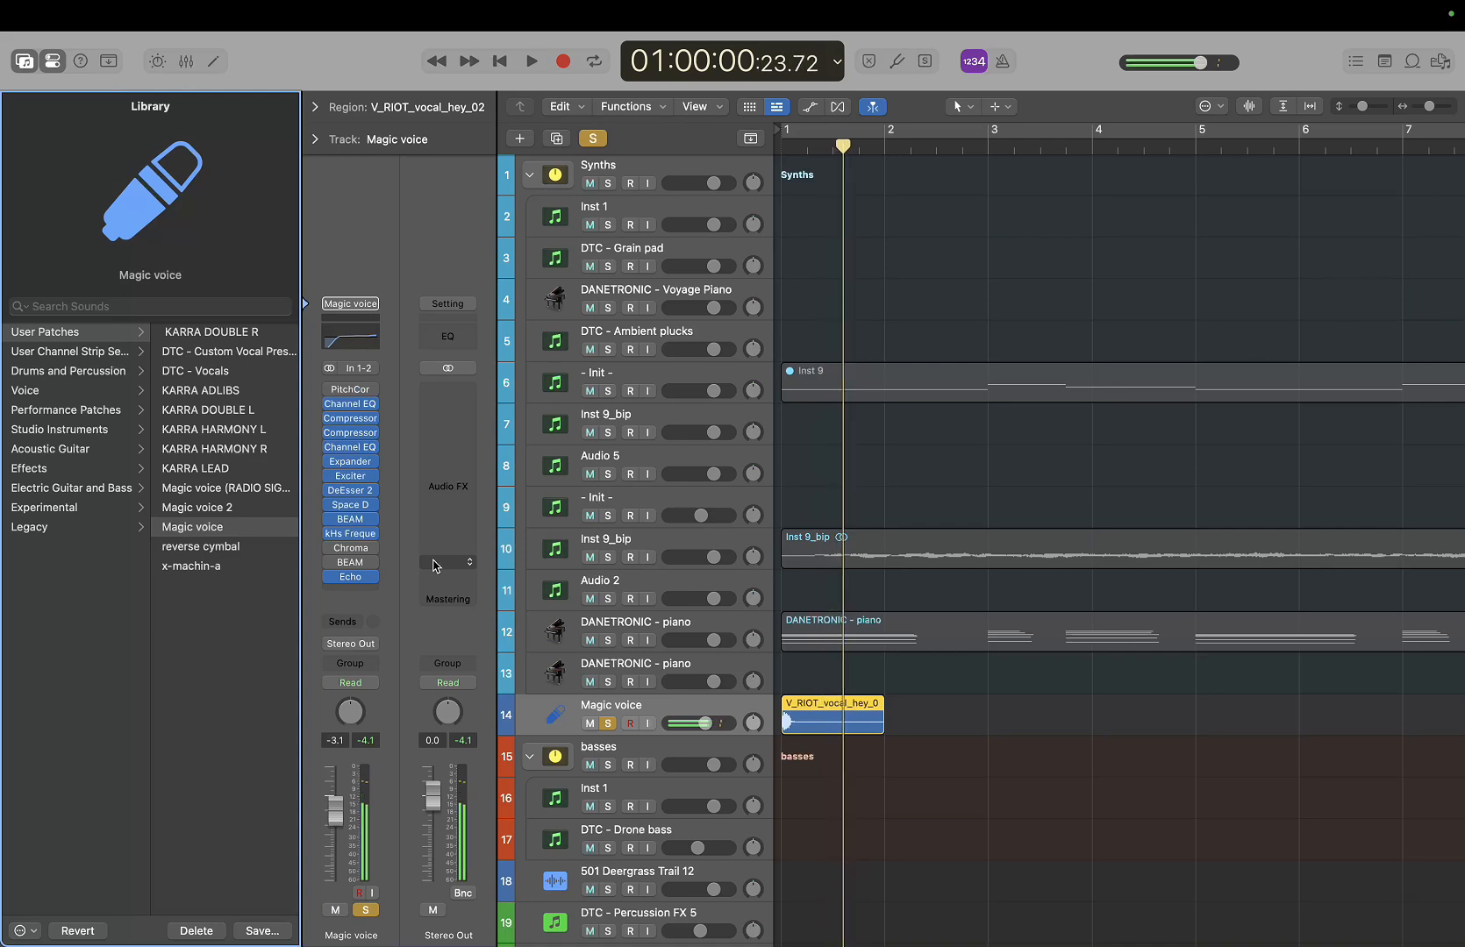
Inspect the first BEAM's settings, then bypass it and play the vocal
{"action": "left_click", "coordinate": [355, 525]}
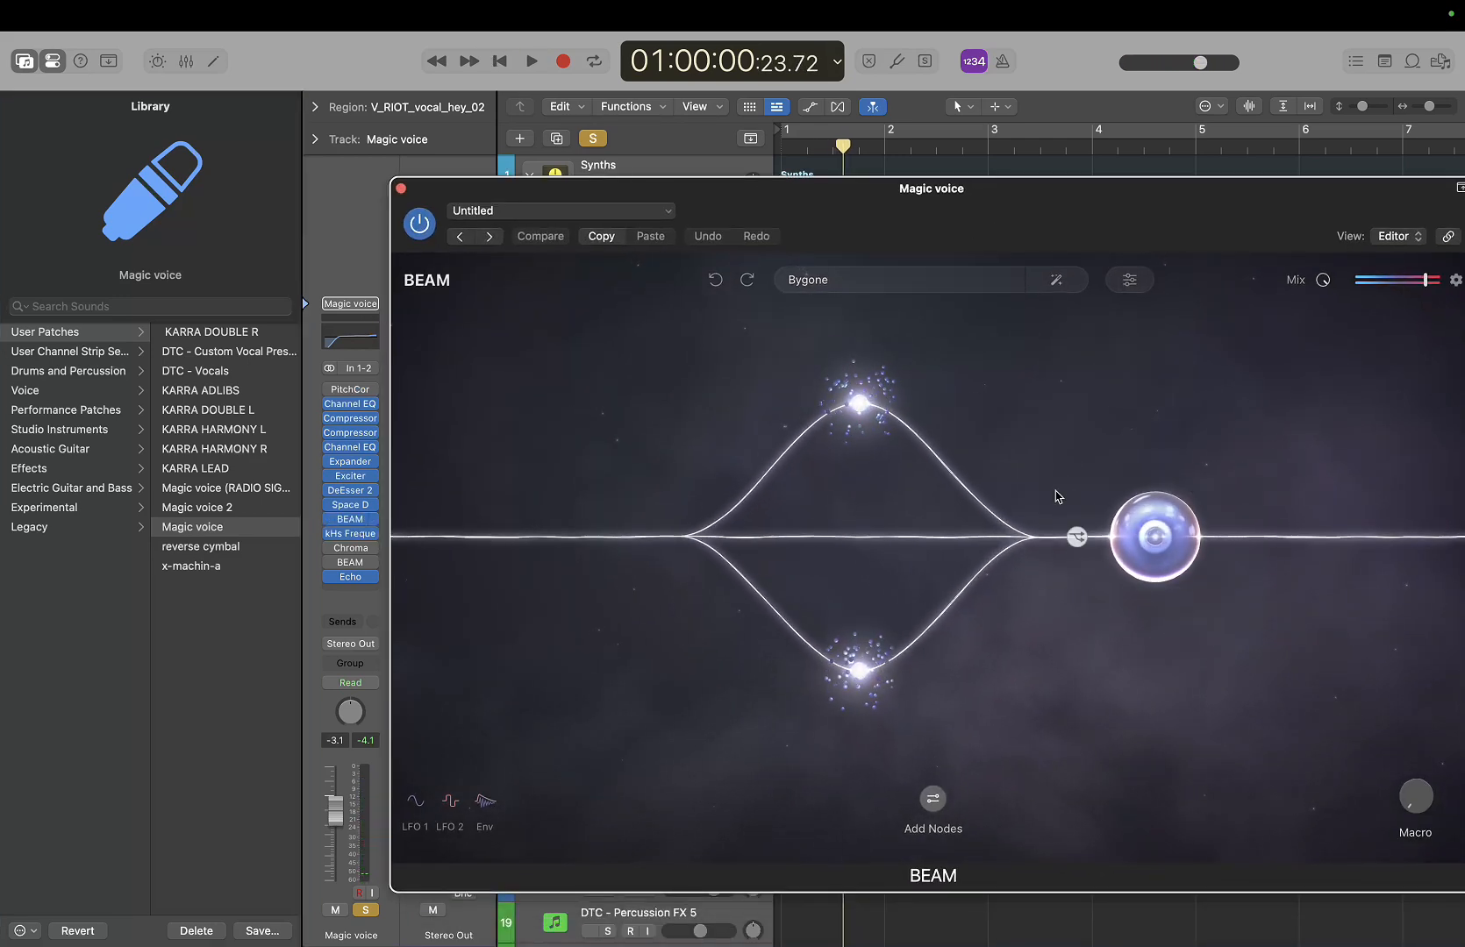
{"action": "left_click", "coordinate": [401, 189]}
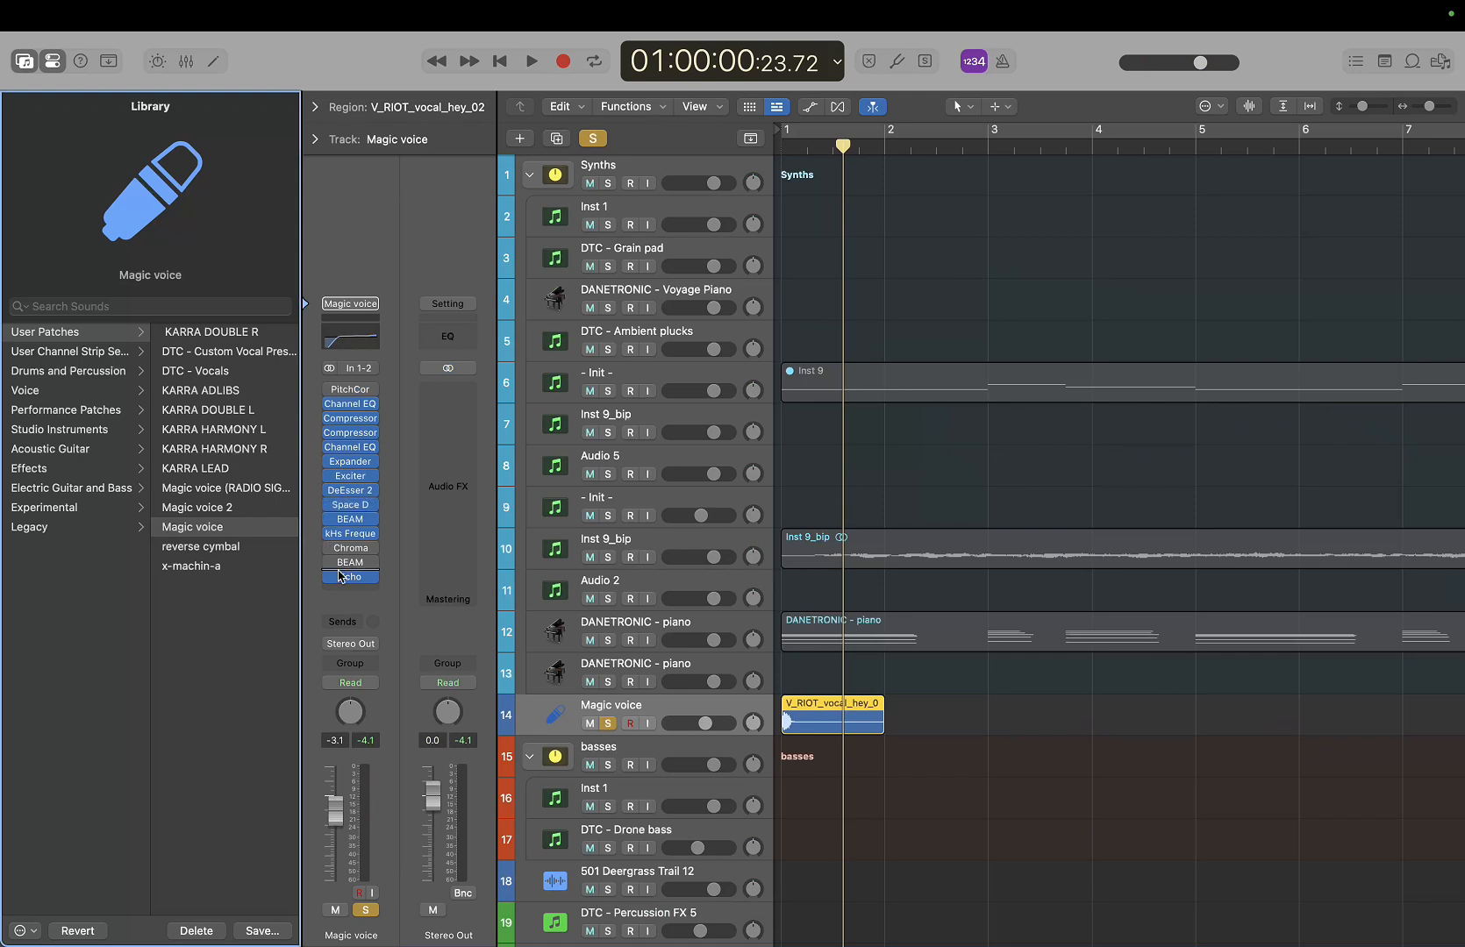
{"action": "left_click", "coordinate": [330, 517]}
{"action": "key", "text": "space"}
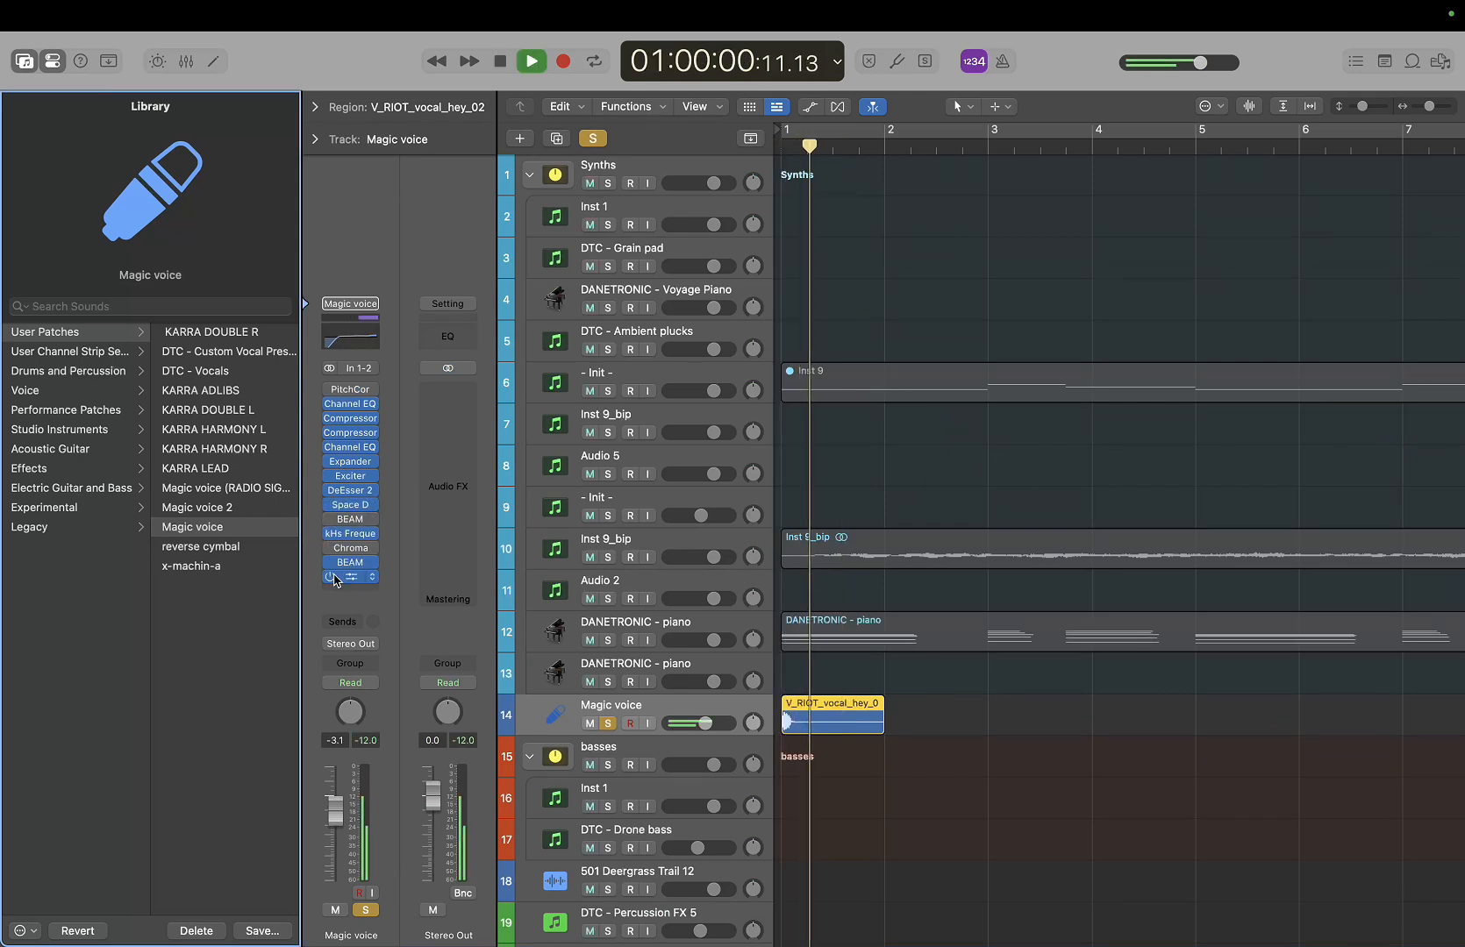
{"action": "key", "text": "space"}
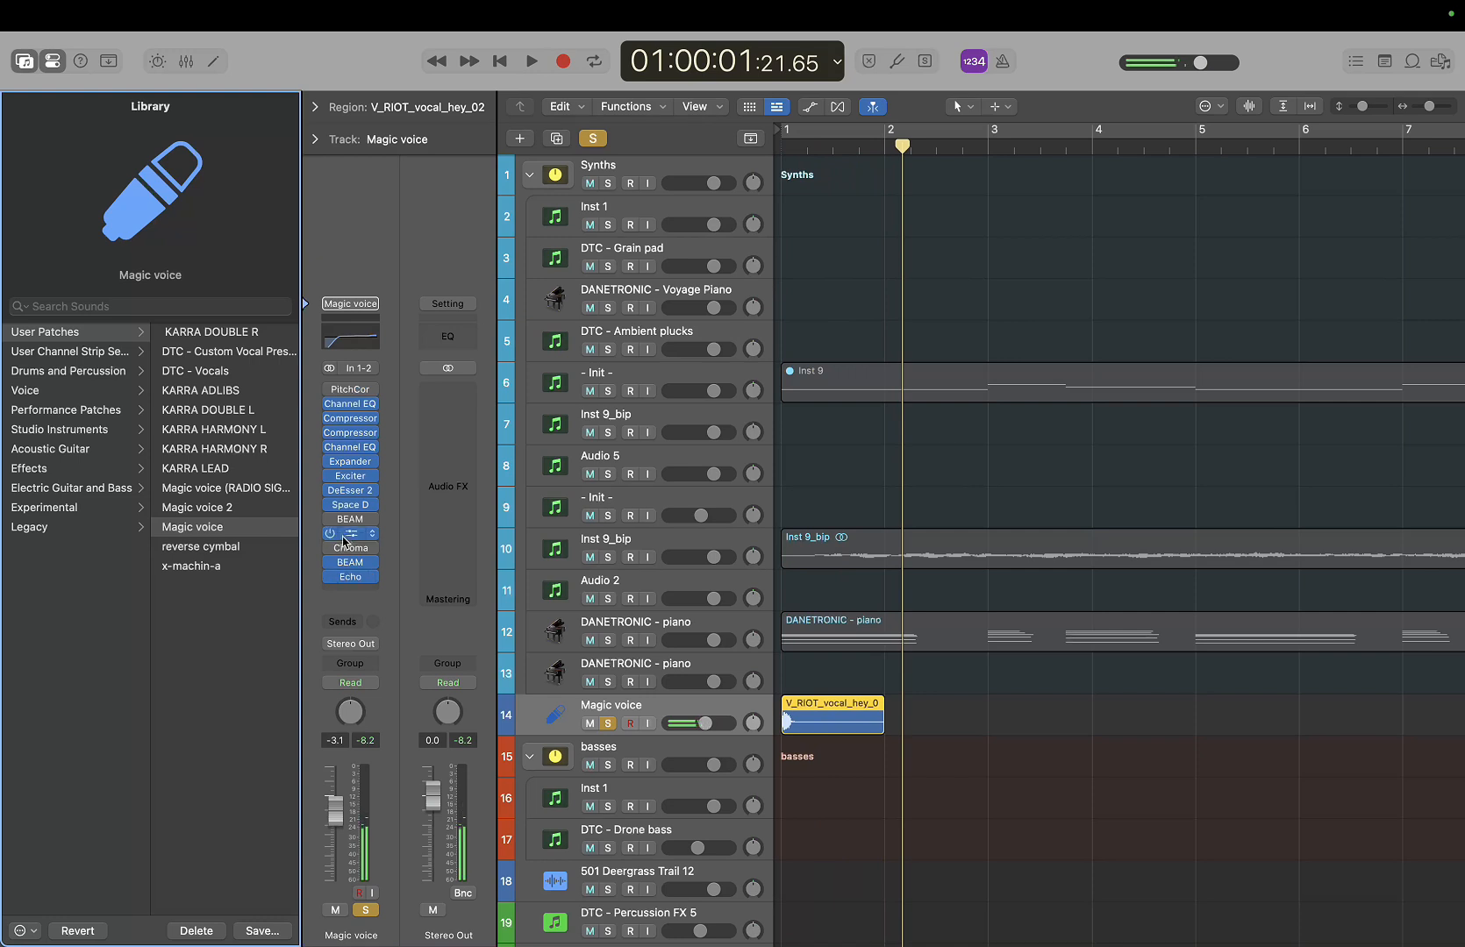
{"action": "key", "text": "Return"}
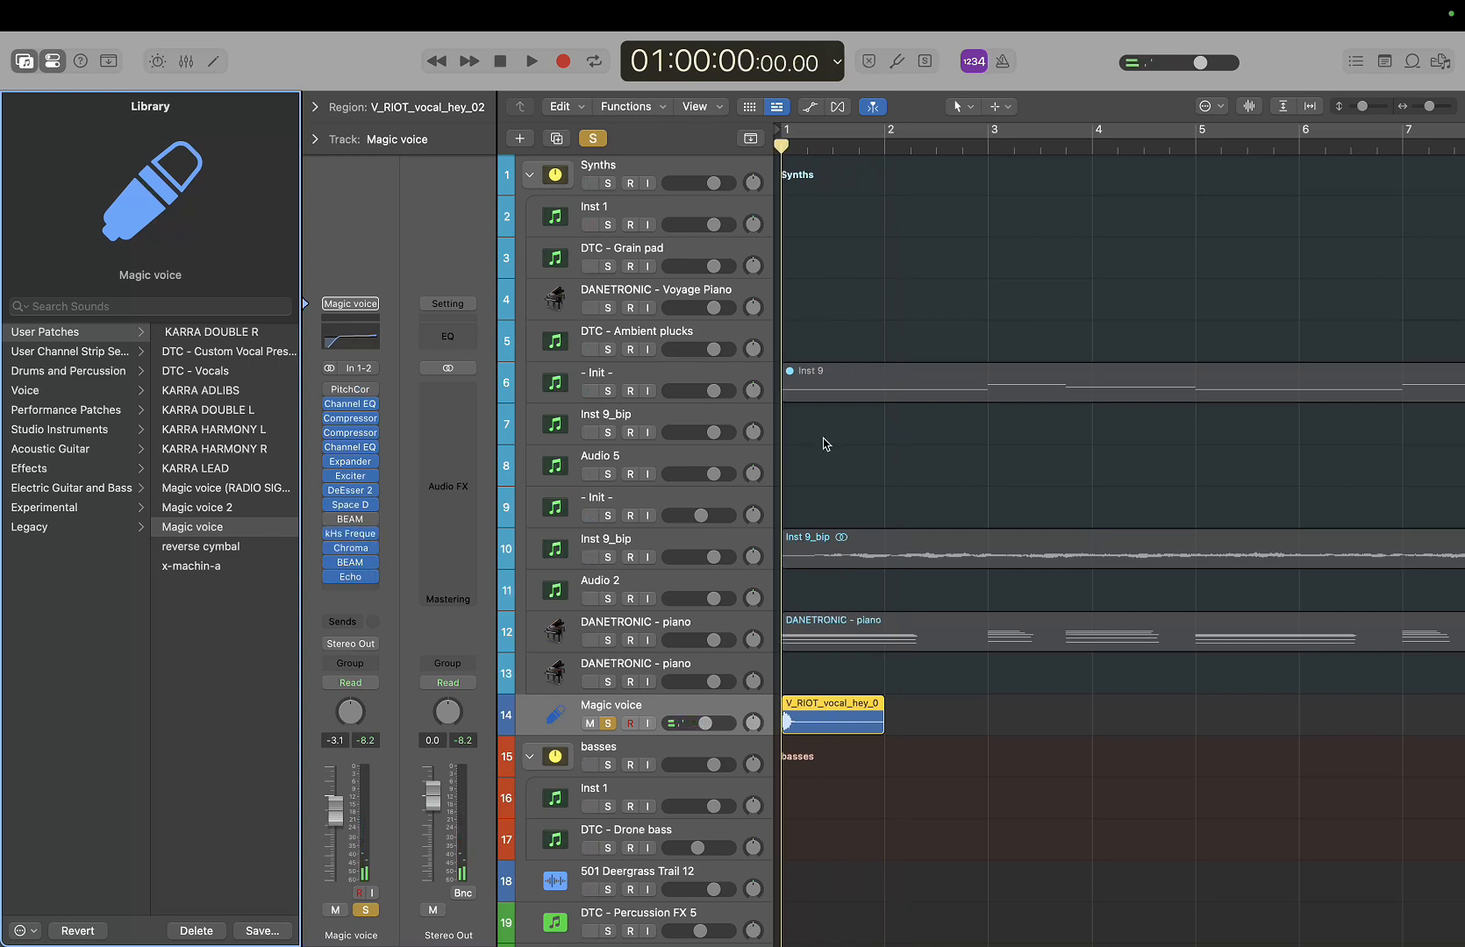
{"action": "key", "text": "space"}
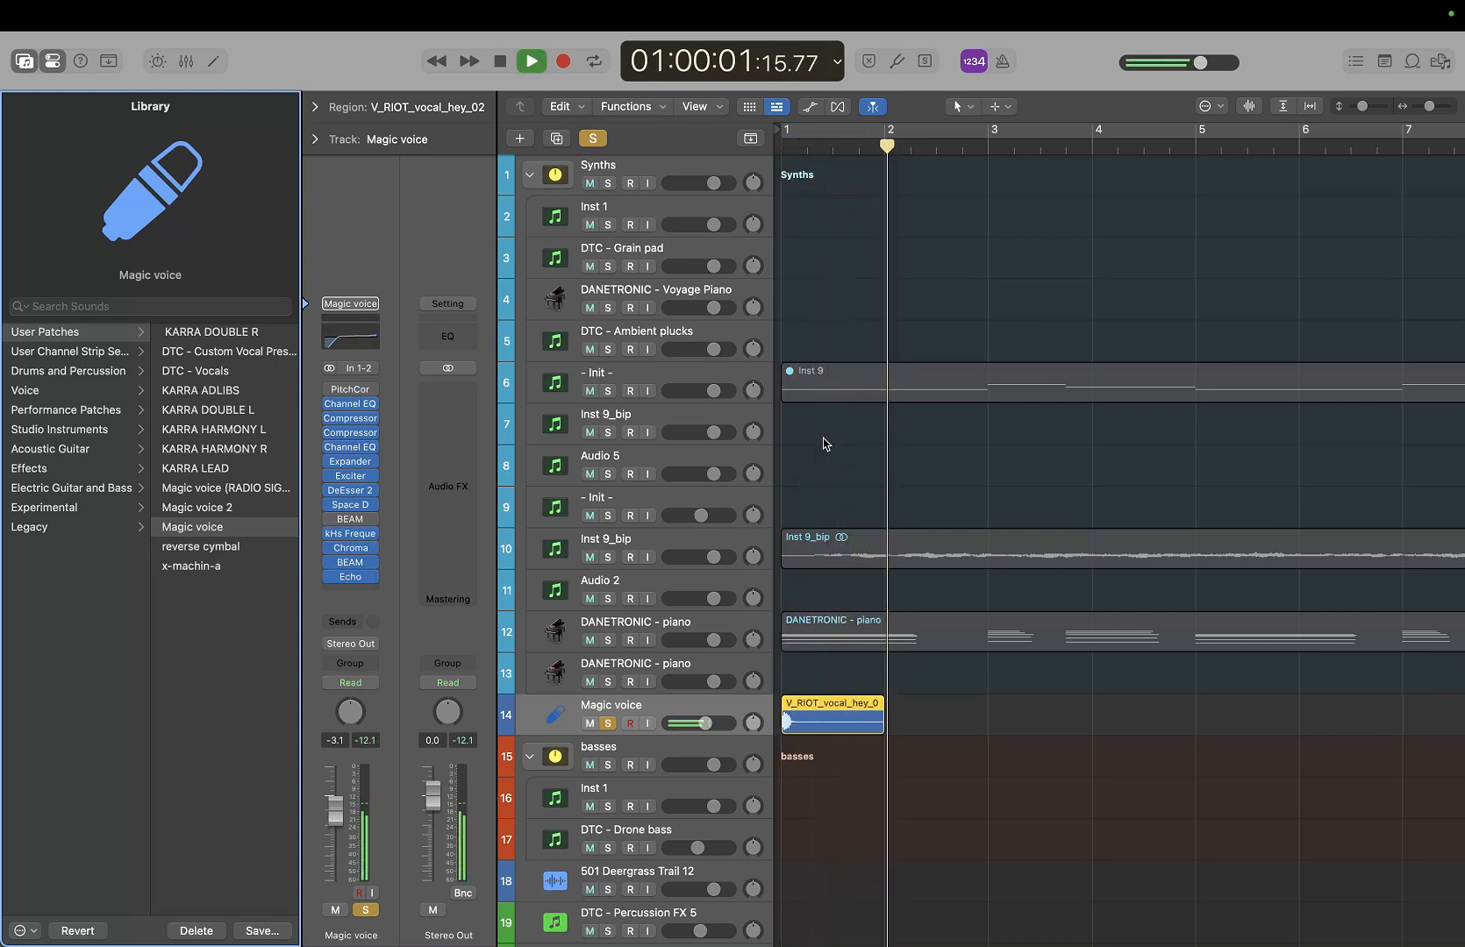
{"action": "key", "text": "space"}
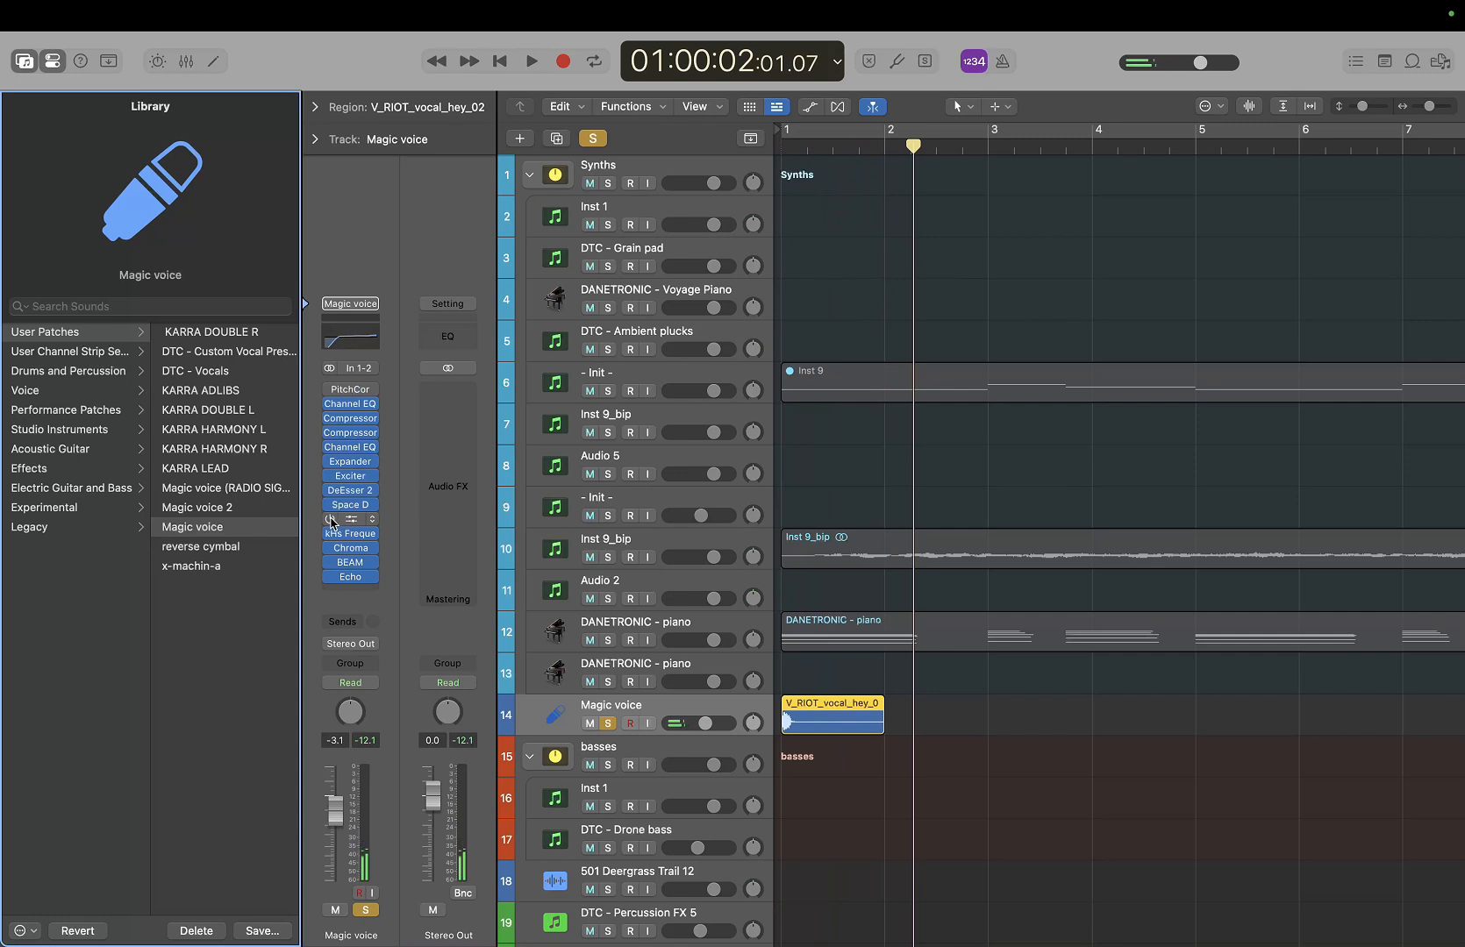
Replay the vocal from the start to compare with both BEAM effects active
{"action": "key", "text": "Return"}
{"action": "key", "text": "space"}
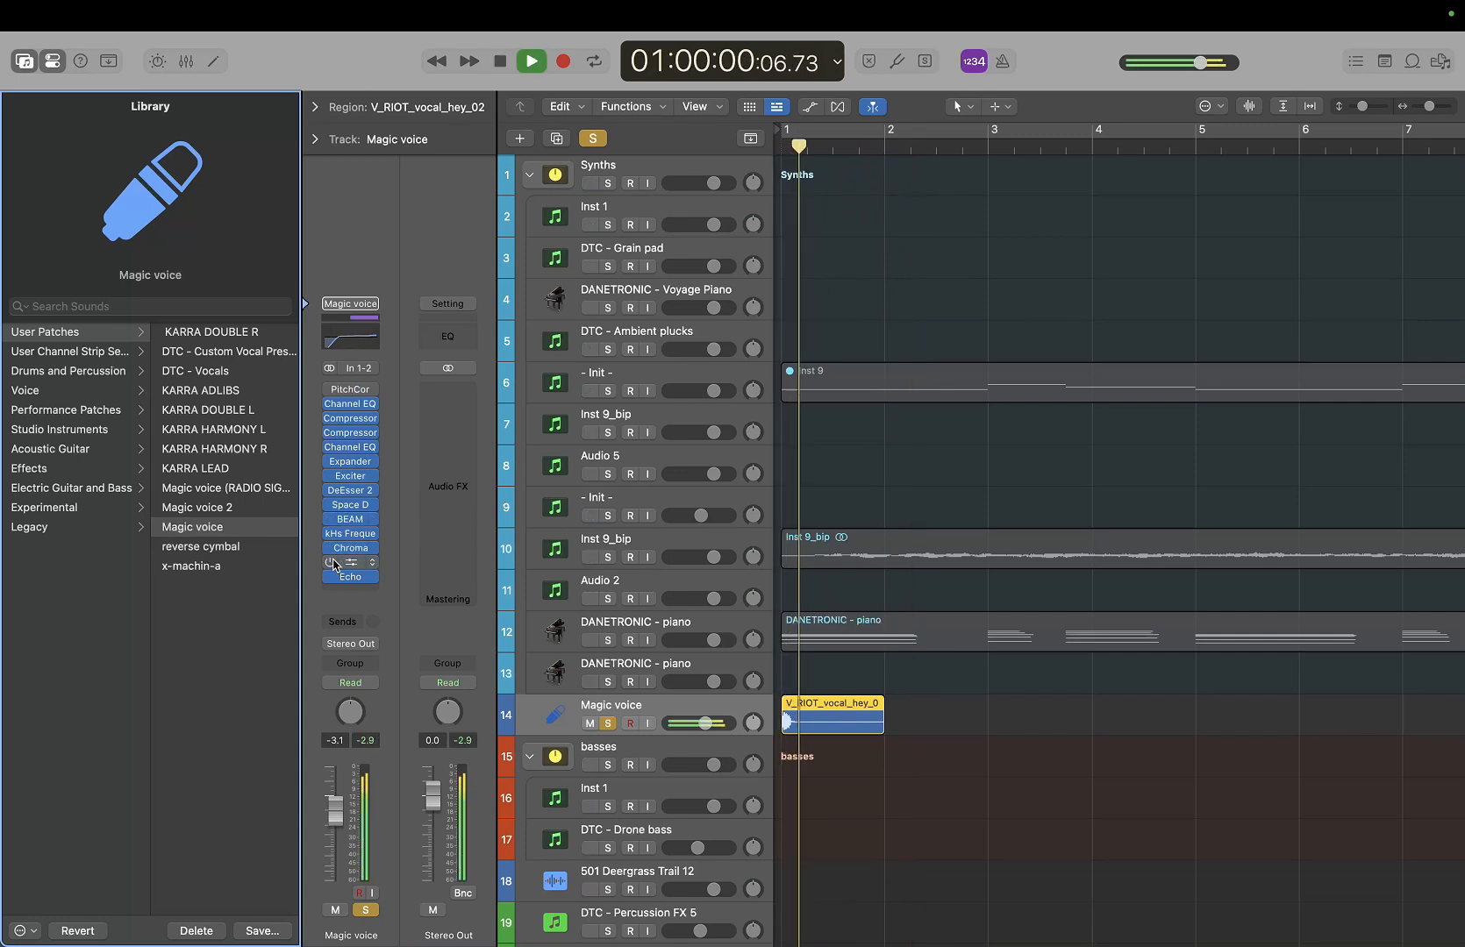
{"action": "key", "text": "space"}
{"action": "key", "text": "Return"}
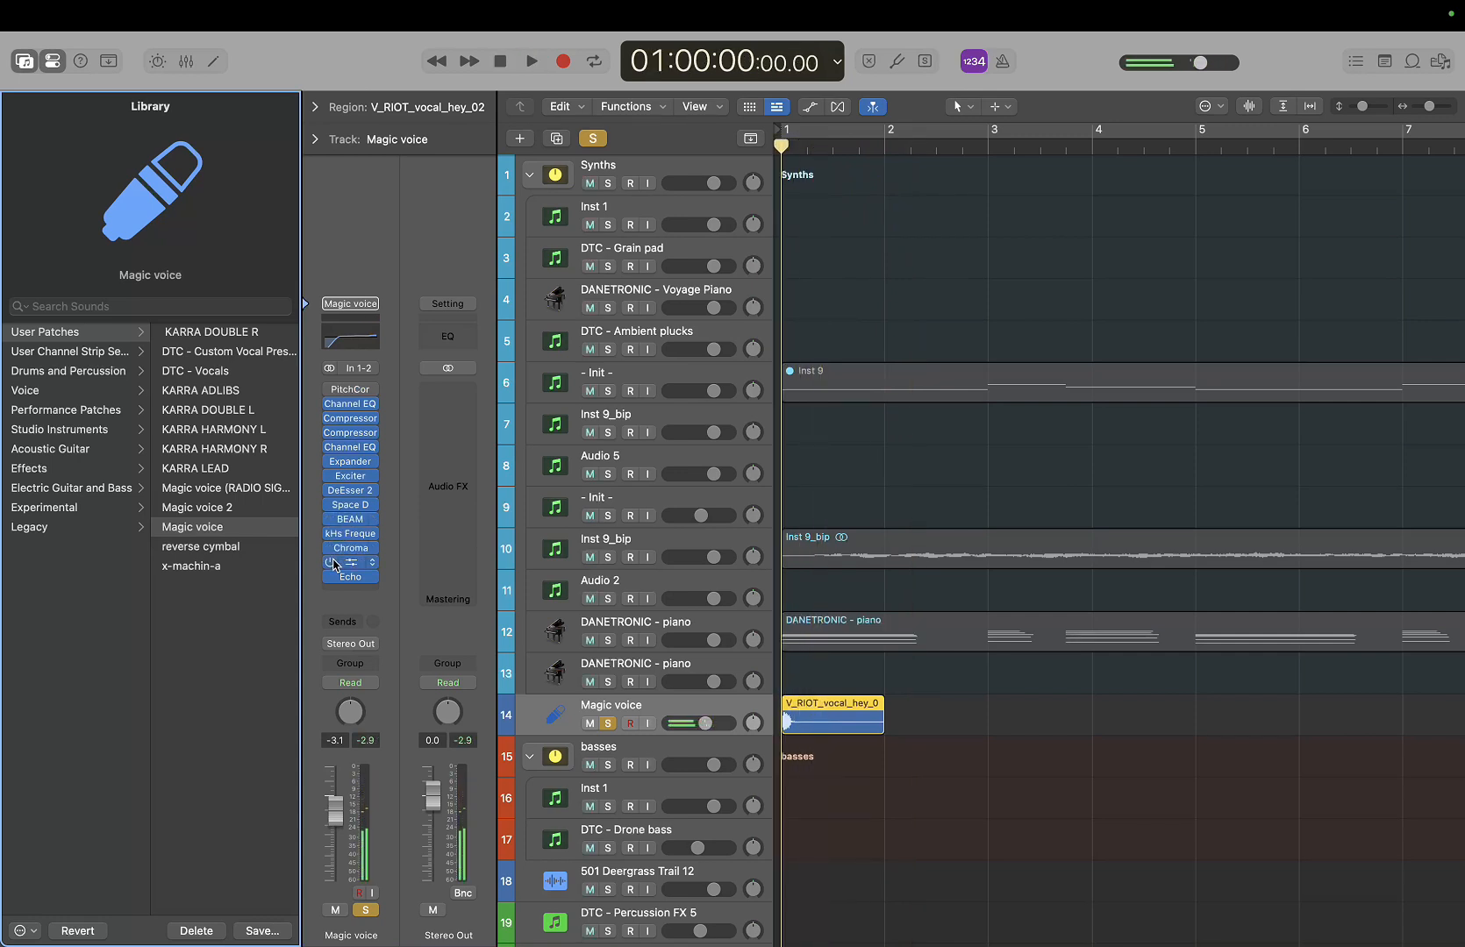
{"action": "key", "text": "space"}
{"action": "key", "text": "space"}
{"action": "key", "text": "Return"}
{"action": "key", "text": "space"}
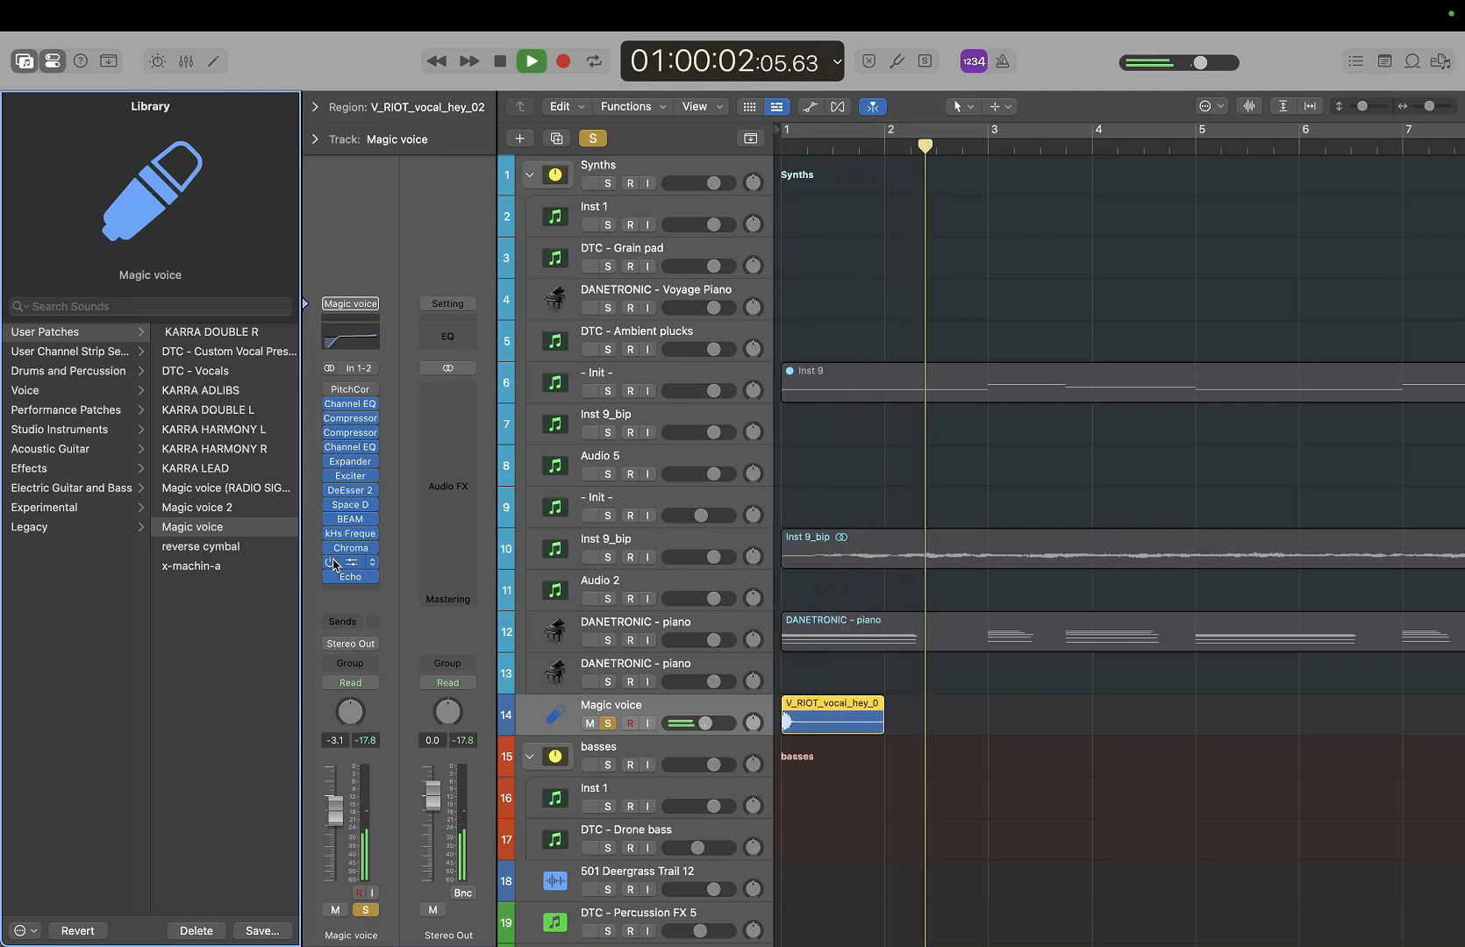
{"action": "key", "text": "space"}
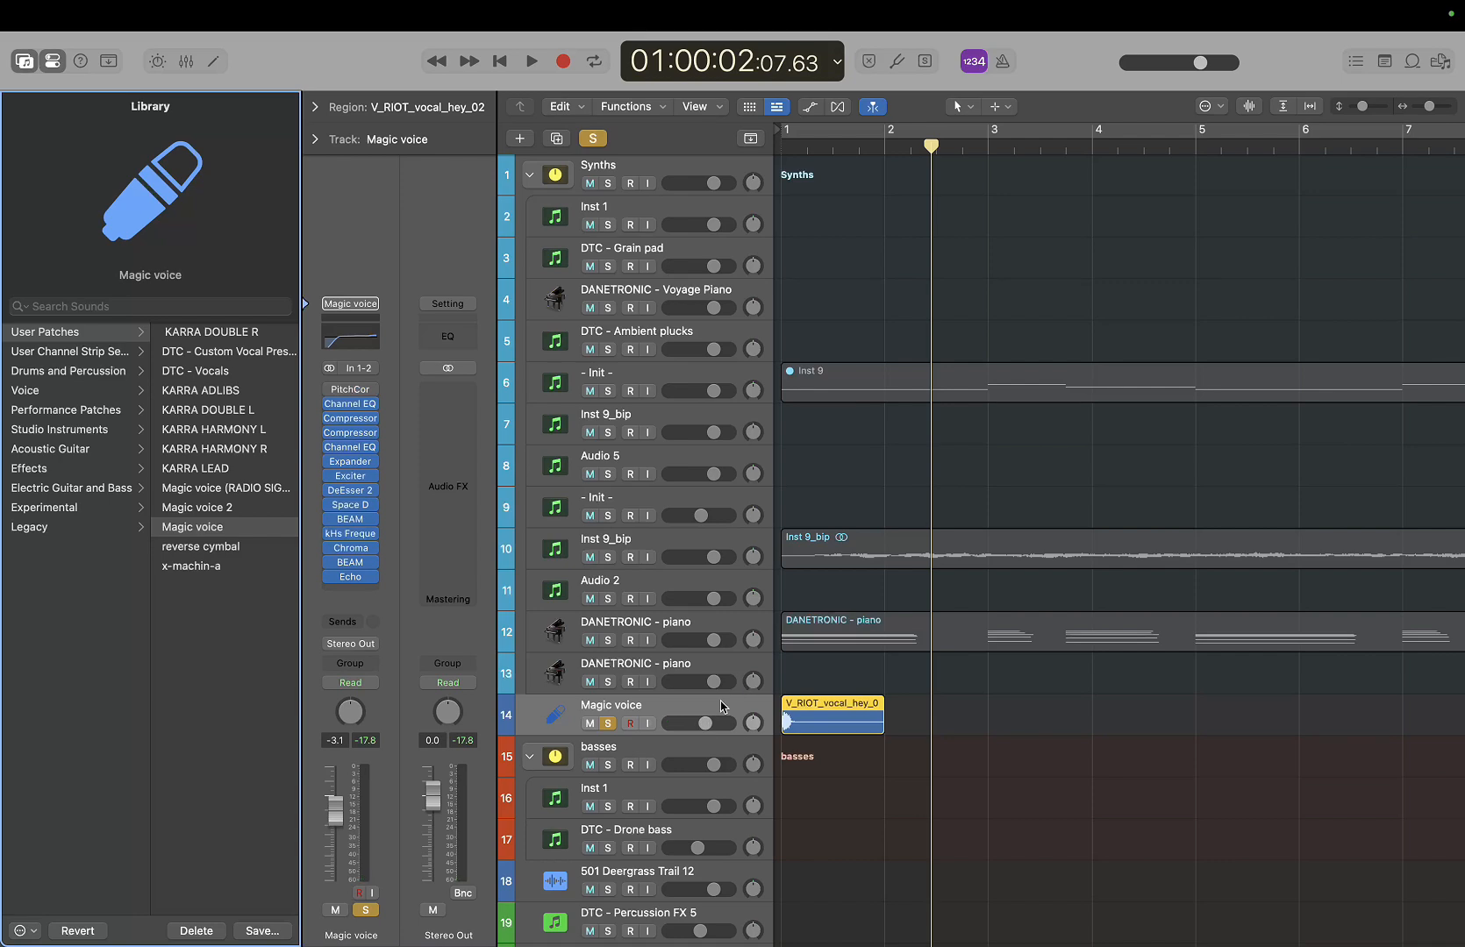
Delete the Magic voice track and its region, check the track list, and return to the start
{"action": "key", "text": "super+BackSpace"}
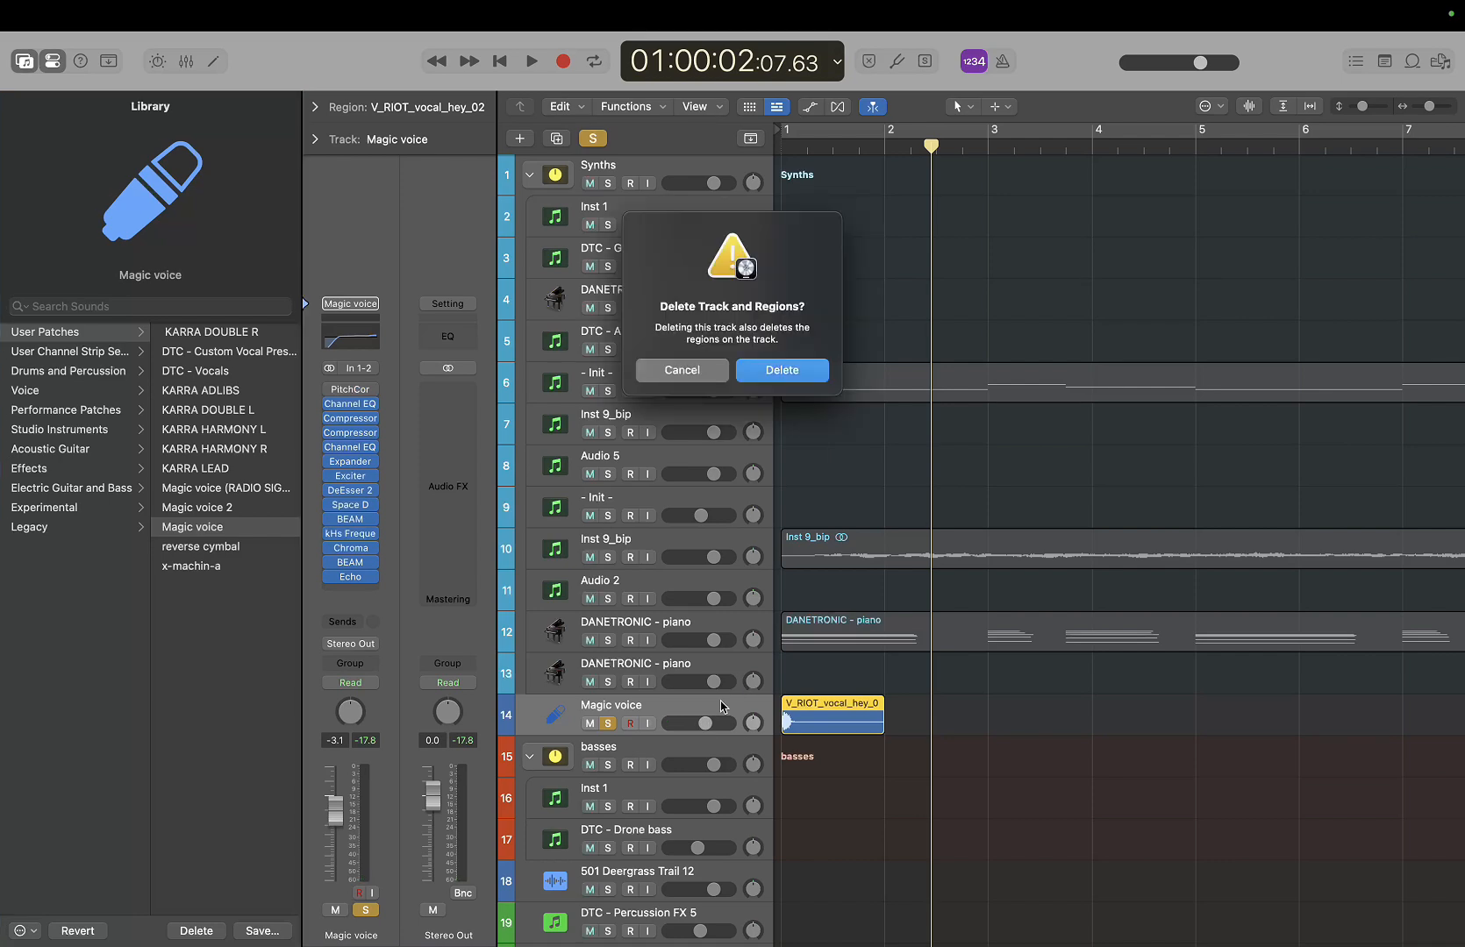
{"action": "key", "text": "Return"}
{"action": "scroll", "coordinate": [1127, 516], "scroll_direction": "down", "scroll_amount": 10}
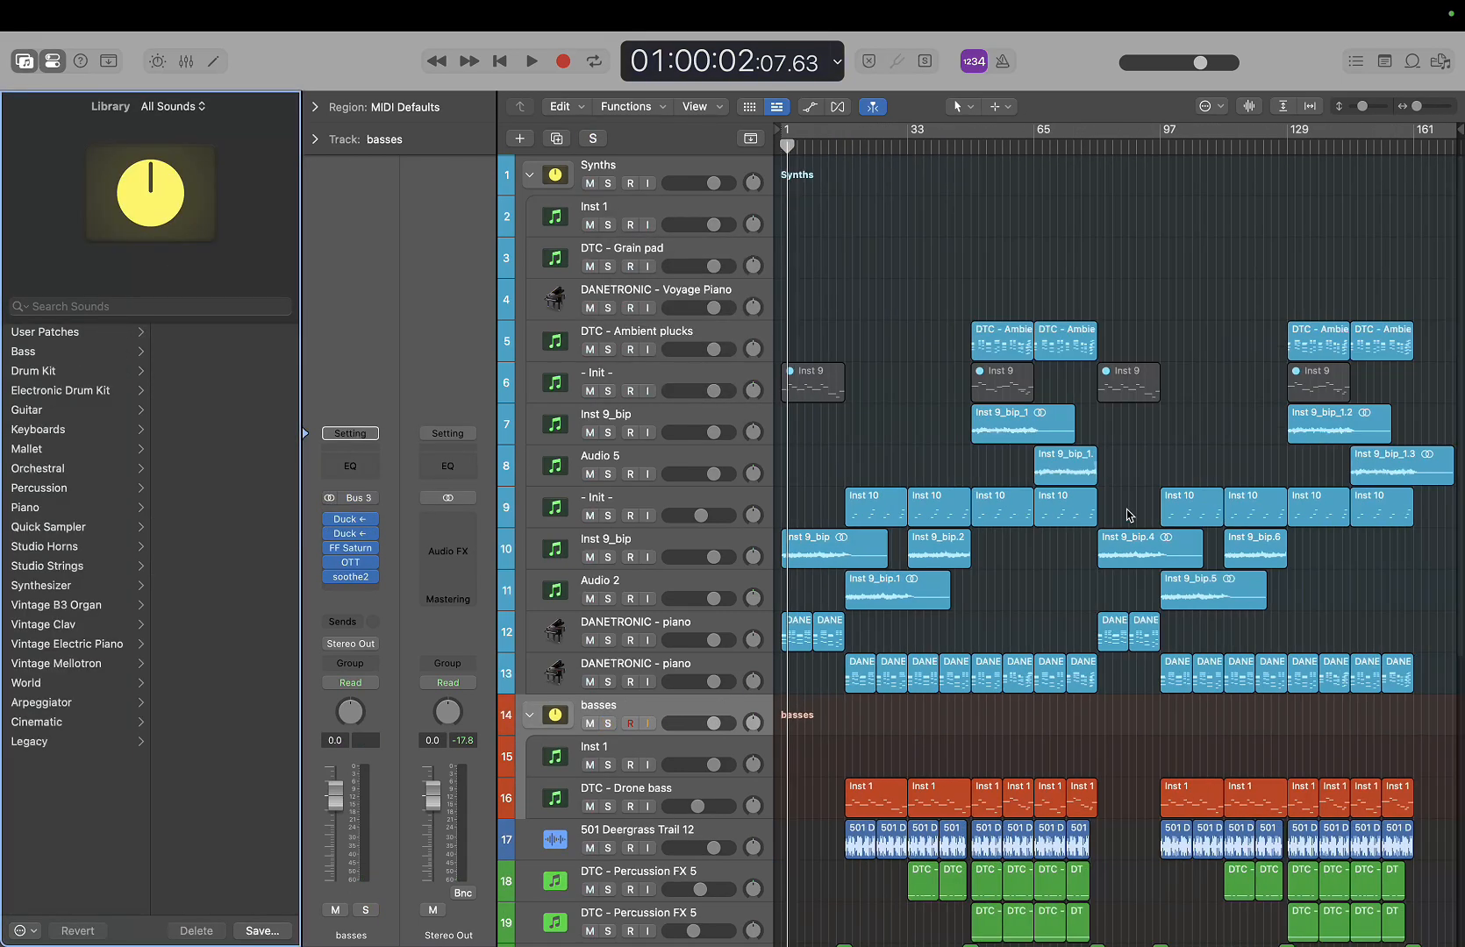
{"action": "scroll", "coordinate": [1127, 516], "scroll_direction": "down", "scroll_amount": 8}
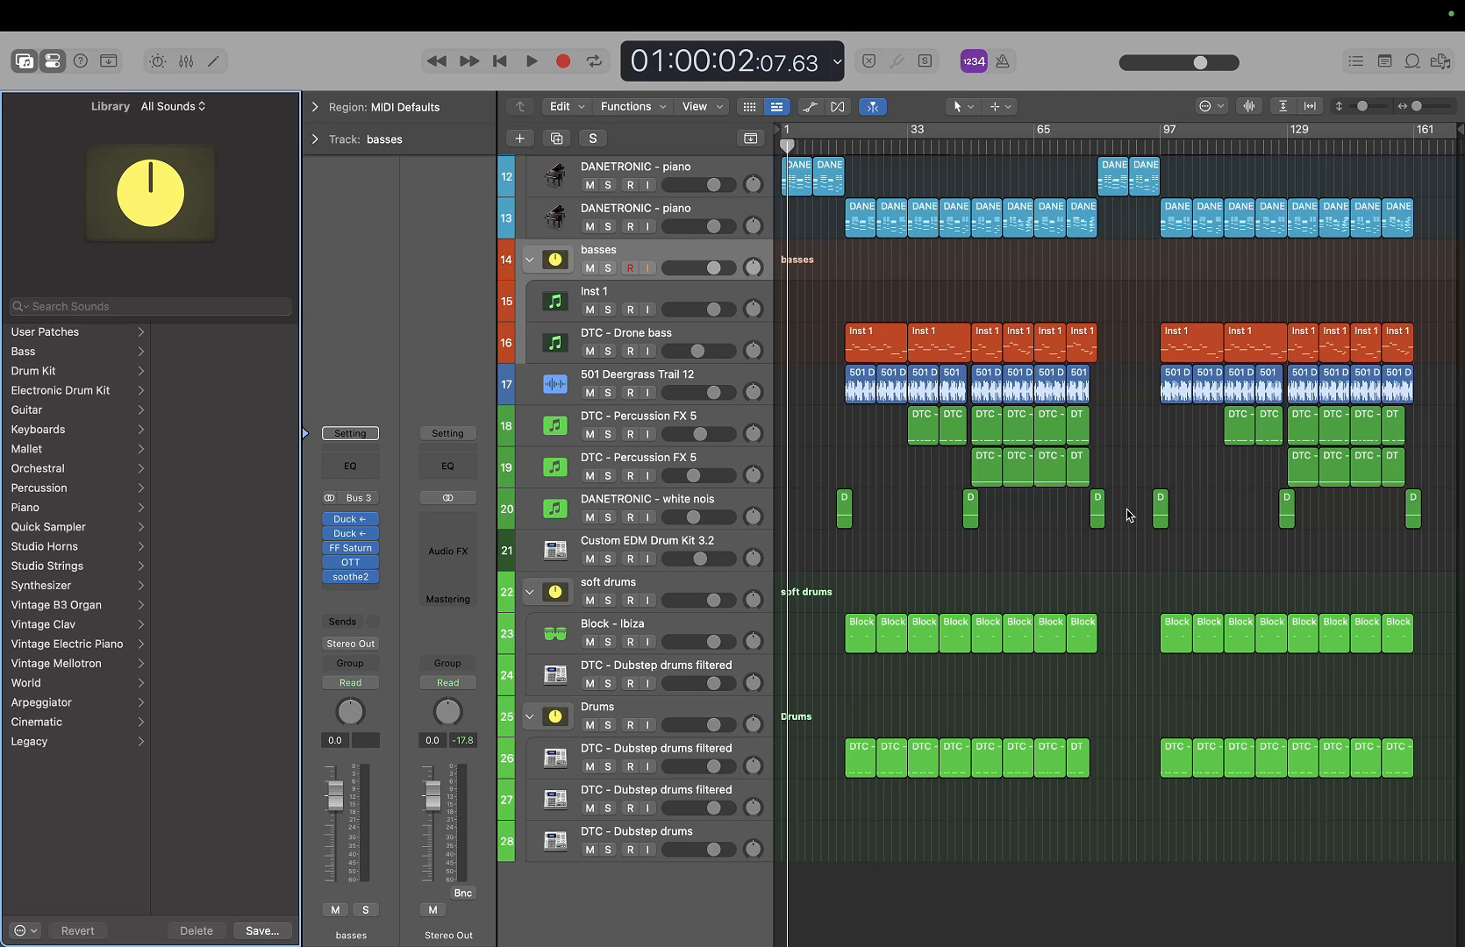
{"action": "scroll", "coordinate": [1130, 515], "scroll_direction": "up", "scroll_amount": 10}
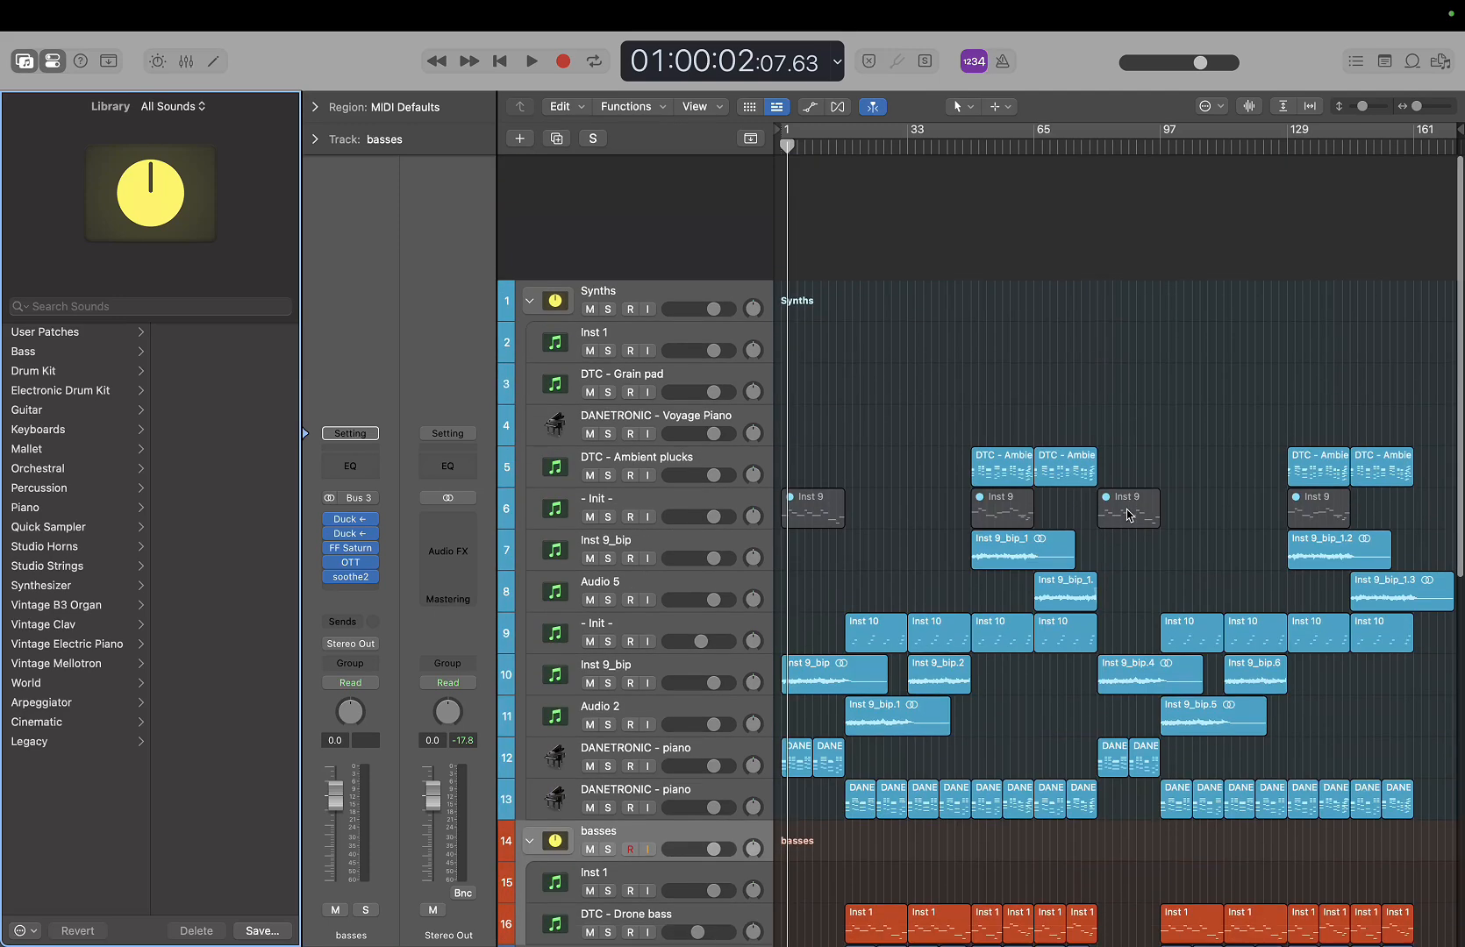
{"action": "scroll", "coordinate": [1130, 515], "scroll_direction": "down", "scroll_amount": 3}
{"action": "scroll", "coordinate": [951, 352], "scroll_direction": "down", "scroll_amount": 8}
{"action": "scroll", "coordinate": [952, 353], "scroll_direction": "up", "scroll_amount": 12}
{"action": "key", "text": "Return"}
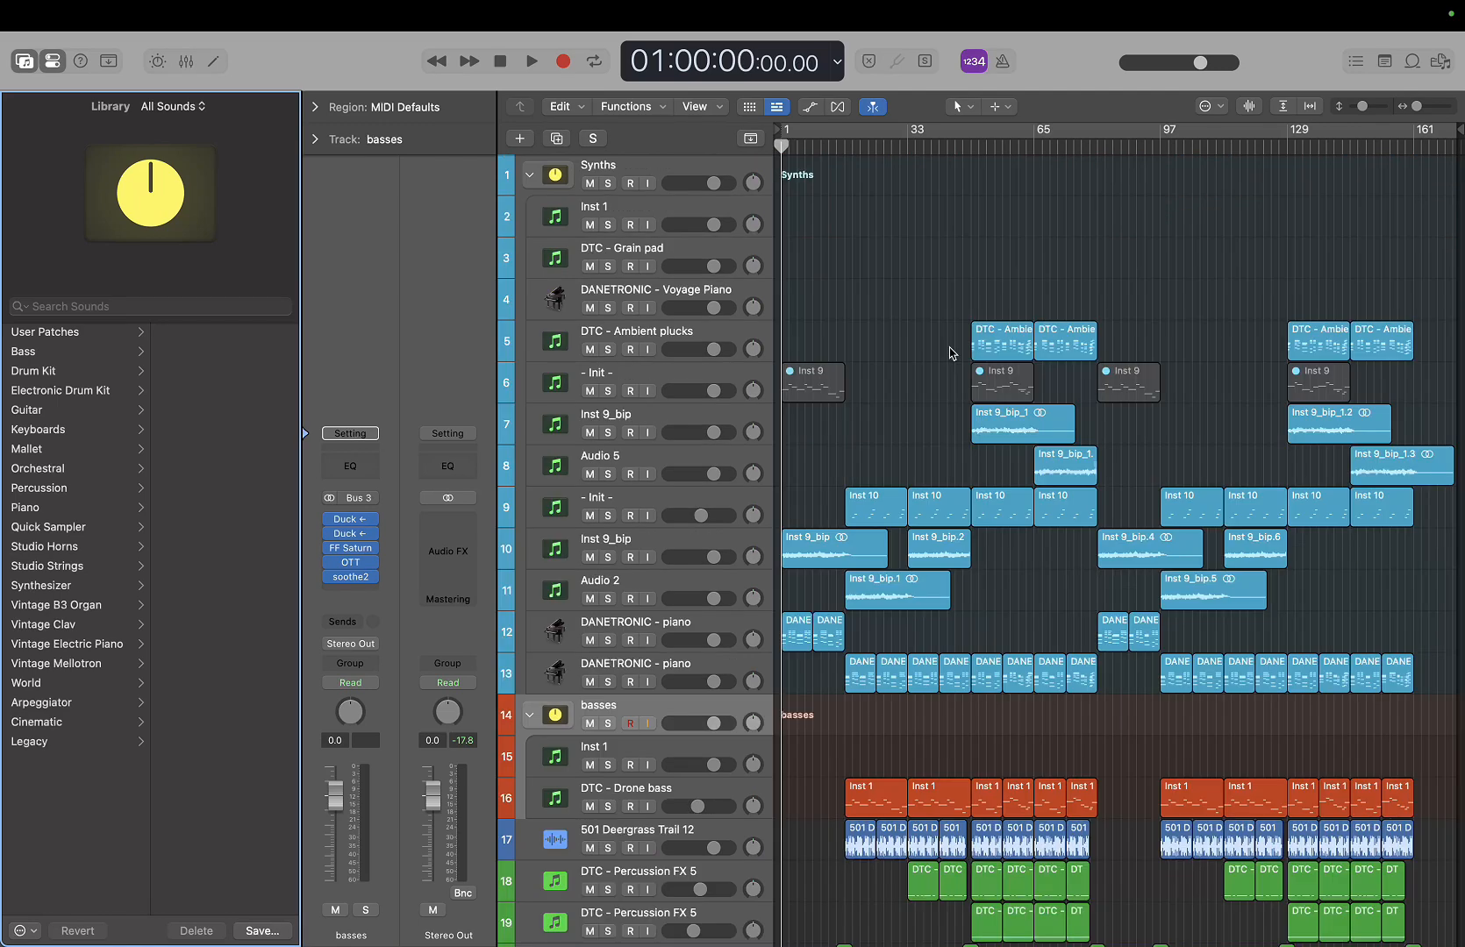